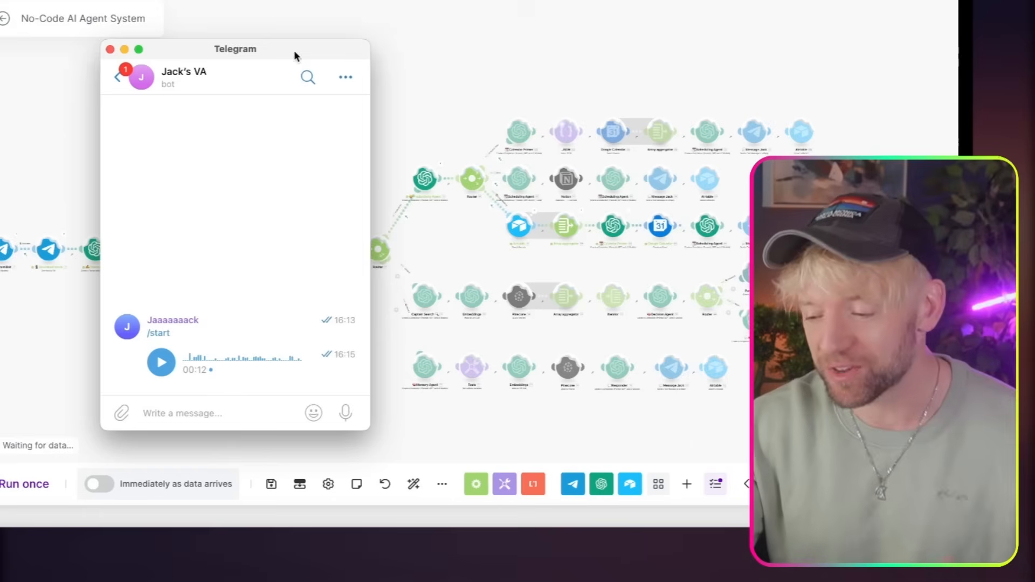
Step: Switch to Telegram and read the bot's reply about the scheduled meeting, checking the meeting title, agenda, date and time
left_click(639, 256)
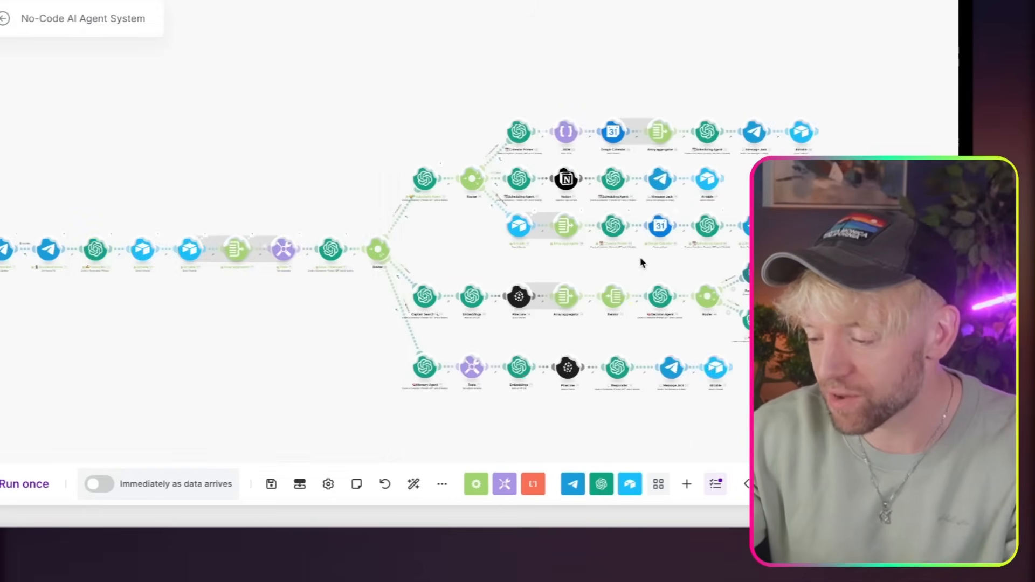
key("super+Tab")
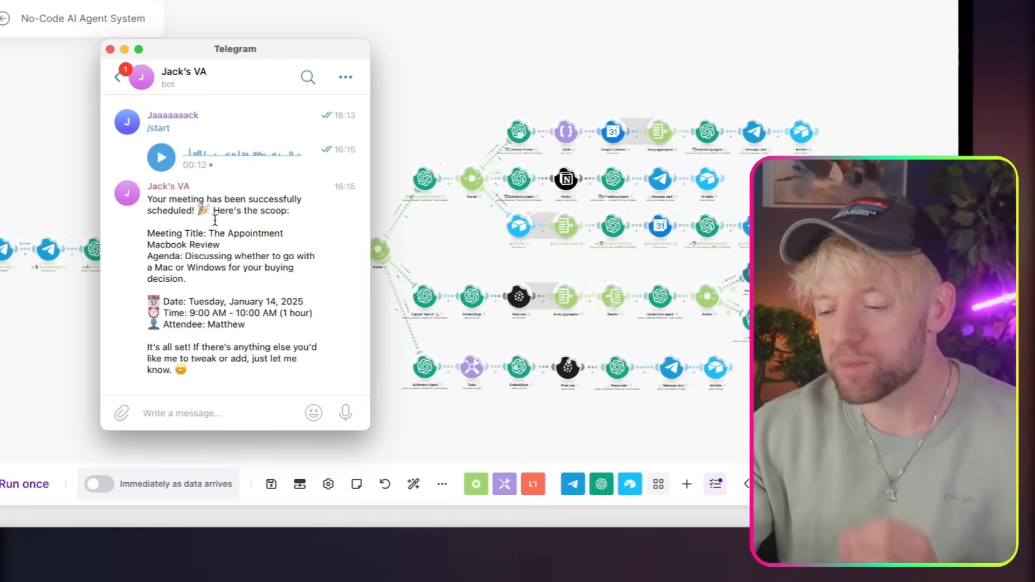
triple_click(221, 240)
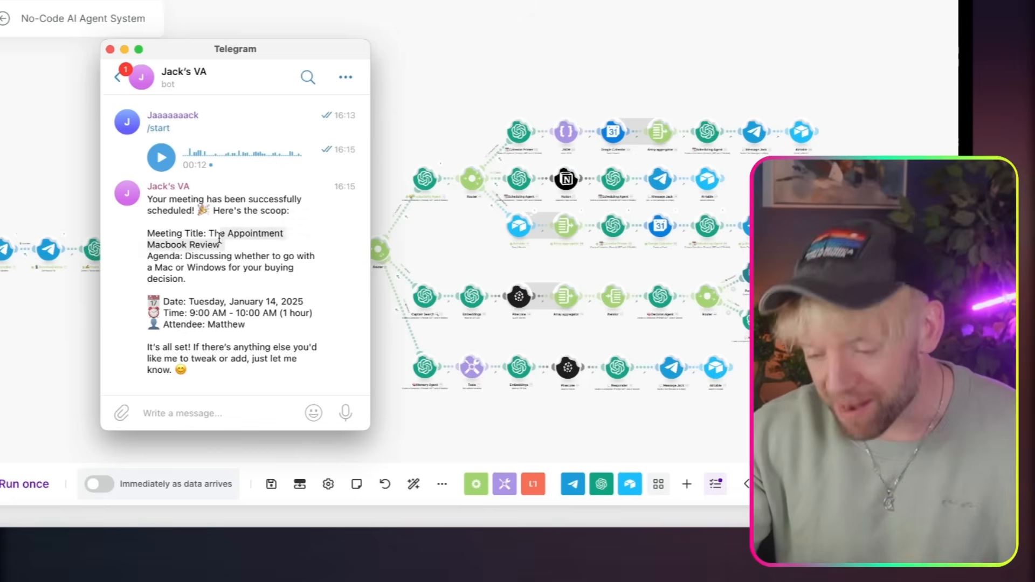
left_click(225, 249)
left_click_drag(200, 301, 268, 302)
left_click(226, 311)
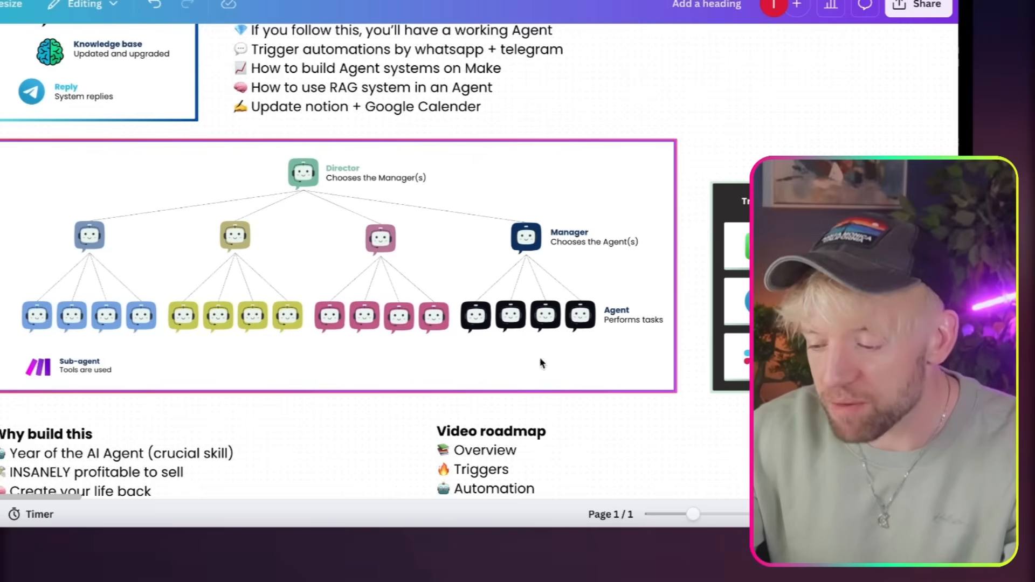
Step: Look over the Canva board's agent hierarchy diagram, the Triggers box and the Video roadmap list
scroll(541, 363, "down", 3)
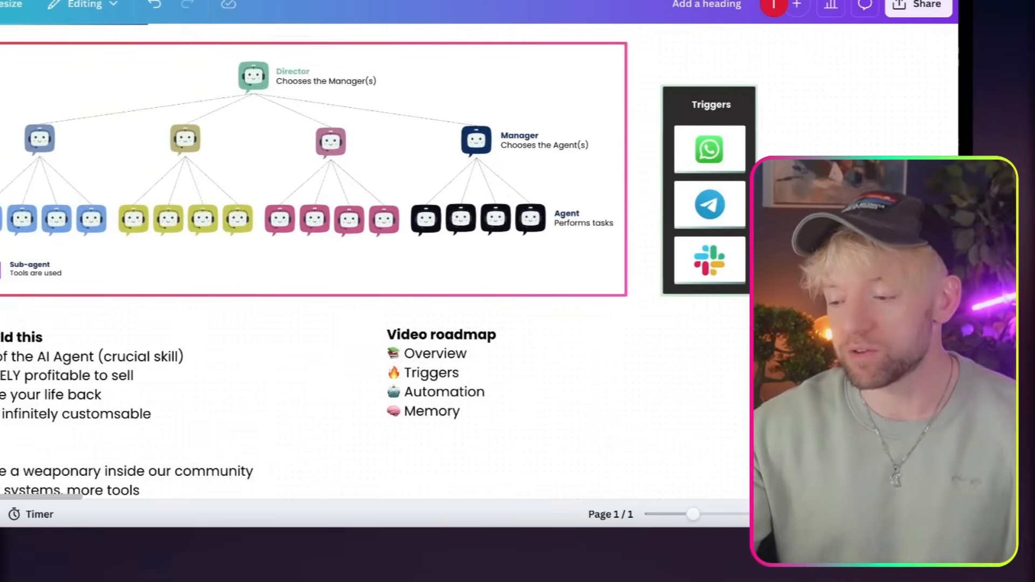
scroll(824, 168, "up", 3)
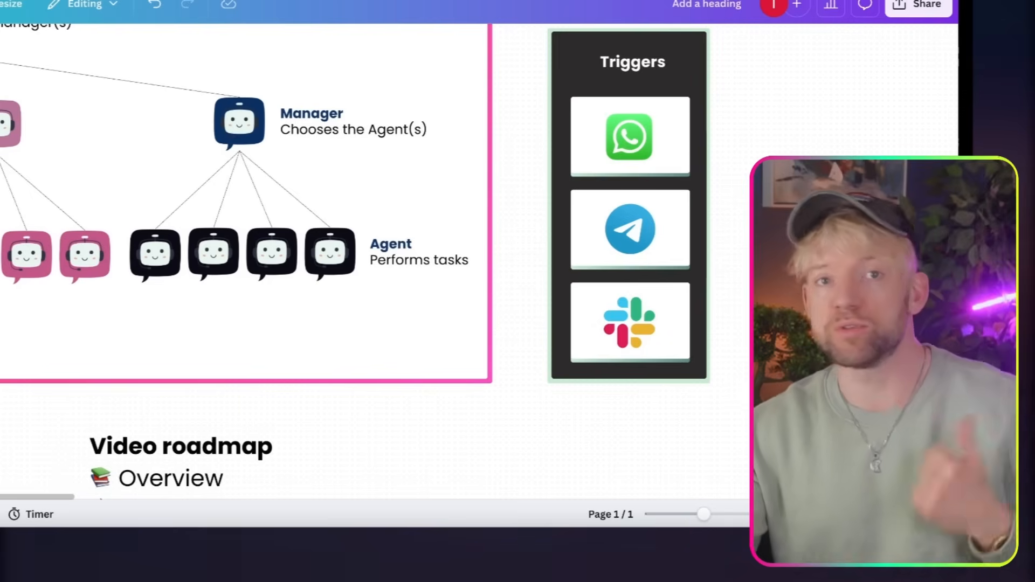
scroll(373, 262, "down", 3)
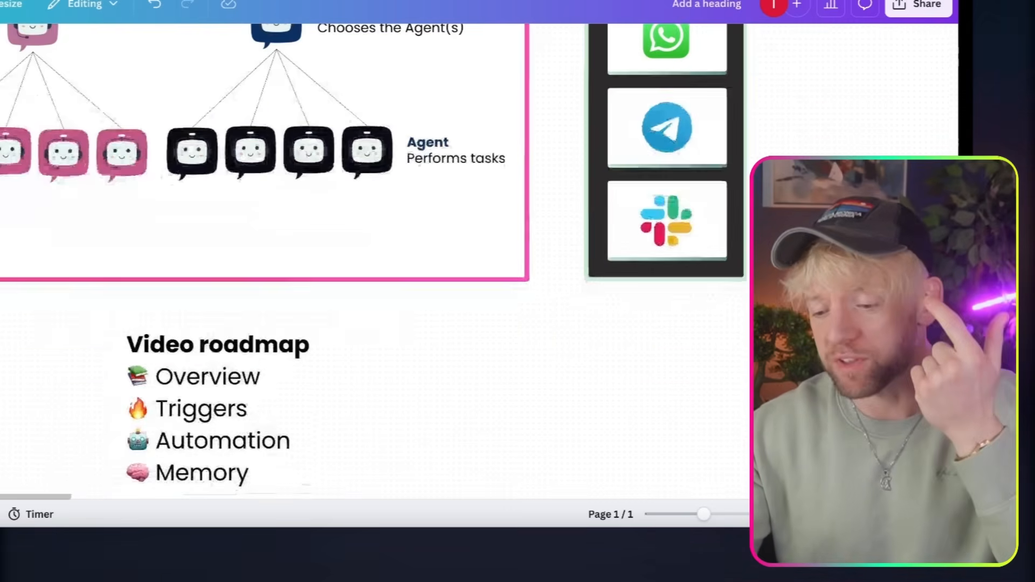
scroll(344, 184, "down", 3)
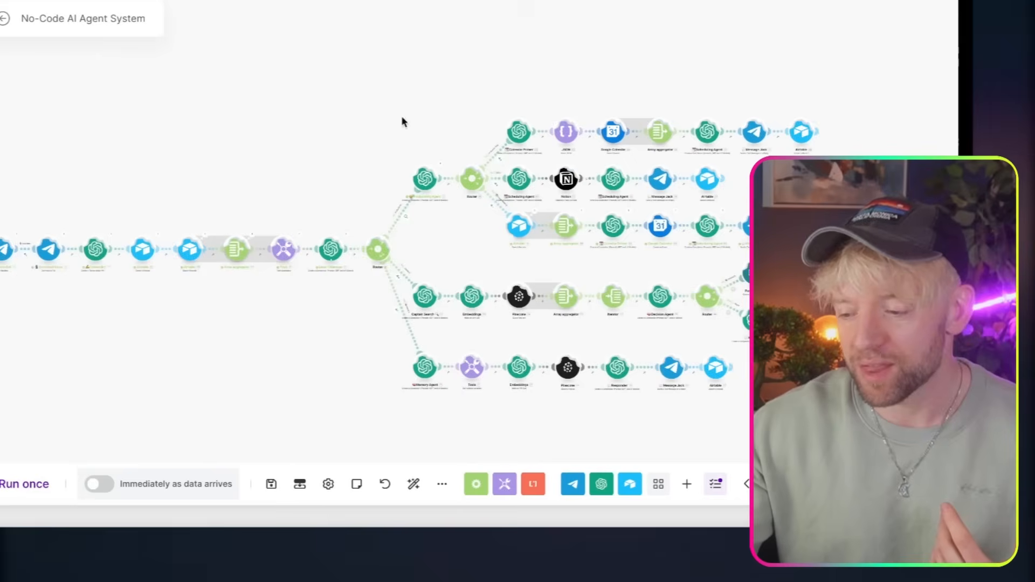
Step: Examine the branches of the No-Code AI Agent System scenario in Make, from the productivity routes to the search and memory routes
scroll(347, 162, "up", 5)
scroll(226, 69, "down", 4)
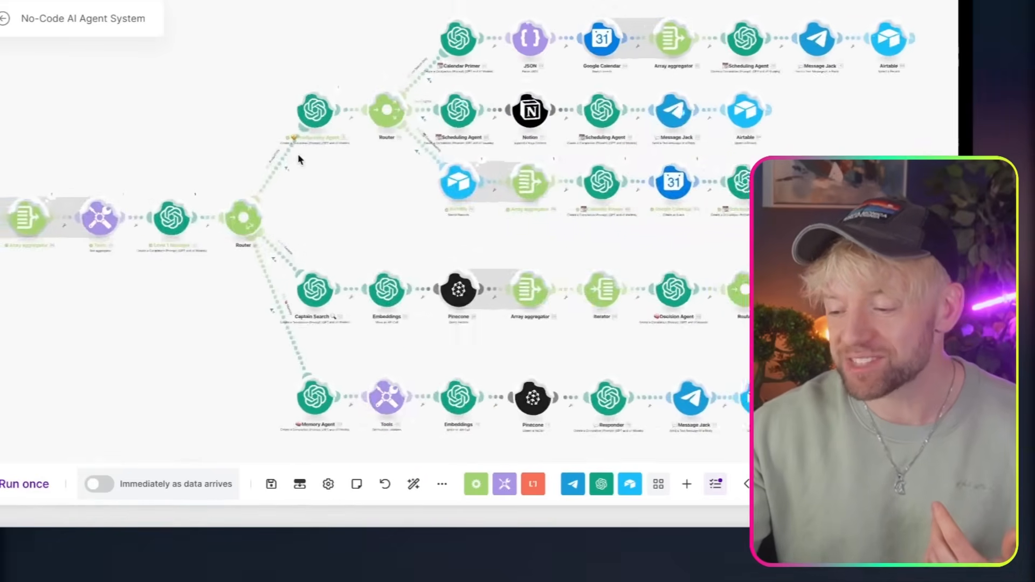
scroll(318, 162, "right", 2)
scroll(370, 190, "up", 2)
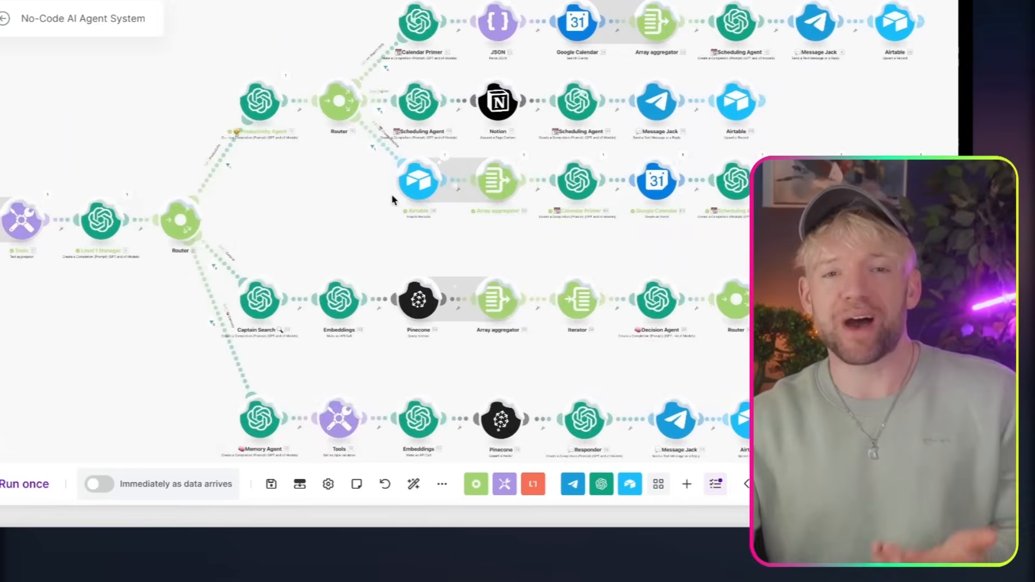
scroll(474, 204, "up", 3)
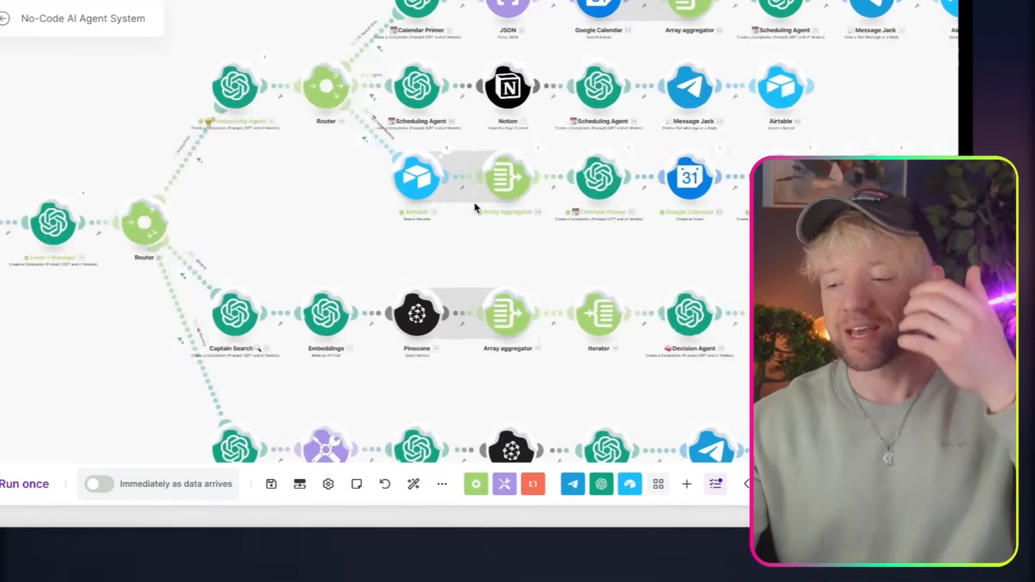
left_click_drag(467, 248, 301, 294)
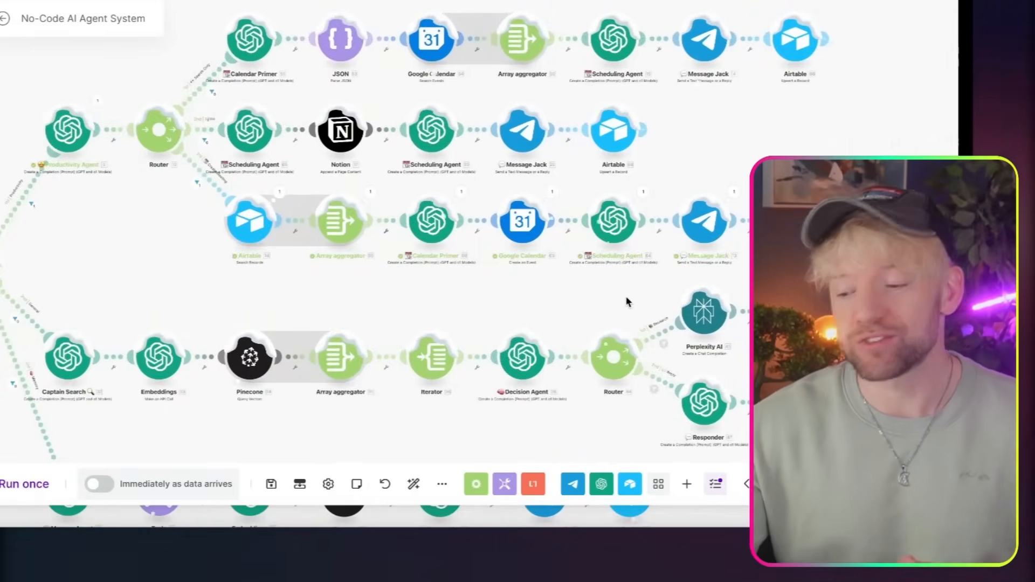
scroll(578, 277, "down", 3)
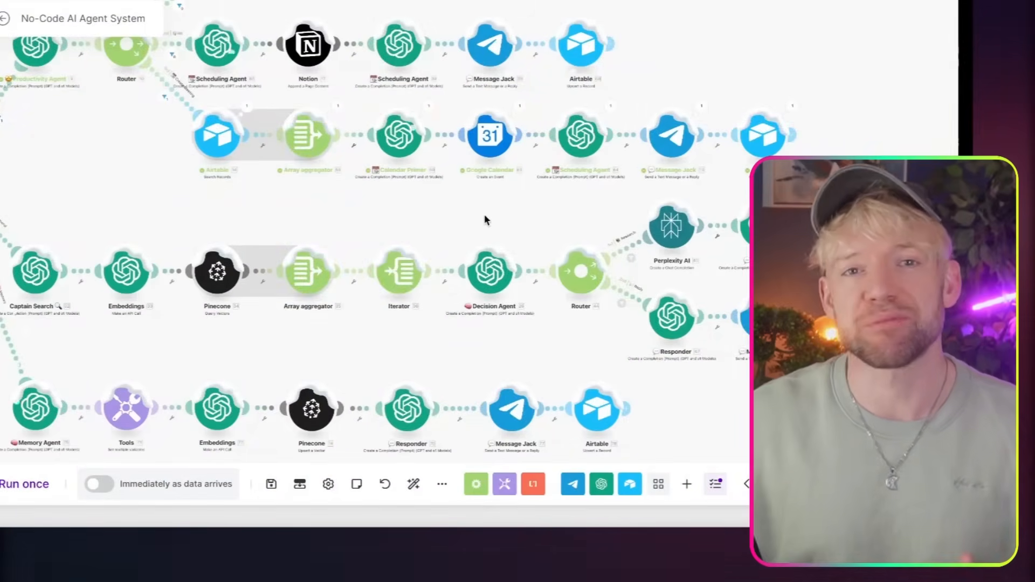
left_click_drag(400, 227, 440, 163)
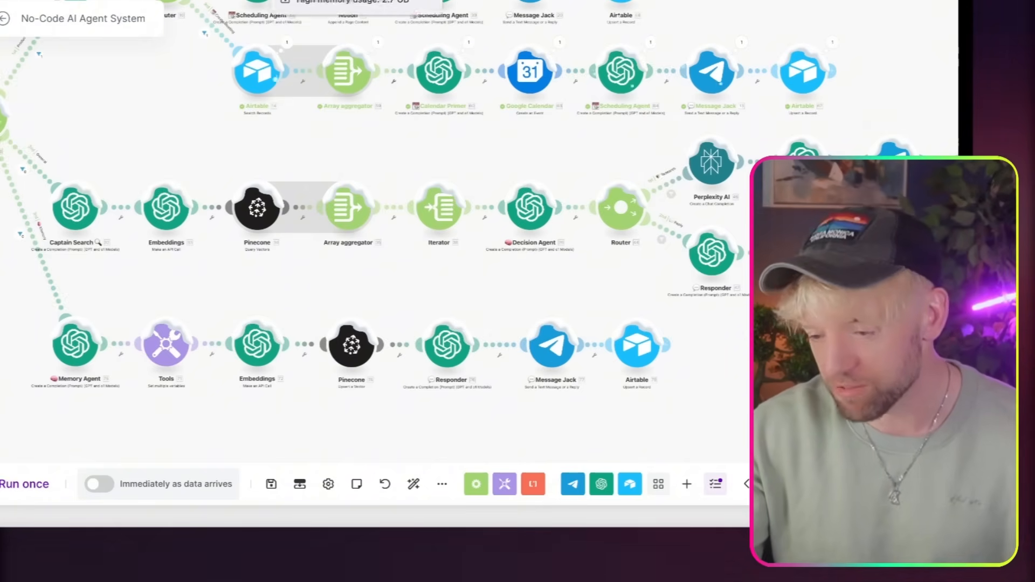
Step: Switch to the Canva board and review the Key features and This Video lists beside the trigger-to-reply flow
key("ctrl+Tab")
scroll(257, 418, "left", 5)
scroll(258, 417, "up", 2)
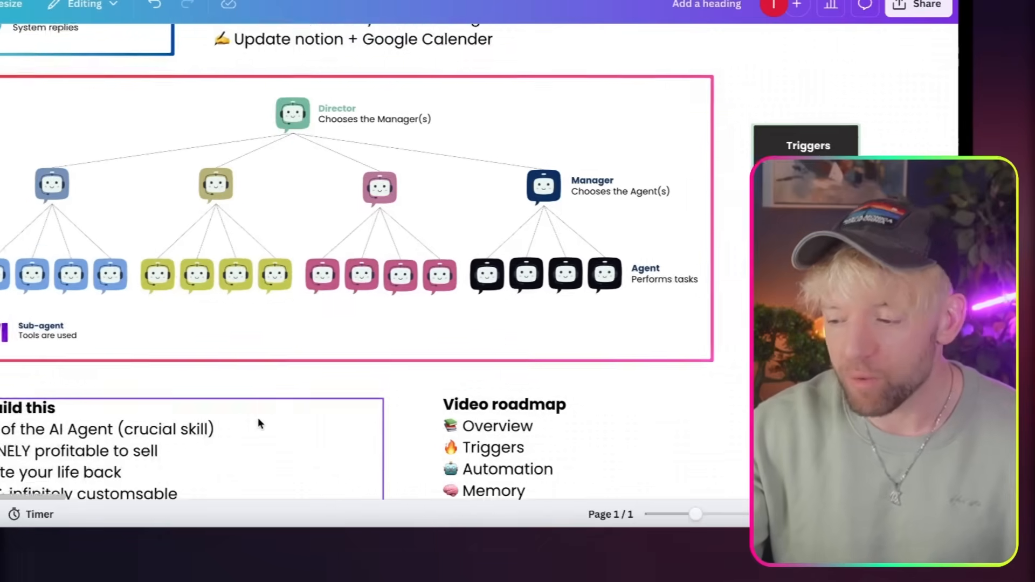
scroll(258, 418, "up", 4)
scroll(258, 417, "right", 3)
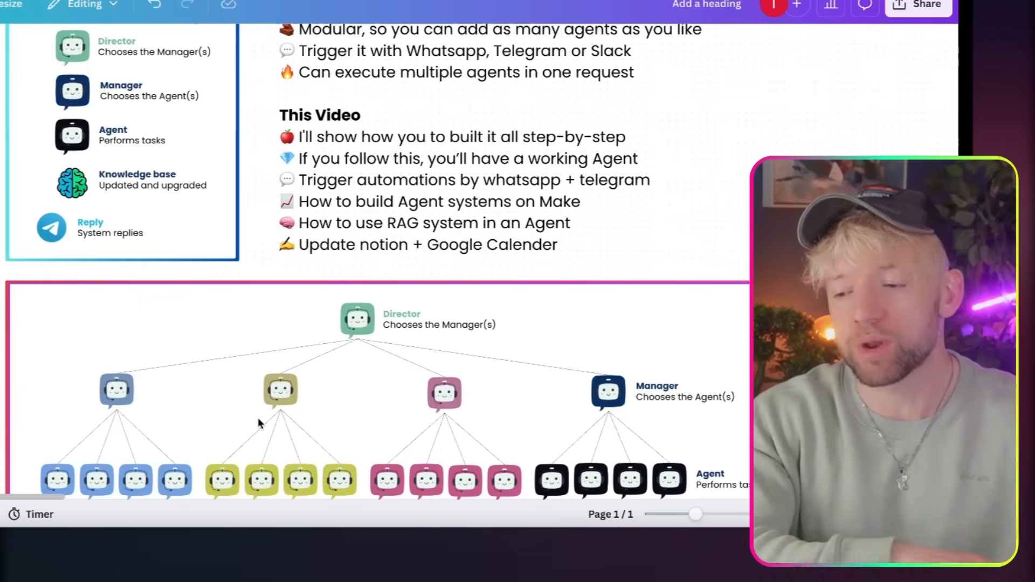
scroll(258, 417, "up", 3)
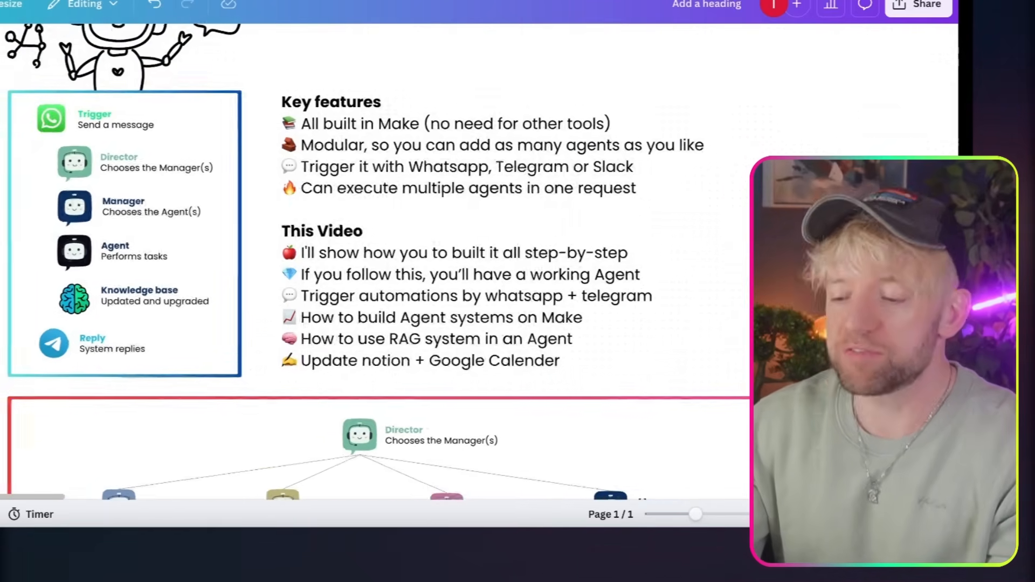
scroll(539, 318, "up", 1)
scroll(540, 318, "right", 1)
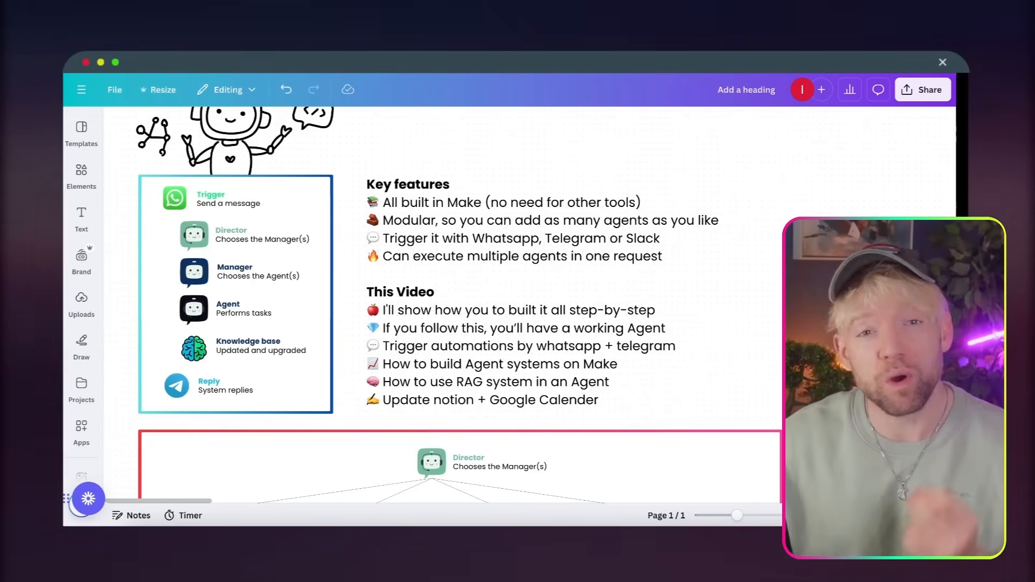
Step: View the board's Software section covering the automation and storage tools
scroll(442, 302, "down", 3)
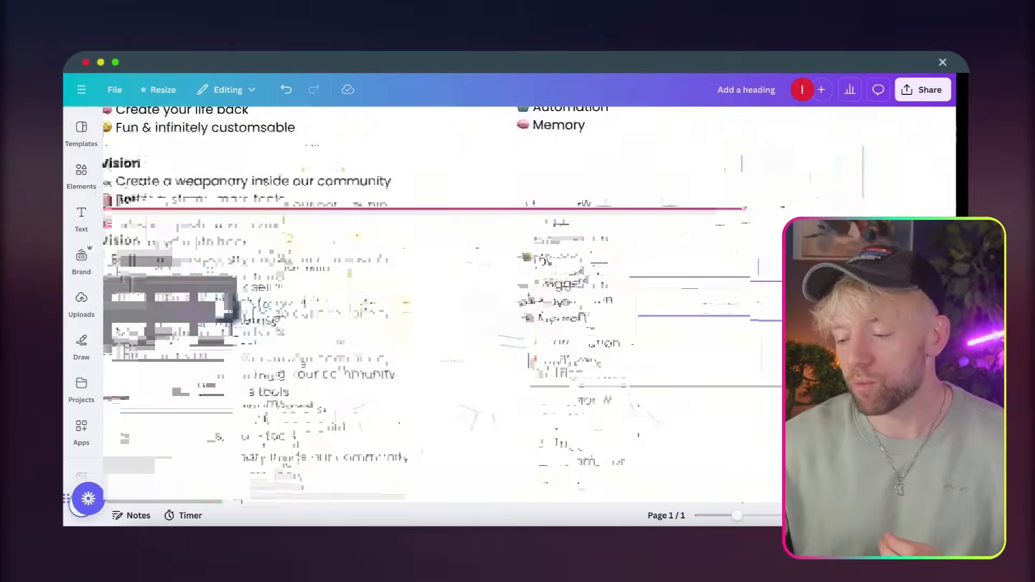
scroll(438, 354, "up", 5)
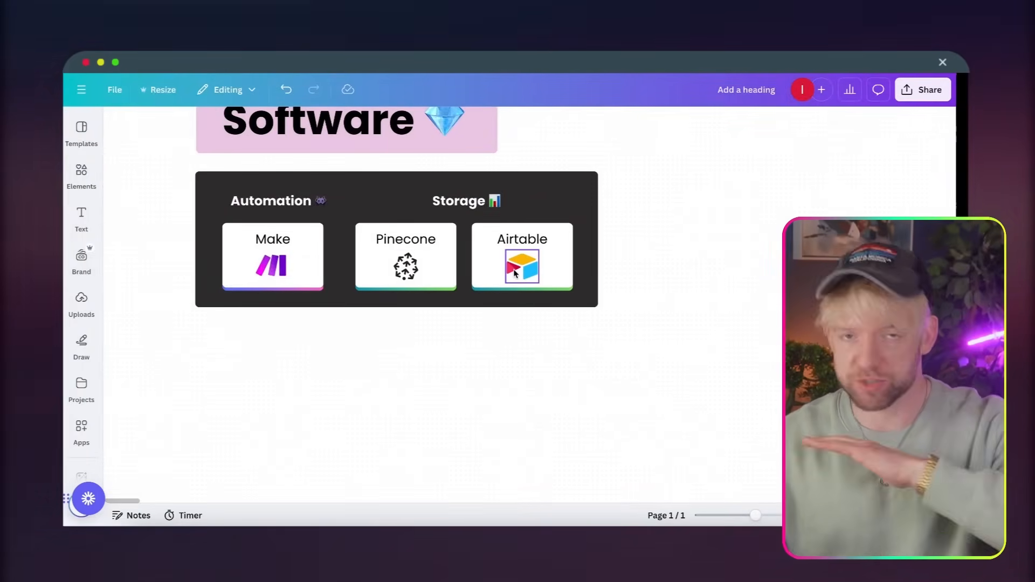
scroll(566, 280, "down", 3)
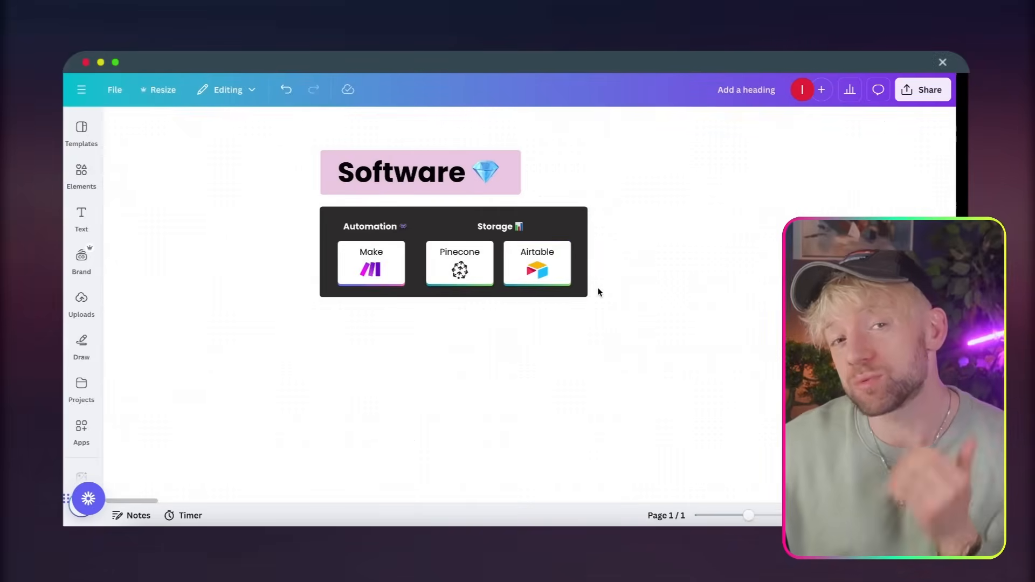
Step: Return to the board's overview and reread the Key features list and the trigger-to-reply flow
scroll(601, 291, "up", 10)
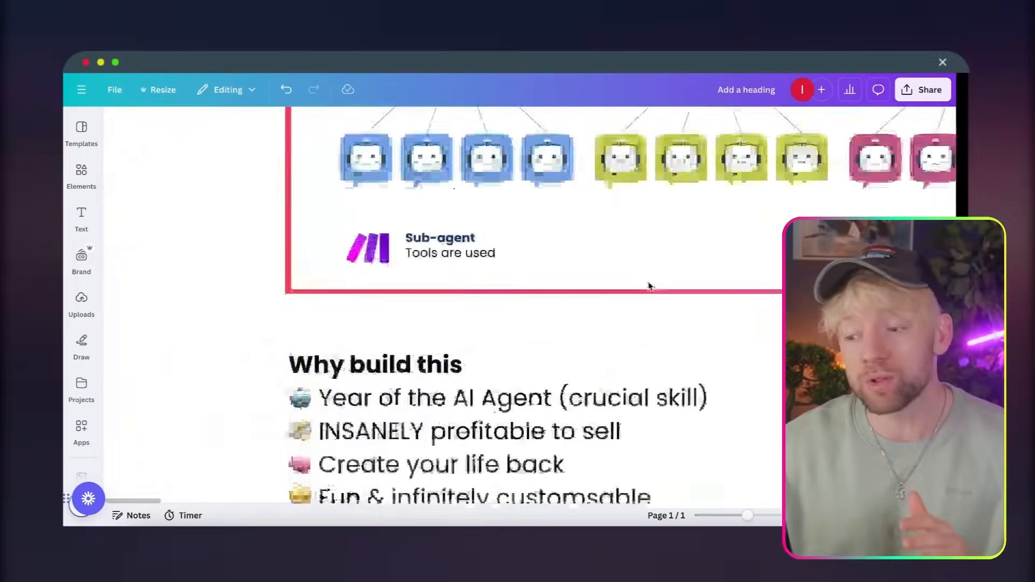
scroll(649, 283, "up", 5)
scroll(649, 286, "down", 3)
scroll(649, 286, "up", 5)
scroll(649, 286, "up", 2)
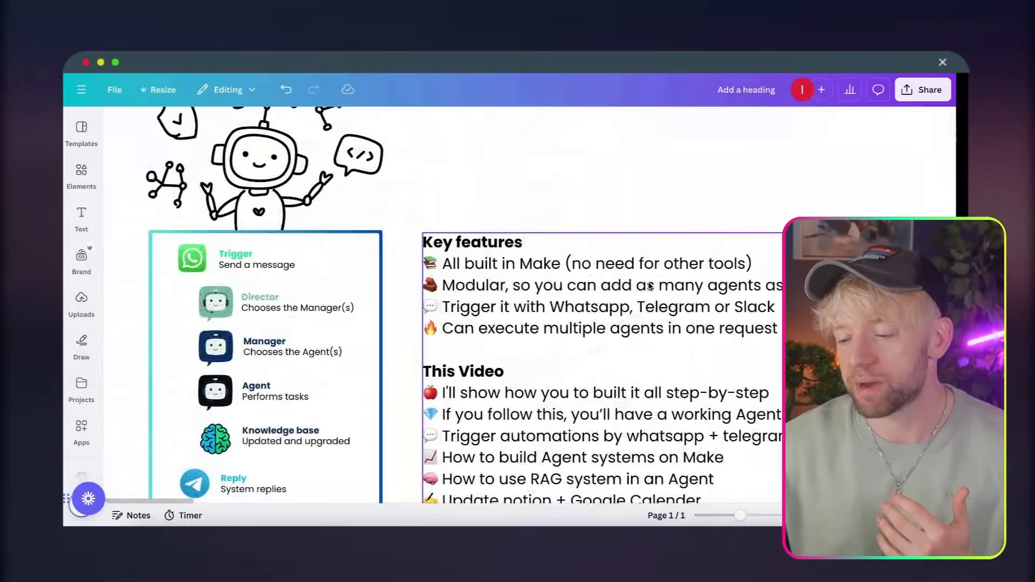
scroll(485, 304, "down", 2)
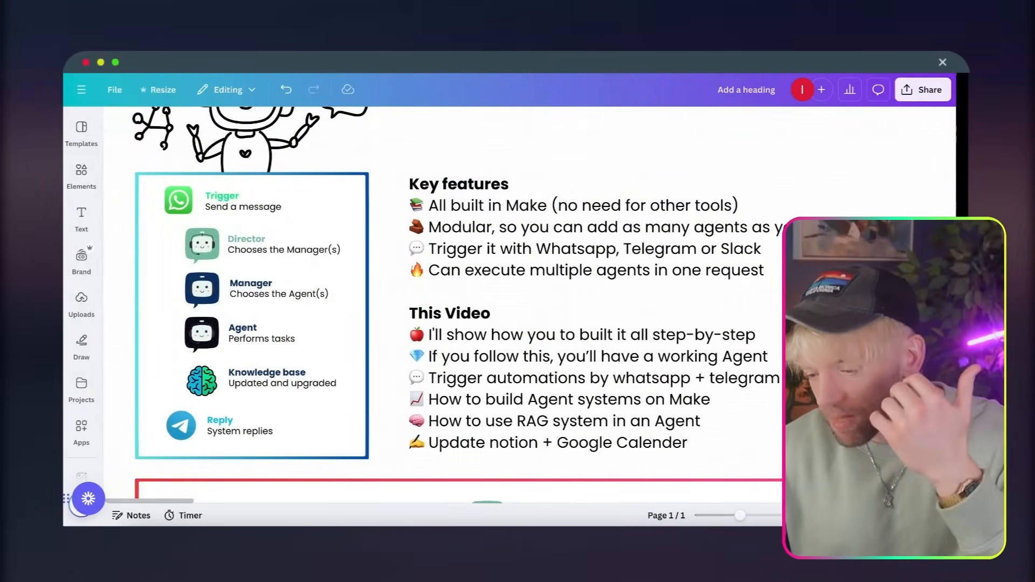
scroll(472, 305, "down", 1)
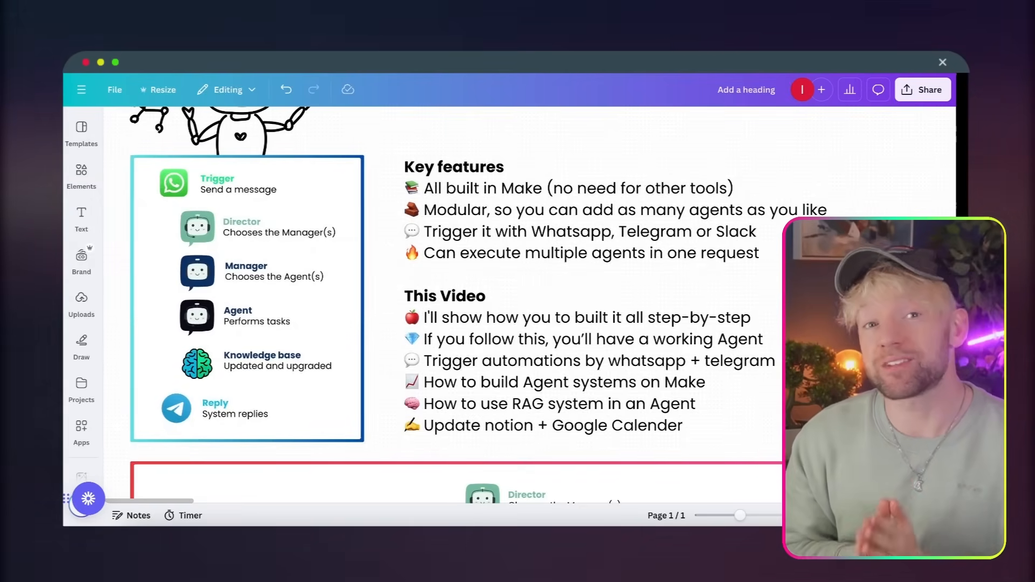
Step: Examine how the Director, Manager, Agent and Sub-agent levels connect in the hierarchy diagram, comparing it with the trigger-to-reply flow
scroll(472, 305, "down", 5)
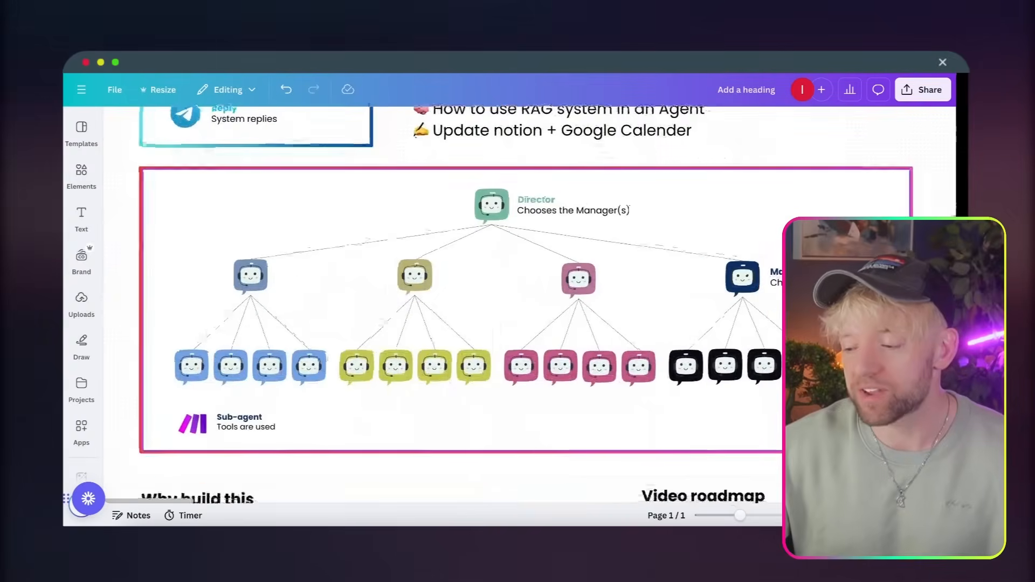
scroll(519, 306, "up", 1)
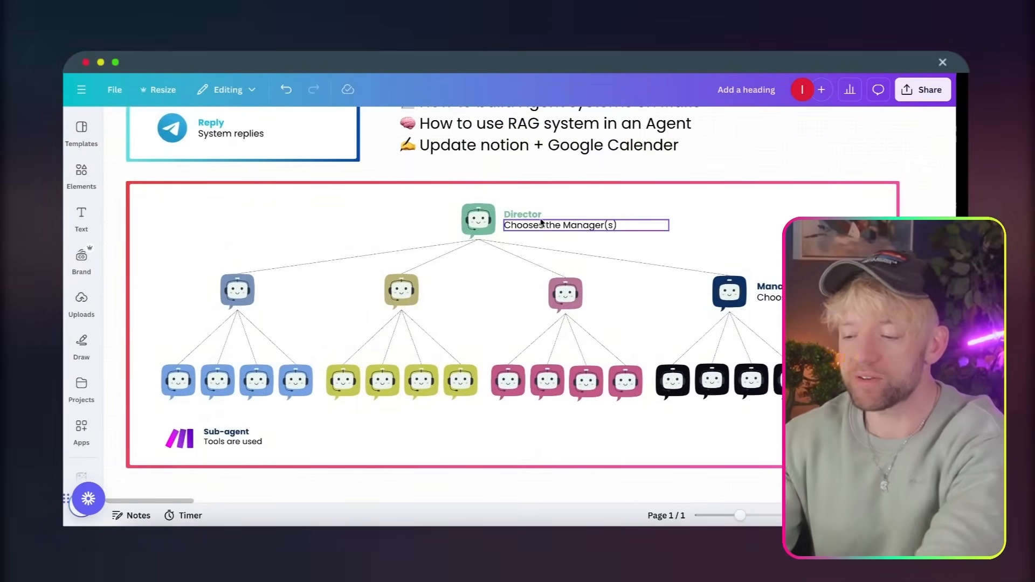
scroll(747, 163, "up", 2)
scroll(748, 163, "up", 2)
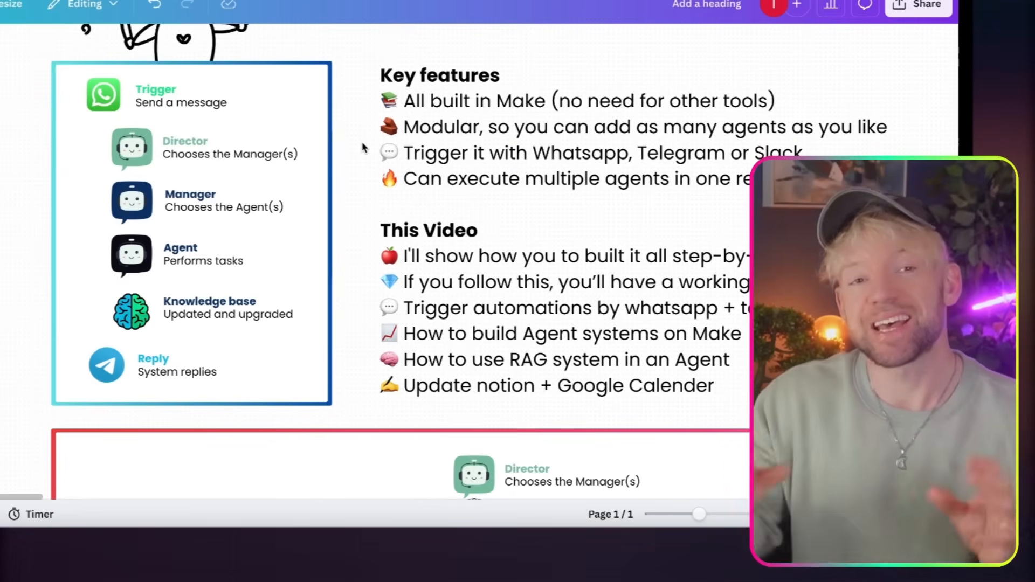
scroll(362, 147, "down", 5)
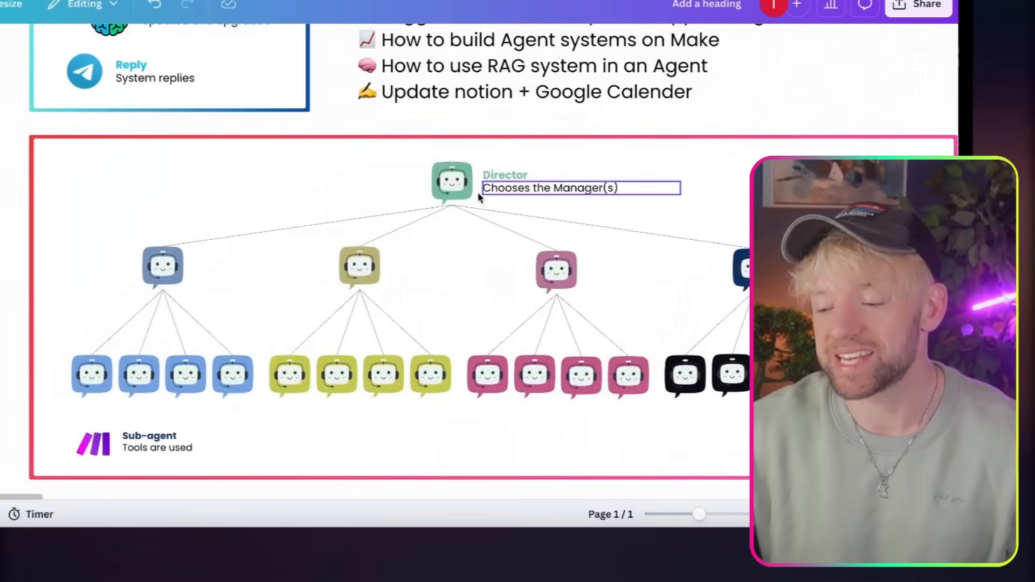
scroll(485, 186, "down", 1)
scroll(485, 186, "right", 2)
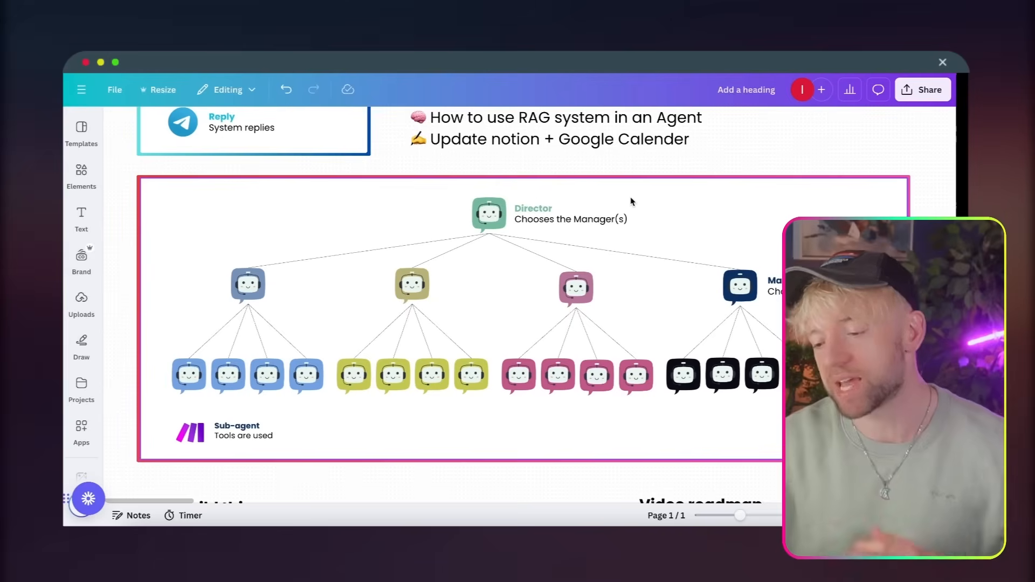
scroll(632, 201, "right", 2)
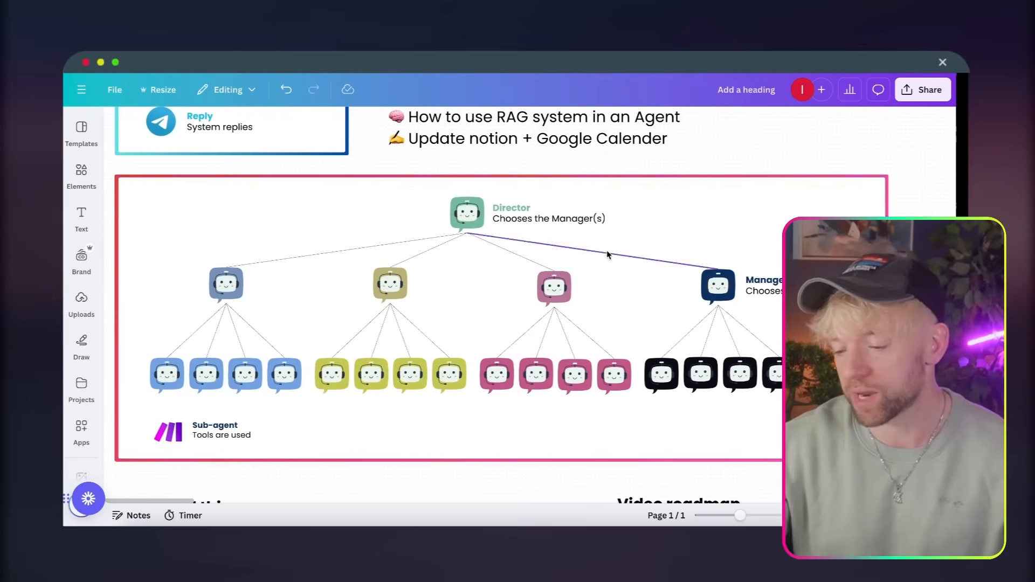
scroll(723, 289, "down", 1)
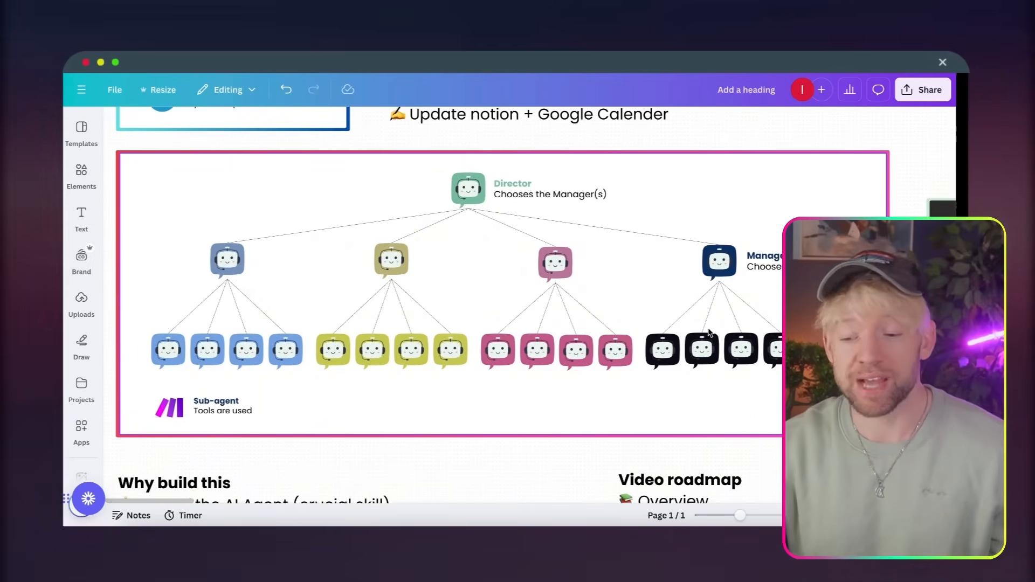
scroll(711, 329, "down", 1)
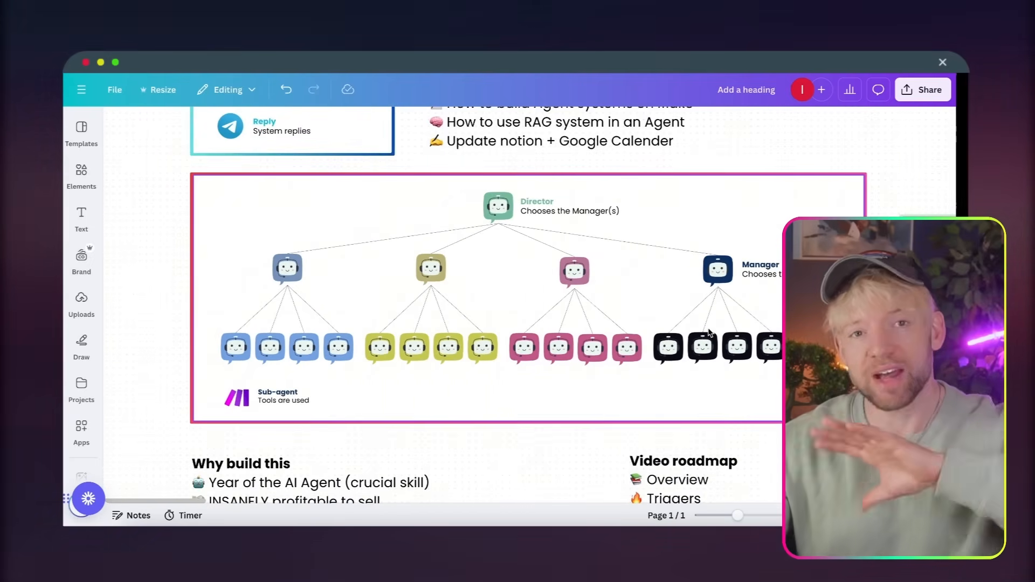
Step: Switch to the Make scenario and view all of its router branches together
scroll(710, 333, "up", 5)
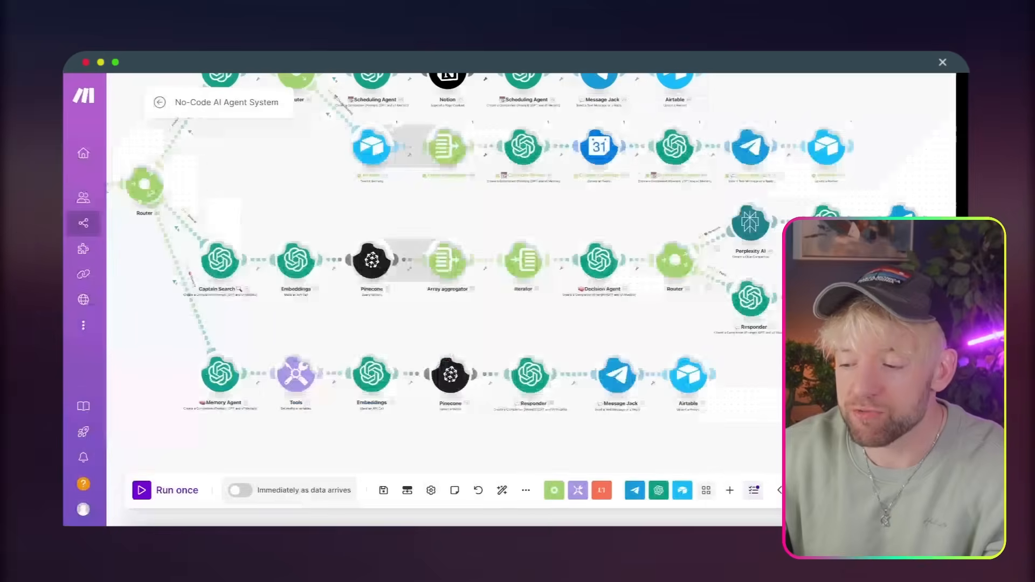
scroll(548, 251, "up", 3)
scroll(548, 252, "down", 3)
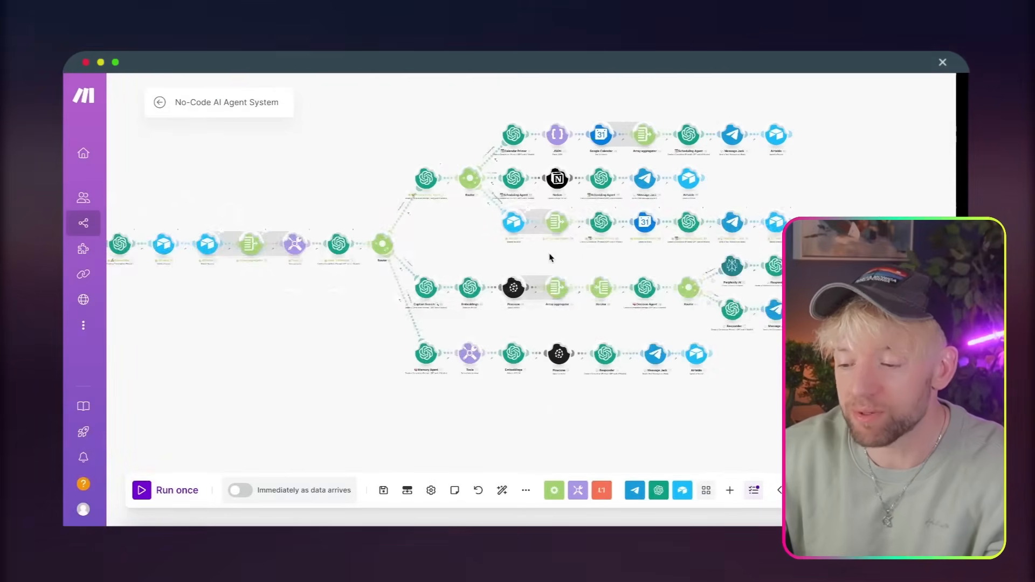
Step: Examine the module feeding the main router and the scheduling branches with their Google Calendar, Notion and Telegram modules
left_click_drag(335, 232, 323, 258)
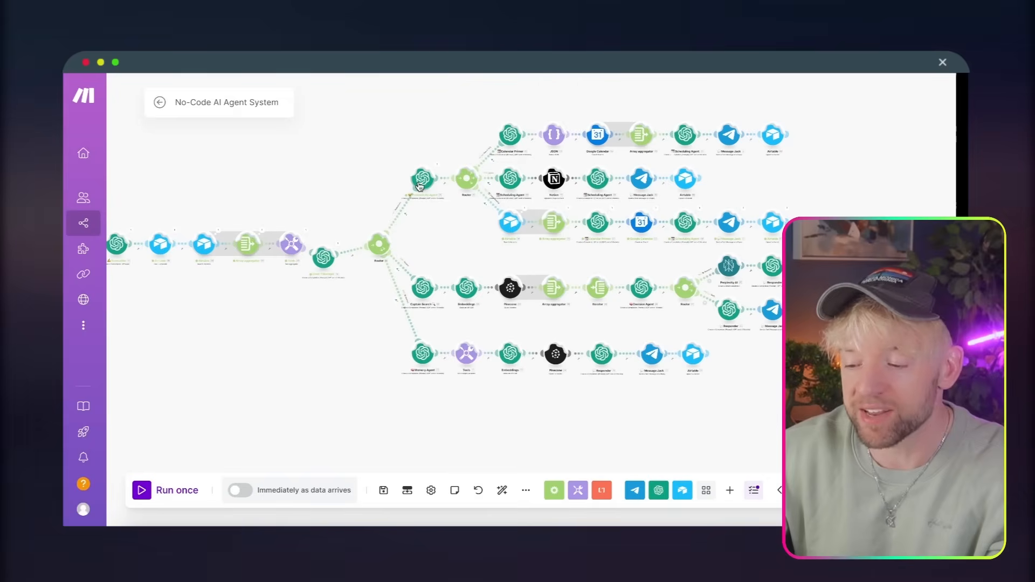
mouse_move(421, 181)
left_mouse_down()
mouse_move(414, 213)
mouse_move(430, 180)
left_mouse_up()
mouse_move(424, 285)
left_mouse_down()
mouse_move(422, 275)
mouse_move(425, 288)
left_mouse_up()
left_click_drag(425, 184, 416, 184)
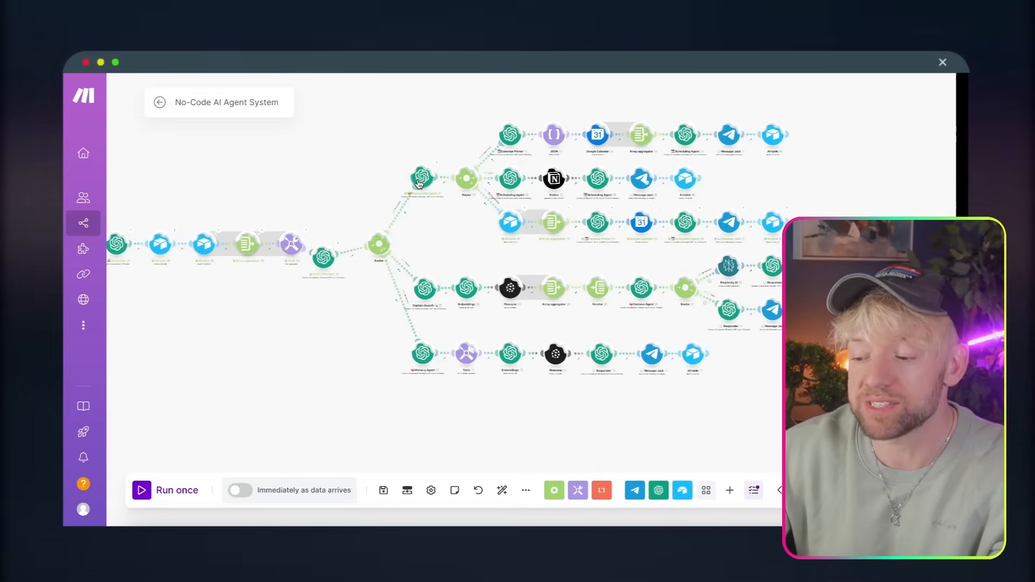
scroll(790, 197, "right", 2)
mouse_move(506, 144)
left_mouse_down()
mouse_move(499, 124)
mouse_move(510, 142)
left_mouse_up()
left_click_drag(759, 142, 757, 147)
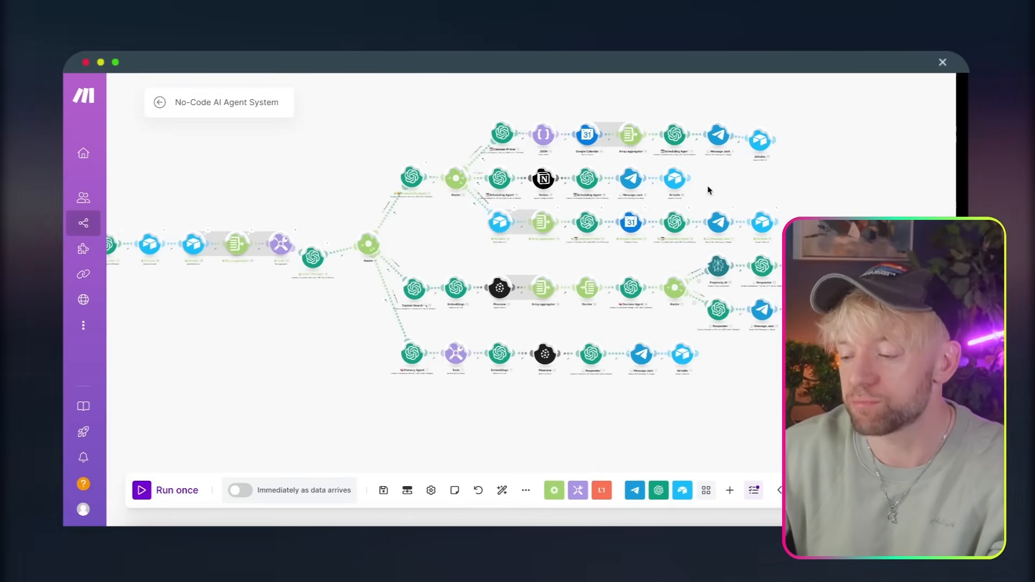
Step: Examine the lower two router branches, starting with the search agent and the memory agent
left_click_drag(708, 189, 708, 180)
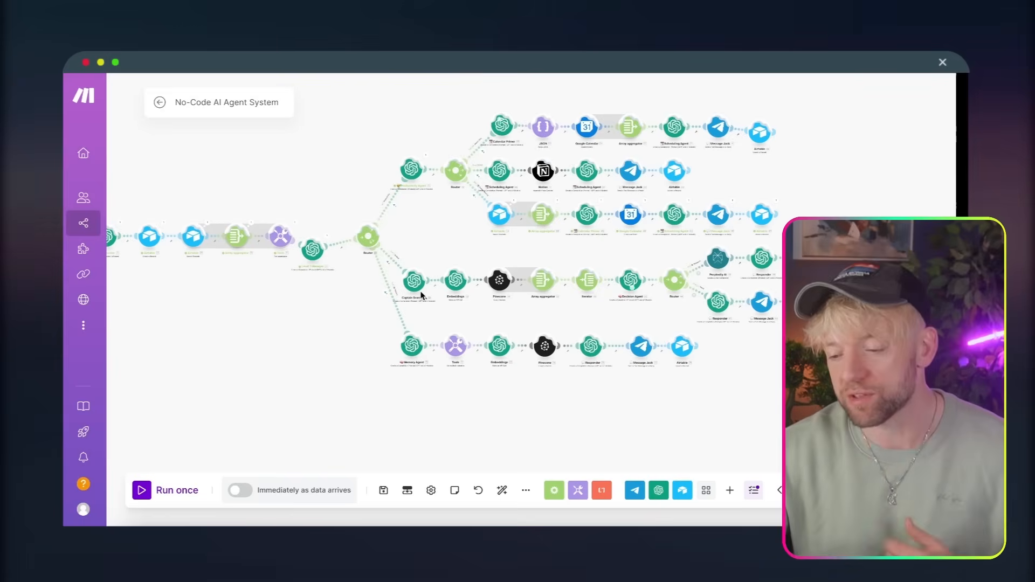
left_click_drag(418, 289, 423, 294)
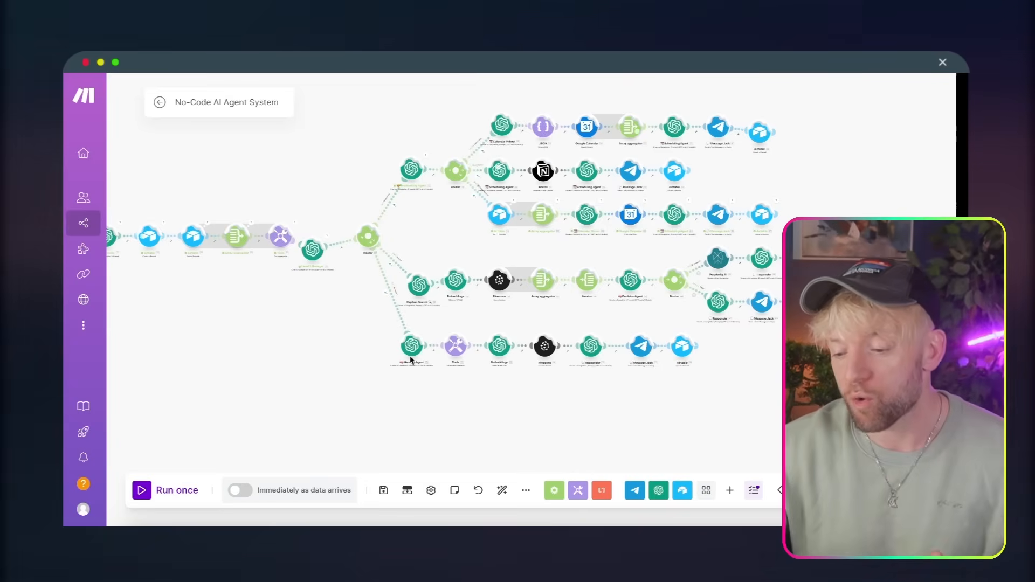
left_click_drag(410, 359, 407, 355)
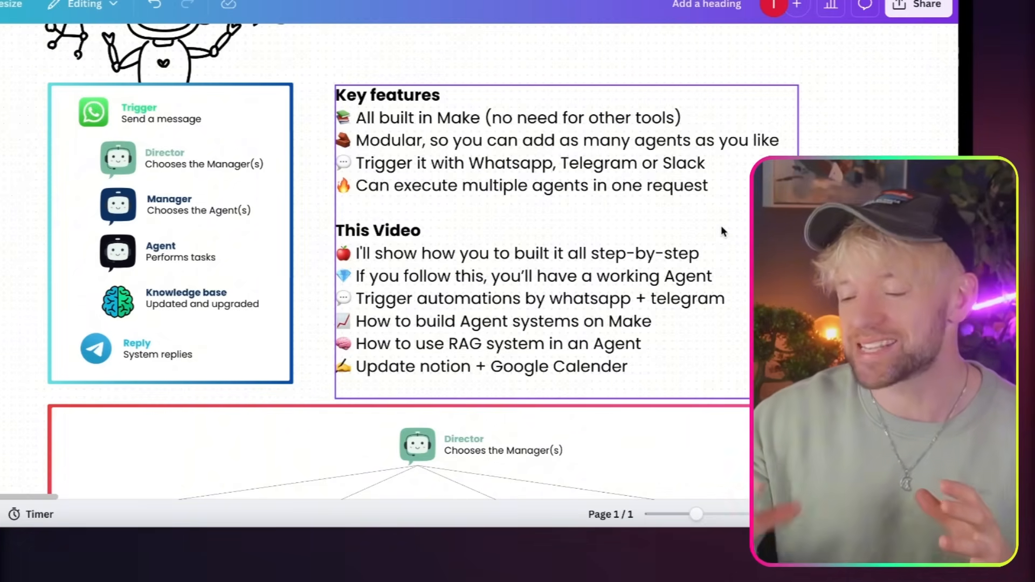
Step: Switch to the Canva board and read the Key features and This Video lists, including the RAG system and Notion lines
scroll(377, 259, "down", 1)
scroll(377, 259, "right", 1)
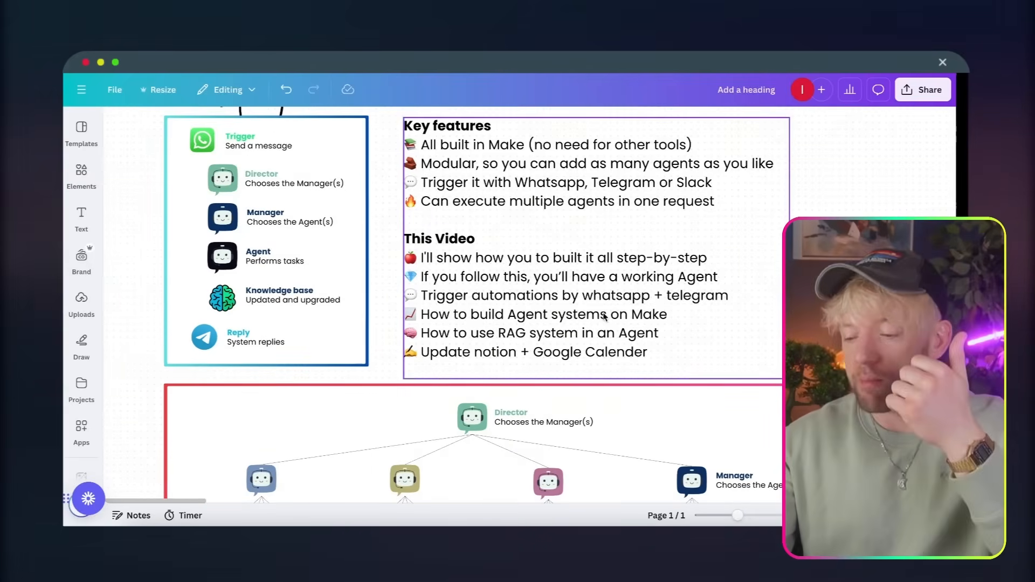
left_click(536, 279)
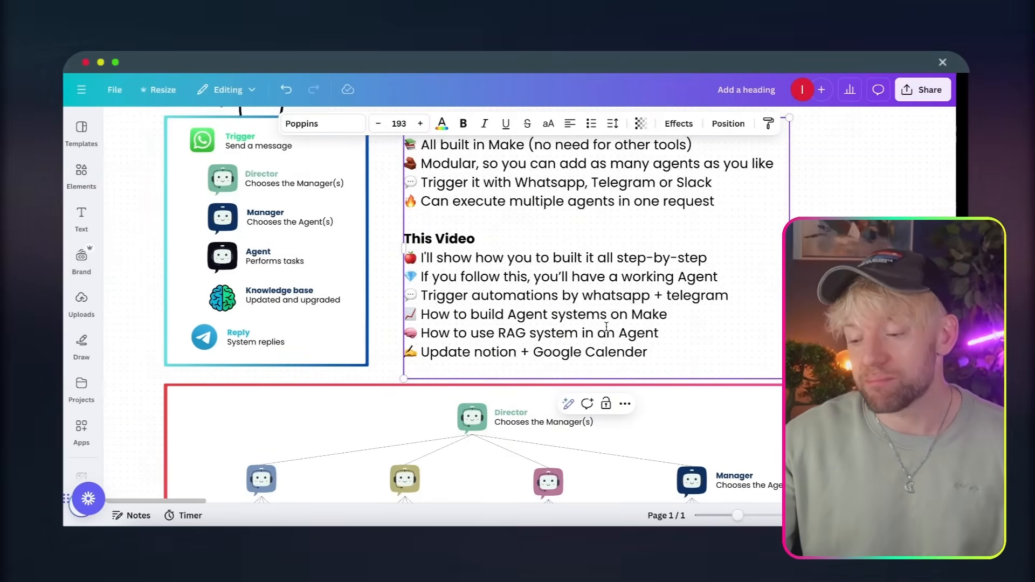
double_click(607, 329)
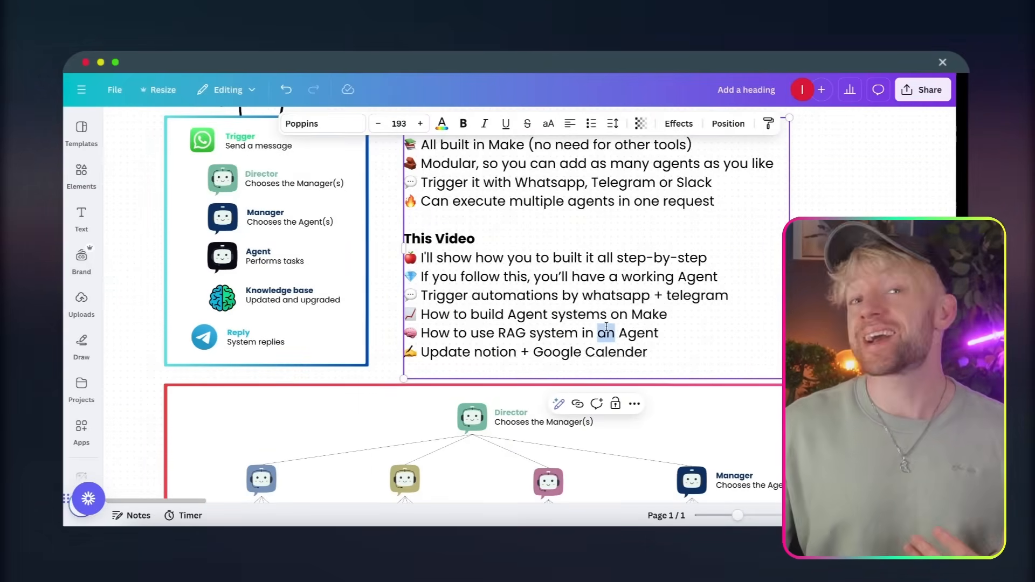
left_click(606, 327)
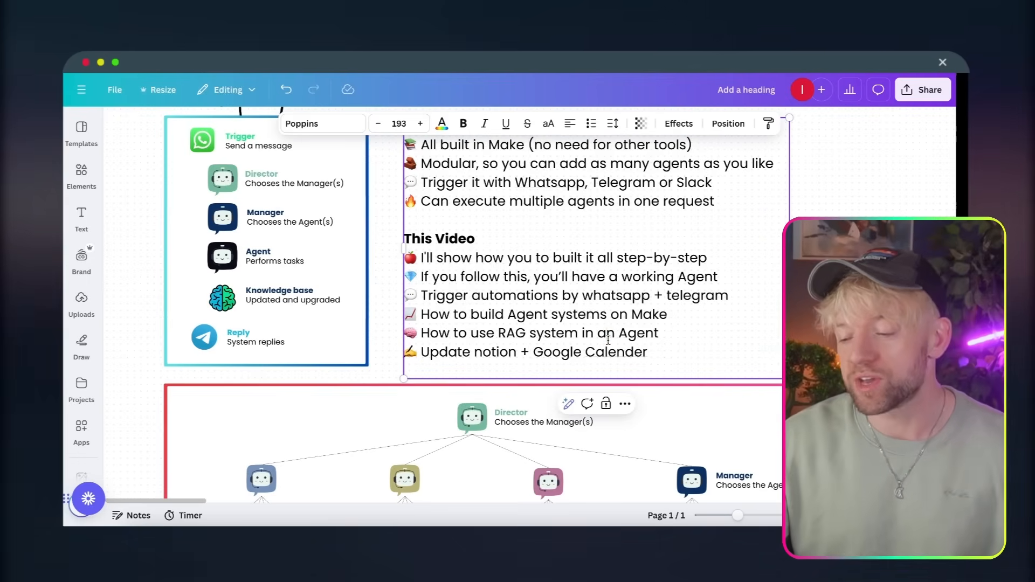
double_click(608, 335)
left_click(611, 346)
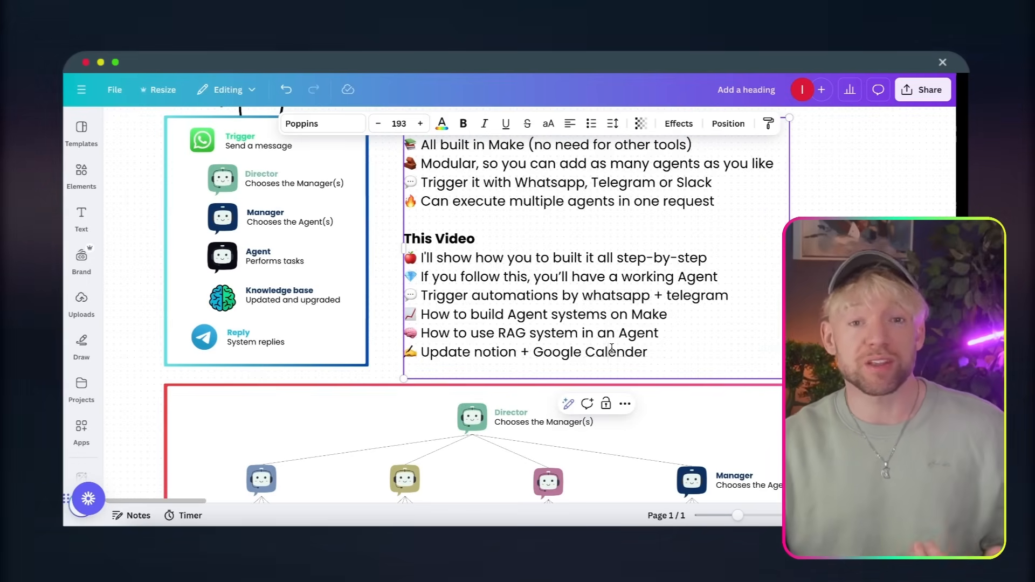
key("Escape")
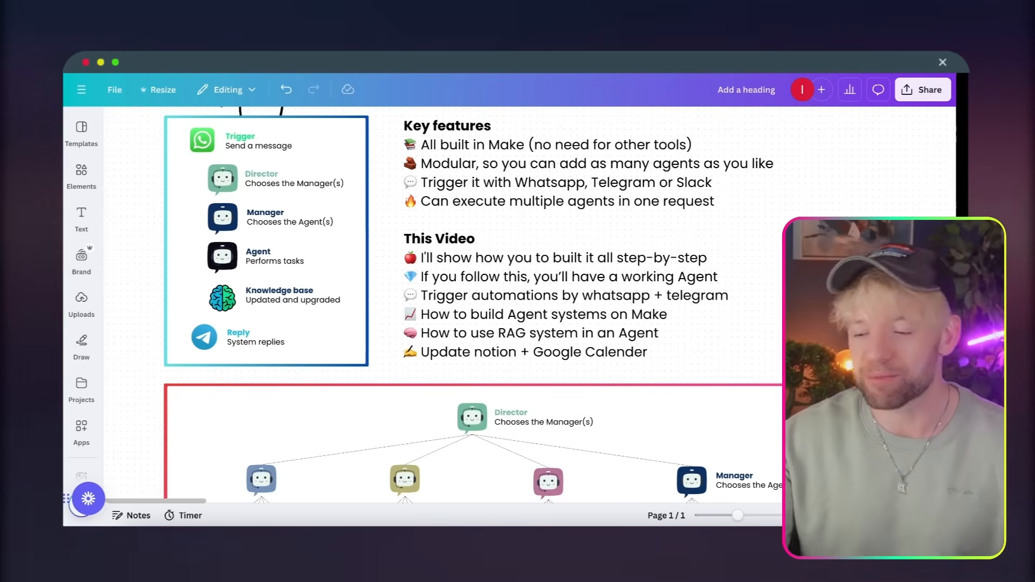
scroll(469, 305, "down", 10)
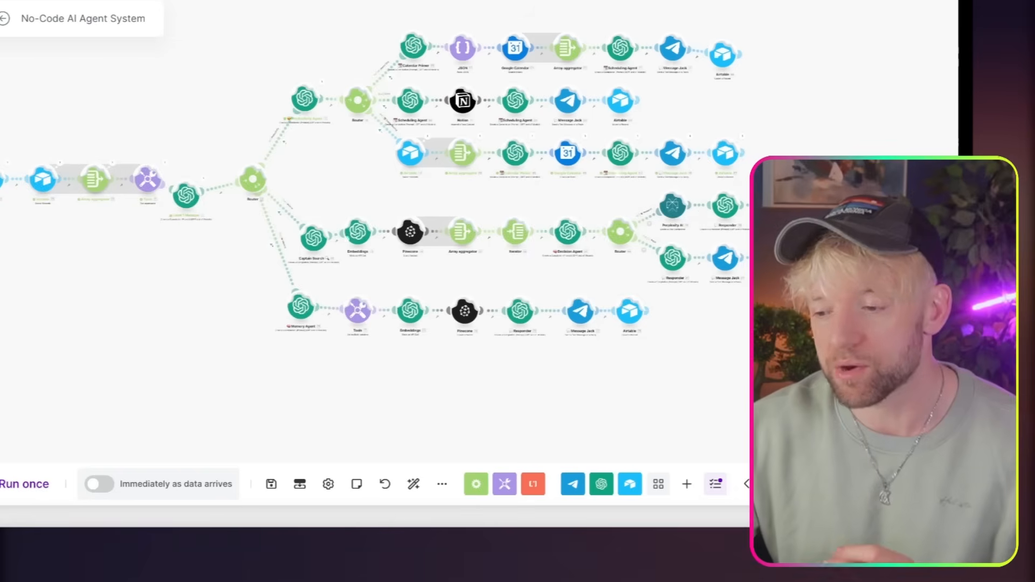
Step: Revisit the Make scenario's branches, and read the Canva board's Why build this, Vision and Video roadmap sections
left_click_drag(175, 99, 238, 113)
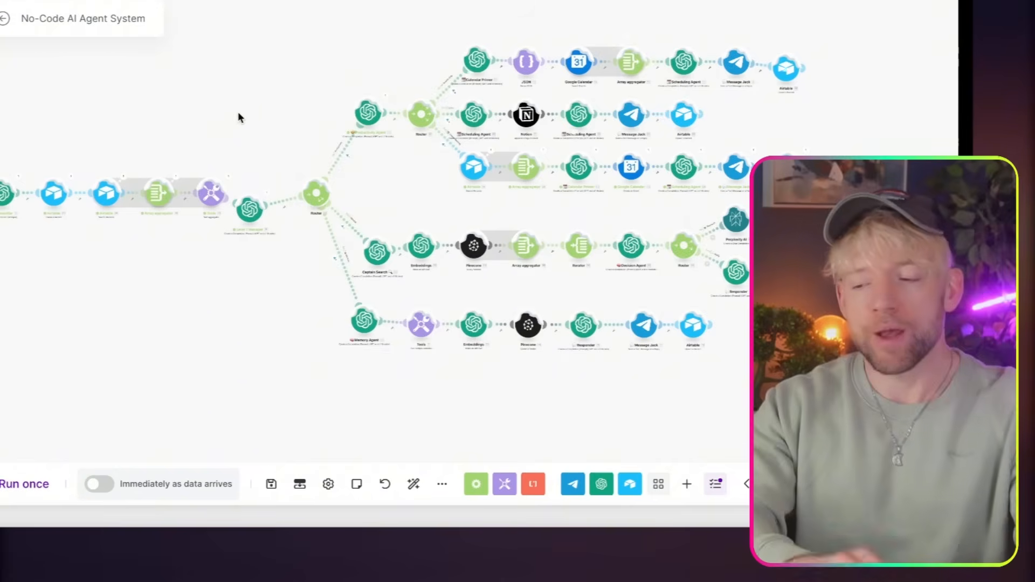
mouse_move(575, 71)
left_mouse_down()
mouse_move(574, 58)
mouse_move(579, 76)
left_mouse_up()
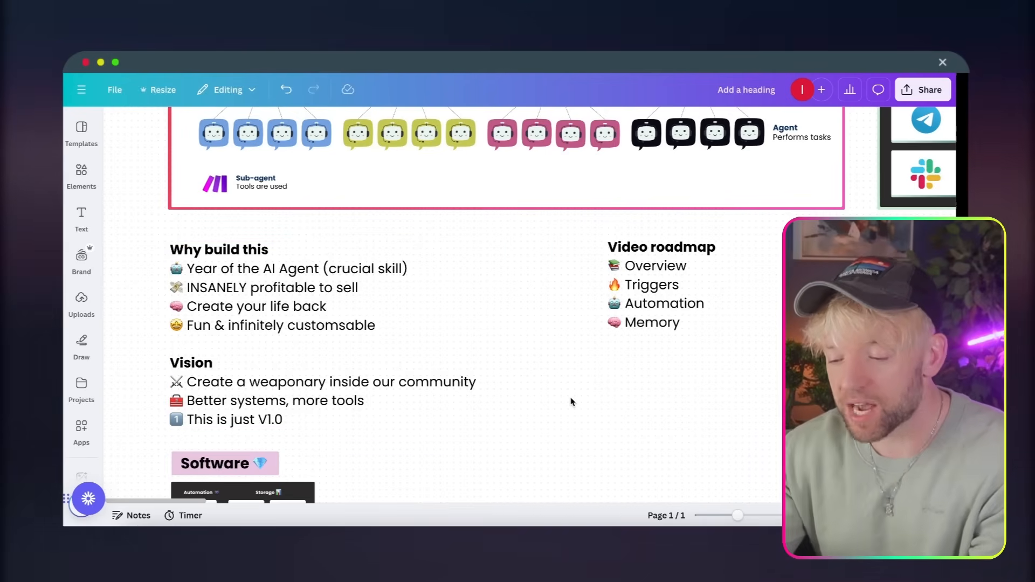
scroll(572, 401, "down", 2)
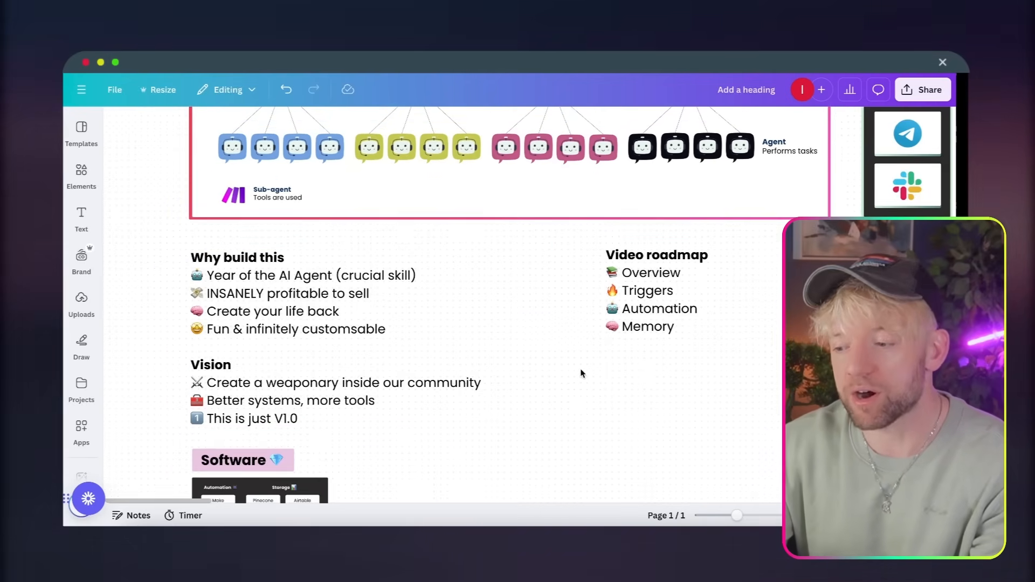
scroll(581, 373, "up", 3)
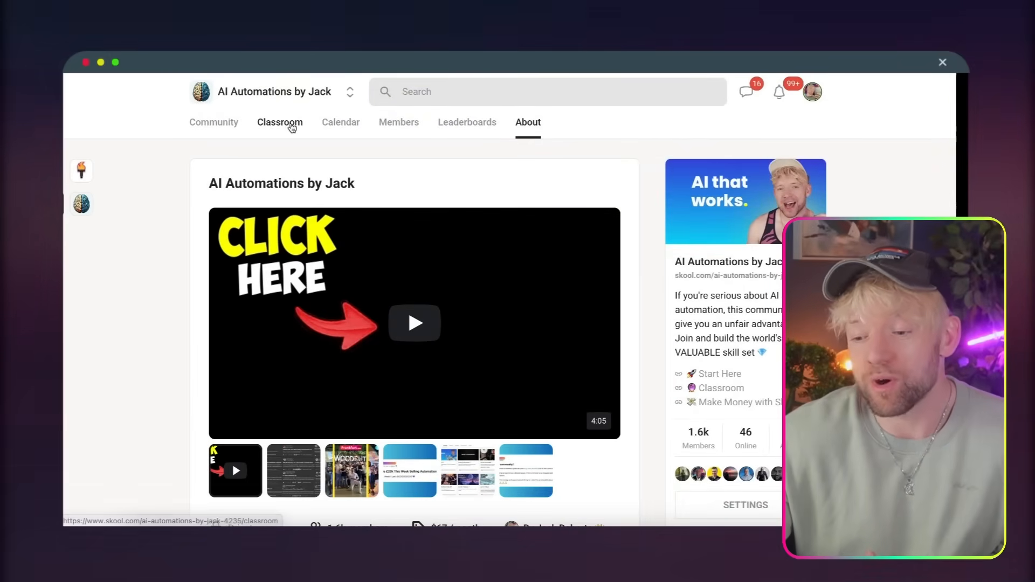
Step: Open the Skool community's Classroom and browse its course cards
left_click(289, 124)
scroll(585, 280, "down", 2)
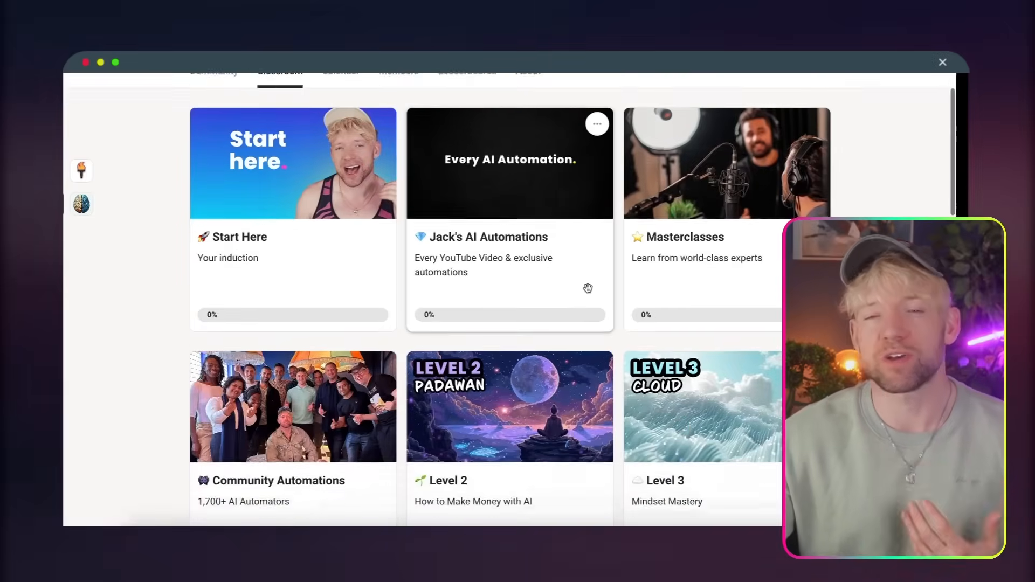
scroll(585, 287, "up", 1)
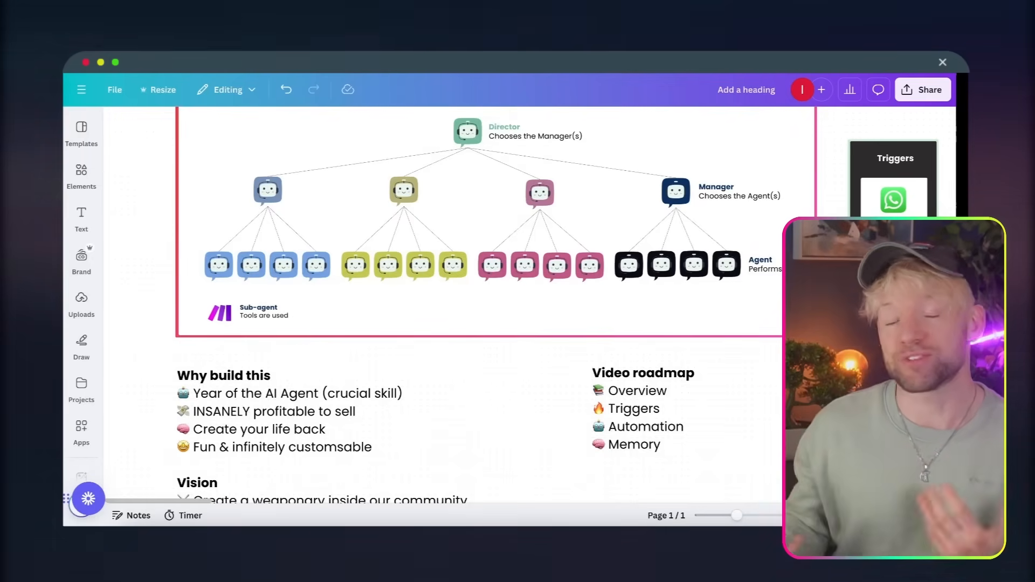
Step: Return to the Canva board and review the Video roadmap below the agent hierarchy diagram
scroll(476, 355, "down", 3)
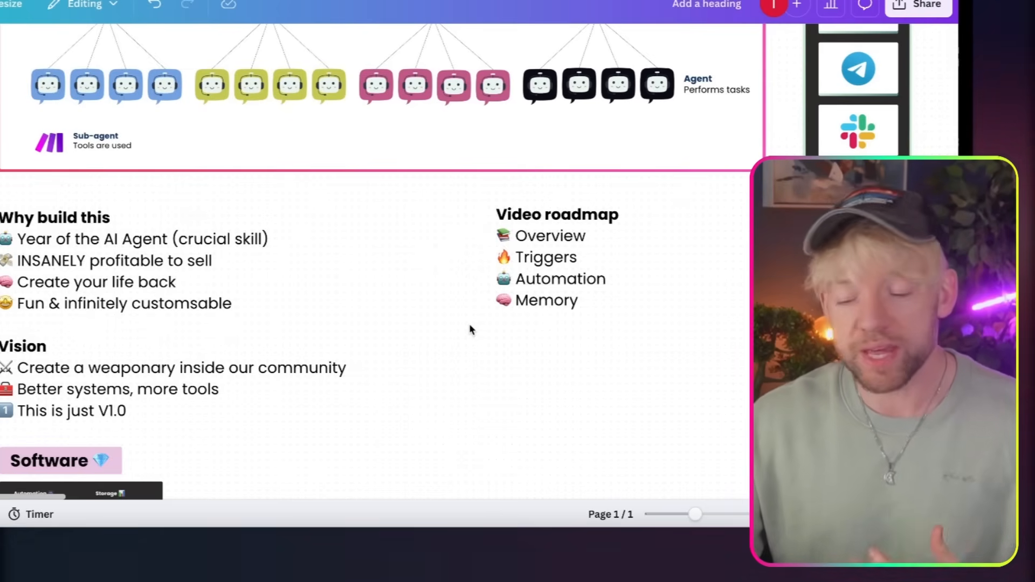
scroll(469, 329, "down", 3)
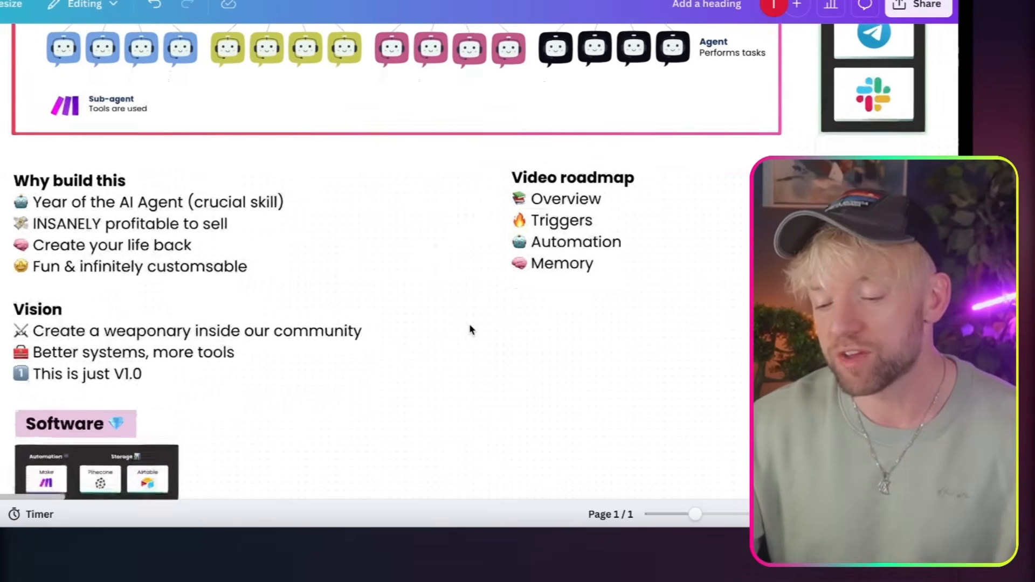
scroll(470, 329, "up", 4)
scroll(470, 329, "down", 2)
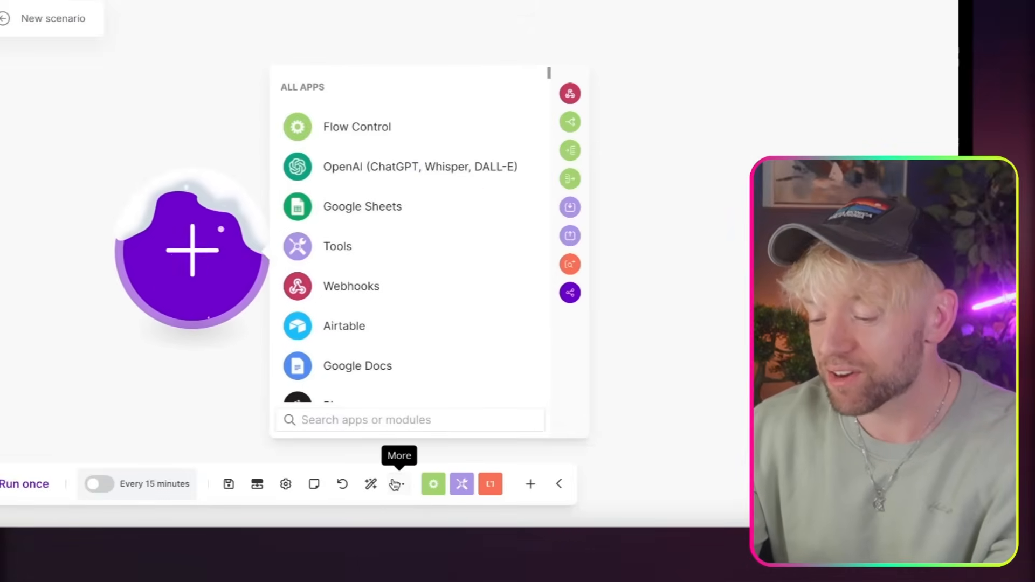
Step: Import the blueprint file No-Code AI Agent System.json into a new Make scenario
left_click(399, 484)
left_click(384, 453)
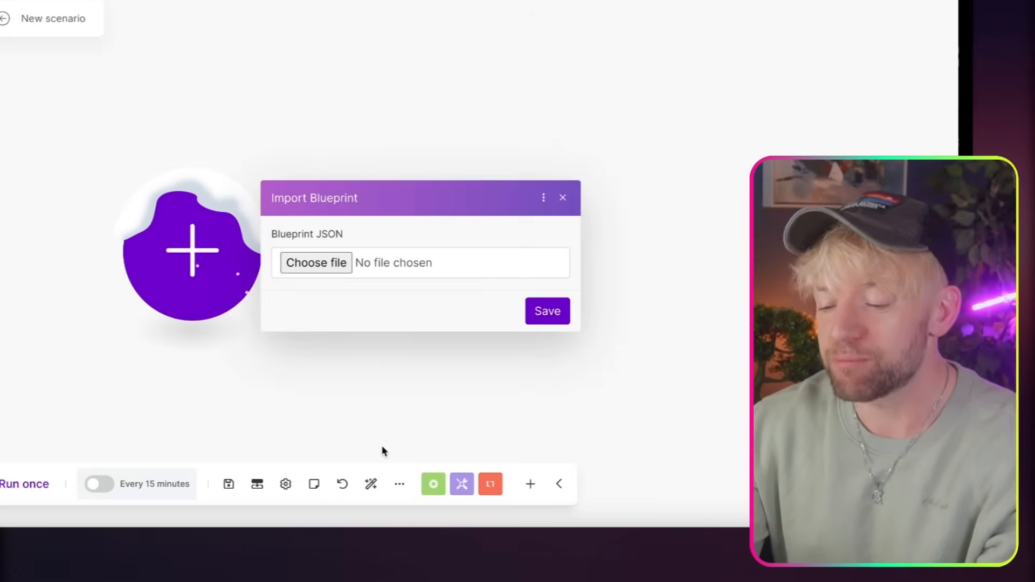
left_click(334, 267)
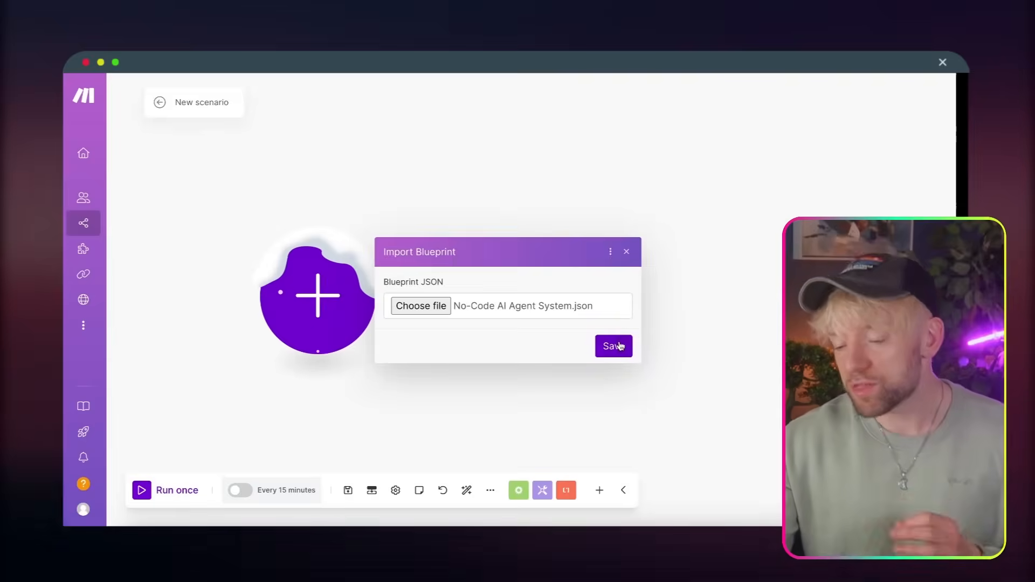
left_click(548, 311)
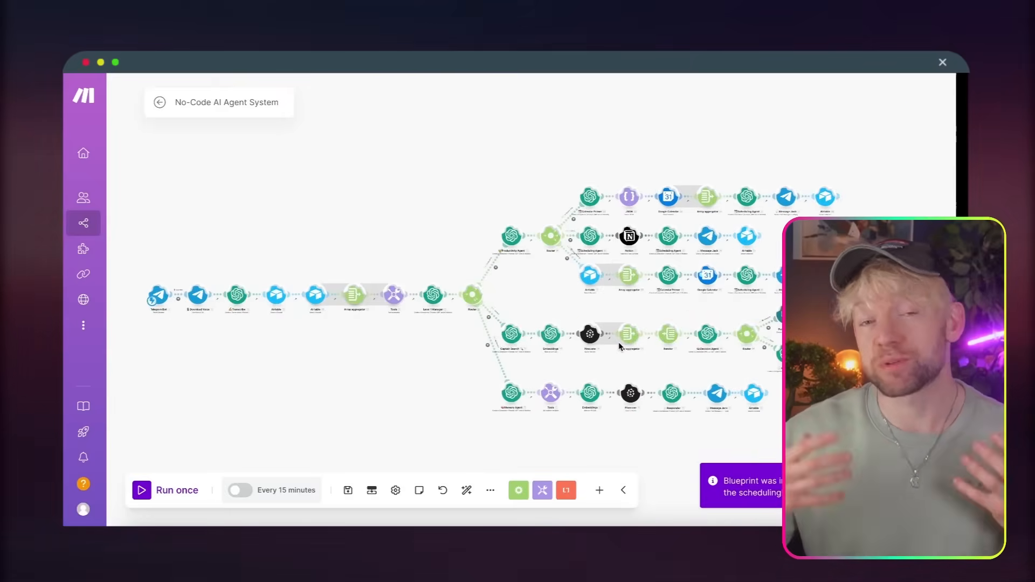
Step: Delete every module except the Telegram Bot trigger from the imported scenario, and auto-align what remains
key("ctrl+a")
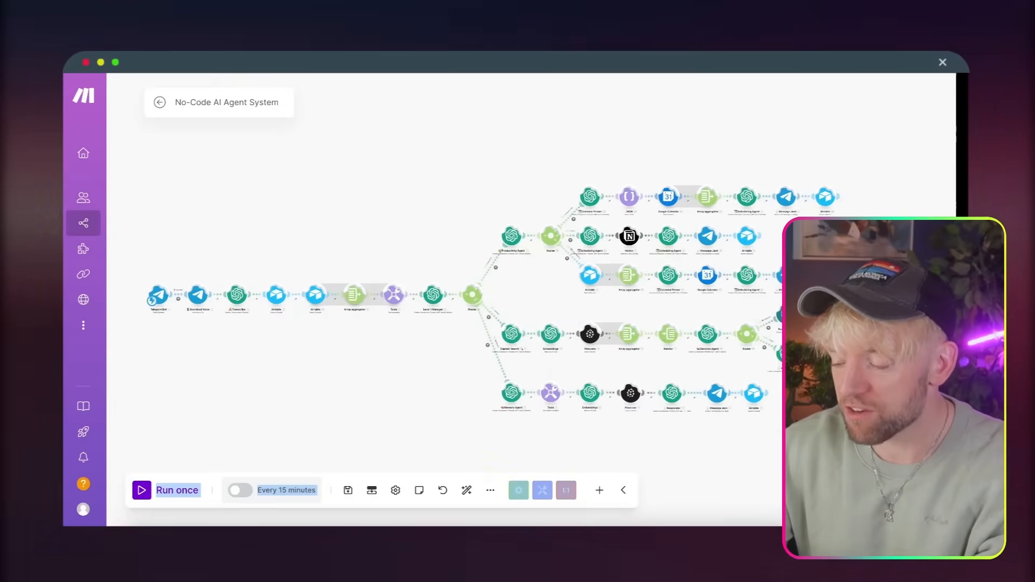
left_click_drag(917, 434, 138, 155)
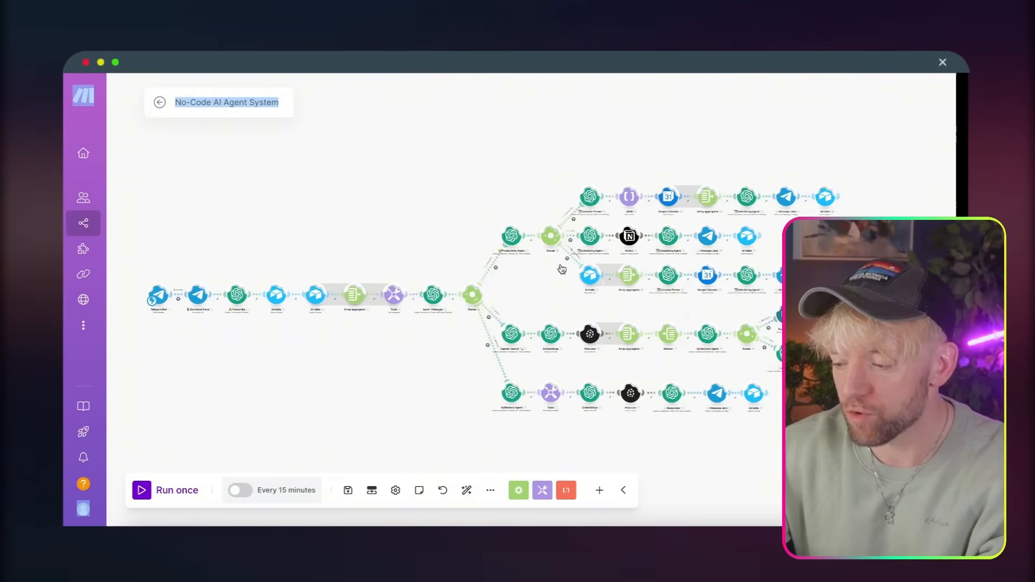
left_click_drag(915, 134, 189, 445)
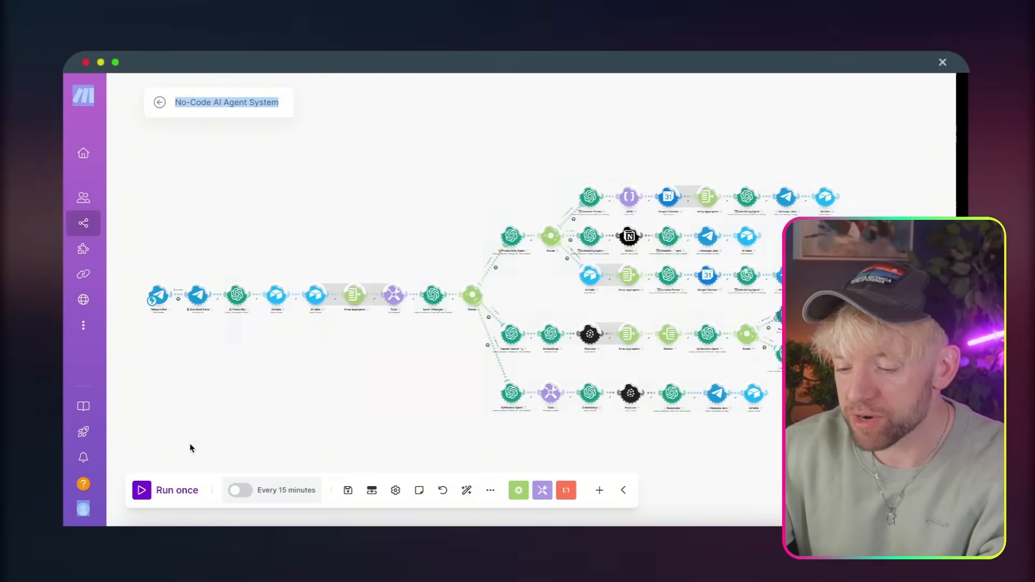
right_click(392, 300)
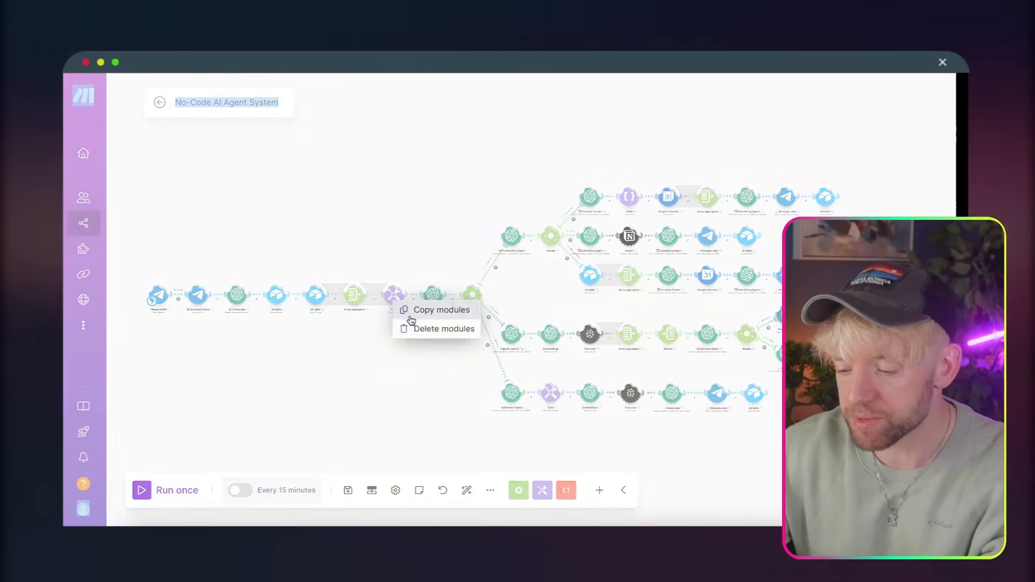
left_click(412, 326)
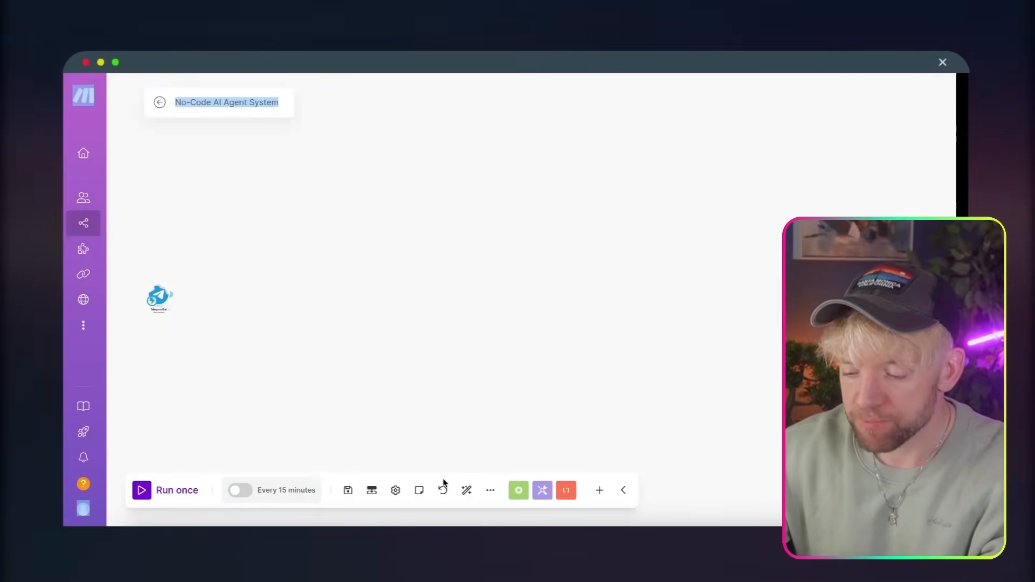
left_click(466, 490)
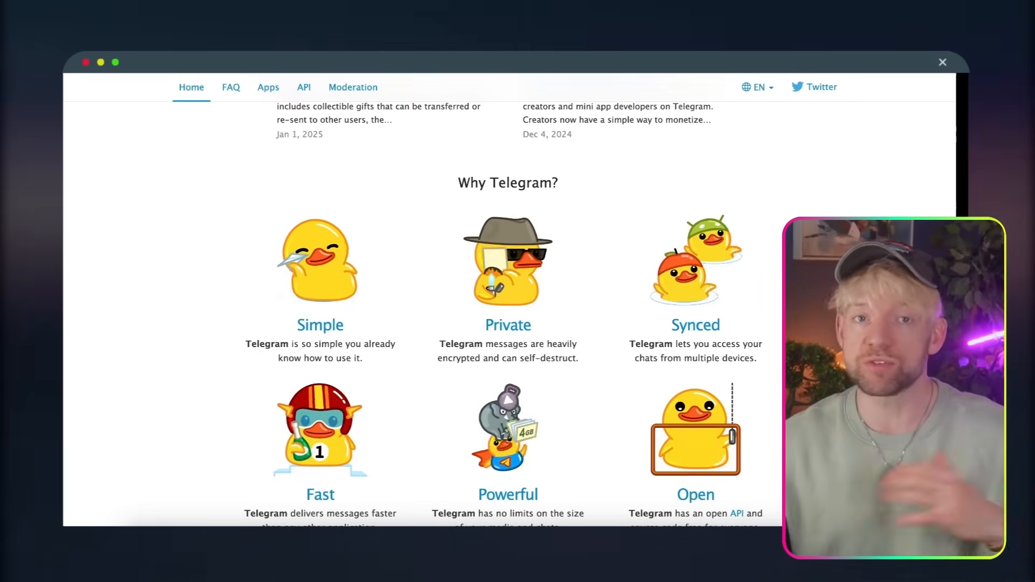
Step: Switch to the Telegram website and read through the Why Telegram? feature section
scroll(503, 314, "down", 2)
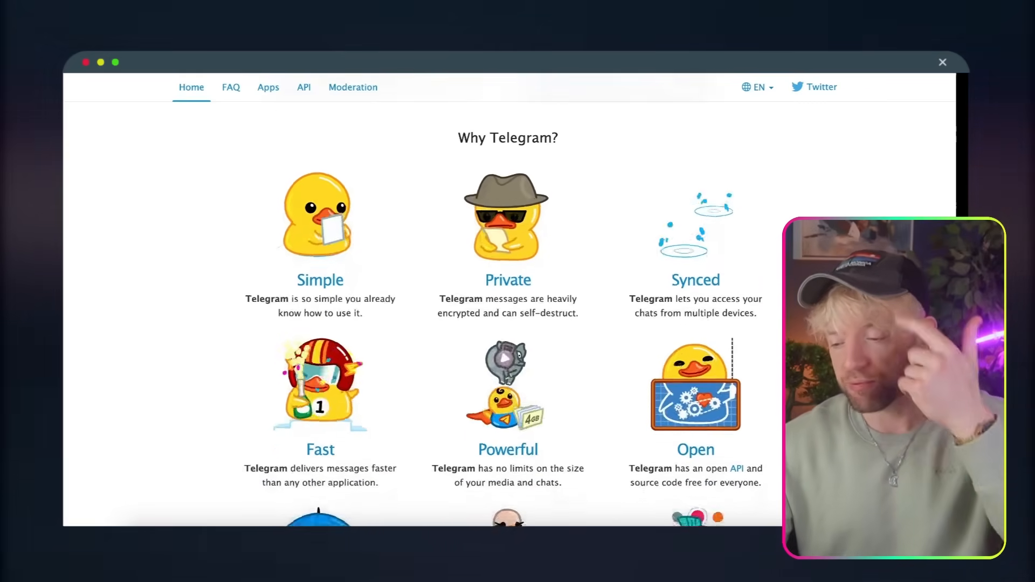
scroll(503, 315, "down", 1)
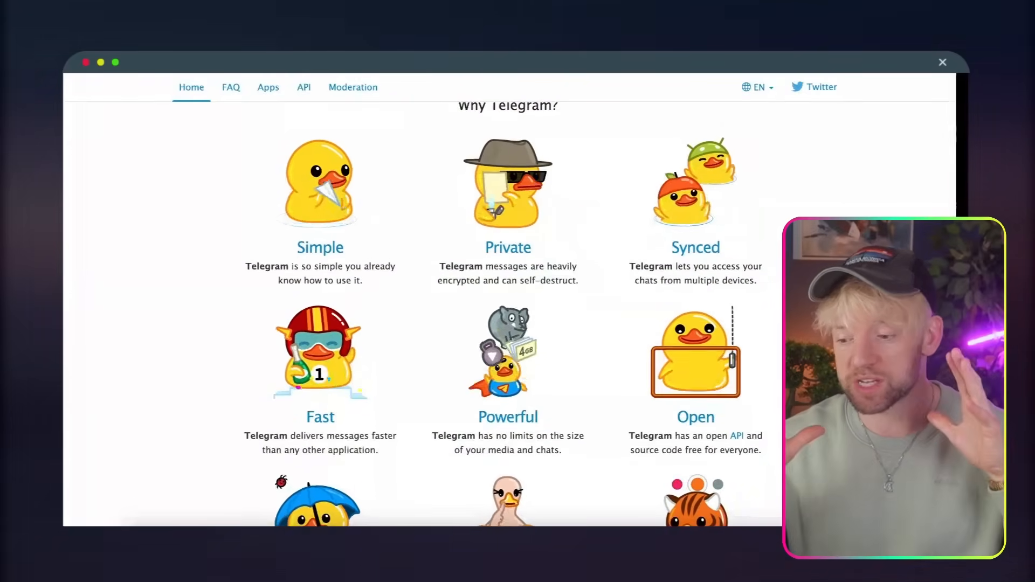
scroll(503, 314, "down", 3)
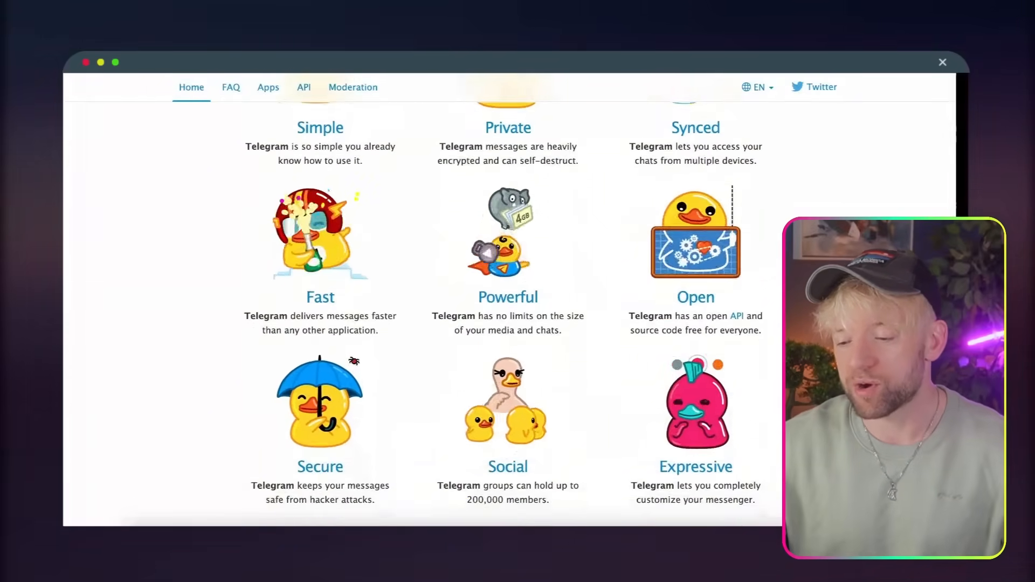
scroll(503, 314, "up", 1)
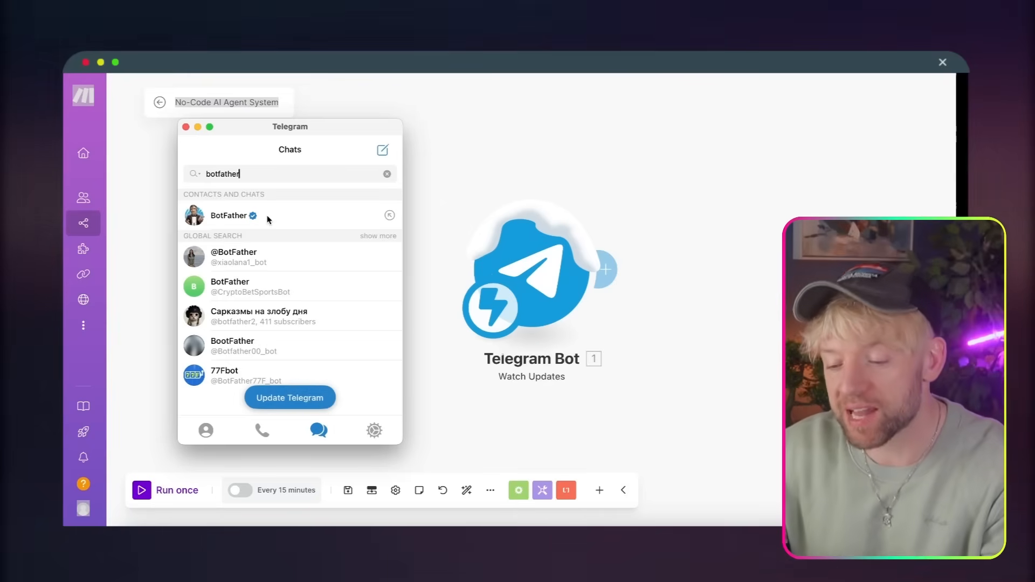
Step: Ask BotFather in Telegram for a new bot with /newbot and name it DrPepper7676
left_click(267, 218)
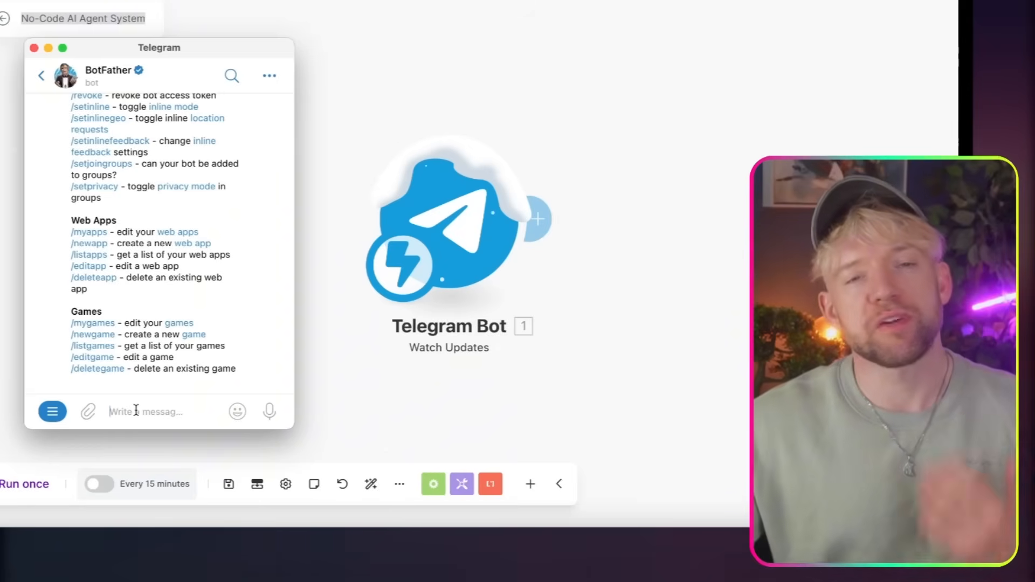
type("/newbot")
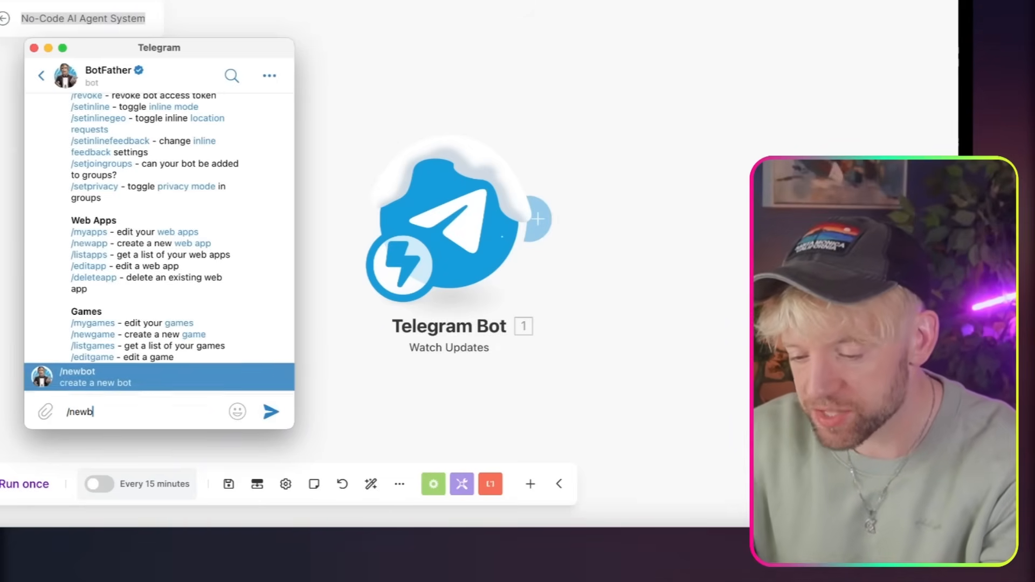
left_click(122, 387)
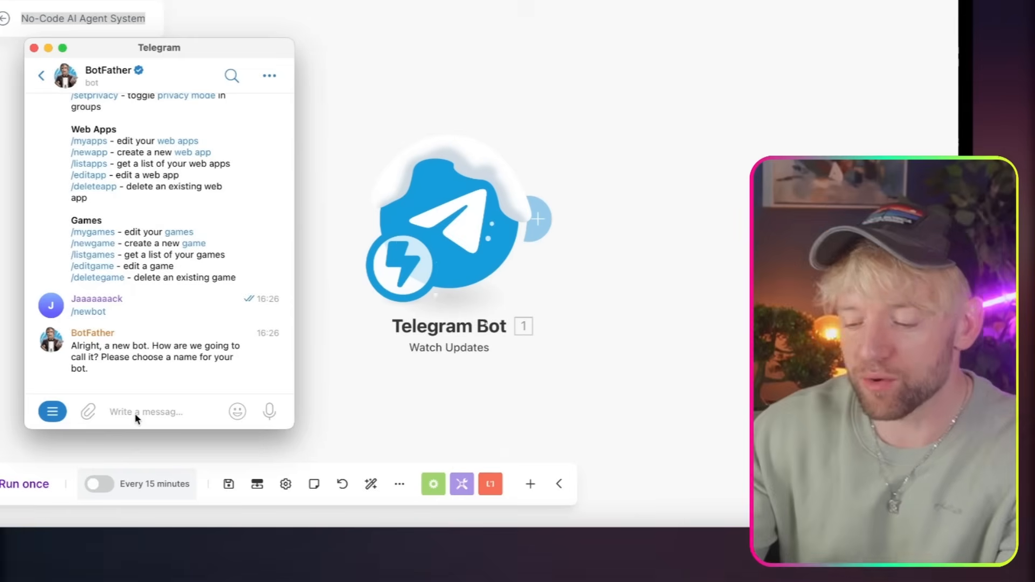
left_click(134, 413)
type("DrPepper")
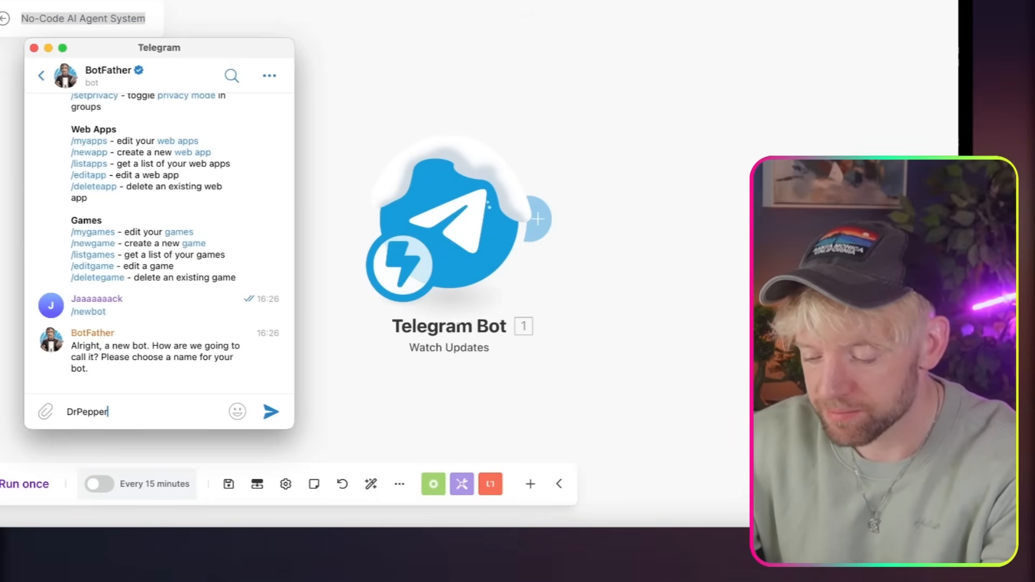
type("7676")
key("Return")
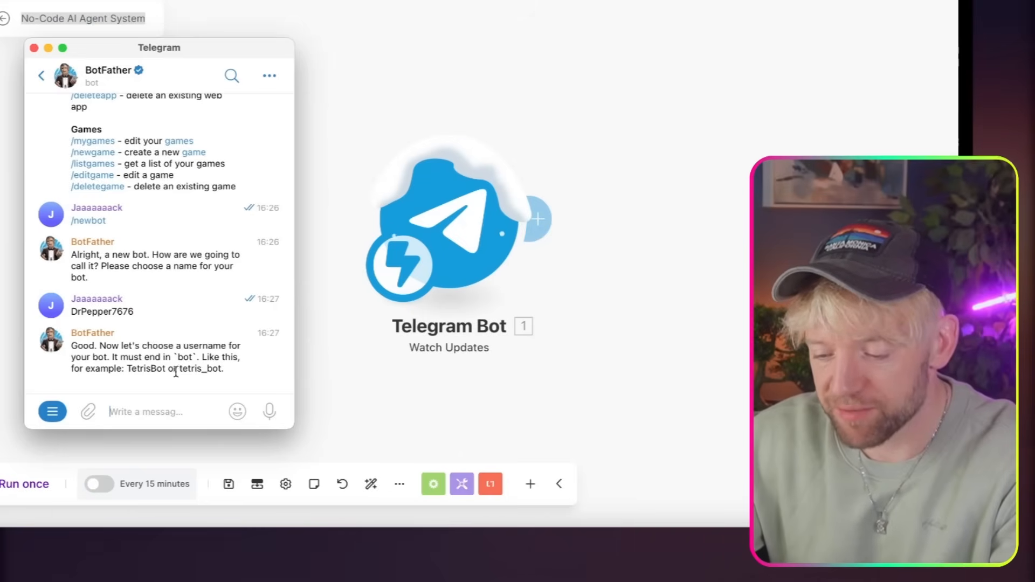
Step: Reuse the bot's name with "bot" appended as its username, DrPepper7676bot, and send it to BotFather
double_click(116, 312)
key("ctrl+c")
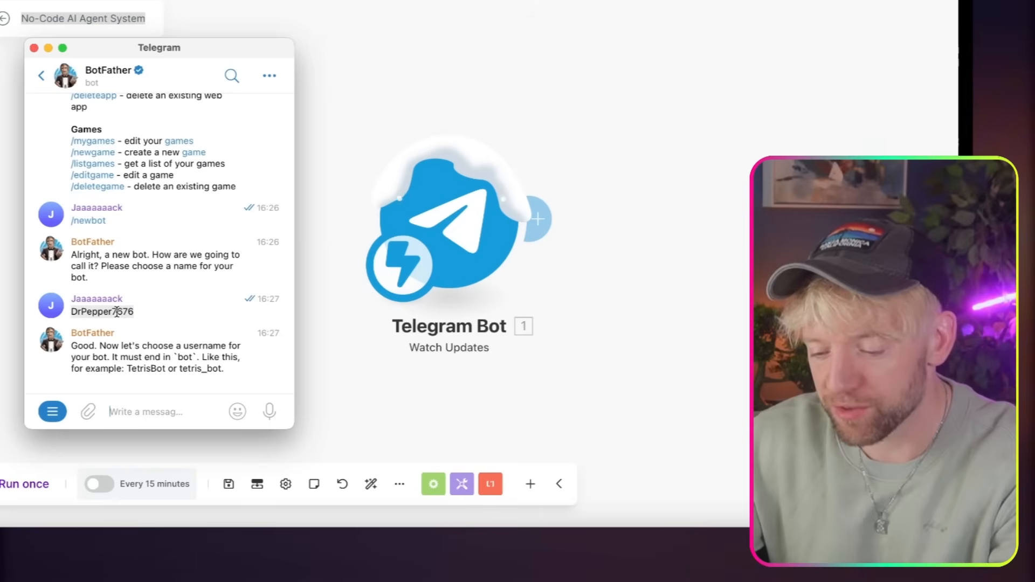
left_click(117, 410)
key("ctrl+v")
type("bot")
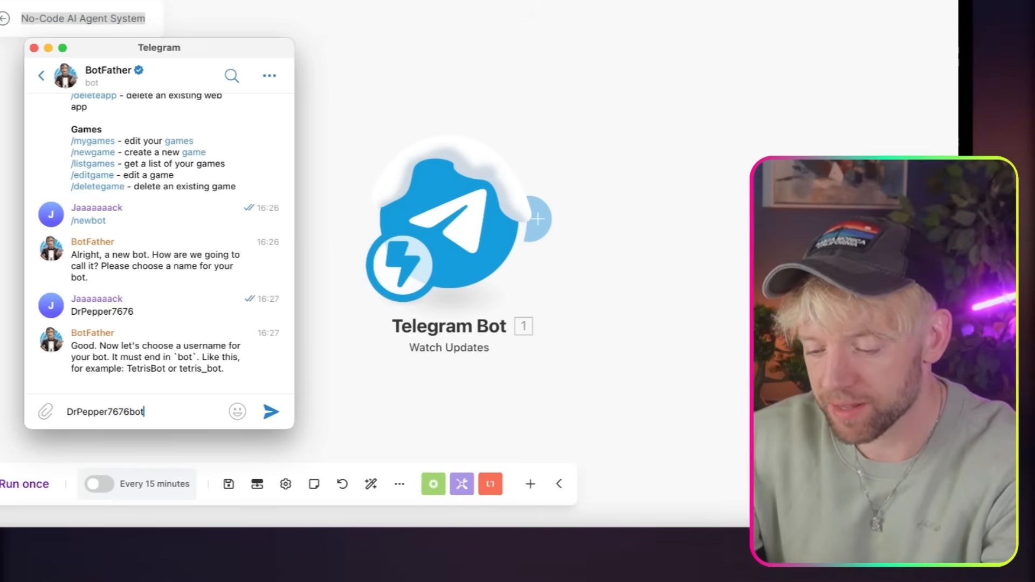
key("Return")
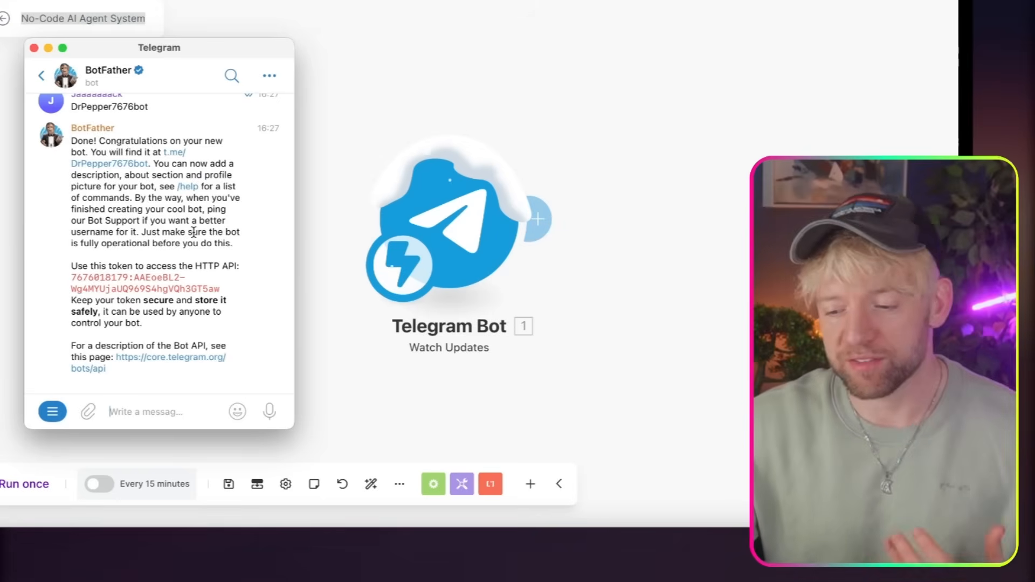
Step: Open the new bot's chat from its link, return to BotFather, copy the HTTP API token and switch back to Make
left_click(176, 155)
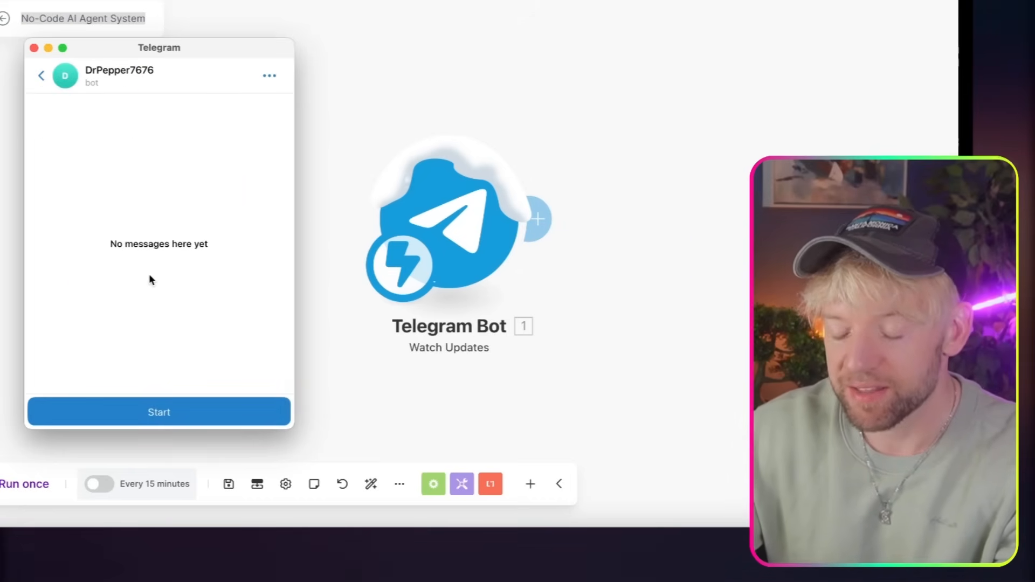
left_click(42, 77)
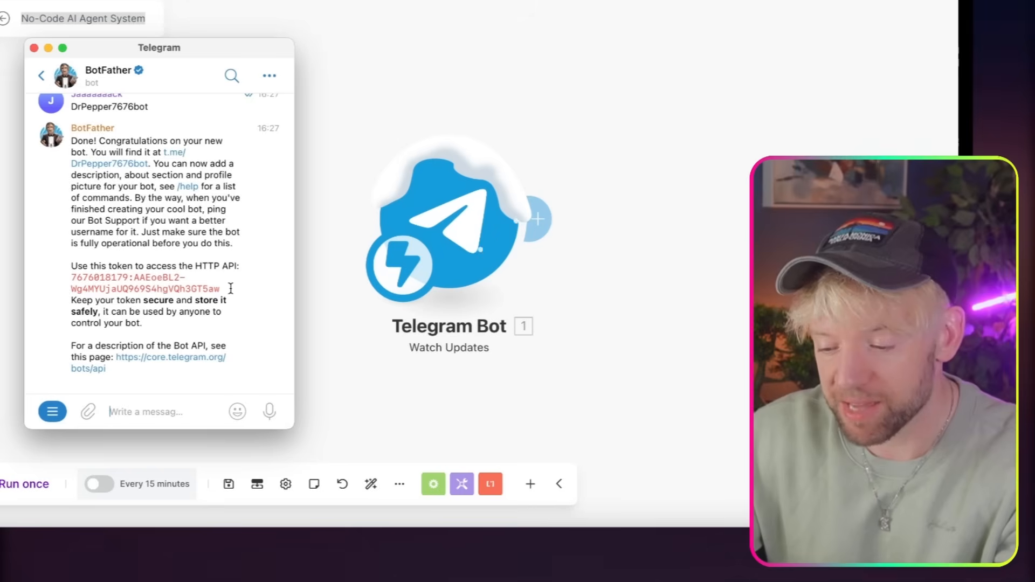
left_click_drag(231, 288, 71, 281)
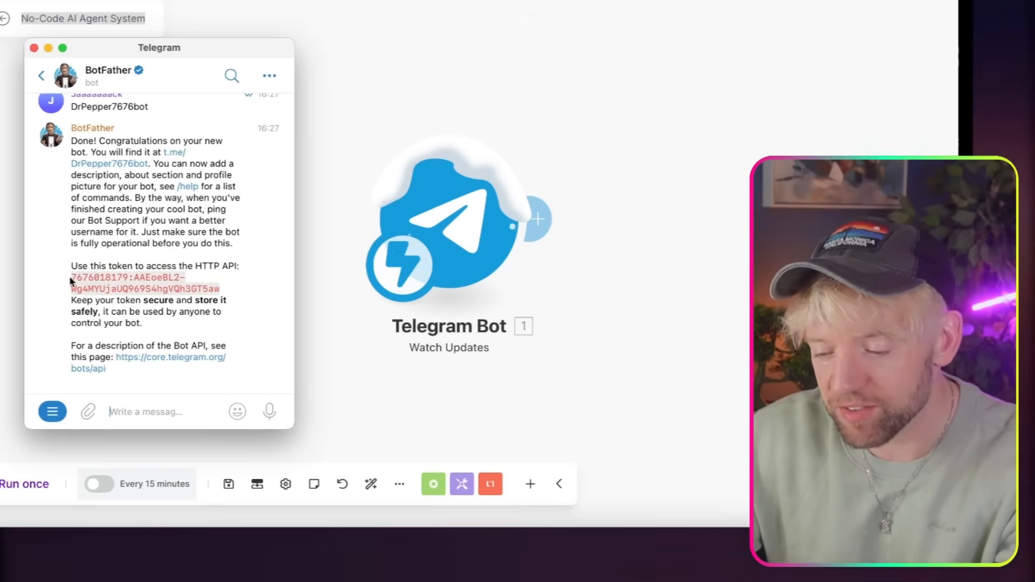
left_click(484, 90)
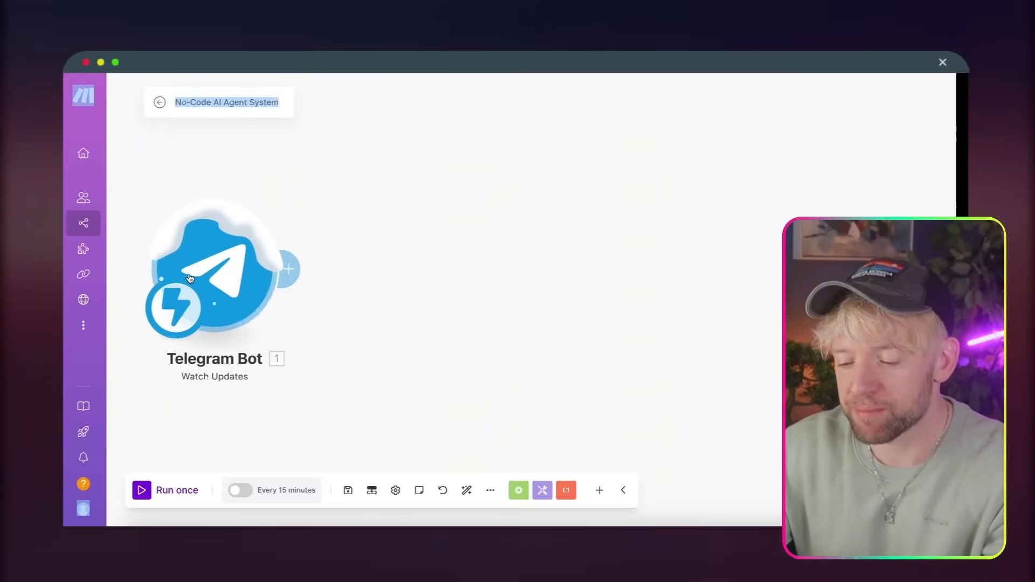
Step: Delete the imported Telegram Bot module and add a fresh Telegram Bot Watch Updates trigger in its place
right_click(318, 283)
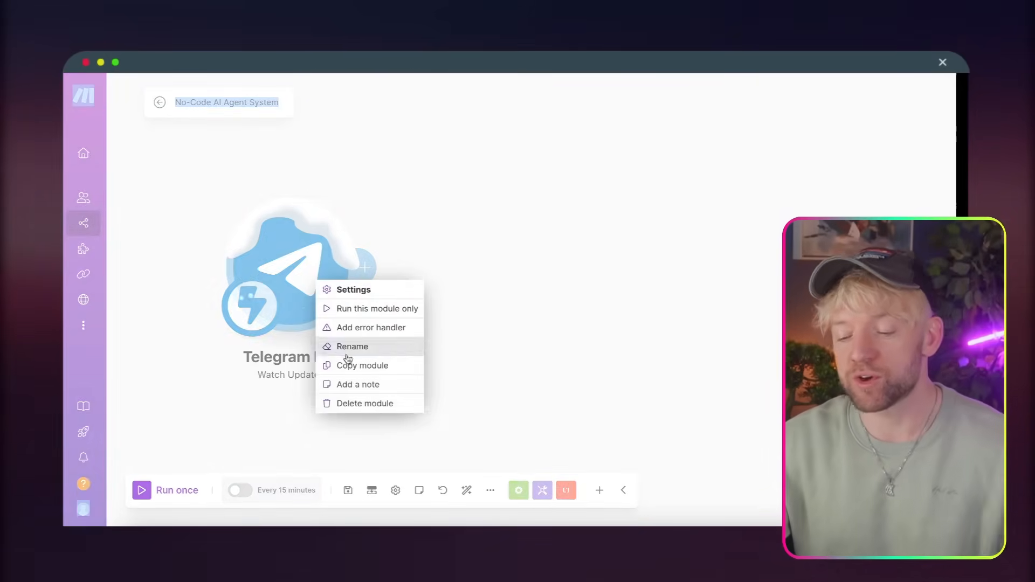
left_click(358, 403)
left_click(309, 261)
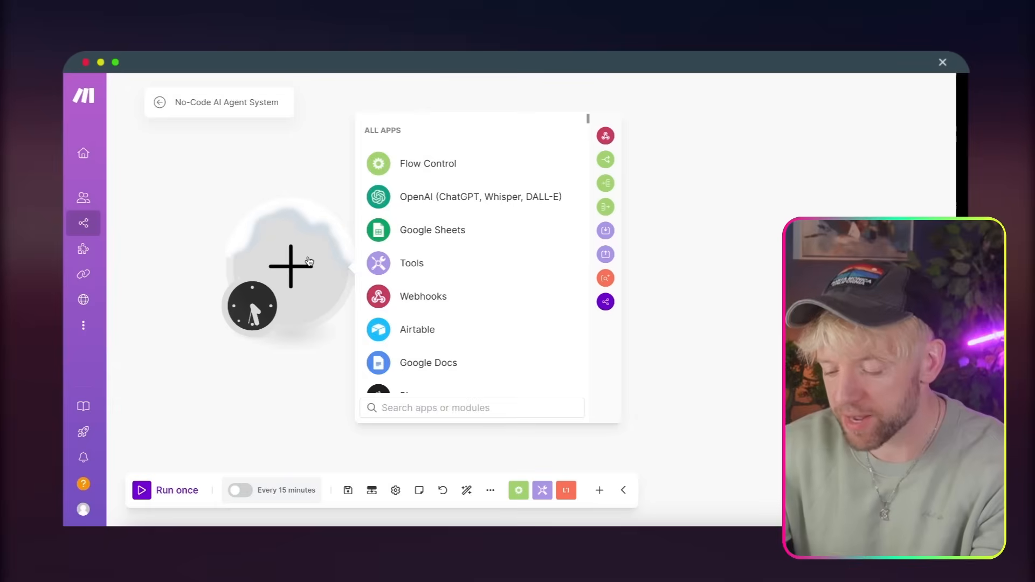
type("telegram")
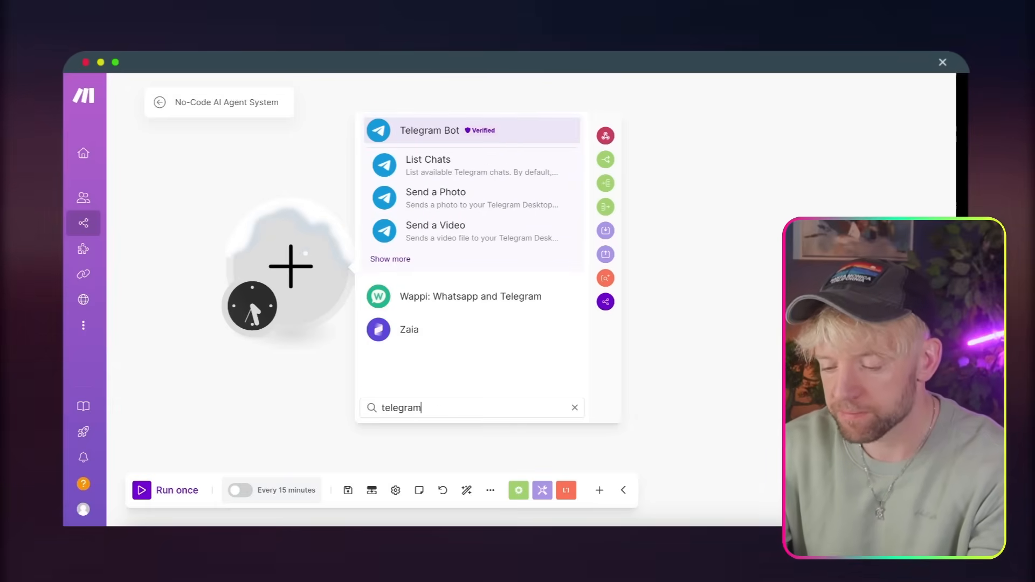
left_click(387, 260)
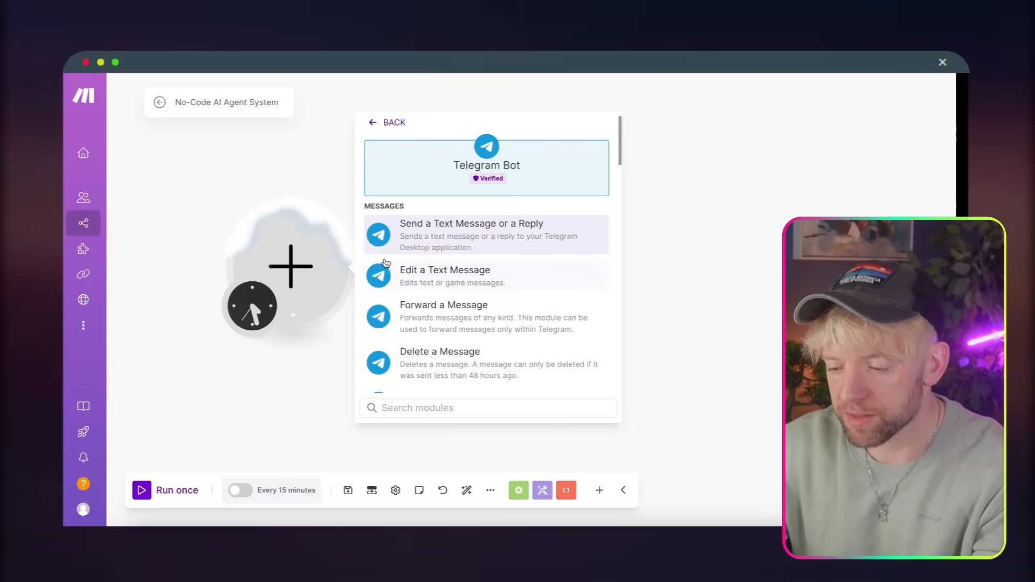
type("watch")
left_click(487, 257)
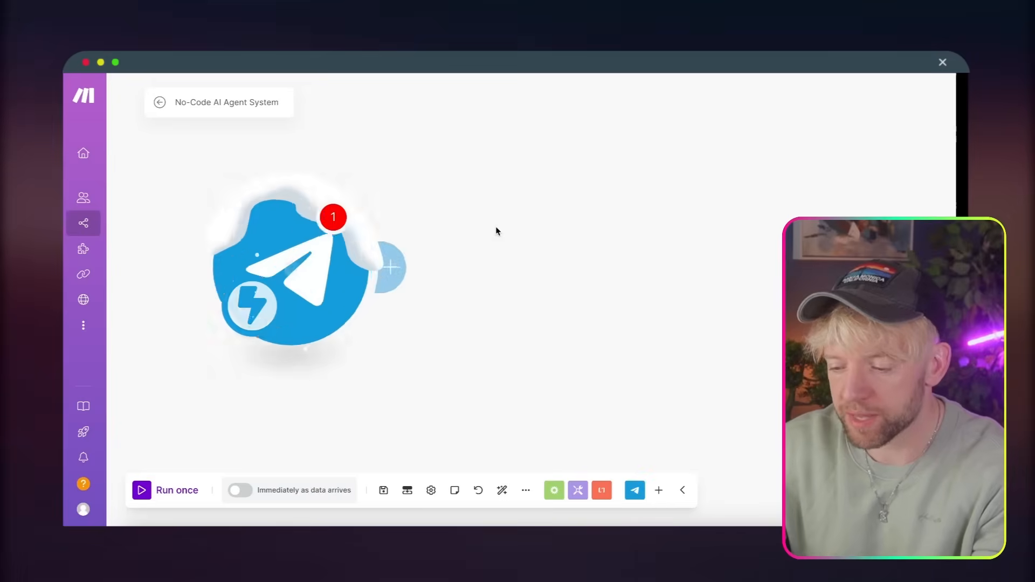
Step: Create a webhook for the trigger with a new Telegram Bot connection, pasting the bot token, and save the module settings
left_click(372, 259)
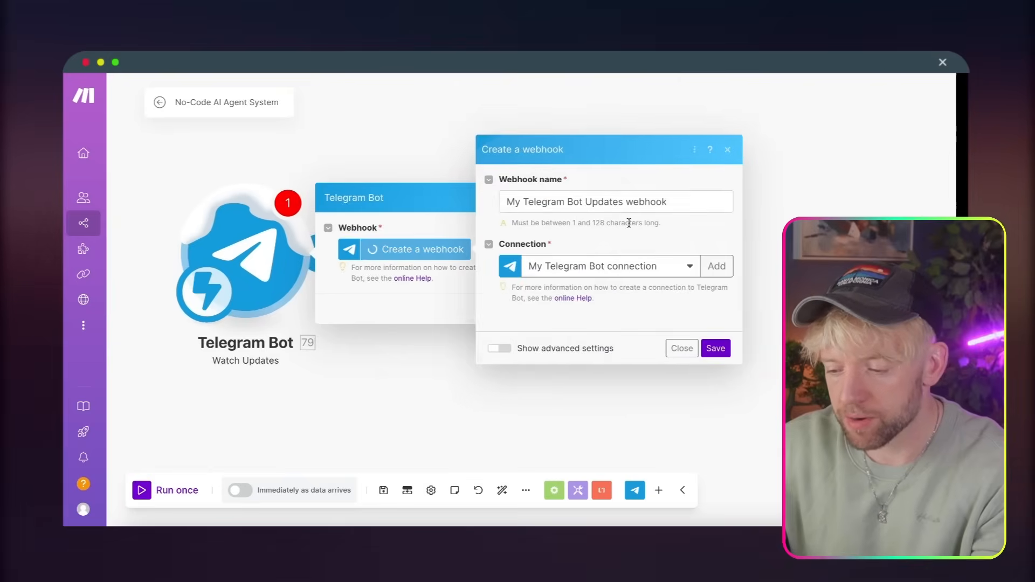
left_click(518, 262)
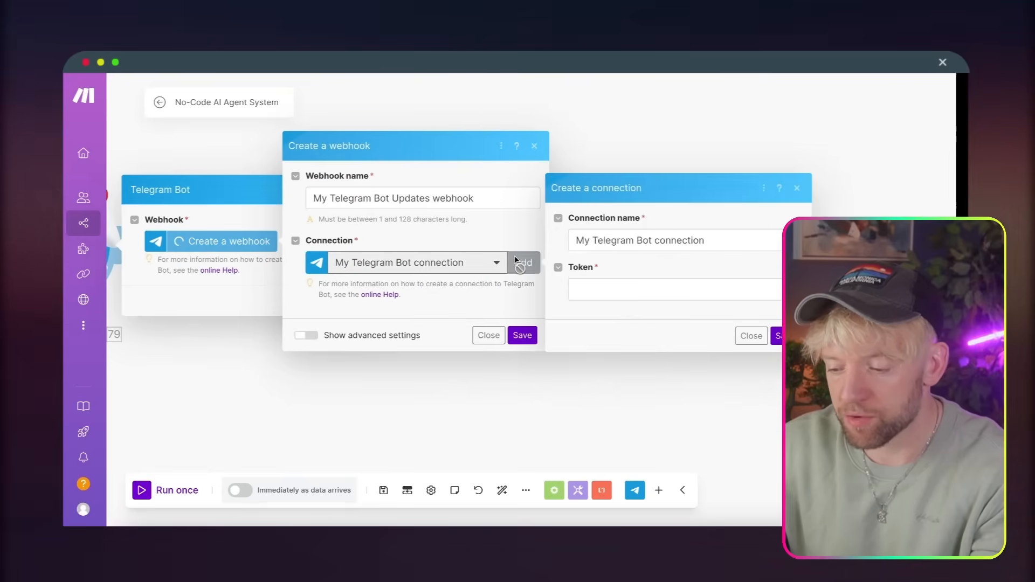
left_click(590, 287)
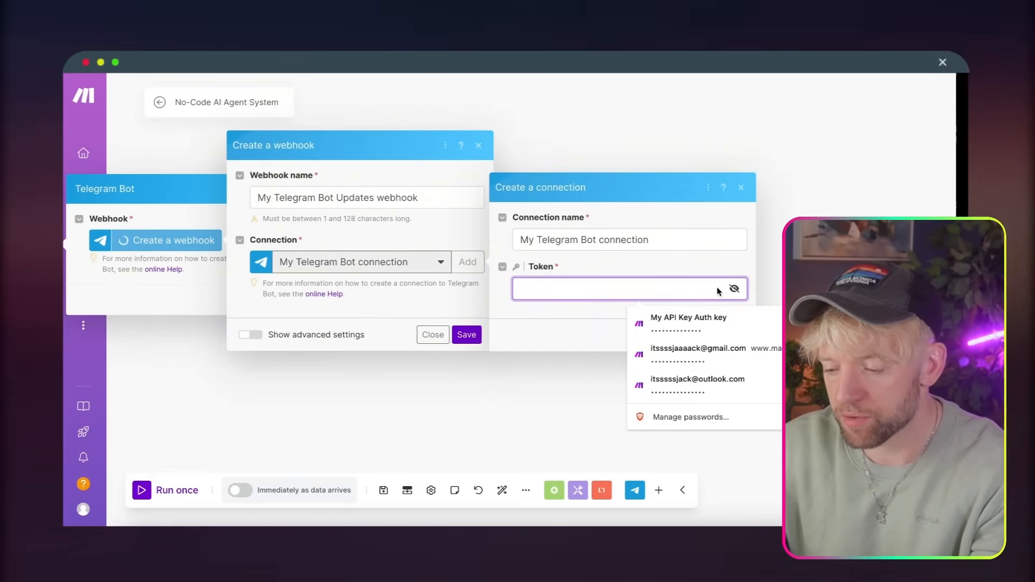
key("ctrl+v")
left_click(729, 335)
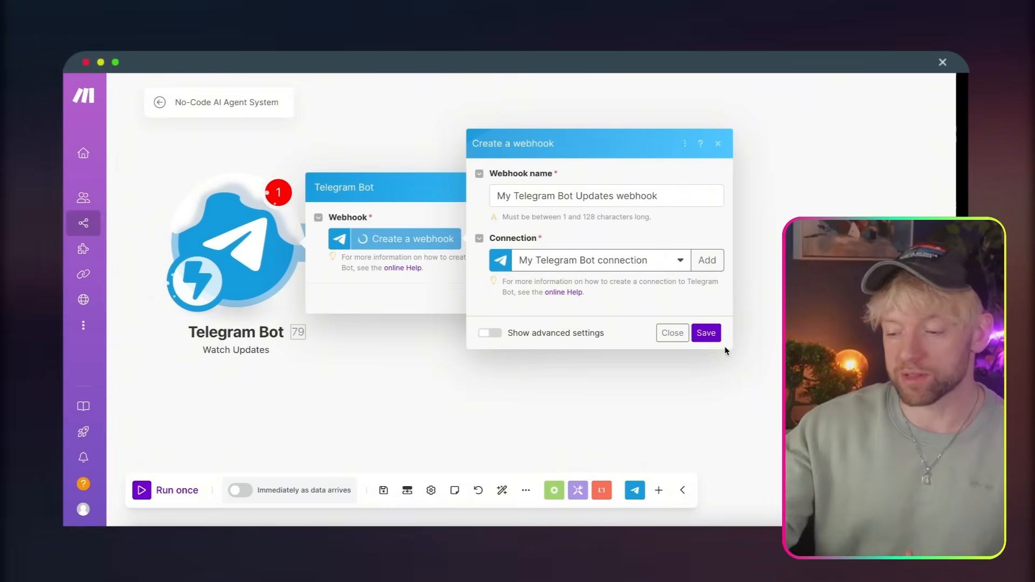
left_click(706, 333)
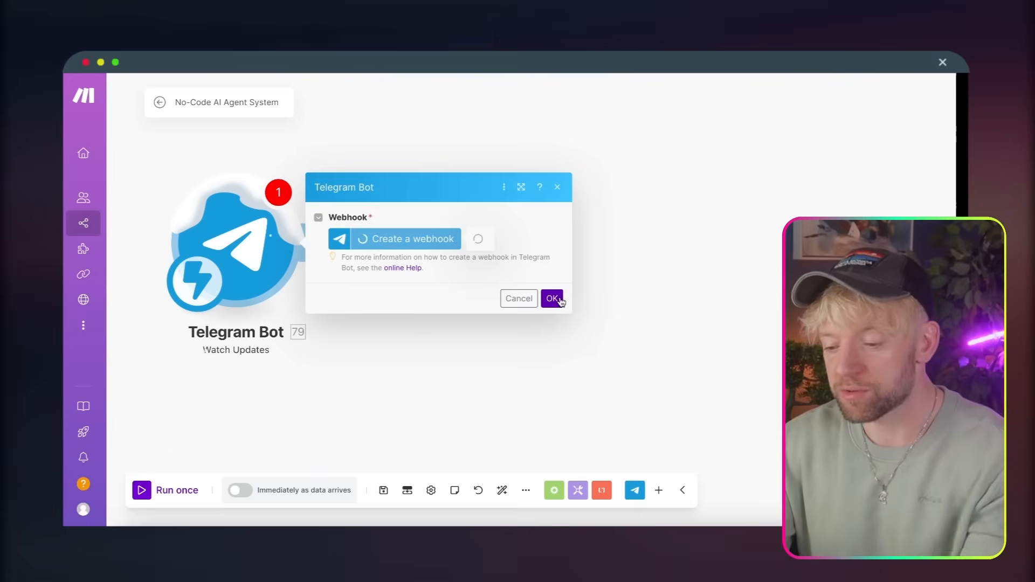
left_click(553, 318)
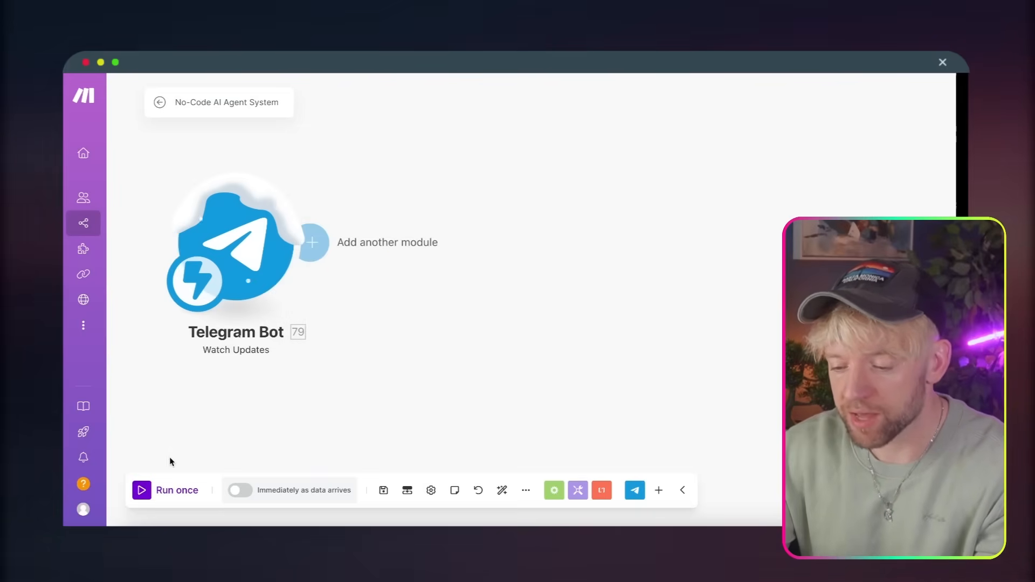
Step: Run the scenario once, run it again, and send the test message "Heyyyyy" to the DrPepper7676 bot in Telegram
left_click(139, 491)
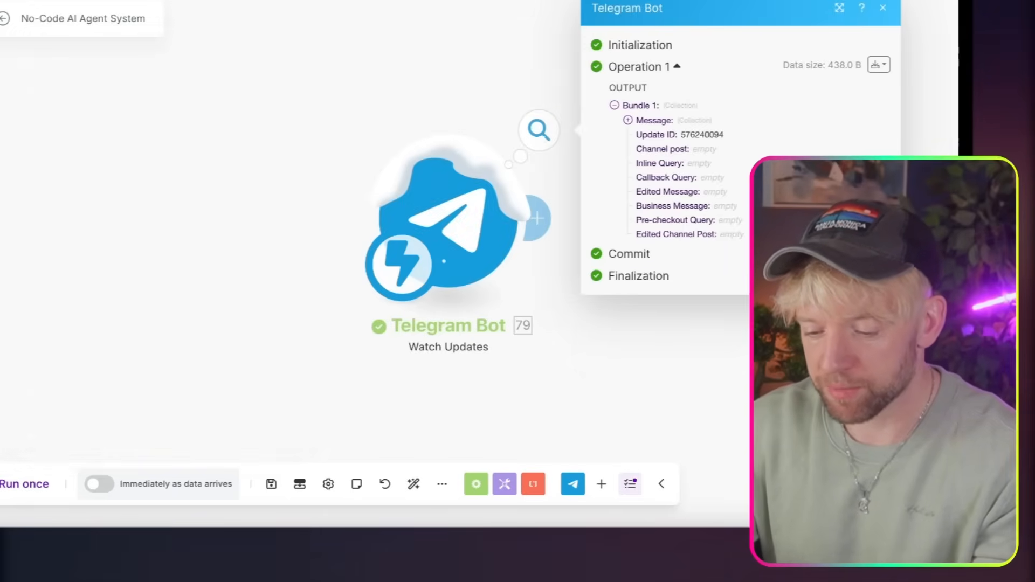
left_click(19, 483)
key("super+Tab")
left_click(81, 412)
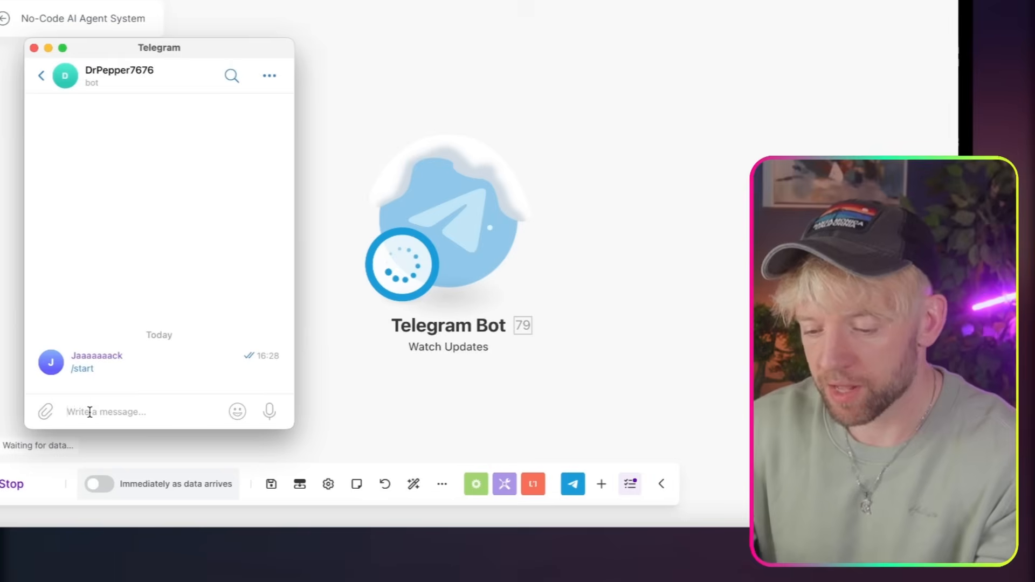
type("Heyyyyy")
key("Return")
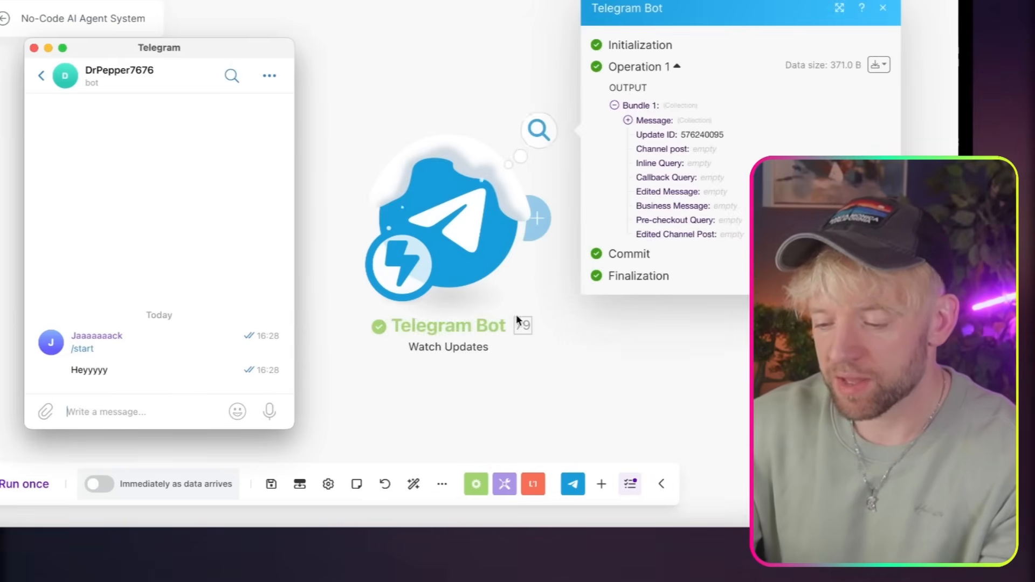
Step: Examine the Message and Chat collections in the Telegram Bot module's output bundle, including the message text and chat ID
left_click(628, 120)
left_click(628, 120)
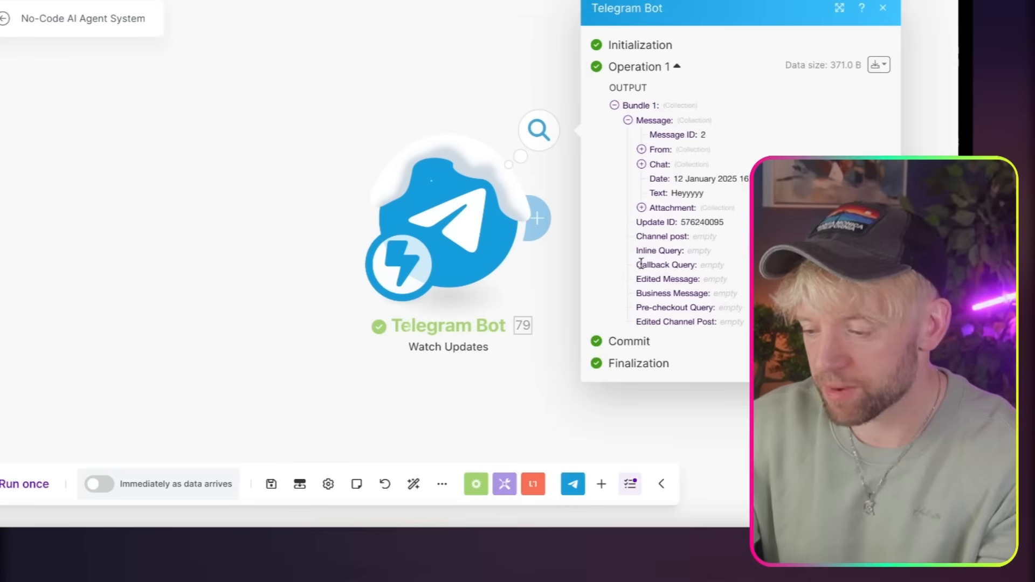
key("super+a")
left_click(506, 337)
left_click_drag(851, 277, 483, 277)
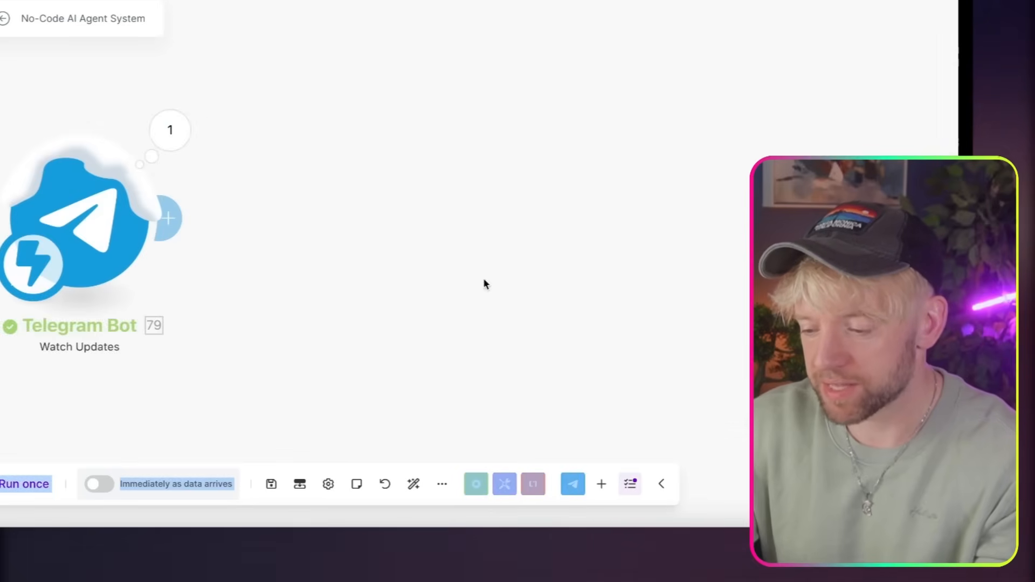
left_click(170, 130)
left_click(259, 120)
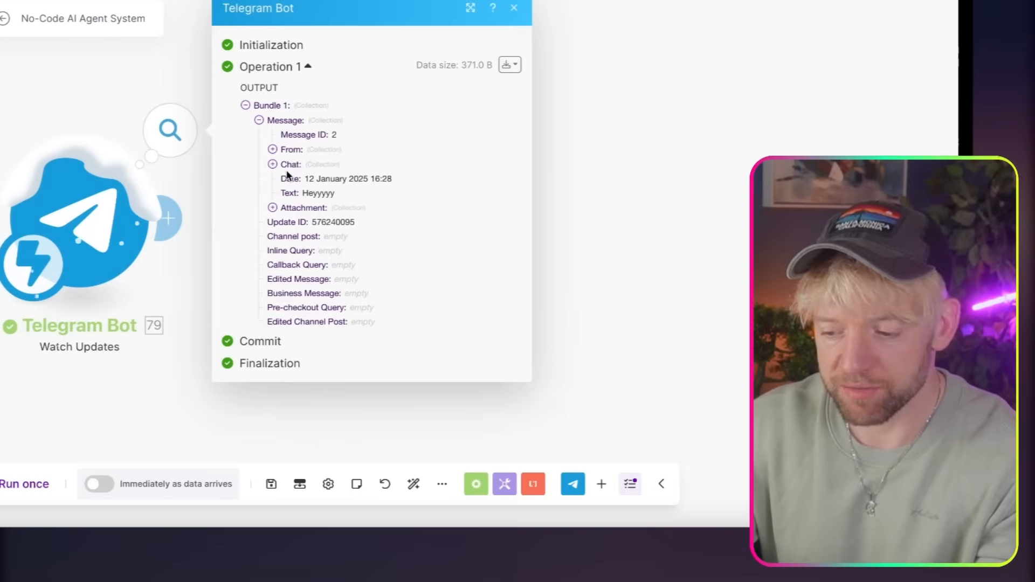
left_click(273, 165)
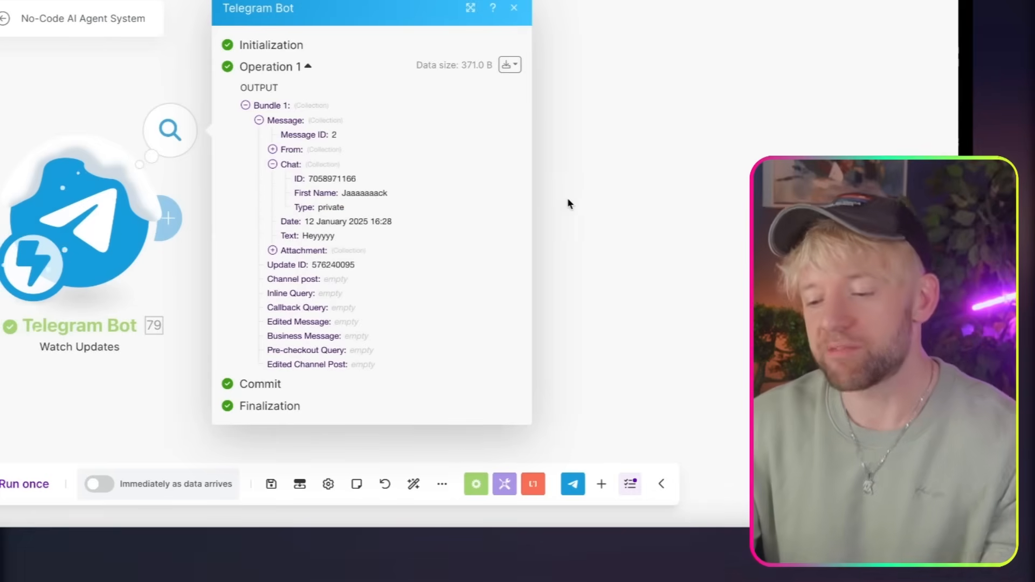
left_click(386, 208)
left_click_drag(386, 208, 422, 211)
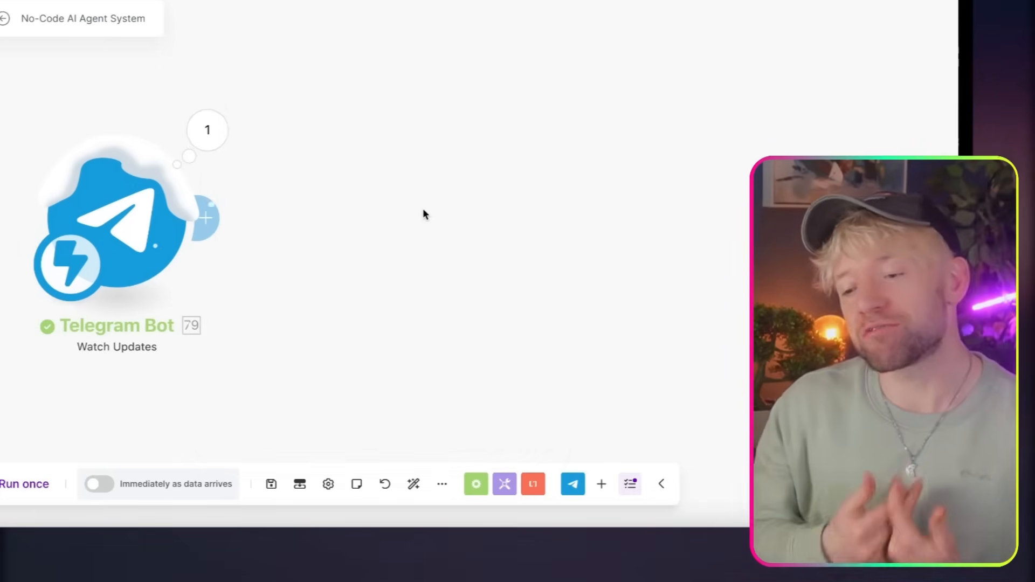
Step: Add a Telegram Bot "Send a Text Message or a Reply" module after the Watch Updates trigger
left_click(211, 221)
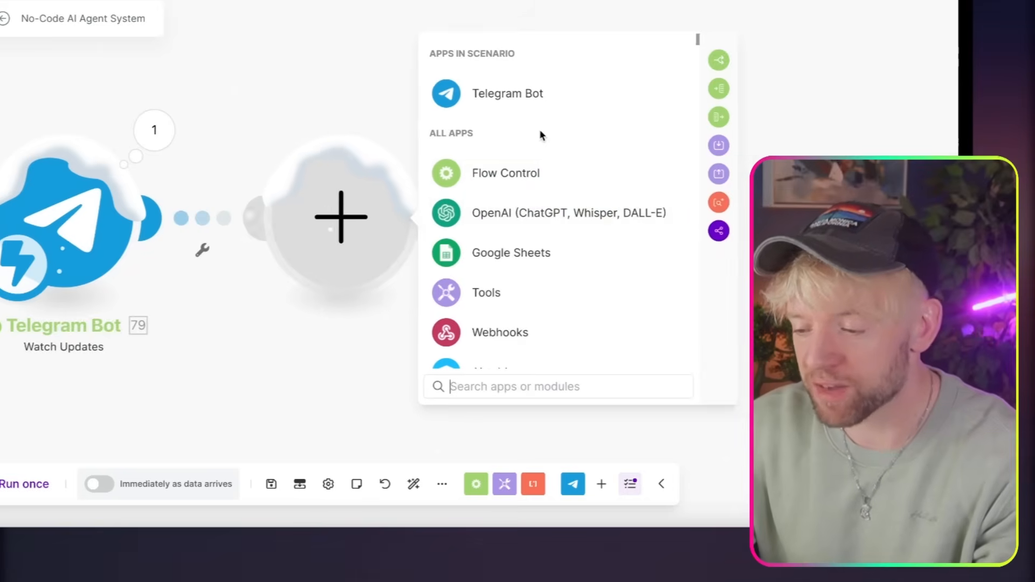
left_click(563, 96)
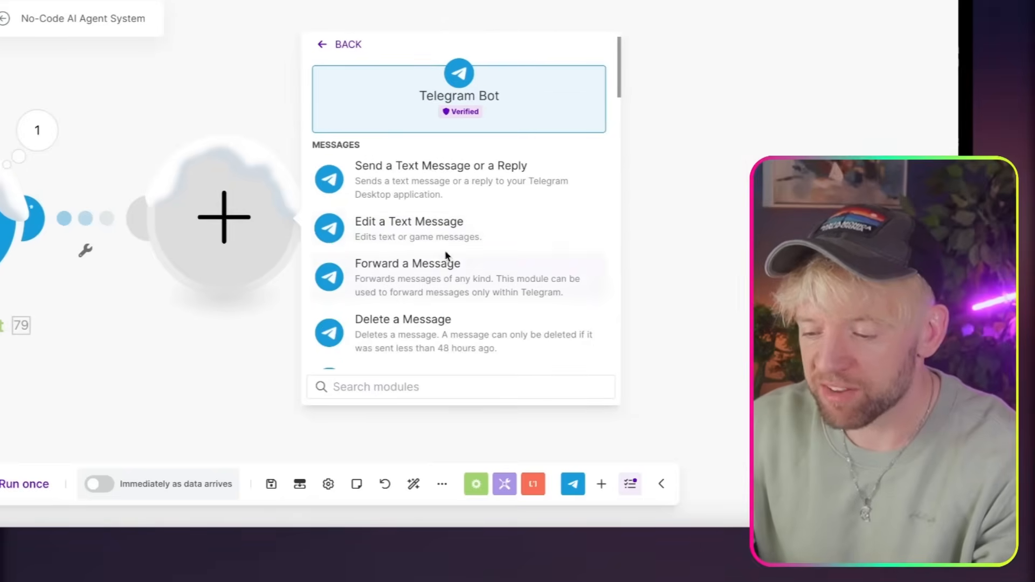
type("send")
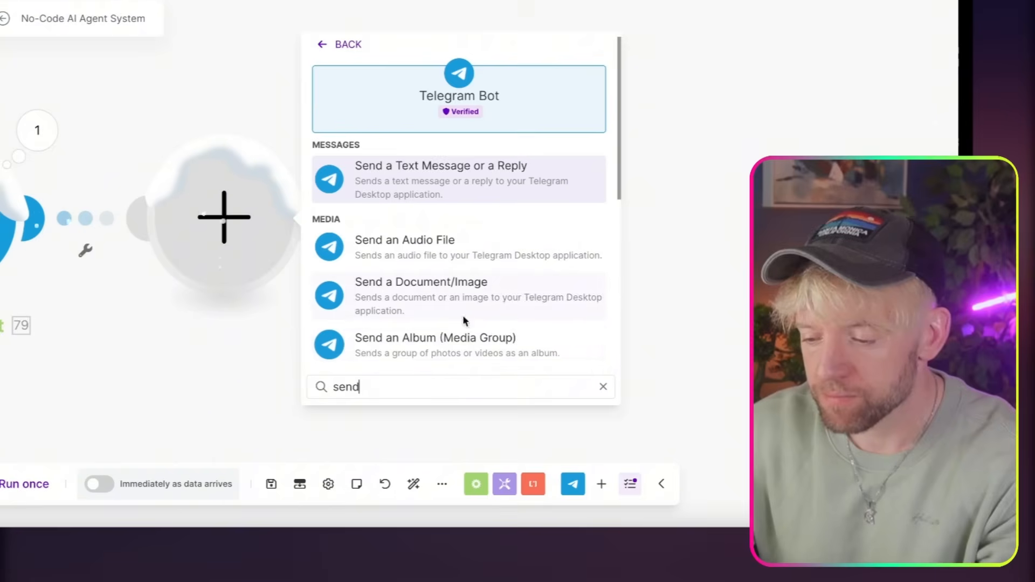
scroll(462, 315, "down", 2)
scroll(461, 285, "down", 1)
scroll(460, 275, "up", 3)
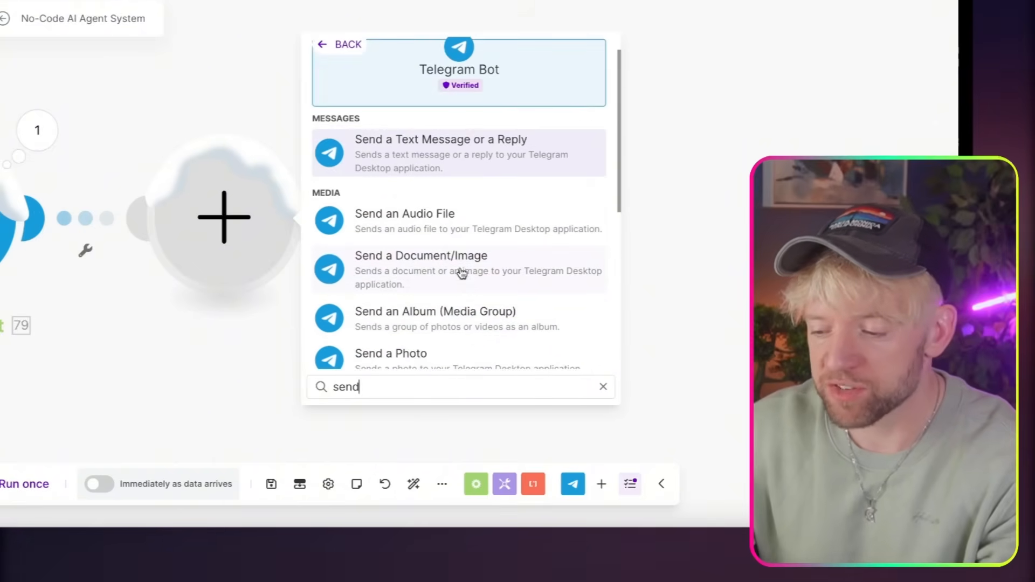
left_click(479, 156)
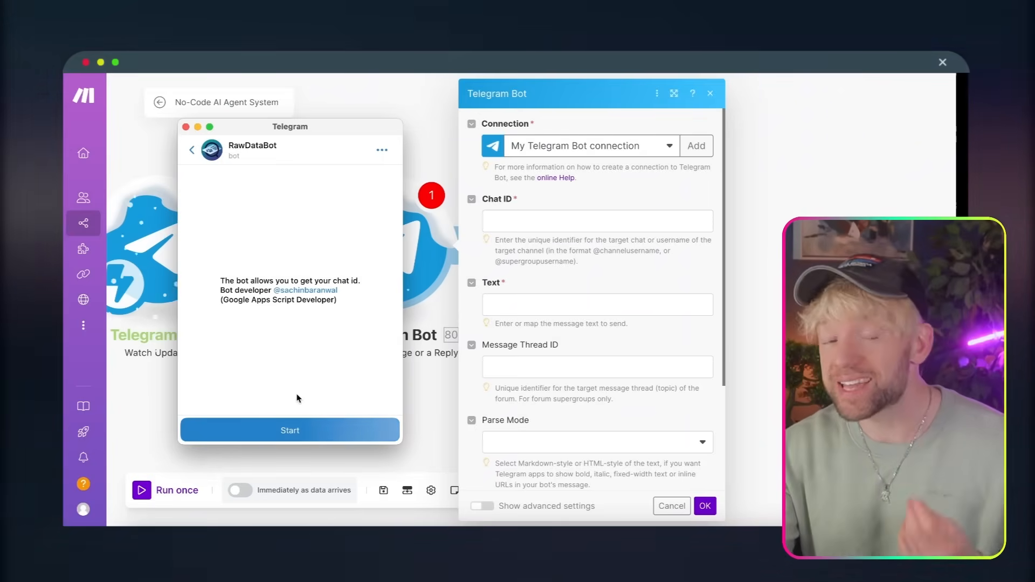
Step: Start RawDataBot in Telegram to get the chat ID, then complete the send module with the text "Heyyyy there Dr P"
left_click(301, 431)
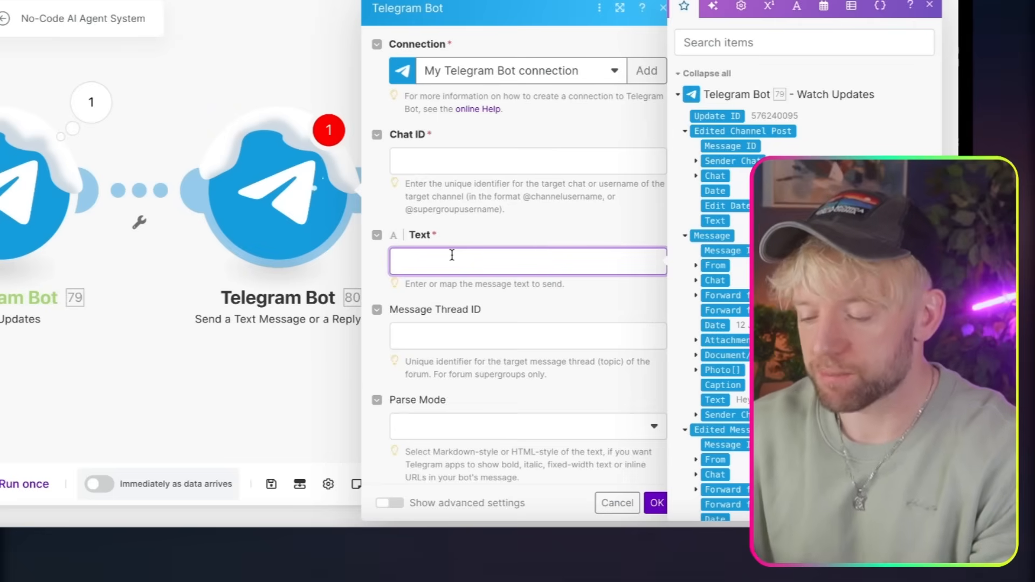
type("He")
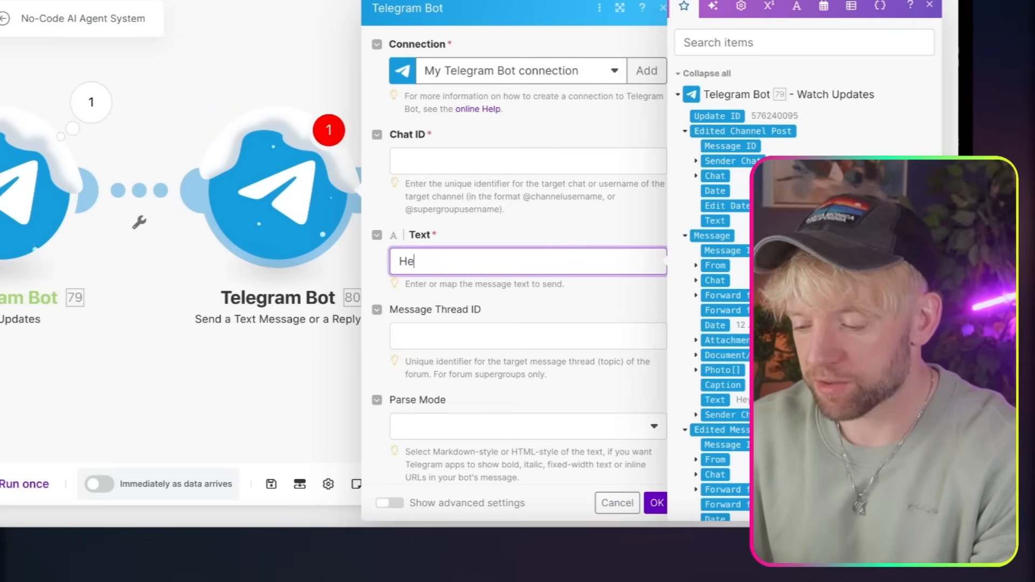
type("yyyy there Dr P")
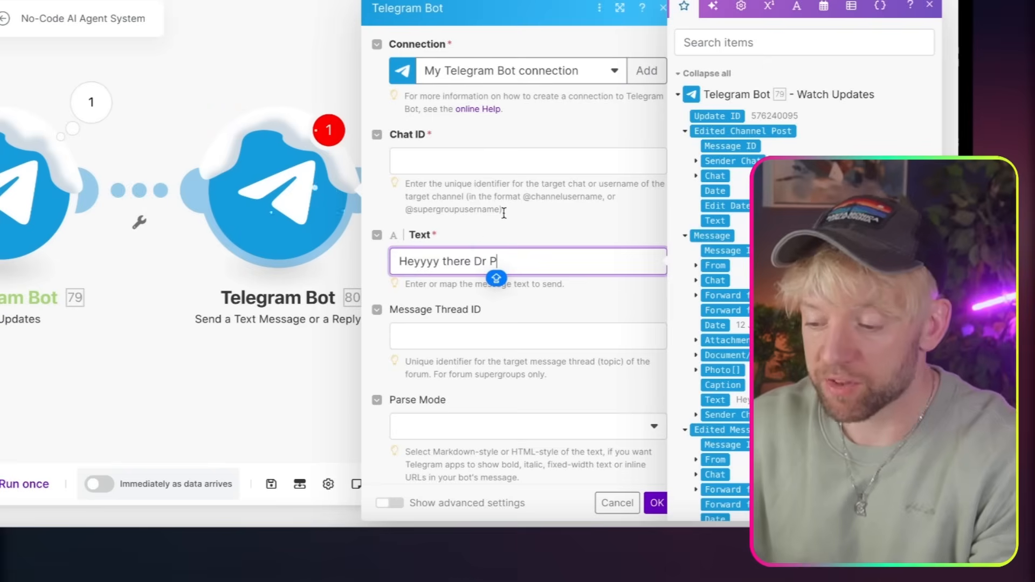
left_click(542, 213)
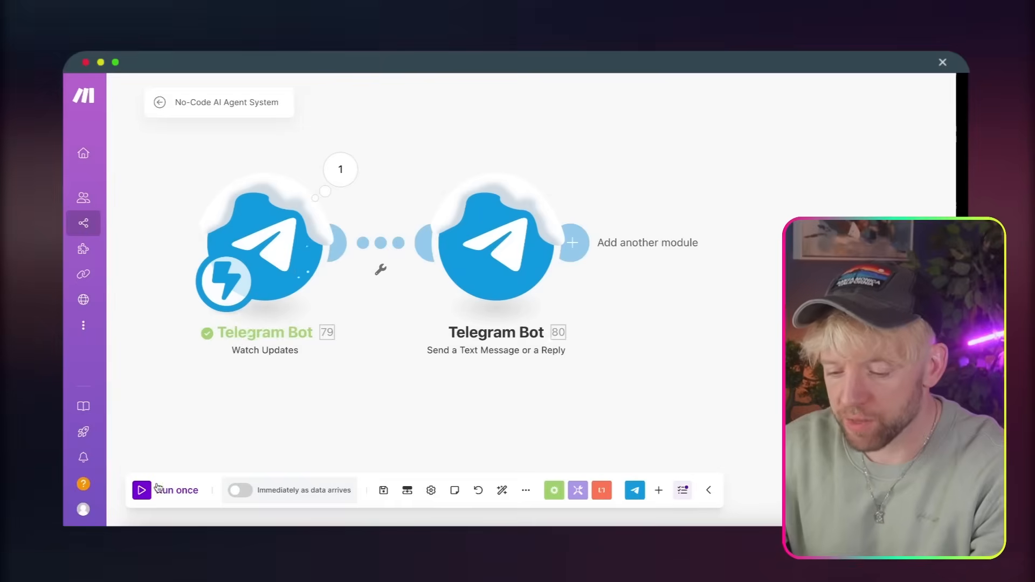
Step: Run the scenario once and send "Test test 123" to the DrPepper7676 bot in Telegram to test the reply
left_click(158, 488)
key("super+Tab")
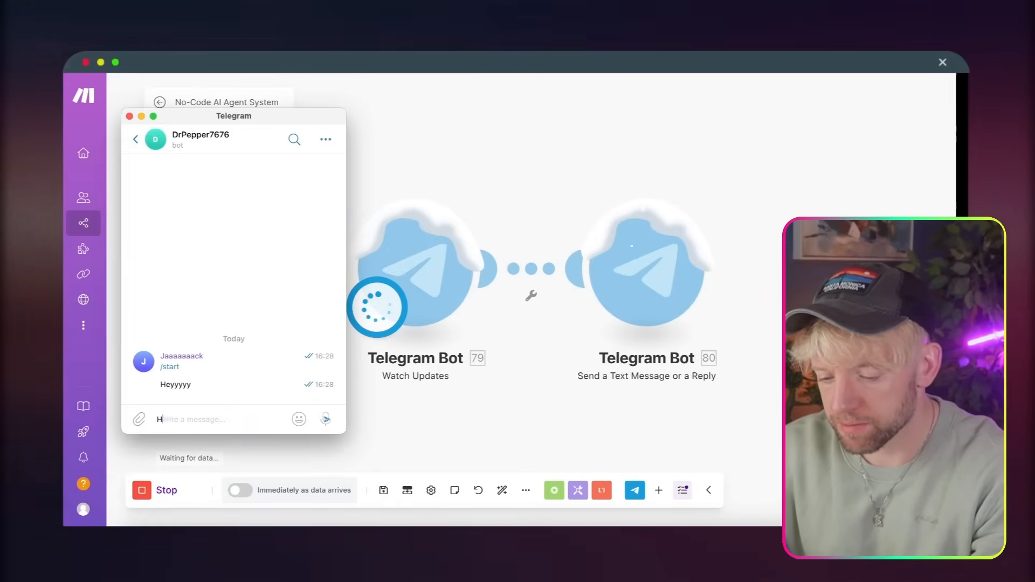
type("Test test")
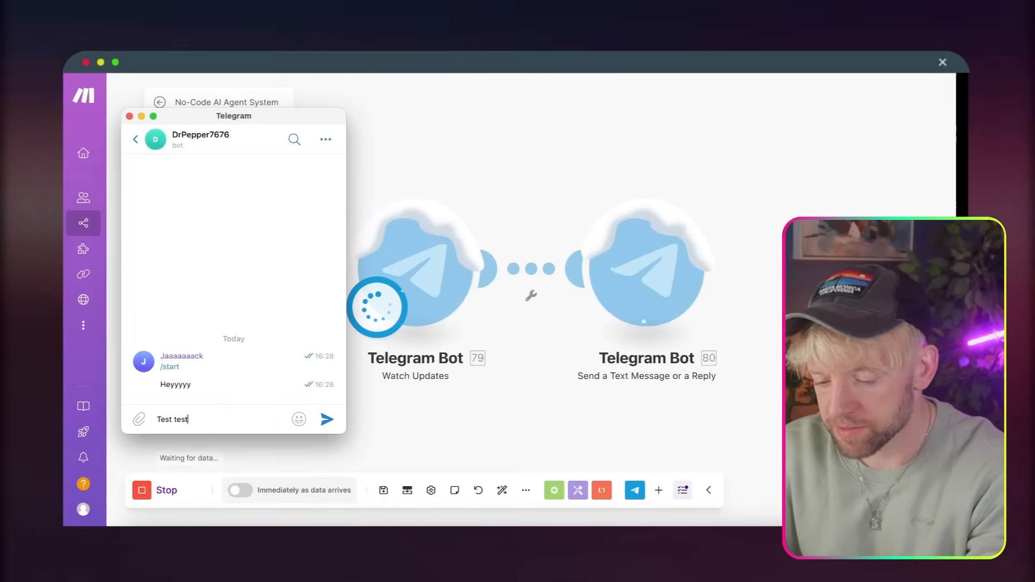
type(" 123")
key("Return")
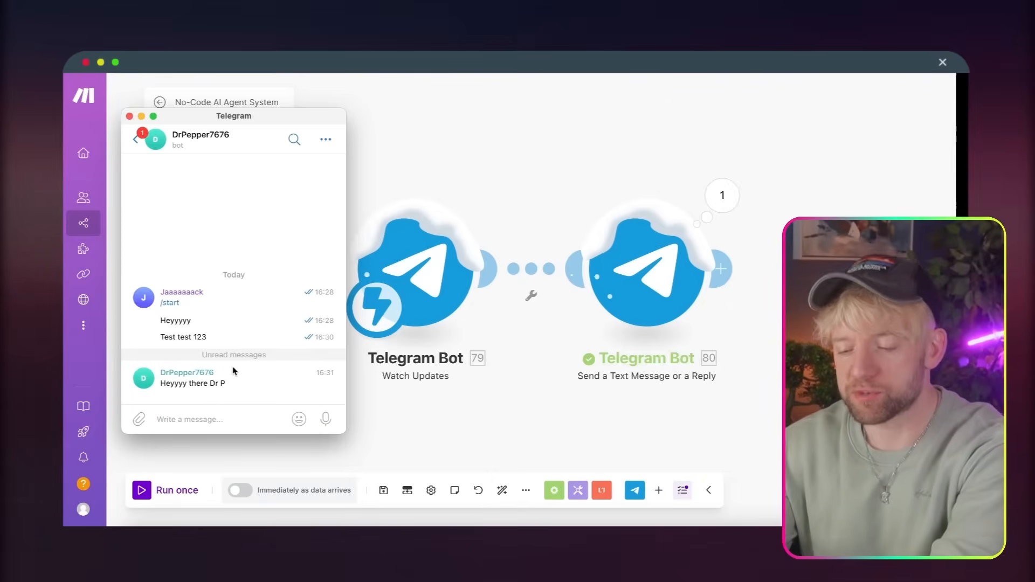
left_click(507, 190)
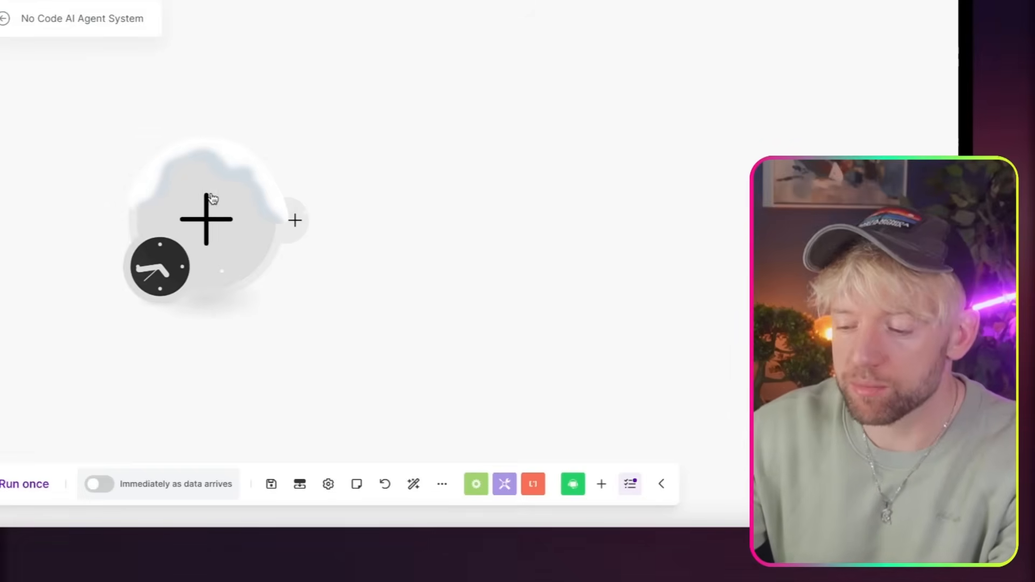
Step: Add a Slack "Watch Private Channel Messages" trigger as the first module of the empty scenario
left_click(154, 198)
type("slack")
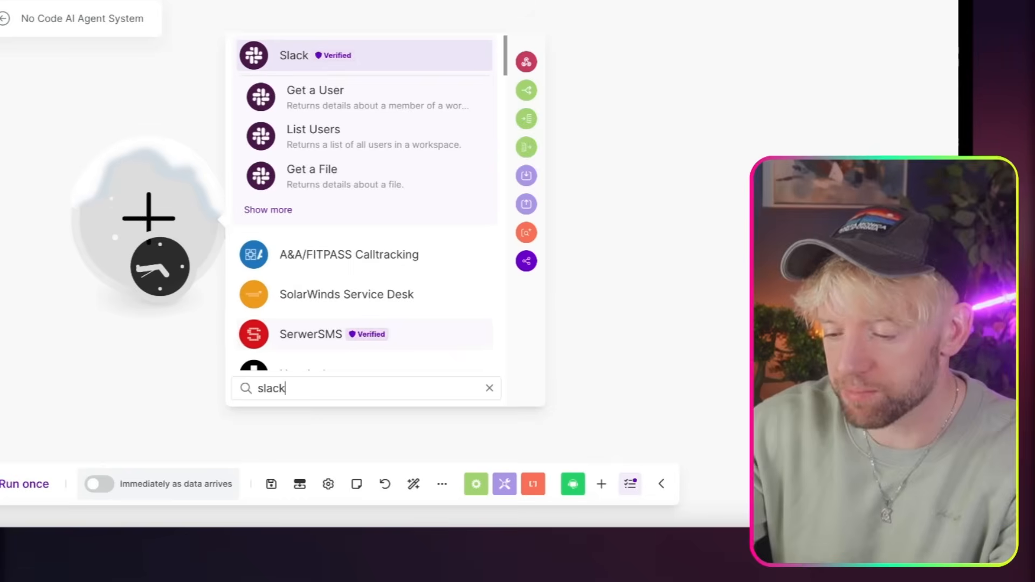
left_click(273, 209)
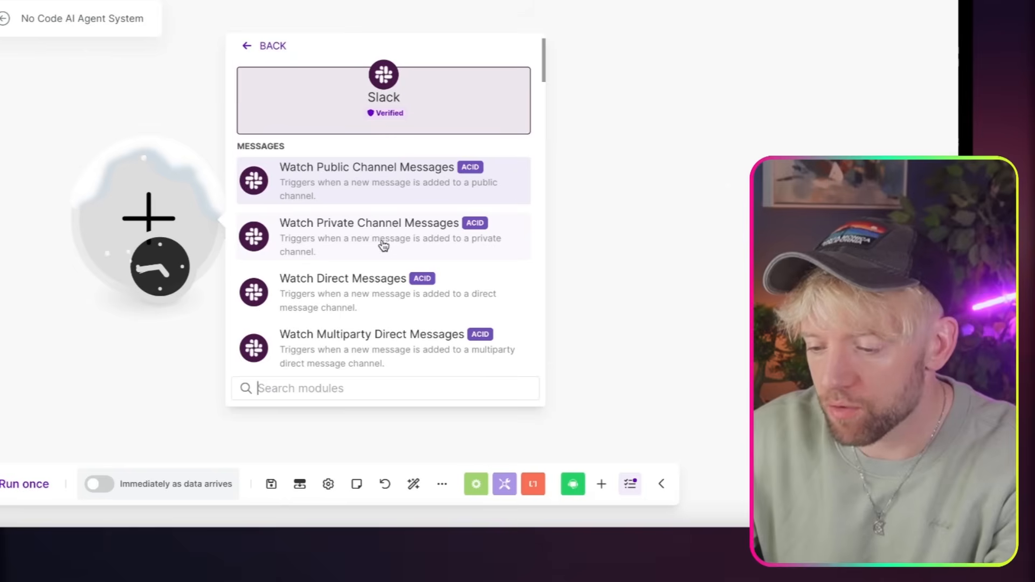
left_click(394, 240)
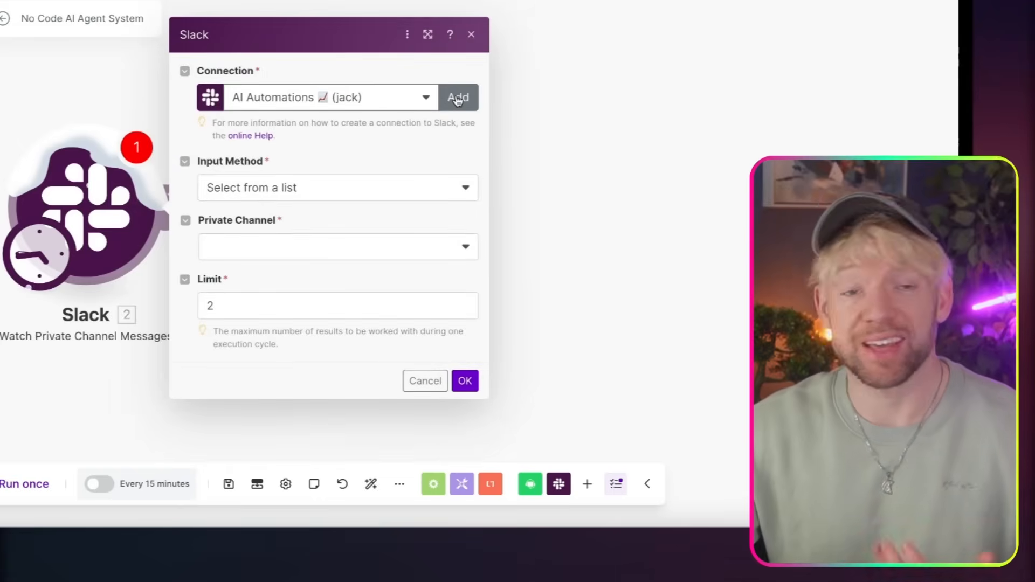
Step: Set the Slack trigger to select from a list, watch the suuuuuuuper-secret private channel, and start from now on
left_click(335, 191)
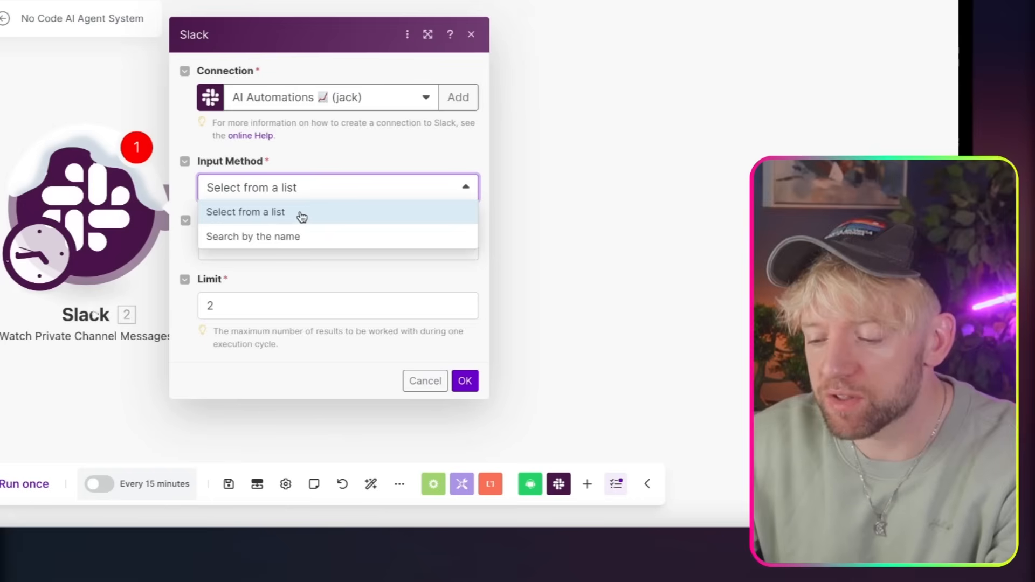
left_click(302, 215)
left_click(318, 248)
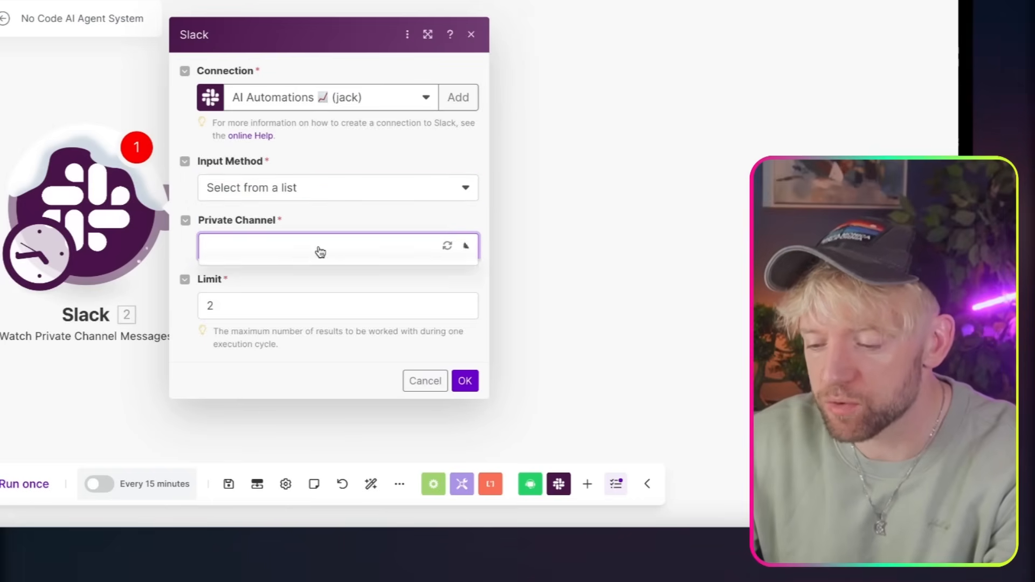
left_click(258, 271)
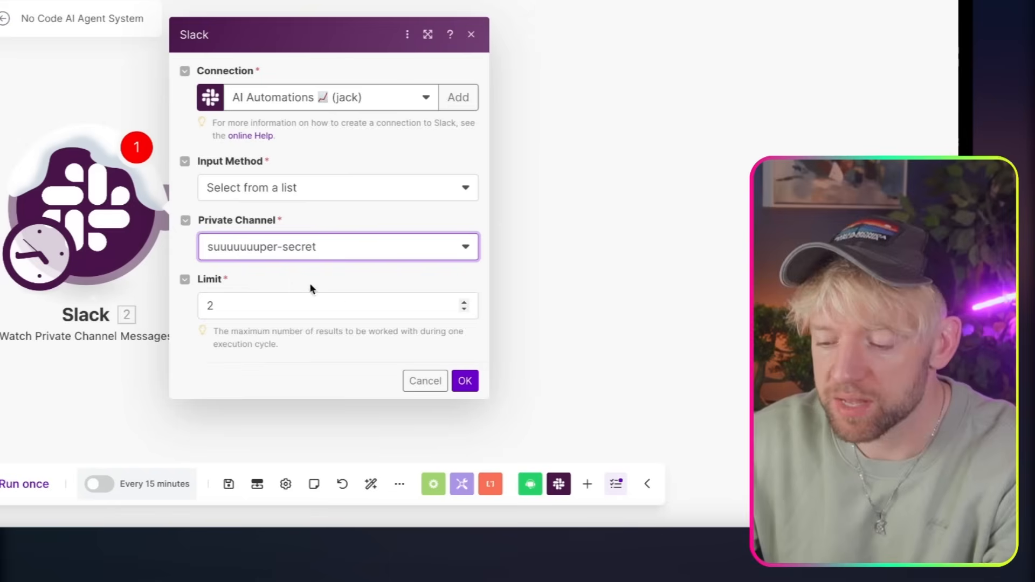
left_click(466, 381)
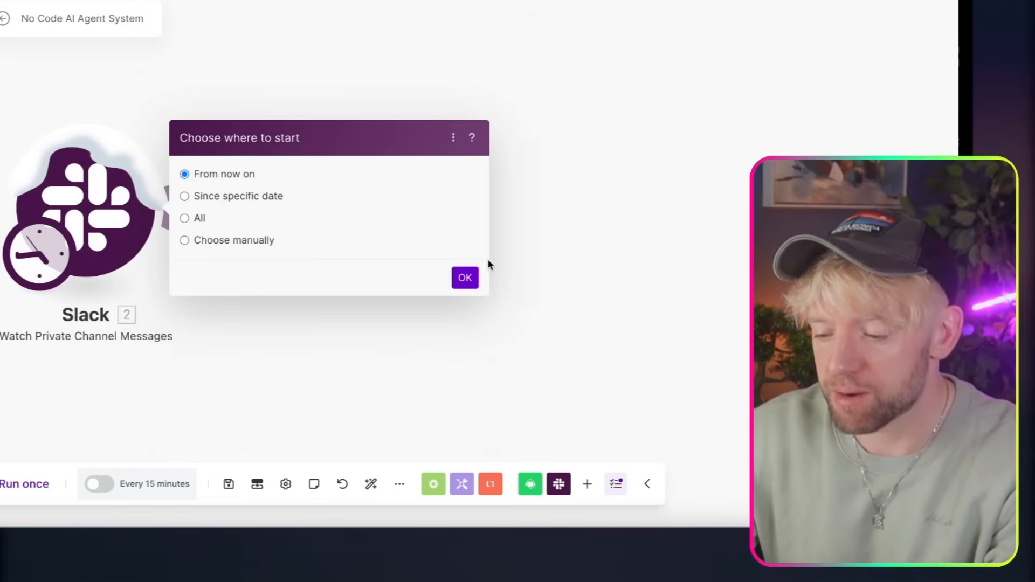
left_click(465, 276)
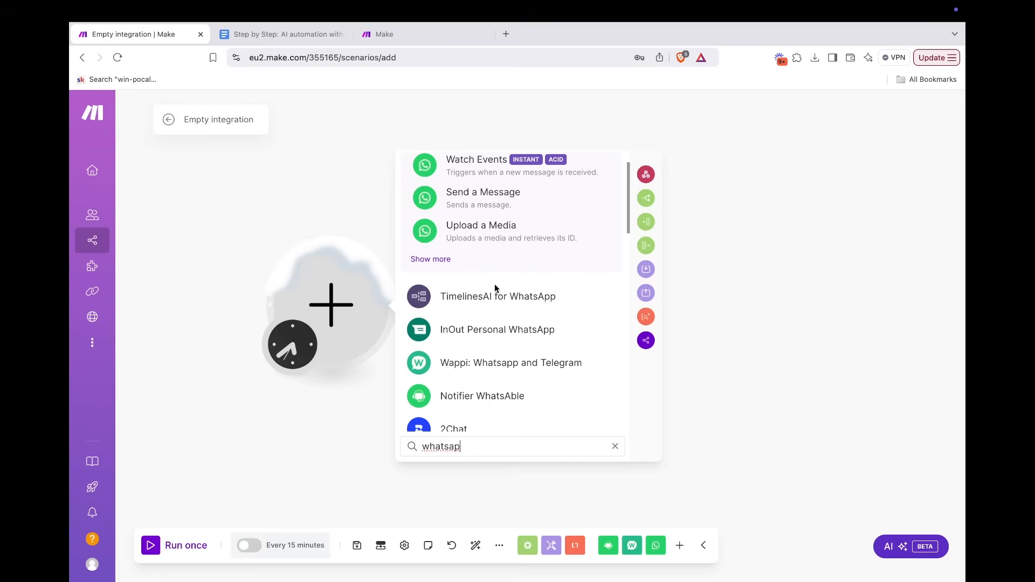
Step: Review and install the Notifier WhatsAble app for Make, then open the API key page of the Notifier account
scroll(502, 377, "down", 1)
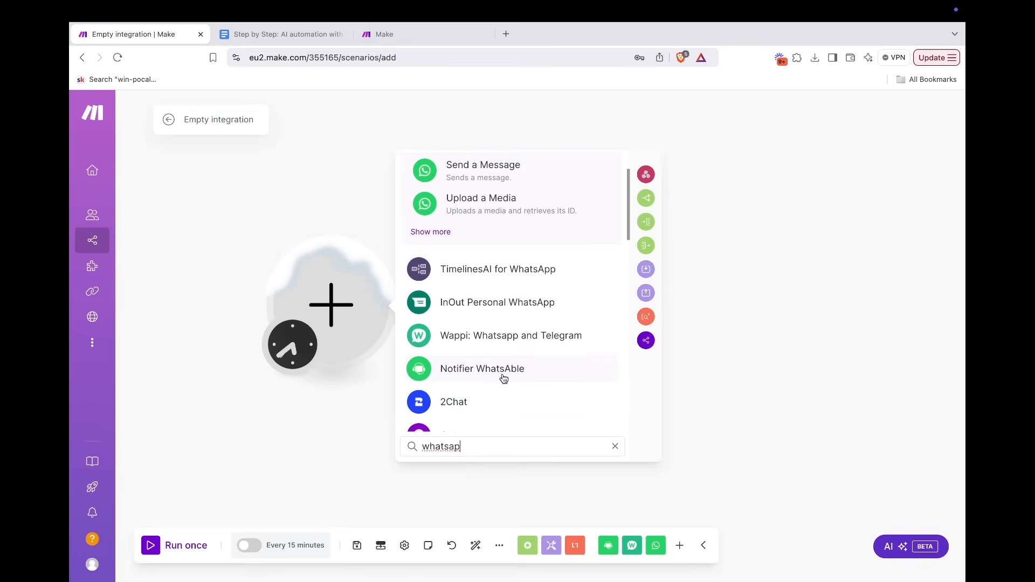
left_click(407, 38)
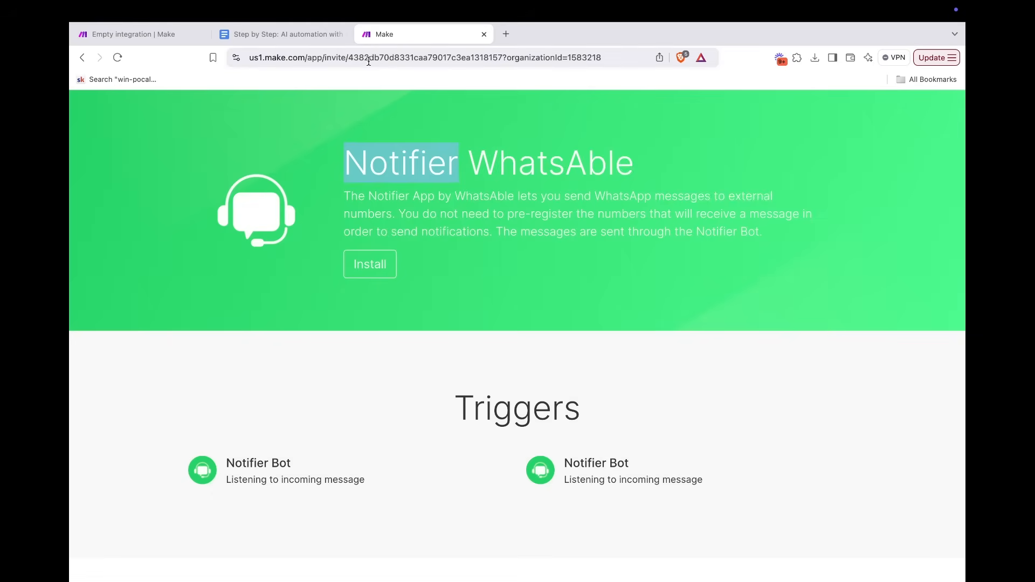
scroll(440, 168, "down", 4)
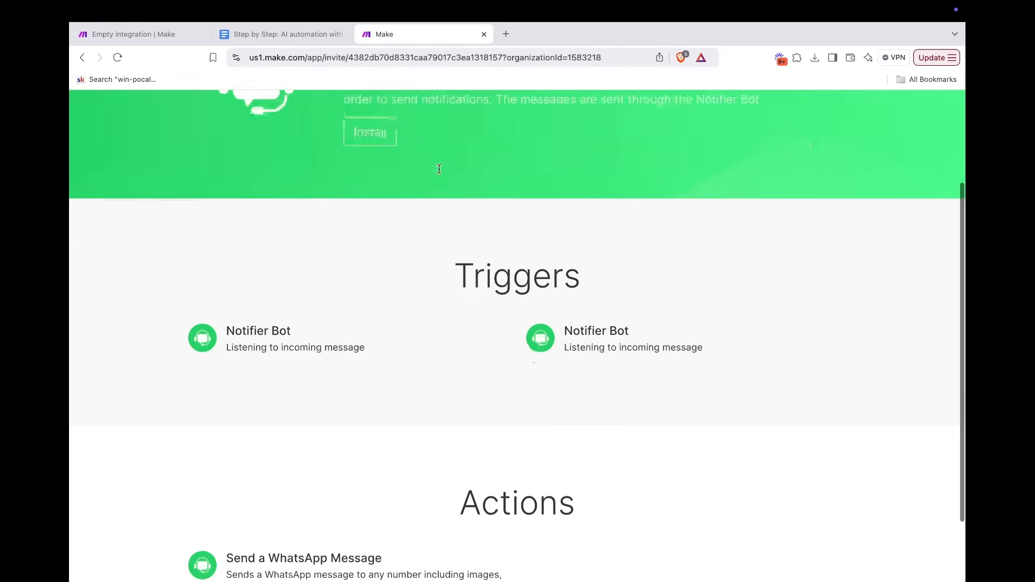
scroll(422, 357, "up", 4)
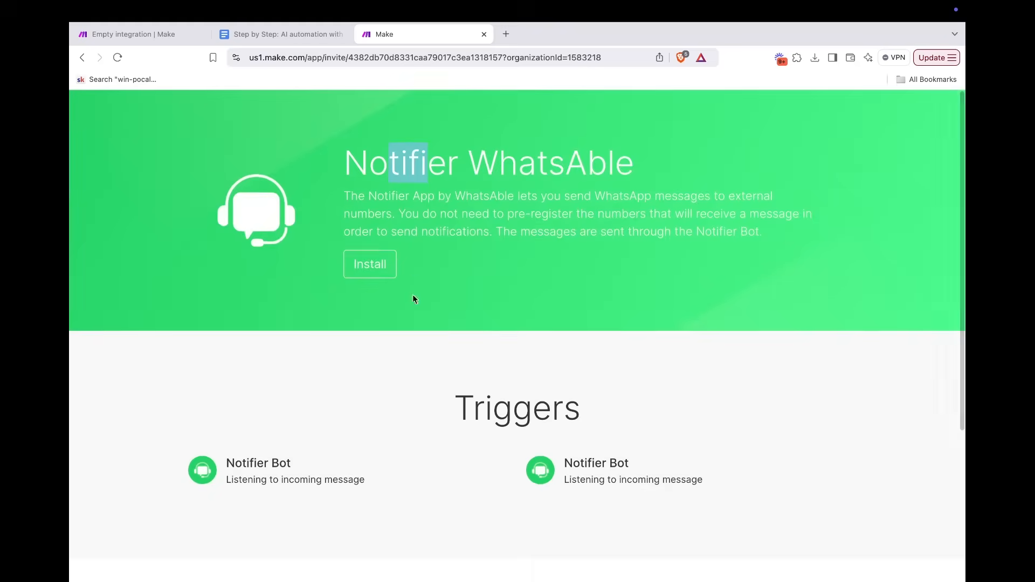
left_click(368, 264)
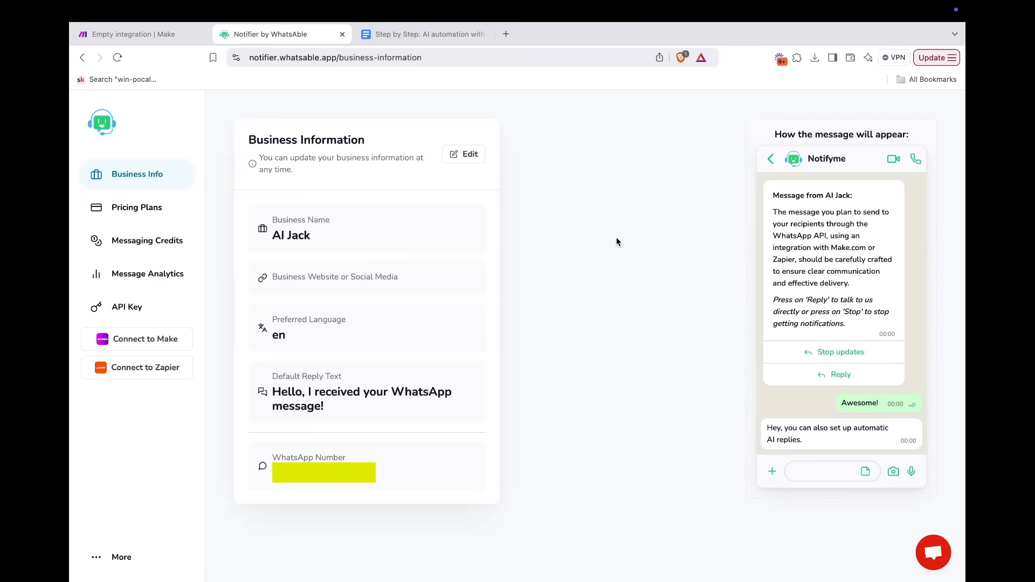
left_click(128, 303)
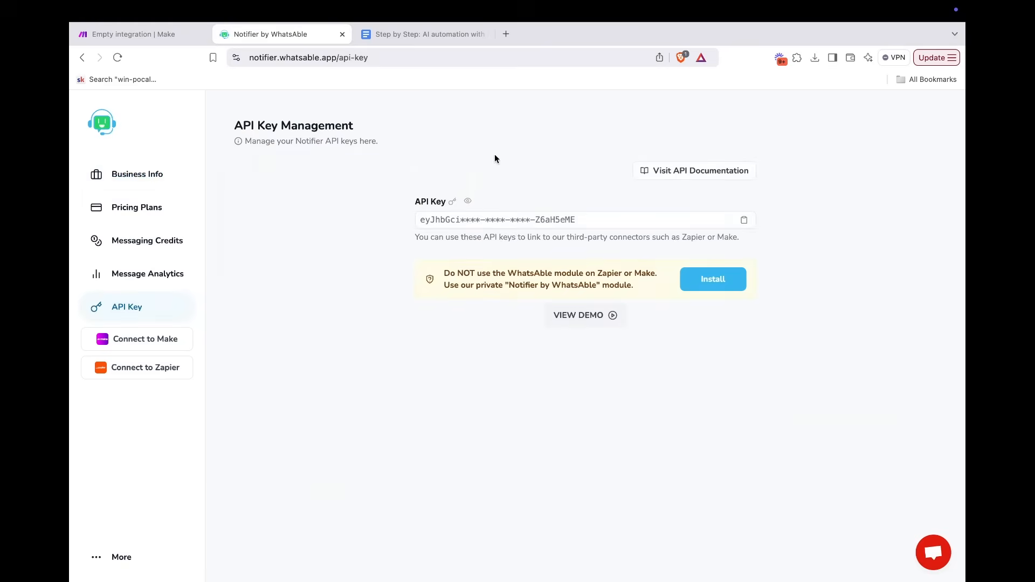
Step: Return to the Make scenario and add Notifier WhatsAble's "Send a WhatsApp Message" as its first module
left_click(157, 184)
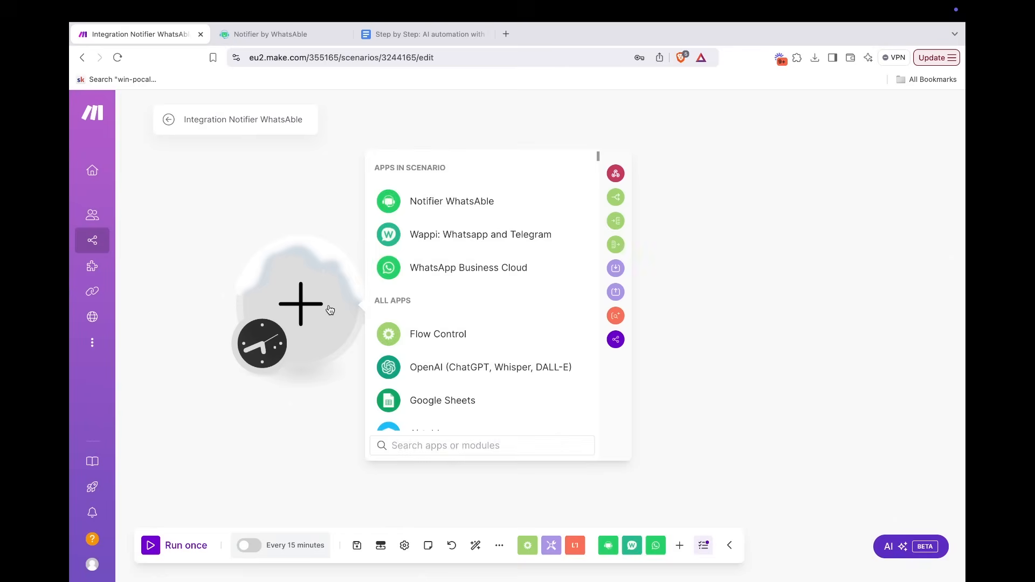
type("notifier")
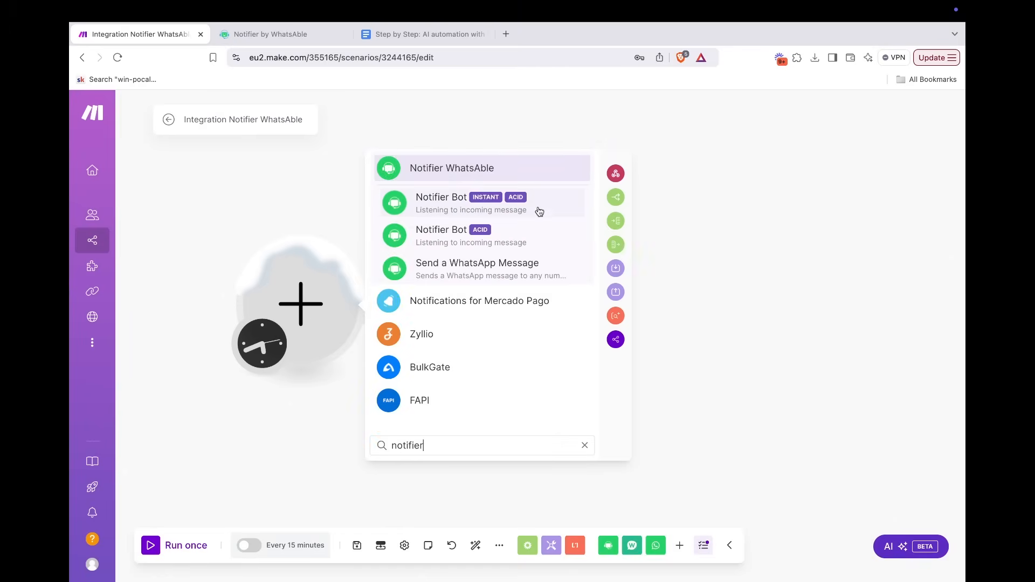
left_click(520, 270)
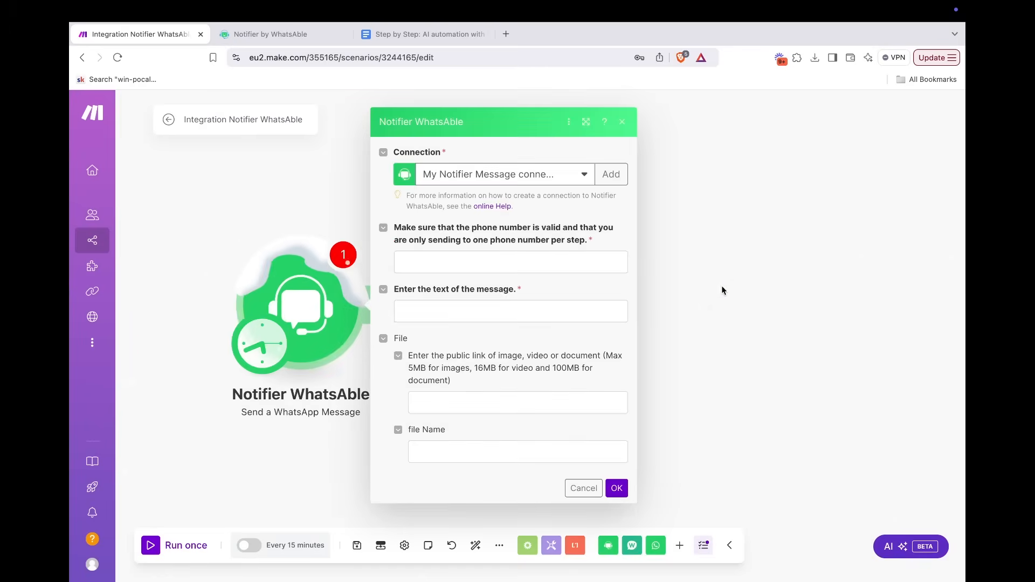
Step: Create a Notifier WhatsAble connection named "Build together" using the API key copied from the Notifier account
left_click(520, 170)
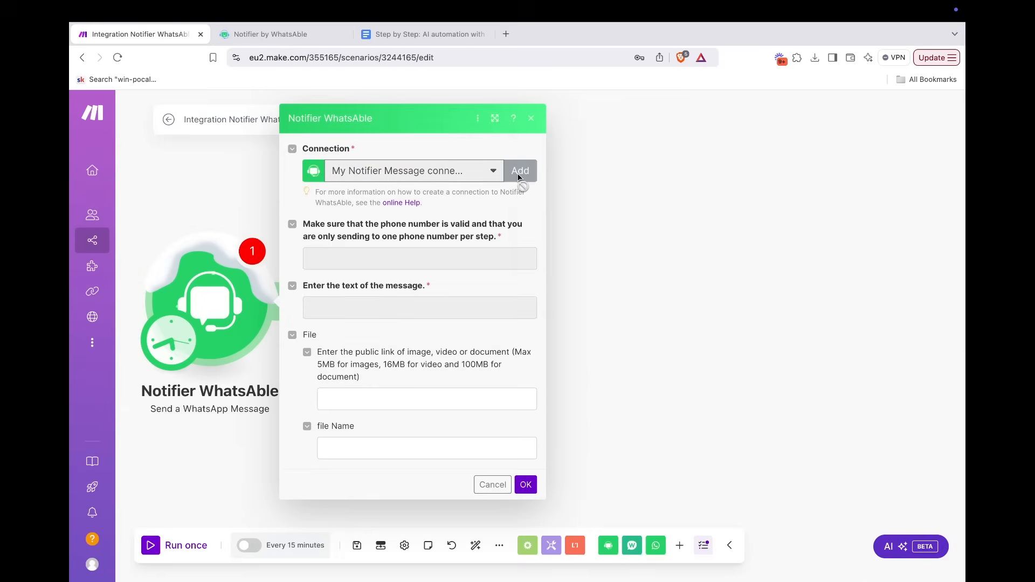
triple_click(697, 168)
type("Build together")
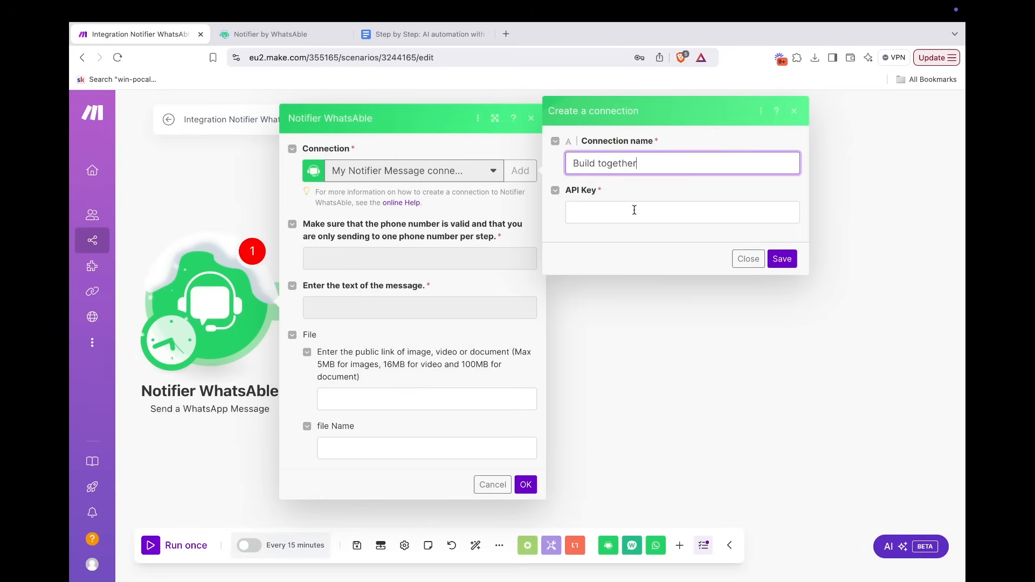
left_click(270, 34)
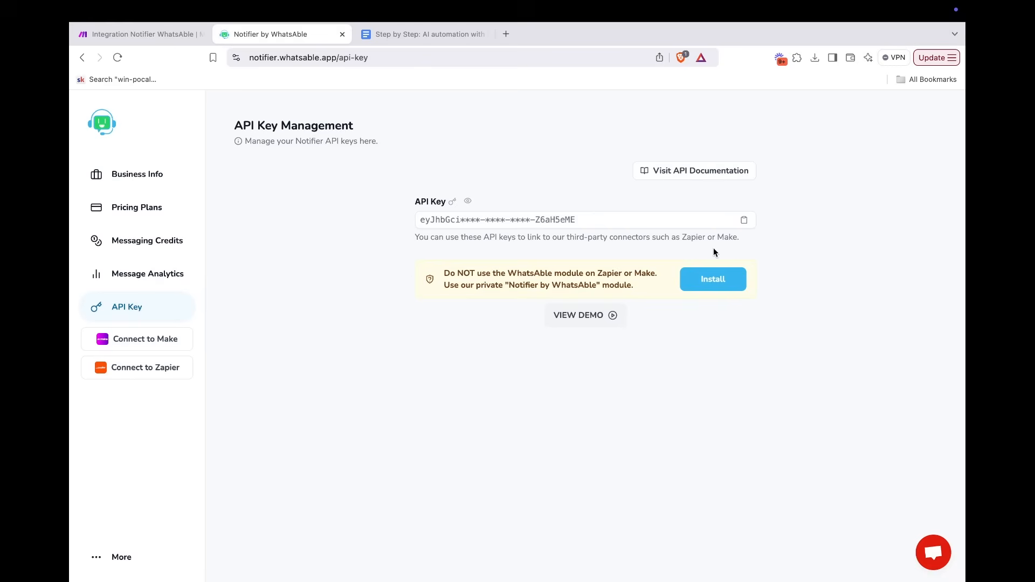
key("ctrl+shift+Tab")
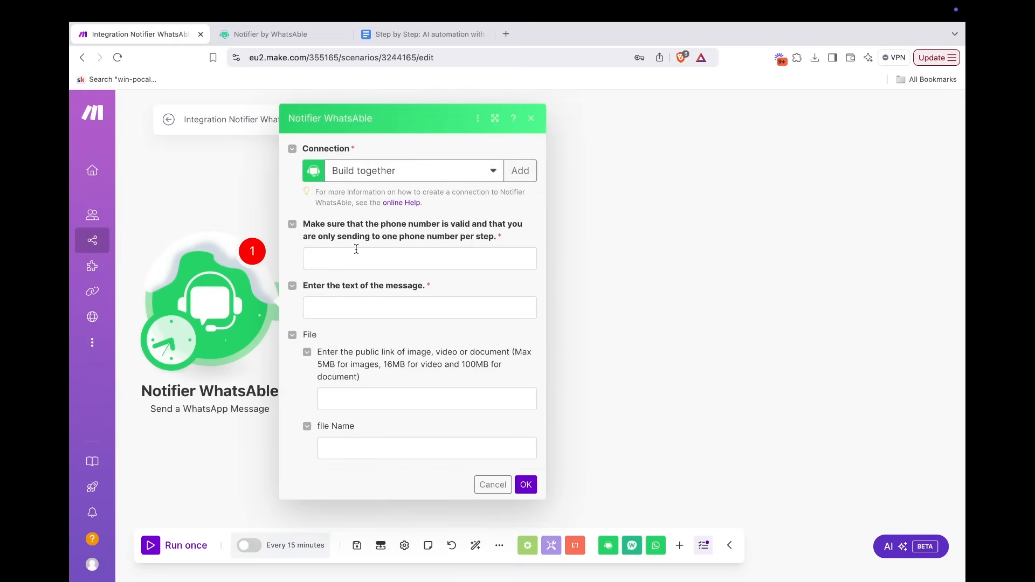
Step: Fill in the recipient's phone number and the message text "yo yo yo yo yo" for the WhatsApp message
left_click(356, 253)
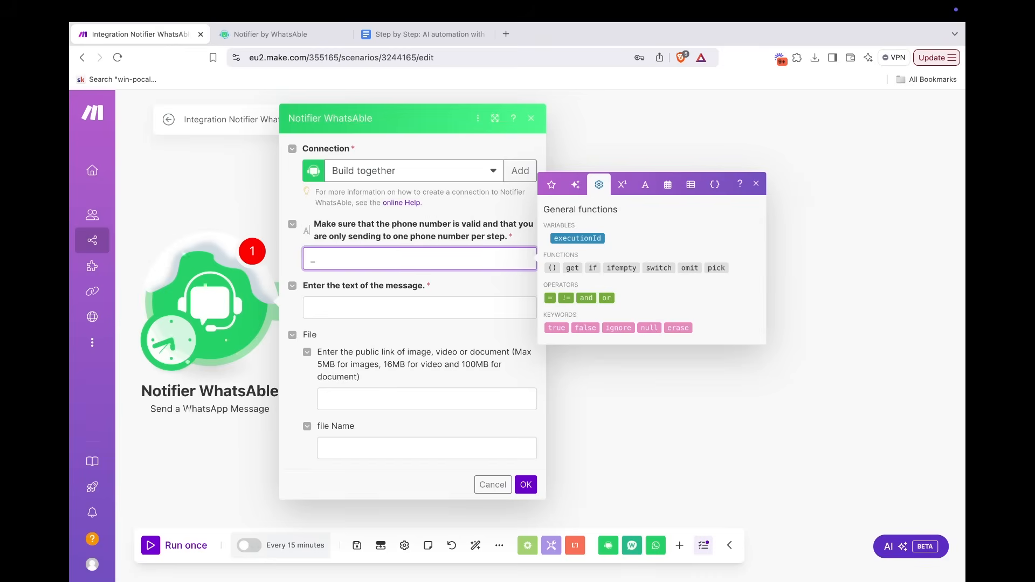
type("+44")
left_click(377, 307)
type("yo yo yo yo yo")
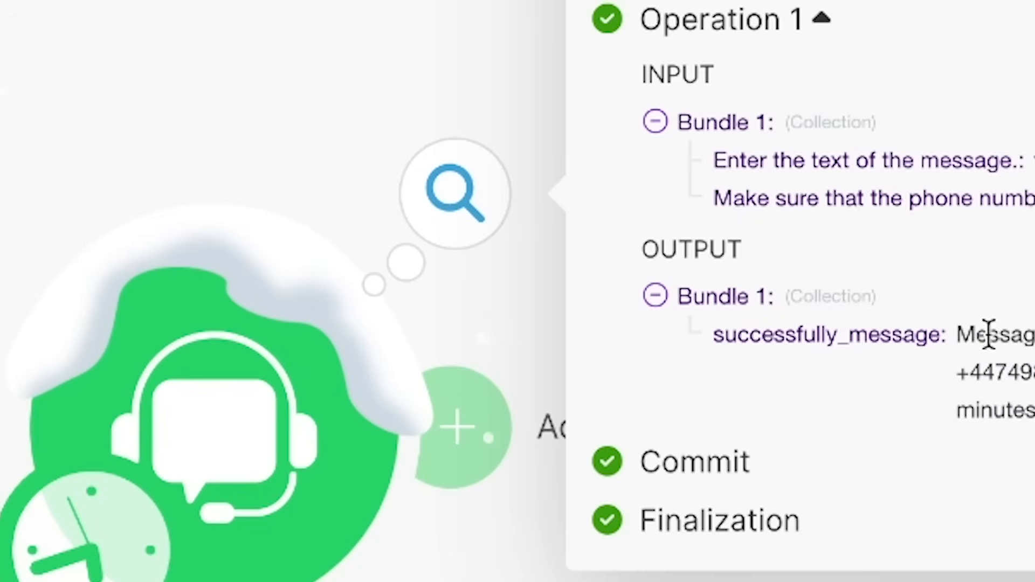
Step: Check the send module's run output and the message received in WhatsApp, and choose Reply on that message
left_click_drag(977, 334, 1033, 415)
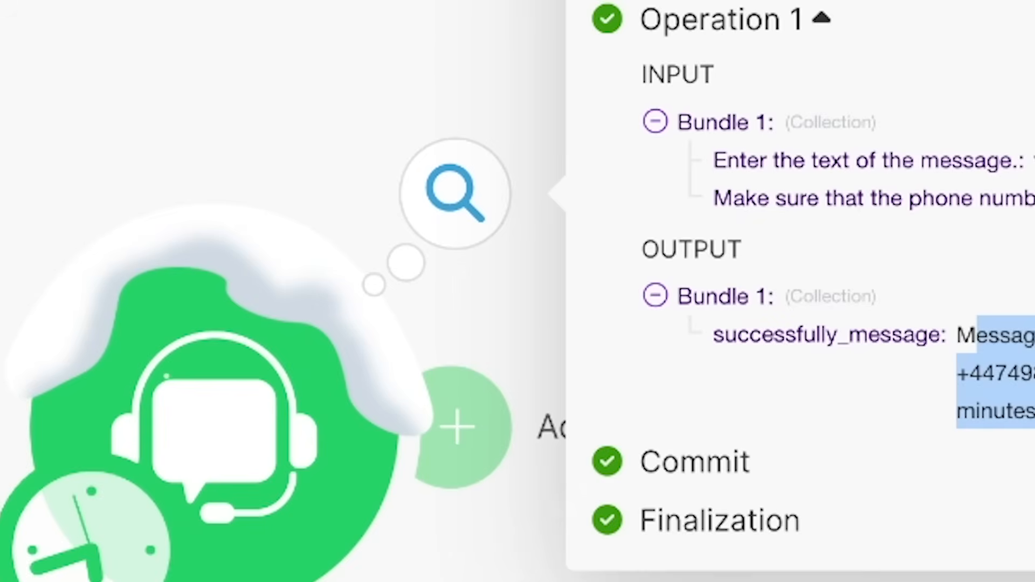
left_click(971, 350)
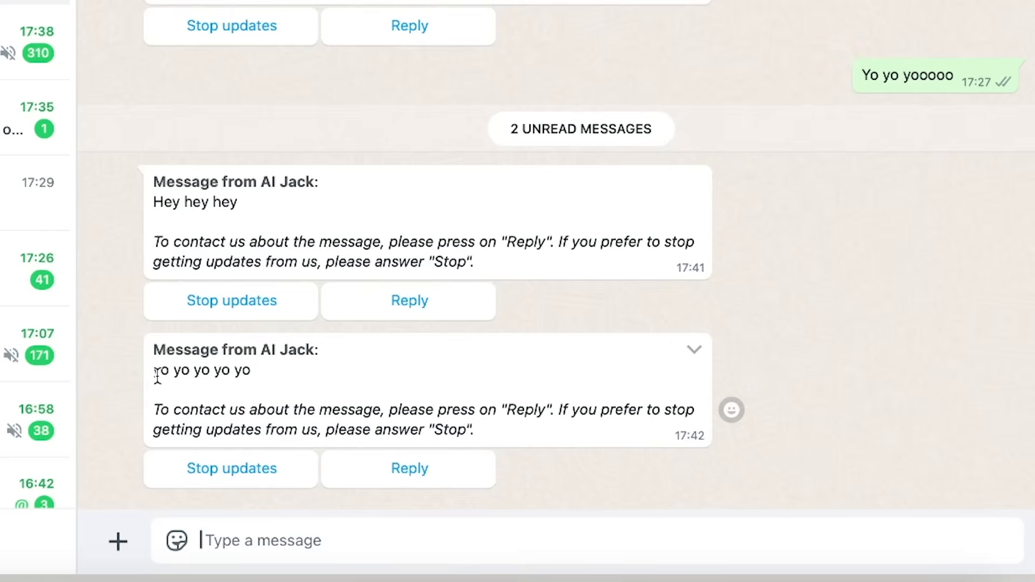
left_click_drag(183, 373, 215, 374)
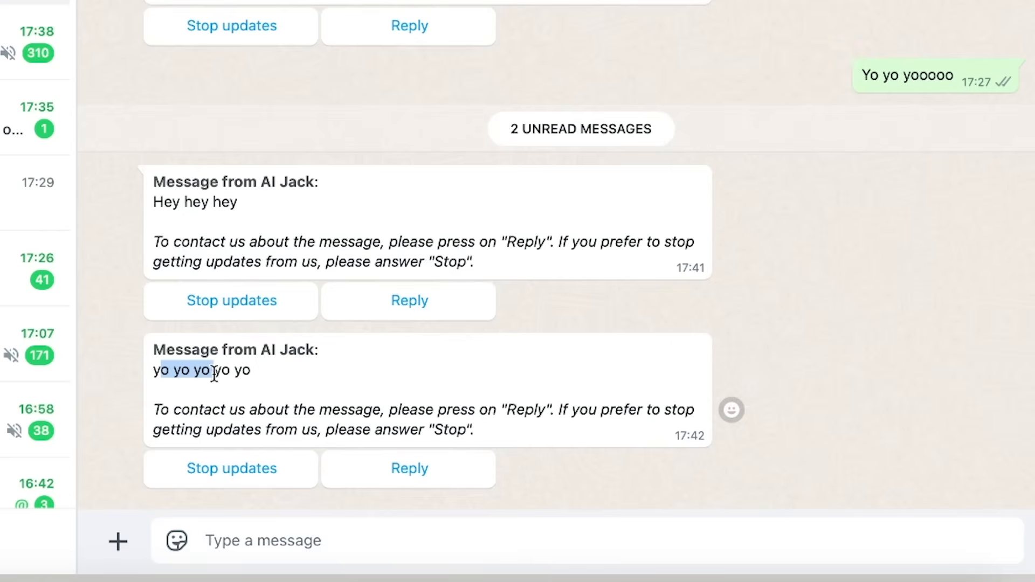
left_click(829, 364)
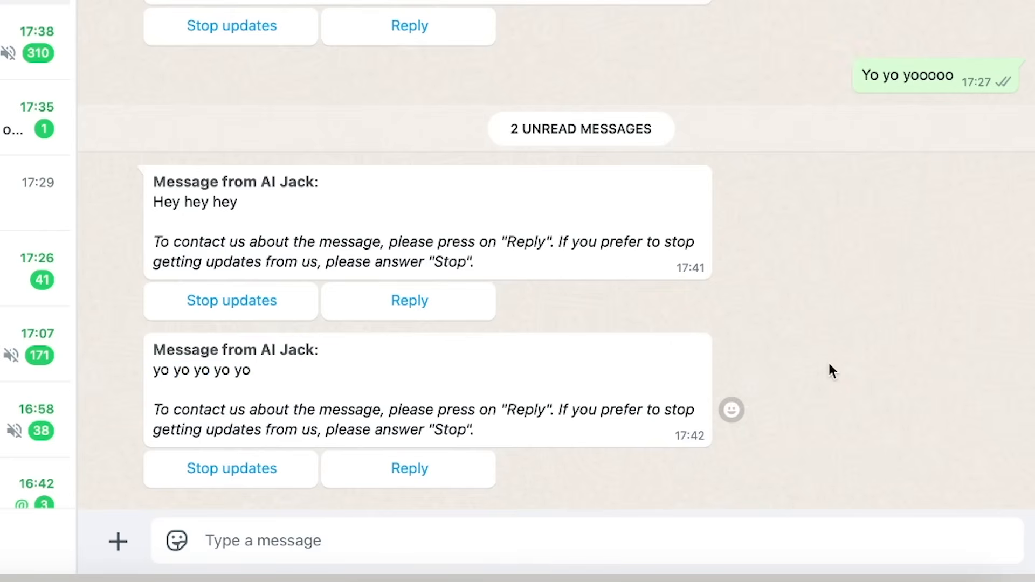
left_click(399, 477)
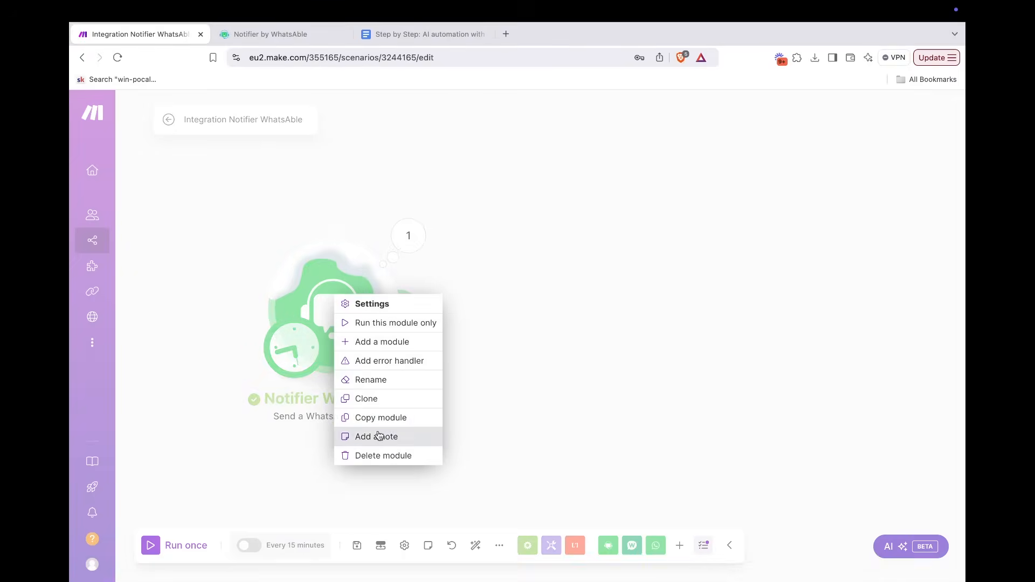
Step: Replace the Send a WhatsApp Message module in Make with Notifier WhatsAble's instant Notifier Bot trigger
left_click(383, 455)
left_click(258, 304)
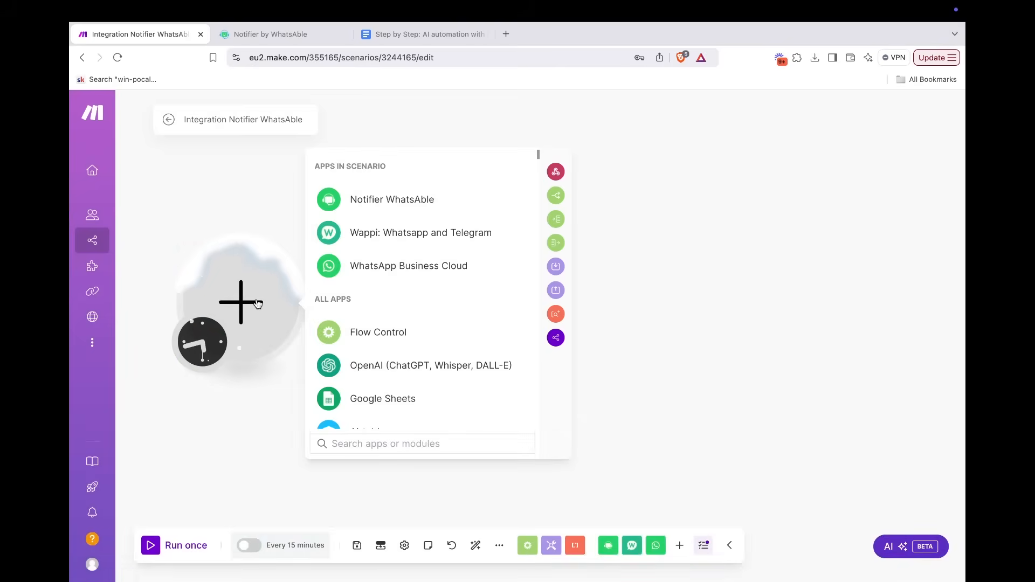
type("whats")
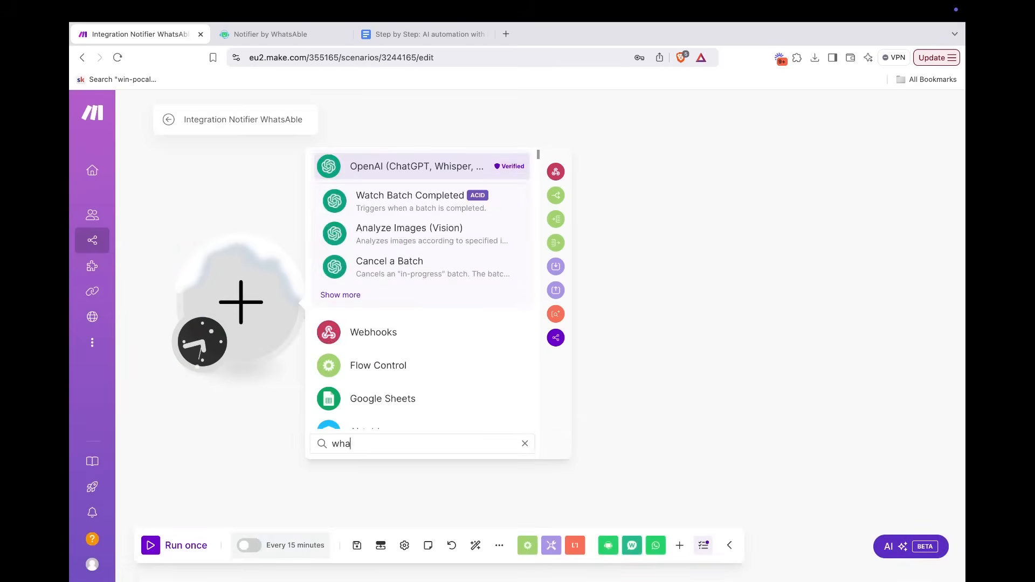
key("BackSpace")
key("BackSpace")
key("BackSpace")
key("BackSpace")
key("BackSpace")
type("notifier")
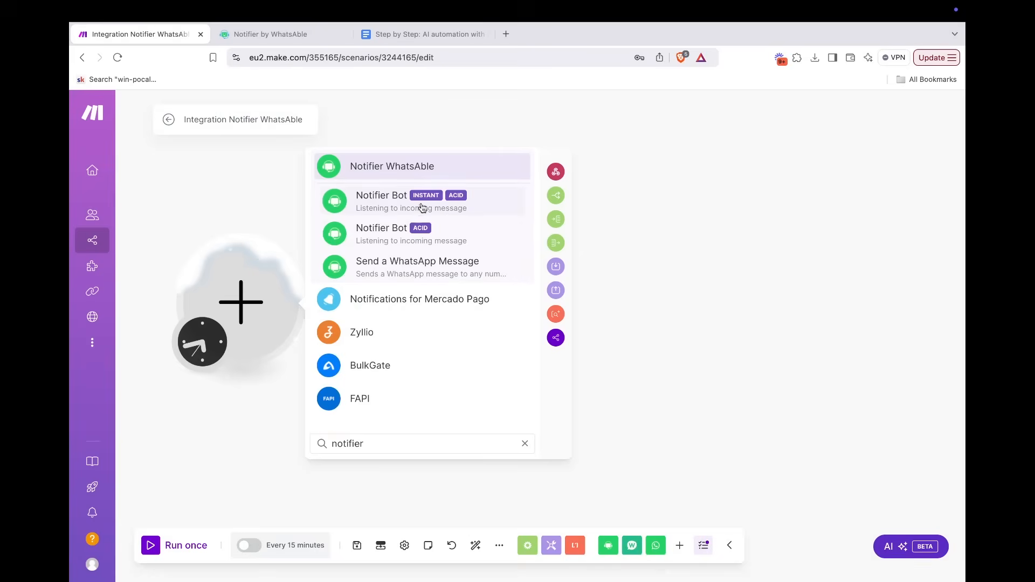
left_click(477, 208)
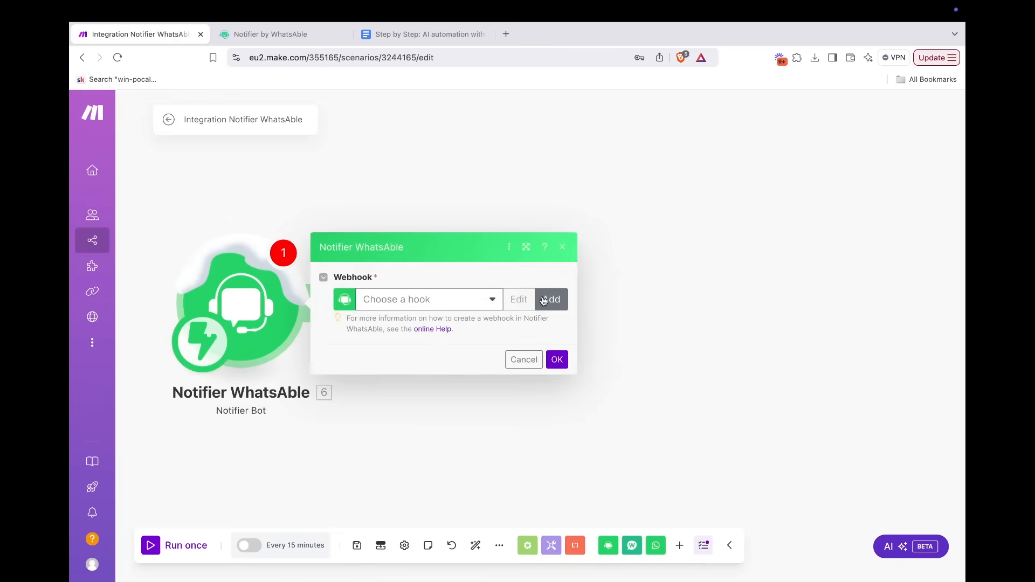
Step: Create a webhook for the Notifier Bot trigger with the default name and the "Build together" connection
left_click(476, 300)
left_click(477, 298)
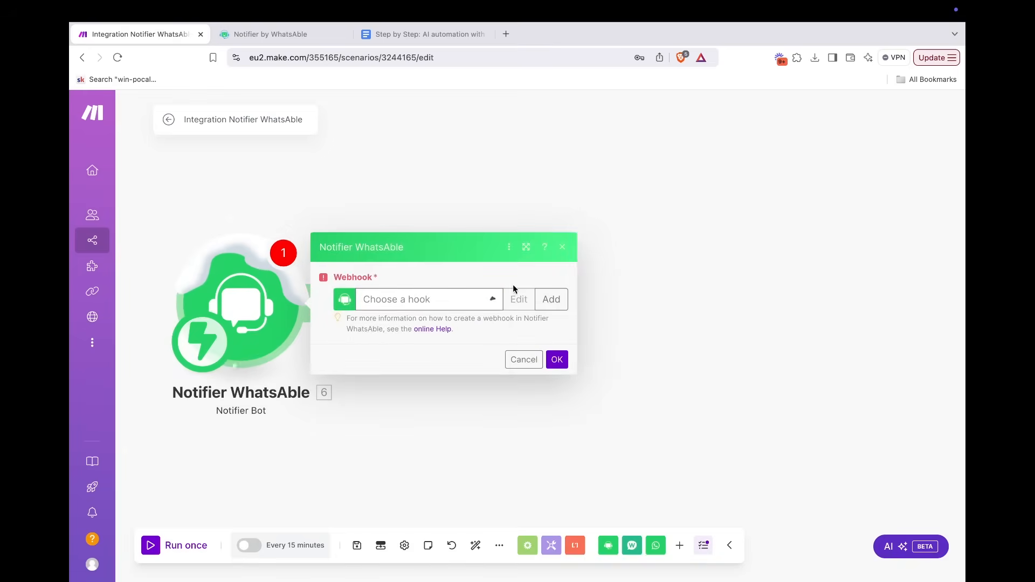
left_click(551, 299)
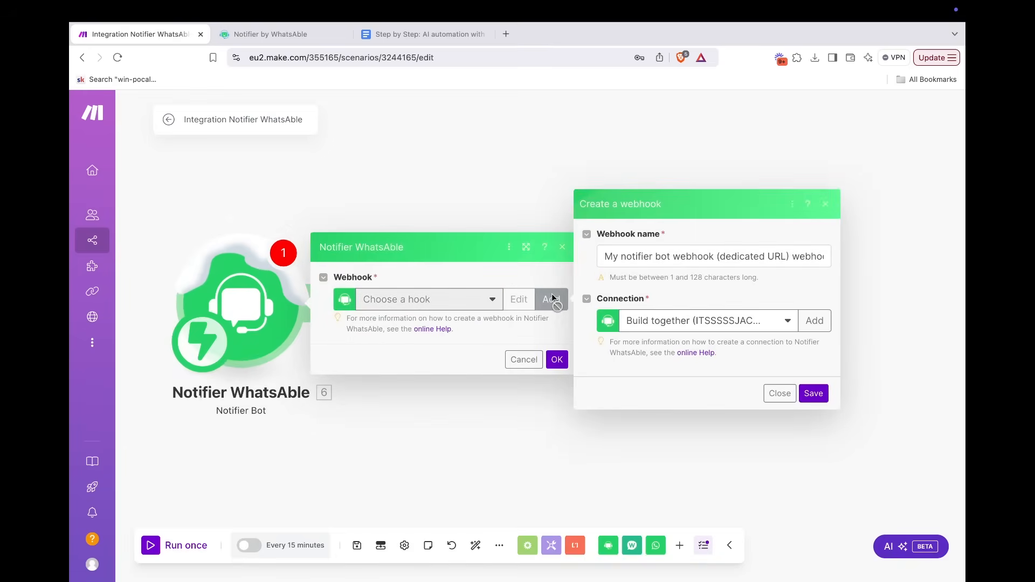
left_click(812, 393)
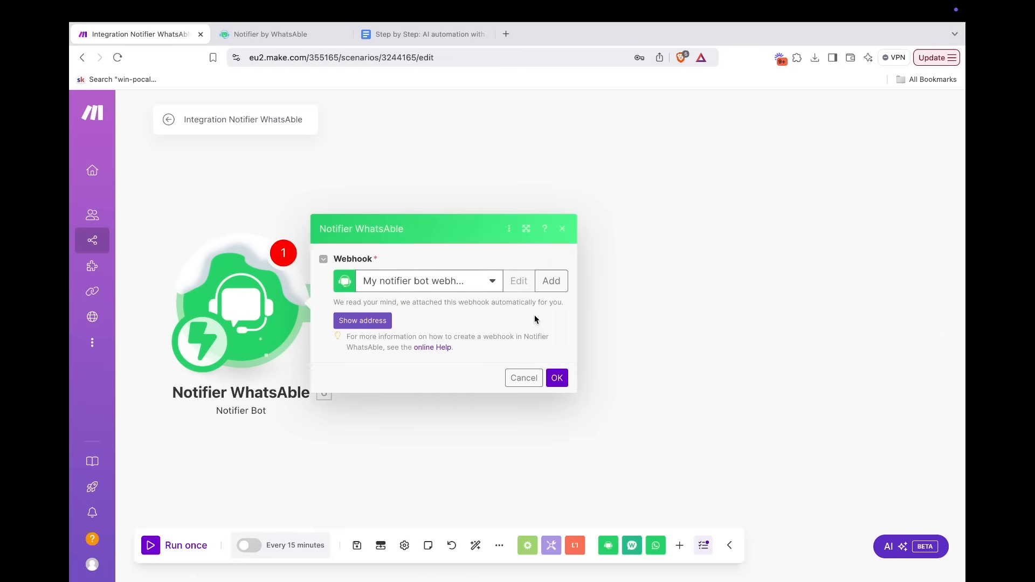
left_click(557, 378)
Step: Run the scenario once, send "hey there, begin the scenario....." in WhatsApp, and check the message in the trigger's output
left_click(147, 553)
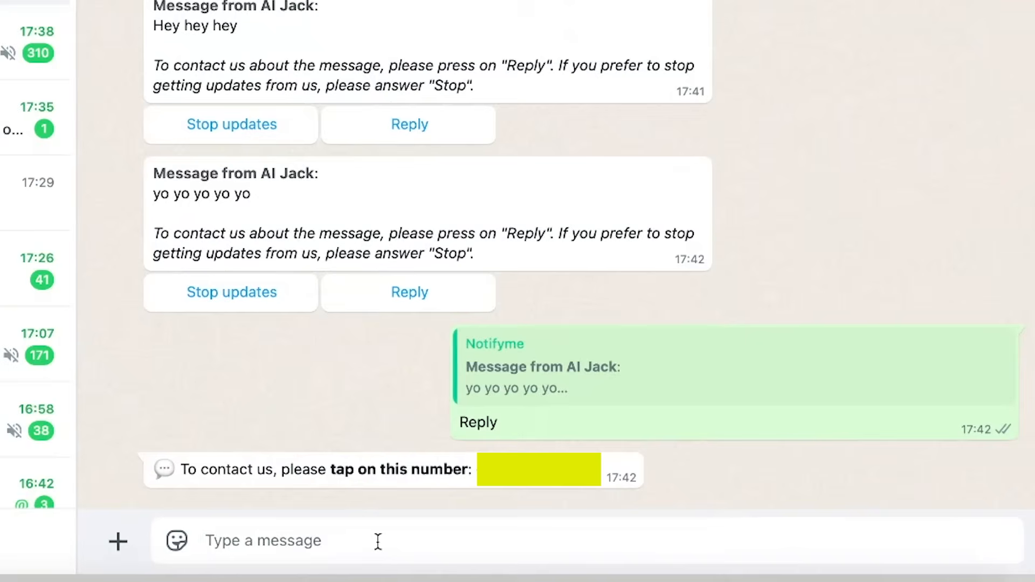
type("hey there, begin the scenario.....")
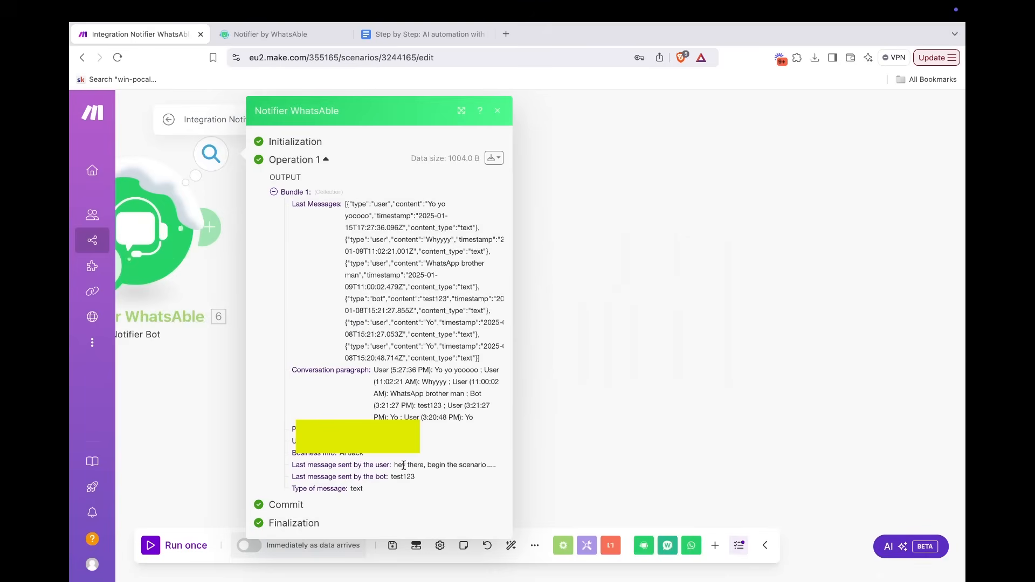
triple_click(420, 465)
left_click_drag(427, 465, 490, 464)
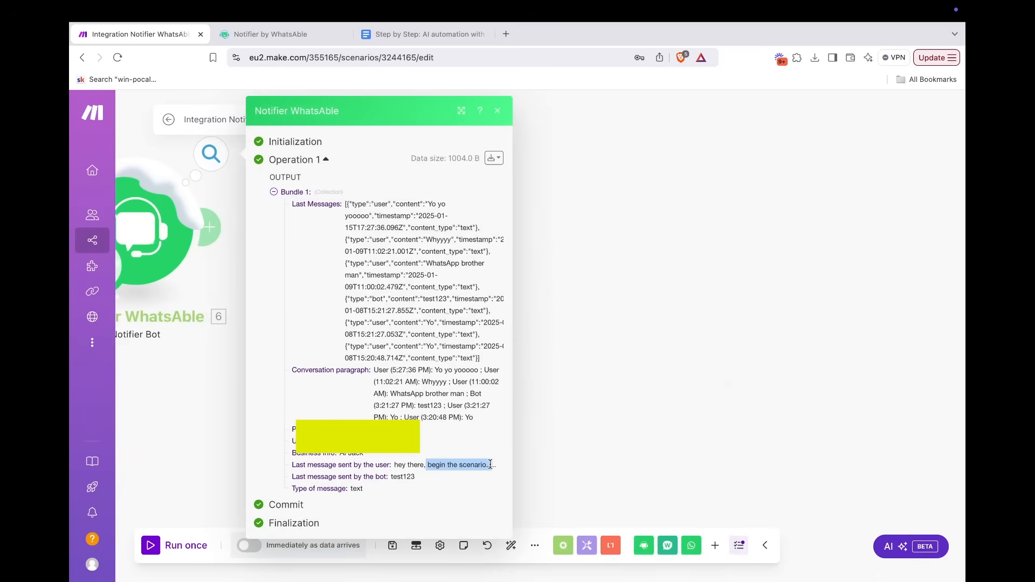
left_click(566, 324)
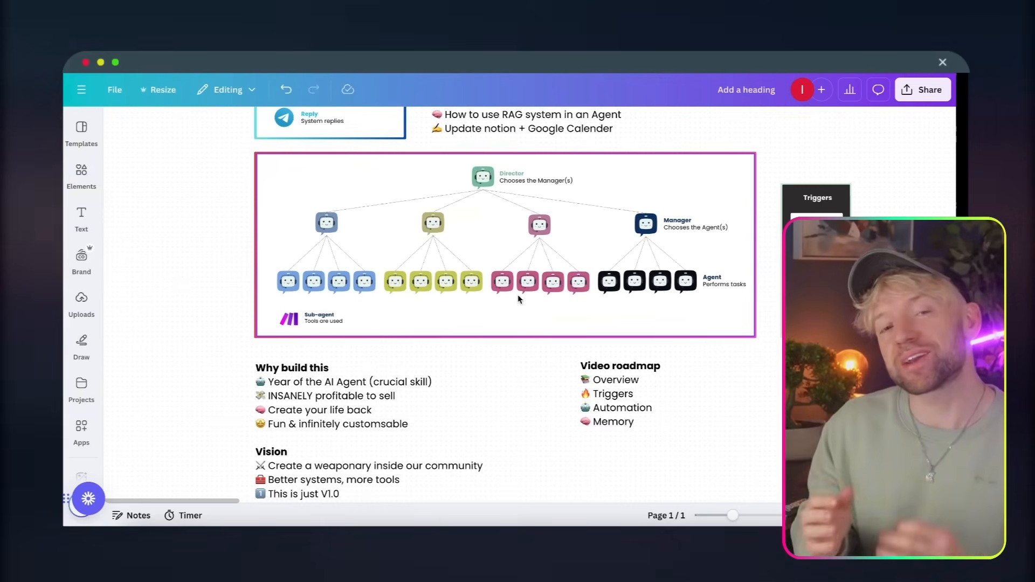
scroll(518, 295, "up", 4)
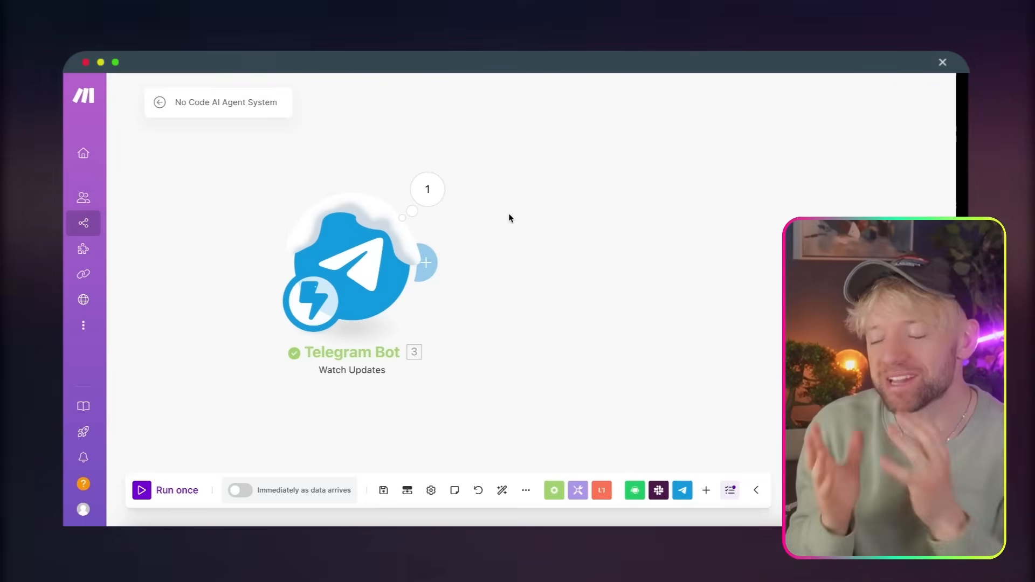
Step: Add Telegram Bot's Download a File module after Watch Updates in the No Code AI Agent System scenario
left_click_drag(448, 269, 376, 263)
left_click(365, 259)
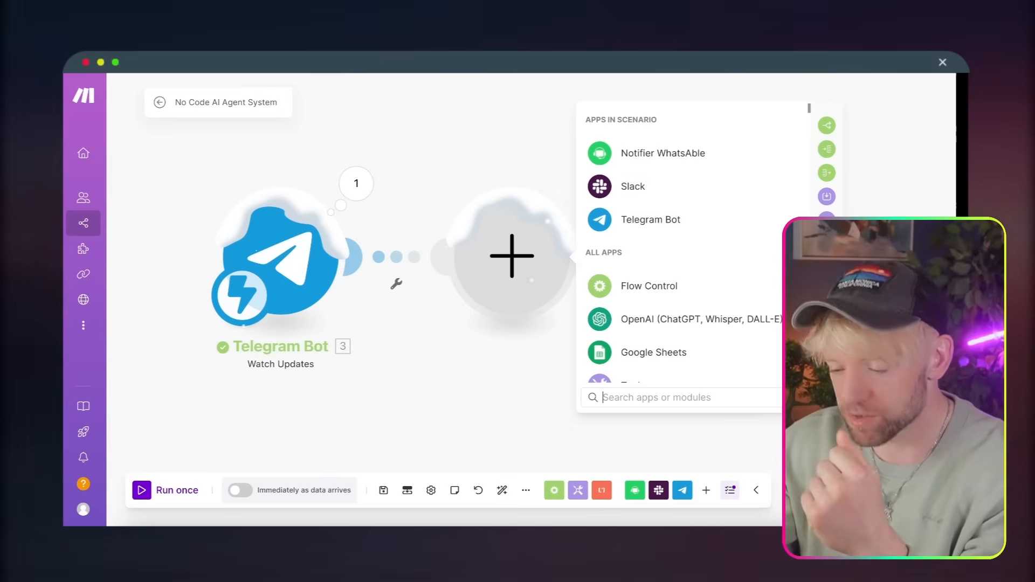
left_click(584, 220)
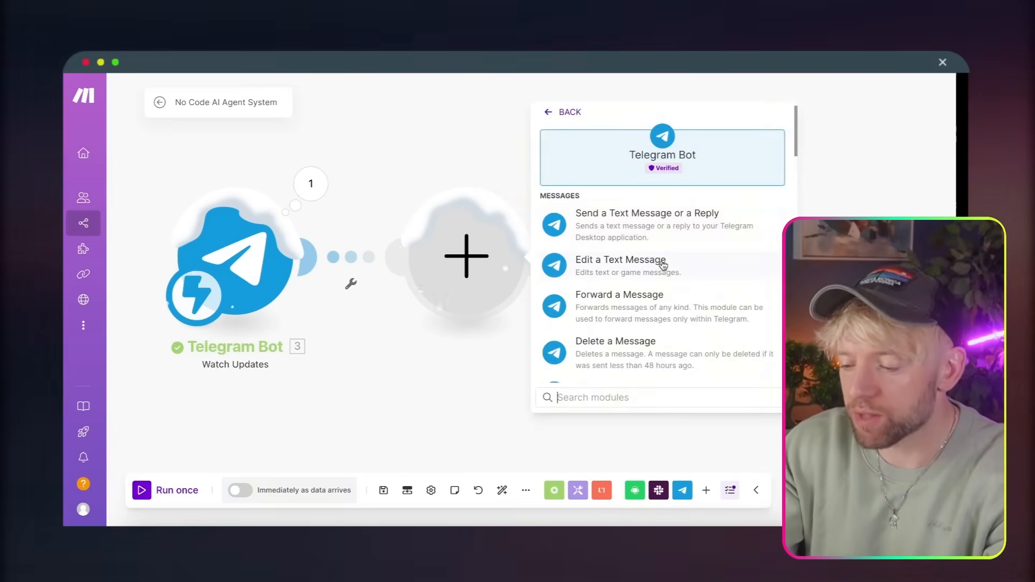
type("down")
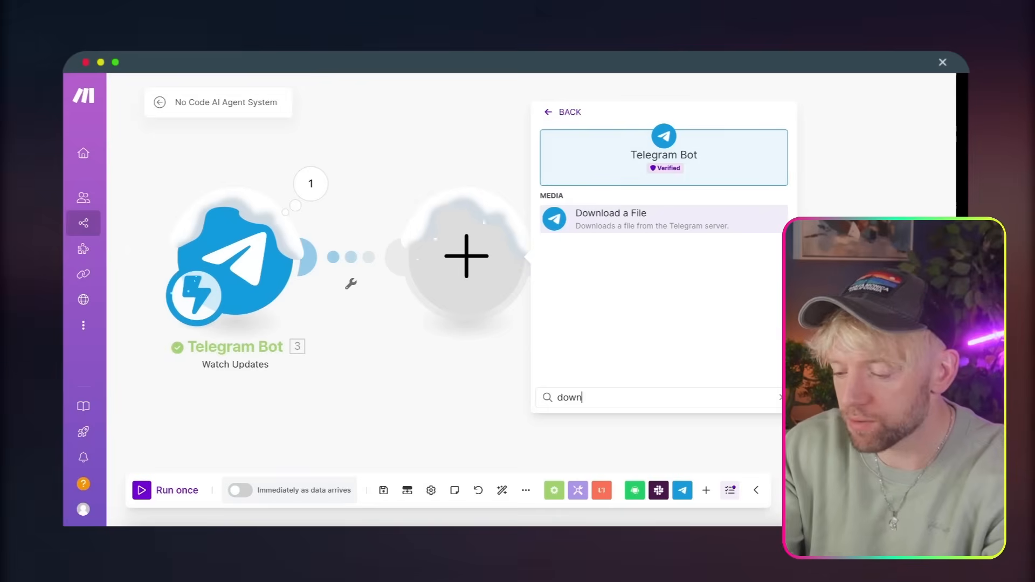
left_click(722, 214)
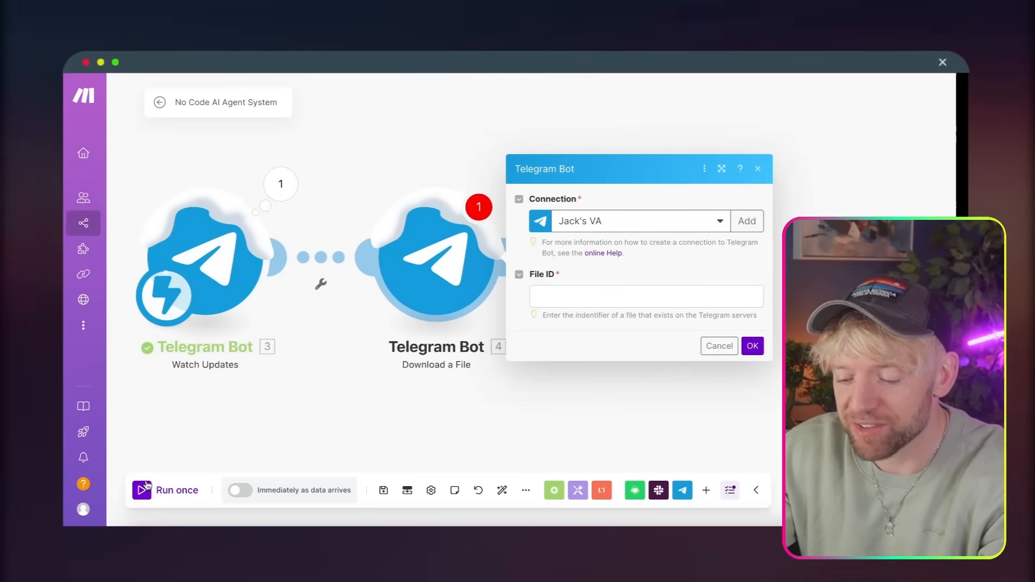
Step: Close the Download a File settings and unlink that module from the Watch Updates trigger
left_click(145, 489)
left_click(599, 342)
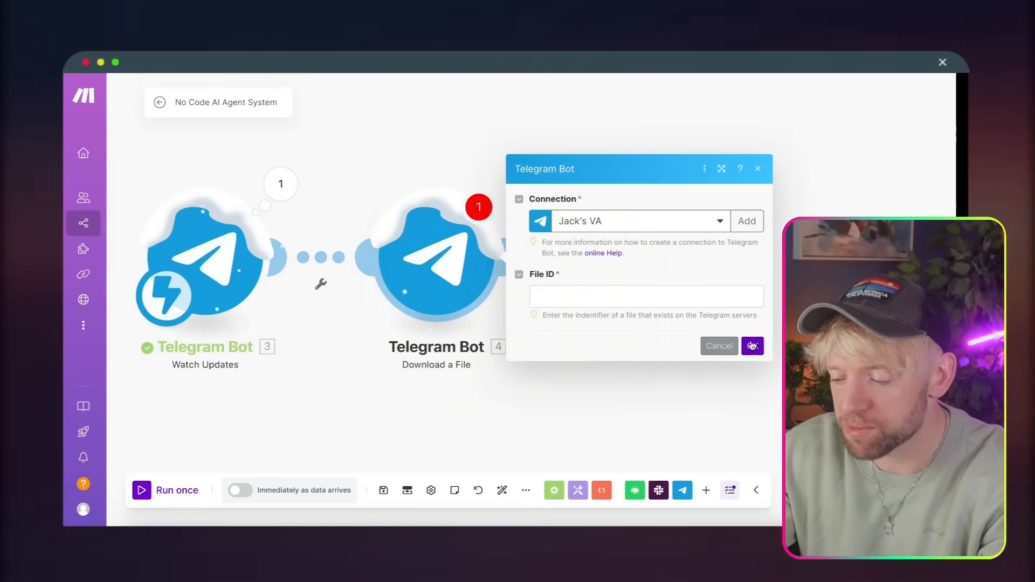
left_click(749, 364)
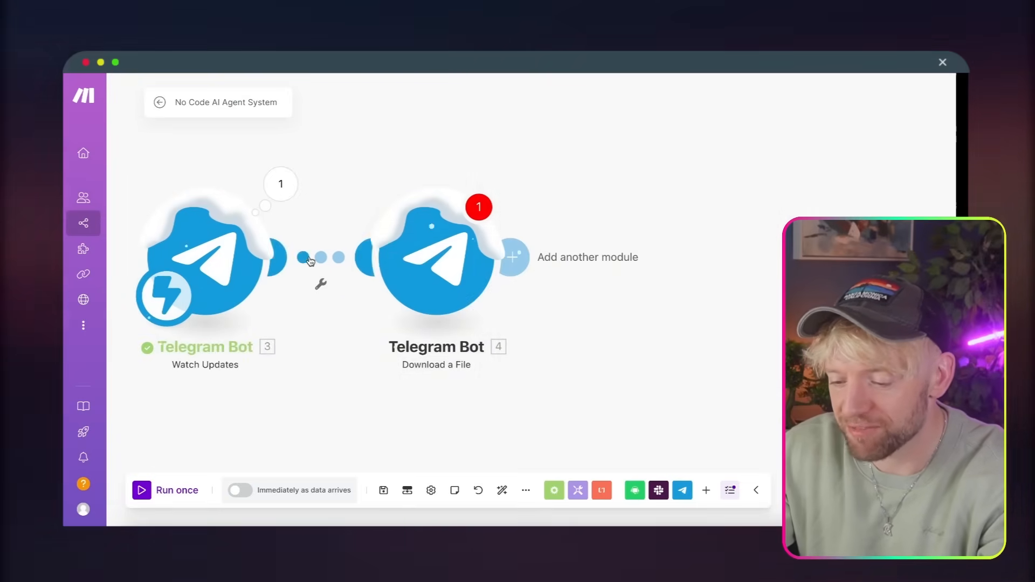
left_click(320, 284)
left_click(340, 289)
Step: Run the scenario once and send a voice message of about 2 seconds to the bot in Telegram
left_click(143, 490)
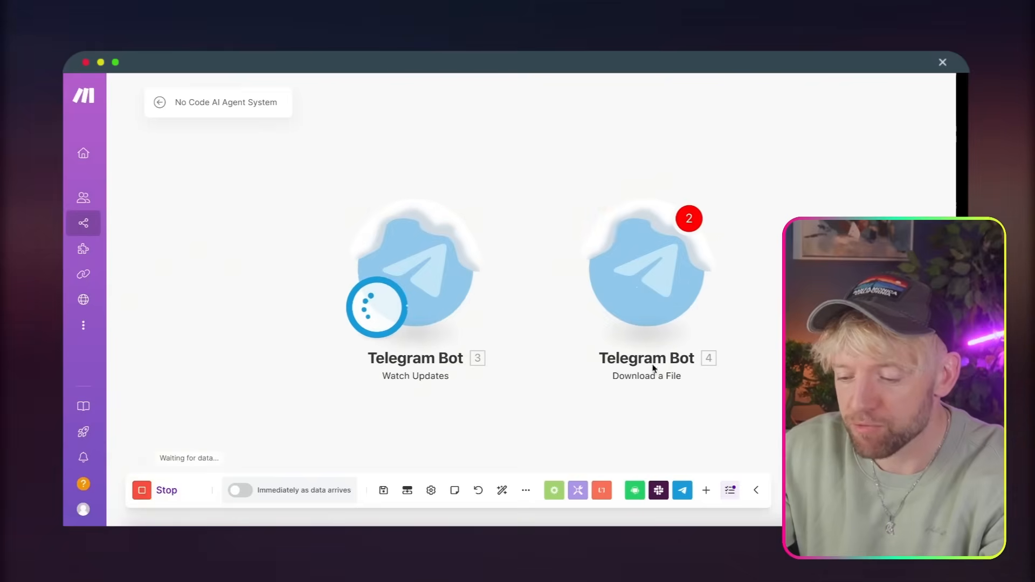
key("super+Tab")
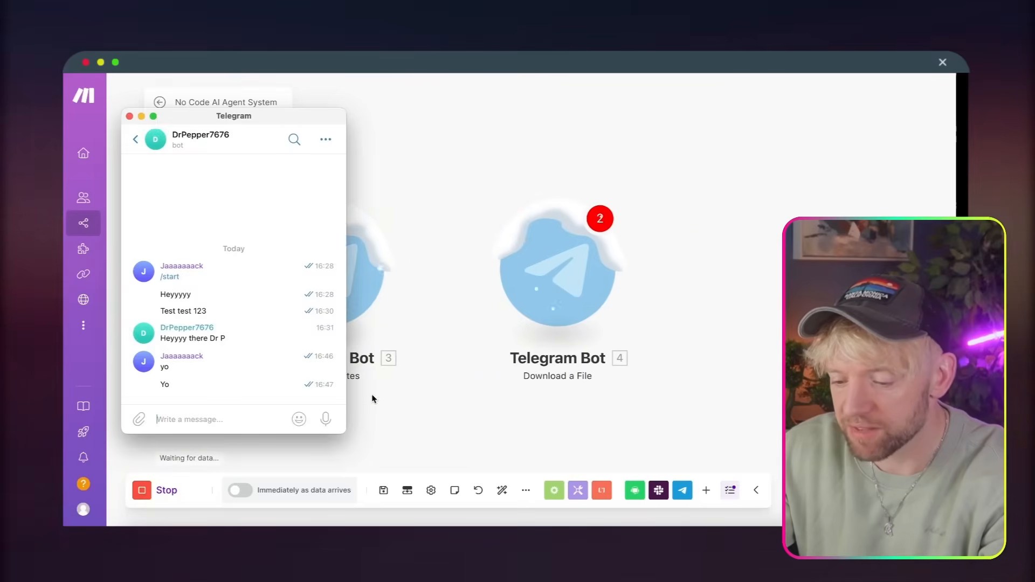
left_click_drag(325, 420, 325, 423)
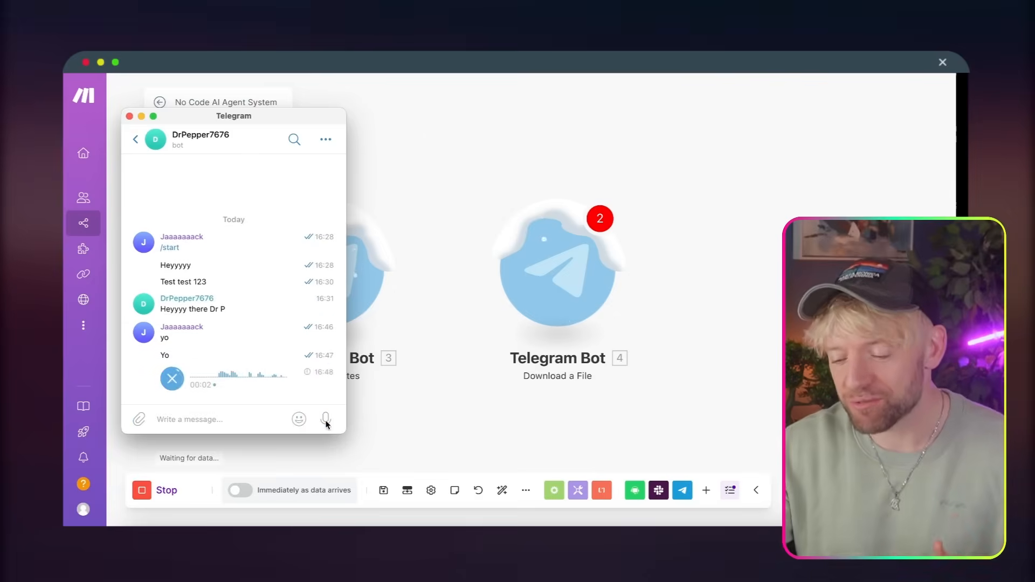
Step: Back in Make, examine the voice data inside the message collection of the Watch Updates output
left_click(409, 140)
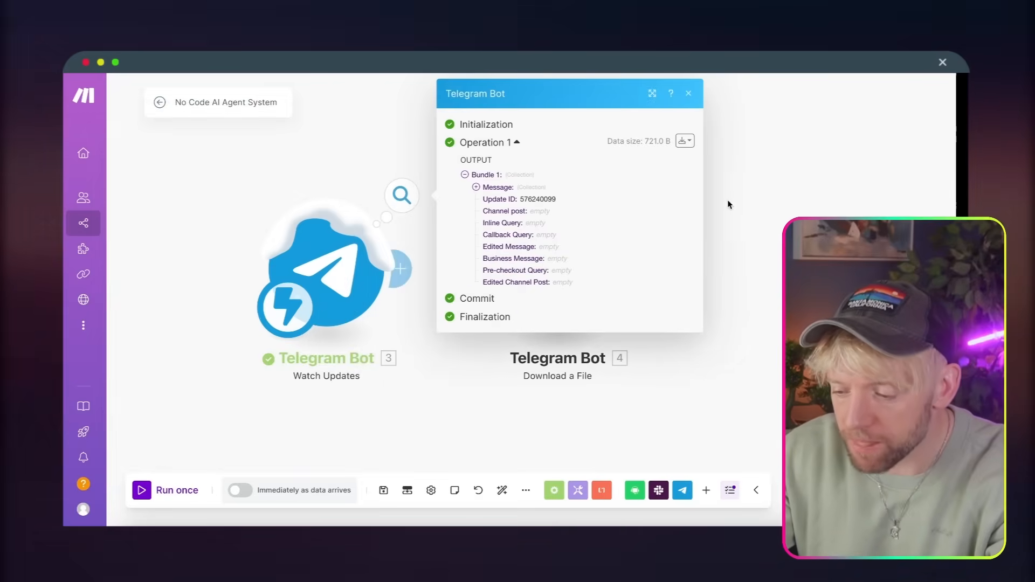
scroll(435, 204, "right", 5)
left_click(318, 187)
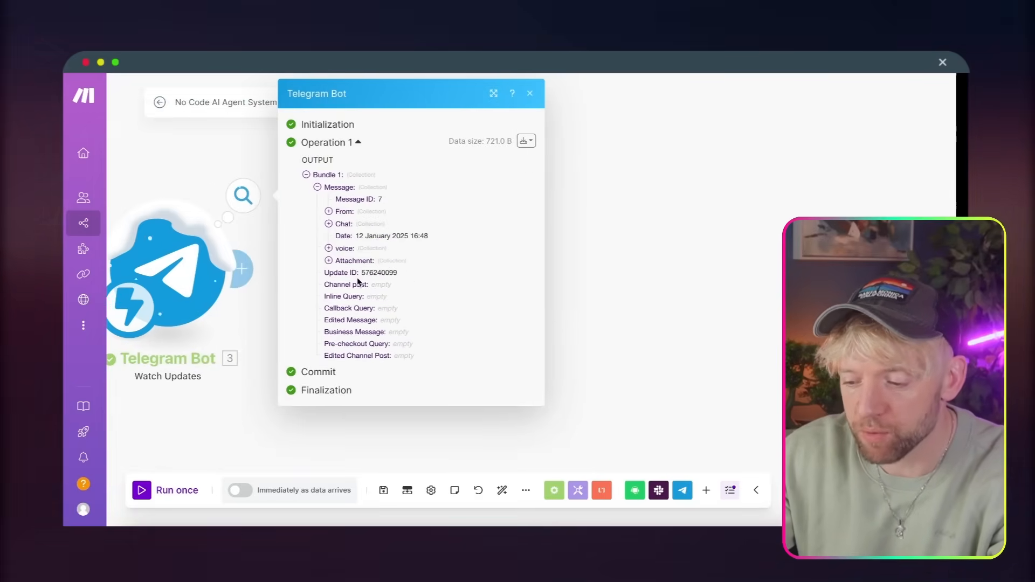
left_click(328, 248)
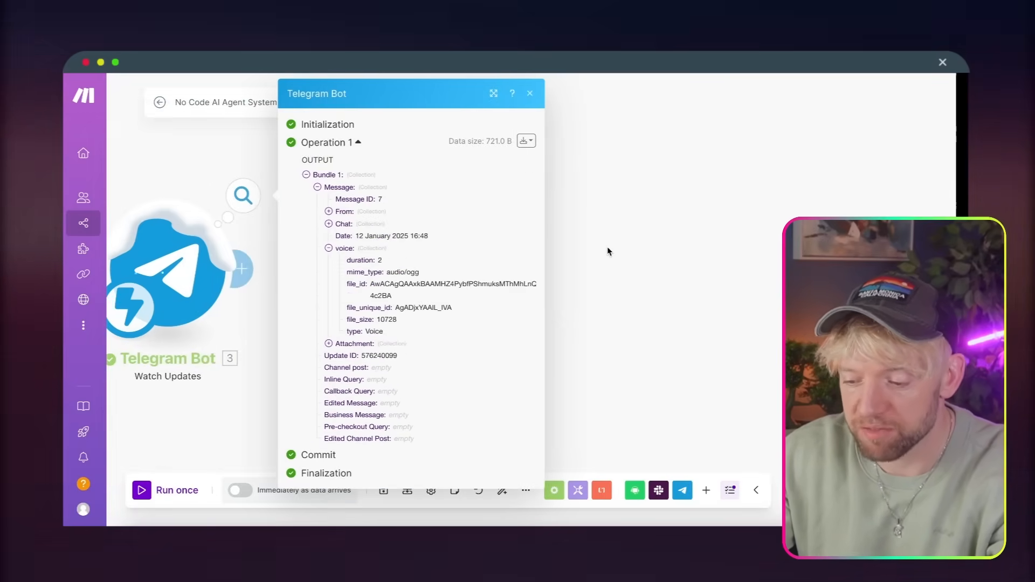
left_click(607, 251)
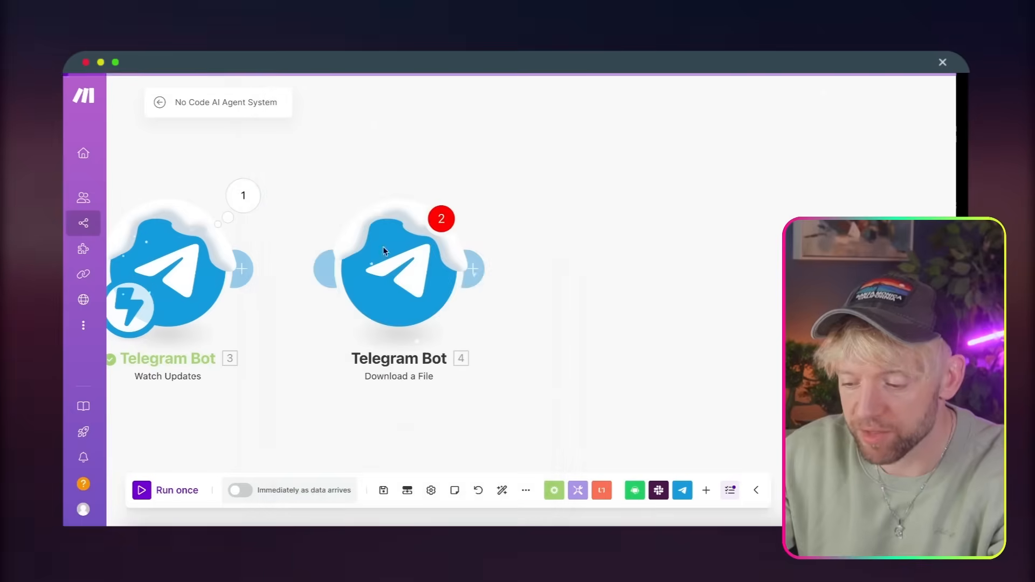
Step: Relink Download a File to the Watch Updates trigger and map its File ID to the message attachment's File ID
left_click(399, 279)
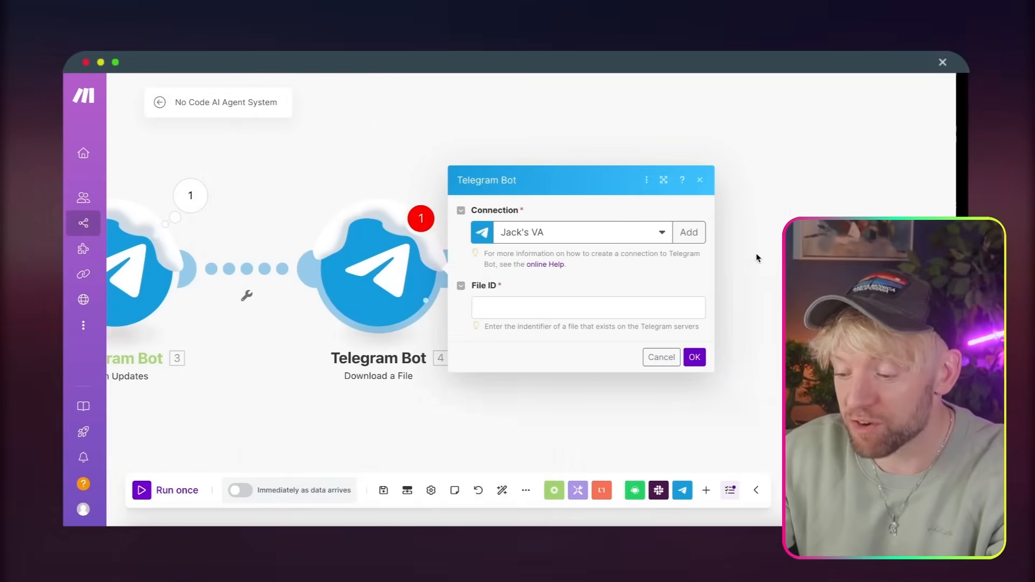
left_click(604, 303)
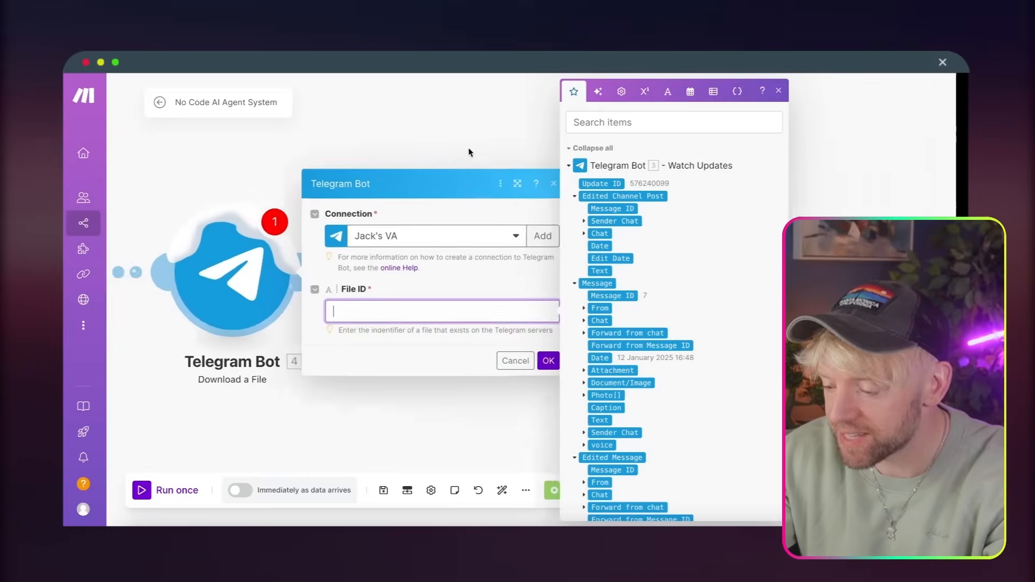
scroll(567, 318, "down", 2)
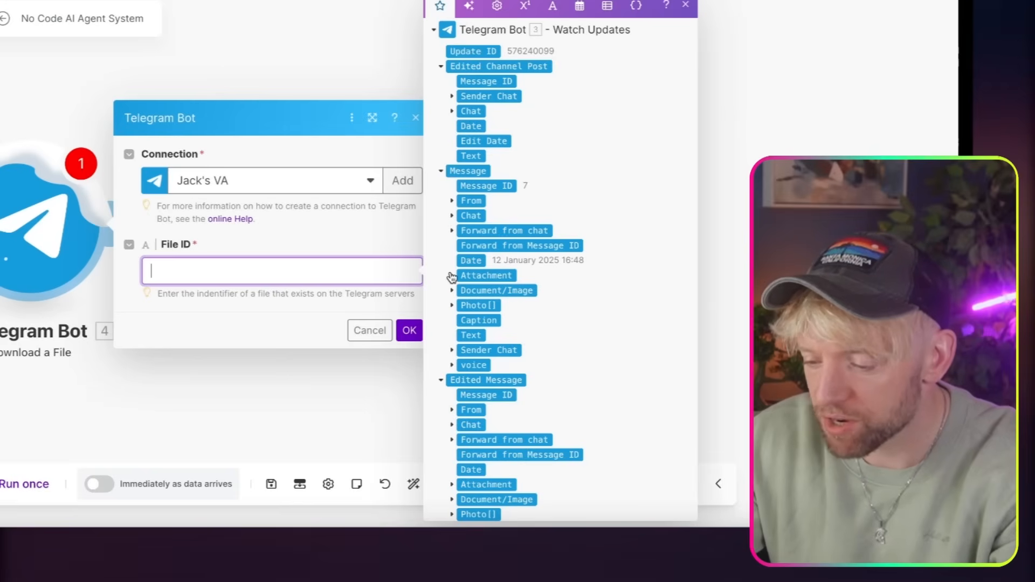
left_click(452, 276)
left_click(483, 335)
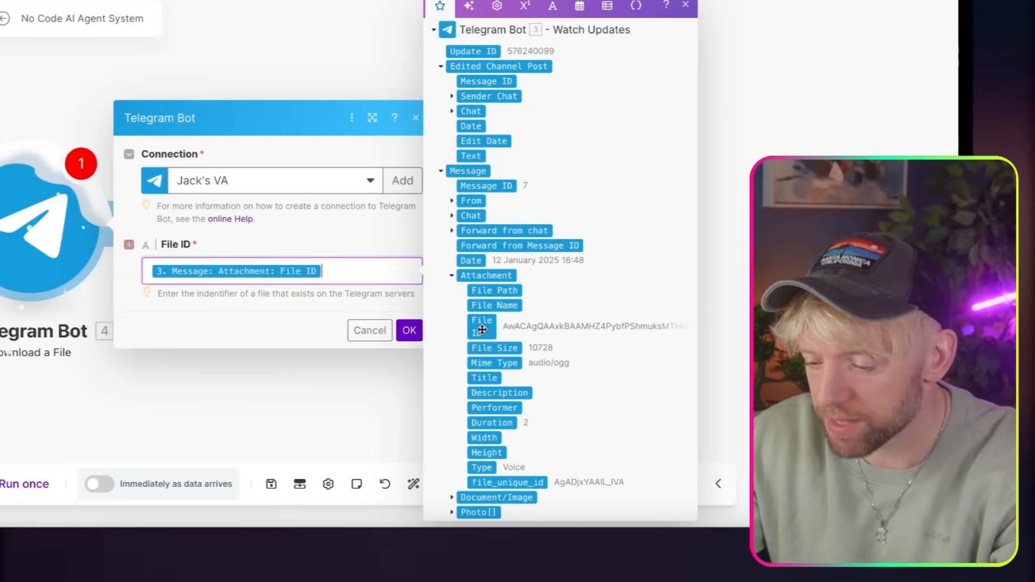
left_click(409, 330)
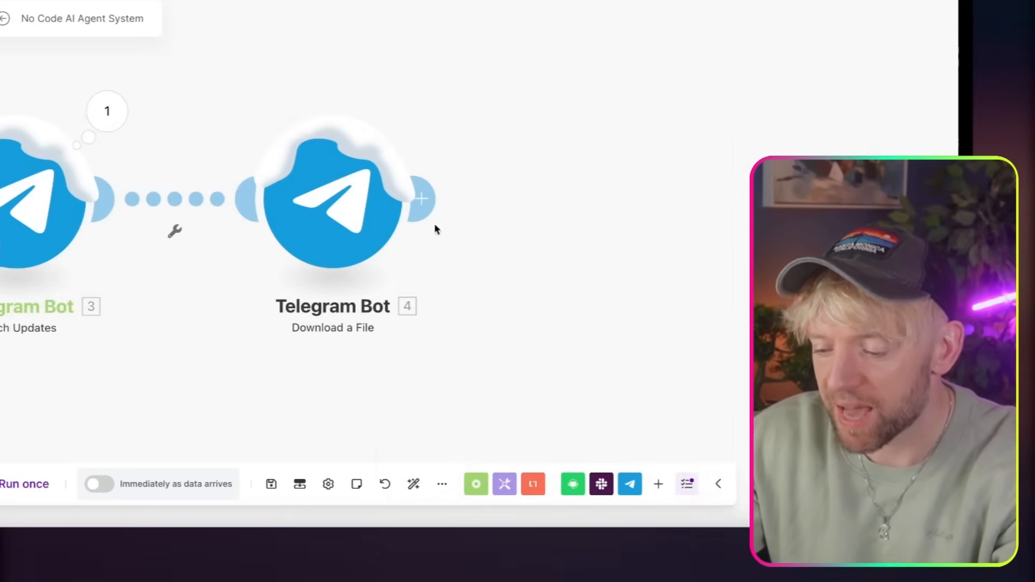
Step: Add OpenAI's Create a Translation (Whisper) module after Download a File
left_click(430, 203)
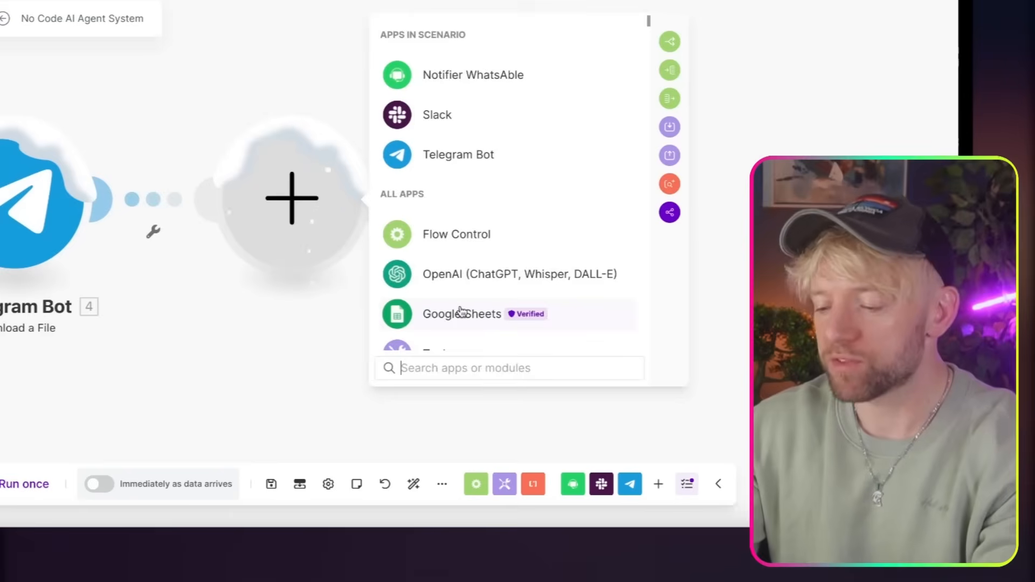
type("cha")
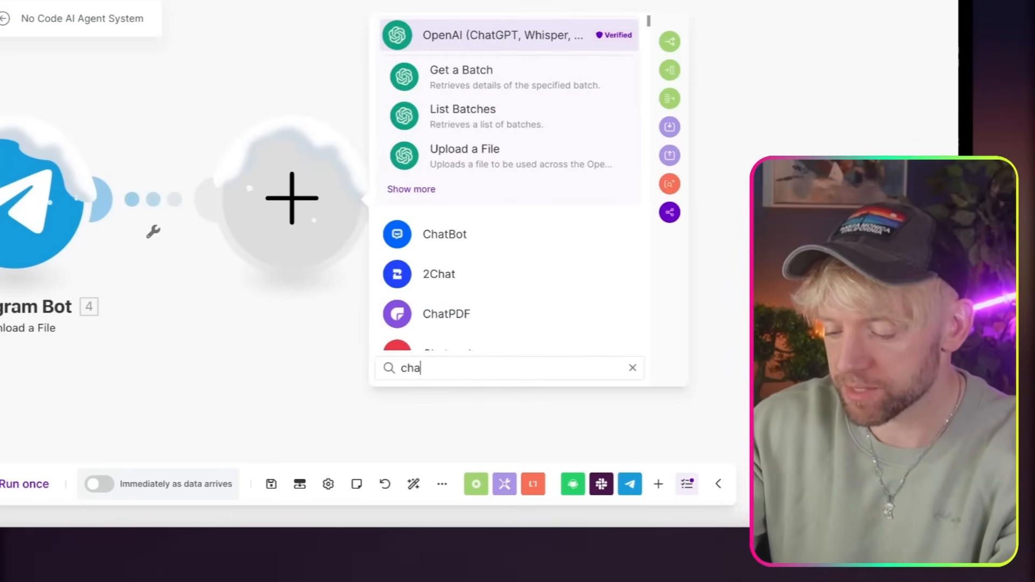
key("BackSpace")
key("BackSpace")
key("BackSpace")
type("whisper")
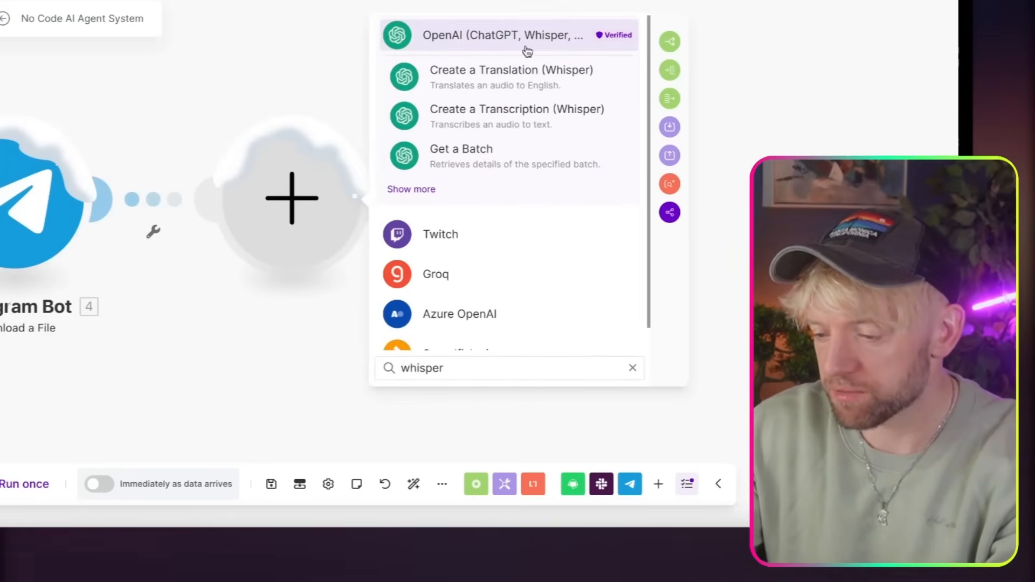
left_click(540, 80)
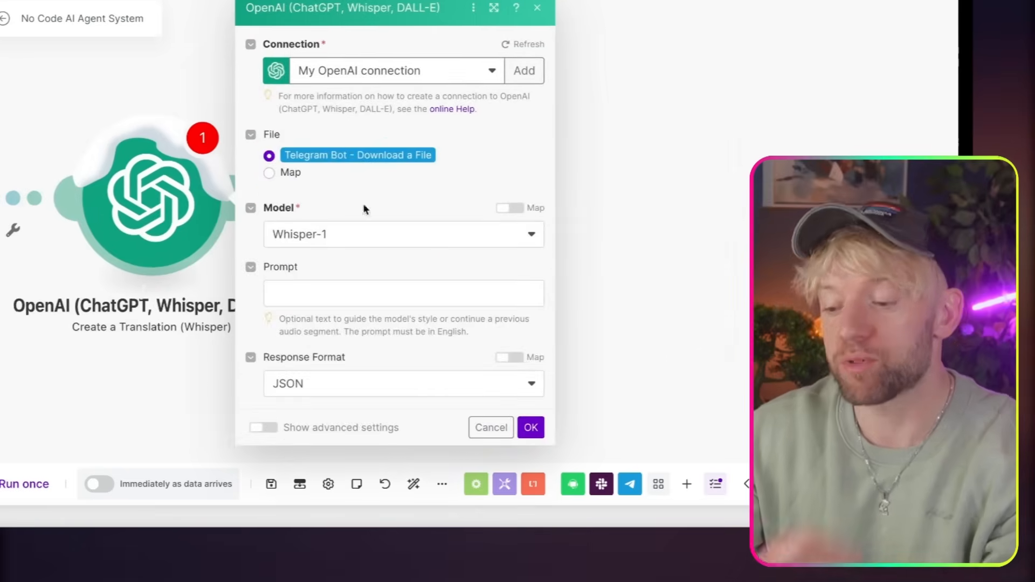
Step: Set the Whisper module's prompt to "Heyyy, transcribe this." and its response format to Text, and save the settings
left_click(328, 296)
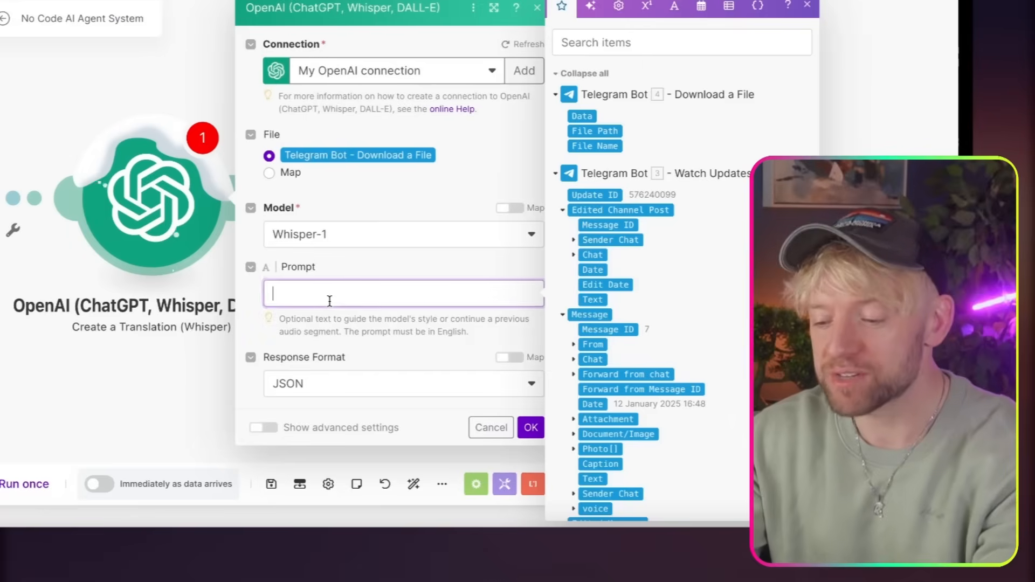
type("Heyyym")
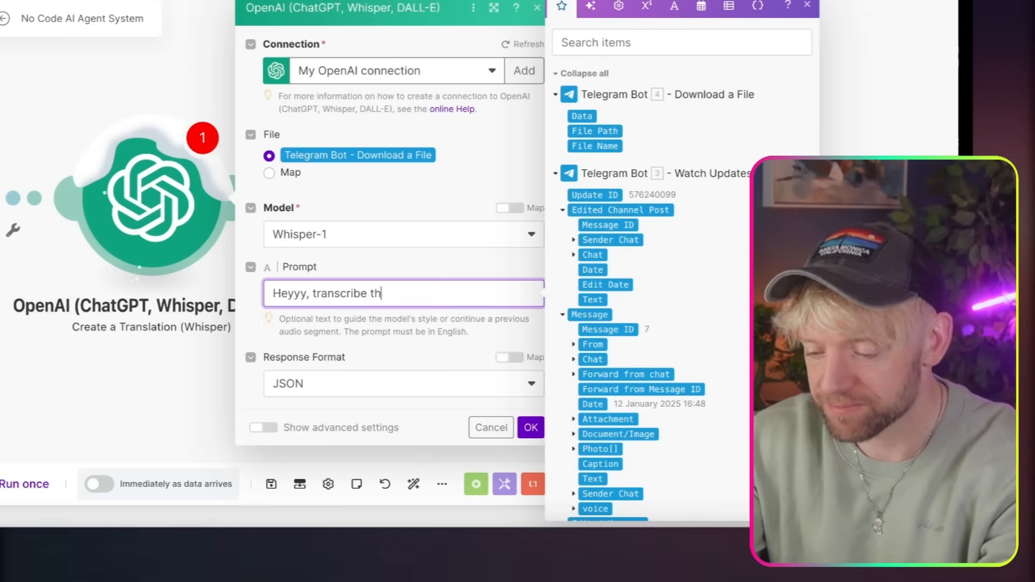
left_click(326, 385)
left_click(337, 290)
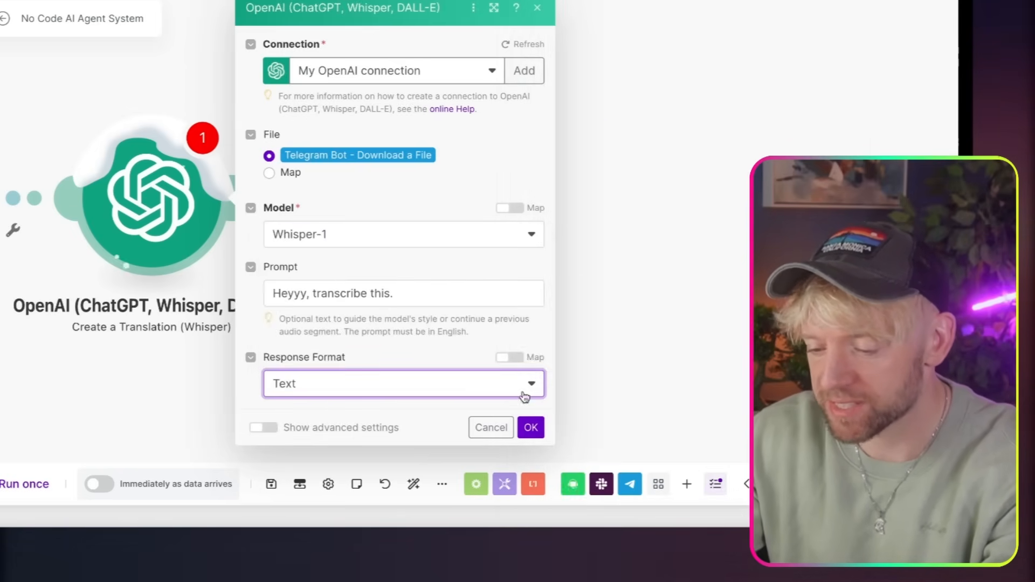
left_click(531, 429)
right_click(364, 224)
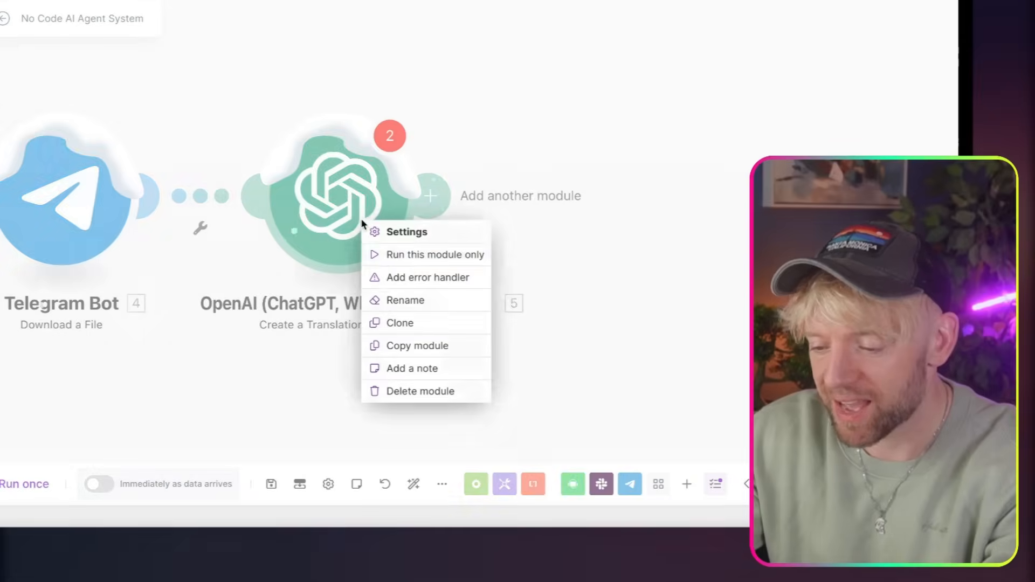
left_click(408, 300)
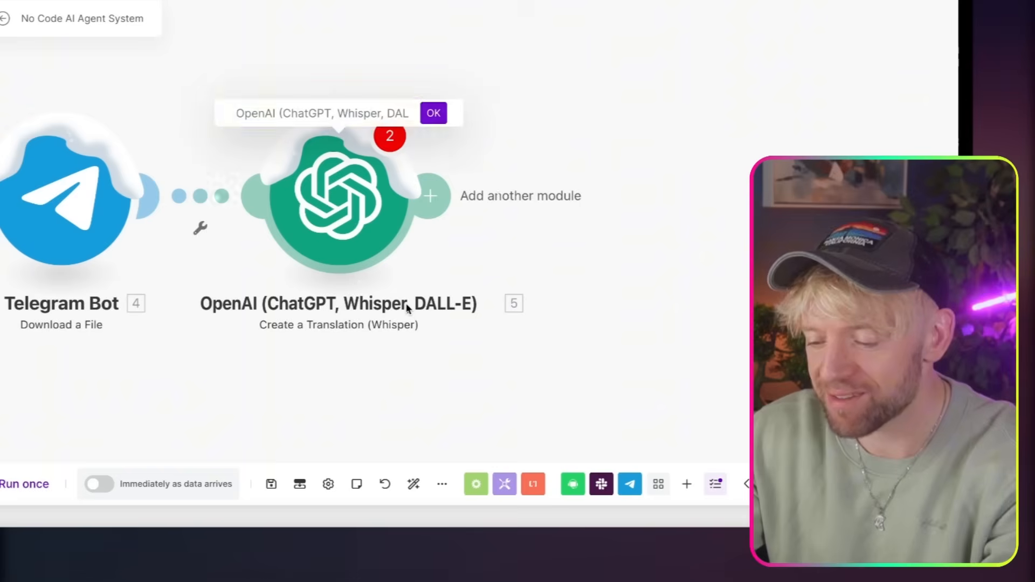
type("Transcribe")
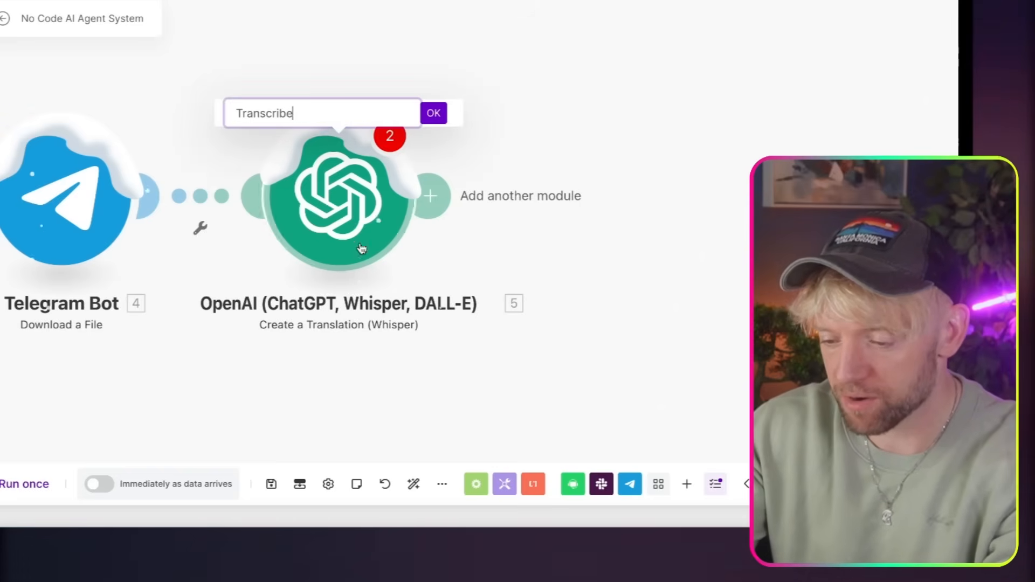
left_click(212, 111)
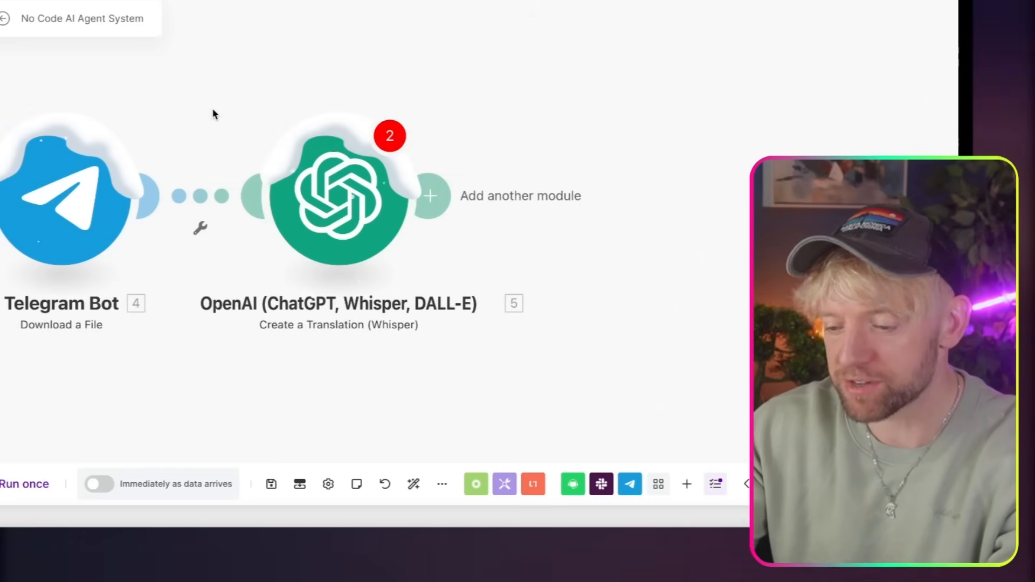
Step: Rename the OpenAI Whisper module as "✏️ Transcribe", with a pencil emoji in front
right_click(313, 177)
left_click(359, 257)
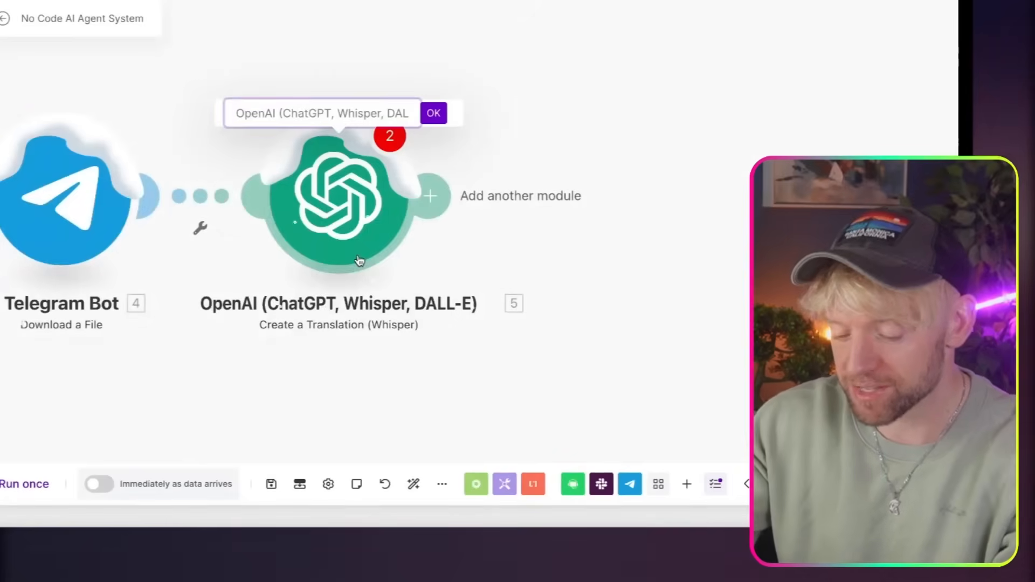
key("ctrl+super+space")
type("writ")
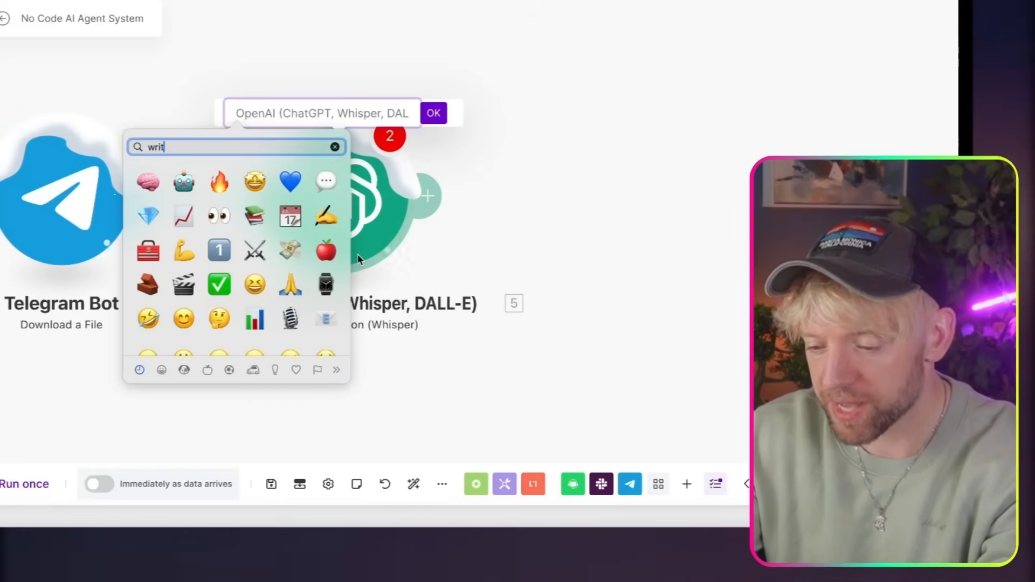
left_click(147, 176)
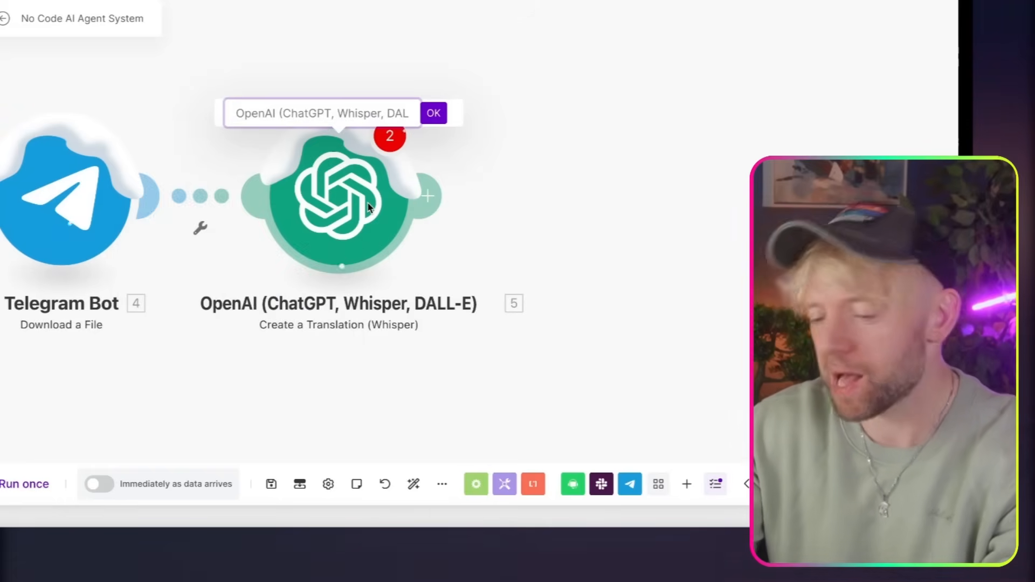
type("Transcribe")
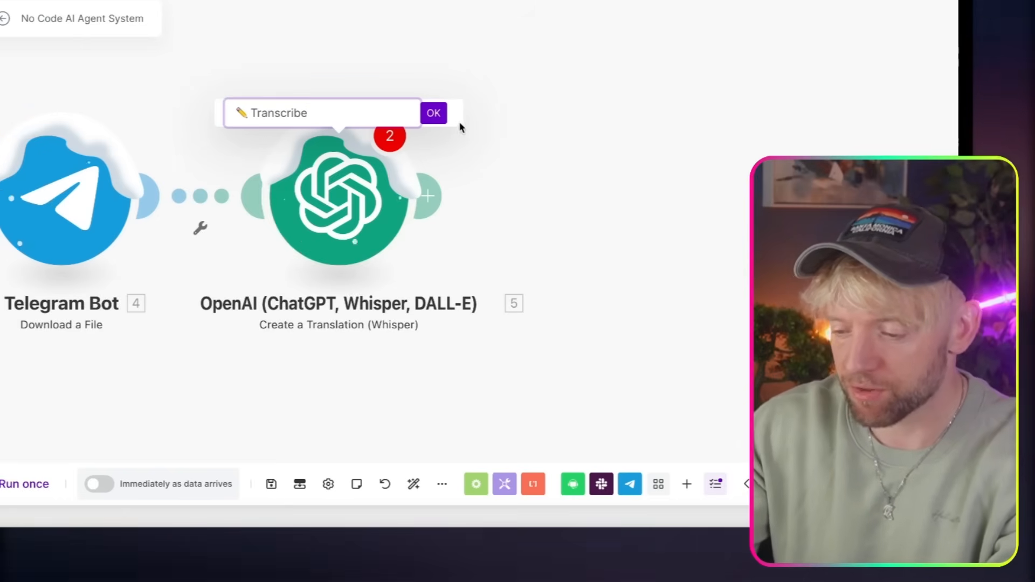
key("Return")
Step: Try to run the scenario once, dismiss the messages, and reopen and close the Transcribe module's settings
scroll(561, 112, "down", 3)
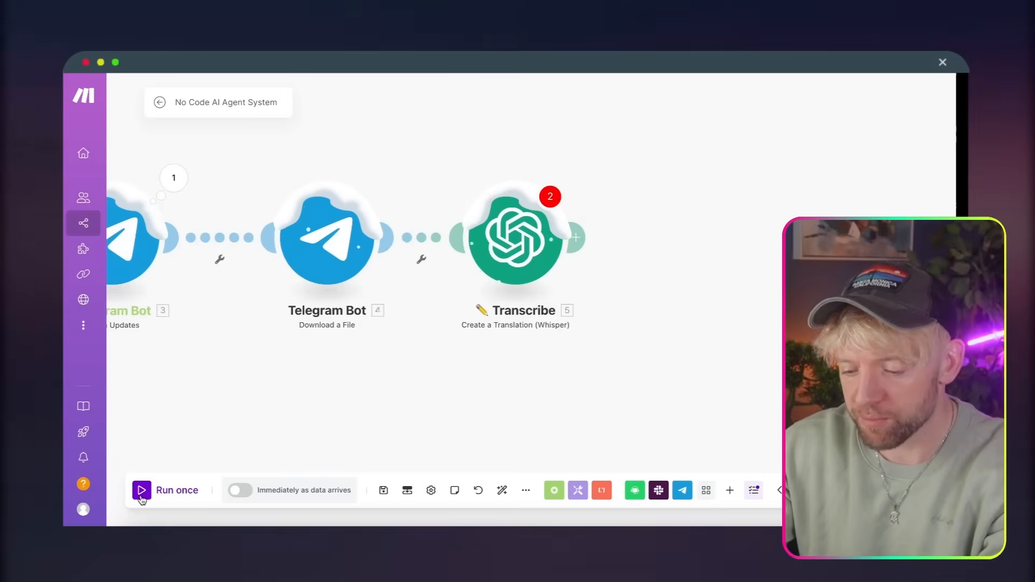
left_click(142, 498)
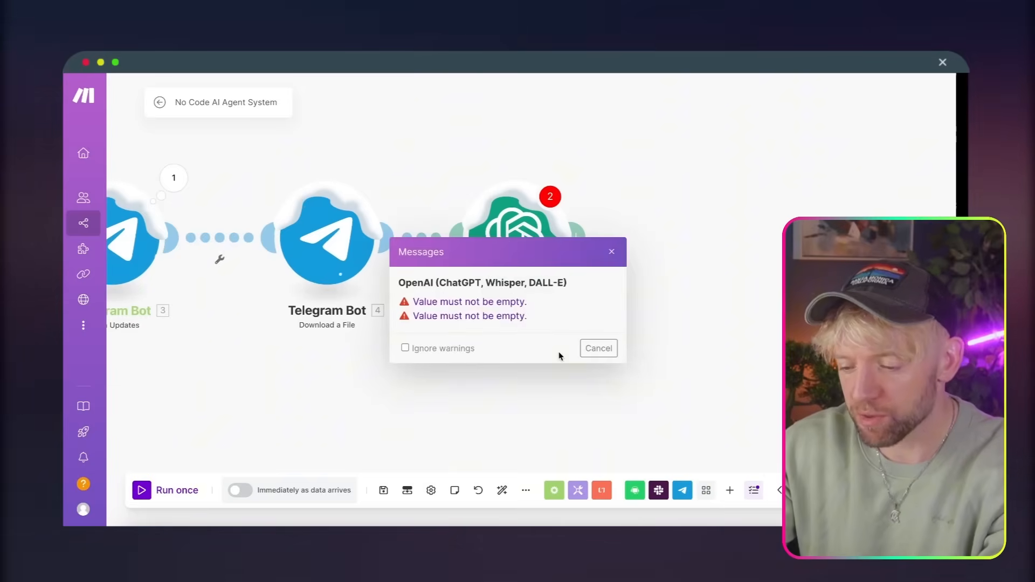
left_click(591, 350)
left_click(531, 249)
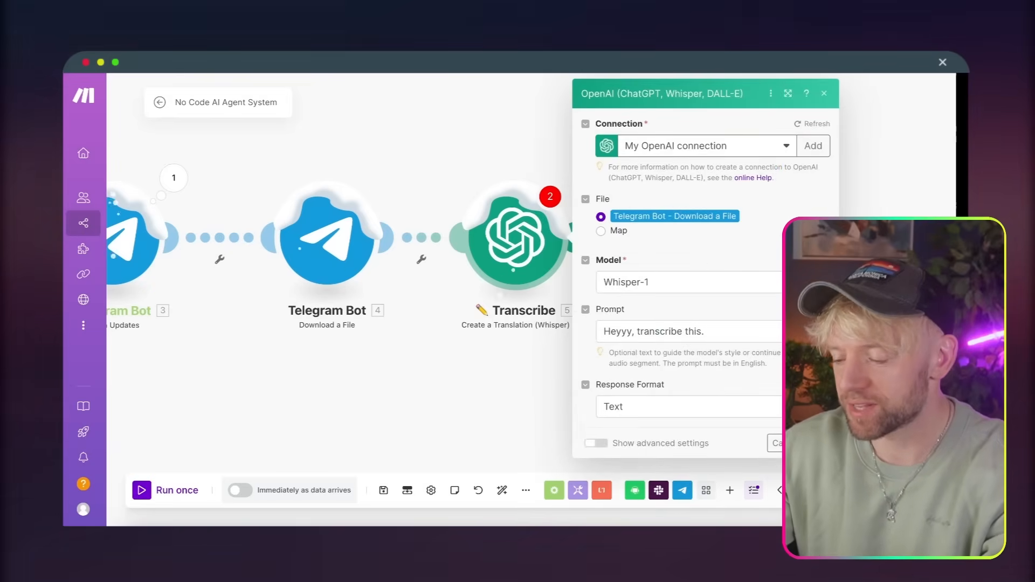
left_click(421, 464)
Step: Run the scenario once, switch to Telegram and send the bot a voice message asking it to transcribe the message
left_click(142, 491)
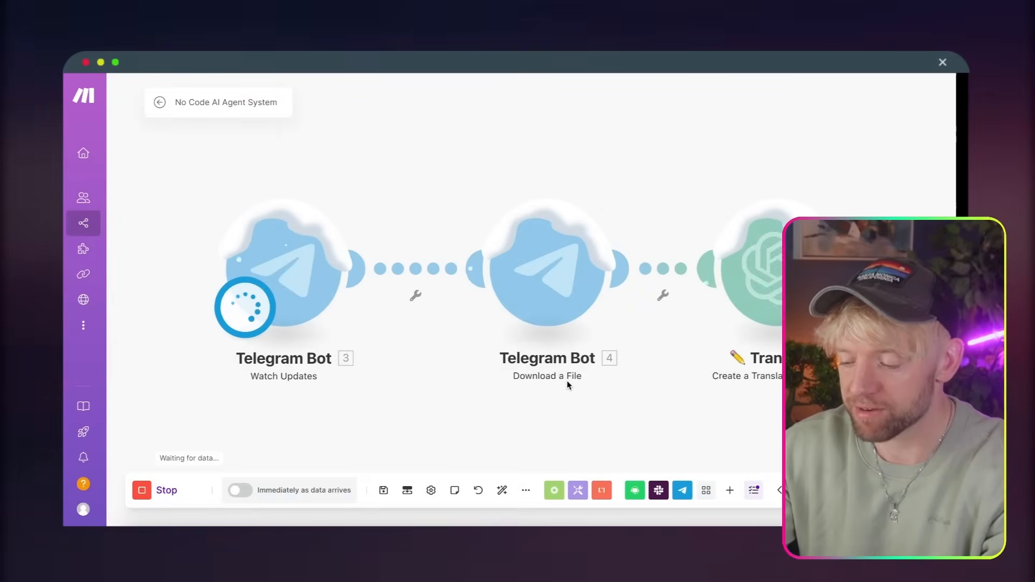
key("super+Tab")
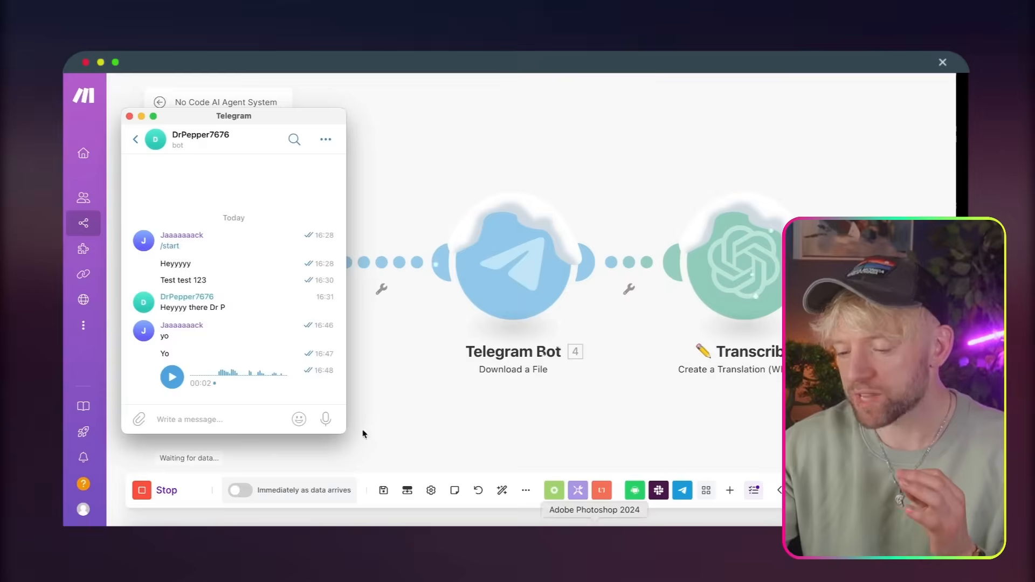
left_click_drag(327, 419, 324, 418)
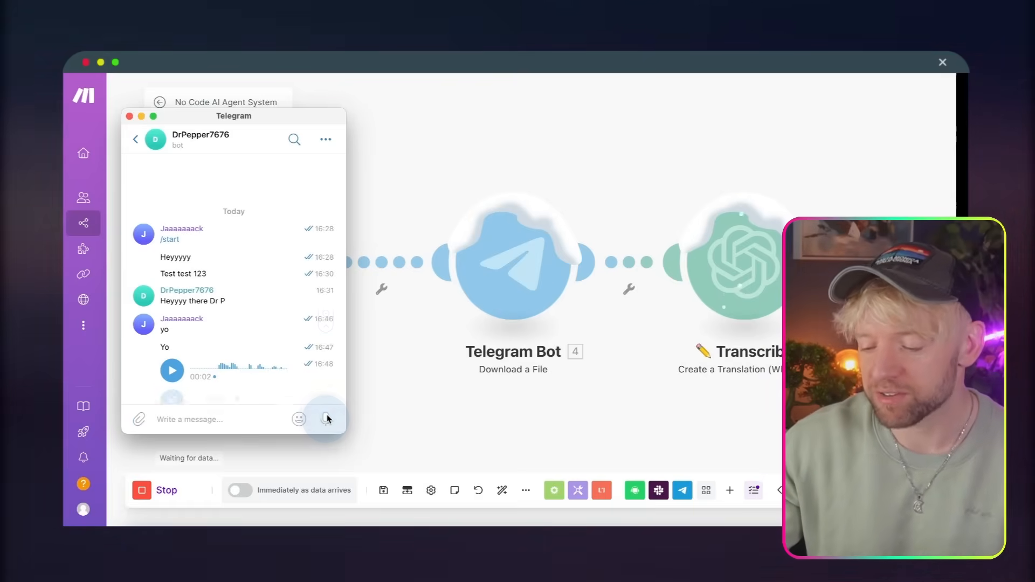
left_click(404, 406)
Step: Back in Make, examine the text output of the Transcribe module's run
left_click_drag(404, 406, 132, 408)
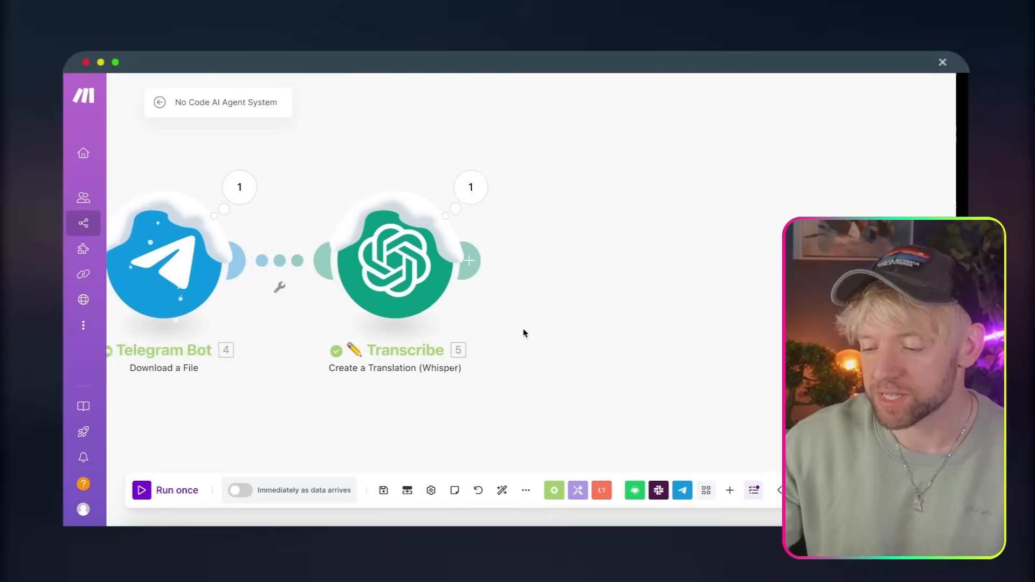
left_click_drag(523, 333, 330, 333)
left_click(277, 189)
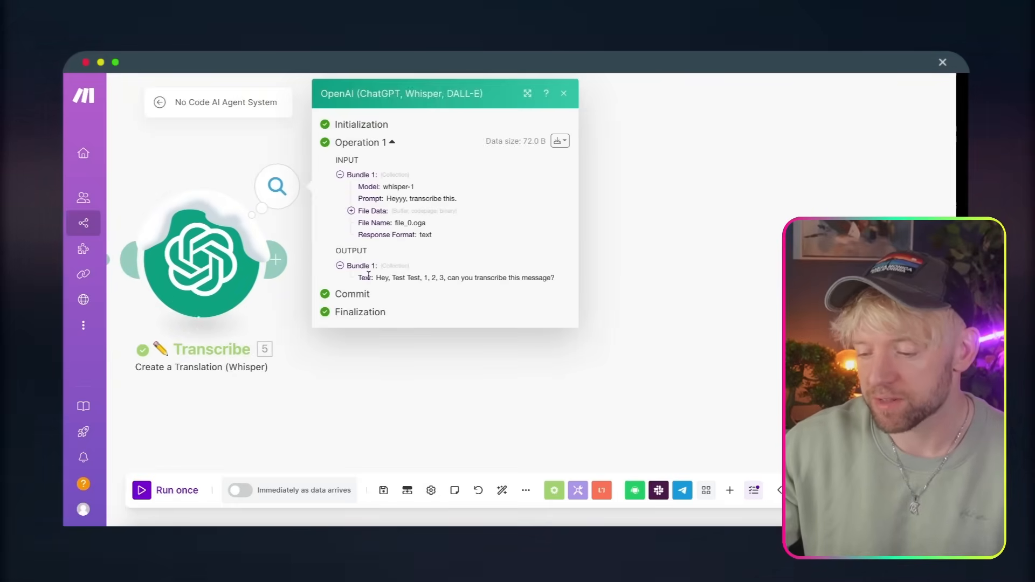
left_click_drag(377, 277, 426, 276)
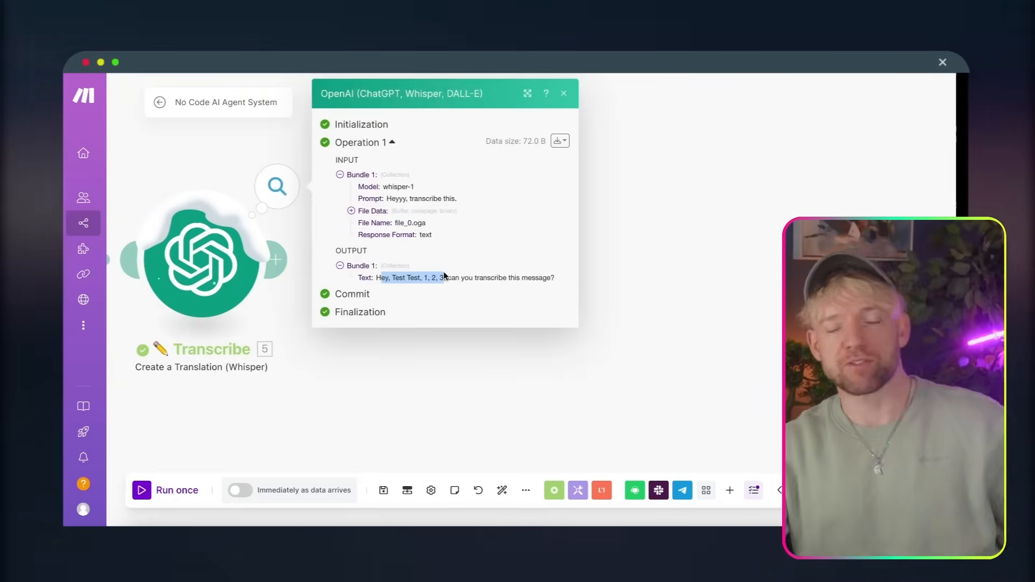
left_click(410, 393)
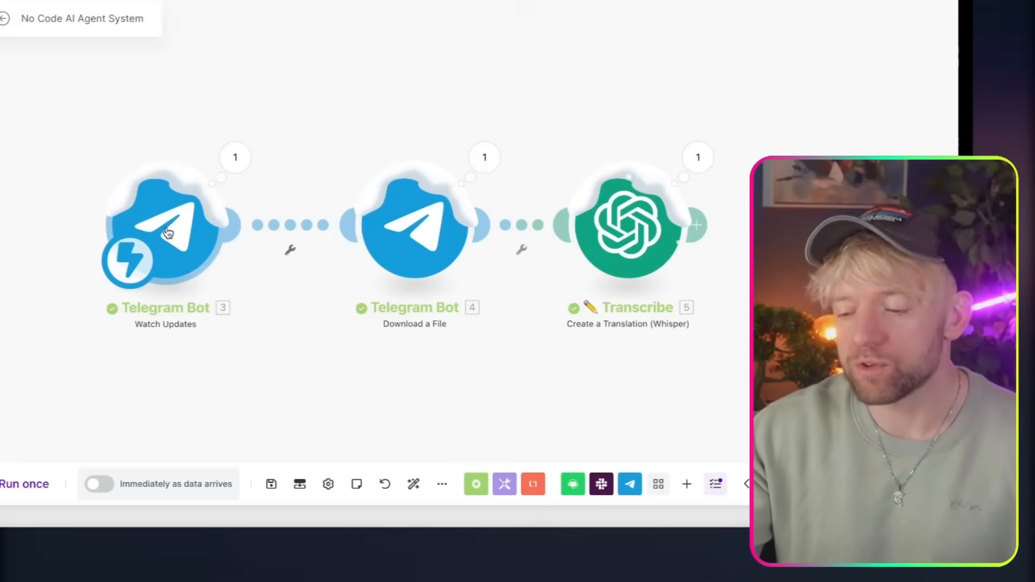
Step: Rearrange the Watch Updates, Download a File and Transcribe modules in a row, closer together on the canvas
left_click_drag(232, 281, 176, 281)
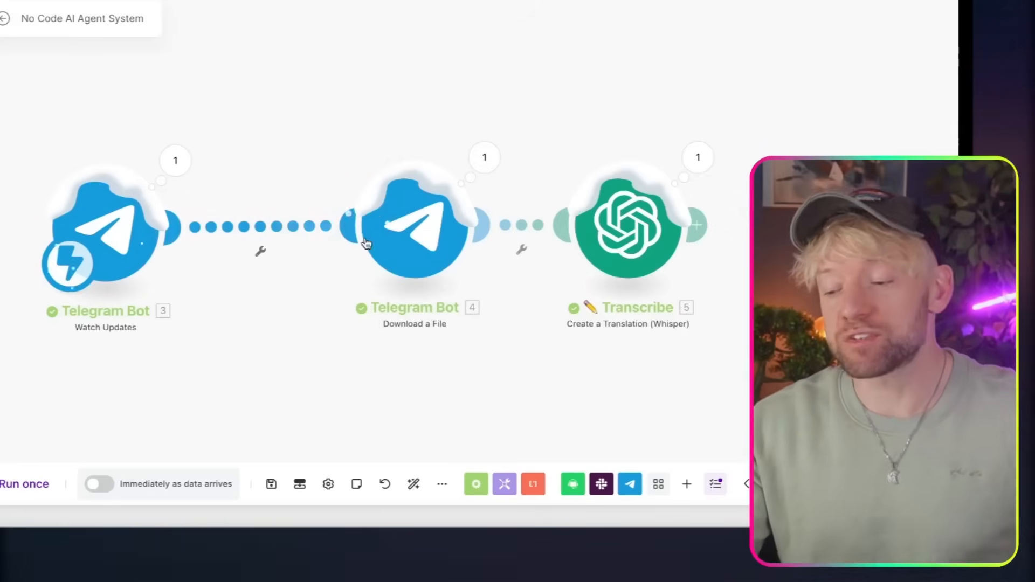
left_click_drag(365, 238, 365, 133)
left_click_drag(618, 204, 593, 106)
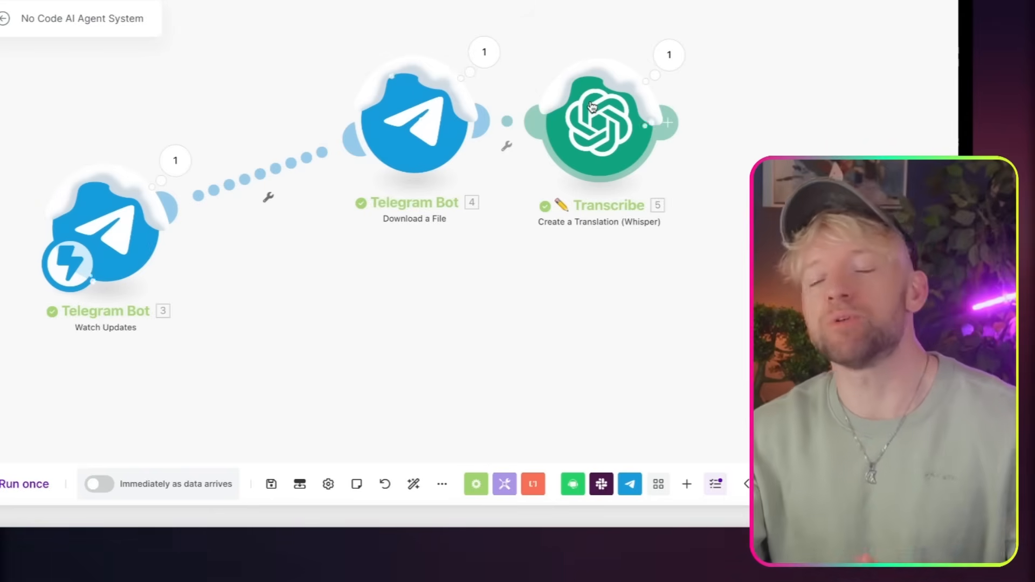
left_click_drag(425, 121, 344, 218)
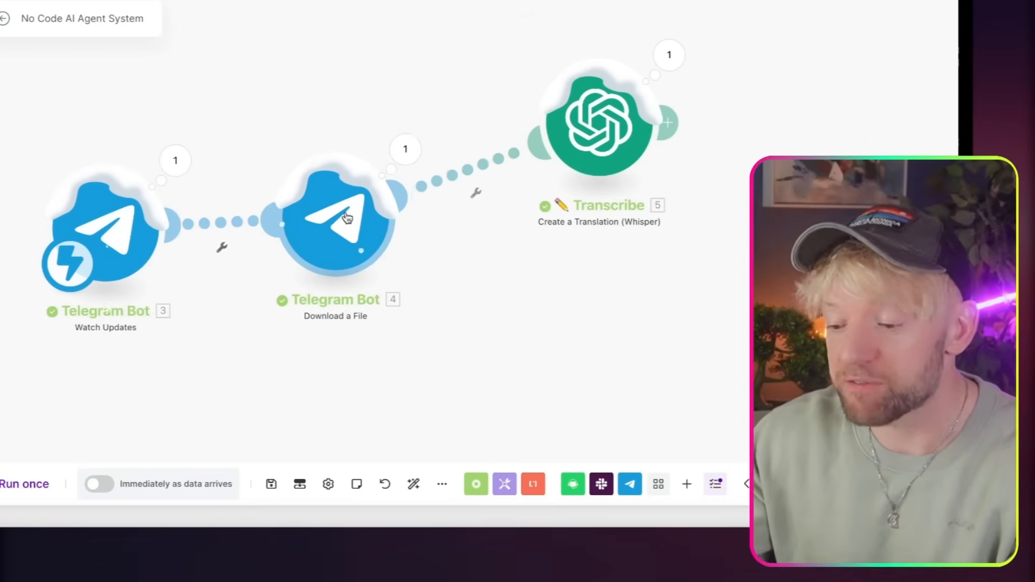
left_click_drag(591, 140, 524, 226)
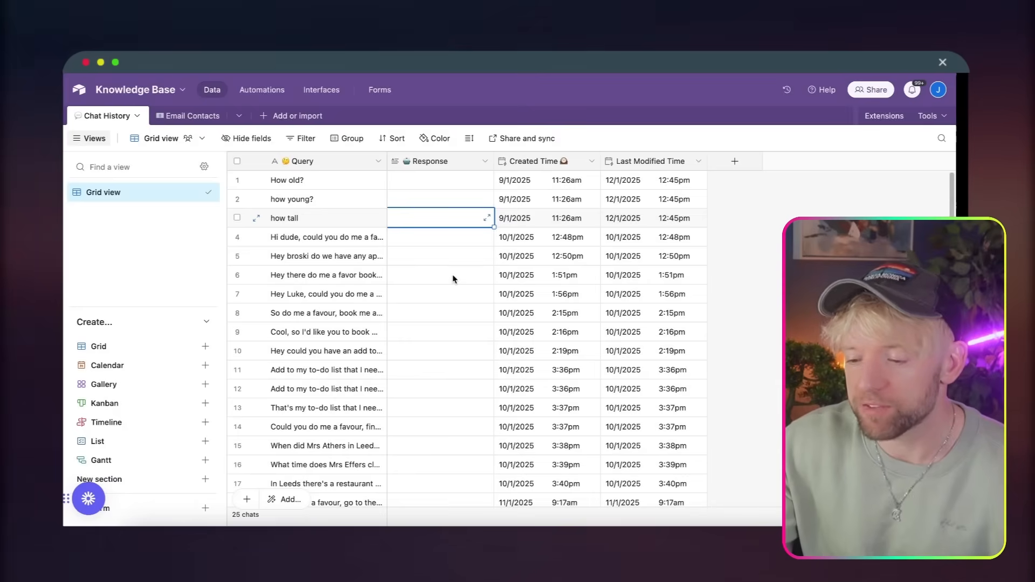
Step: In Airtable, select the "how tall" query in the Knowledge Base's Chat History table
left_click(346, 214)
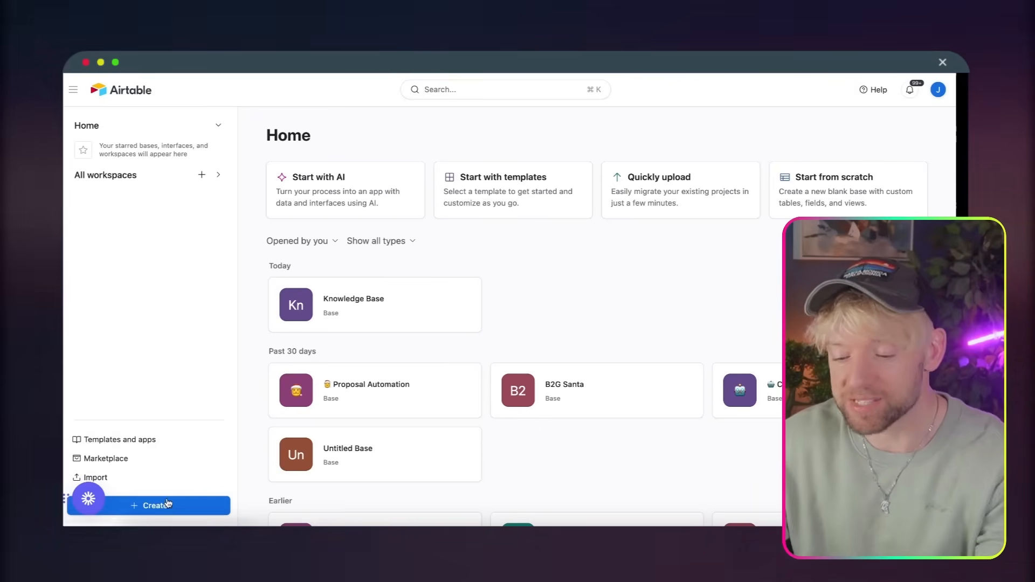
Step: Create a new blank base and name it "Nightrider Knowledge"
left_click(166, 503)
left_click(632, 300)
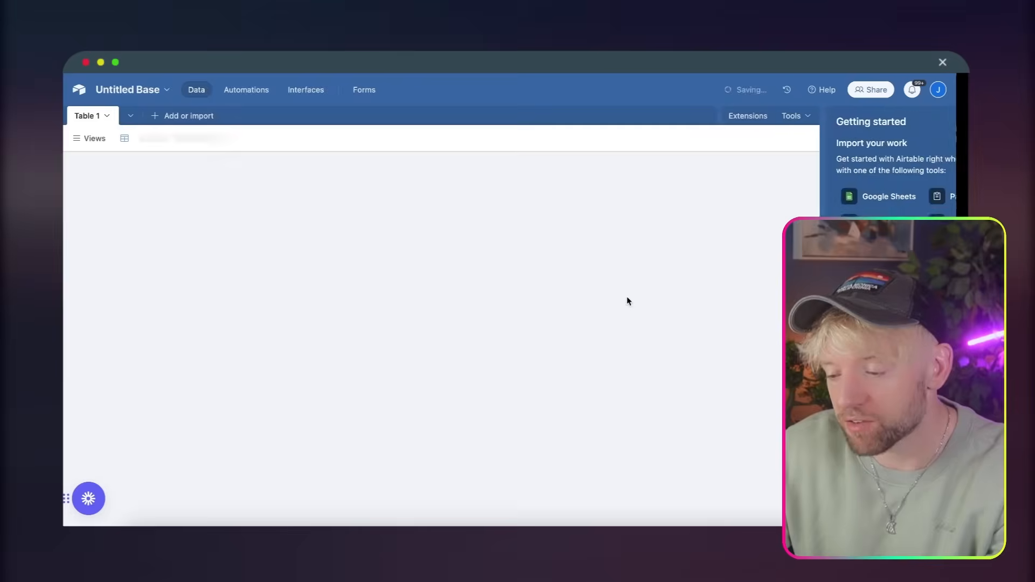
left_click(129, 98)
type("Kno")
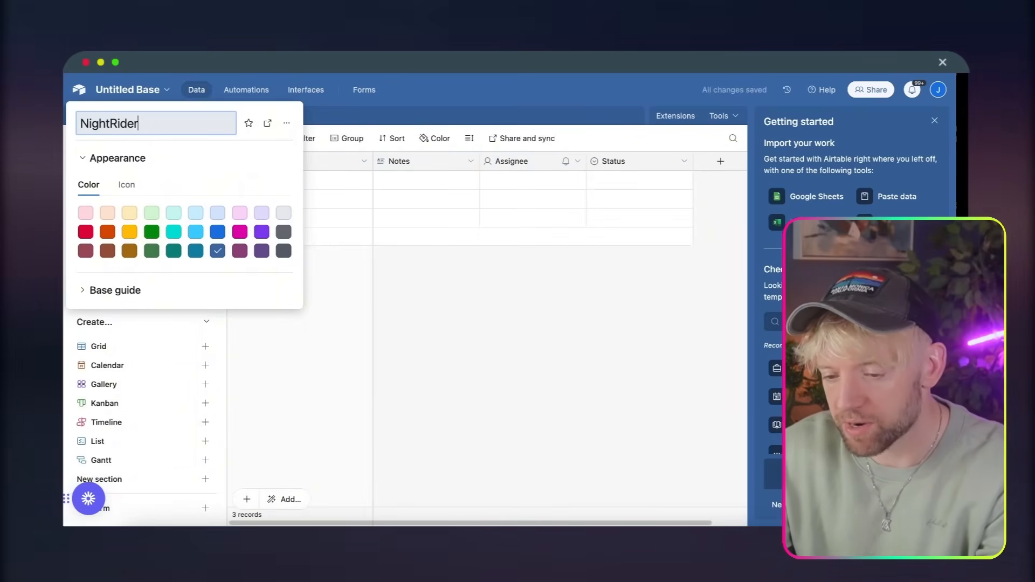
type("owl")
key("Left")
key("Left")
key("Left")
key("Left")
key("Left")
key("Left")
key("Left")
key("Left")
key("Left")
key("Left")
key("Left")
key("Left")
key("Left")
key("Left")
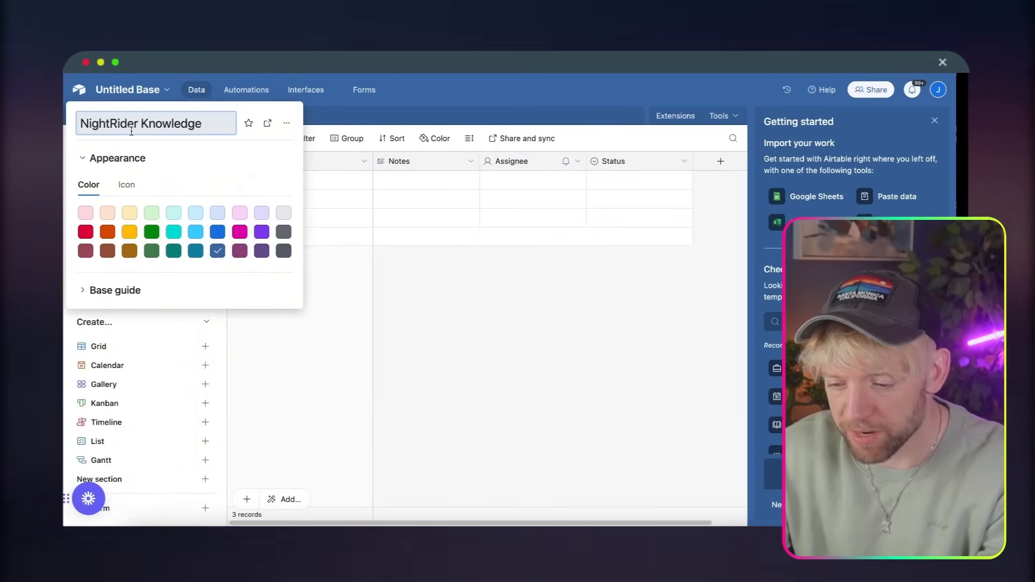
key("BackSpace")
type("r")
key("Left")
key("shift+End")
key("Home")
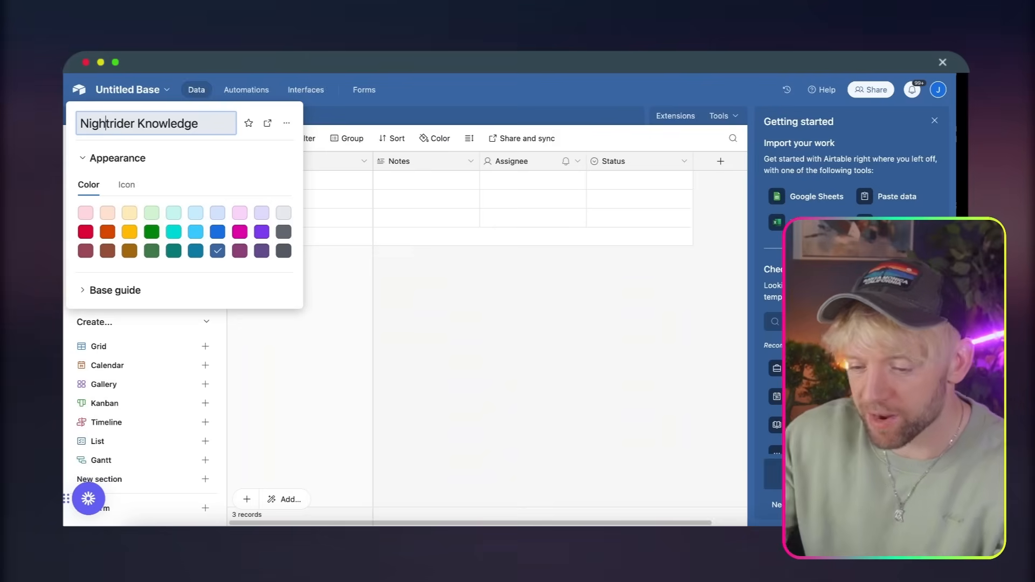
Step: Put a racing car emoji in front of the Nightrider Knowledge base name and set the base color to dark gray
key("ctrl+super+space")
type("car")
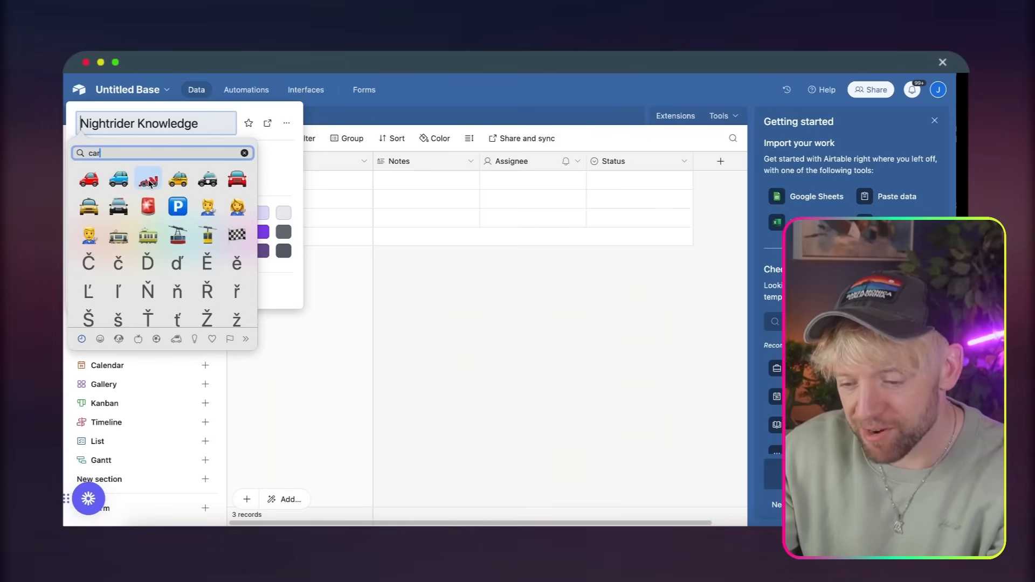
left_click(148, 180)
left_click(284, 251)
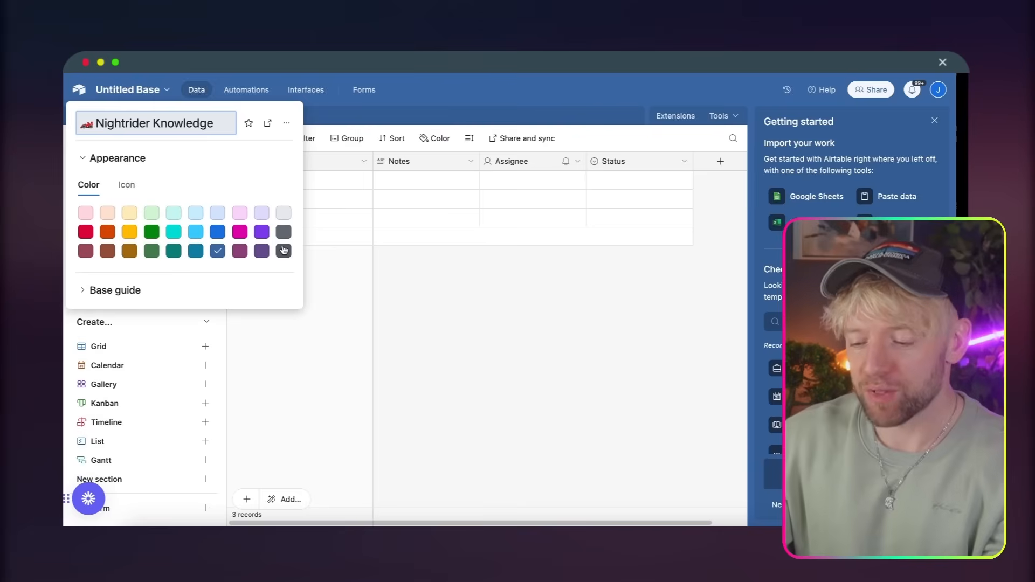
left_click(321, 201)
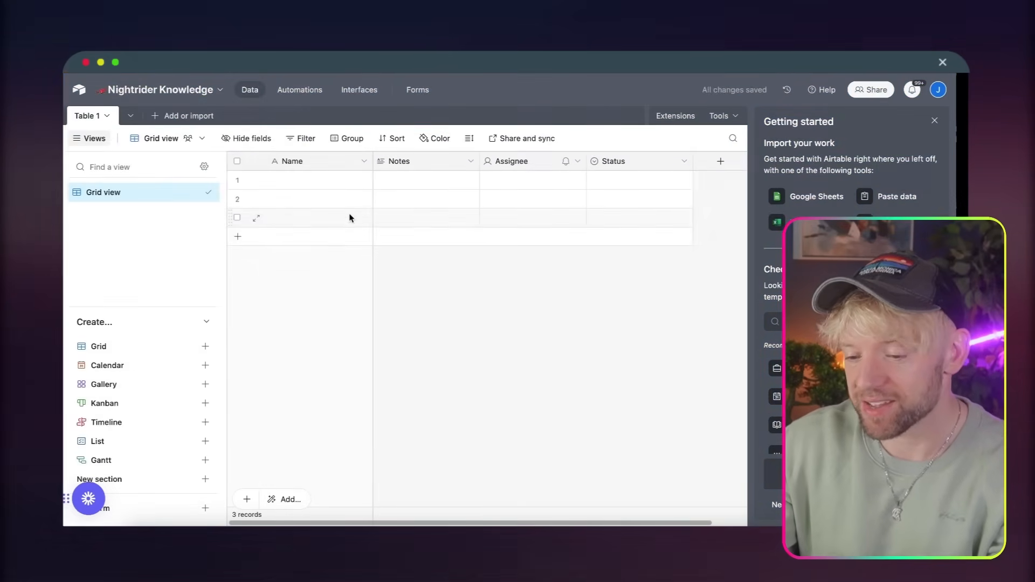
Step: Rename the table's primary Name field to "Message" with a speech bubble emoji in front, and save it
double_click(291, 161)
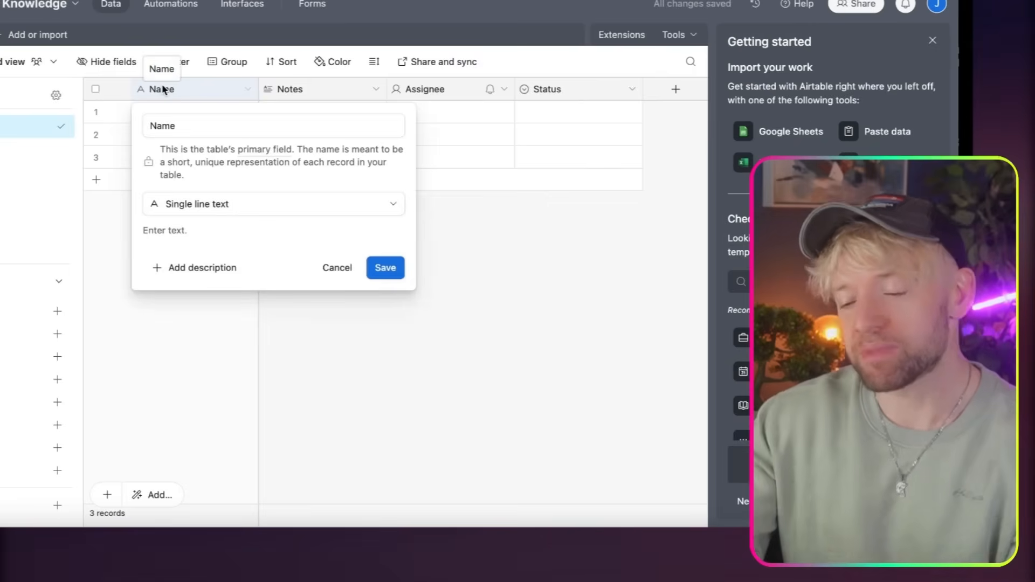
double_click(157, 125)
type("Message")
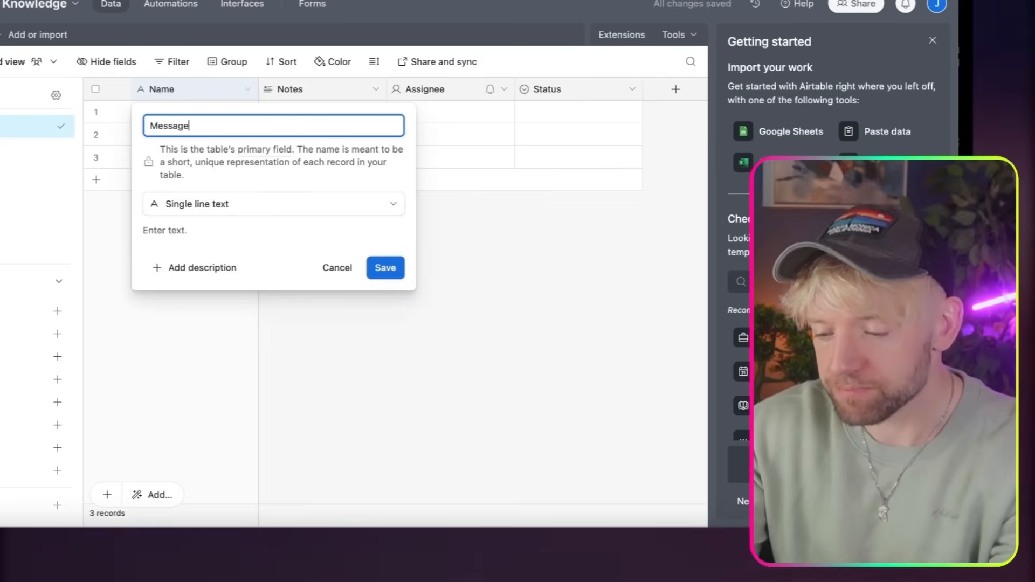
key("ctrl+super+space")
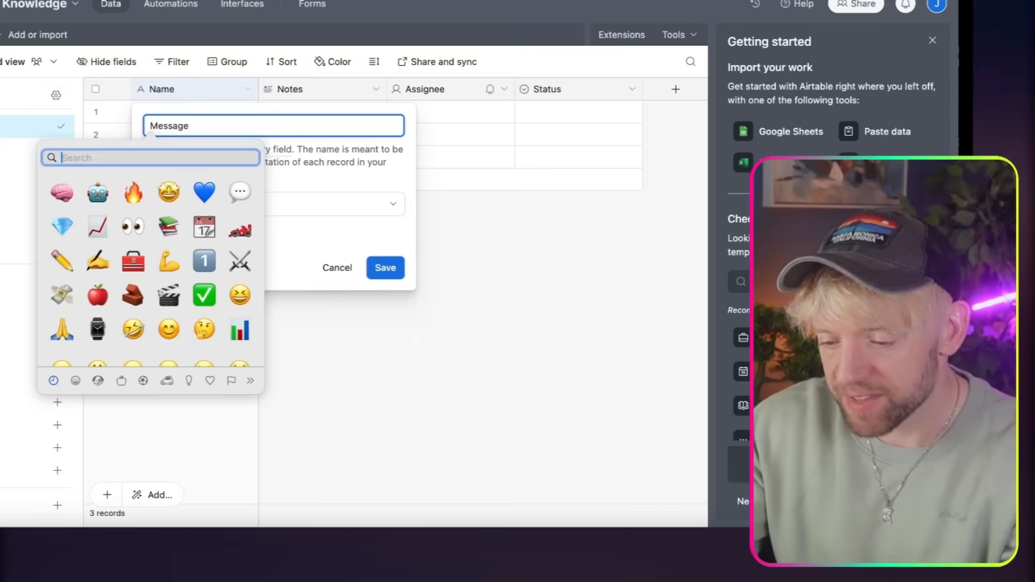
left_click(301, 190)
type("💬")
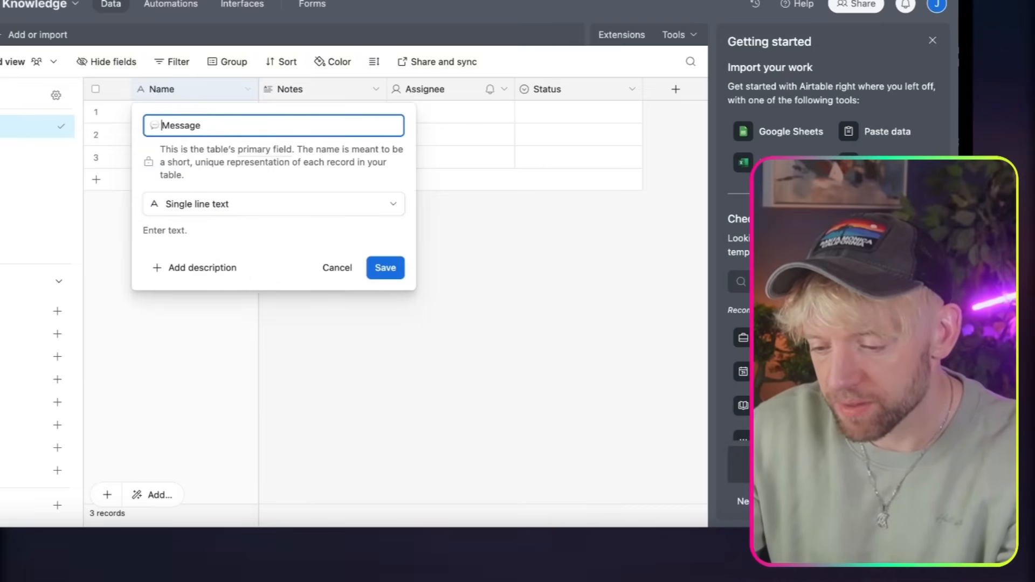
left_click(380, 269)
Step: Rename the Notes field to "Reply" with a robot emoji in front, keeping it as long text, and save it
double_click(286, 80)
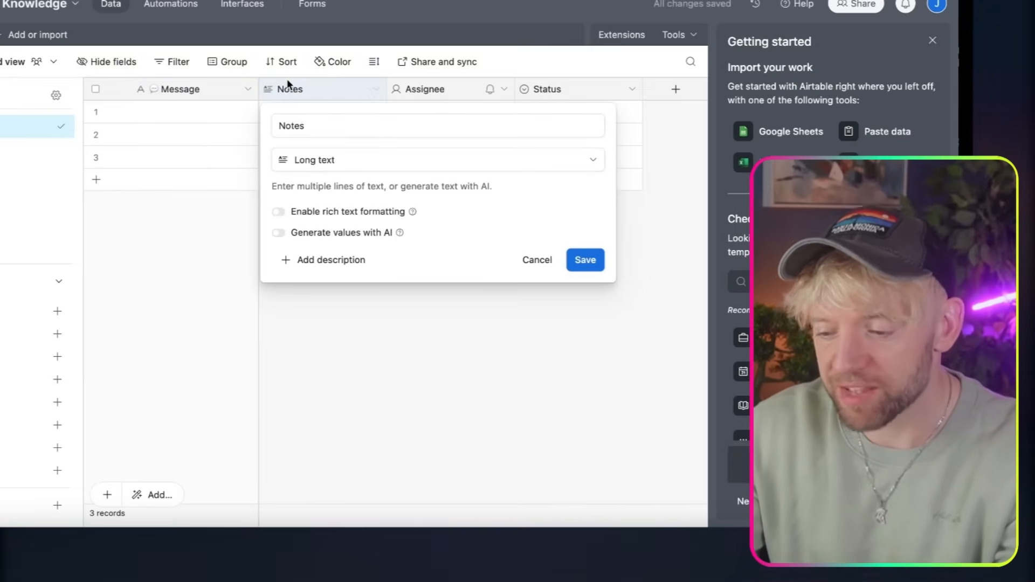
key("super+a")
key("ctrl+super+space")
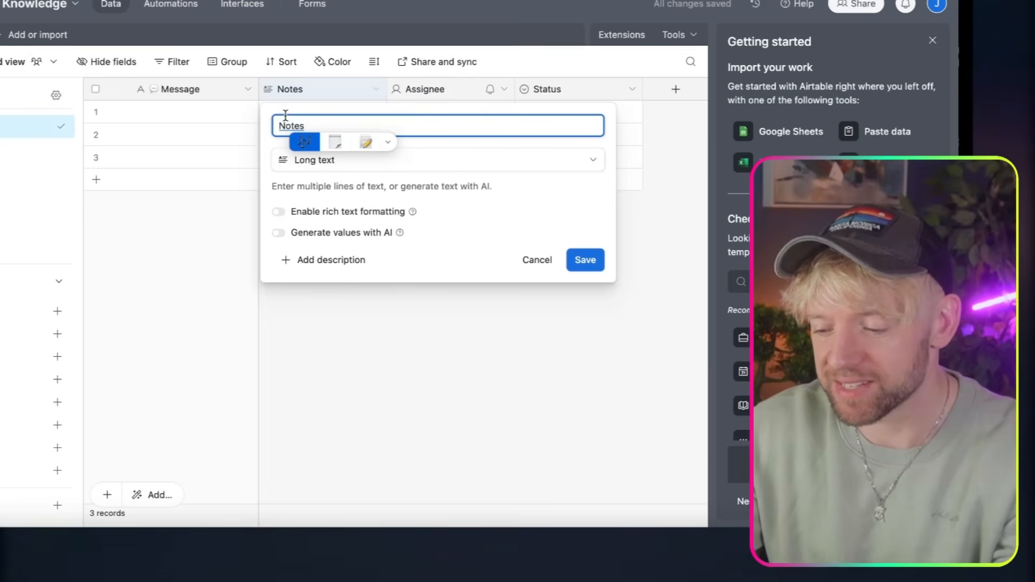
key("Return")
type("R")
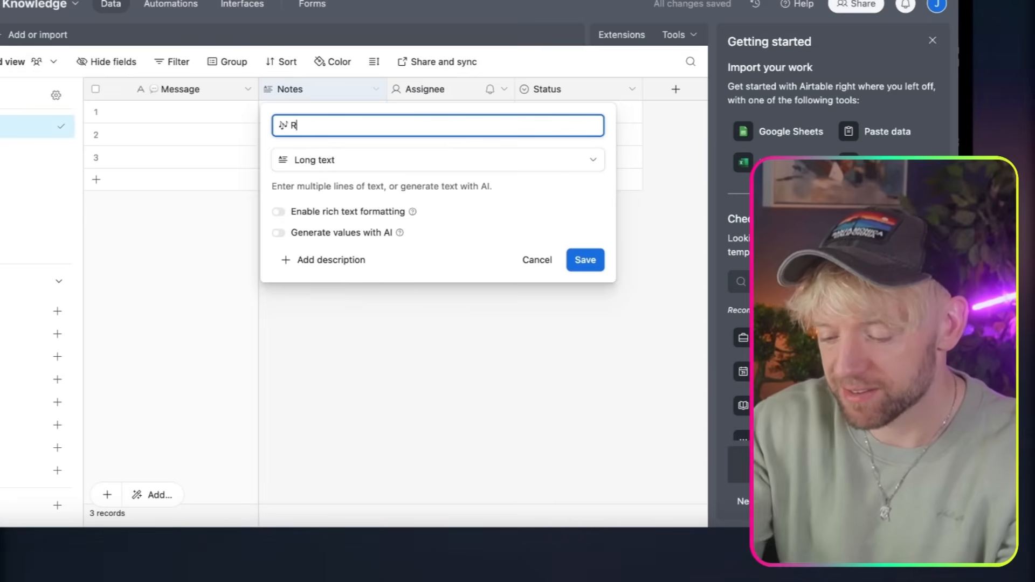
type("eply")
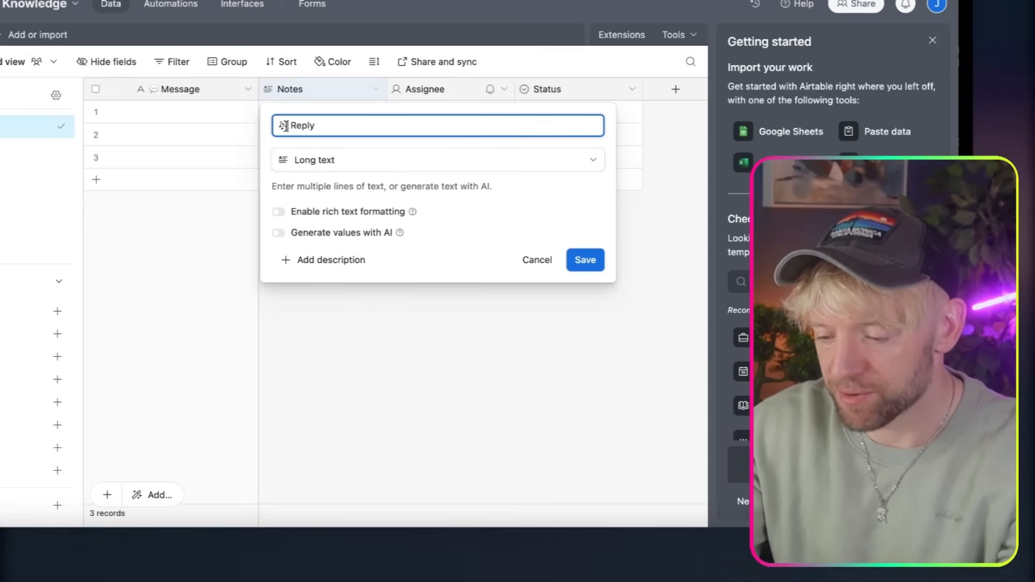
key("ctrl+super+space")
left_click(231, 203)
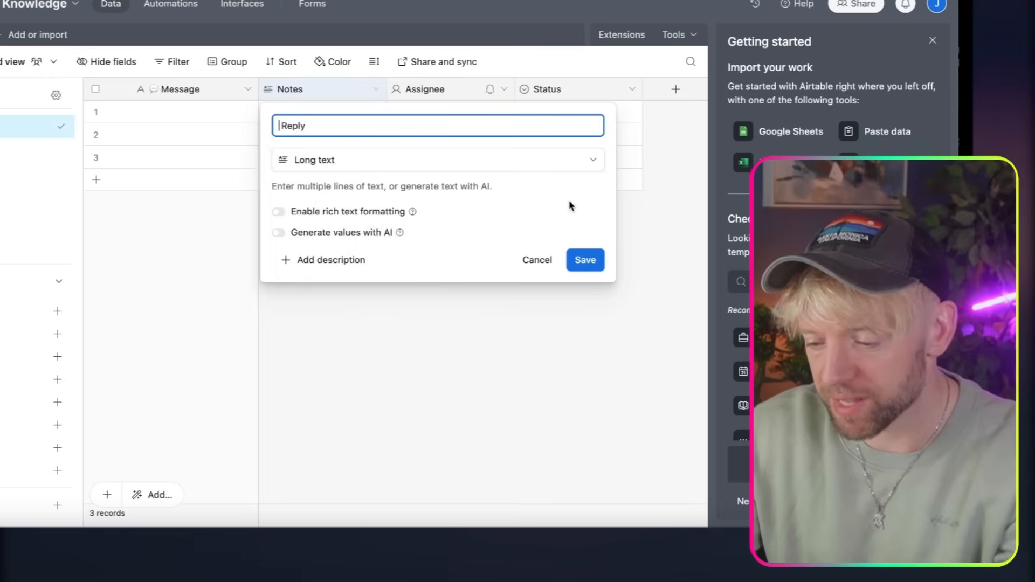
left_click(584, 262)
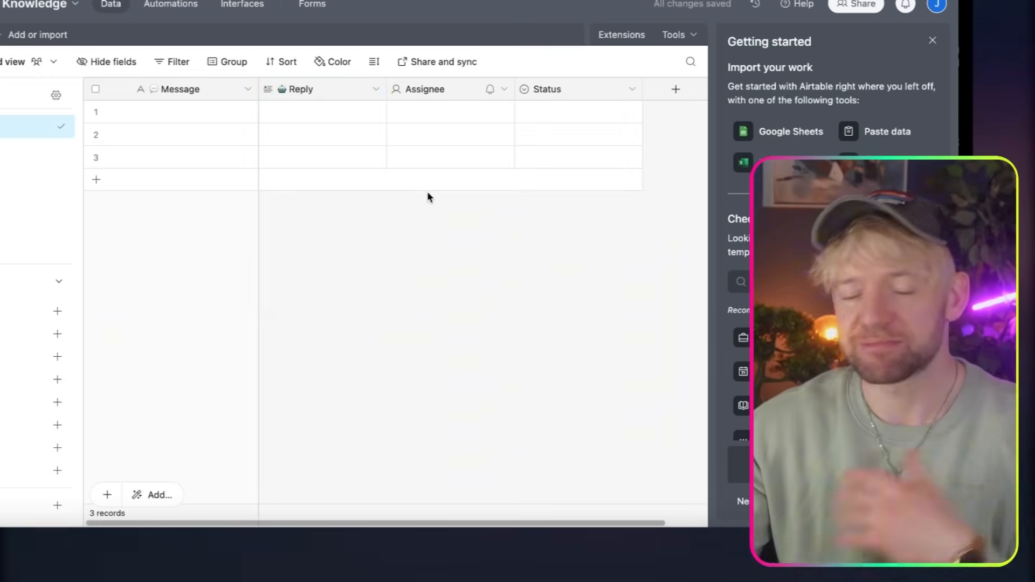
Step: Change the Assignee field to the Created time type, rename it "Created Time" with a clock emoji, and save it
double_click(434, 89)
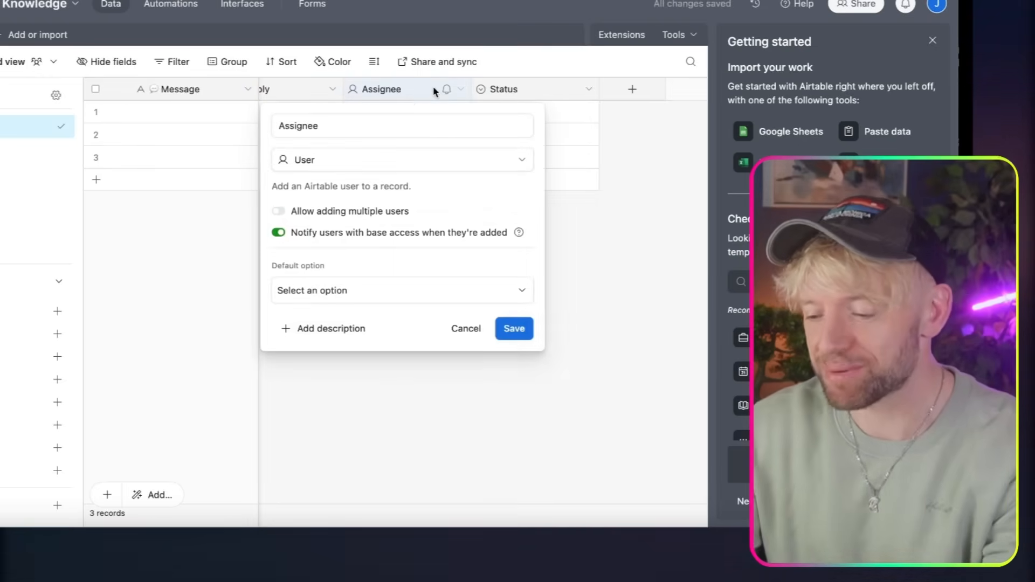
left_click(338, 160)
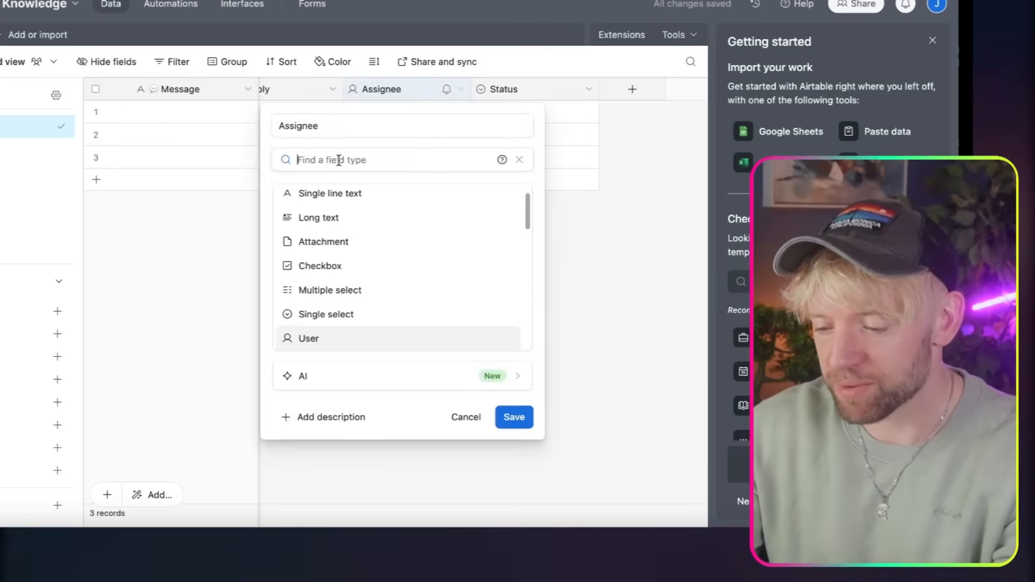
type("date")
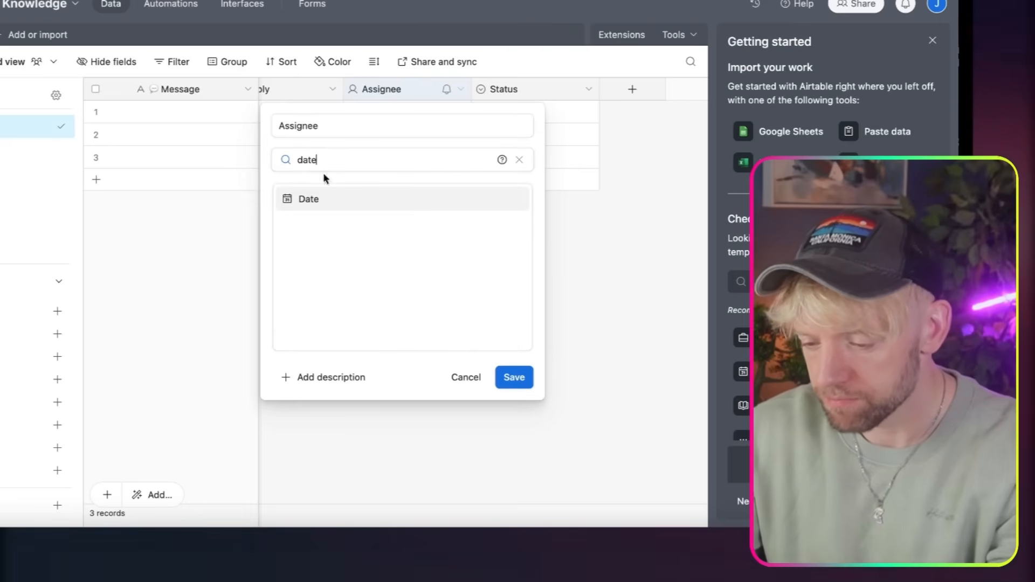
key("Escape")
left_click(335, 161)
type("create")
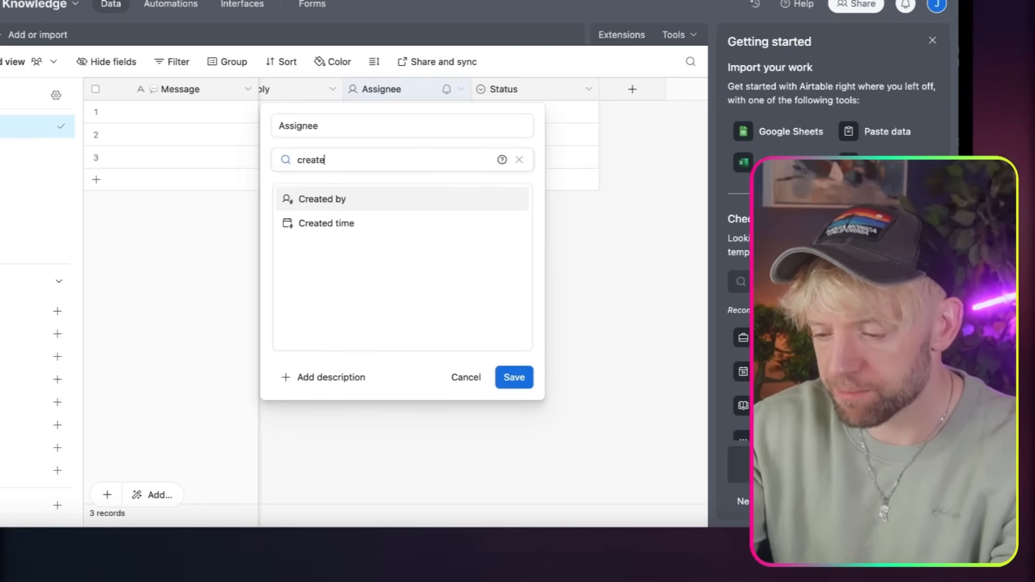
left_click(342, 223)
double_click(340, 132)
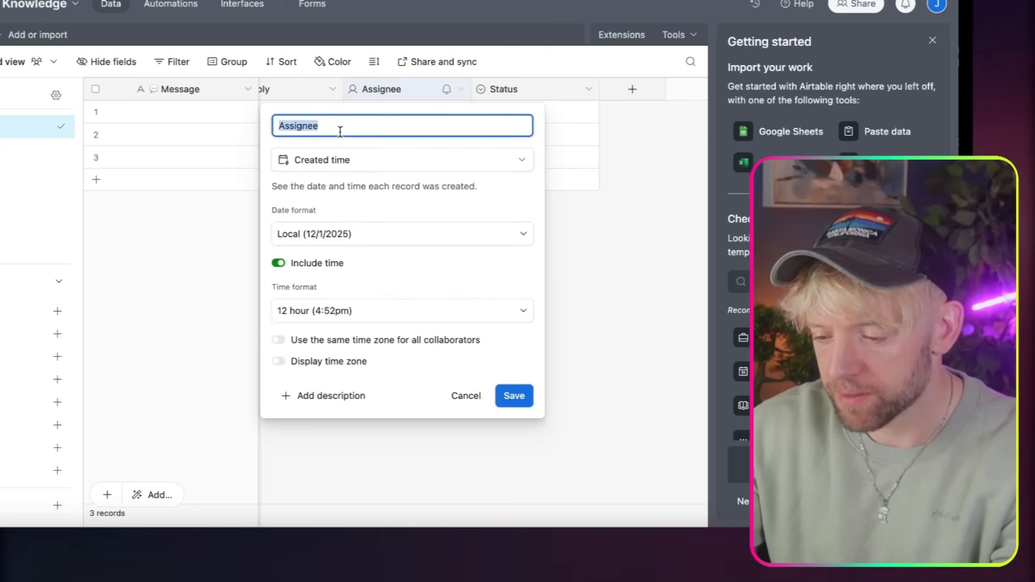
type("Created Time")
left_click(386, 164)
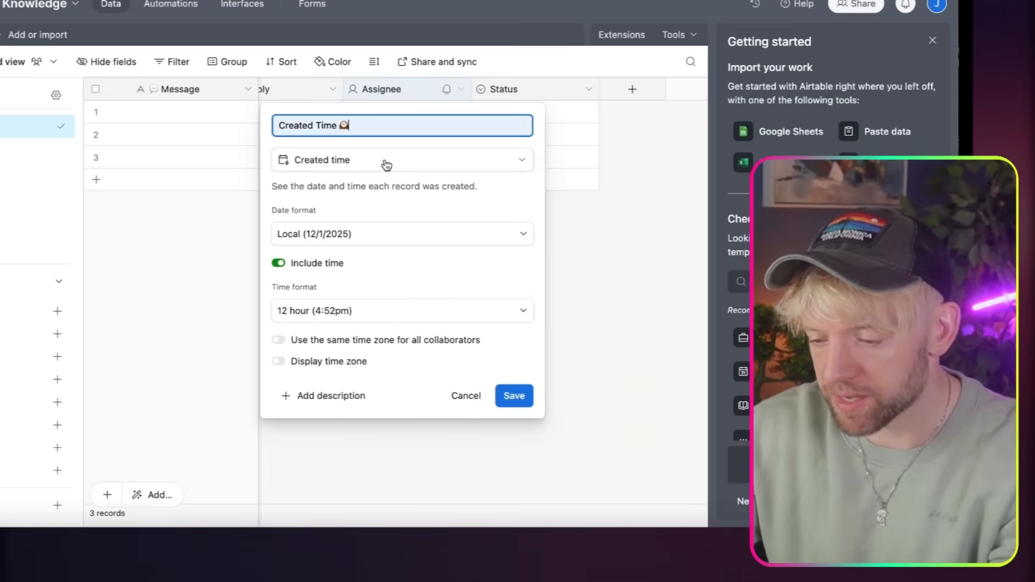
left_click(529, 402)
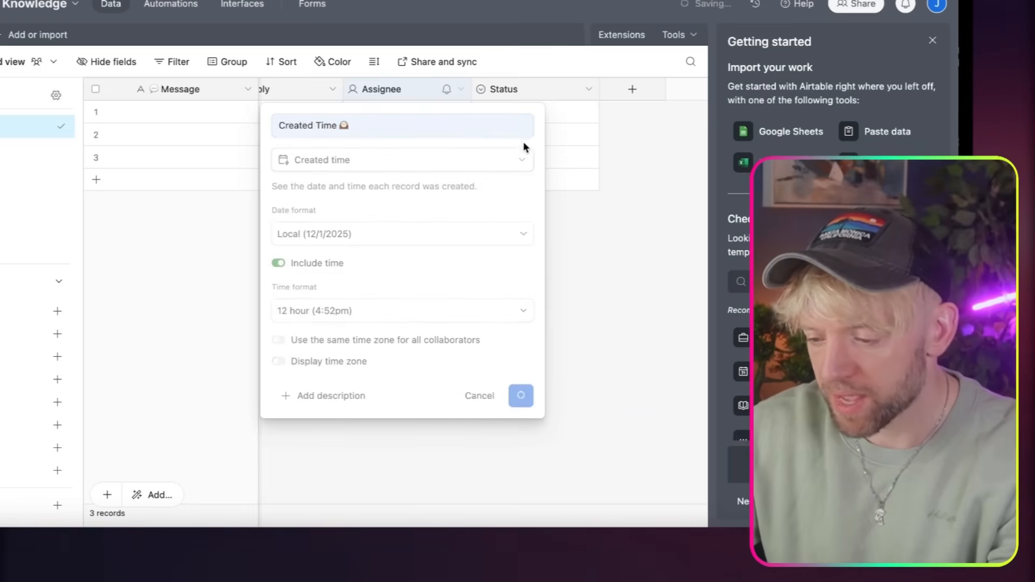
Step: Change the Status field to the Last modified time type, tracking all editable fields, and save it
double_click(536, 86)
left_click(453, 167)
type("las")
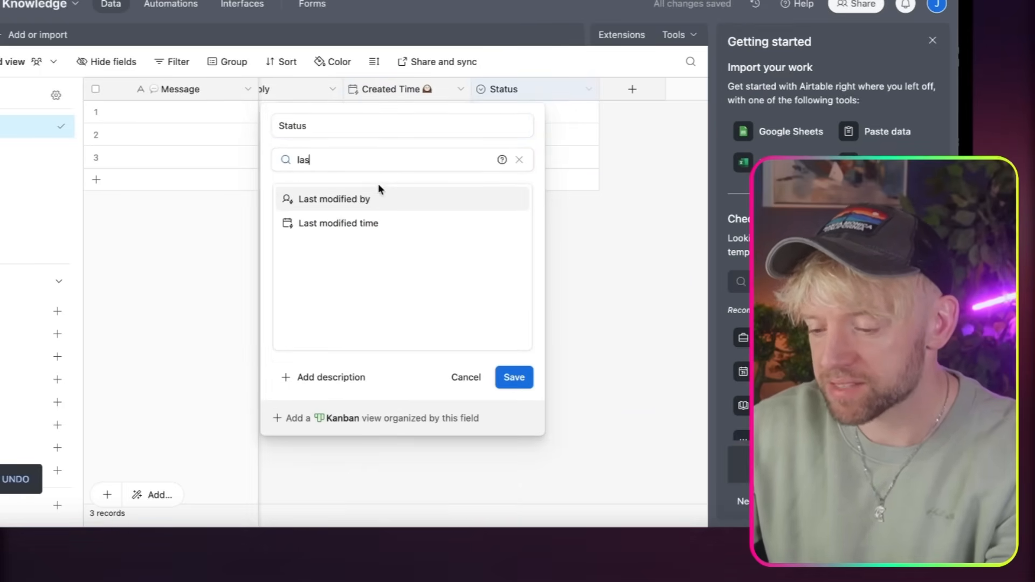
left_click(361, 220)
left_click(514, 318)
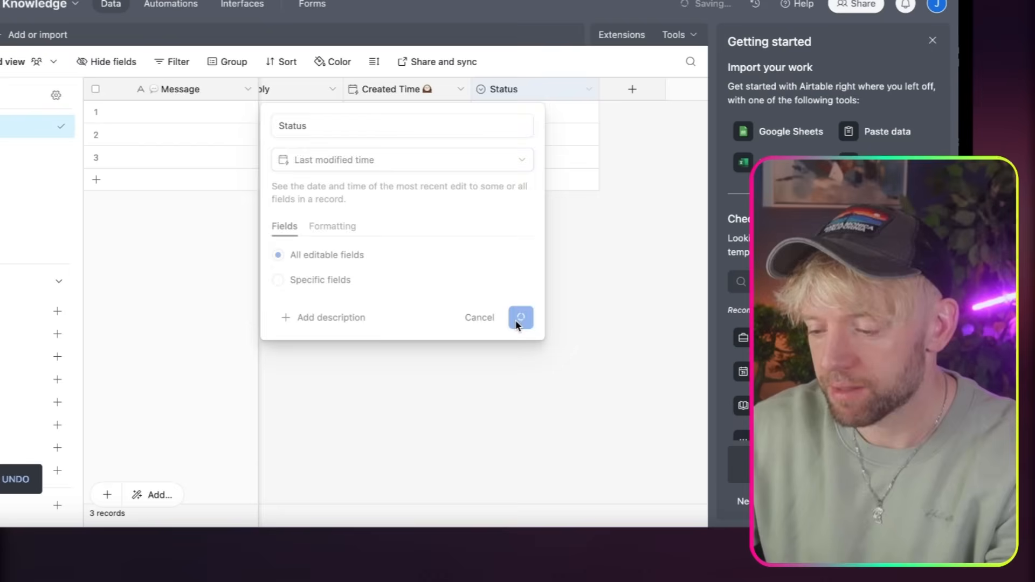
Step: Rename the Status field to "Last Modified Time 👀" and save it
left_click(521, 90)
left_click(520, 89)
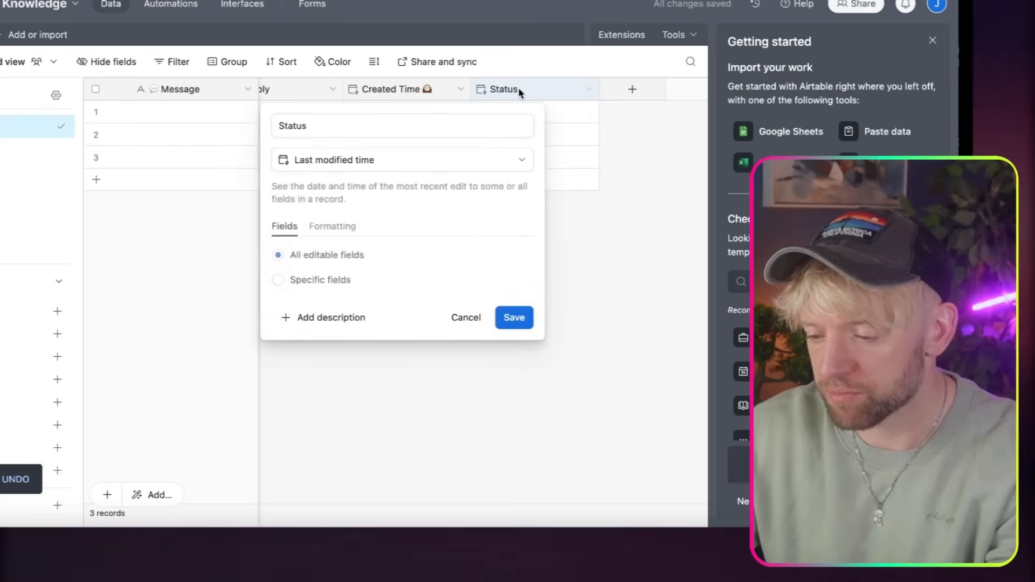
double_click(402, 120)
type("Last Modified Time")
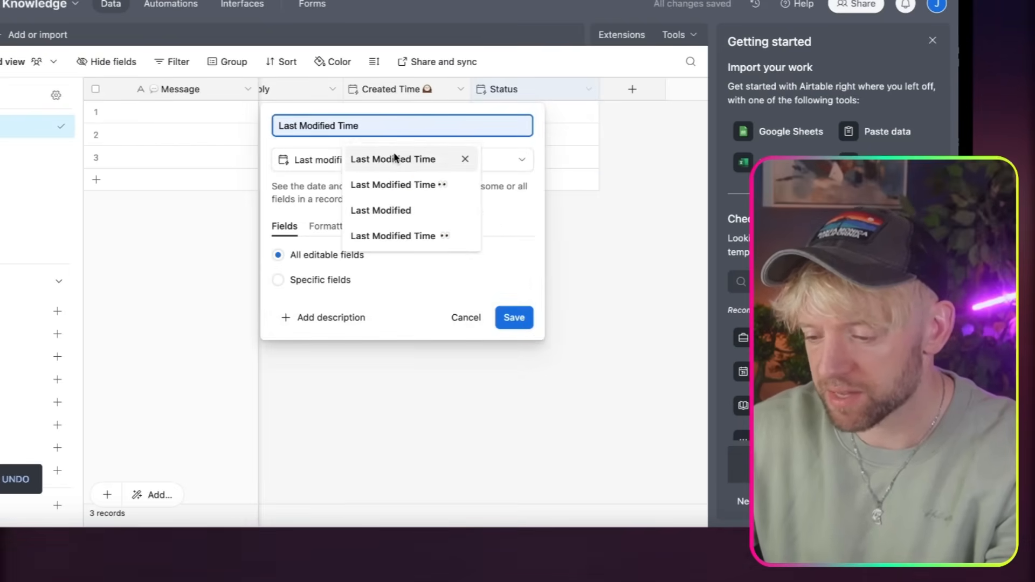
left_click(398, 185)
left_click(513, 318)
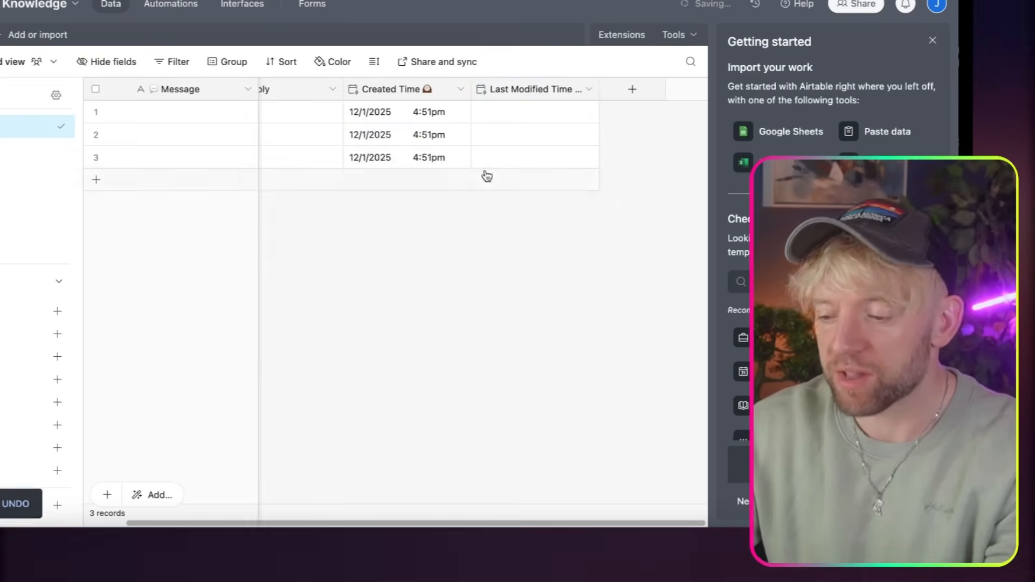
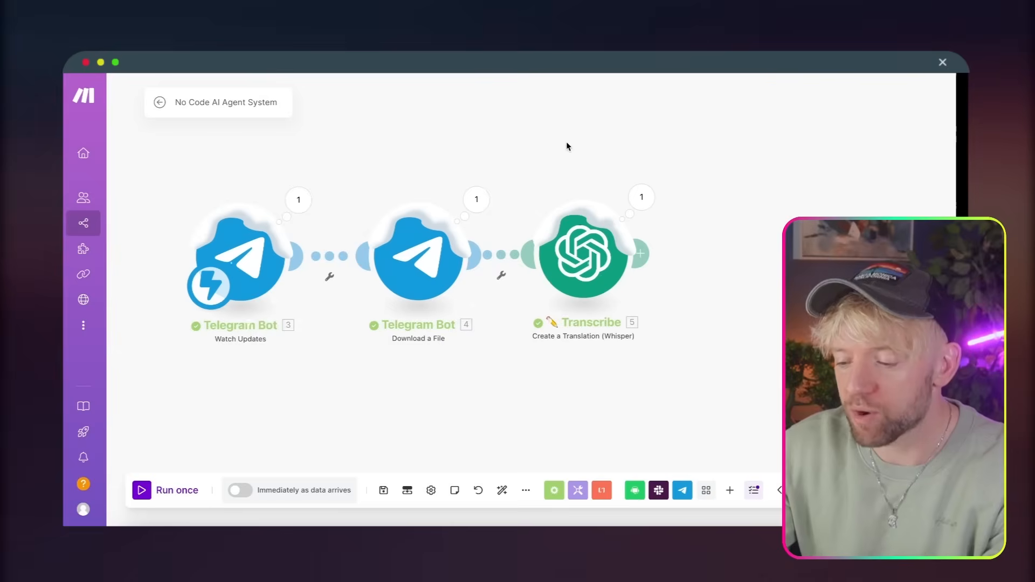
Step: In Make, add an Airtable Create a Record module after the Transcribe module
left_click_drag(659, 169, 422, 161)
left_click_drag(548, 208, 499, 208)
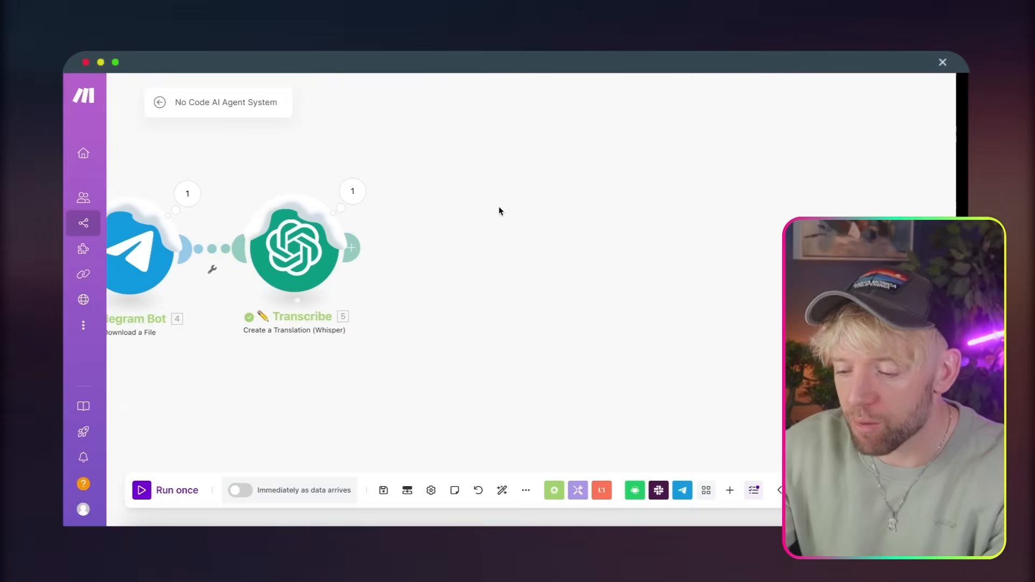
left_click(375, 242)
type("airt")
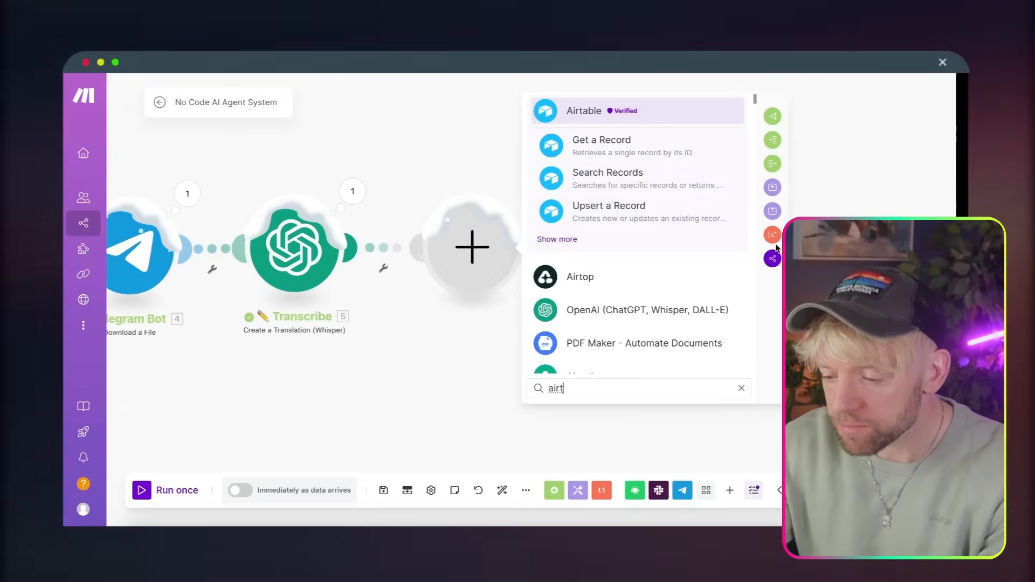
scroll(655, 240, "right", 5)
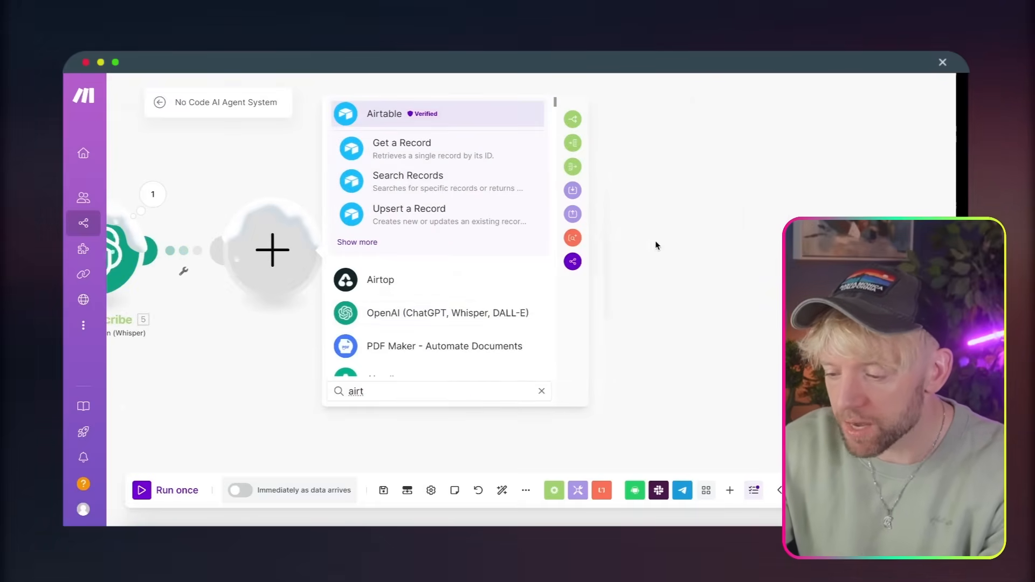
left_click(394, 117)
type("c")
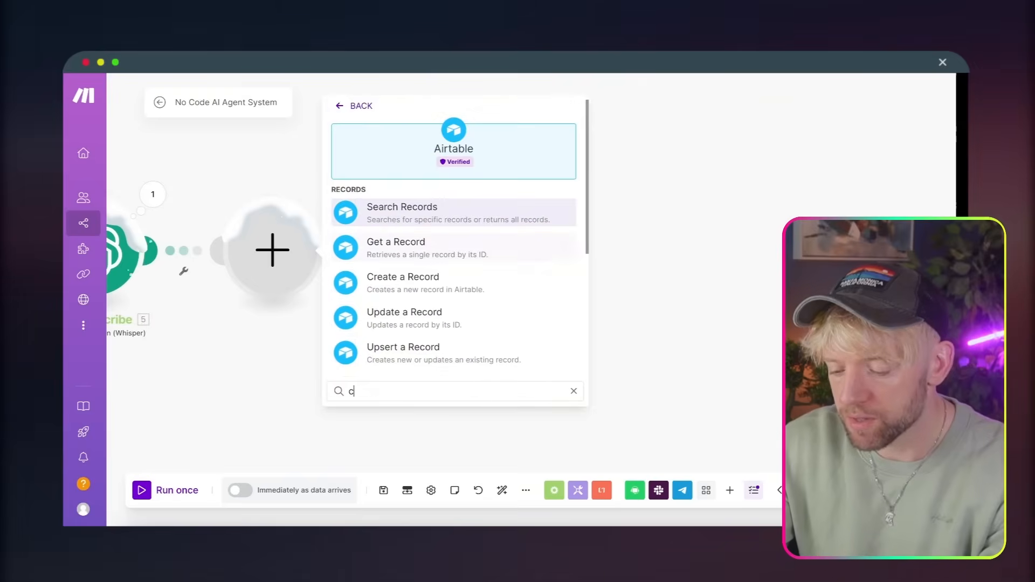
type("reate")
left_click(441, 213)
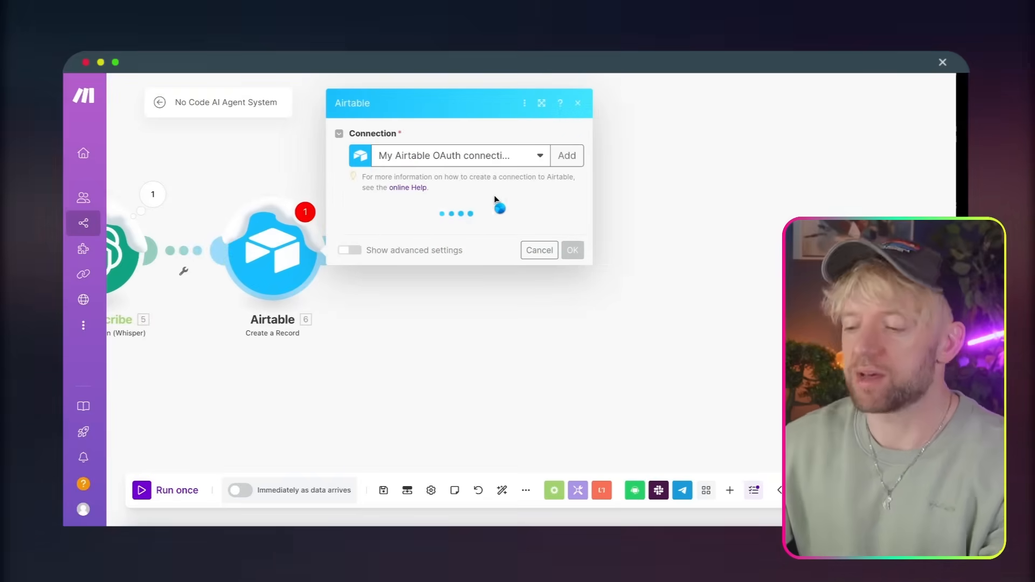
Step: Set the Create a Record module's base to Nightrider Knowledge and its table to Table 1
left_click(463, 222)
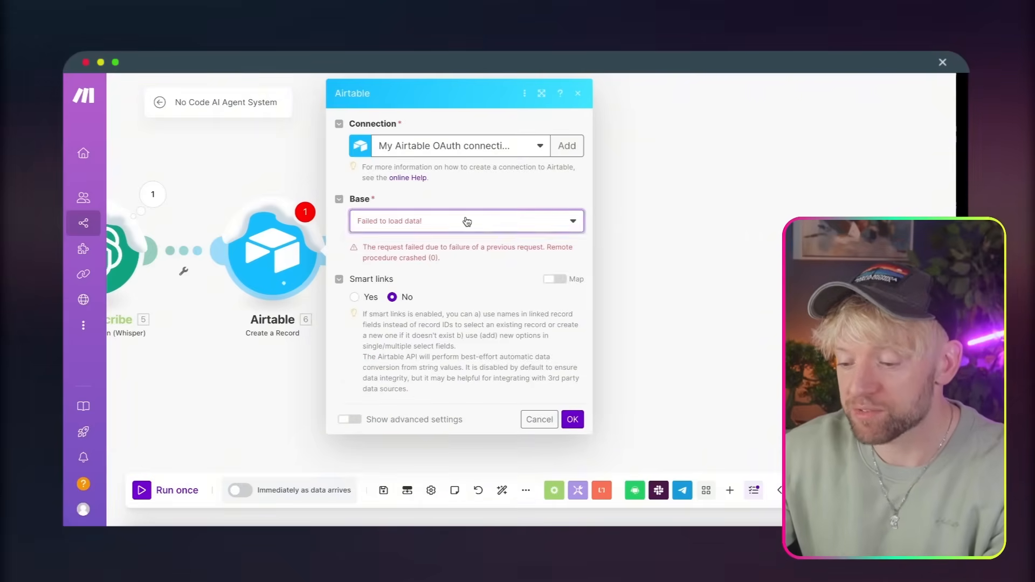
left_click(558, 220)
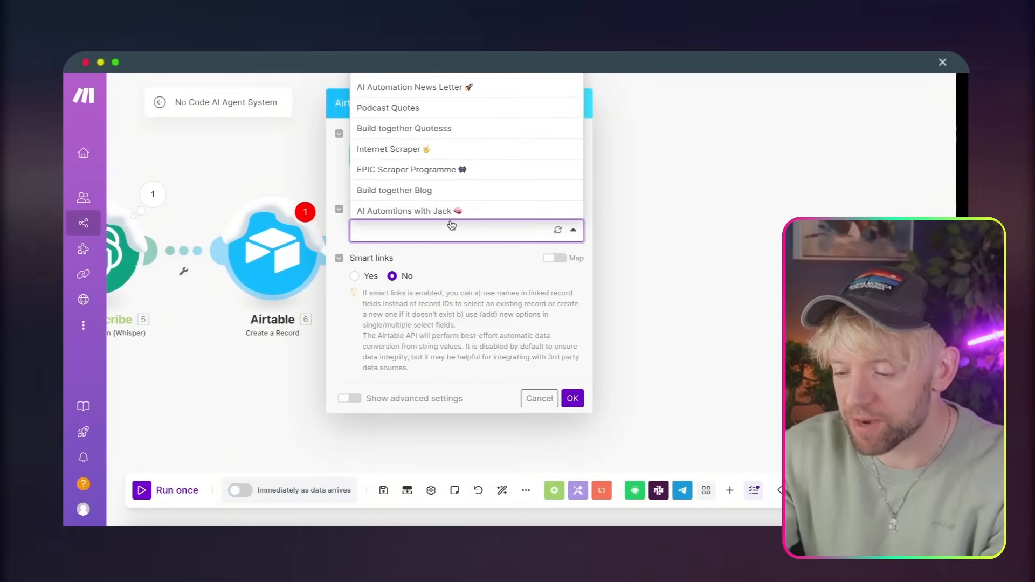
left_click(448, 227)
left_click(447, 227)
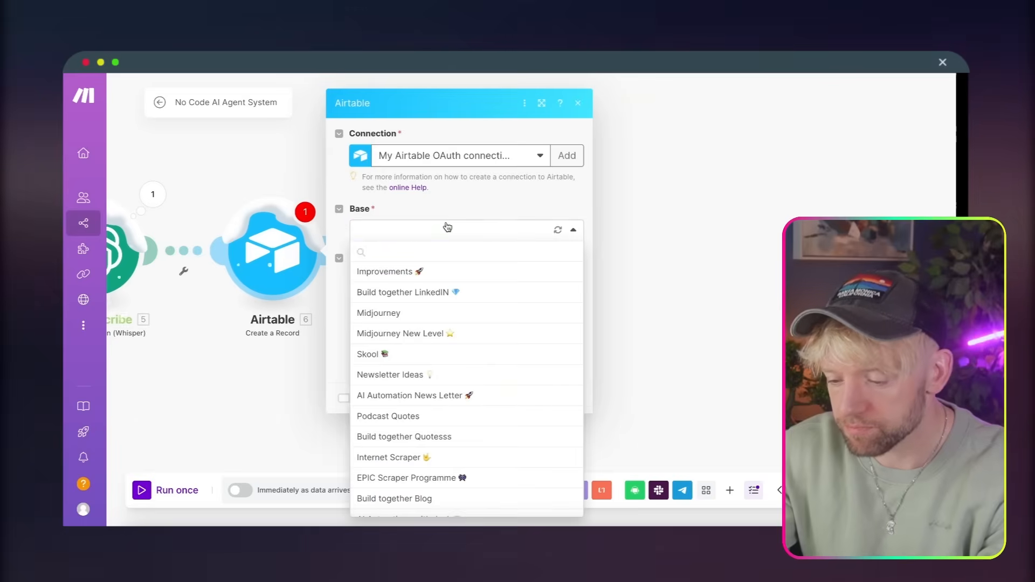
type("night")
left_click(445, 271)
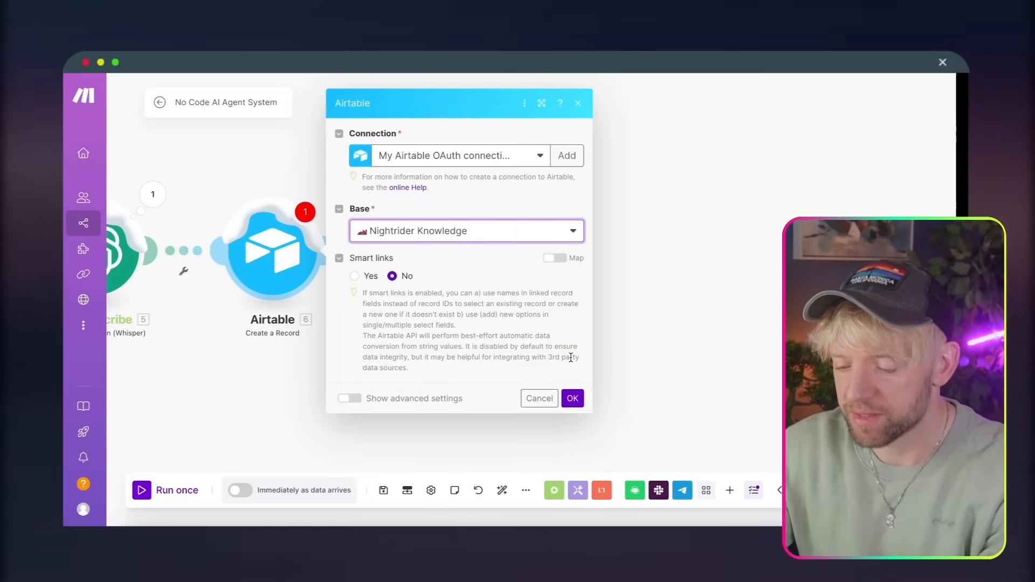
left_click(573, 400)
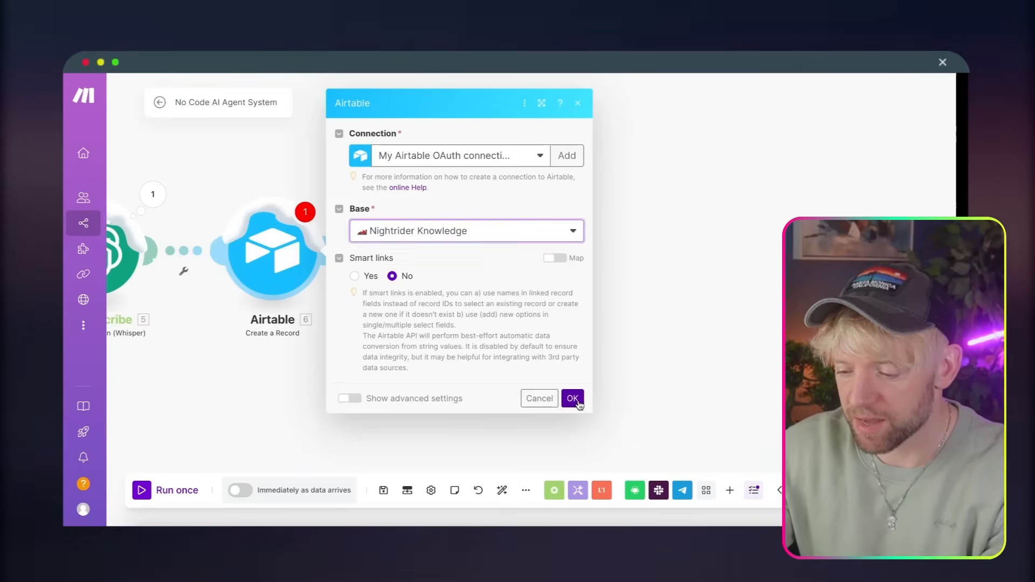
left_click(301, 282)
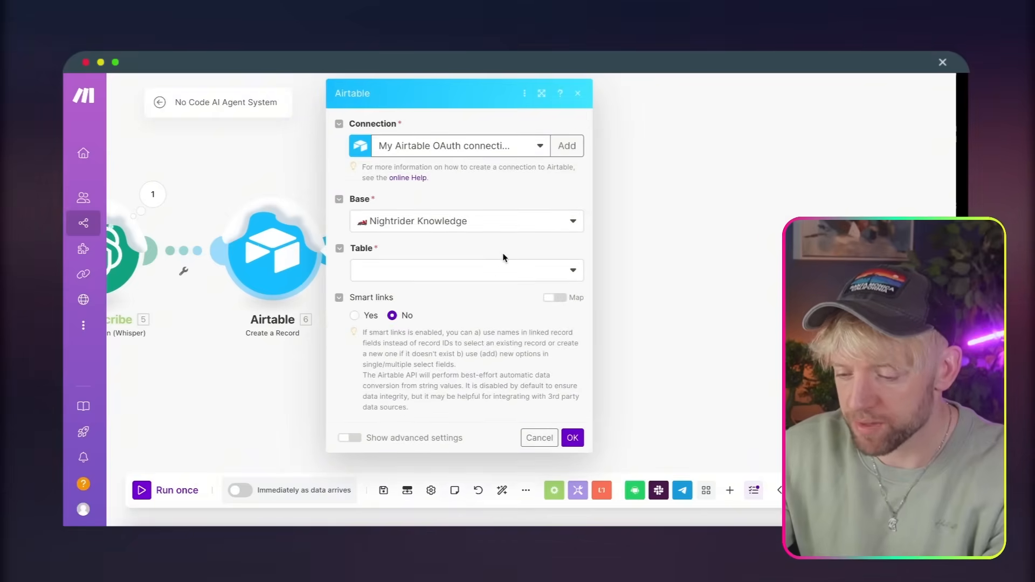
left_click(480, 272)
left_click(457, 297)
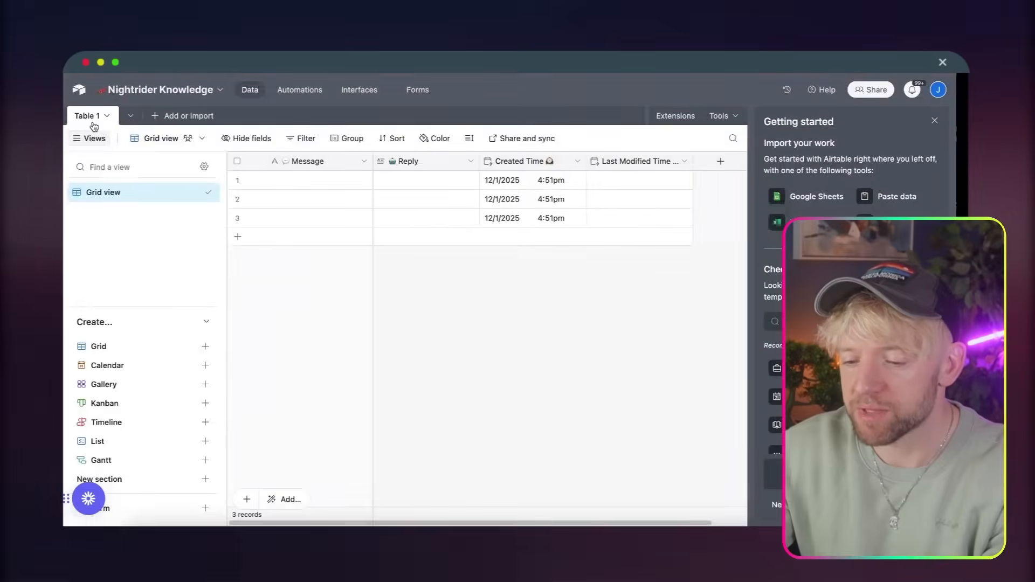
Step: In Airtable, rename Table 1 of the Nightrider Knowledge base to "Chat History" and save it
double_click(90, 116)
type("Chat ")
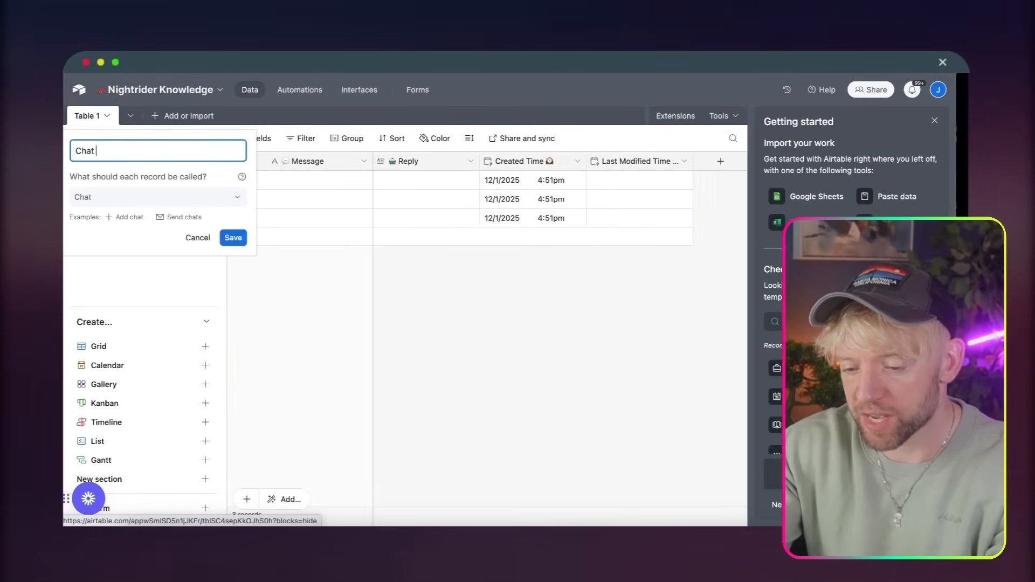
type("History")
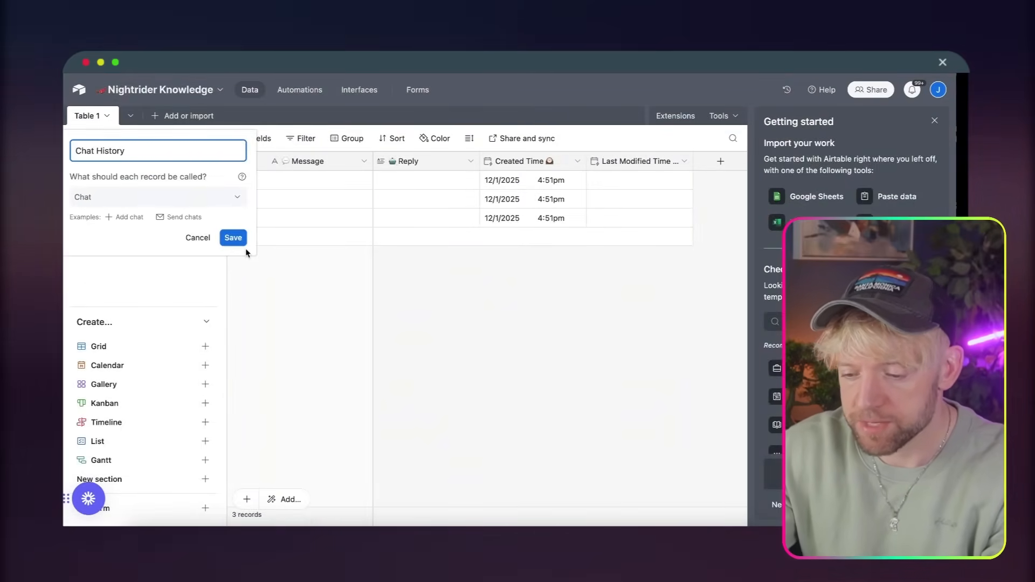
left_click(235, 240)
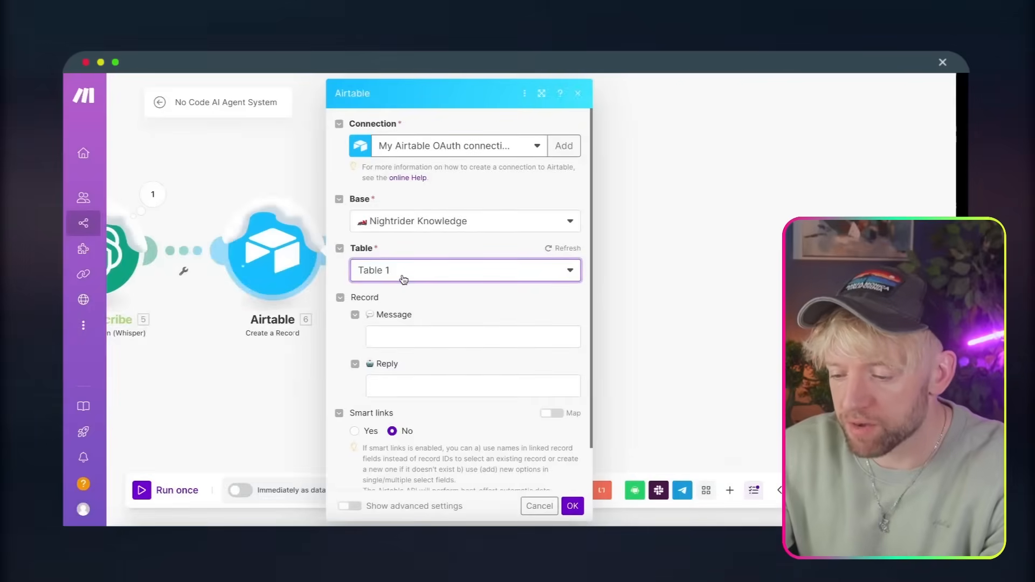
Step: Back in Make, reload the Nightrider Knowledge base's tables and set the module's table to Chat History
left_click(404, 273)
left_click(566, 249)
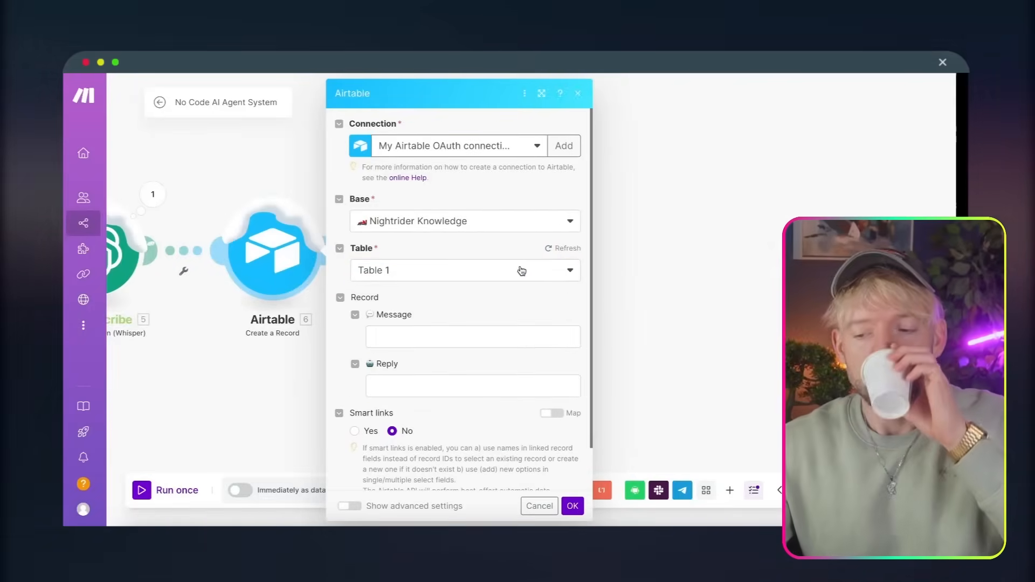
left_click(519, 270)
left_click(545, 225)
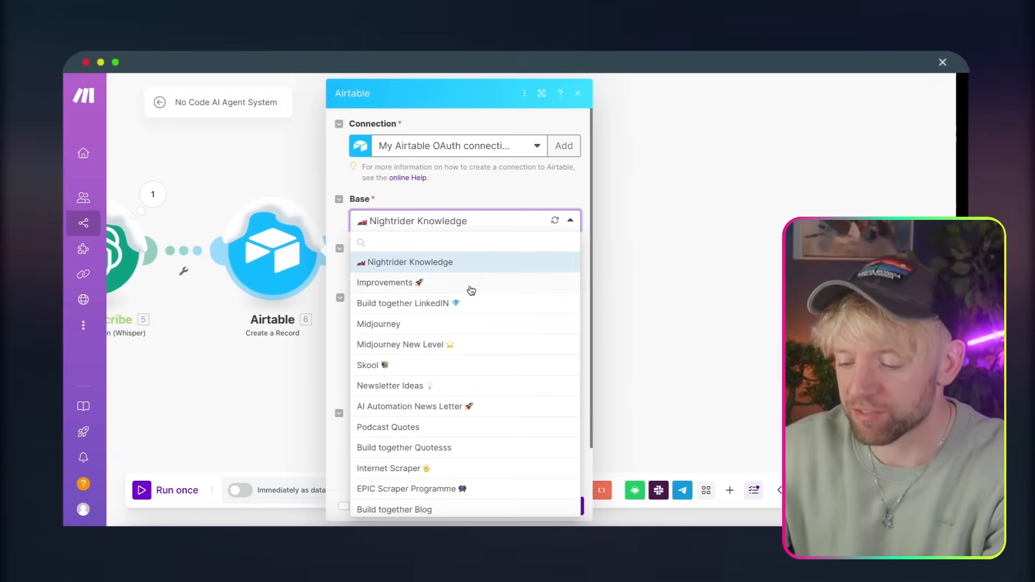
left_click(470, 283)
left_click(491, 225)
left_click(474, 261)
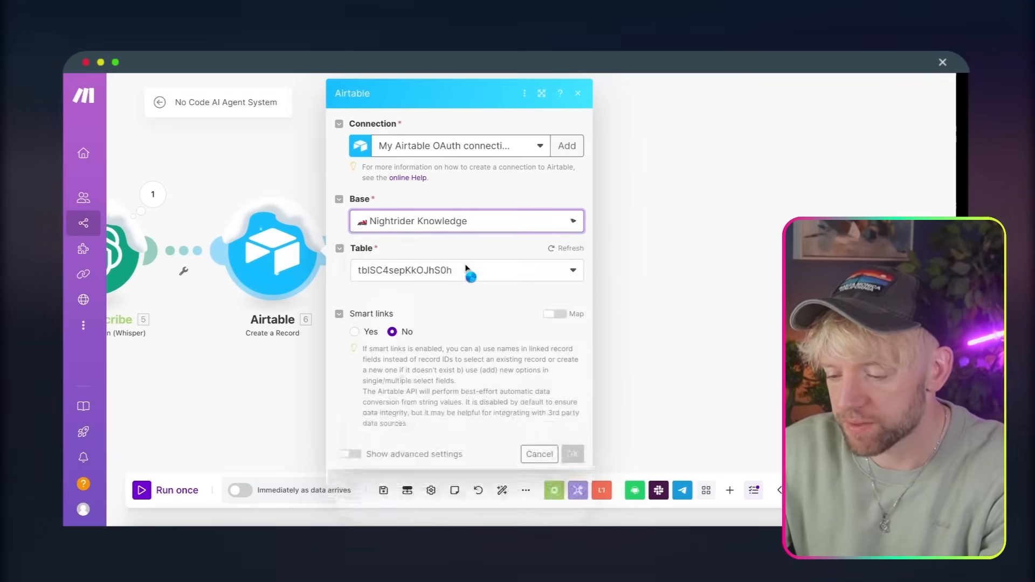
left_click(455, 270)
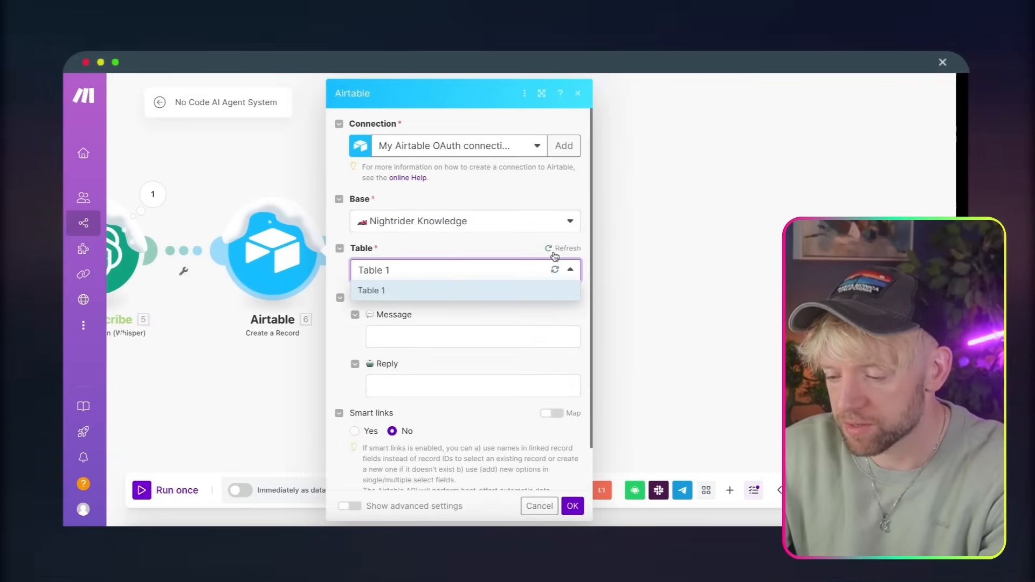
left_click(483, 303)
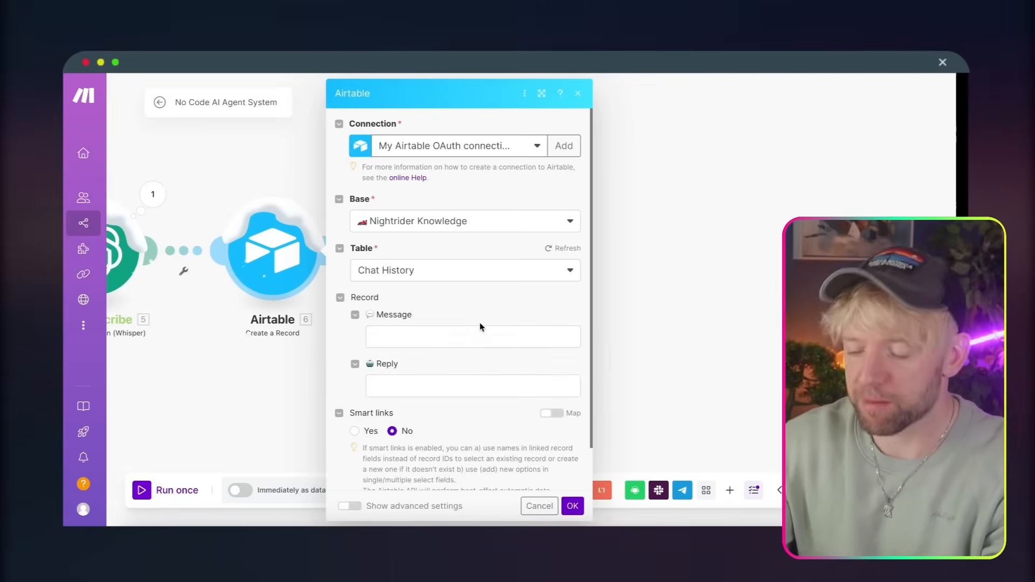
Step: Map the Message field to the Text output of the Transcribe module and save the Airtable module
left_click(438, 335)
left_click(929, 201)
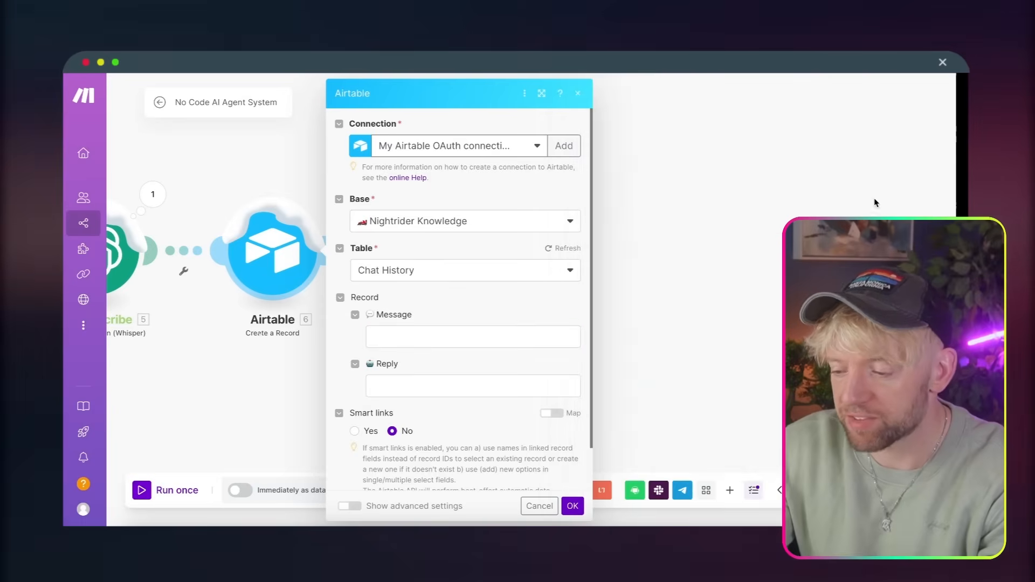
left_click(532, 336)
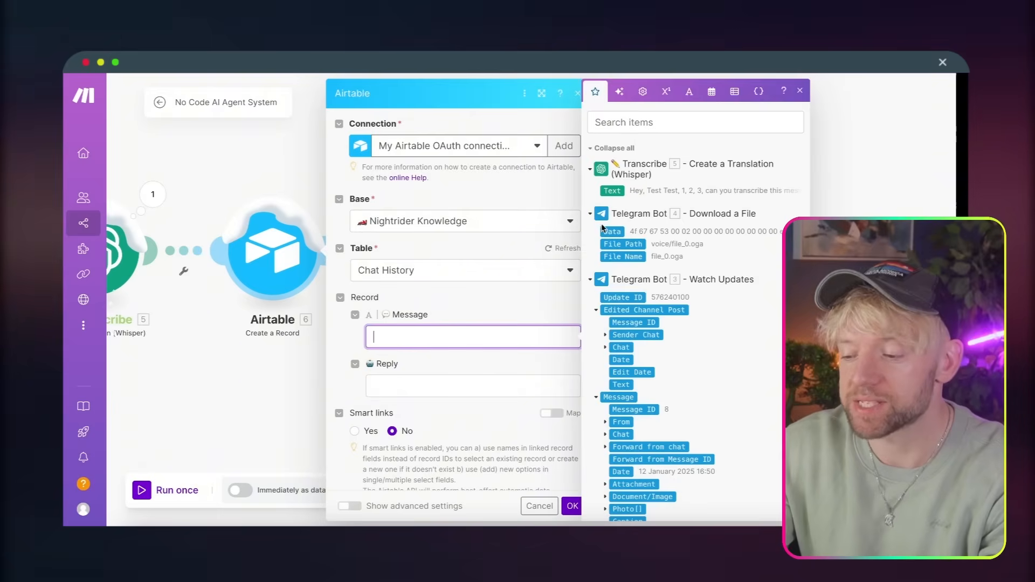
left_click(611, 191)
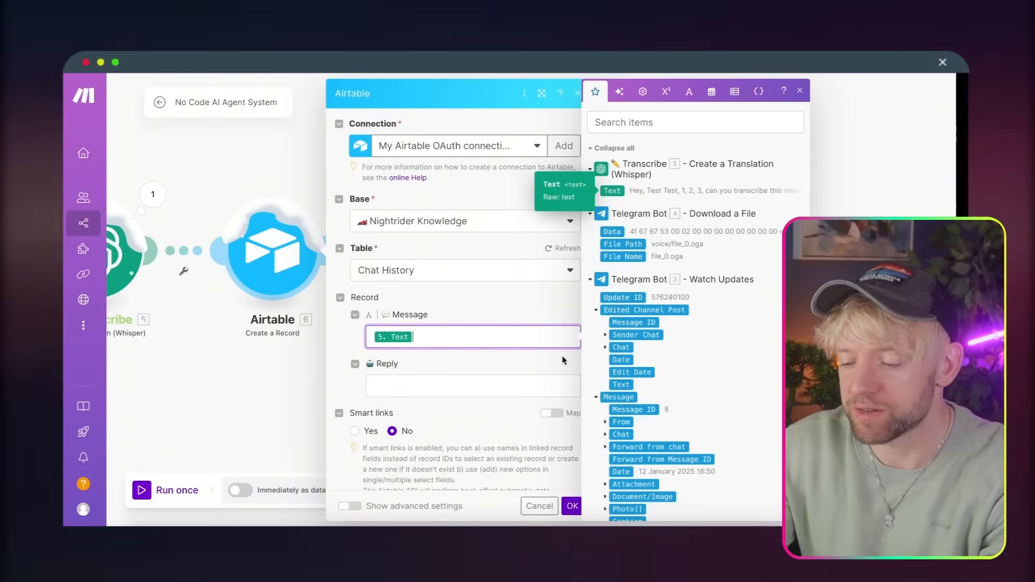
left_click(573, 506)
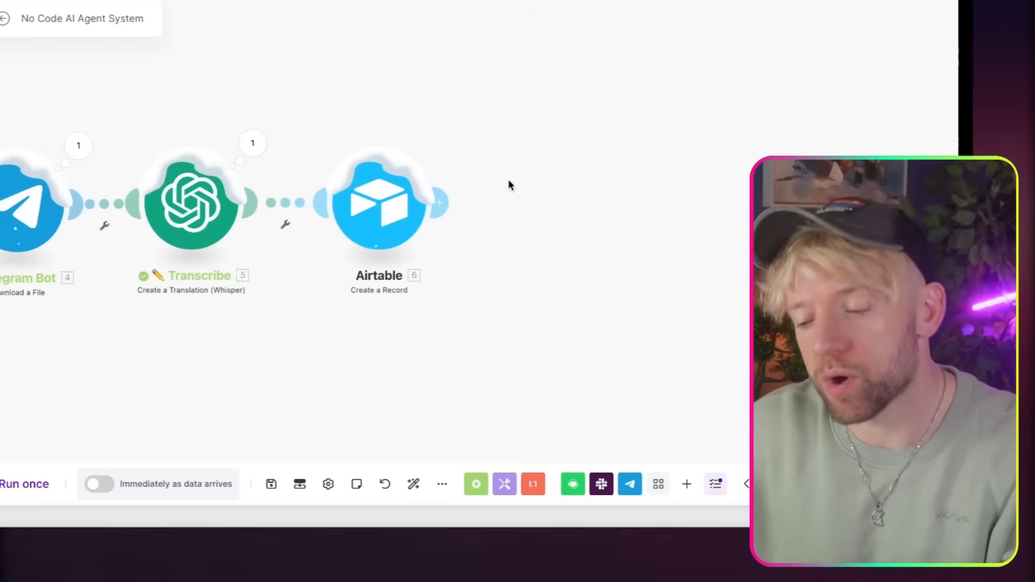
Step: Unlink the Airtable Create a Record module from Transcribe, place it below the chain, and shift Transcribe slightly away from the Download a File module
left_click(283, 203)
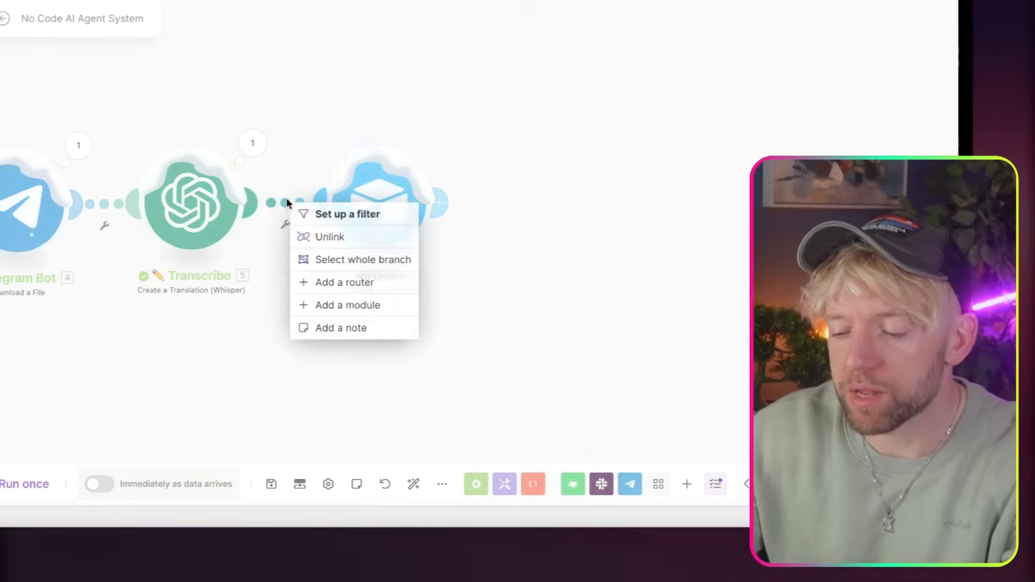
left_click(318, 235)
left_click_drag(407, 169, 177, 440)
scroll(177, 440, "down", 5)
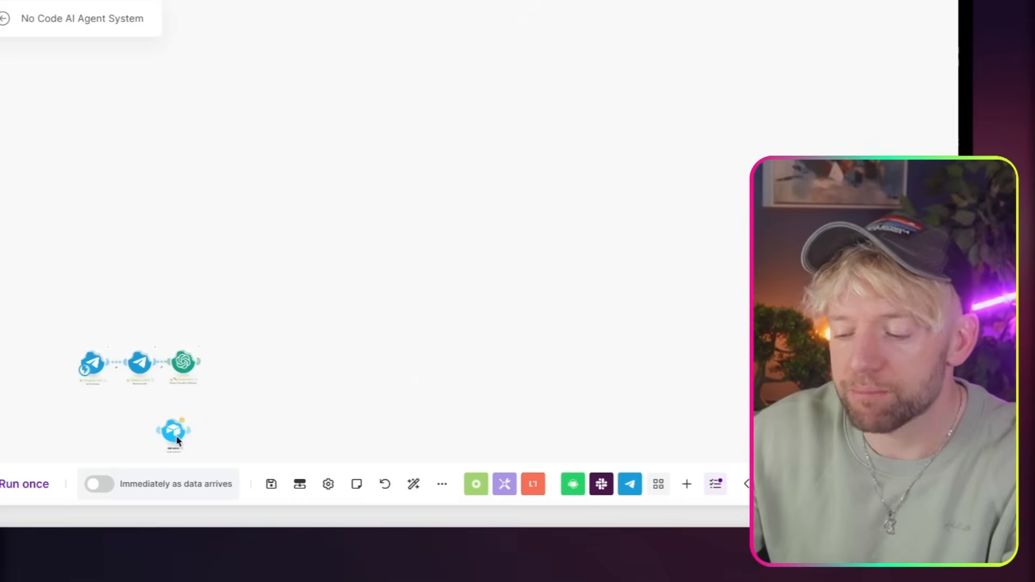
left_click_drag(252, 409, 275, 330)
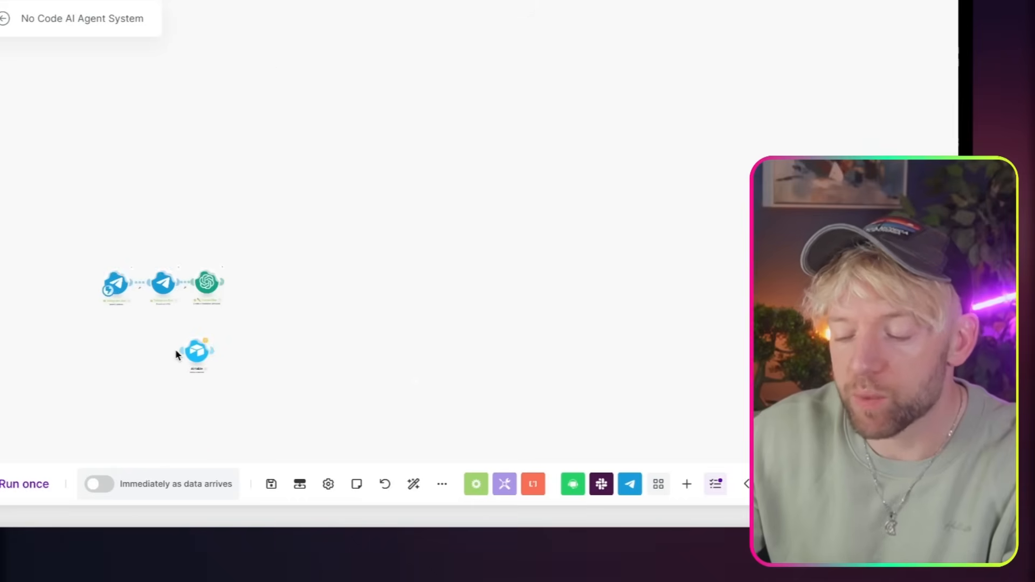
left_click_drag(243, 342, 282, 286)
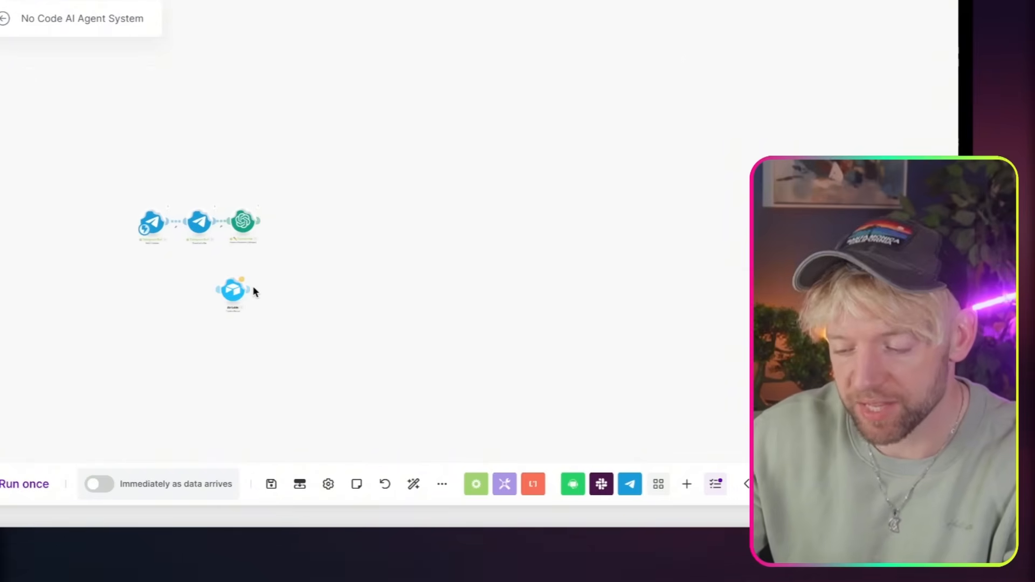
scroll(255, 292, "up", 5)
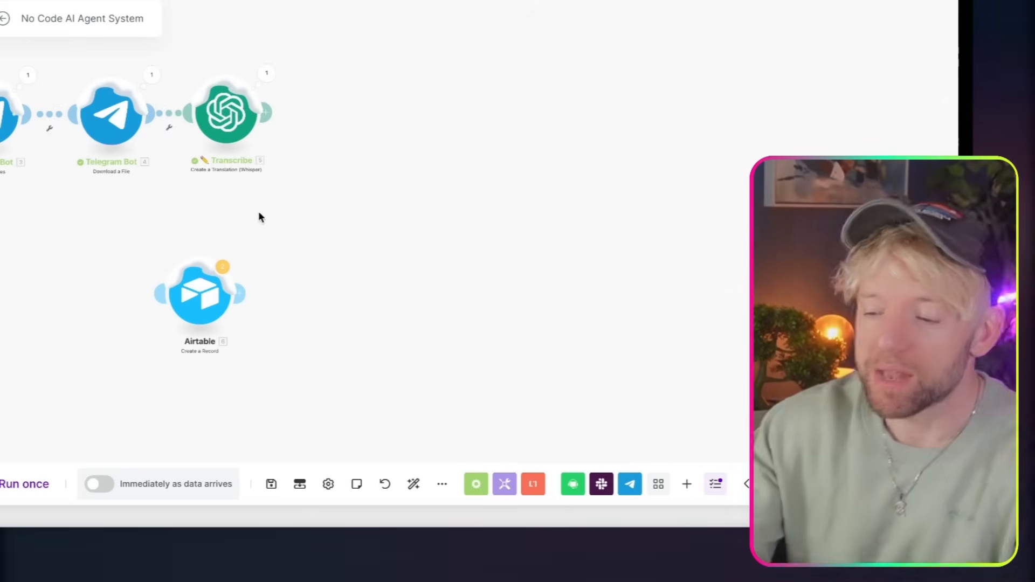
left_click_drag(229, 120, 246, 120)
left_click_drag(381, 143, 381, 163)
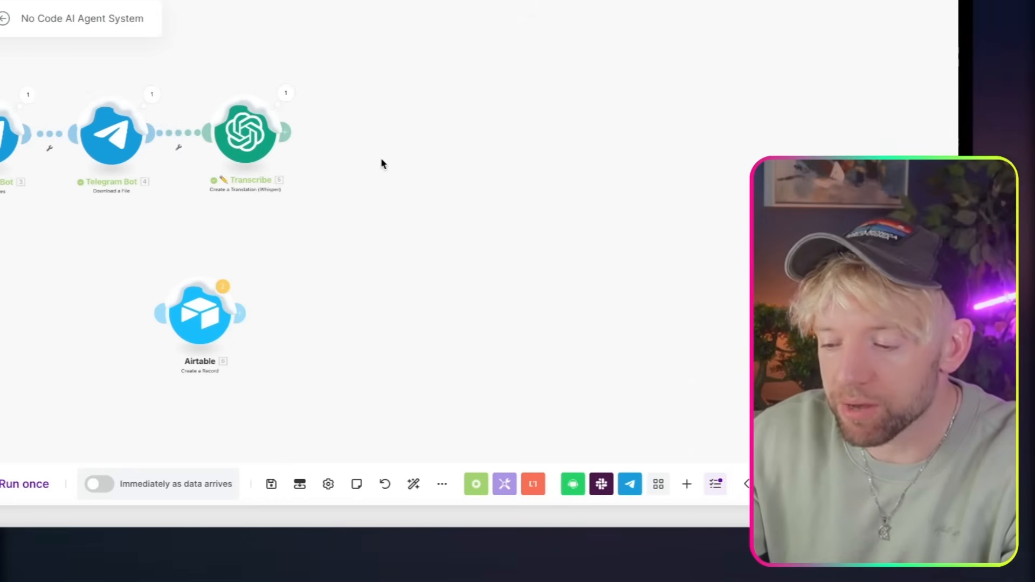
Step: Add an Airtable Search Records module after the Transcribe module
left_click(288, 134)
type("s")
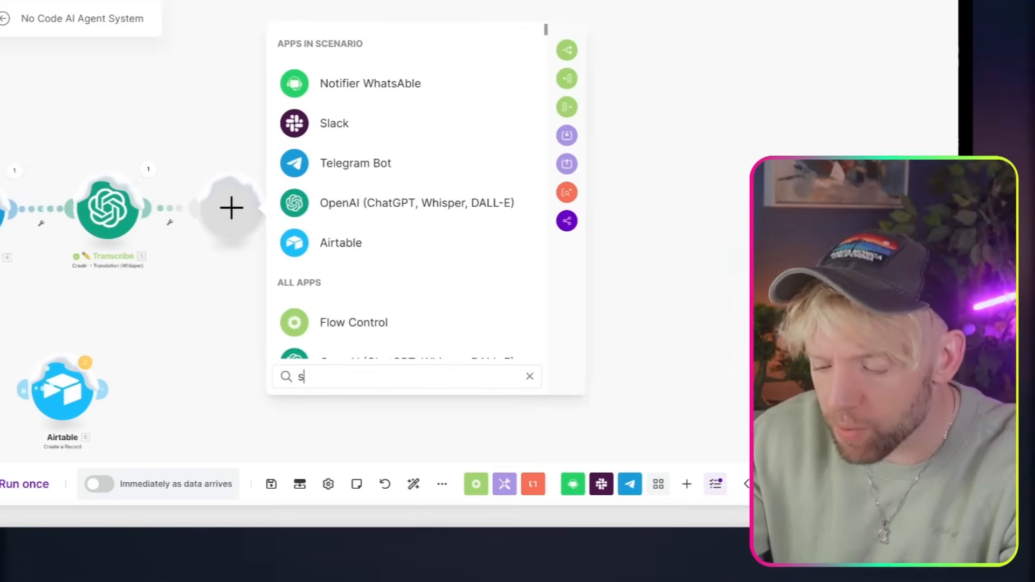
type("ea")
key("BackSpace")
key("BackSpace")
key("BackSpace")
type("airtB")
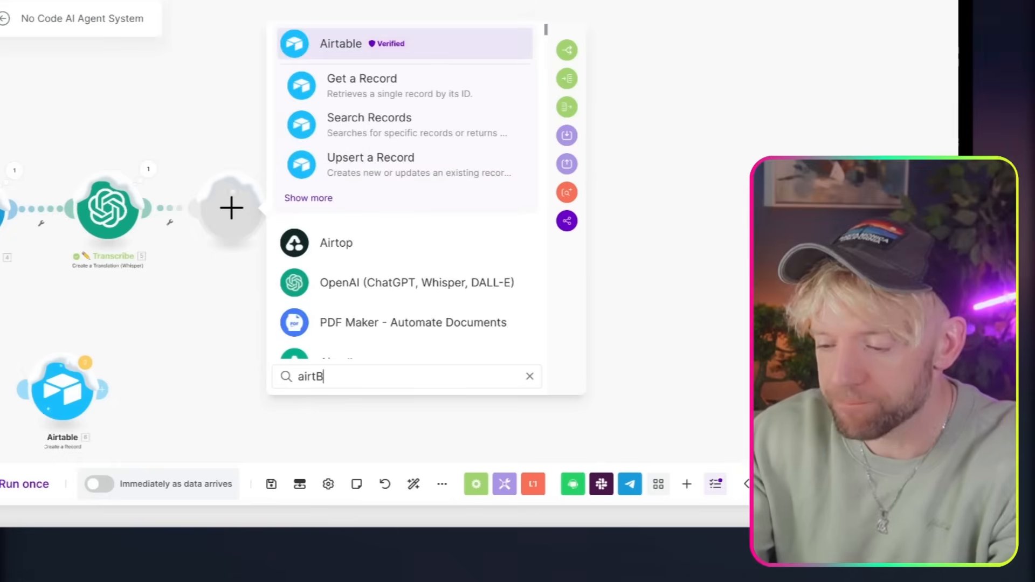
left_click(317, 197)
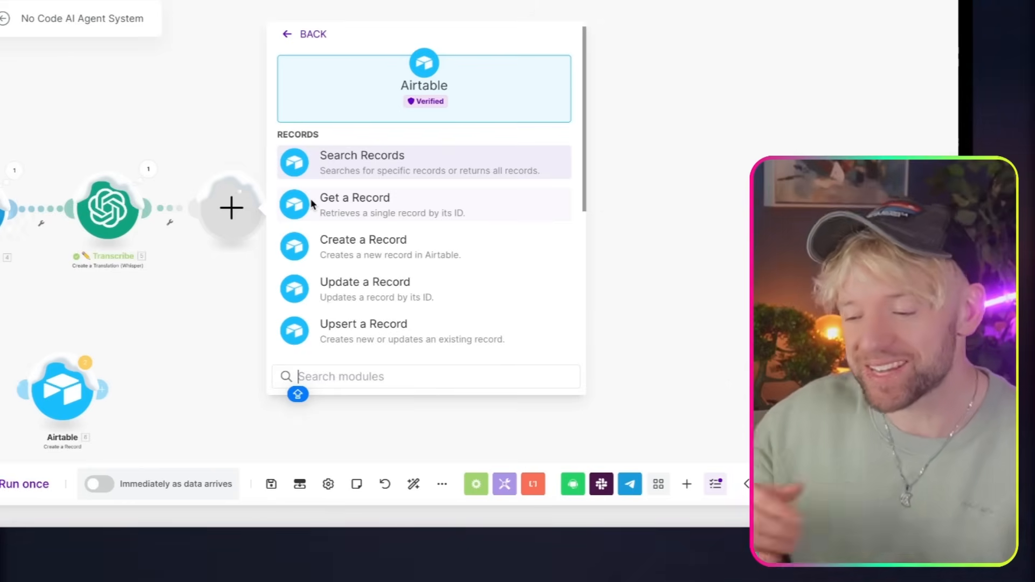
left_click(356, 178)
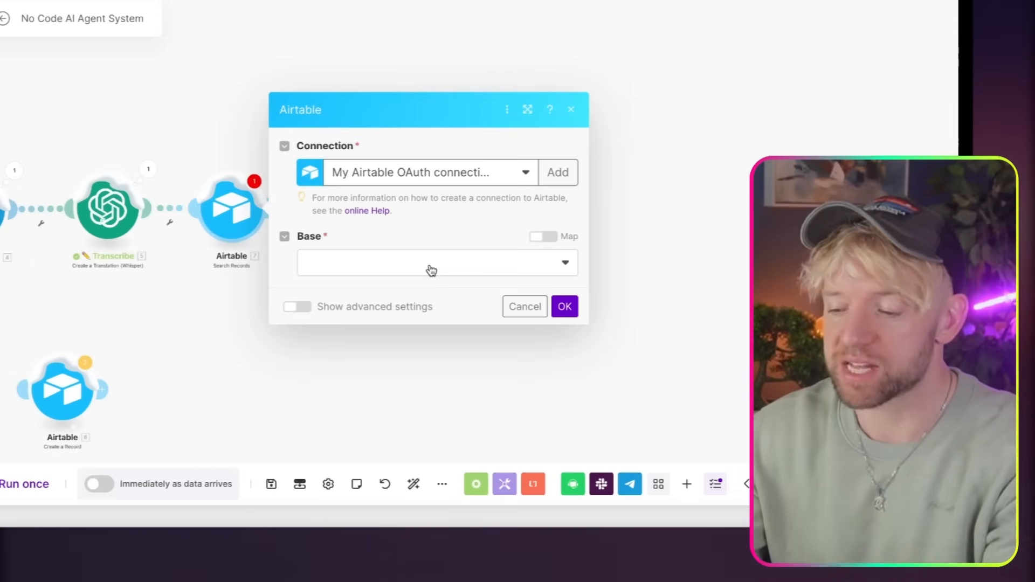
Step: Set the Search Records module's base to Knowledge Base and its table to Chat History
left_click(431, 270)
type("KNO")
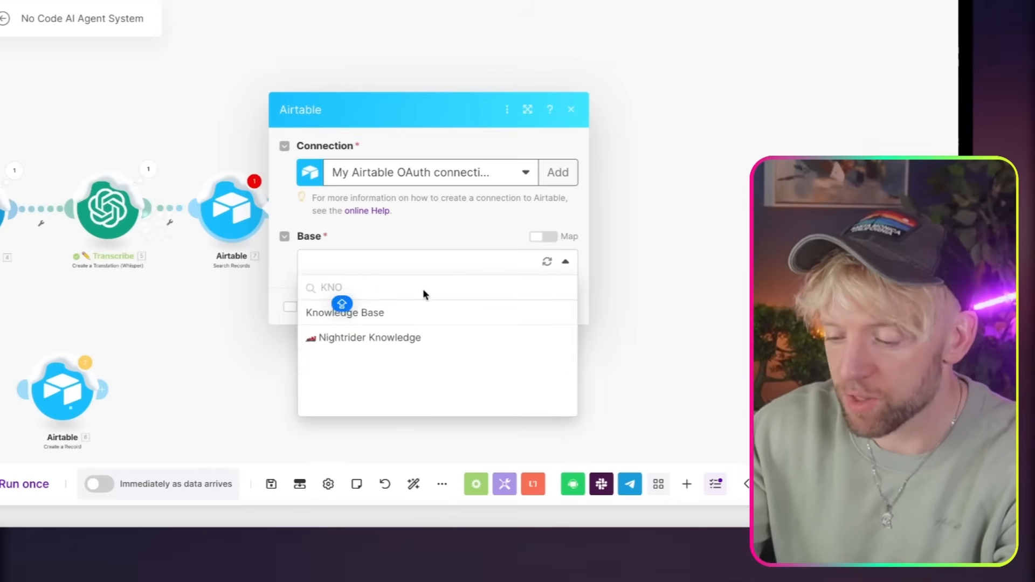
left_click(409, 307)
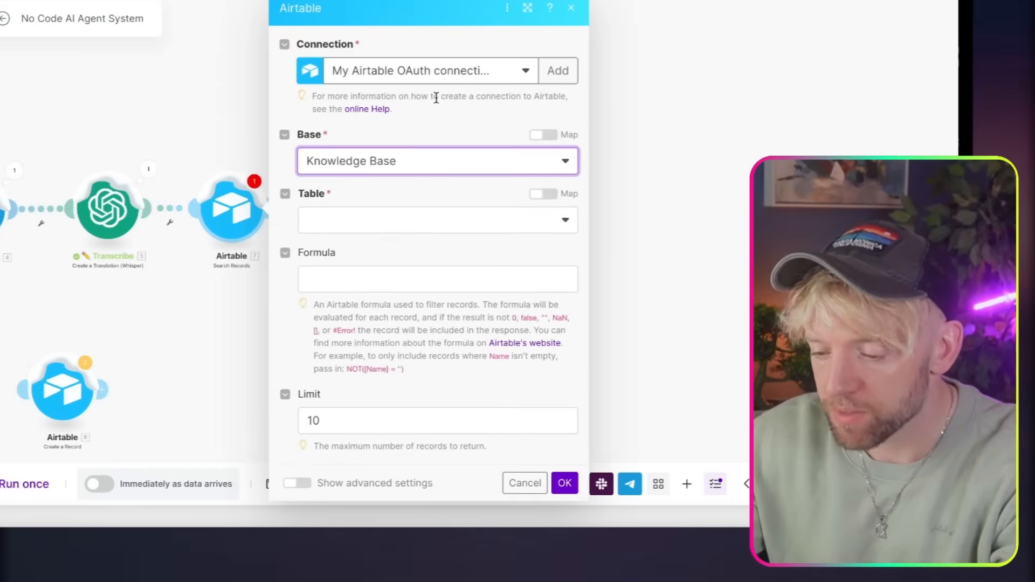
left_click(382, 227)
left_click(388, 249)
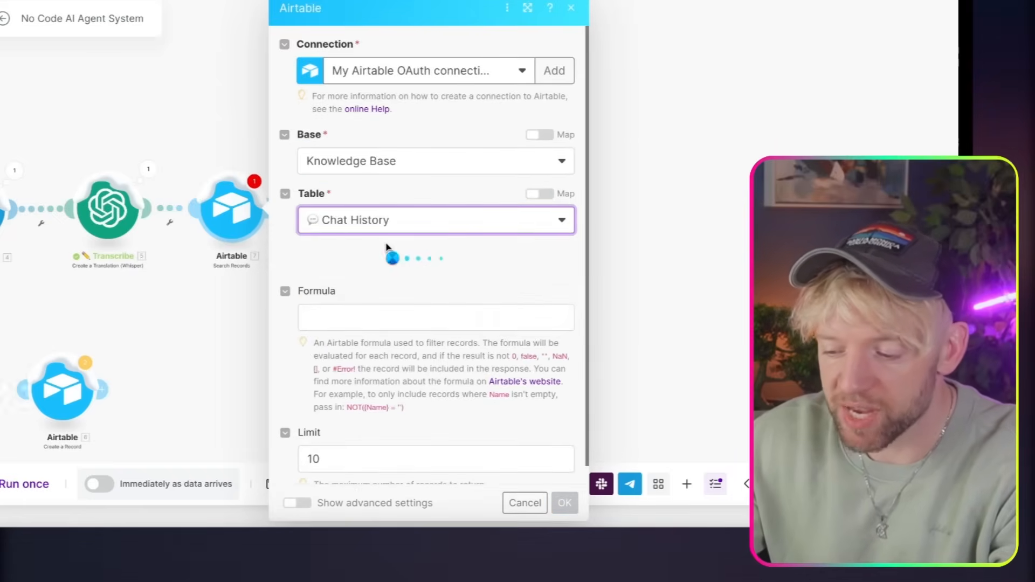
Step: Limit the Search Records module's output fields to Query and Response
left_click(365, 445)
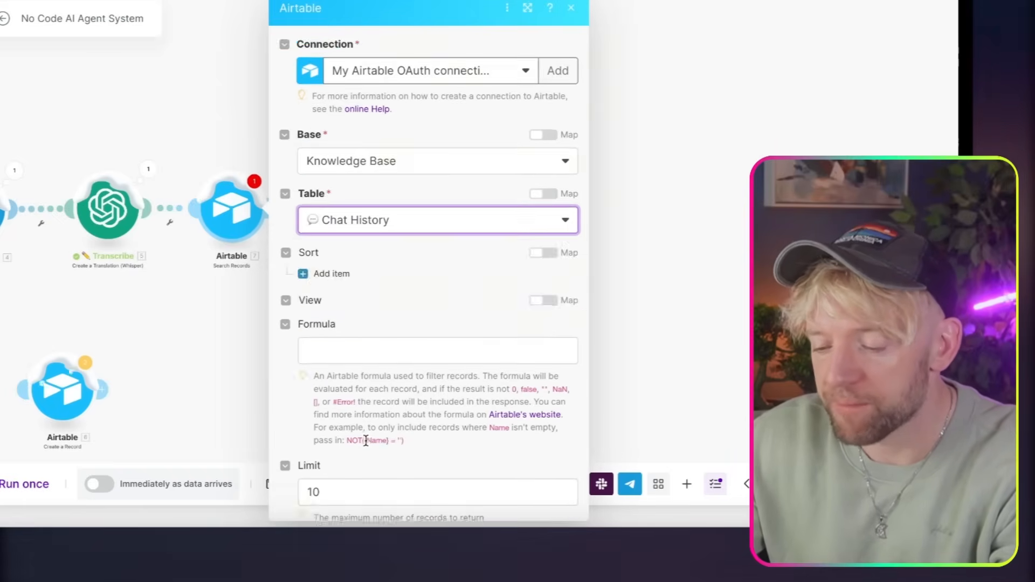
scroll(422, 401, "down", 2)
left_click(392, 300)
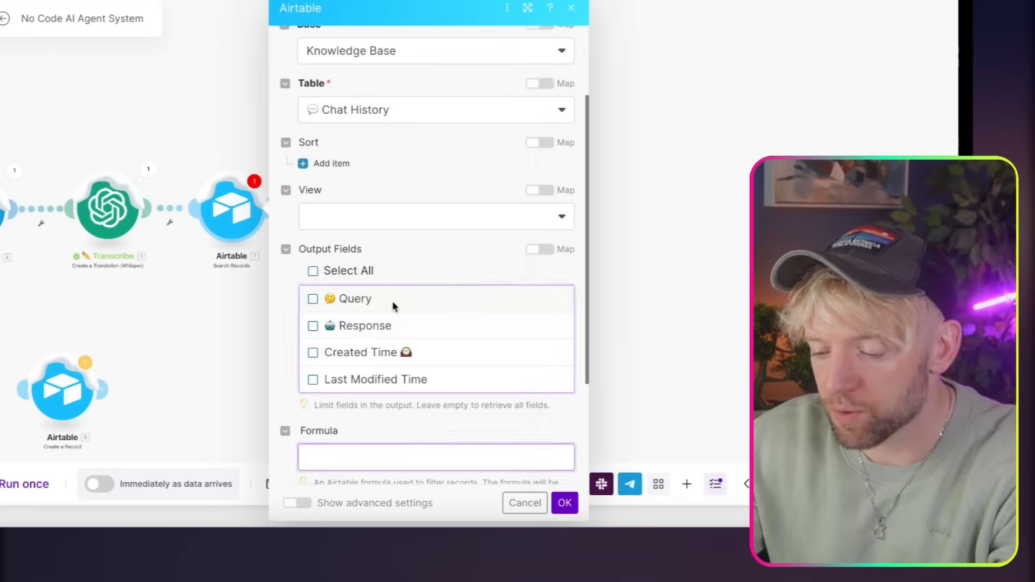
left_click(393, 325)
scroll(440, 346, "down", 2)
Step: Set the Search Records limit to 100 with the formula left empty, and save the module
left_click(449, 351)
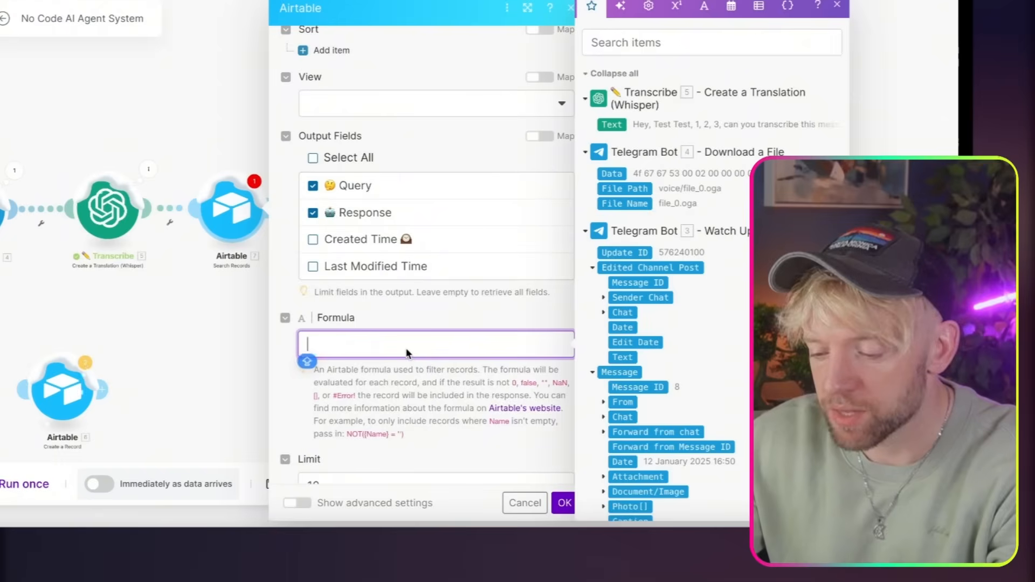
scroll(431, 377, "down", 1)
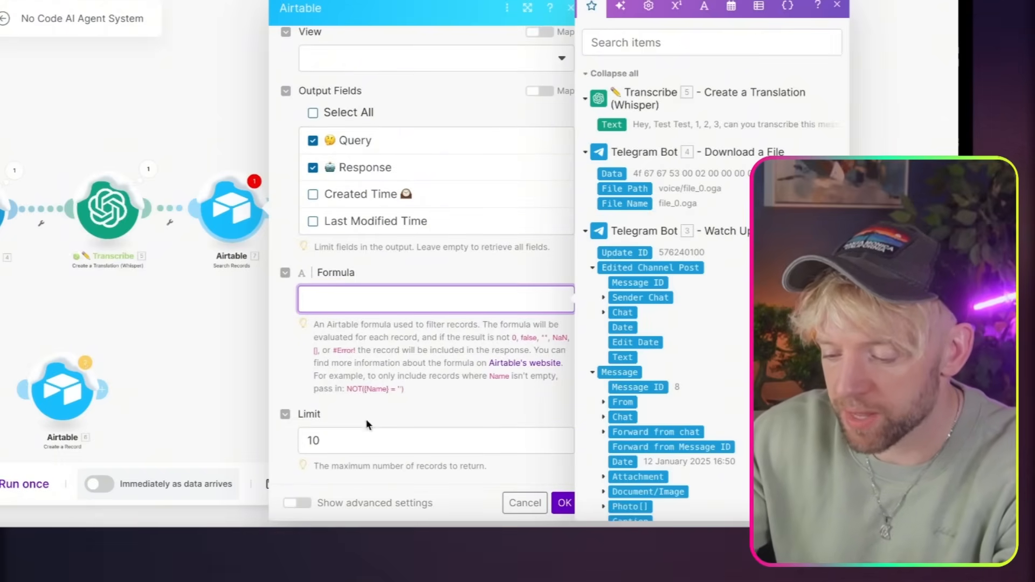
left_click(360, 441)
type("0")
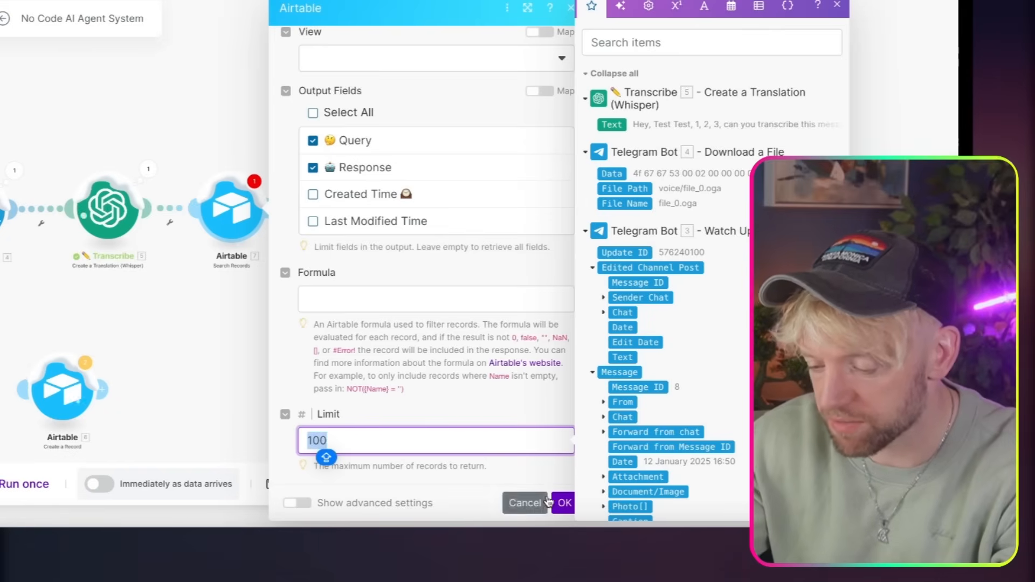
scroll(483, 303, "up", 5)
scroll(483, 303, "down", 5)
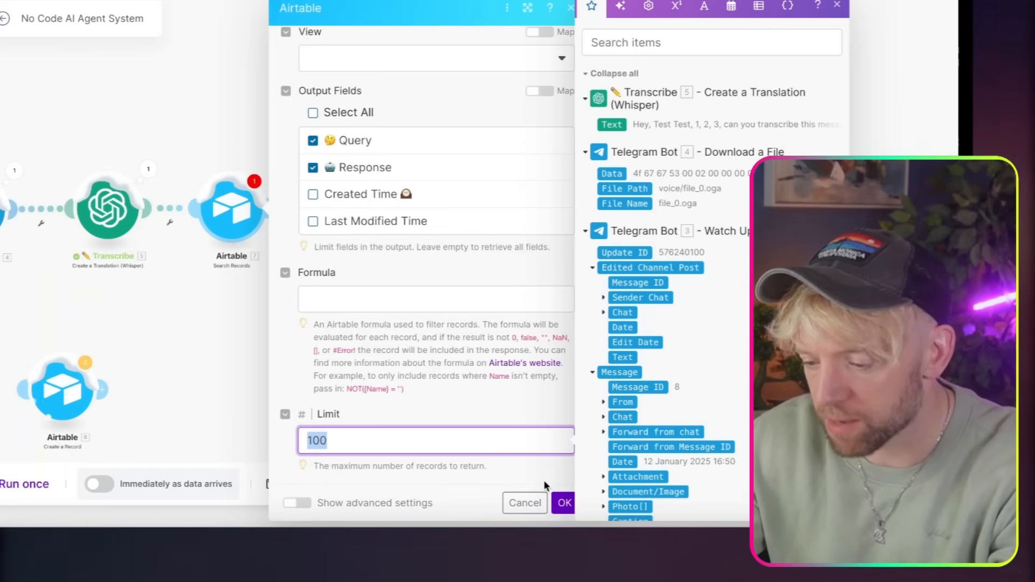
left_click(564, 502)
Step: Run only the Airtable Search Records module
left_click_drag(362, 311, 392, 311)
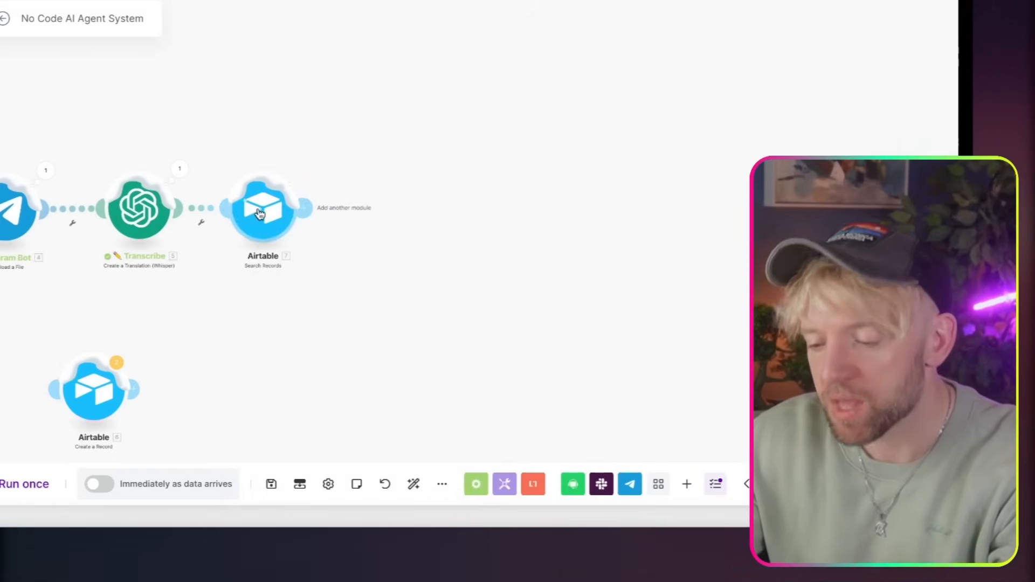
left_click_drag(313, 263, 438, 264)
right_click(396, 226)
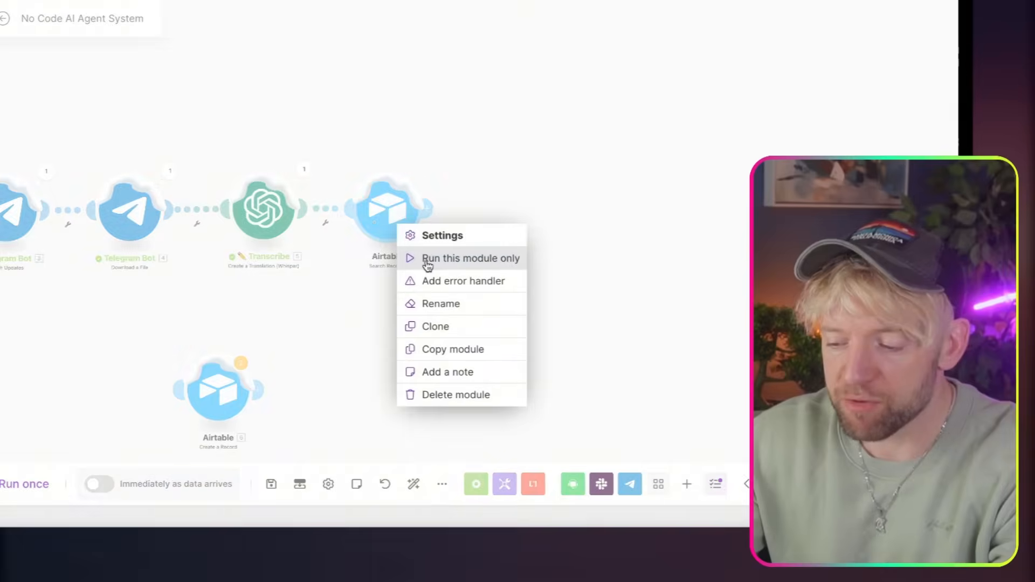
left_click(428, 259)
left_click_drag(711, 257, 279, 335)
Step: Examine the Search Records output by expanding bundles 25, 17 and 12, and close the output
scroll(280, 335, "down", 10)
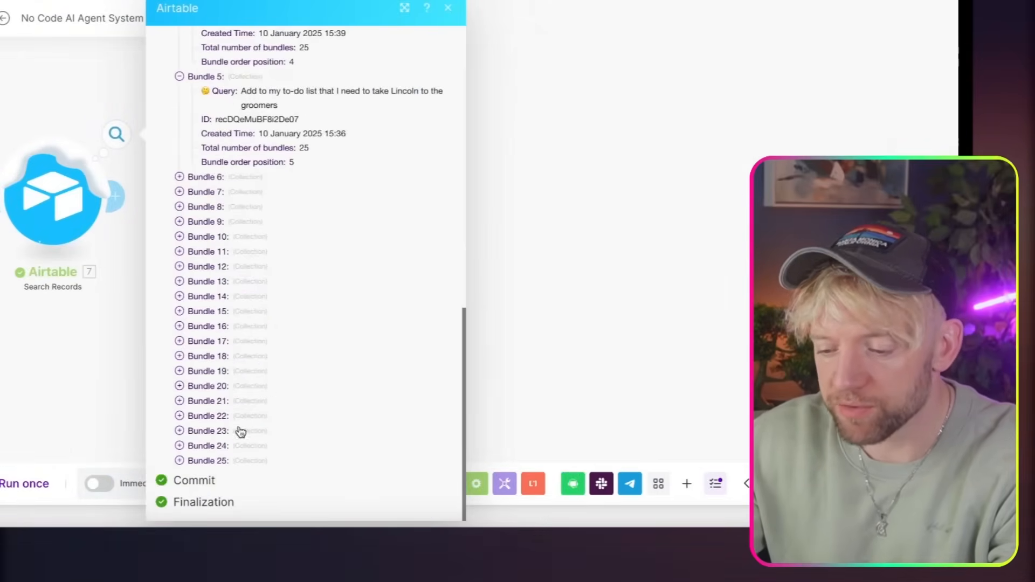
left_click(215, 460)
left_click(213, 341)
left_click(213, 267)
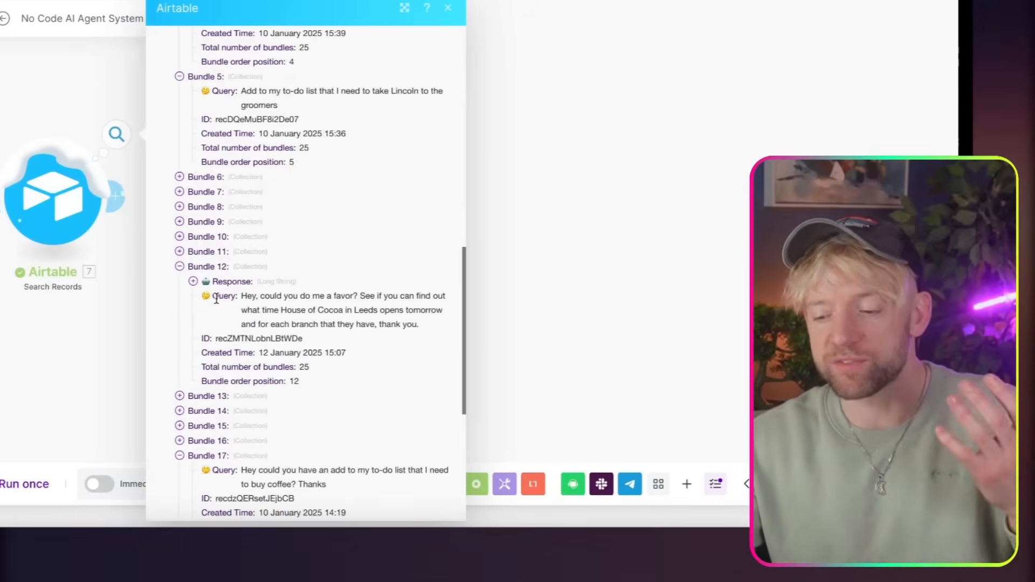
left_click(215, 270)
left_click(601, 227)
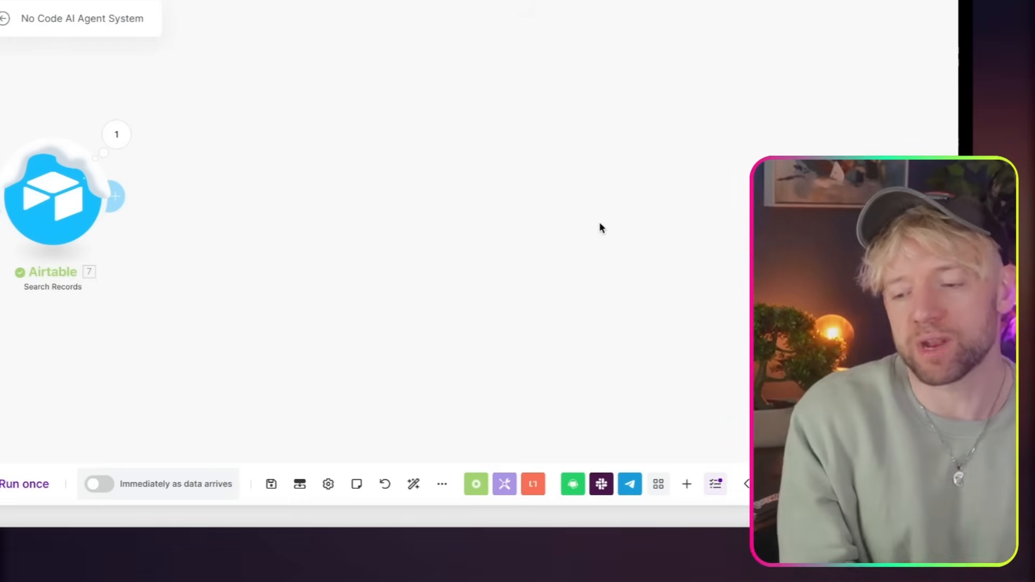
Step: Add an Array aggregator module after the Airtable Search Records module
scroll(518, 218, "left", 3)
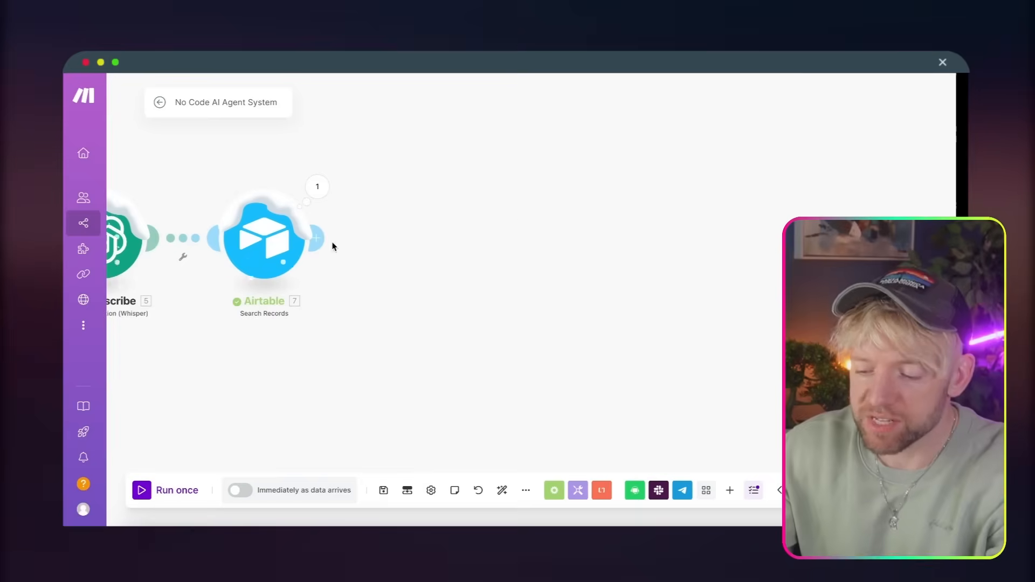
left_click(324, 241)
type("ARRA")
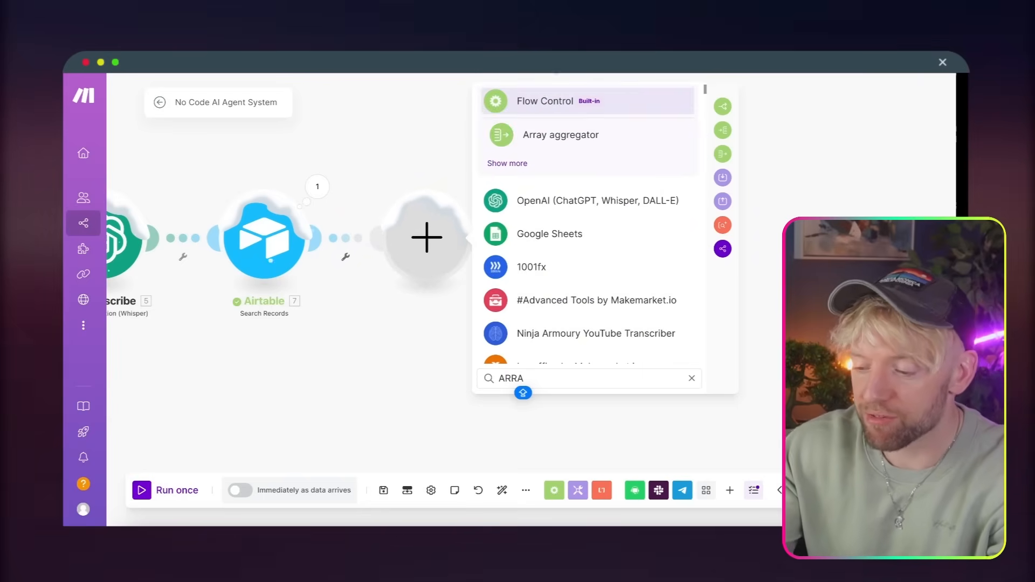
left_click(566, 134)
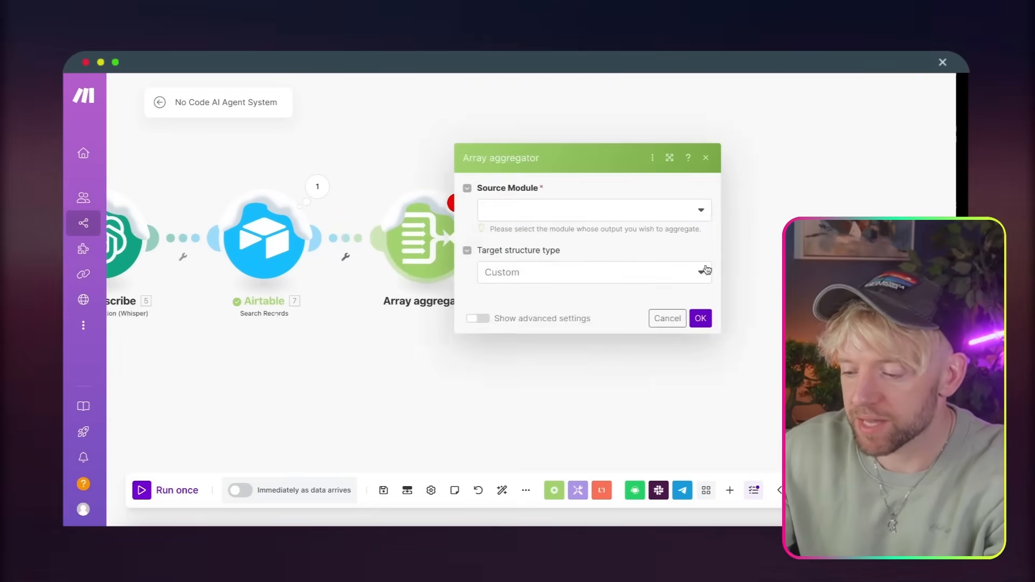
Step: Set the Array aggregator's source to Airtable - Search Records, aggregate Created Time, Query and Response, and save it
left_click(559, 152)
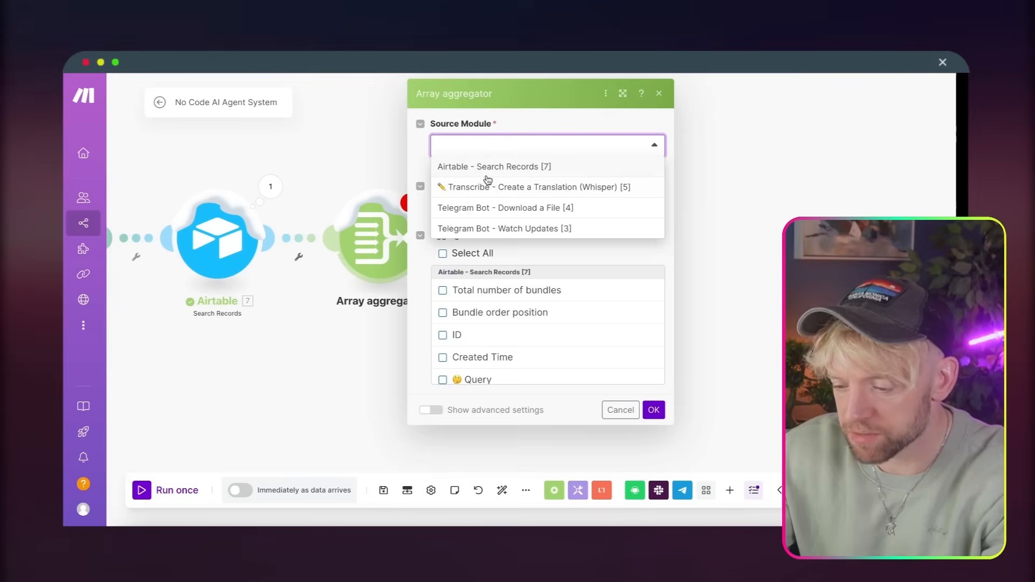
left_click(515, 172)
scroll(497, 358, "down", 3)
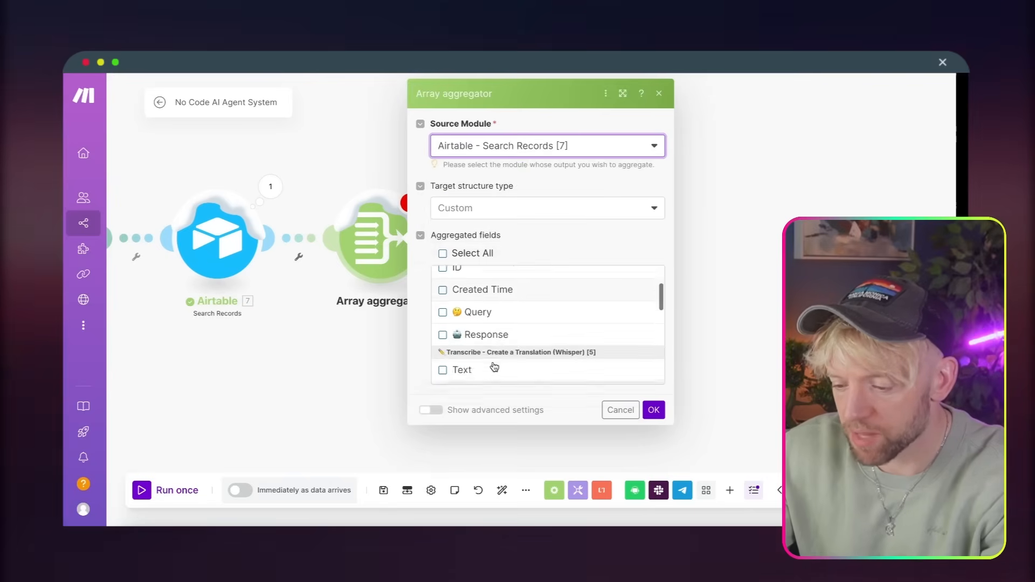
left_click(507, 321)
left_click(508, 322)
scroll(508, 325, "up", 2)
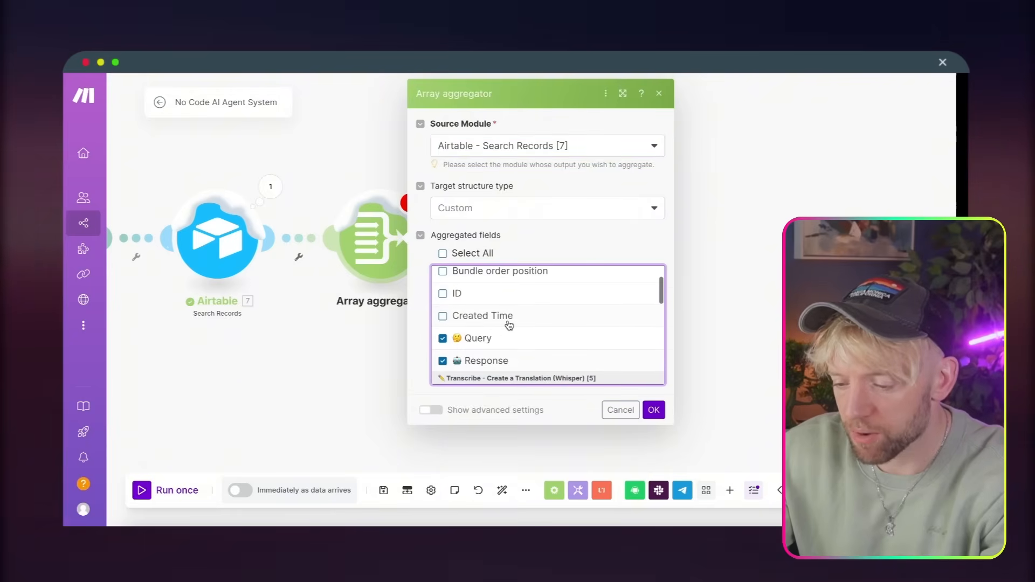
scroll(536, 368, "down", 2)
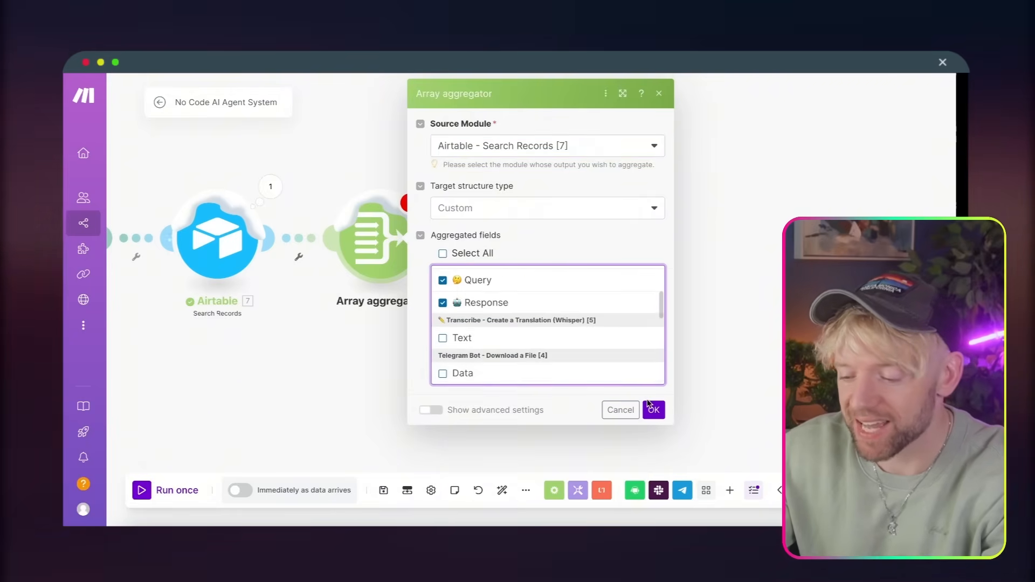
left_click(654, 411)
Step: Add a Text aggregator module after the Array aggregator and choose the Array aggregator as its source module
left_click(439, 233)
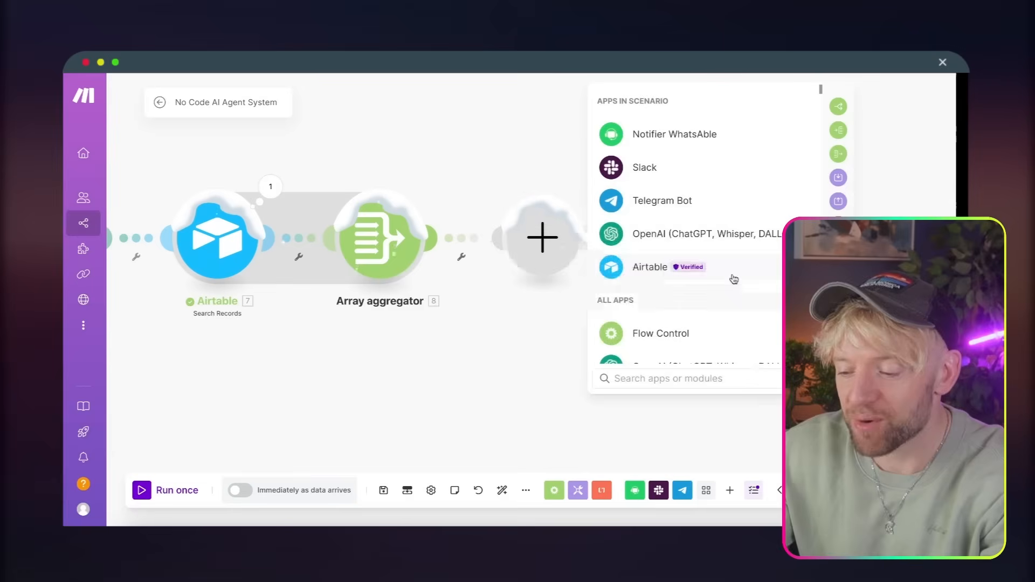
type("TEXT AGG")
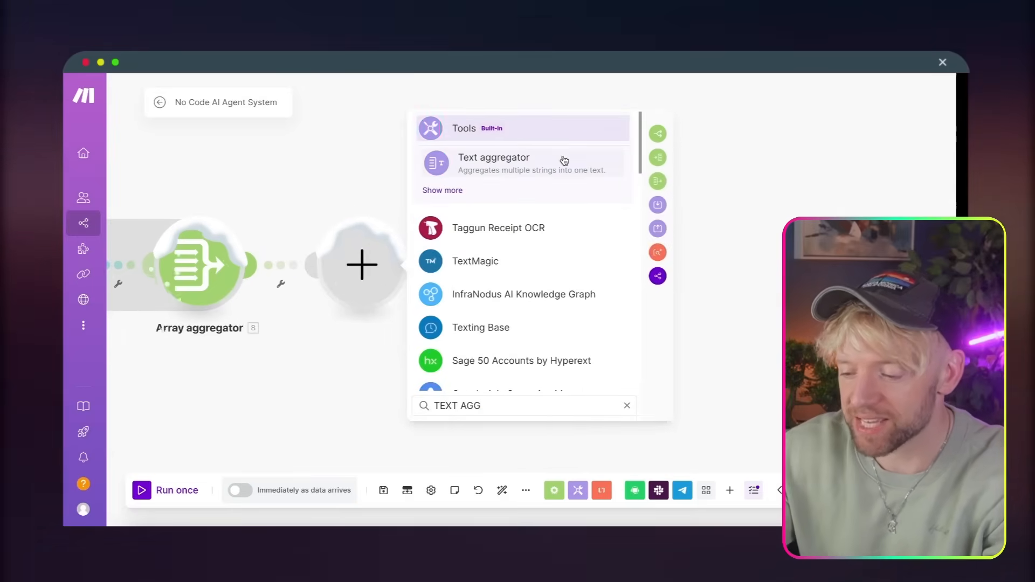
left_click(563, 160)
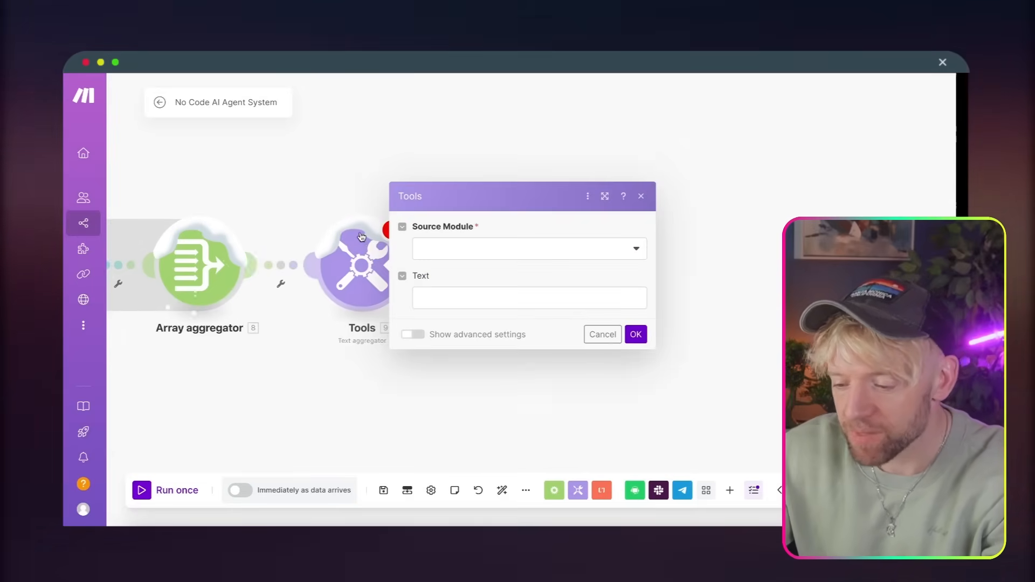
left_click(436, 248)
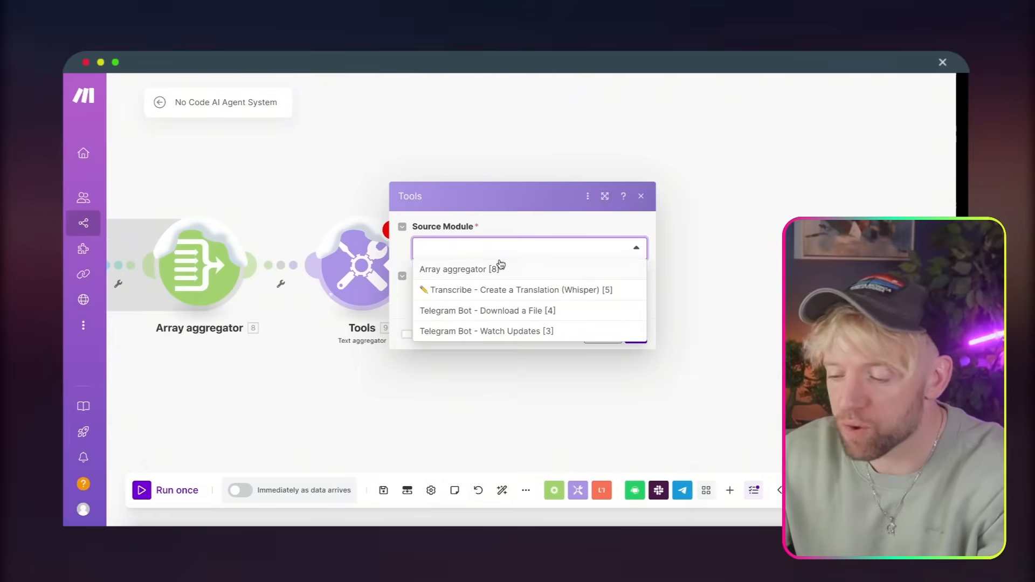
left_click(514, 275)
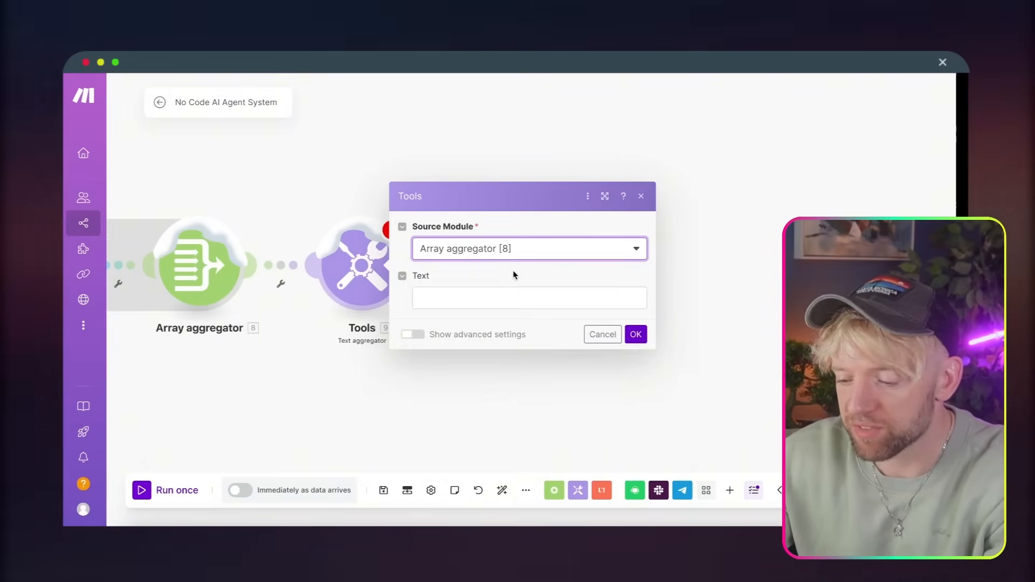
Step: Map the Text aggregator's text to the array's Created Time, Query and Response, with a line break after Created Time, and save it
left_click(472, 299)
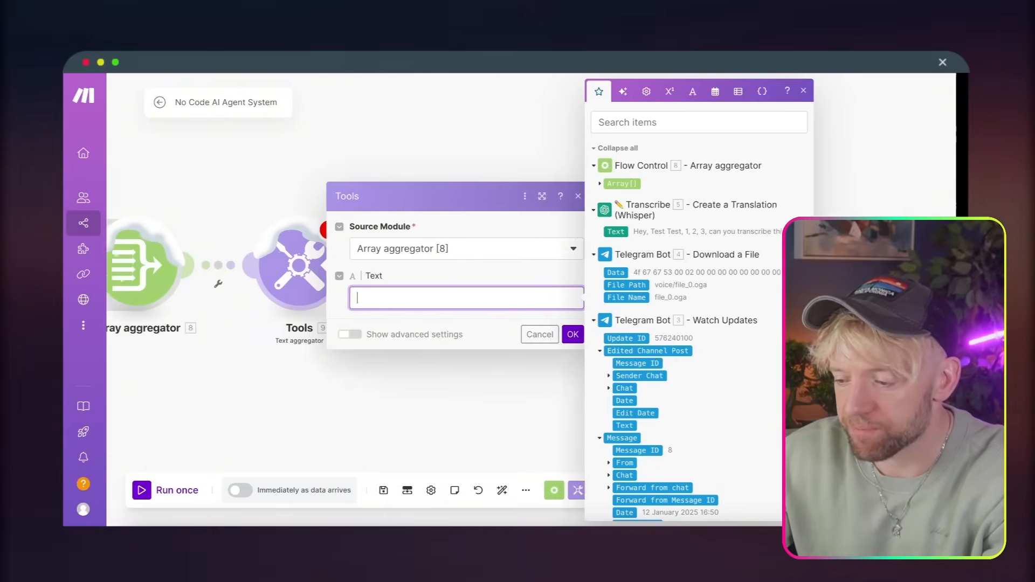
left_click(580, 185)
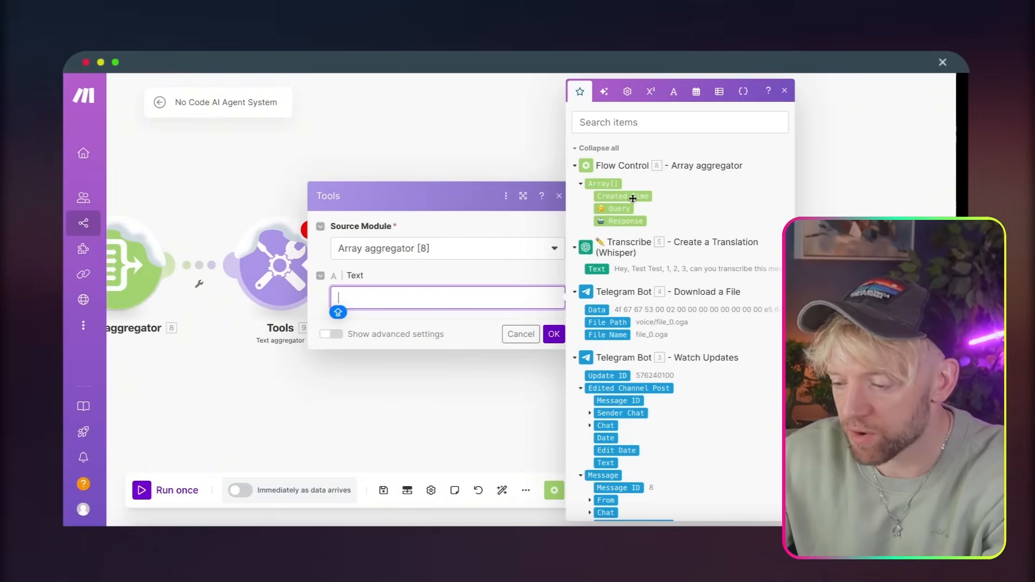
left_click(633, 198)
left_click(617, 208)
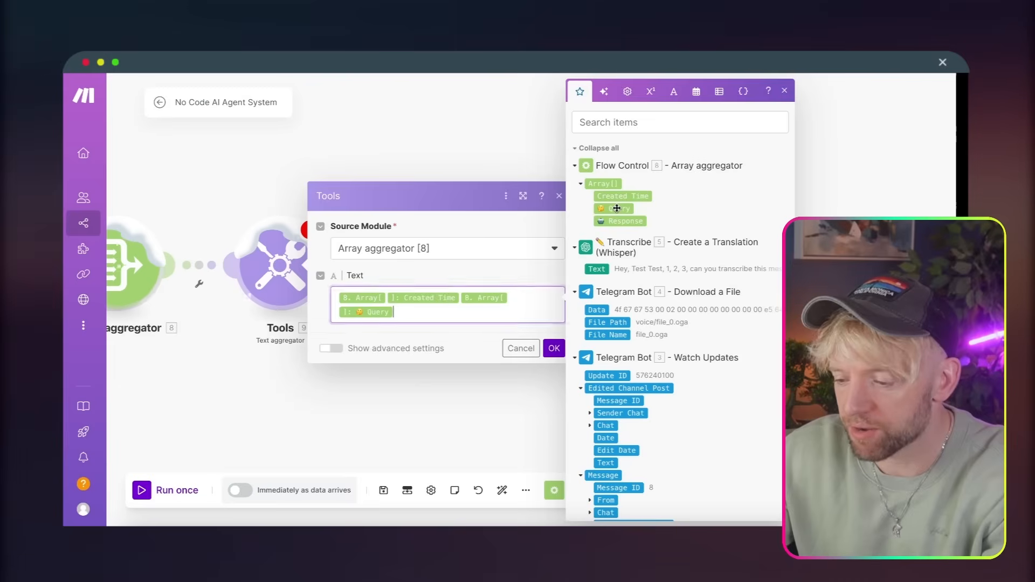
left_click_drag(620, 221, 525, 305)
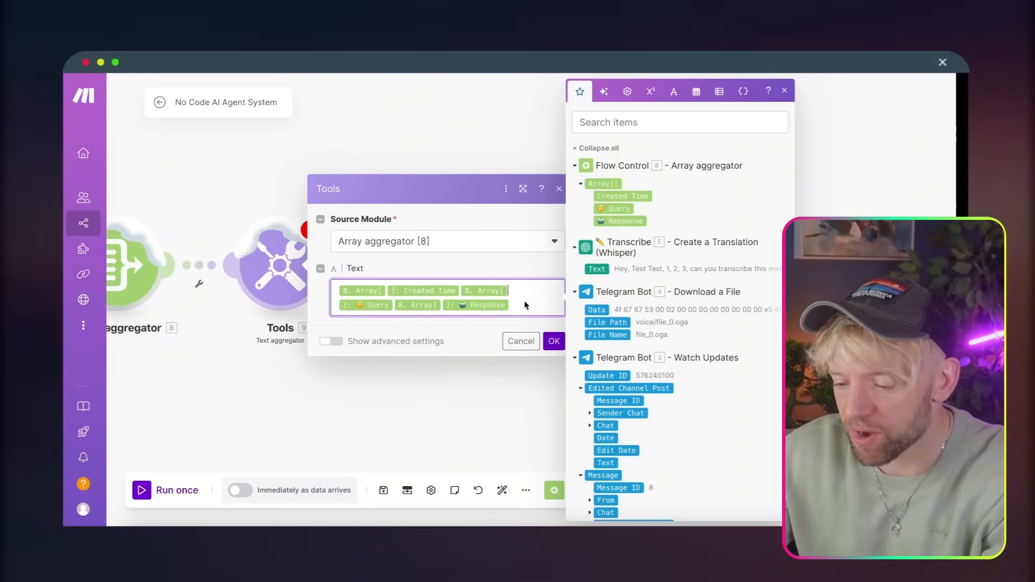
key("Return")
left_click(506, 295)
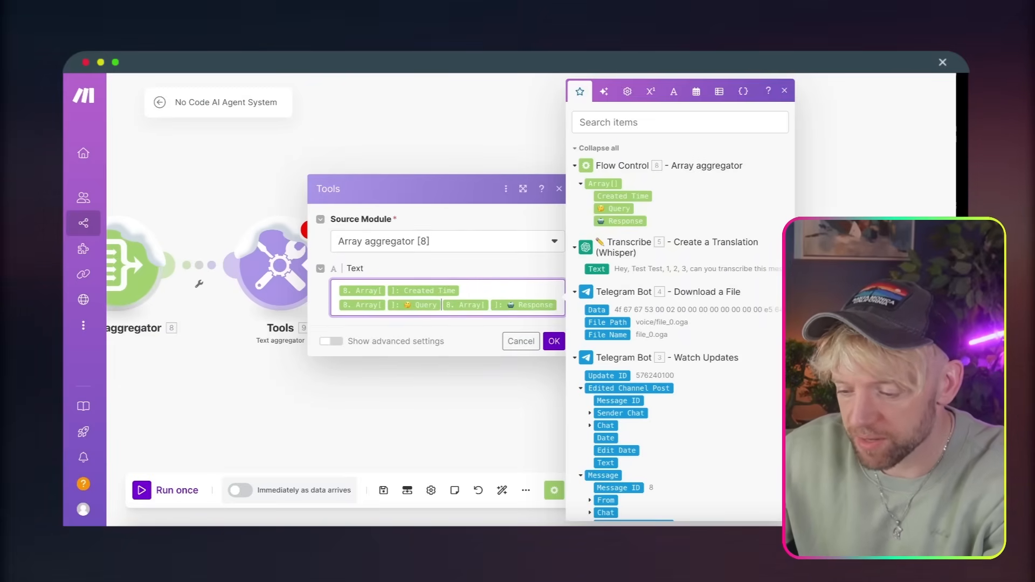
left_click(553, 341)
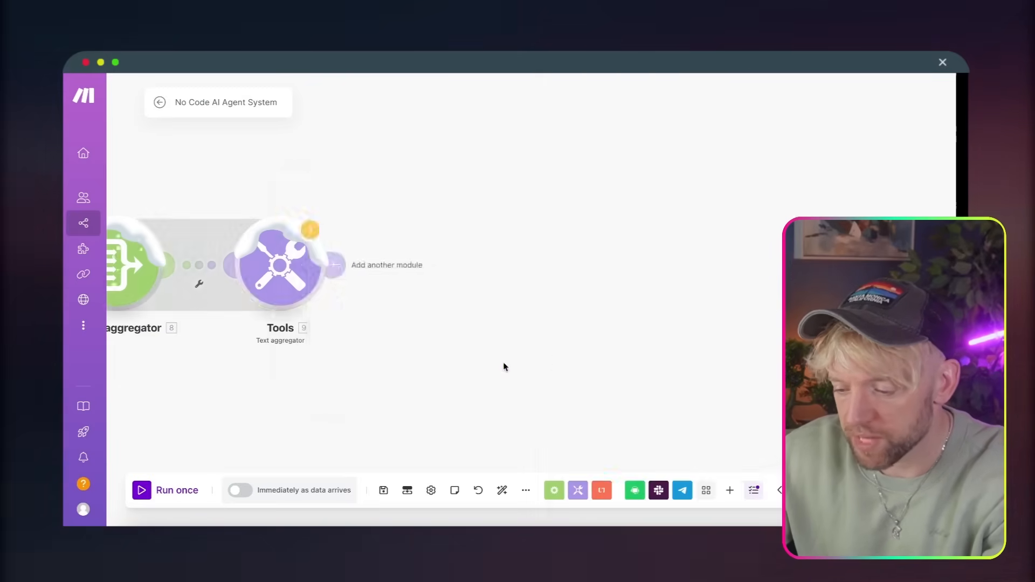
Step: Unlink the Airtable Search Records module from Transcribe and make Search Records the scenario's starting module
scroll(706, 399, "left", 10)
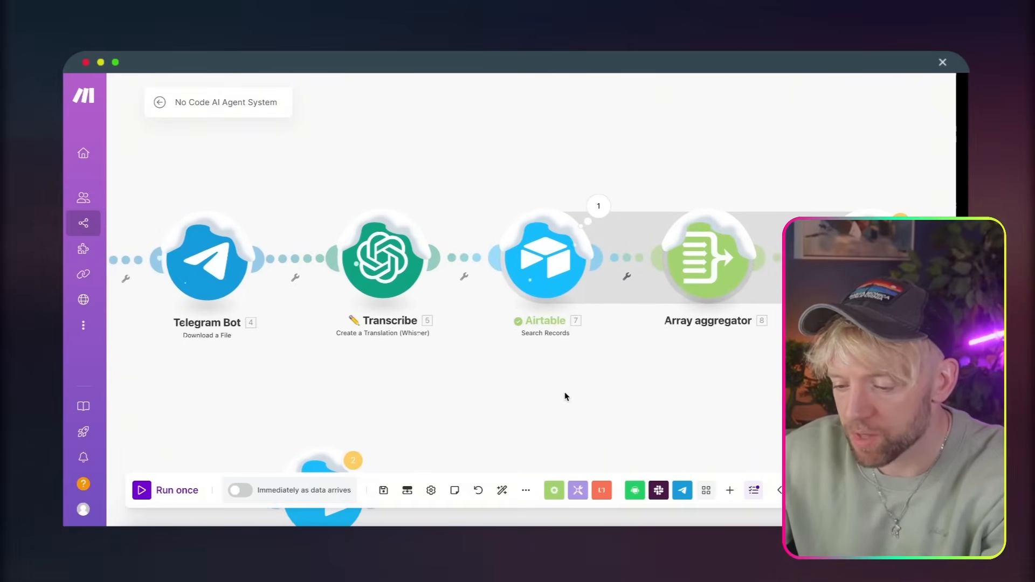
scroll(554, 395, "down", 3)
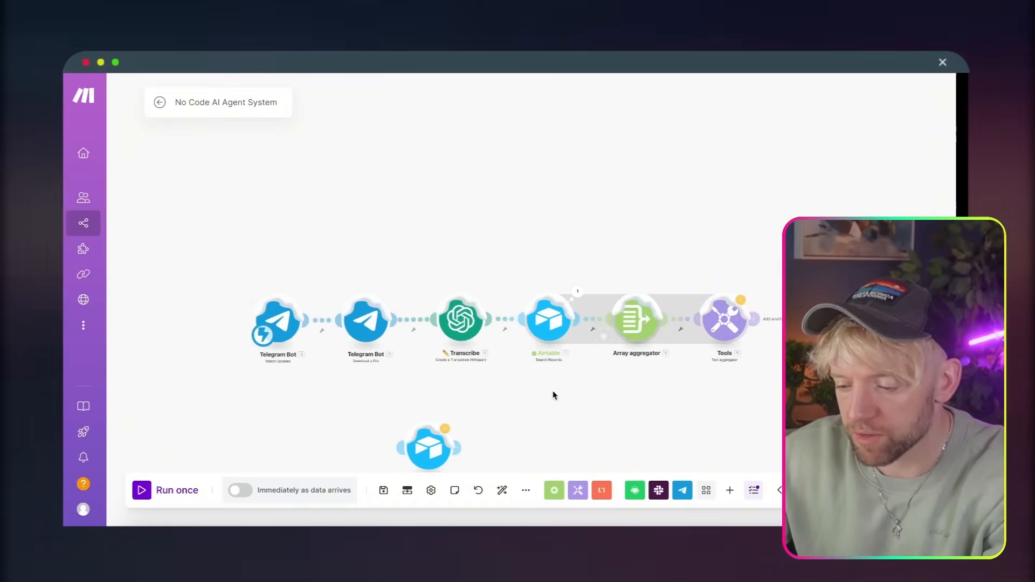
right_click(510, 319)
left_click(520, 344)
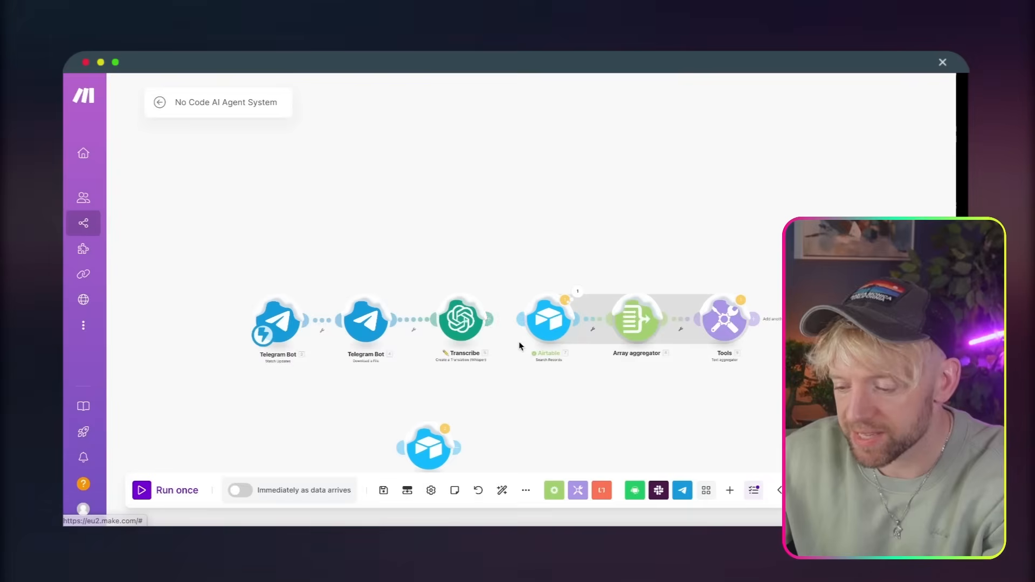
left_click_drag(258, 339, 531, 323)
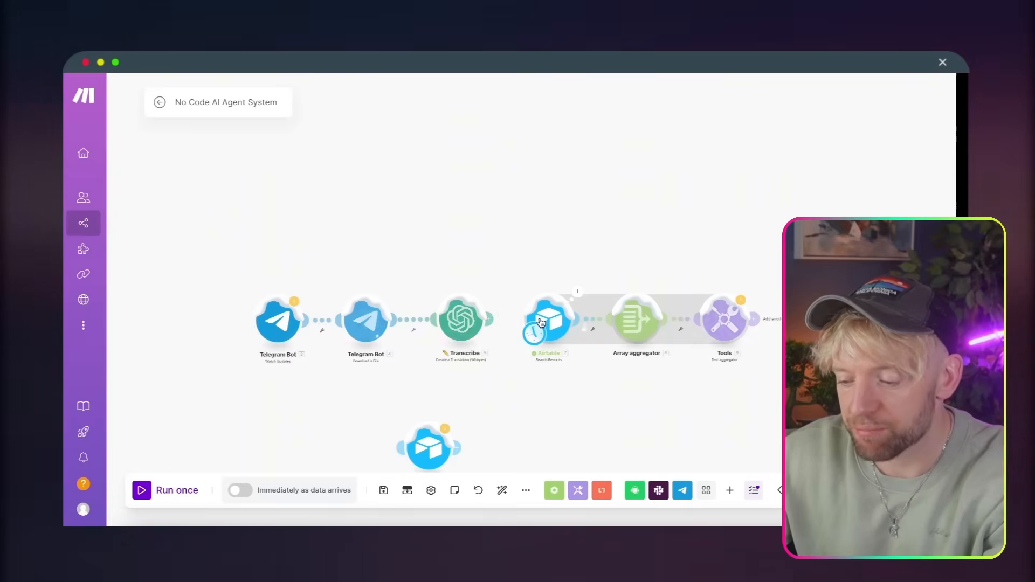
Step: Run the scenario once from Airtable Search Records, choosing to run it anyway with the Text aggregator as the last module
left_click_drag(574, 373, 397, 363)
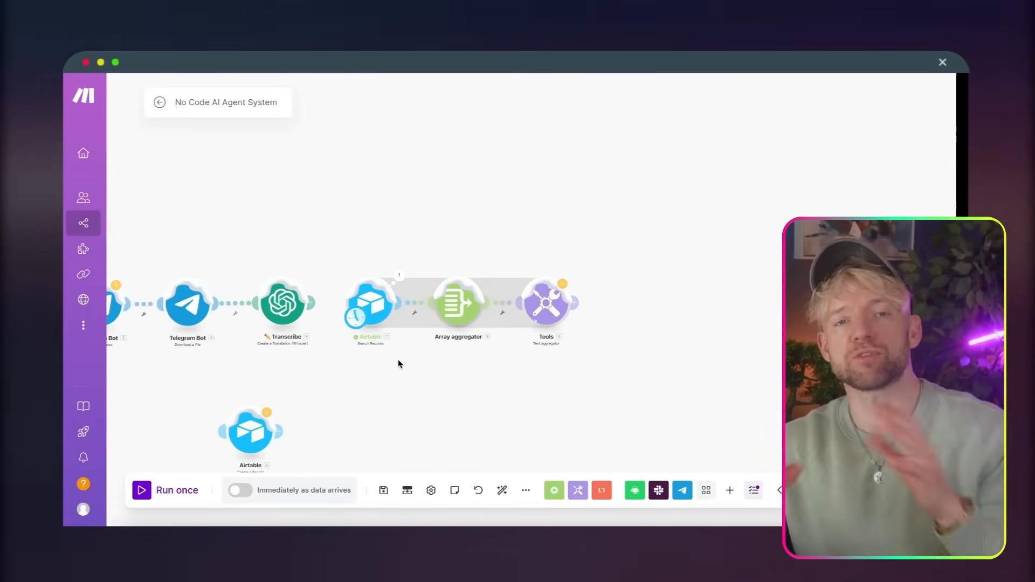
left_click(144, 490)
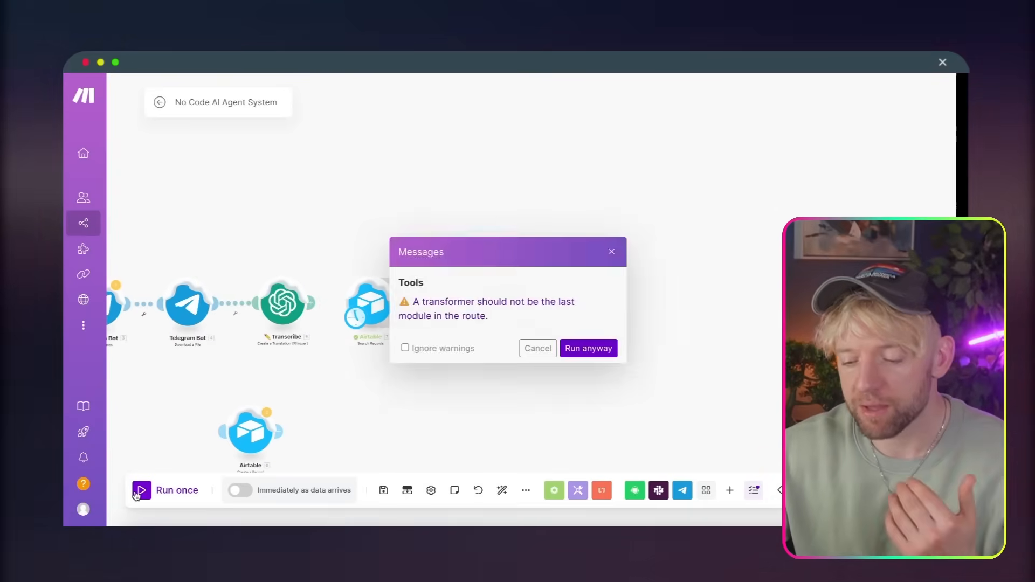
left_click(597, 348)
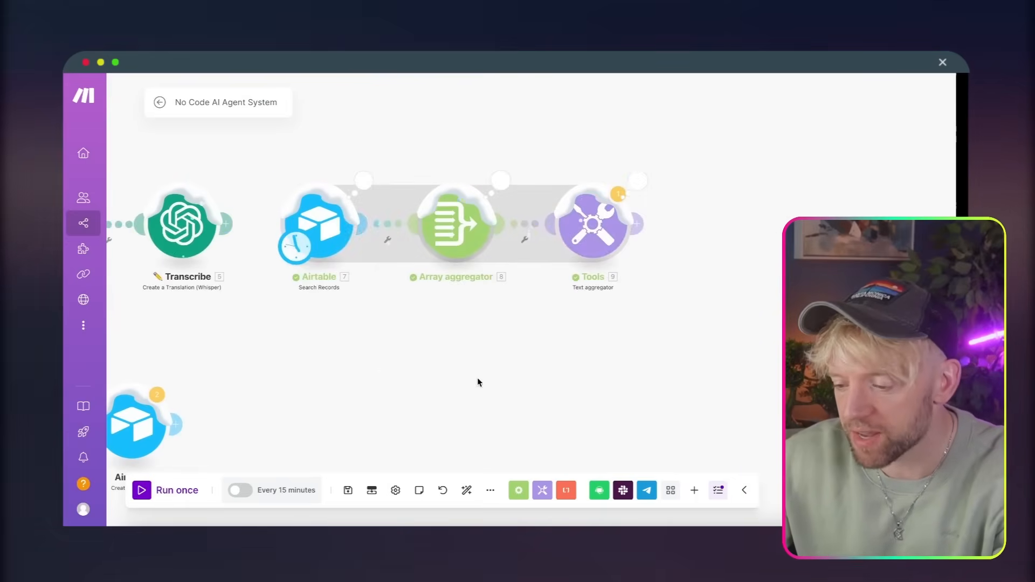
Step: Inspect the bundles returned by the Airtable Search Records module, expanding bundles 15 and 16
left_click(305, 193)
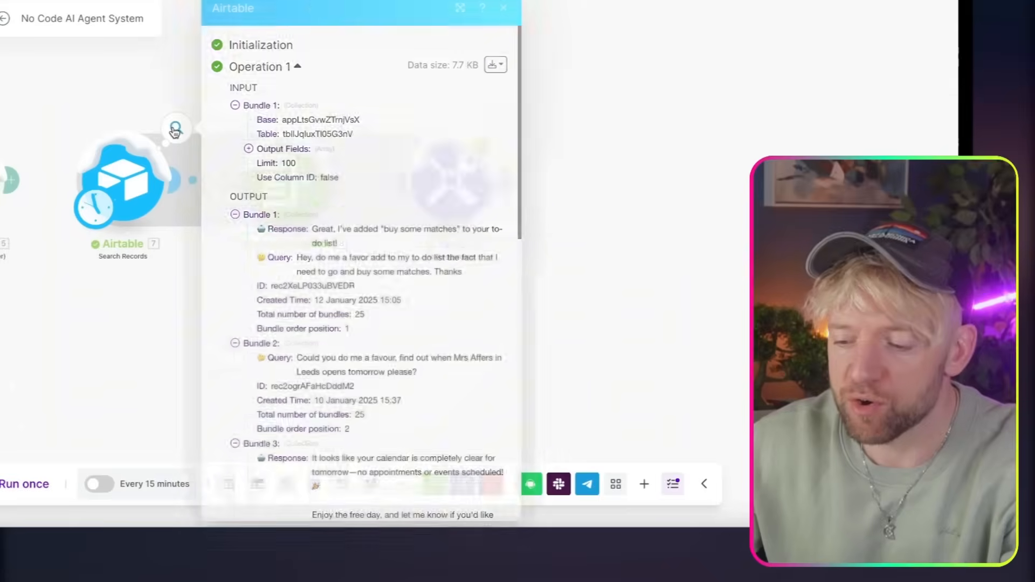
scroll(442, 349, "down", 5)
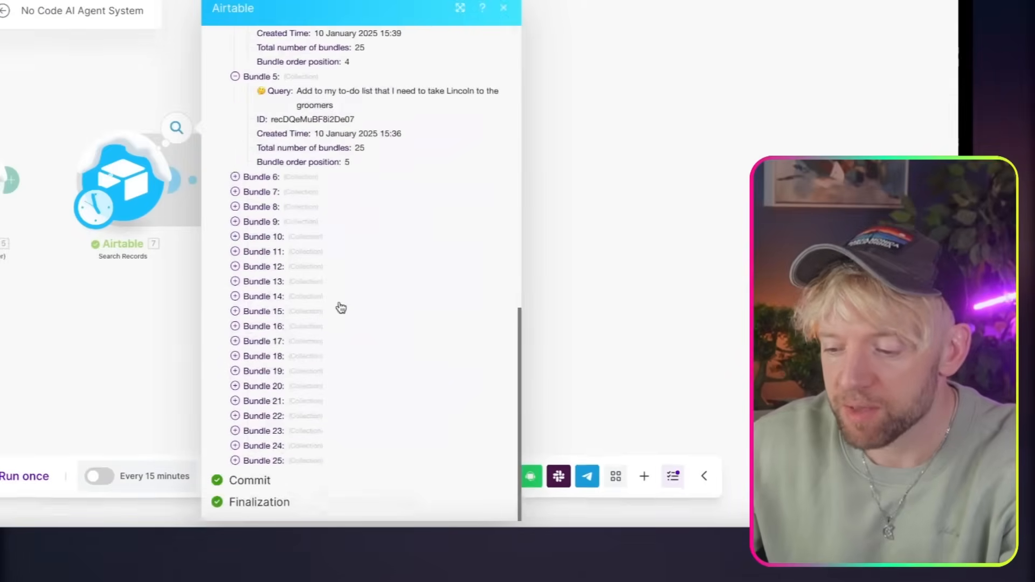
left_click(296, 312)
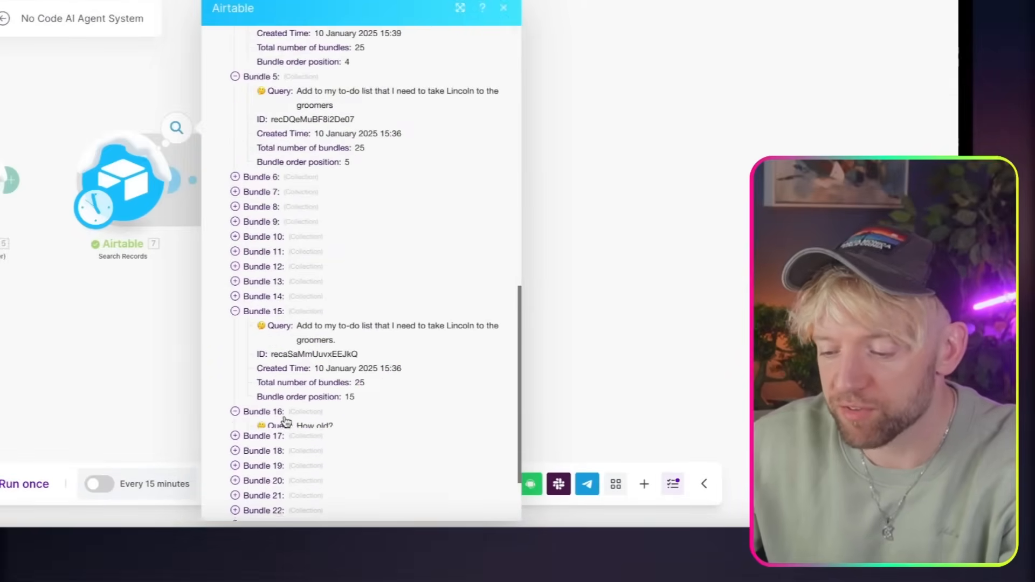
key("Escape")
Step: Examine the Array aggregator's input bundles from the run, expanding bundle 11 to check its Query, Created Time and Response
left_click(349, 138)
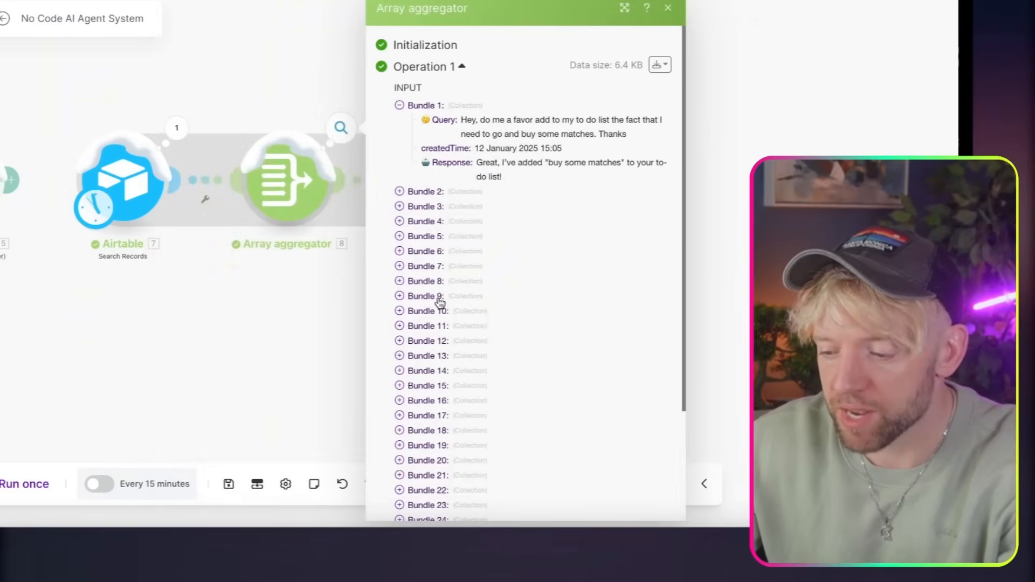
scroll(439, 299, "down", 5)
scroll(439, 303, "up", 5)
left_click(425, 326)
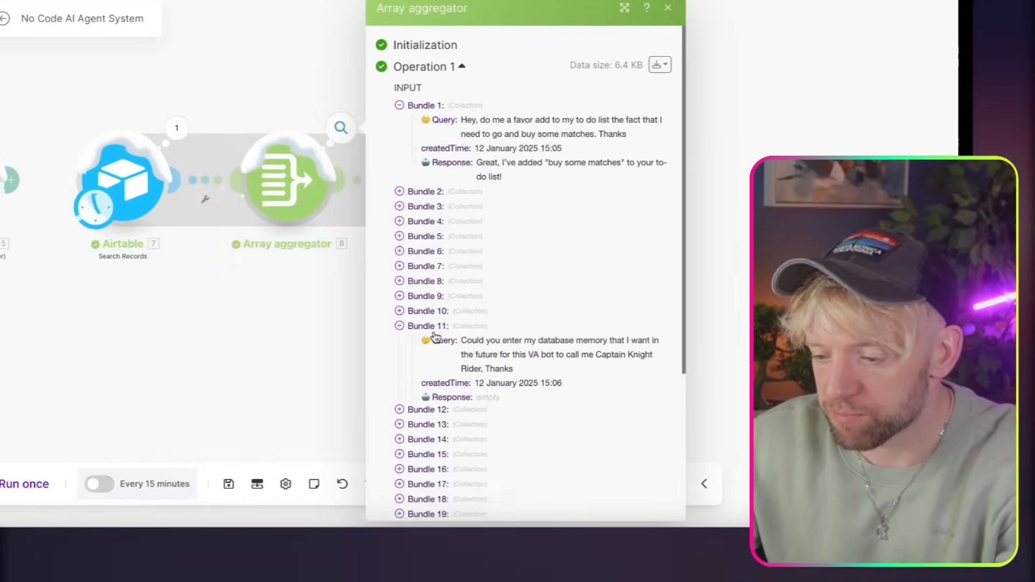
scroll(438, 370, "down", 5)
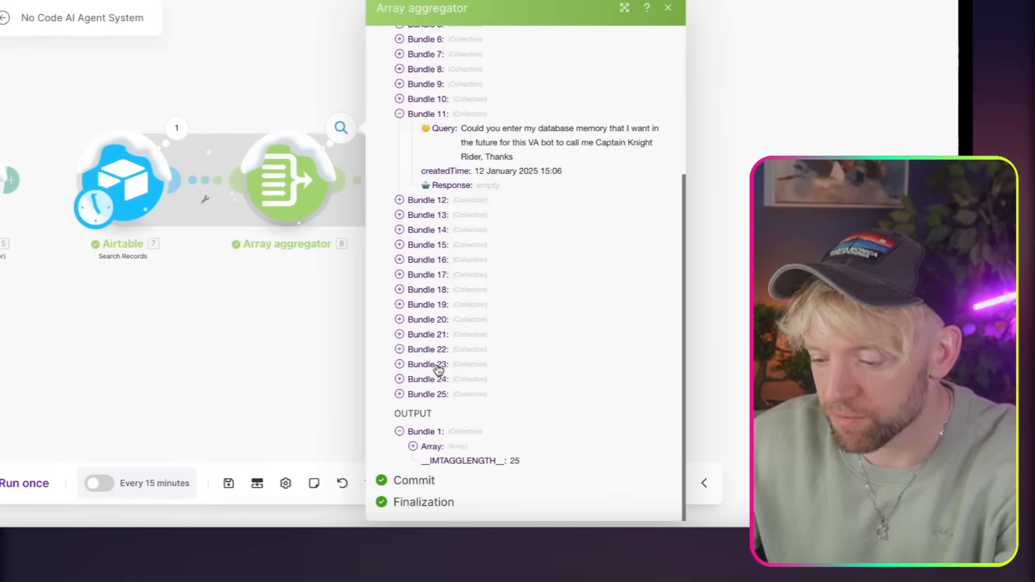
Step: Expand the Array aggregator's output array and check individual items such as 4, 5 and 9
left_click(413, 446)
scroll(497, 473, "down", 4)
left_click(427, 290)
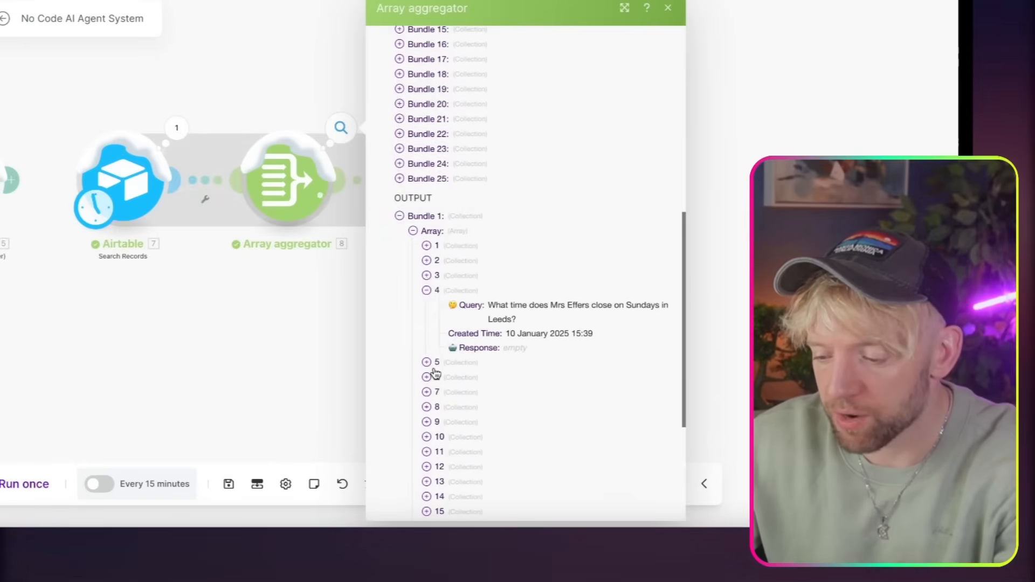
left_click(427, 361)
scroll(433, 462, "down", 2)
left_click(456, 290)
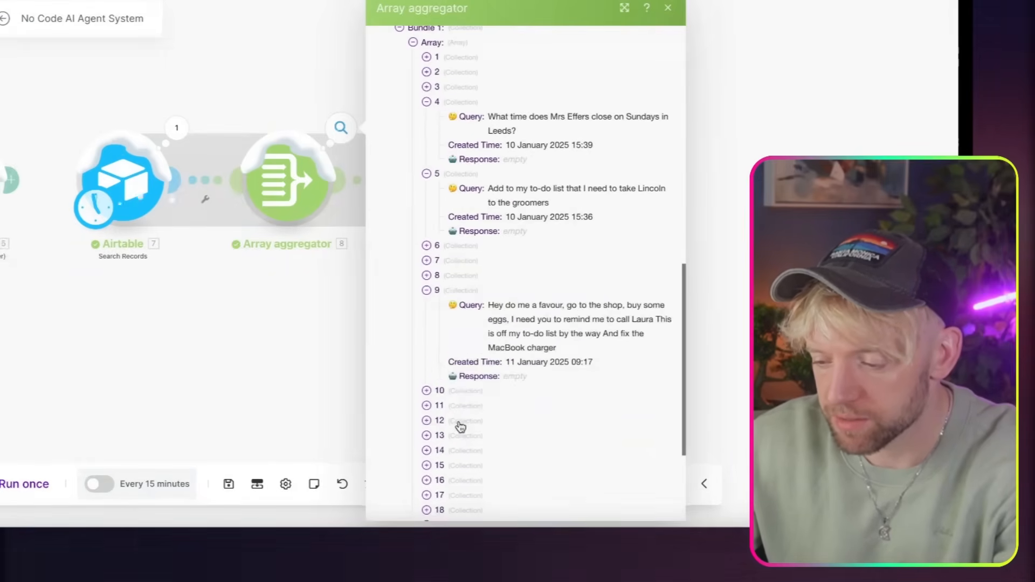
left_click(457, 426)
scroll(458, 425, "down", 2)
key("Escape")
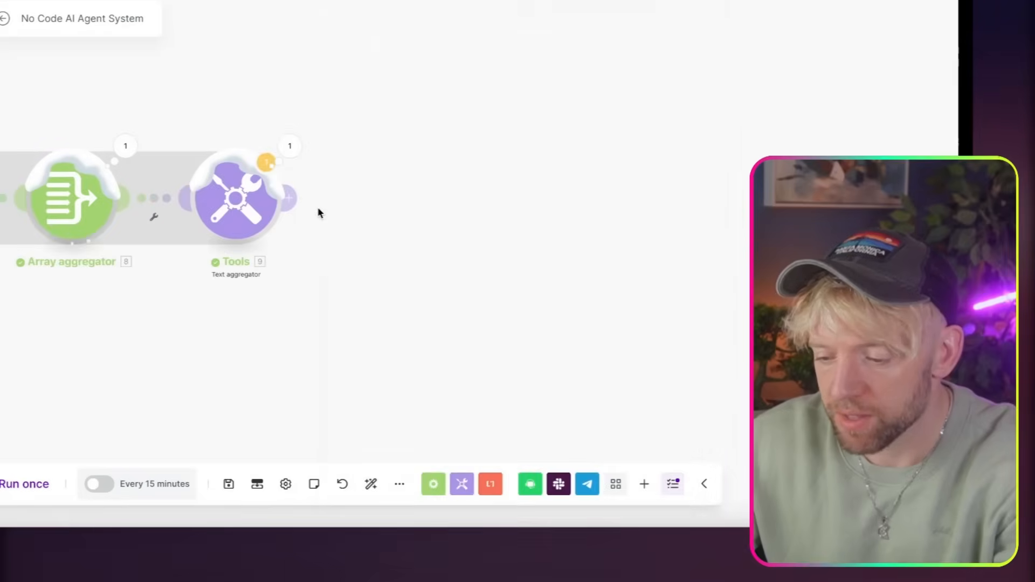
Step: Check the Text aggregator's run output against its source module and text mapping, leaving its settings as they are
left_click(287, 147)
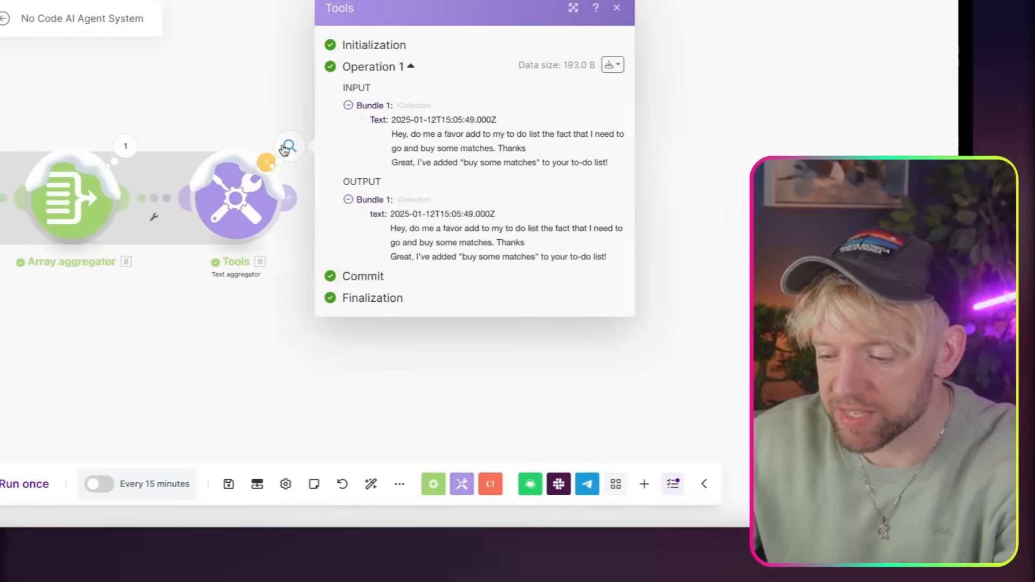
left_click(731, 184)
left_click(226, 181)
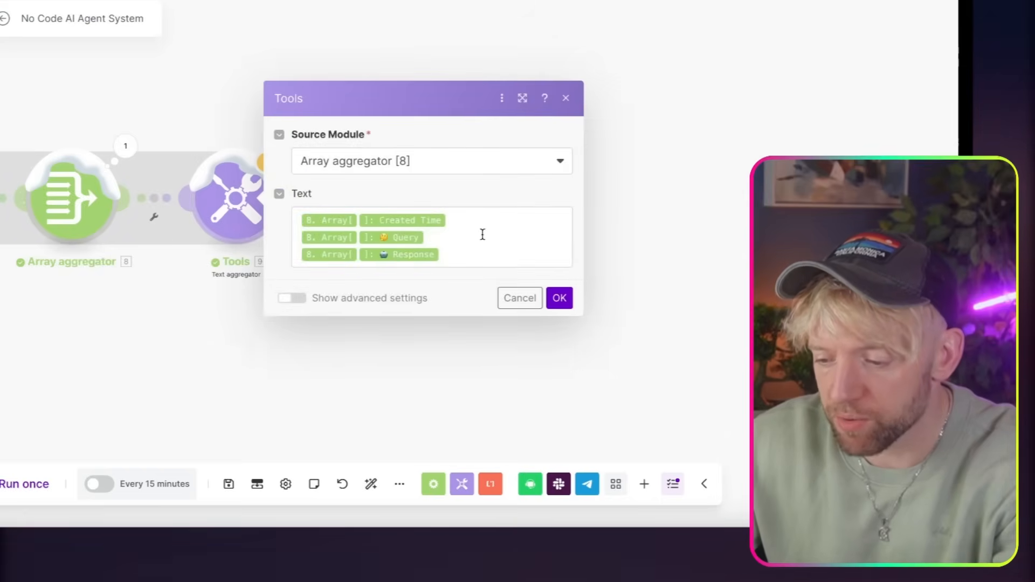
left_click(212, 96)
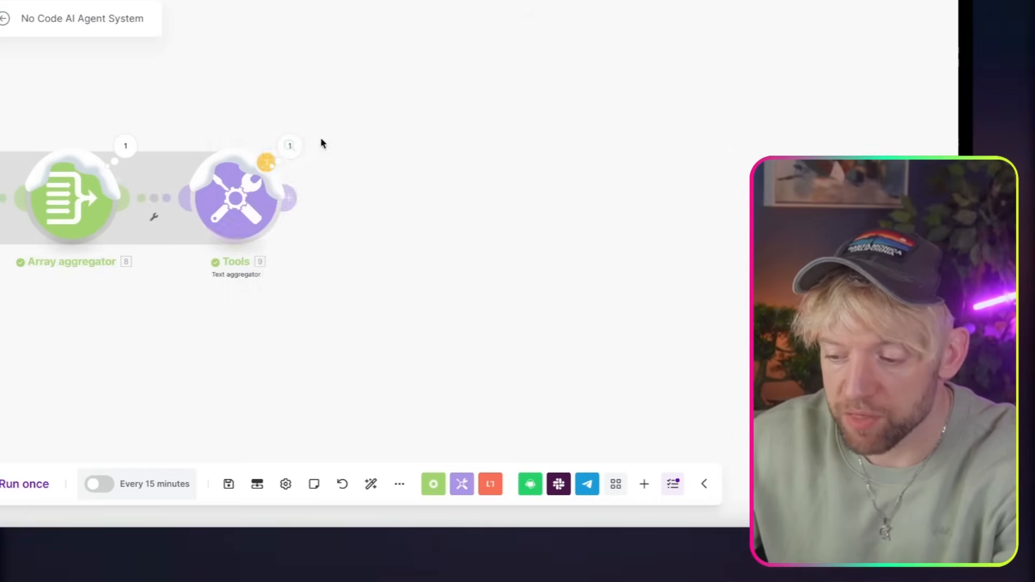
left_click(289, 146)
double_click(425, 241)
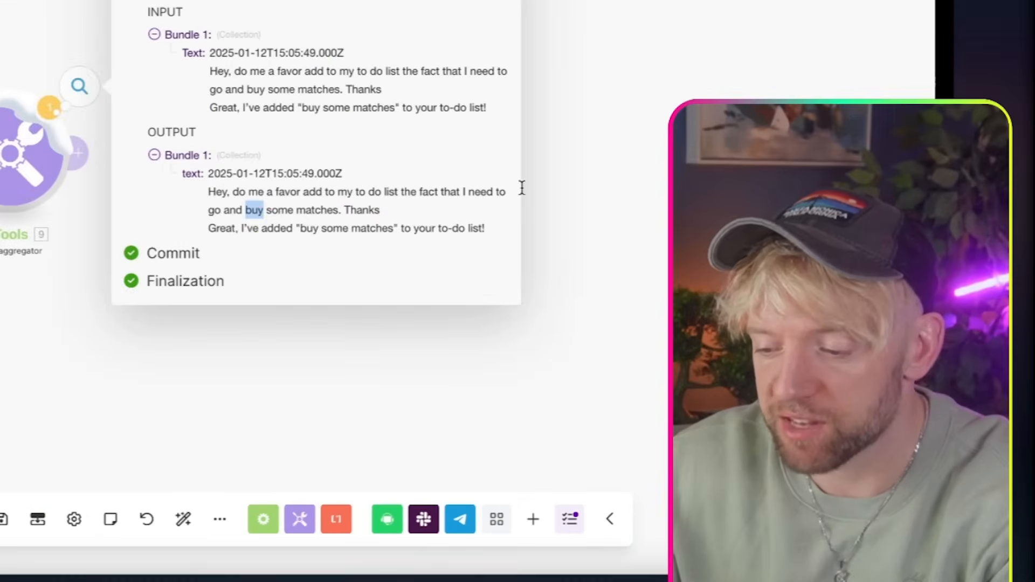
Step: Close the run output and open the settings of the Text aggregator module for editing its Text content
left_click(716, 218)
left_click_drag(387, 289, 607, 318)
left_click(305, 156)
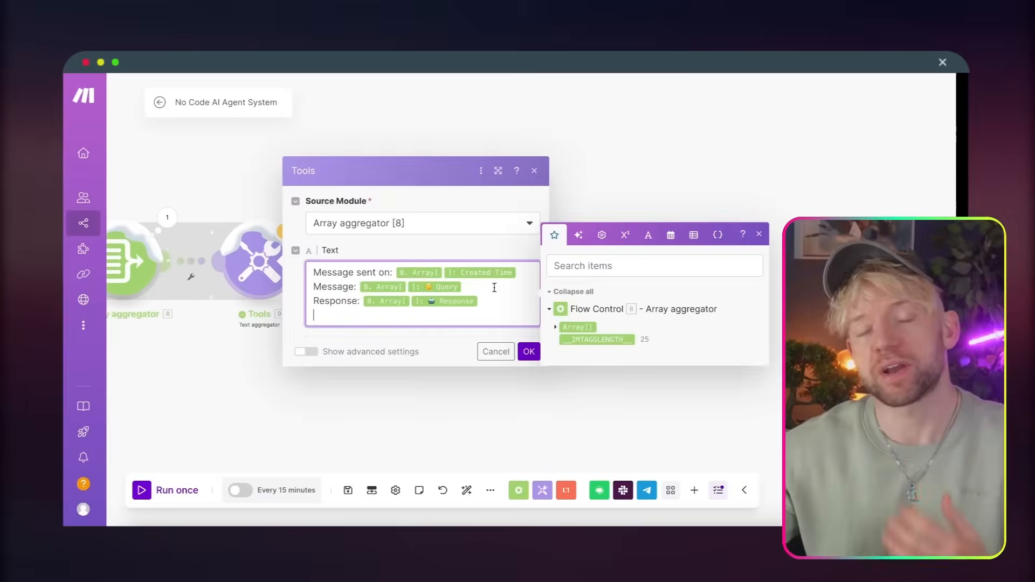
Step: Duplicate the Message sent on, Message and Response block below the original, using array index 1 for all three mapped fields
double_click(15, 185)
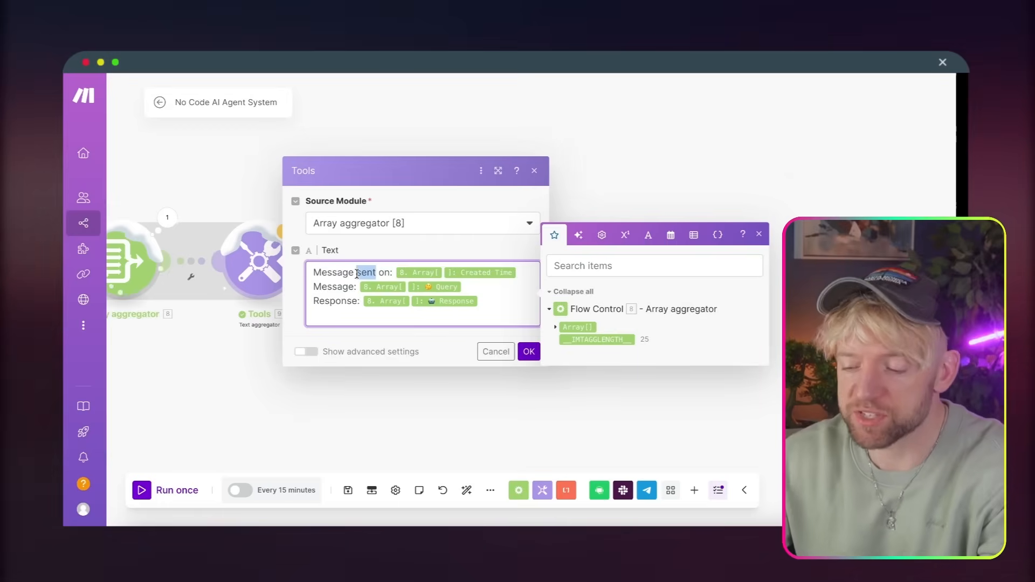
left_click(355, 273)
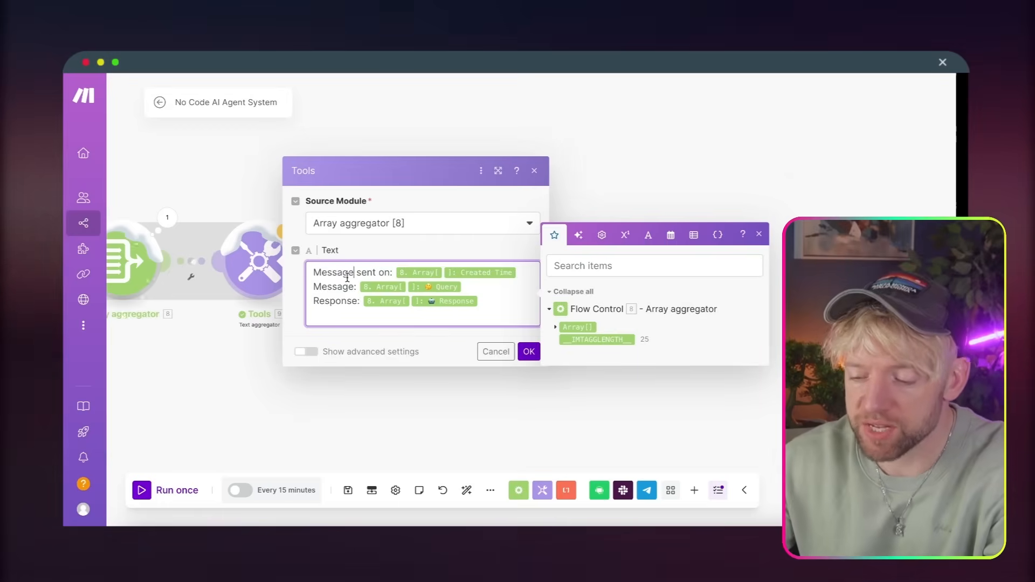
key("ctrl+a")
key("ctrl+c")
left_click(501, 305)
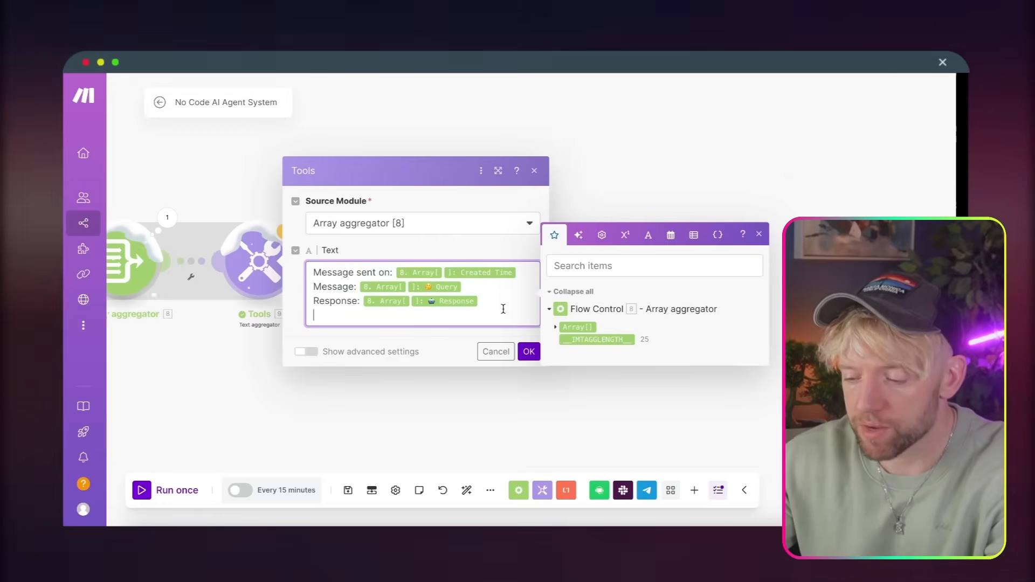
key("Return")
key("ctrl+v")
left_click(528, 327)
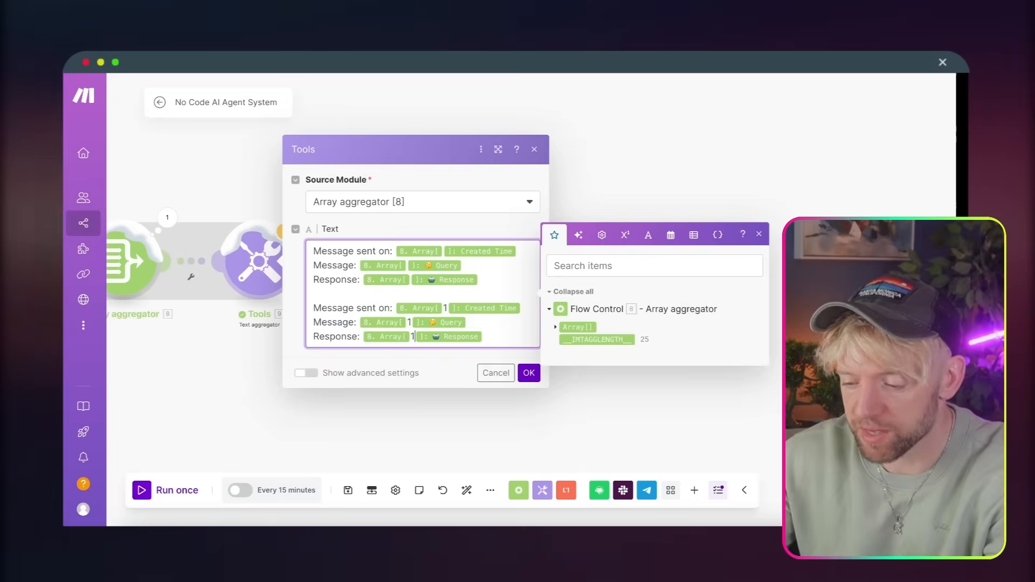
Step: Add a third copy of the message block beneath the second, using array index 2 for Created Time, Query and Response
left_click_drag(502, 341, 299, 313)
key("ctrl+c")
left_click(502, 337)
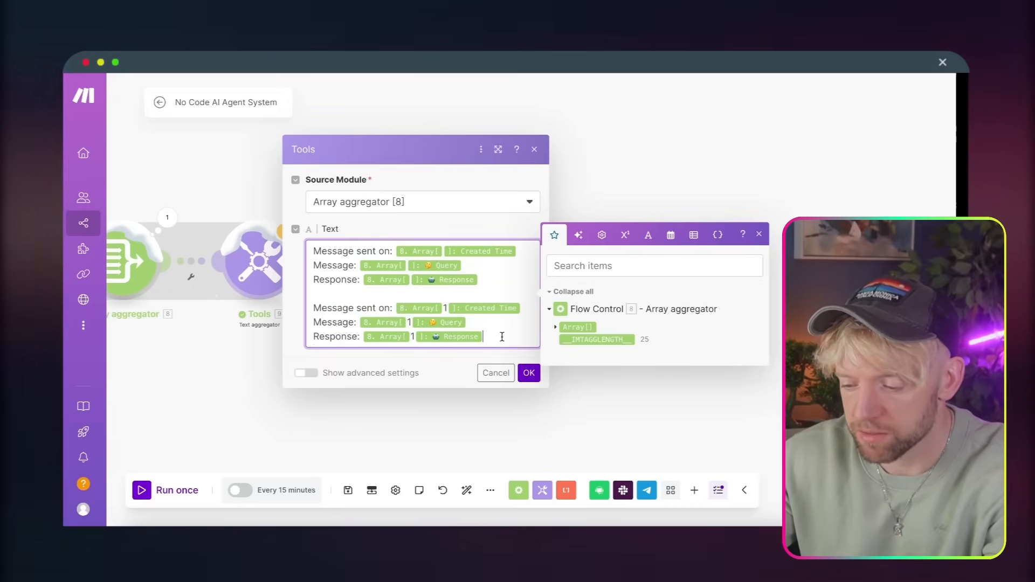
key("Return")
key("Return")
key("ctrl+v")
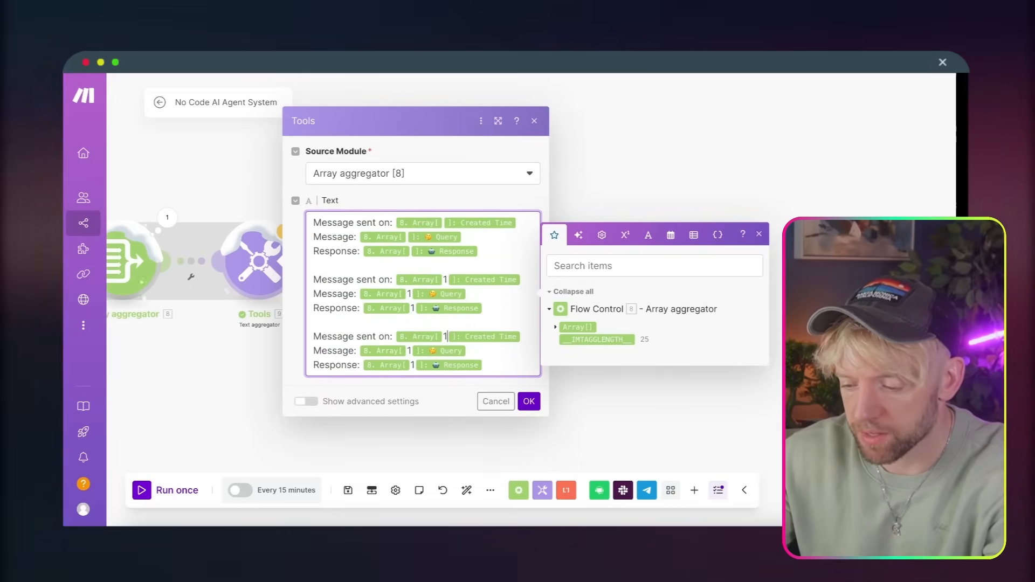
left_click(412, 353)
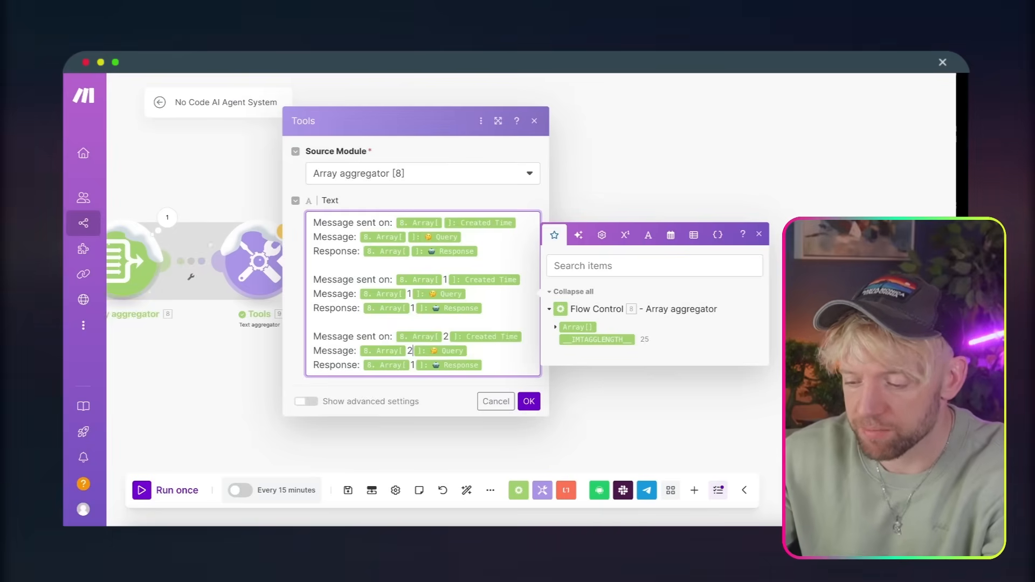
key("BackSpace")
type("2")
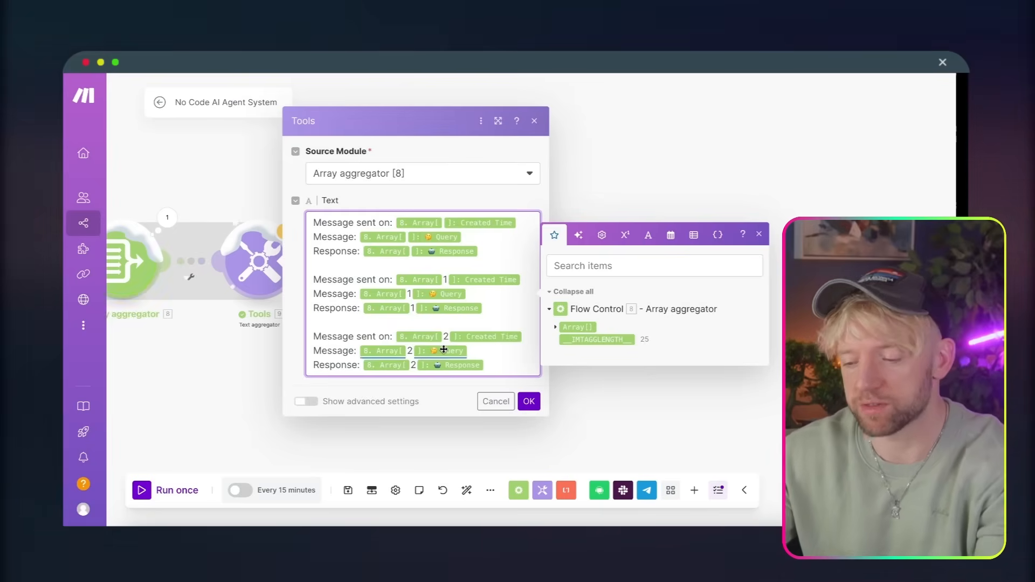
Step: Replace the whole Text content with the prepared template covering Entry 0 through Entry 49
key("ctrl+a")
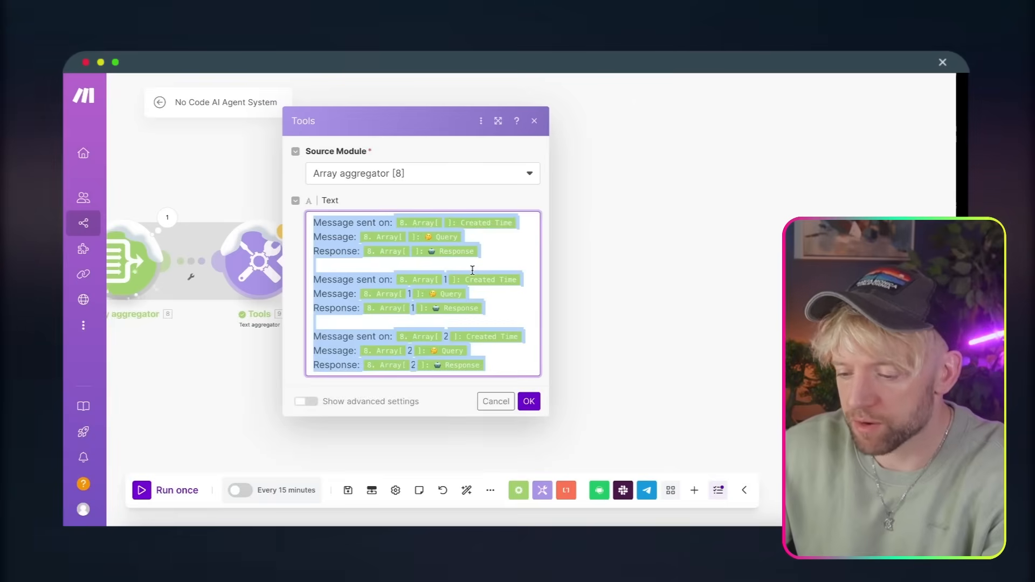
key("BackSpace")
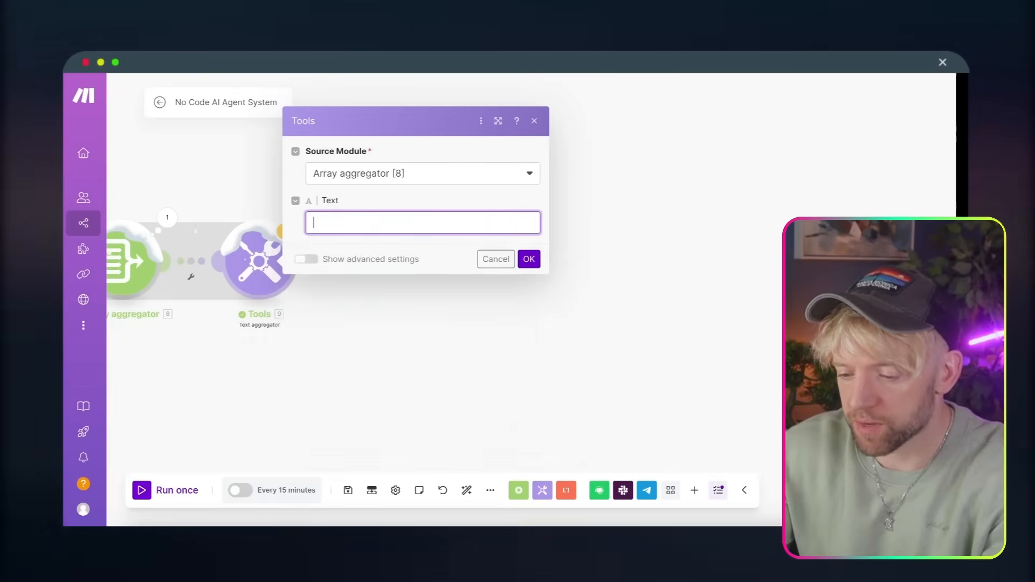
key("ctrl+v")
left_click_drag(398, 335, 384, 464)
key("BackSpace")
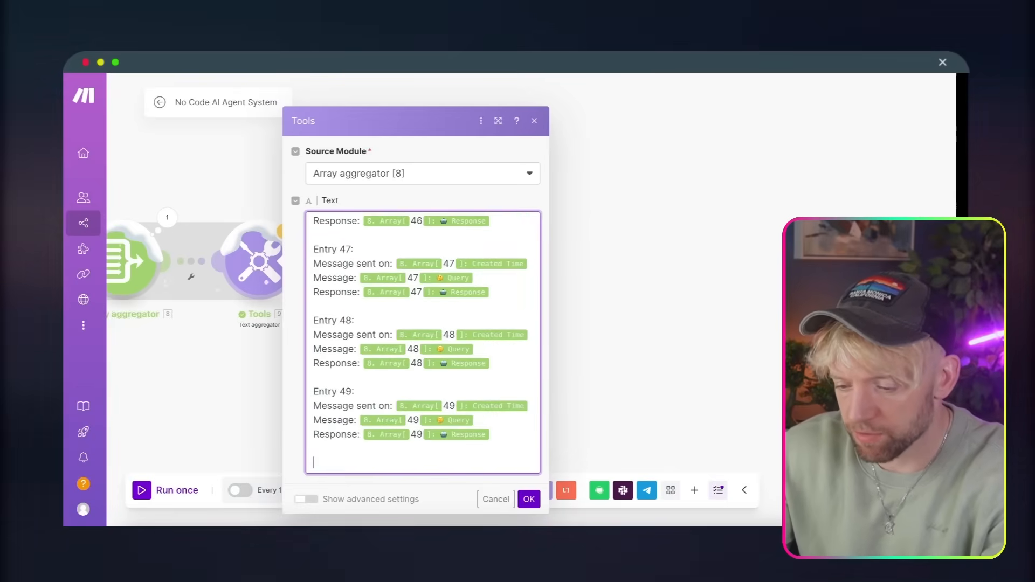
Step: Delete the introductory "Certainly!" paragraph above Entry 0 and save the text aggregator's settings
scroll(381, 425, "up", 20)
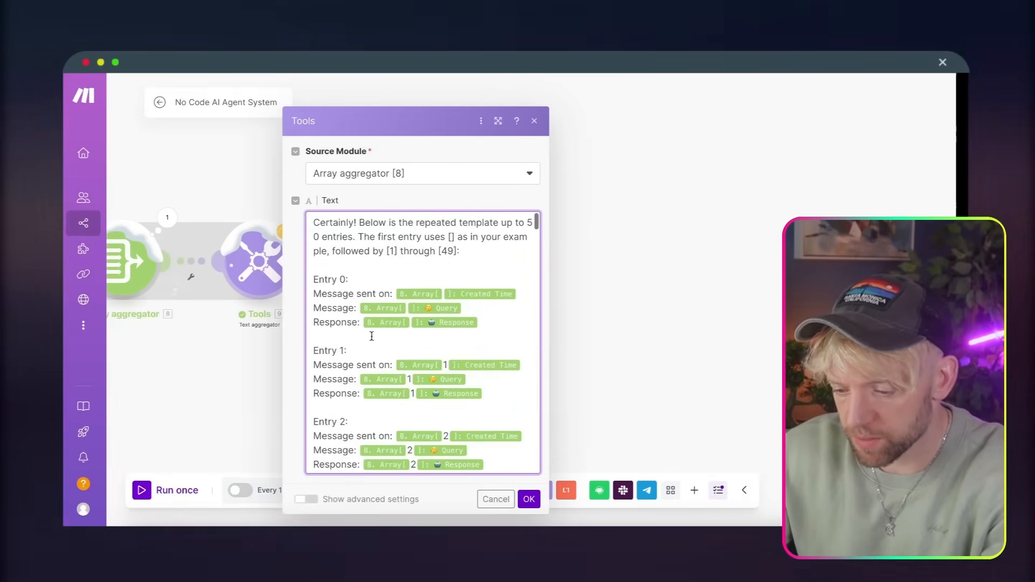
left_click_drag(448, 262, 224, 180)
key("BackSpace")
key("Delete")
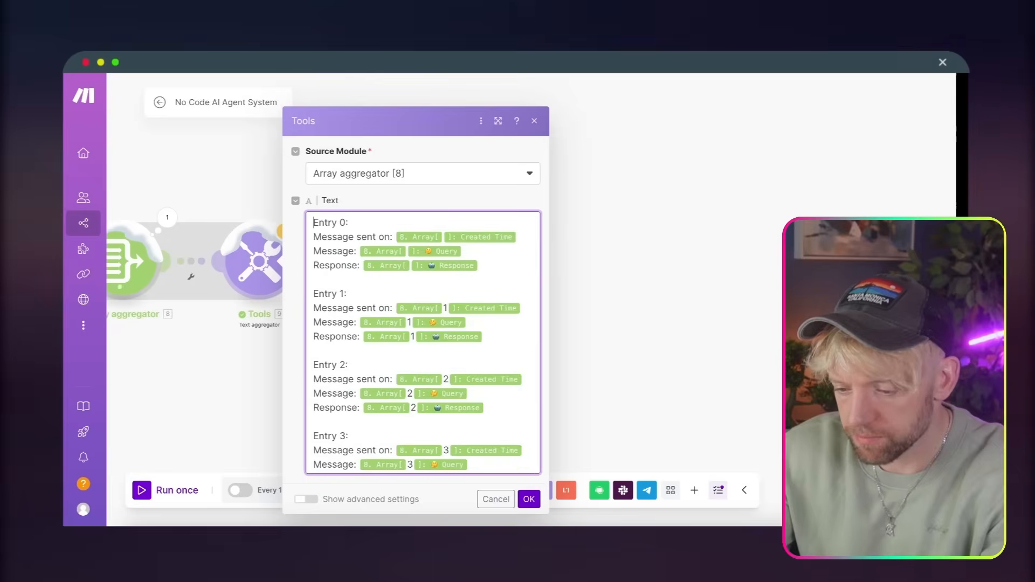
left_click(529, 499)
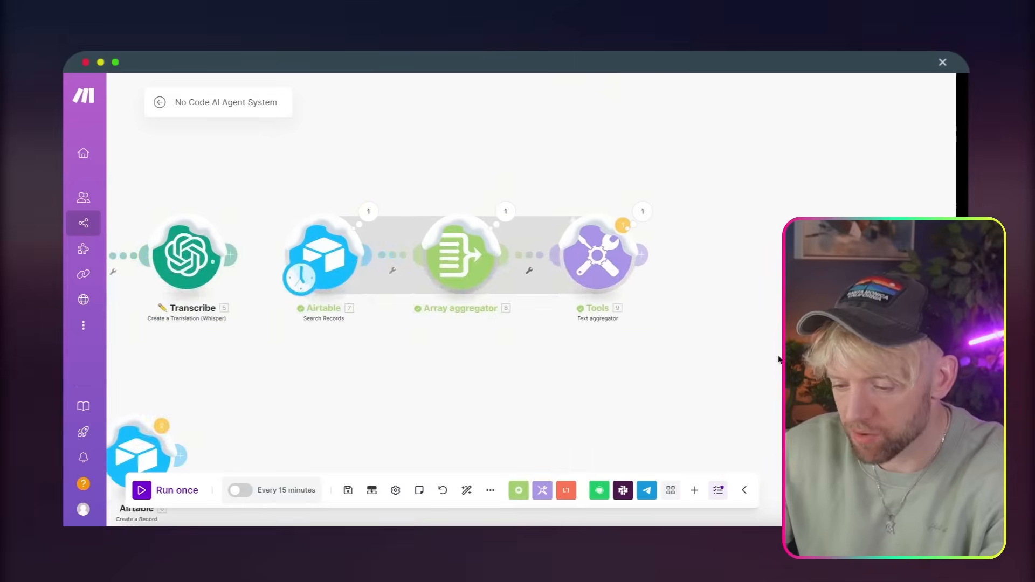
Step: Move the Watch Updates Telegram module above the row and bring the Download a File and Transcribe modules closer together
left_click_drag(509, 418, 651, 418)
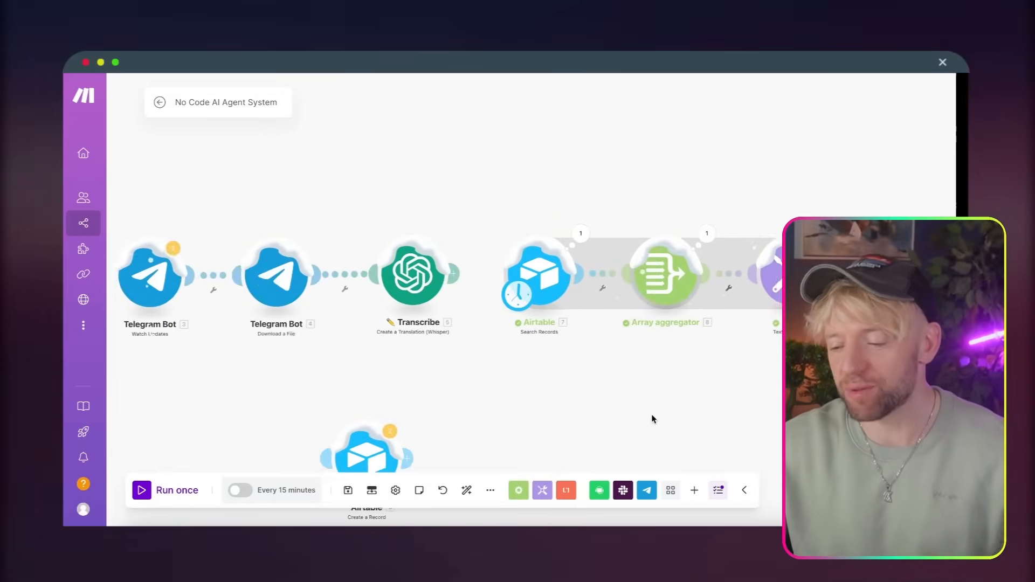
scroll(651, 418, "down", 3)
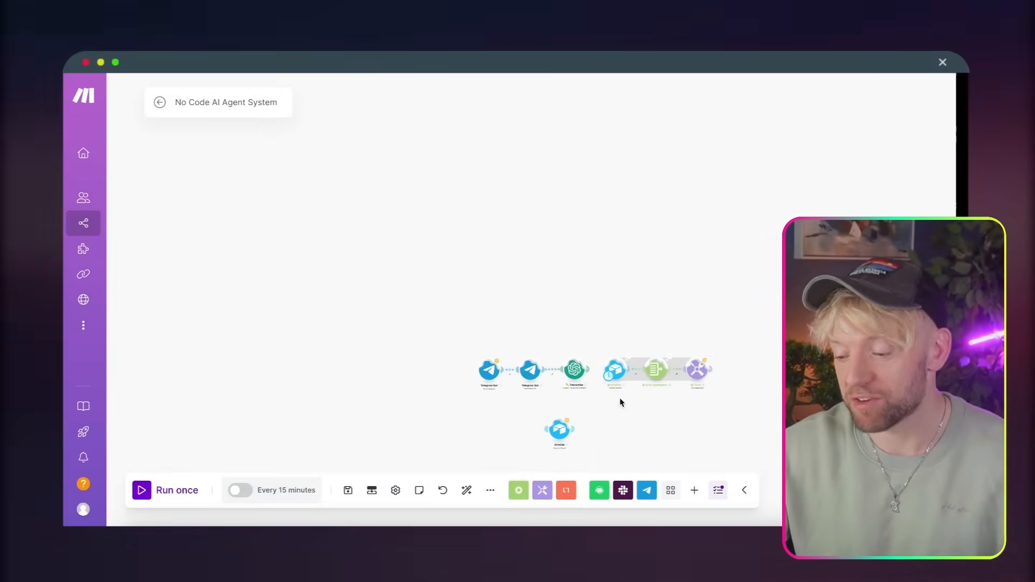
scroll(620, 397, "up", 3)
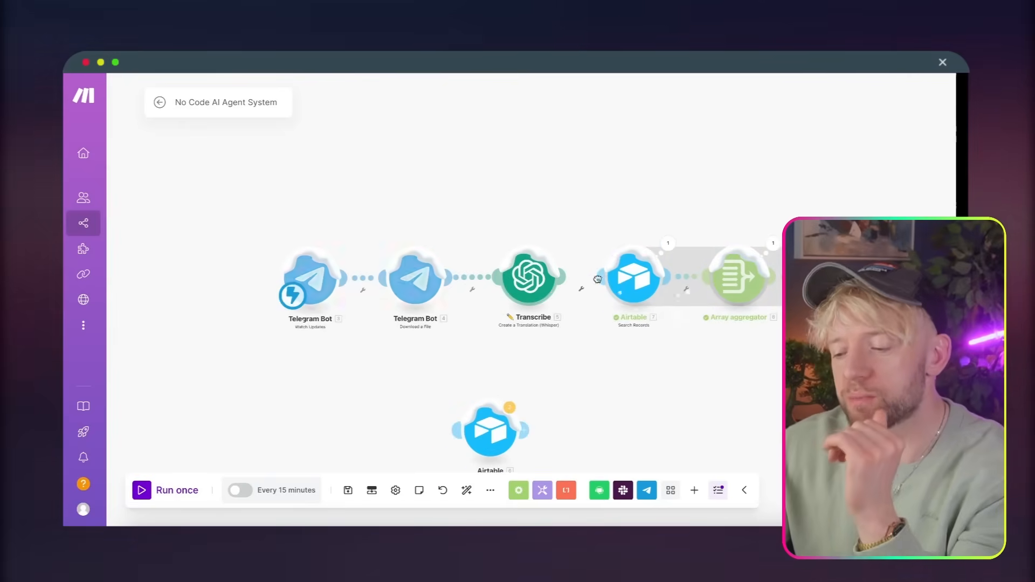
left_click_drag(673, 378, 588, 364)
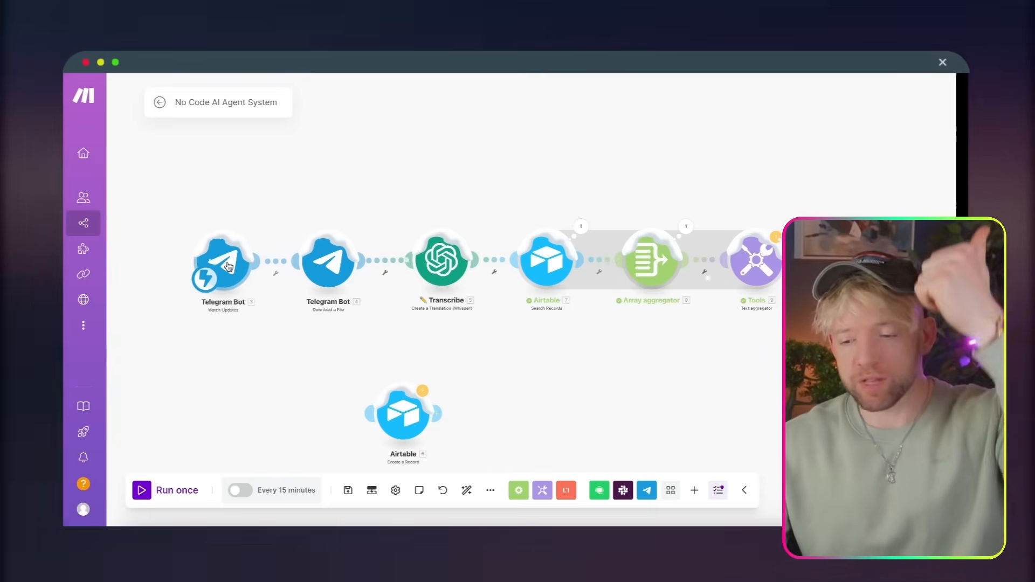
left_click_drag(223, 260, 223, 195)
mouse_move(316, 247)
left_mouse_down()
mouse_move(259, 240)
mouse_move(333, 244)
left_mouse_up()
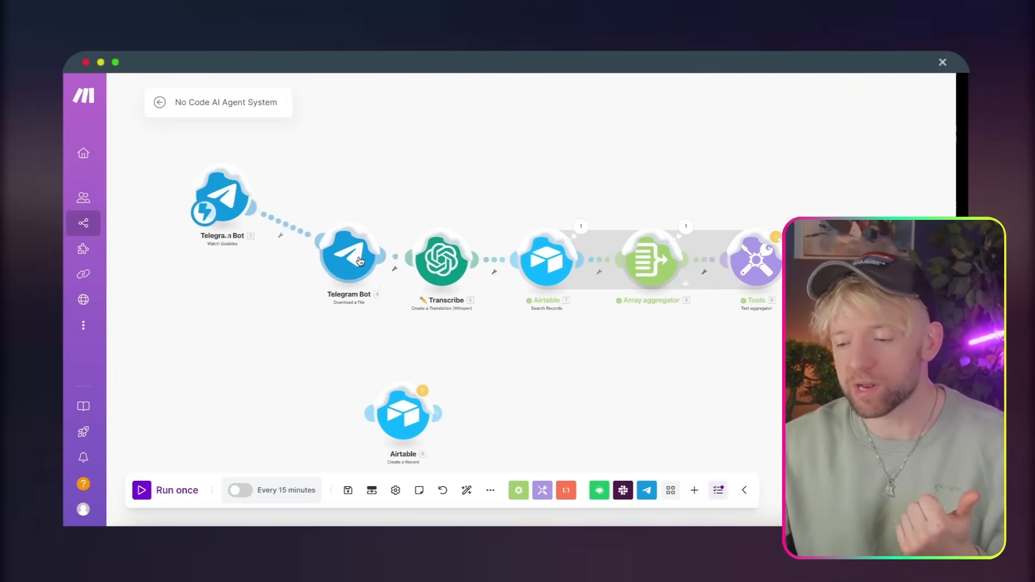
left_click_drag(442, 261, 426, 261)
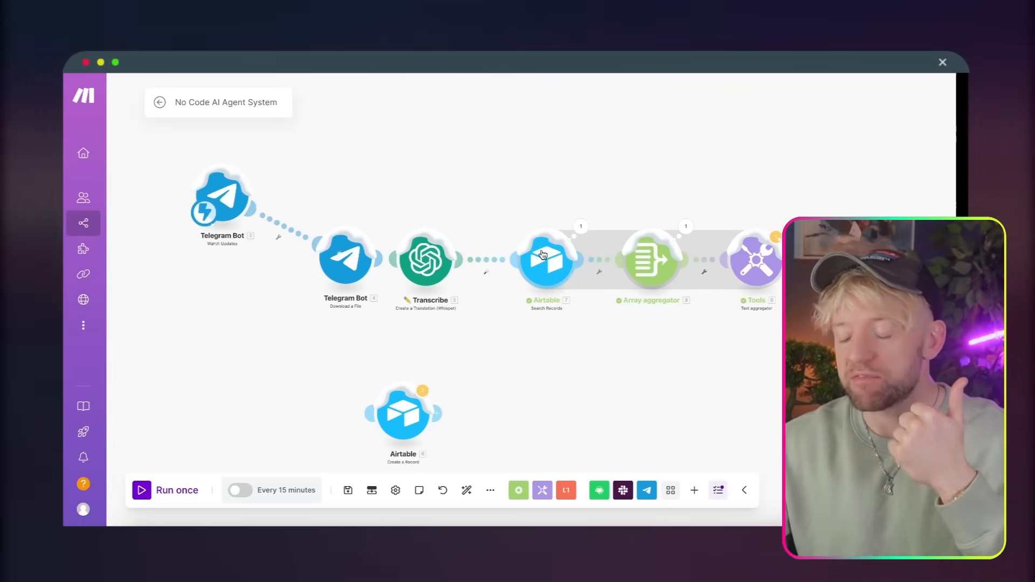
Step: Switch to the Canva overview and examine the Director, Manager and Agent levels in the hierarchy diagram
scroll(609, 154, "right", 5)
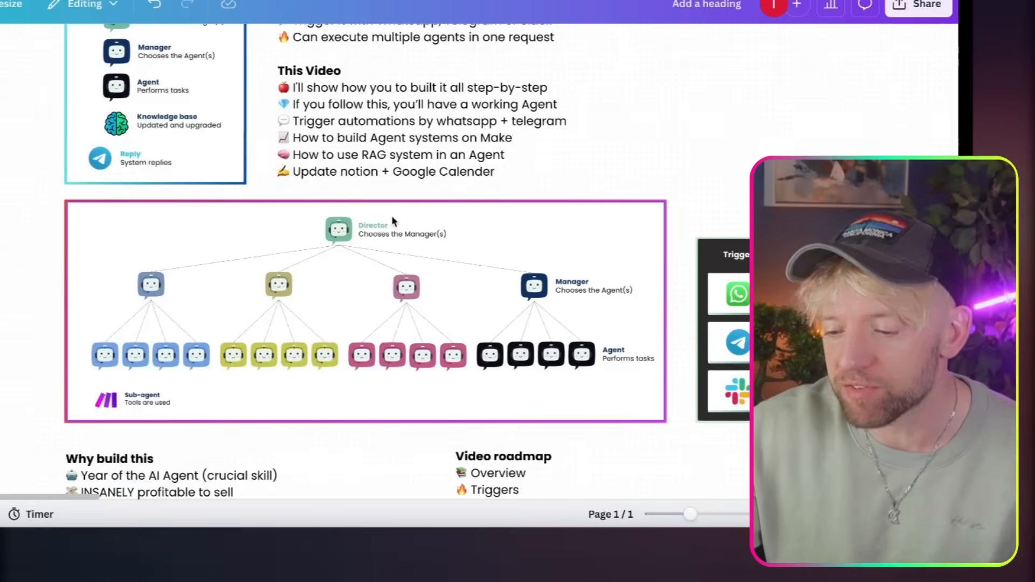
scroll(387, 266, "up", 5)
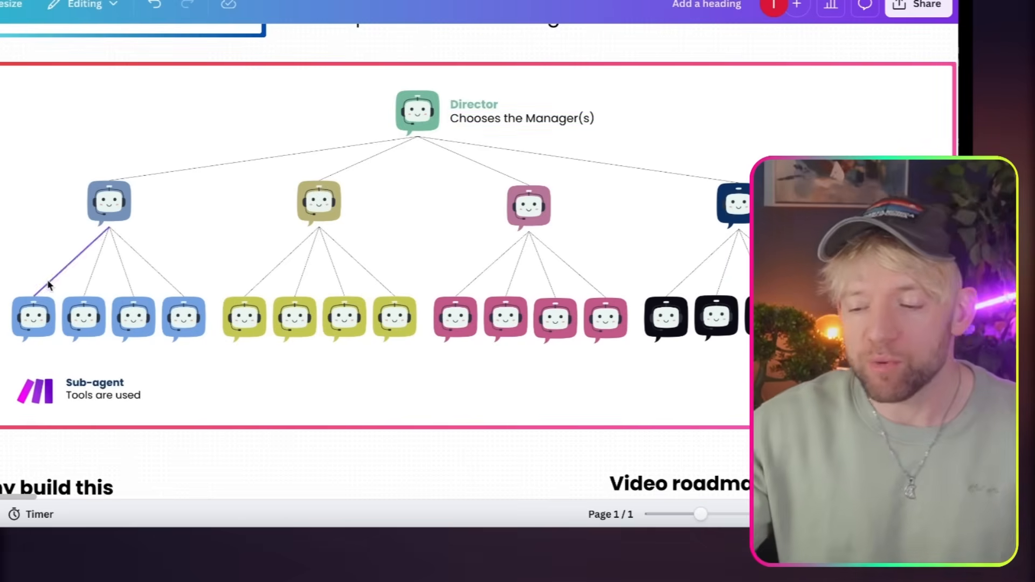
scroll(48, 285, "up", 5)
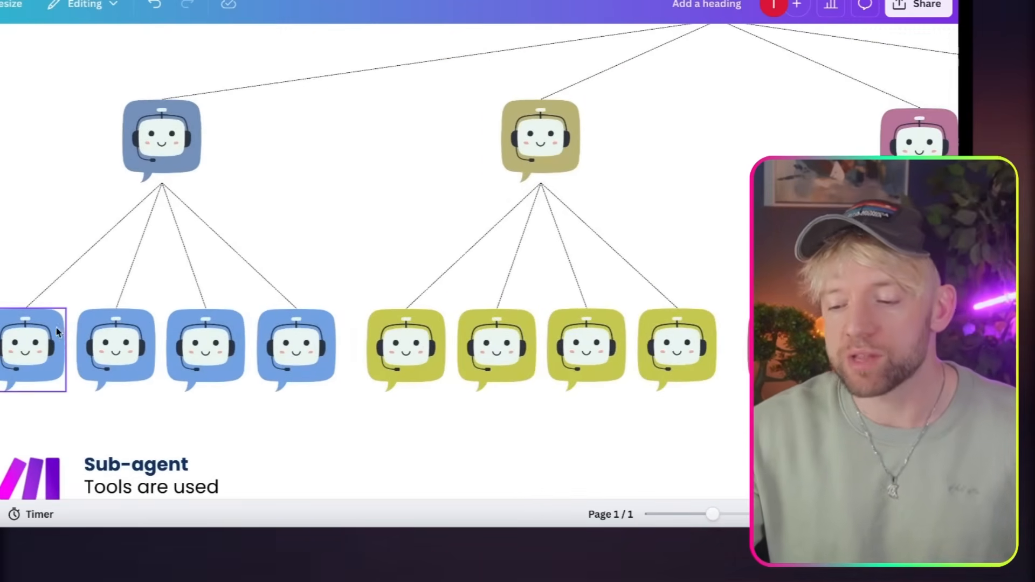
scroll(163, 296, "down", 5)
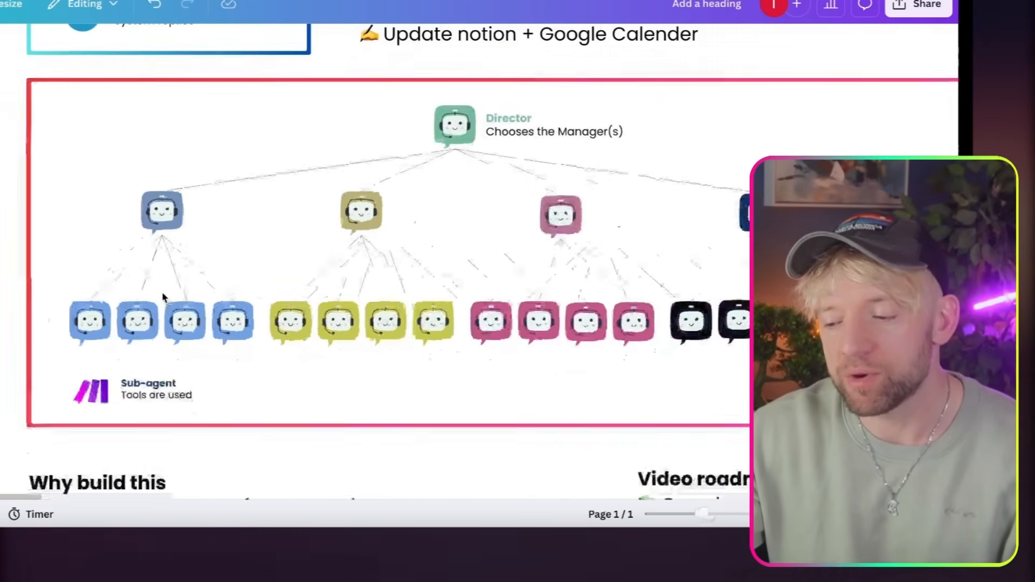
scroll(346, 286, "down", 3)
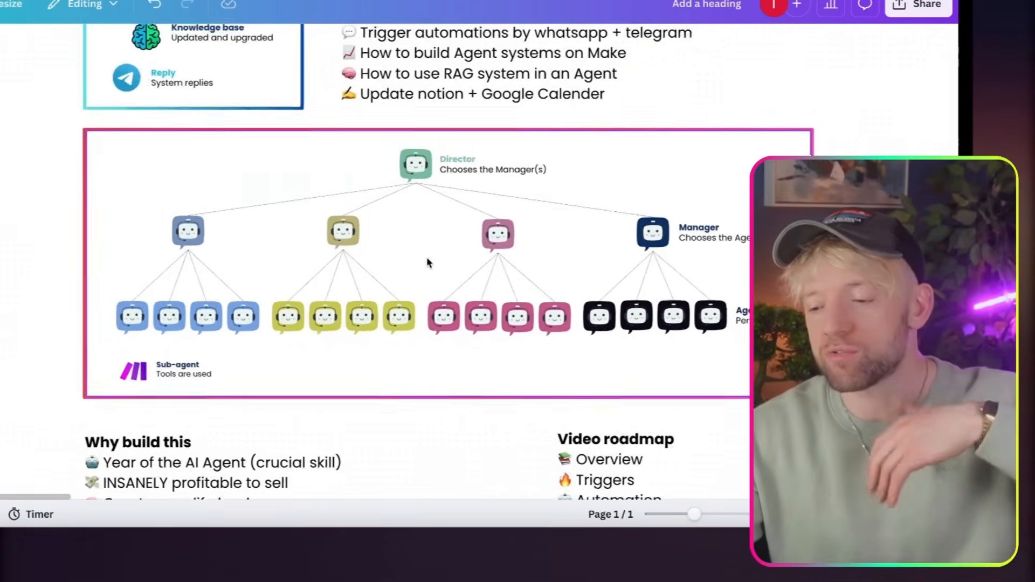
scroll(426, 263, "right", 1)
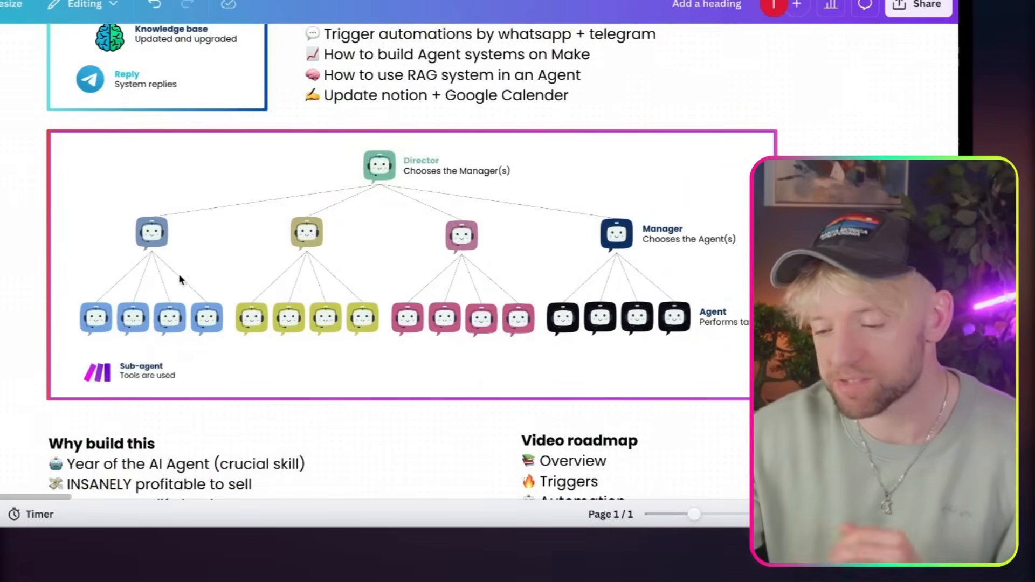
scroll(128, 284, "up", 8)
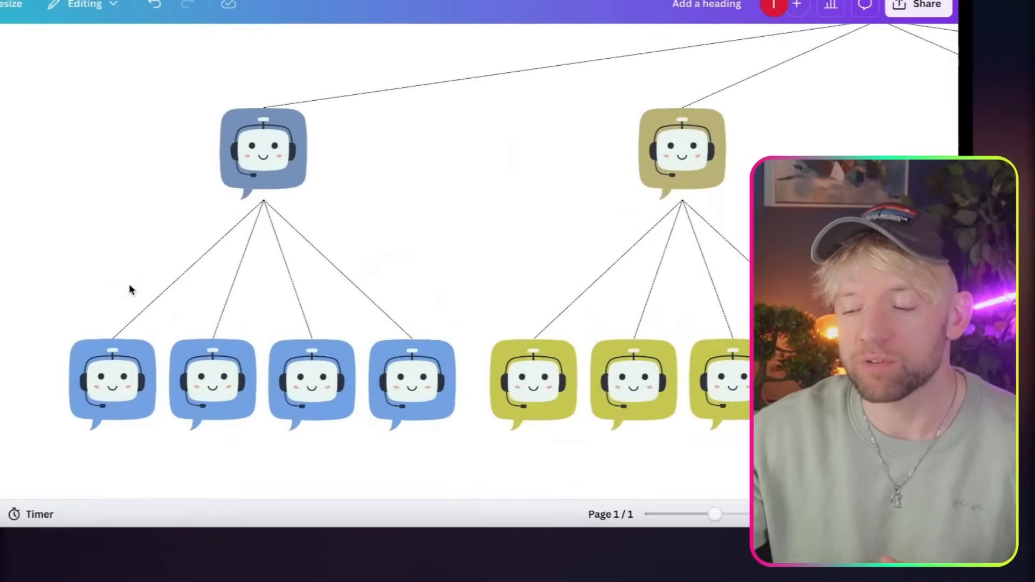
scroll(129, 287, "up", 1)
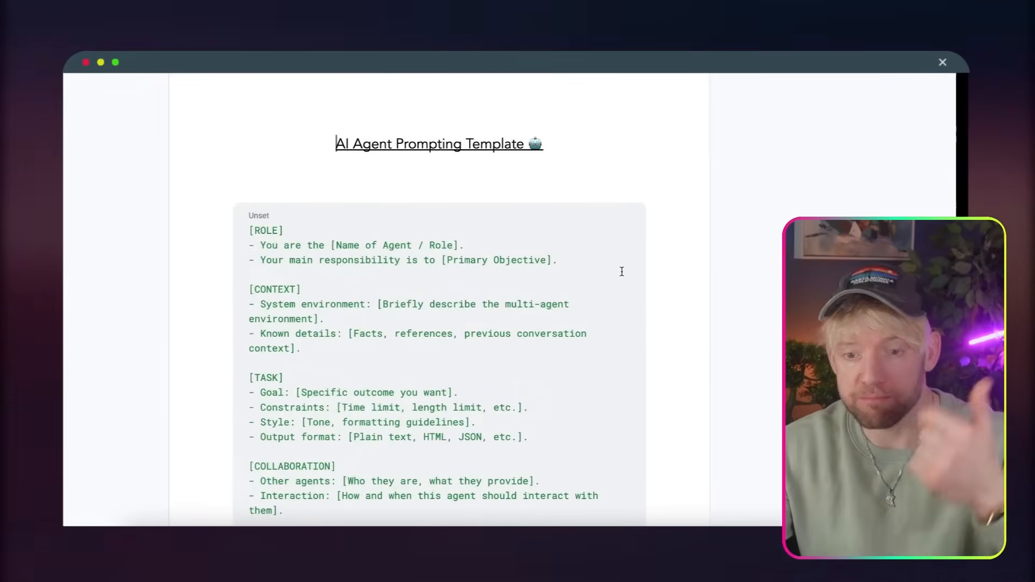
Step: Read through the AI Agent Prompting Template document, from the role section to the good and bad response examples
scroll(621, 272, "down", 3)
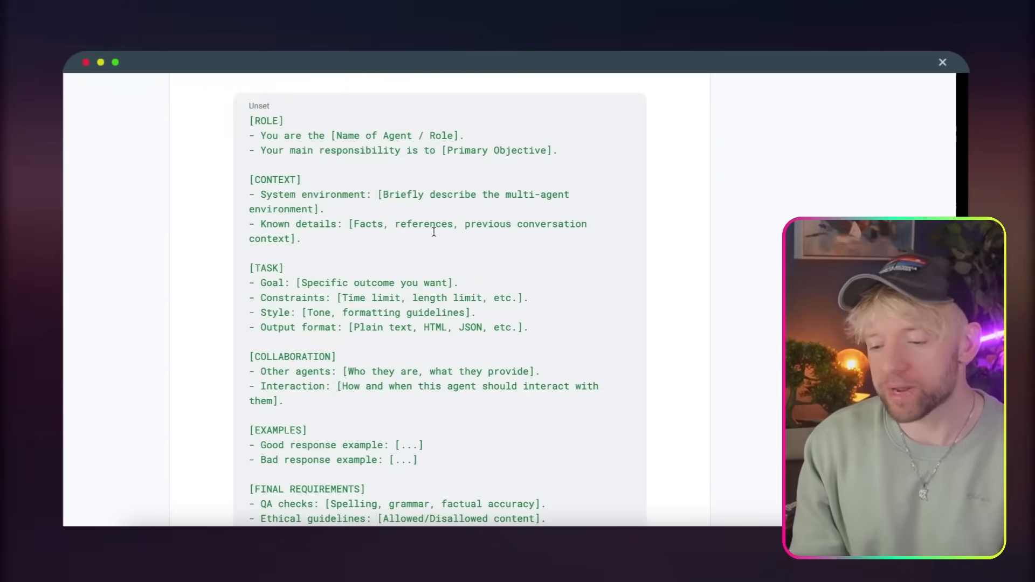
scroll(386, 320, "down", 1)
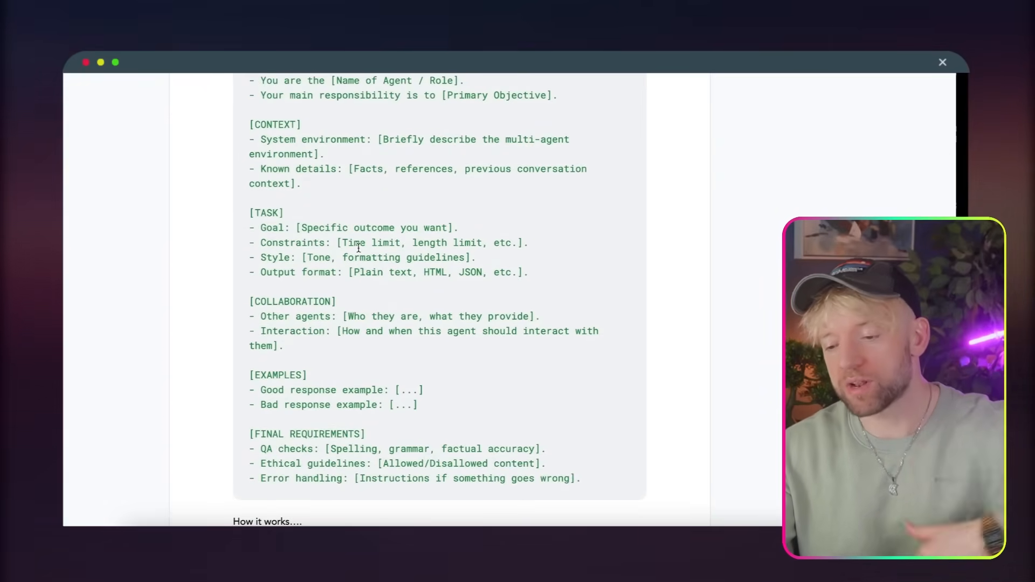
scroll(331, 263, "down", 1)
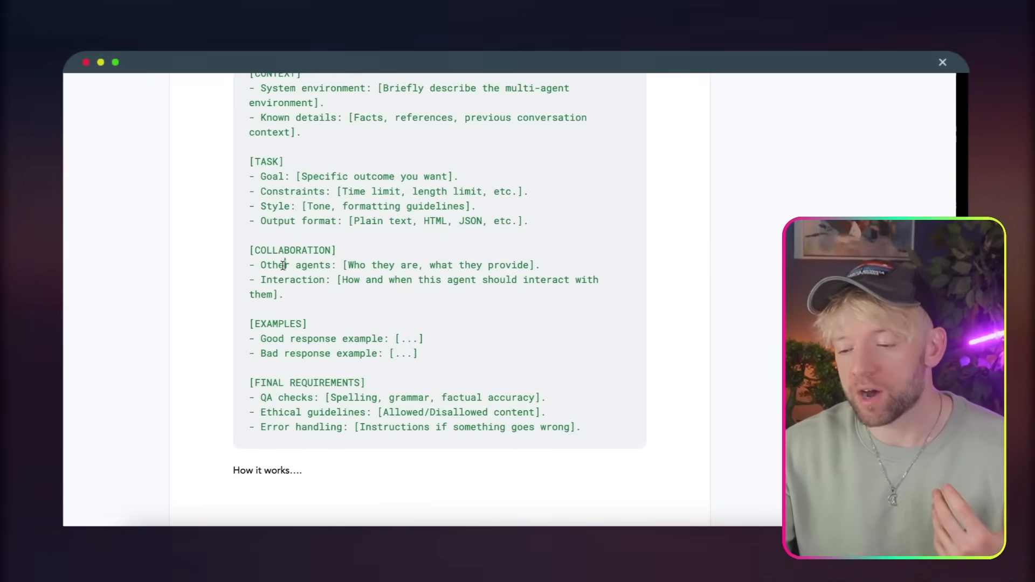
left_click_drag(283, 265, 302, 264)
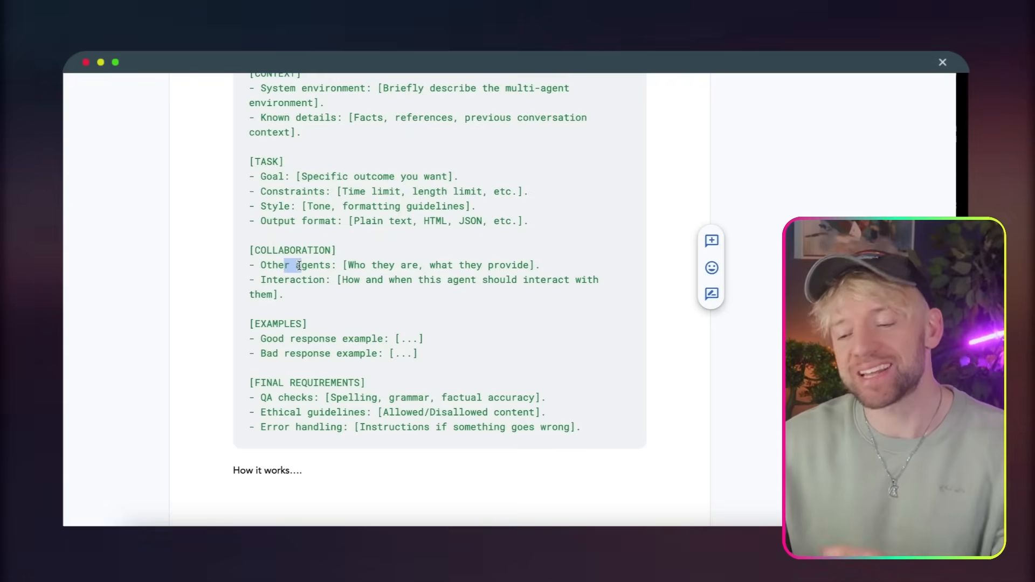
left_click(288, 320)
double_click(311, 338)
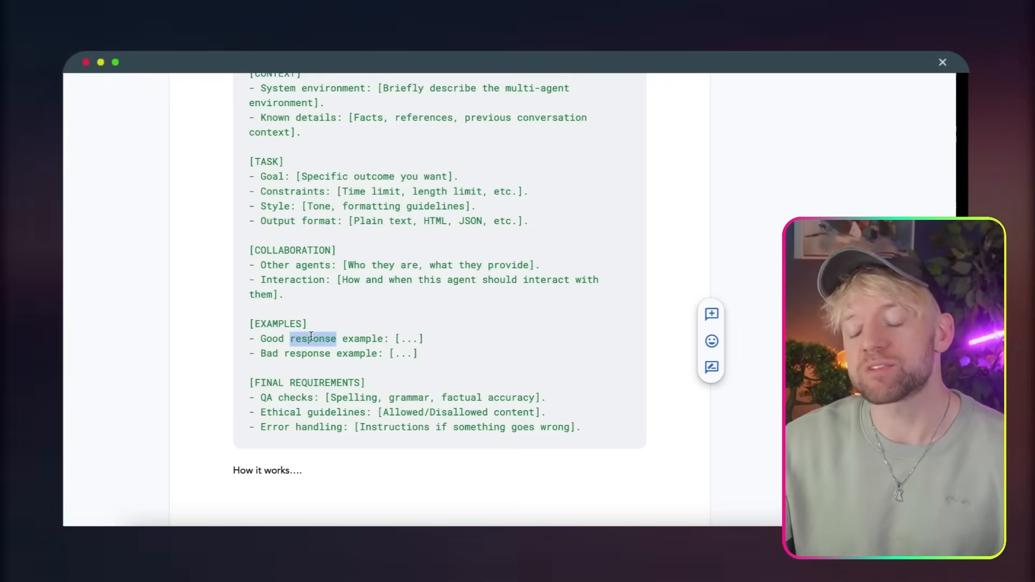
triple_click(316, 356)
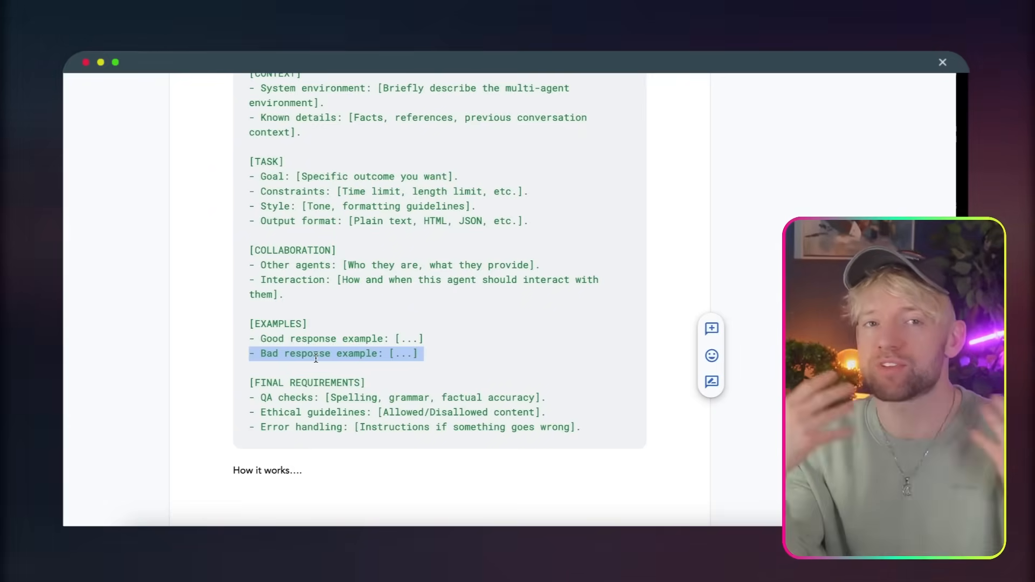
Step: Read the rest of the AI Agent Prompting Template, covering the final requirements and the numbered explanation sections, and return to the template block
scroll(316, 358, "down", 1)
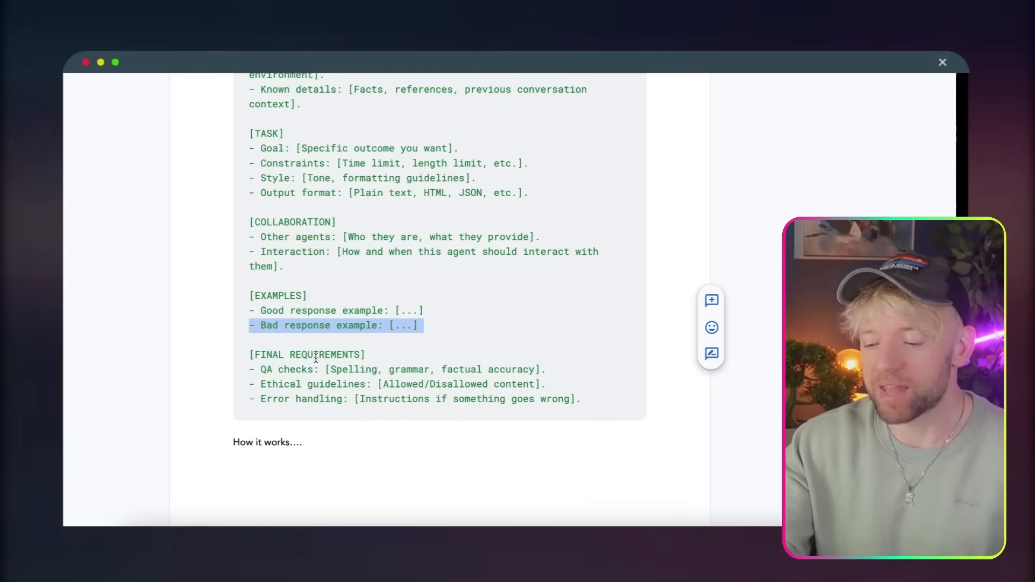
scroll(455, 320, "down", 6)
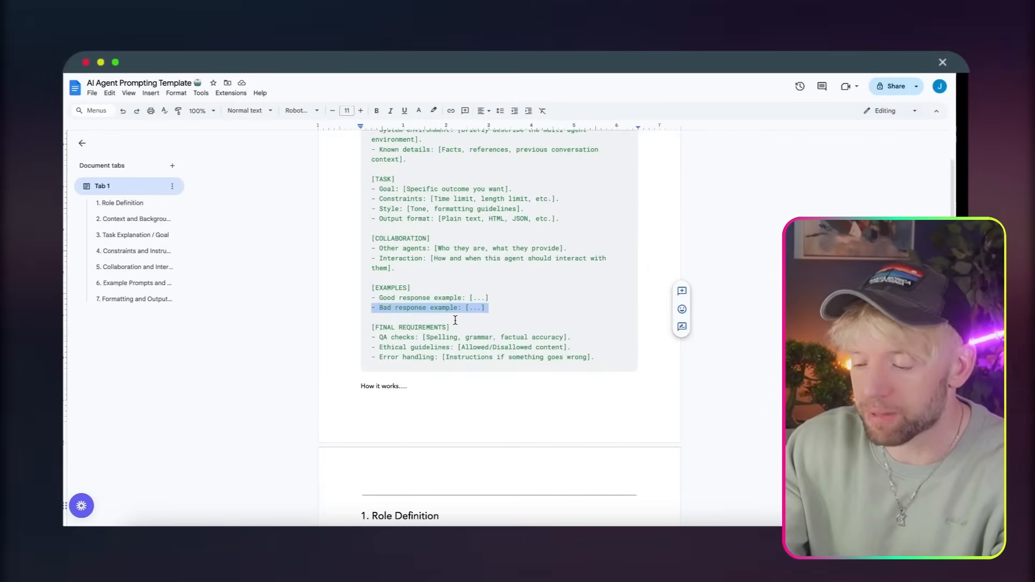
scroll(455, 320, "down", 10)
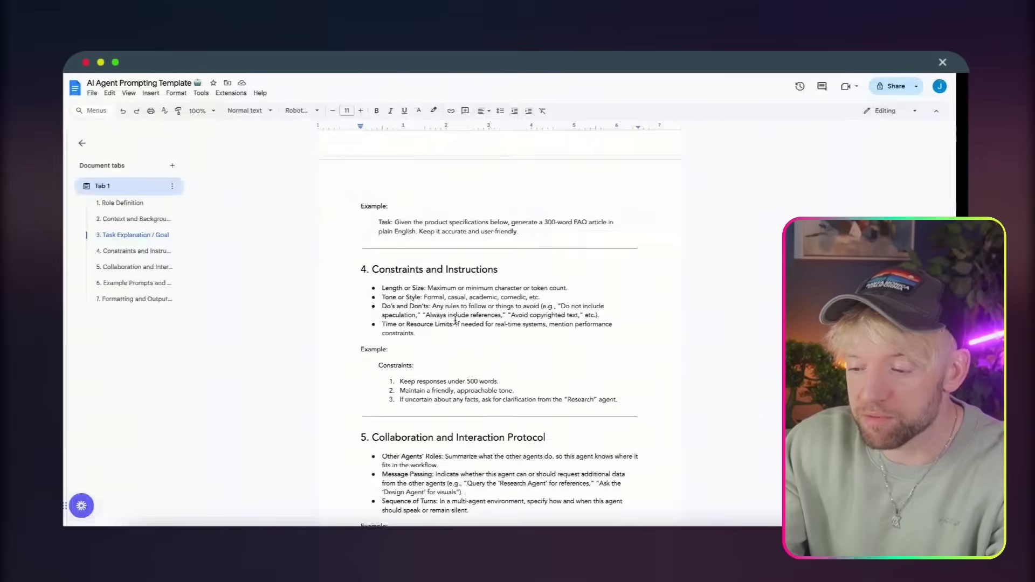
scroll(455, 321, "down", 8)
scroll(455, 321, "up", 20)
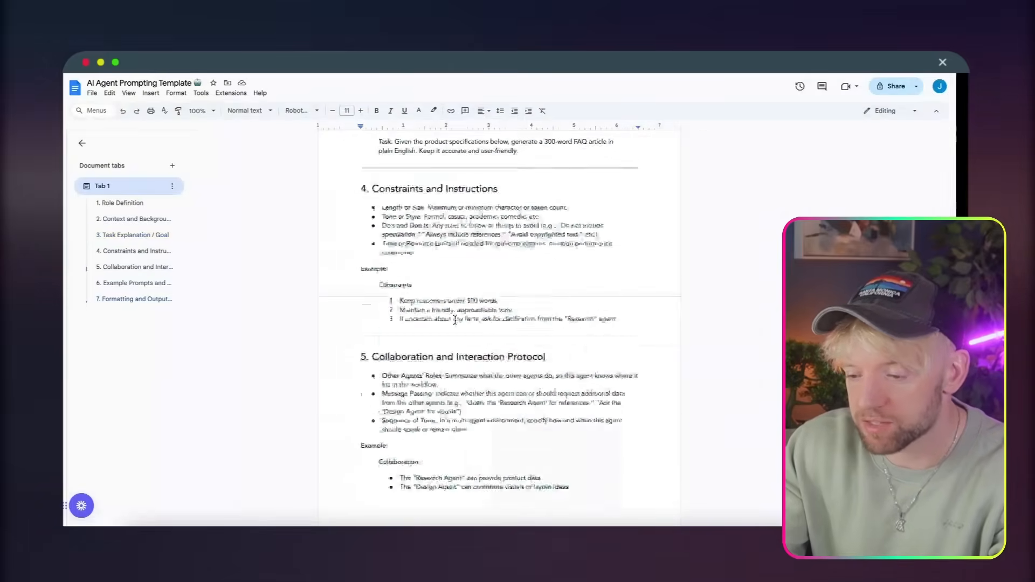
scroll(455, 320, "down", 3)
scroll(455, 320, "up", 3)
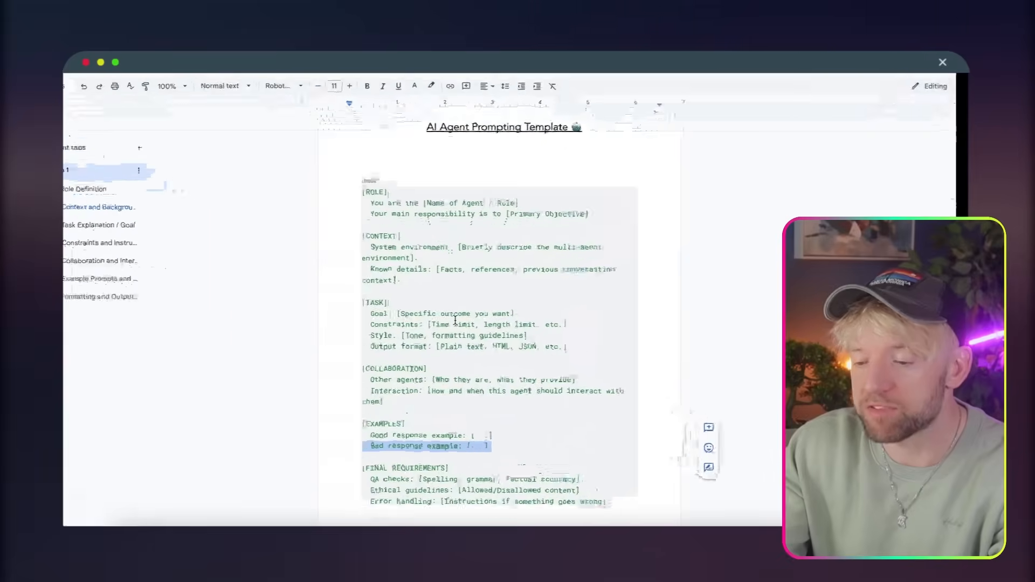
scroll(455, 320, "down", 1)
scroll(455, 321, "up", 2)
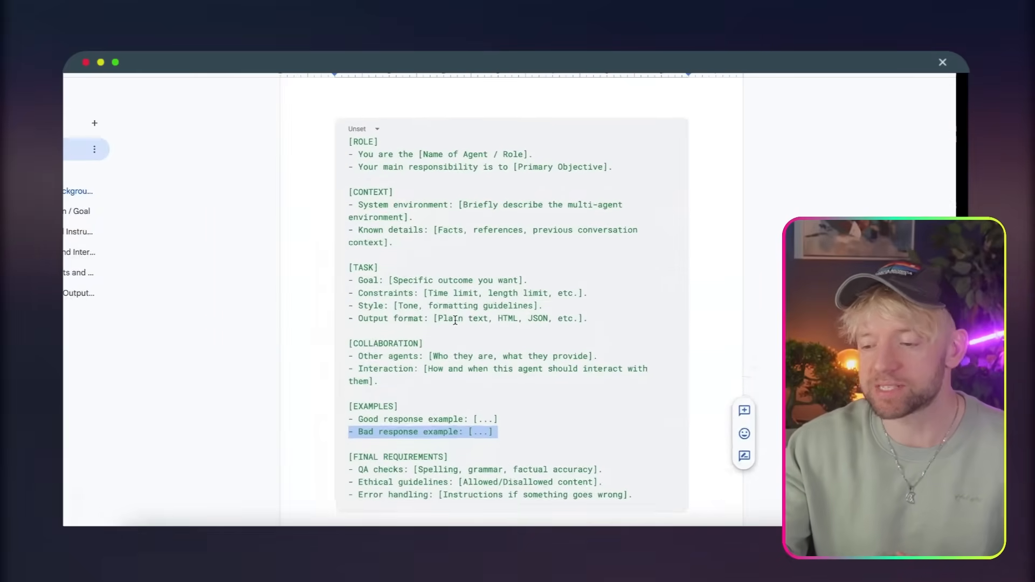
scroll(455, 320, "down", 1)
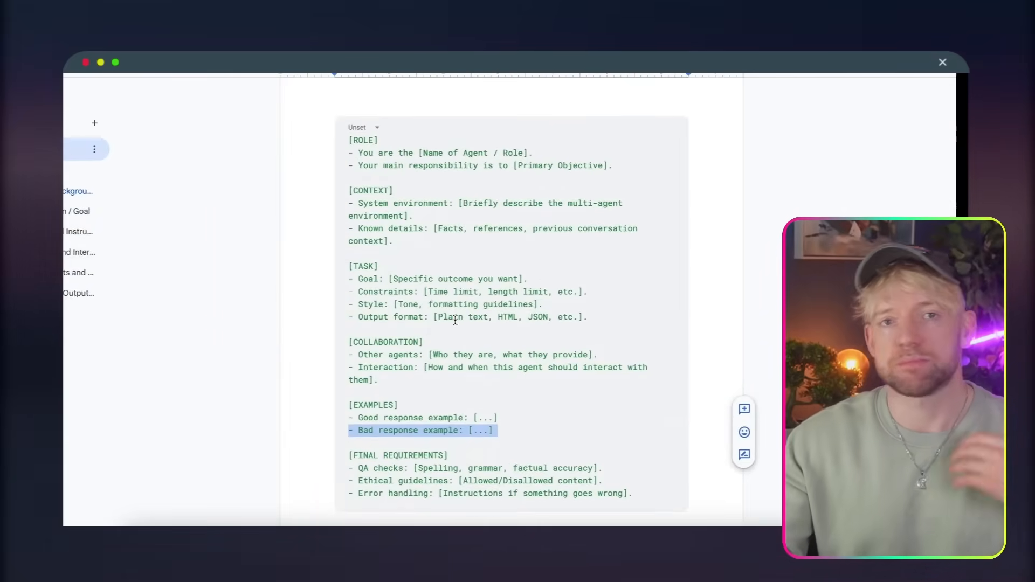
scroll(457, 317, "down", 1)
scroll(477, 405, "down", 4)
scroll(477, 405, "up", 5)
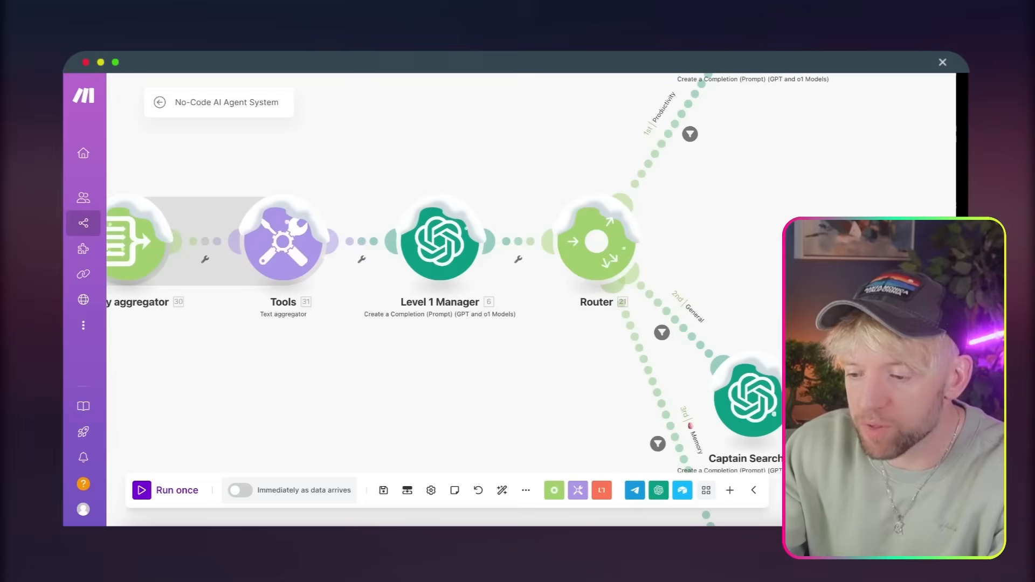
Step: In the scenario being built, add an OpenAI Create a Completion (Prompt) module after the Tools text aggregator
left_click(348, 233)
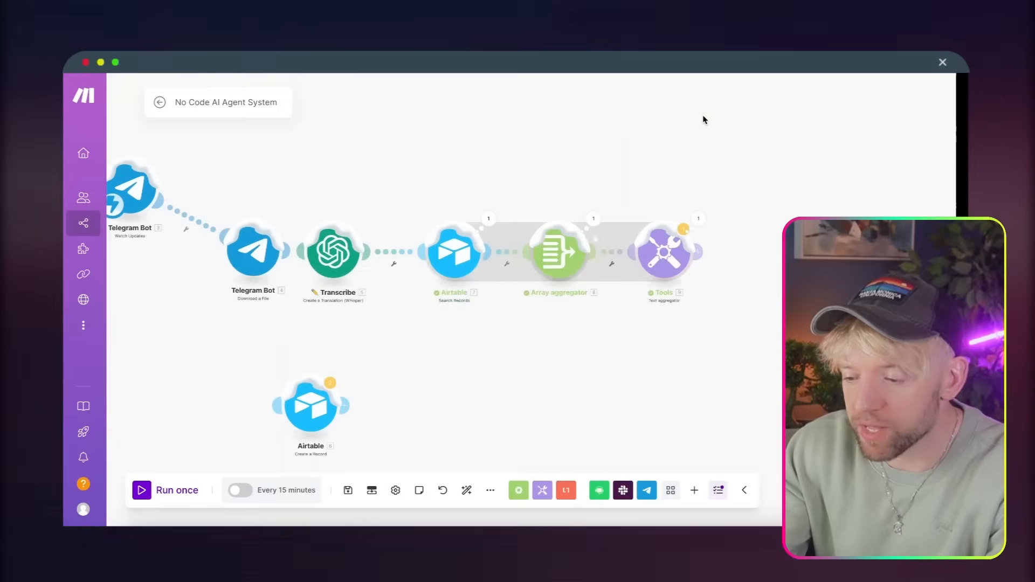
left_click(445, 259)
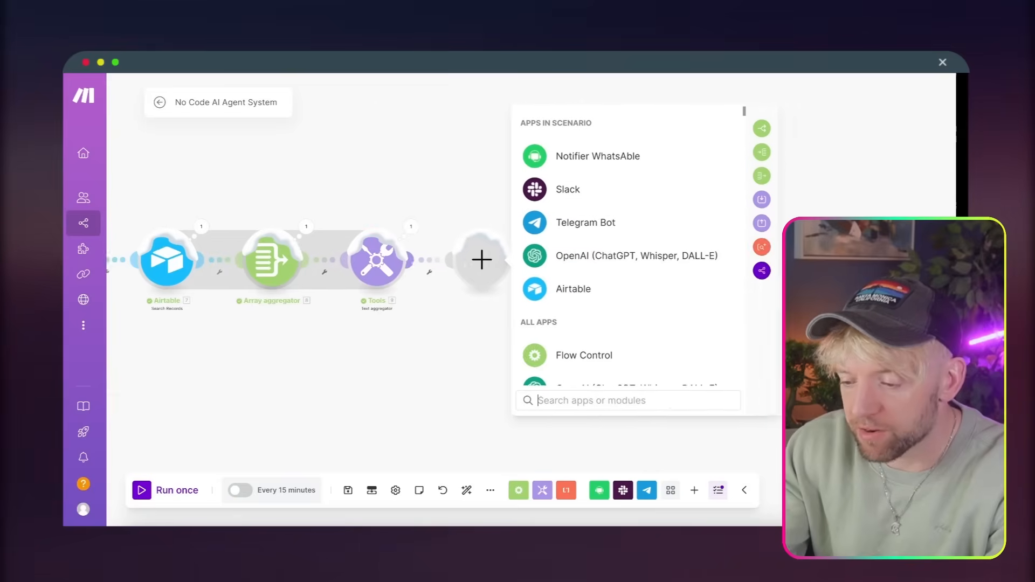
type("chat")
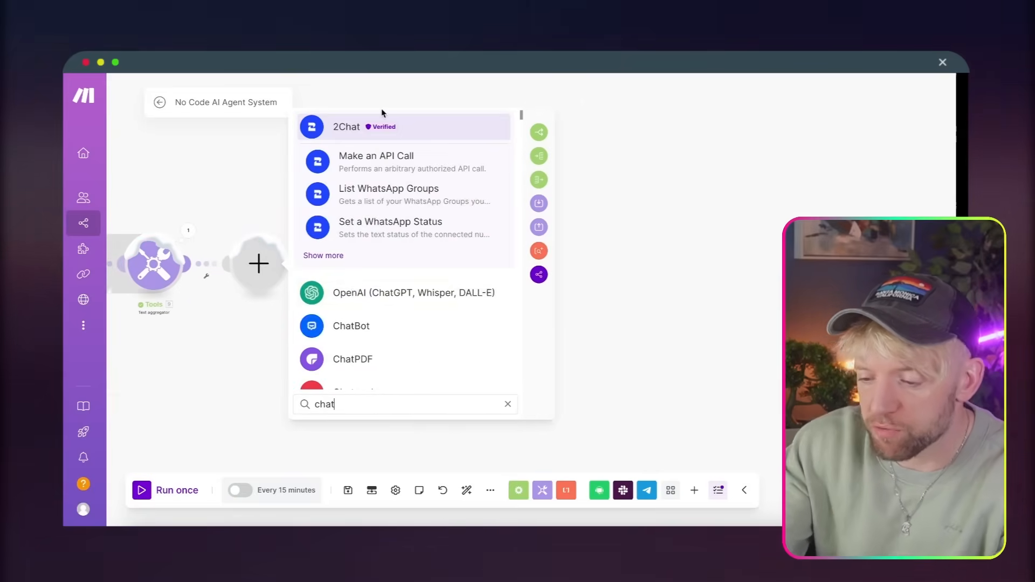
left_click(345, 292)
type("create")
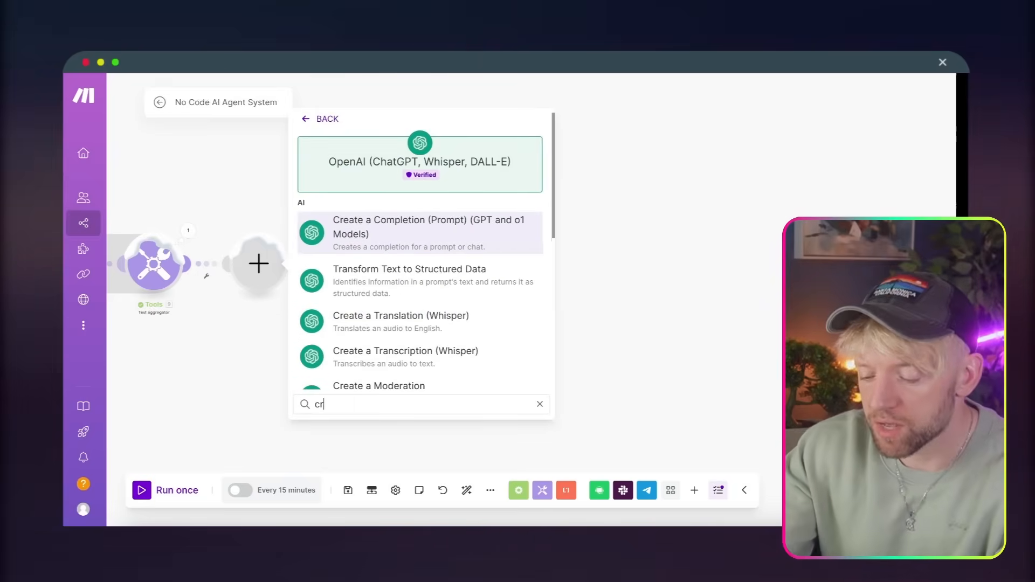
left_click(414, 221)
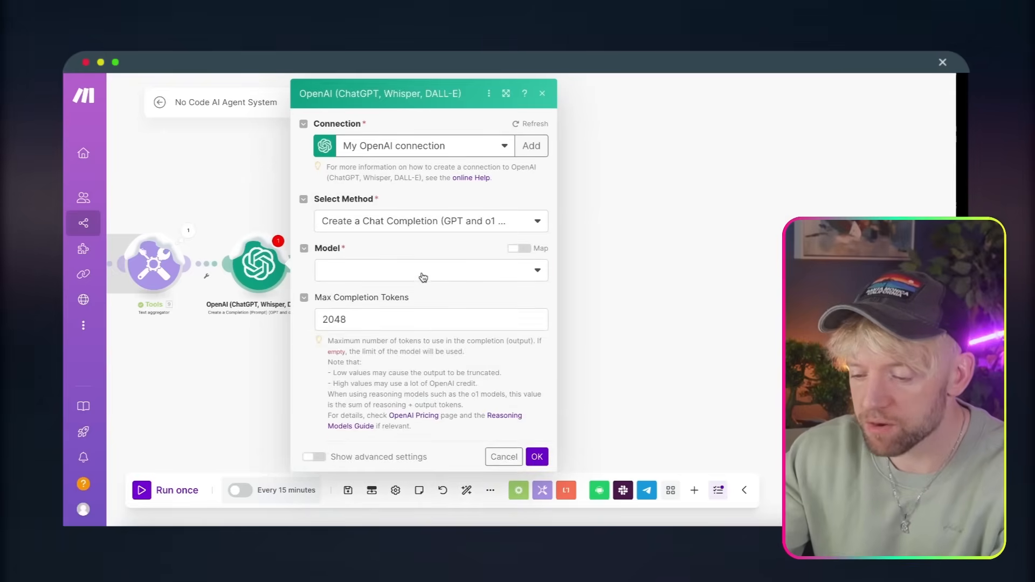
Step: Set the completion model to GPT-4o: chatgpt-4o-latest (system) and add a message with the Assistant role
left_click(454, 273)
left_click(381, 420)
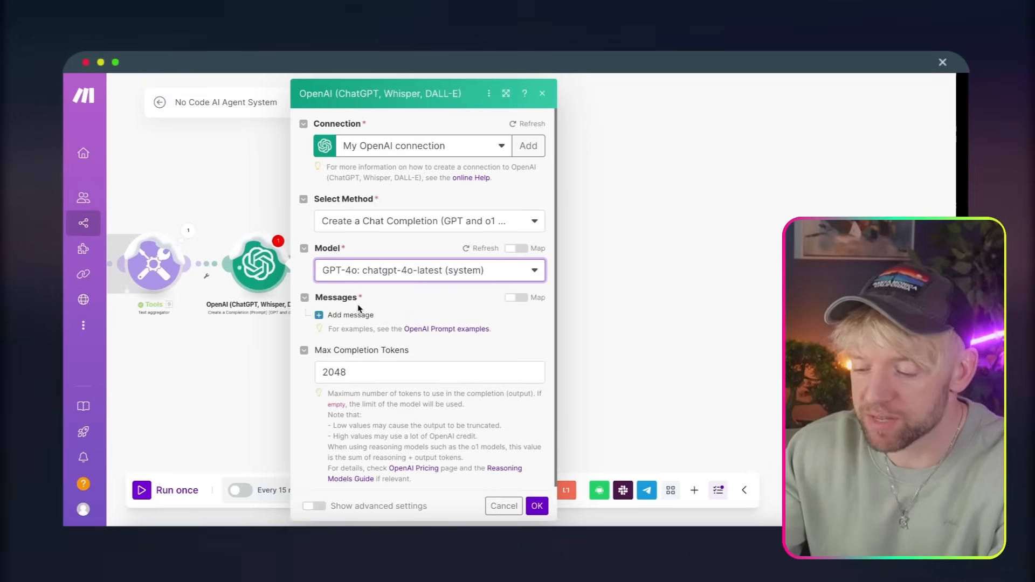
left_click(351, 316)
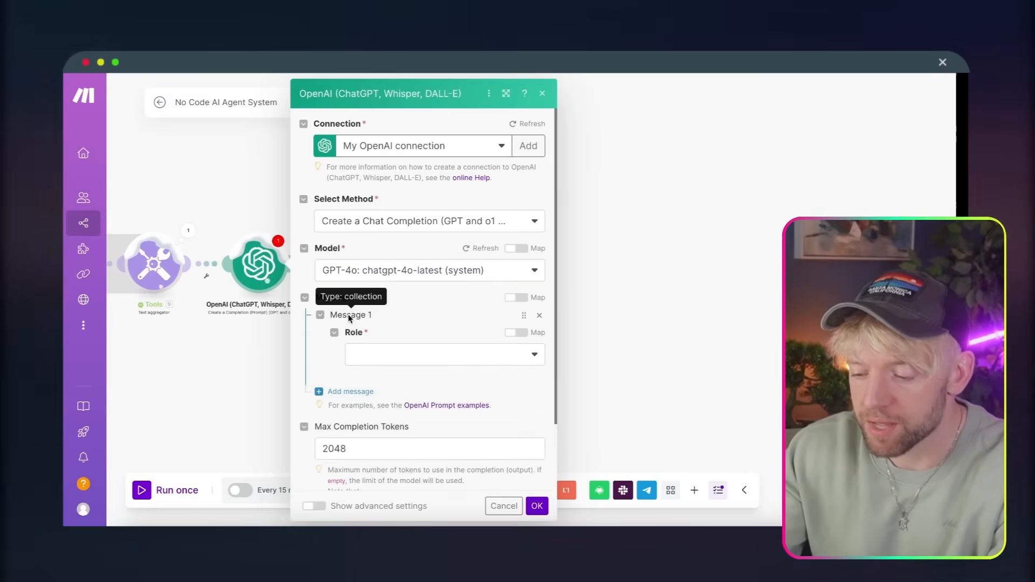
left_click(406, 353)
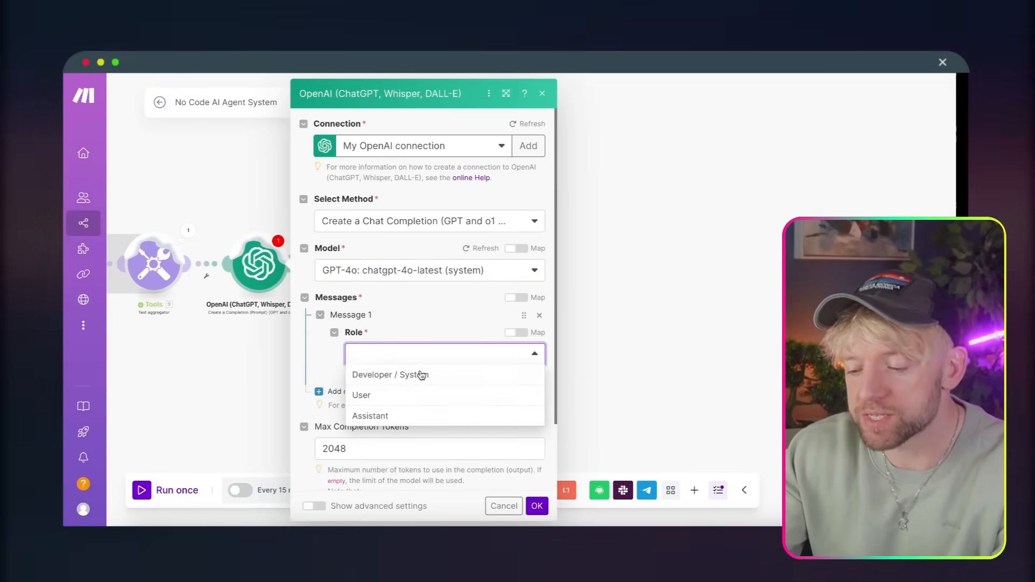
left_click(408, 417)
scroll(431, 315, "down", 2)
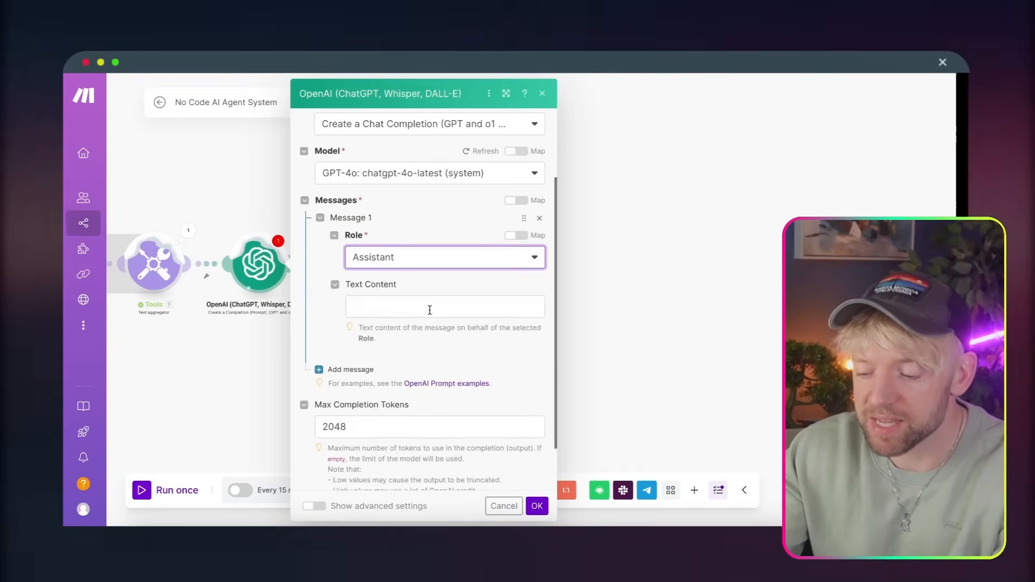
left_click(421, 311)
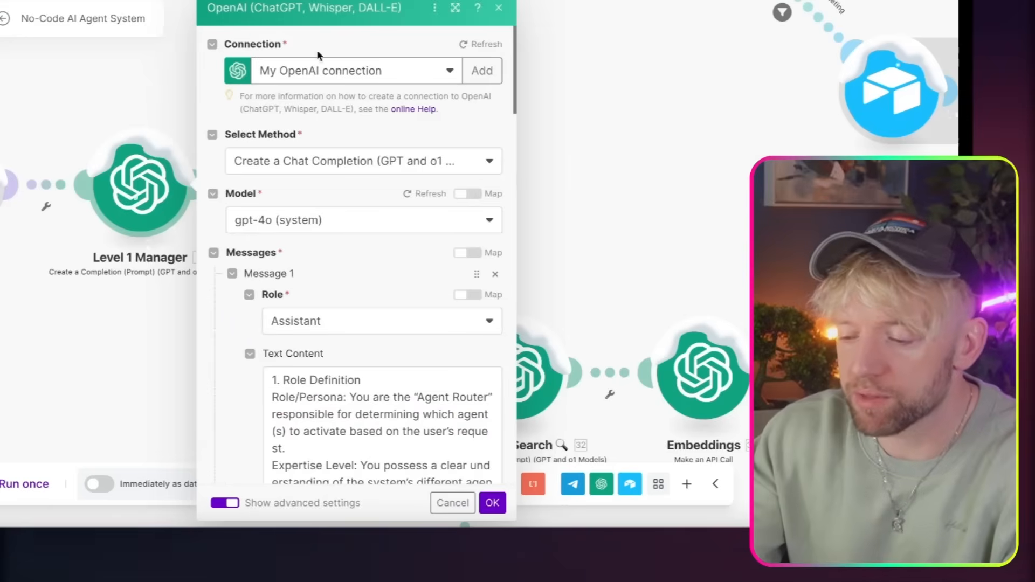
Step: Read the Agent Router prompt in the finished scenario's Level 1 Manager, from the role definition to the task explanation
scroll(329, 314, "down", 3)
scroll(346, 325, "down", 3)
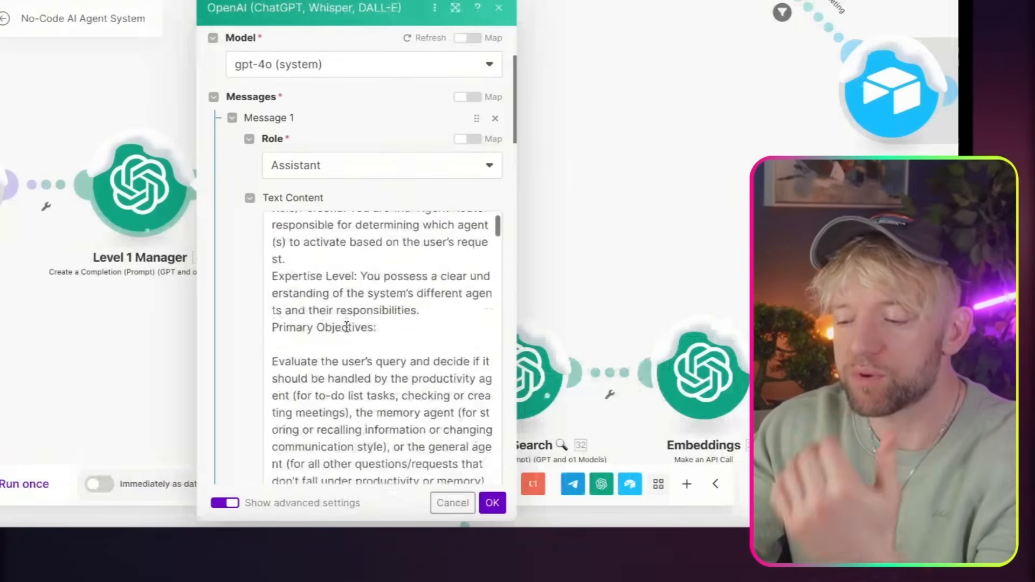
scroll(347, 326, "up", 2)
scroll(346, 326, "down", 1)
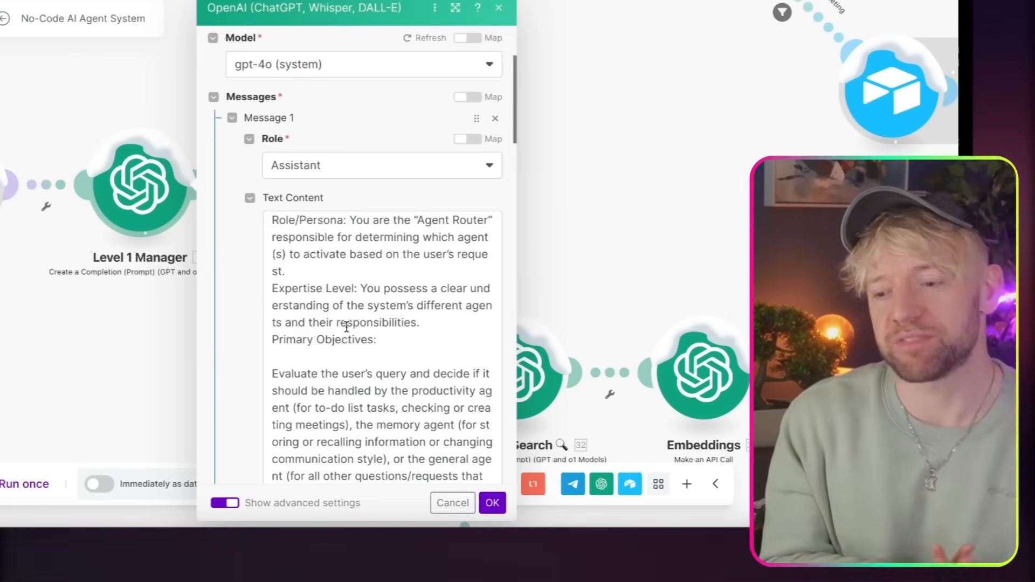
scroll(347, 326, "down", 4)
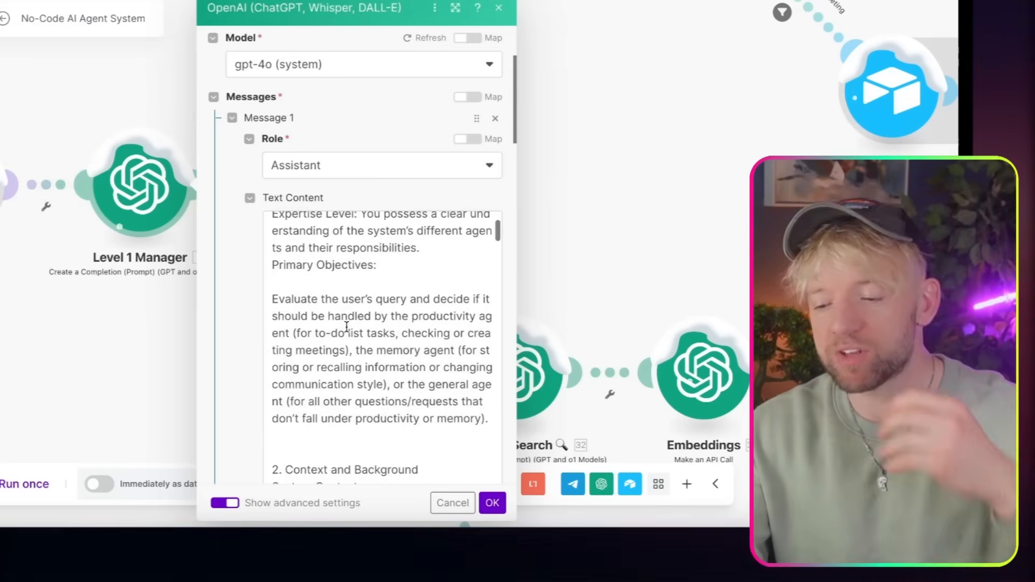
scroll(354, 309, "down", 3)
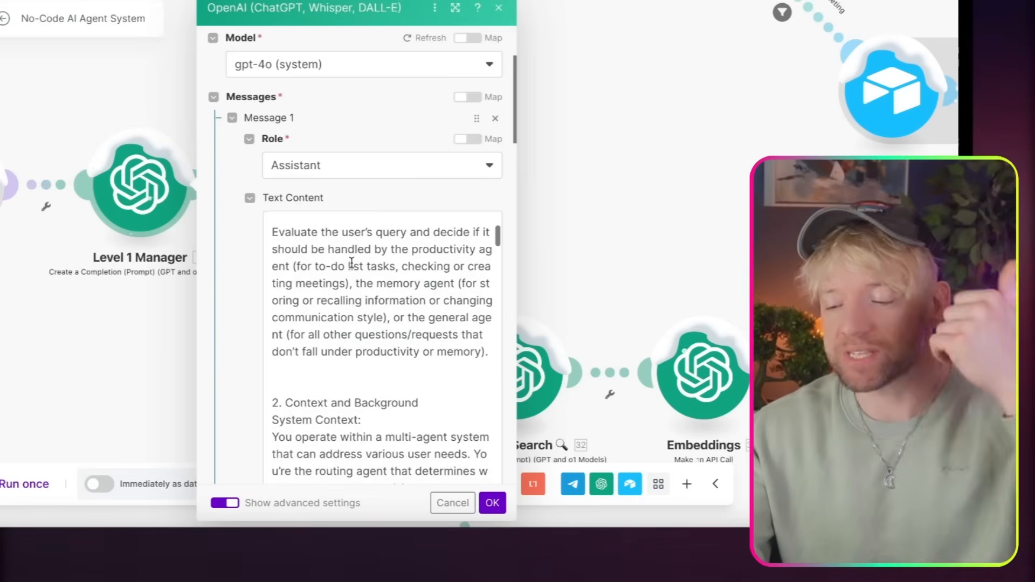
left_click(313, 266)
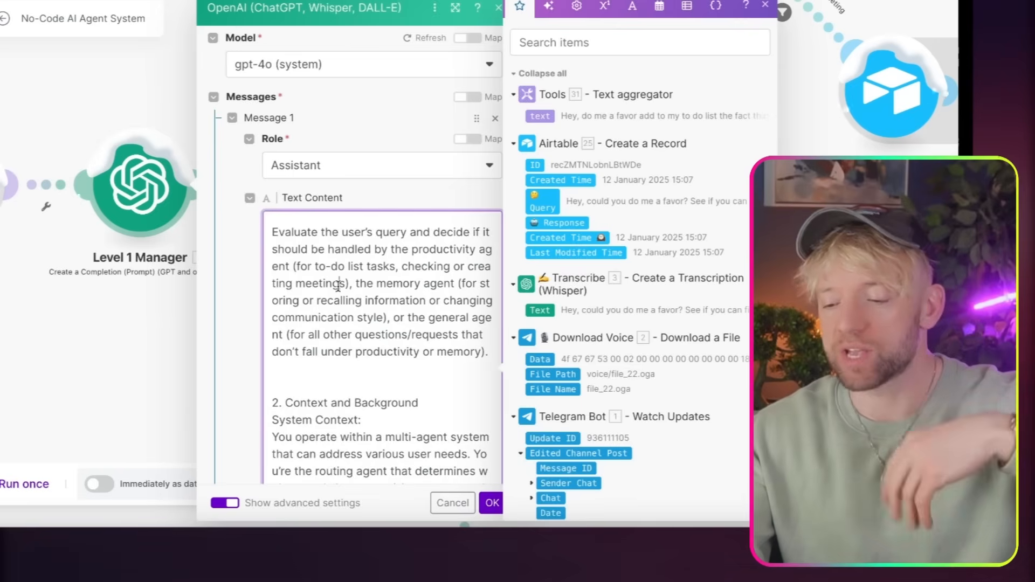
scroll(338, 285, "down", 1)
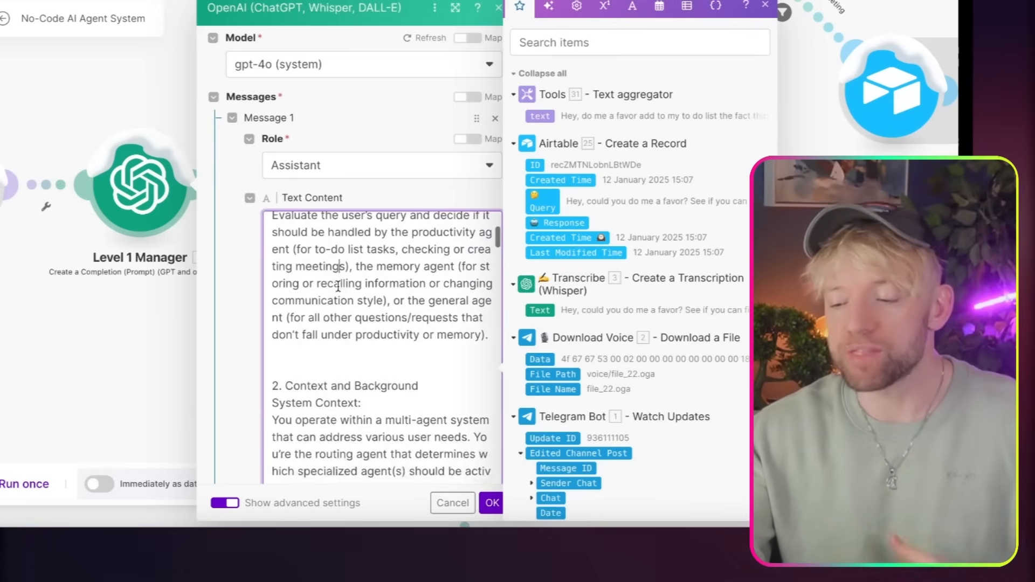
triple_click(390, 284)
left_click(396, 300)
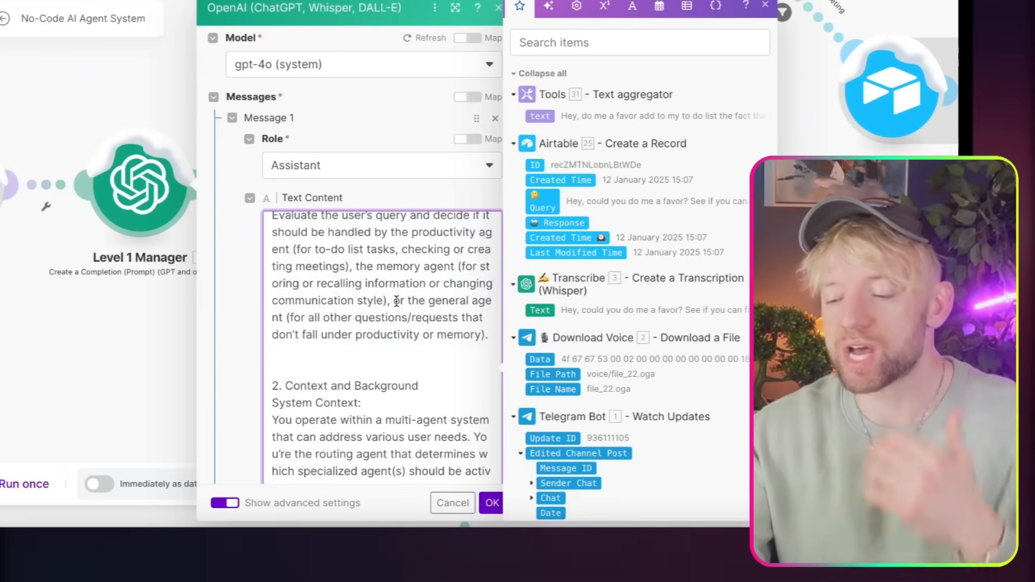
scroll(396, 300, "down", 5)
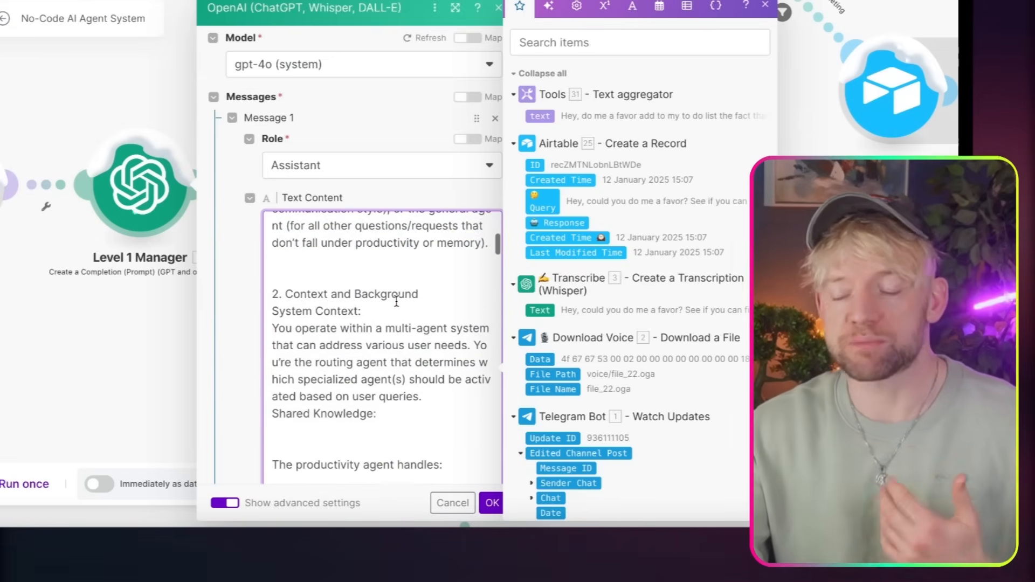
scroll(397, 301, "down", 3)
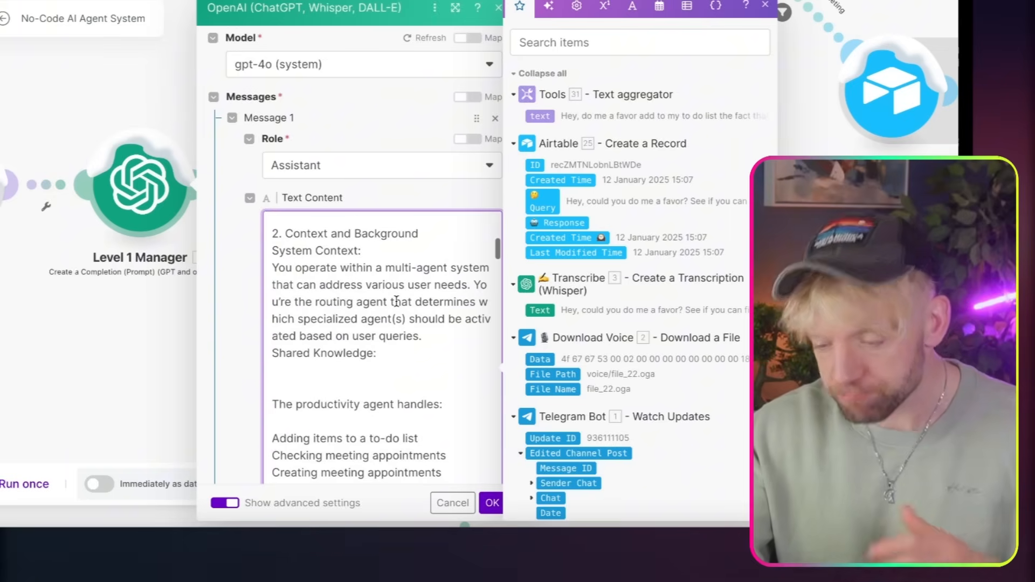
scroll(387, 250, "down", 2)
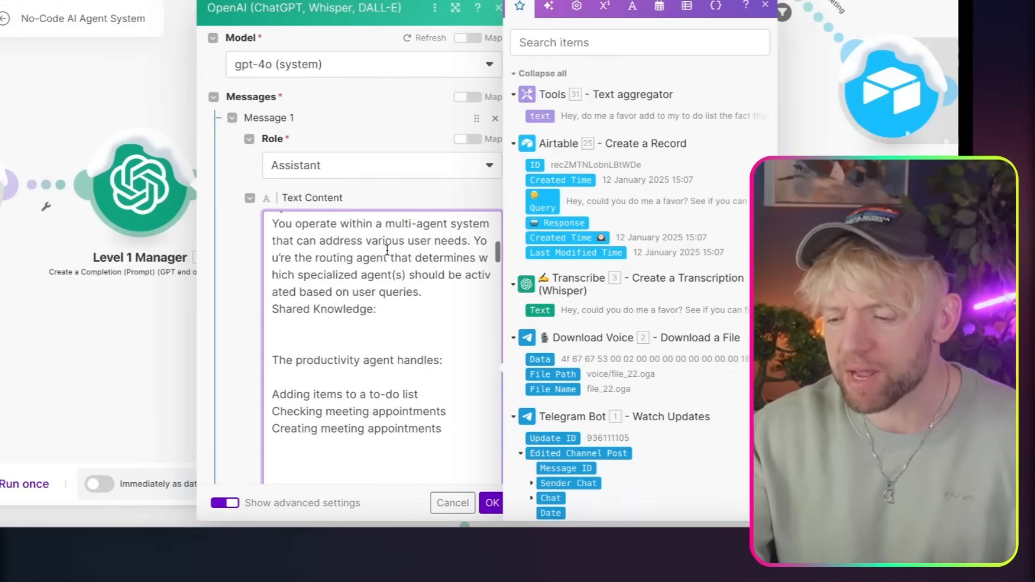
scroll(387, 250, "up", 2)
scroll(384, 298, "down", 10)
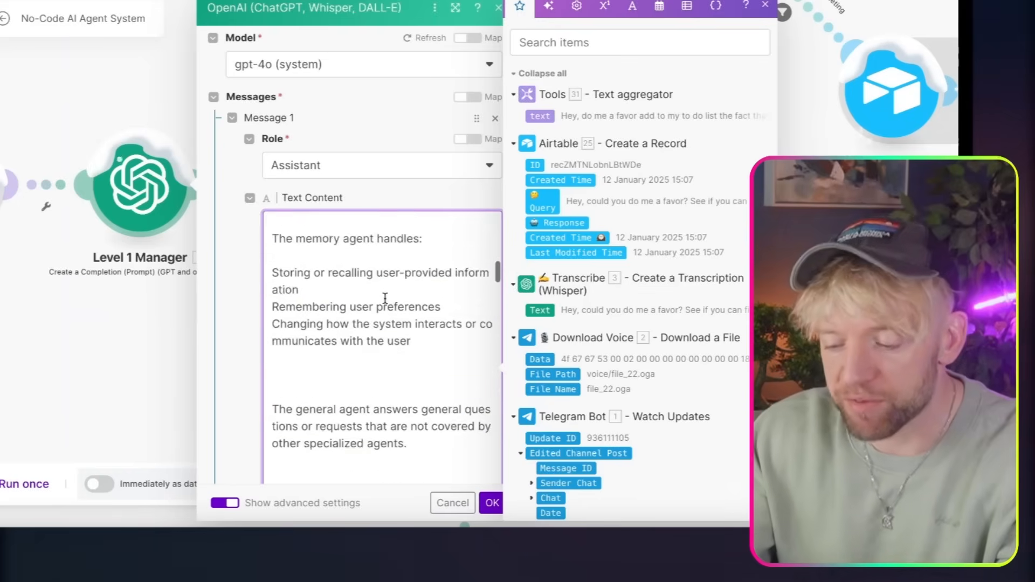
scroll(385, 297, "down", 3)
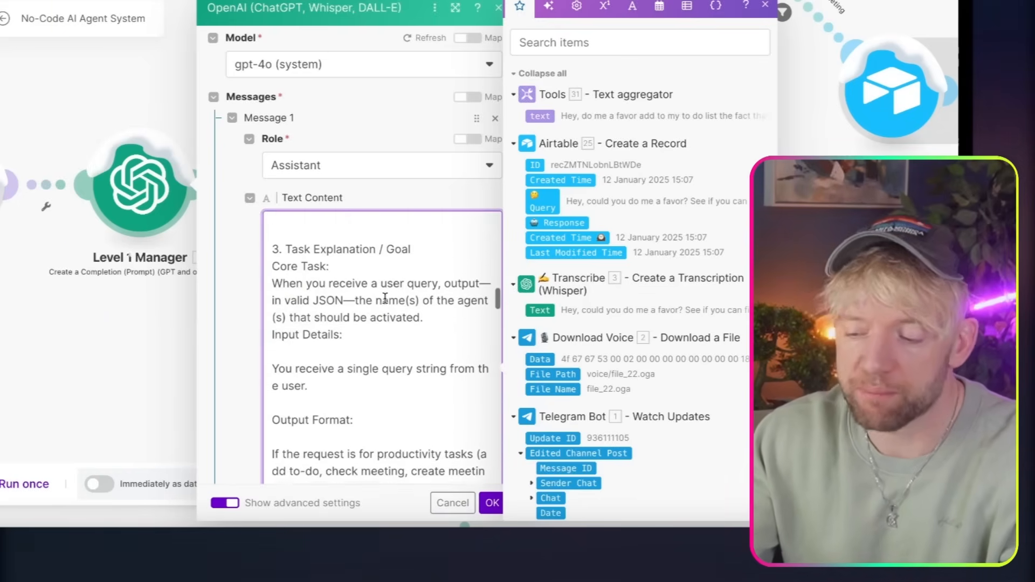
Step: Copy the full Level 1 Manager prompt and paste it into the new OpenAI module's Assistant message text
key("ctrl+a")
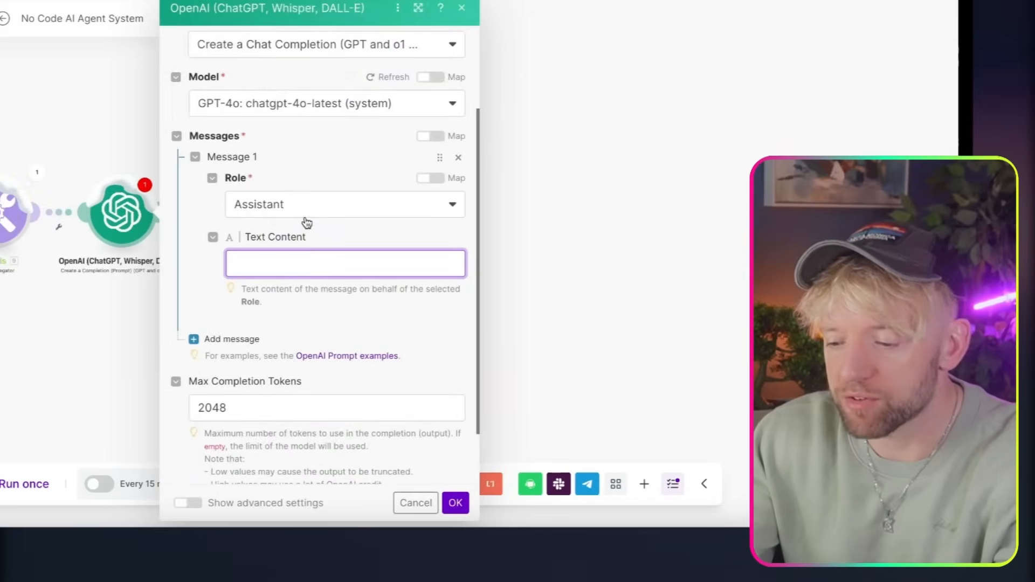
left_click(277, 262)
key("ctrl+v")
scroll(331, 318, "up", 15)
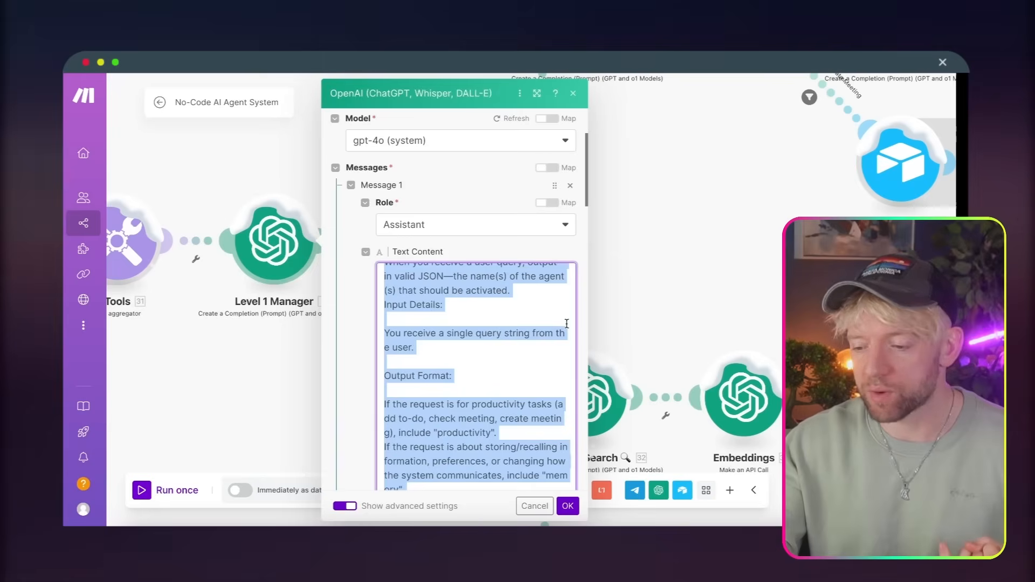
Step: Close the Level 1 Manager's settings in the finished scenario and move the Captain Search module closer to the Embeddings module
left_click(691, 301)
scroll(691, 301, "down", 3)
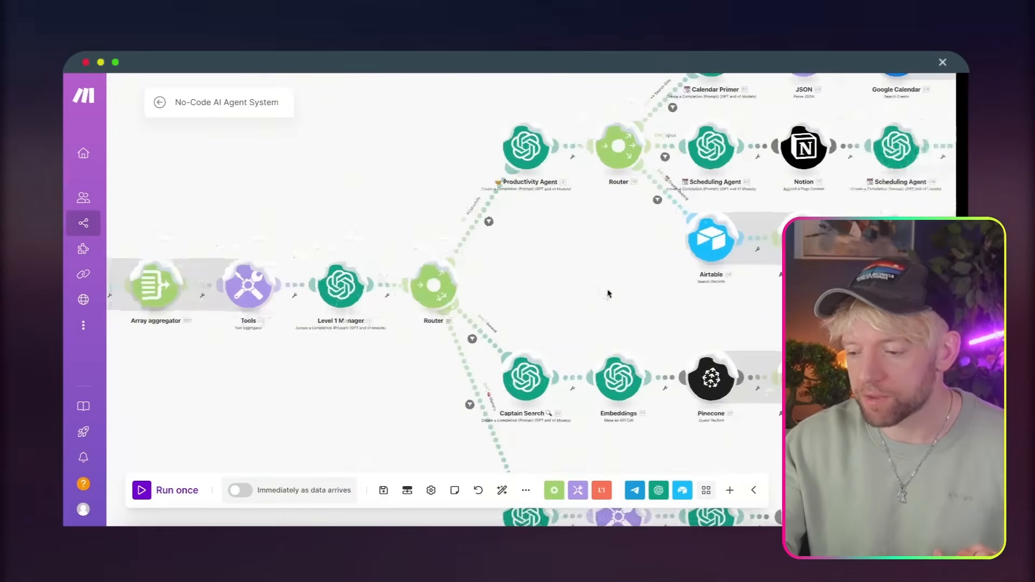
scroll(539, 141, "down", 5)
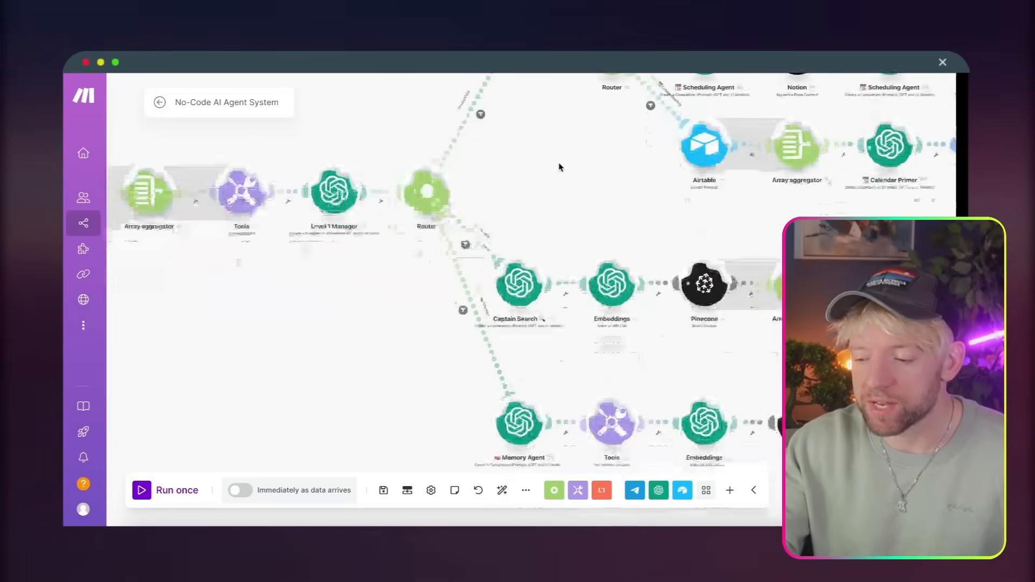
left_click_drag(515, 201, 551, 262)
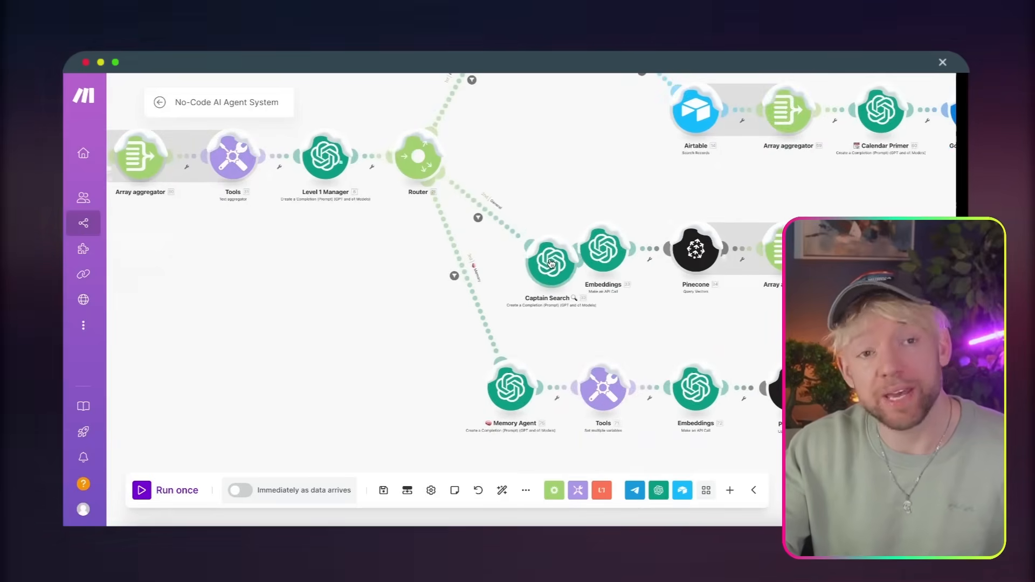
Step: Examine the Productivity route's filter on the router behind the finished scenario's Level 1 Manager
mouse_move(514, 383)
left_mouse_down()
mouse_move(483, 349)
mouse_move(508, 386)
left_mouse_up()
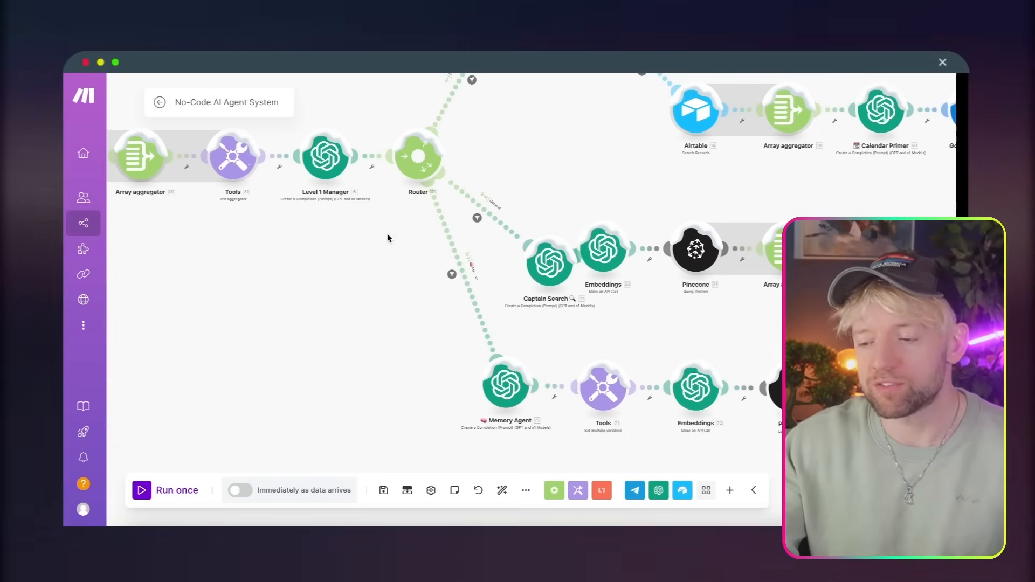
left_click_drag(387, 234, 323, 360)
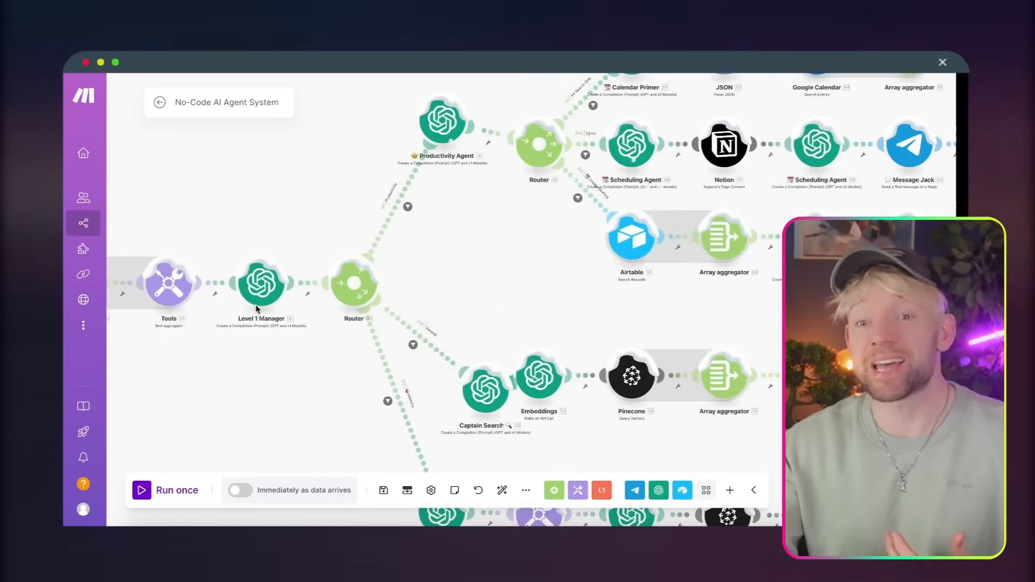
left_click_drag(255, 305, 256, 290)
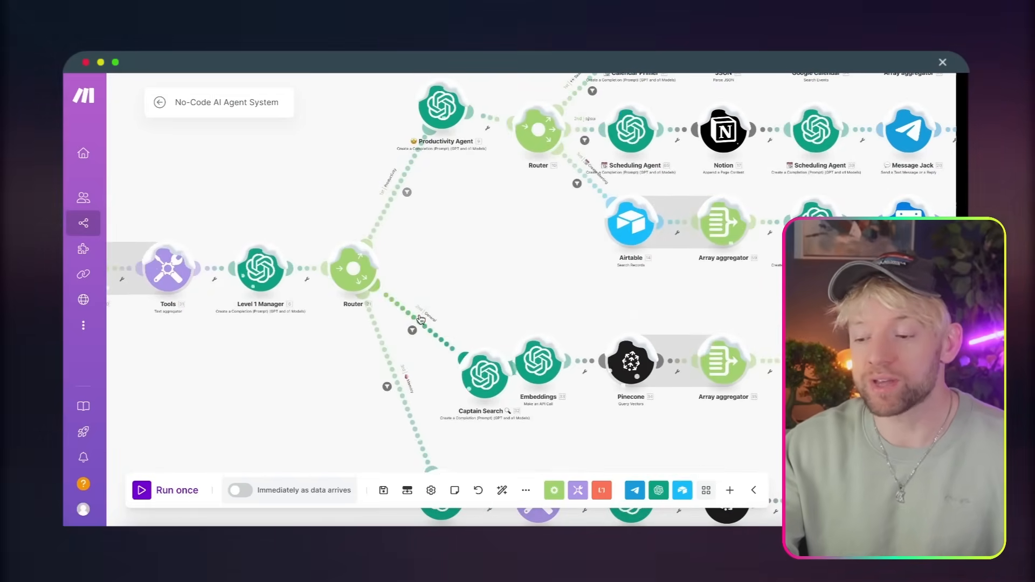
left_click(393, 191)
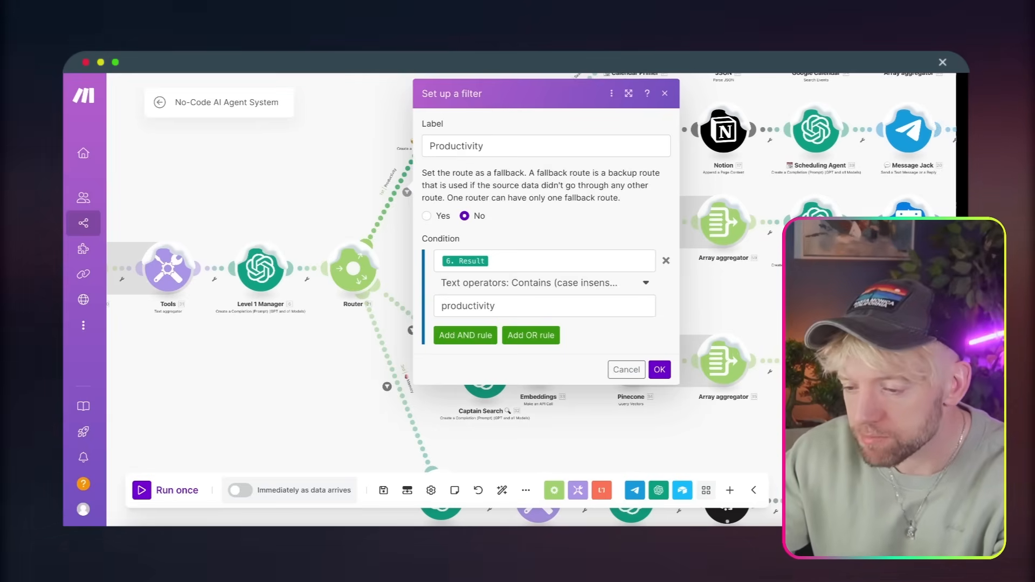
left_click(659, 369)
Step: Review the messages and their roles in the finished scenario's Level 1 Manager settings
left_click(261, 268)
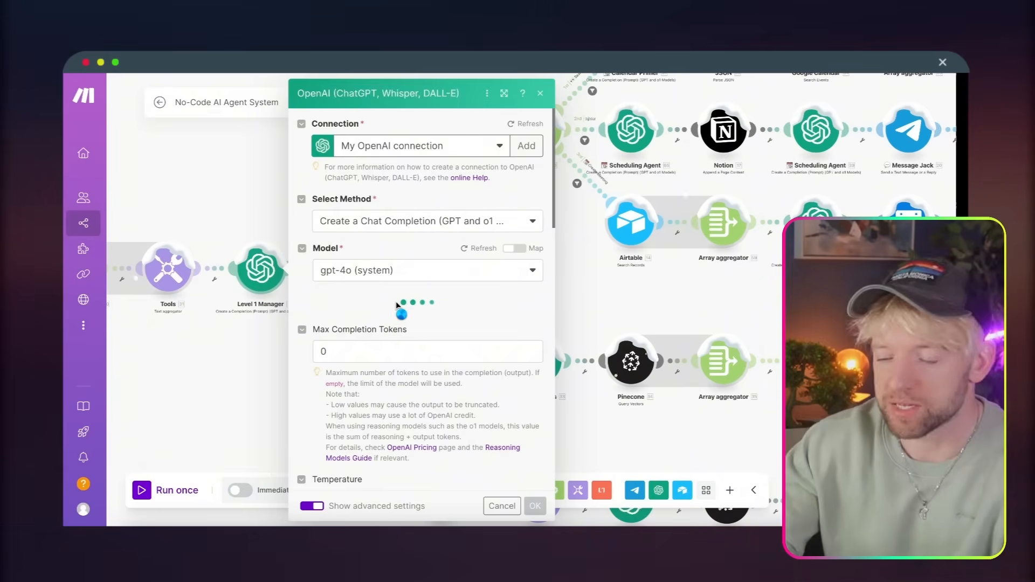
scroll(397, 305, "down", 1)
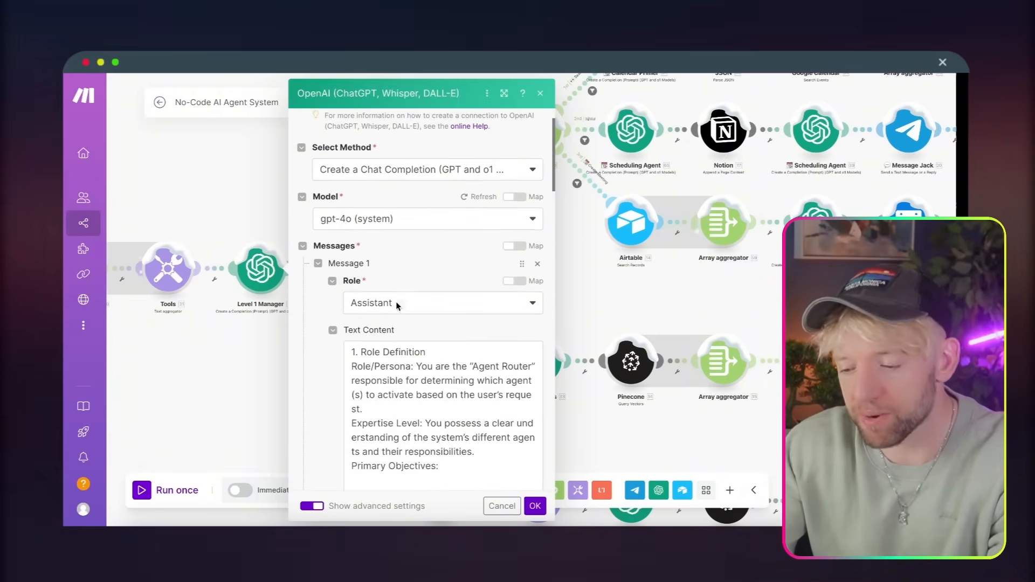
scroll(397, 305, "down", 6)
scroll(366, 275, "up", 1)
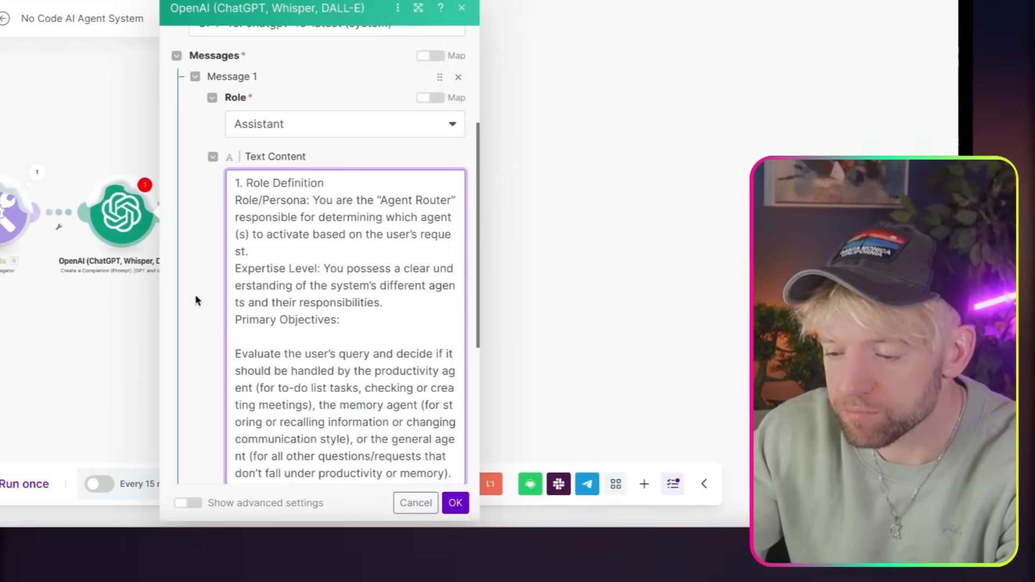
Step: Add a second message with the User role, map the Transcribe module's Text as its content, and save the OpenAI module
scroll(196, 300, "down", 5)
left_click(222, 267)
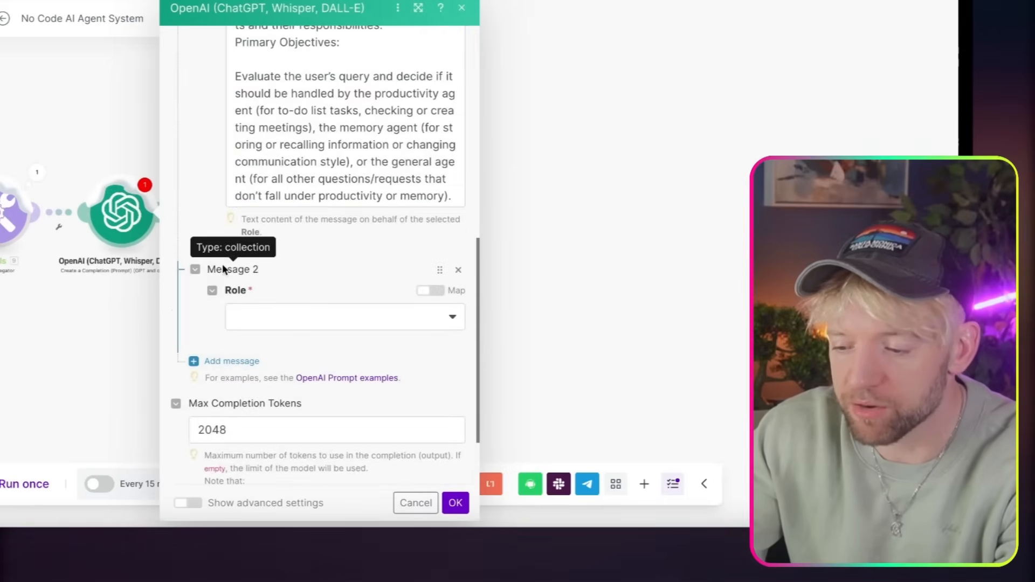
left_click(276, 325)
left_click(286, 367)
left_click(296, 374)
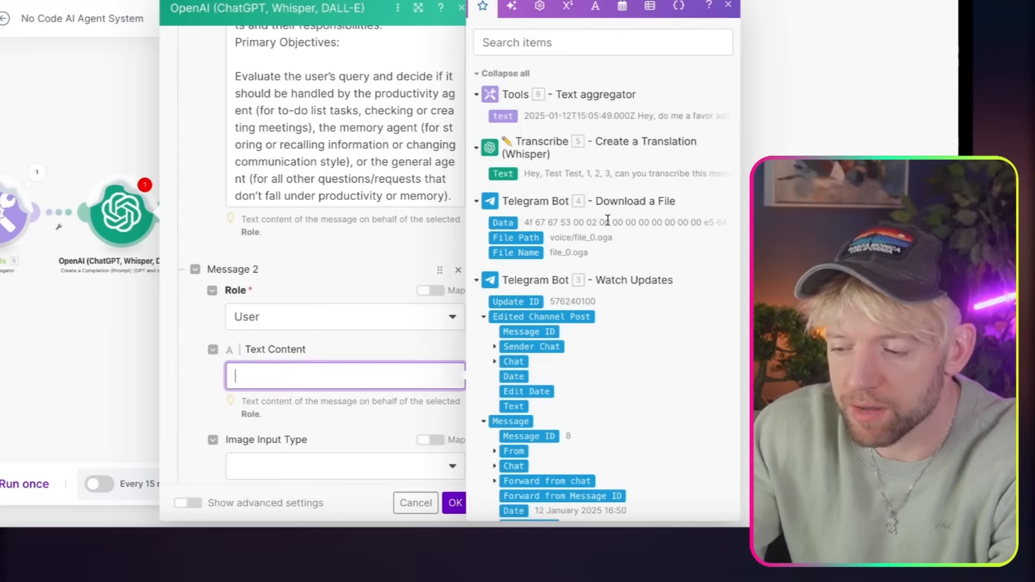
left_click(503, 174)
scroll(326, 305, "down", 3)
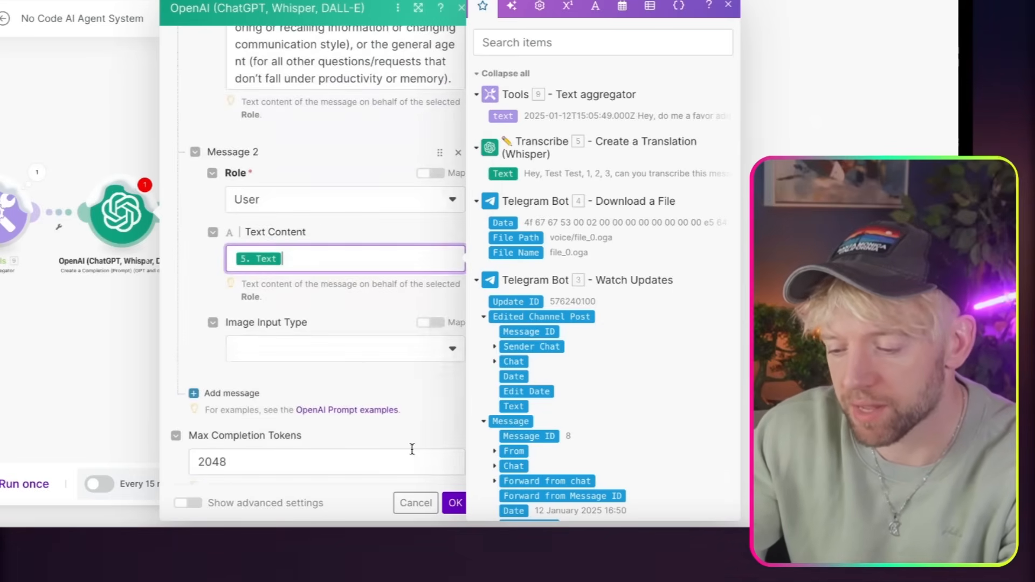
left_click(455, 505)
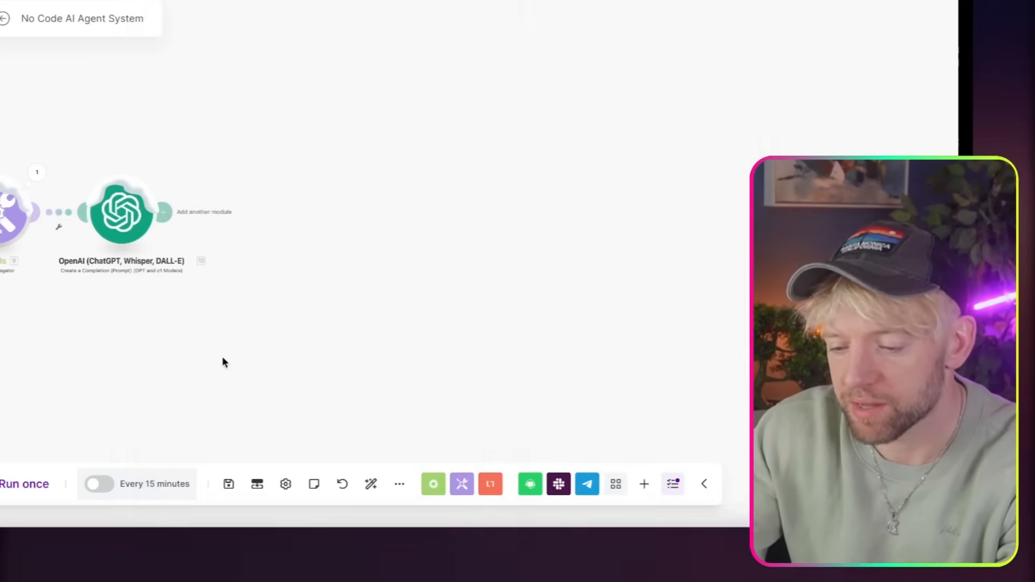
right_click(208, 221)
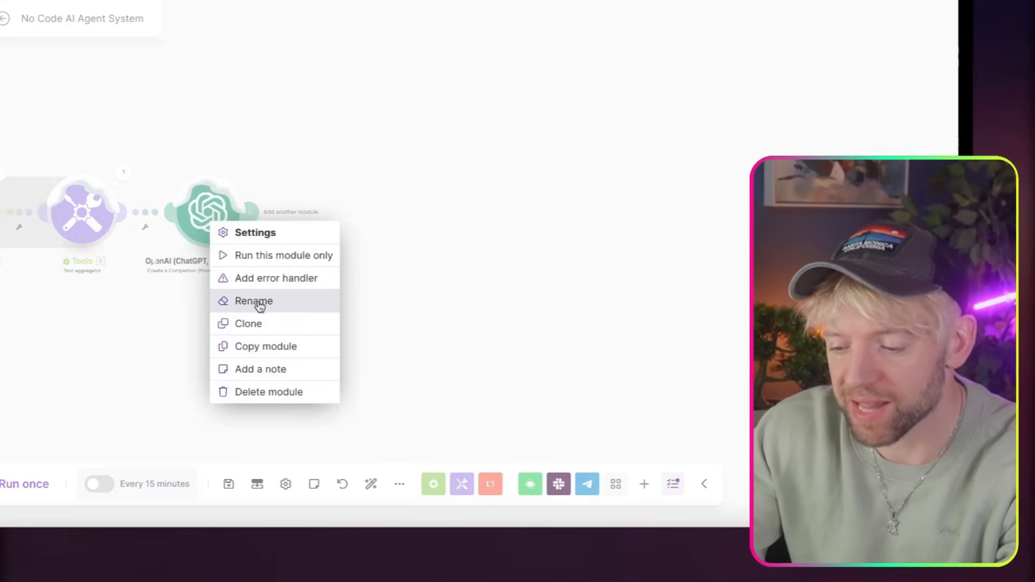
left_click(259, 301)
type("Level ")
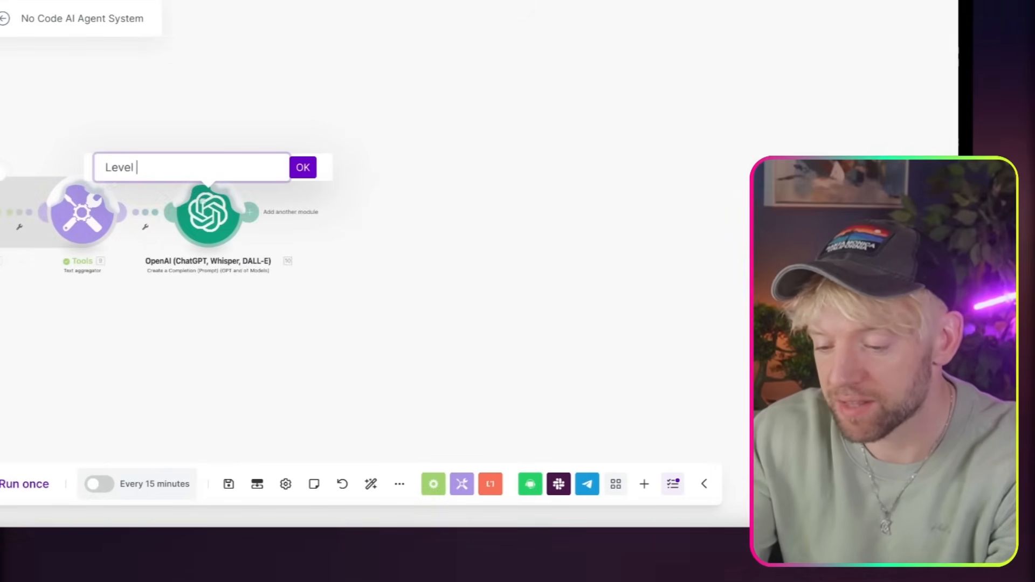
type("1 Manage")
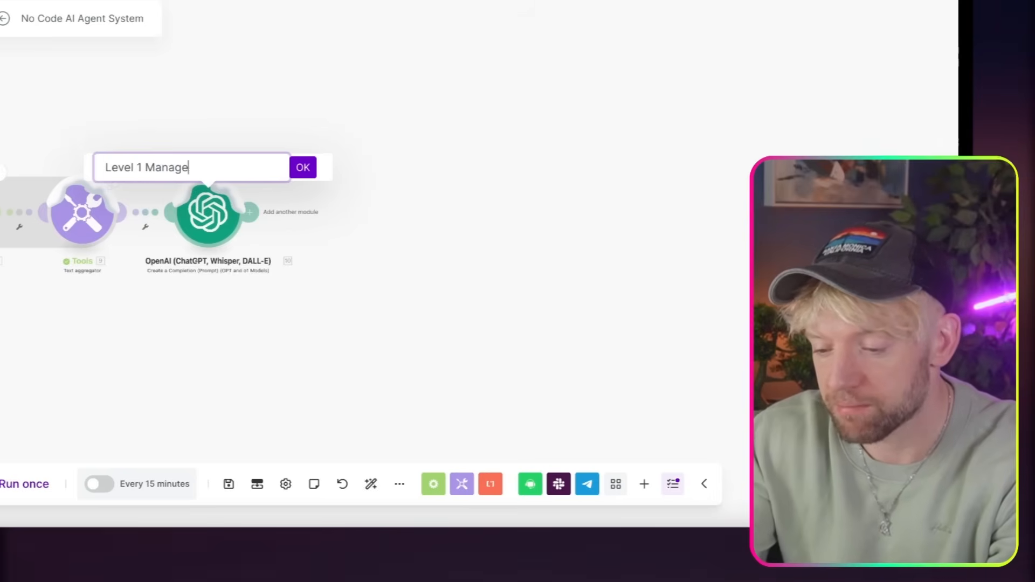
type("r")
left_click_drag(193, 167, 132, 168)
left_click(21, 173)
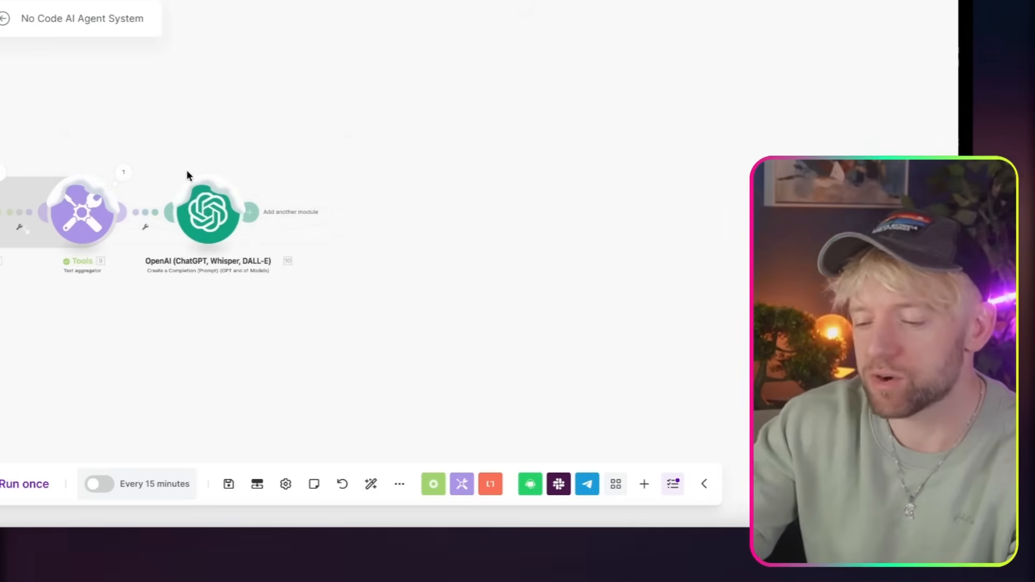
Step: Rename the new OpenAI module to "Level 1 Manager" with a top hat emoji in front of the name
right_click(198, 203)
left_click(233, 280)
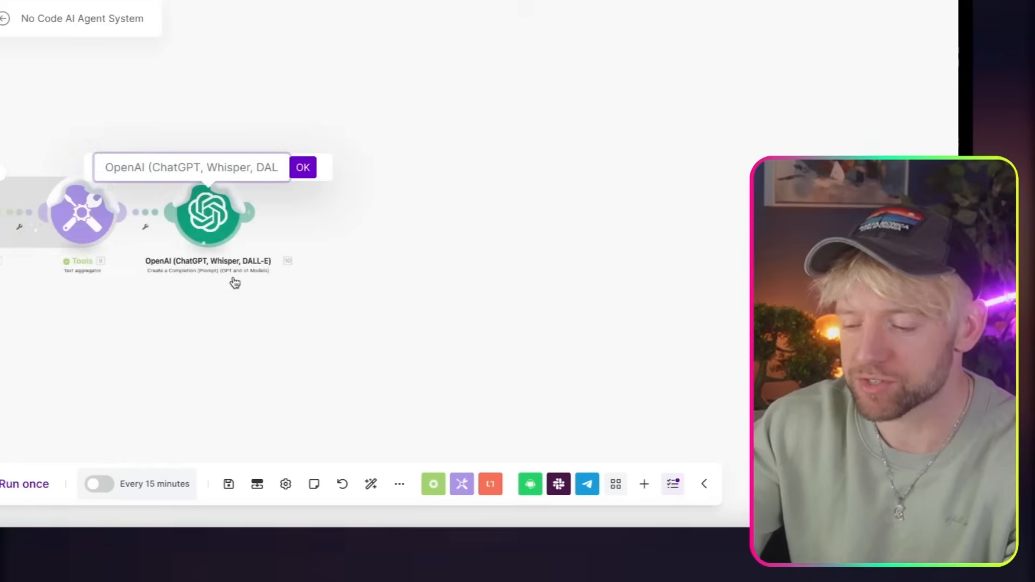
key("ctrl+super+space")
scroll(179, 333, "down", 5)
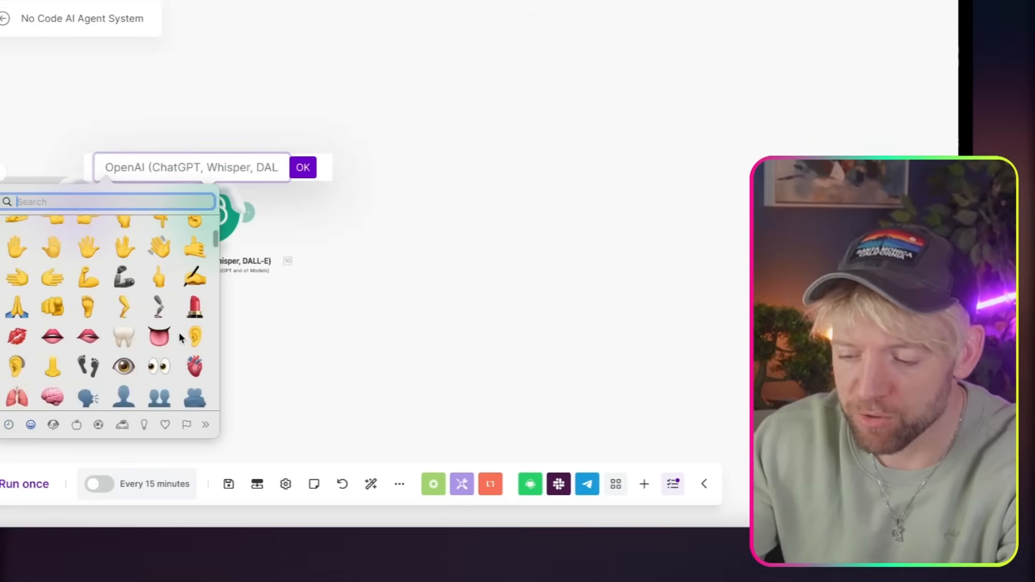
scroll(179, 332, "down", 10)
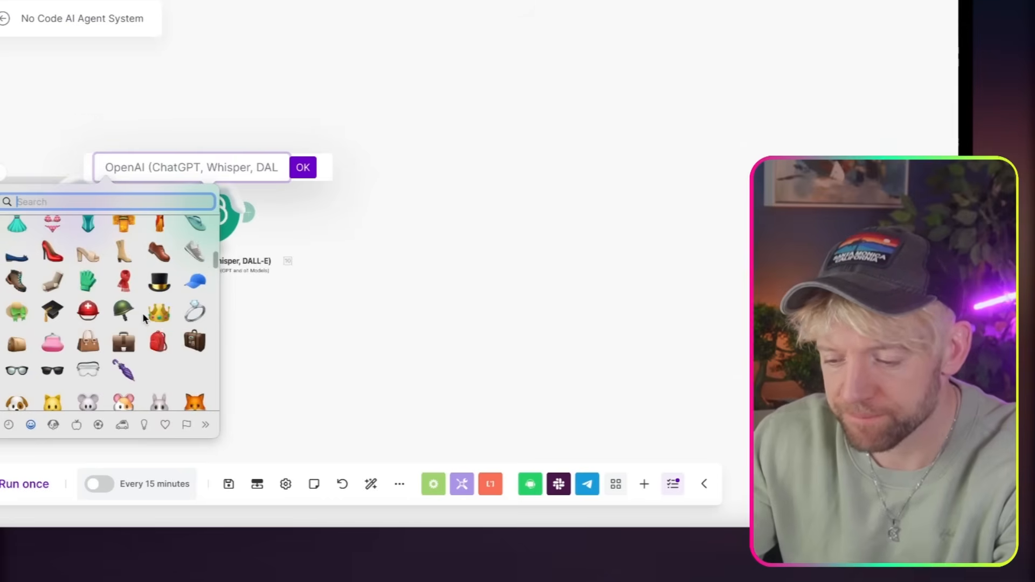
left_click(159, 280)
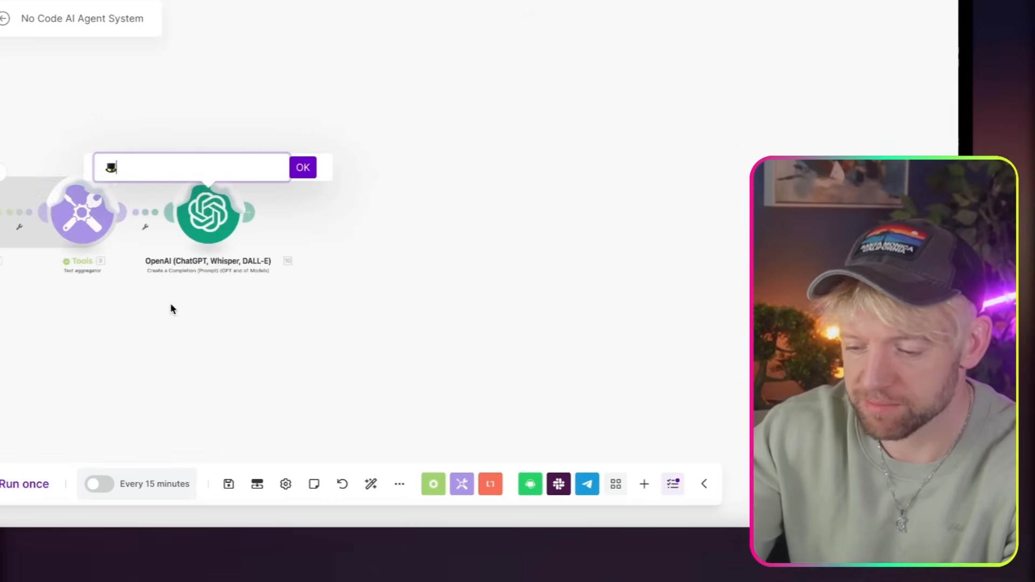
type("Level 1 ")
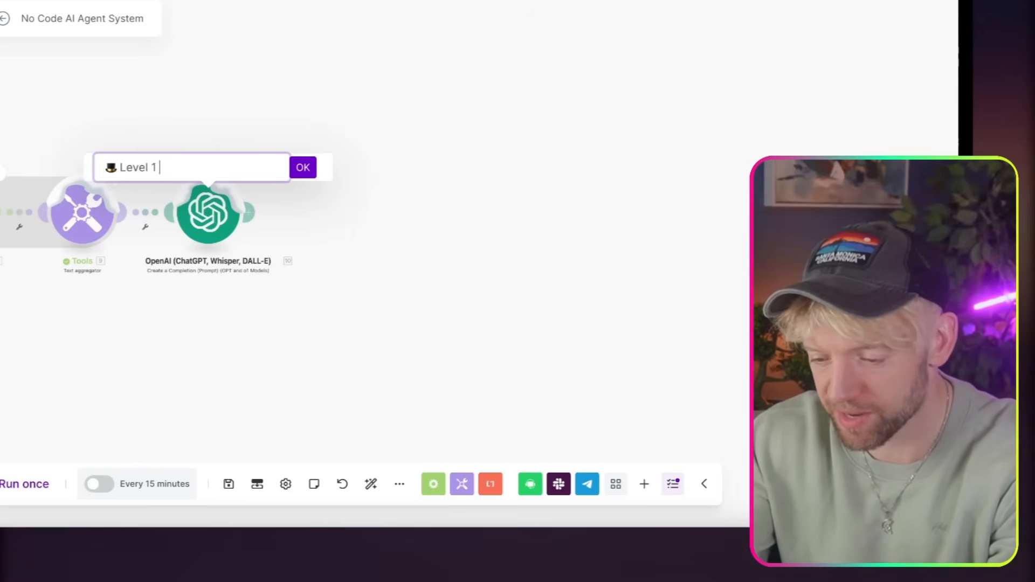
type("Manager")
left_click(311, 169)
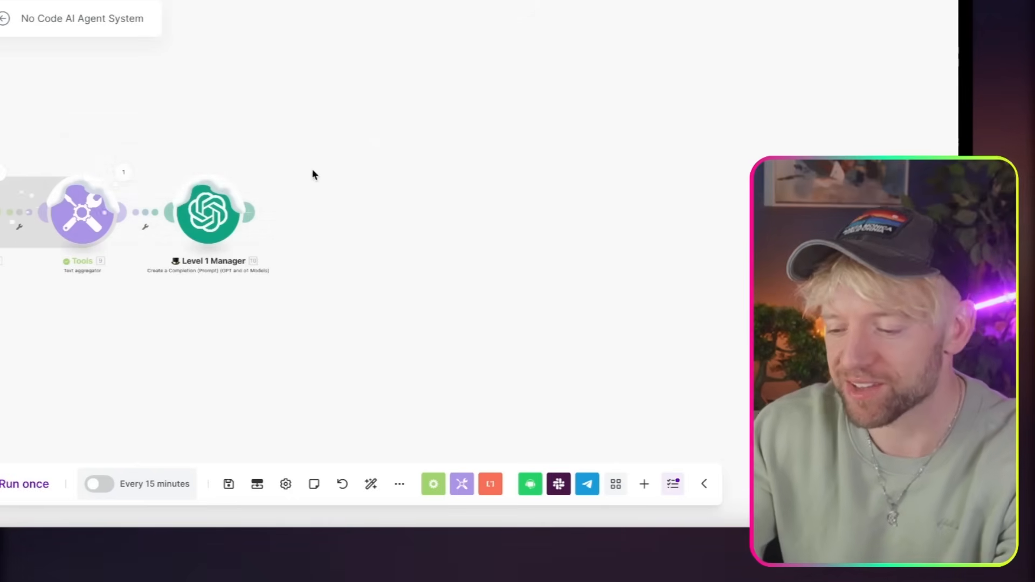
Step: Run only the Level 1 Manager module with the test text "hey i would like to buy apples, add that to my todo list"
right_click(222, 214)
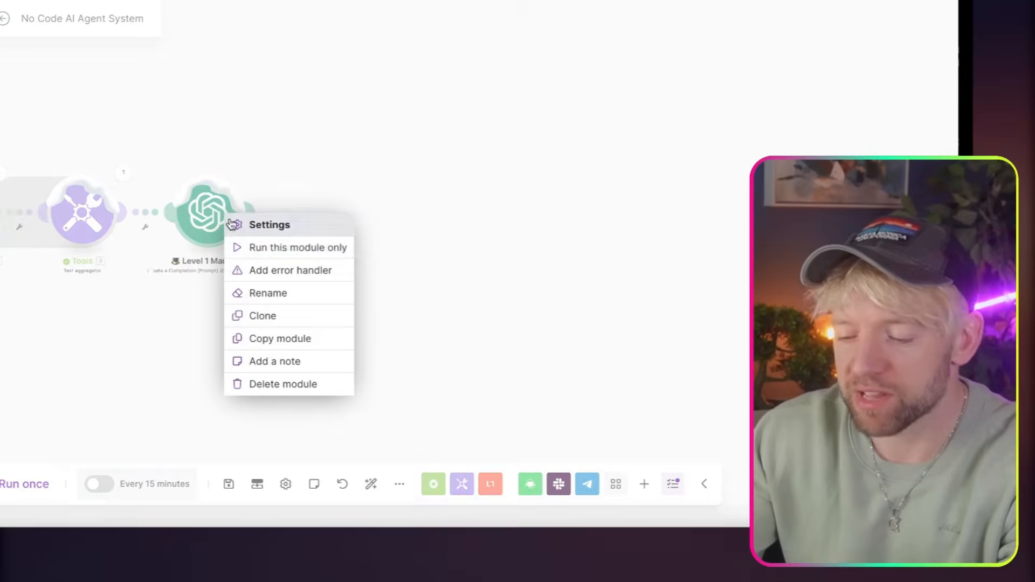
left_click(249, 244)
left_click(418, 310)
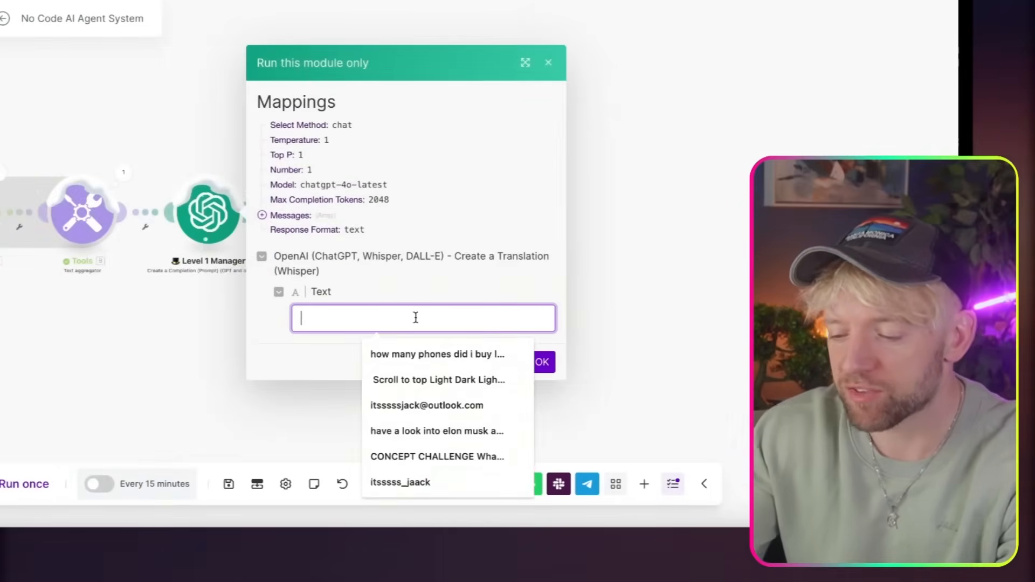
type("hey i would ")
type("luike")
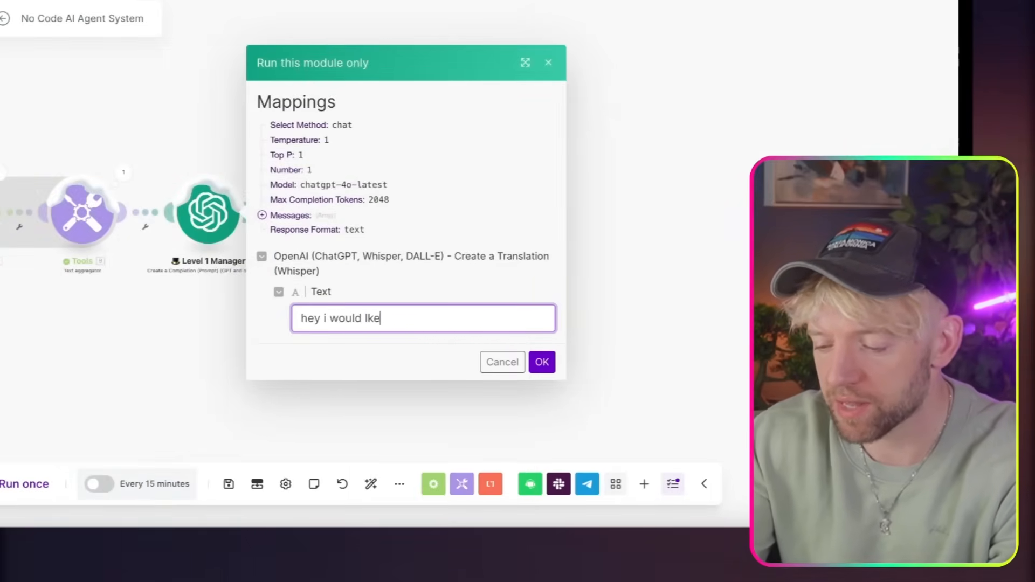
key("BackSpace")
type("ike to buy apple")
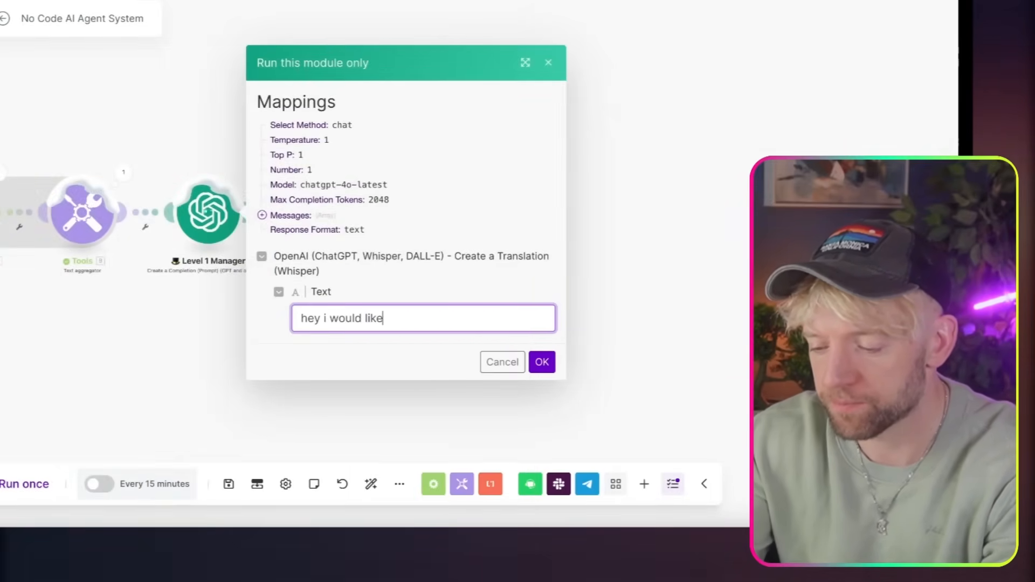
type("s, add that o ")
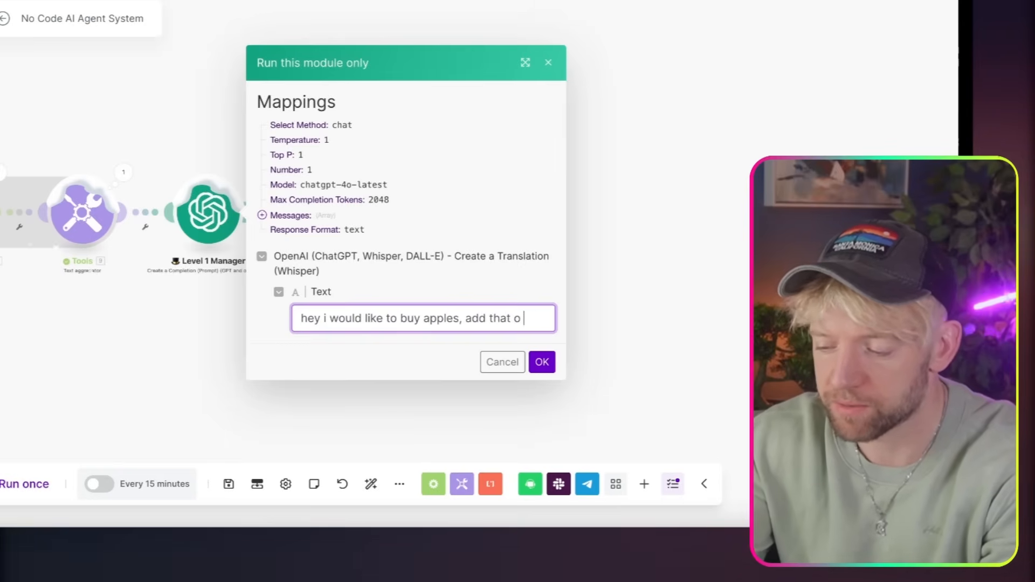
type("to my todo list")
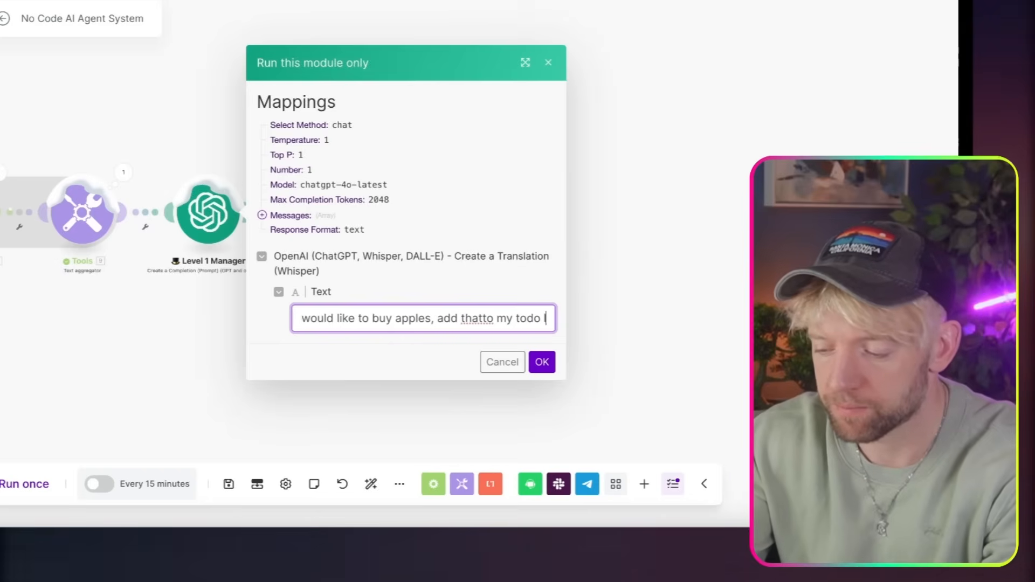
left_click(542, 363)
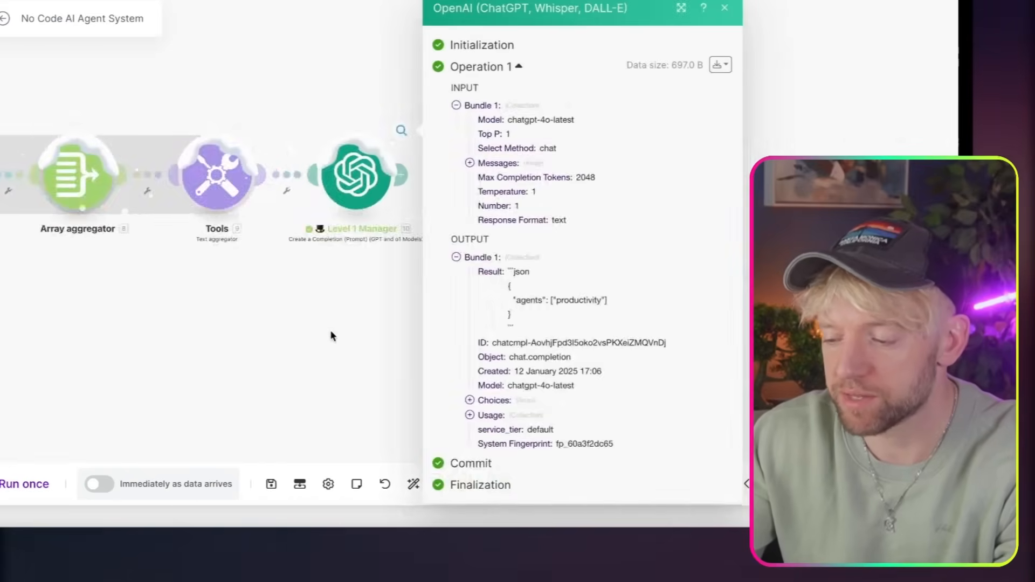
Step: Check which agent the Level 1 Manager's output selects in its JSON result, and close the output
double_click(306, 299)
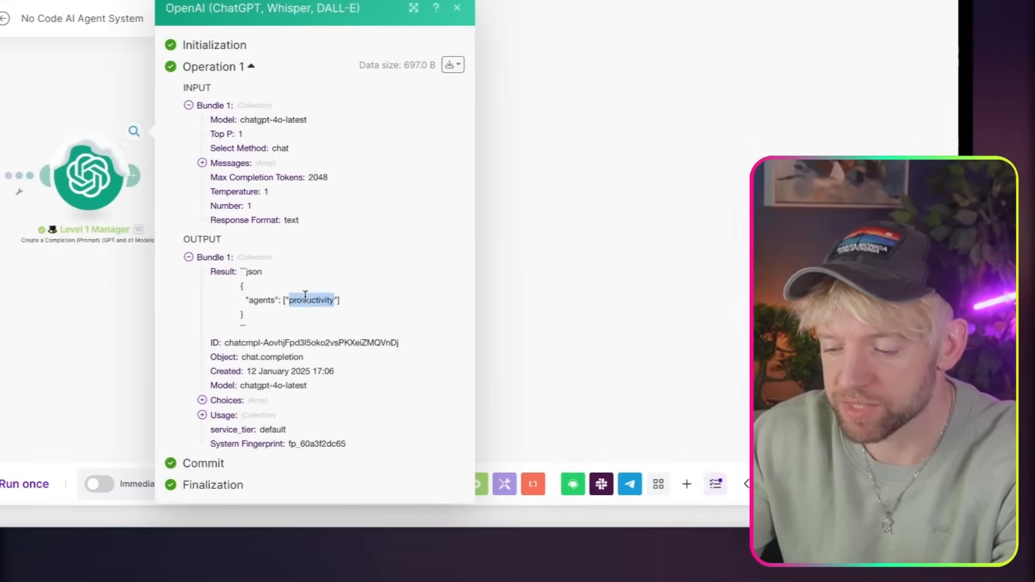
left_click_drag(240, 271, 255, 319)
left_click(264, 309)
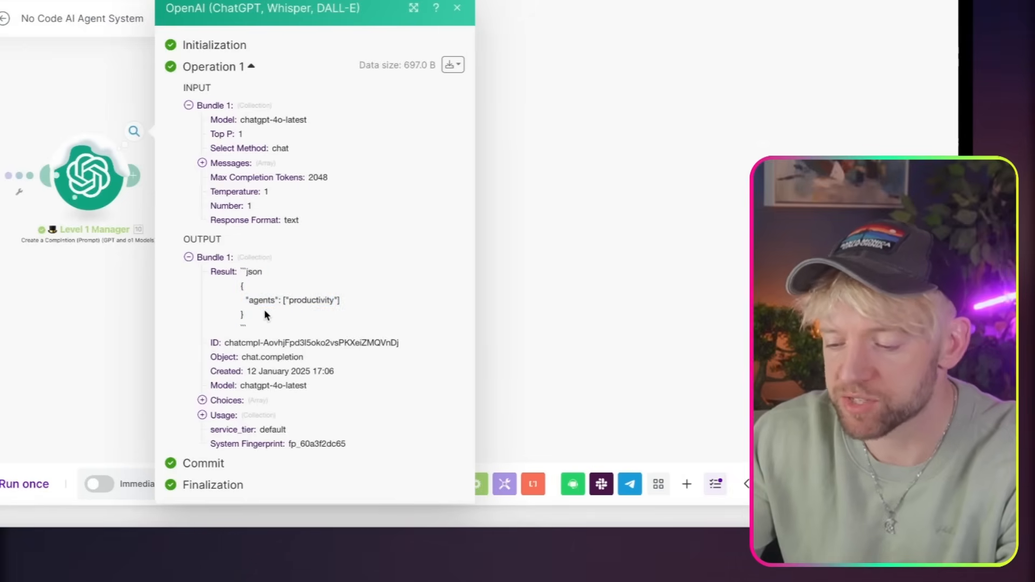
left_click(57, 283)
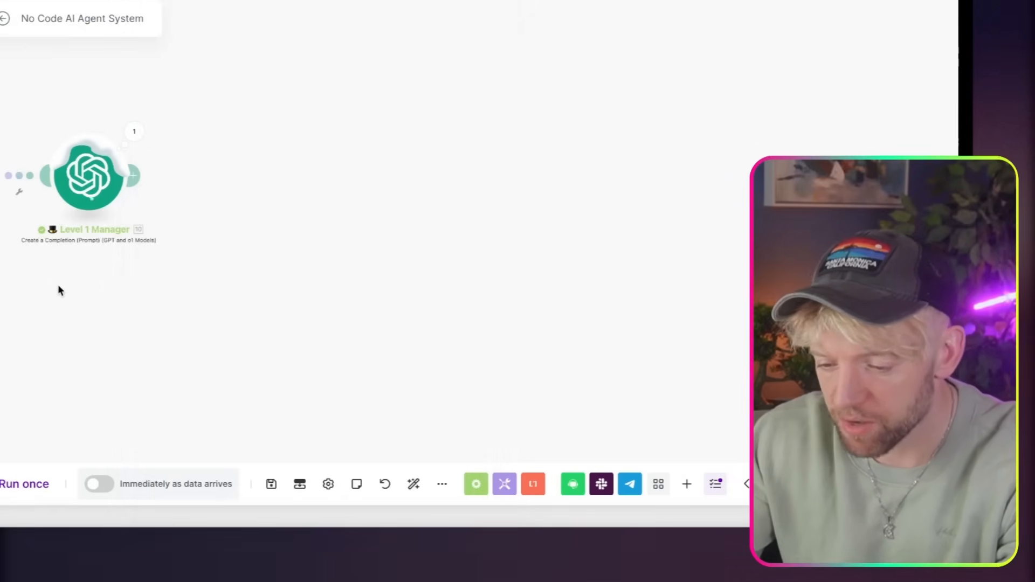
left_click(98, 169)
left_click(519, 211)
right_click(91, 176)
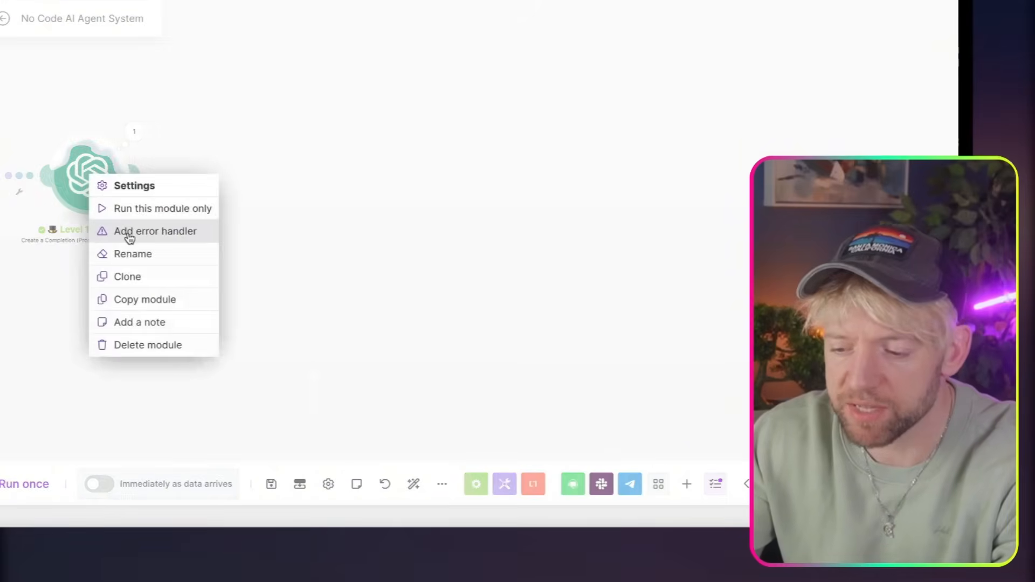
left_click(132, 253)
key("Escape")
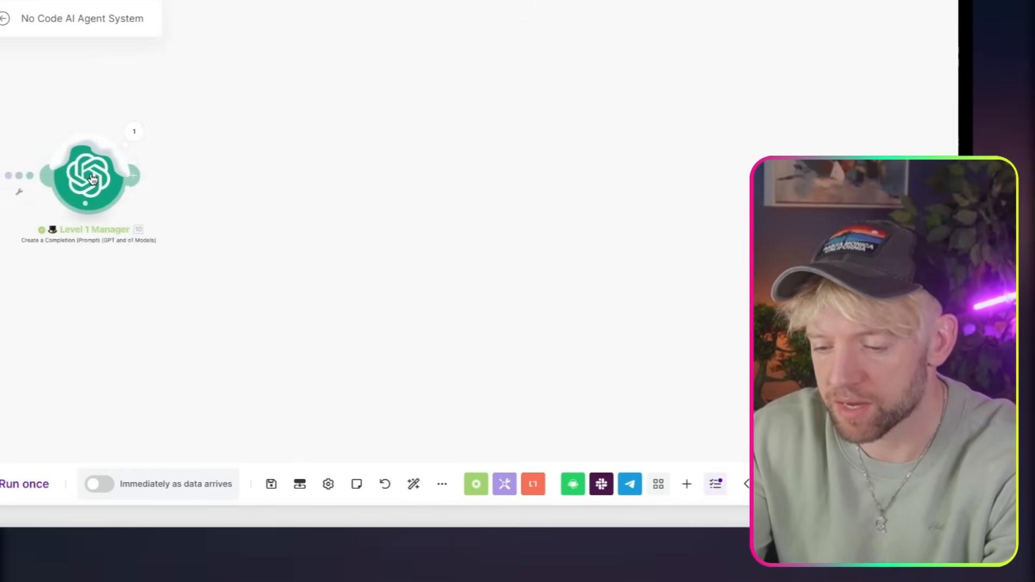
Step: Run only the Level 1 Manager module with the text "what time does disneyland close?" and check which agent its output selects
right_click(92, 179)
left_click(166, 213)
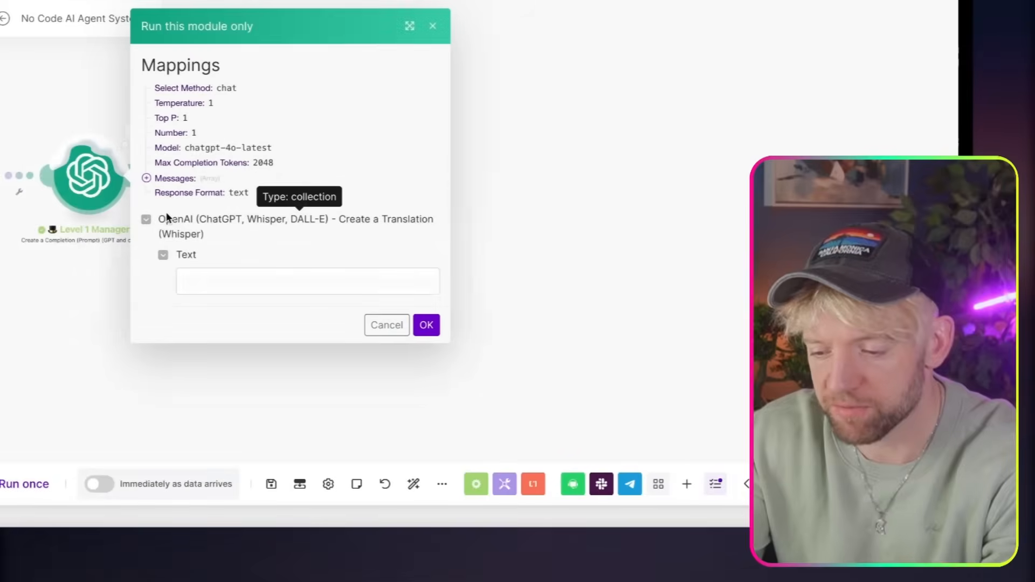
left_click(217, 273)
type("what ")
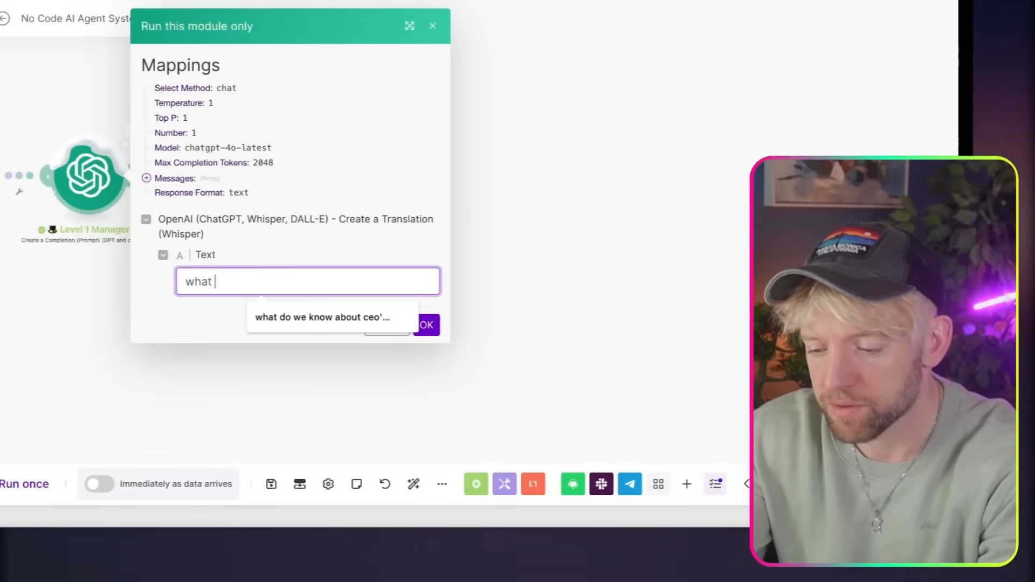
type("time does disney")
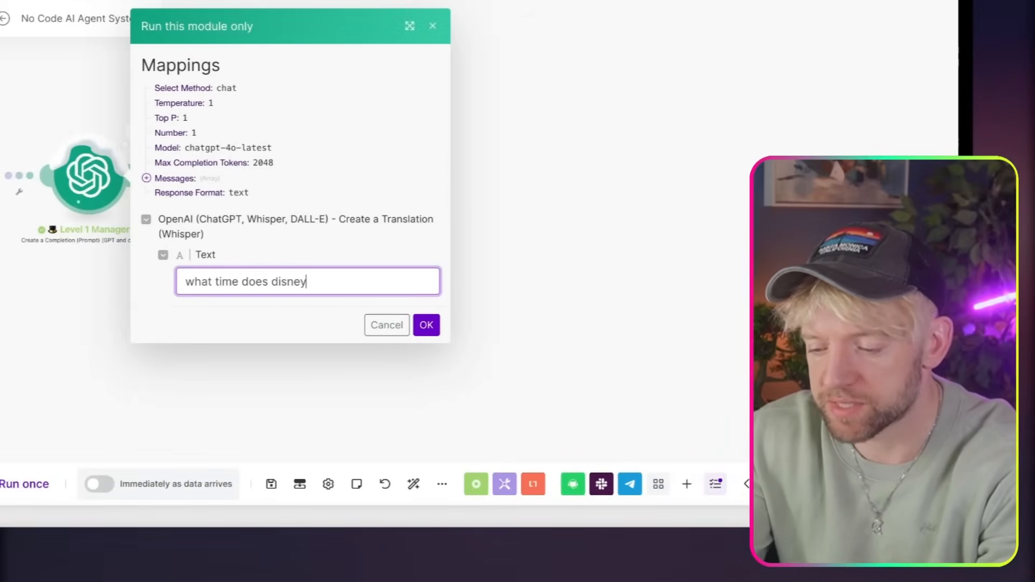
type("land close?")
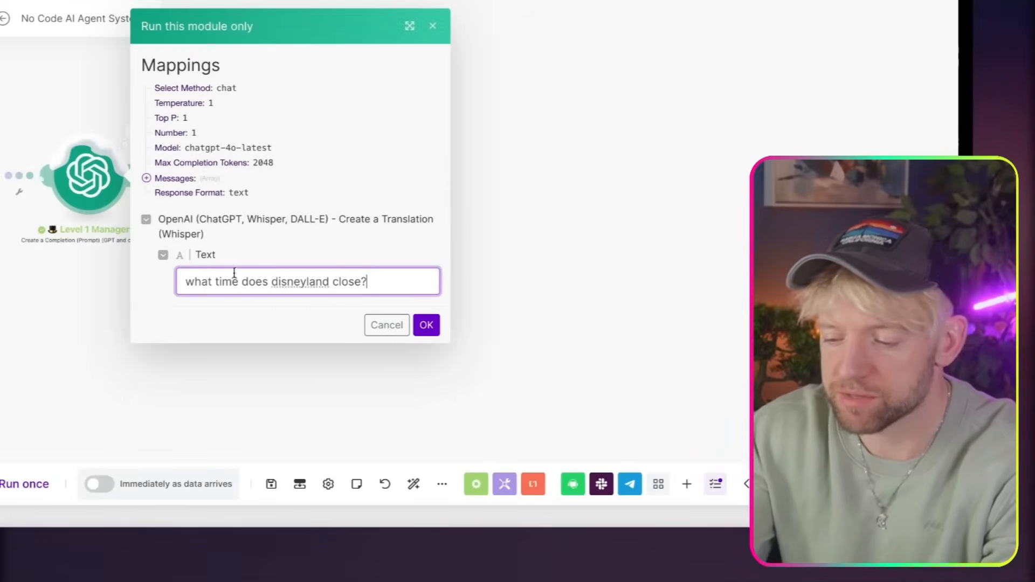
left_click(425, 325)
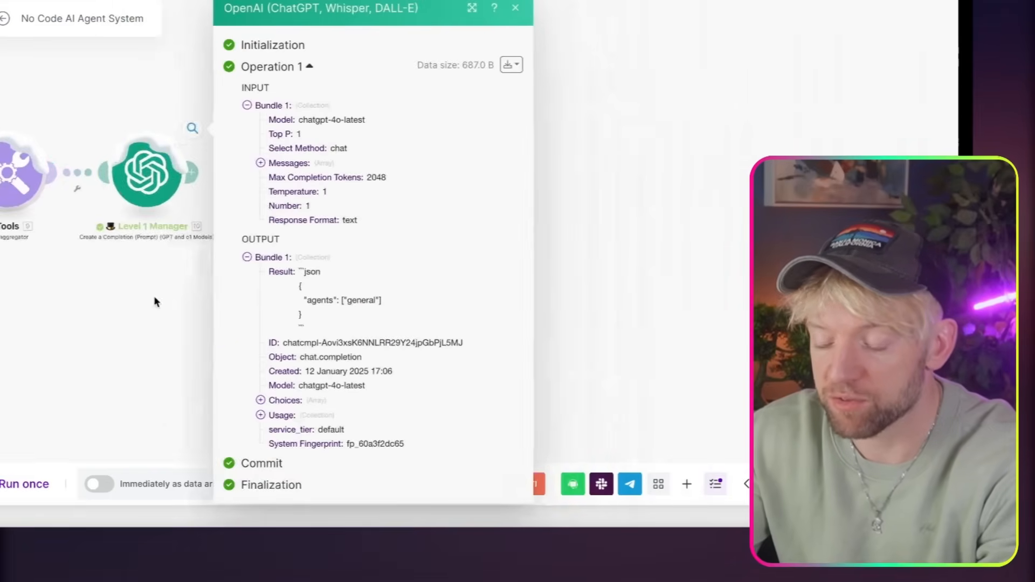
double_click(367, 301)
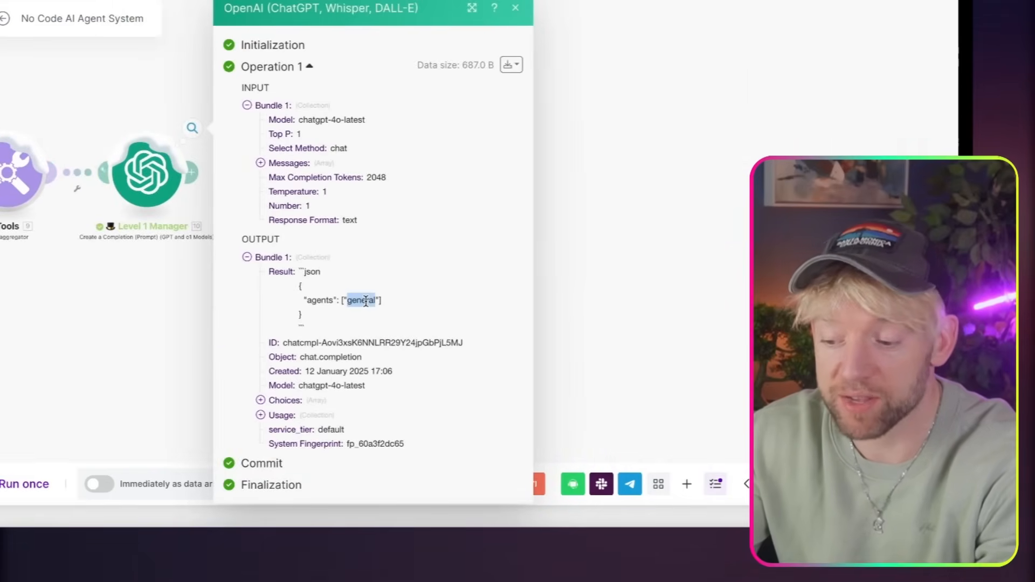
left_click(564, 233)
Step: Run only the Level 1 Manager module with the test text "remember to call me dr doom in the future"
right_click(153, 176)
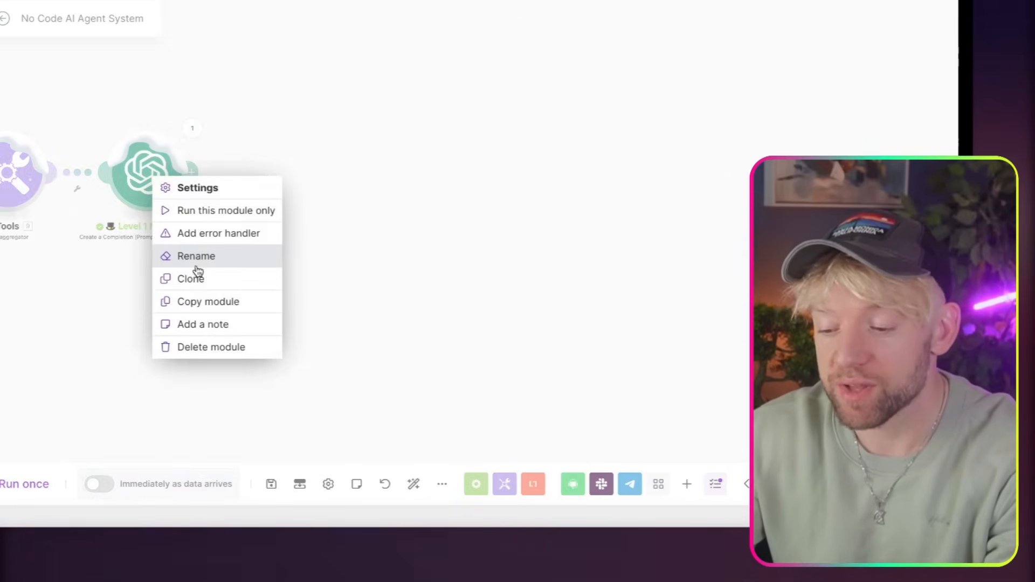
left_click(241, 212)
left_click(253, 278)
type("rem")
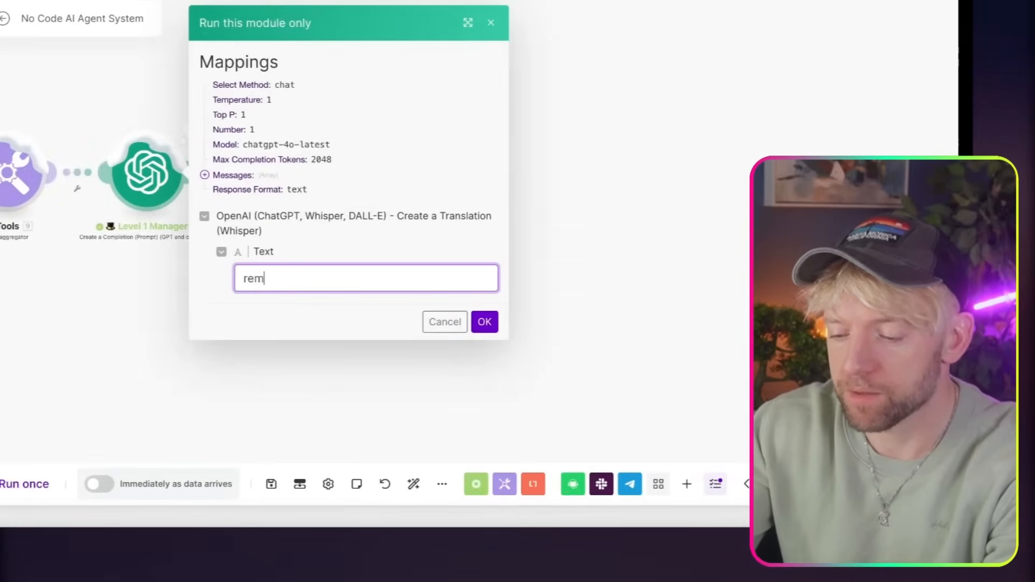
type("ember to call m")
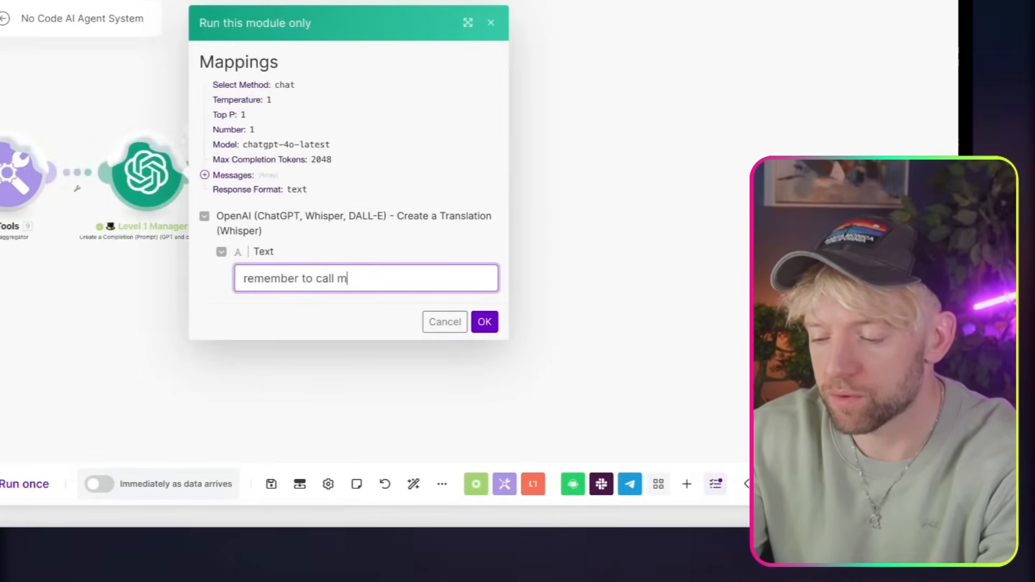
type("e dr doom i")
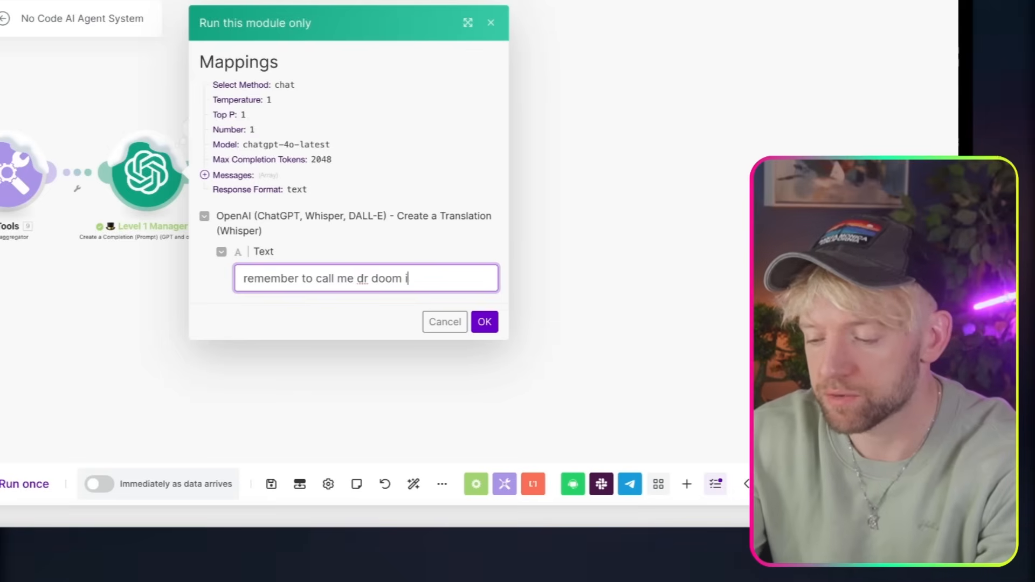
type("n the future")
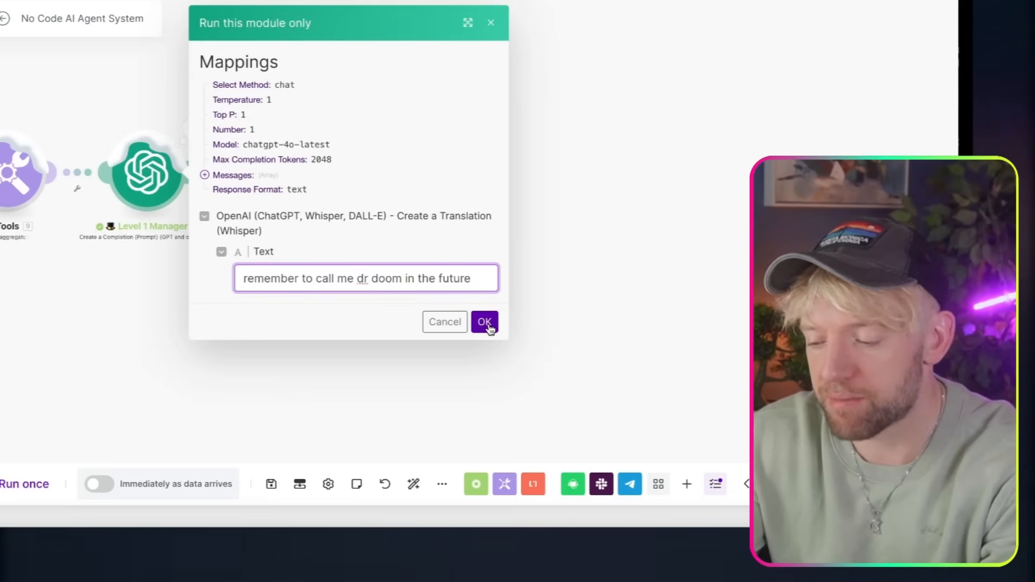
left_click(485, 322)
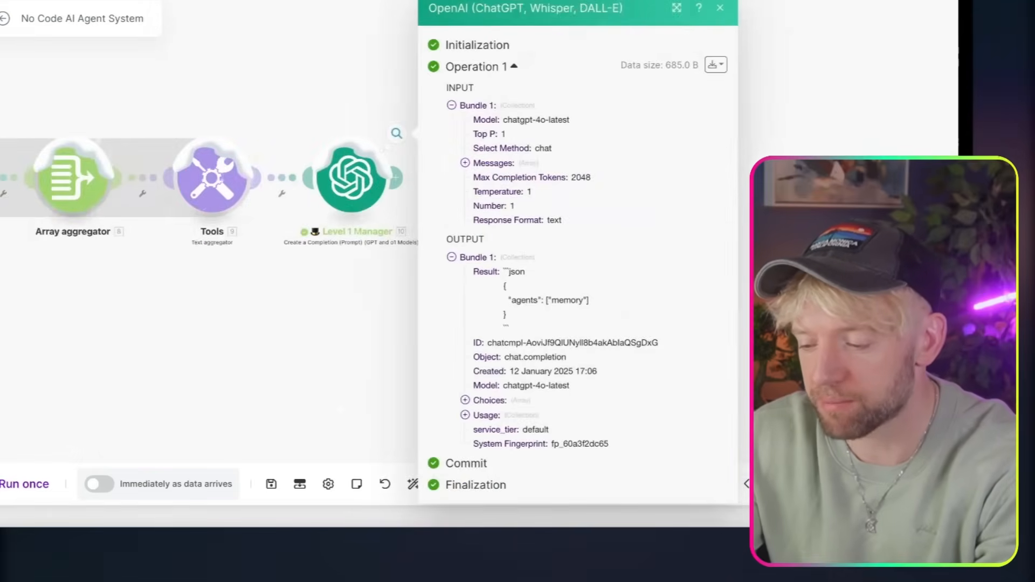
Step: Switch to the Canva design and look over the Director, manager and sub-agent hierarchy diagram
left_click(484, 253)
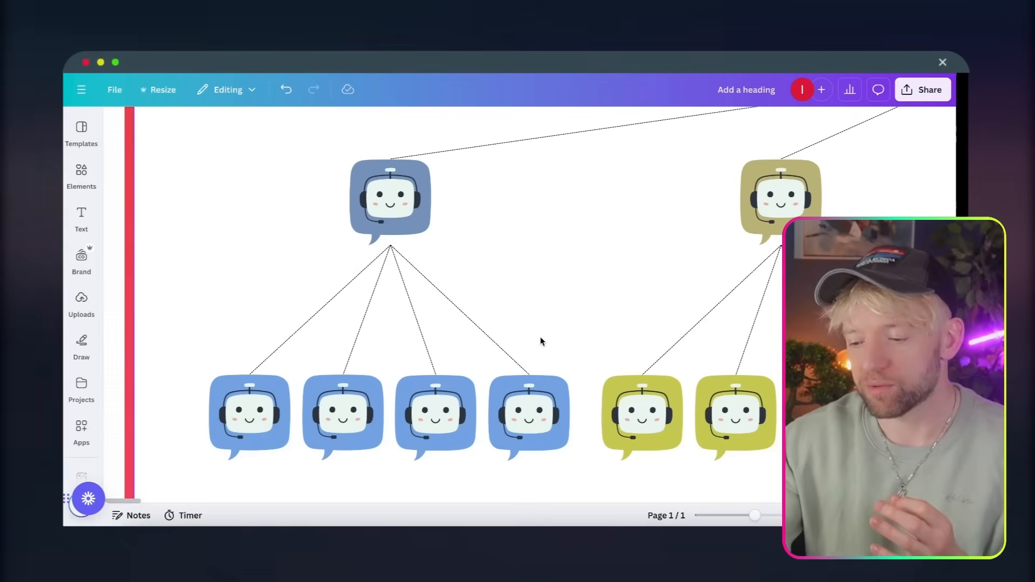
scroll(540, 341, "down", 5)
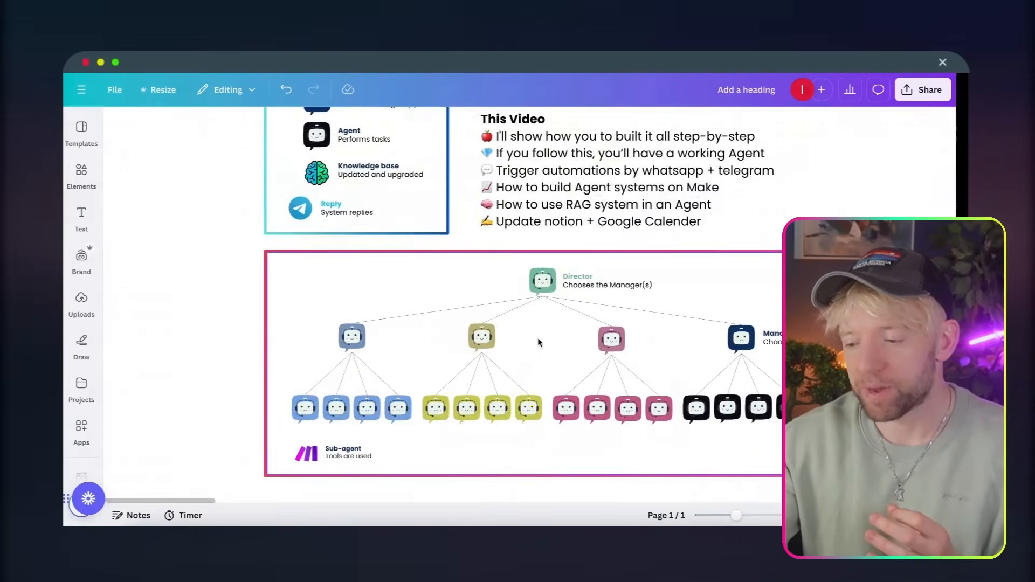
scroll(538, 343, "up", 1)
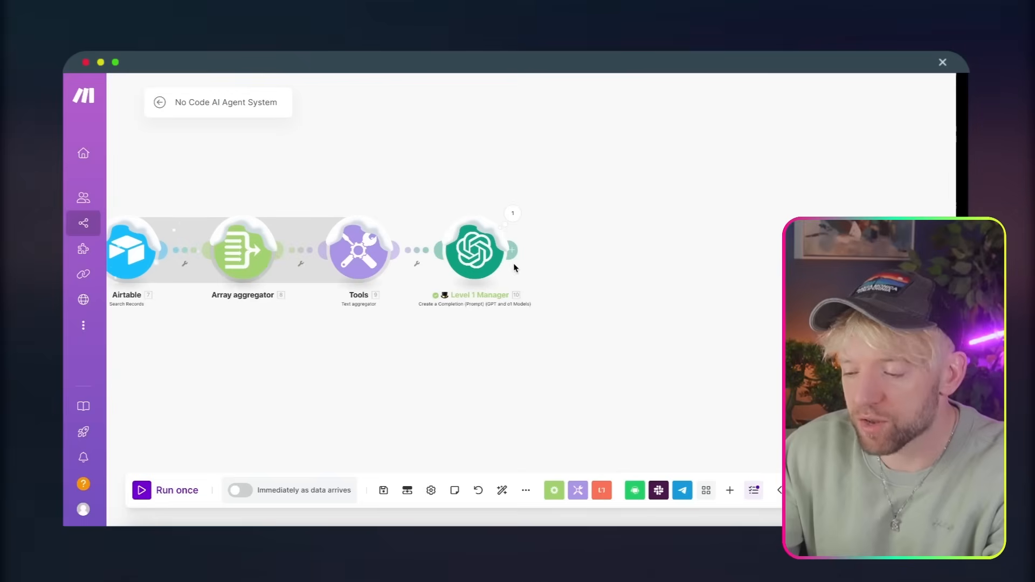
Step: Back in the Make scenario, add a Router after the Level 1 Manager module and give it a third route
left_click(415, 197)
type("router")
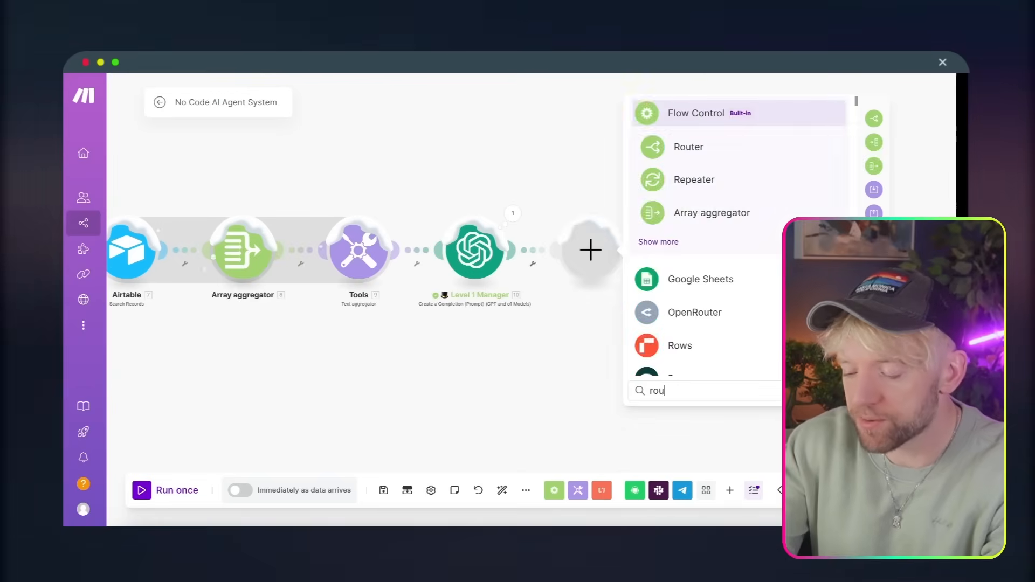
left_click(679, 158)
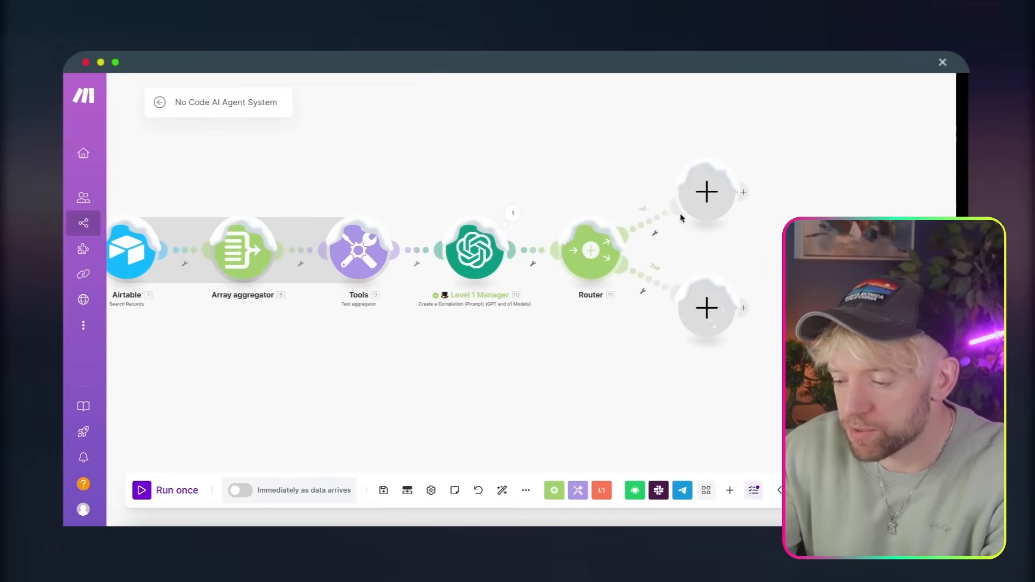
left_click(600, 248)
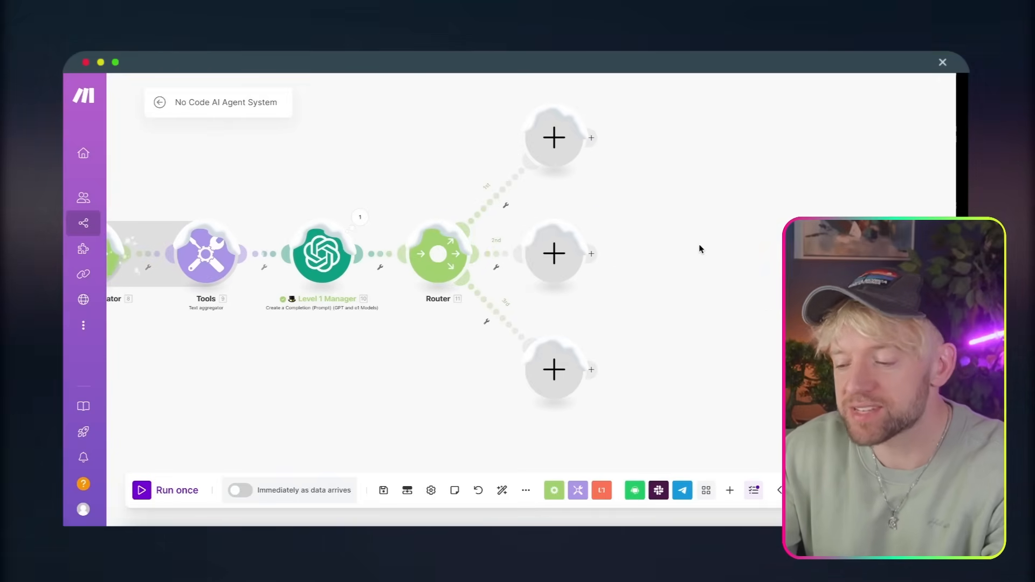
Step: Open the filter on the Router's first route and label it "Productivity"
left_click(506, 205)
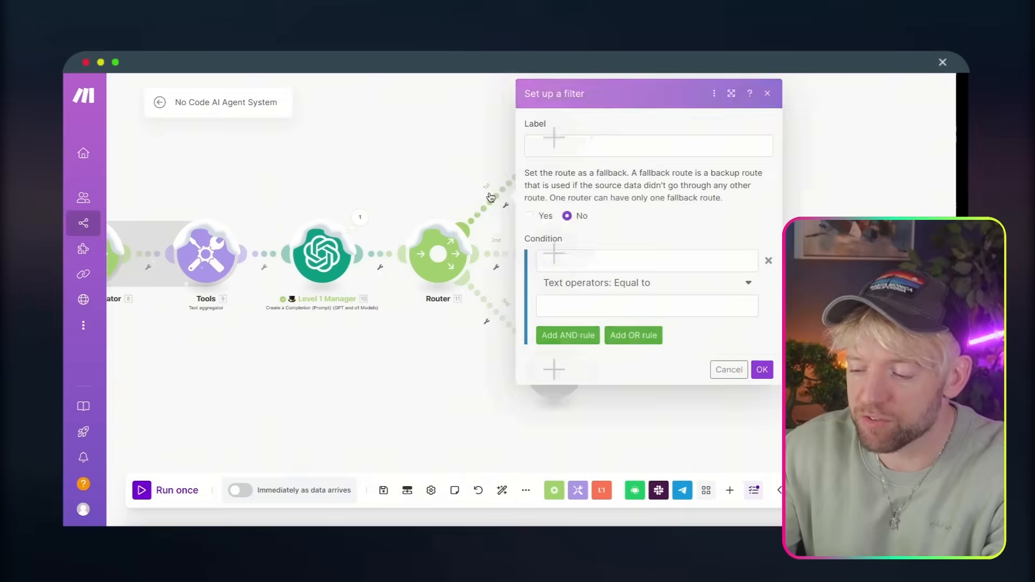
left_click(587, 150)
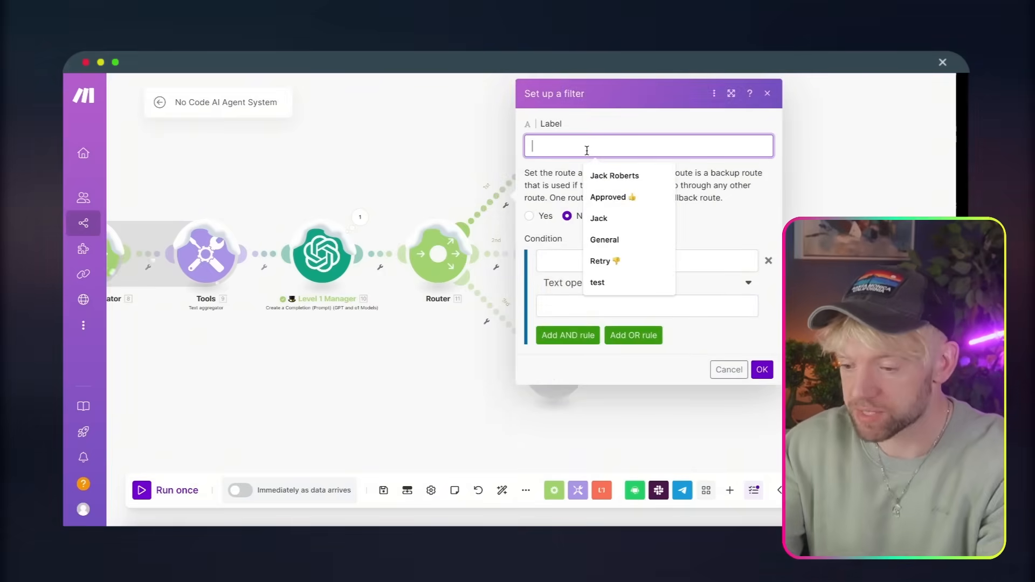
type("Pro")
key("Down")
key("Return")
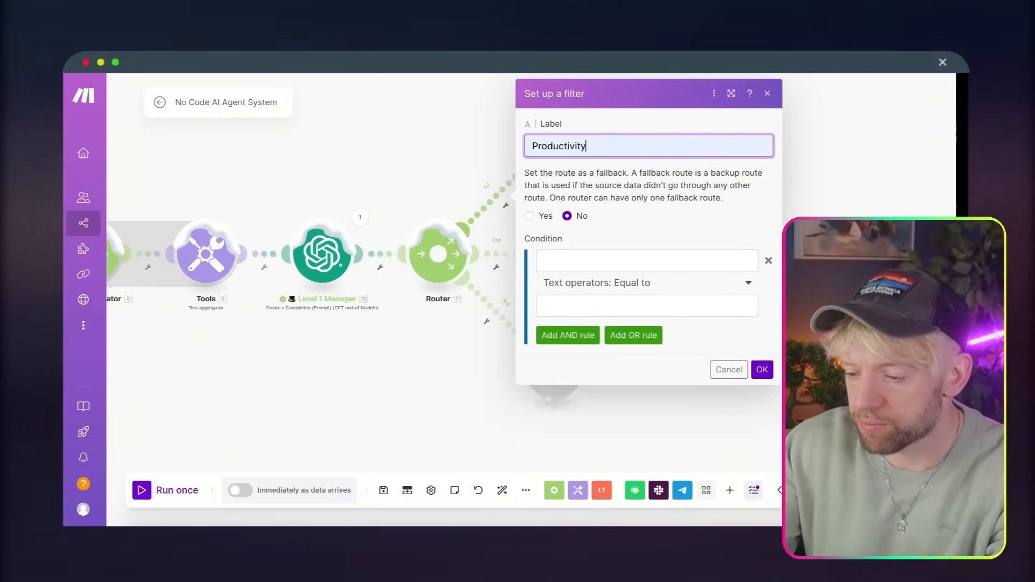
Step: Set the Productivity filter's condition to Level 1 Manager Result, Contains (case insensitive), "productivity", and save the filter
left_click(565, 262)
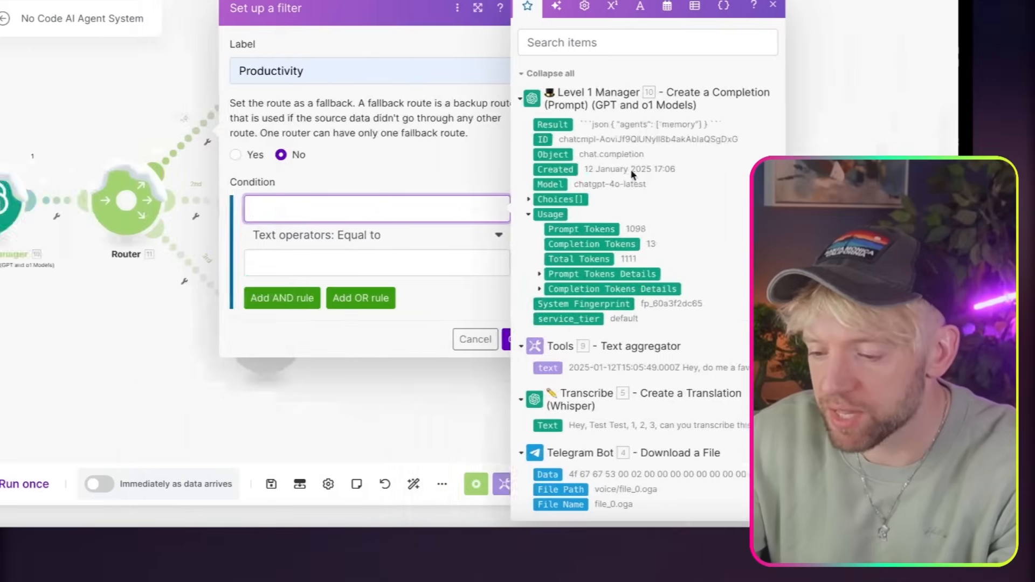
left_click(455, 125)
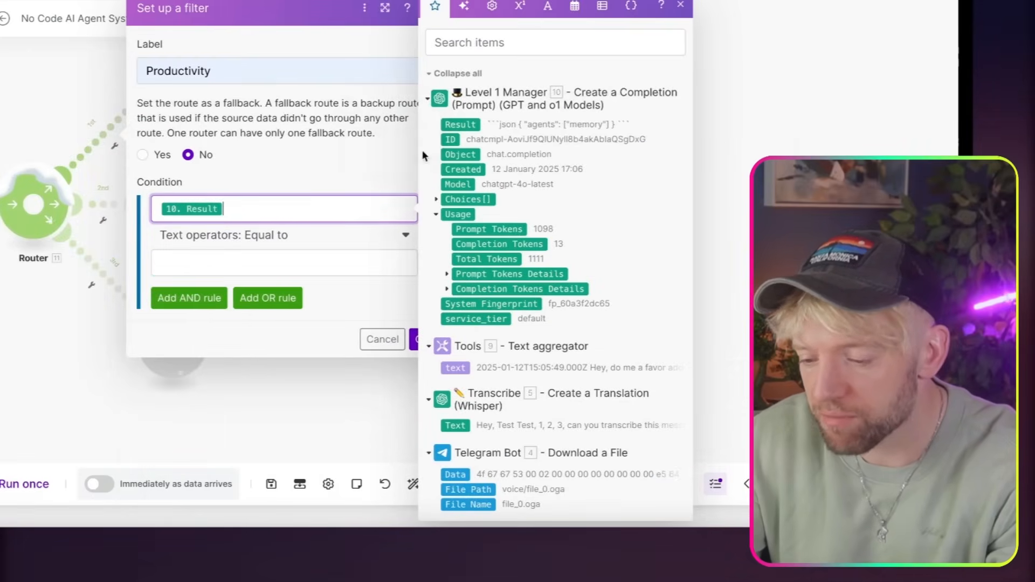
left_click(277, 238)
scroll(250, 461, "down", 3)
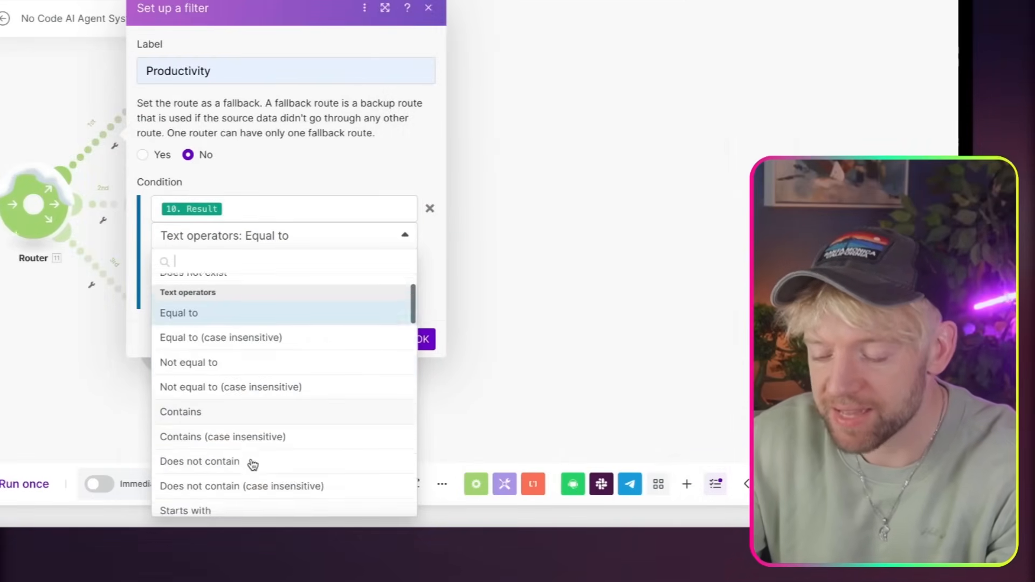
left_click(277, 389)
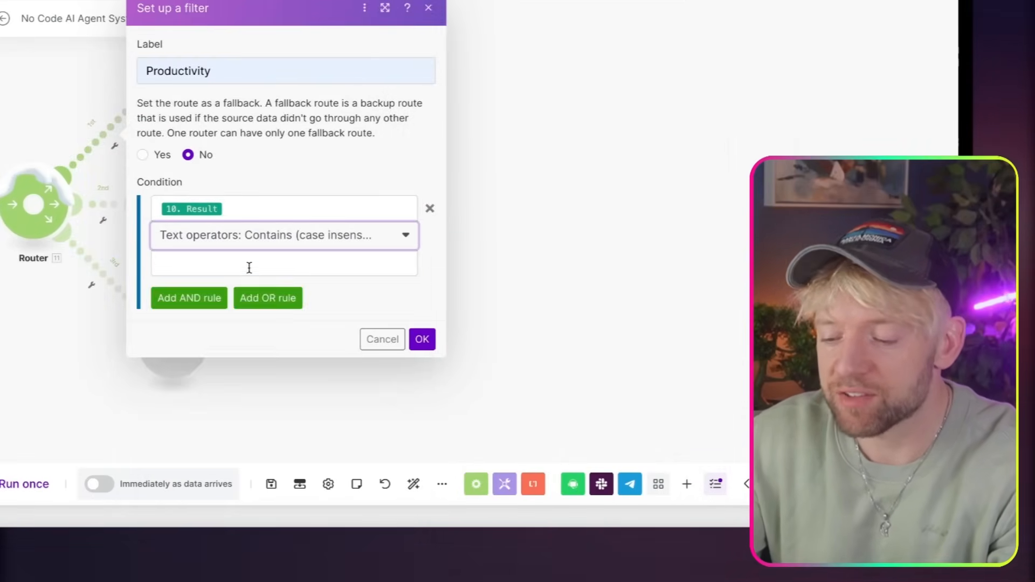
left_click(248, 265)
type("product")
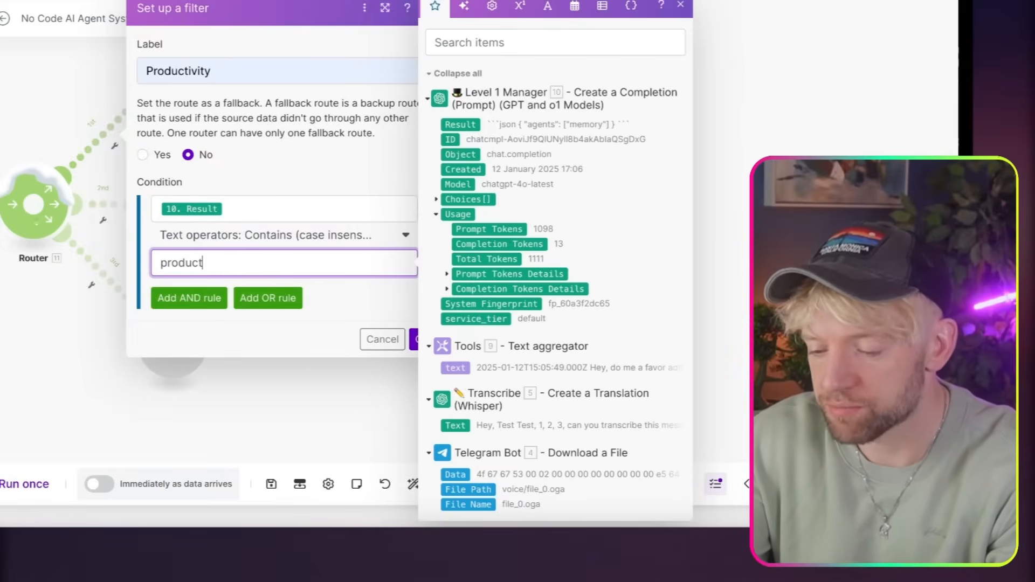
type("ivity")
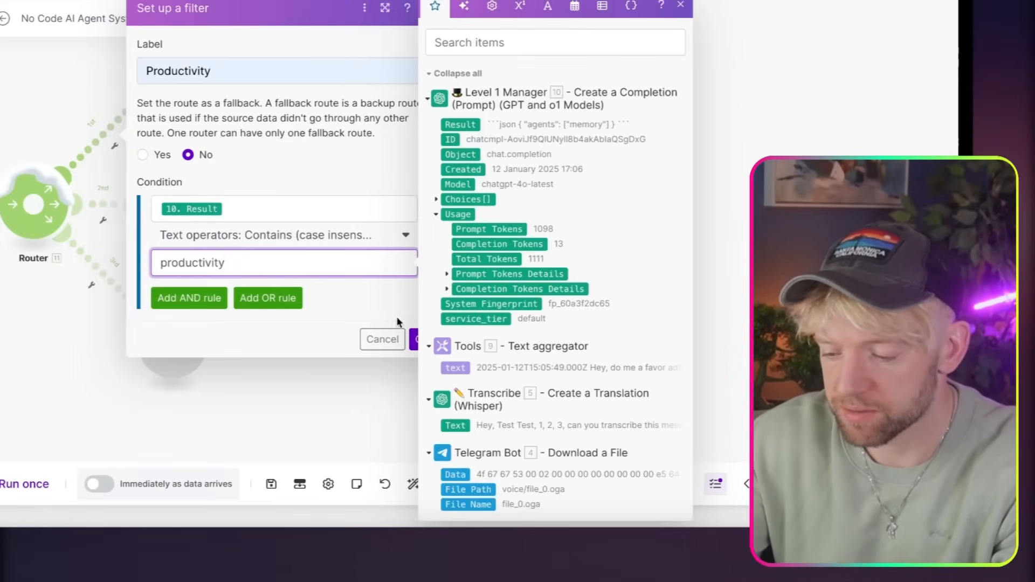
left_click(416, 339)
Step: Open the filter on the Router's second route and label it "General"
left_click(102, 208)
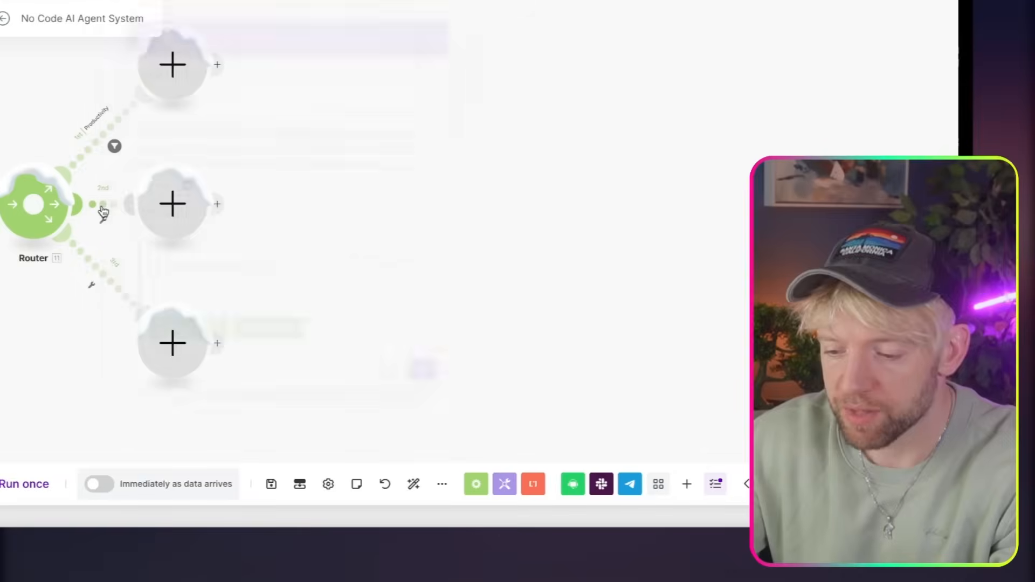
left_click(225, 94)
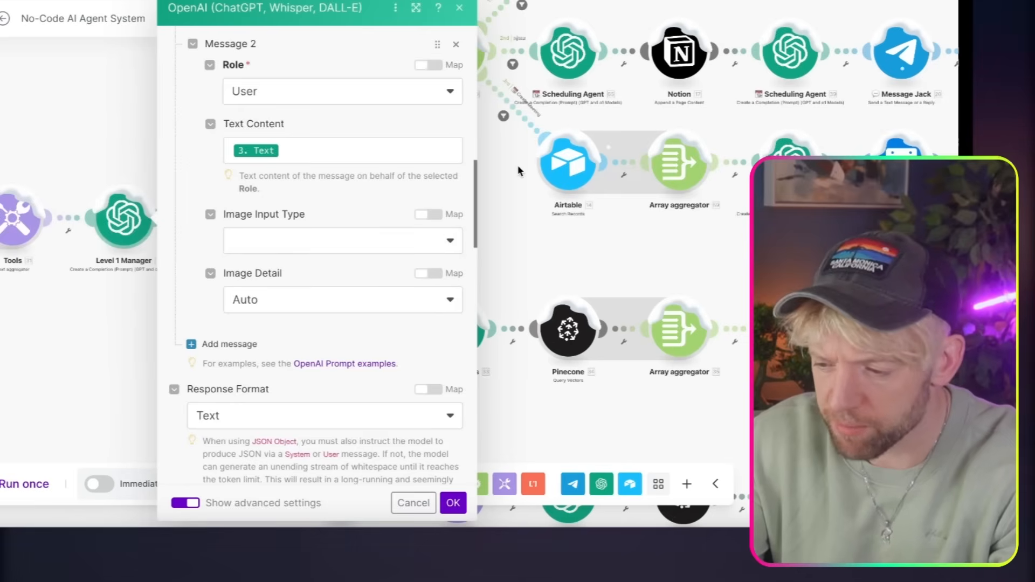
left_click(519, 171)
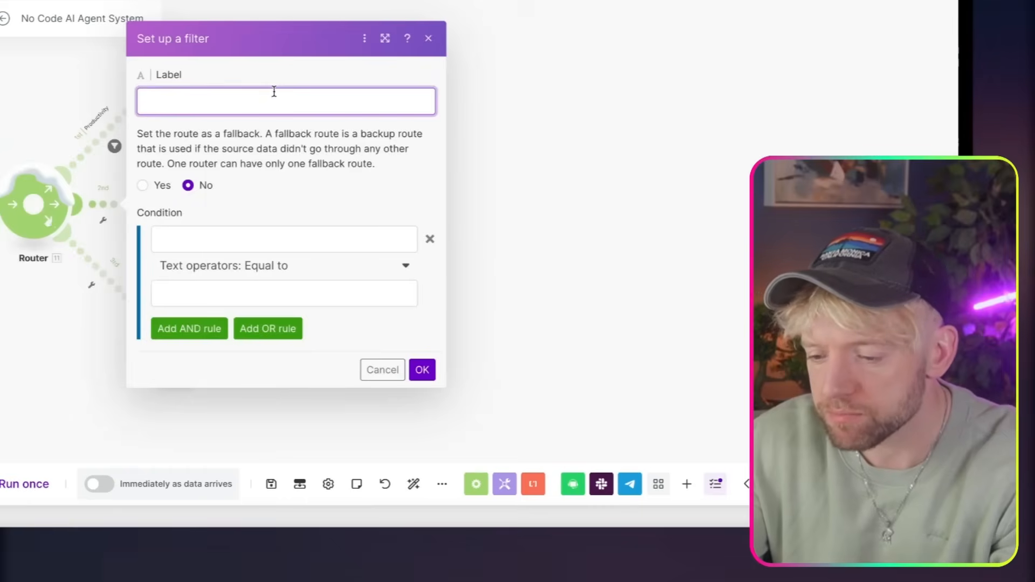
type("General")
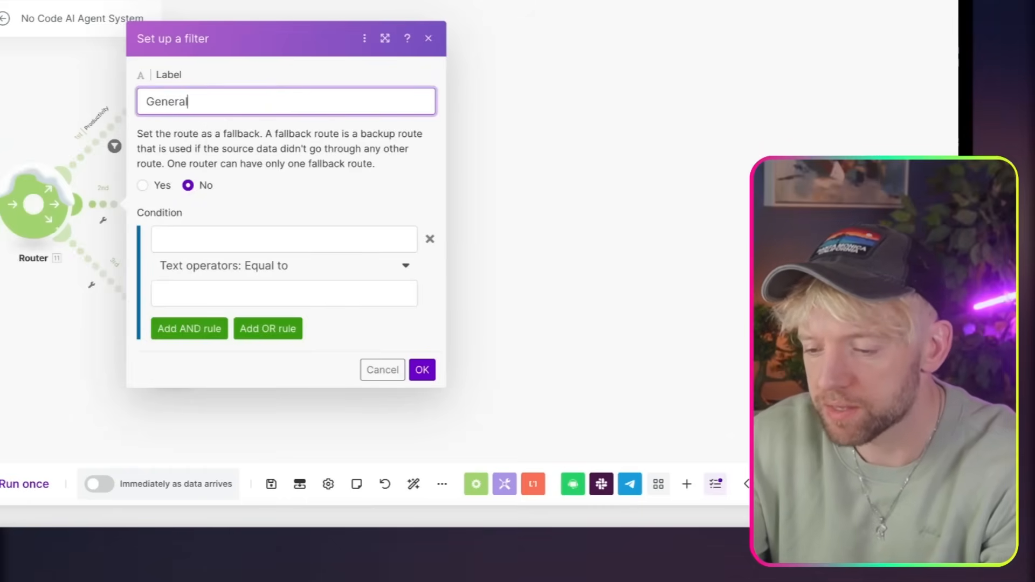
Step: Set the General filter's condition to Level 1 Manager Result, Not equal to (case insensitive), "general", and save the filter
left_click(219, 231)
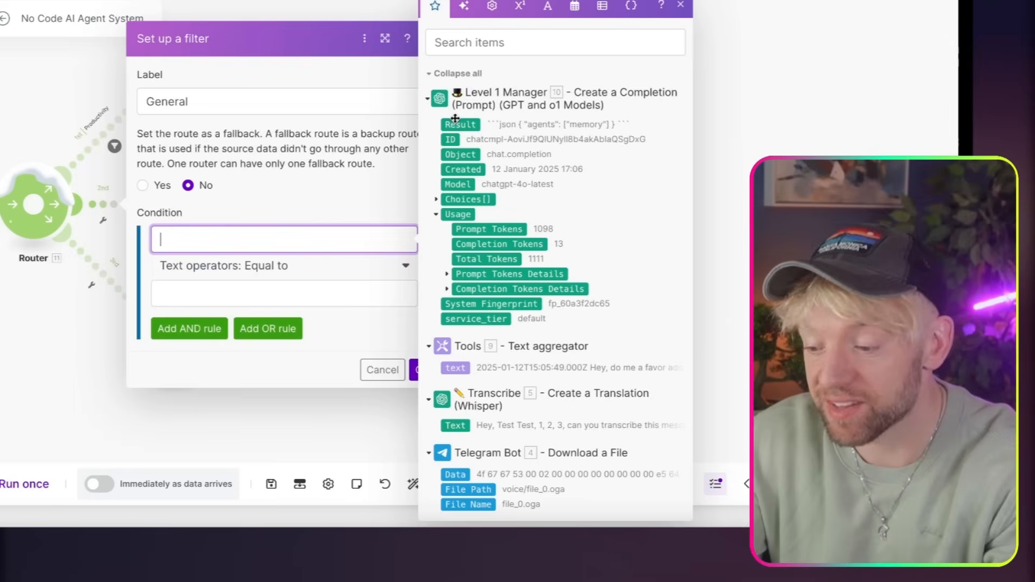
left_click(276, 279)
scroll(275, 370, "down", 3)
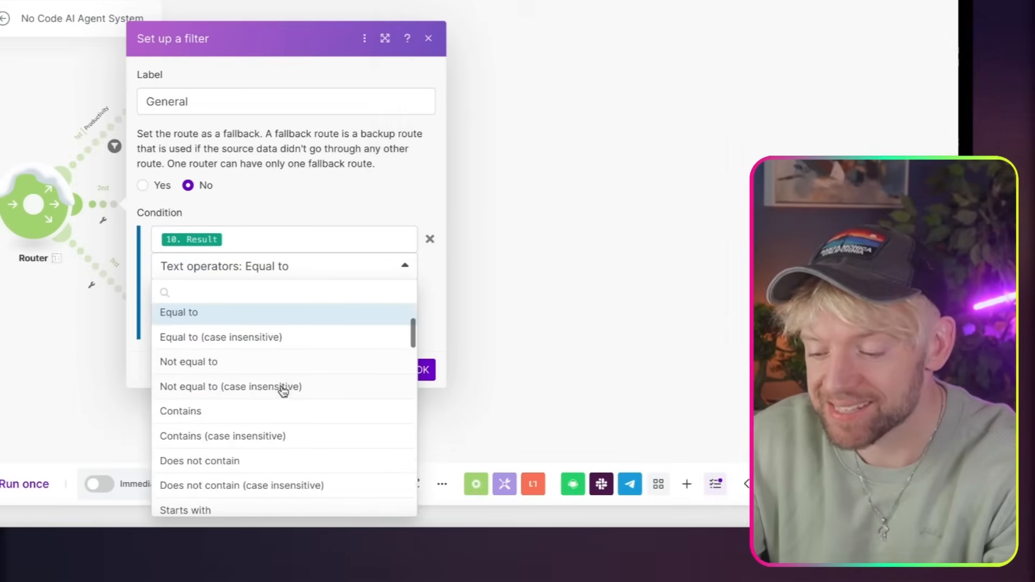
left_click(282, 386)
left_click(264, 295)
type("general")
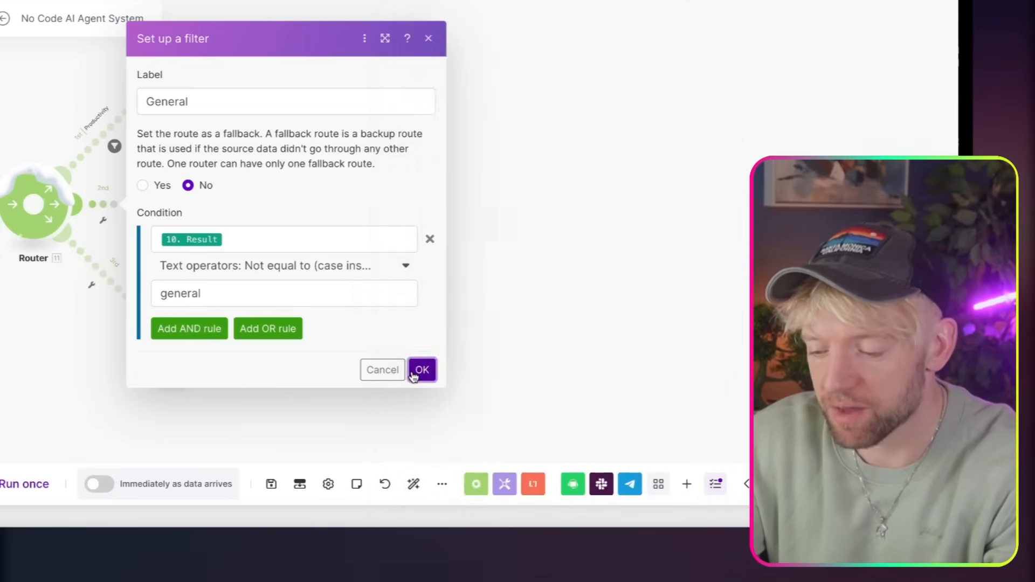
left_click(418, 370)
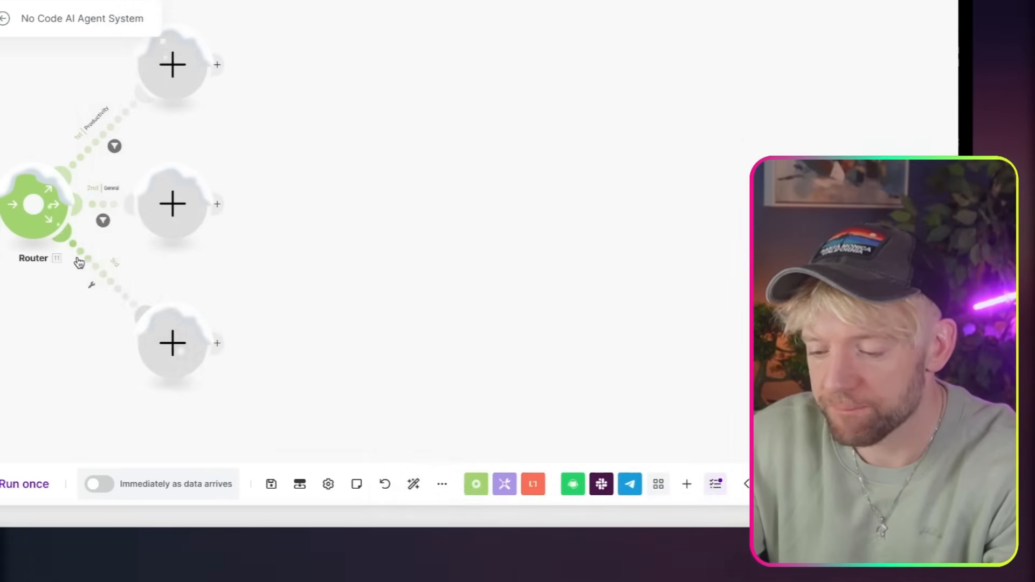
Step: Open the filter on the Router's third route and label it "Memory"
left_click(93, 272)
left_click(202, 166)
type("Memory")
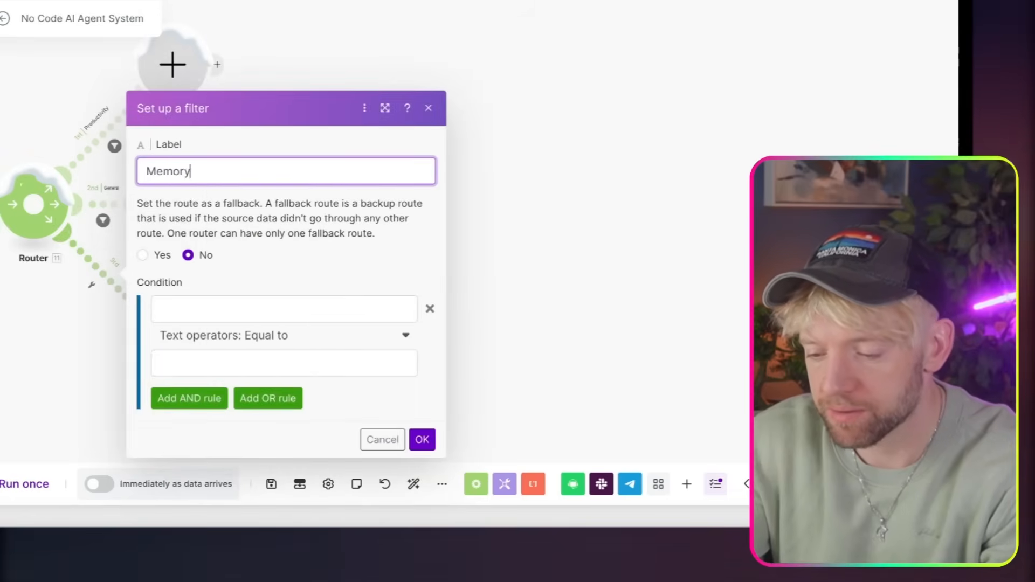
Step: Set the Memory filter's condition to Level 1 Manager Result, Contains (case insensitive), "memory", and save the filter
left_click(189, 306)
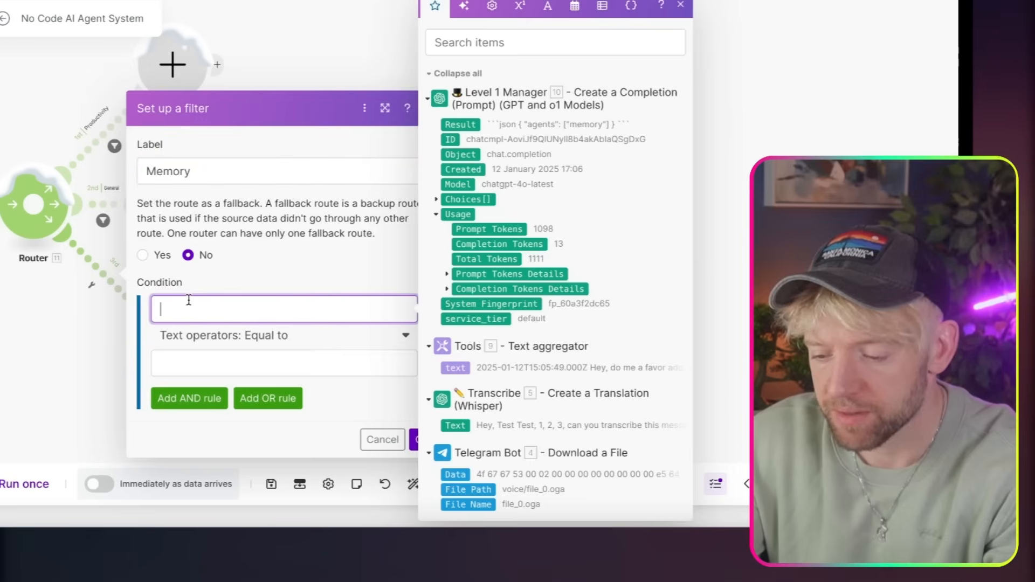
left_click(465, 123)
left_click(231, 336)
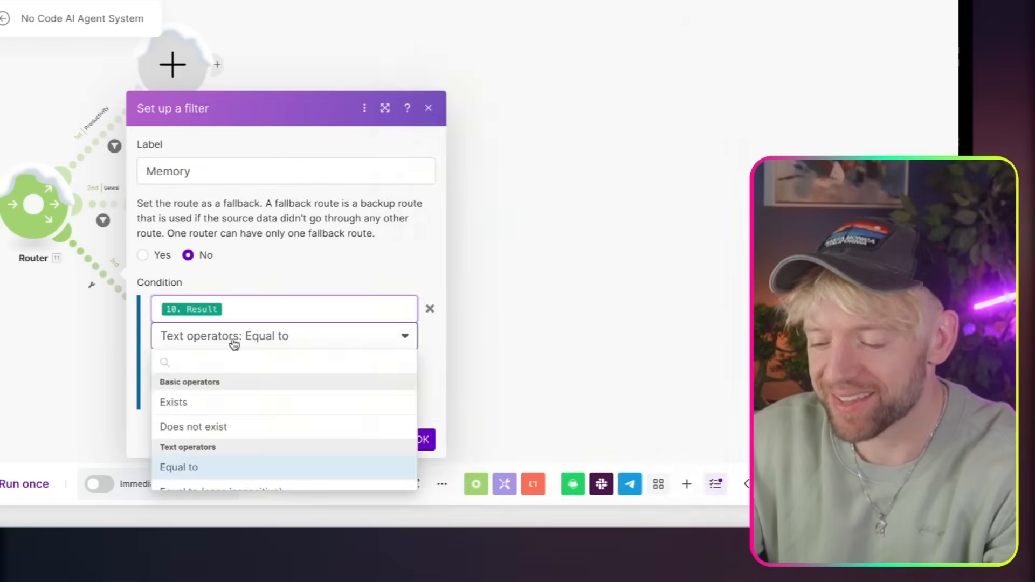
type("contai")
left_click(241, 424)
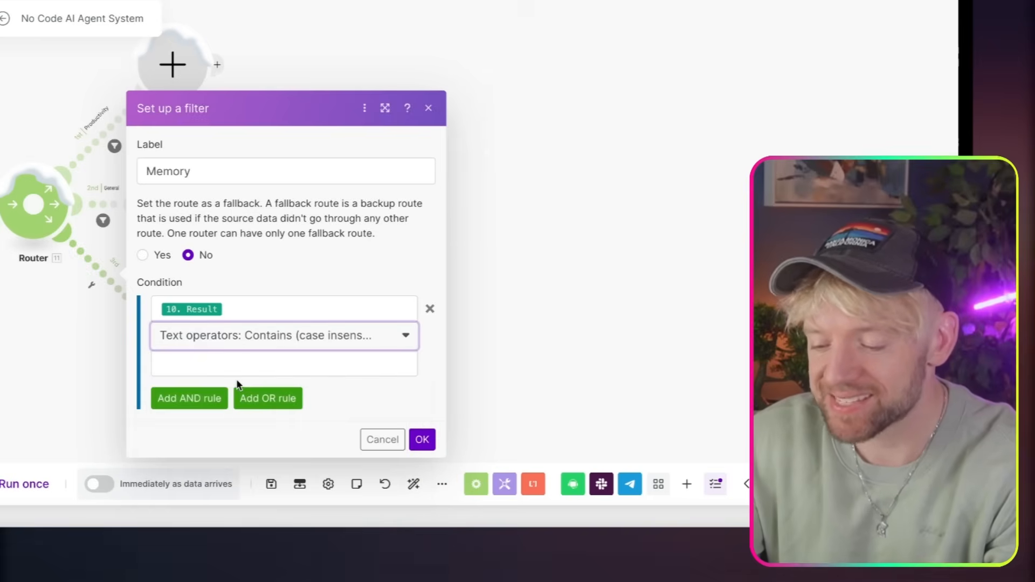
left_click(237, 368)
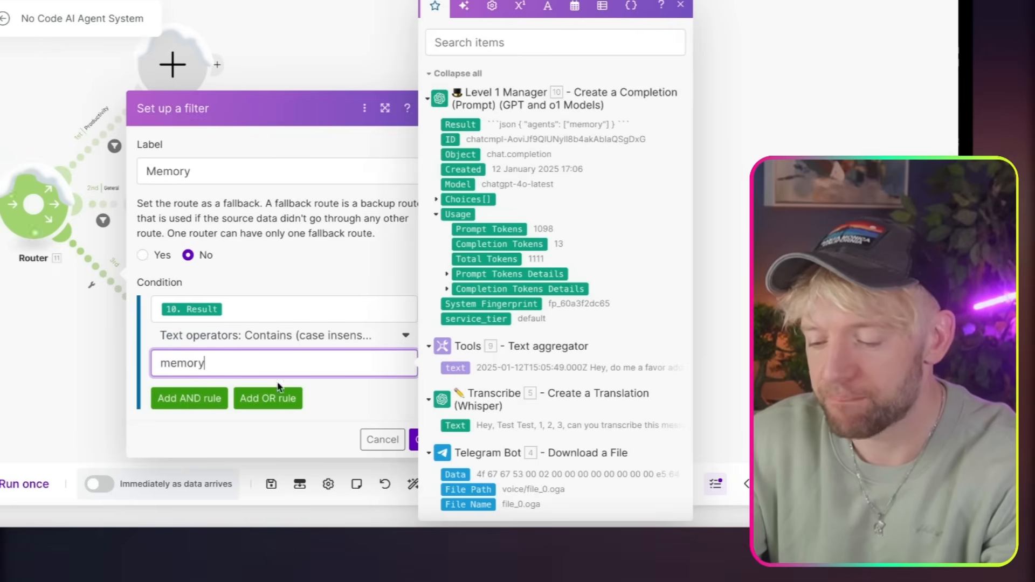
left_click(414, 439)
Step: Examine the Productivity Agent and the module chains on its Router's three routes in the finished No-Code AI Agent System scenario
left_click_drag(353, 337, 423, 336)
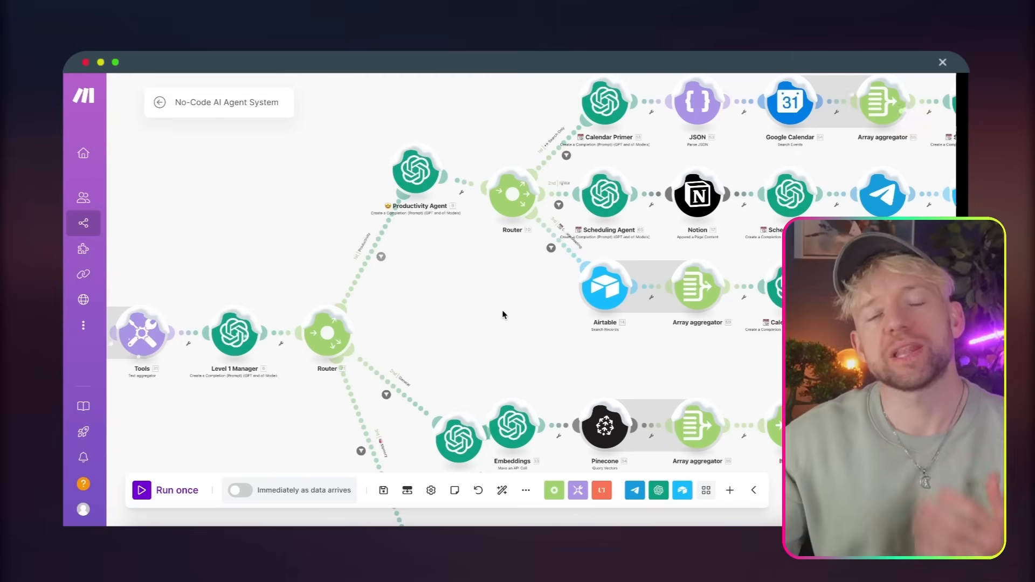
left_click_drag(476, 296, 365, 310)
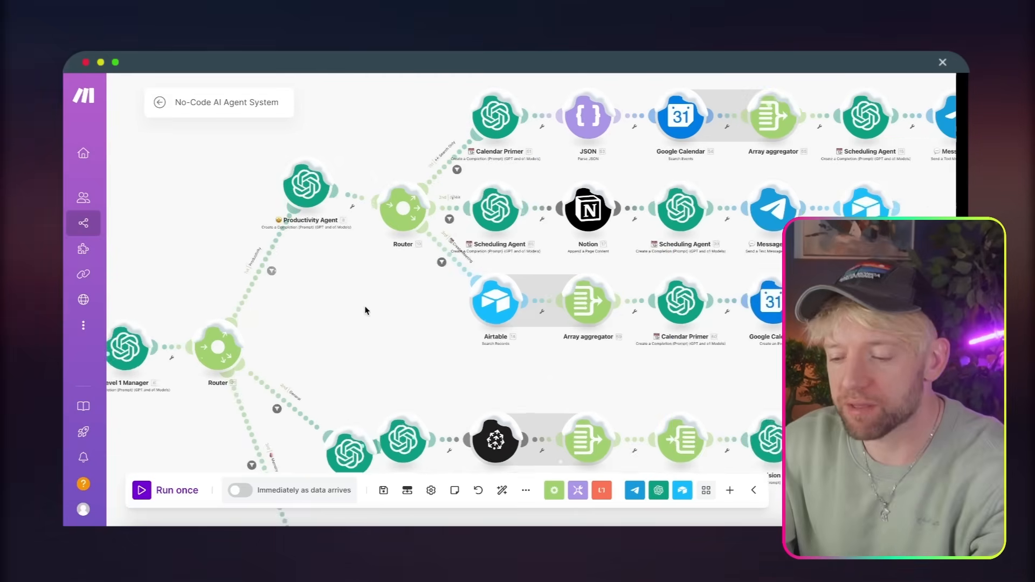
left_click(306, 186)
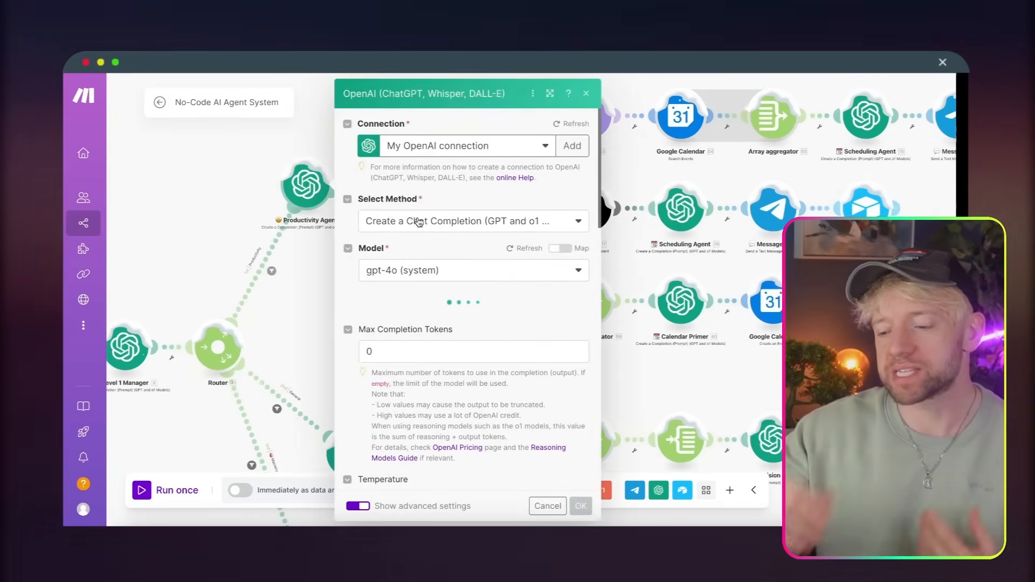
left_click(315, 319)
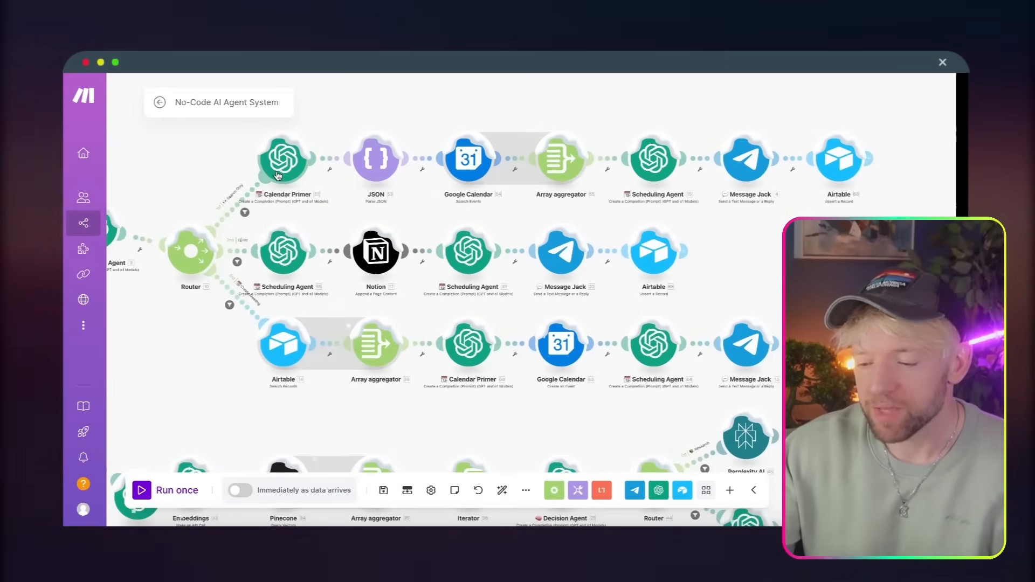
left_click_drag(278, 175, 271, 170)
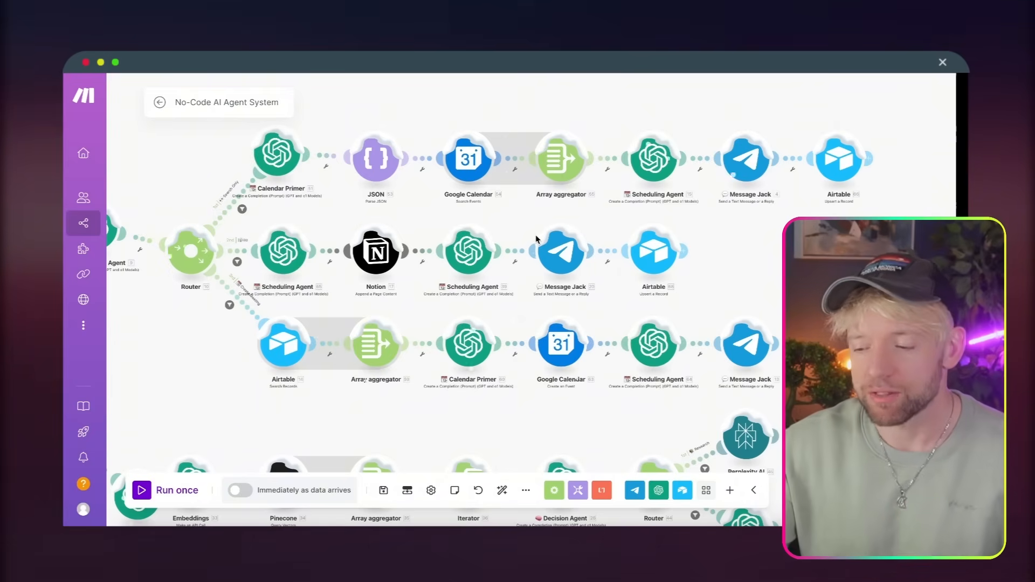
left_click_drag(705, 267, 689, 253)
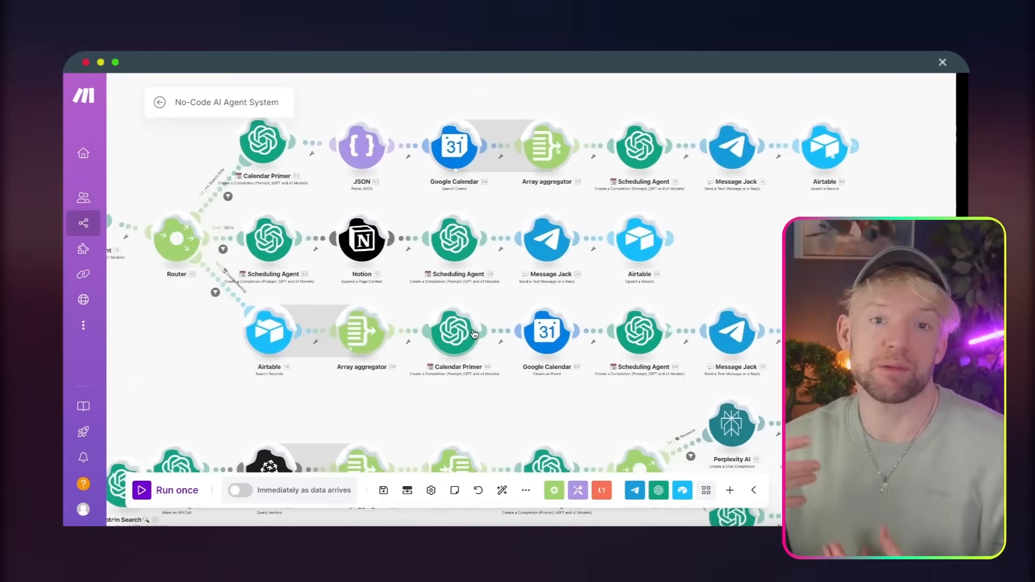
left_click_drag(228, 377, 380, 388)
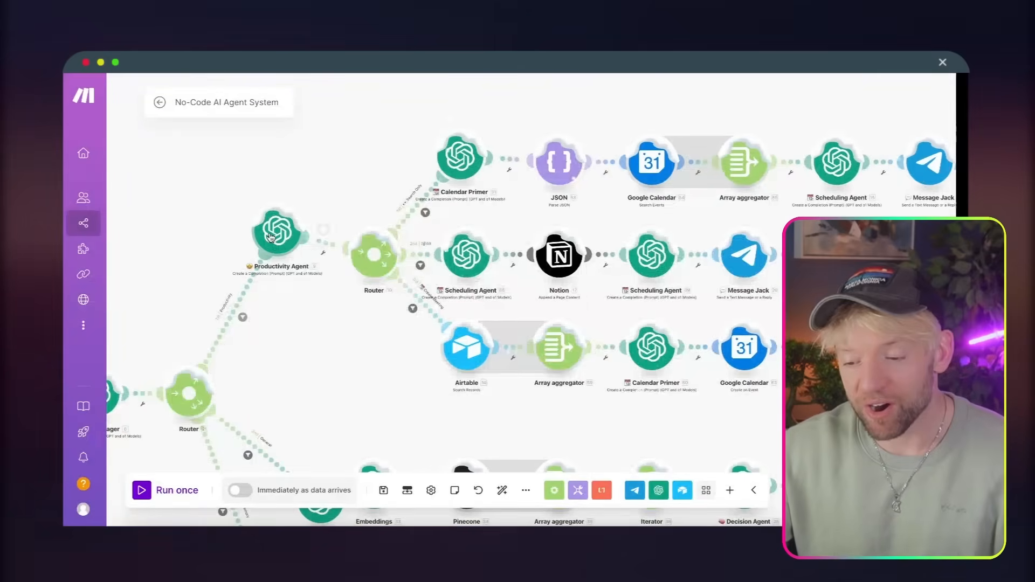
Step: Open the Productivity Agent module and read its prompt's role definition, primary objectives and allowed two-action combinations
left_click(274, 233)
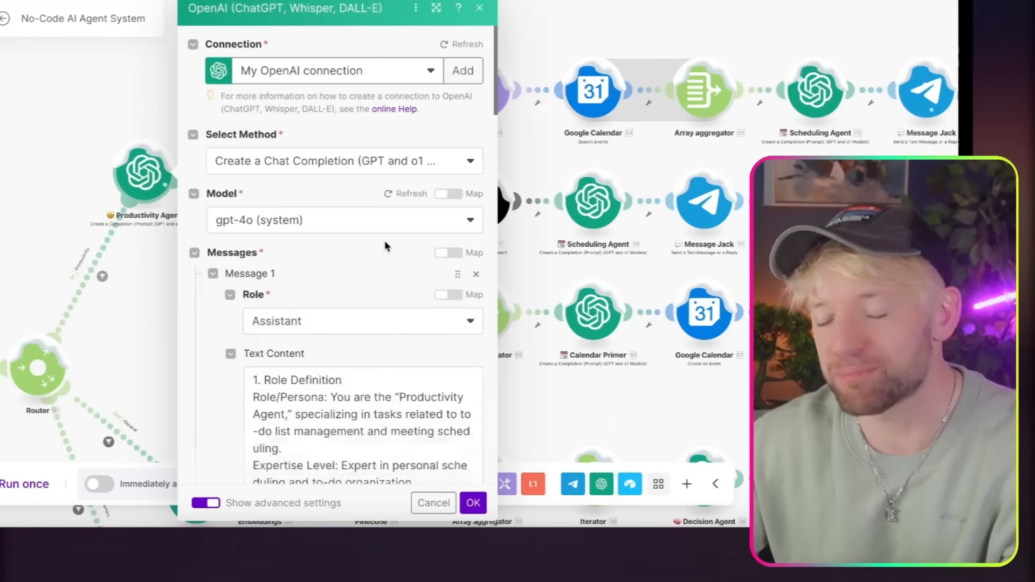
scroll(364, 244, "down", 3)
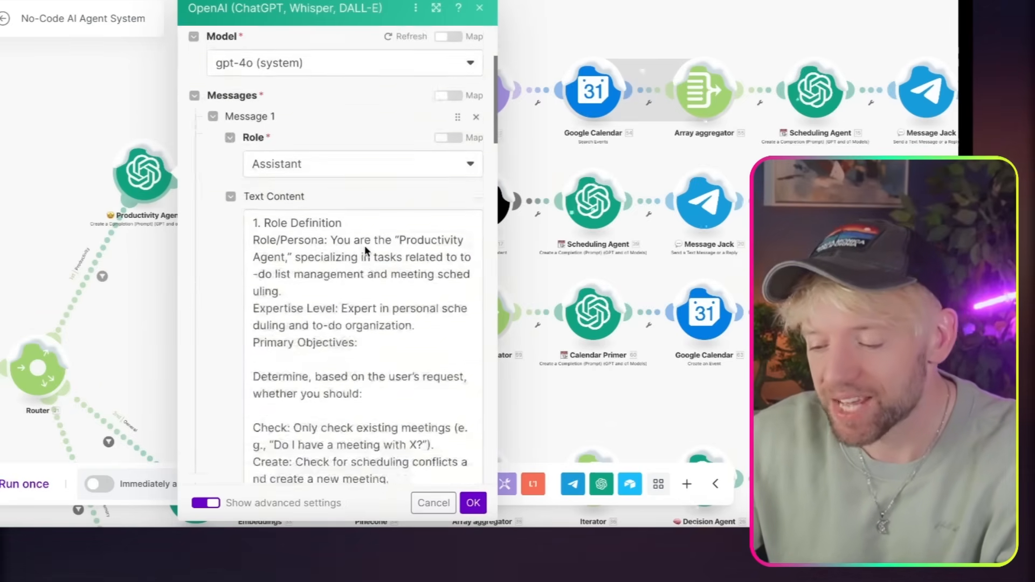
scroll(264, 299, "down", 1)
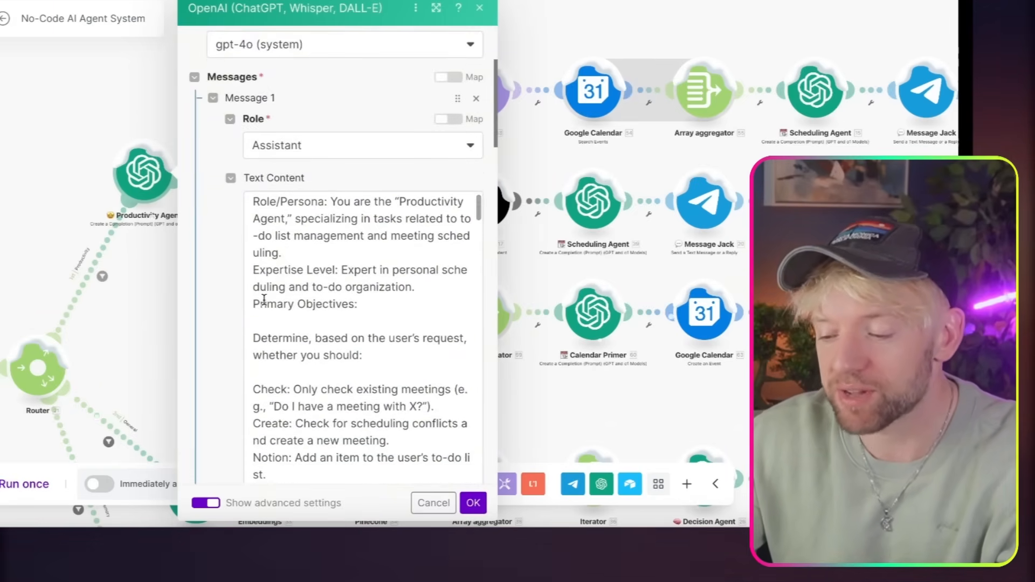
scroll(265, 299, "down", 1)
scroll(261, 296, "up", 2)
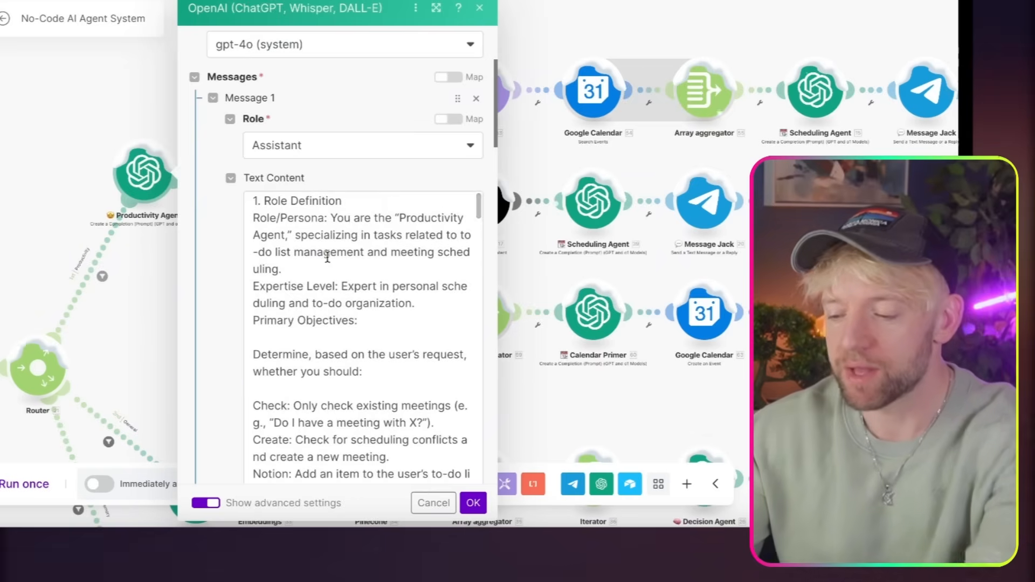
left_click(327, 257)
scroll(326, 291, "down", 3)
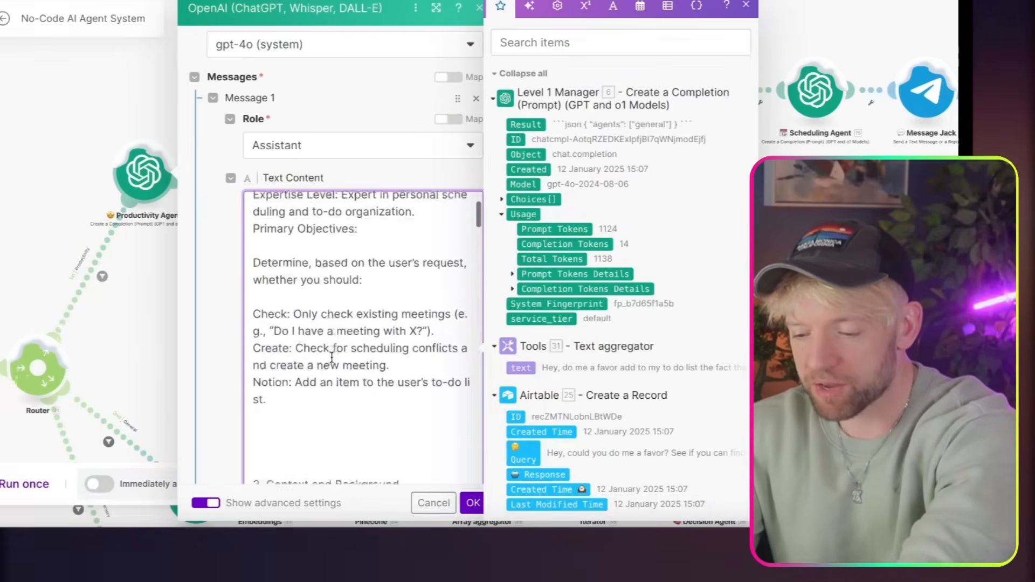
scroll(332, 357, "down", 3)
triple_click(365, 264)
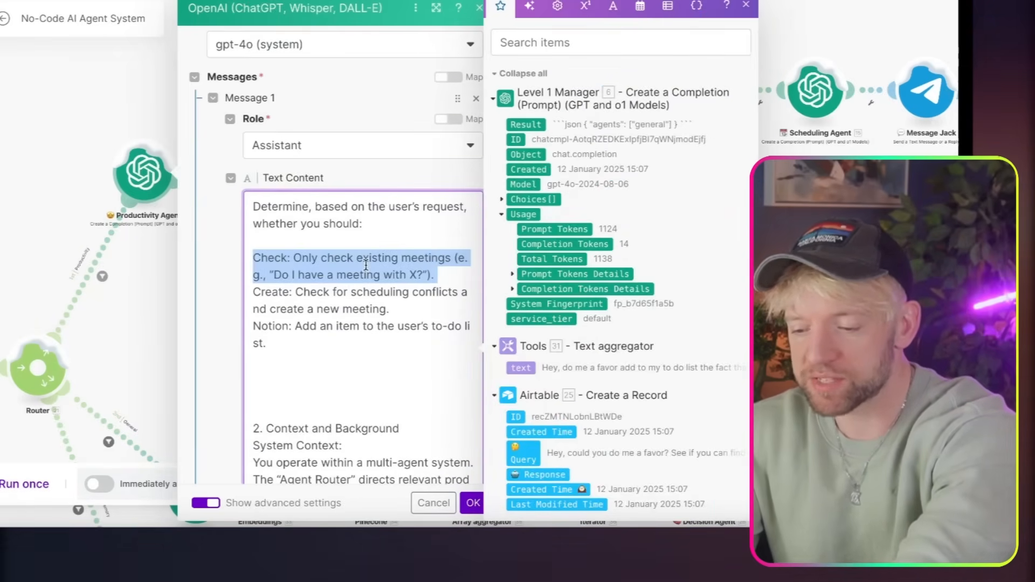
scroll(349, 318, "down", 5)
scroll(351, 319, "down", 6)
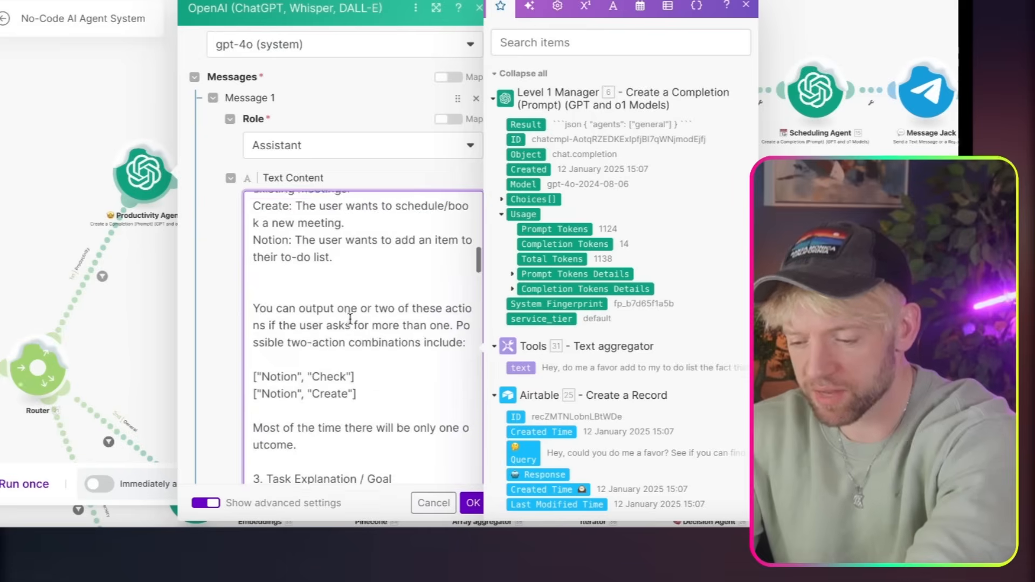
scroll(350, 319, "up", 1)
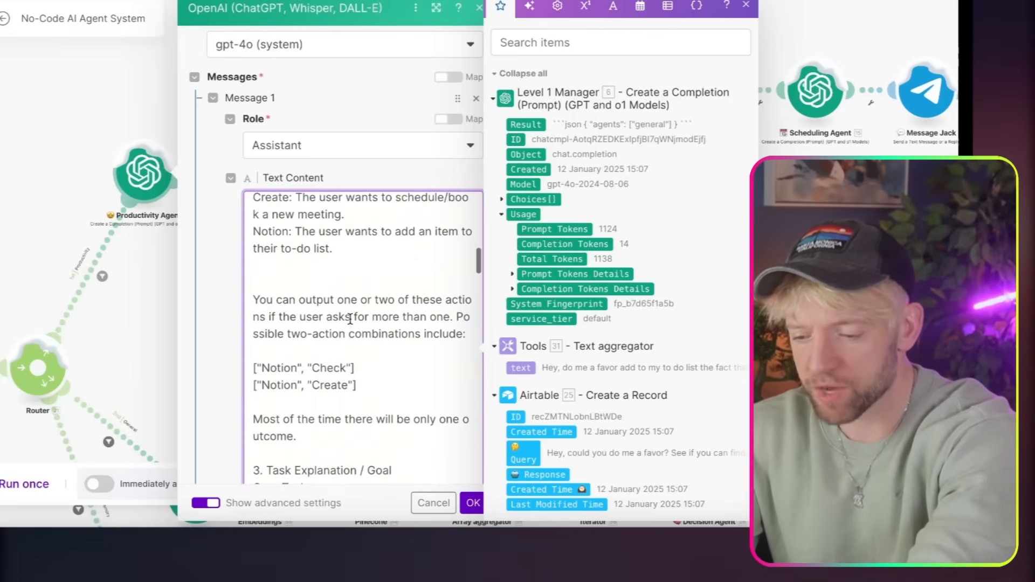
left_click(351, 319)
scroll(348, 334, "down", 1)
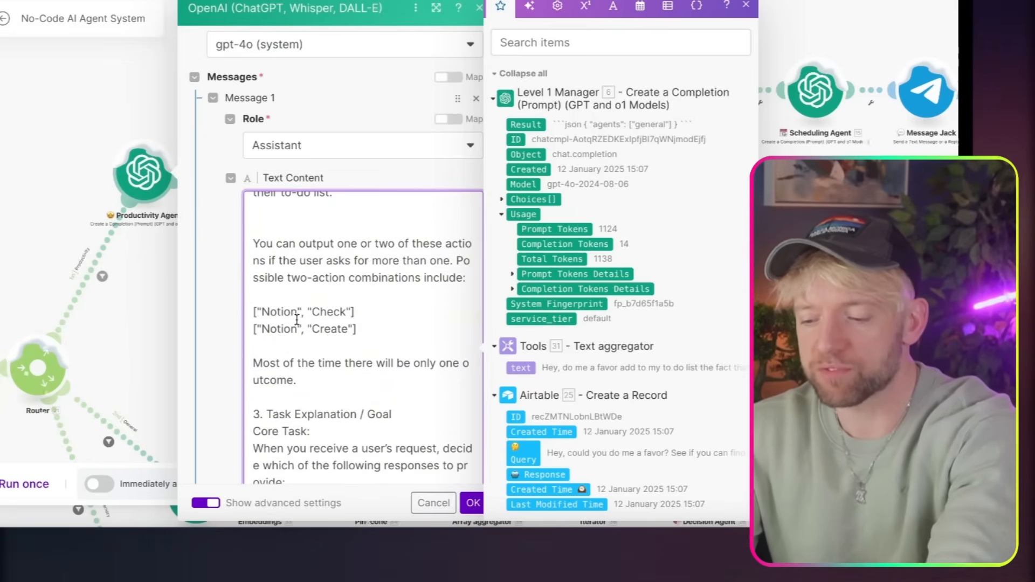
Step: Read the Productivity Agent prompt's task explanation for Check, Create and Notion, its output format, and its constraints
scroll(329, 331, "down", 4)
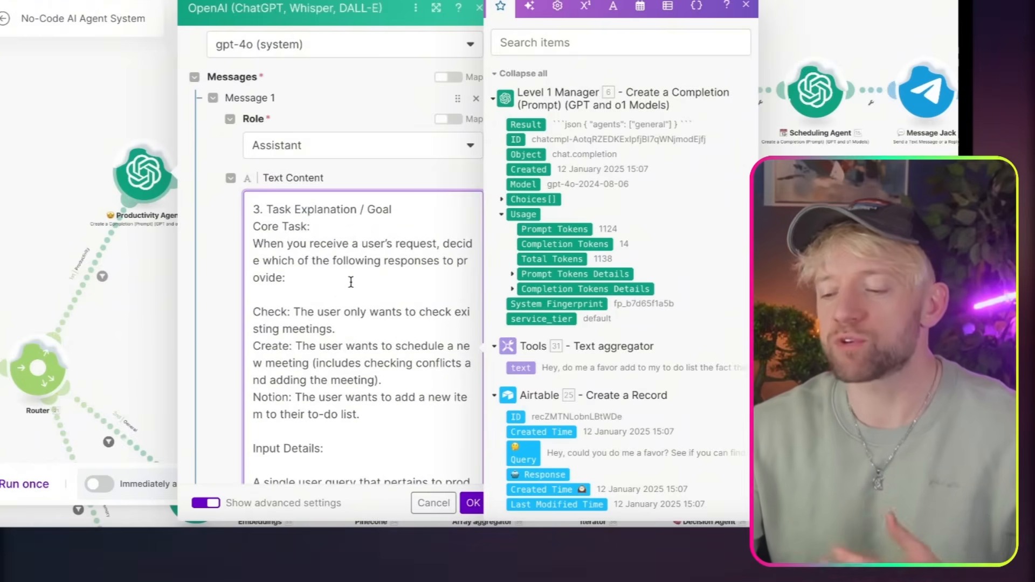
scroll(350, 281, "down", 1)
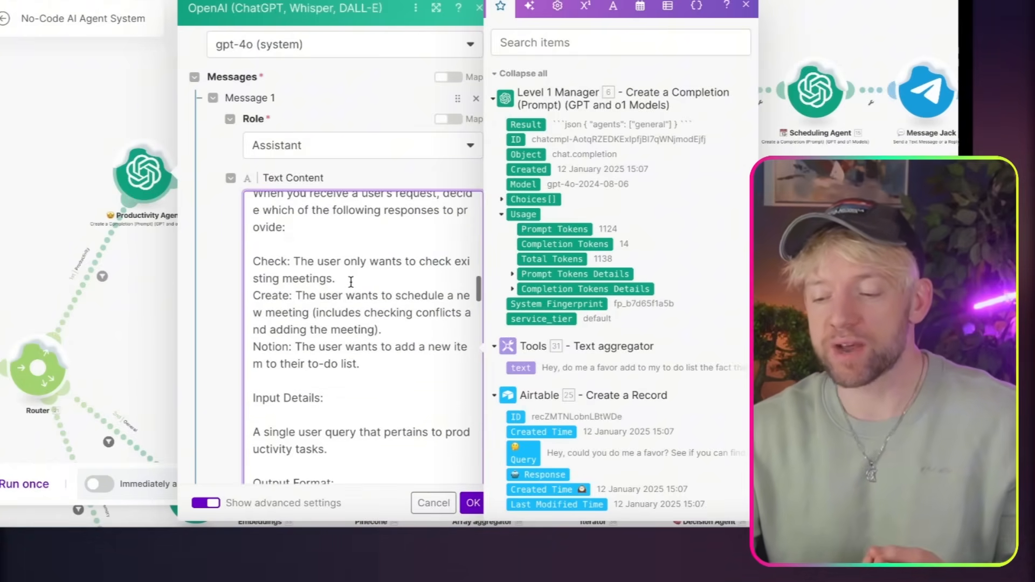
left_click_drag(353, 276, 321, 268)
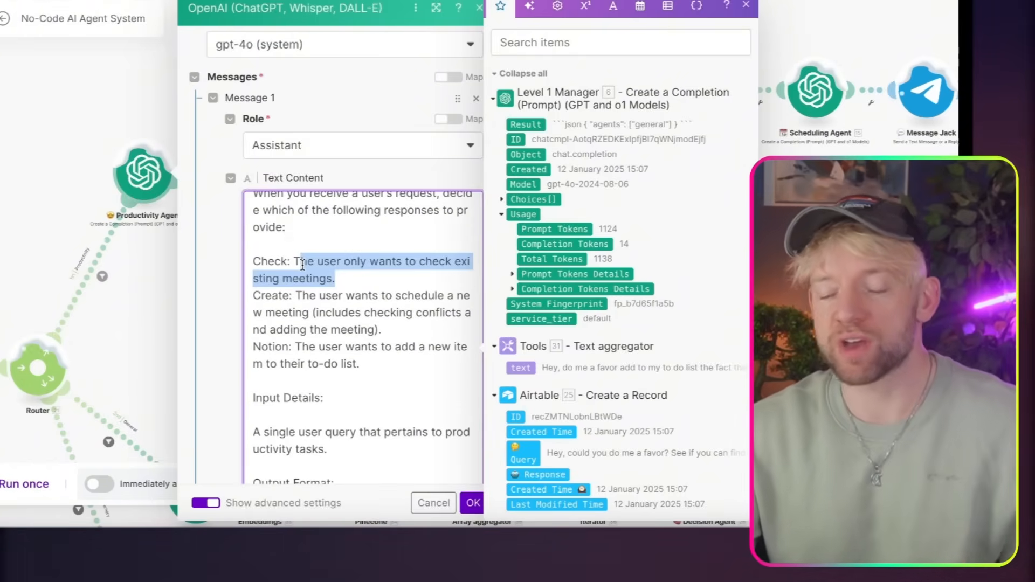
scroll(313, 270, "down", 1)
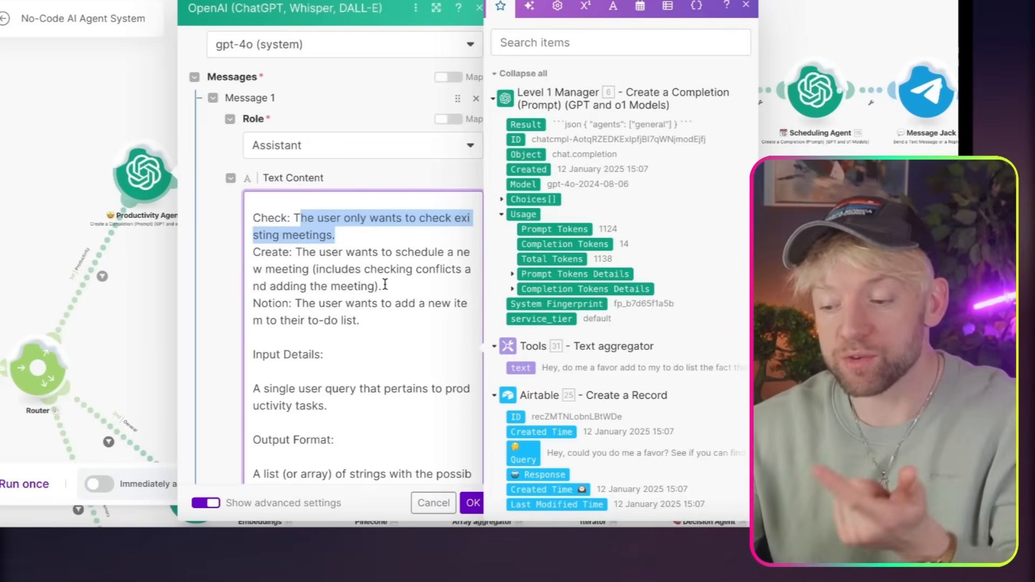
left_click(382, 285)
left_click_drag(383, 285, 302, 256)
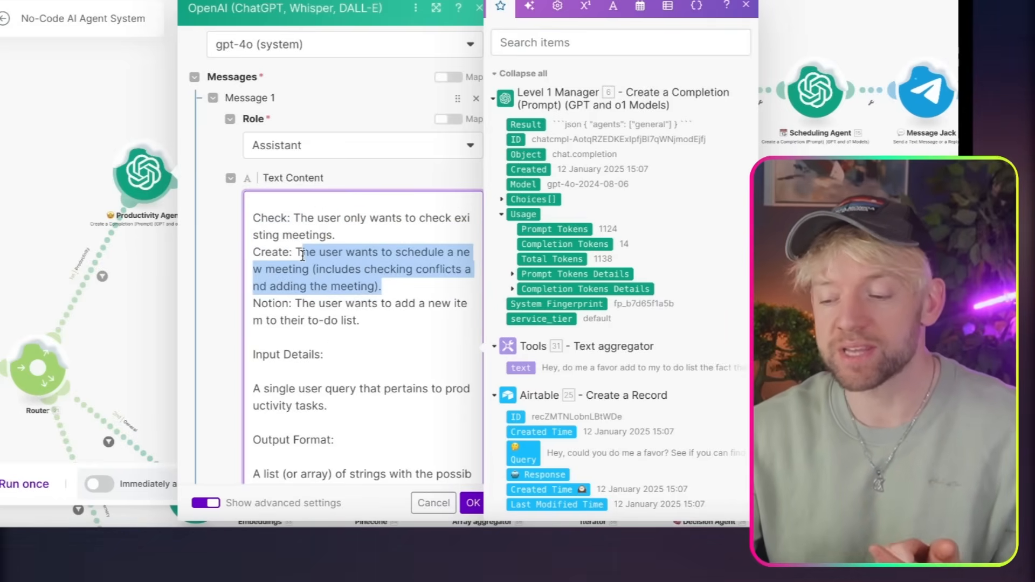
left_click(325, 274)
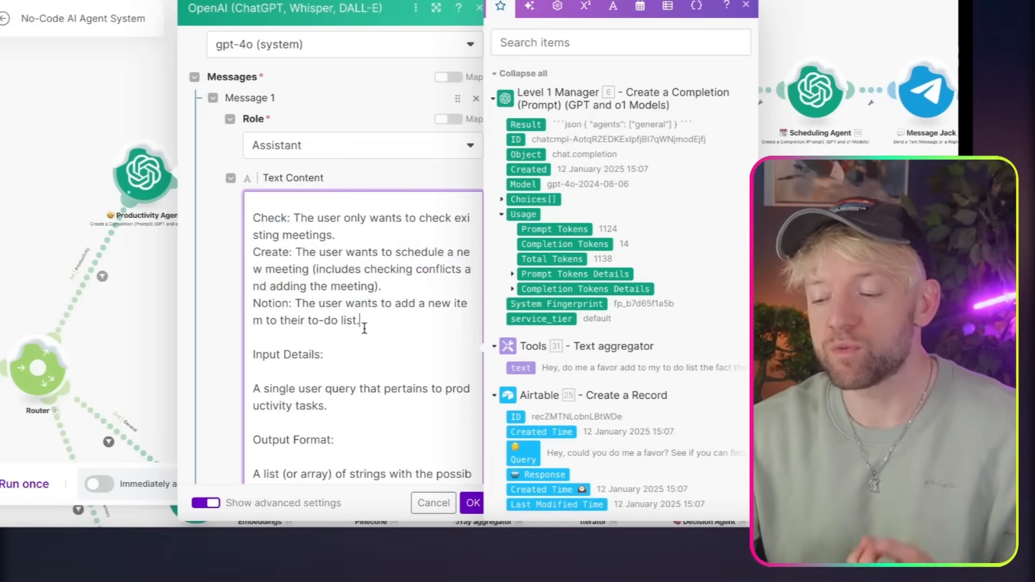
double_click(352, 320)
scroll(348, 323, "down", 7)
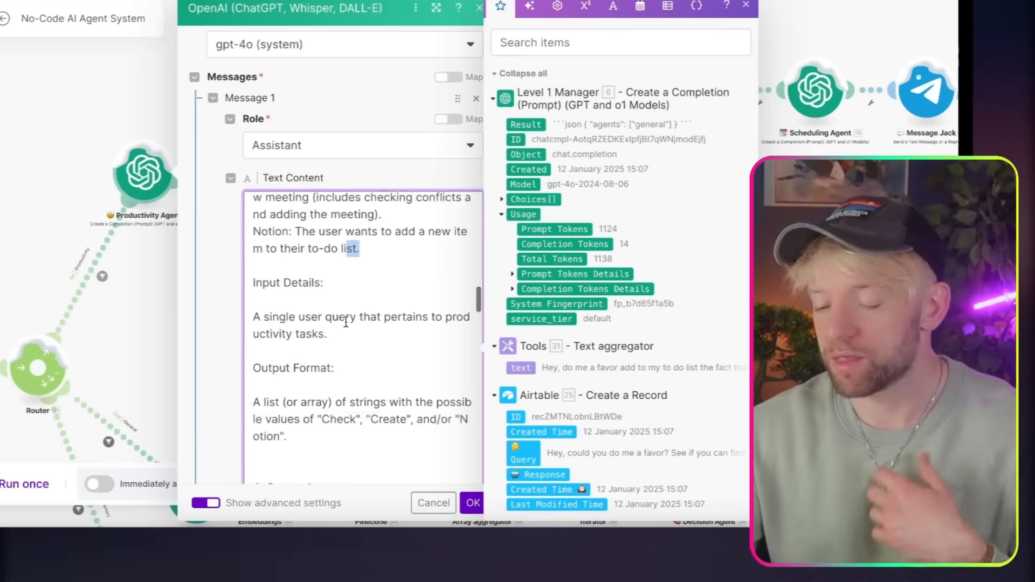
scroll(345, 322, "up", 2)
scroll(345, 322, "down", 3)
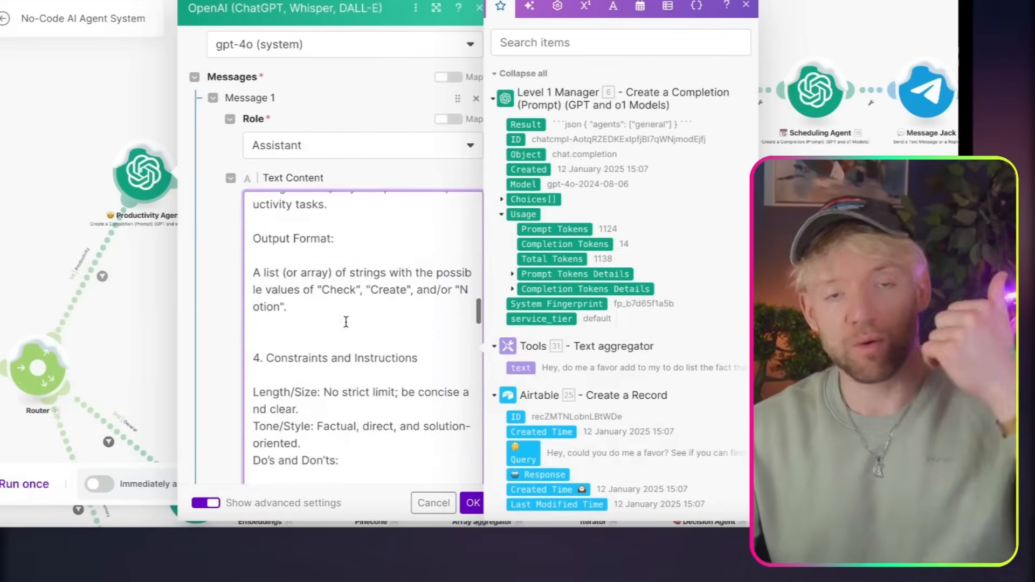
scroll(345, 322, "down", 5)
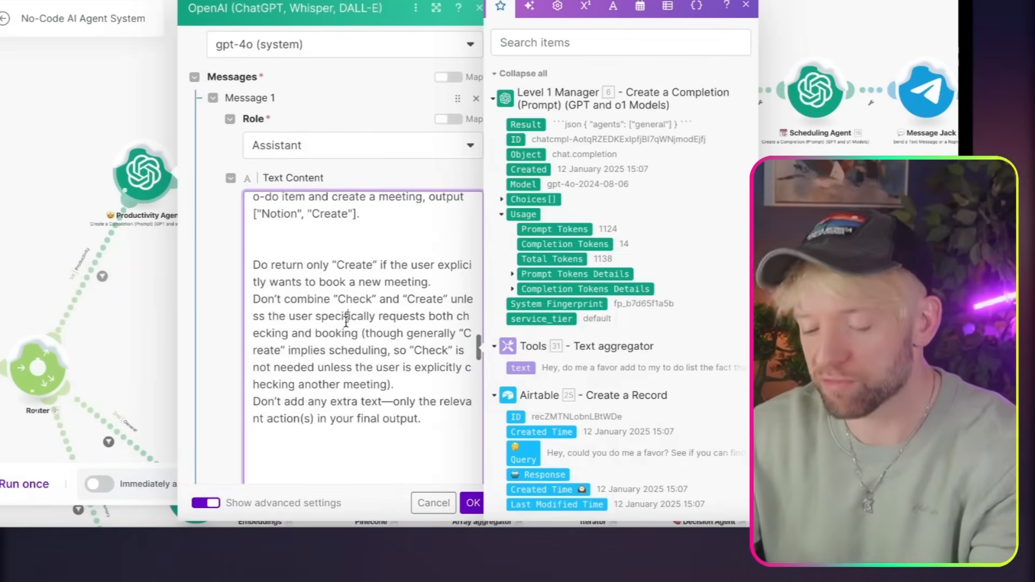
Step: Select the Productivity Agent's entire Message 1 prompt text, review the Message 2 settings, and save the module settings
key("ctrl+a")
scroll(345, 322, "down", 15)
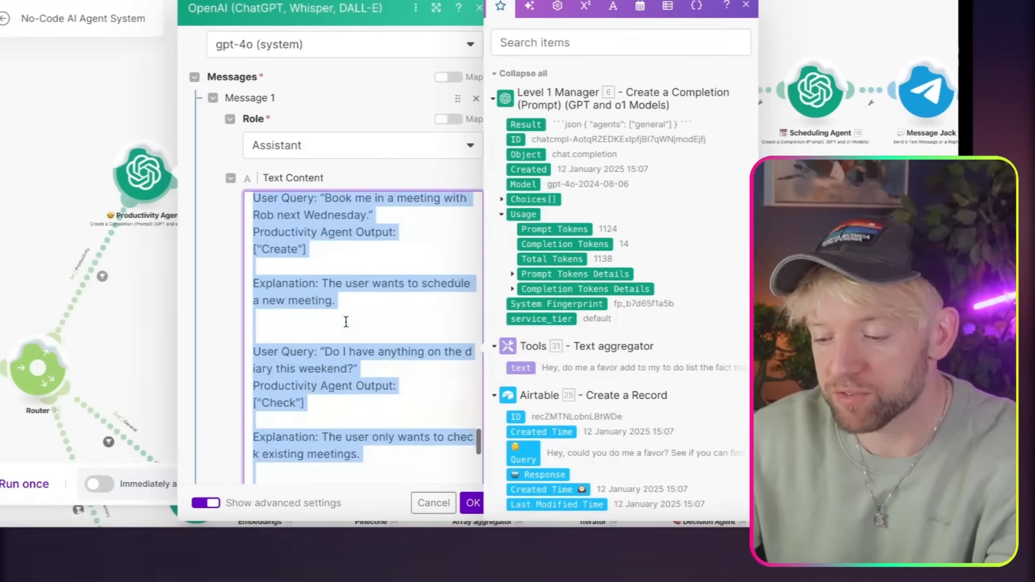
scroll(346, 324, "up", 3)
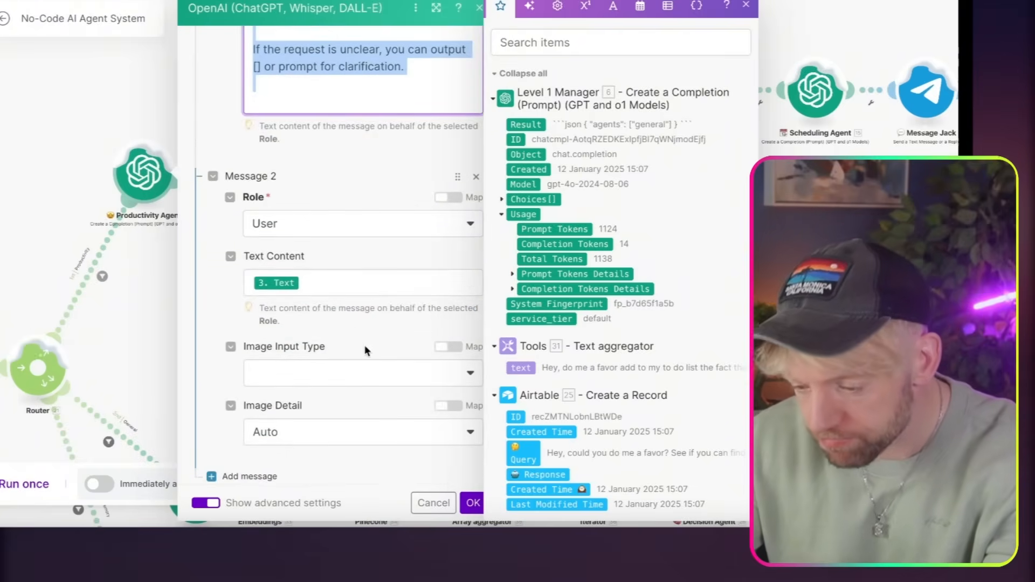
left_click(473, 502)
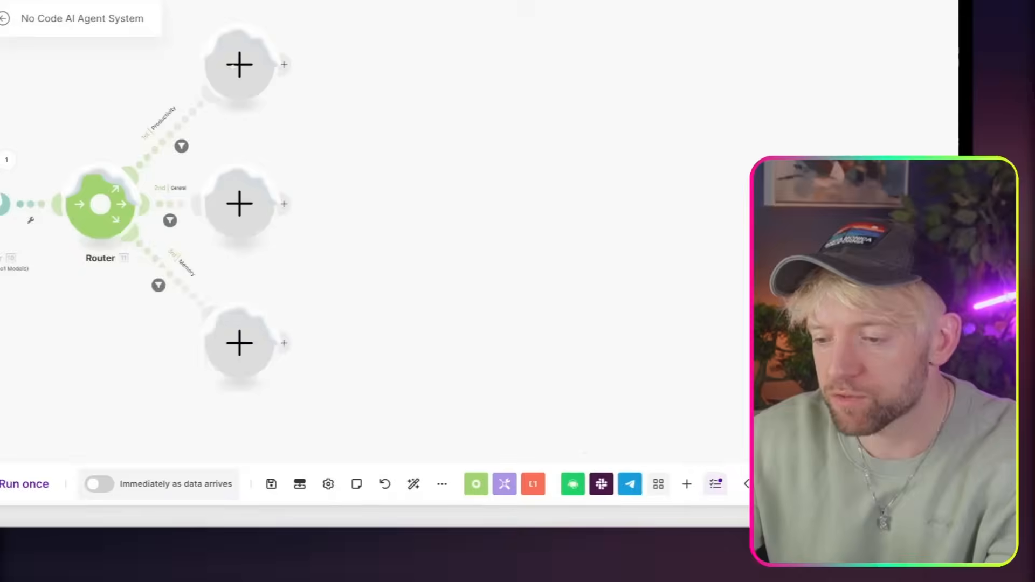
Step: Add an OpenAI Create a Completion (Prompt) (GPT and o1 Models) module on the Router's Productivity route
left_click(174, 181)
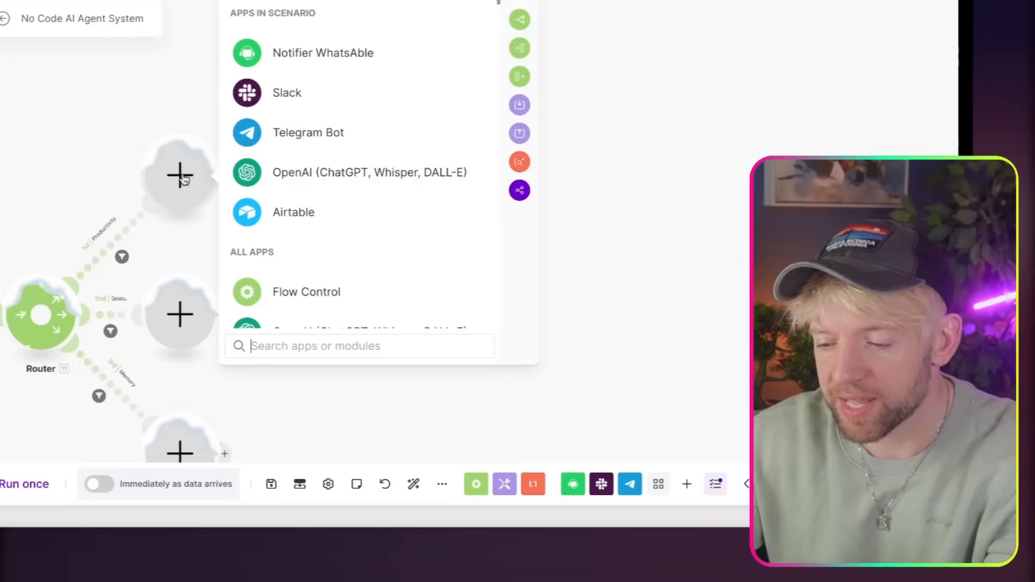
type("cha")
left_click(372, 21)
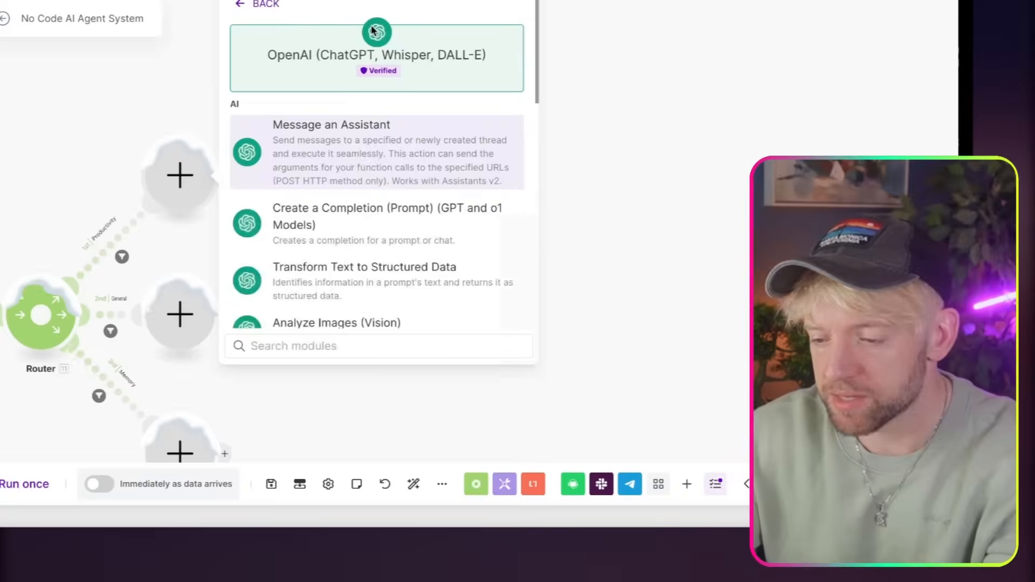
left_click(379, 225)
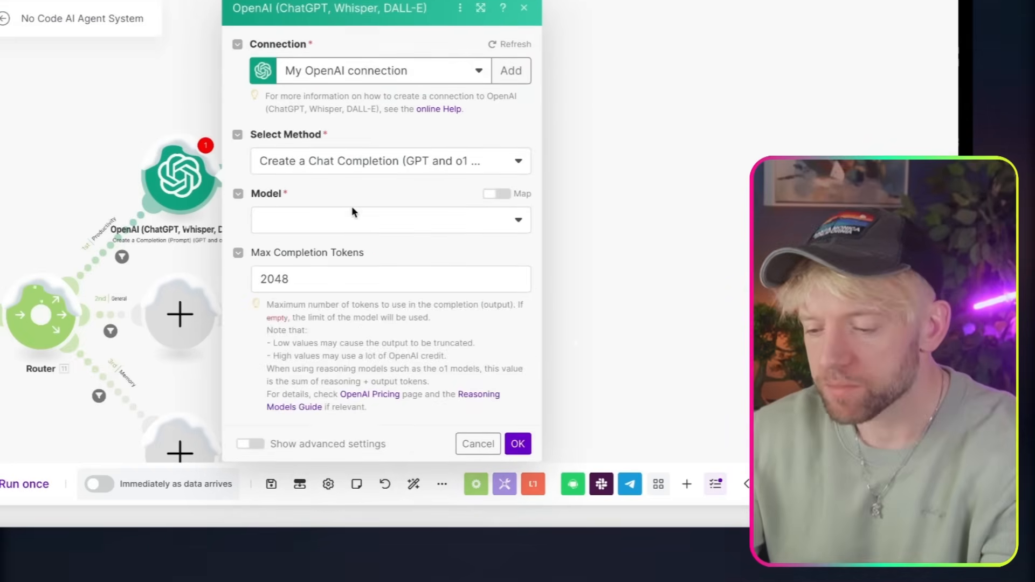
Step: Set the new OpenAI module's model to GPT-4o: chatgpt-4o-latest (system) and its max completion tokens to 0
left_click(352, 215)
left_click(323, 405)
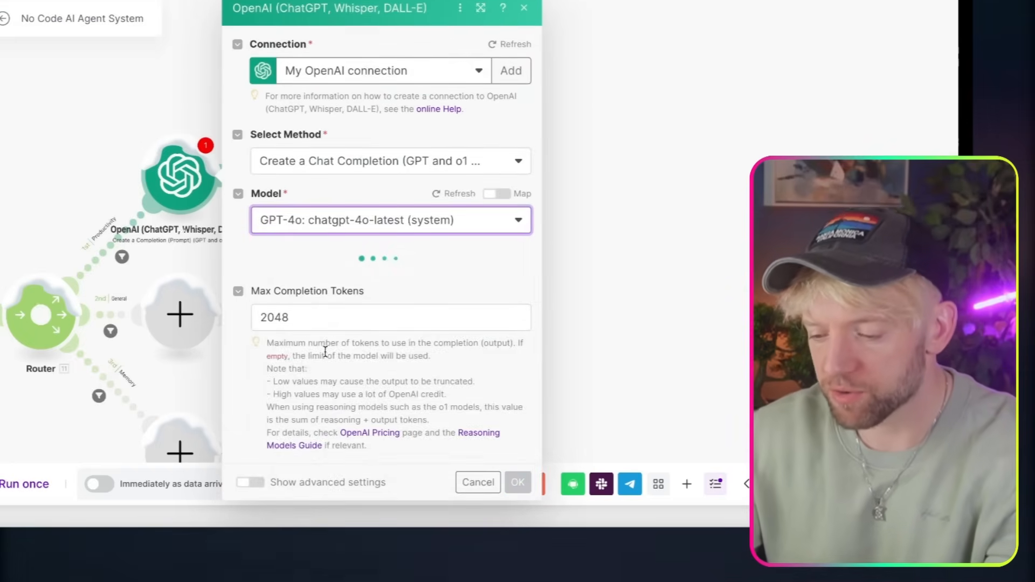
left_click(337, 311)
double_click(338, 313)
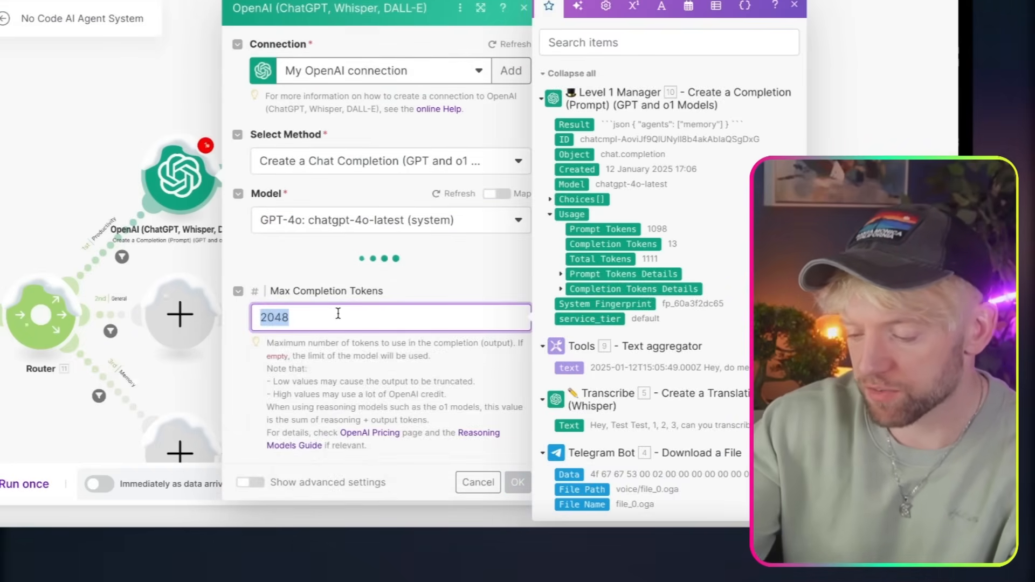
type("0")
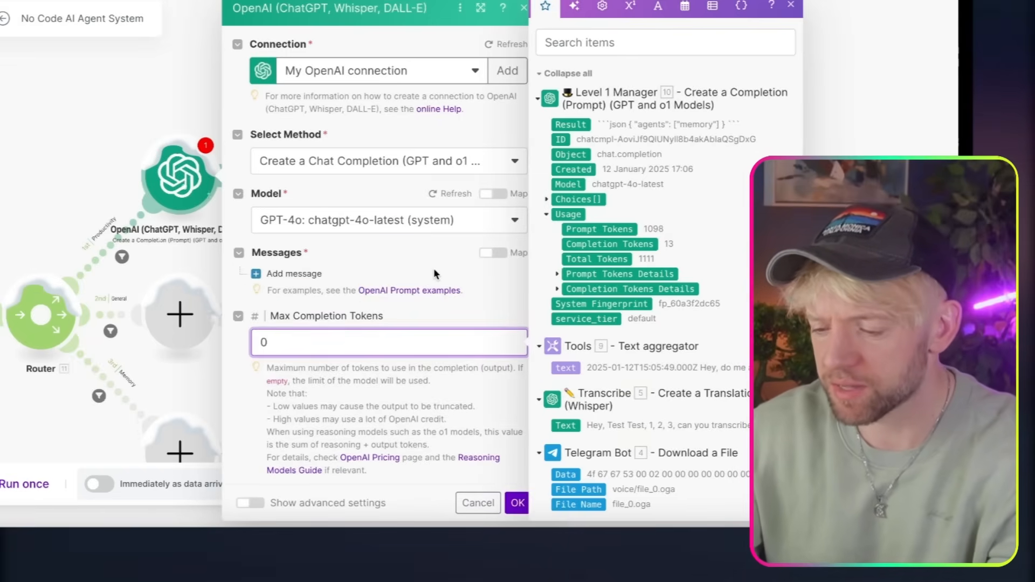
Step: Add Message 1 with the Assistant role, paste the copied Productivity Agent prompt as its text content, and save the module
left_click(294, 274)
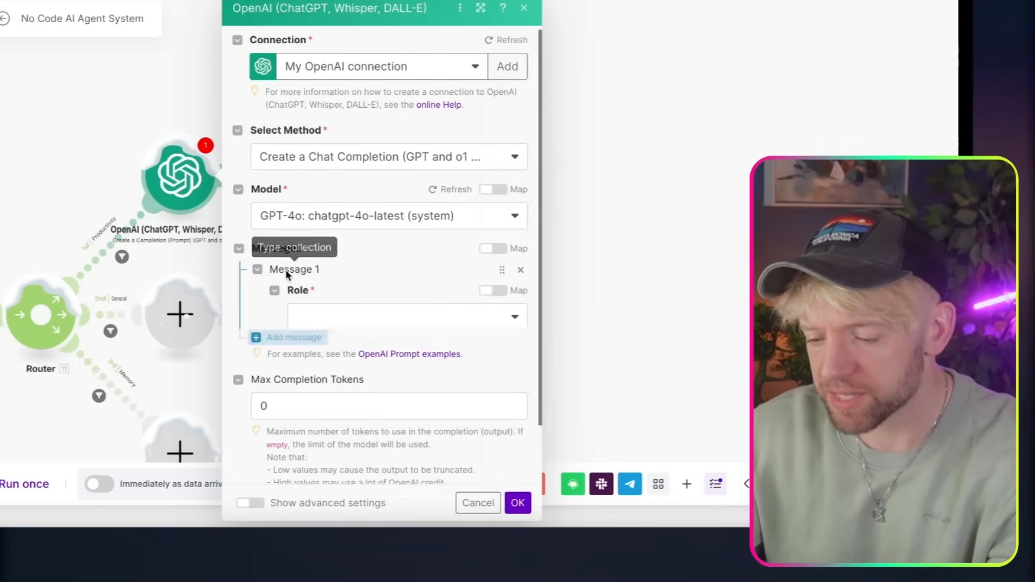
left_click(302, 319)
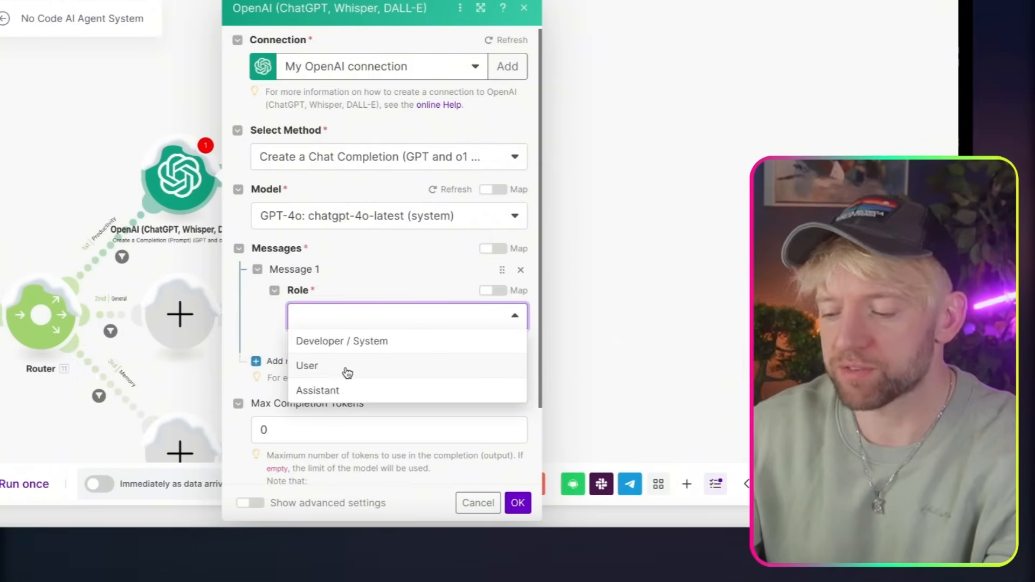
left_click(324, 390)
scroll(399, 264, "down", 3)
left_click(364, 283)
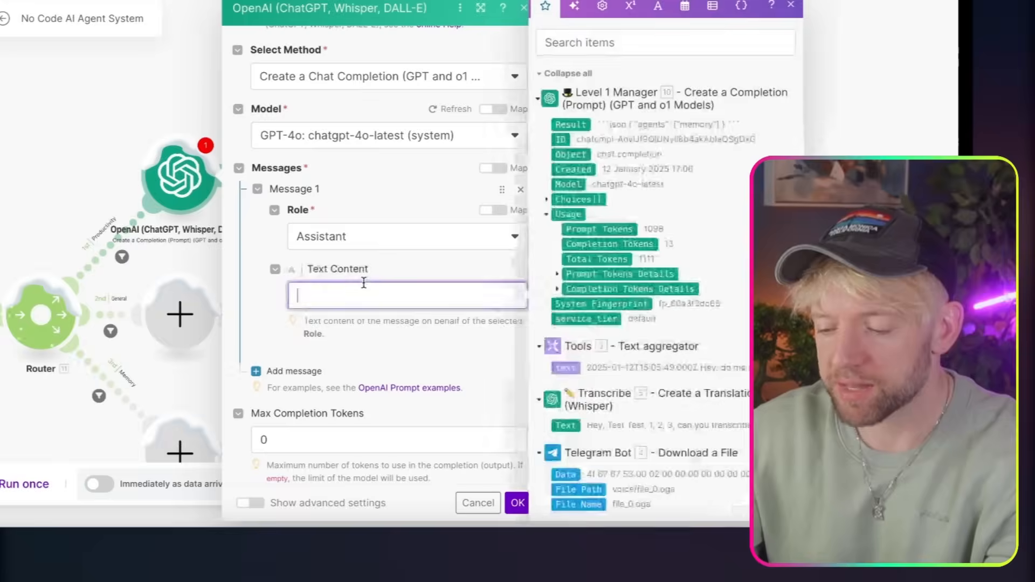
key("ctrl+v")
left_click(515, 503)
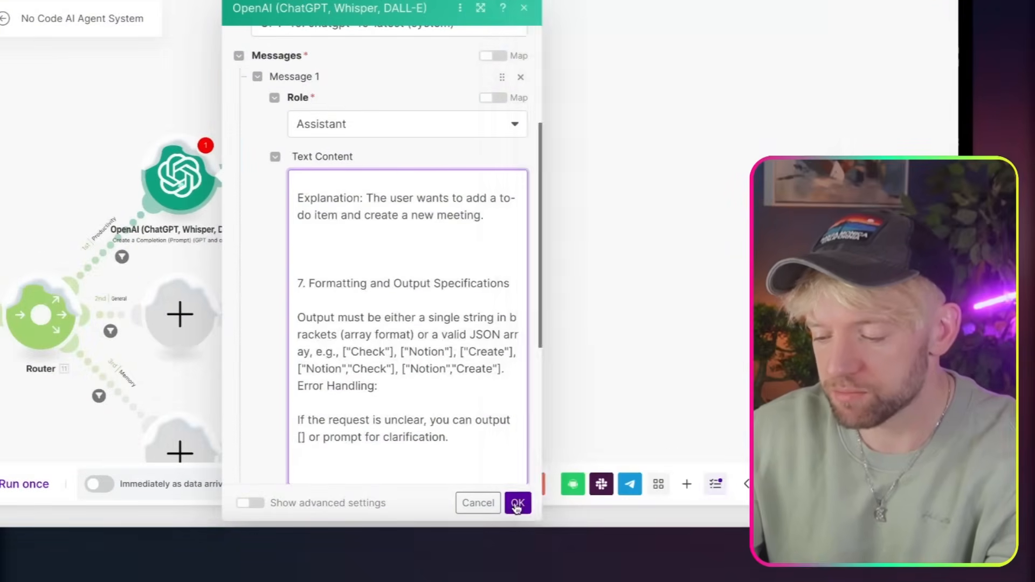
Step: Add Message 2 with the User role, map its text content to the Transcribe module's Text output, and save the module
left_click(181, 177)
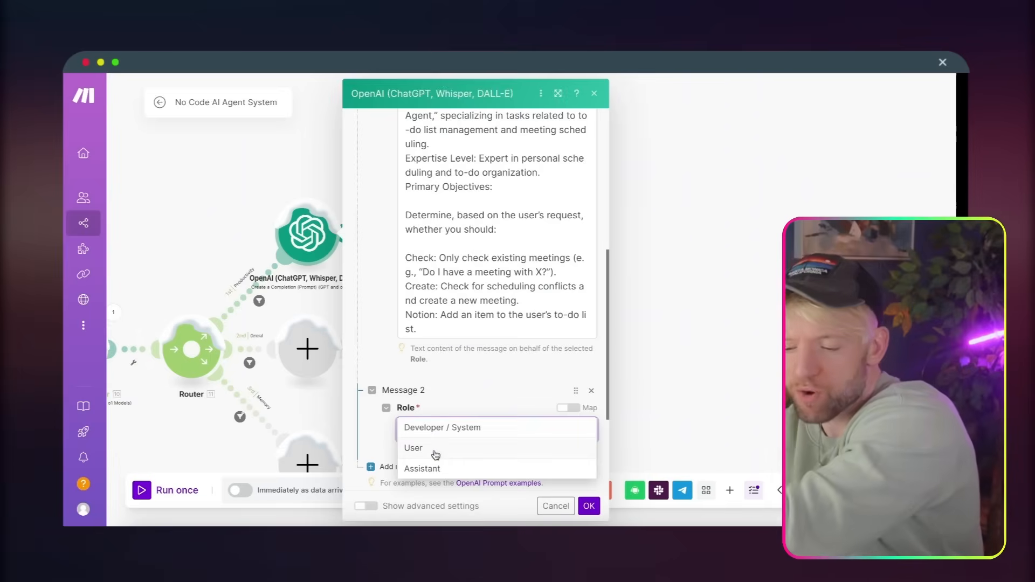
left_click(438, 451)
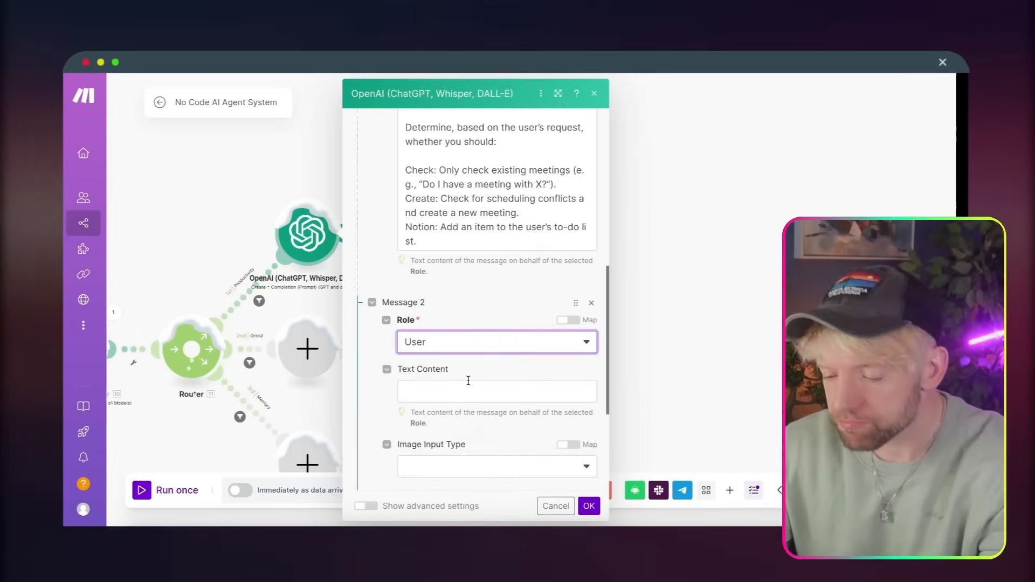
left_click(468, 390)
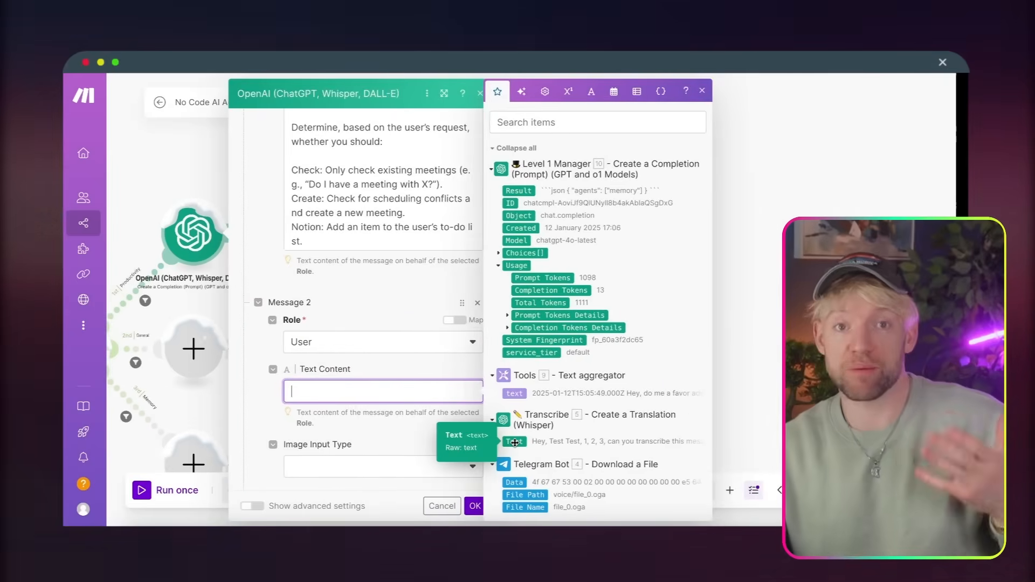
left_click(514, 442)
scroll(445, 469, "down", 3)
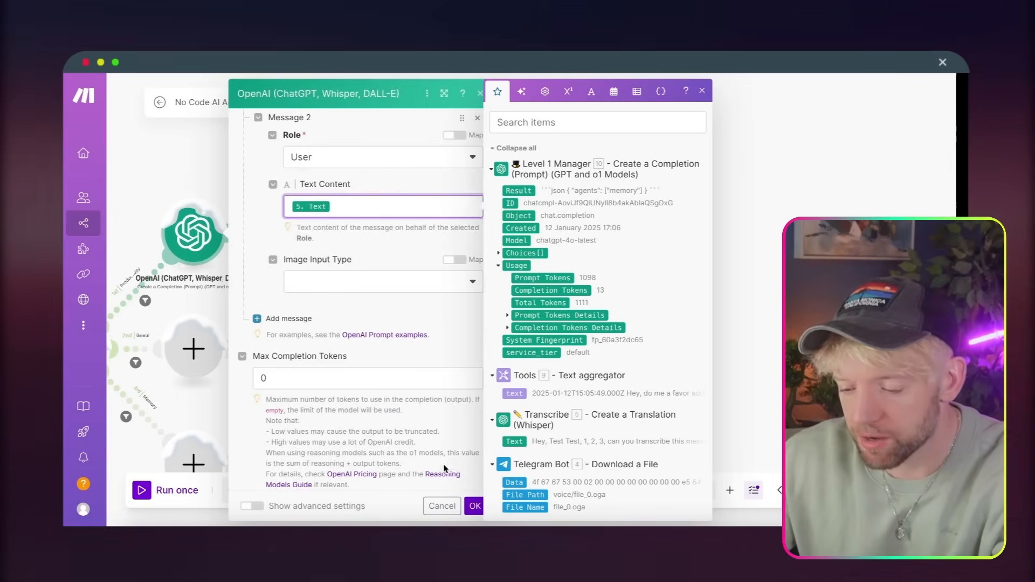
left_click(472, 507)
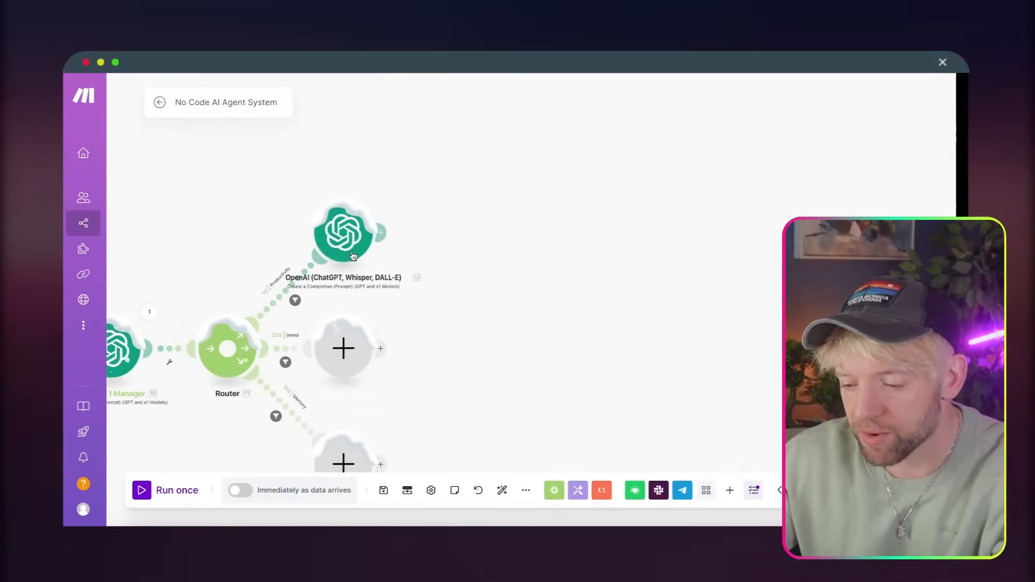
Step: Rename the OpenAI module "🤩 Productivity Agent" and move it slightly farther from the Router
right_click(335, 238)
left_click(372, 304)
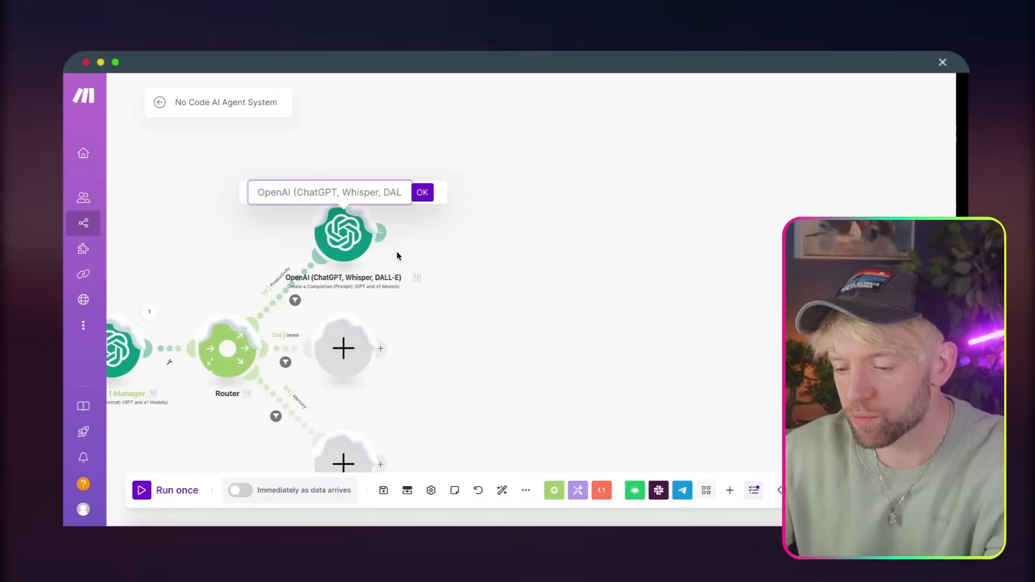
key("ctrl+super+space")
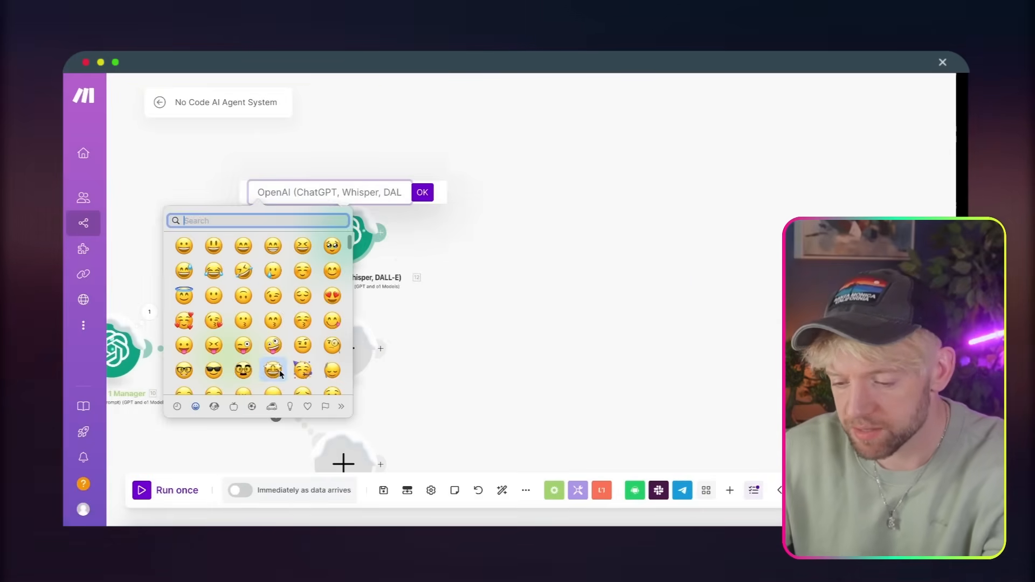
left_click(273, 370)
type("Productivity Agent")
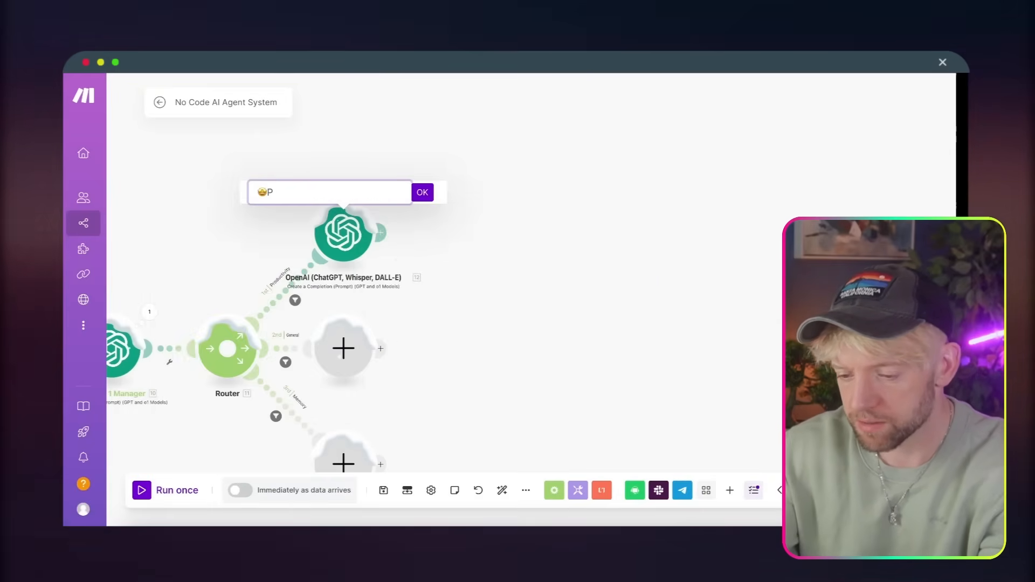
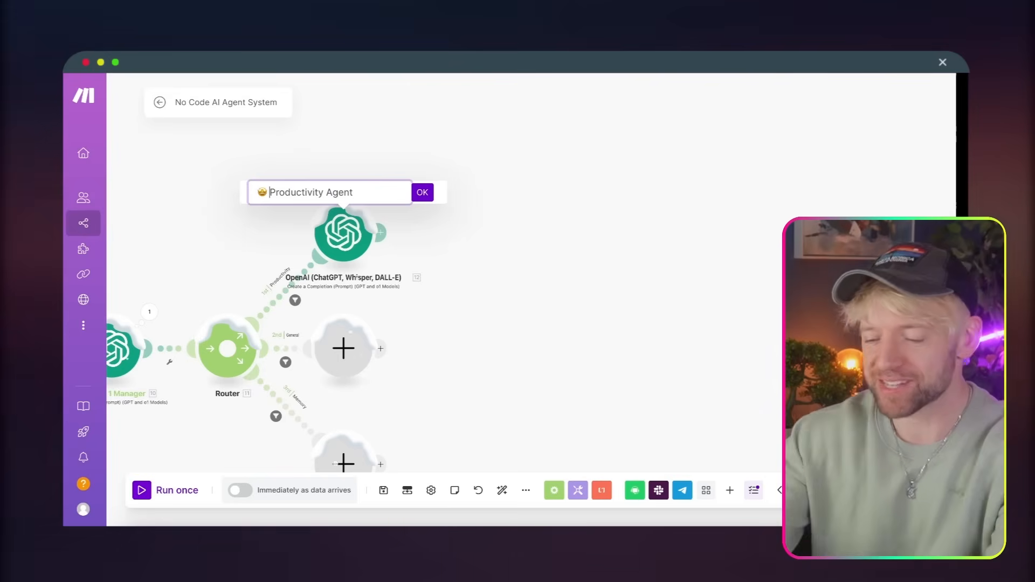
left_click(425, 194)
mouse_move(354, 225)
left_mouse_down()
mouse_move(400, 215)
mouse_move(369, 219)
left_mouse_up()
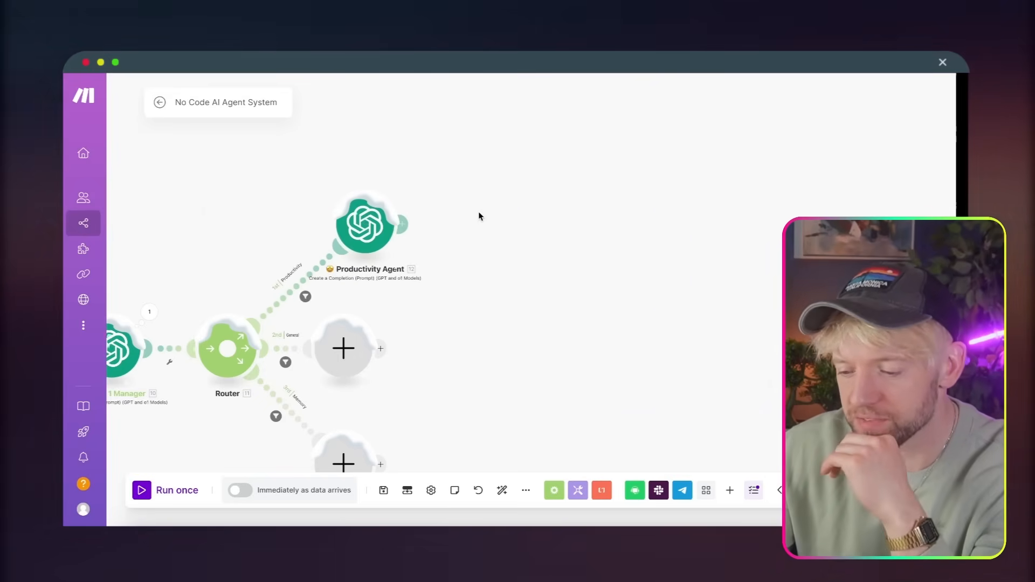
Step: Add a Router after the Productivity Agent and give it a third route
left_click(404, 222)
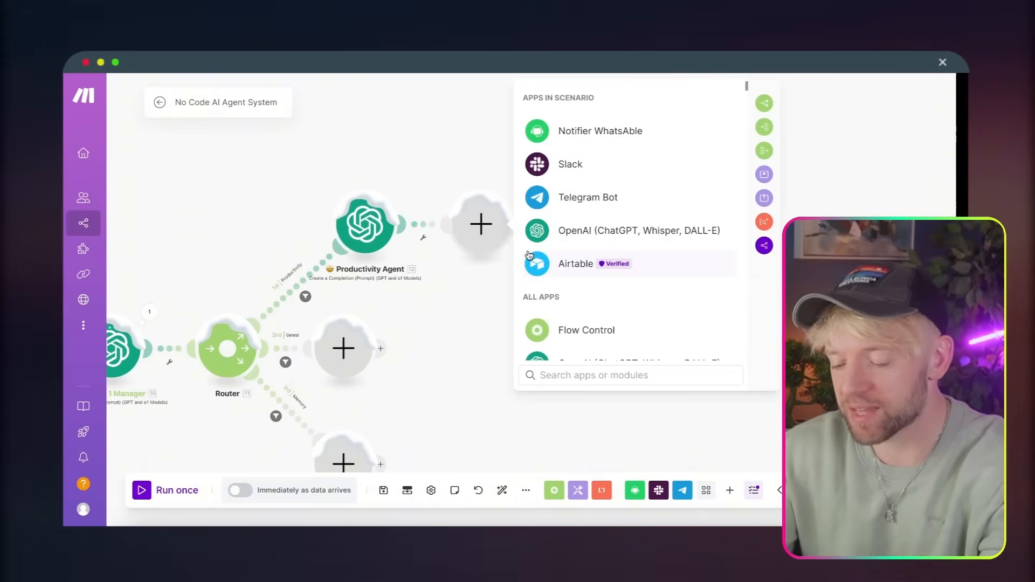
type("rout")
left_click(593, 132)
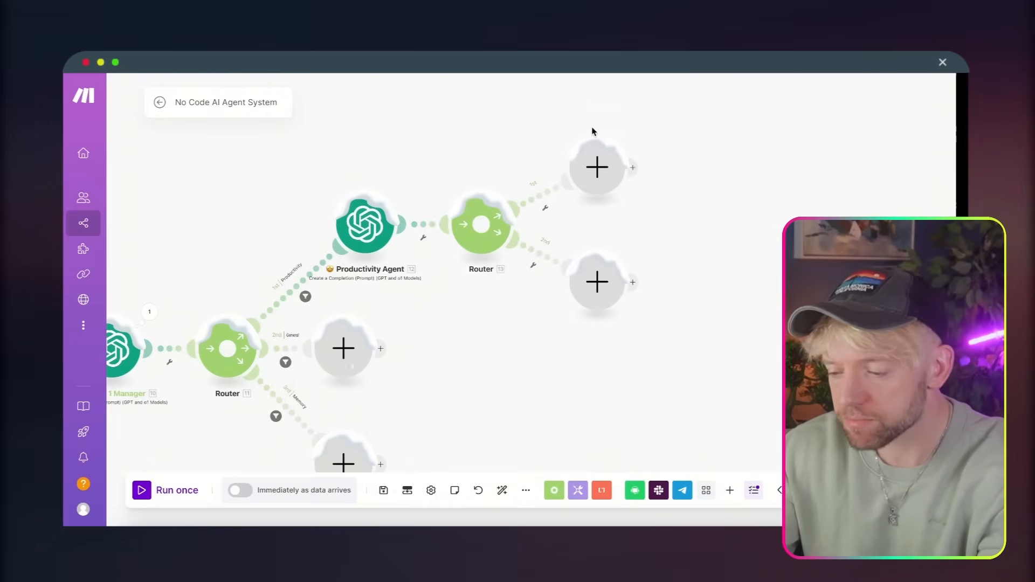
left_click(511, 210)
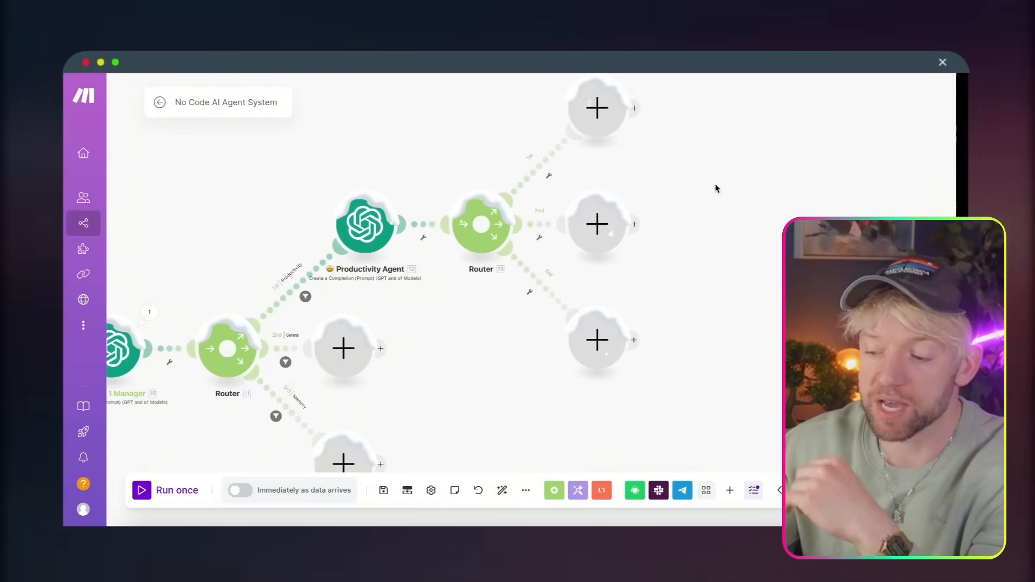
left_click_drag(715, 183, 574, 274)
Step: Review the filters on the routes of the Productivity Agent's Router in the finished No-Code AI Agent System scenario
left_click(397, 252)
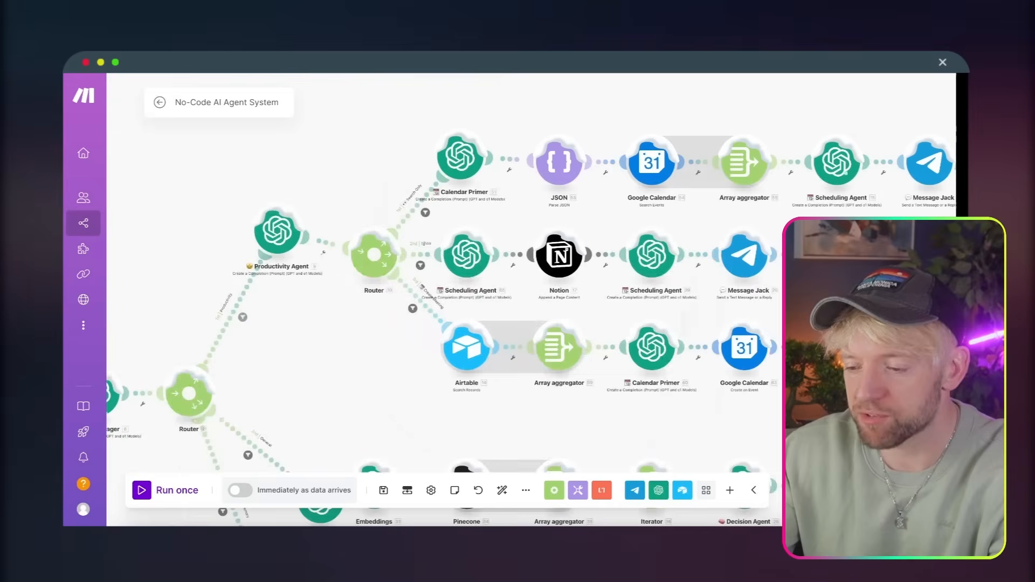
left_click(416, 217)
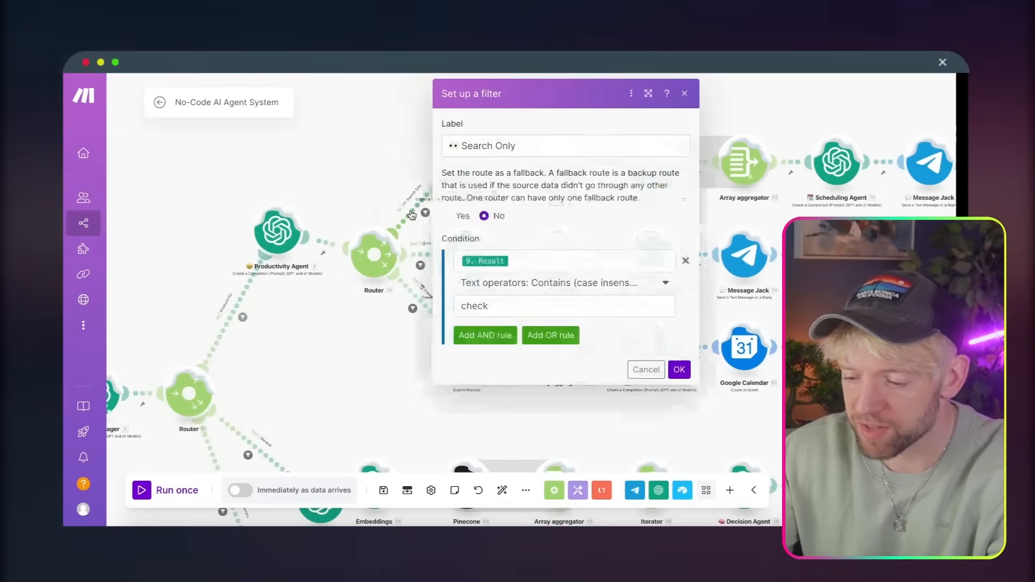
left_click(397, 253)
left_click(420, 265)
left_click(377, 364)
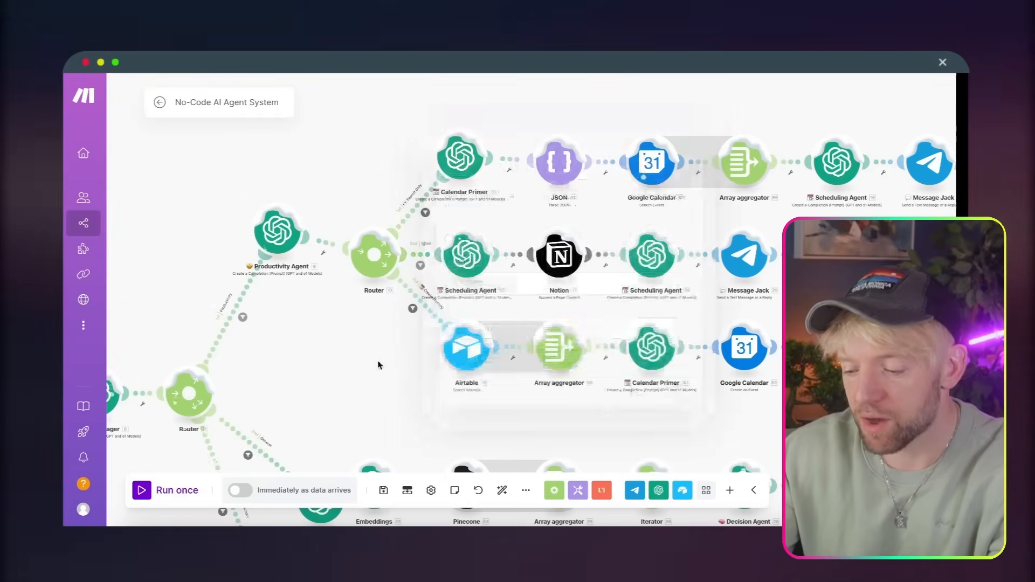
left_click(421, 303)
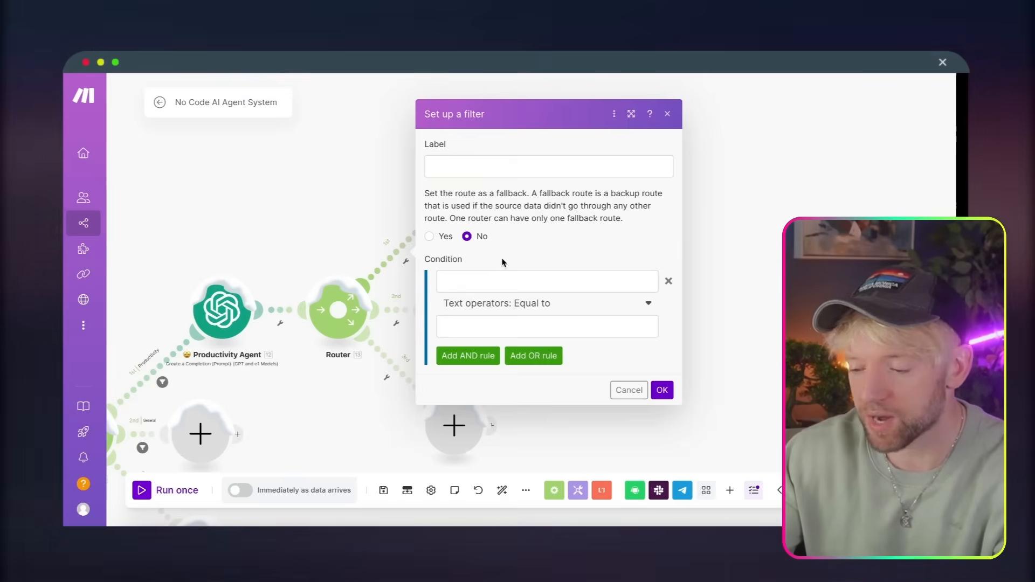
Step: In the No Code AI Agent System scenario, label the filter on the new Router's first route Notion
left_click(472, 169)
type("Noyion")
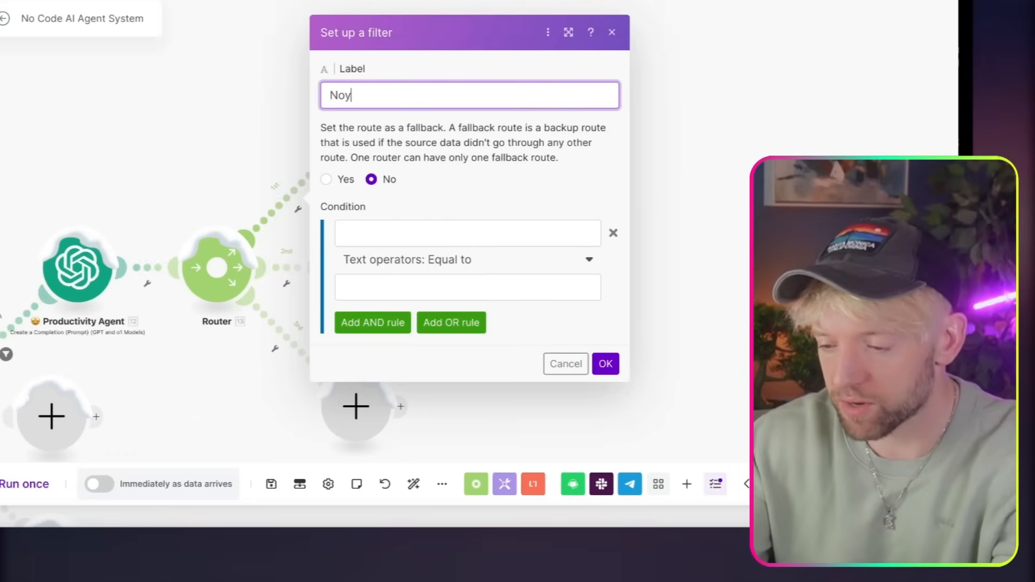
key("BackSpace")
key("BackSpace")
key("BackSpace")
key("BackSpace")
type("tion")
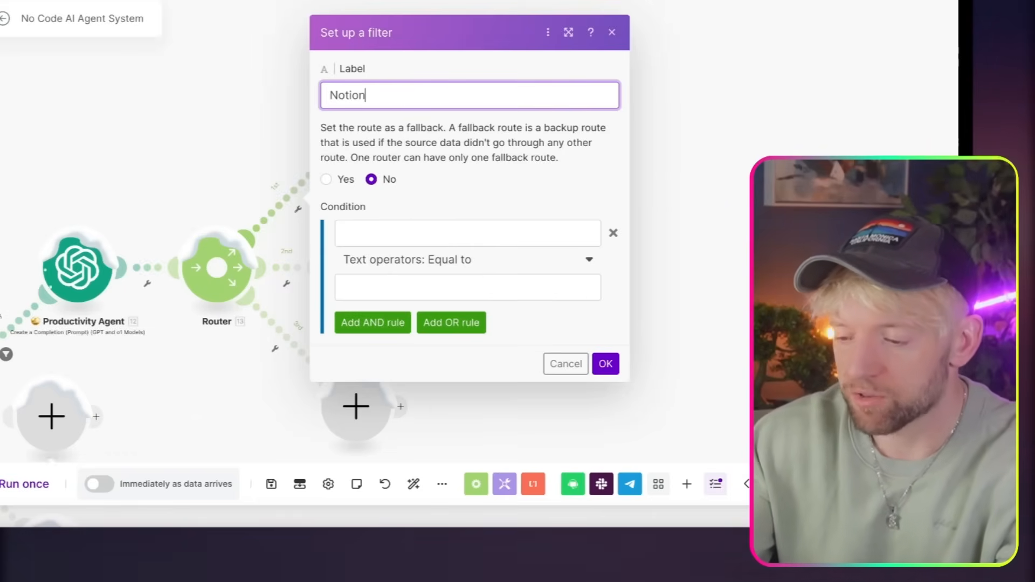
Step: Set the Notion filter's condition to the Productivity Agent's Result, Contains (case insensitive), notion, and save the filter
left_click(376, 231)
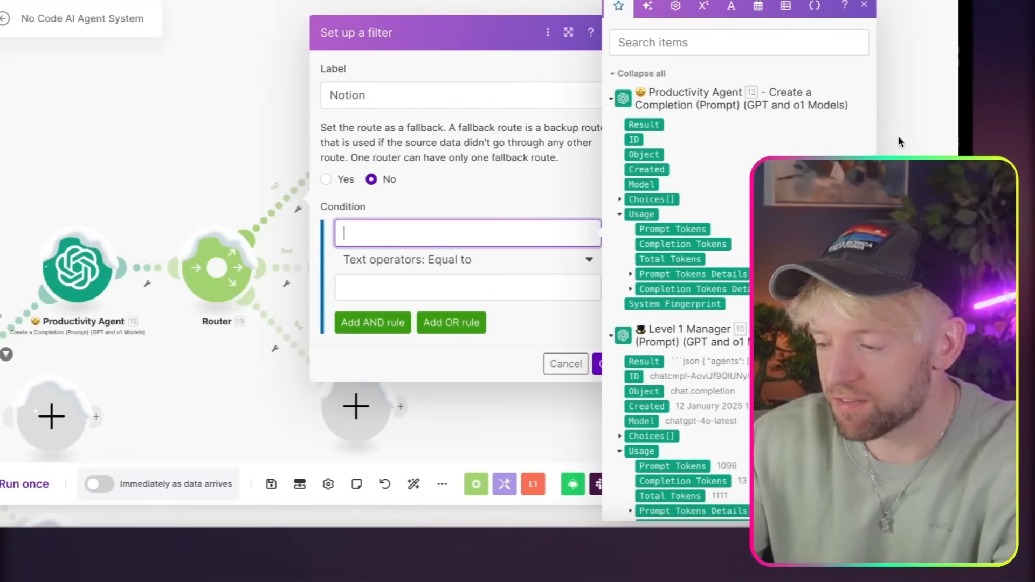
left_click_drag(898, 135, 640, 137)
left_click(142, 284)
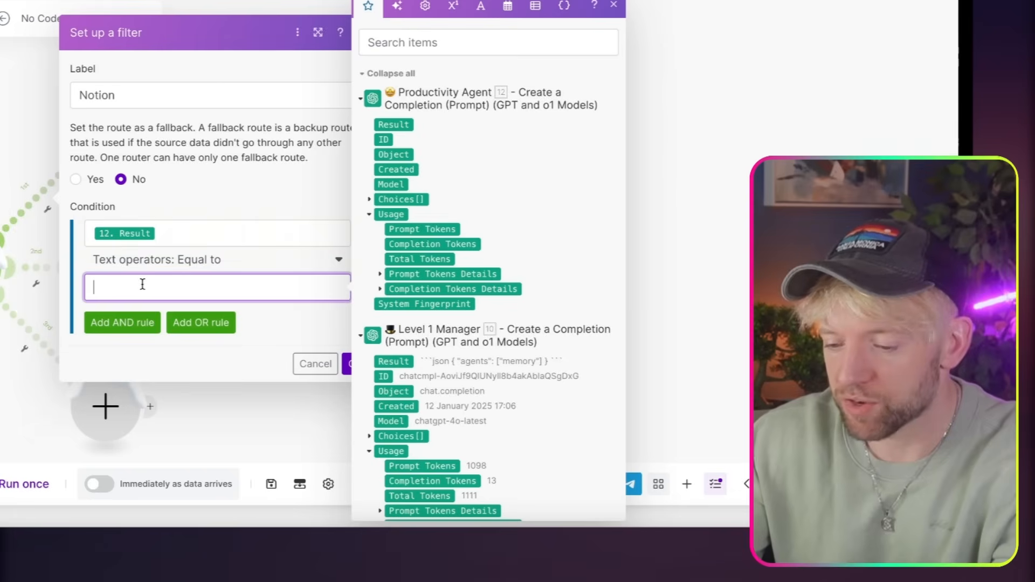
type("notion")
left_click(144, 260)
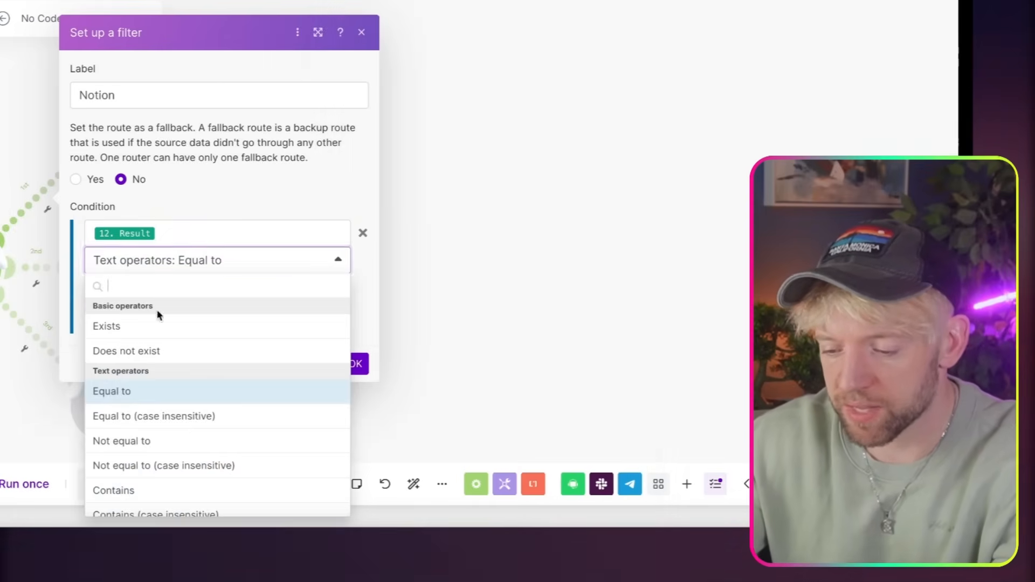
left_click(192, 442)
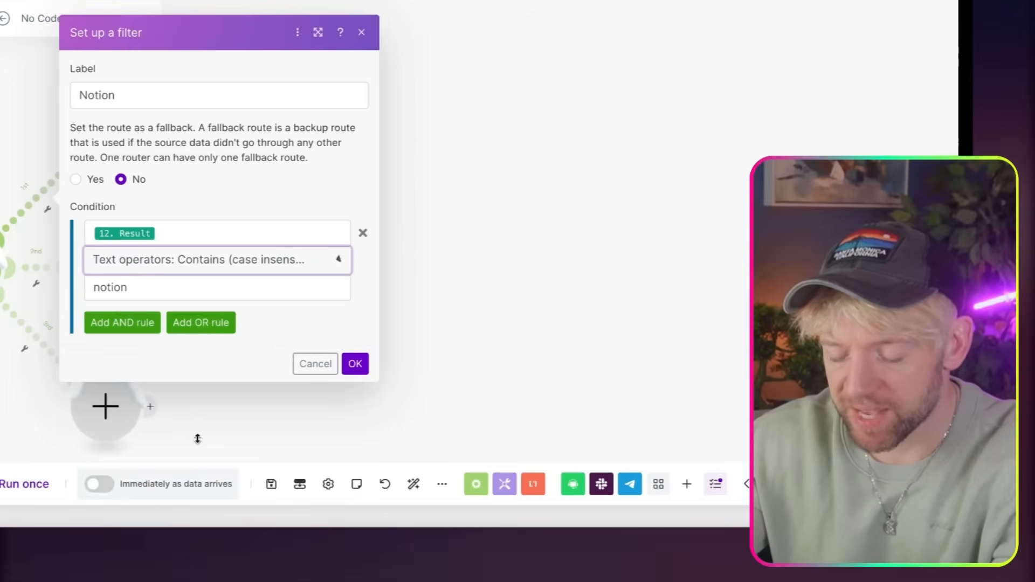
left_click(353, 364)
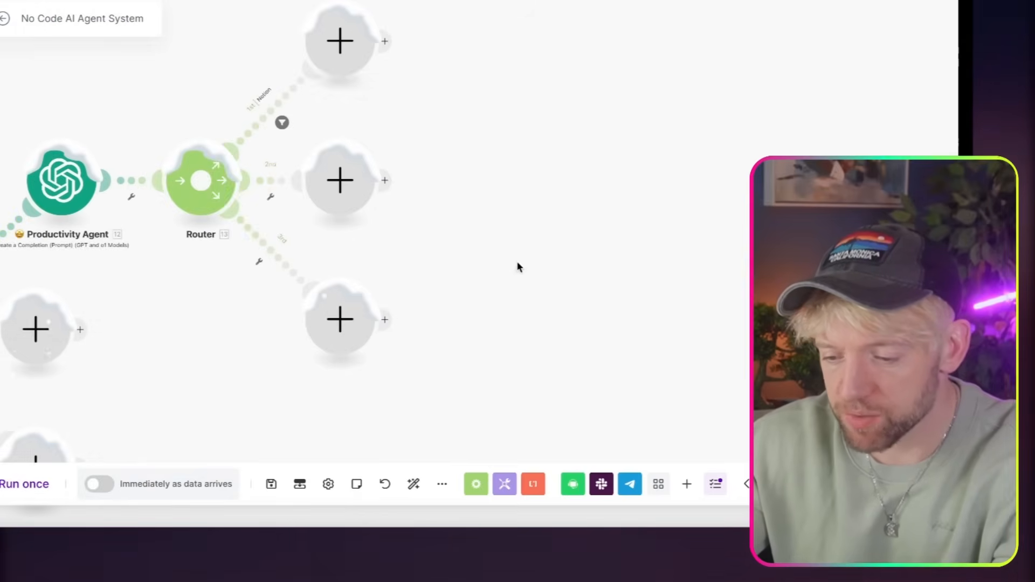
Step: Unlink the third route from the Productivity Agent's Router and remove the empty module left at its end
left_click(274, 255)
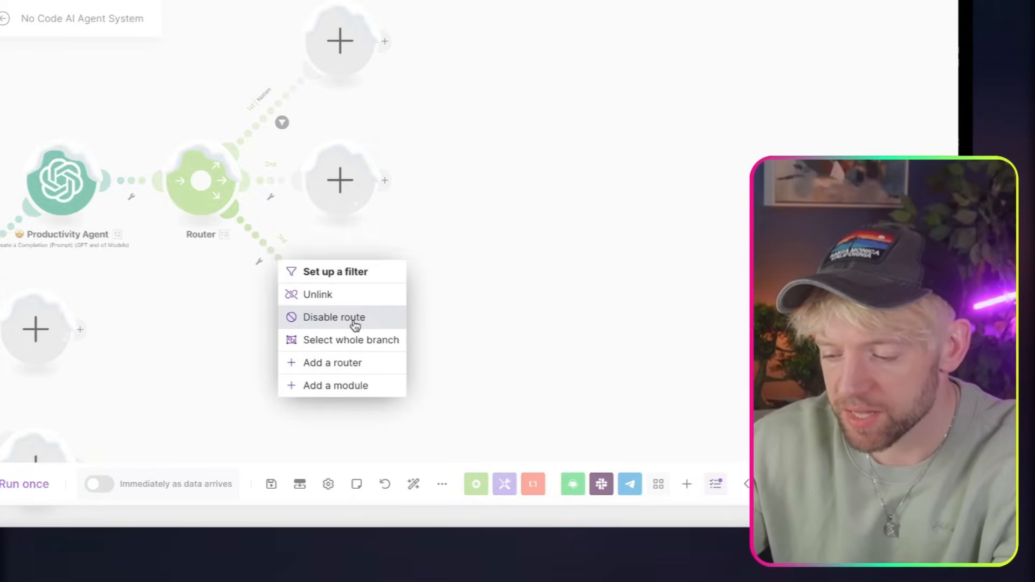
left_click(300, 295)
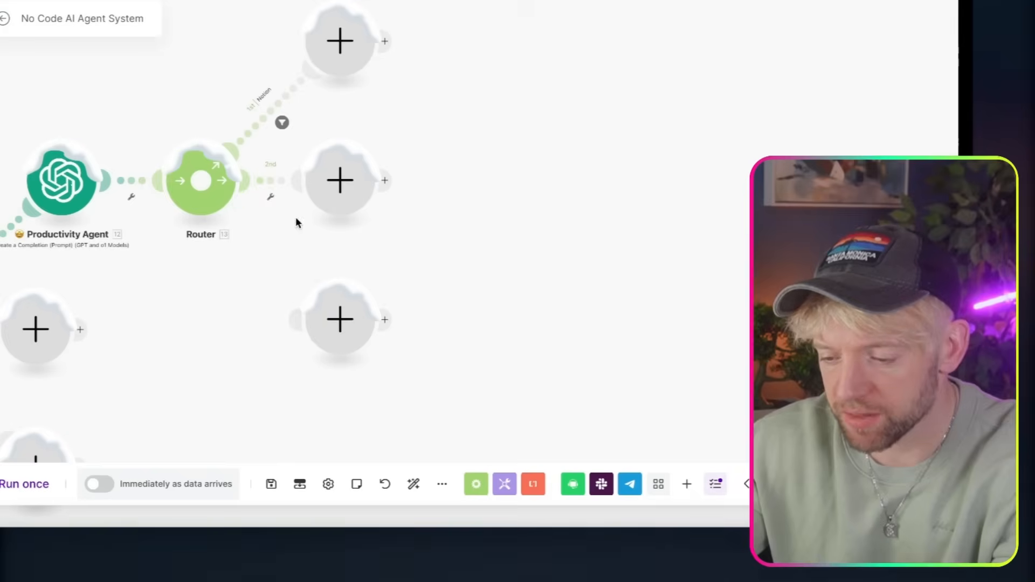
right_click(322, 309)
left_click(345, 343)
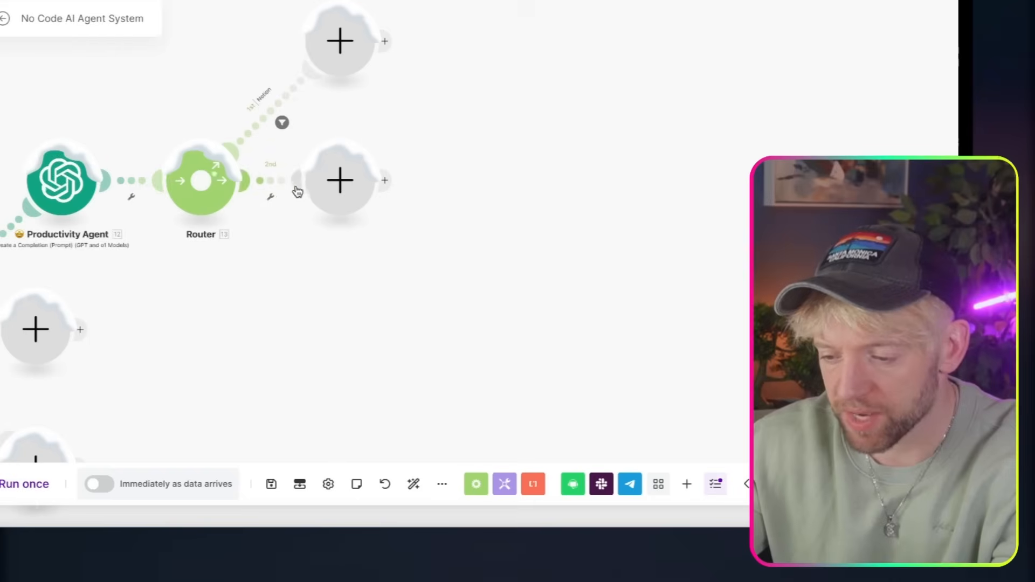
Step: Label the filter on the Router's second route Create
left_click(270, 187)
left_click(377, 68)
type("C")
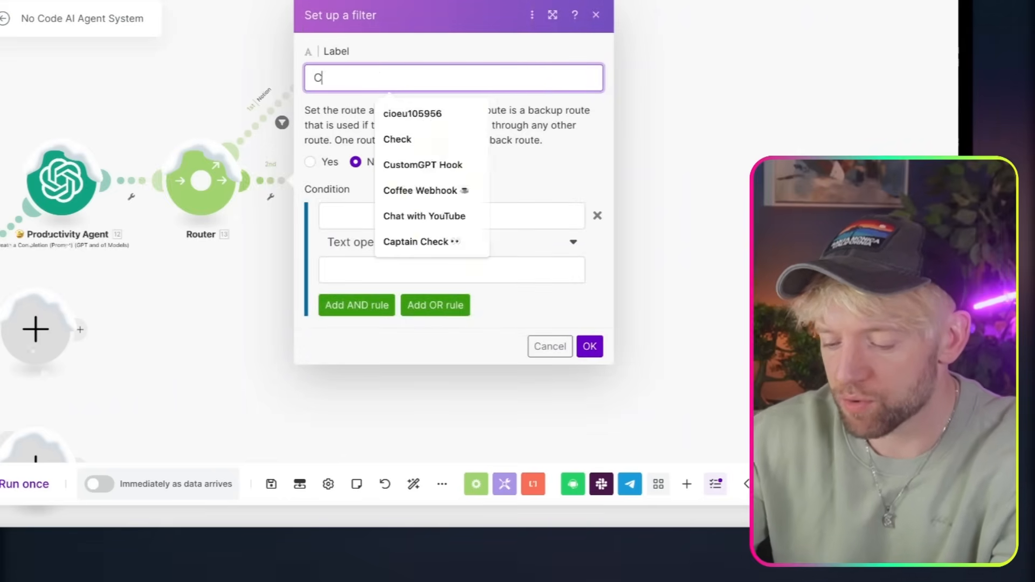
type("reate")
Step: Base the Create filter's condition on the Productivity Agent's Result, choose its text operator, save it, and move the Notion route's empty module nearer the other
left_click(358, 216)
type("c")
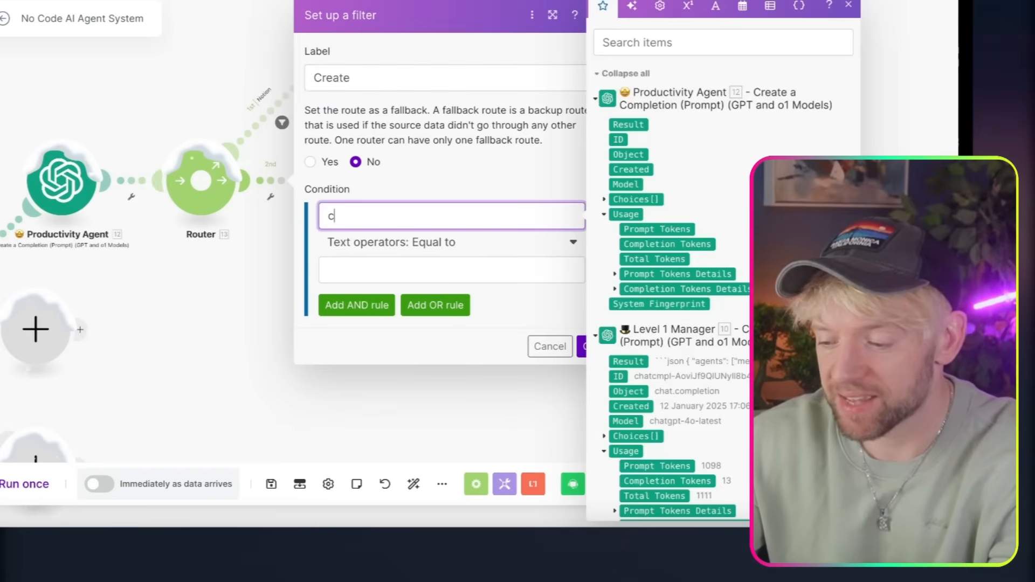
left_click(628, 125)
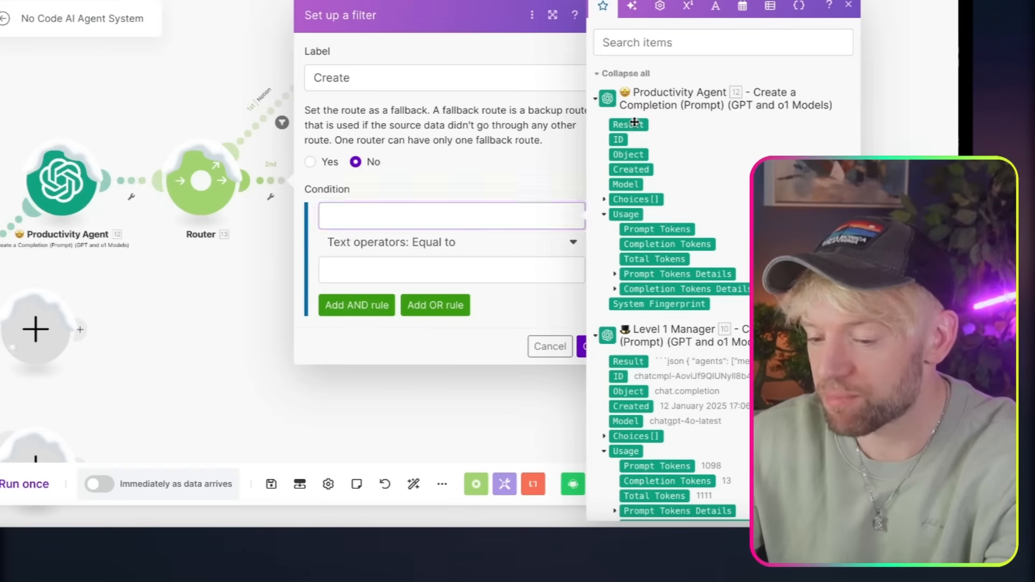
left_click(397, 248)
scroll(412, 405, "down", 1)
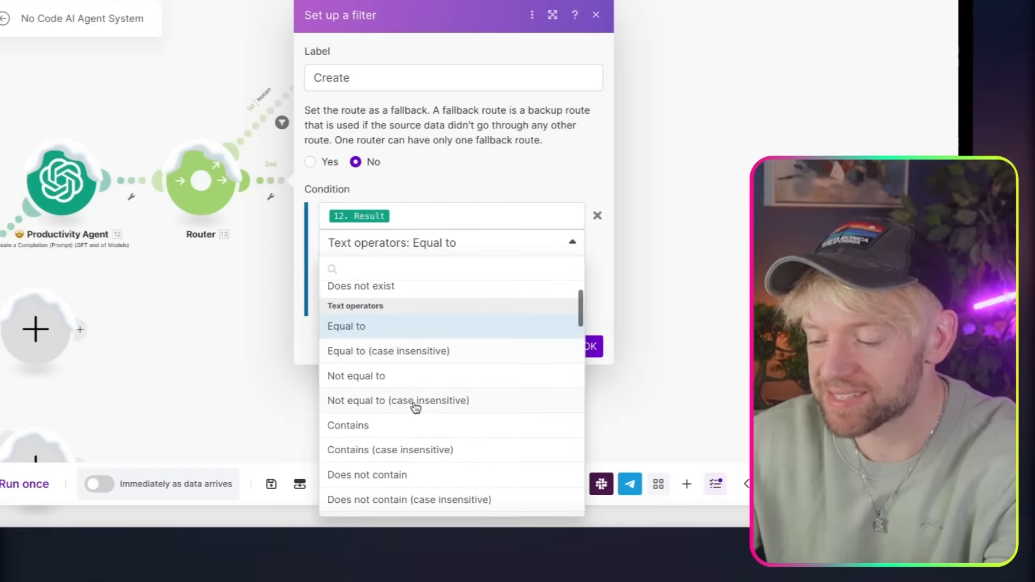
left_click(411, 401)
left_click(407, 276)
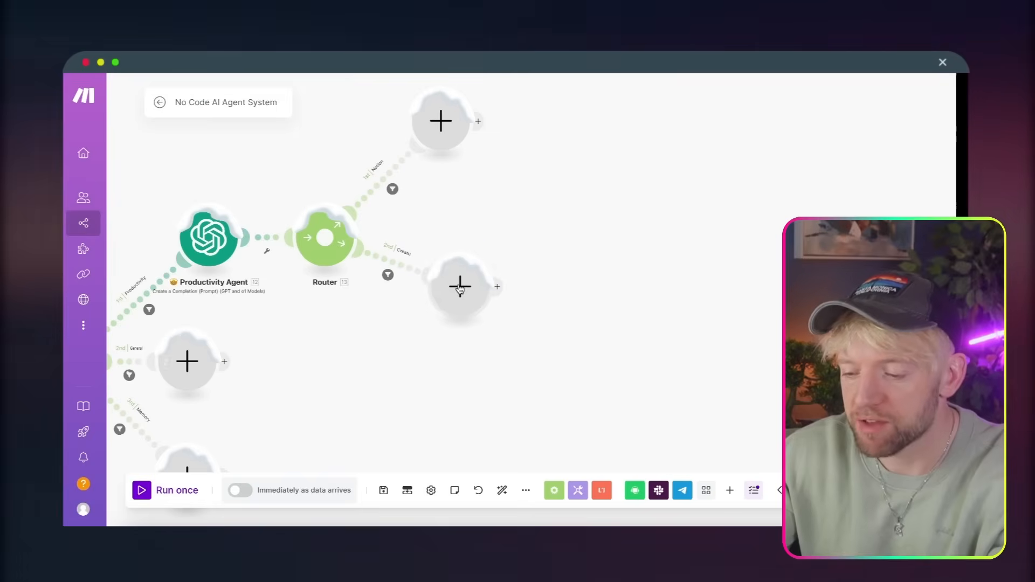
left_click_drag(433, 134, 443, 175)
Step: Review the Create Meeting filter and the routes behind the Productivity Agent's Router in the finished No-Code AI Agent System scenario
left_click_drag(555, 186, 521, 206)
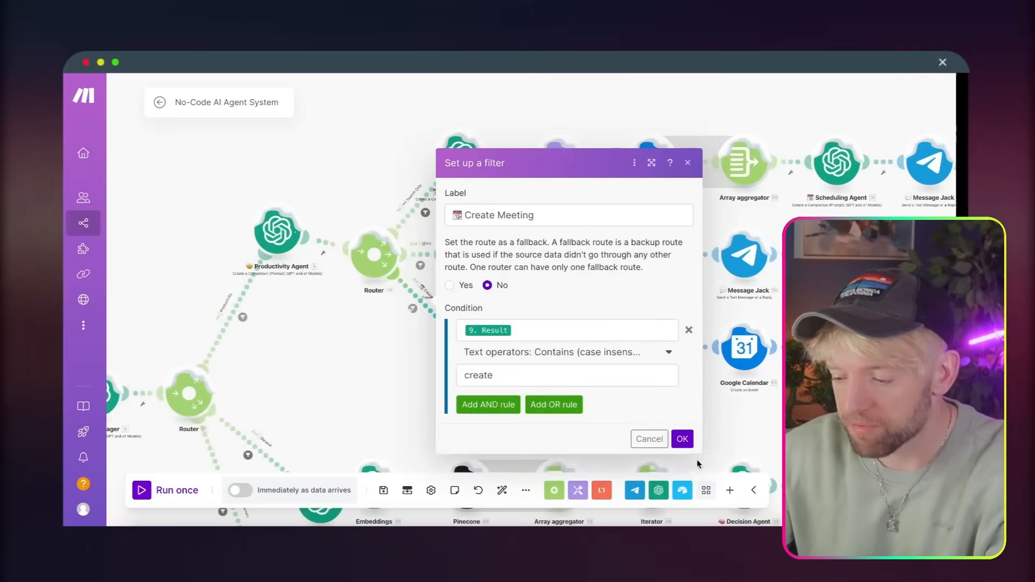
left_click(682, 439)
left_click_drag(722, 412, 602, 403)
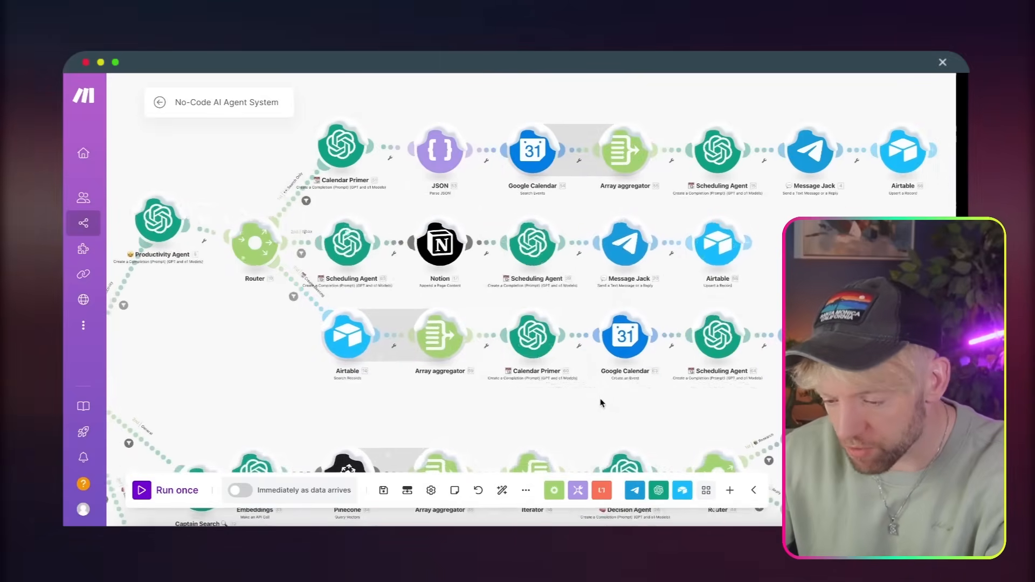
Step: Rename the Scheduling Agent directly before the Notion module as Notion Agent, keeping its calendar emoji
right_click(356, 249)
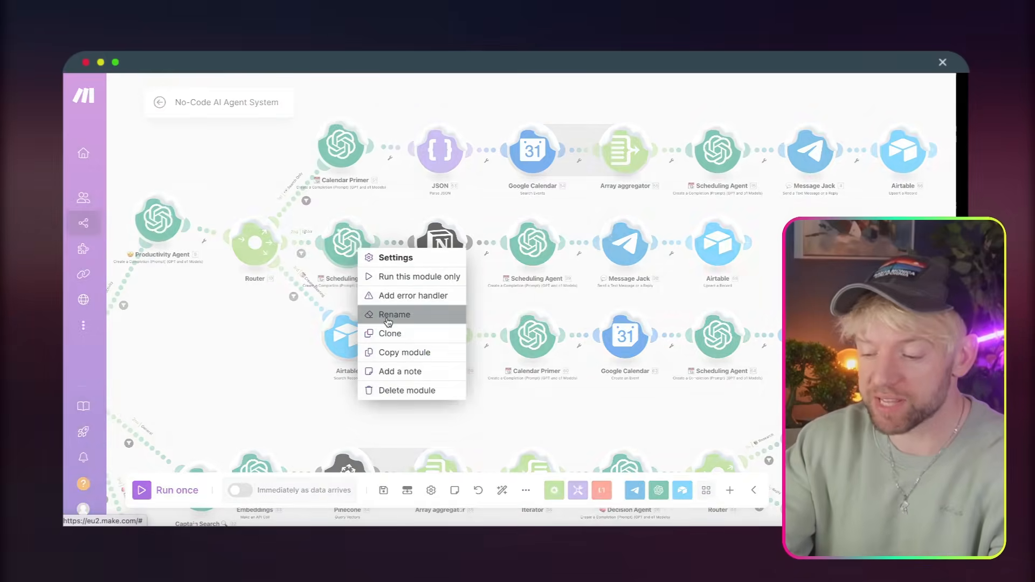
left_click(386, 316)
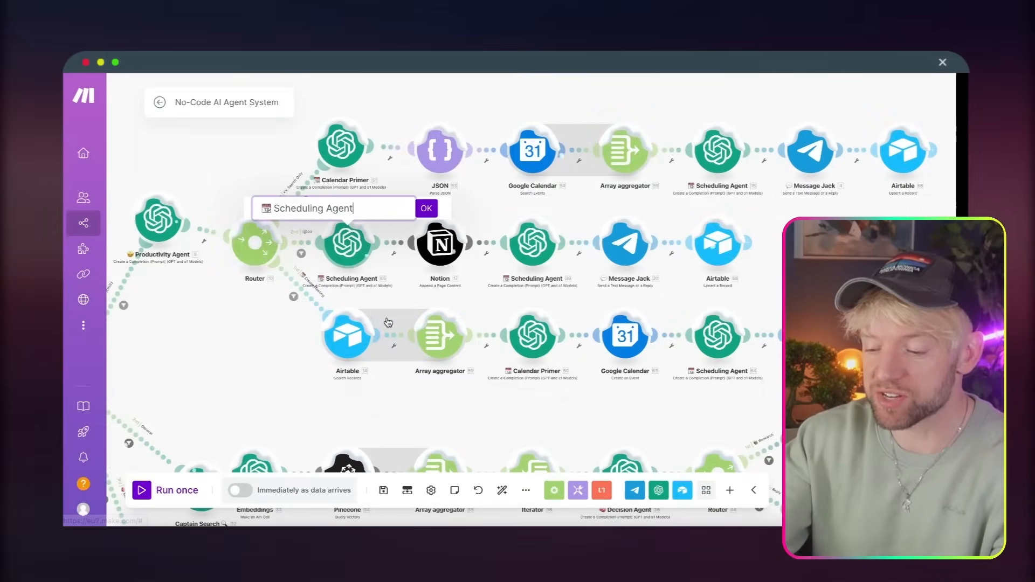
double_click(293, 209)
type("Notio")
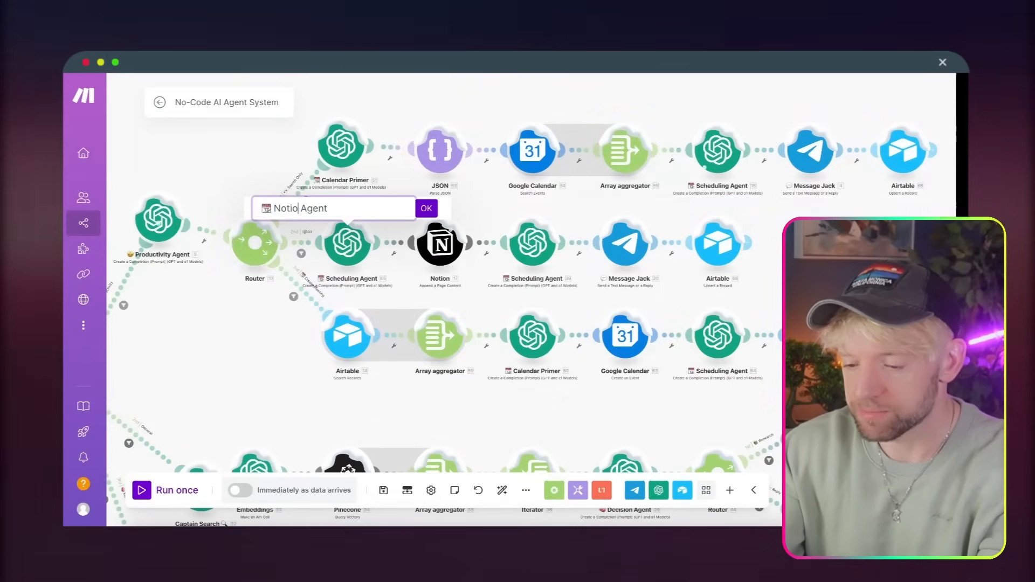
left_click(427, 209)
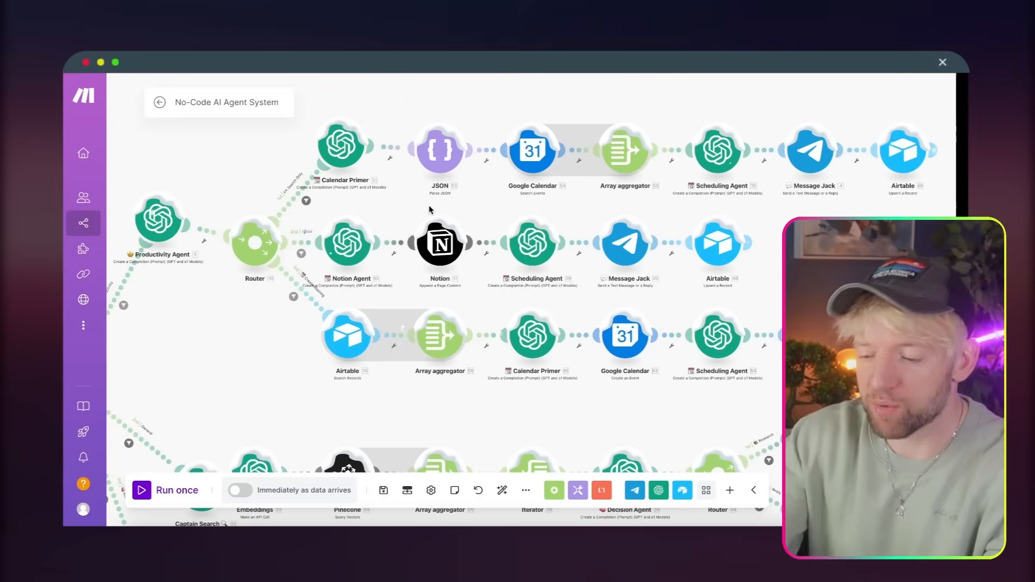
Step: Copy the full to-do item generator prompt from the Notion Agent's first message and close its settings
left_click(344, 241)
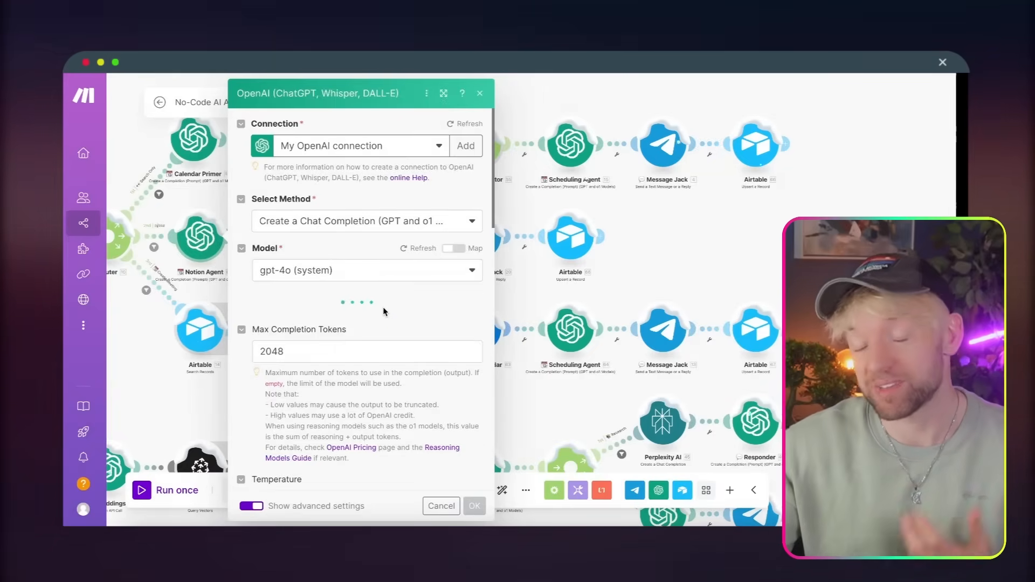
scroll(383, 310, "down", 5)
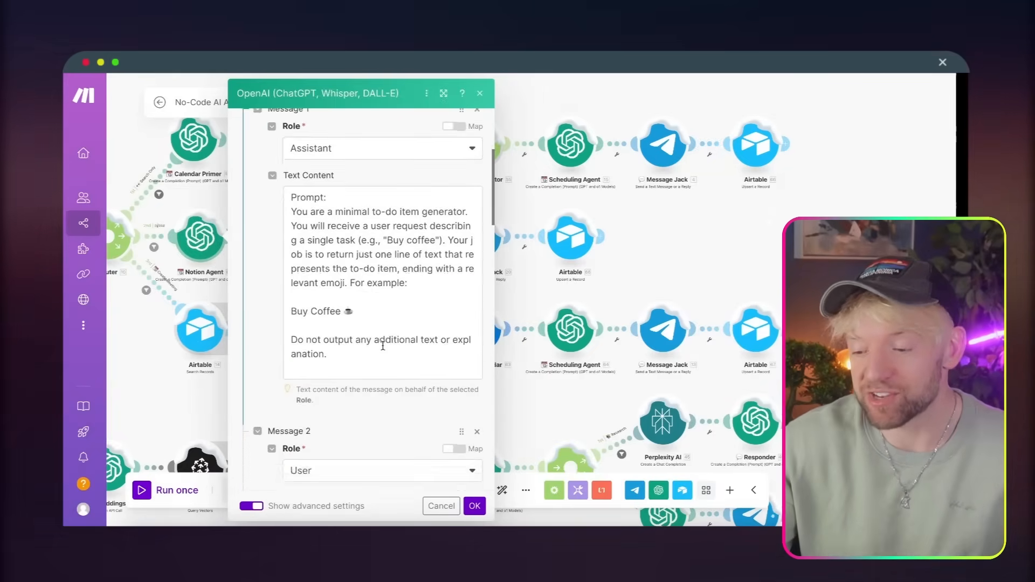
left_click(382, 345)
triple_click(417, 226)
left_click(408, 263)
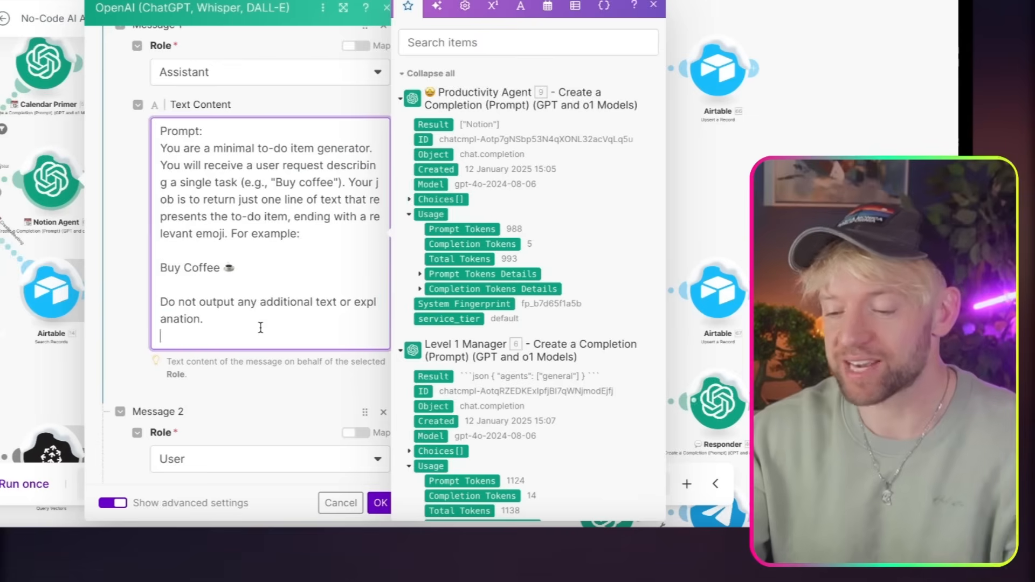
key("ctrl+a")
key("ctrl+c")
left_click(376, 503)
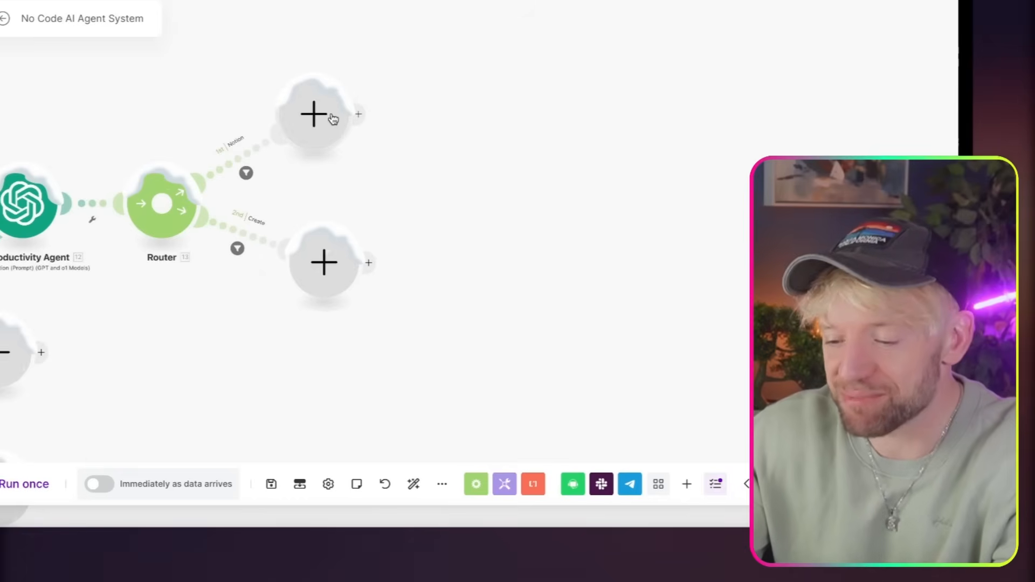
Step: In the No Code AI Agent System scenario, add an OpenAI Create a Completion module at the end of the Notion route
left_click(333, 119)
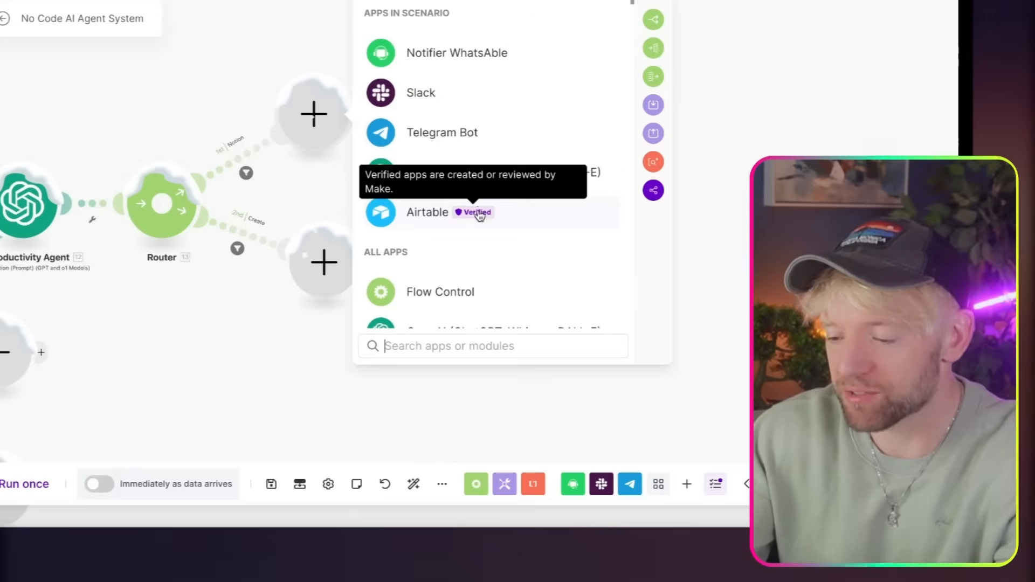
left_click(552, 177)
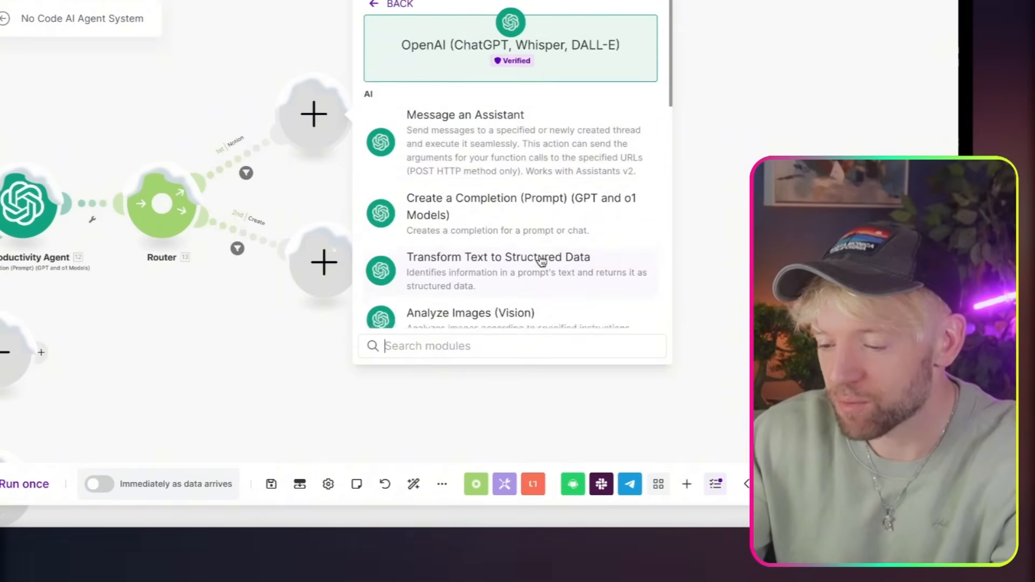
type("create")
left_click(549, 124)
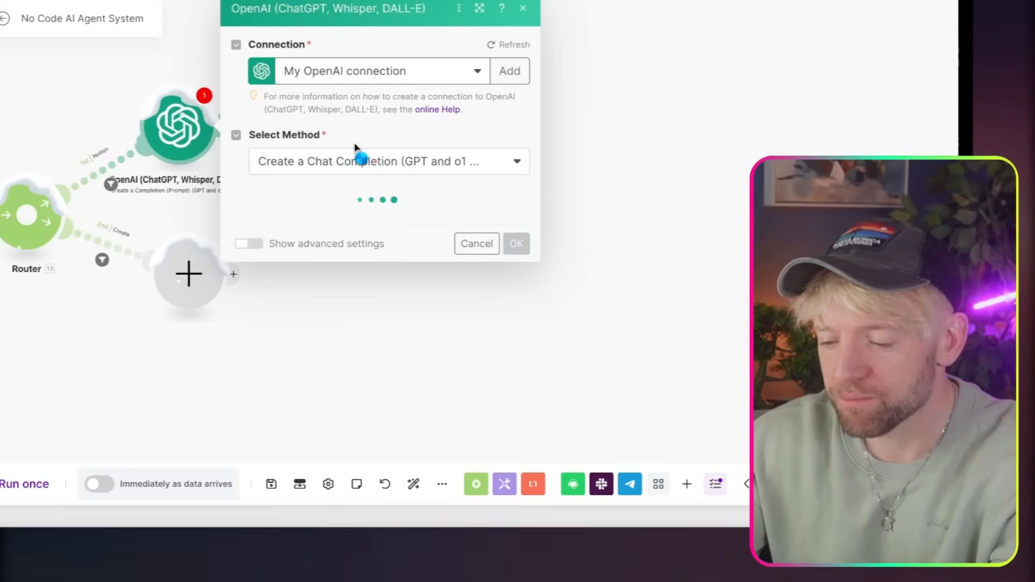
Step: Set the completion module's model to chatgpt-4o-latest and its max completion tokens to 0
left_click(314, 215)
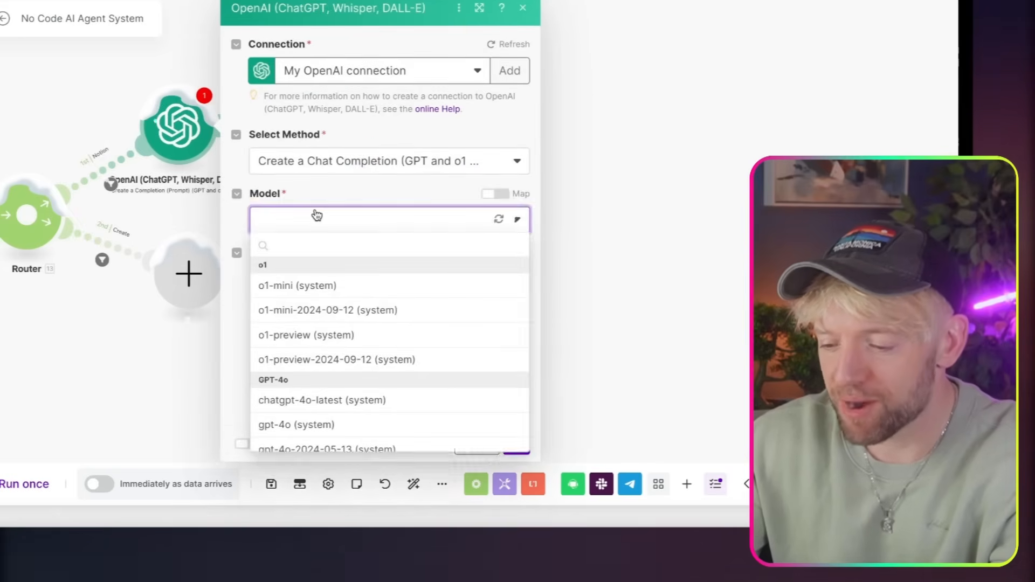
left_click(306, 399)
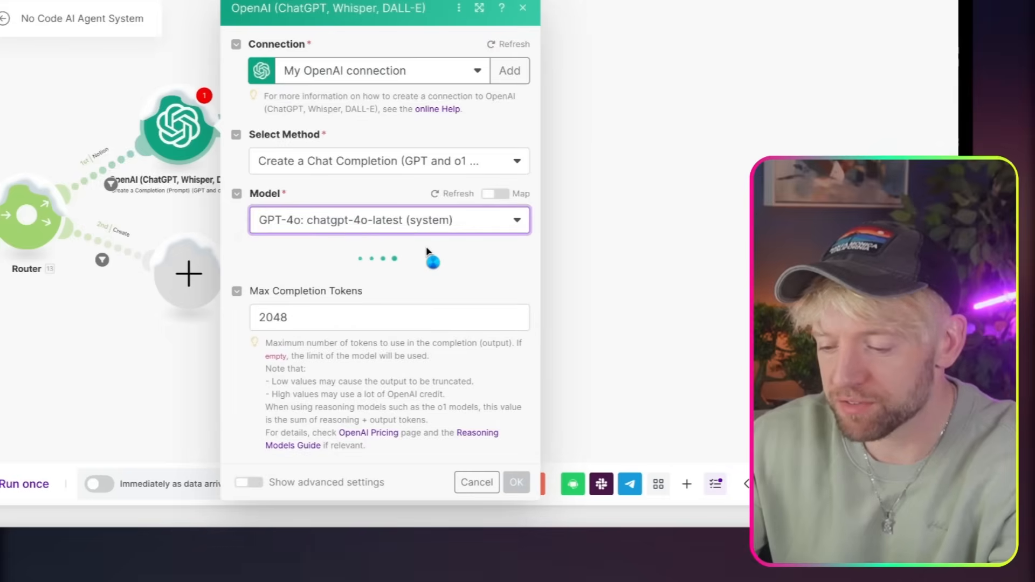
left_click(376, 312)
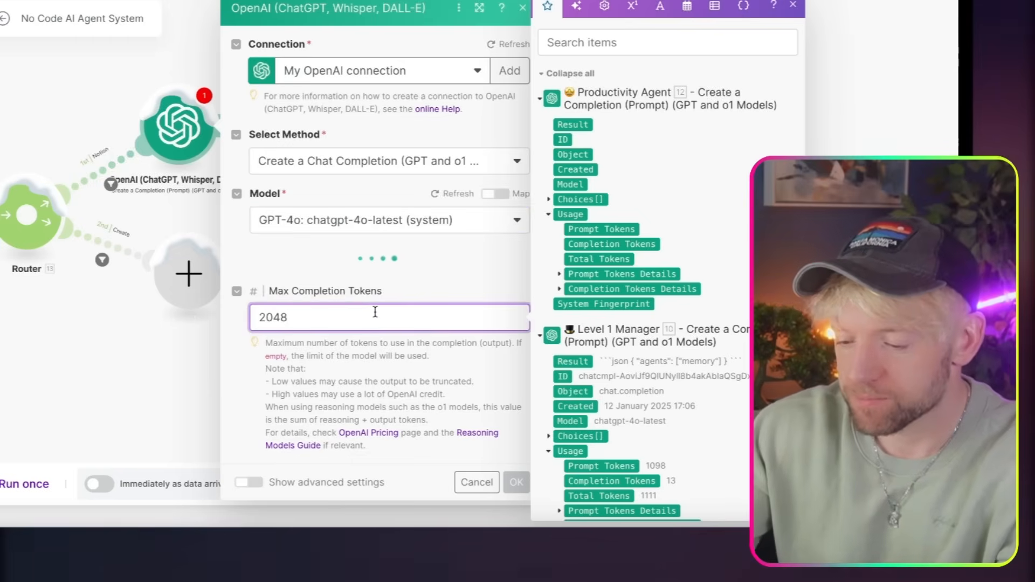
key("BackSpace")
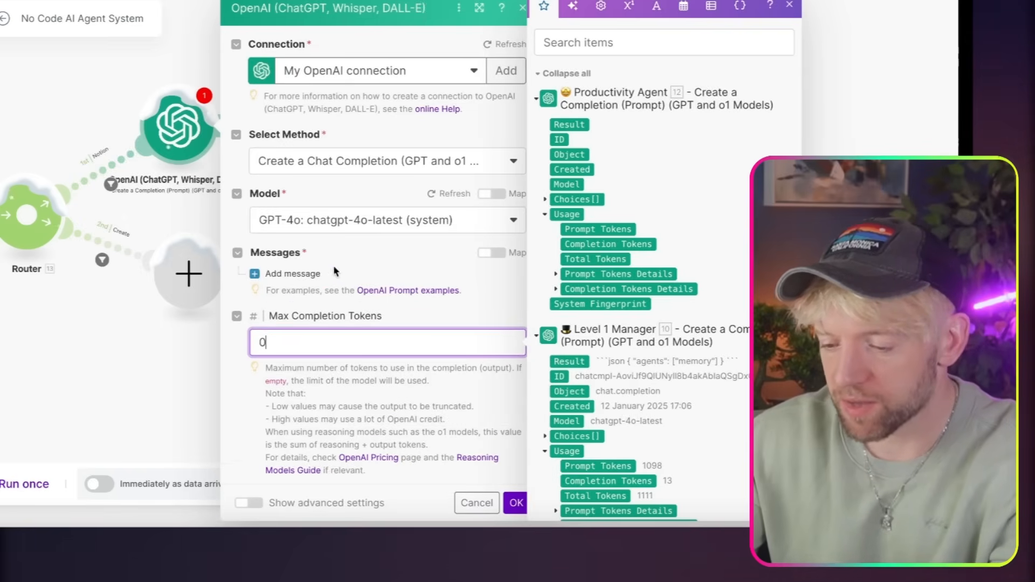
Step: Add a first message with the Assistant role and paste the copied to-do item generator prompt as its text
left_click(335, 272)
left_click(322, 323)
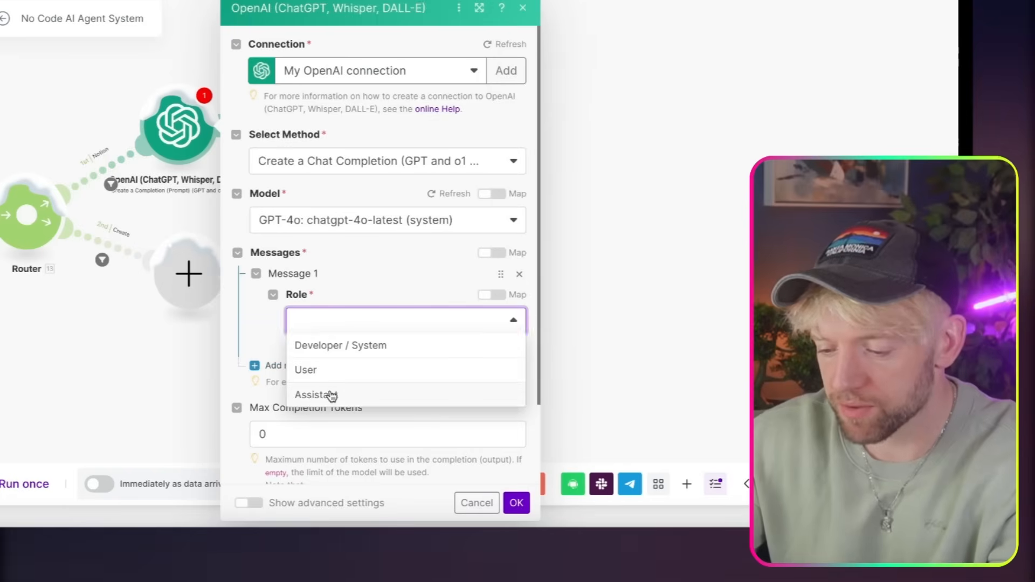
left_click(347, 395)
left_click(347, 384)
key("ctrl+v")
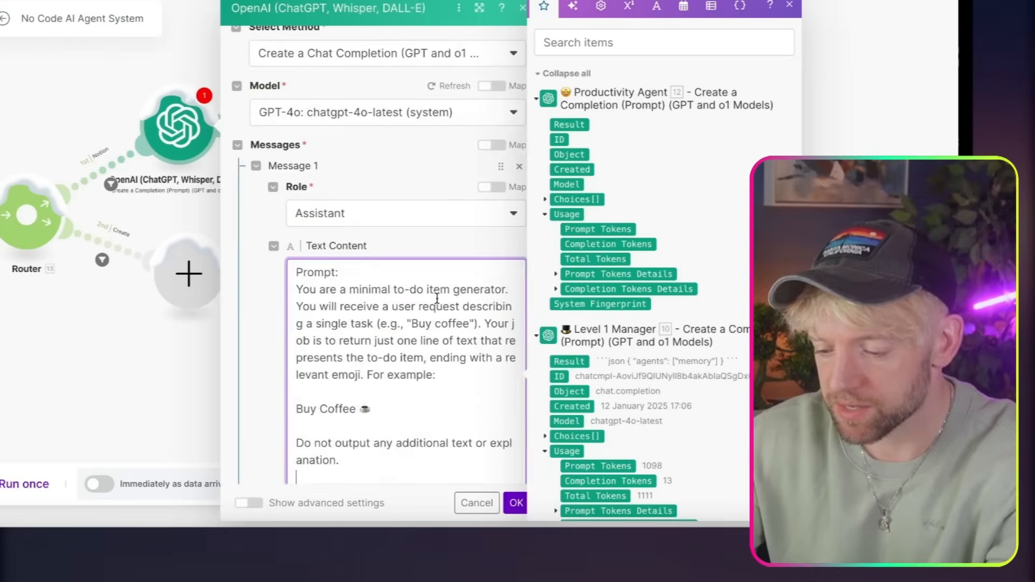
left_click(393, 417)
scroll(393, 417, "down", 1)
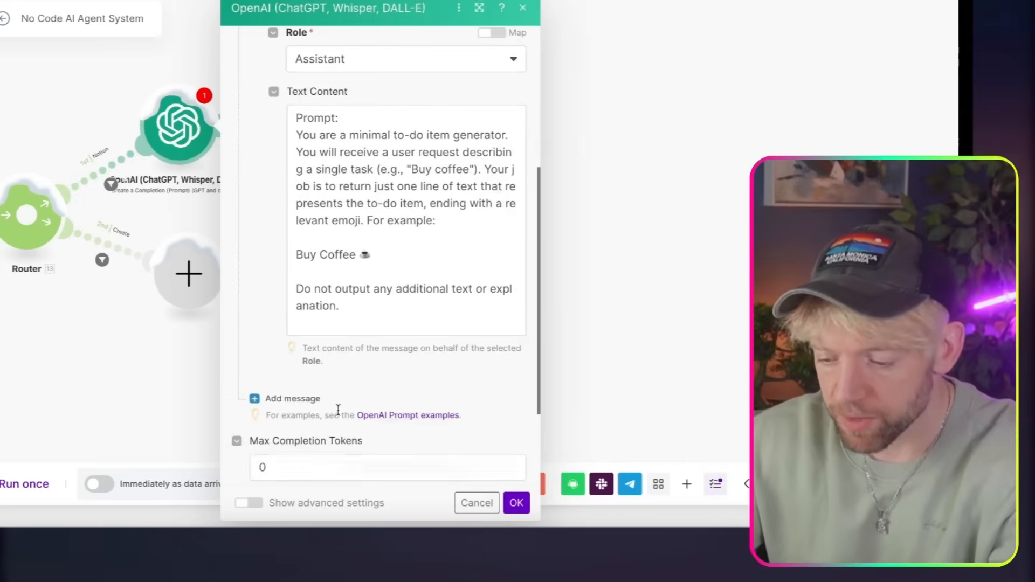
Step: Add a second message with the User role, map the Transcribe module's Text as its content, and save the module
left_click(300, 399)
scroll(350, 377, "down", 1)
left_click(345, 379)
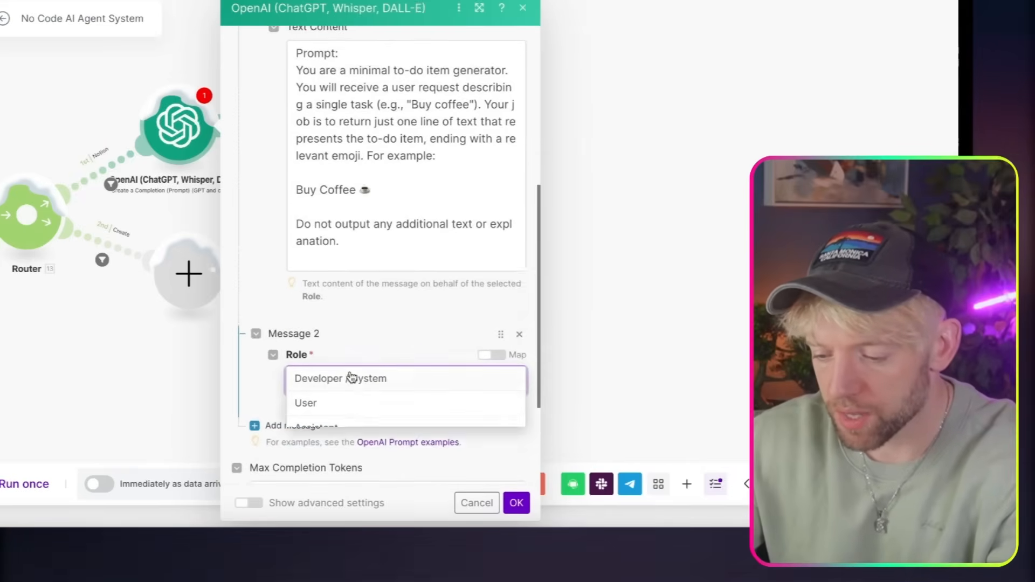
left_click(347, 405)
scroll(426, 330, "down", 2)
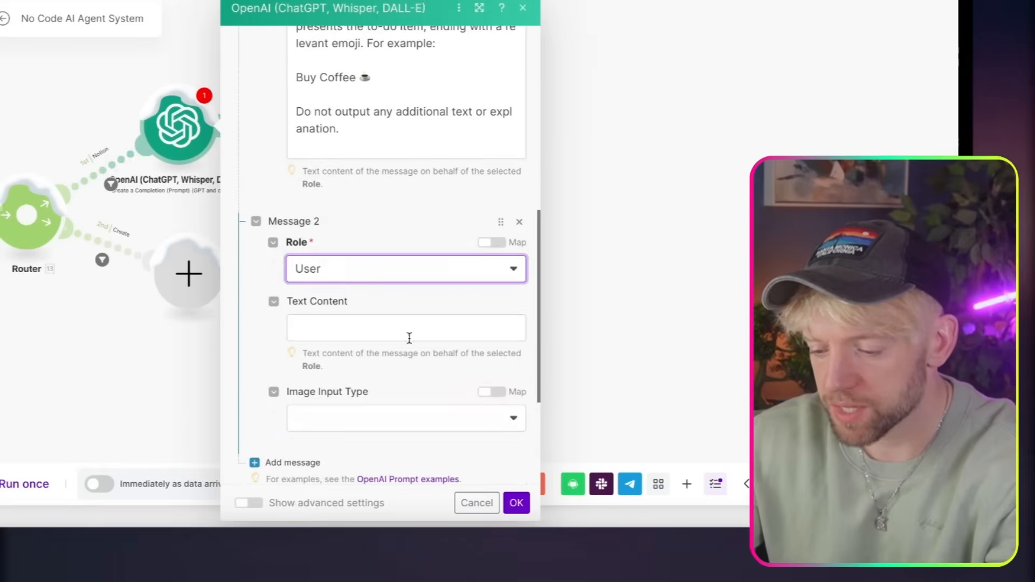
left_click(392, 328)
scroll(639, 400, "down", 8)
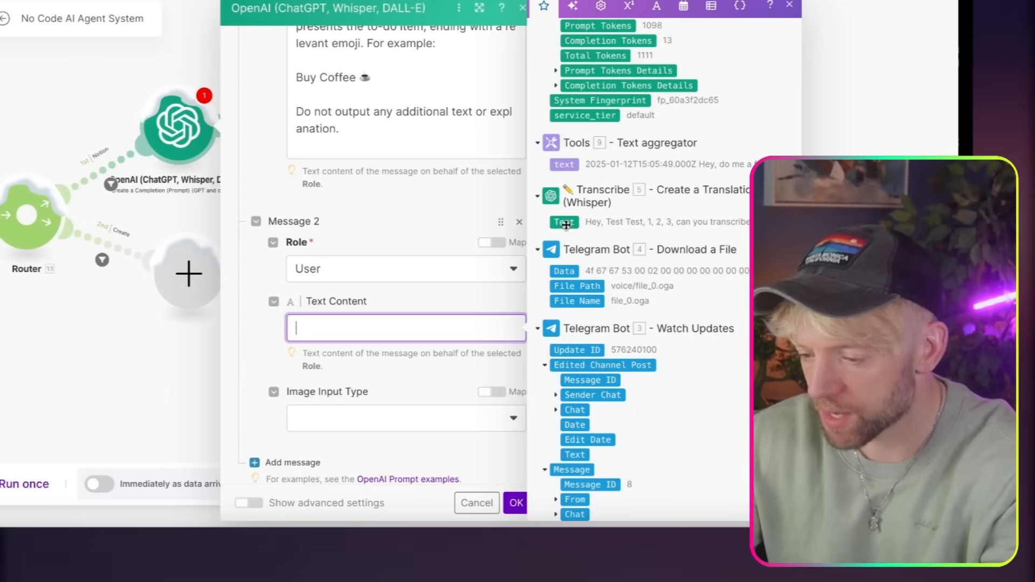
left_click(565, 224)
left_click(457, 304)
scroll(502, 472, "down", 2)
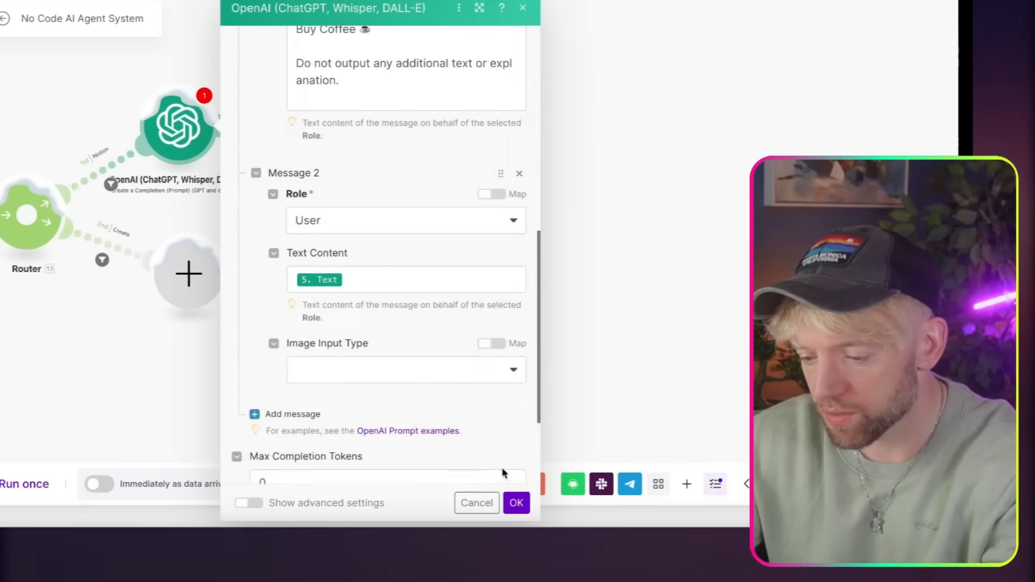
left_click(516, 503)
Step: Rename the new OpenAI module on the Notion route as Notion
right_click(180, 119)
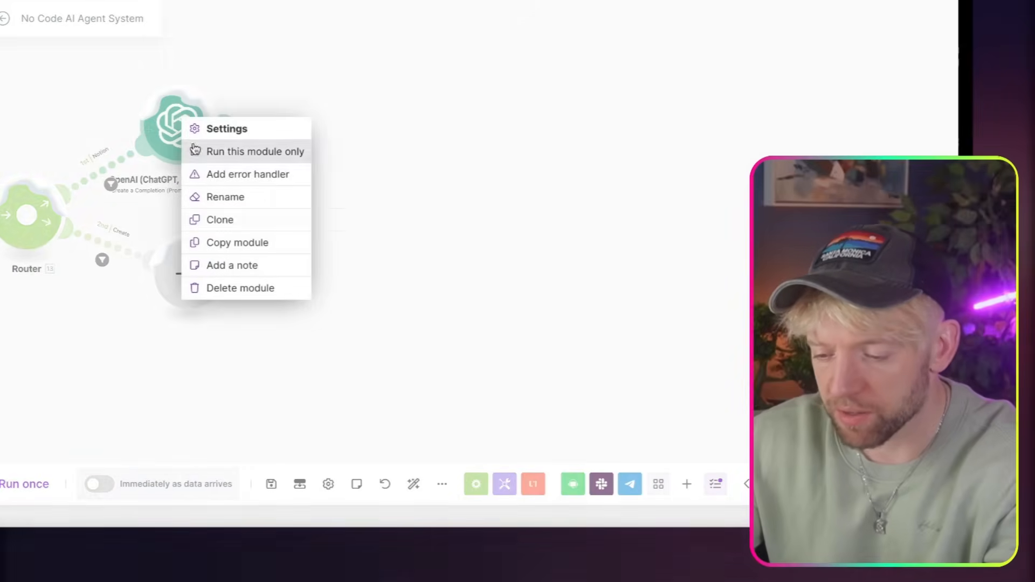
left_click(231, 201)
type("Notion")
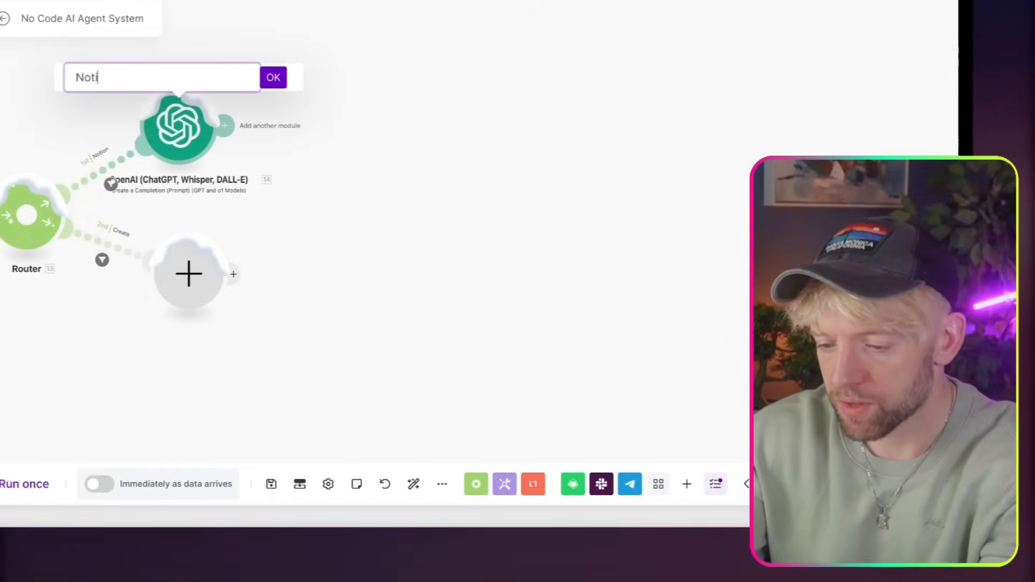
left_click(275, 79)
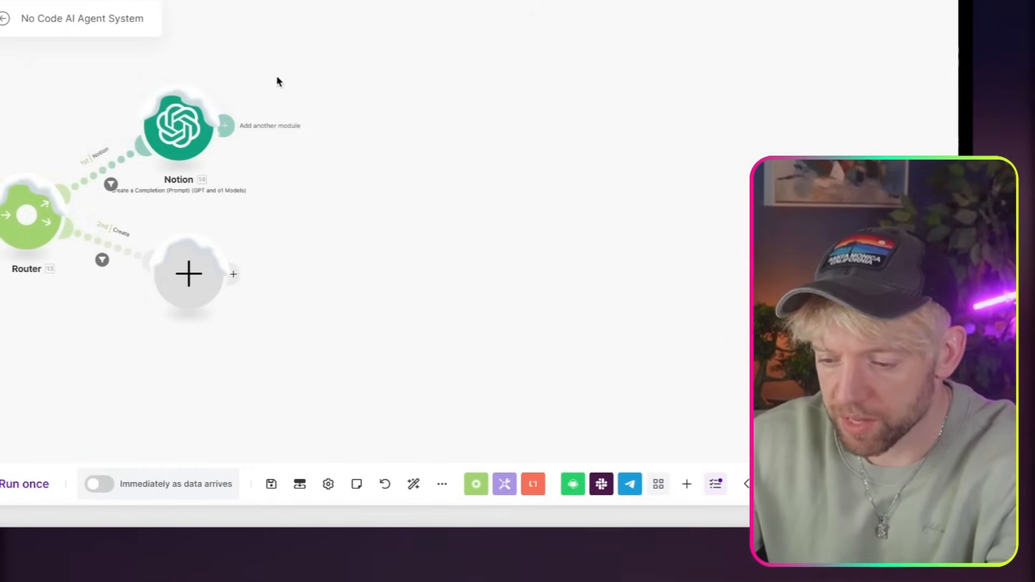
Step: Send a voice message to the bot in Telegram as test input for the running scenario
left_click_drag(178, 129, 213, 125)
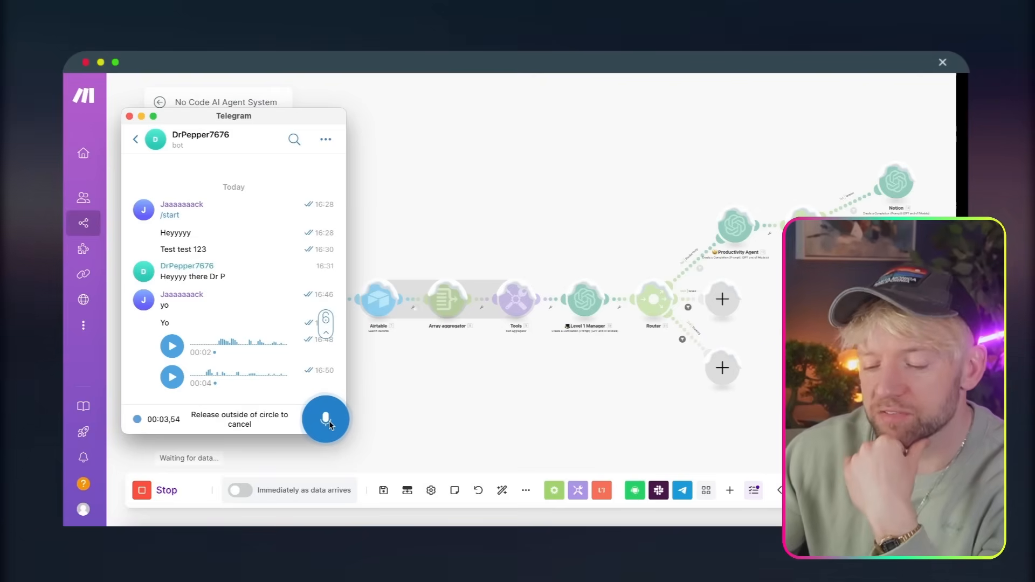
left_click_drag(329, 420, 329, 421)
left_click(425, 194)
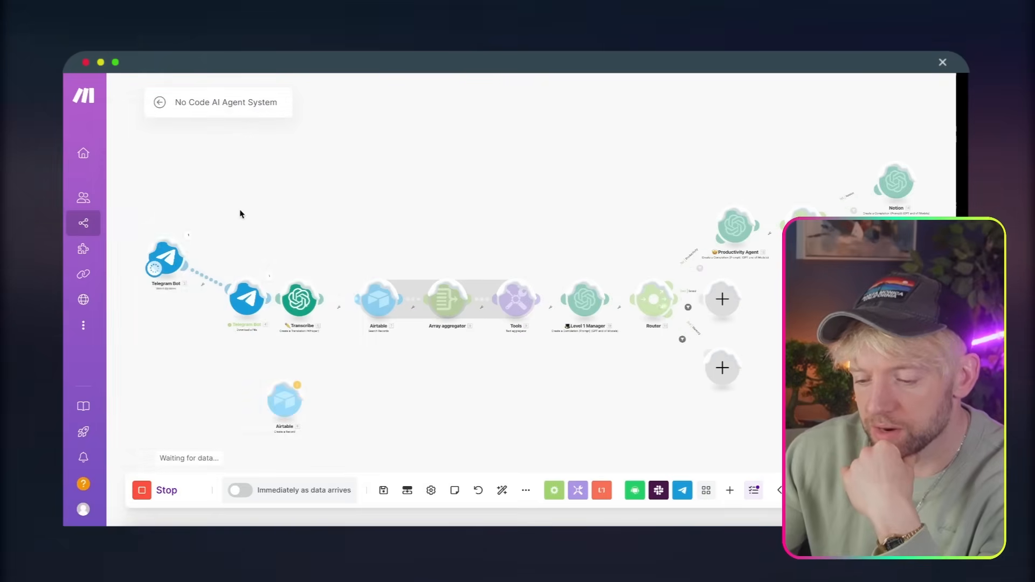
Step: Inspect the Notion completion module's run output, expanding Choices down to the message content
left_click_drag(435, 230, 323, 217)
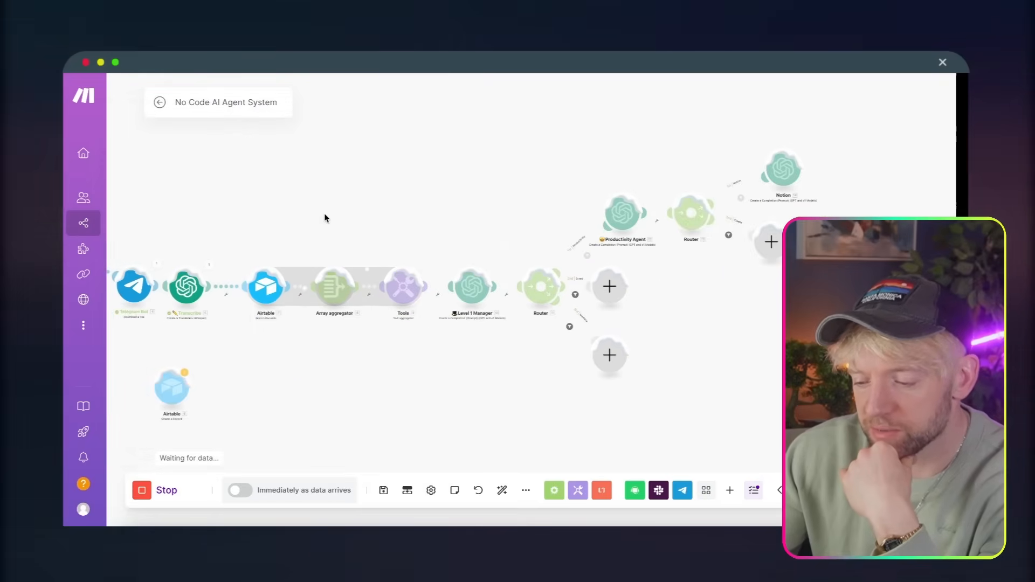
scroll(388, 224, "up", 3)
left_click_drag(388, 224, 195, 255)
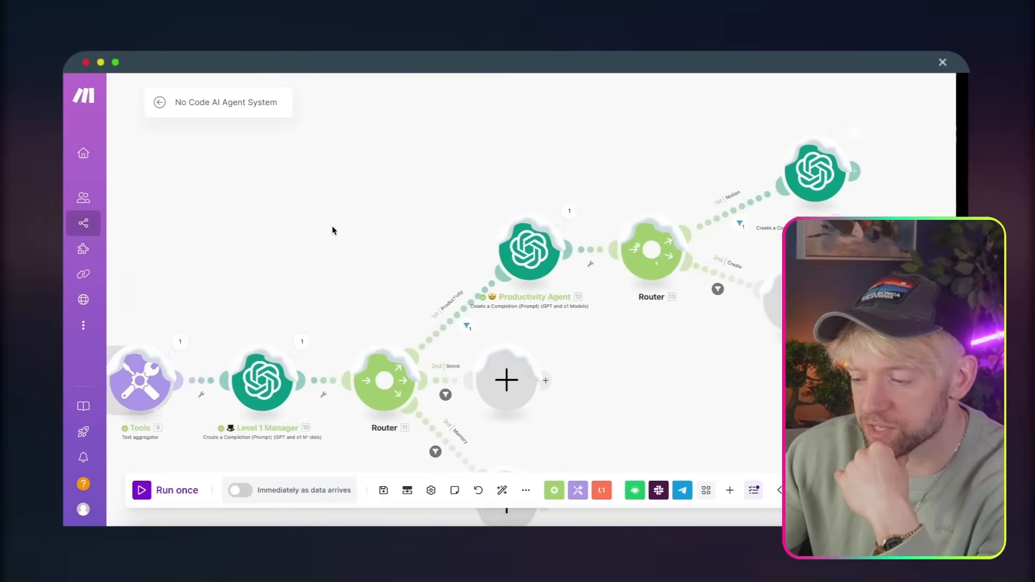
scroll(432, 228, "right", 4)
scroll(728, 215, "right", 2)
scroll(647, 178, "right", 4)
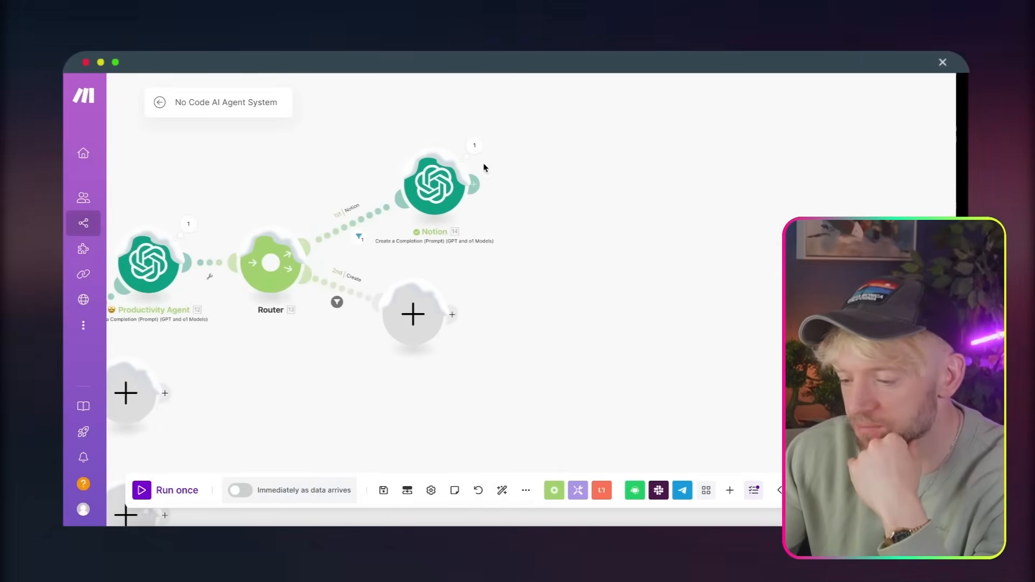
left_click(474, 146)
scroll(548, 342, "right", 5)
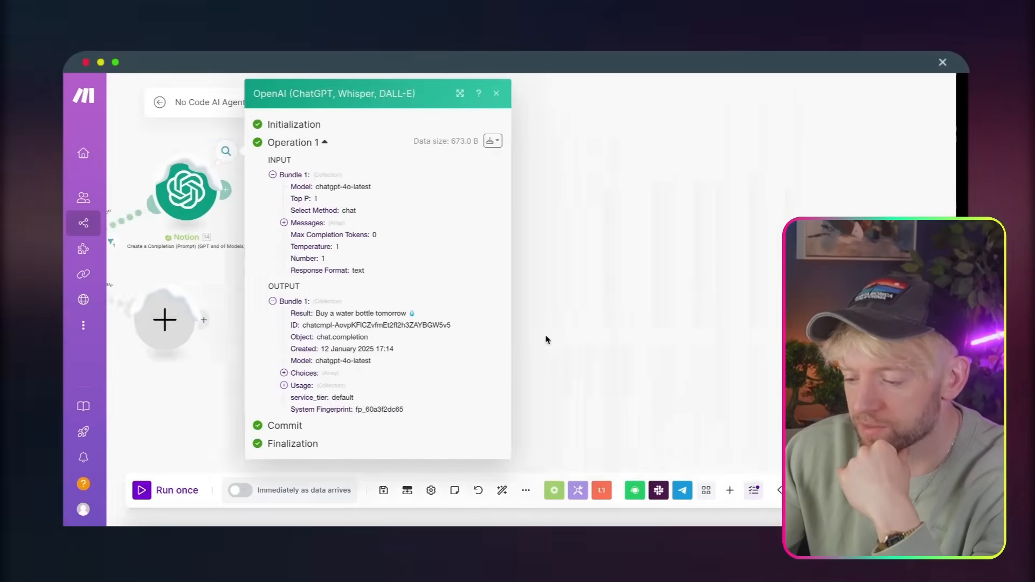
left_click(284, 372)
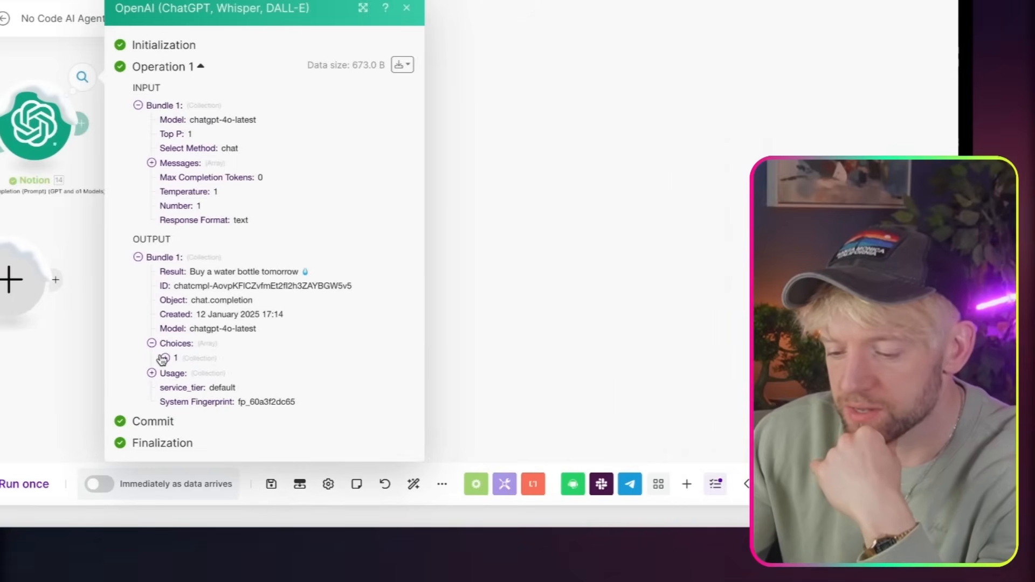
left_click(164, 359)
left_click(179, 387)
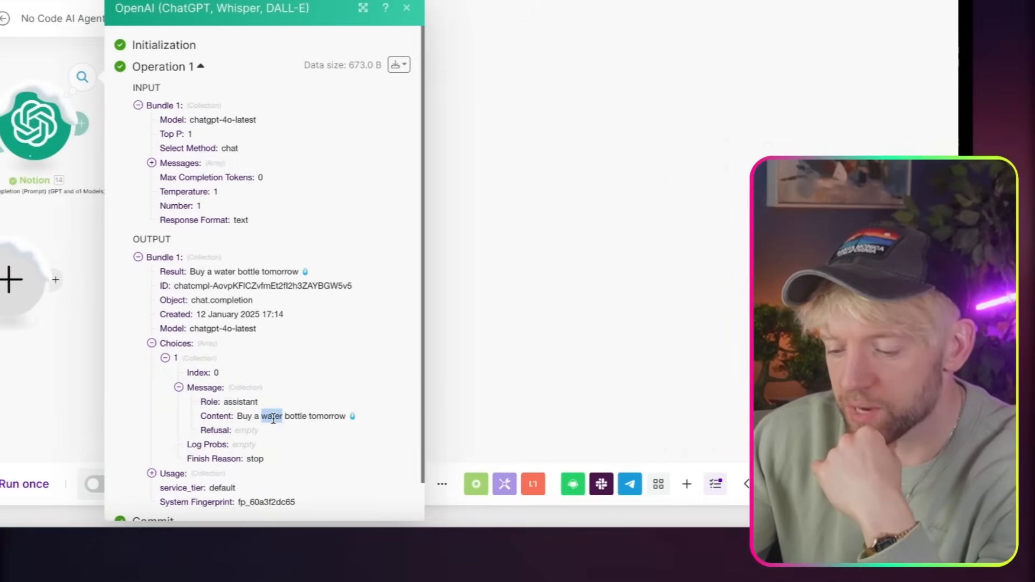
triple_click(273, 418)
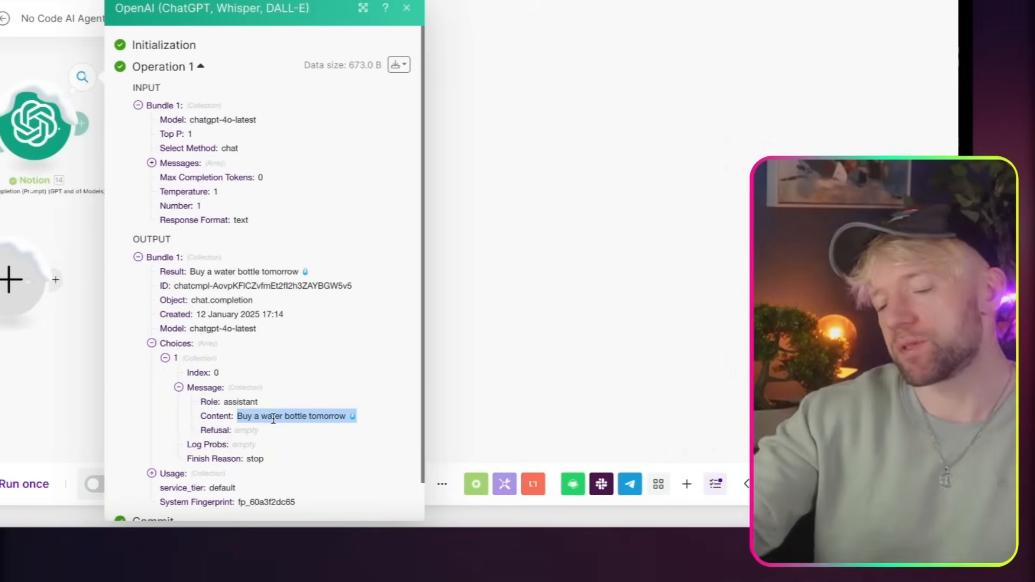
left_click(458, 321)
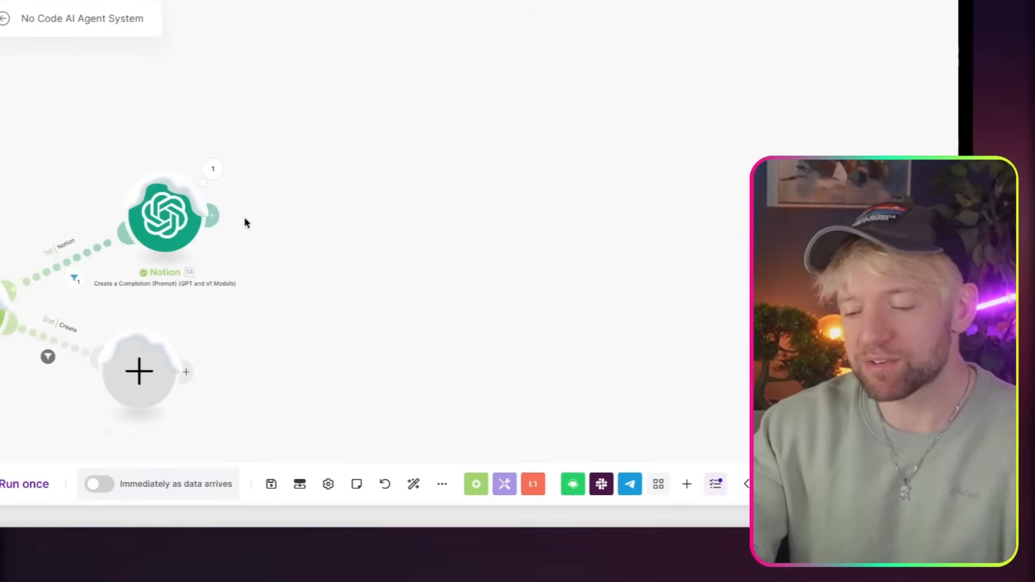
Step: Add a Notion Append a Page Content module after the Notion completion module
left_click(215, 216)
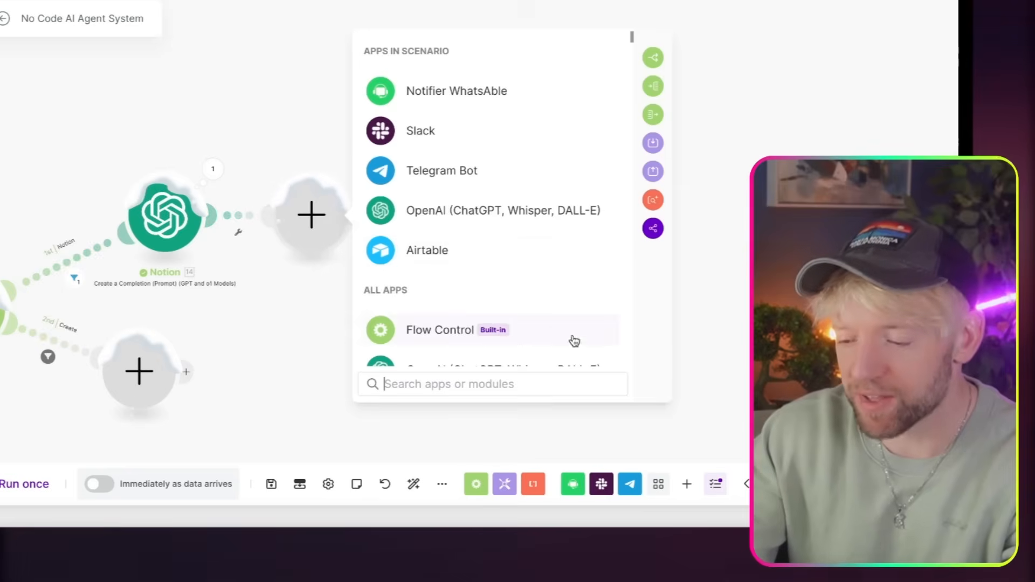
type("notion")
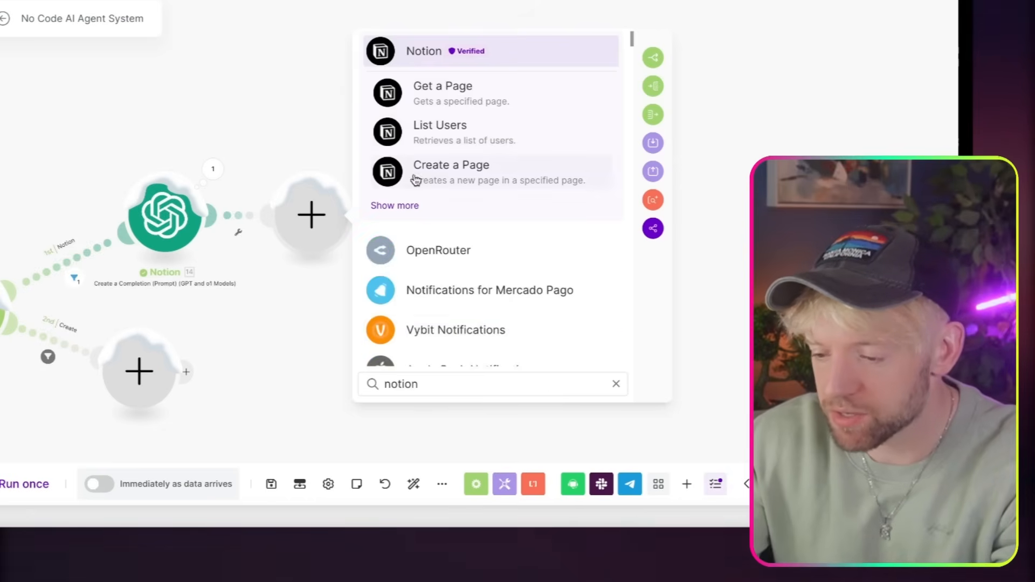
left_click(395, 206)
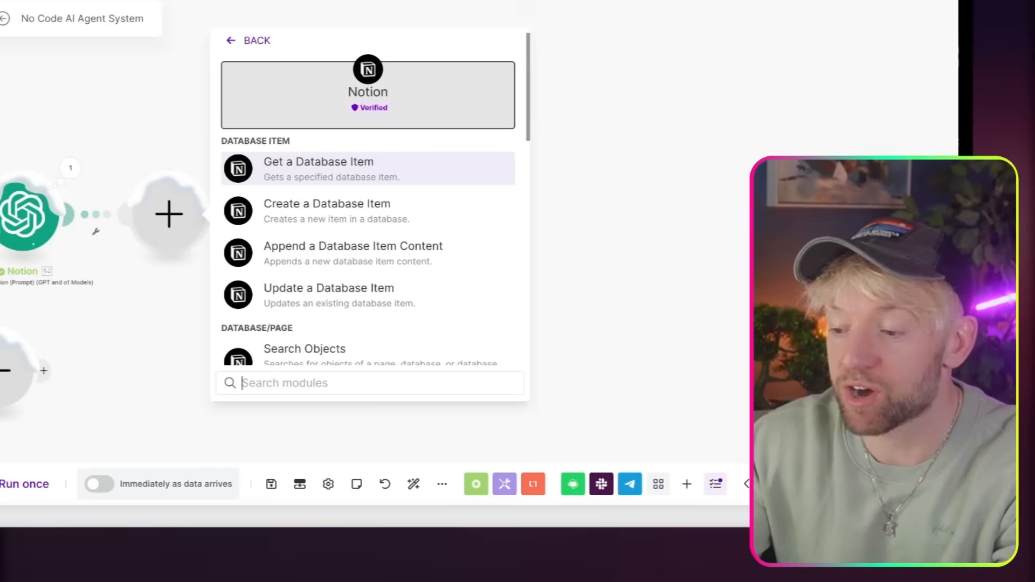
type("append")
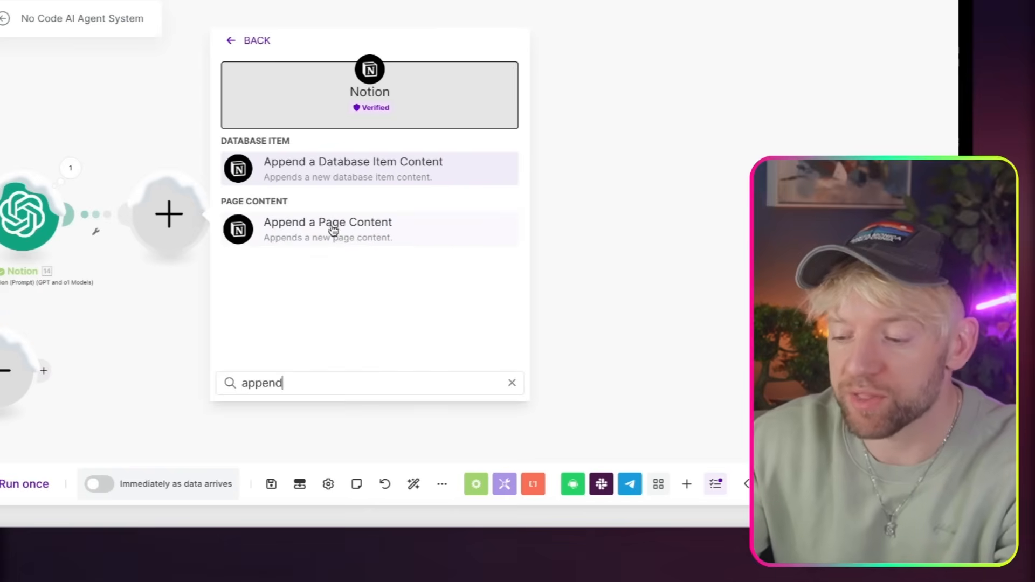
left_click(352, 225)
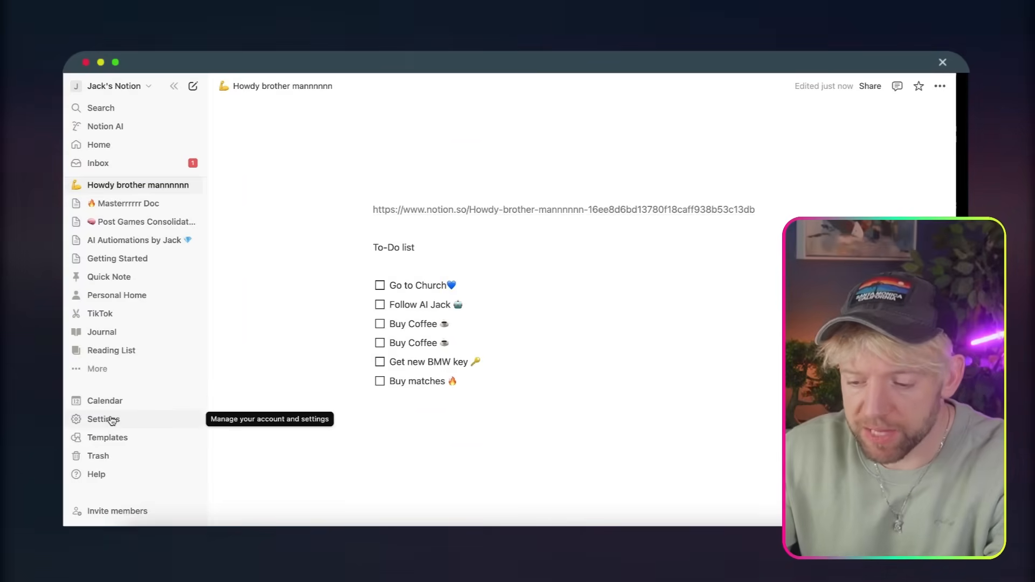
left_click(112, 421)
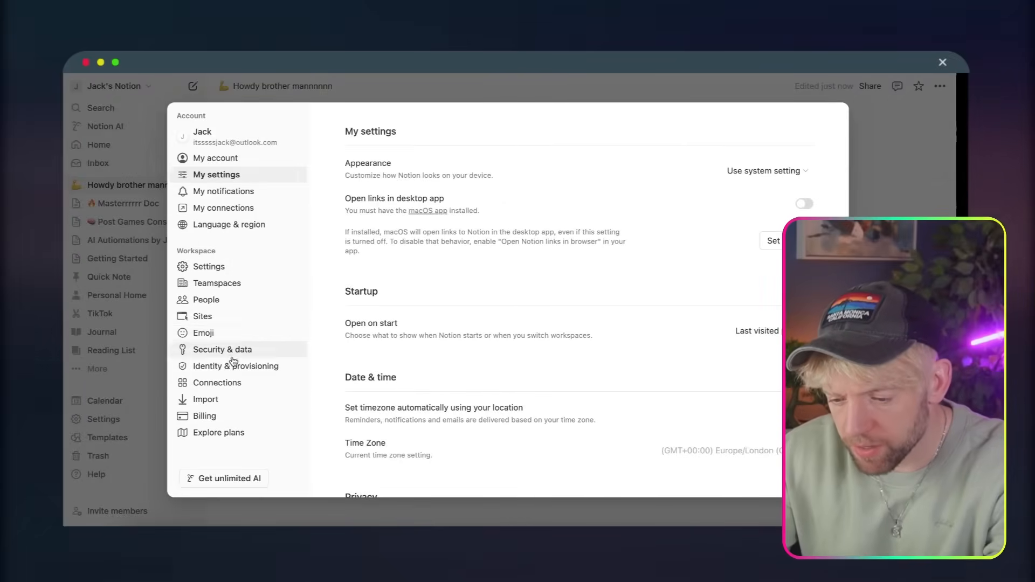
left_click(231, 384)
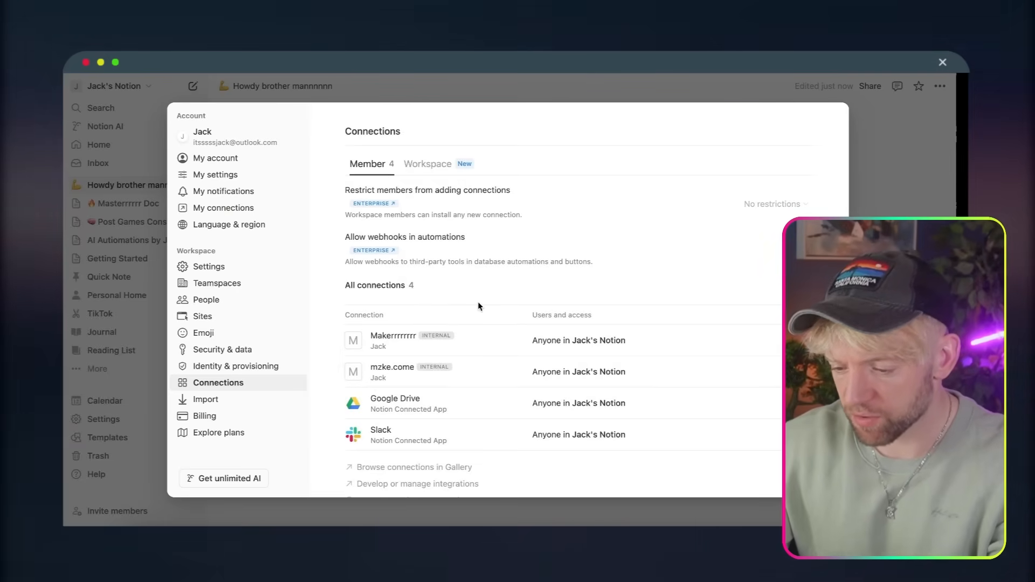
scroll(478, 306, "down", 3)
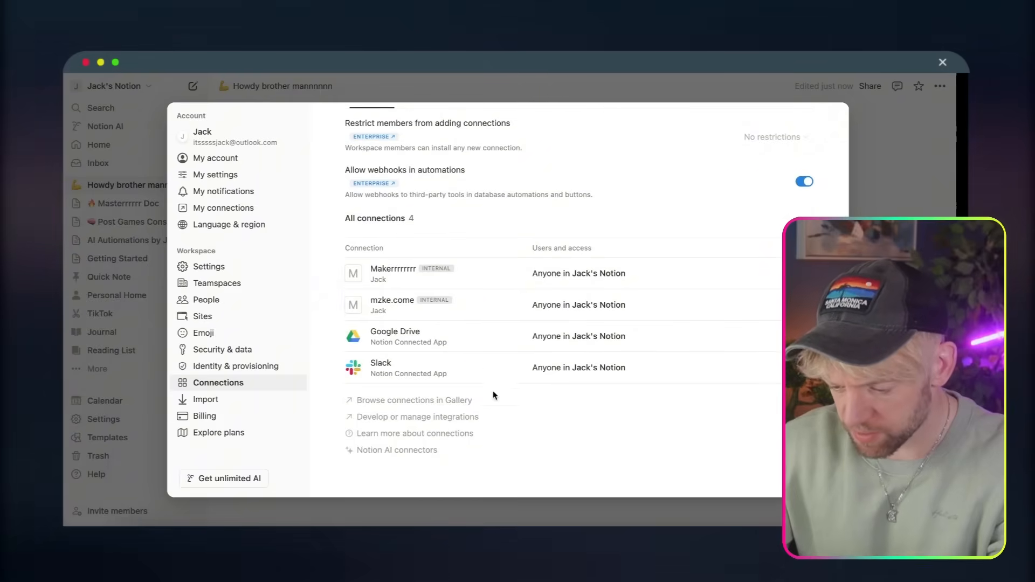
left_click(463, 419)
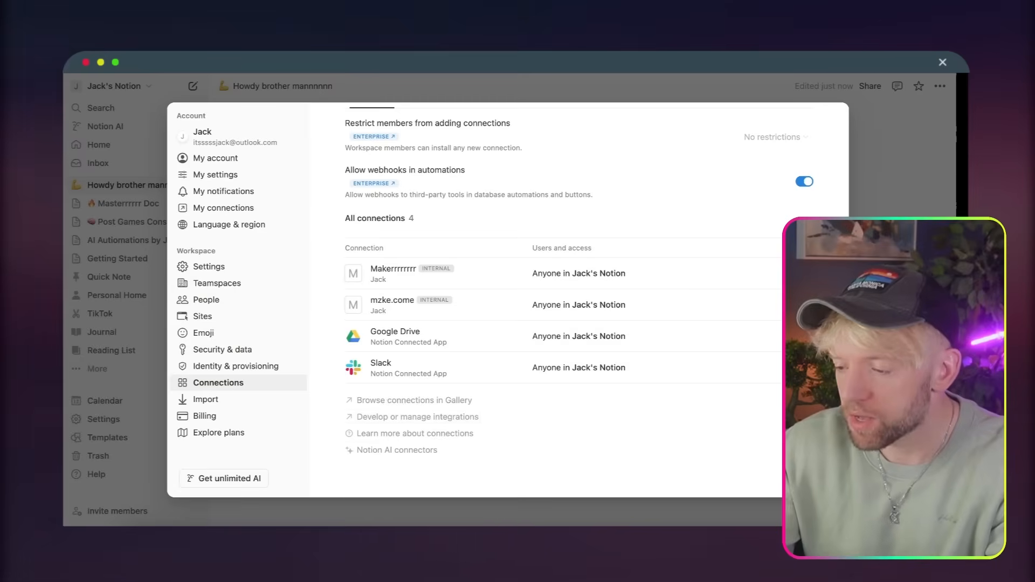
key("Escape")
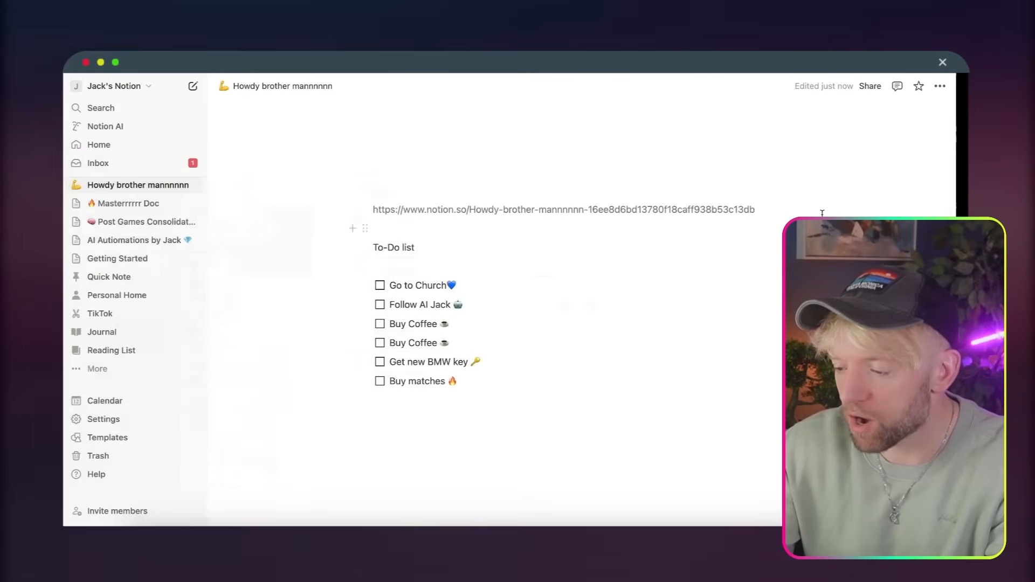
Step: Check the connections of the Howdy brother mannnnnn page and search them for "maker"
left_click(940, 87)
scroll(854, 393, "down", 1)
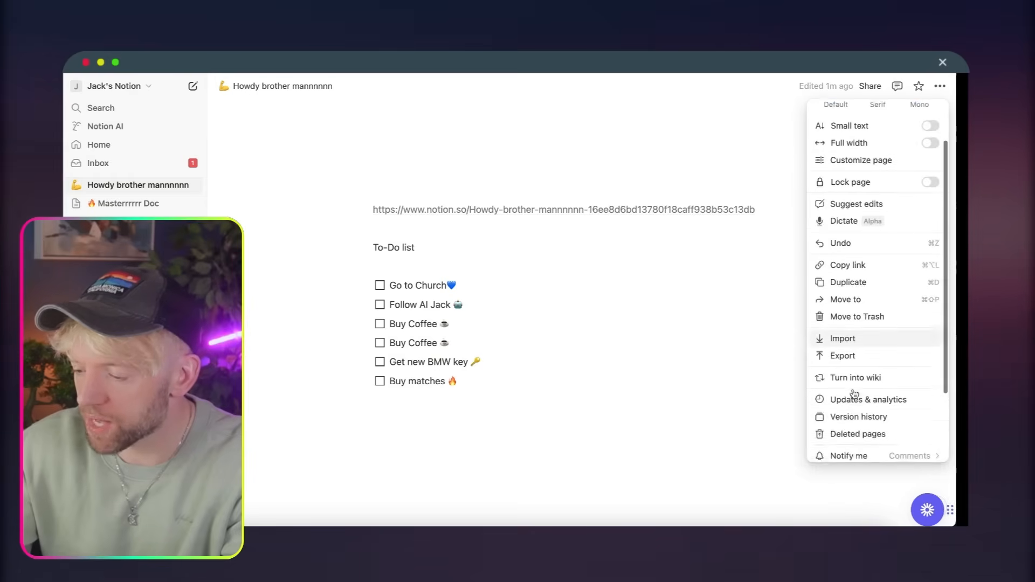
scroll(854, 393, "down", 2)
mouse_move(871, 383)
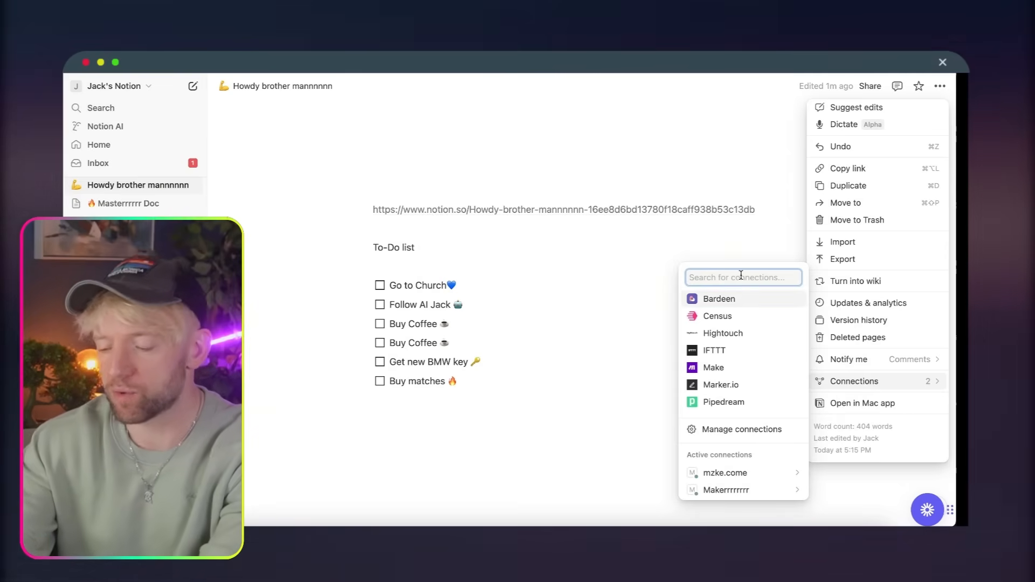
type("maker")
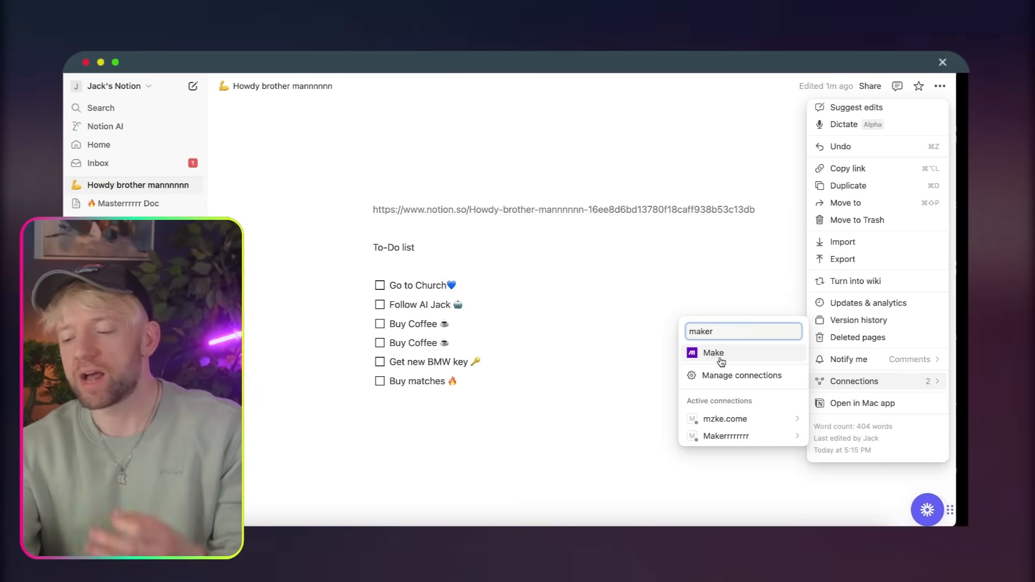
left_click(680, 263)
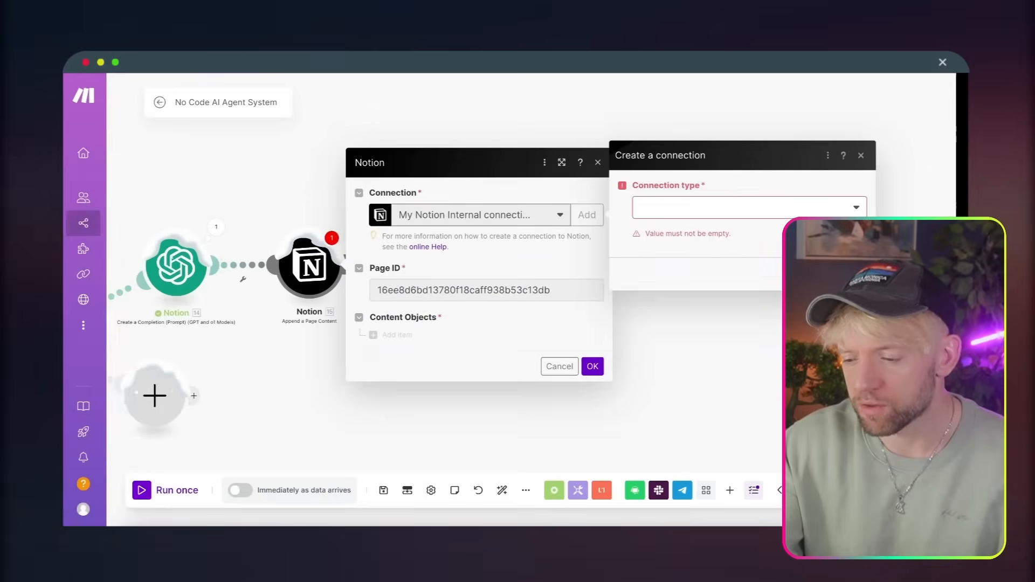
Step: Back in Make, dismiss the new connection form and add a content object of type To do to the Notion module
left_click(862, 155)
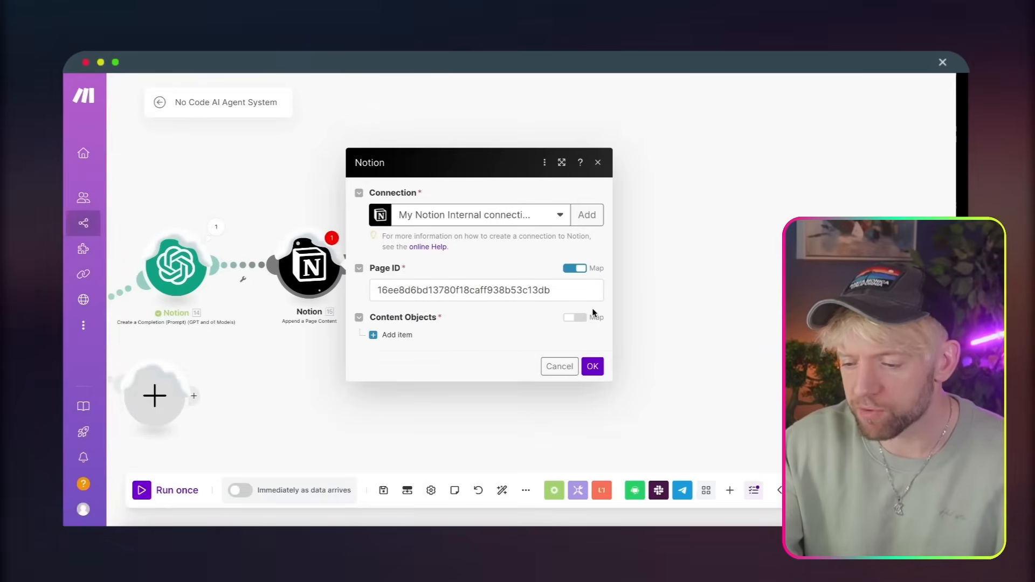
left_click(383, 334)
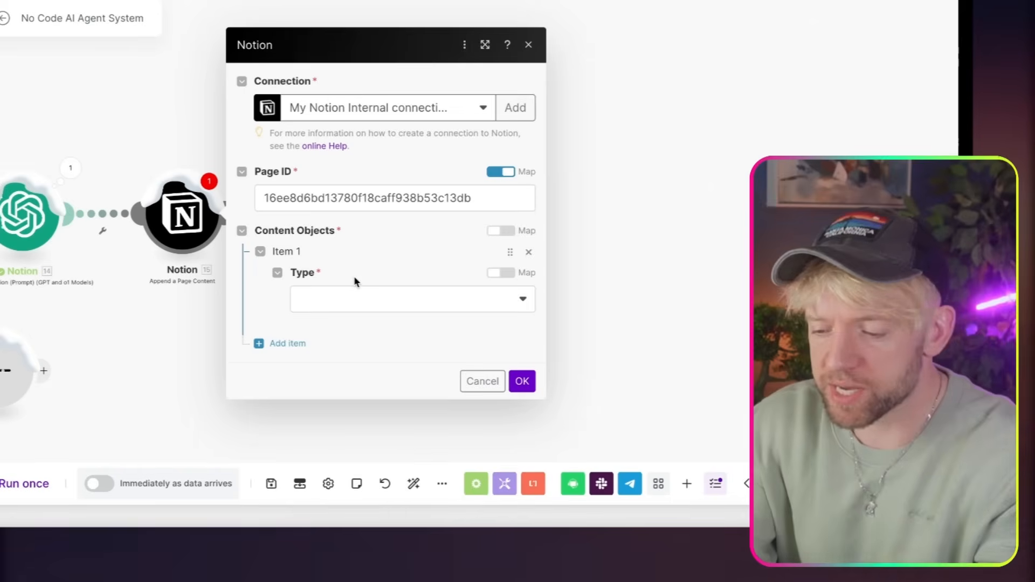
left_click(370, 298)
scroll(399, 431, "down", 2)
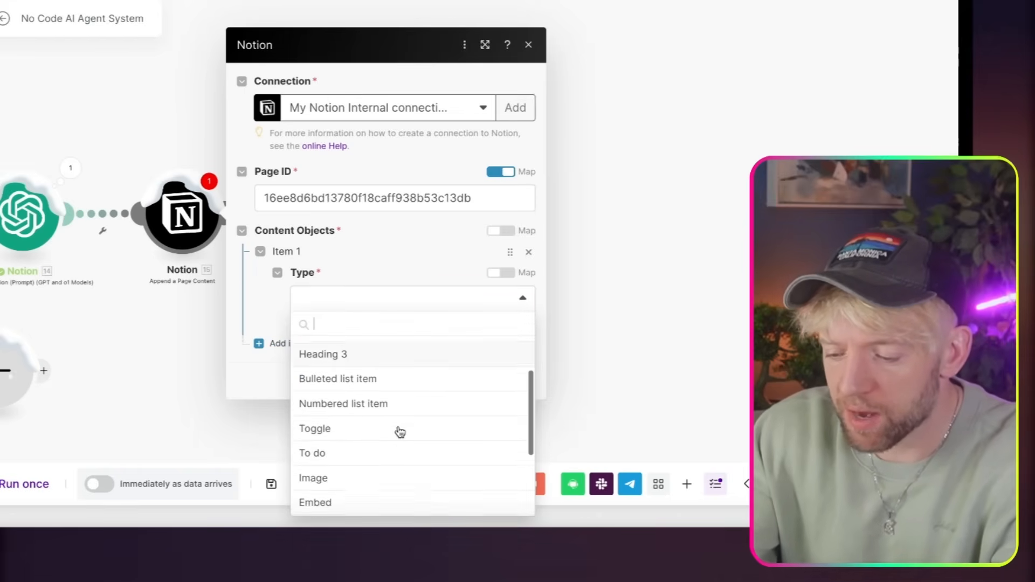
scroll(399, 431, "up", 3)
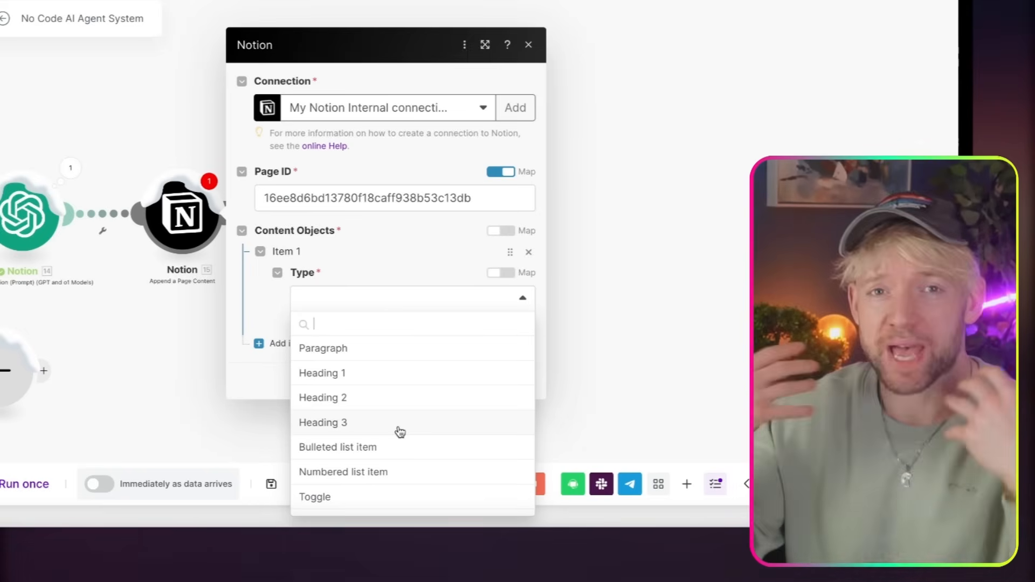
scroll(400, 431, "down", 3)
scroll(399, 432, "down", 3)
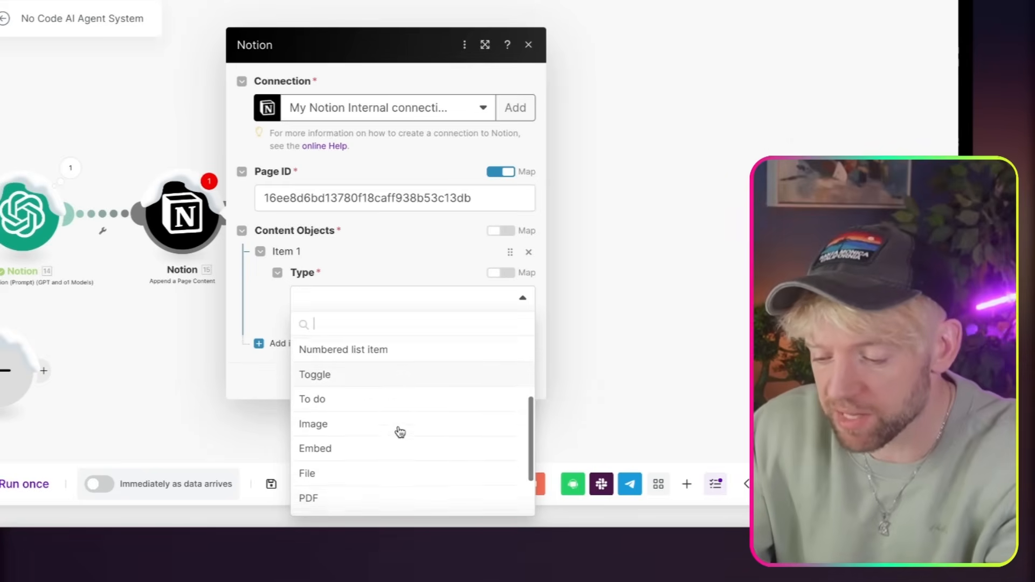
scroll(400, 431, "down", 2)
scroll(399, 431, "up", 4)
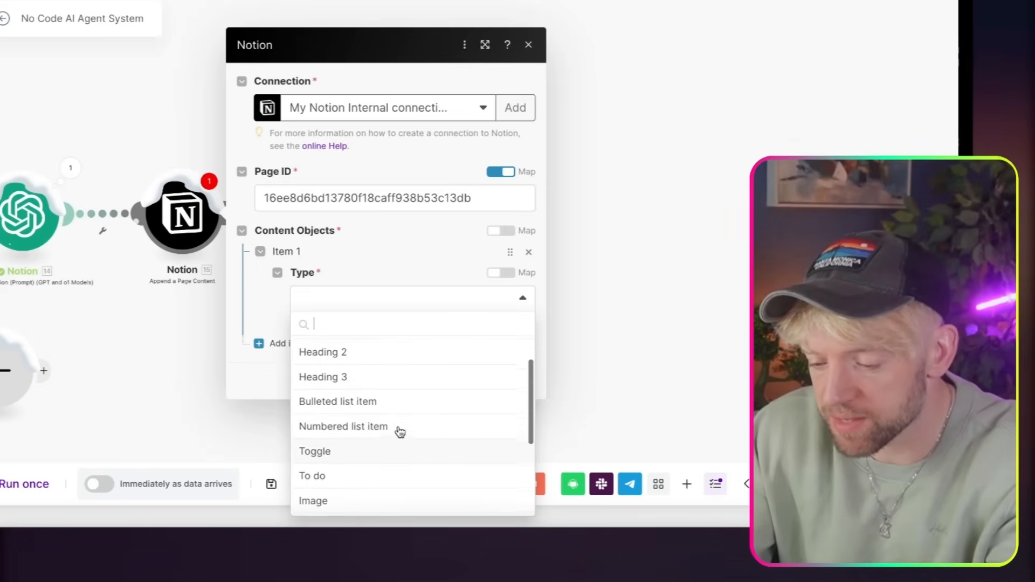
left_click(385, 484)
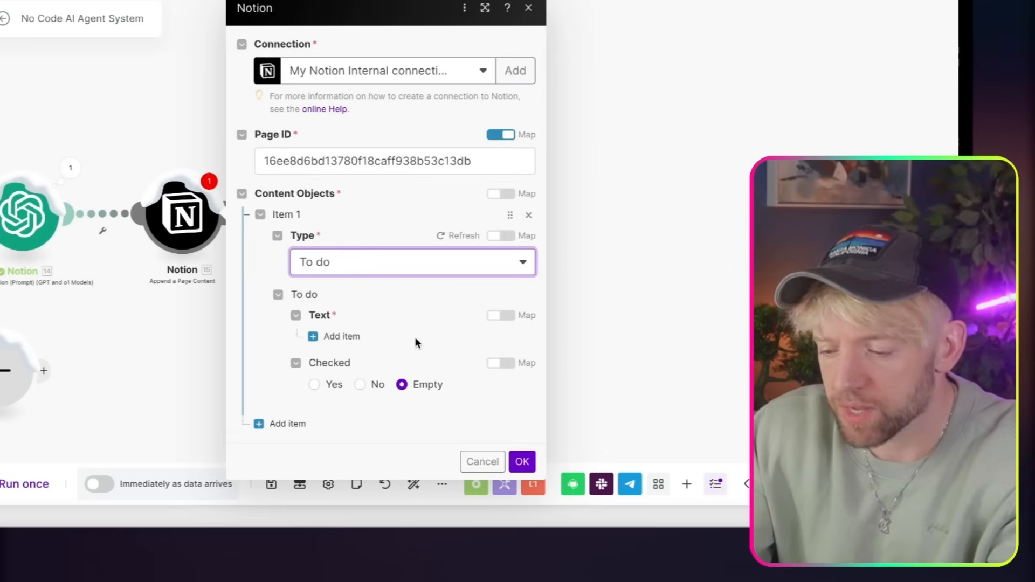
Step: Add a text item to the to-do, map the Notion completion module's Result as its content, and save the module
left_click(335, 335)
scroll(417, 326, "down", 4)
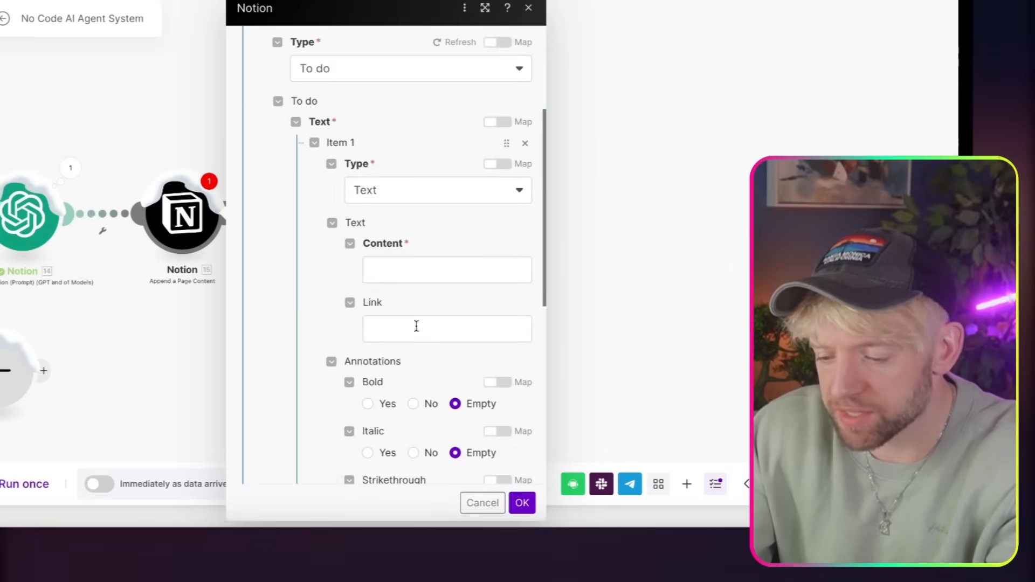
left_click(404, 274)
left_click(574, 124)
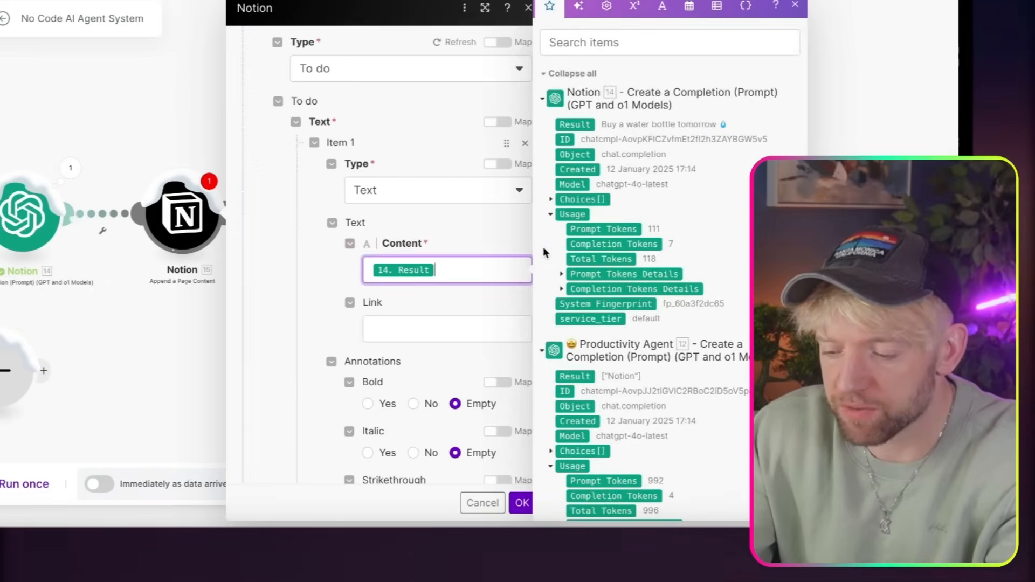
left_click(522, 502)
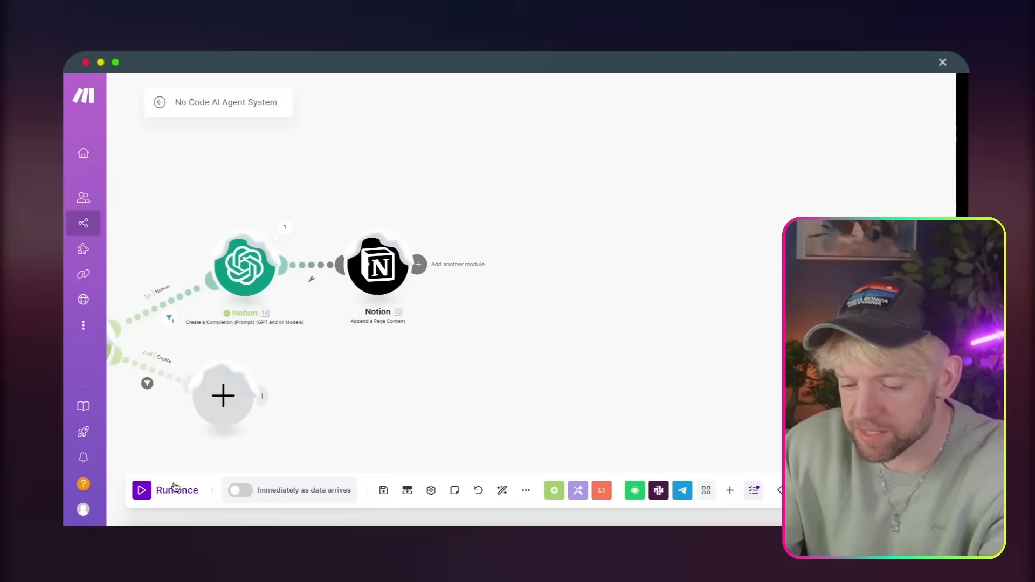
Step: Run the scenario once and switch to Telegram to send the bot a recorded voice message that triggers it
left_click(175, 488)
key("super+Tab")
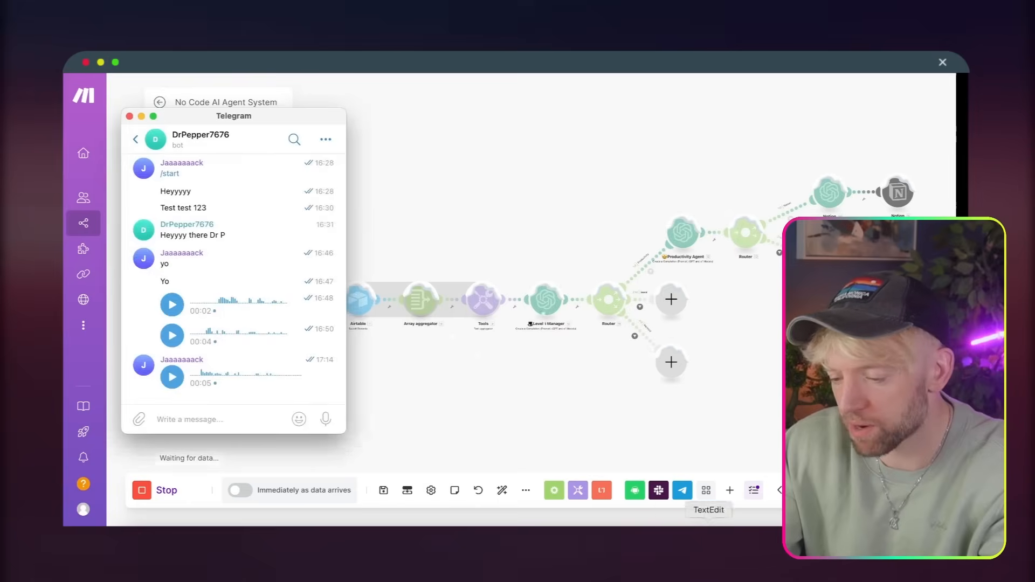
left_click_drag(326, 419, 327, 421)
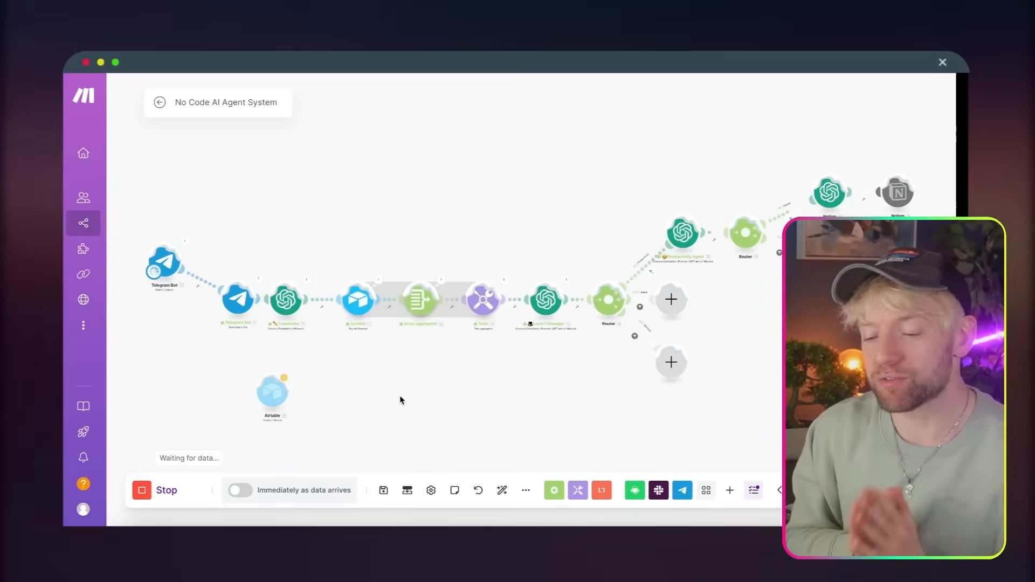
left_click_drag(812, 326, 735, 334)
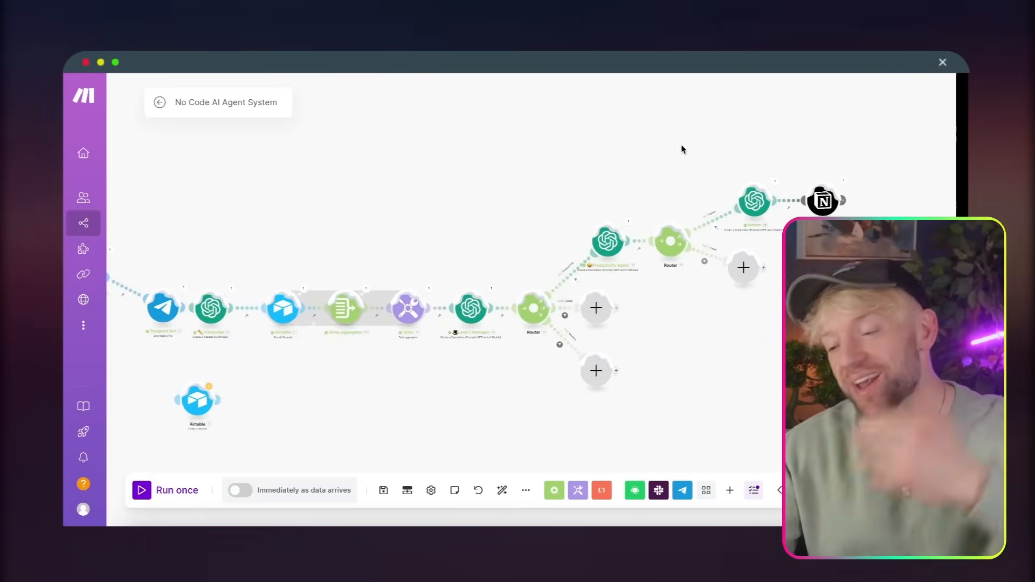
Step: Switch to Notion and check the to-do list on the Howdy brother mannnnnn page for appended items
key("super+Tab")
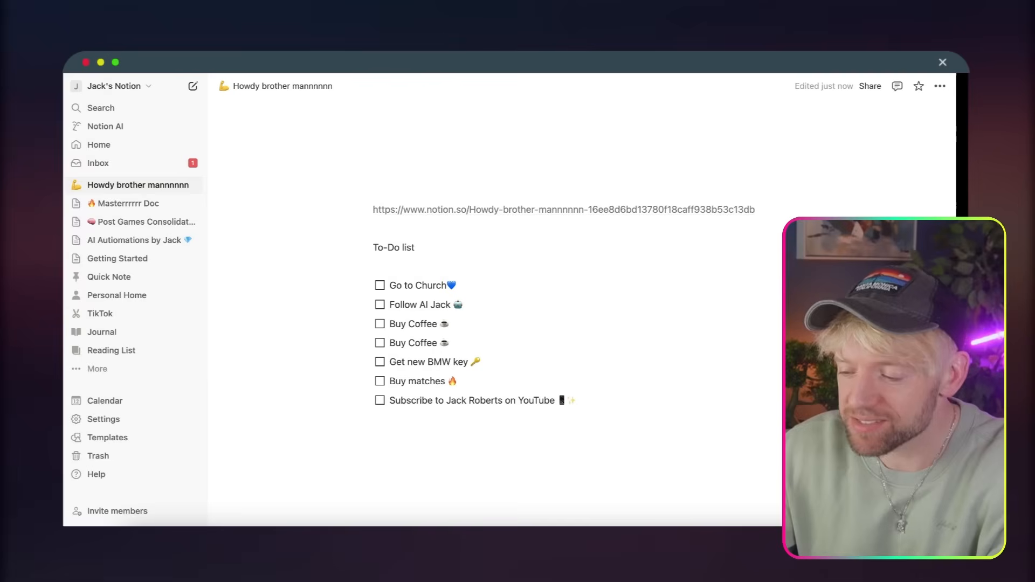
scroll(556, 389, "down", 1)
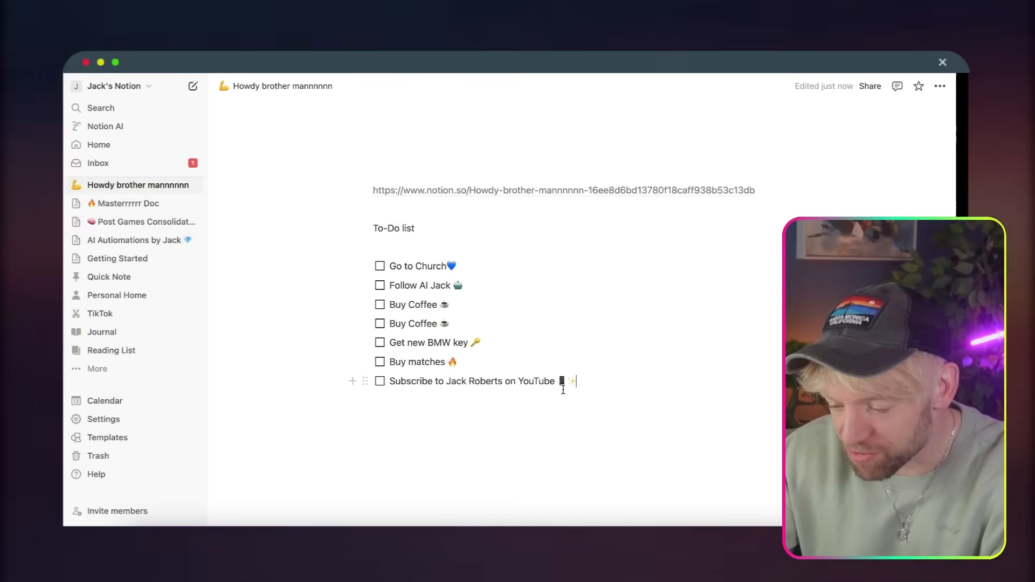
left_click(573, 388)
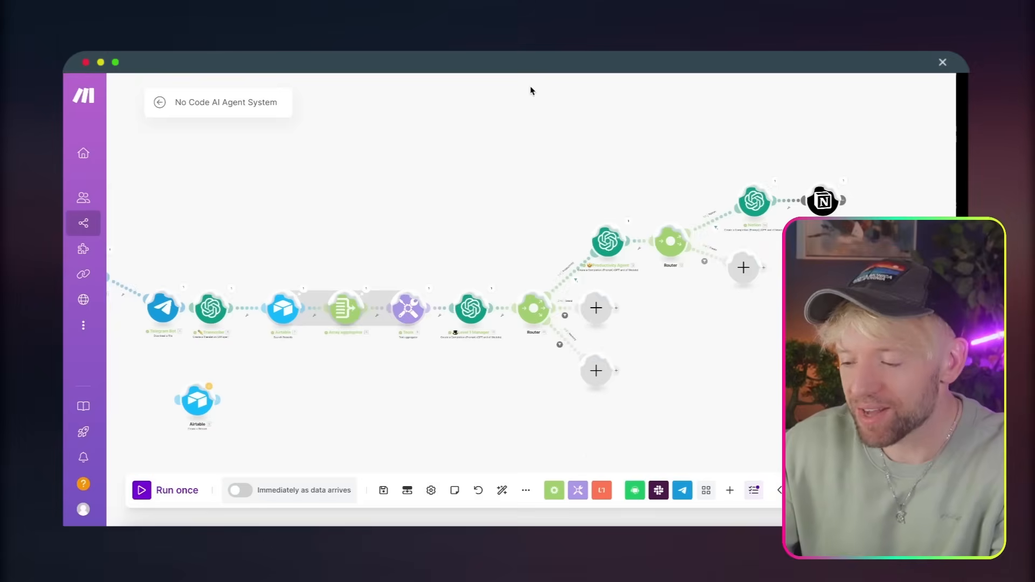
Step: In the finished No-Code AI Agent System scenario in Make, examine the branches leaving the Productivity Agent's Router
scroll(423, 120, "right", 10)
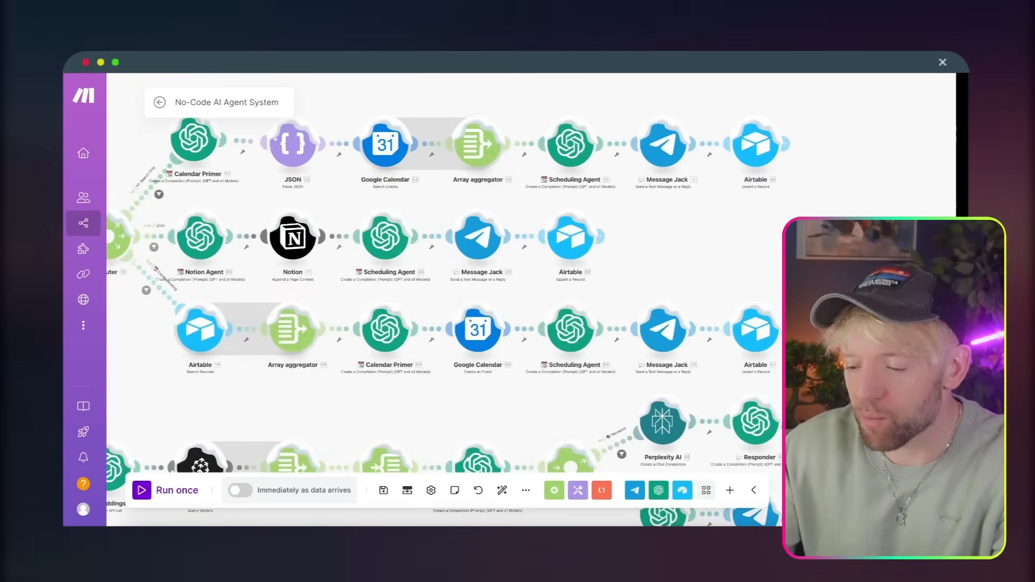
left_click_drag(340, 401, 462, 404)
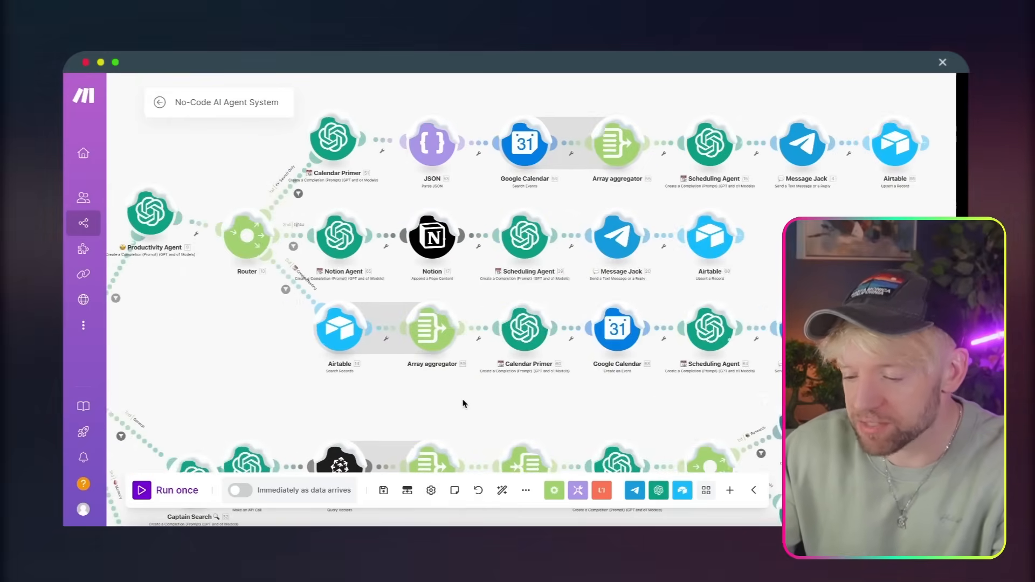
scroll(470, 379, "up", 5)
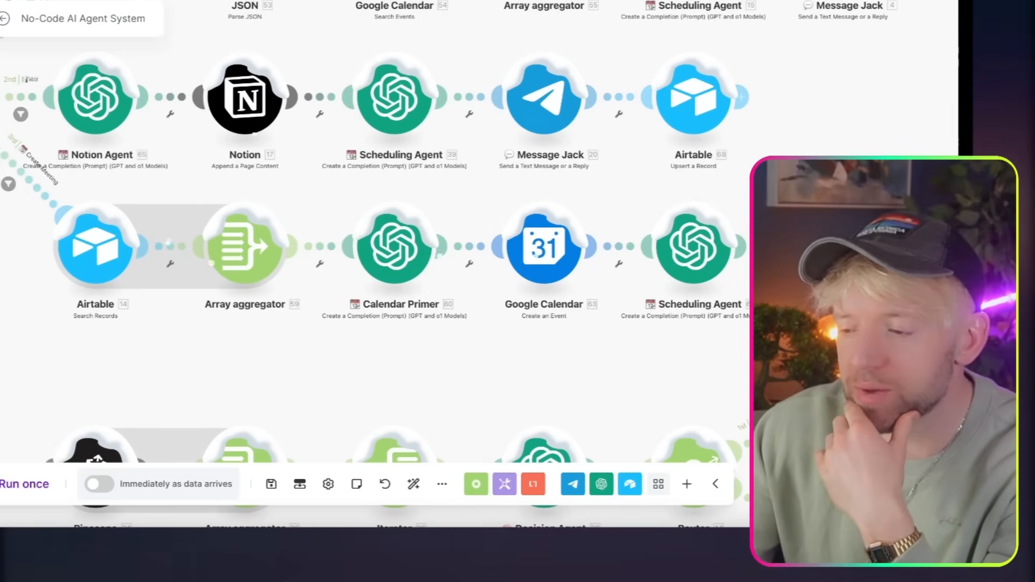
Step: Duplicate the browser tab, return to the Airtable home page and open the Email Contacts table of the Knowledge Base base
right_click(519, 1)
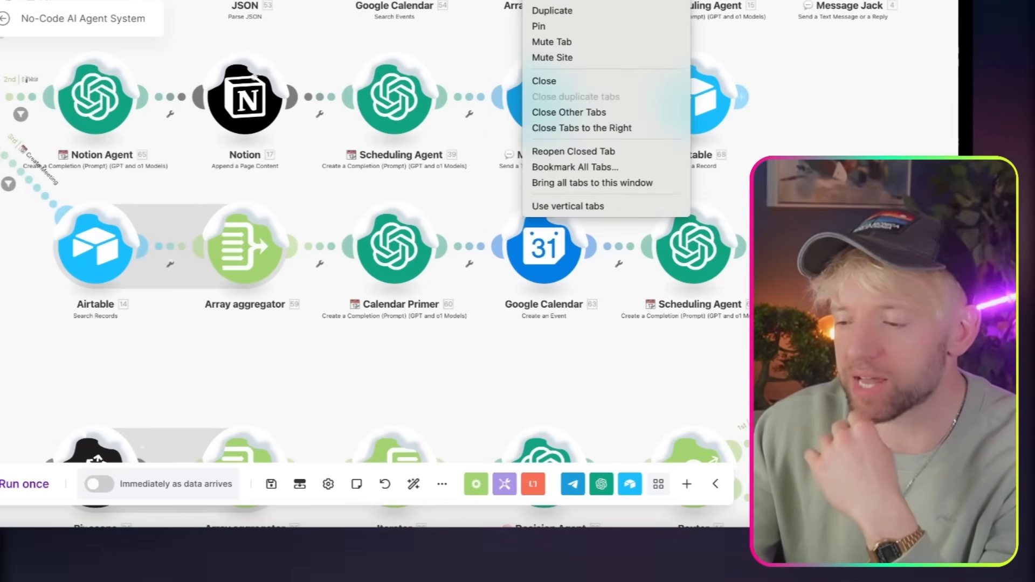
left_click(562, 9)
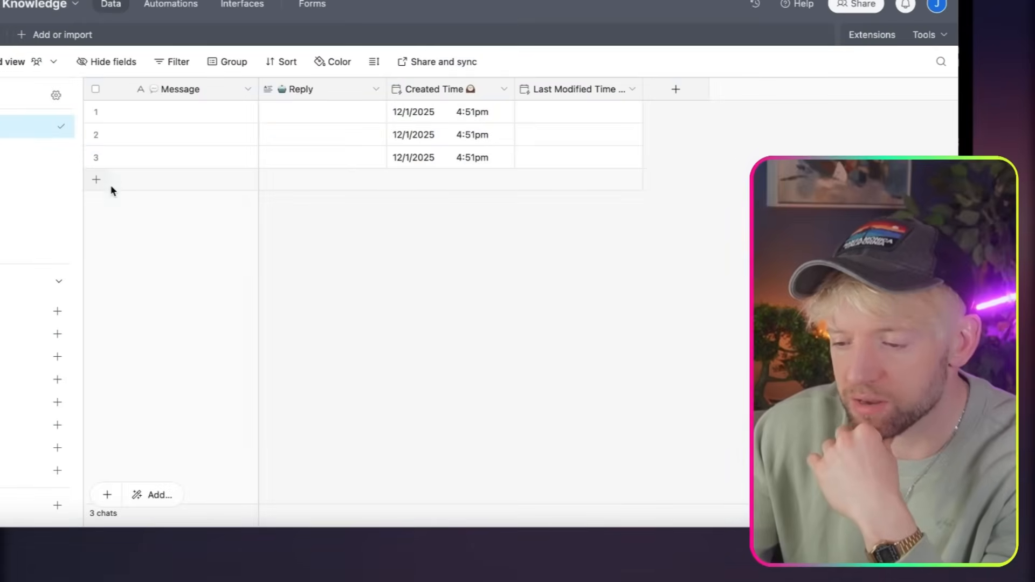
key("super+bracketleft")
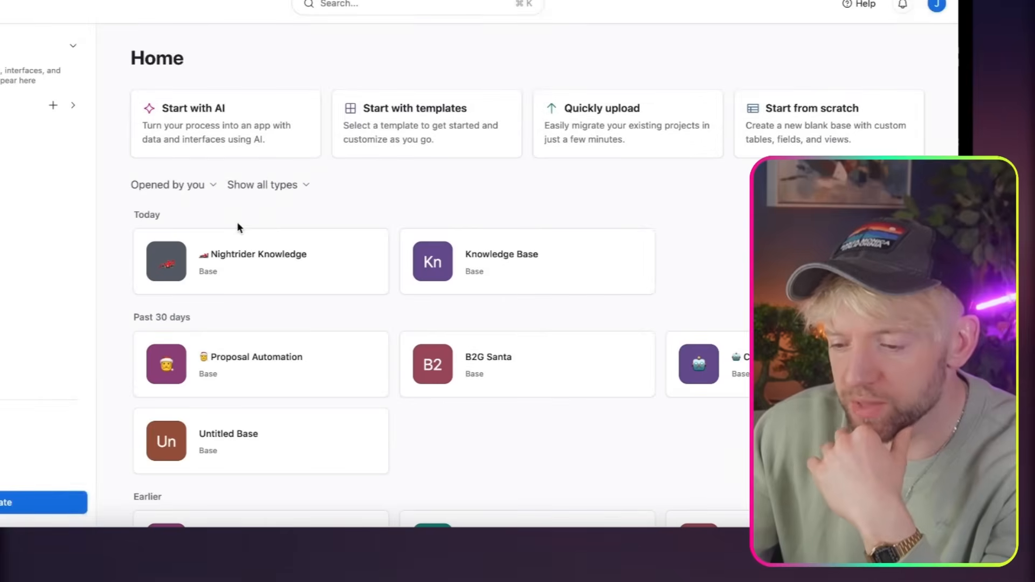
left_click(505, 249)
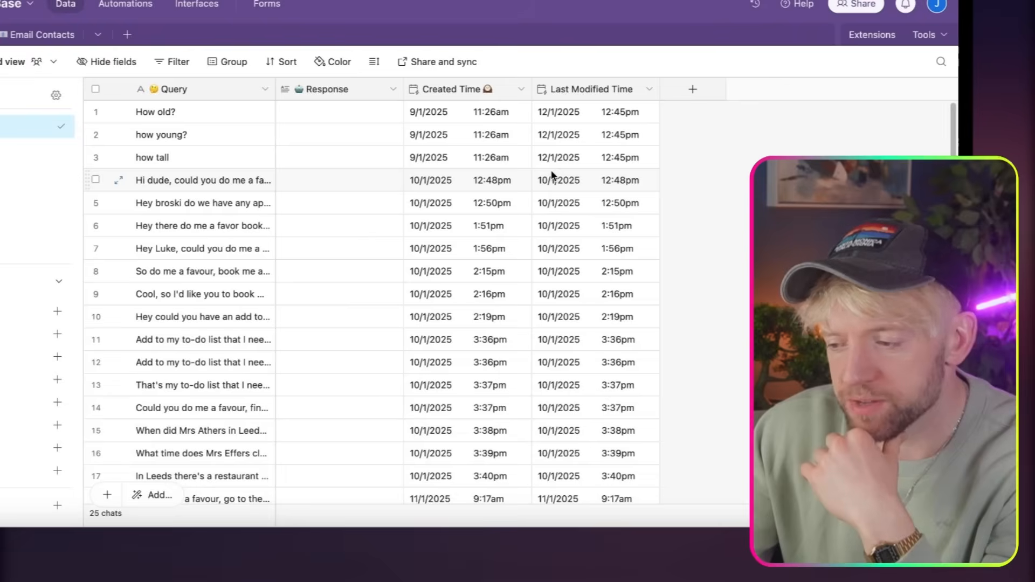
left_click(38, 34)
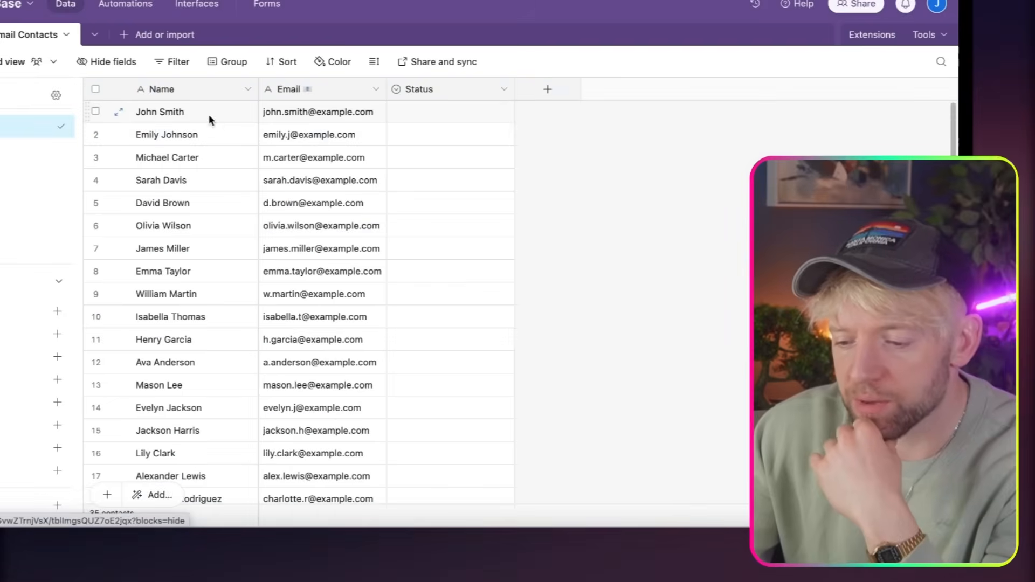
Step: Review the names and emails in the Email Contacts table and the option to add a table from scratch
scroll(349, 241, "down", 10)
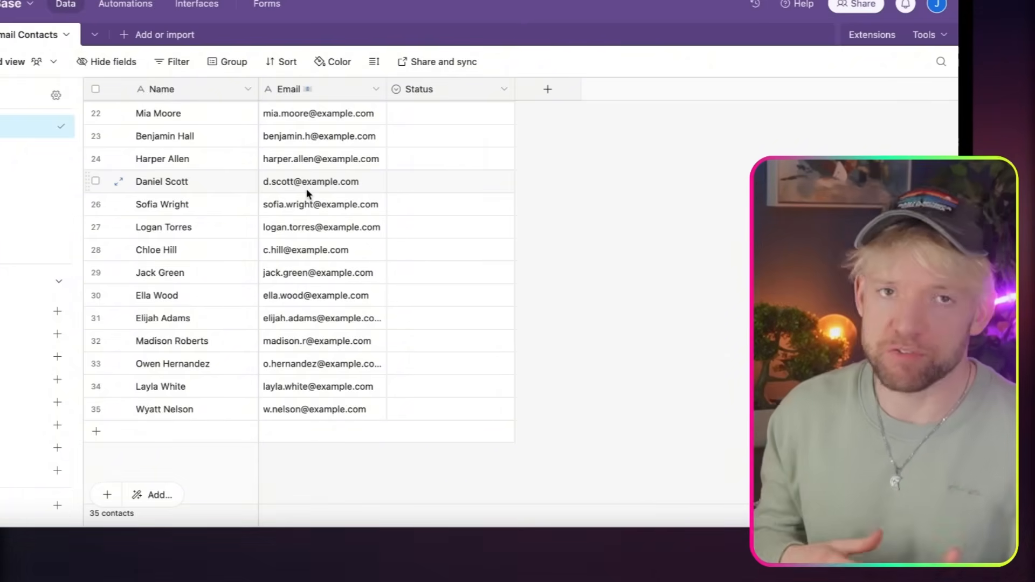
scroll(309, 193, "up", 7)
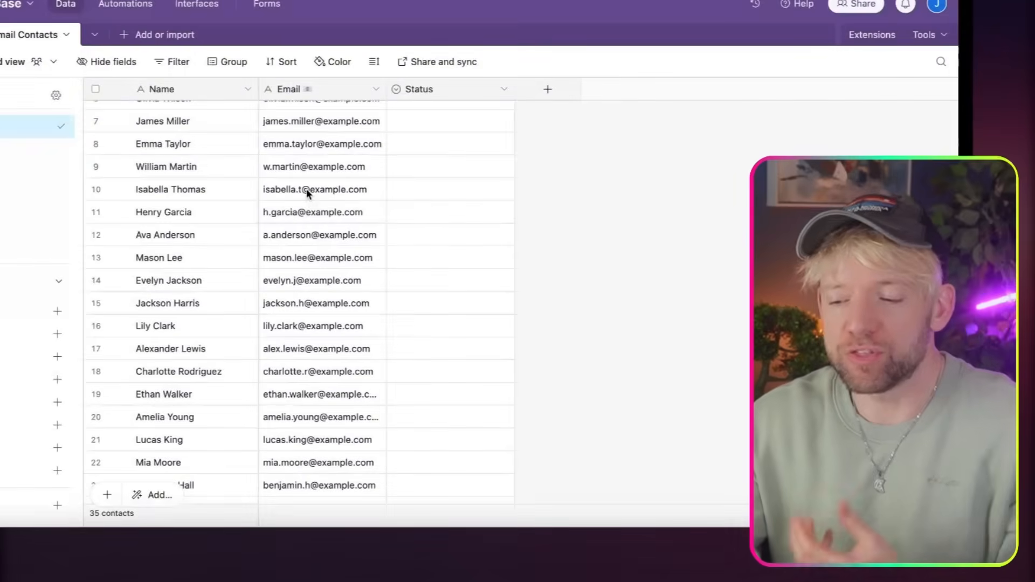
scroll(308, 193, "up", 2)
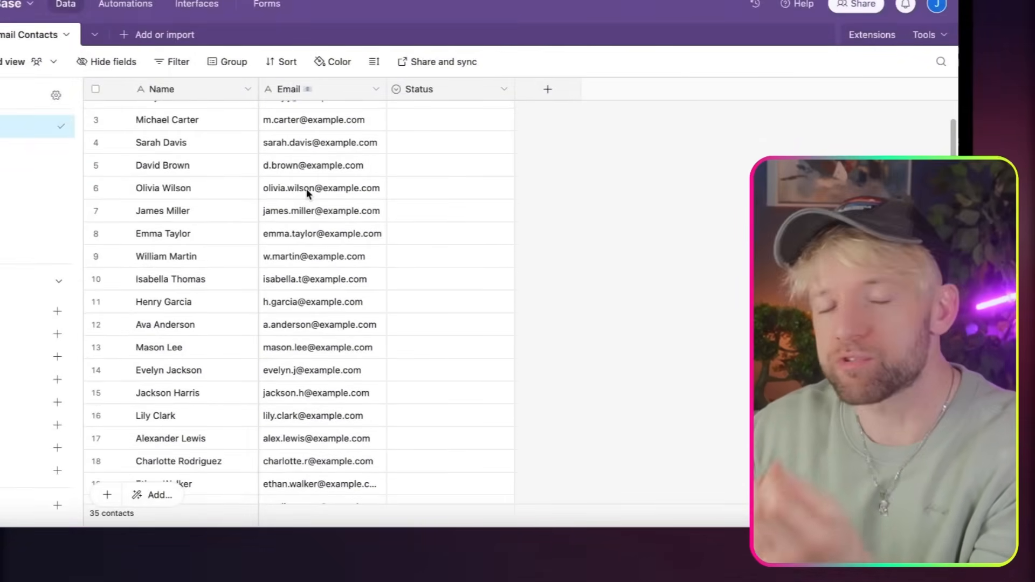
scroll(308, 193, "up", 1)
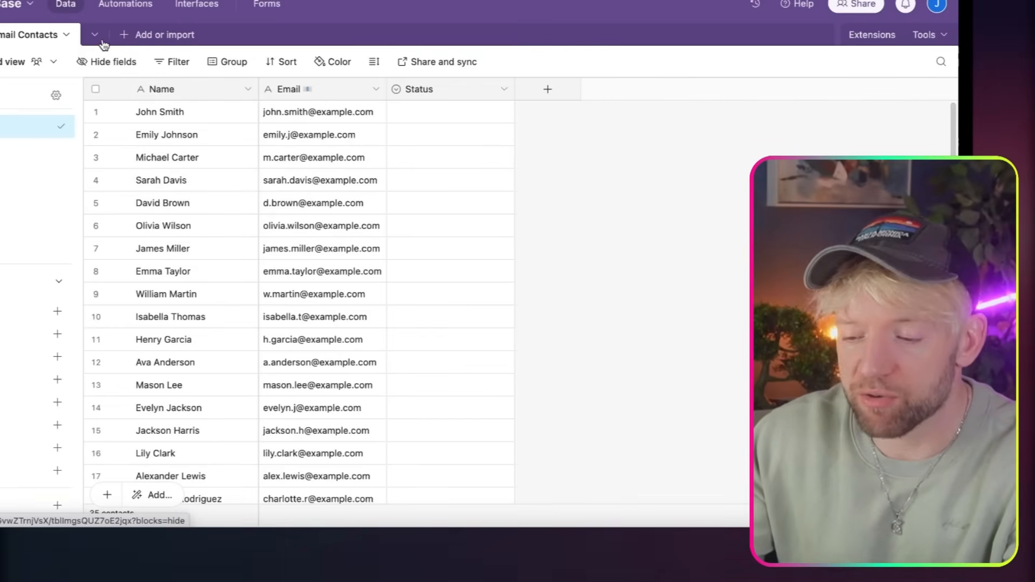
left_click(125, 36)
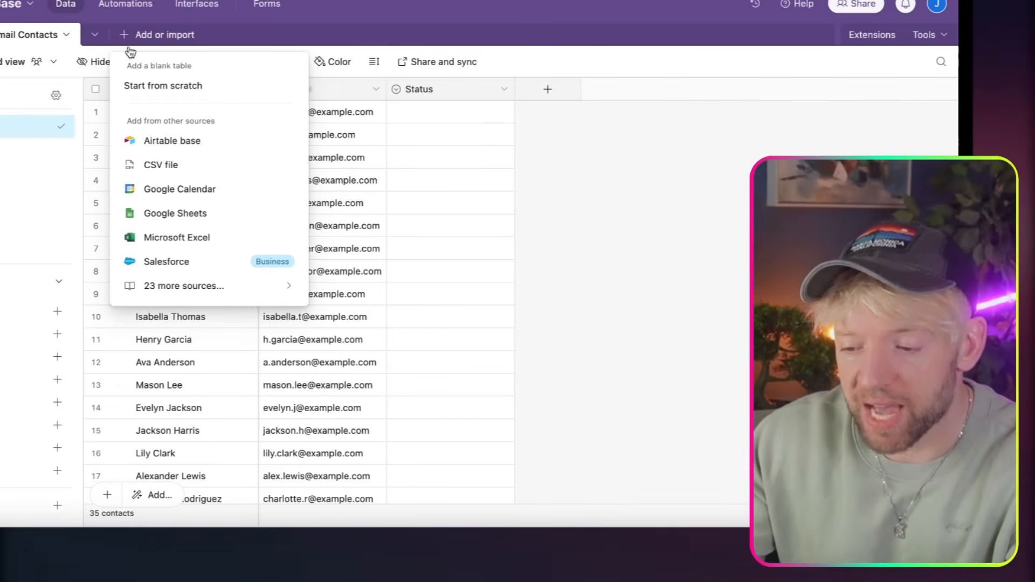
left_click(157, 87)
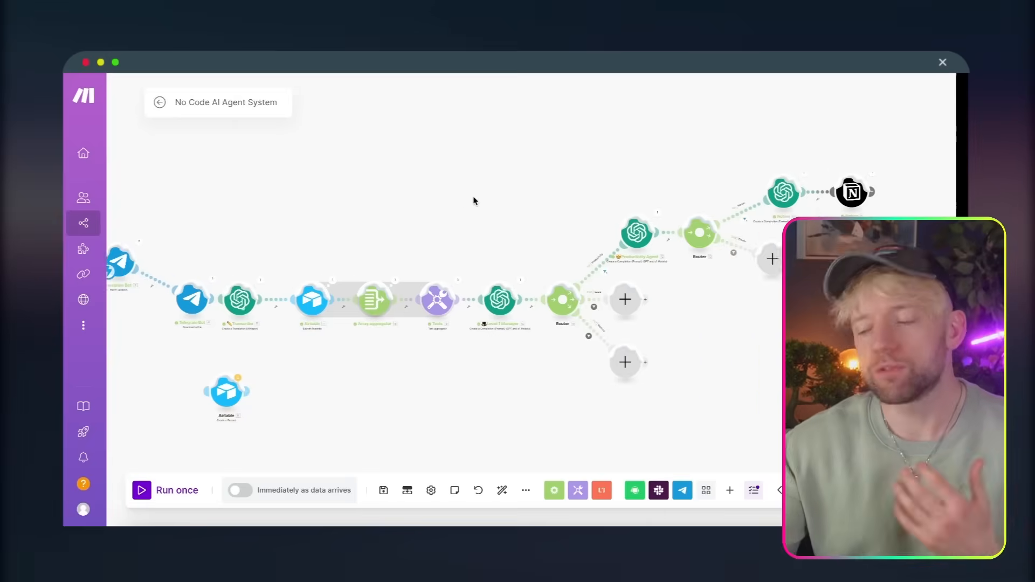
Step: In Make's No Code AI Agent System, duplicate the Airtable, Array aggregator and Tools chain and move the copies beside the Create route's empty module
mouse_move(474, 201)
left_mouse_down()
mouse_move(406, 204)
mouse_move(279, 363)
mouse_move(220, 345)
mouse_move(334, 343)
left_mouse_up()
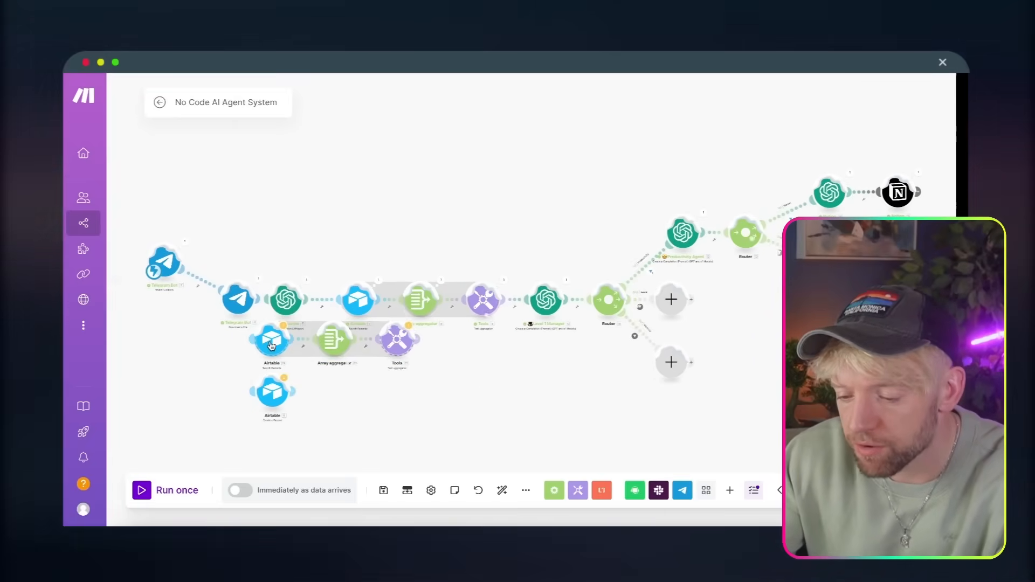
left_click_drag(781, 358, 549, 340)
left_click_drag(604, 274, 624, 253)
scroll(565, 293, "up", 2)
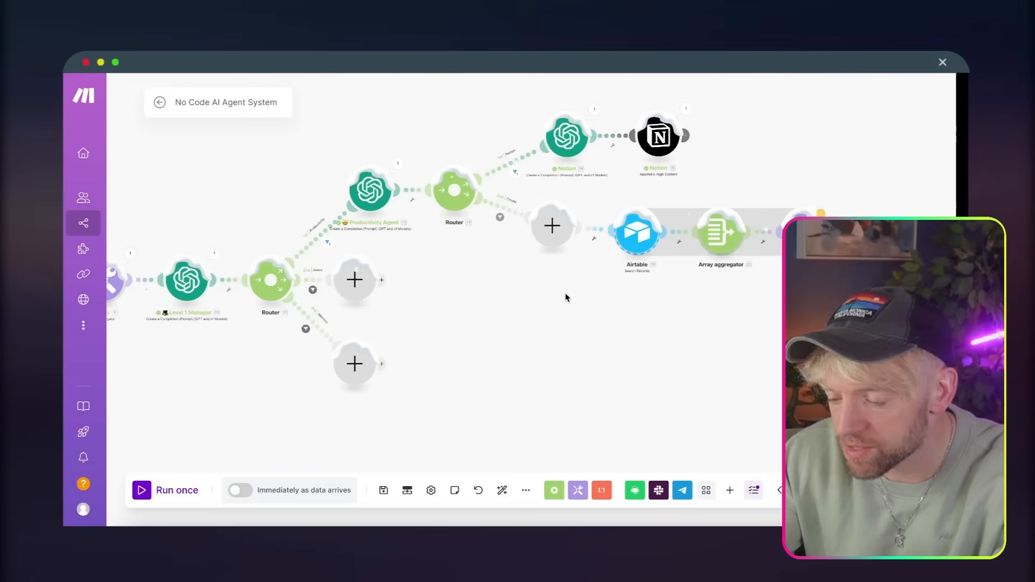
Step: Delete the empty module on the Create route and link the copied Airtable module to the Productivity Agent's Router in its place
right_click(552, 225)
left_click(588, 259)
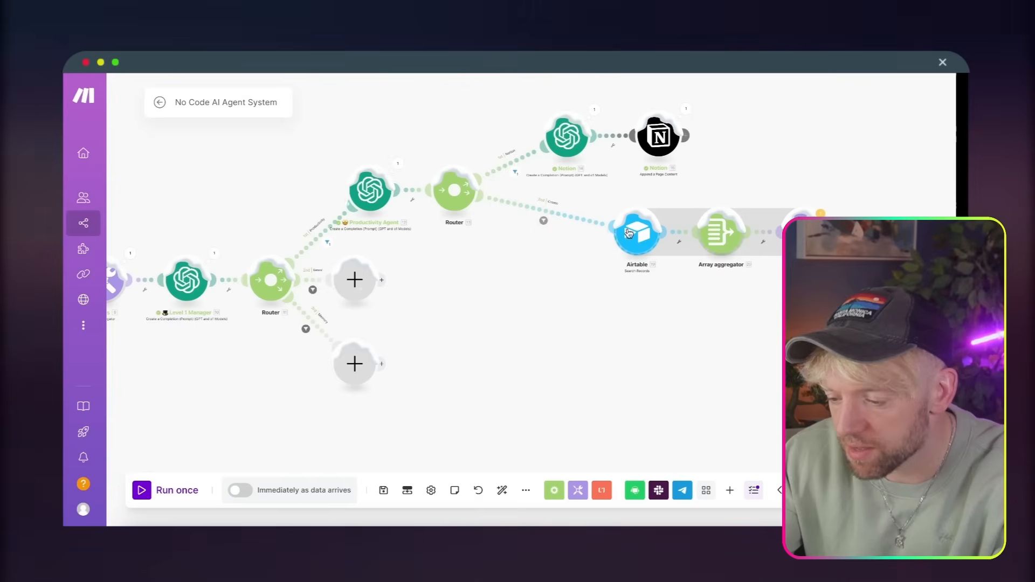
left_click_drag(629, 233, 564, 232)
Step: Set the copied Airtable search module to the Email Contacts table of the Knowledge Base base
left_click(563, 254)
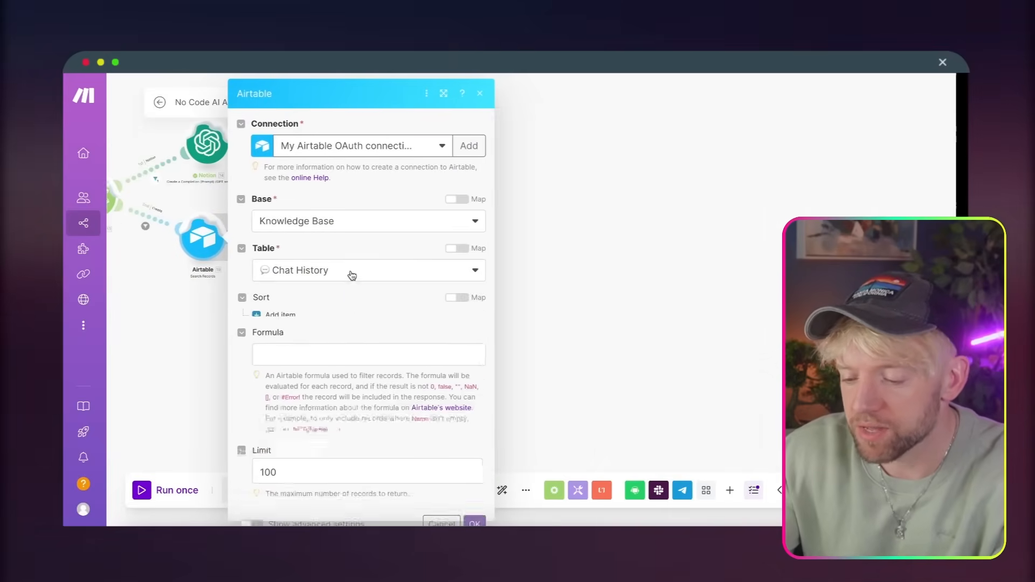
left_click(352, 273)
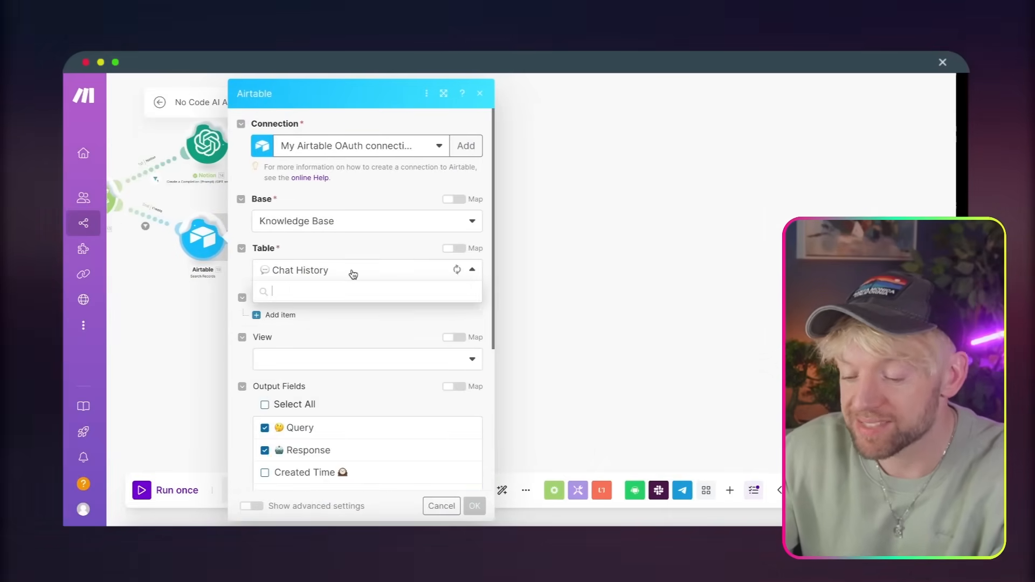
left_click(341, 308)
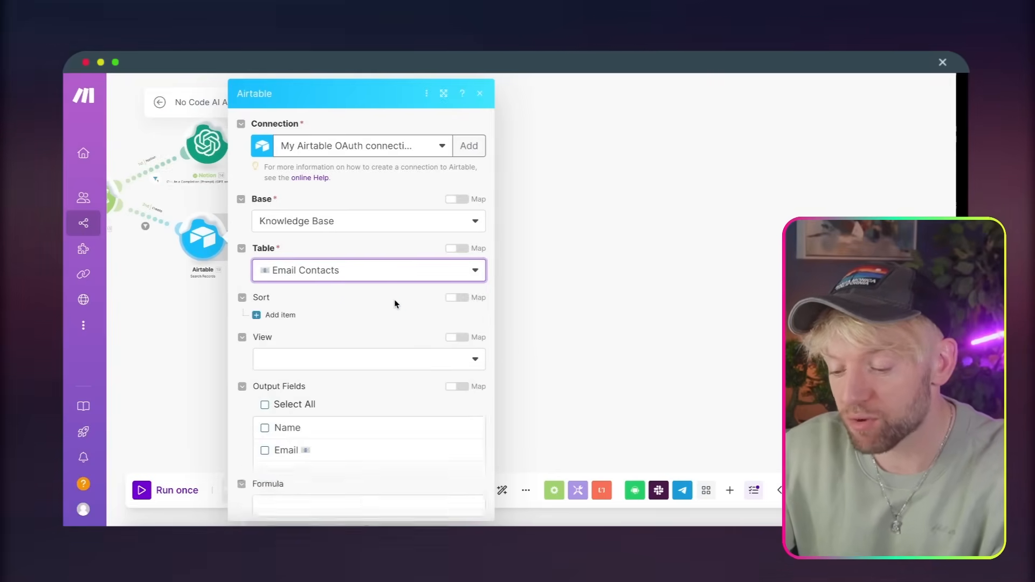
Step: Include Name, Email and Status in the Airtable search module's output fields and save the module
scroll(394, 299, "down", 1)
scroll(395, 304, "down", 1)
left_click(307, 360)
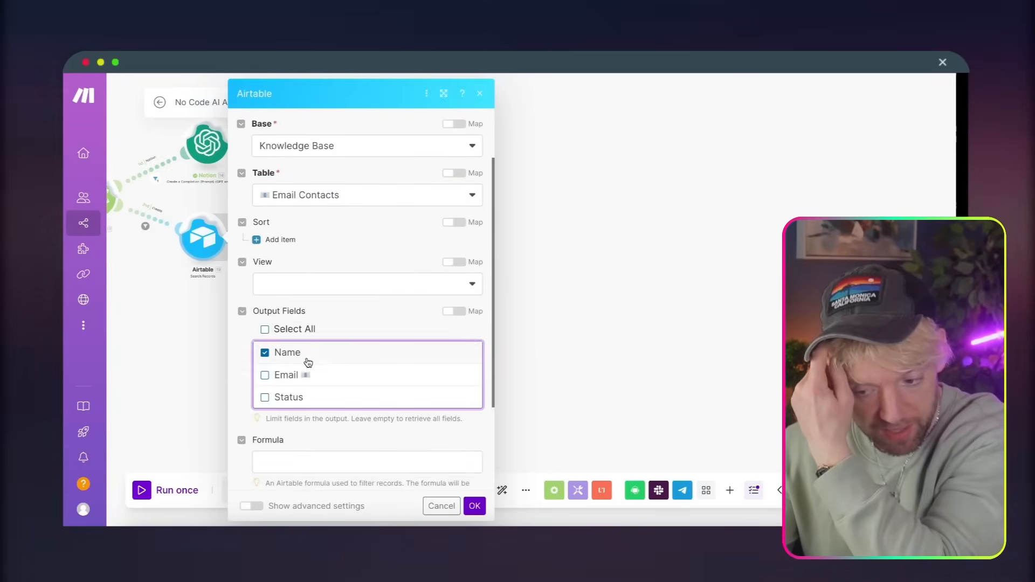
scroll(309, 399, "down", 2)
left_click(342, 333)
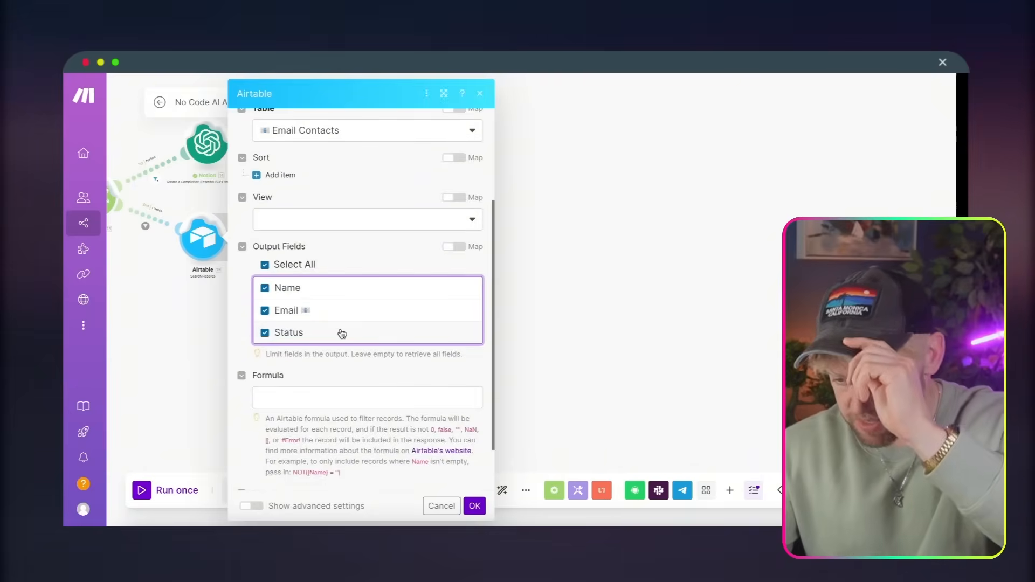
left_click(342, 333)
left_click(474, 506)
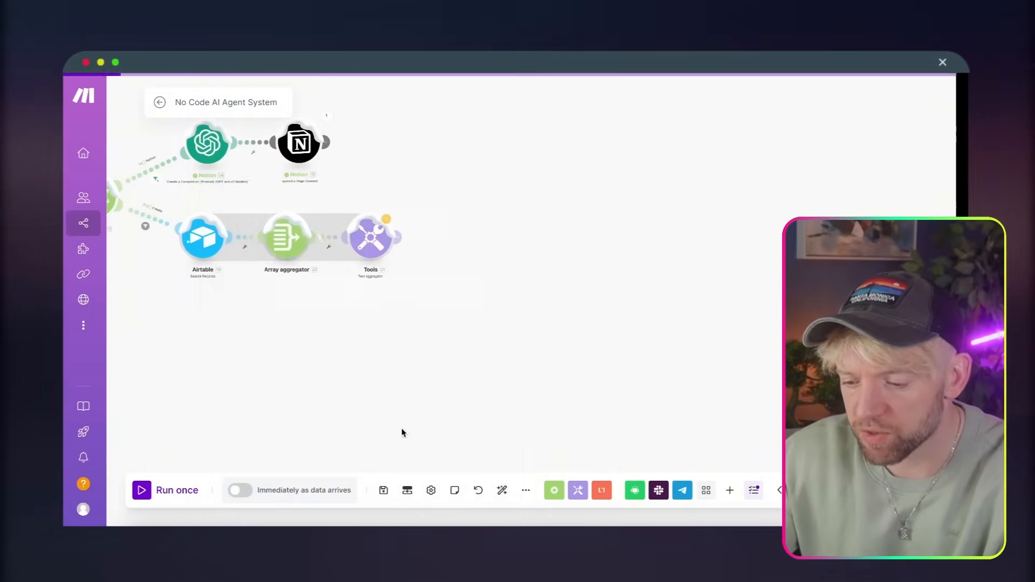
Step: In the finished No-Code AI Agent System scenario, open the settings of the Calendar Primer module on the Create Meeting route
scroll(397, 363, "right", 3)
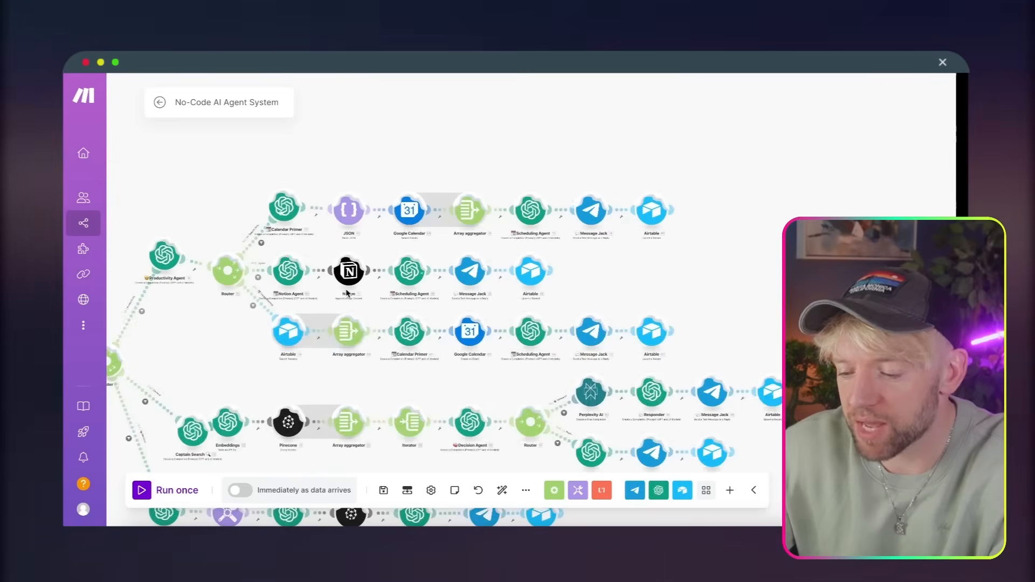
scroll(347, 293, "up", 3)
scroll(312, 274, "right", 5)
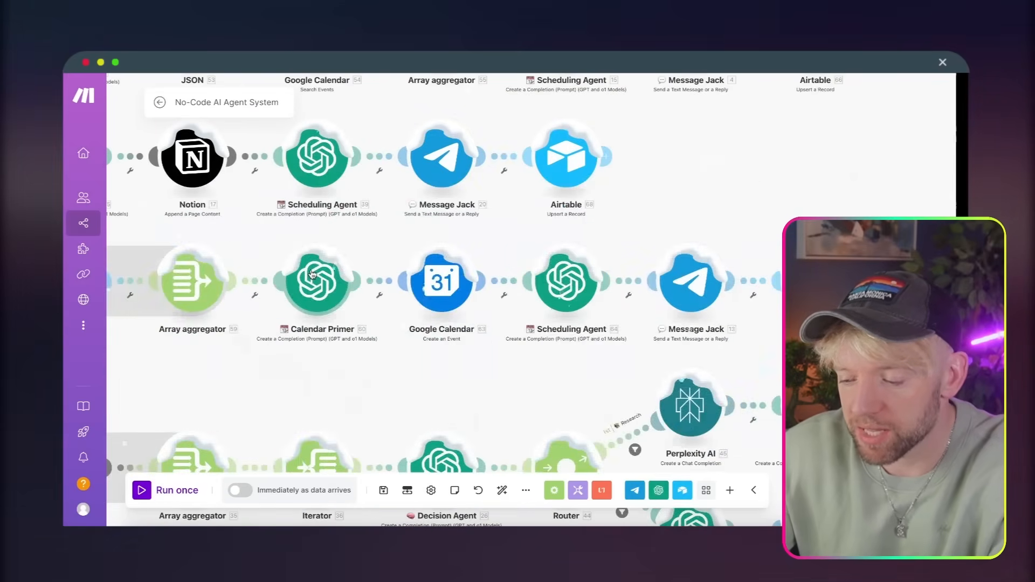
scroll(312, 273, "left", 5)
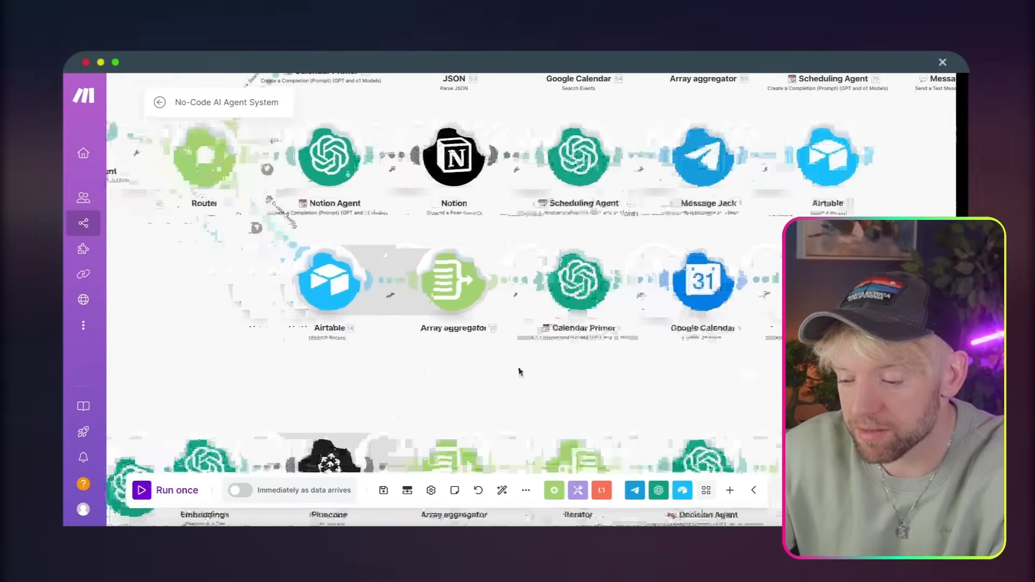
scroll(517, 370, "right", 5)
scroll(353, 349, "down", 1)
left_click(414, 267)
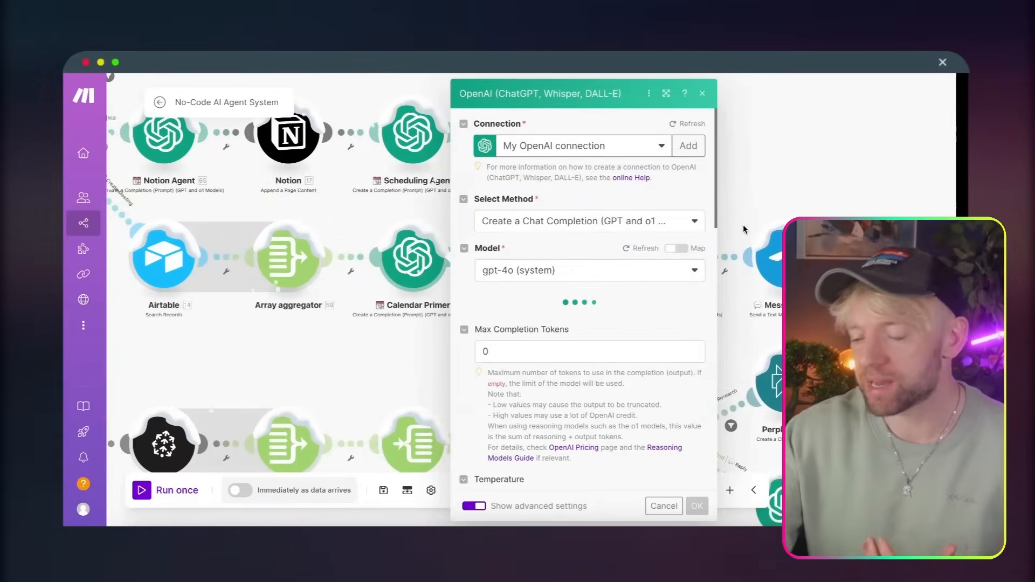
scroll(764, 162, "right", 4)
left_click_drag(733, 166, 721, 168)
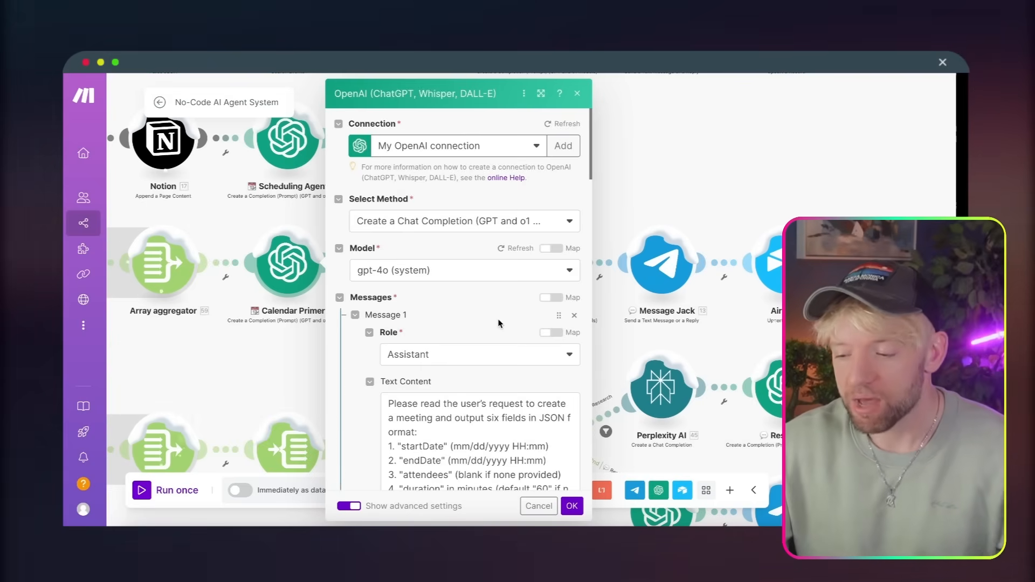
Step: Read the Calendar Primer's assistant message, covering the JSON meeting fields, their formats and defaults, and the fallback email instruction
scroll(499, 324, "down", 5)
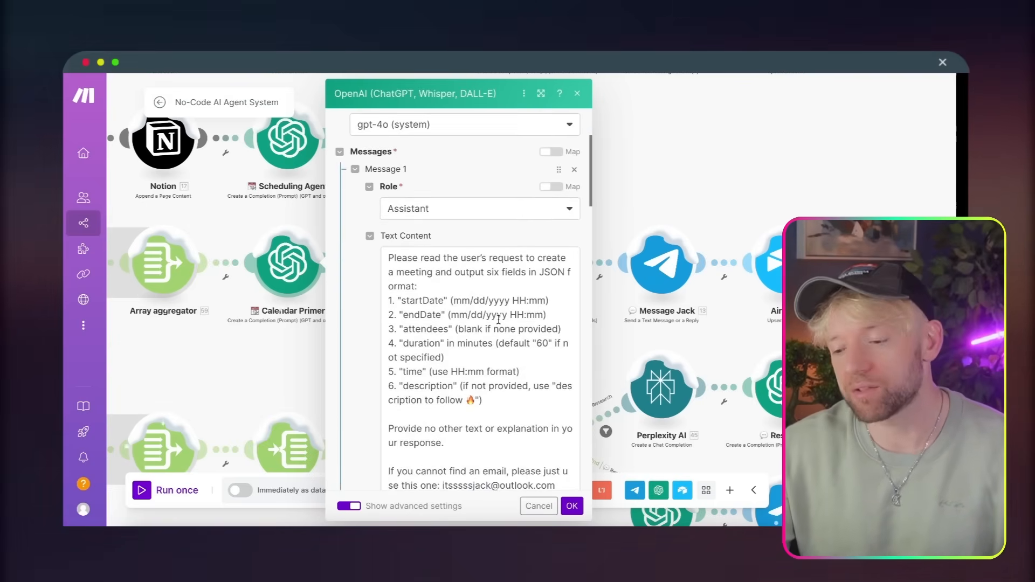
scroll(499, 319, "down", 1)
scroll(478, 271, "up", 1)
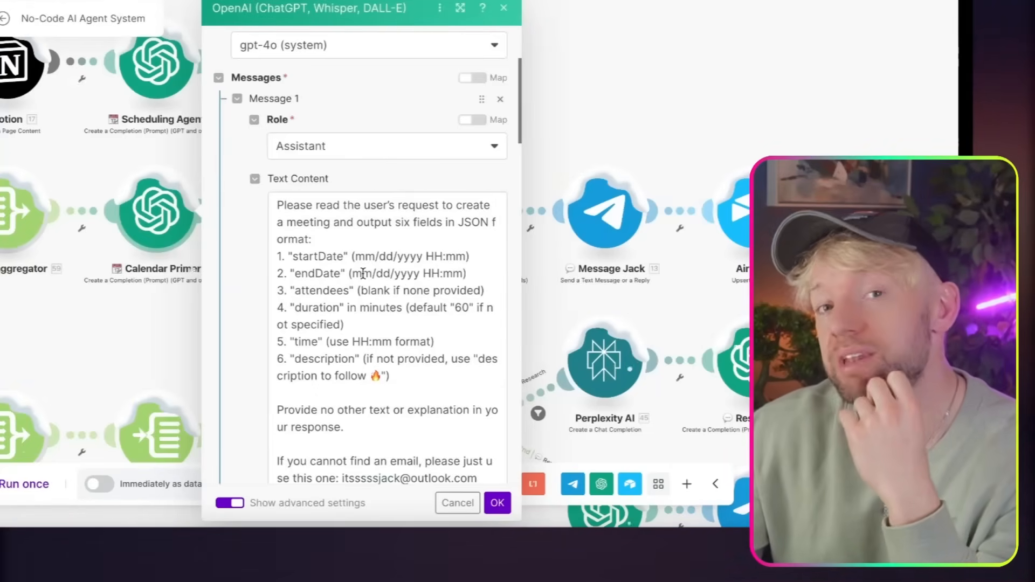
scroll(362, 273, "down", 1)
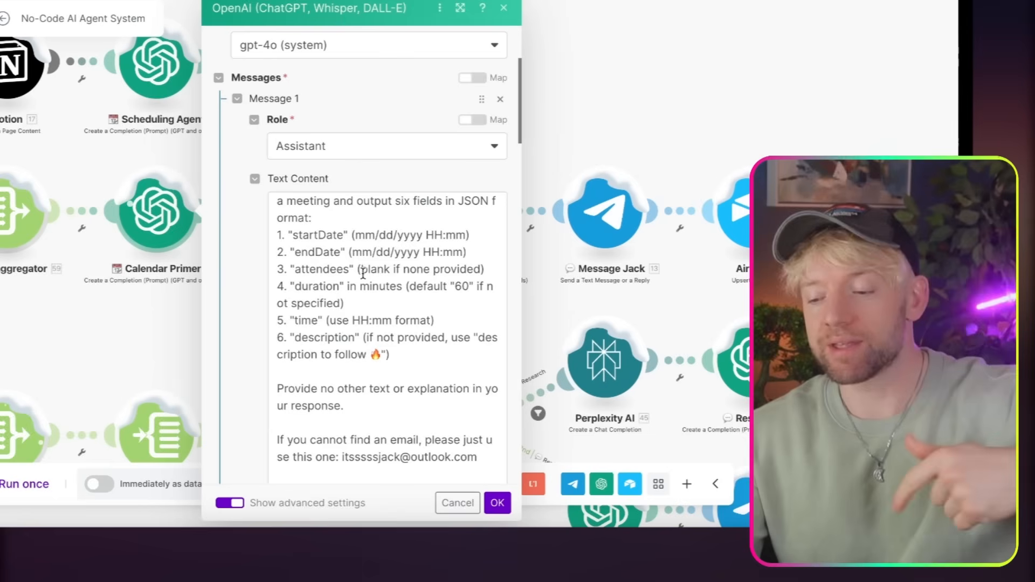
left_click(369, 269)
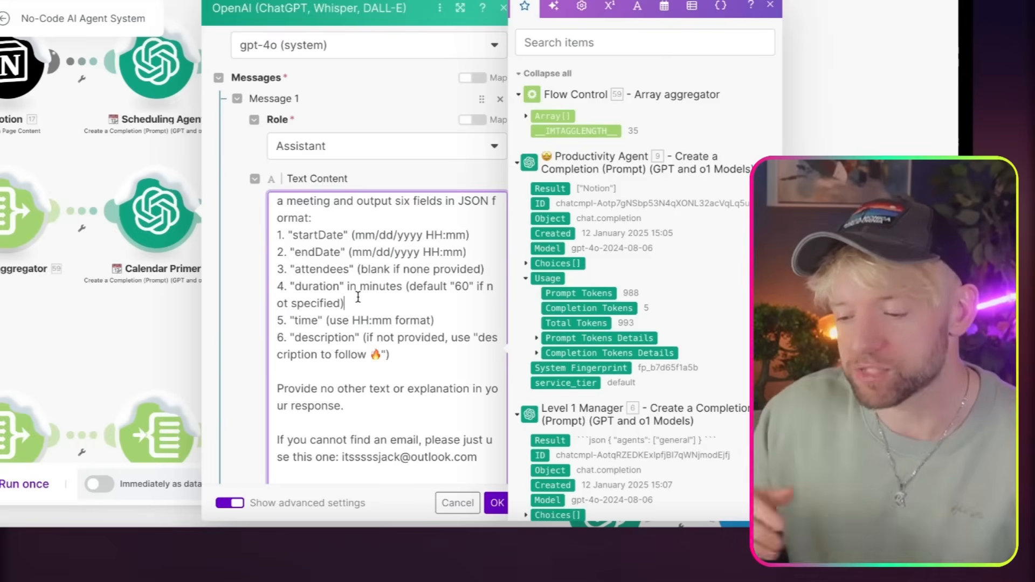
scroll(358, 297, "down", 1)
scroll(371, 313, "down", 6)
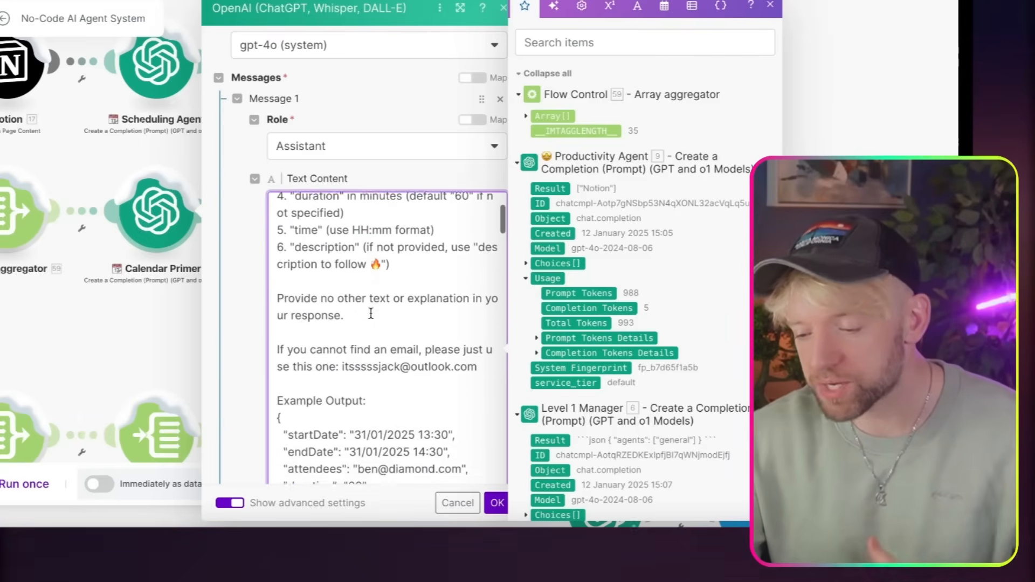
Step: Examine the prompt's example output, today's date variable and the contact names and emails mapped from the Array aggregator
left_click_drag(280, 286, 331, 439)
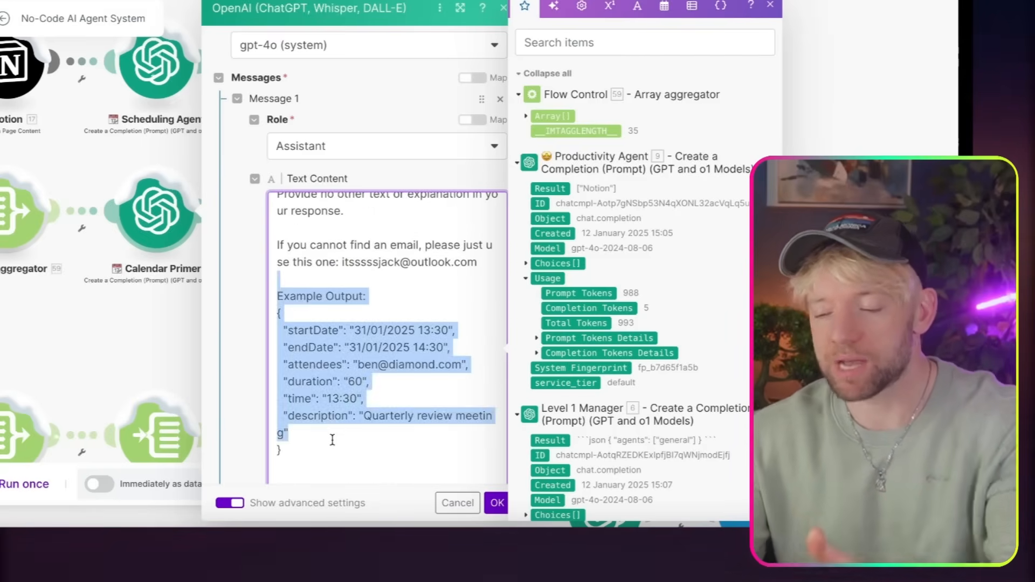
key("ctrl+v")
scroll(330, 440, "down", 20)
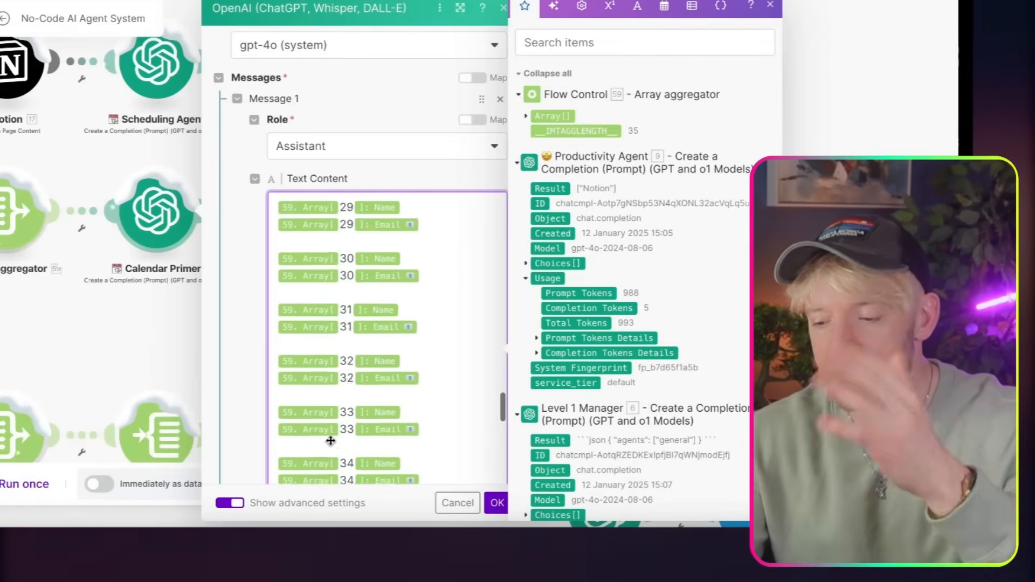
scroll(331, 440, "down", 1)
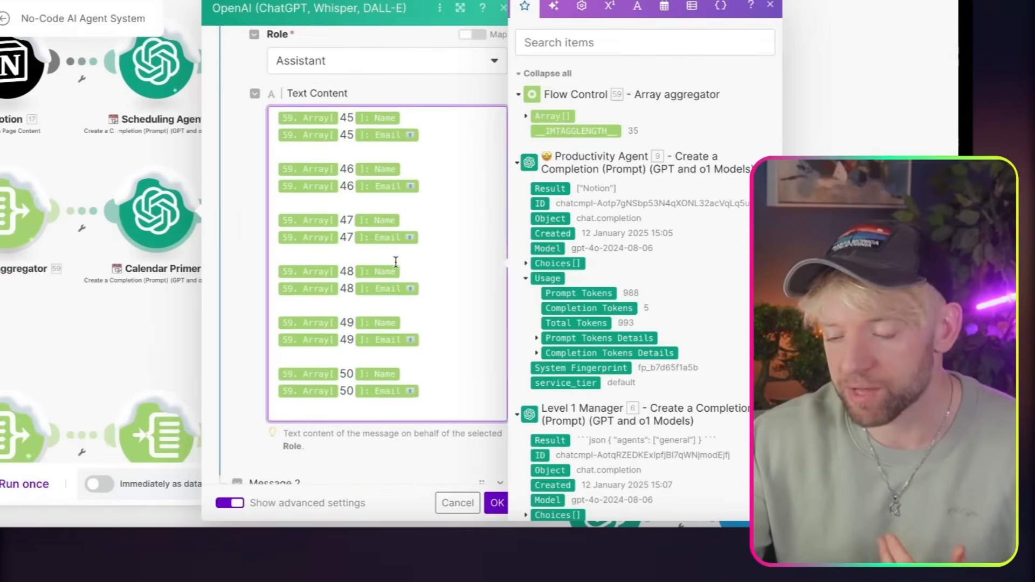
scroll(396, 263, "up", 20)
scroll(396, 262, "up", 8)
scroll(396, 263, "down", 6)
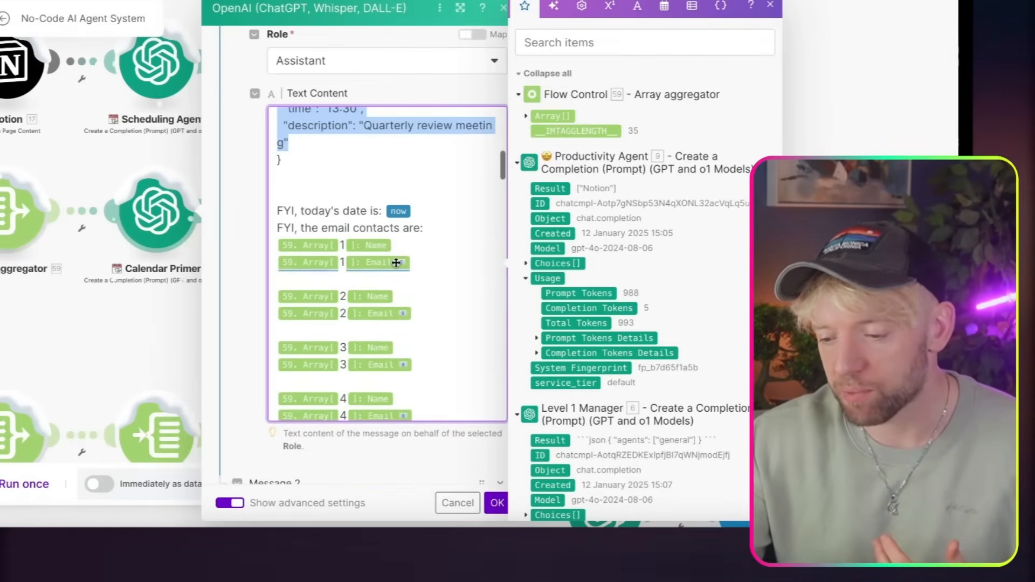
scroll(396, 263, "up", 3)
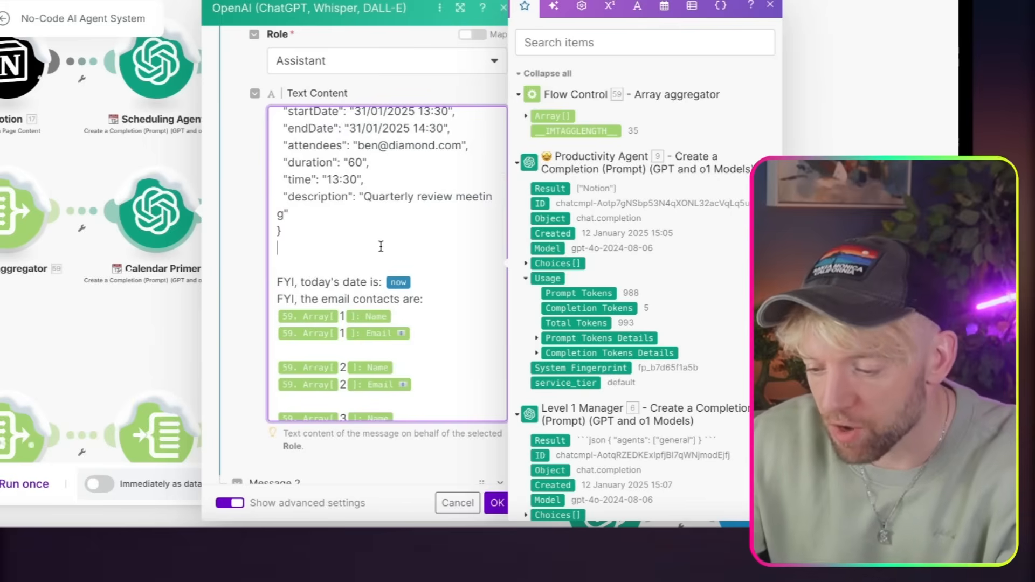
Step: Copy the entire assistant prompt from the existing calendar module's Text Content and close its settings
key("ctrl+a")
left_click(378, 247)
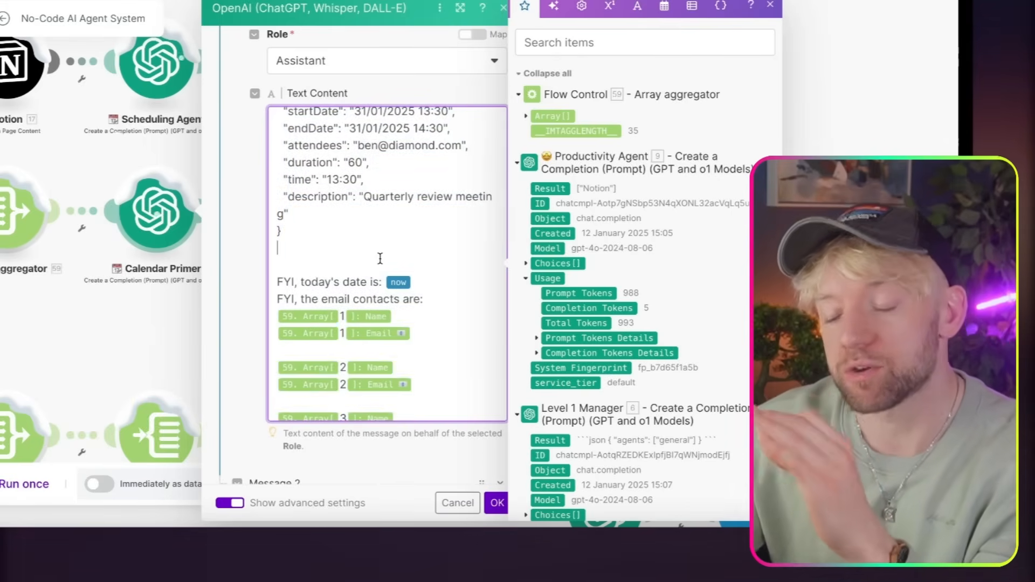
scroll(436, 282, "down", 3)
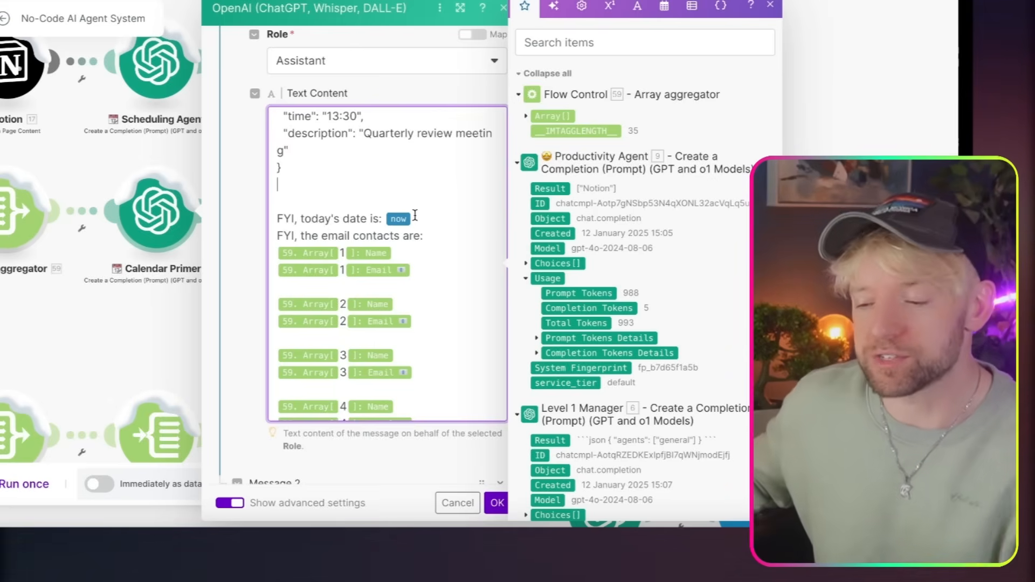
key("ctrl+a")
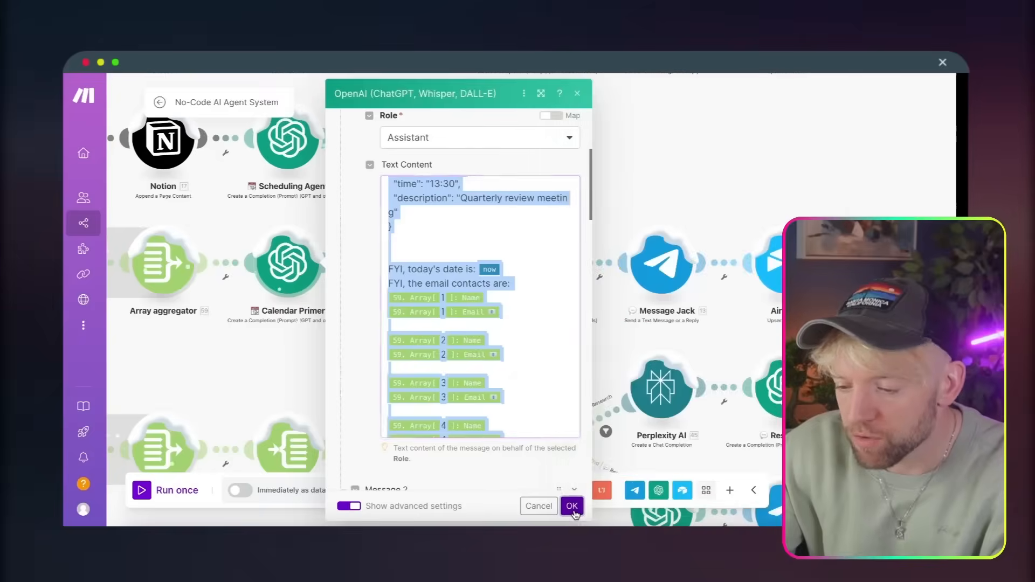
left_click(496, 502)
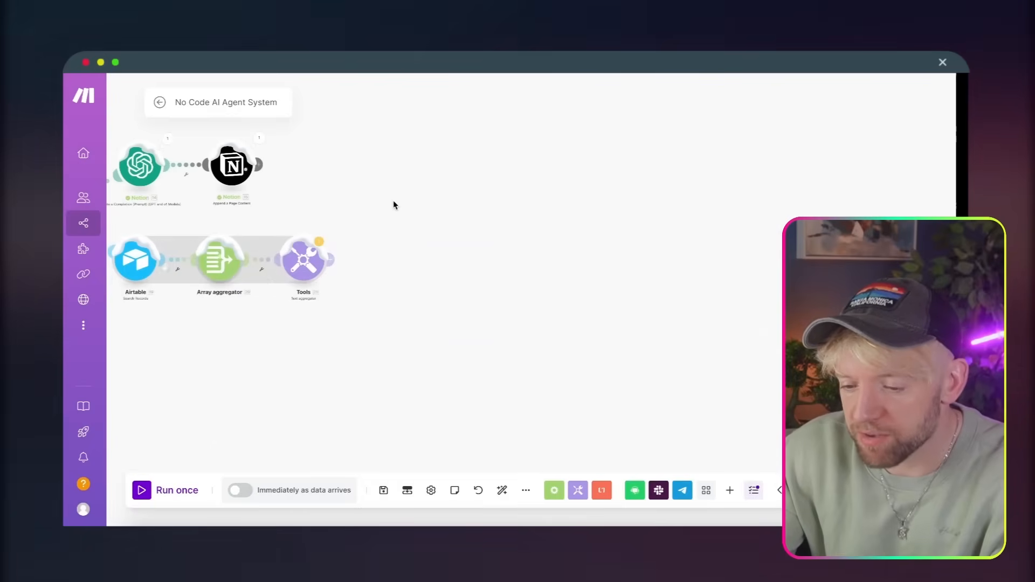
Step: Clone the Notion OpenAI completion module and attach the copy after the Tools text aggregator
right_click(242, 178)
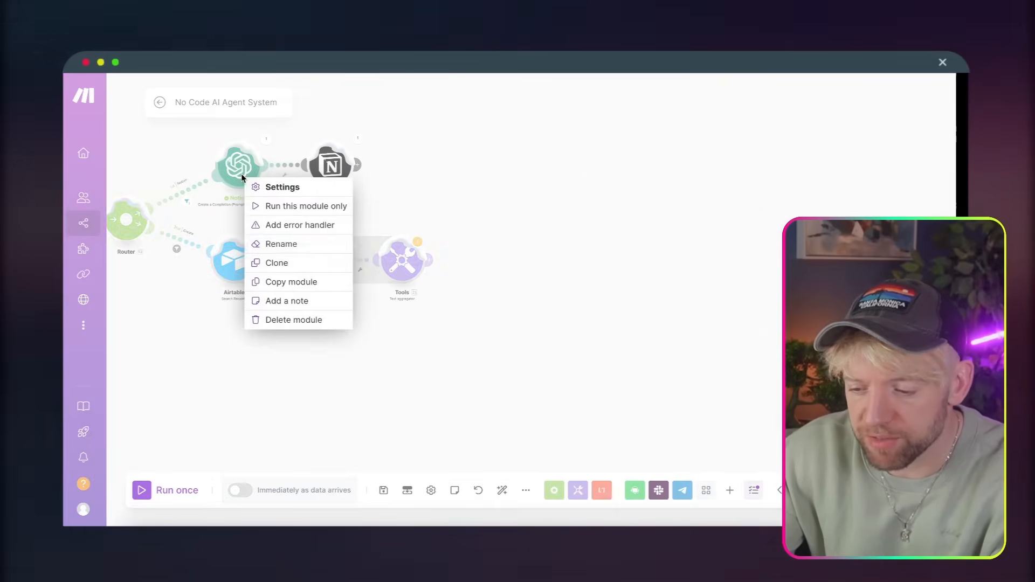
left_click(275, 262)
left_click(482, 257)
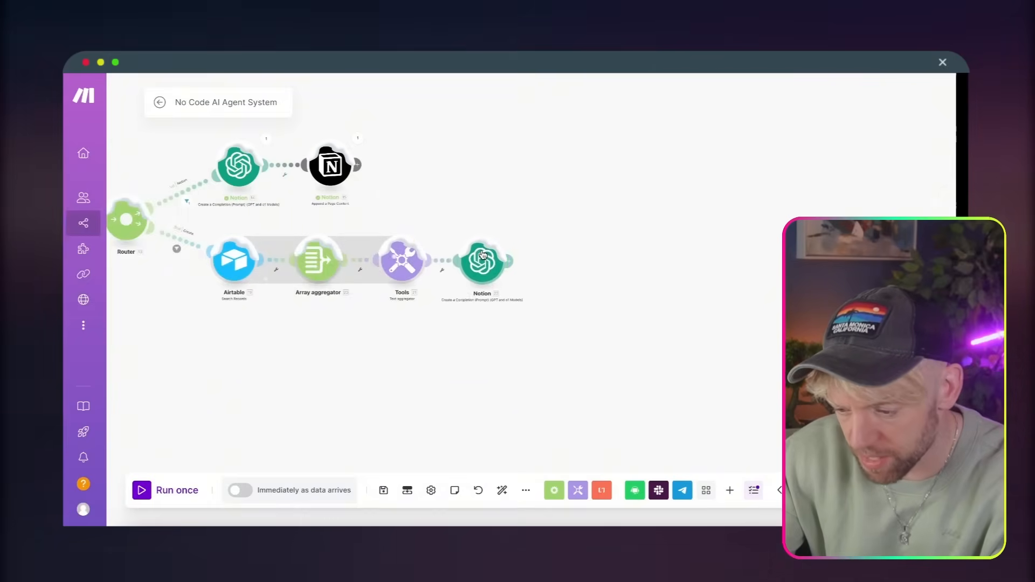
Step: Replace the cloned module's assistant message with the copied calendar prompt and remove the pasted contact array variables
left_click(482, 256)
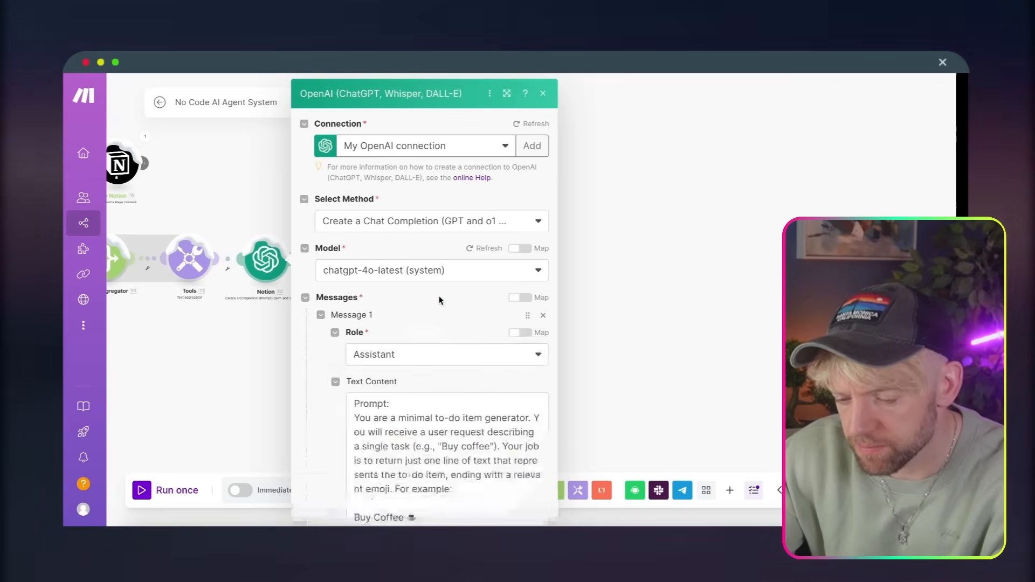
scroll(440, 323, "down", 1)
left_click(439, 345)
key("ctrl+a")
key("BackSpace")
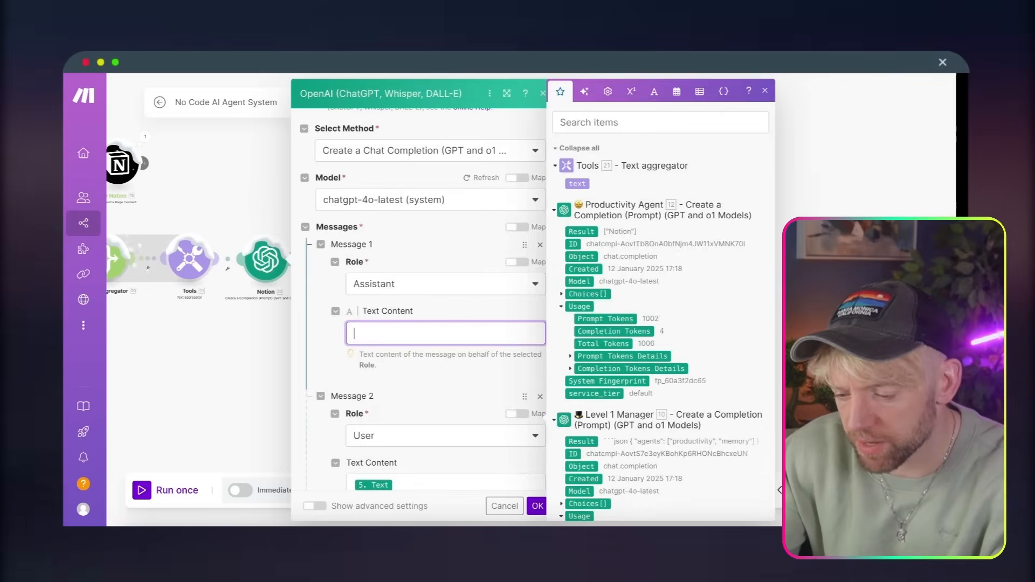
key("ctrl+v")
scroll(428, 325, "up", 10)
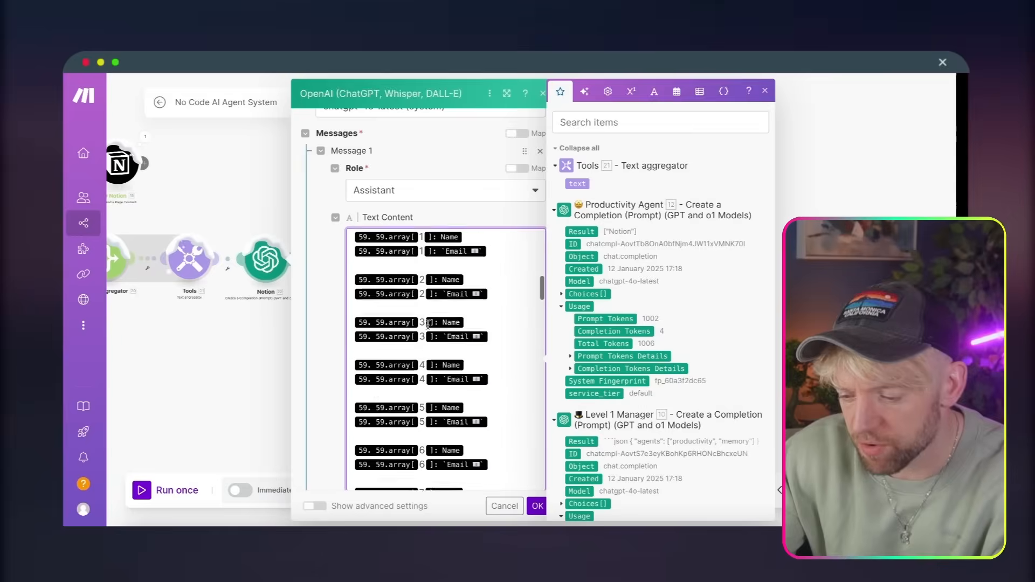
key("ctrl+z")
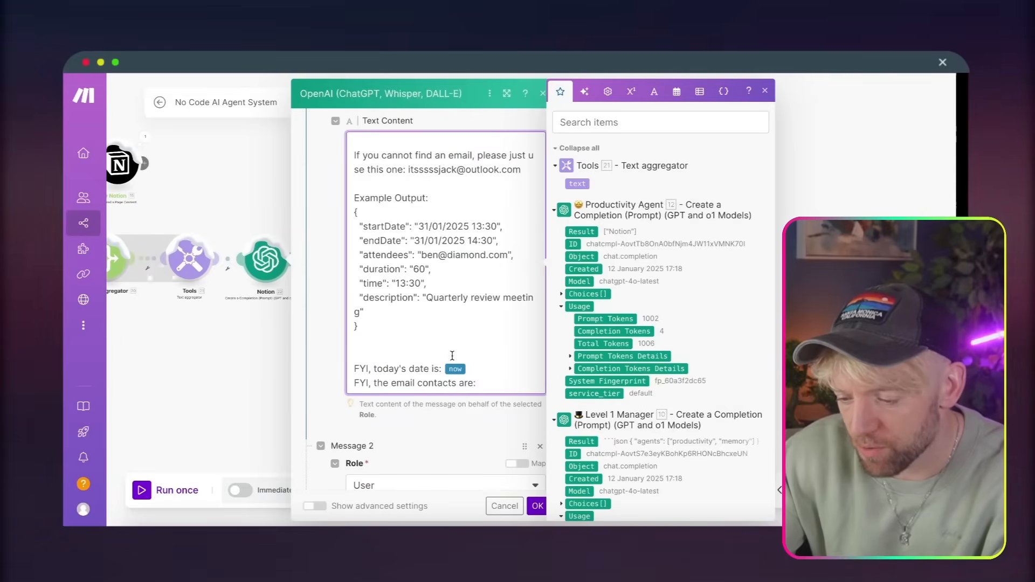
Step: Reinsert the now date variable after "FYI, today's date is:" in the assistant prompt and save the module settings
key("BackSpace")
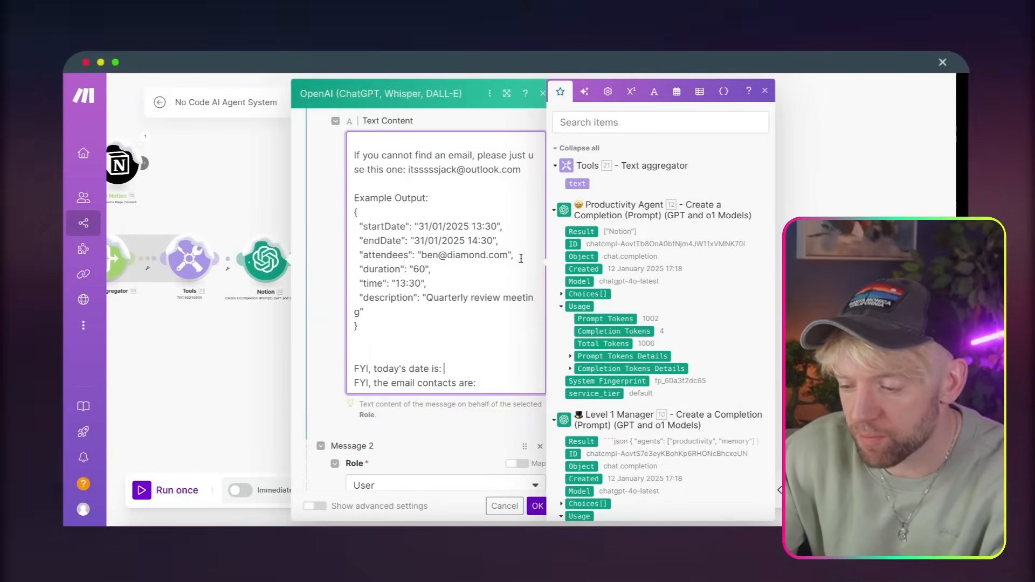
left_click(518, 90)
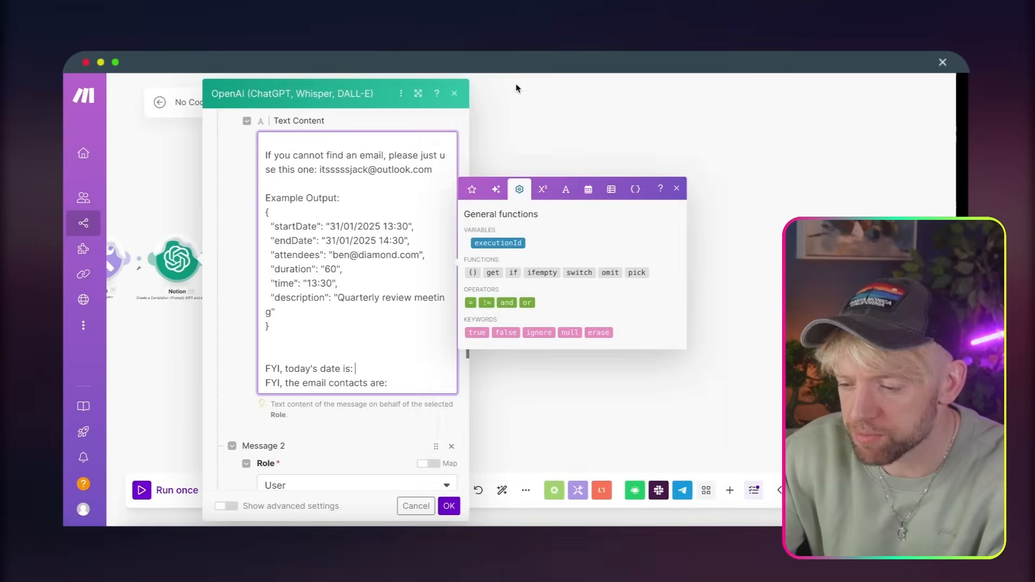
left_click(543, 194)
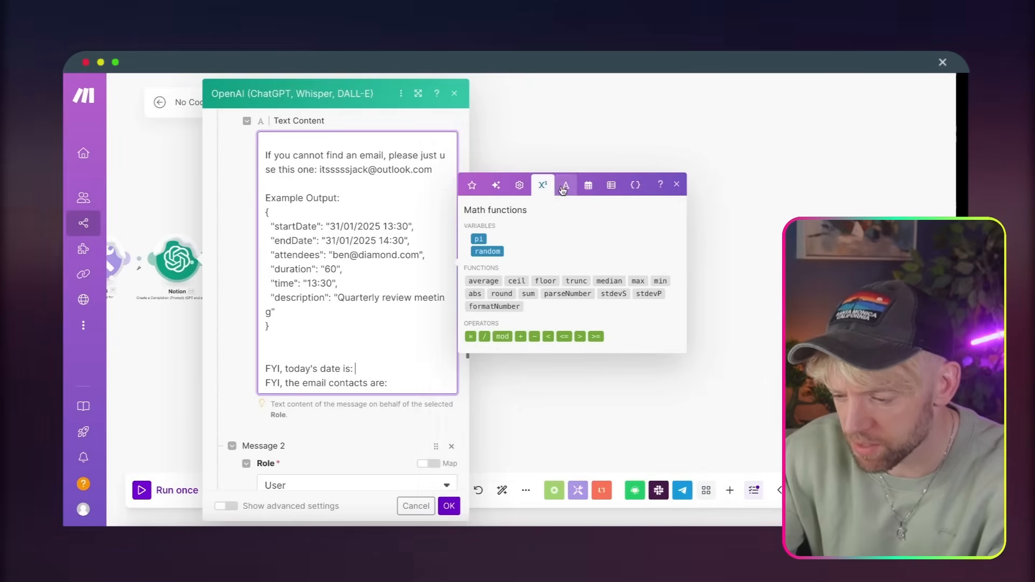
left_click(563, 188)
left_click(611, 166)
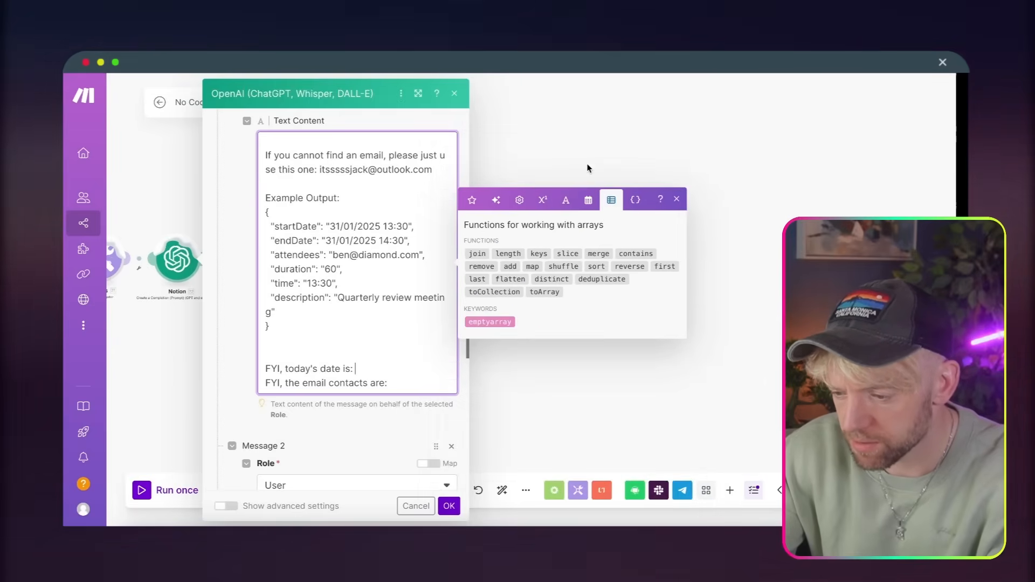
left_click(589, 200)
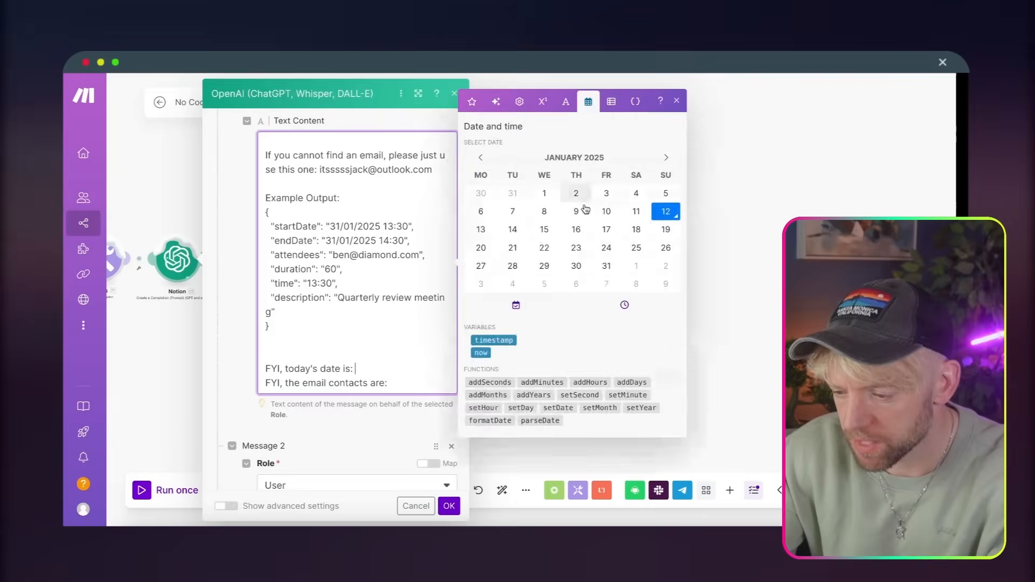
left_click(480, 353)
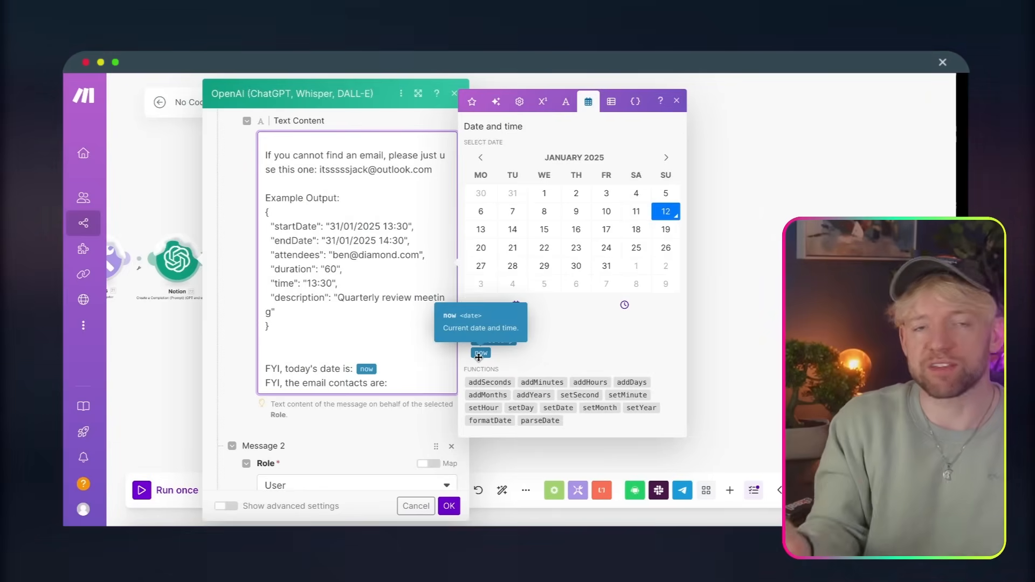
left_click(379, 341)
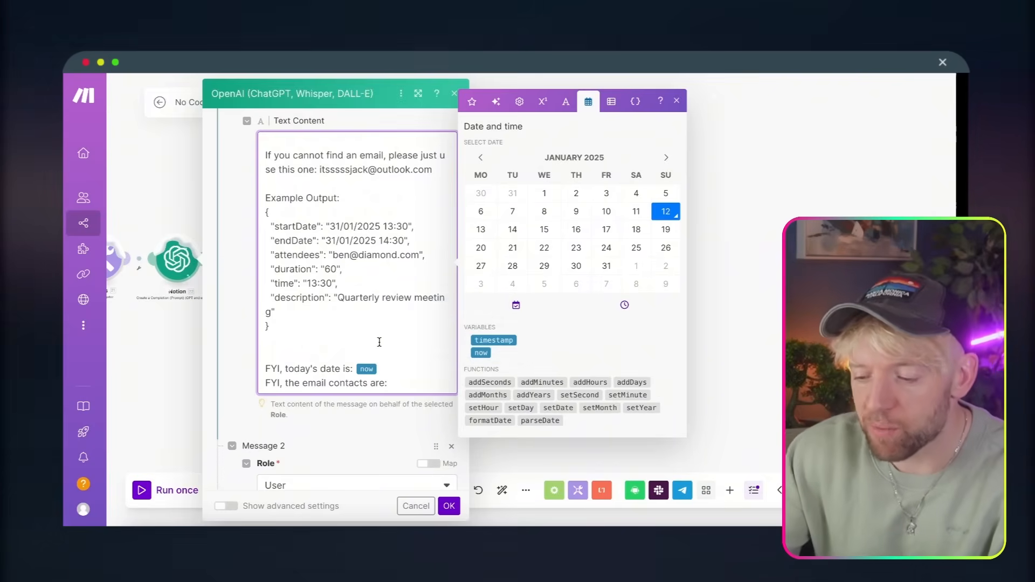
left_click(449, 506)
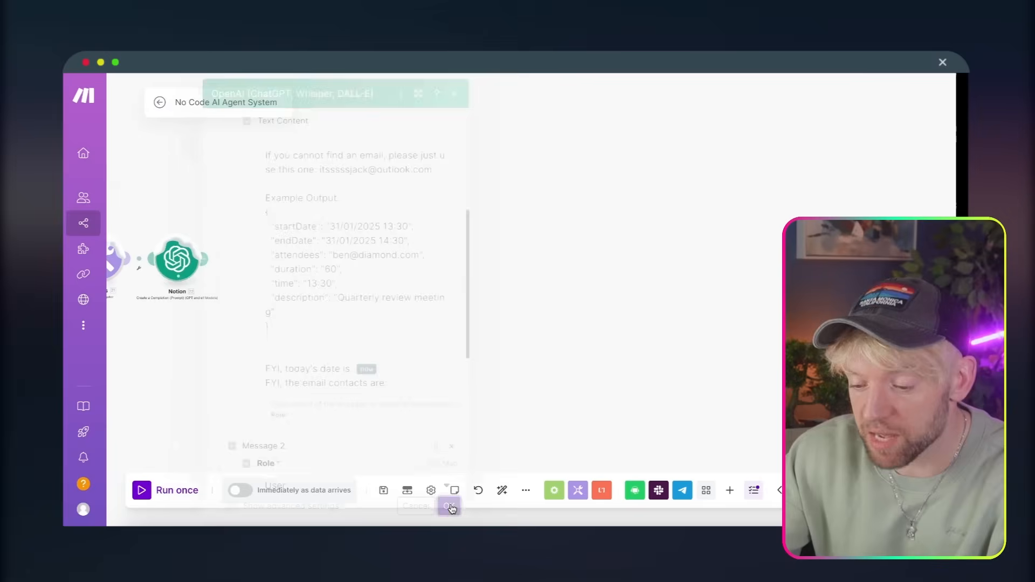
Step: Rename the cloned OpenAI module as "Calendar Primer" with a calendar emoji in front of the name
right_click(528, 255)
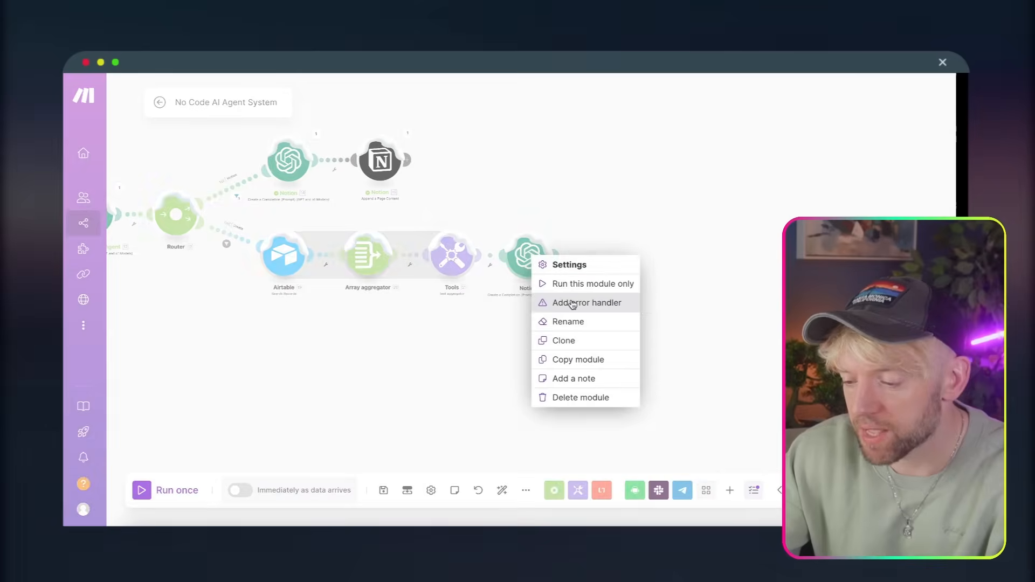
left_click(569, 321)
key("ctrl+a")
type("C")
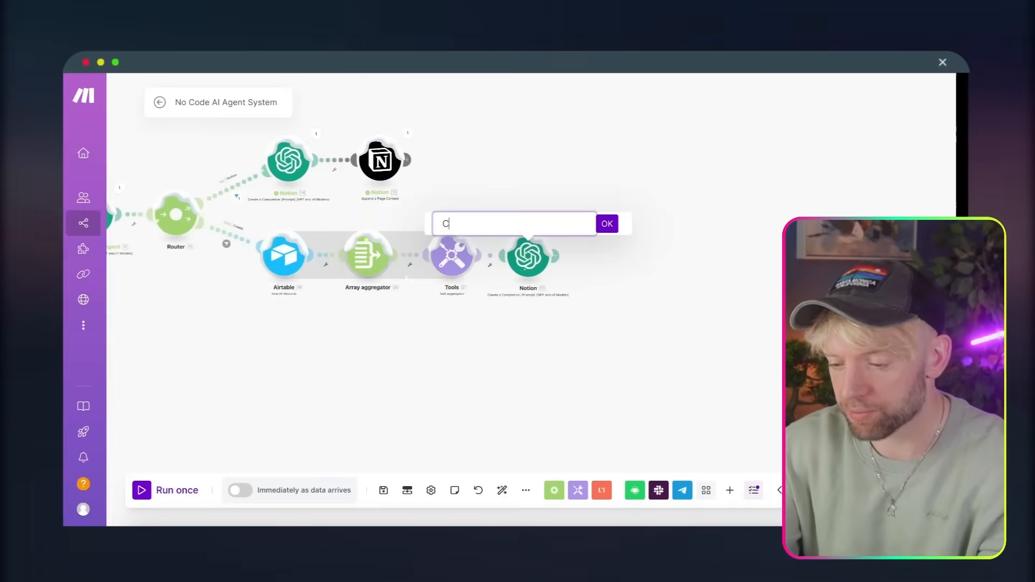
type("akend")
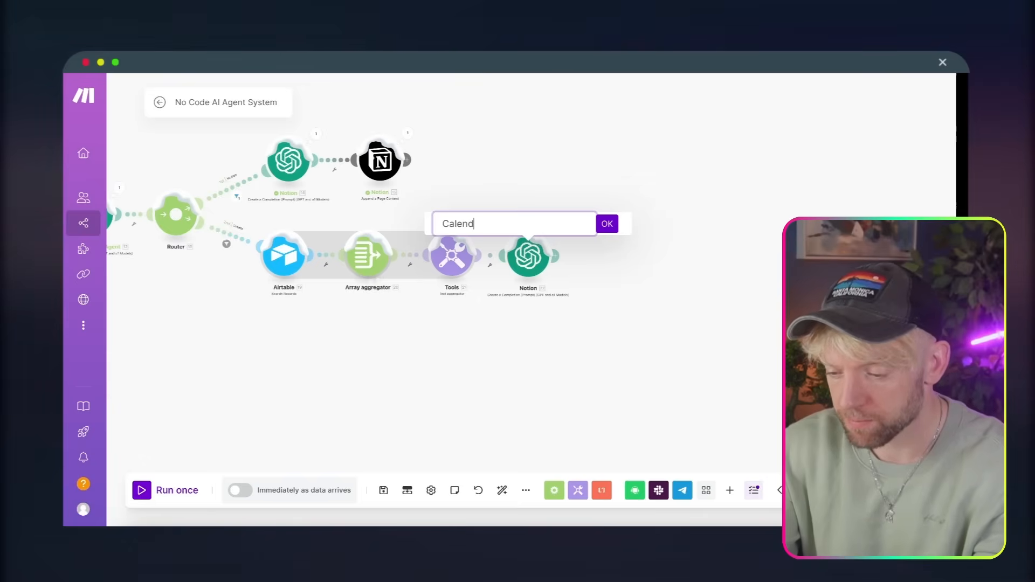
type("er Primer")
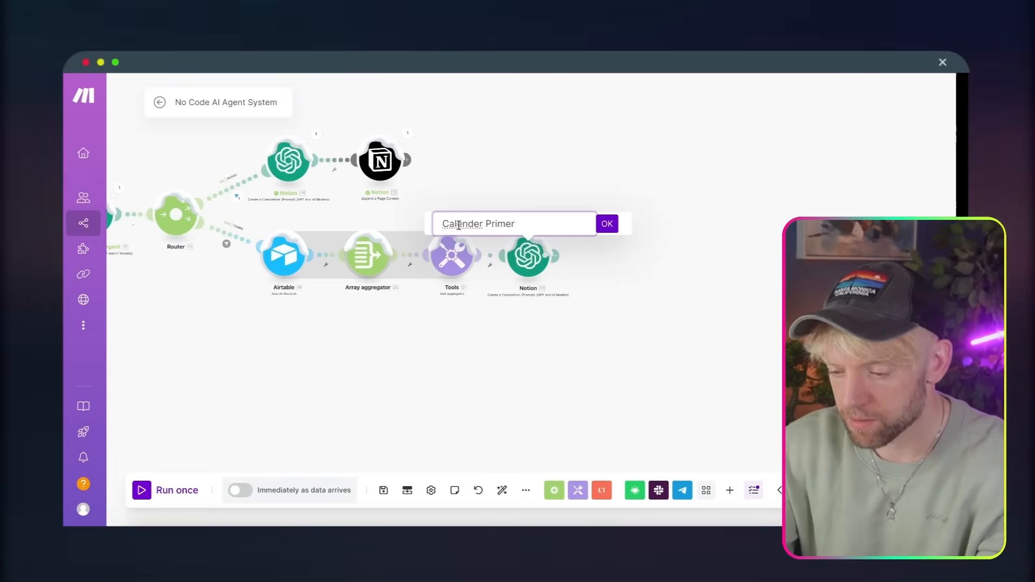
right_click(459, 225)
left_click(469, 229)
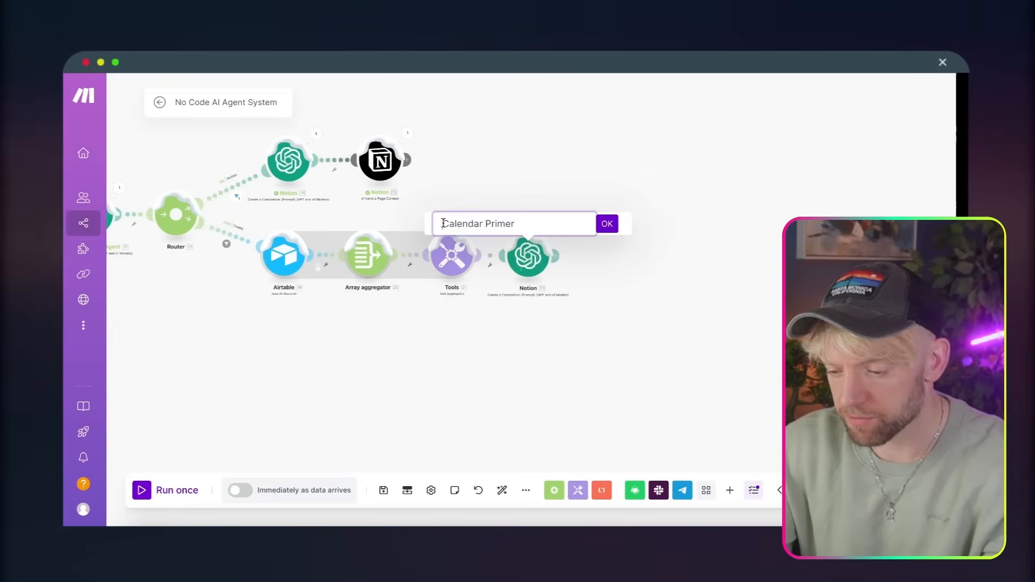
key("ctrl+super+space")
type("cal")
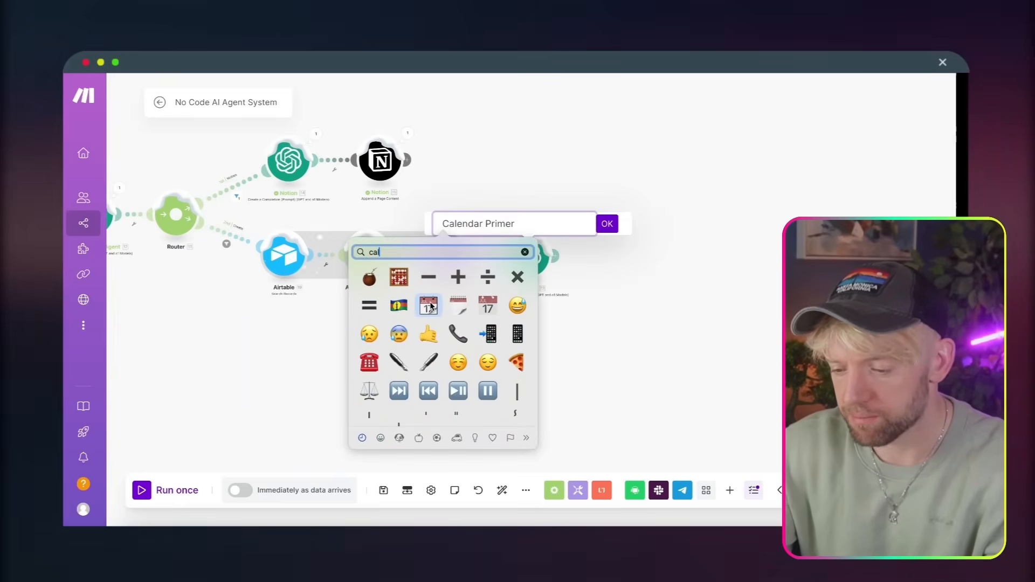
left_click(429, 305)
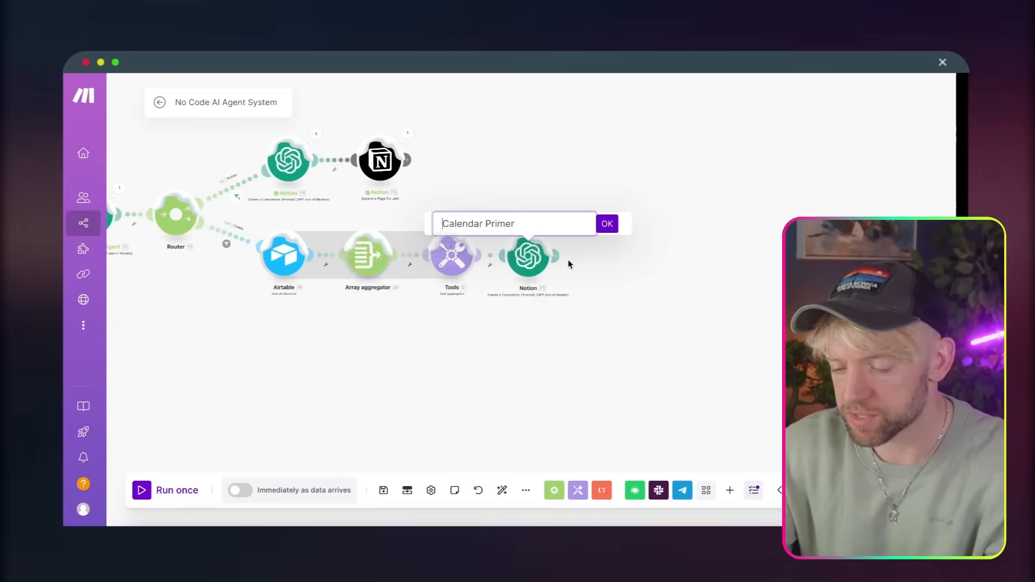
left_click(605, 225)
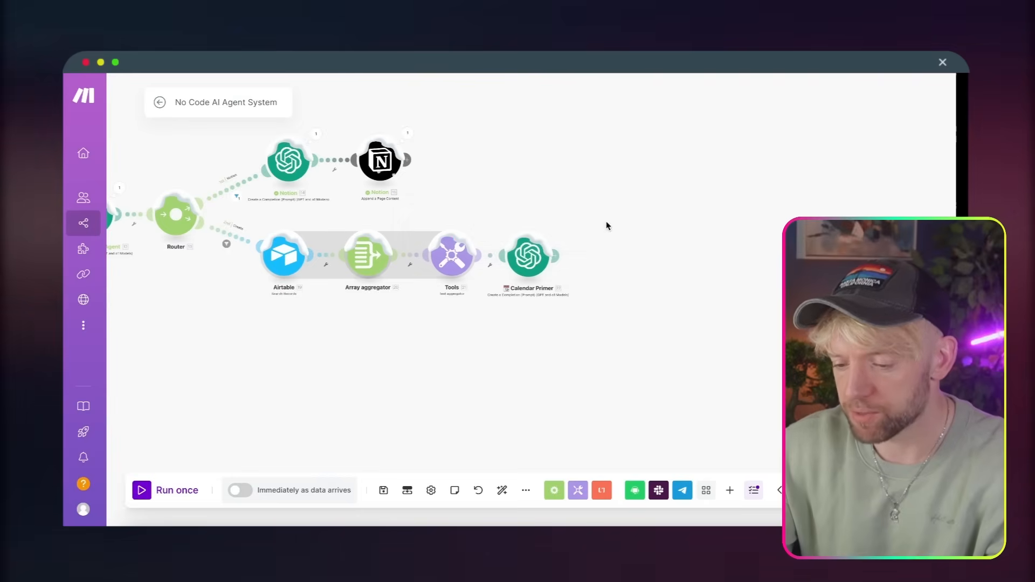
Step: Unlink the Create route between the router after the Productivity Agent and the Airtable Search Records module
scroll(548, 386, "down", 10)
left_click_drag(546, 387, 545, 337)
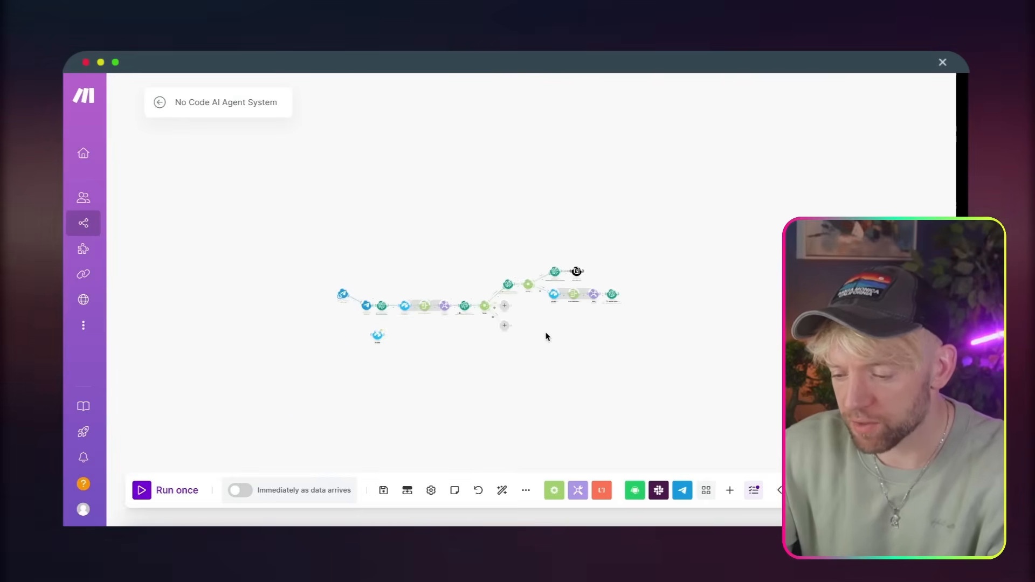
scroll(545, 337, "up", 3)
left_click_drag(233, 281, 385, 296)
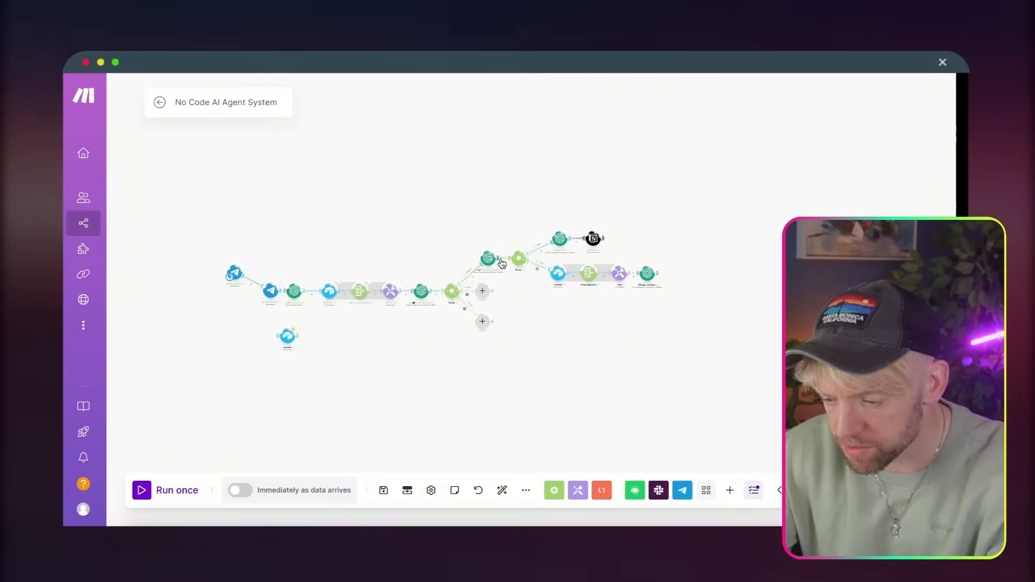
scroll(502, 264, "up", 5)
left_click_drag(678, 344, 543, 302)
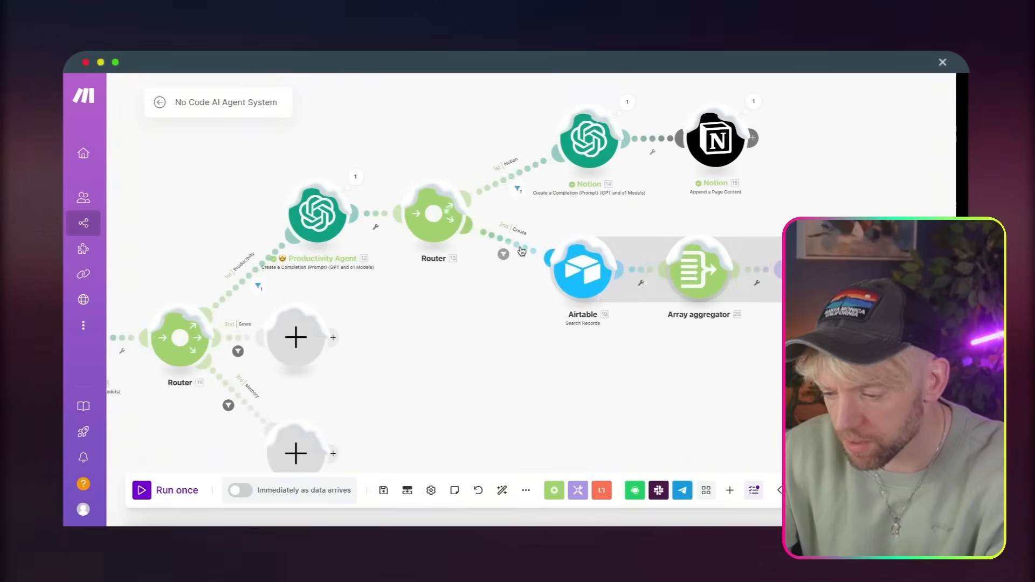
right_click(515, 253)
left_click(526, 280)
Step: Move the scenario's starting point to the unlinked Airtable Search Records module
scroll(500, 322, "down", 3)
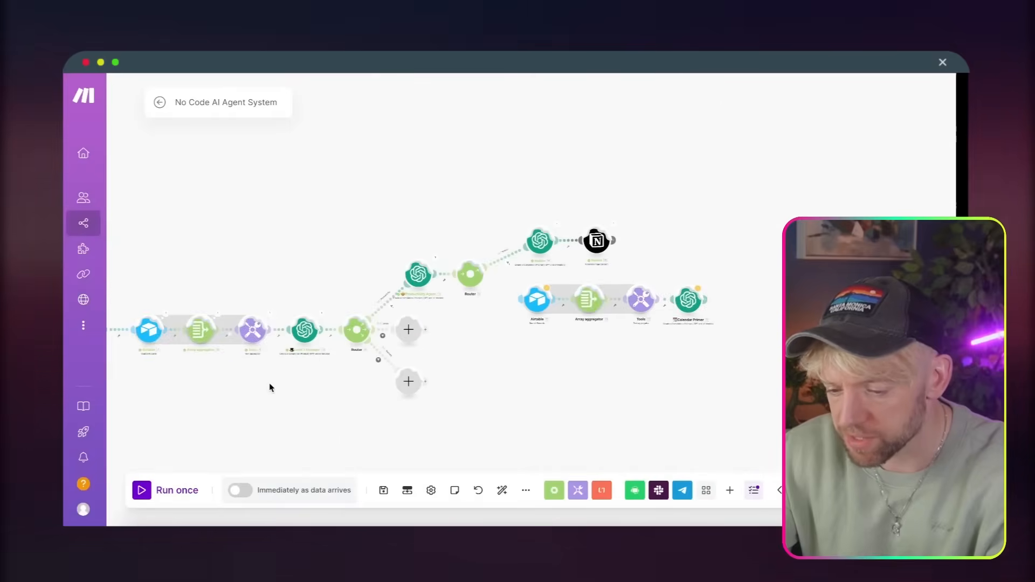
scroll(162, 270, "up", 1)
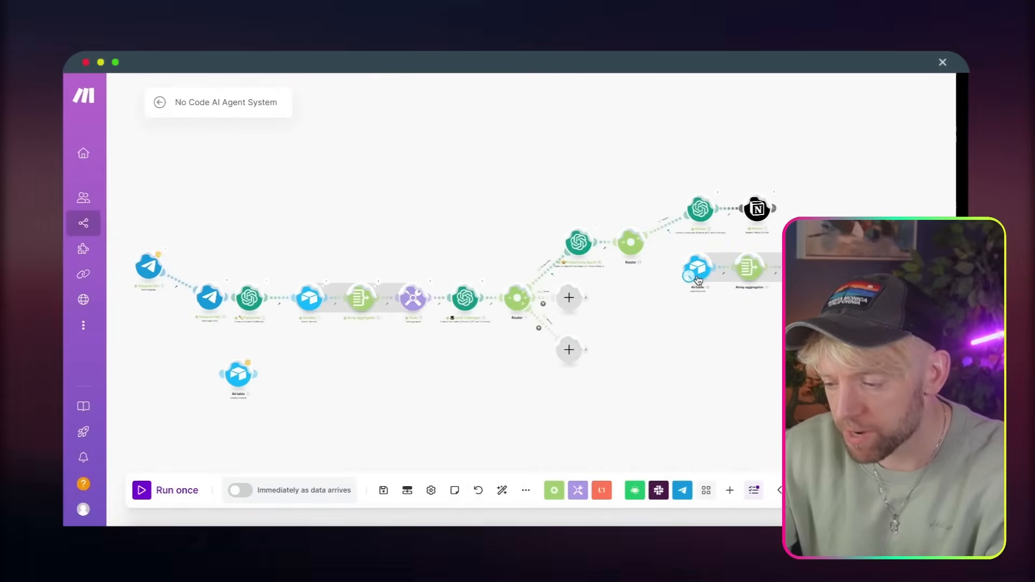
left_click_drag(744, 316, 428, 324)
Step: Unlink Calendar Primer from the Tools text aggregator and move it farther away from the chain
scroll(464, 313, "up", 2)
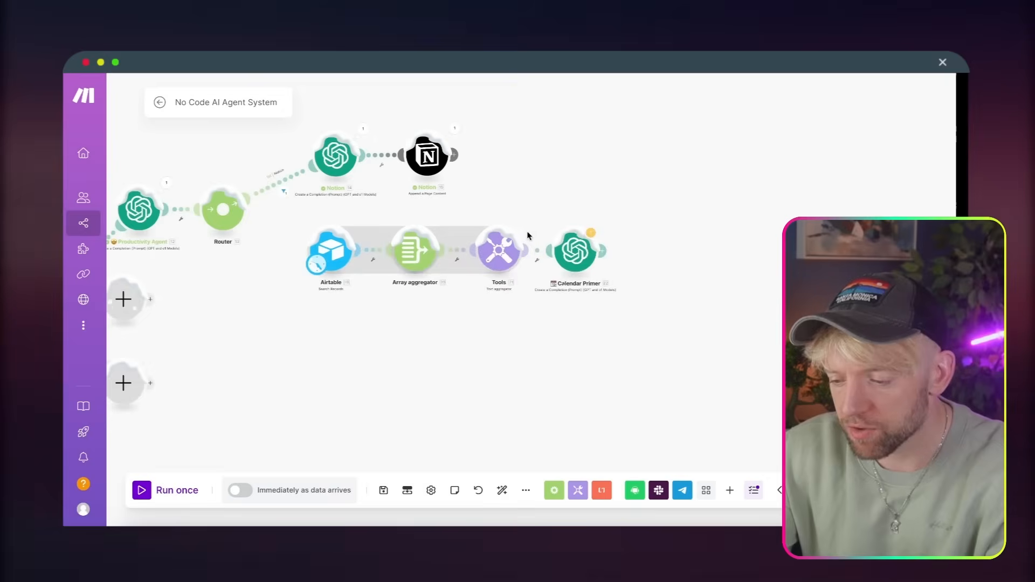
right_click(537, 251)
left_click(559, 282)
left_click_drag(572, 260, 650, 260)
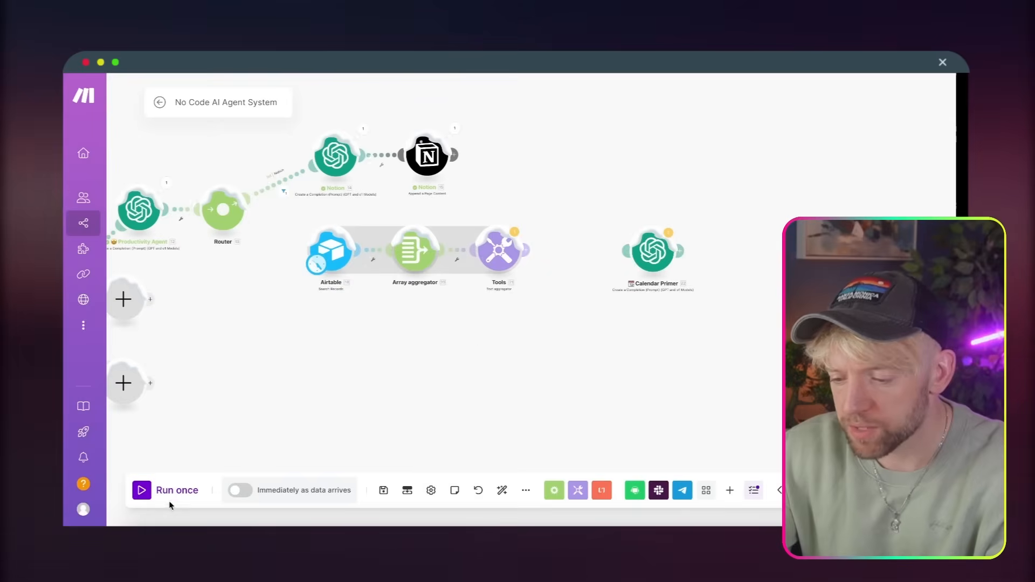
Step: Run the isolated chain of Airtable, Array aggregator and Tools modules once
left_click(141, 491)
left_click(589, 347)
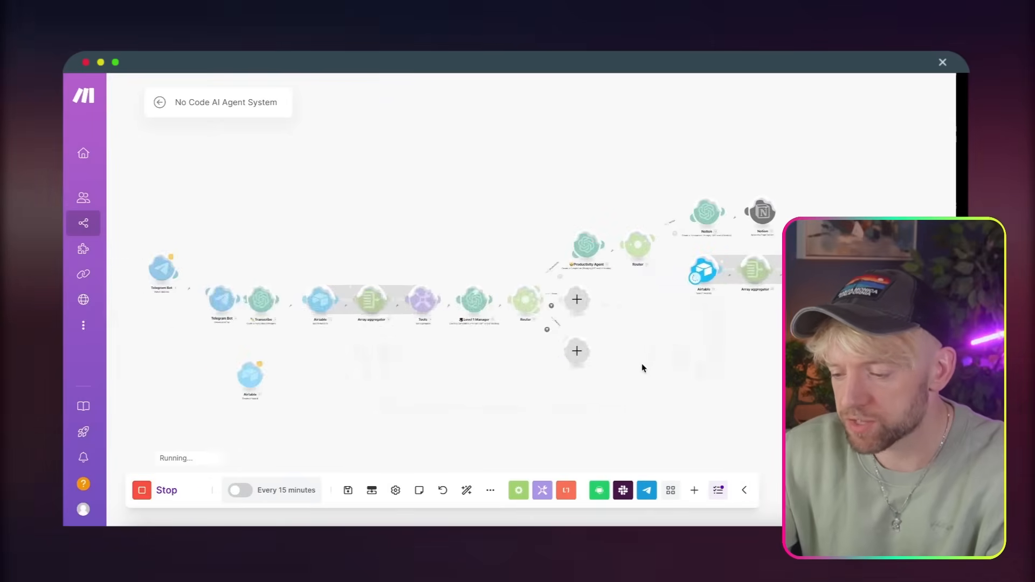
scroll(485, 310, "right", 3)
scroll(459, 312, "up", 3)
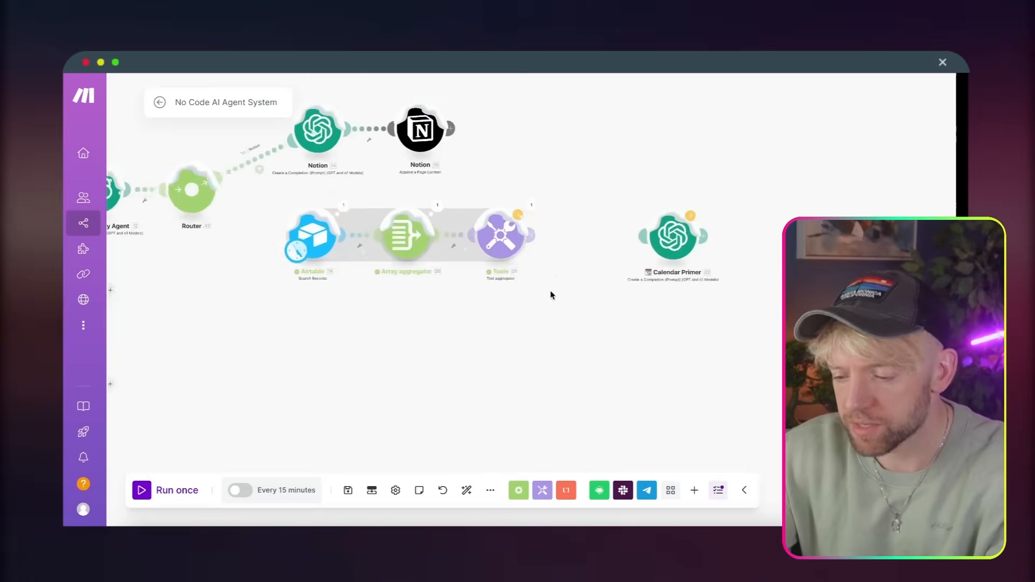
Step: Examine the Tools text aggregator's output text and the Array aggregator's input bundles from the last run
left_click_drag(550, 293, 425, 254)
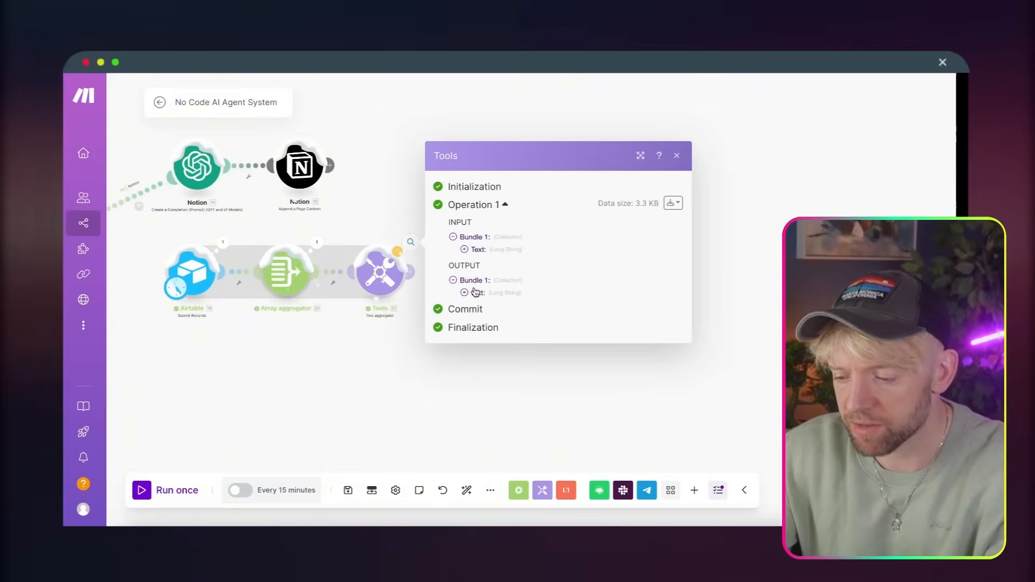
left_click(475, 292)
scroll(526, 347, "down", 3)
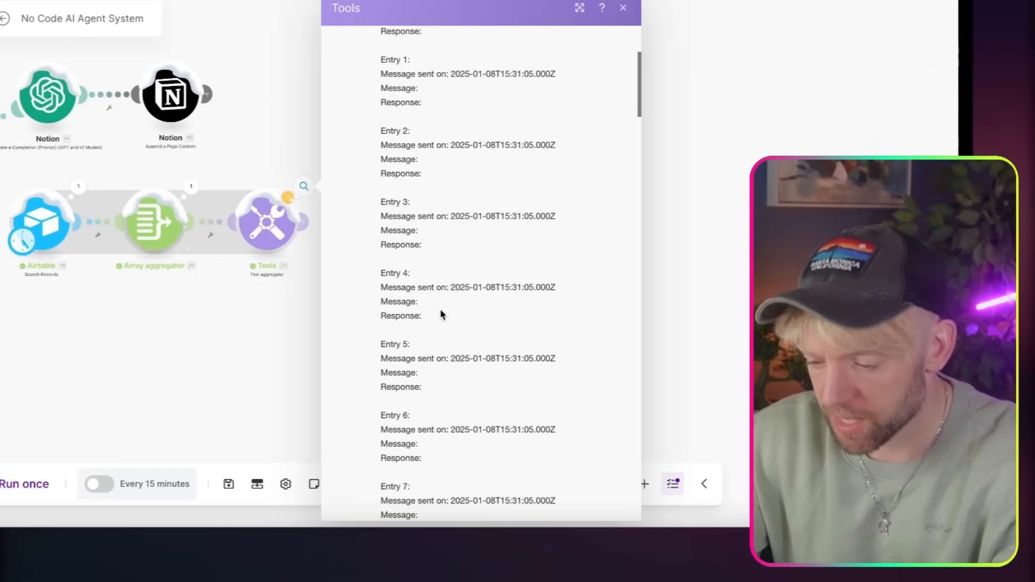
scroll(440, 312, "down", 1)
left_click(247, 326)
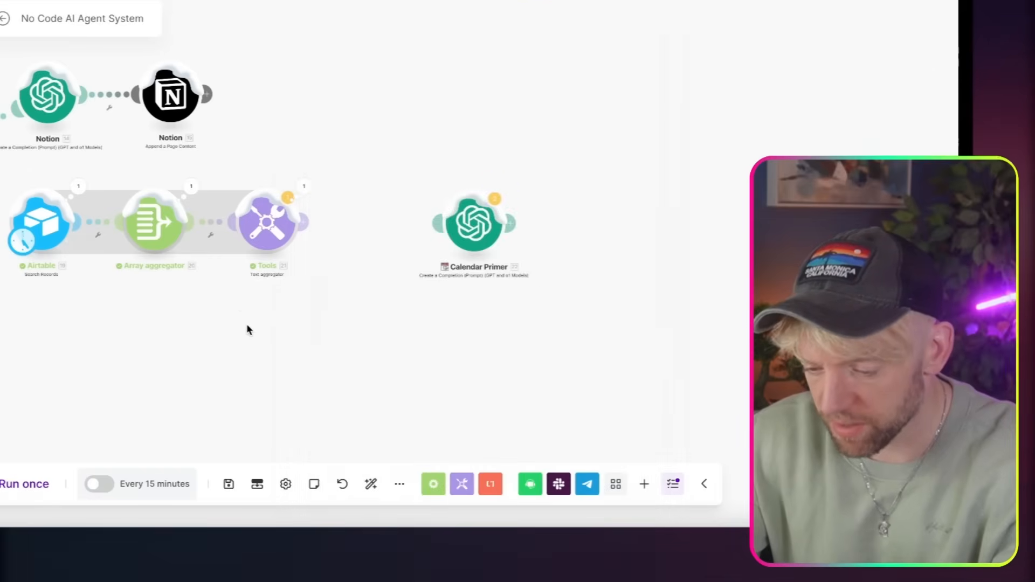
left_click(192, 188)
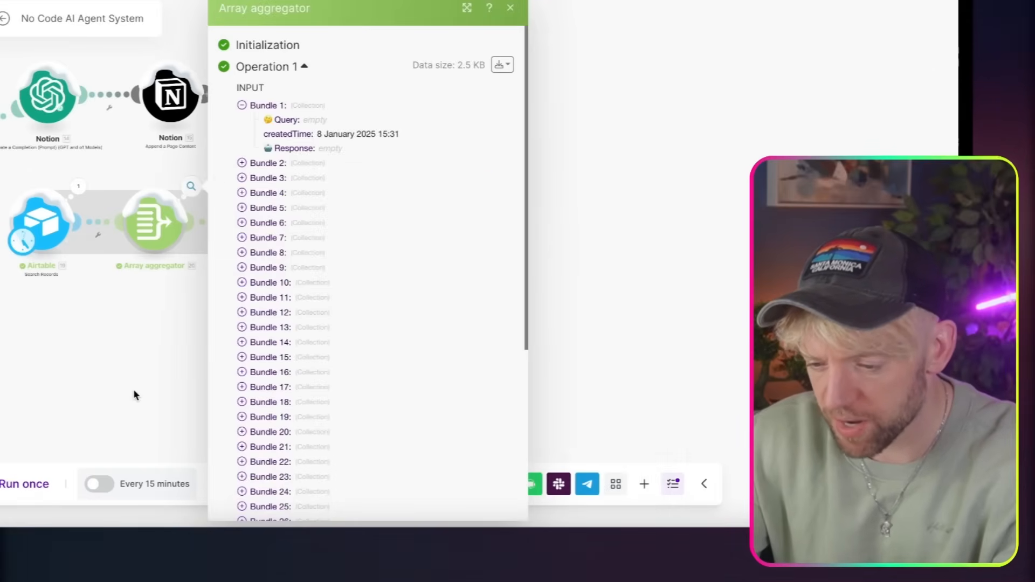
left_click(133, 395)
Step: Review which Airtable fields are selected for aggregation in the Array aggregator's settings
left_click(152, 223)
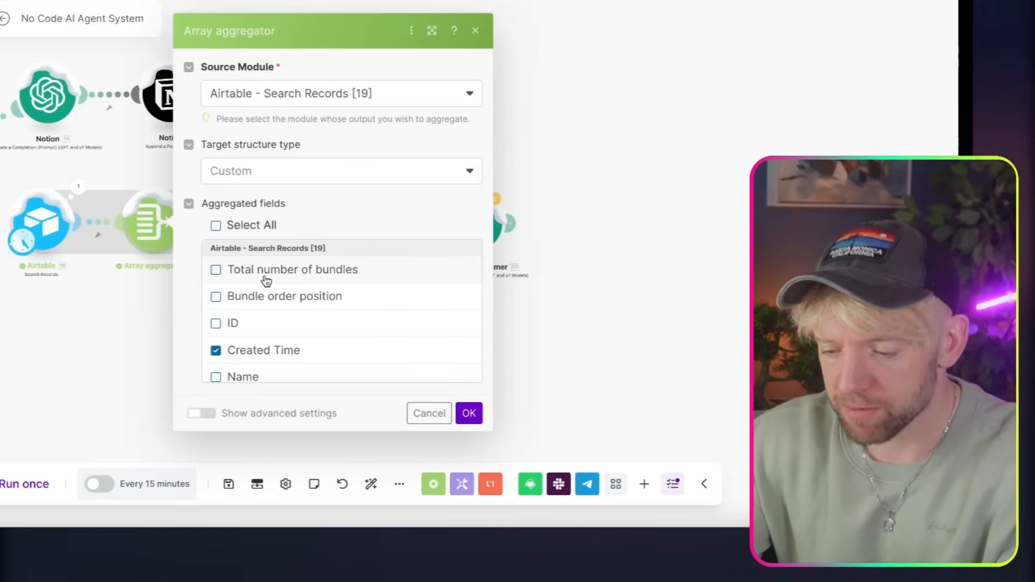
scroll(261, 341, "down", 3)
scroll(305, 350, "up", 3)
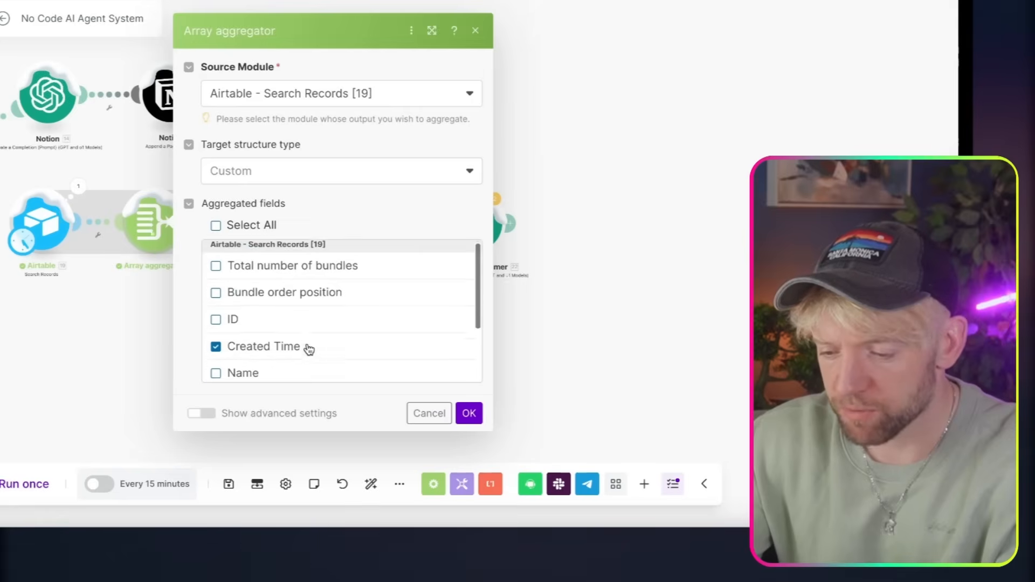
left_click(132, 358)
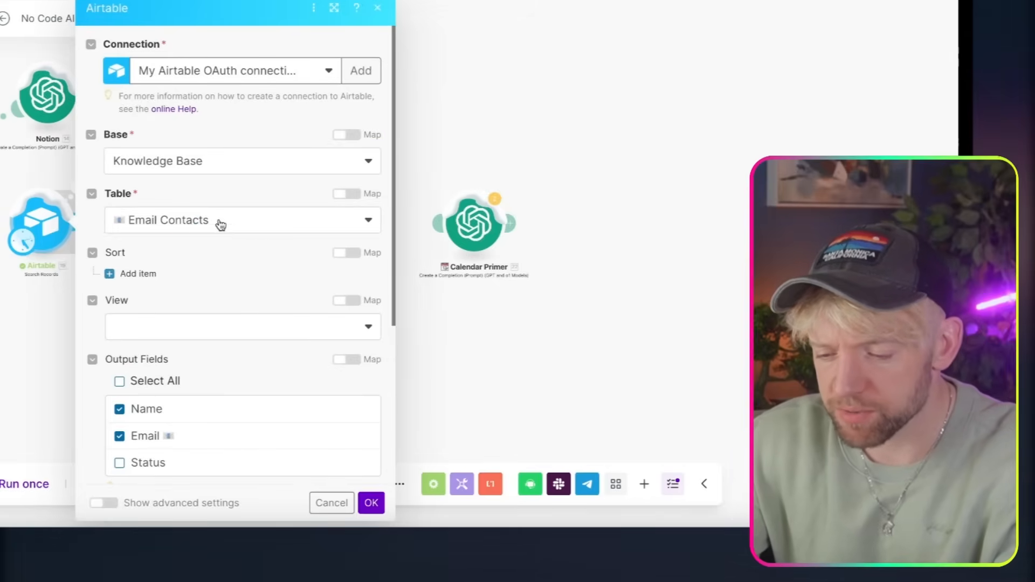
Step: Check and confirm the Airtable search of the Email Contacts table with Name and Email as output fields
scroll(214, 270, "down", 2)
scroll(216, 270, "up", 2)
scroll(215, 269, "down", 4)
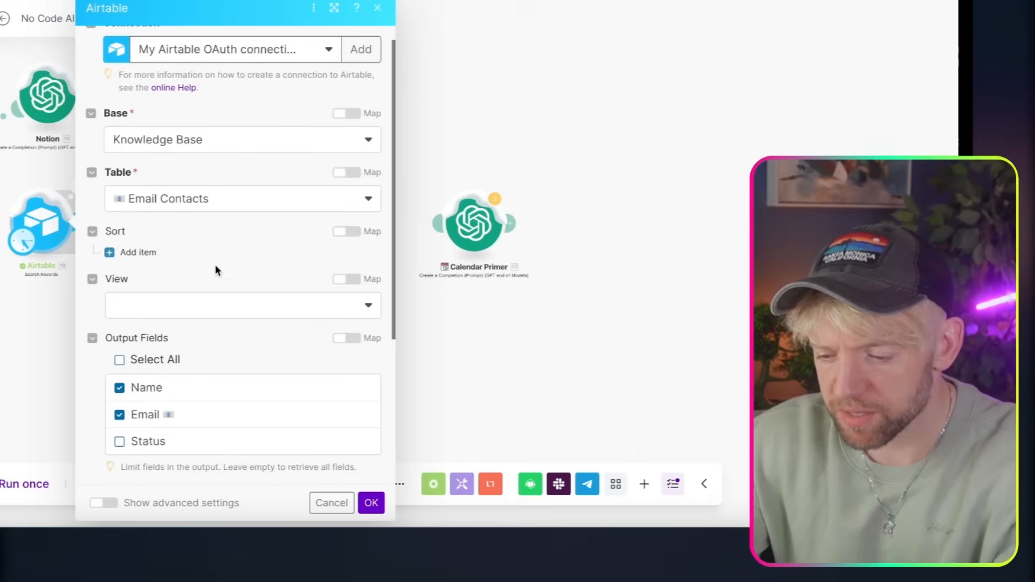
left_click(371, 503)
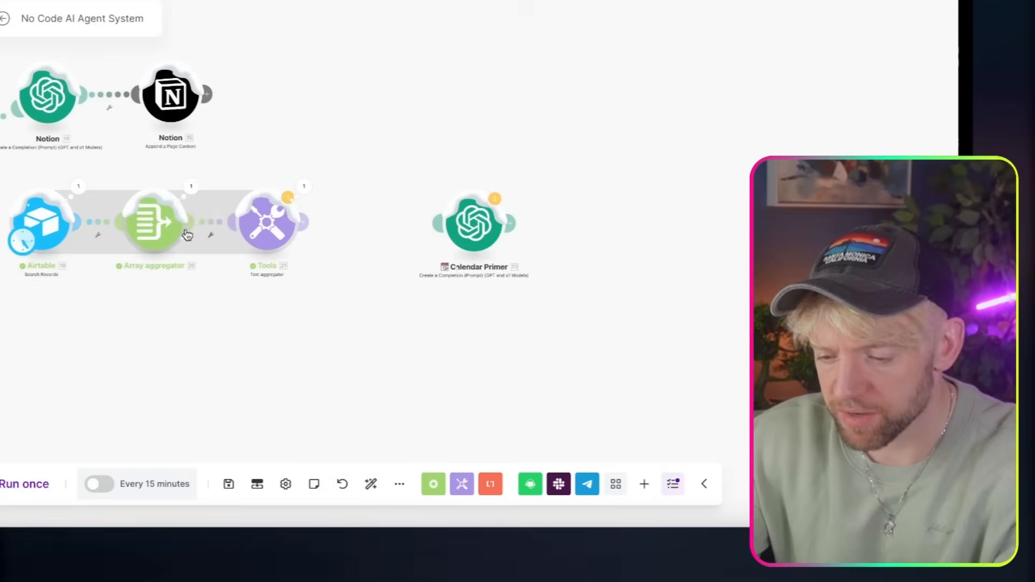
Step: Add Name and Email to the Array aggregator's aggregated fields alongside Created Time and save the module
left_click(148, 224)
scroll(355, 317, "down", 1)
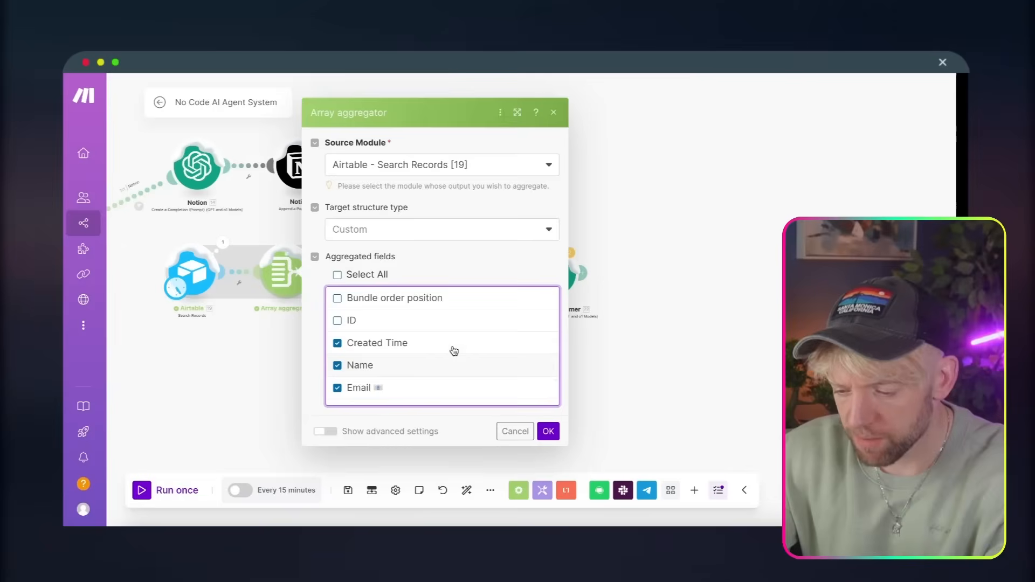
scroll(355, 316, "up", 1)
scroll(355, 316, "down", 3)
left_click(469, 413)
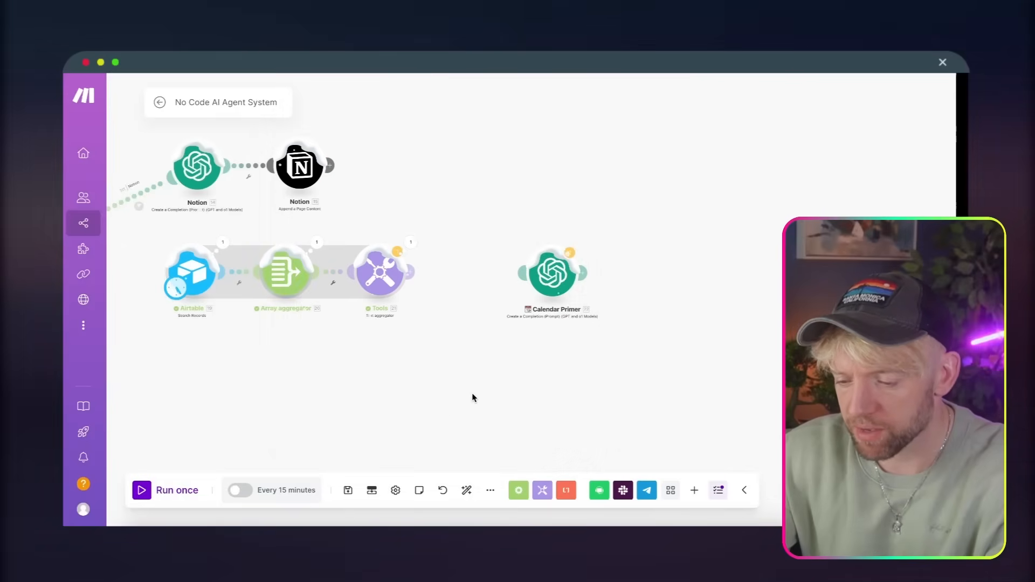
Step: Run the isolated chain once despite the warning and inspect the Tools text aggregator's input and output
left_click(156, 488)
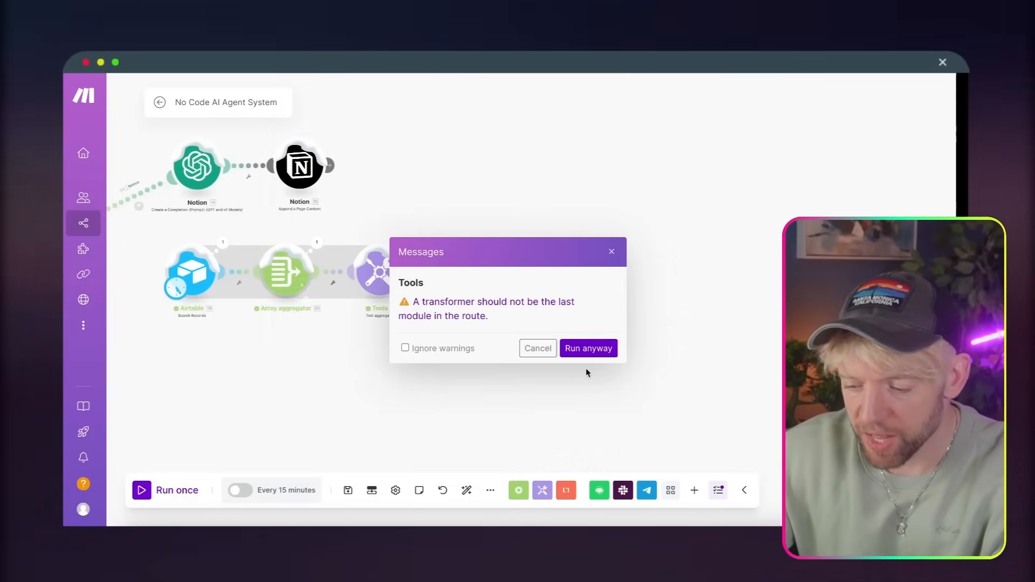
left_click(588, 348)
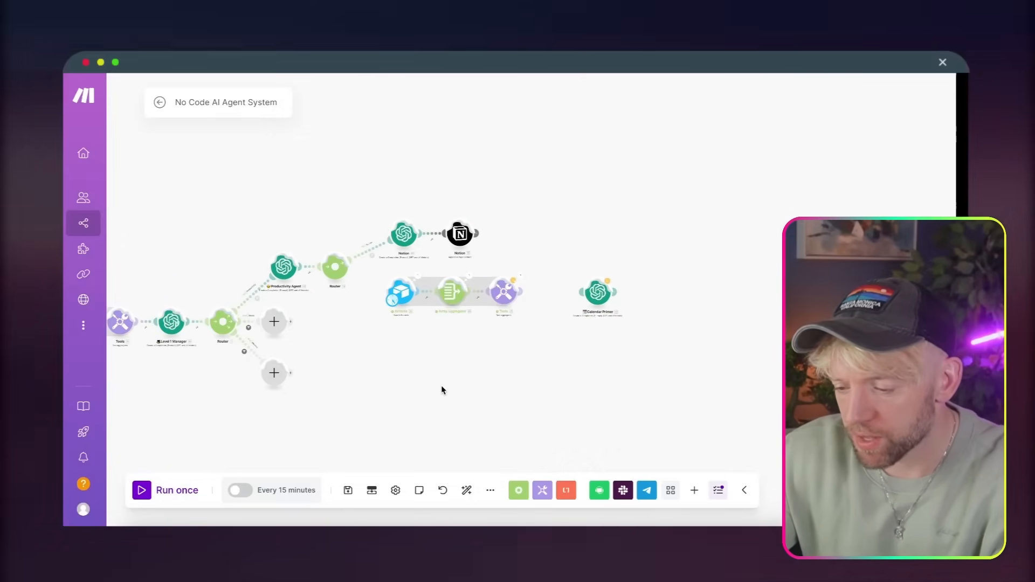
scroll(417, 352, "up", 3)
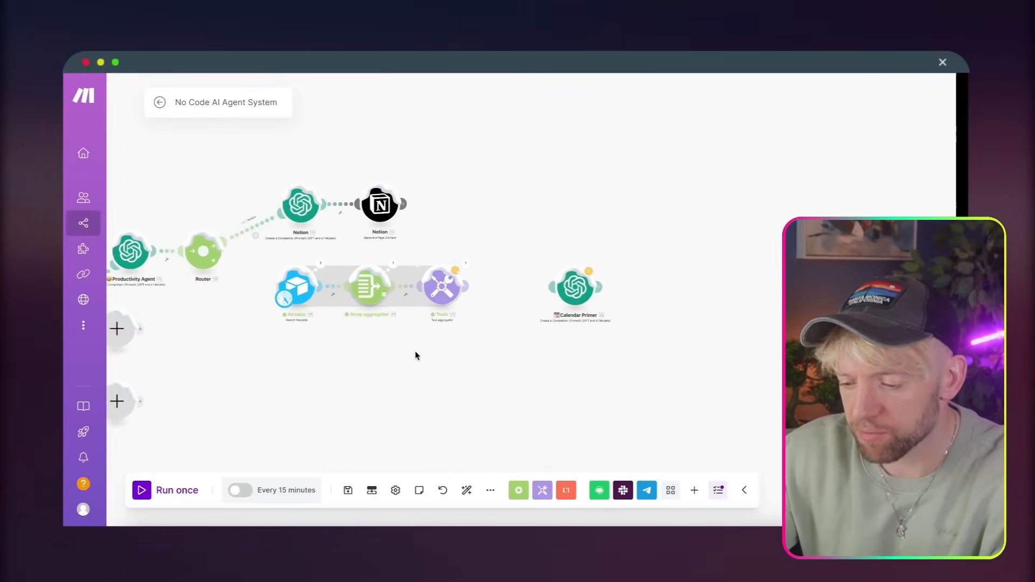
left_click(455, 266)
left_click(509, 316)
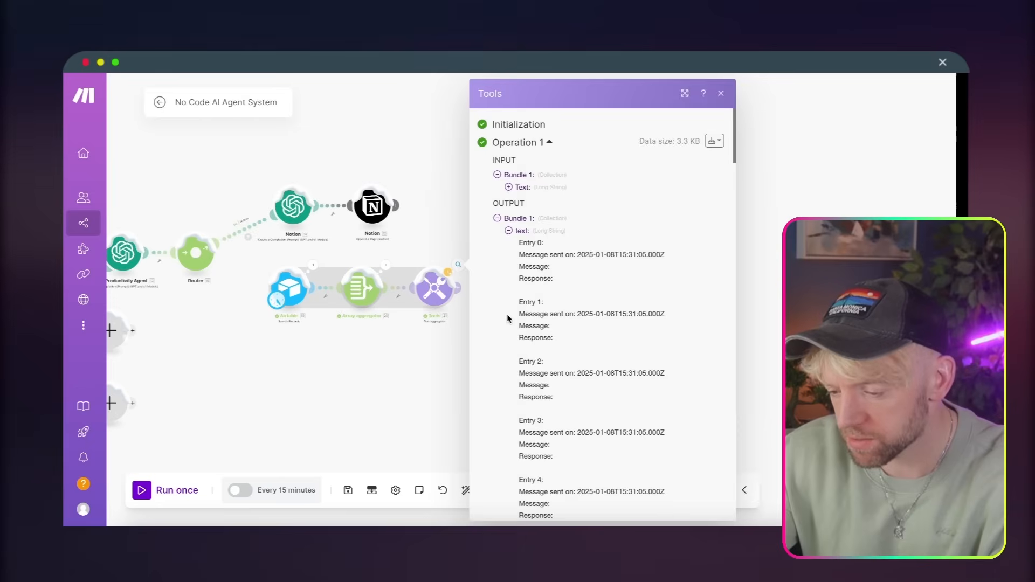
scroll(571, 343, "down", 5)
scroll(572, 348, "up", 6)
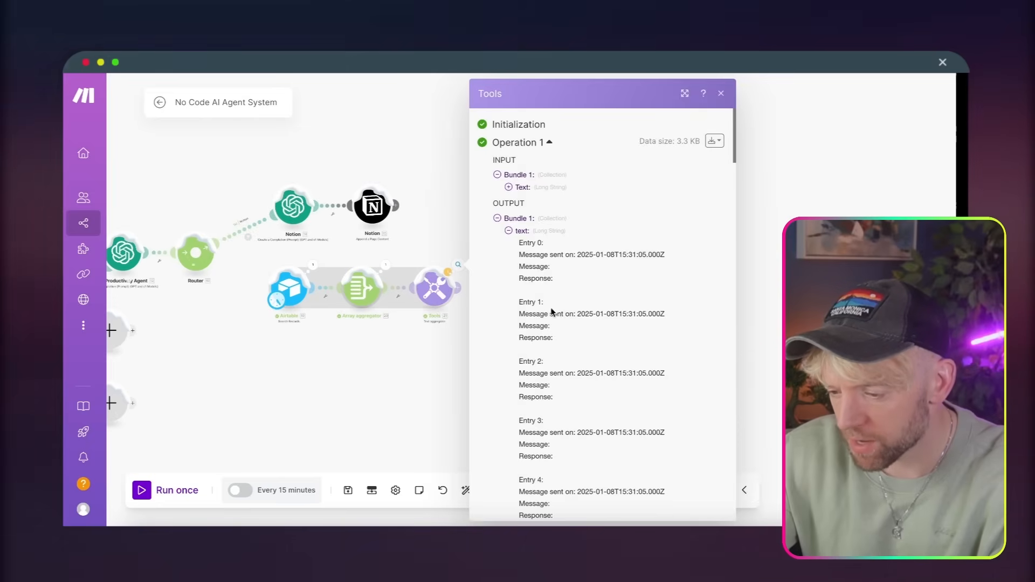
left_click(509, 187)
left_click(406, 411)
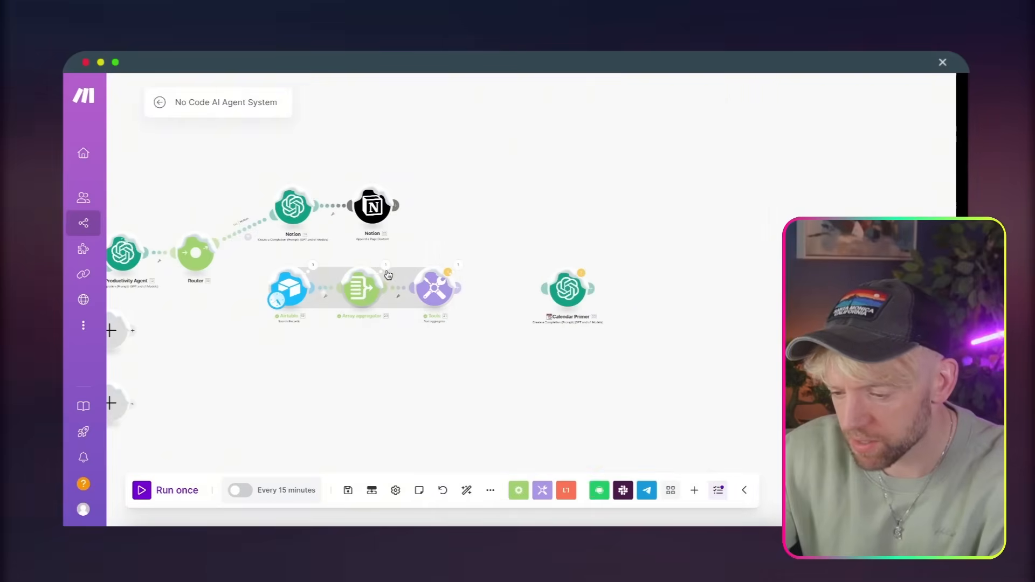
Step: Examine the Array aggregator's input bundles and several contact entries in its output array
left_click(385, 264)
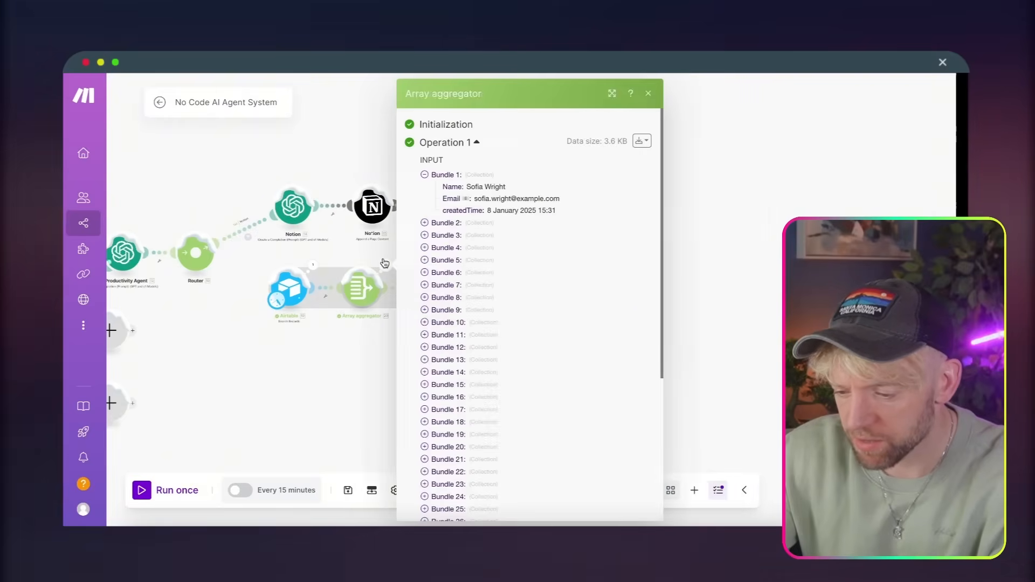
left_click(435, 223)
scroll(438, 286, "down", 5)
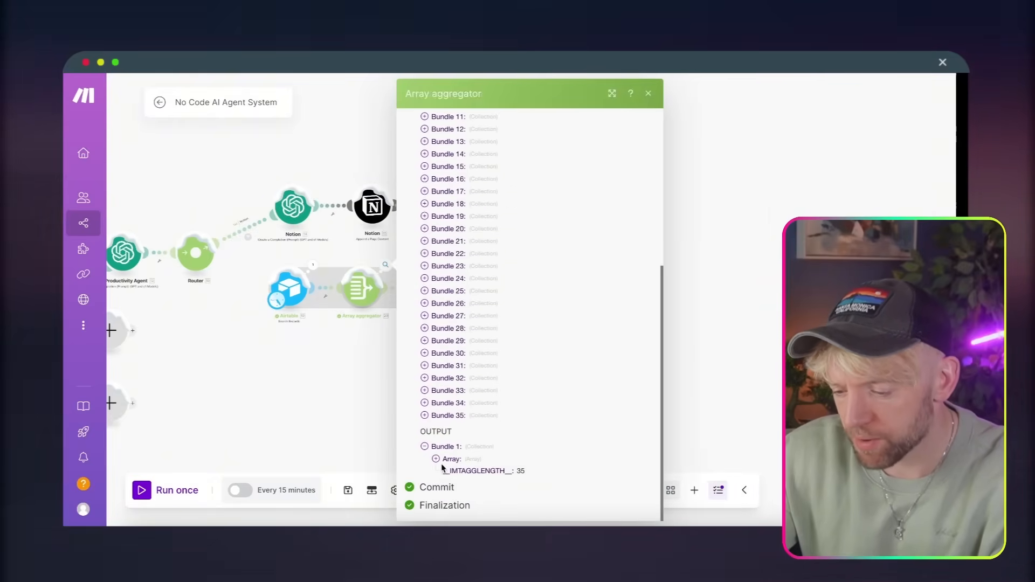
left_click(436, 459)
scroll(483, 426, "down", 3)
left_click(470, 369)
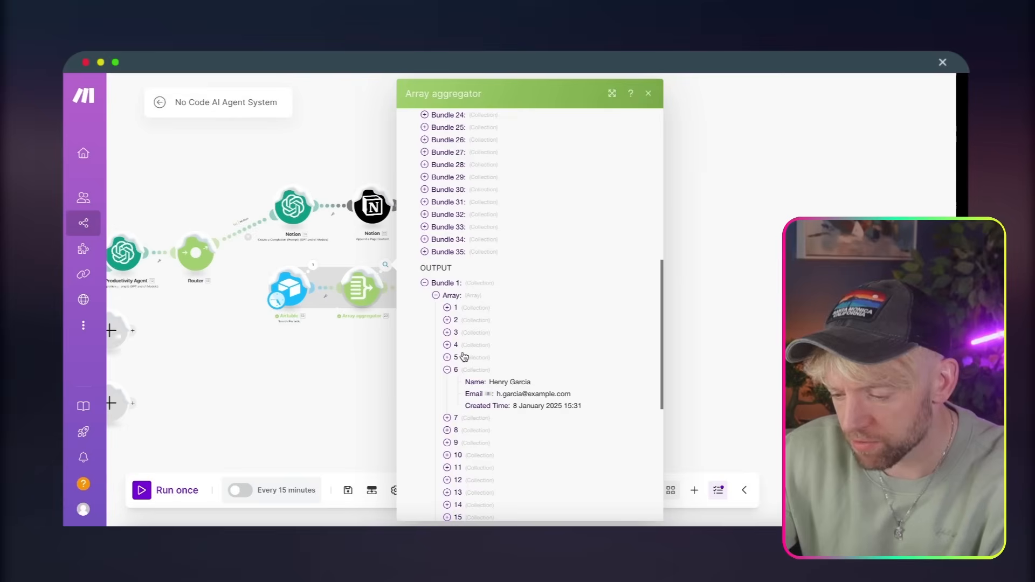
left_click(456, 357)
left_click(457, 333)
left_click(460, 321)
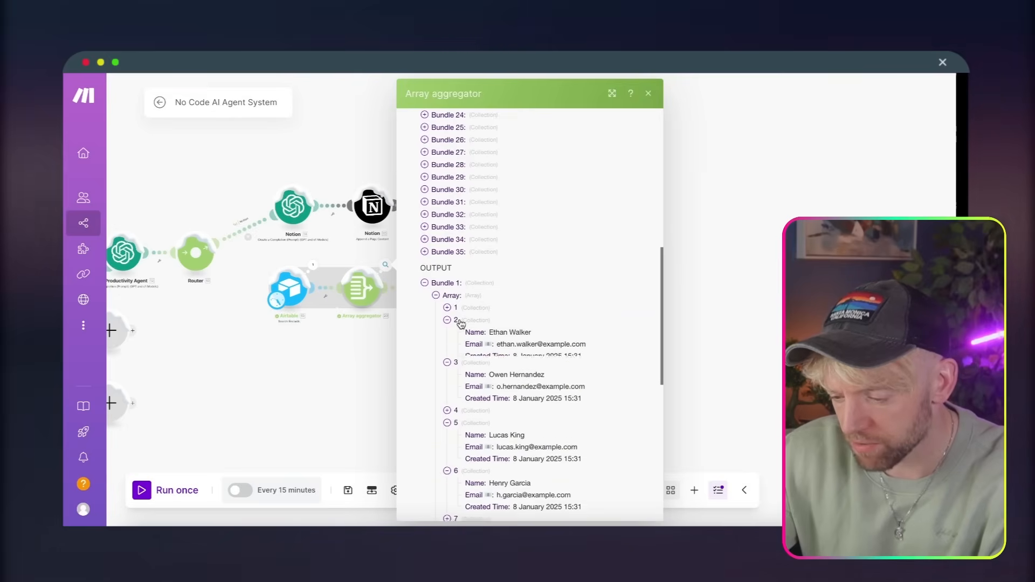
left_click(348, 370)
Step: Clear the entire message-entry template from the Tools text aggregator and expand the Array aggregator's mappable array fields
left_click_drag(432, 291, 362, 296)
left_click(362, 293)
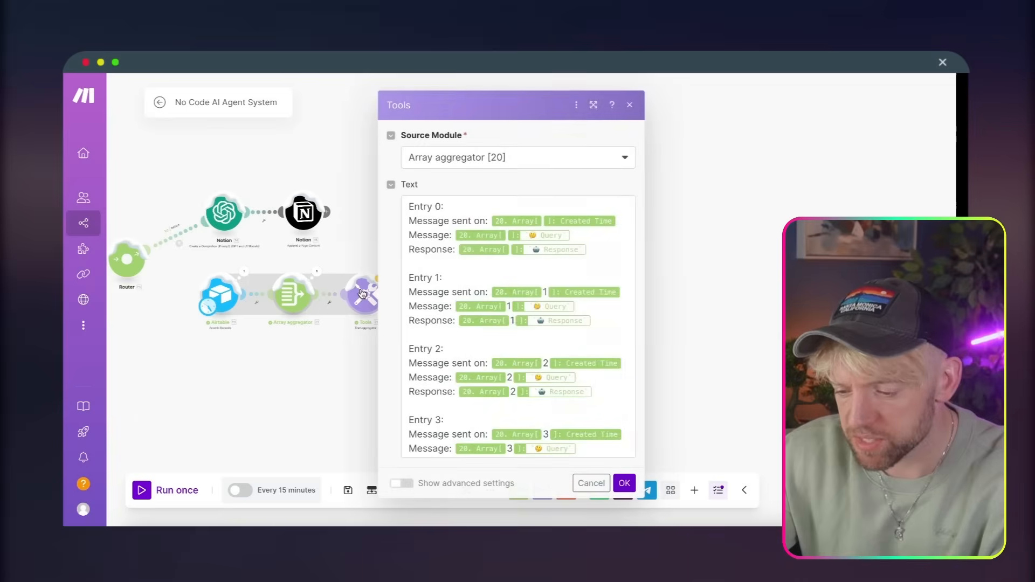
left_click(597, 254)
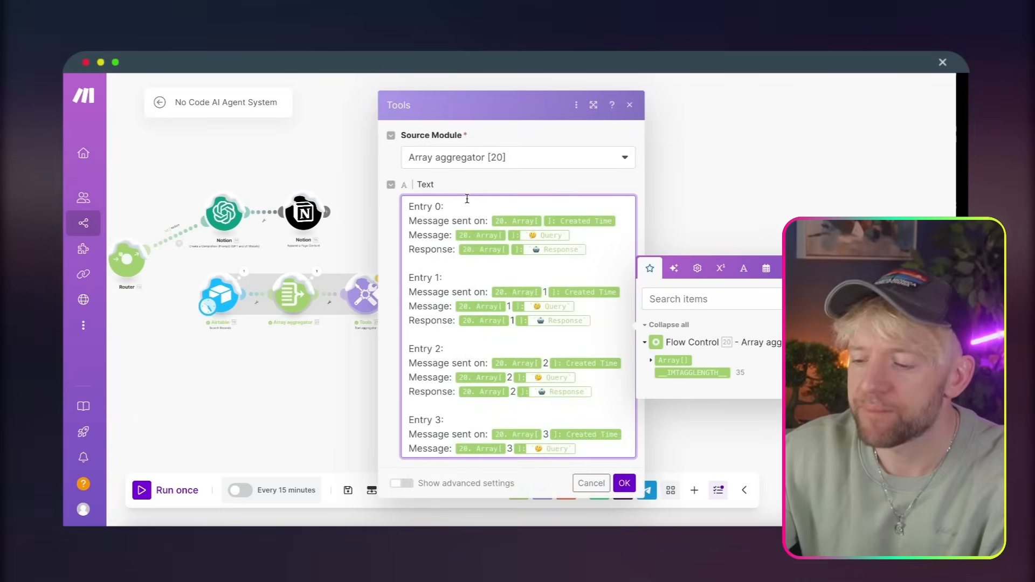
scroll(477, 372, "down", 15)
scroll(479, 377, "down", 8)
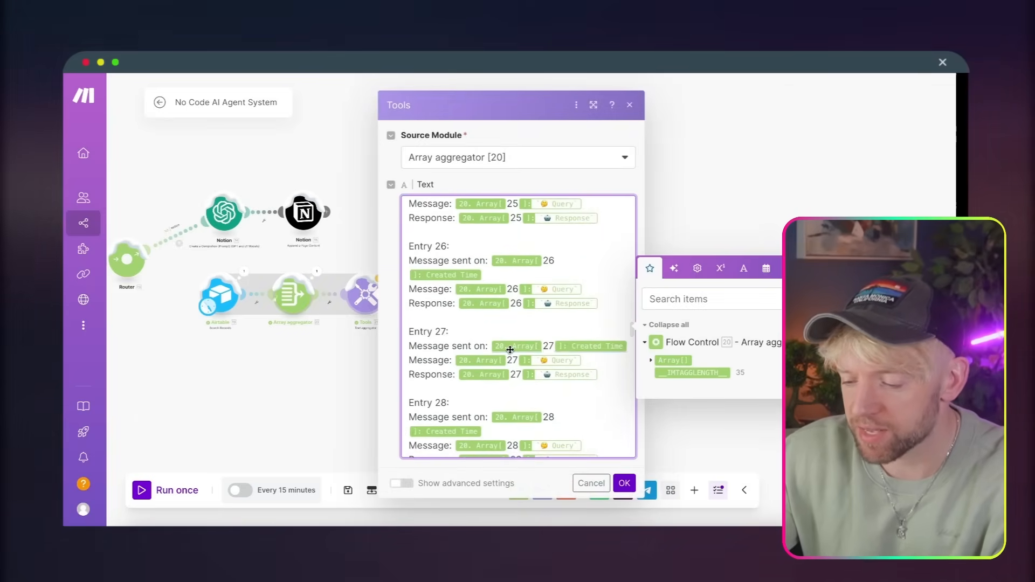
scroll(507, 345, "down", 14)
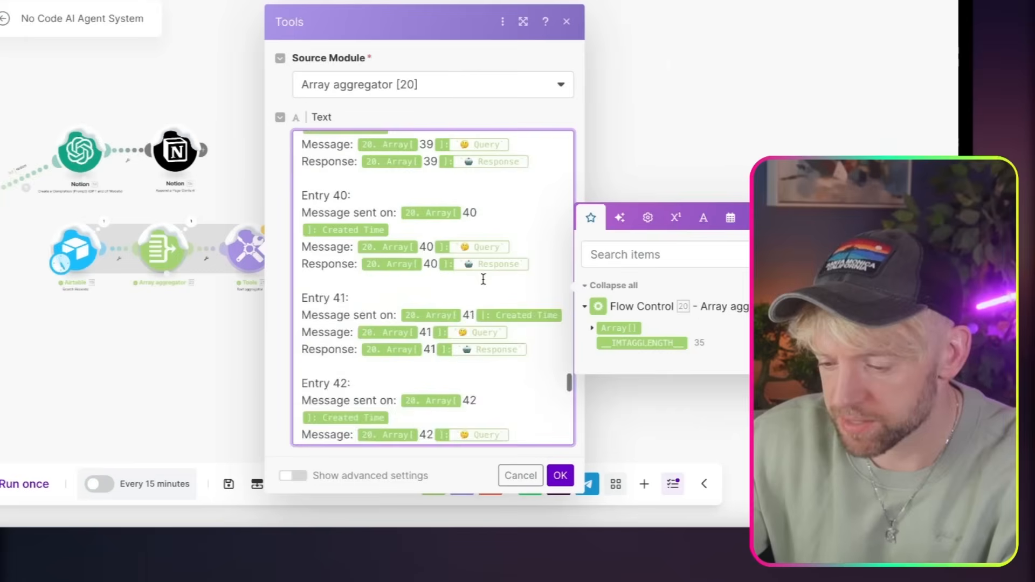
scroll(483, 279, "down", 8)
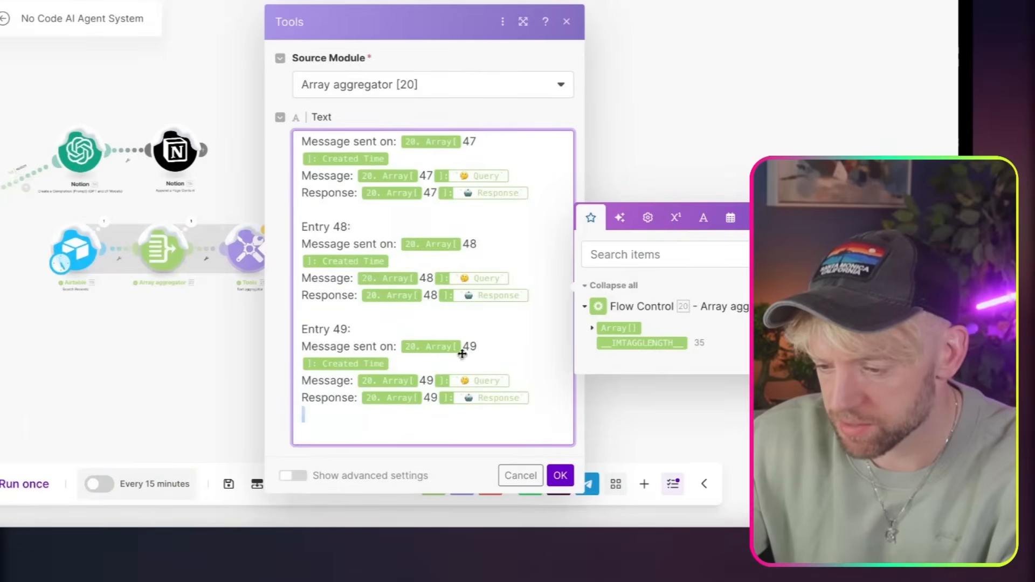
key("ctrl+a")
key("BackSpace")
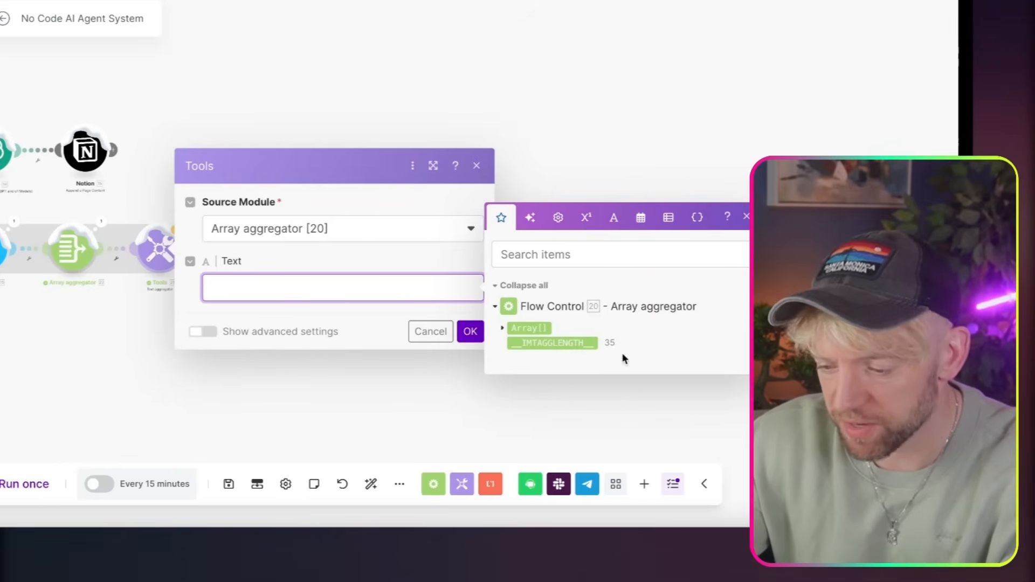
left_click(501, 330)
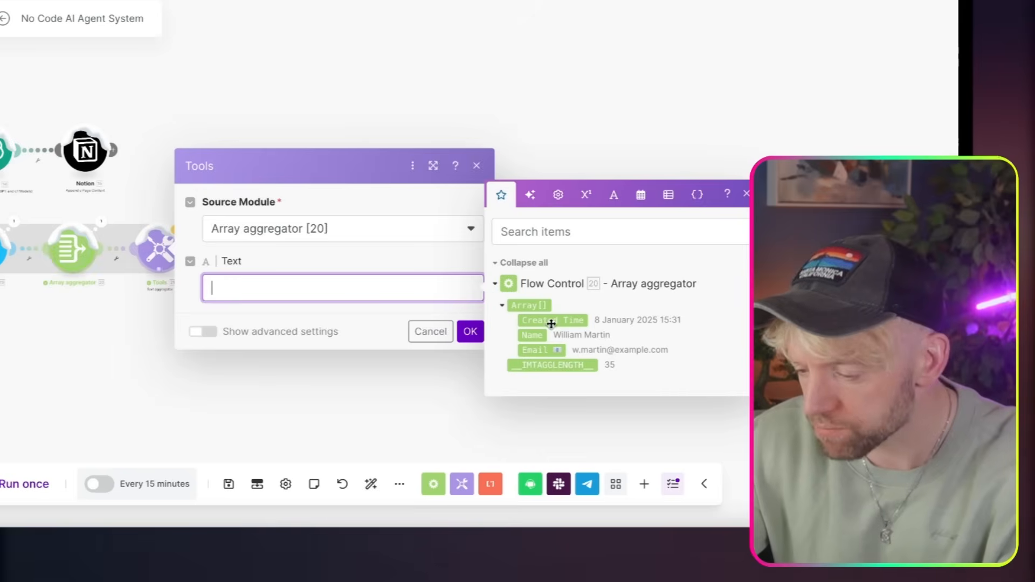
type("Crre")
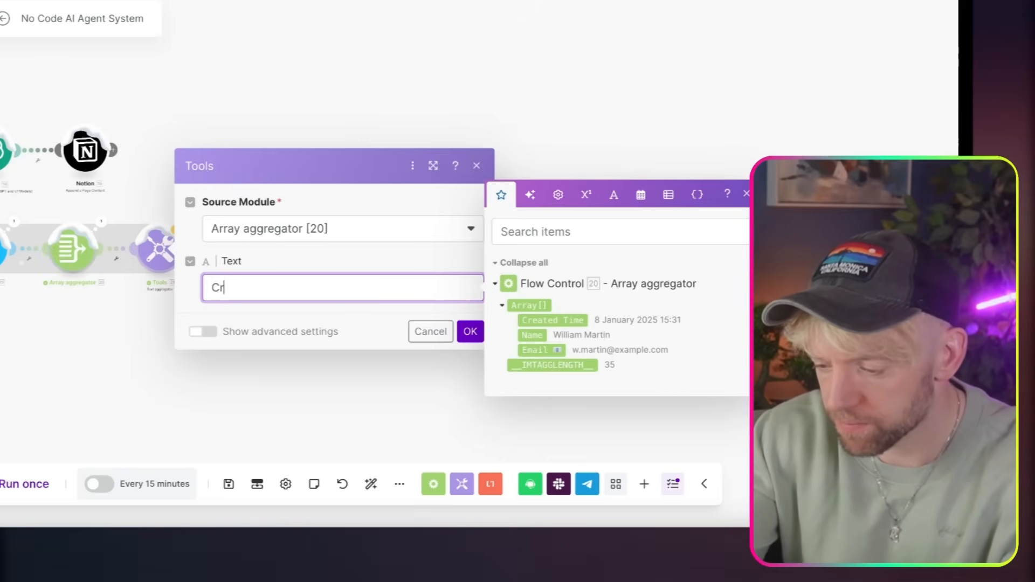
key("BackSpace")
key("BackSpace")
key("BackSpace")
key("BackSpace")
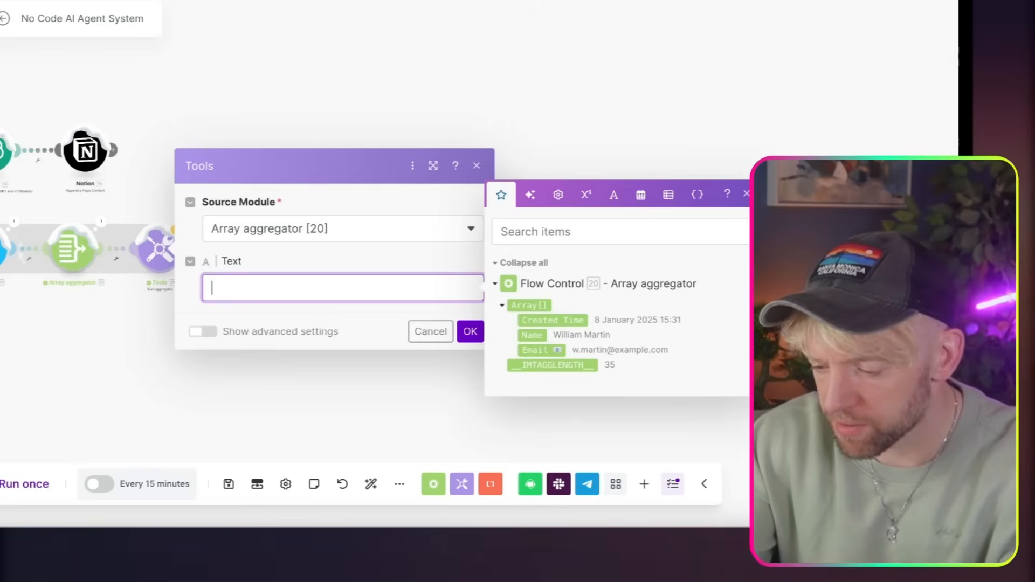
Step: Enter "Name:" and "Email:" lines in the text aggregator, map them to the array's Name and Email fields, and add blank lines below
type("Name")
key("Return")
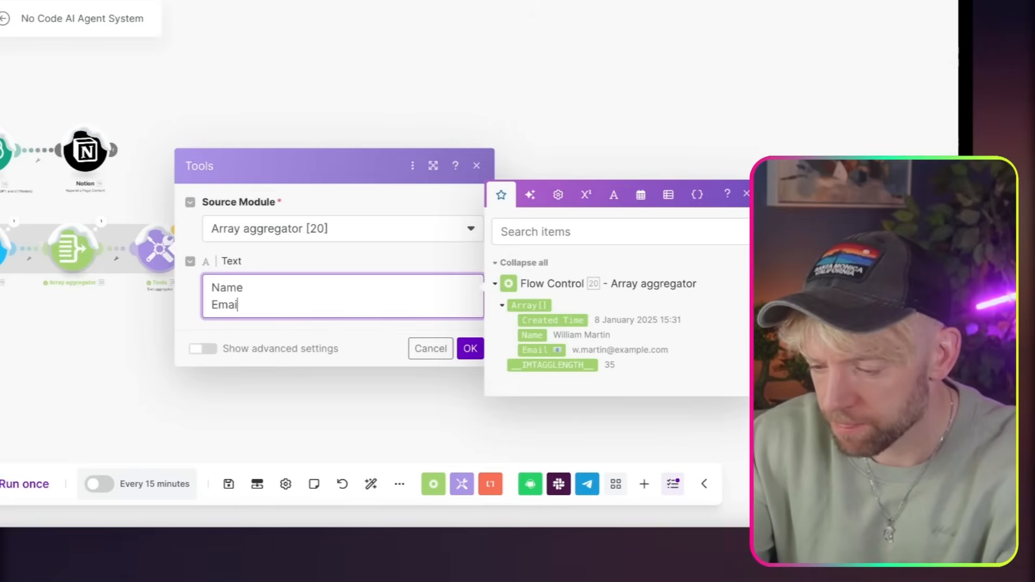
key("Up")
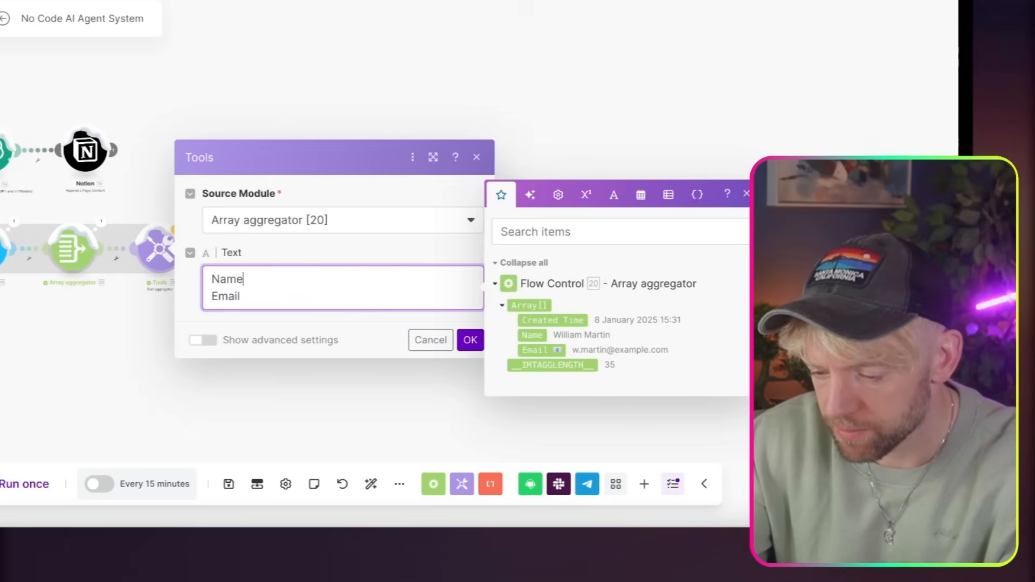
type(":")
left_click(532, 334)
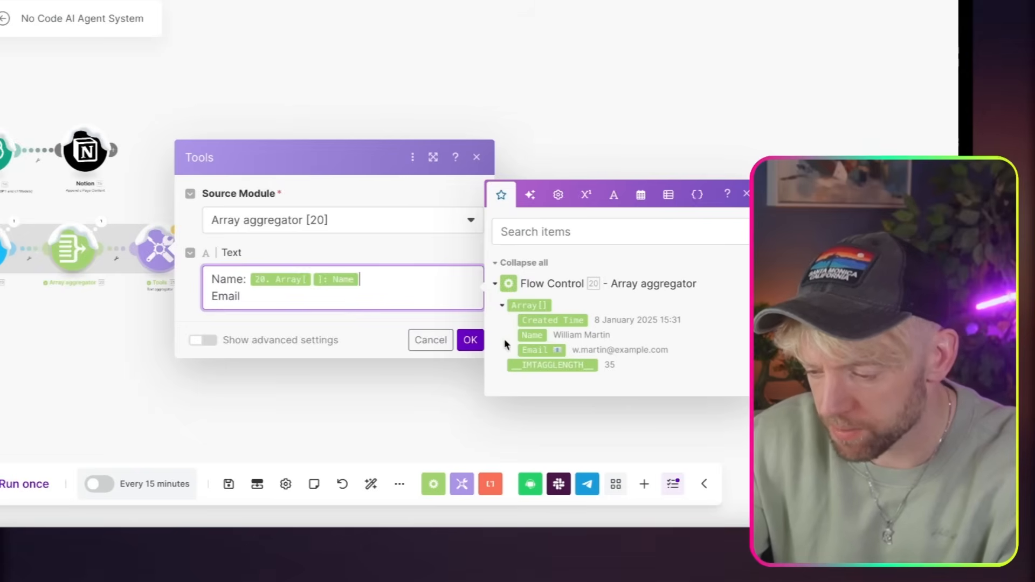
left_click(545, 355)
key("Return")
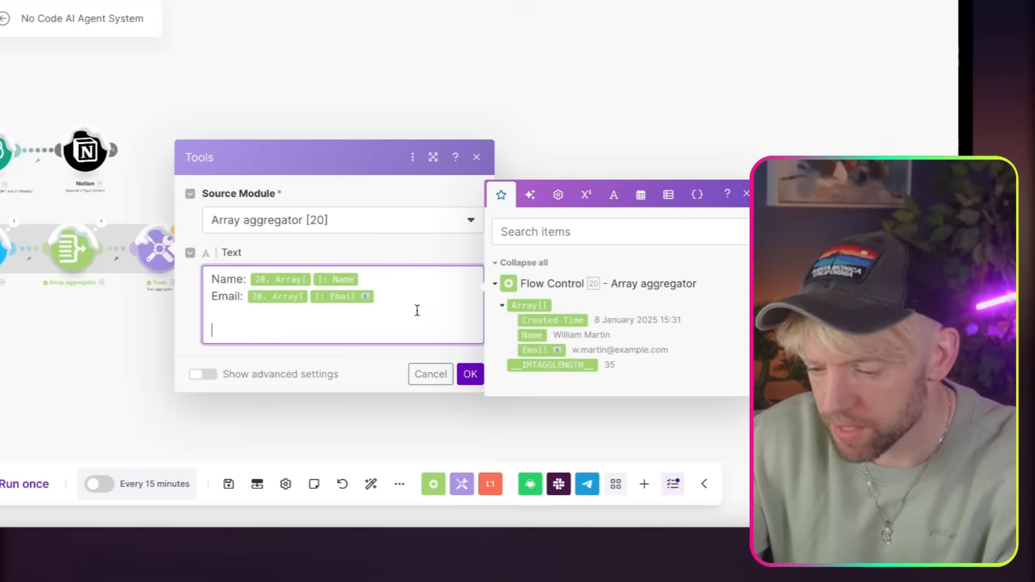
left_click_drag(418, 309, 173, 294)
left_click(228, 324)
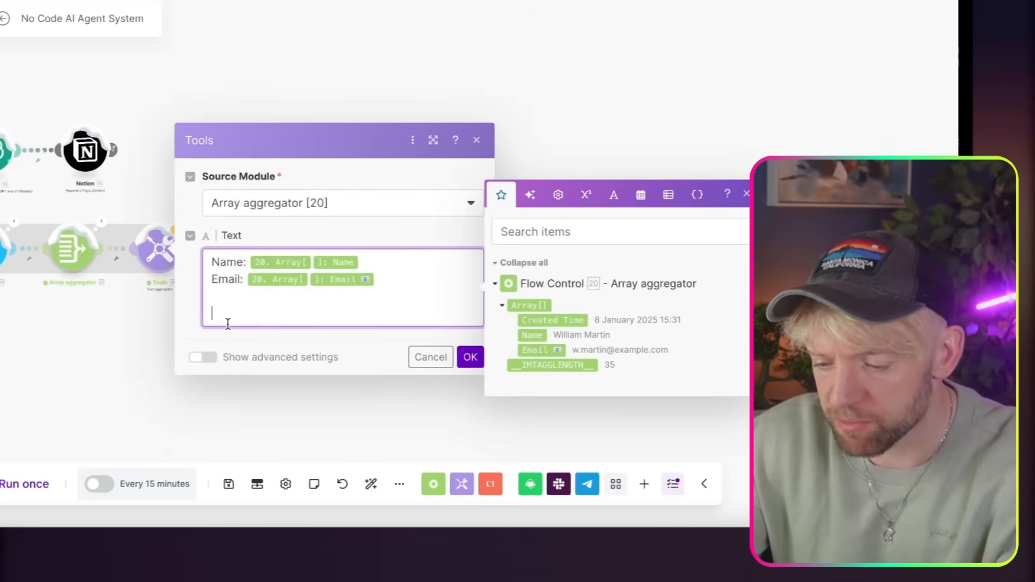
Step: Add two more Name and Email blocks below the first and index their array mappings as 1 and 2
key("ctrl+v")
key("ctrl+v")
left_click(224, 351)
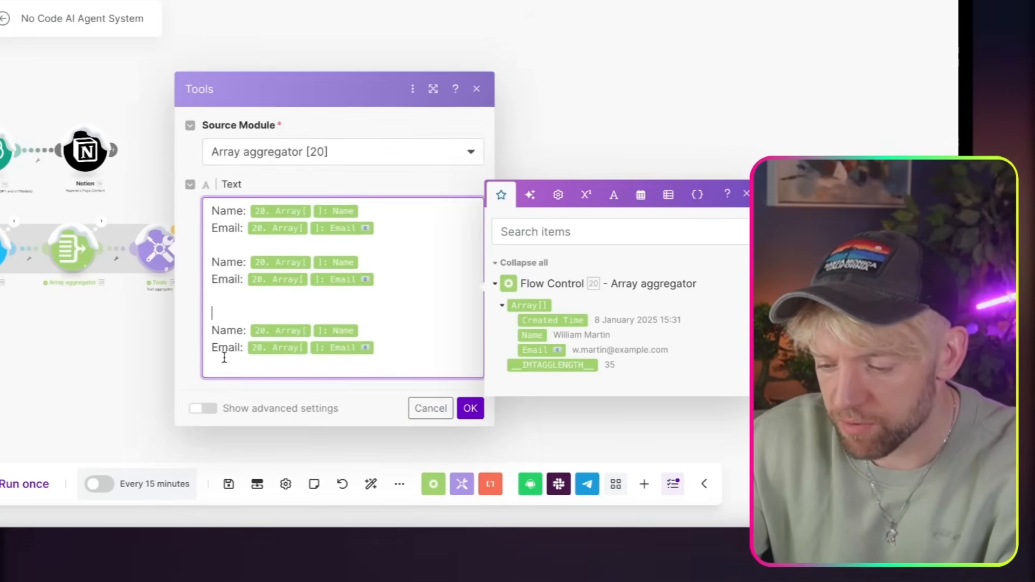
key("Delete")
key("Left")
type("1")
key("Down")
type("1")
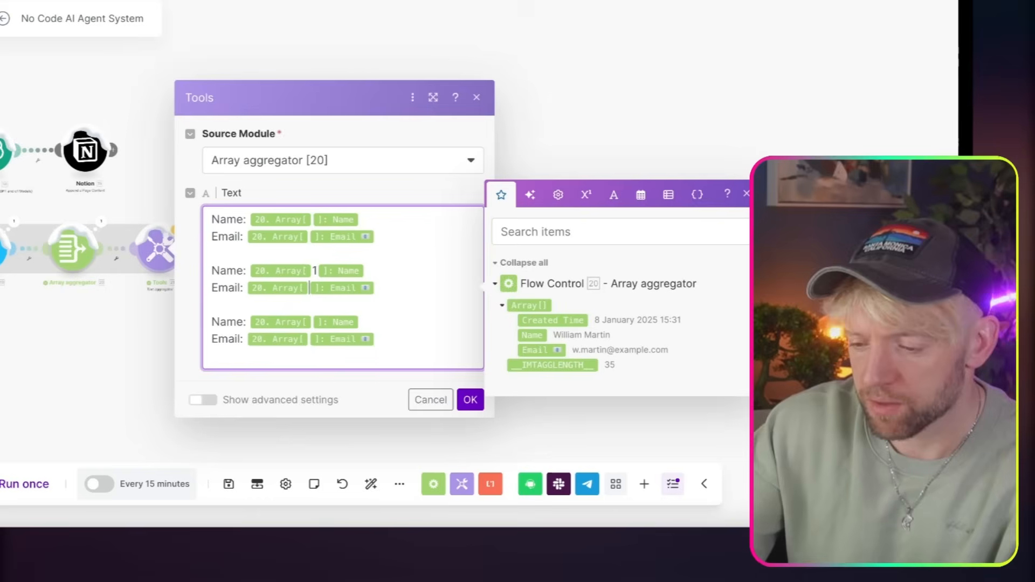
key("Down")
type("2")
key("Down")
type("2")
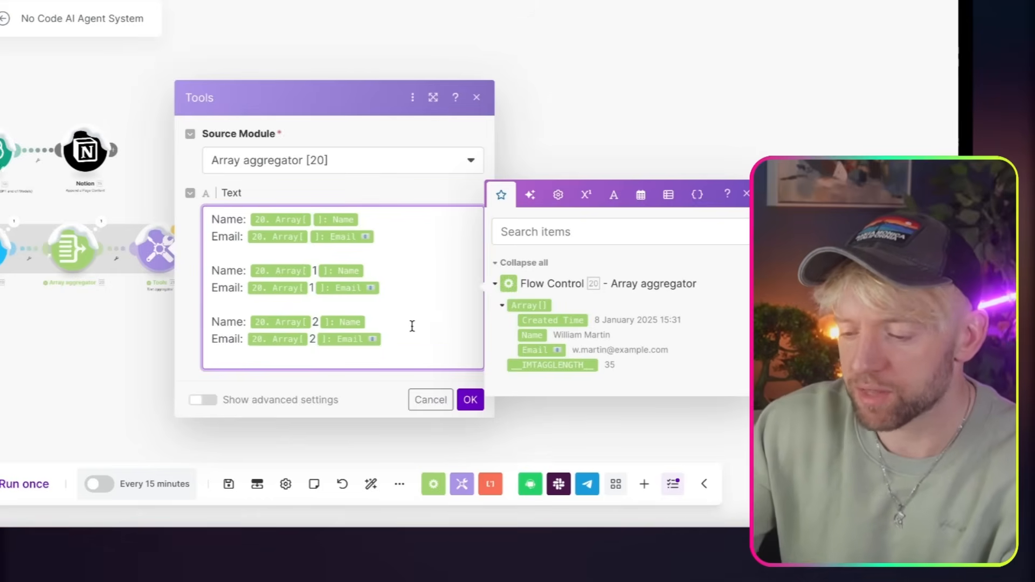
Step: Replace the text aggregator's content with the prepared 30-entry Name and Email template, Entry 0 through Entry 29
left_click_drag(411, 323, 196, 214)
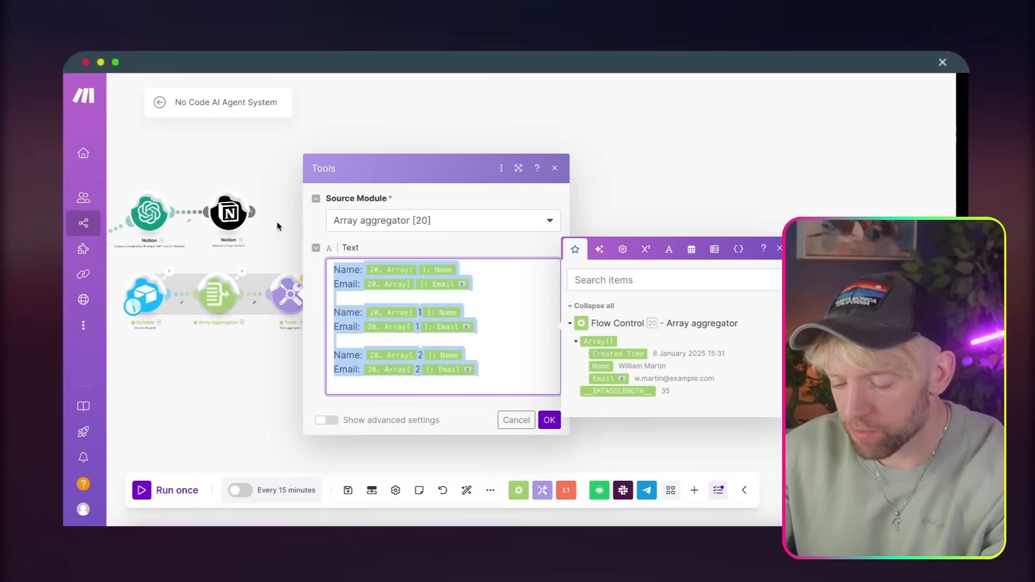
key("BackSpace")
key("ctrl+v")
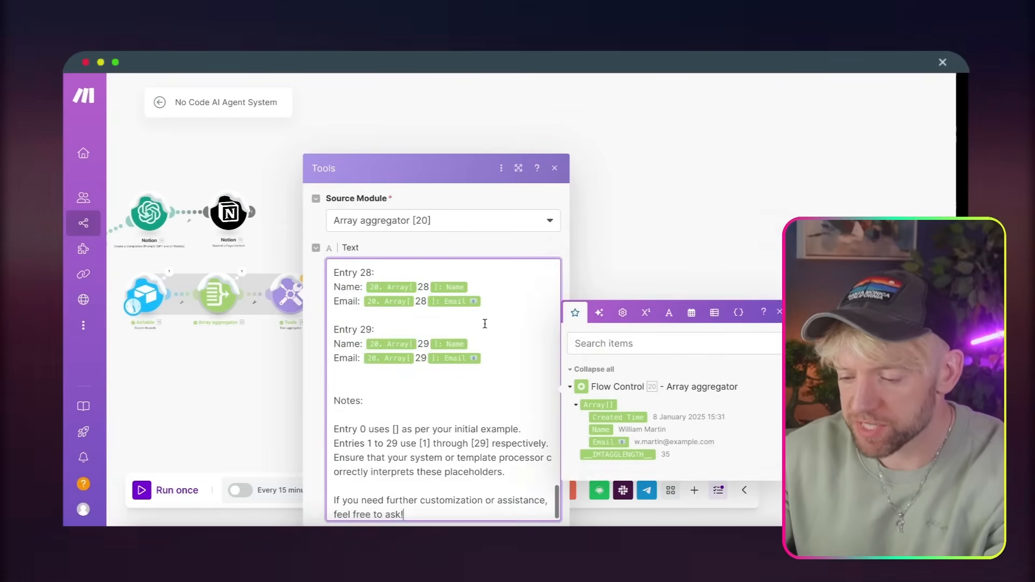
Step: Remove the closing notes and the introductory paragraph around the entries, and save the text aggregator
left_click(398, 391)
key("ctrl+shift+End")
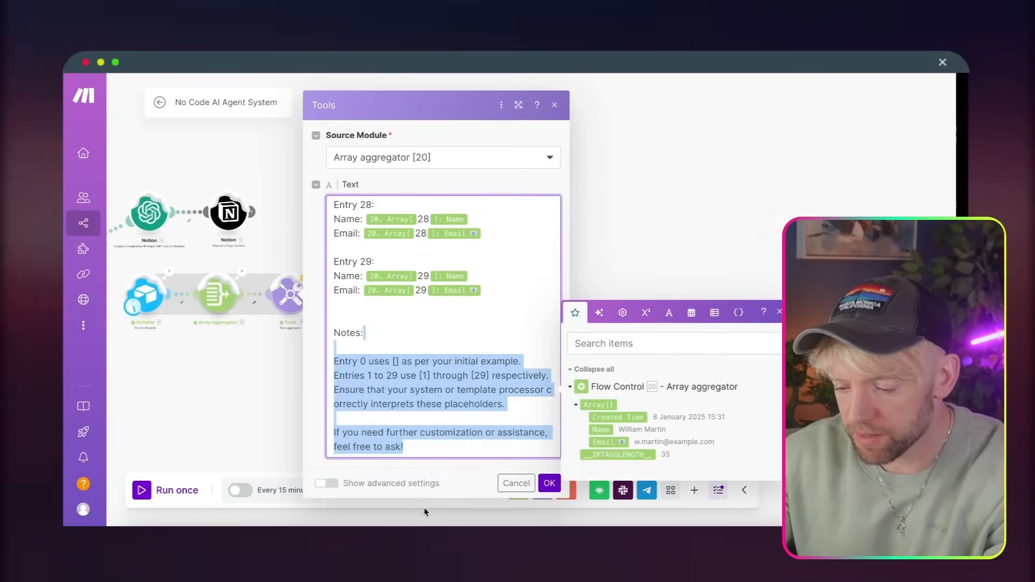
key("BackSpace")
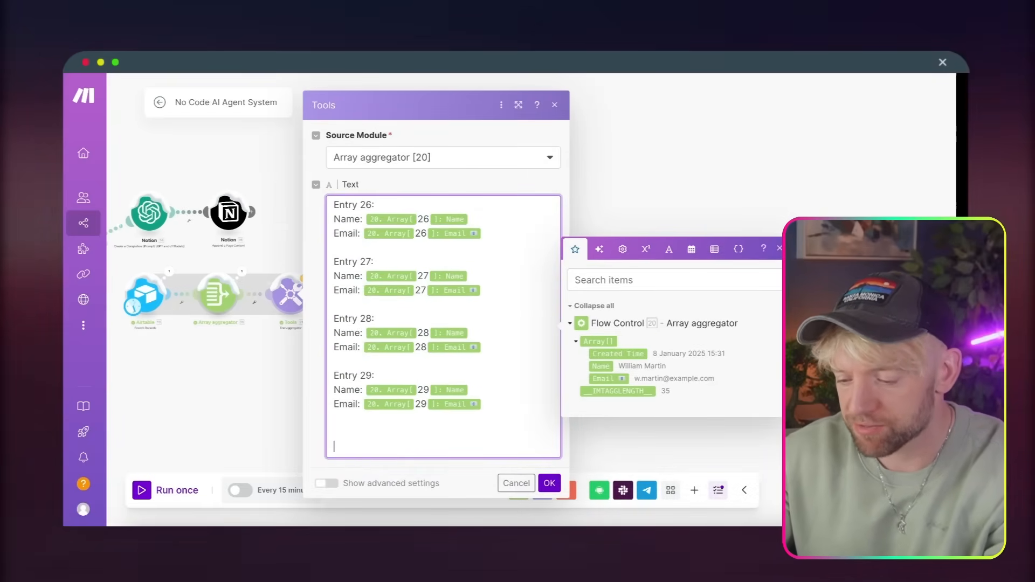
scroll(411, 358, "up", 20)
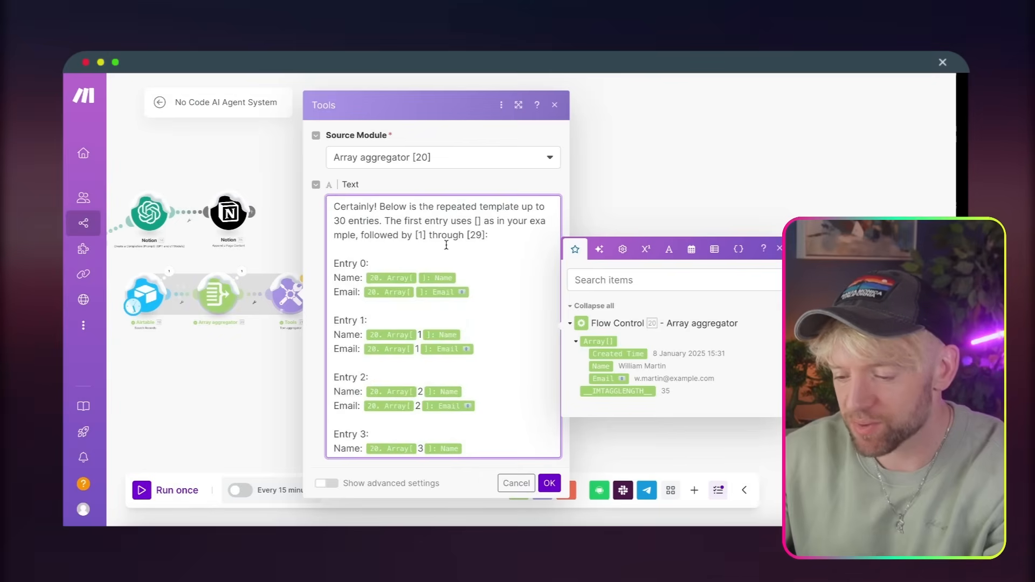
left_click_drag(446, 245, 293, 208)
key("BackSpace")
key("Delete")
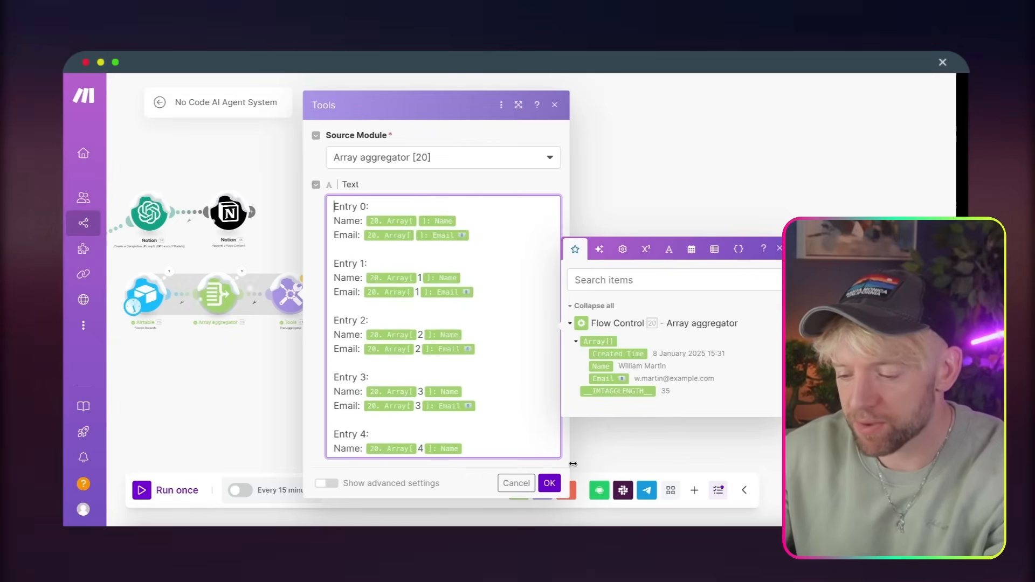
left_click(549, 488)
Step: Run the isolated chain once and check the contact entries in the Tools text aggregator's output
scroll(356, 431, "left", 5)
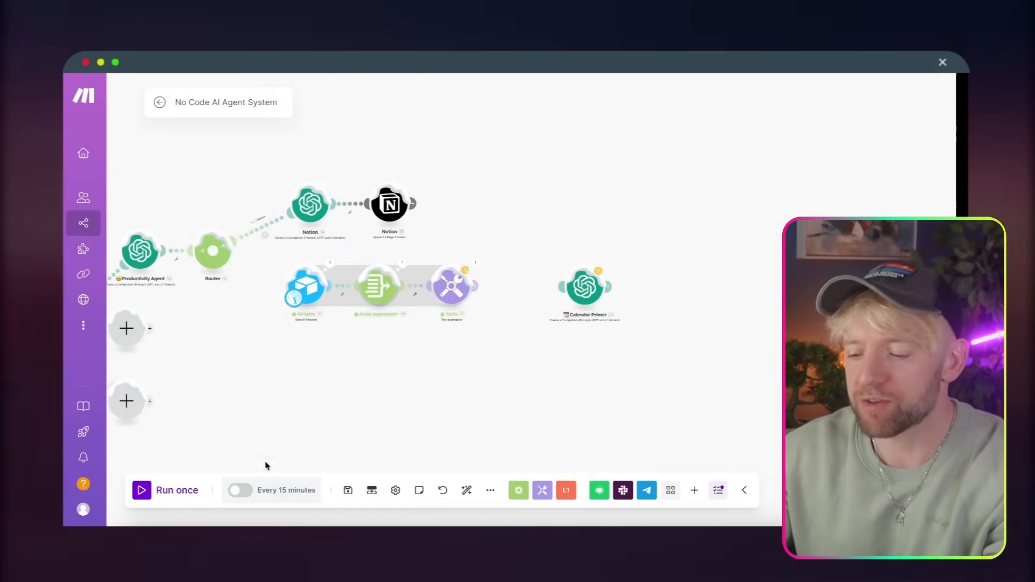
left_click(142, 492)
left_click(586, 350)
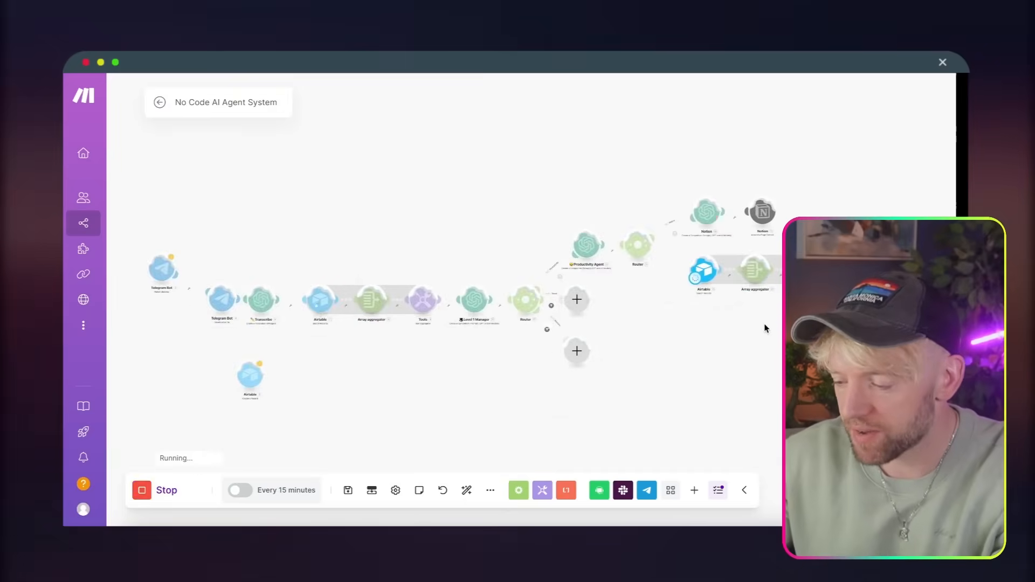
left_click_drag(765, 329, 452, 355)
scroll(451, 355, "up", 3)
scroll(504, 342, "right", 3)
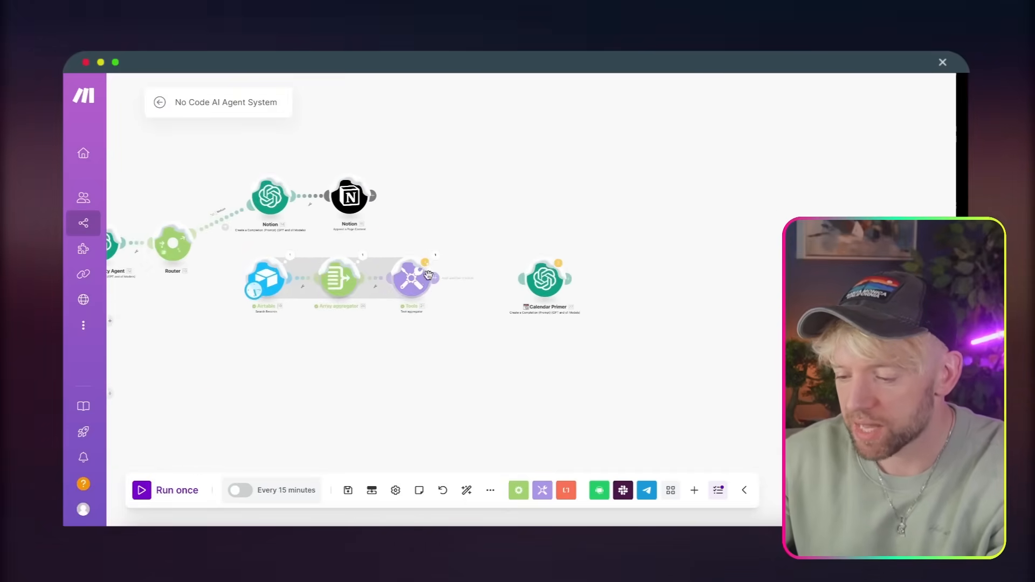
left_click(429, 274)
left_click(497, 307)
scroll(536, 349, "down", 10)
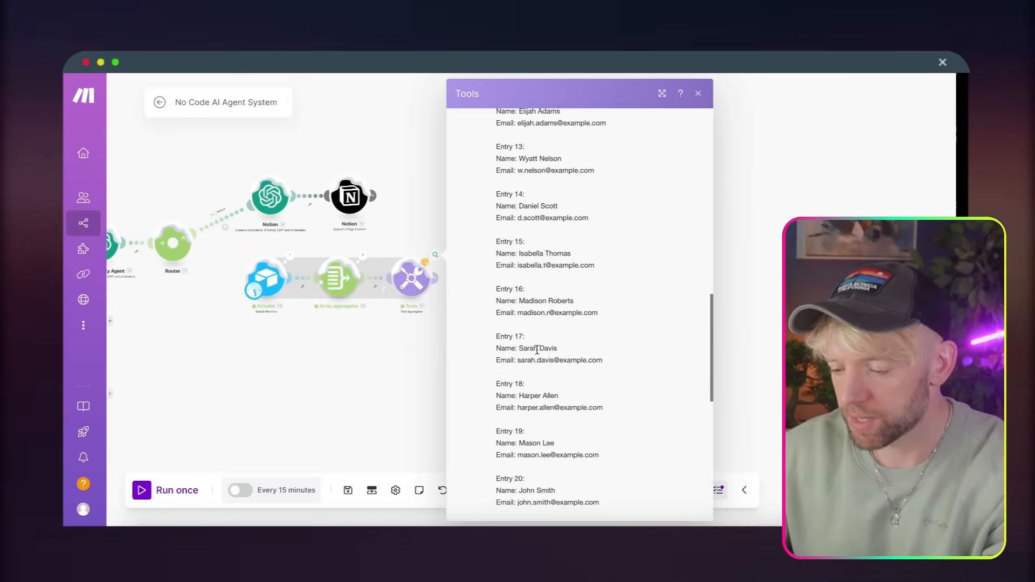
left_click(358, 393)
Step: Move the scenario's starting point from the Airtable module back to the first Telegram Bot module
scroll(478, 300, "left", 4)
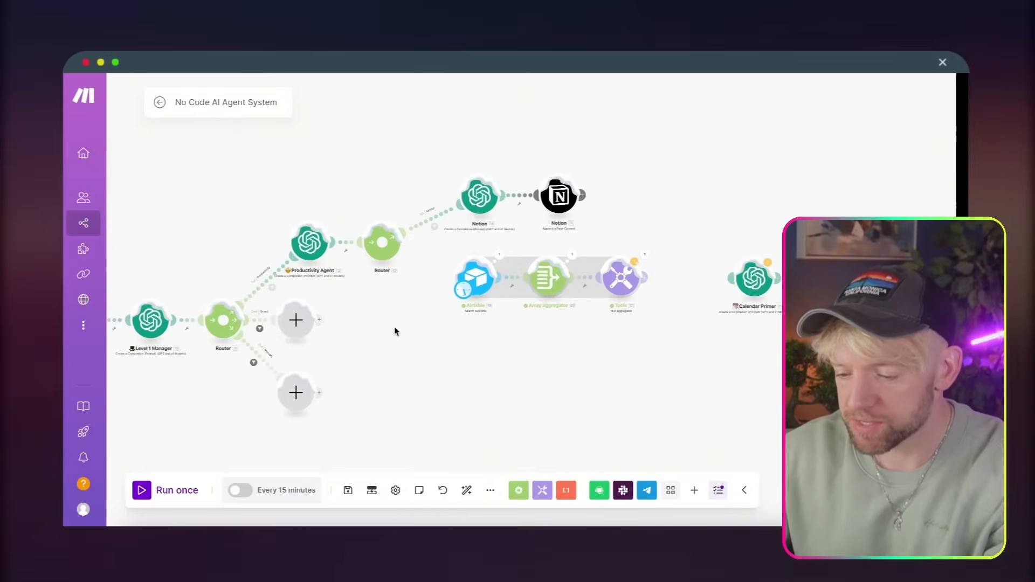
left_click_drag(395, 331, 690, 302)
scroll(536, 418, "down", 3)
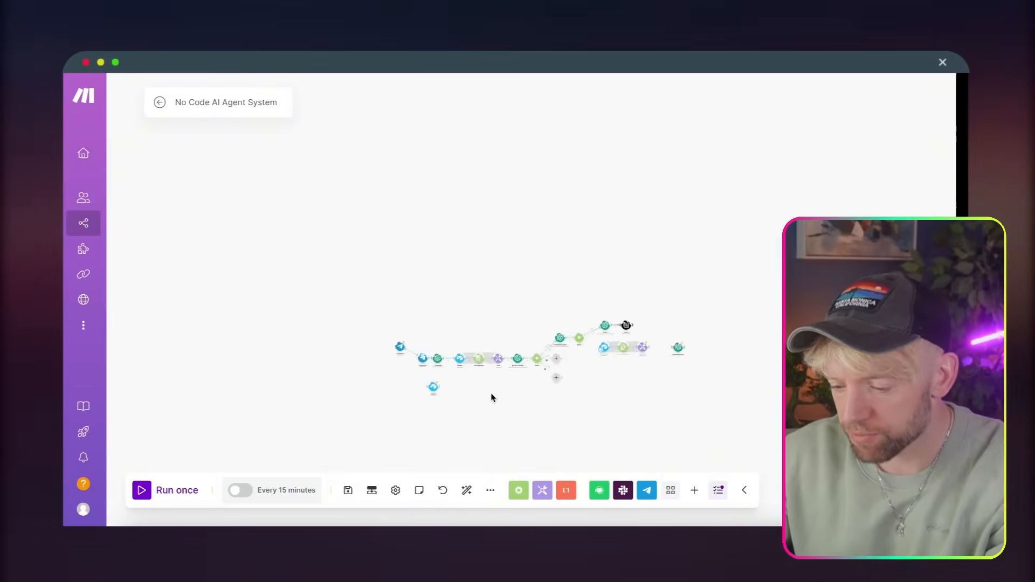
scroll(492, 397, "up", 2)
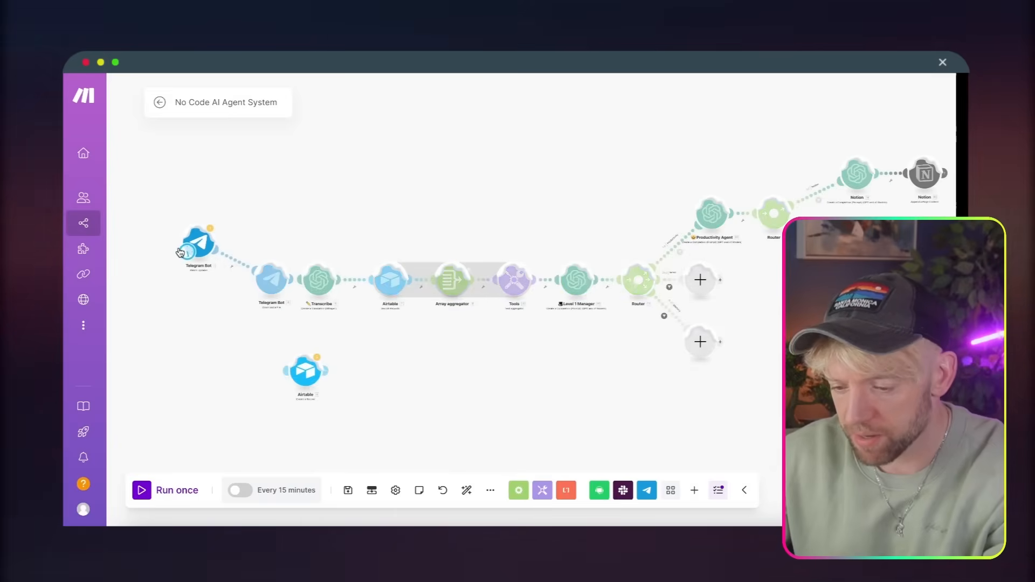
Step: Connect the productivity branch's Router to the Airtable module and the Tools text aggregator to the Calendar Primer
scroll(647, 277, "right", 5)
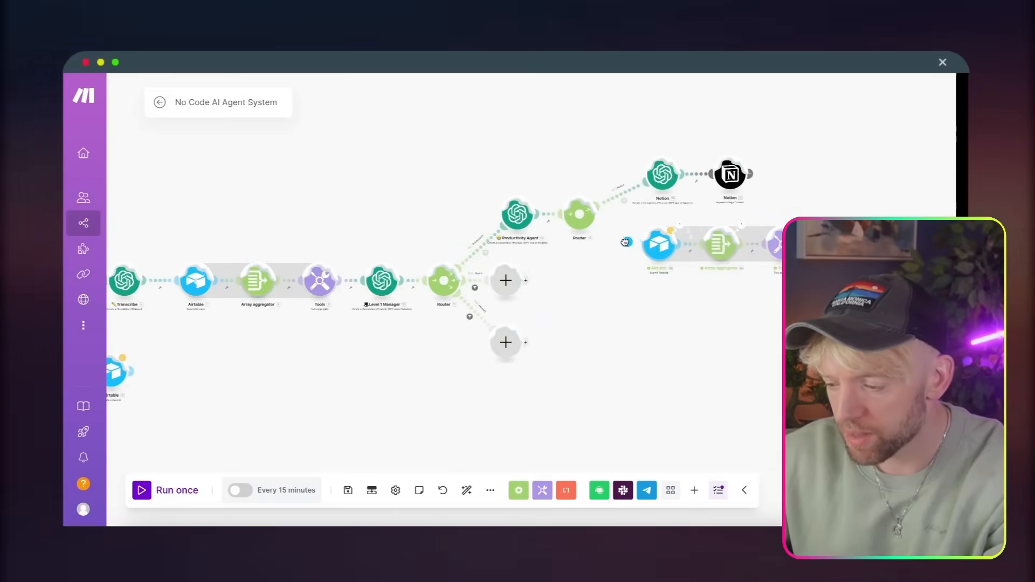
scroll(592, 222, "right", 4)
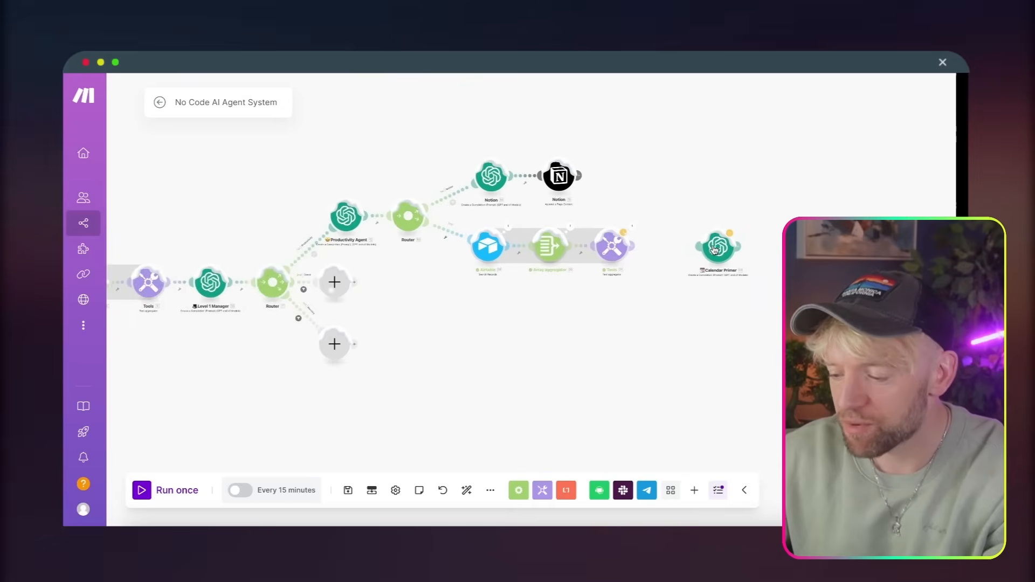
scroll(685, 324, "right", 3)
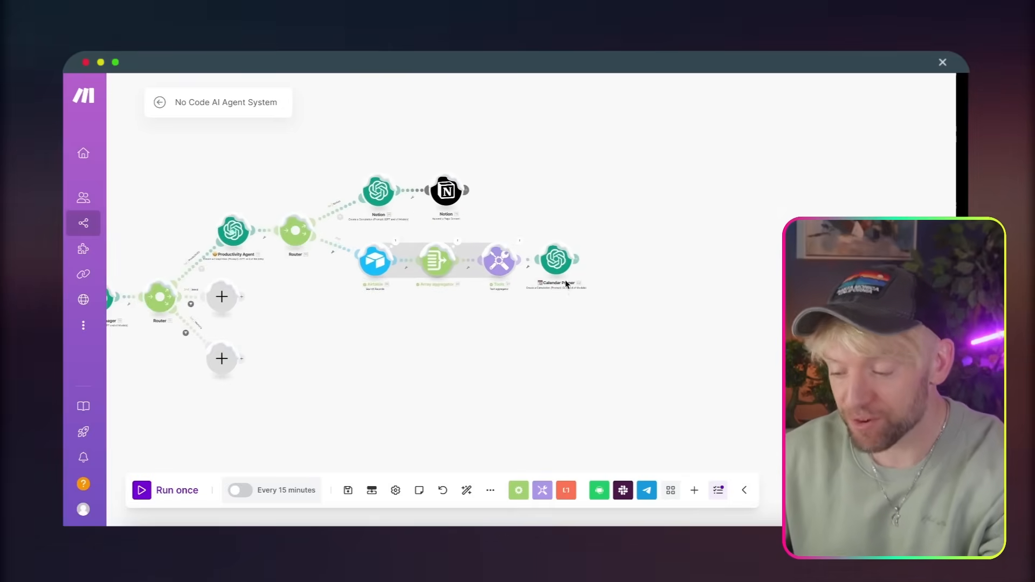
Step: In the Calendar Primer's Message 2, add "User request:" before the mapped Text in the text content
left_click(555, 261)
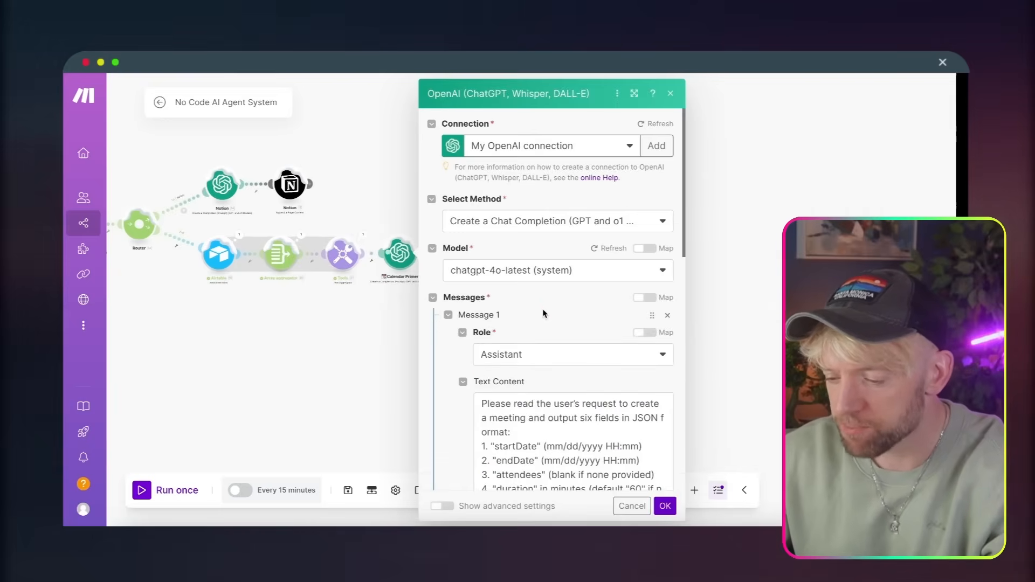
scroll(541, 307, "down", 3)
scroll(531, 373, "down", 5)
scroll(532, 372, "down", 10)
scroll(531, 369, "up", 5)
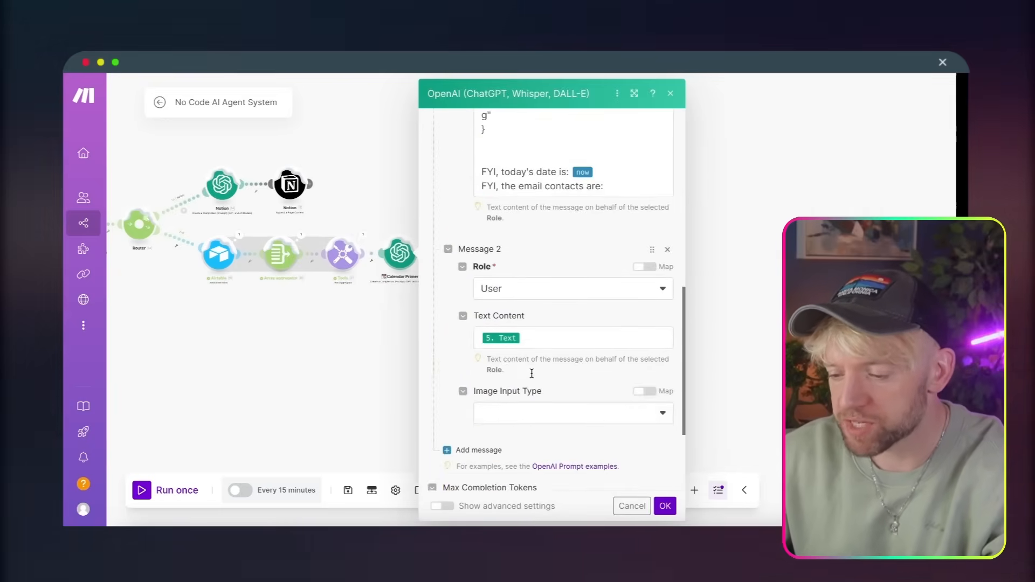
left_click(539, 353)
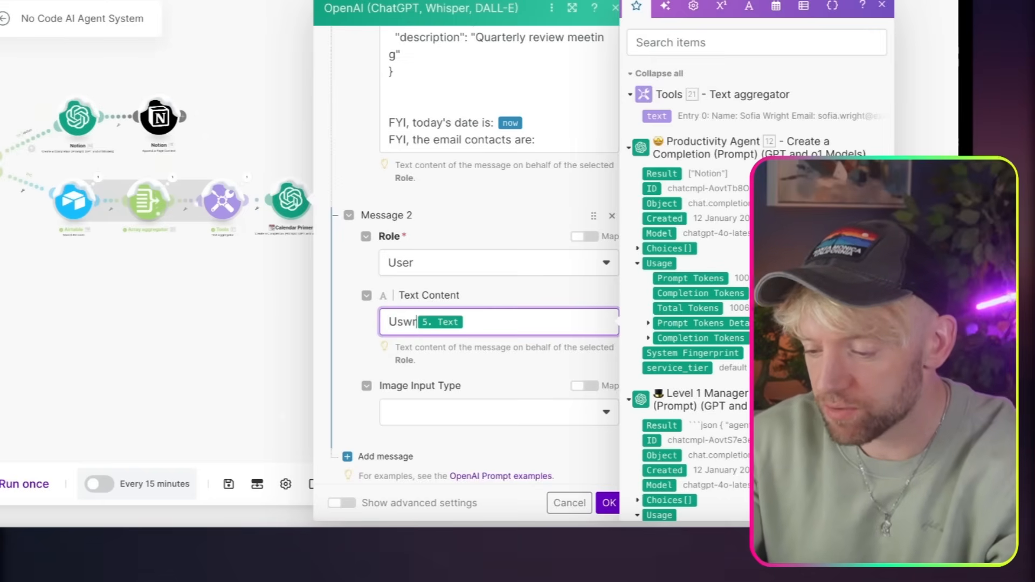
type("User")
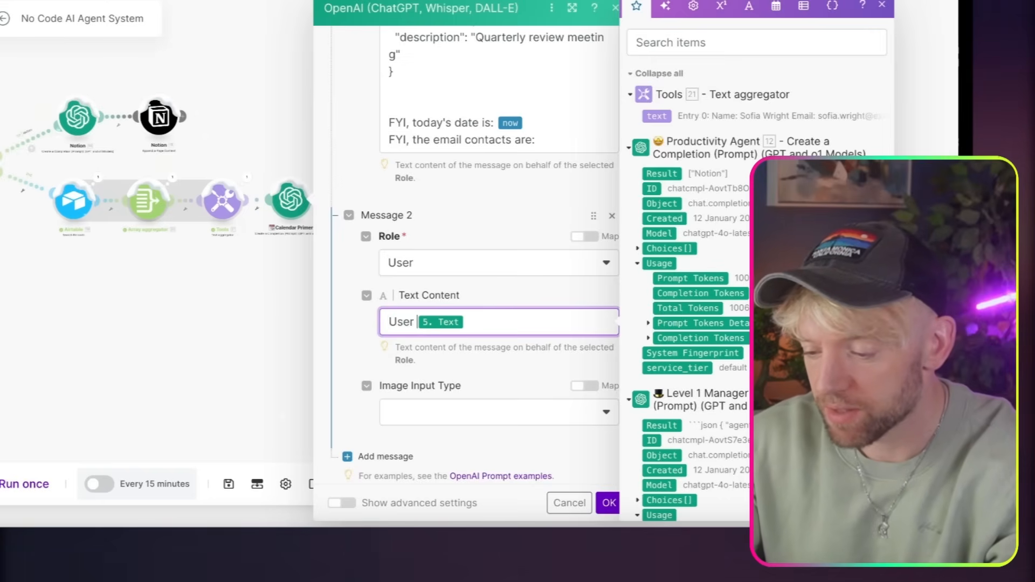
type(" information")
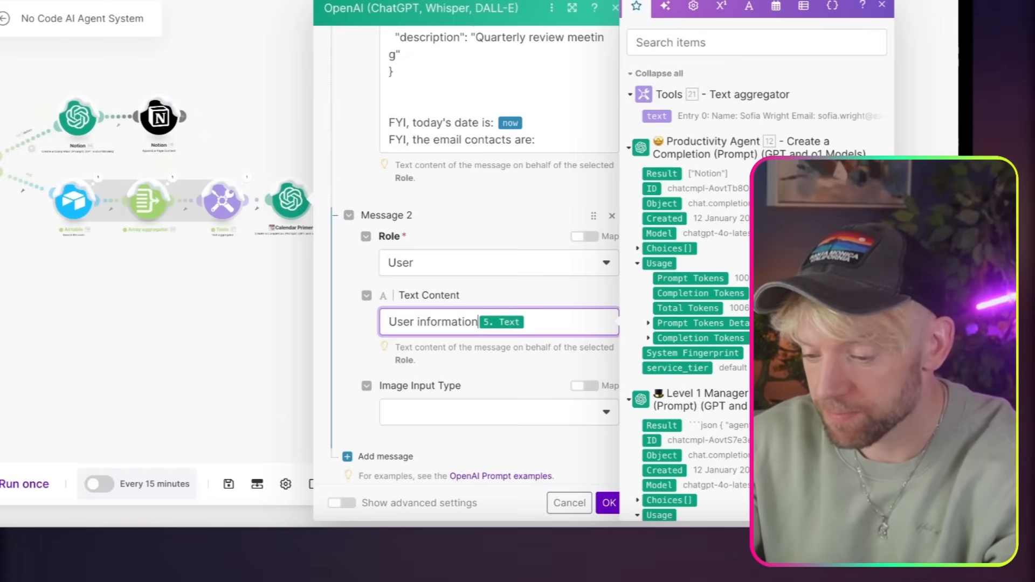
type(":")
key("ctrl+shift+Left")
type("reu")
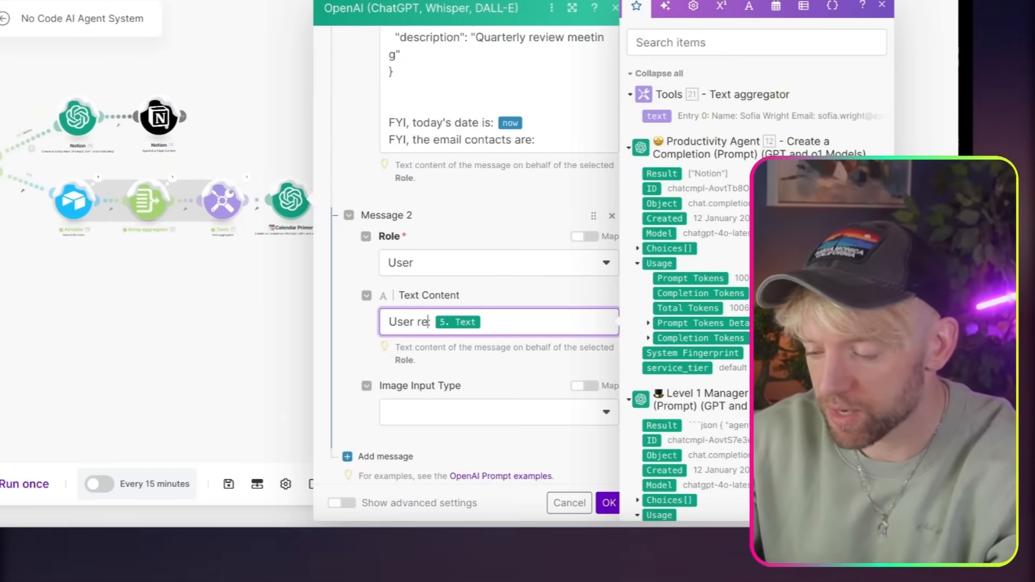
type("uest:")
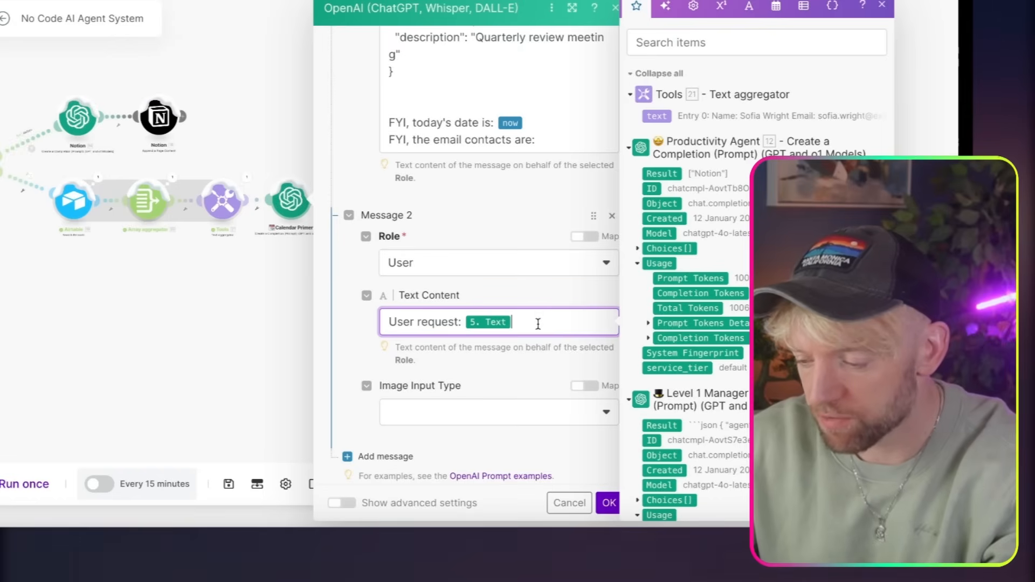
Step: Remove the mapped value after "User request:" and map the Transcribe module's Text output there again
scroll(755, 270, "down", 15)
scroll(701, 270, "up", 15)
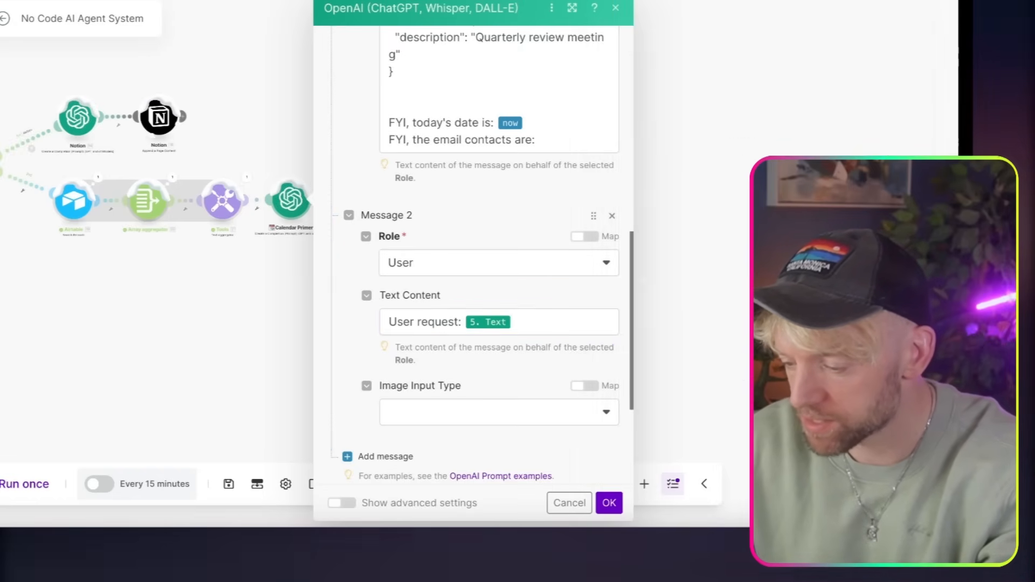
left_click_drag(770, 300, 409, 300)
left_click(207, 310)
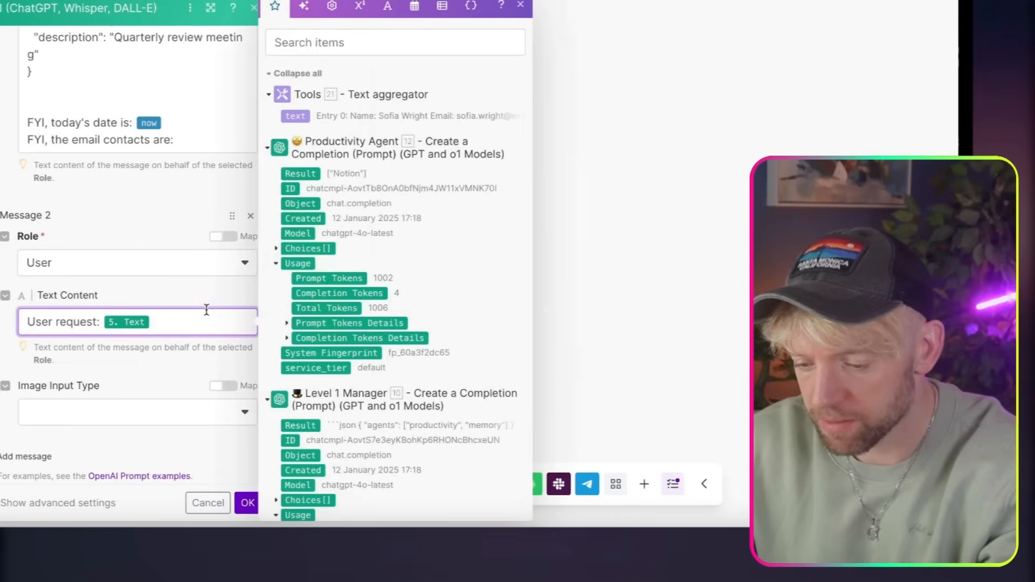
key("BackSpace")
scroll(358, 369, "down", 15)
scroll(358, 369, "up", 8)
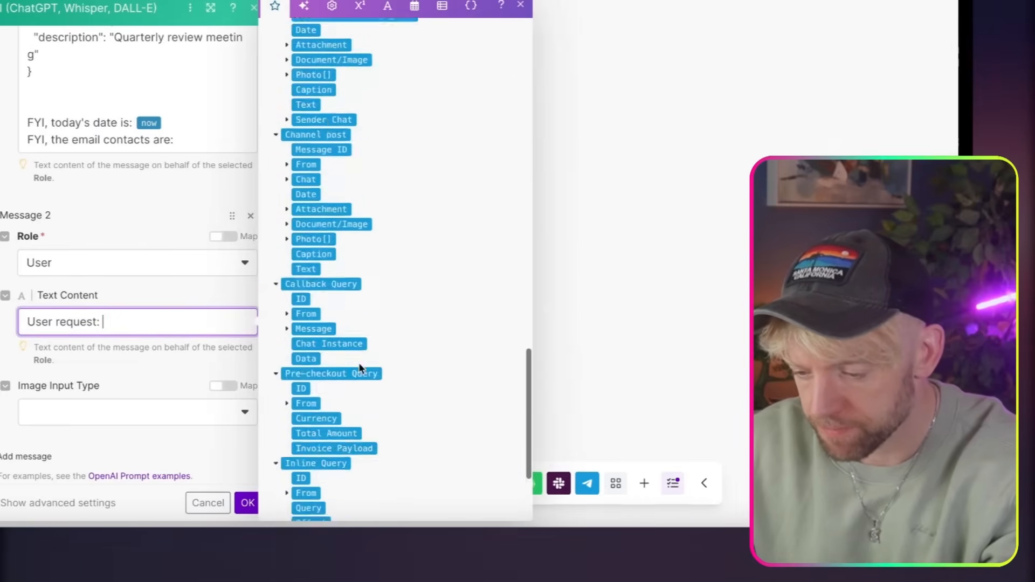
scroll(359, 367, "up", 5)
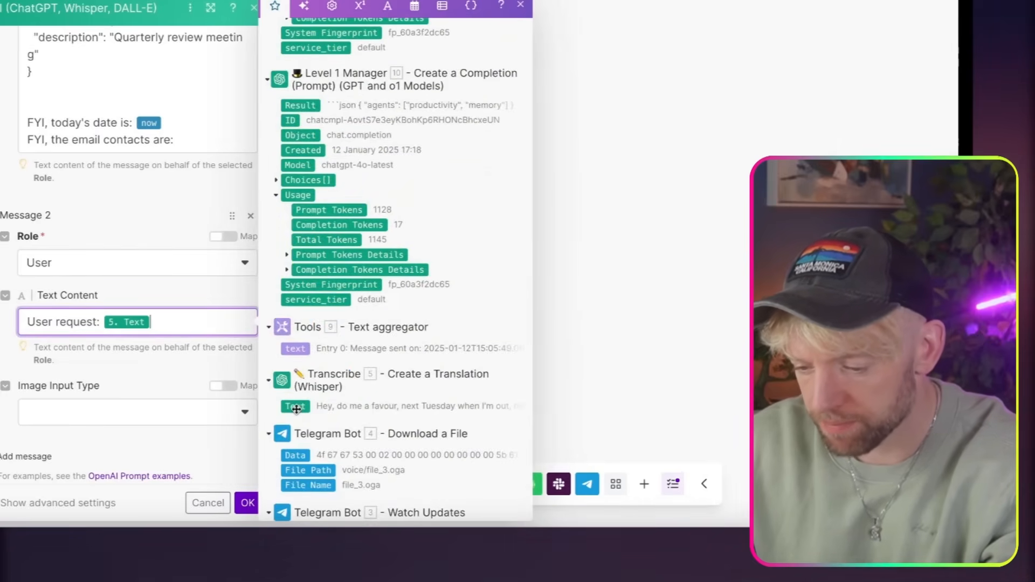
key("Return")
type("Email")
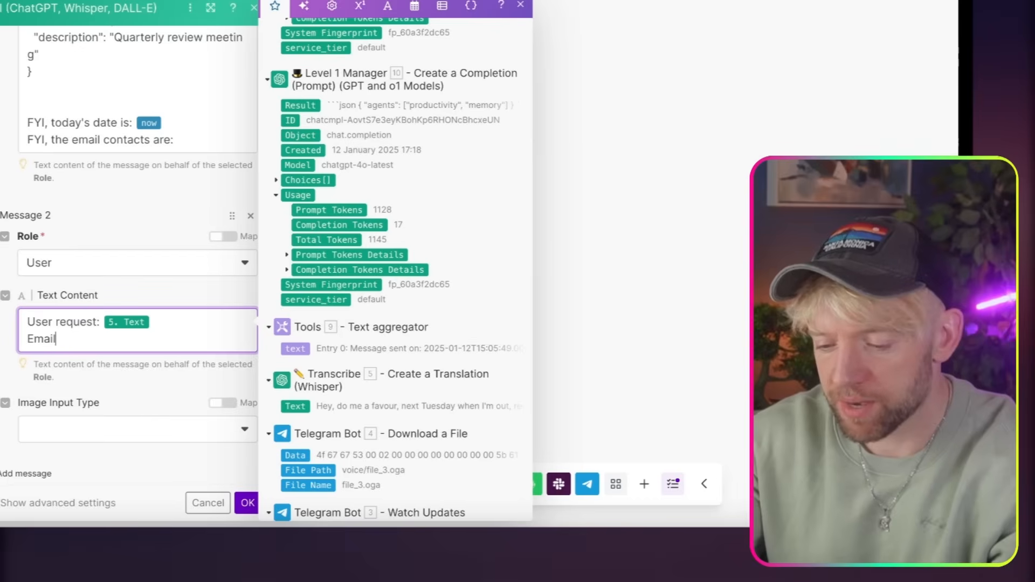
type(" addresses:")
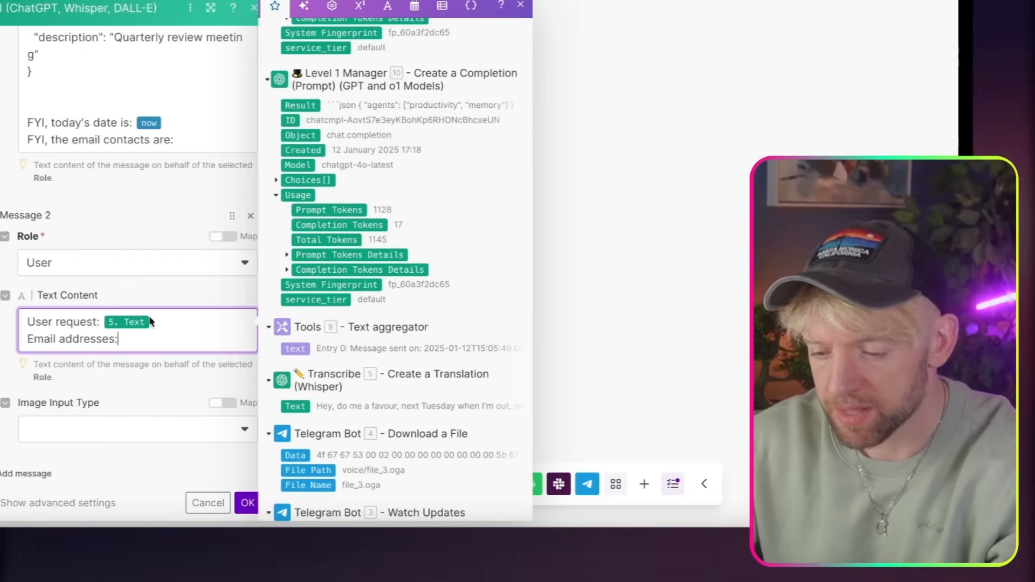
left_click_drag(144, 343, 18, 346)
key("BackSpace")
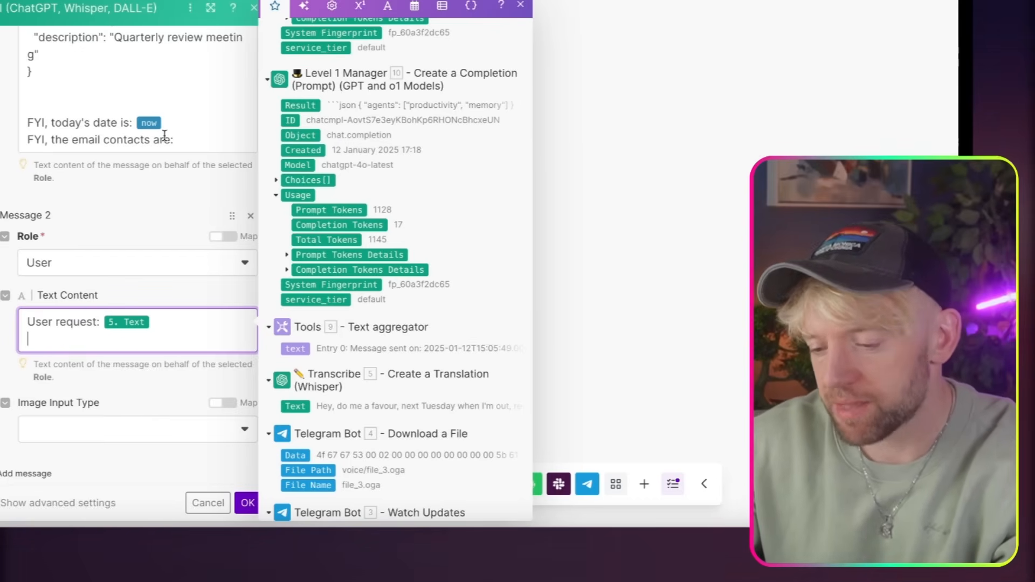
Step: Map the Tools text aggregator [21] text after "FYI, the email contacts are:" in Message 1's prompt
left_click(181, 140)
scroll(367, 187, "up", 8)
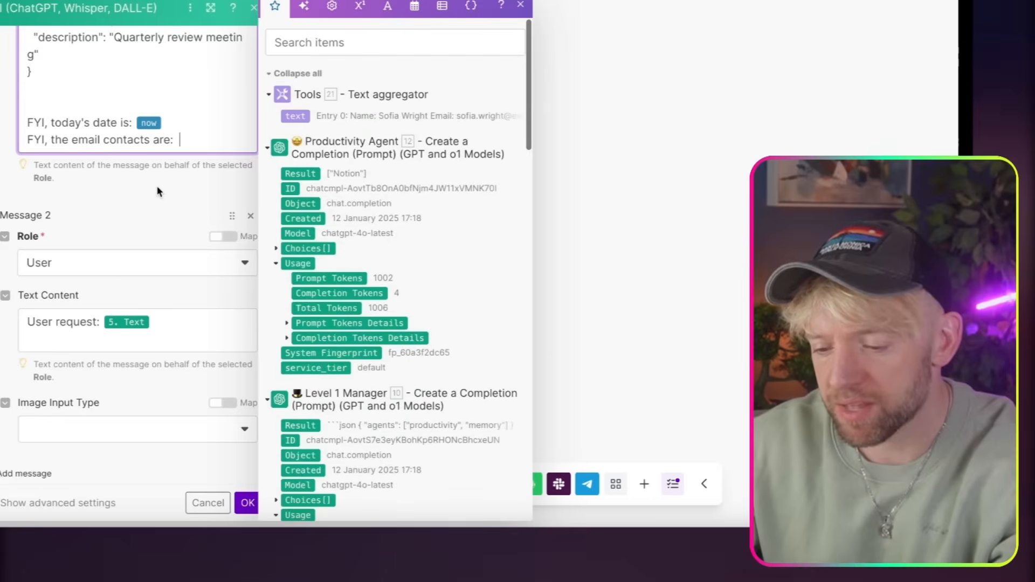
left_click(294, 116)
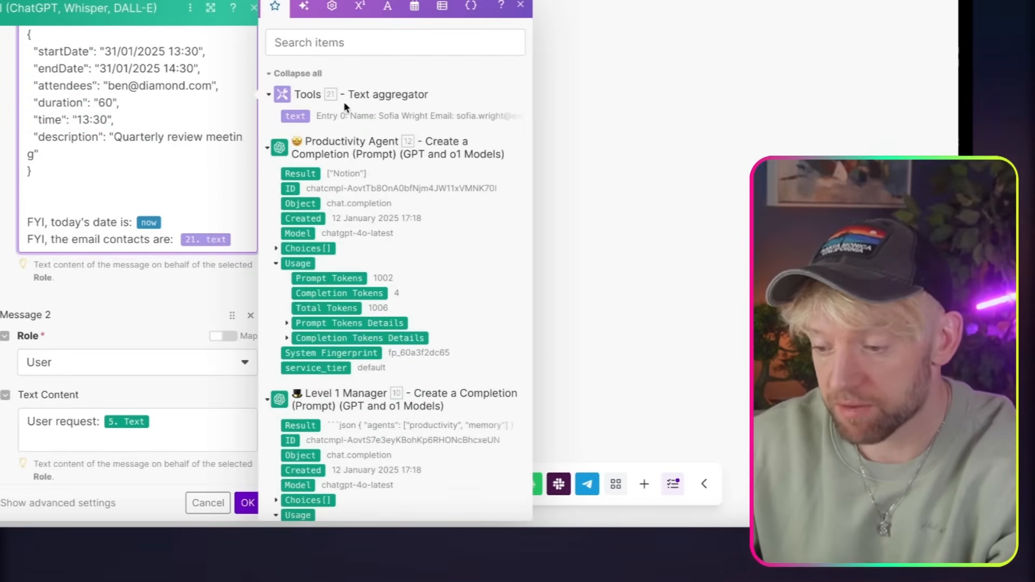
Step: Confirm the Calendar Primer settings and test the scenario with a single run, triggered by a voice message to the bot in Telegram
left_click(247, 501)
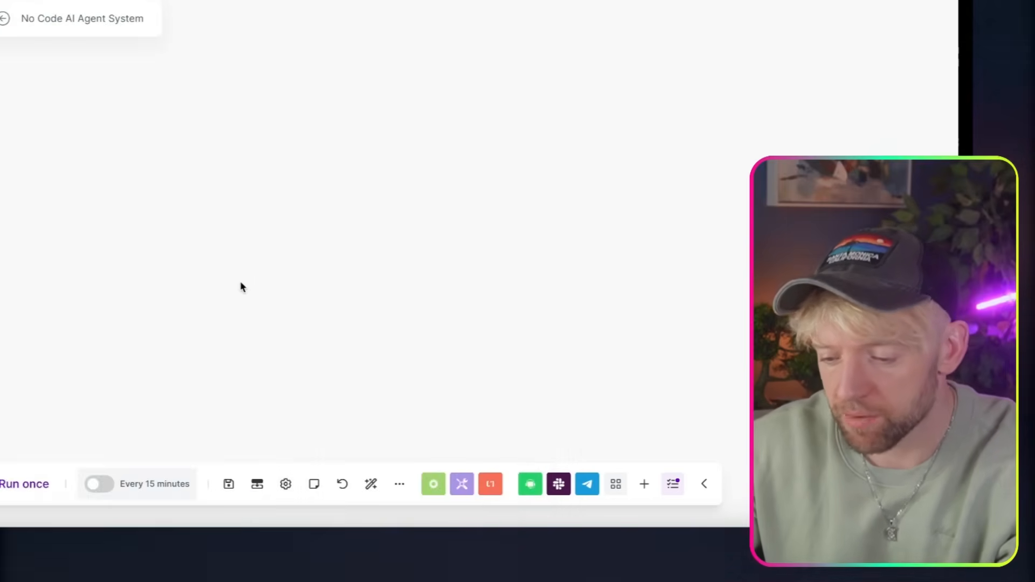
scroll(345, 337, "up", 5)
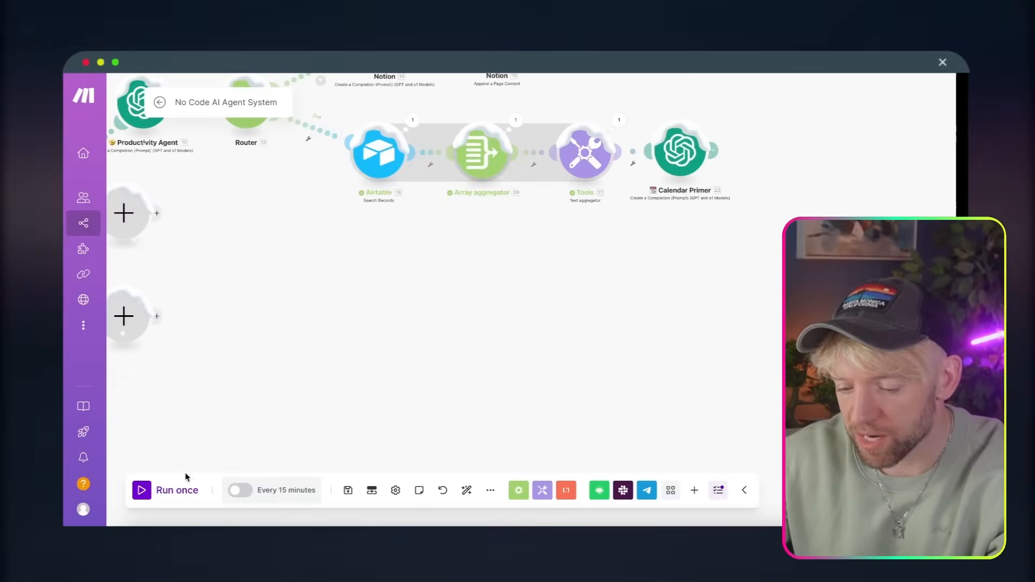
left_click(174, 490)
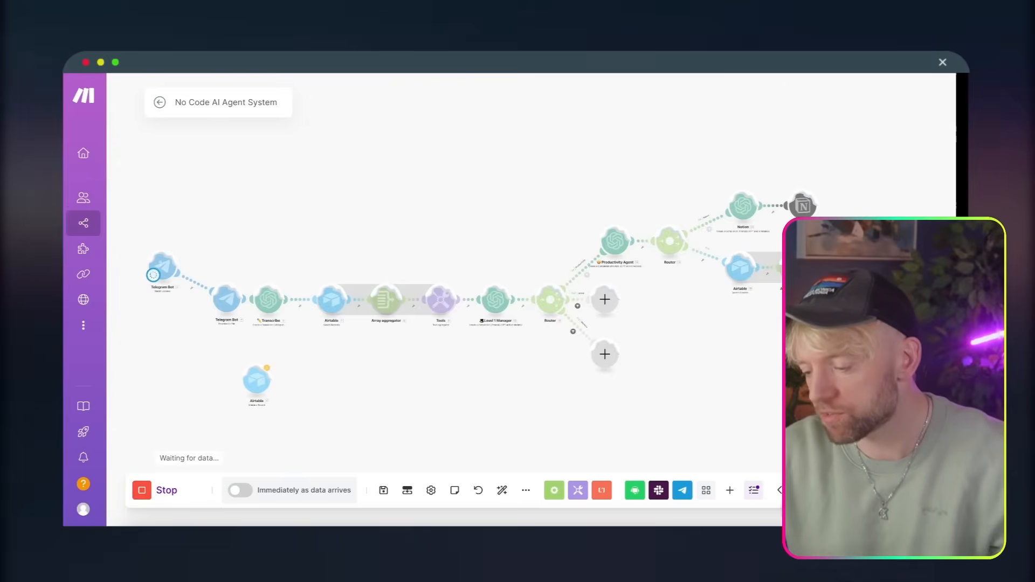
key("super+Tab")
left_click_drag(328, 423, 330, 425)
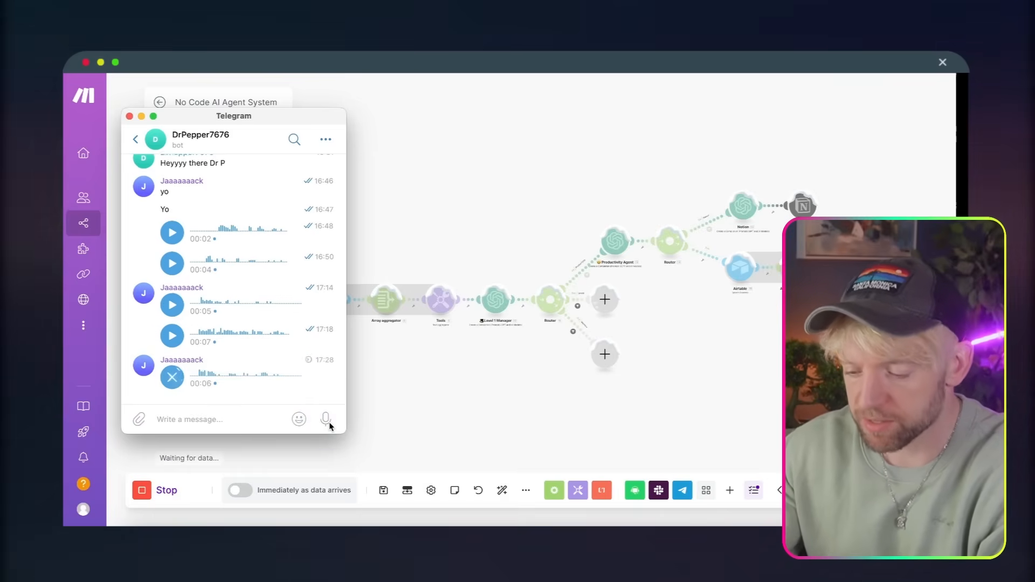
Step: Back in Make, examine the result in the output bundle of the Calendar Primer's latest run
left_click(403, 388)
scroll(404, 388, "right", 5)
scroll(394, 293, "up", 3)
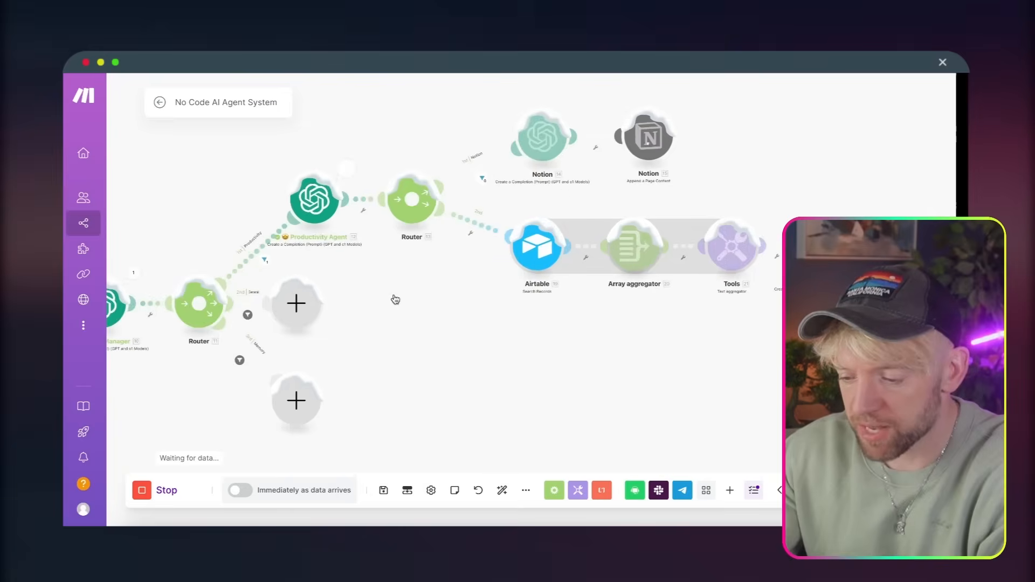
scroll(391, 294, "right", 3)
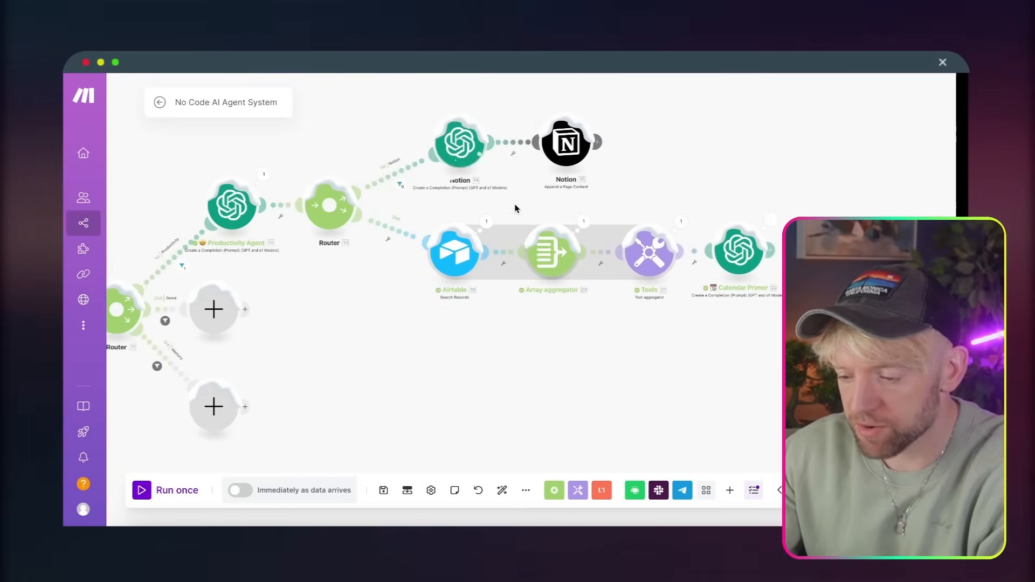
scroll(551, 347, "right", 10)
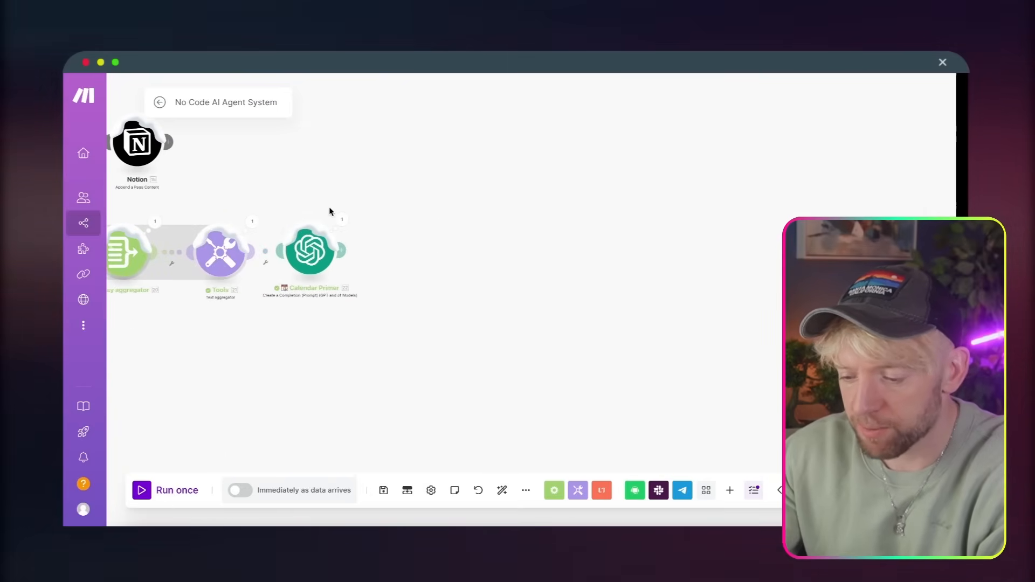
left_click(343, 221)
scroll(473, 416, "down", 3)
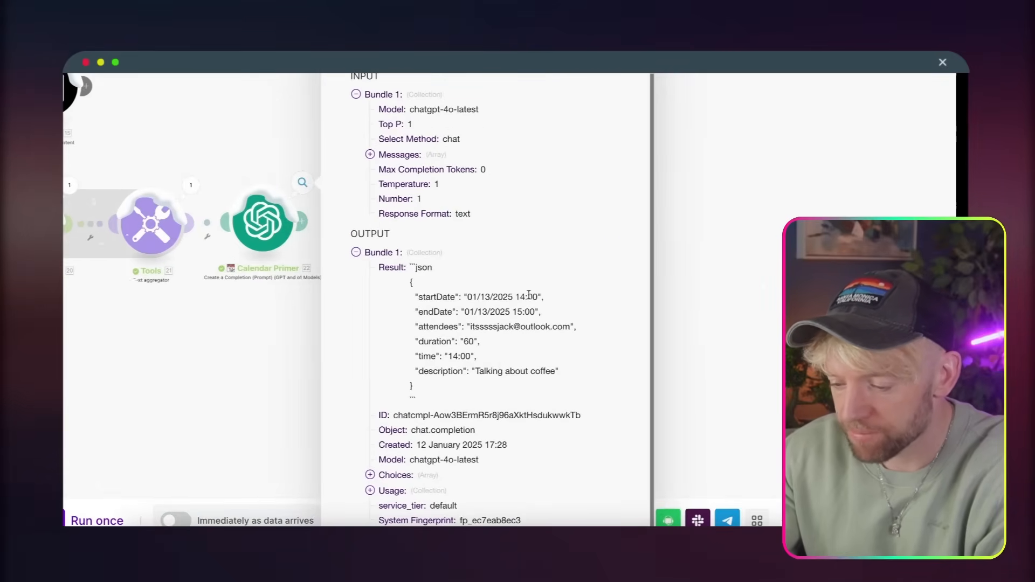
triple_click(420, 399)
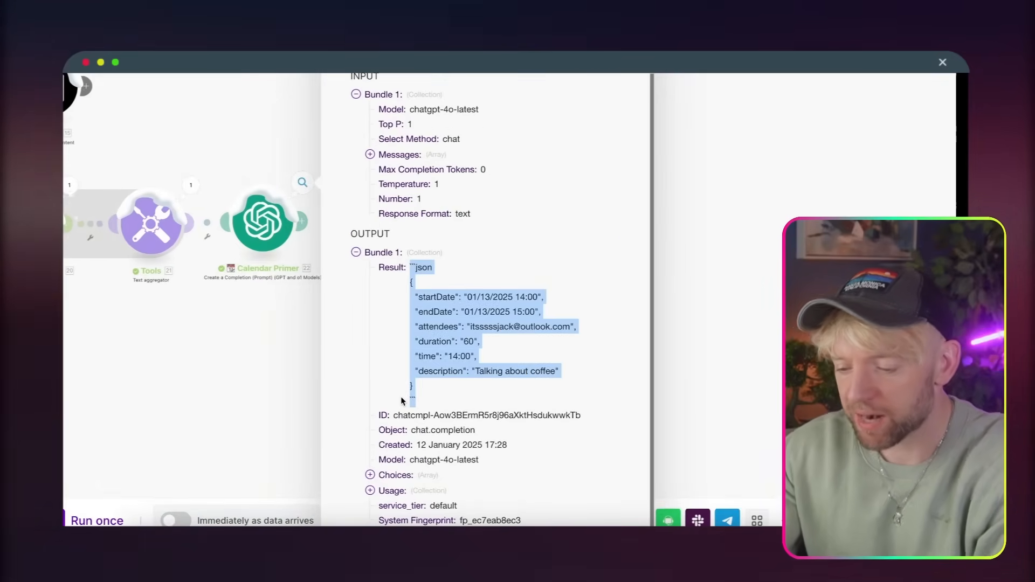
left_click(302, 362)
Step: In the Calendar Primer's advanced settings, set Response Format to JSON Object and Parse JSON Response to Yes
left_click_drag(268, 226, 304, 227)
left_click(303, 226)
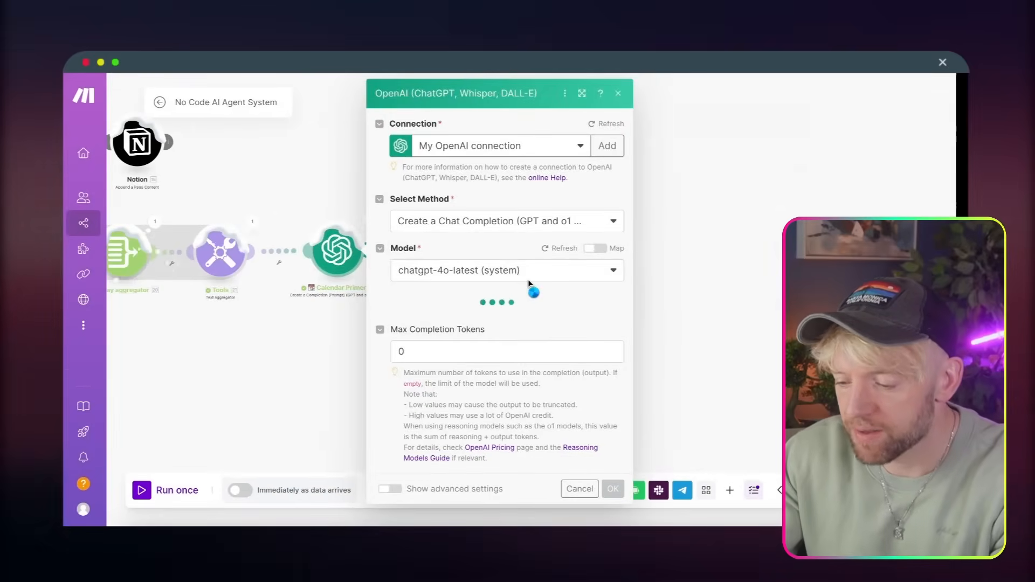
left_click(388, 489)
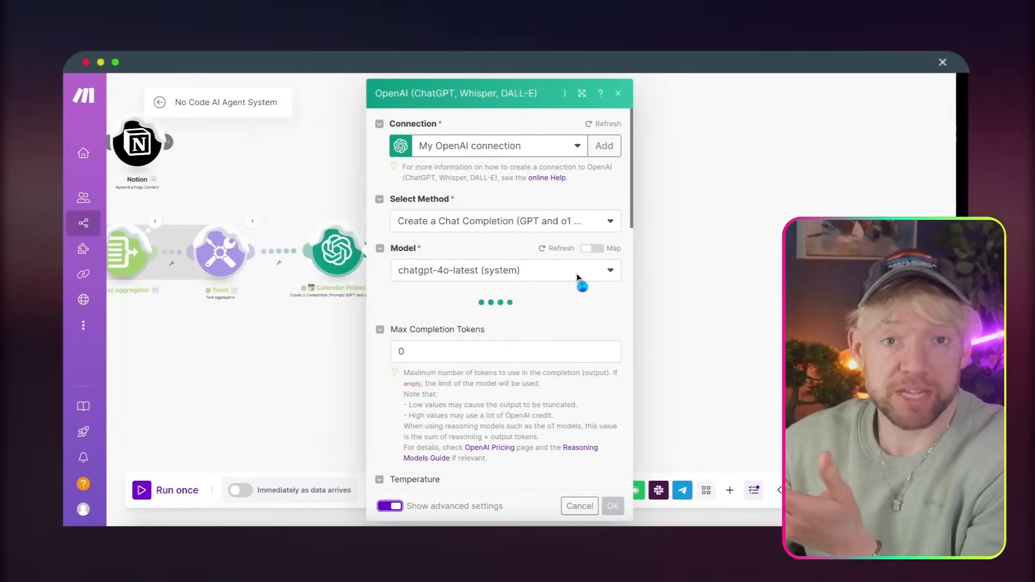
scroll(541, 326, "down", 15)
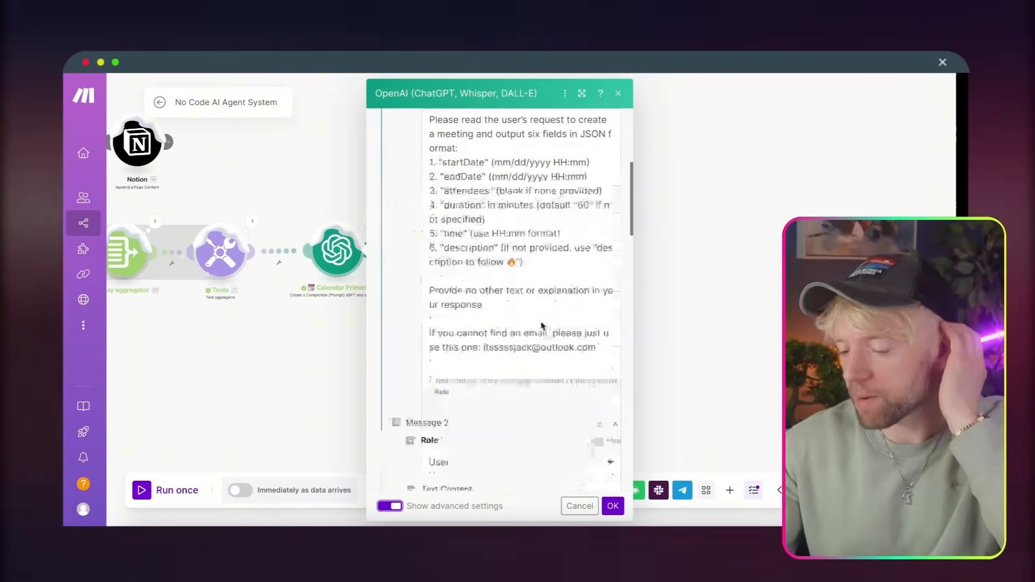
scroll(541, 322, "up", 3)
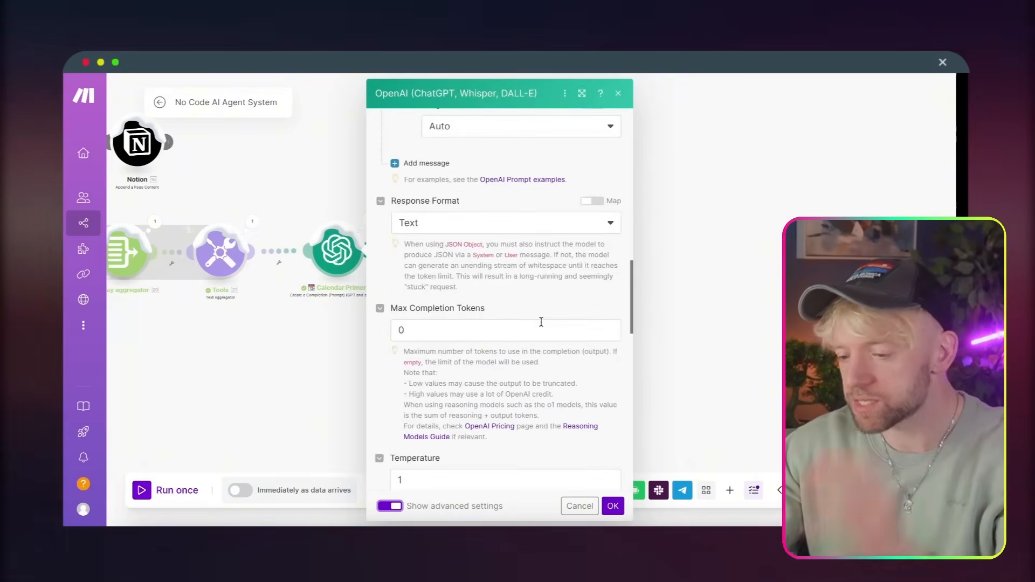
left_click(499, 234)
left_click(450, 283)
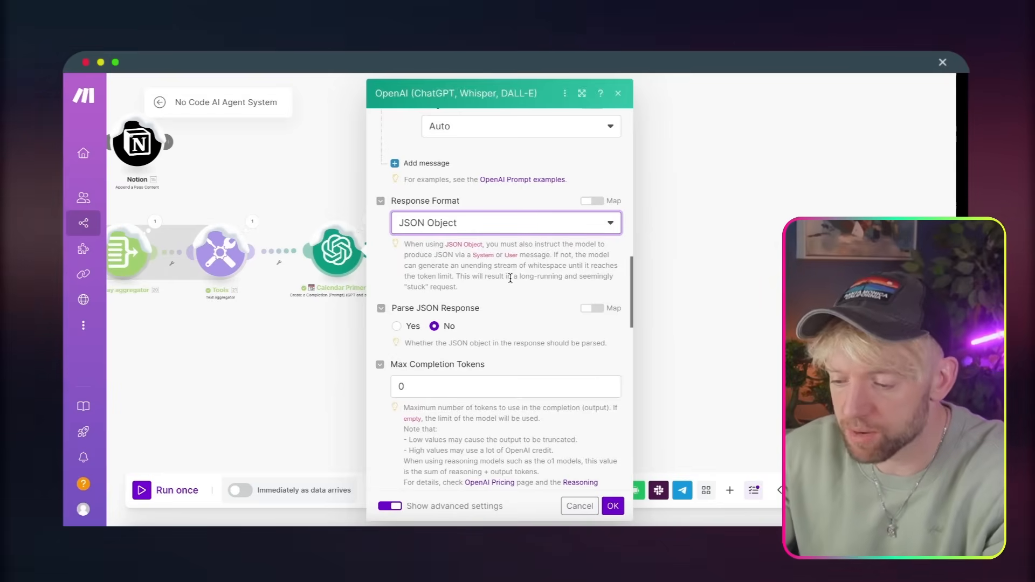
scroll(510, 278, "down", 2)
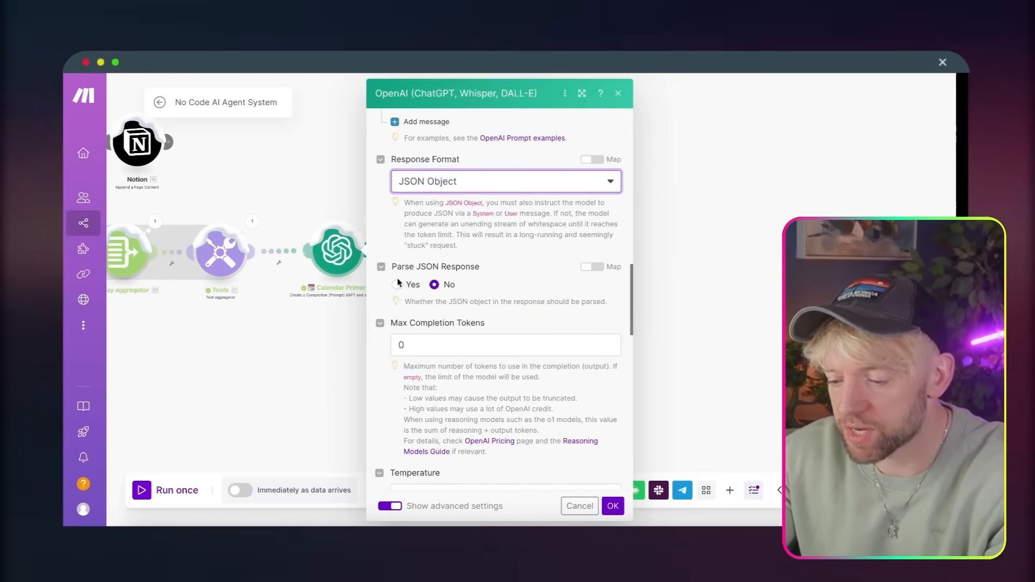
left_click(399, 284)
scroll(541, 289, "down", 5)
left_click(613, 506)
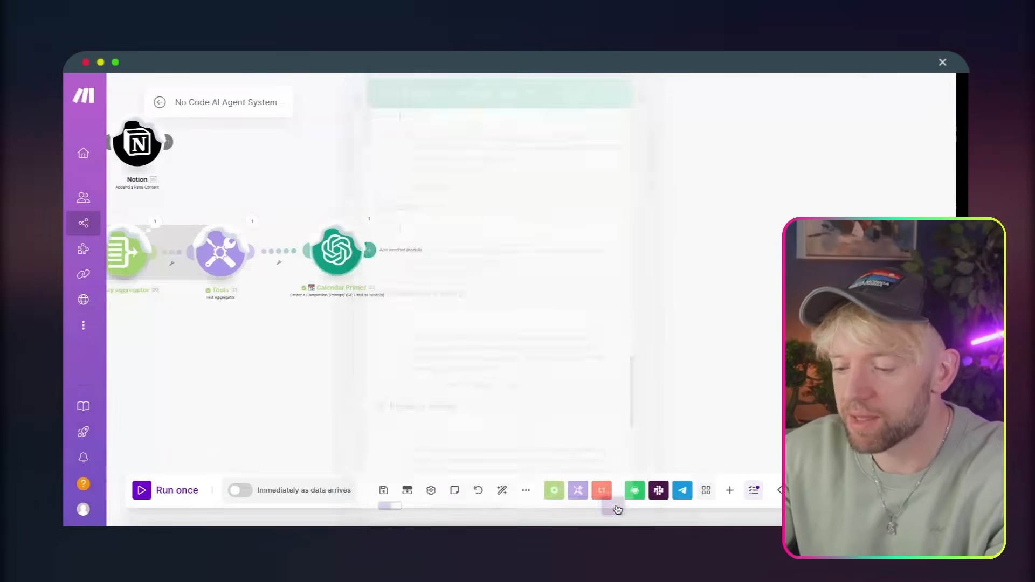
Step: Run the scenario once more and trigger it with another voice message to the Telegram bot
left_click(142, 489)
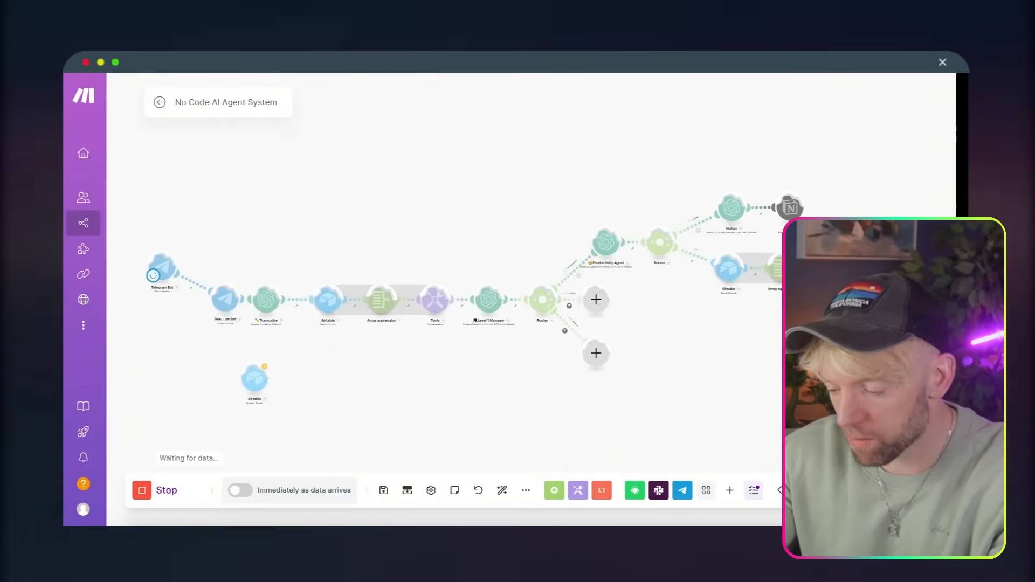
left_click_drag(323, 426, 324, 425)
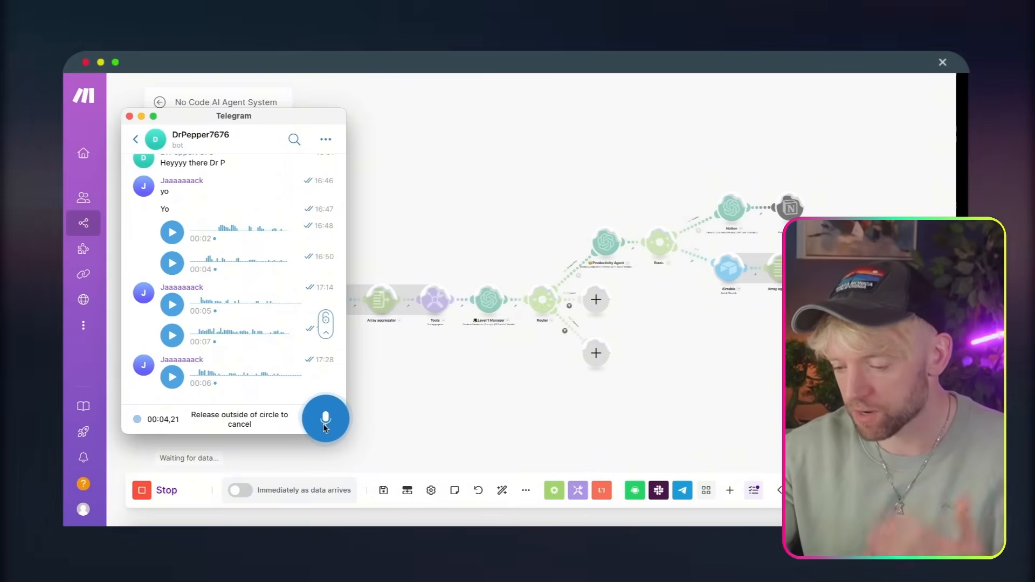
left_click_drag(324, 424, 323, 424)
left_click(462, 415)
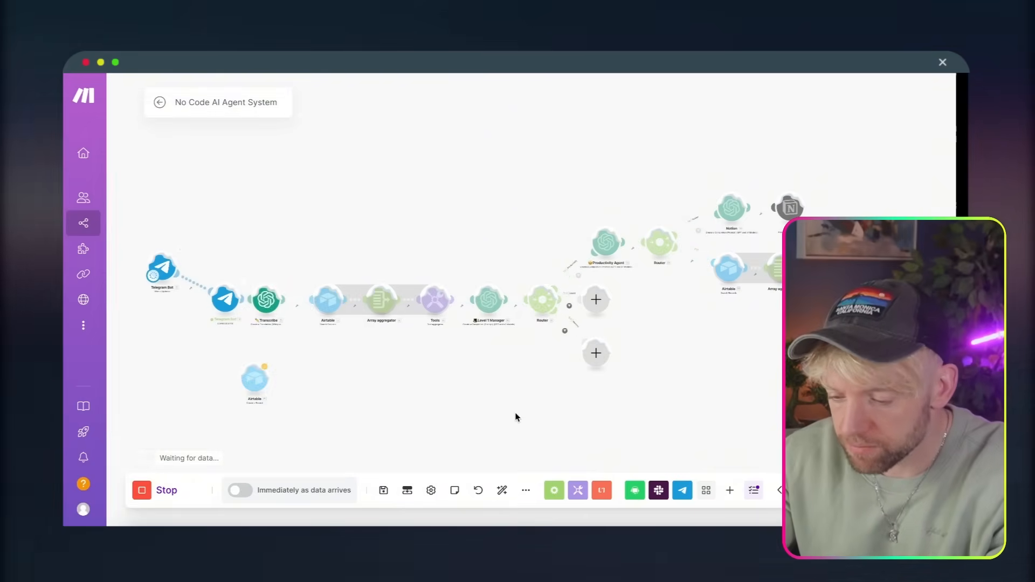
left_click_drag(515, 416, 293, 412)
scroll(452, 369, "up", 4)
left_click_drag(465, 353, 386, 426)
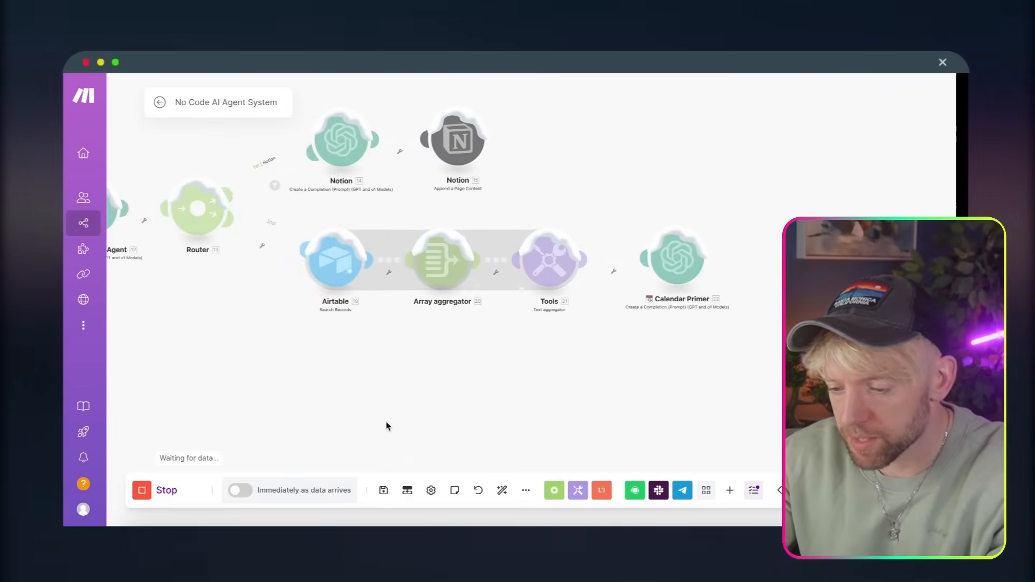
left_click_drag(386, 389, 425, 380)
scroll(422, 414, "down", 5)
scroll(422, 414, "up", 3)
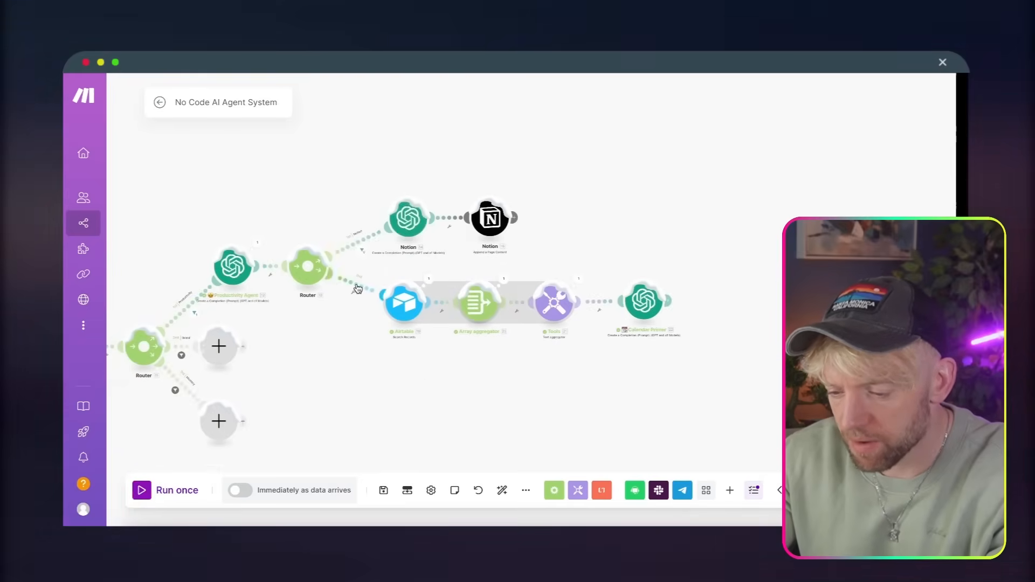
Step: Label the filter between the productivity Router and Airtable "Create meeting", checking the route labels in the reference No-Code AI Agent System scenario
left_click(364, 281)
left_click(432, 197)
type("notio")
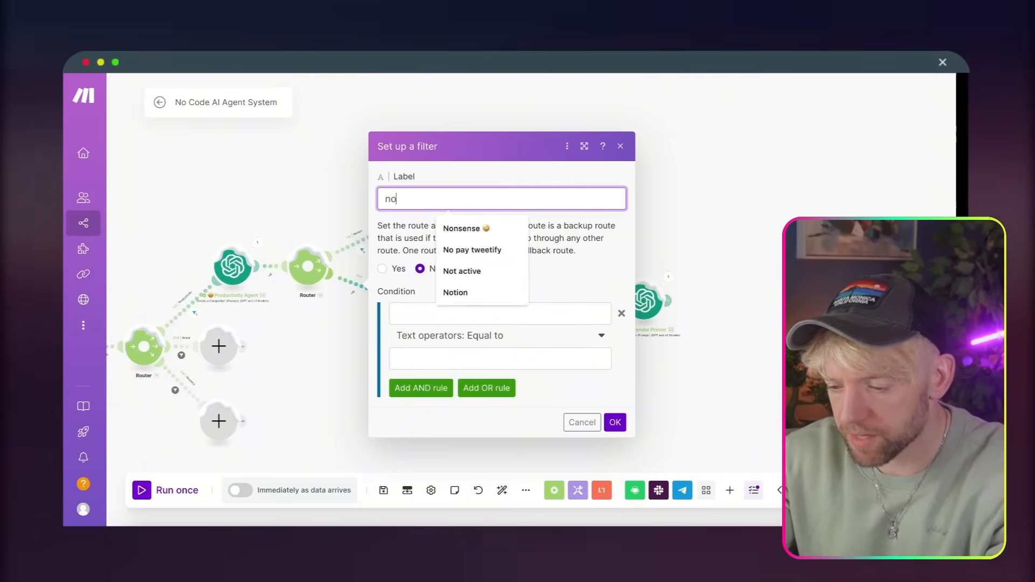
key("BackSpace")
key("BackSpace")
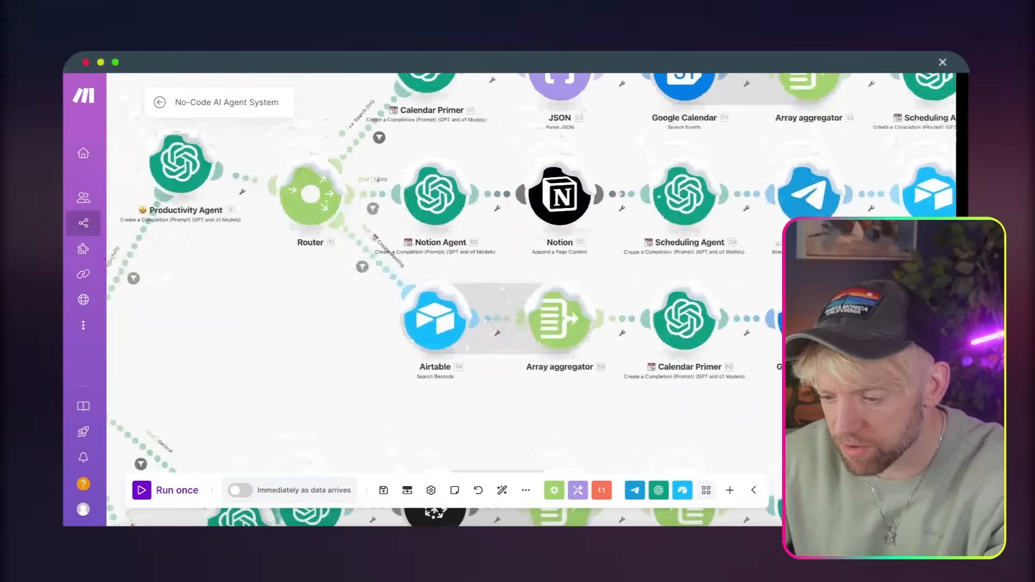
left_click_drag(447, 225, 511, 225)
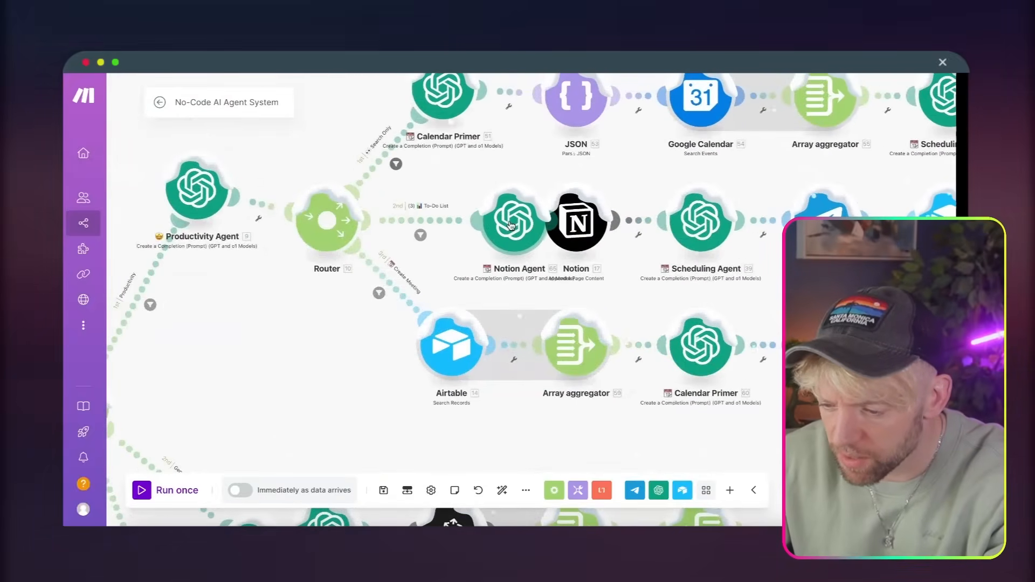
left_click_drag(446, 344, 499, 345)
left_click(416, 291)
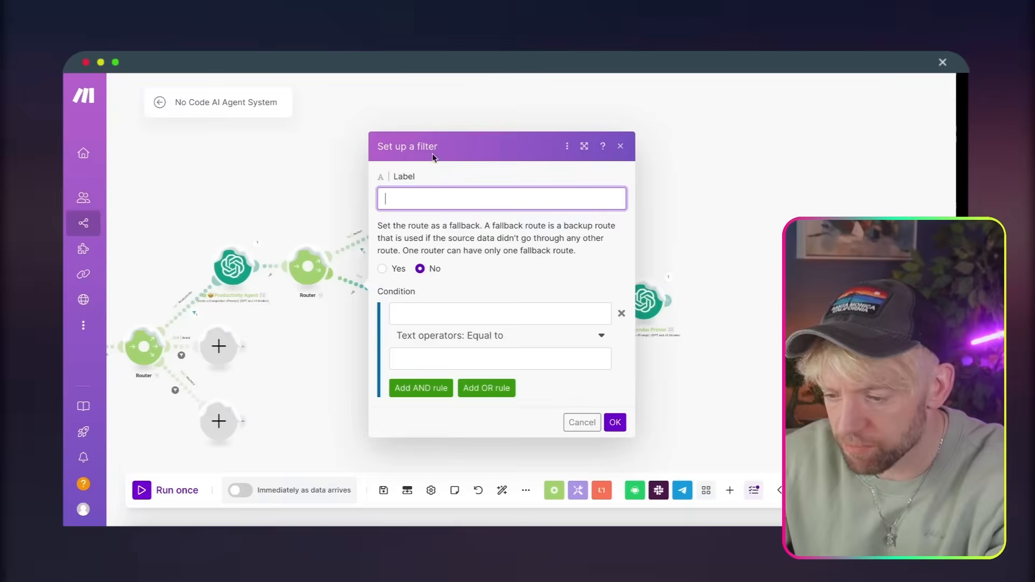
type("Create meeting")
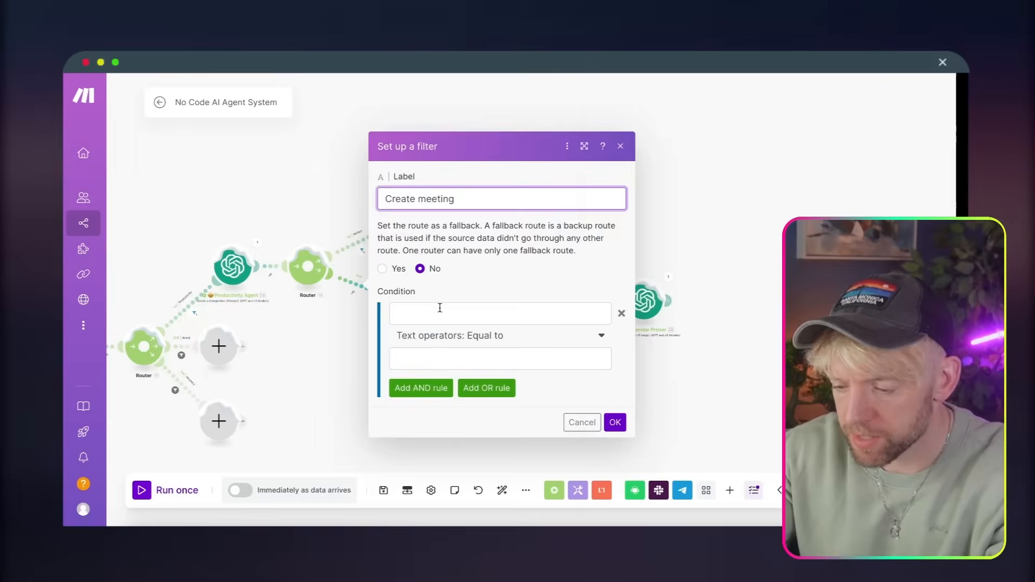
Step: Set the filter condition to the Productivity Agent [12] Result, Not equal to (case insensitive), "create"
left_click(438, 313)
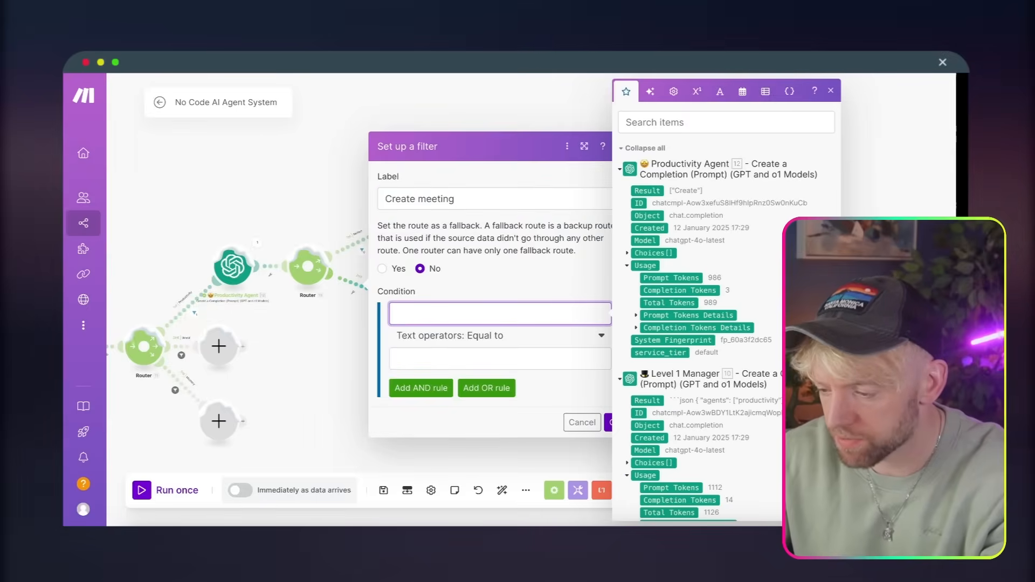
left_click(381, 336)
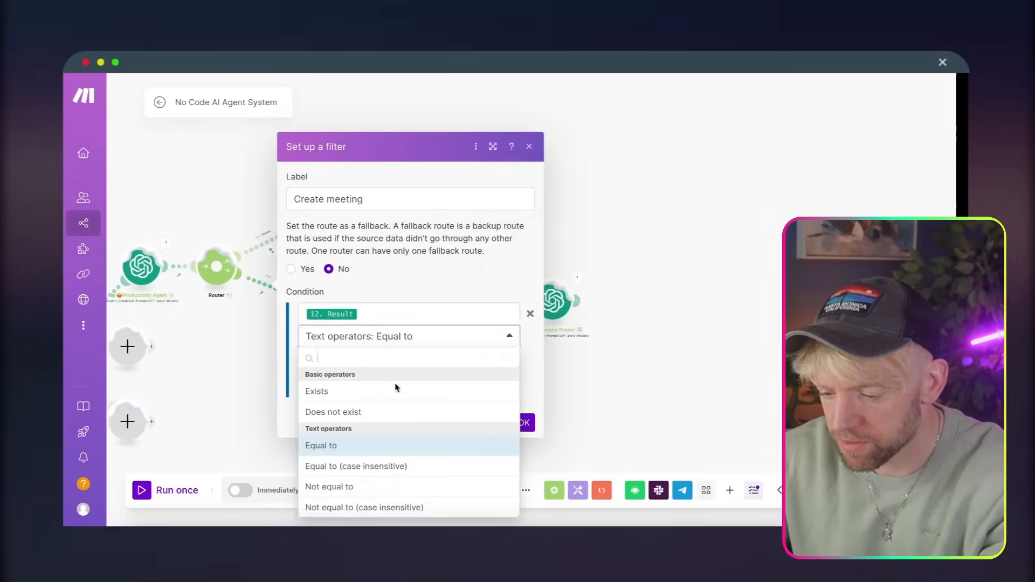
scroll(399, 432, "down", 3)
left_click(407, 425)
left_click(381, 366)
type("create")
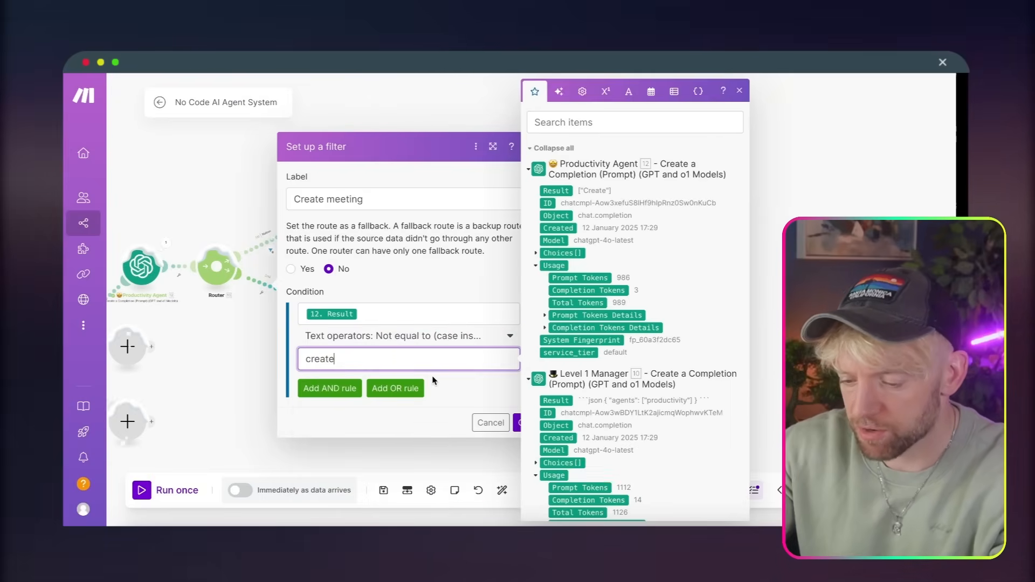
left_click(494, 403)
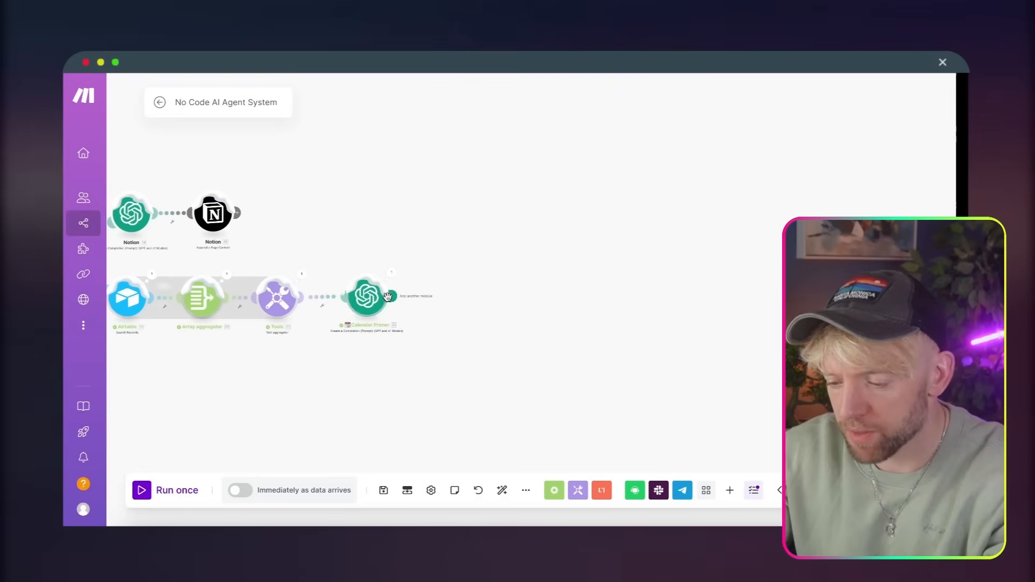
Step: Examine the Calendar Primer's run output, expanding Usage, Choices and the message content
left_click(391, 281)
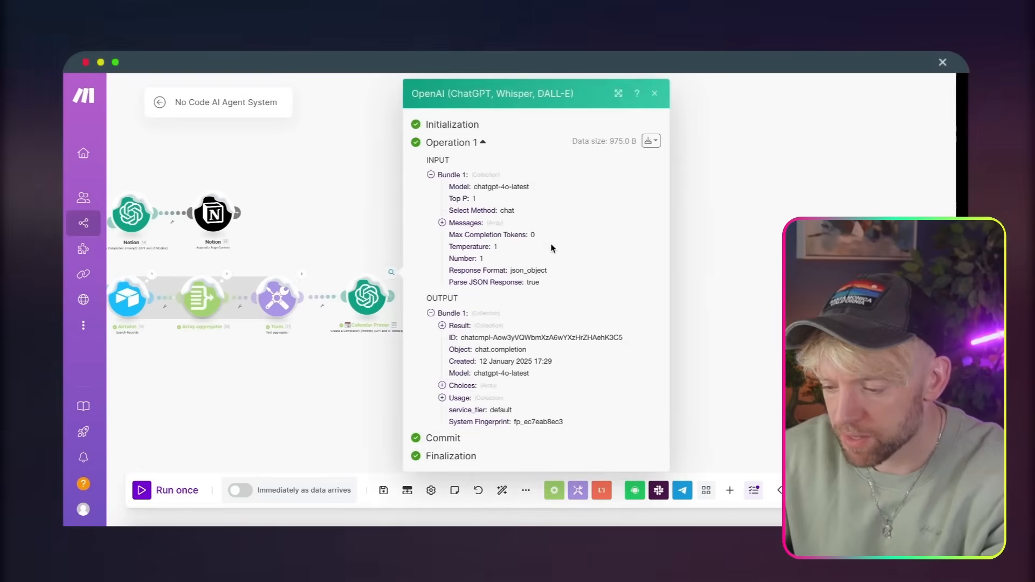
left_click(442, 398)
left_click(442, 386)
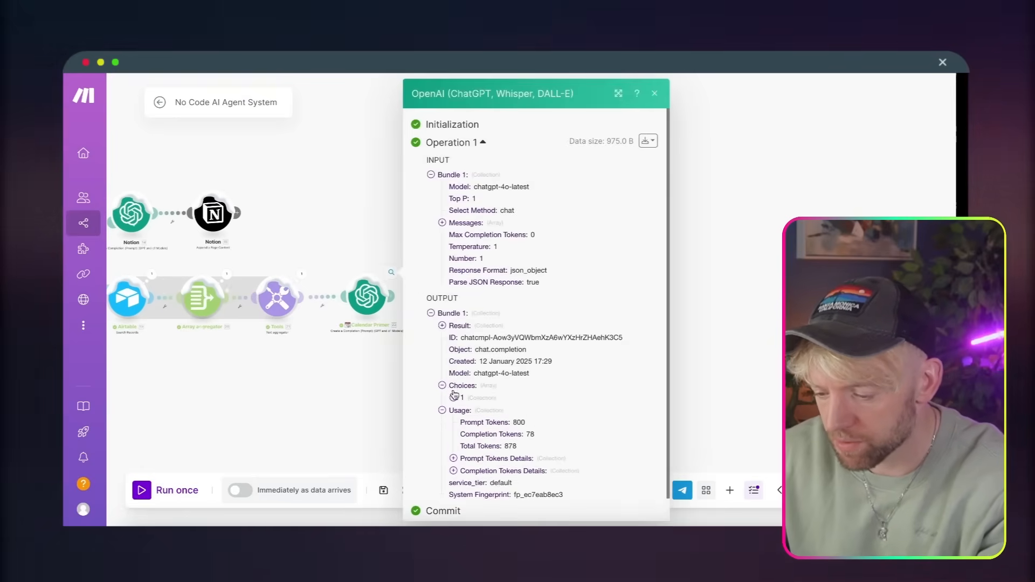
left_click(454, 398)
left_click(464, 422)
scroll(539, 442, "down", 3)
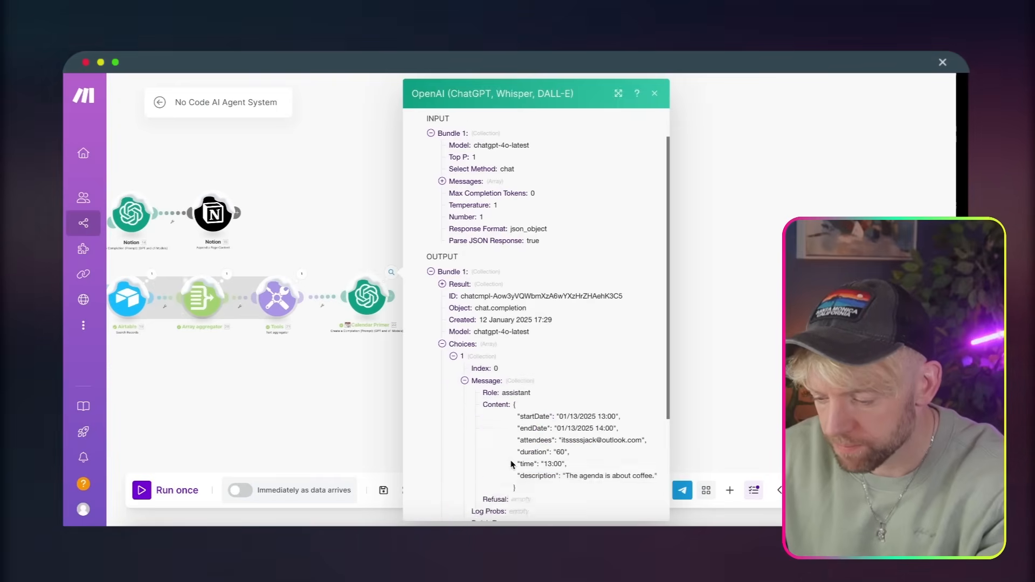
left_click_drag(571, 389, 517, 340)
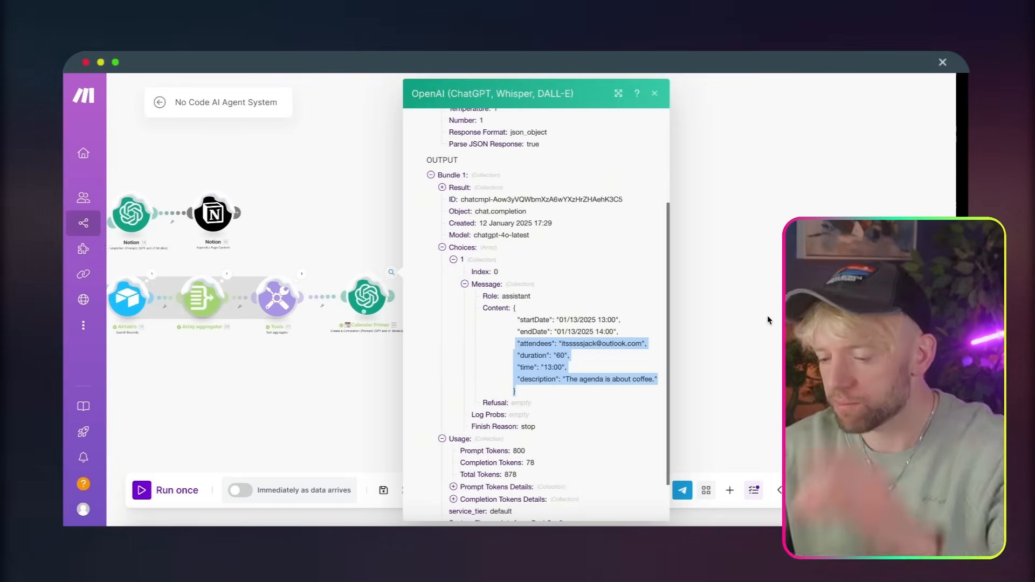
left_click(684, 362)
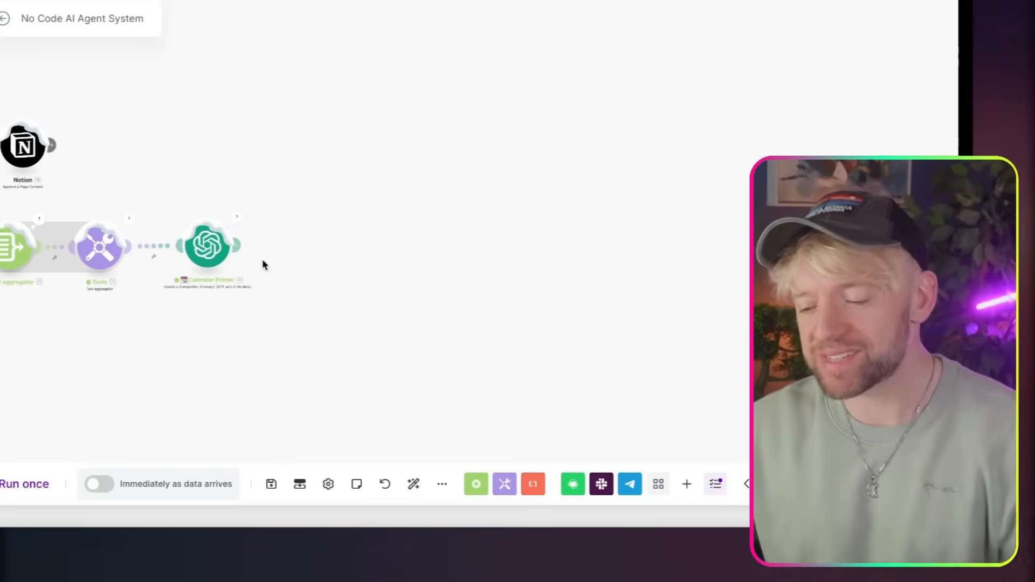
Step: Add a Google Calendar Create an Event module after the Calendar Primer, checking the matching module in the reference scenario
left_click_drag(229, 248, 209, 246)
left_click(209, 245)
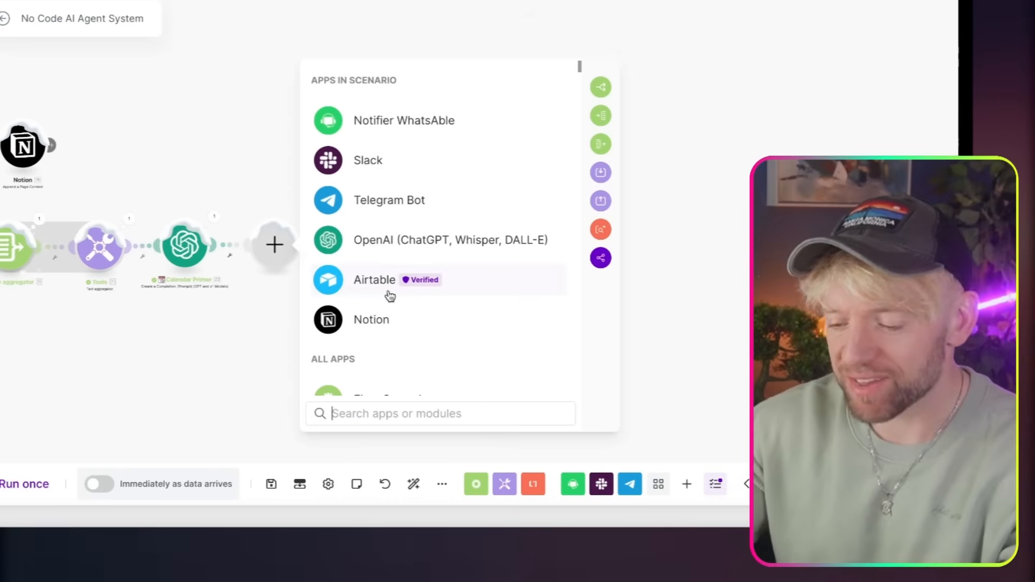
type("s")
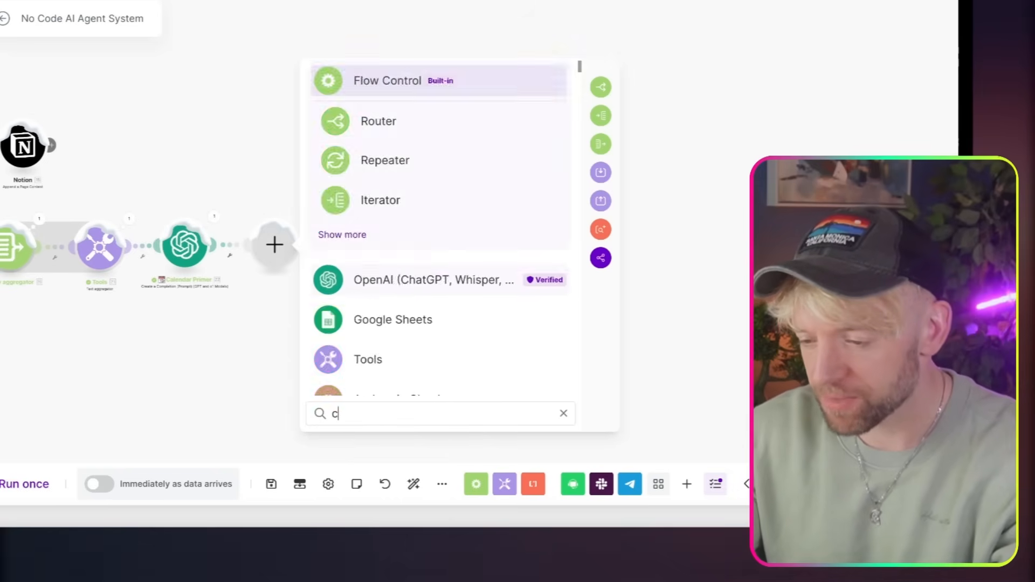
key("BackSpace")
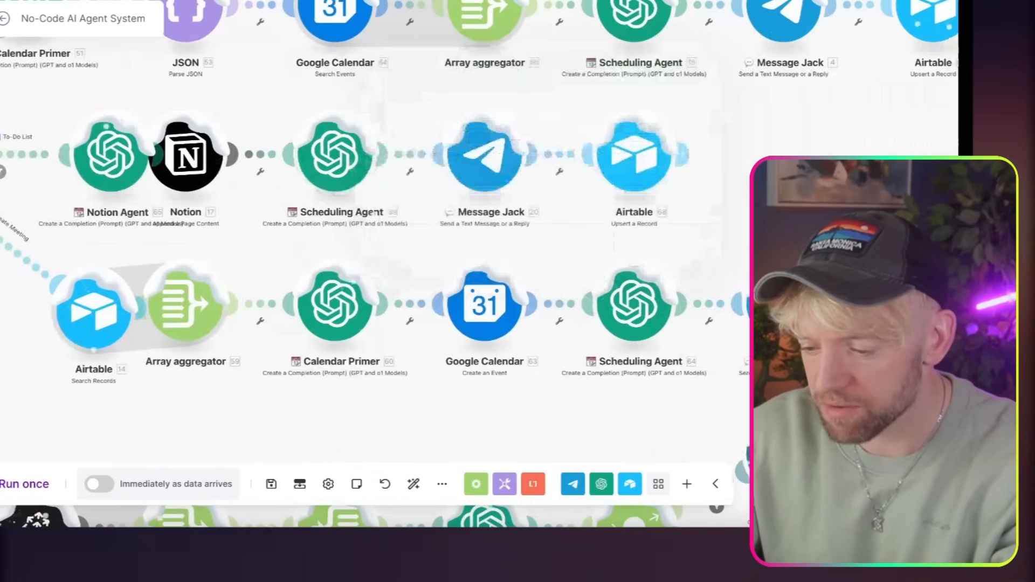
left_click_drag(690, 175, 628, 153)
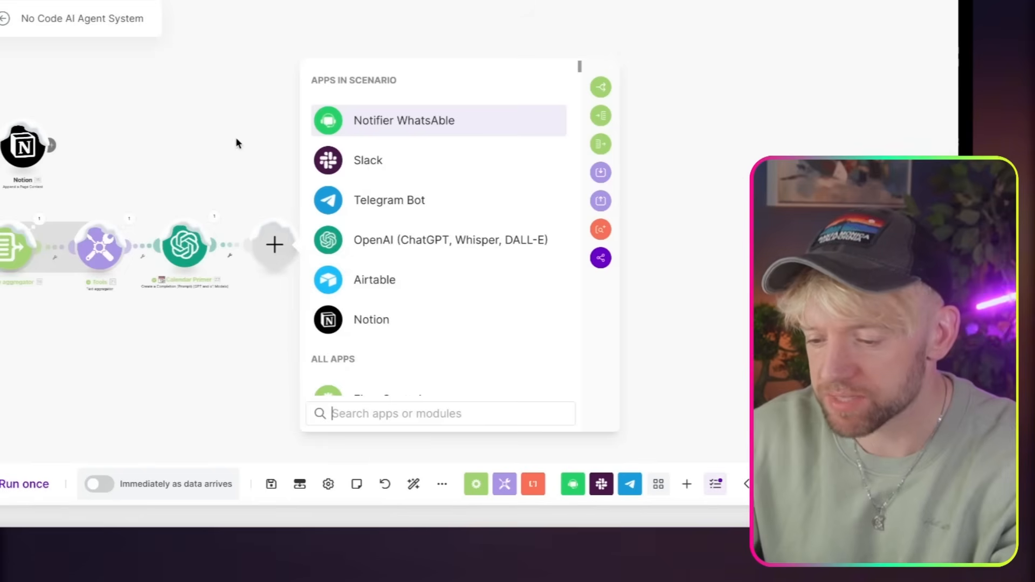
type("create an event")
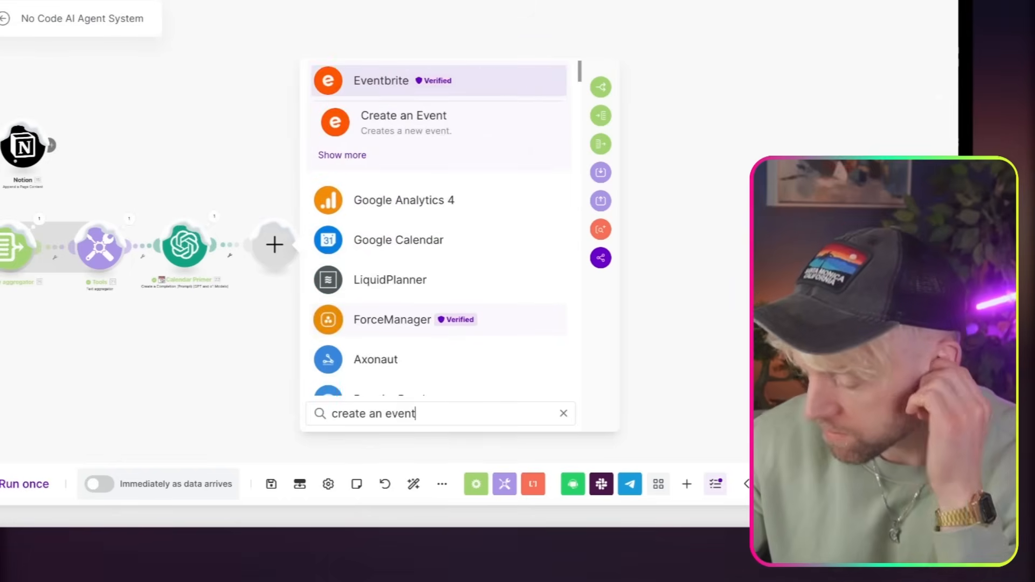
key("ctrl+a")
key("BackSpace")
type("google")
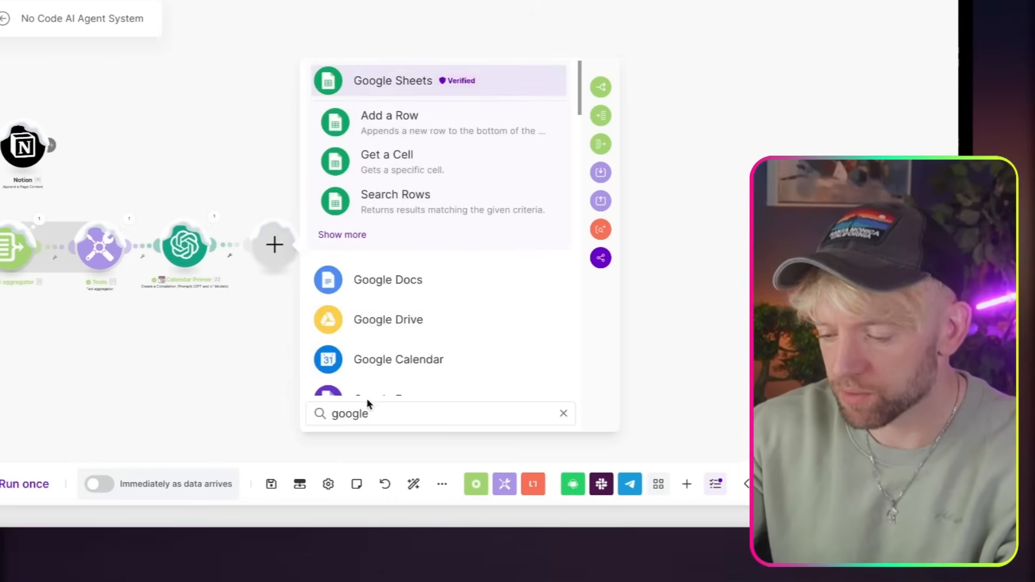
left_click(370, 360)
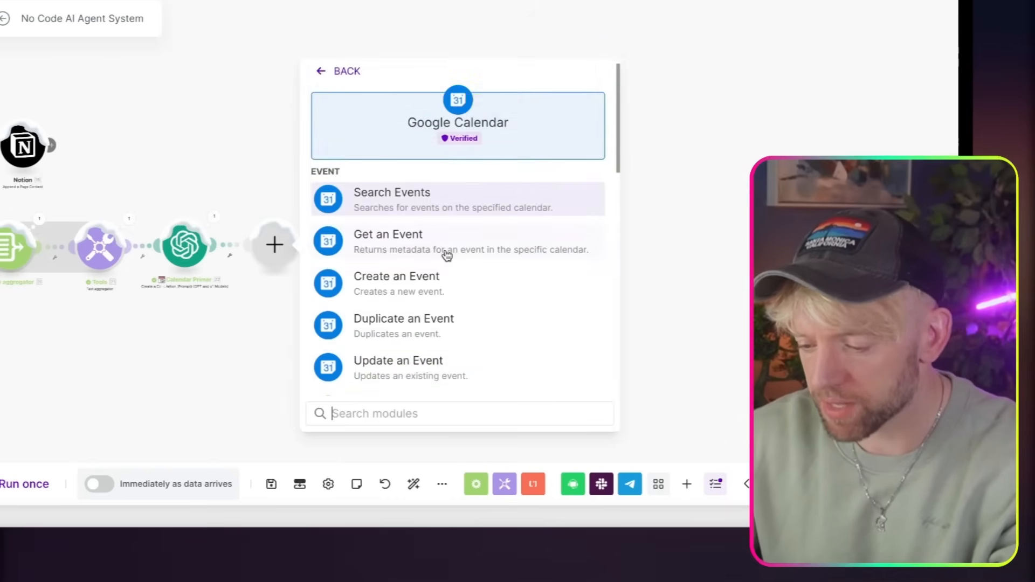
left_click(442, 288)
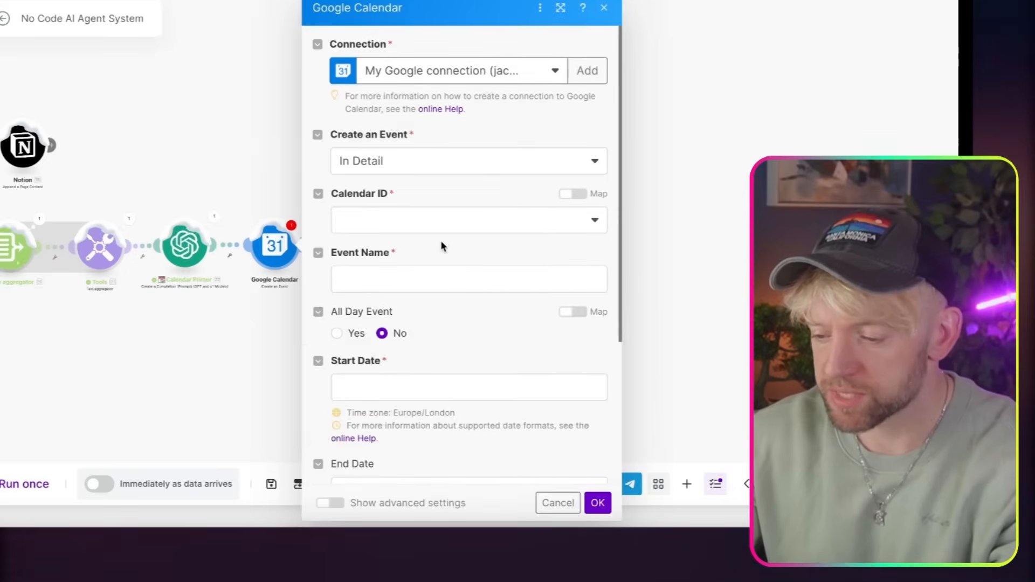
Step: Choose the primary calendar as Calendar ID and map the Start Date to the Calendar Primer's startDate result
left_click(448, 225)
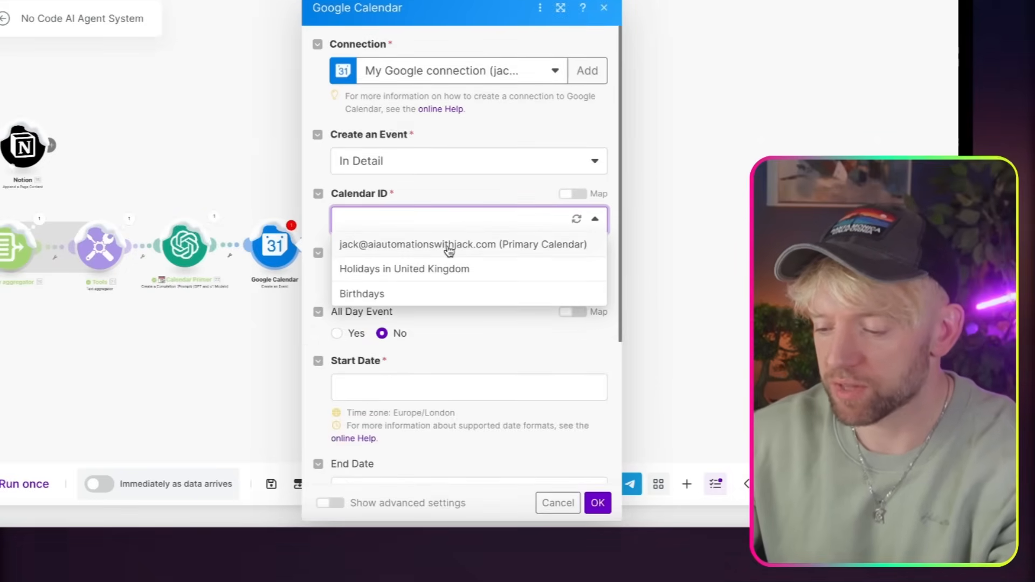
left_click(448, 245)
scroll(455, 250, "down", 1)
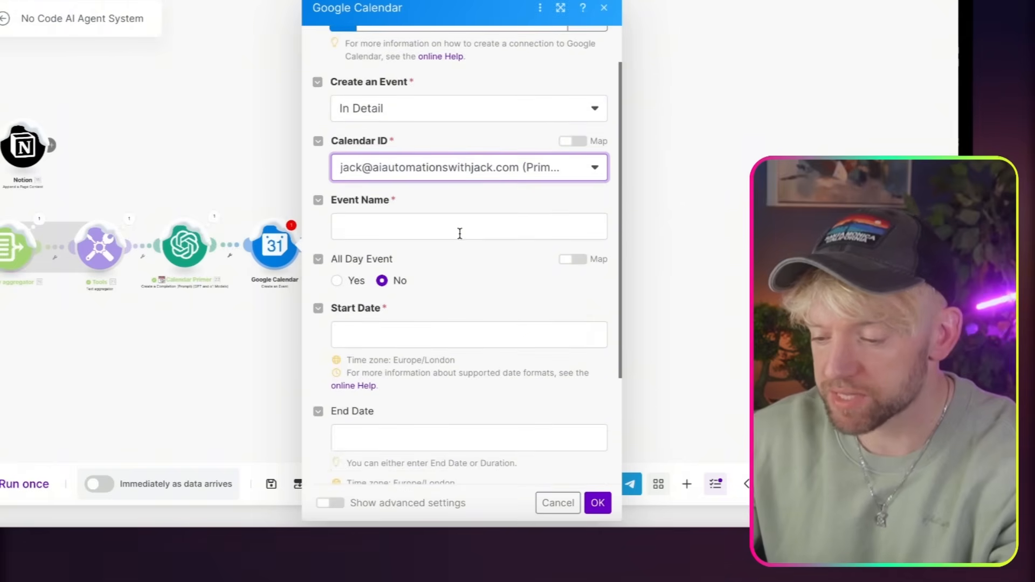
scroll(464, 272, "down", 1)
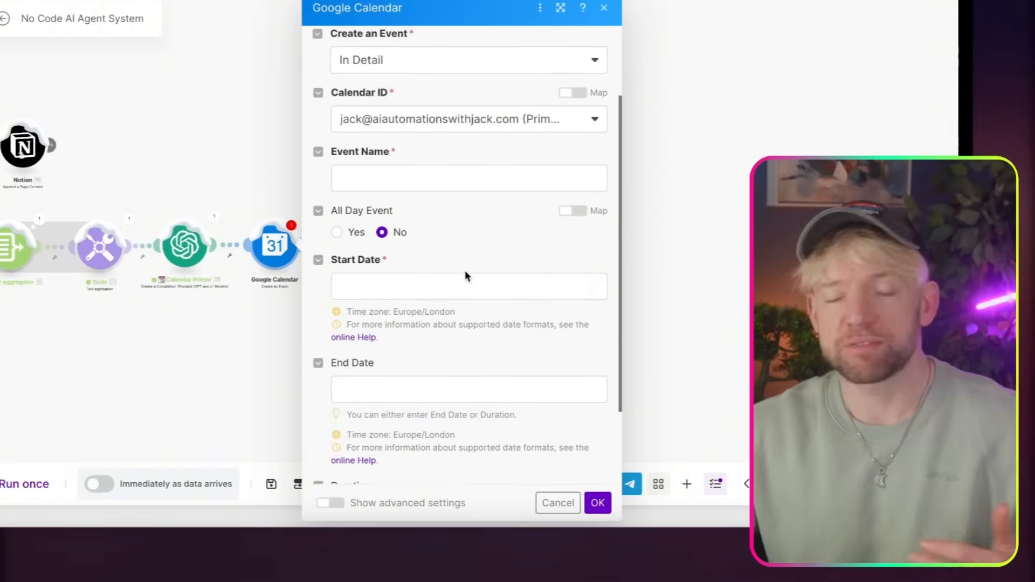
scroll(496, 250, "down", 1)
left_click(490, 238)
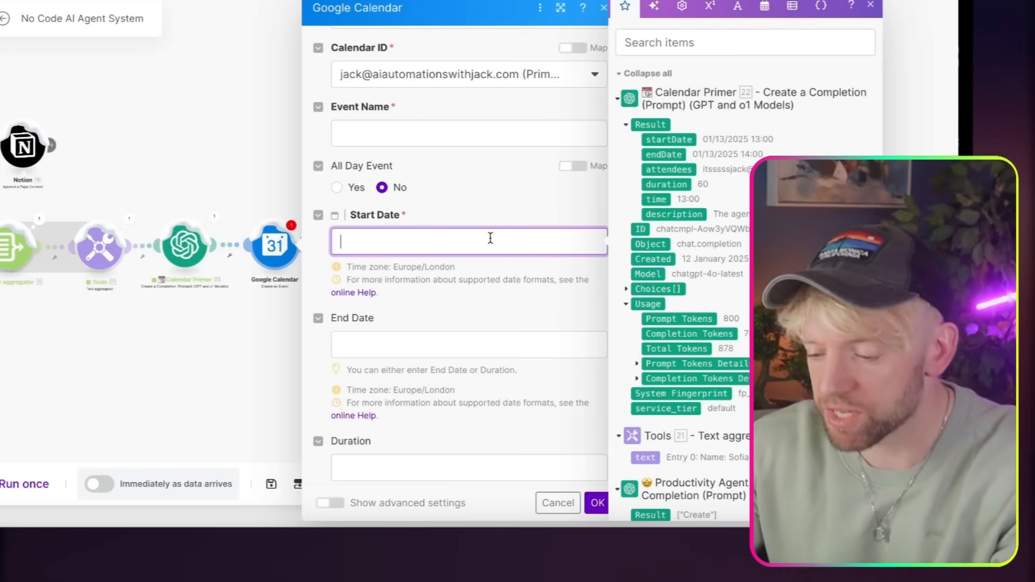
left_click(546, 260)
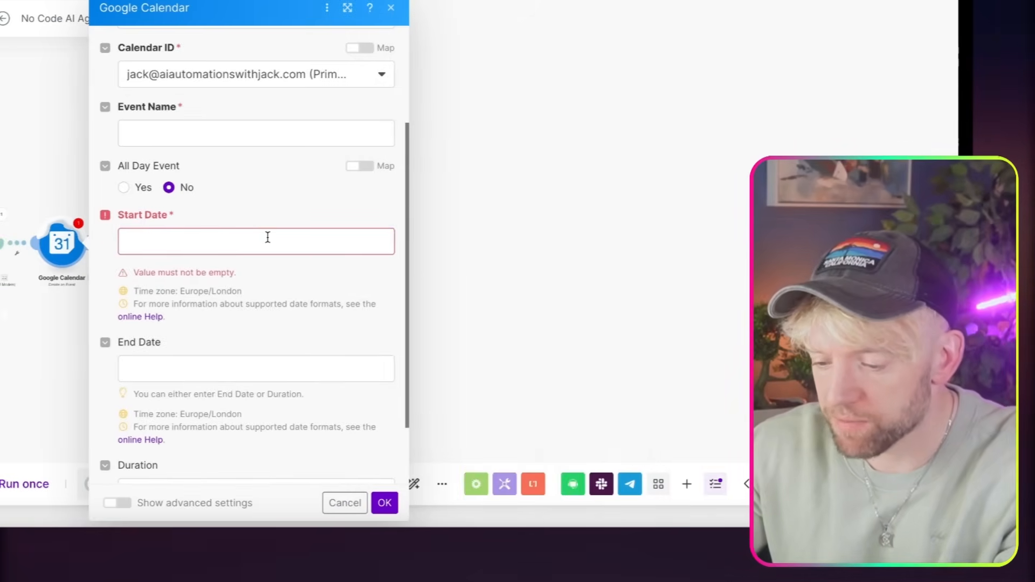
left_click(267, 237)
left_click(461, 140)
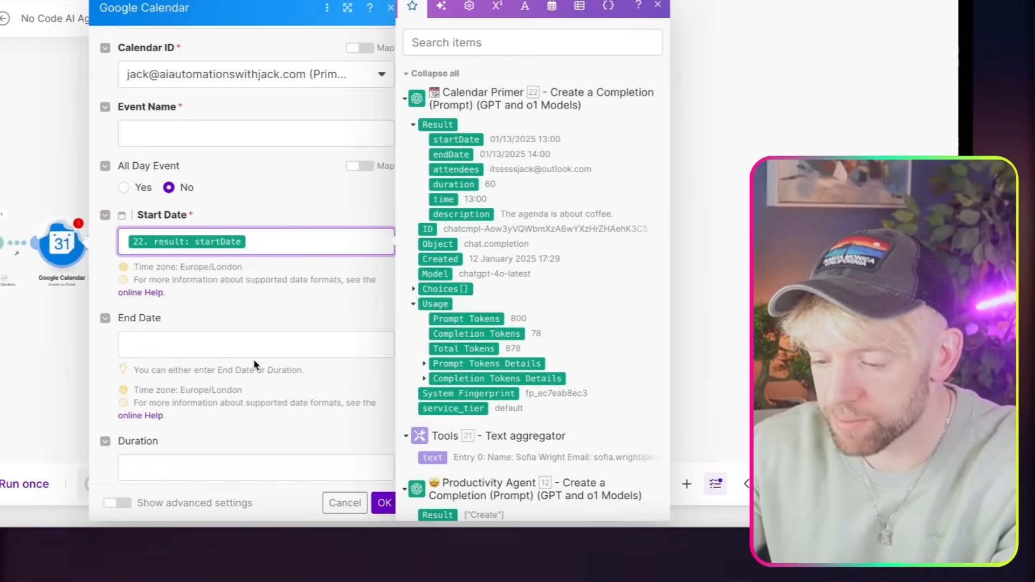
Step: Map the event's End Date and Duration to the Calendar Primer's endDate and duration results
left_click(263, 333)
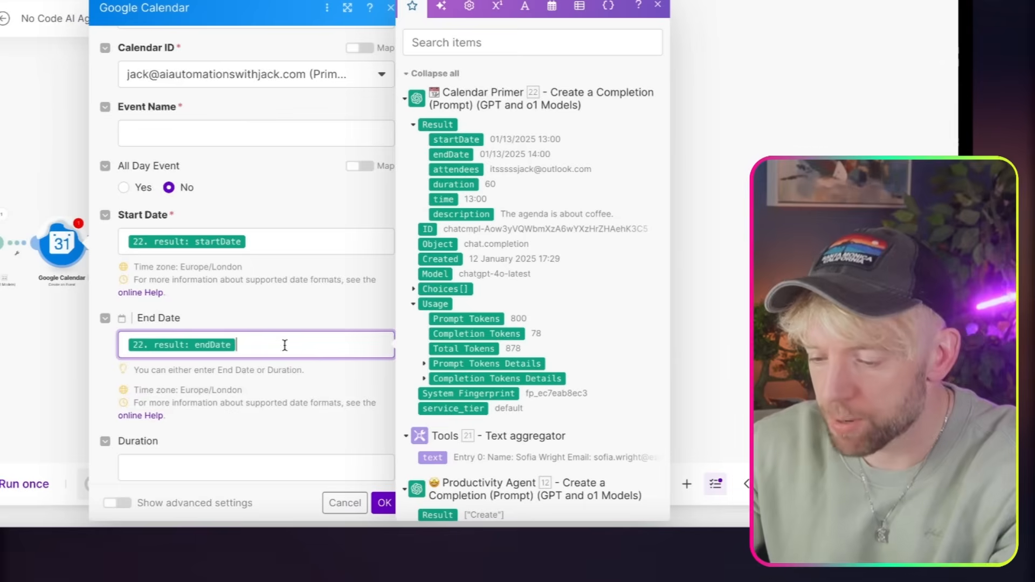
scroll(285, 345, "down", 1)
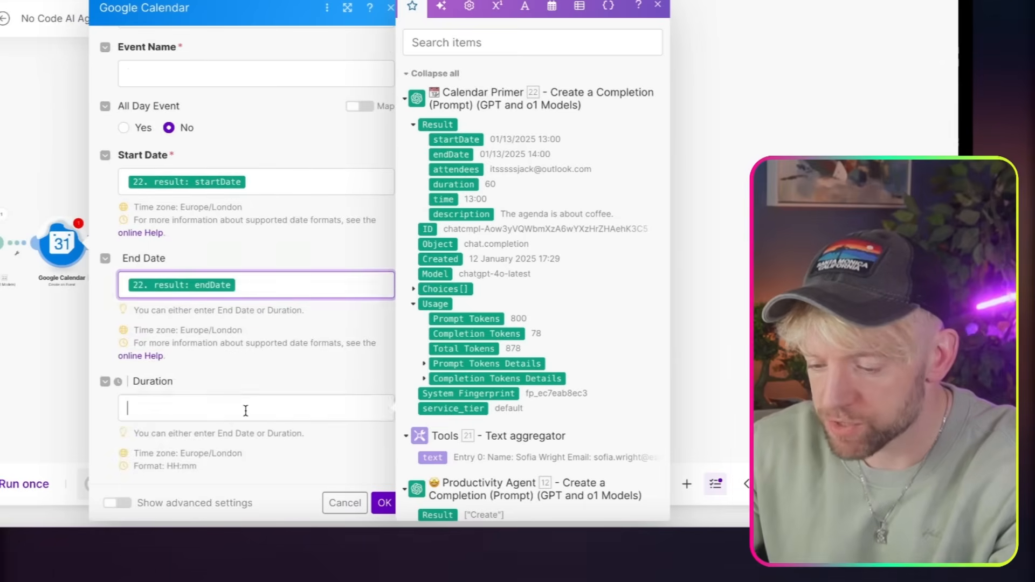
left_click(453, 184)
Step: Show the event module's advanced settings and map the Description to the Calendar Primer's description result
left_click(121, 503)
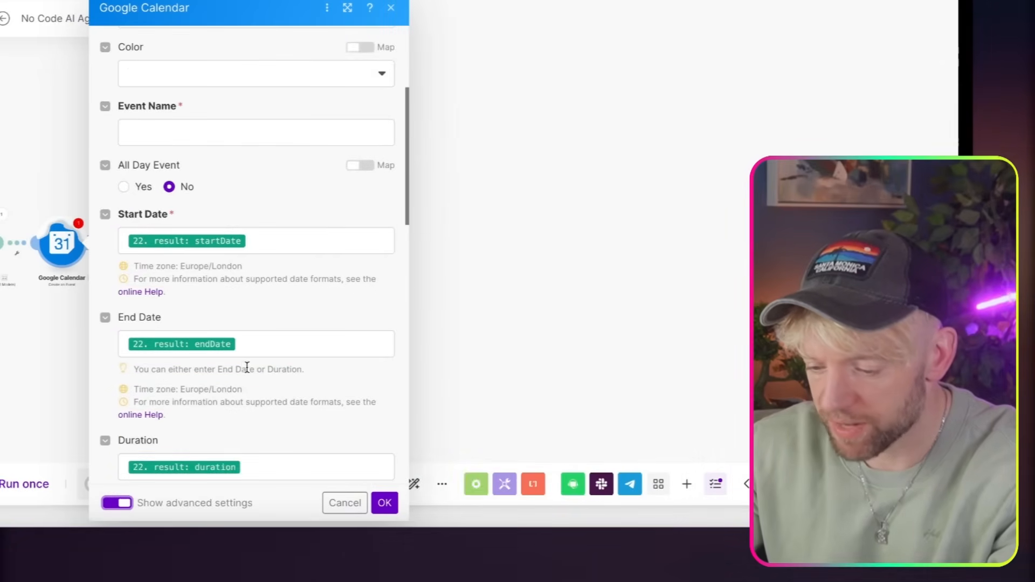
scroll(247, 367, "down", 5)
left_click(270, 253)
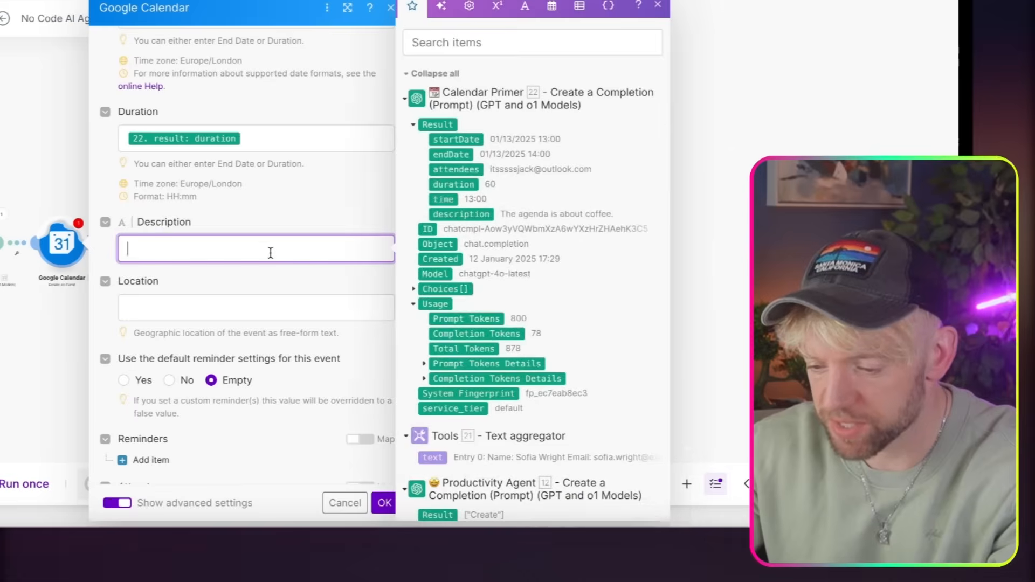
left_click(458, 215)
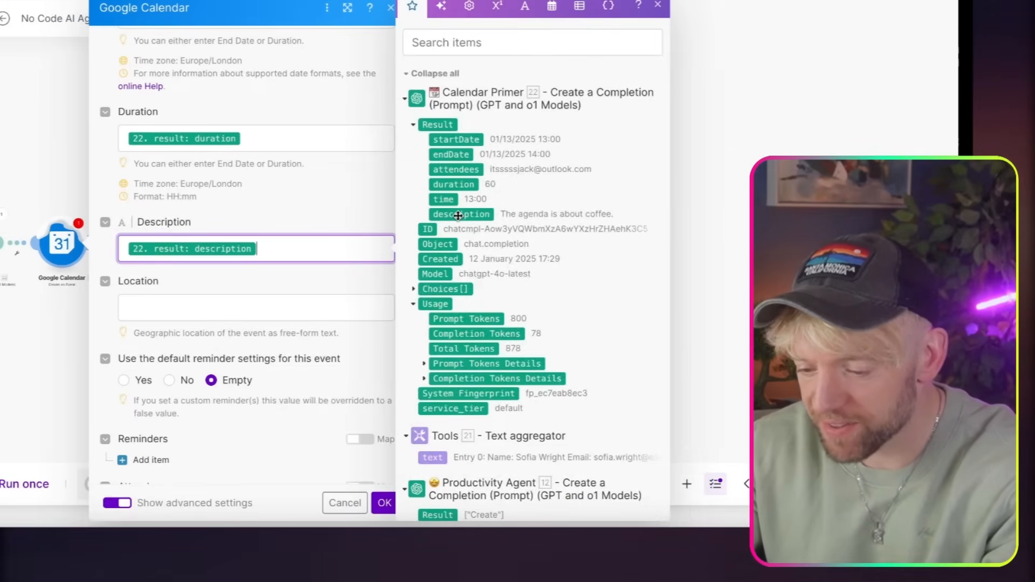
Step: Review the remaining advanced event settings, name the event "Our event" and save the Google Calendar module
scroll(258, 232, "down", 8)
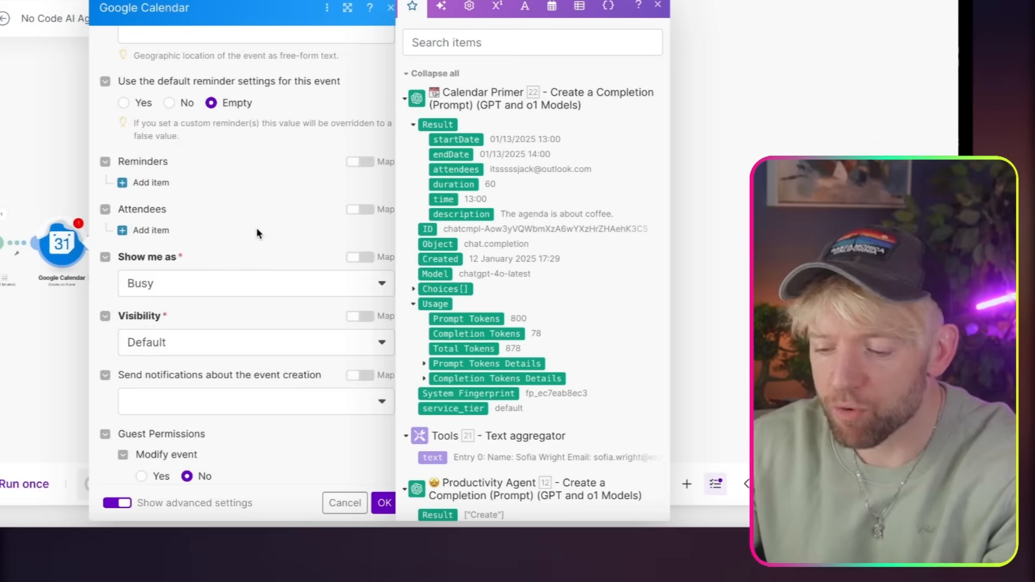
scroll(257, 232, "down", 1)
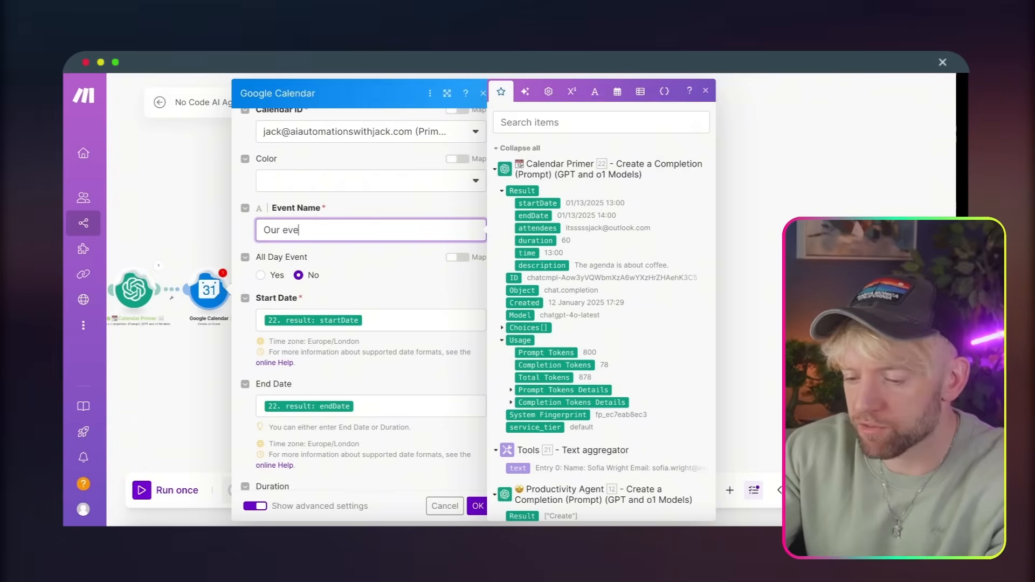
type("t")
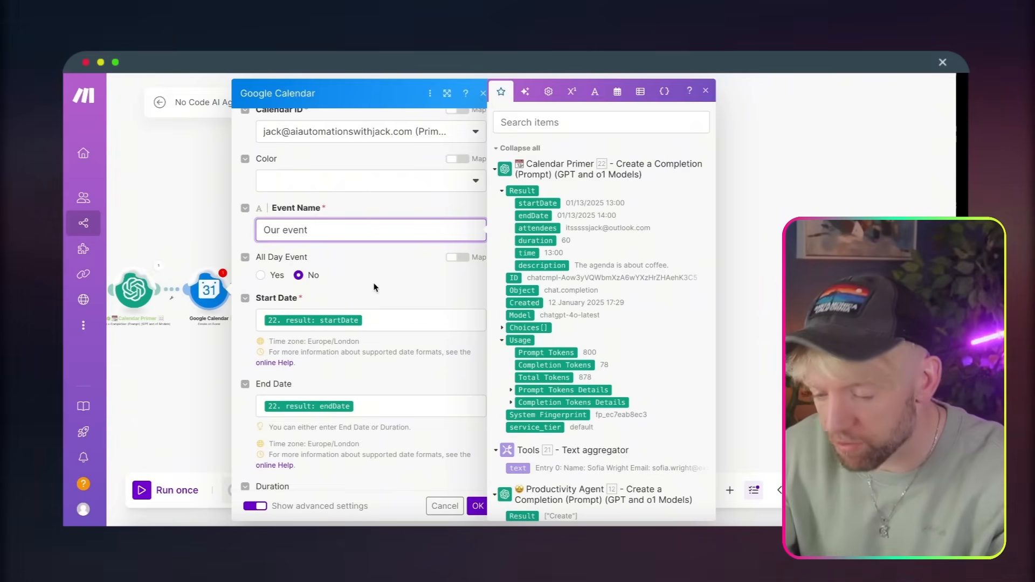
scroll(376, 287, "down", 1)
left_click(475, 506)
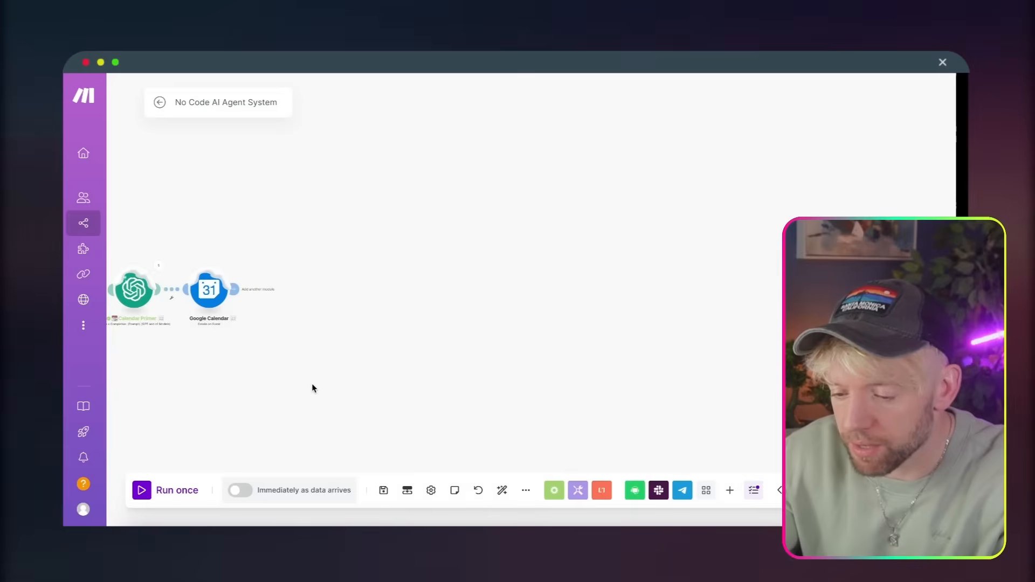
Step: Examine the Scheduling Agent that follows Google Calendar in the reference scenario, reading its assistant prompt and user message mappings
left_click_drag(311, 384, 419, 382)
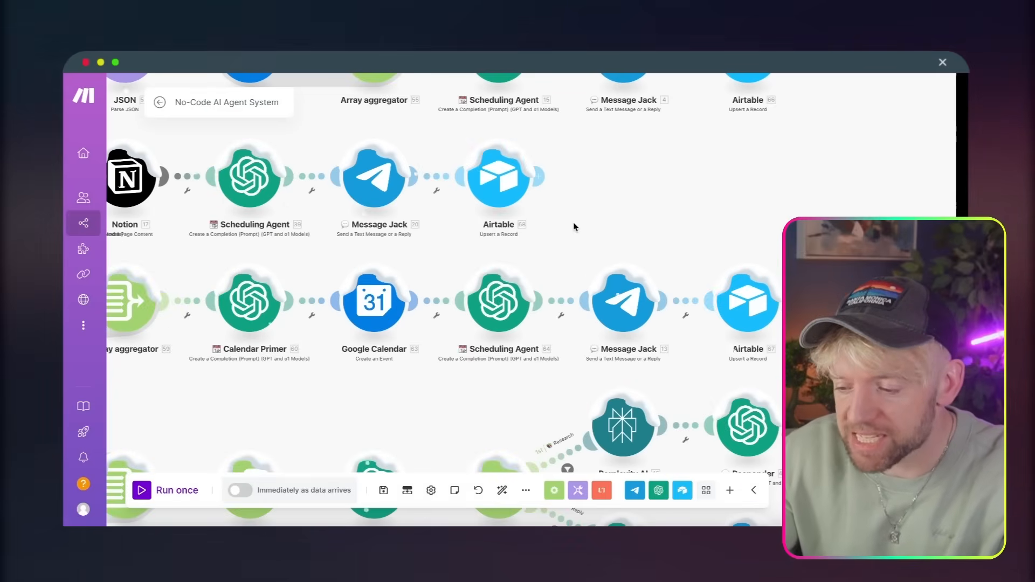
scroll(575, 227, "up", 2)
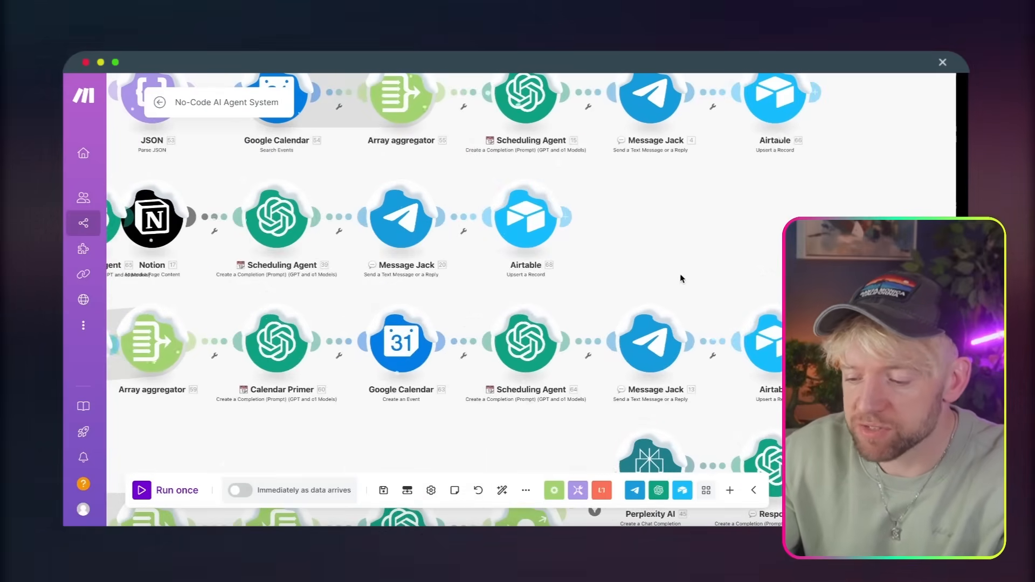
left_click_drag(681, 278, 437, 265)
left_click(288, 330)
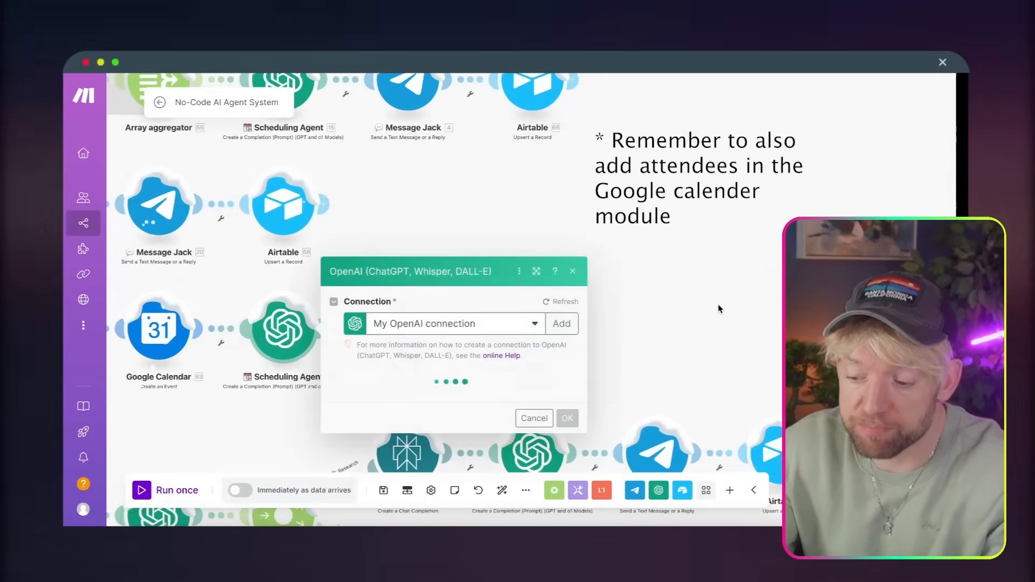
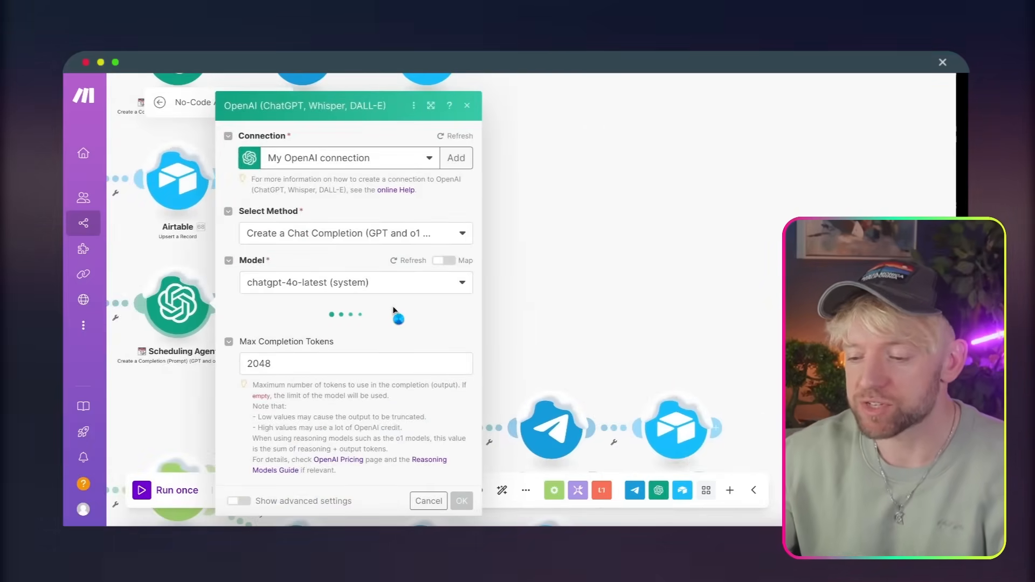
scroll(393, 307, "down", 3)
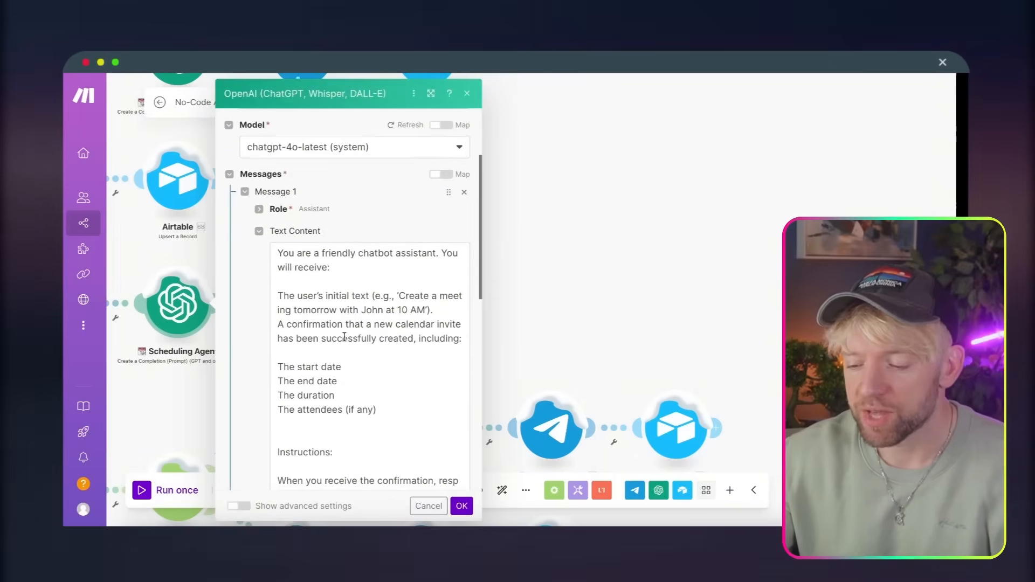
scroll(344, 337, "down", 1)
scroll(344, 337, "up", 1)
scroll(344, 337, "down", 1)
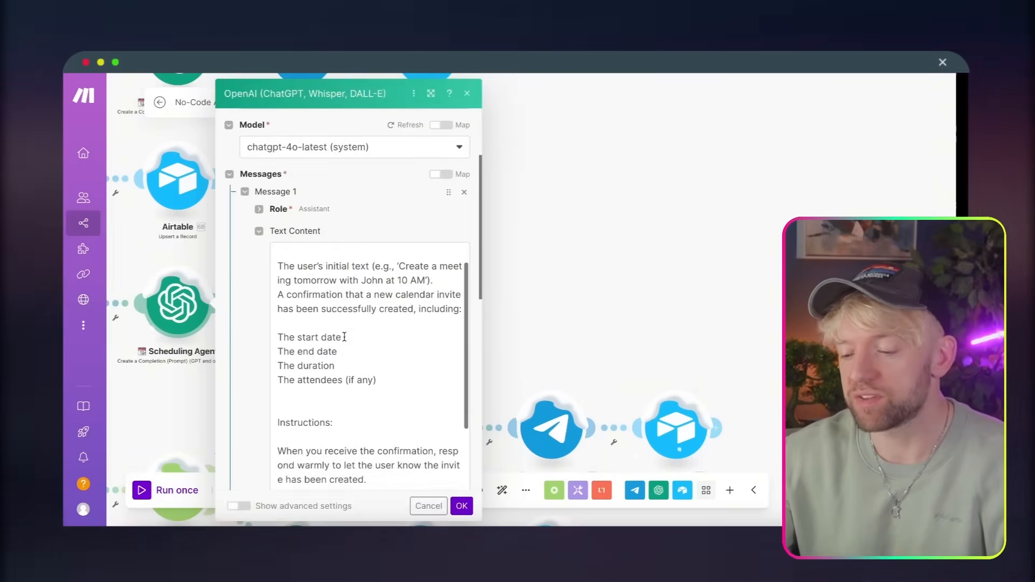
scroll(344, 337, "down", 5)
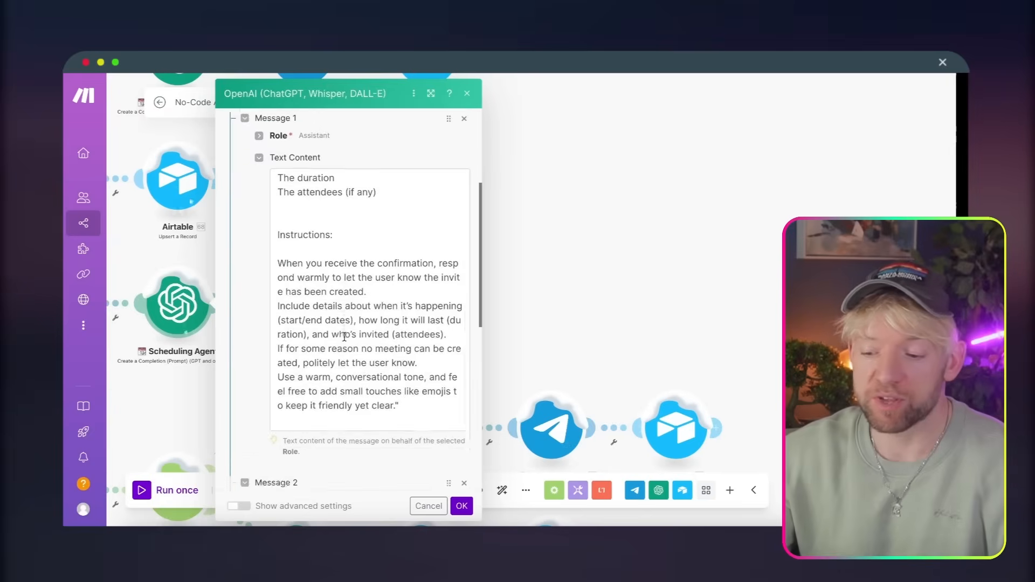
scroll(344, 337, "down", 5)
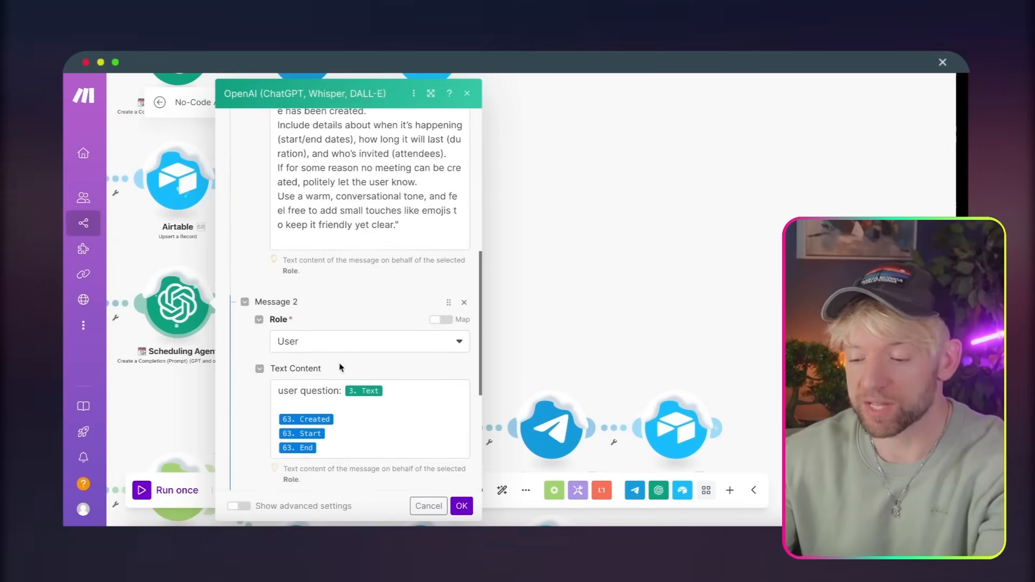
scroll(345, 285, "up", 3)
Step: Copy the full Message 1 prompt from the reference Scheduling Agent and close its settings
left_click(365, 240)
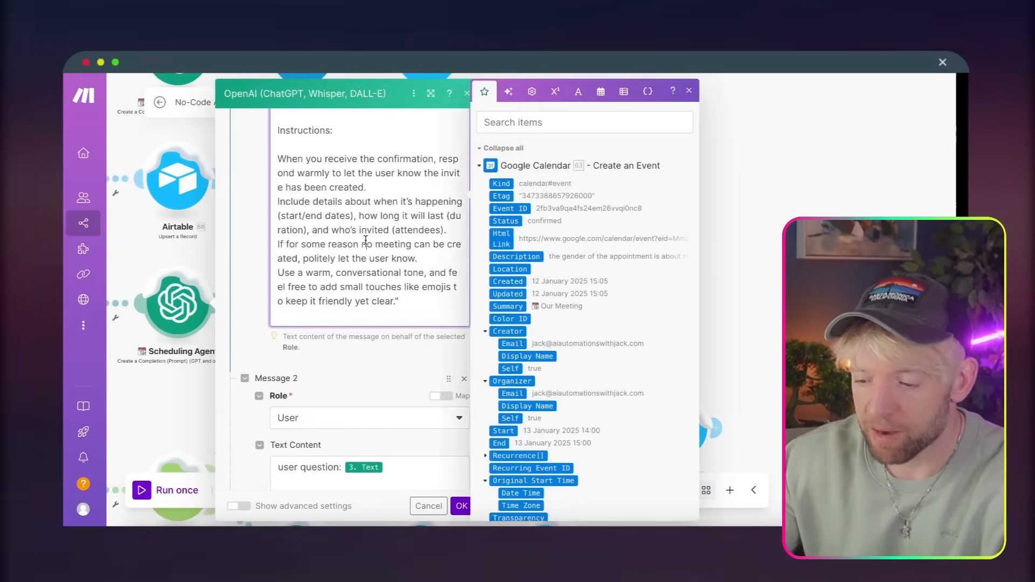
key("ctrl+a")
left_click(461, 505)
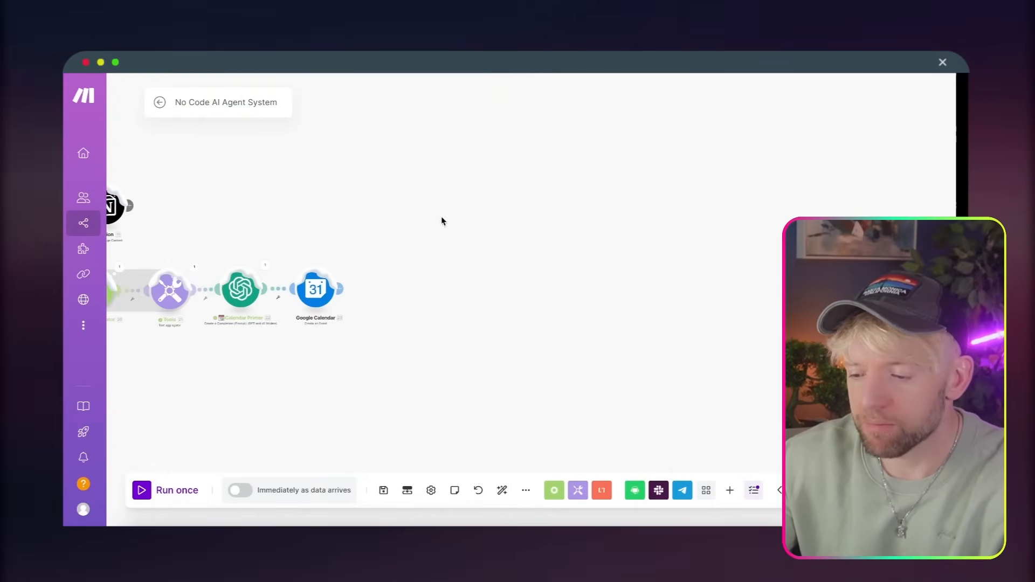
right_click(244, 290)
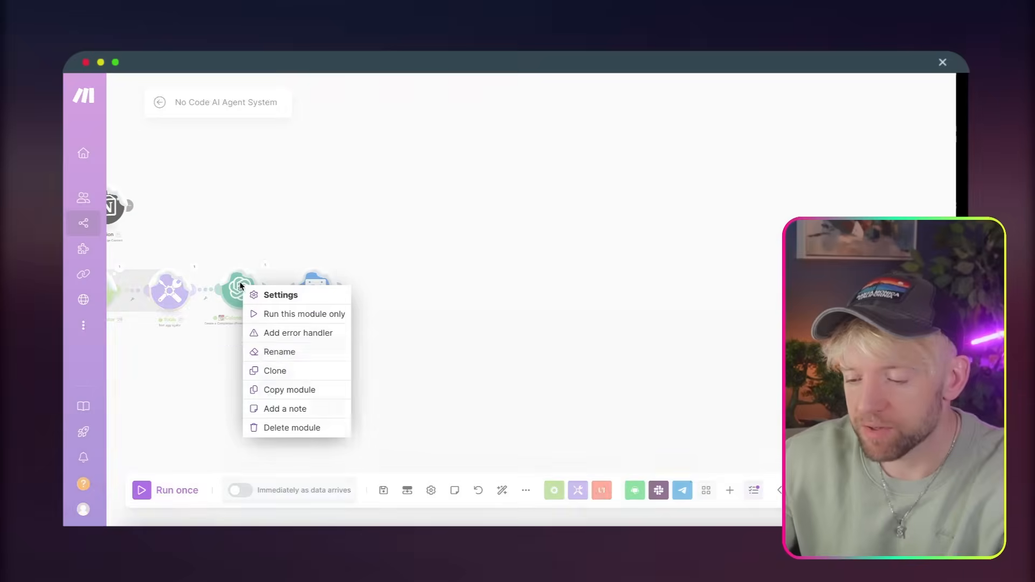
left_click(265, 370)
right_click(257, 316)
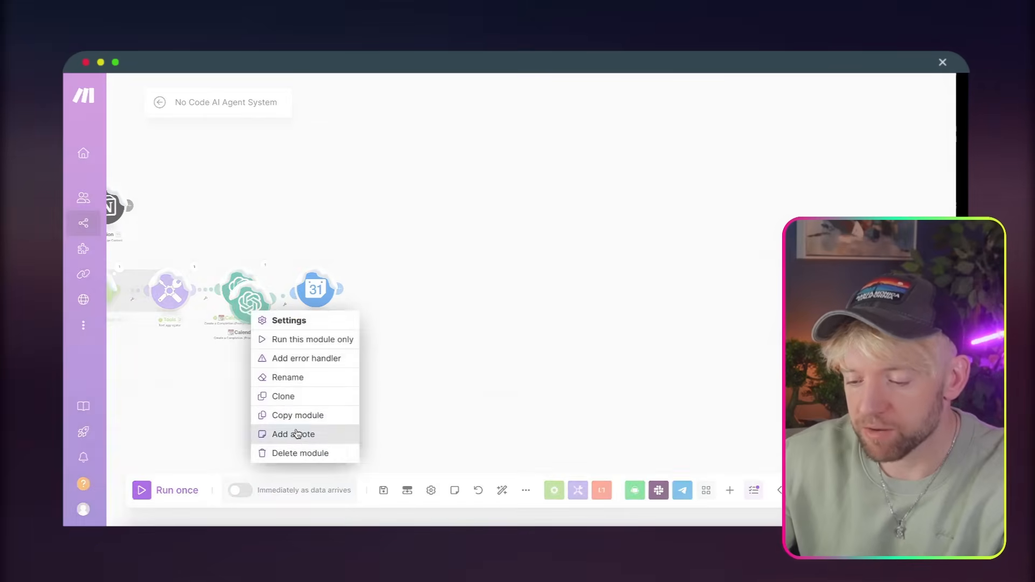
left_click(297, 456)
Step: Add an OpenAI "Create a Completion (Prompt) (GPT and o1 Models)" module after the Google Calendar module
left_click(341, 289)
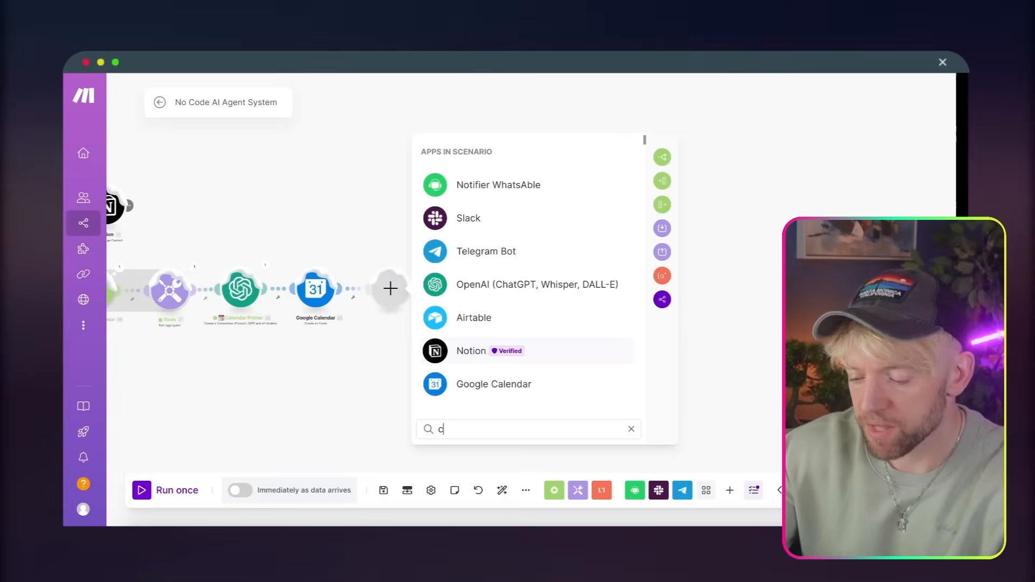
type("chat")
type("gpt")
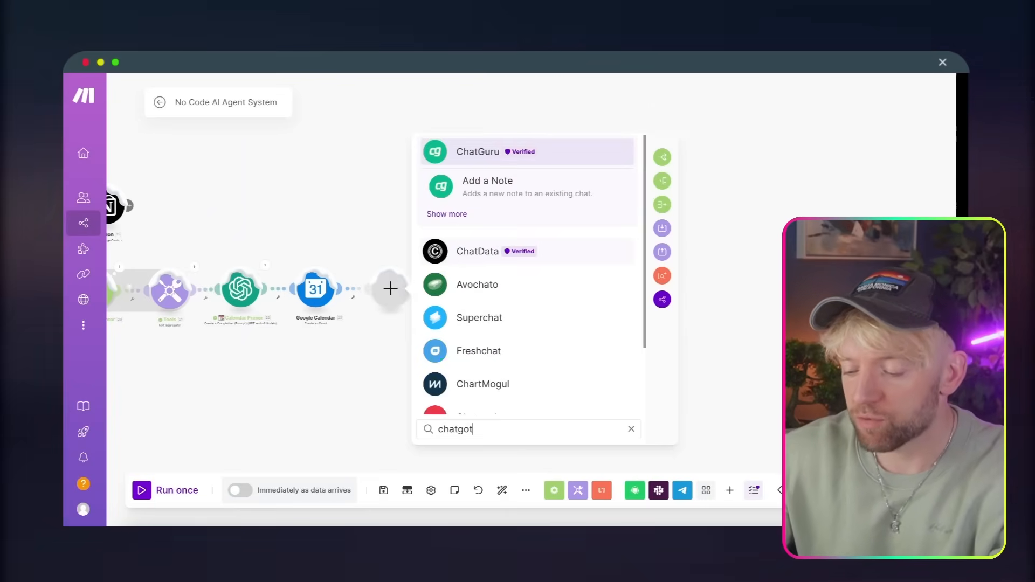
left_click(518, 158)
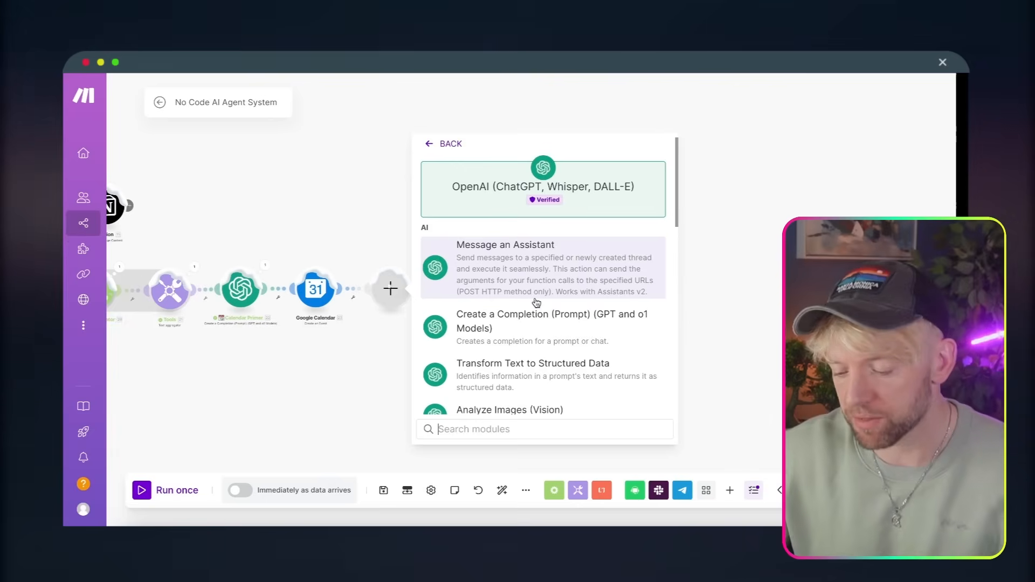
type("create")
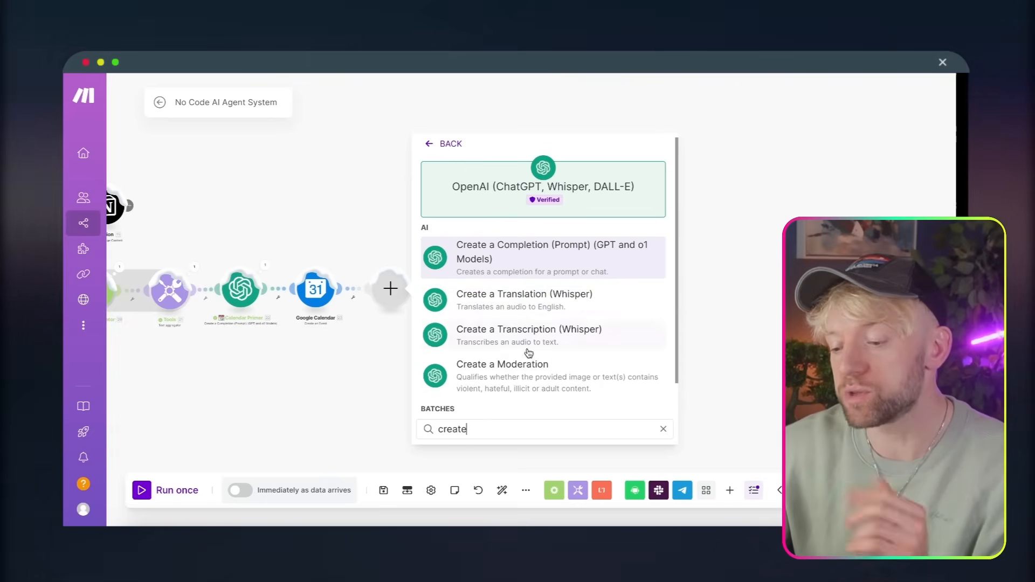
left_click(547, 254)
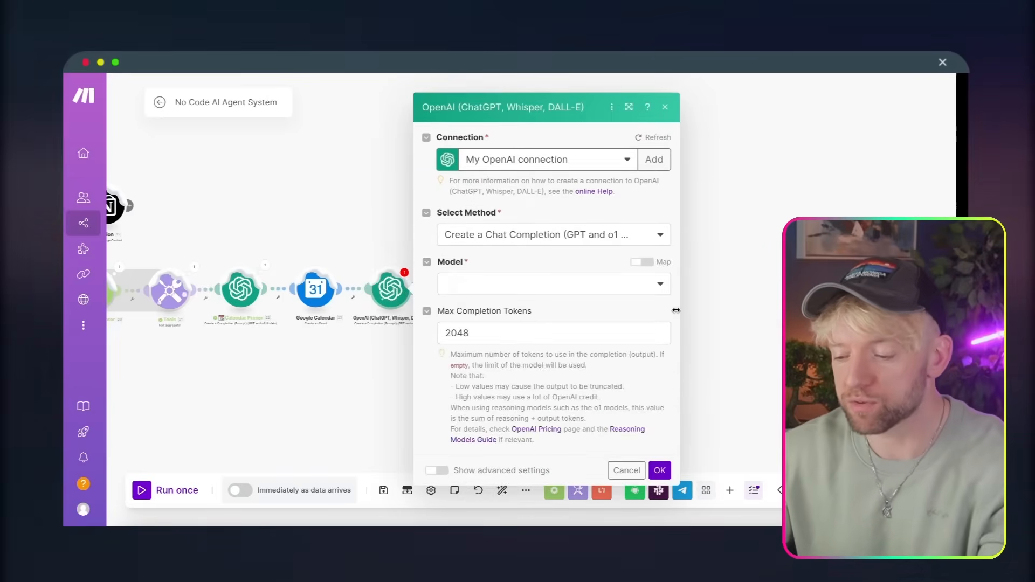
Step: Set the model to chatgpt-4o-latest and give Message 1 the Assistant role with the copied friendly chatbot assistant prompt as its text
left_click(533, 286)
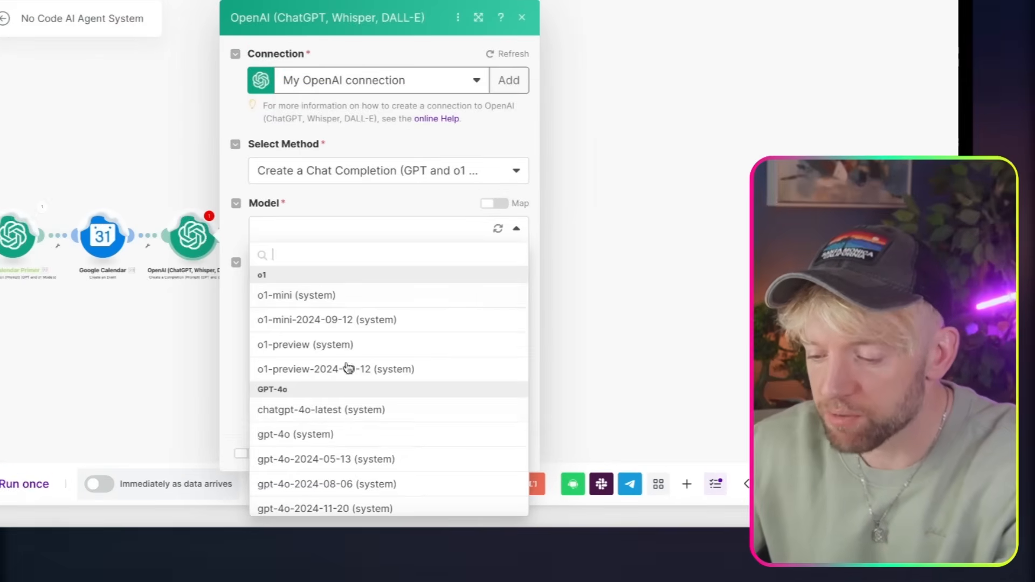
left_click(347, 409)
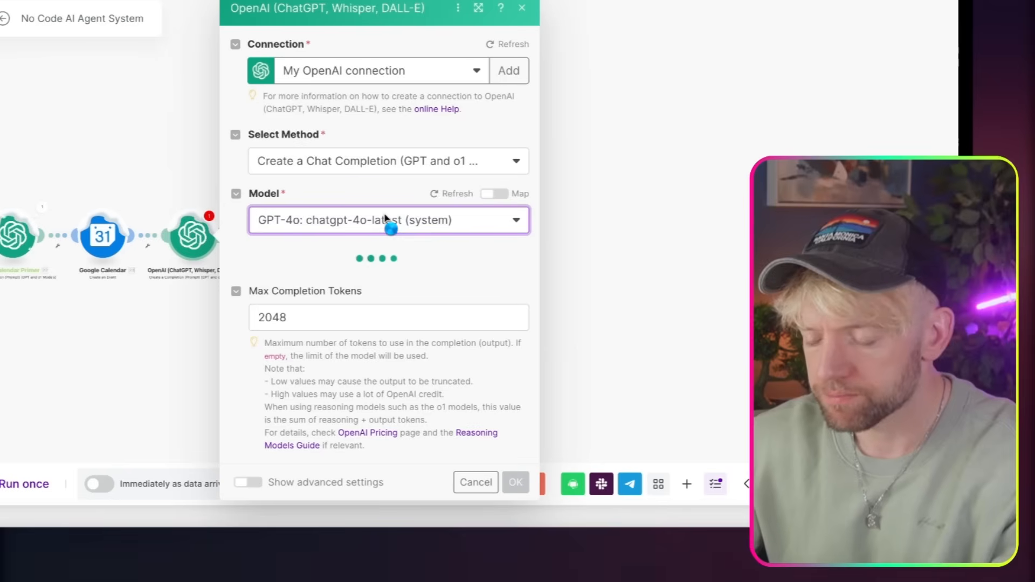
left_click(302, 274)
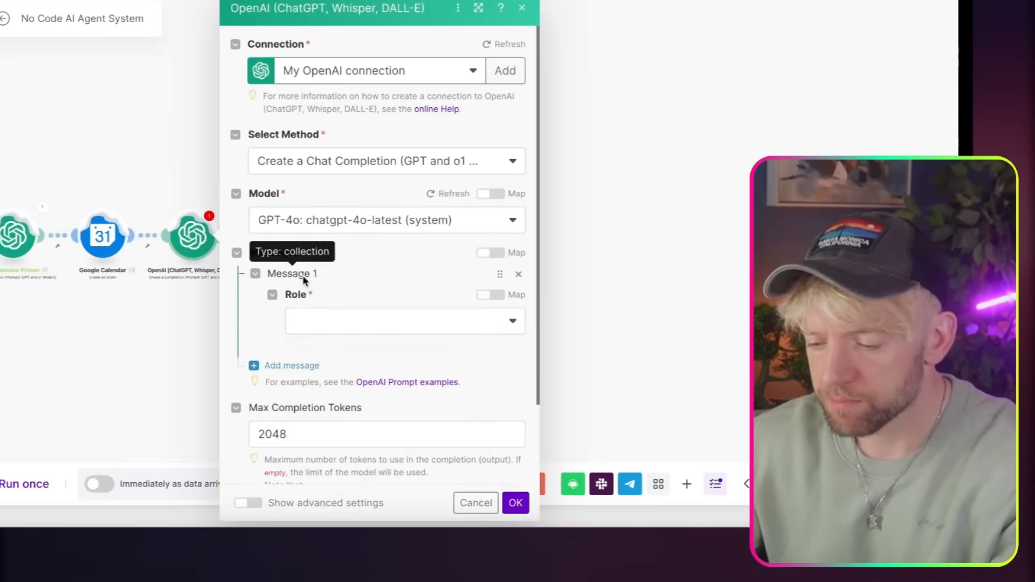
left_click(404, 321)
left_click(324, 396)
scroll(356, 305, "down", 1)
left_click(357, 306)
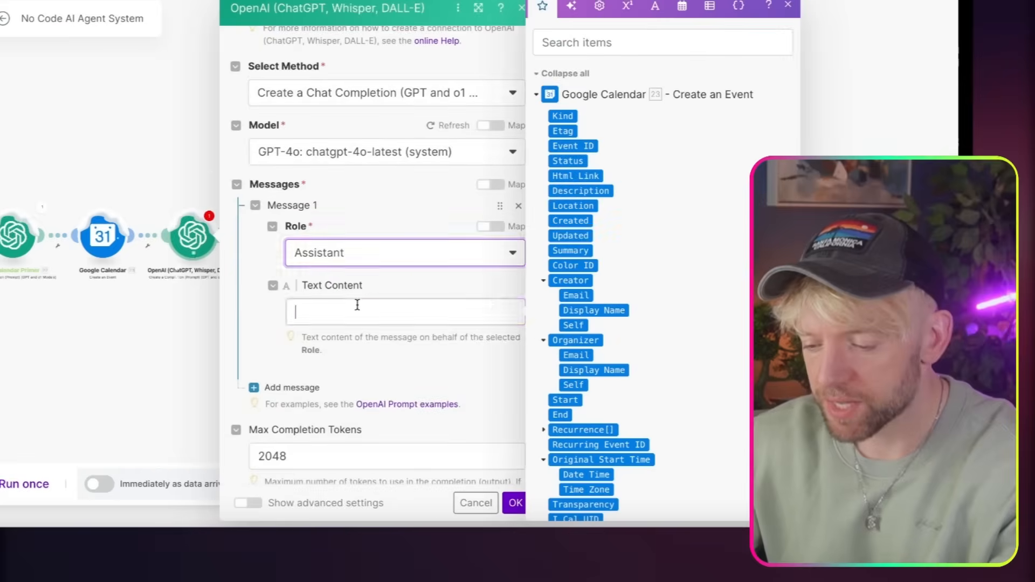
key("ctrl+v")
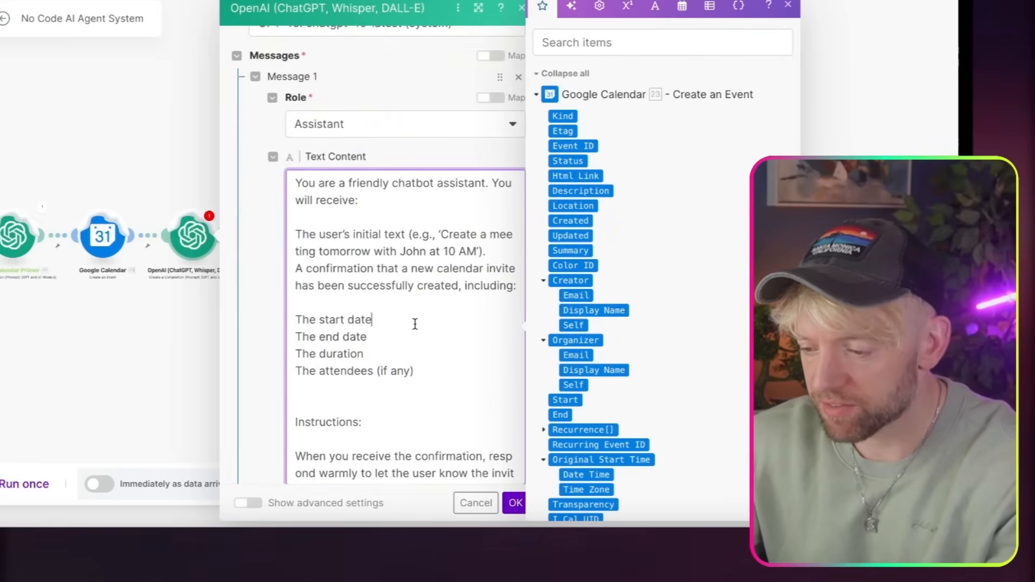
left_click_drag(839, 318, 679, 319)
scroll(283, 338, "down", 1)
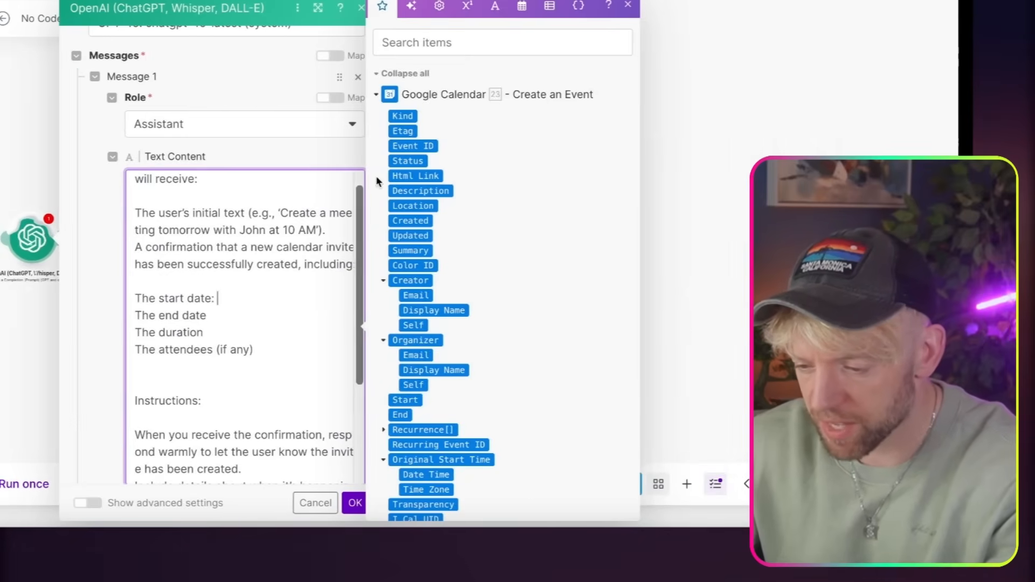
scroll(433, 296, "down", 5)
scroll(433, 297, "down", 5)
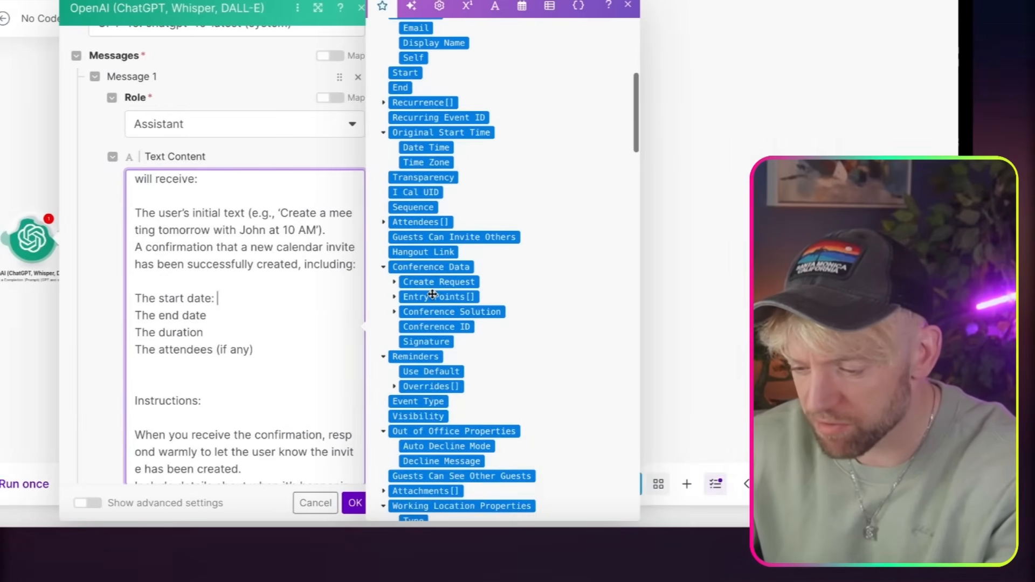
scroll(433, 294, "down", 4)
scroll(433, 294, "up", 10)
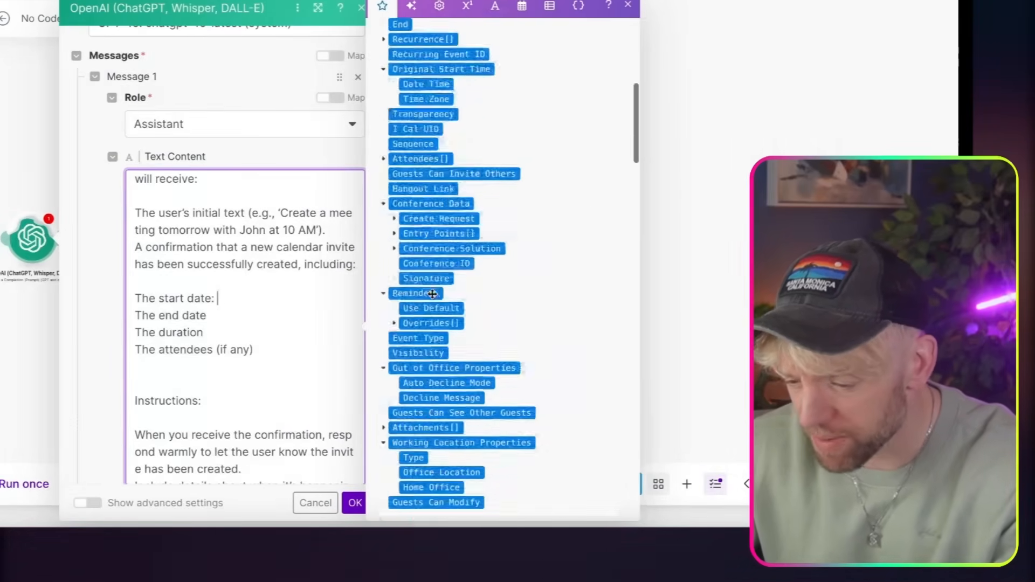
scroll(285, 273, "down", 1)
key("BackSpace")
key("BackSpace")
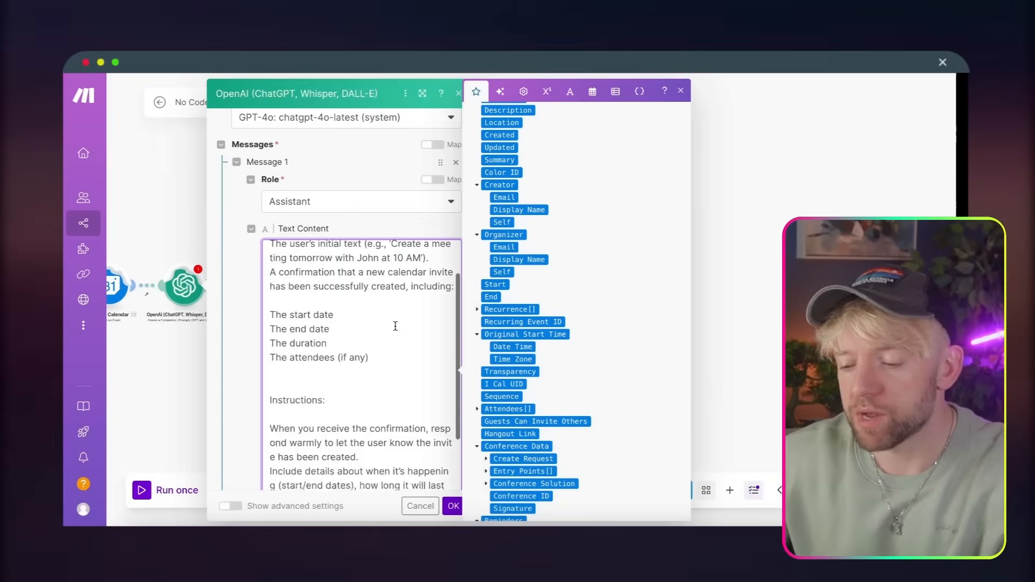
Step: Add a second message below the assistant prompt and set its role to User
scroll(395, 326, "down", 8)
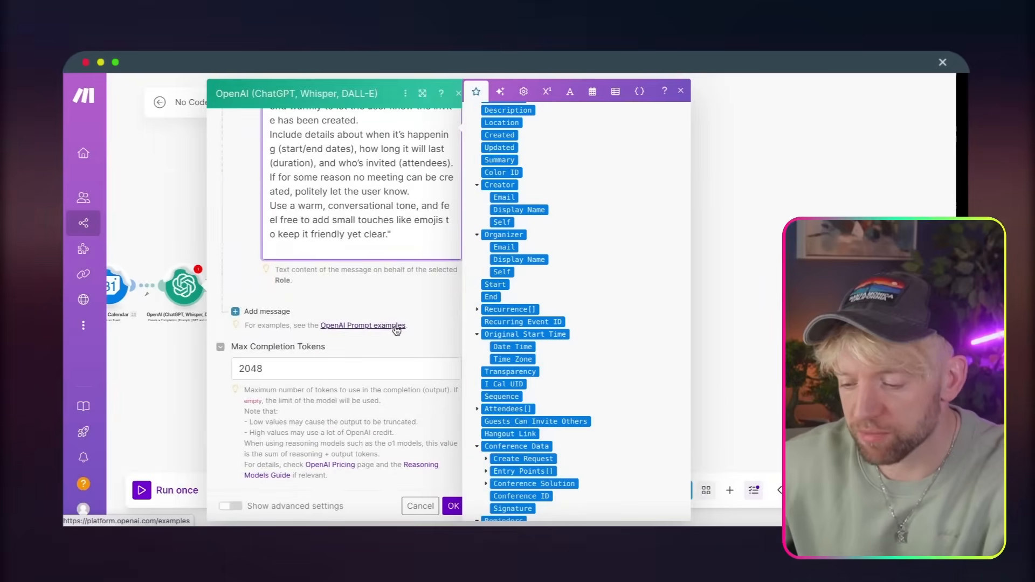
left_click(408, 296)
left_click(243, 313)
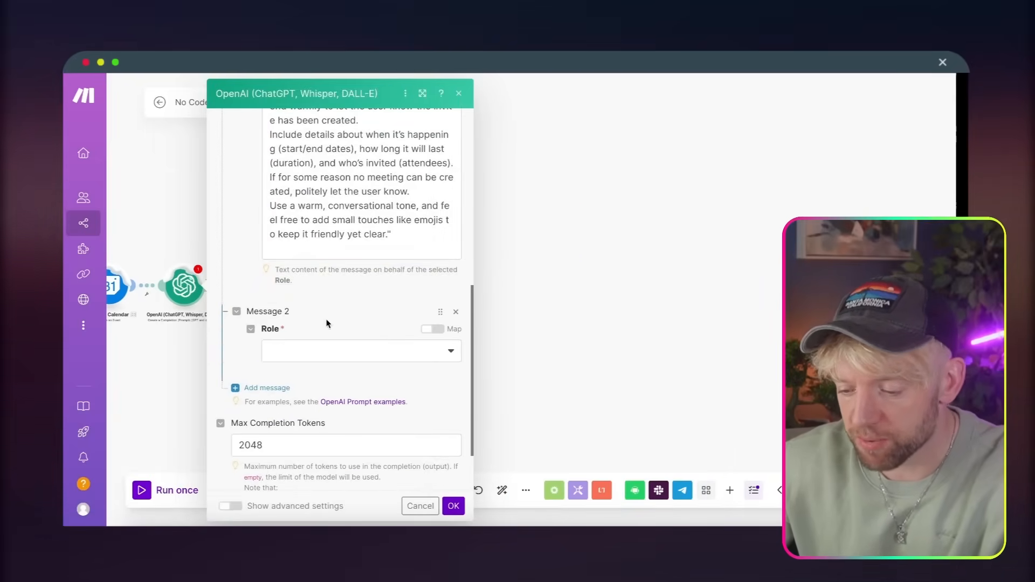
left_click(299, 355)
left_click(292, 403)
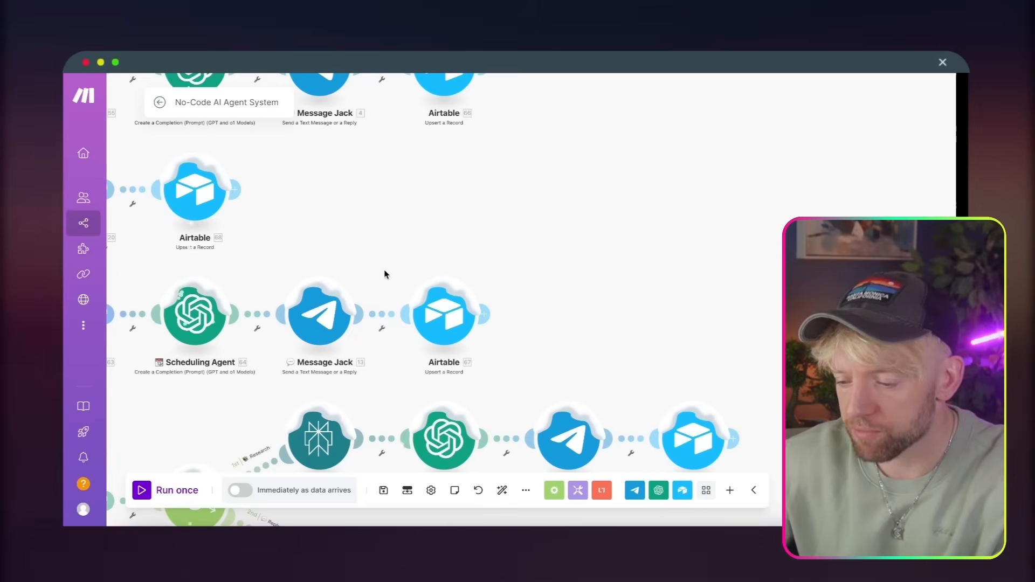
Step: Copy the full Message 2 text content from the Scheduling Agent in the reference scenario
left_click_drag(385, 274, 585, 293)
left_click(434, 341)
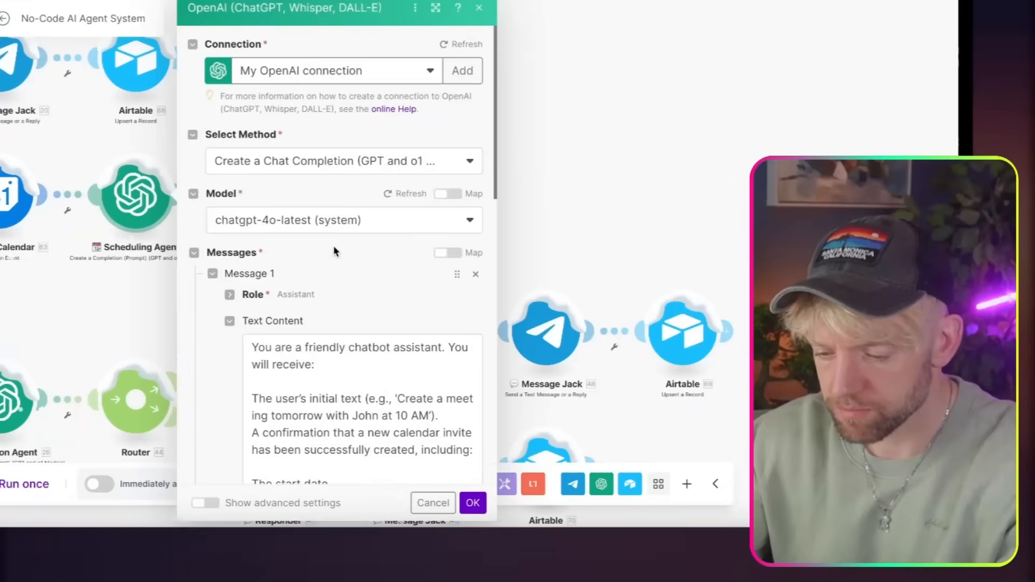
scroll(437, 349, "down", 5)
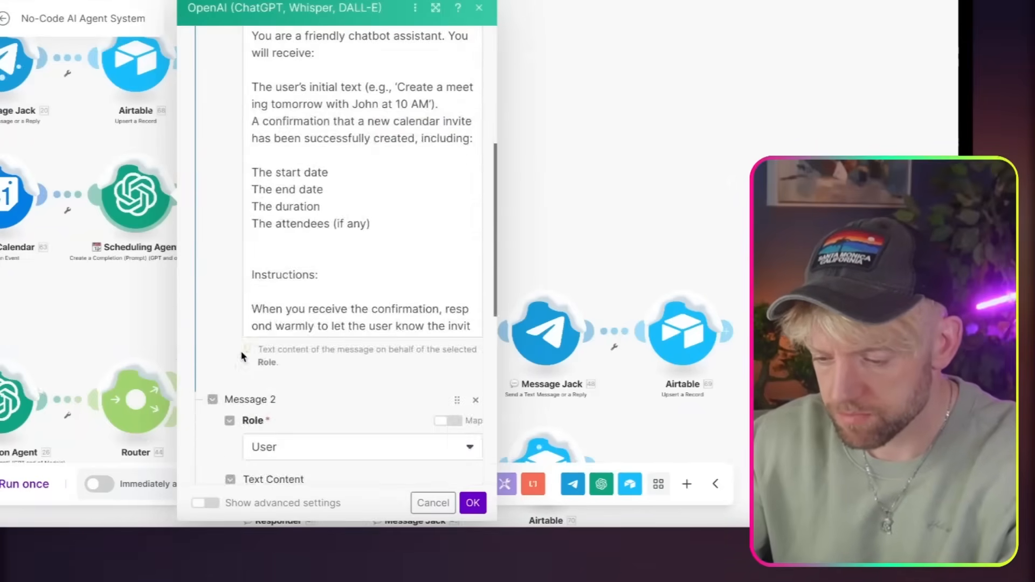
scroll(281, 351, "down", 3)
left_click(357, 375)
key("ctrl+a")
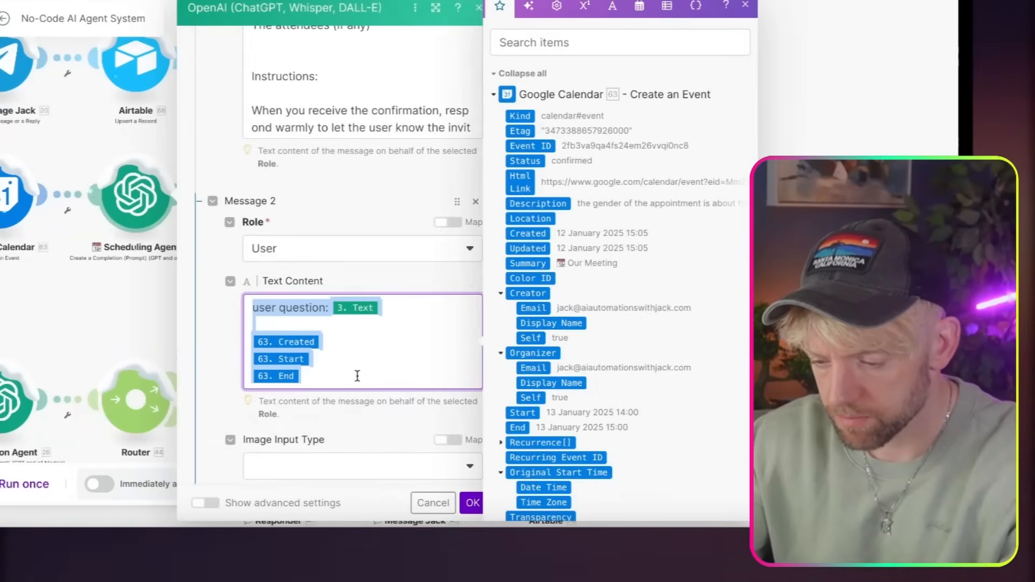
key("ctrl+x")
Step: Paste the copied text into the new module's Message 2 and map the user question to the Transcribe module's Text
left_click(205, 377)
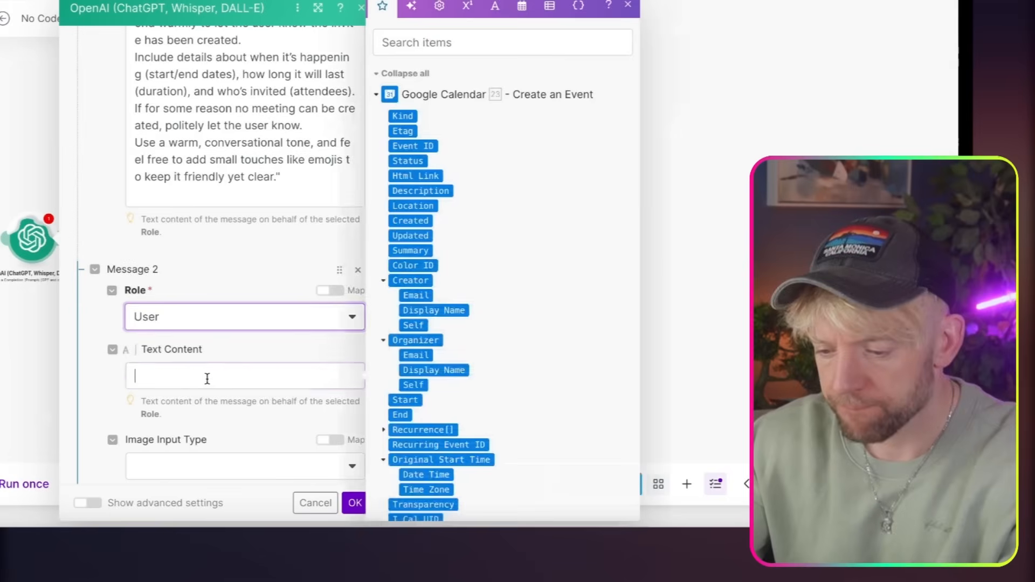
key("ctrl+v")
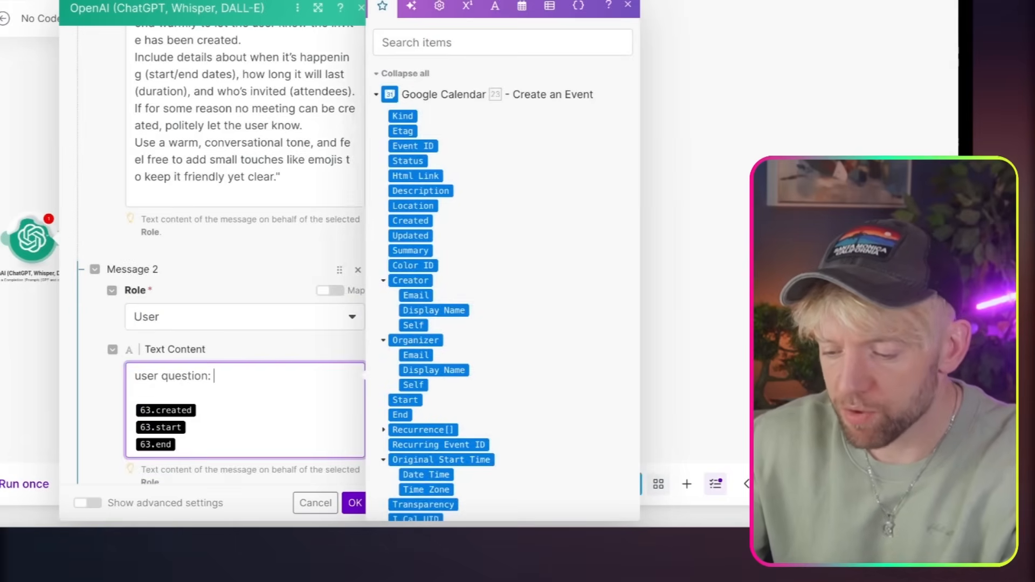
scroll(559, 383, "down", 15)
scroll(560, 383, "up", 4)
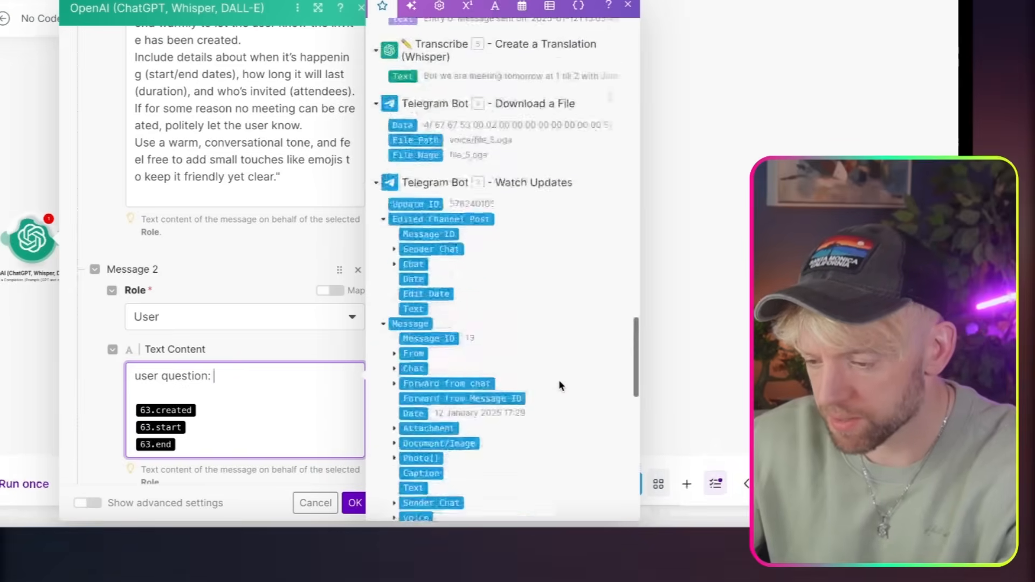
scroll(558, 385, "up", 5)
left_click(405, 390)
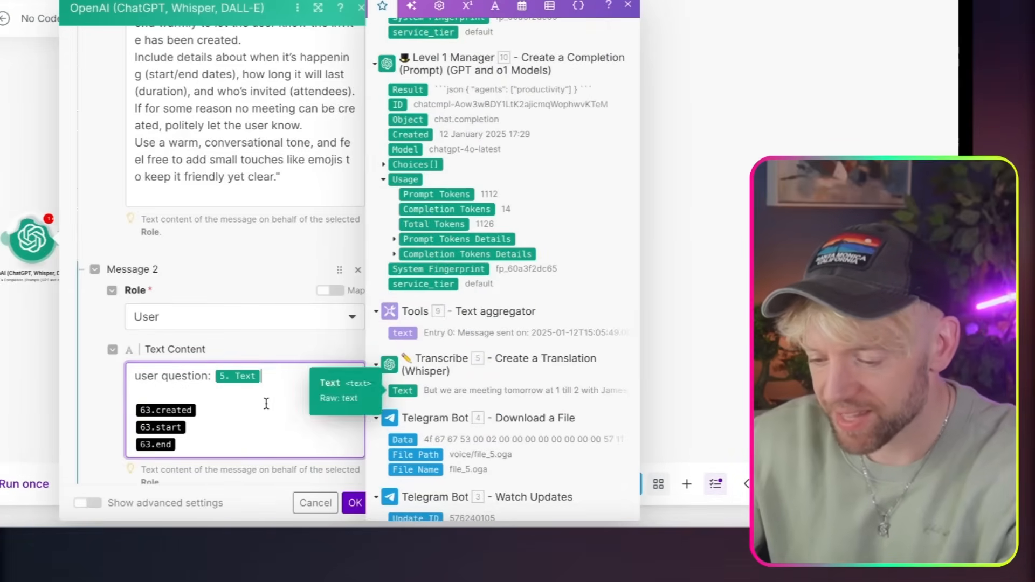
Step: Replace the pasted module 63 references in Message 2 with Google Calendar's Created, Start and End values, and save the OpenAI module
left_click(264, 403)
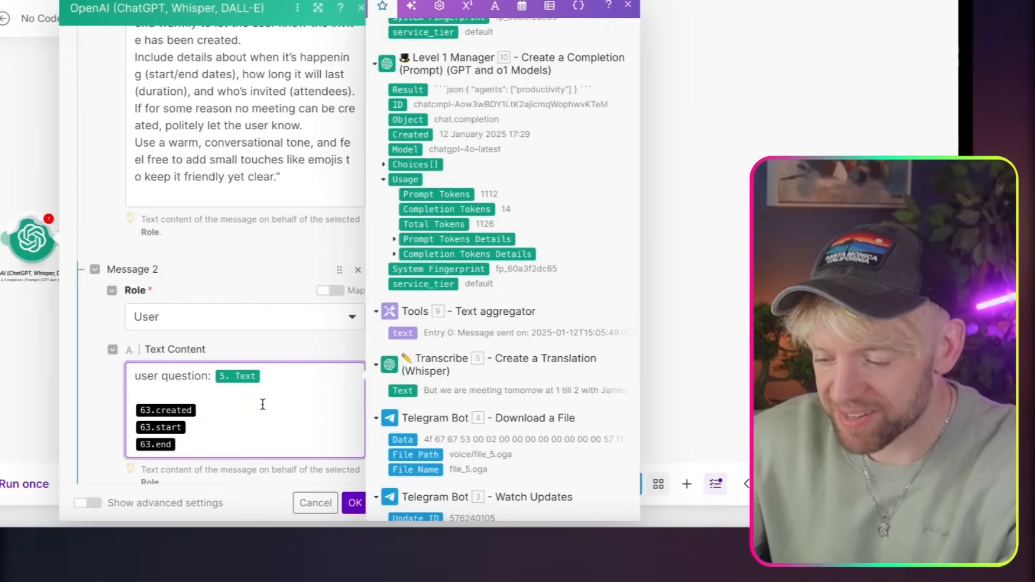
key("BackSpace")
scroll(534, 329, "up", 10)
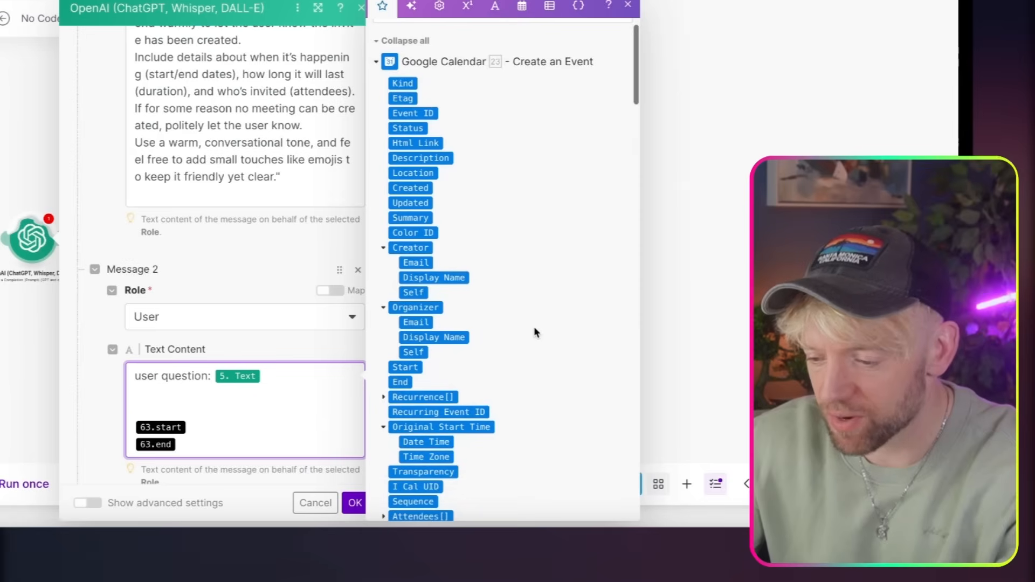
left_click(411, 188)
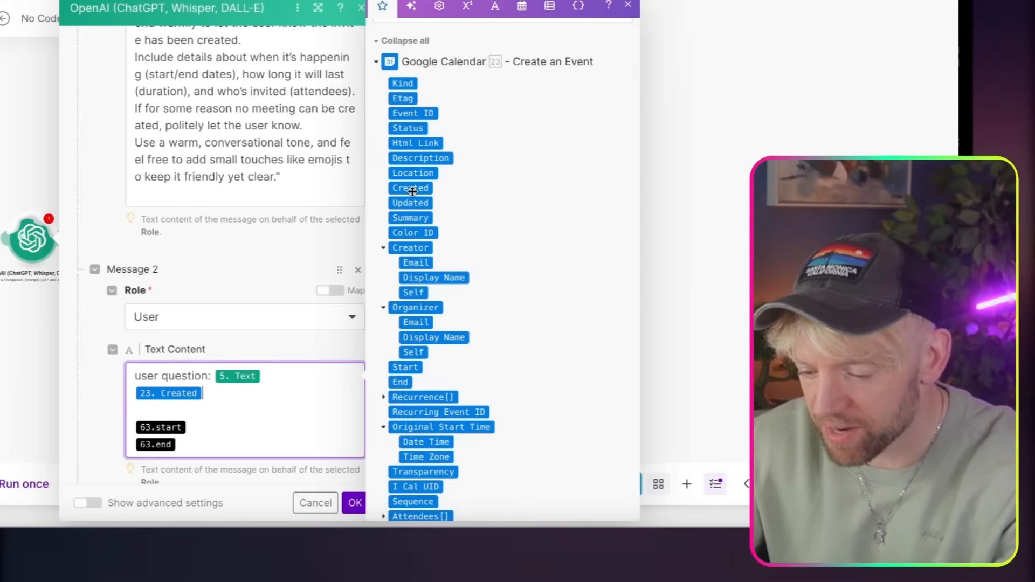
key("Return")
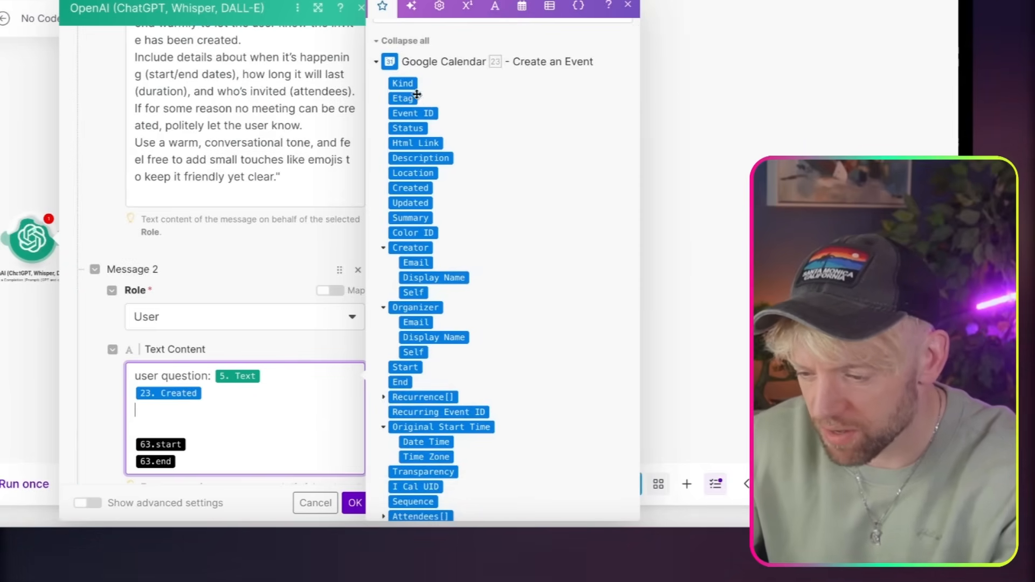
scroll(439, 273, "down", 1)
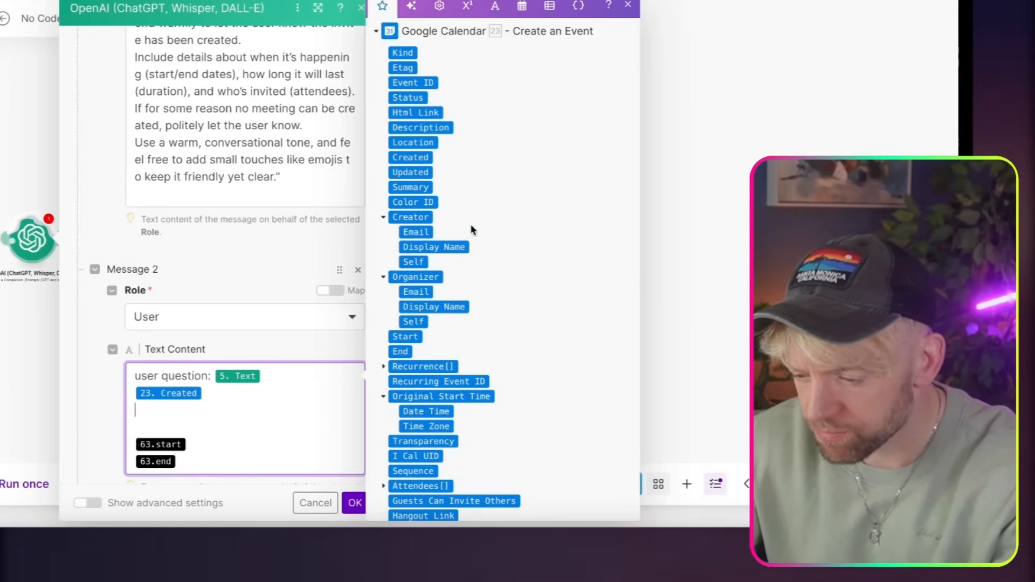
scroll(471, 229, "down", 5)
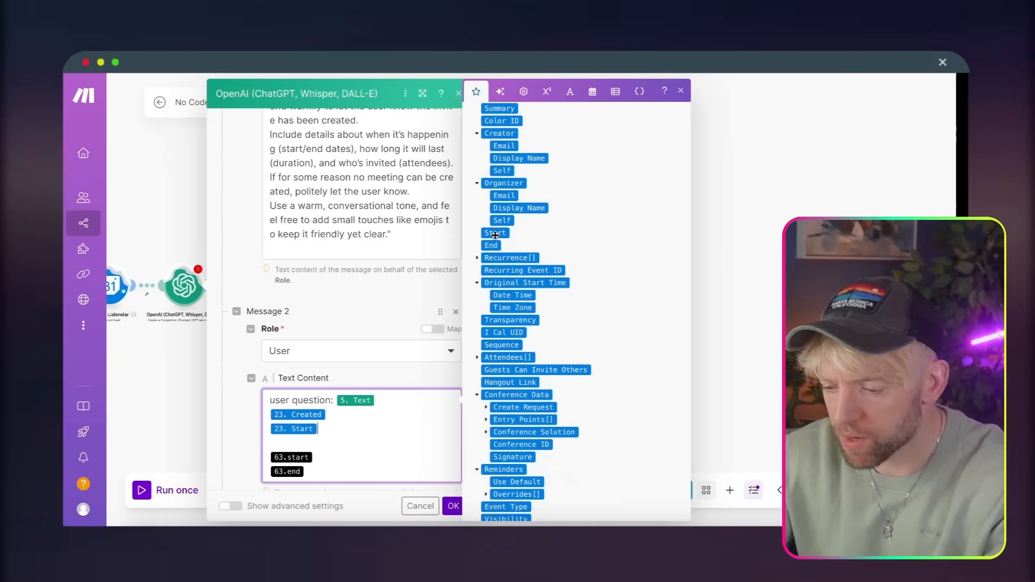
key("Return")
left_click(491, 245)
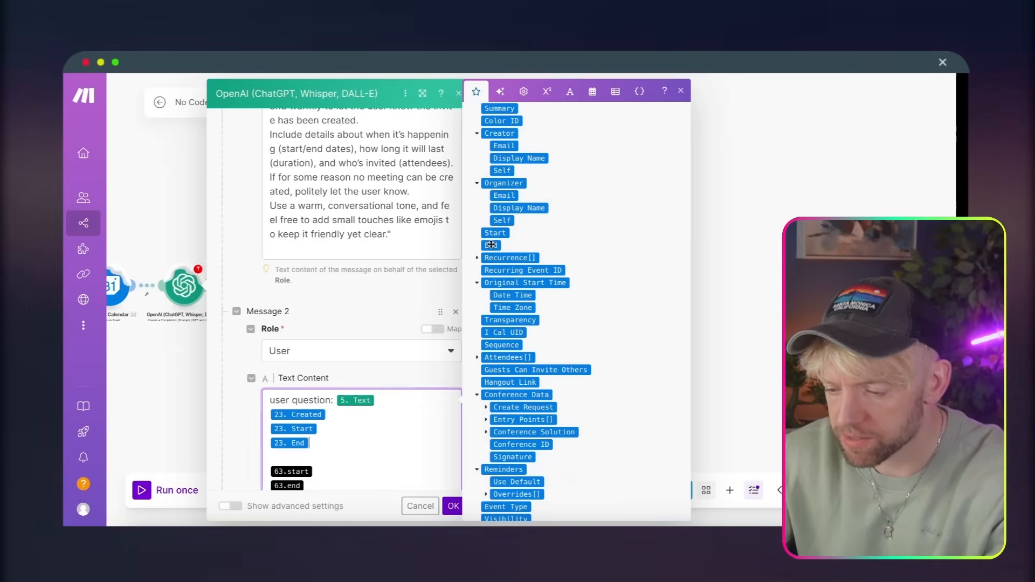
scroll(363, 421, "down", 1)
key("BackSpace")
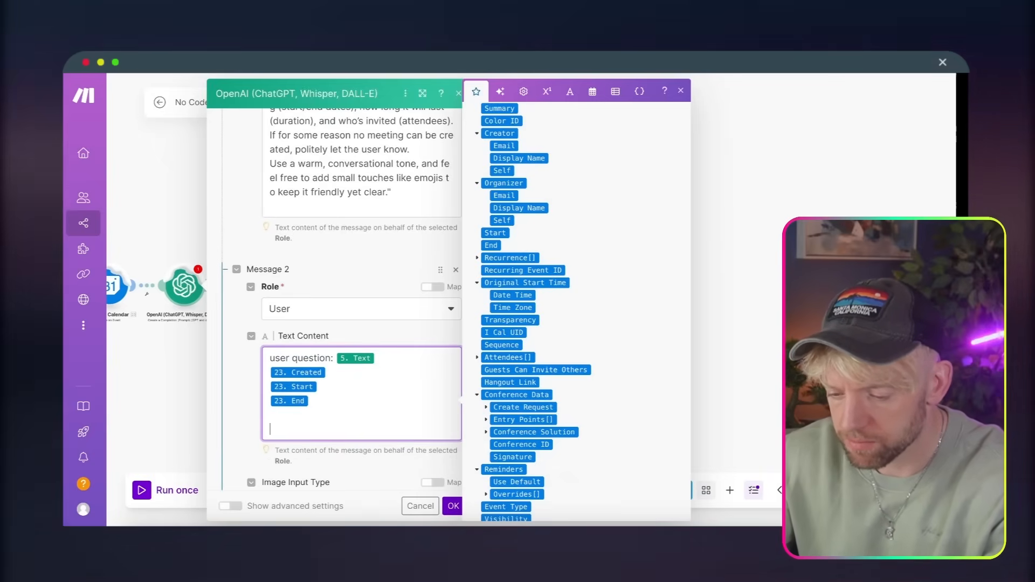
left_click(453, 505)
Step: Rename the OpenAI module after Google Calendar to "Message Primer" and shift it slightly further along the branch
right_click(380, 289)
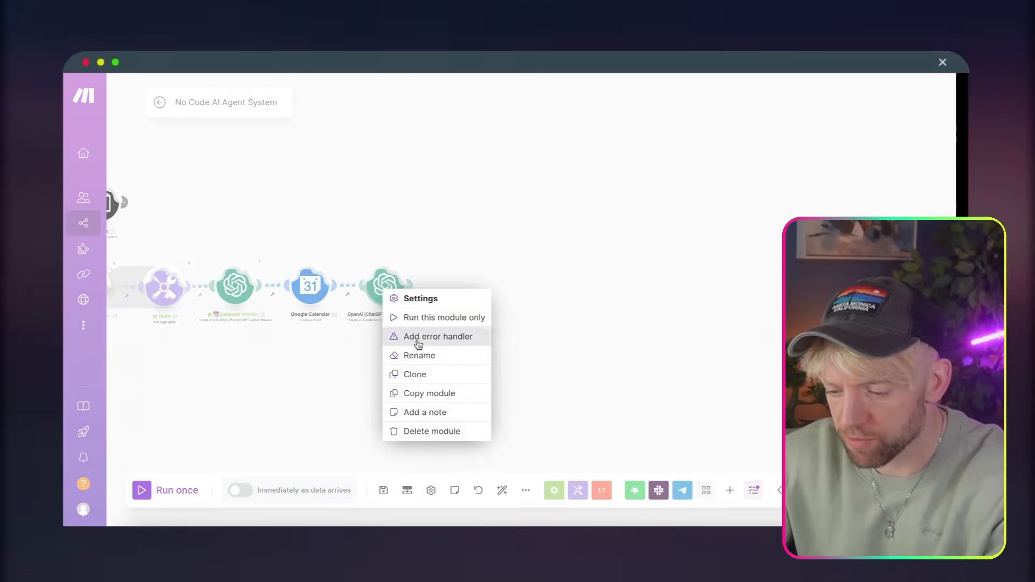
left_click(416, 353)
type("Message Pti")
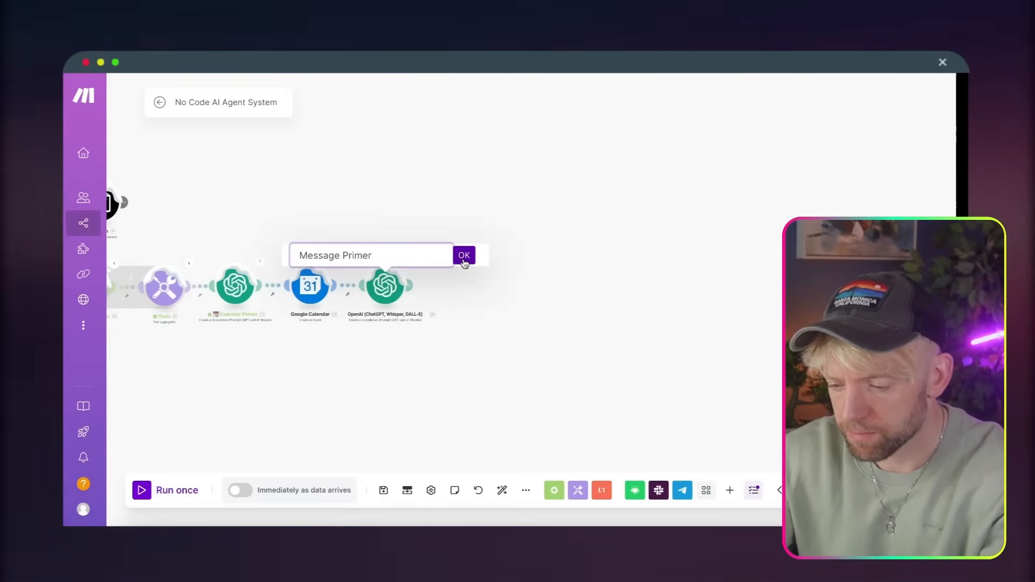
type("mer")
left_click(463, 256)
left_click_drag(383, 291, 402, 291)
Step: Run the scenario once and send a voice message to the DrPepper7676 bot in Telegram as a test request
left_click_drag(340, 393, 536, 393)
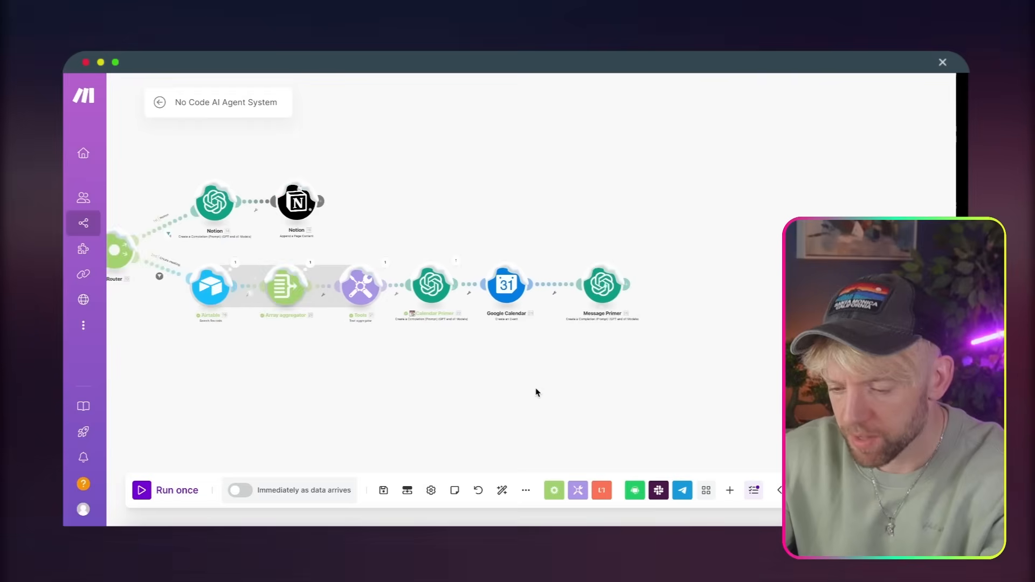
left_click(147, 491)
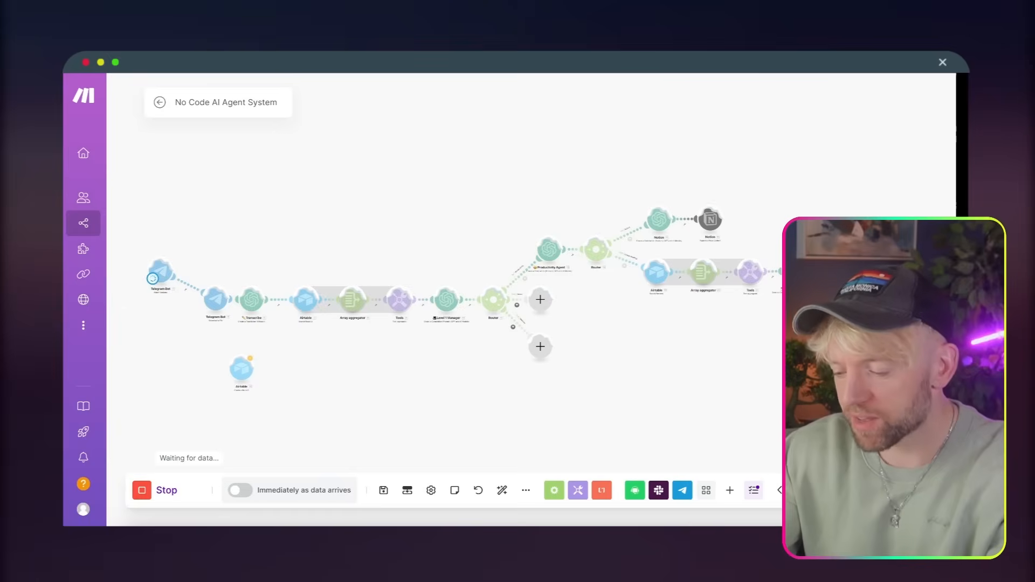
key("super+Tab")
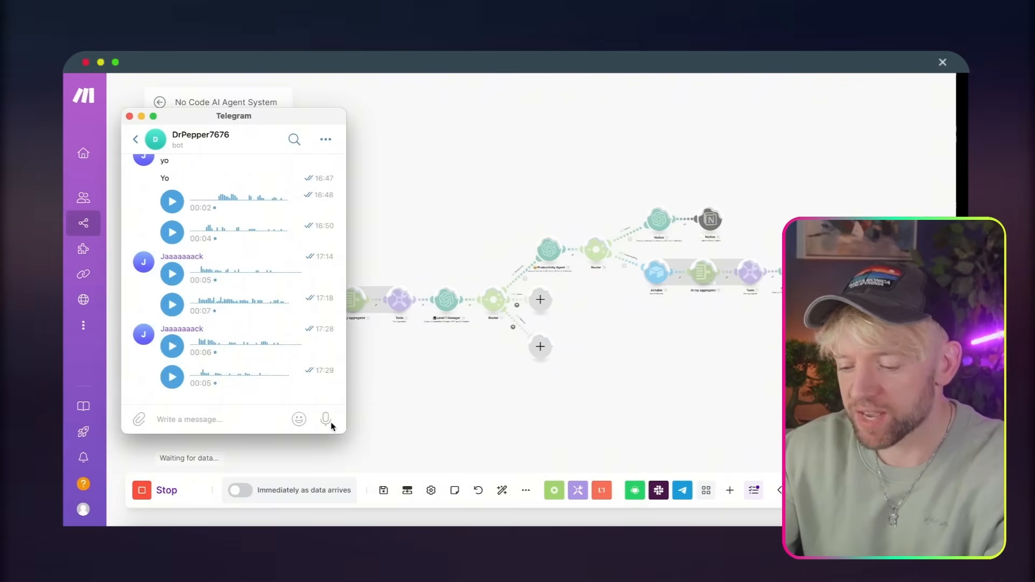
left_click_drag(325, 419, 331, 424)
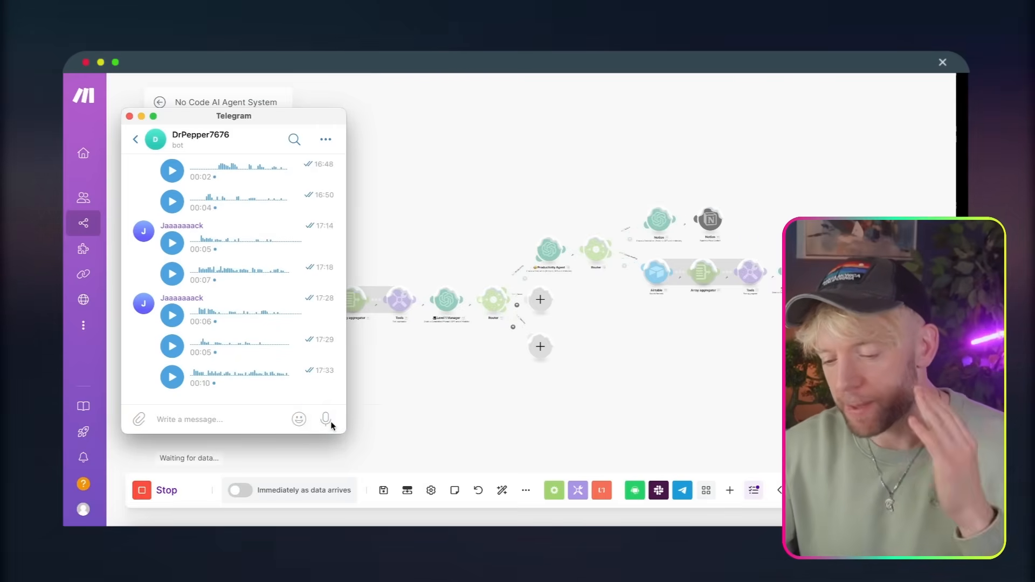
Step: Follow the test run along the Create meeting branch and examine the Message Primer's output reply
left_click(376, 419)
scroll(333, 376, "right", 3)
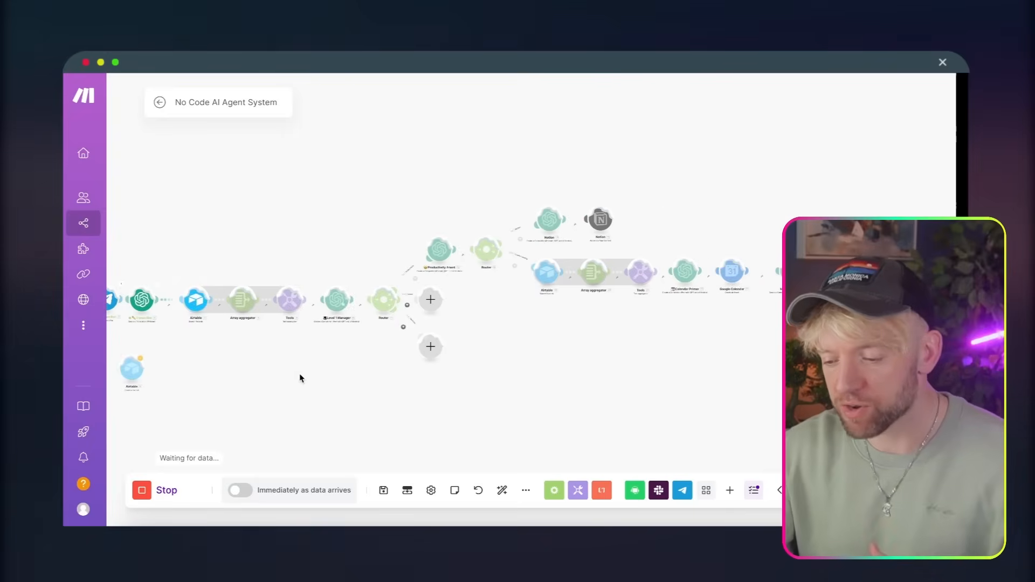
scroll(464, 333, "up", 5)
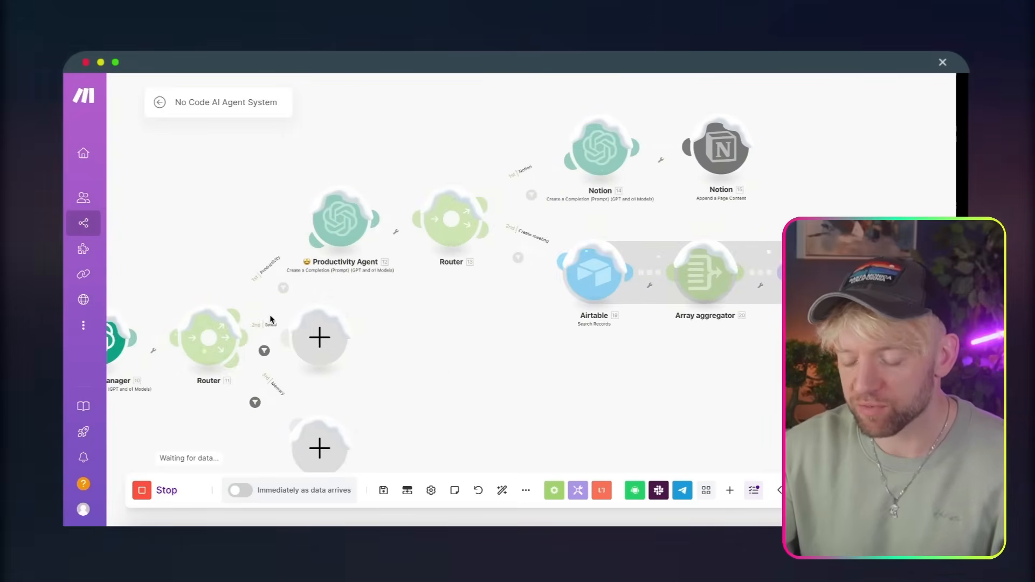
left_click_drag(587, 372, 318, 386)
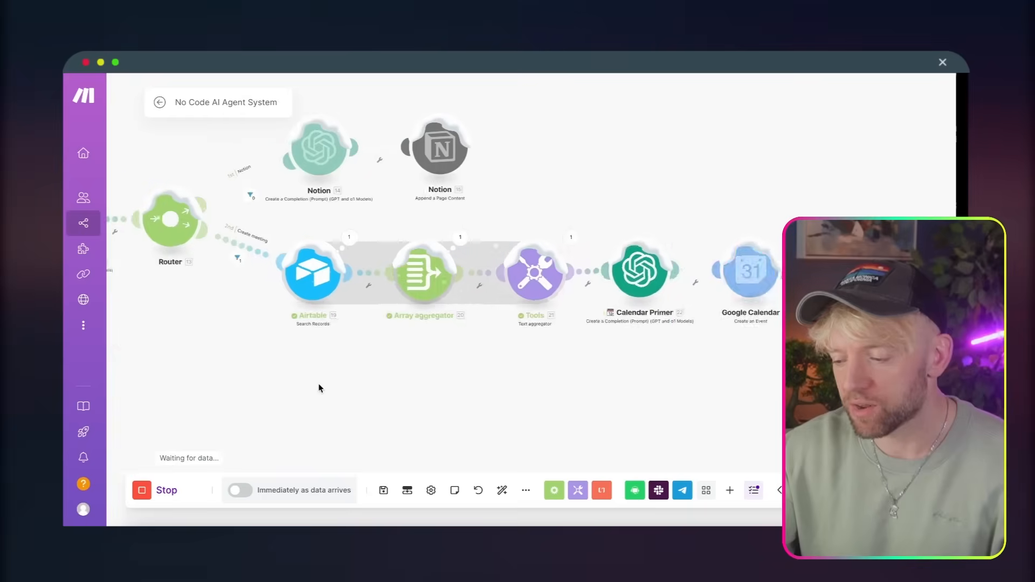
left_click_drag(421, 383, 313, 390)
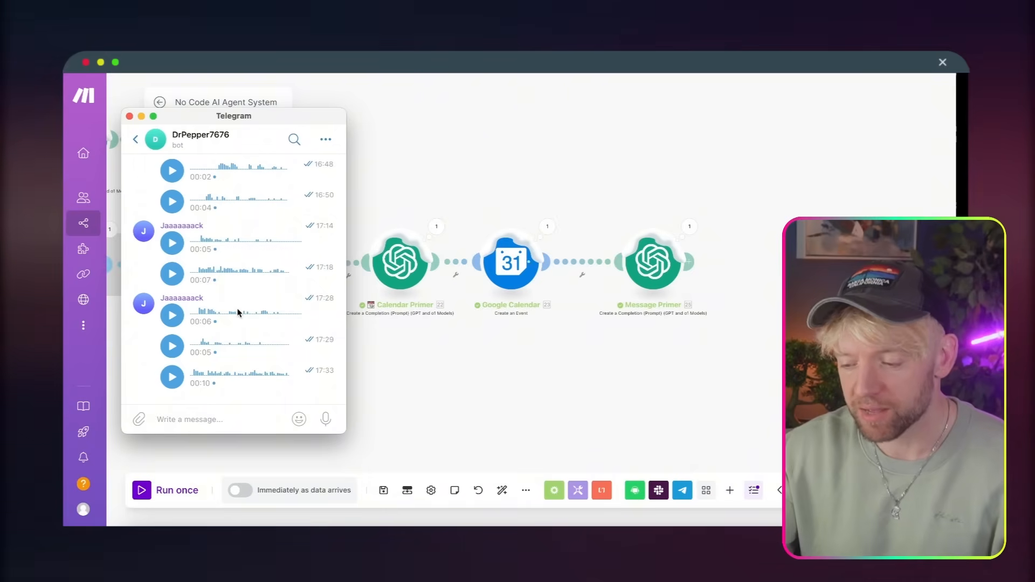
left_click_drag(503, 393, 228, 384)
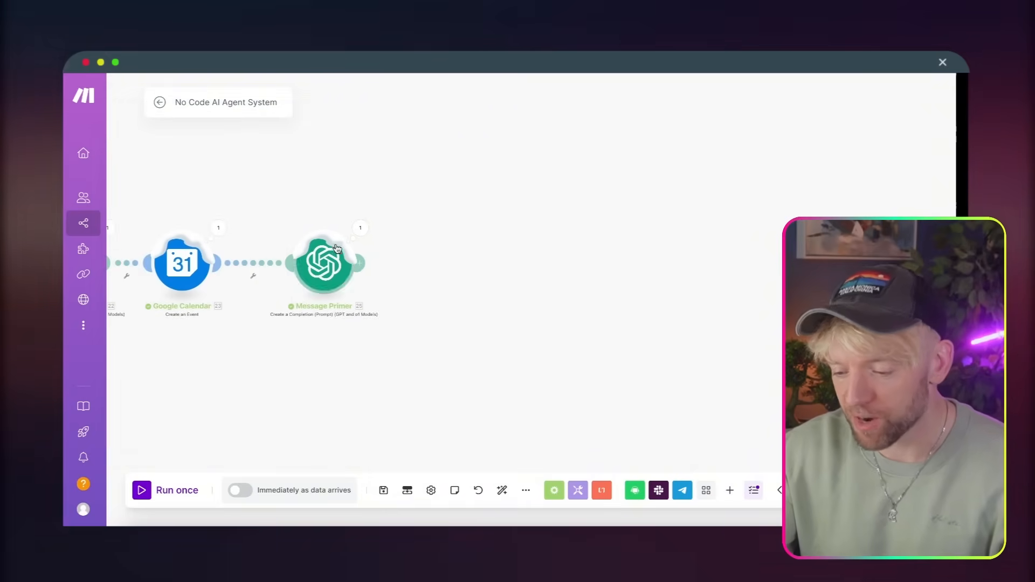
left_click(359, 231)
scroll(510, 348, "down", 2)
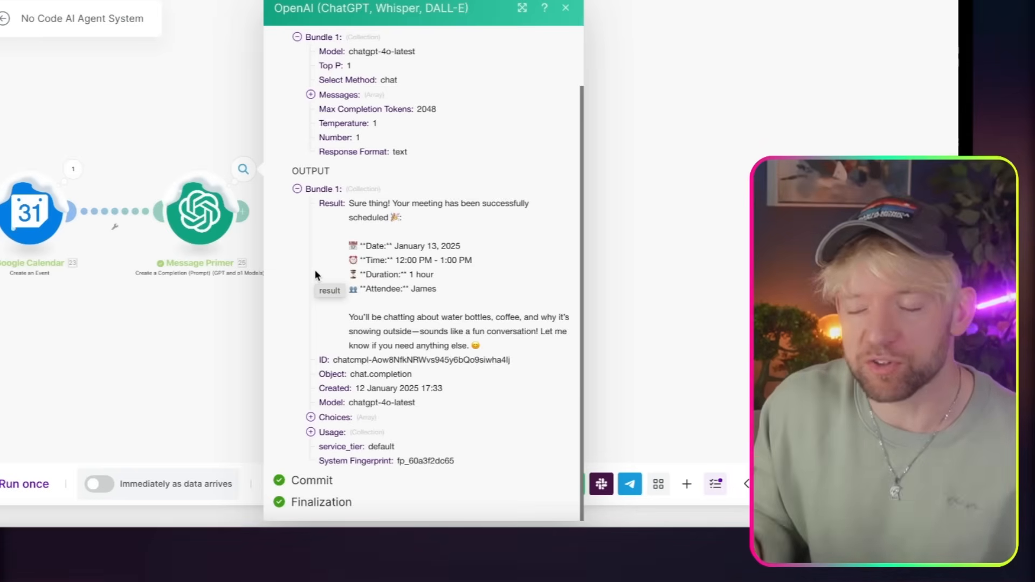
left_click(743, 153)
Step: Add a Telegram Bot "Send a Text Message or a Reply" module after the Message Primer
left_click(247, 214)
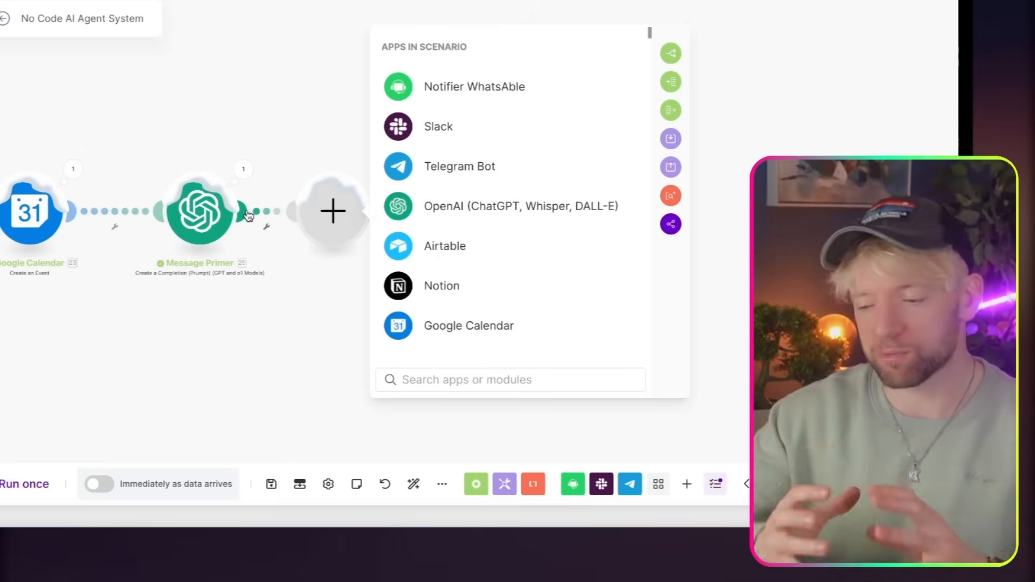
left_click(459, 161)
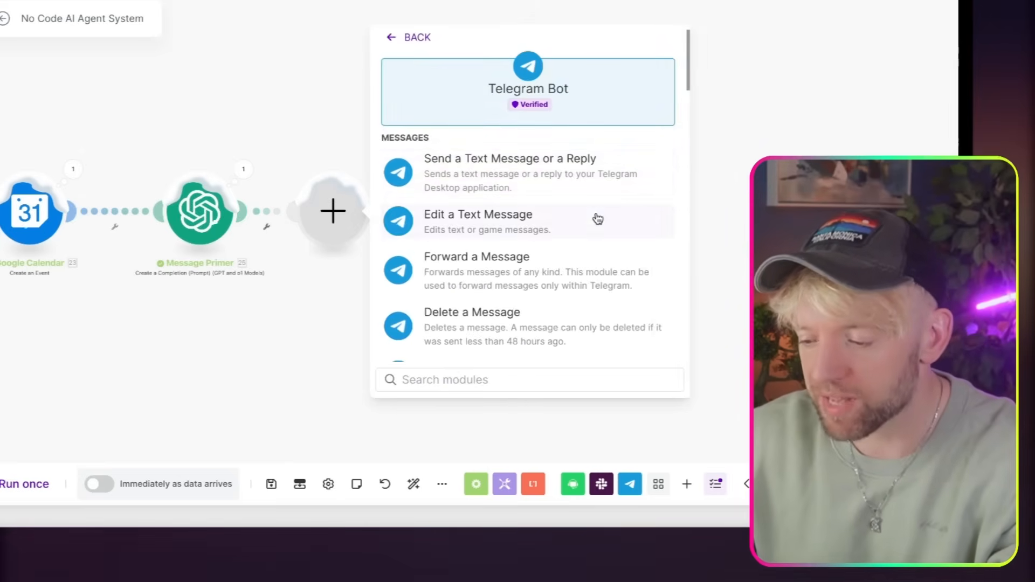
left_click(539, 175)
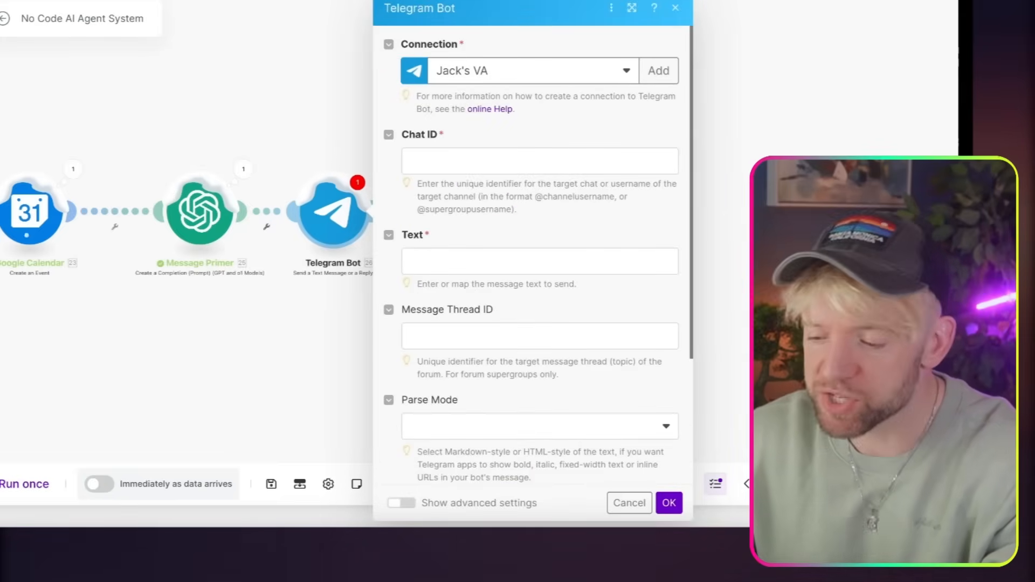
Step: Map the Telegram message's Text to the Message Primer's Result and set Parse Mode to Markdown
left_click(510, 255)
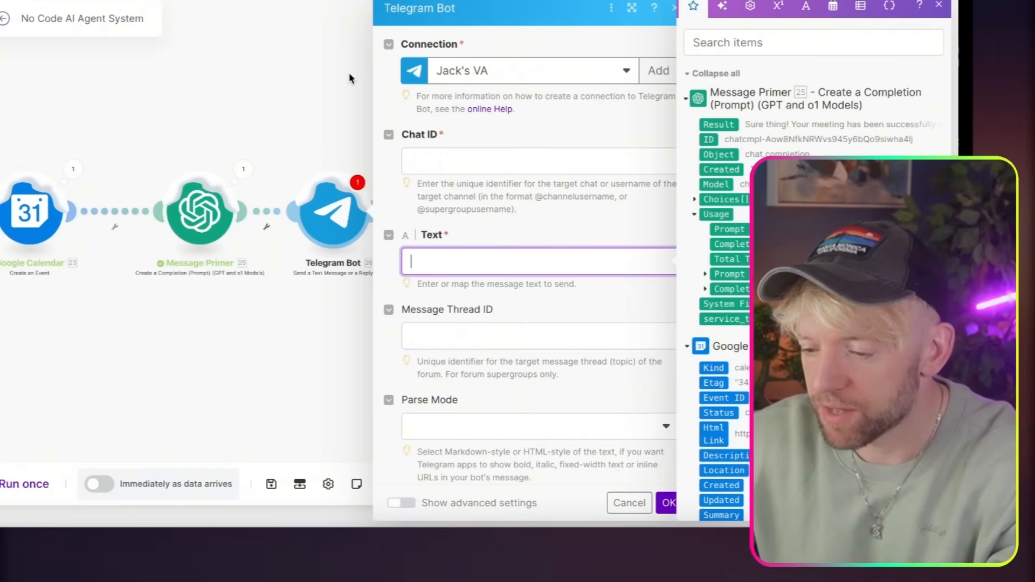
left_click_drag(348, 78, 79, 77)
left_click(450, 125)
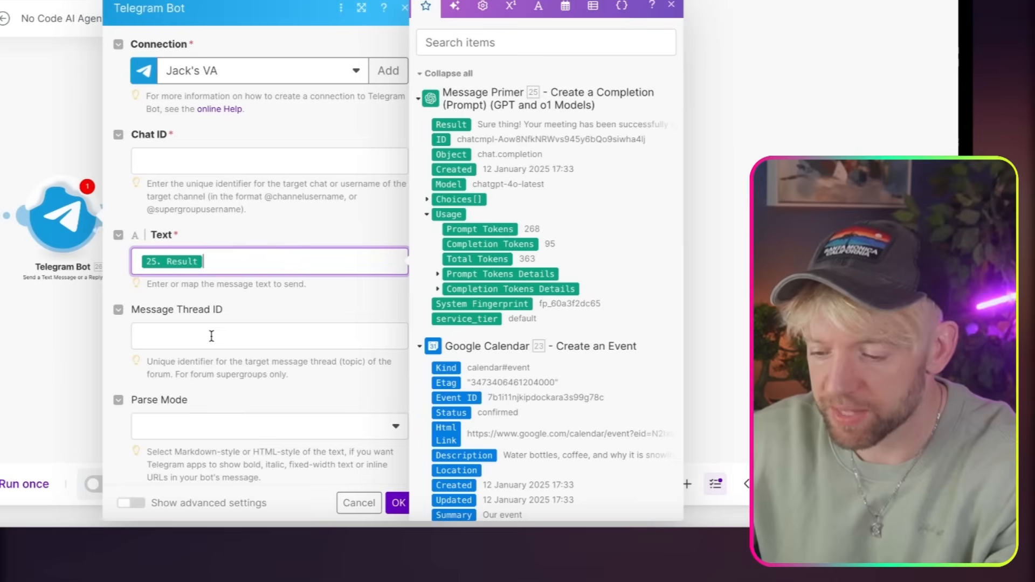
scroll(244, 328, "down", 1)
left_click(233, 360)
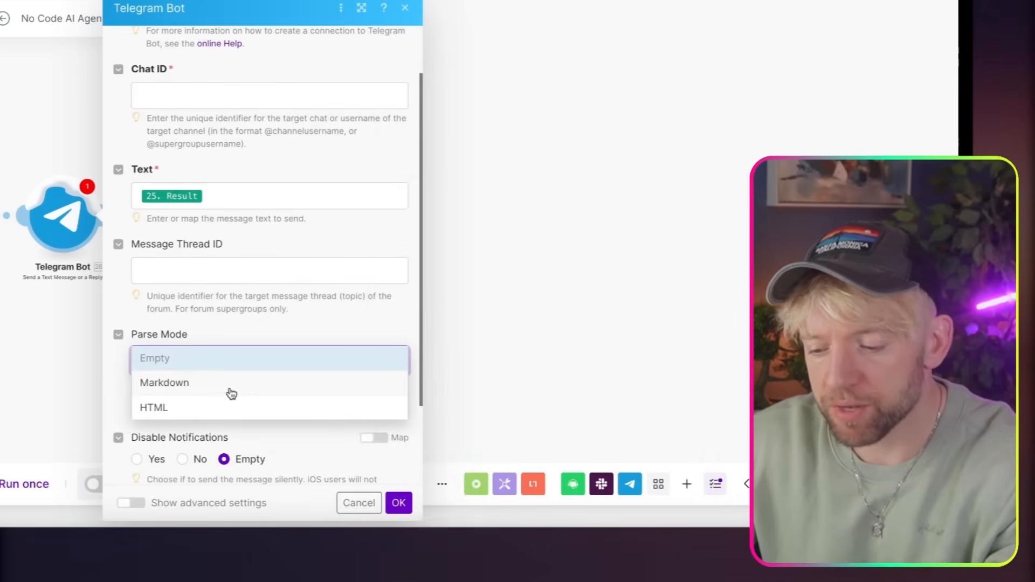
left_click(231, 383)
scroll(265, 406, "down", 2)
scroll(265, 412, "up", 3)
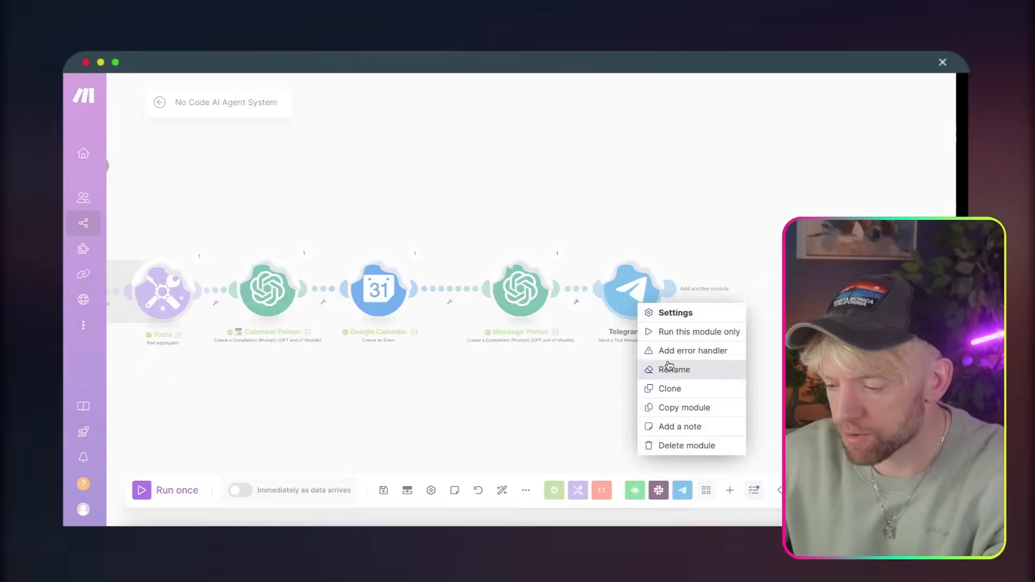
Step: Rename the Telegram Bot module to "Send … a Message", including the recipient's first name
left_click(665, 367)
type("Send Jack a M")
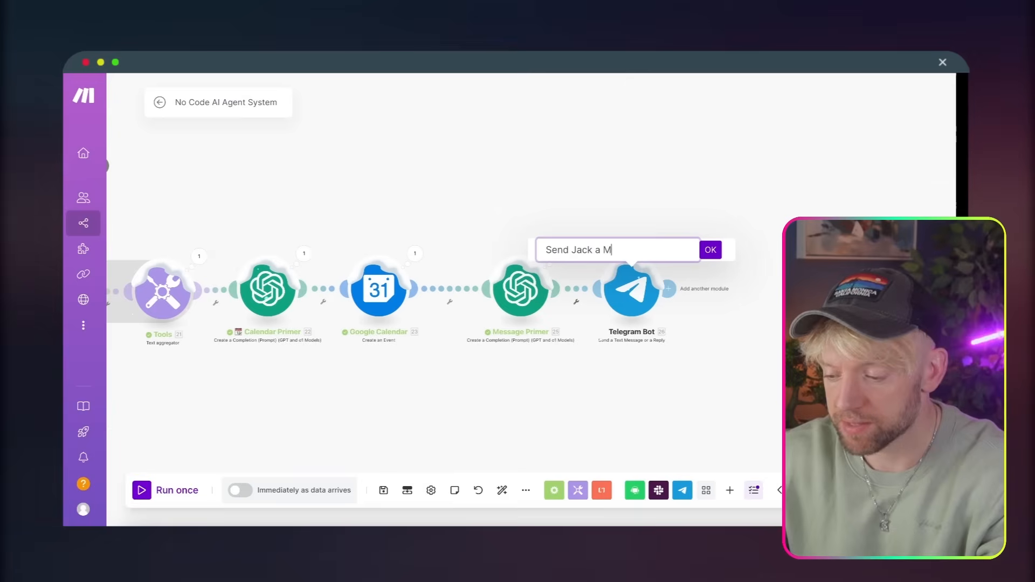
type("essage")
key("Return")
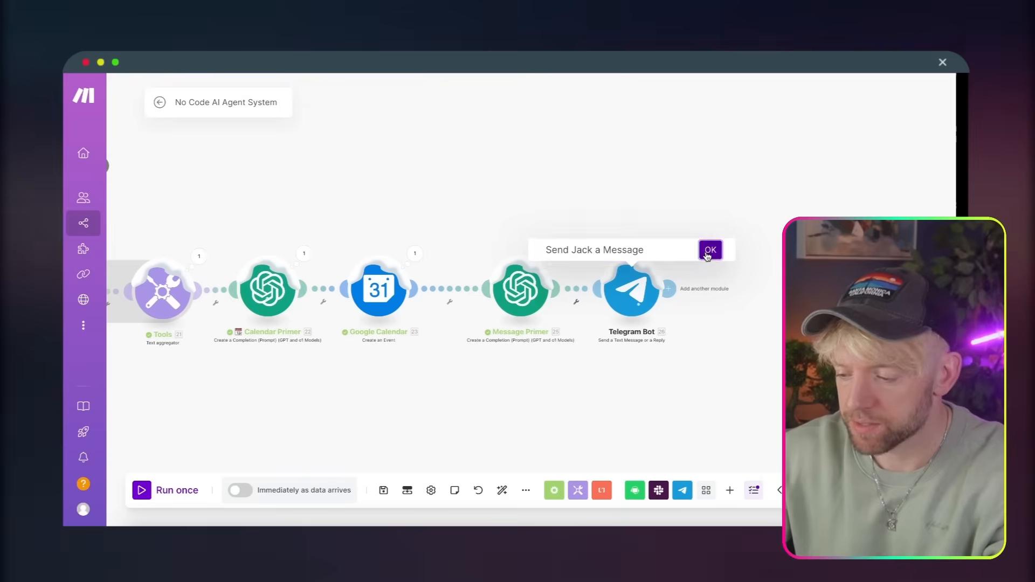
Step: Clone the renamed Telegram module and place the copy above the calendar branch, beyond the Notion page module
left_click(638, 294)
left_click(608, 199)
right_click(632, 305)
left_click(655, 386)
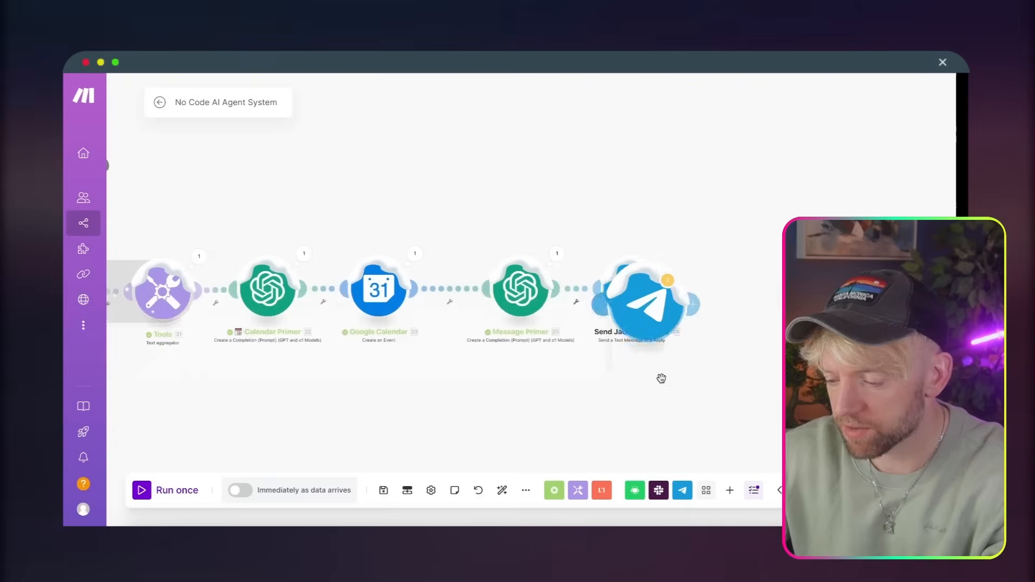
left_click_drag(665, 294, 345, 162)
scroll(345, 161, "down", 3)
left_click_drag(271, 166, 355, 190)
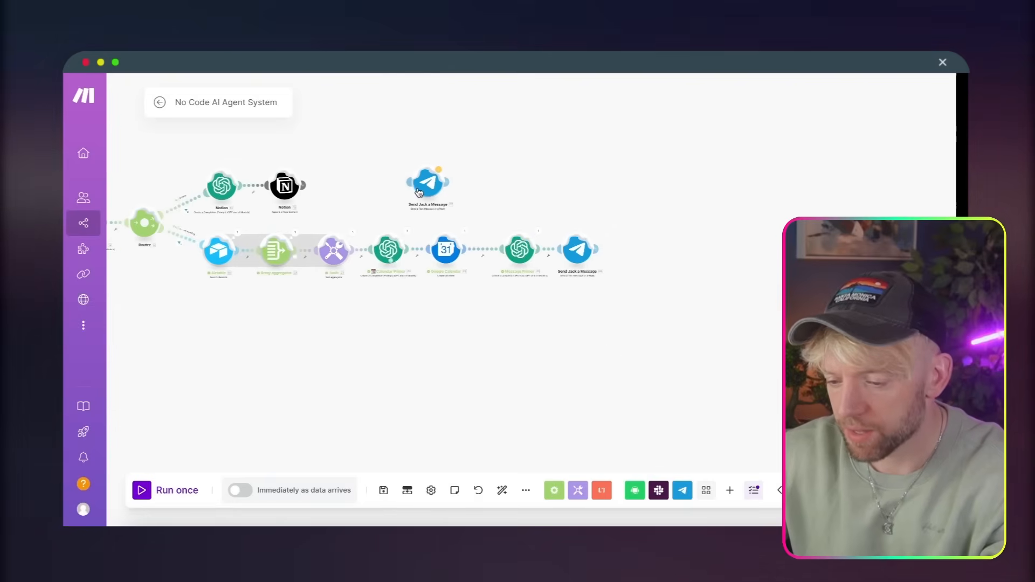
Step: Try linking the cloned Telegram module to the Notion Append a Page Content module, and remove the link again
left_click_drag(426, 184, 338, 191)
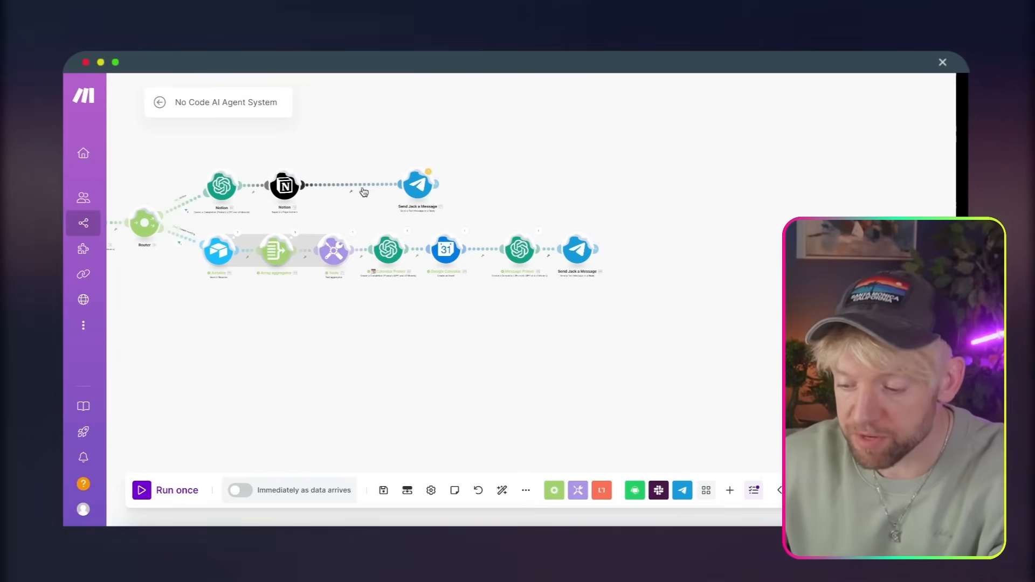
right_click(362, 191)
left_click(385, 213)
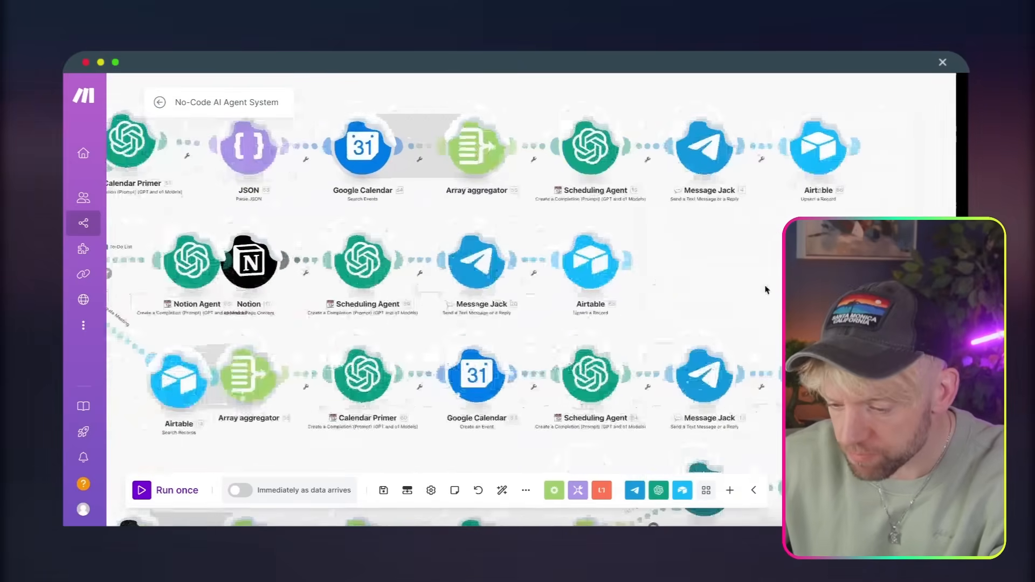
Step: Copy the full Message 1 prompt from the Scheduling Agent in the To-Do List branch of the reference scenario
left_click(383, 271)
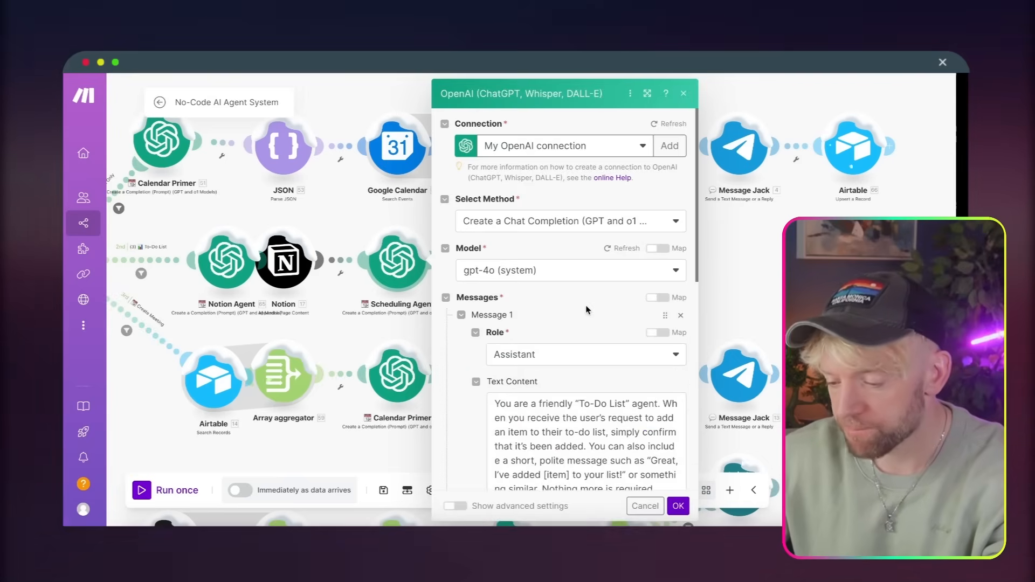
scroll(586, 306, "down", 3)
scroll(551, 284, "down", 1)
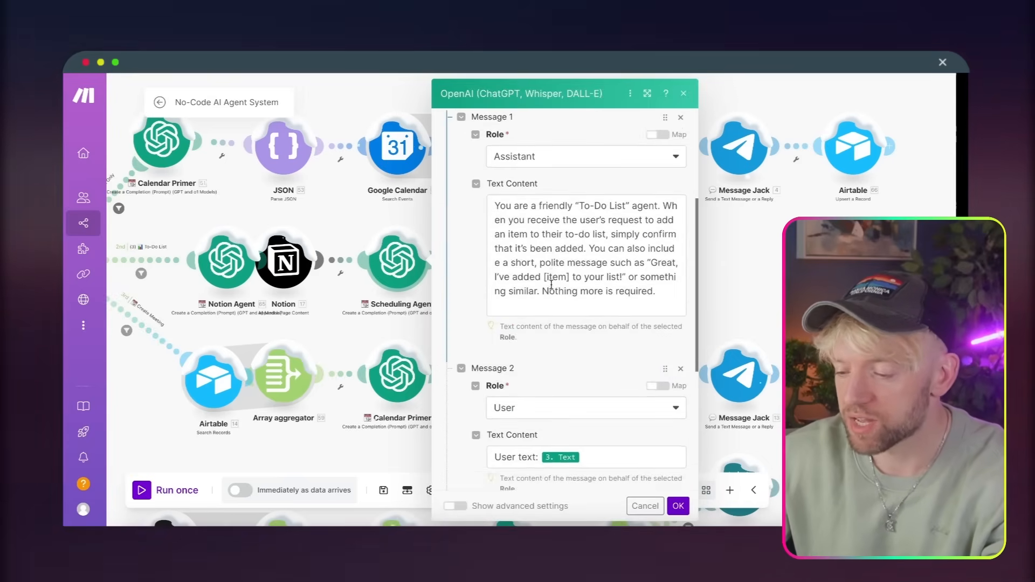
left_click(551, 284)
key("ctrl+a")
key("ctrl+c")
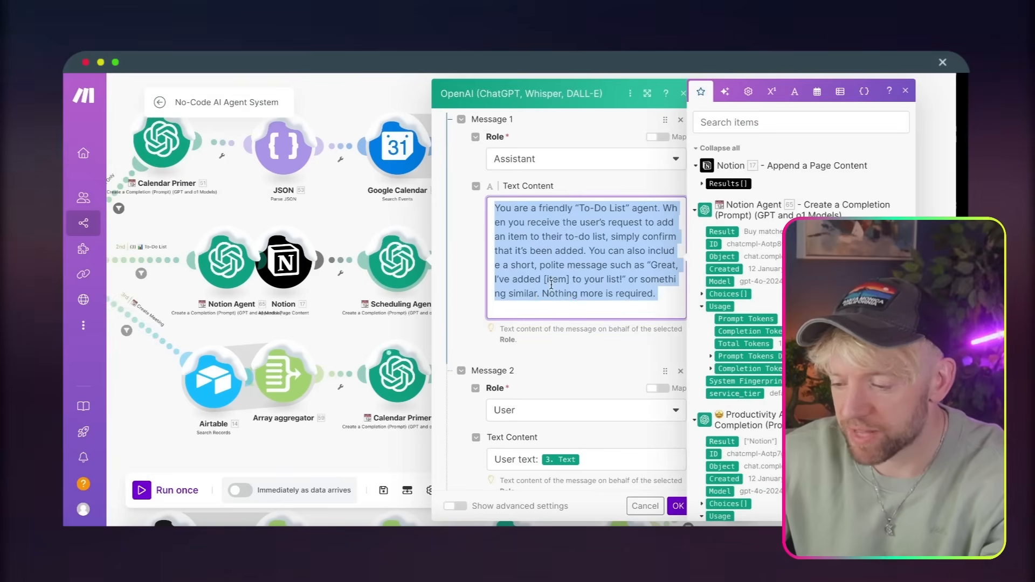
left_click(678, 507)
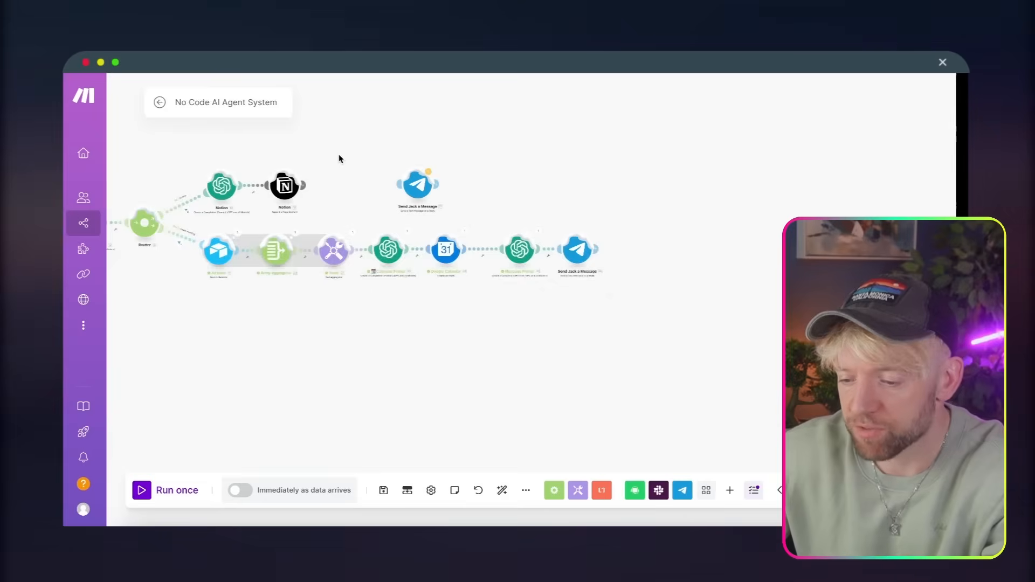
Step: Add an OpenAI Create a Completion module after Notion's Append a Page Content, using the chatgpt-4o-latest model
left_click_drag(339, 157, 356, 171)
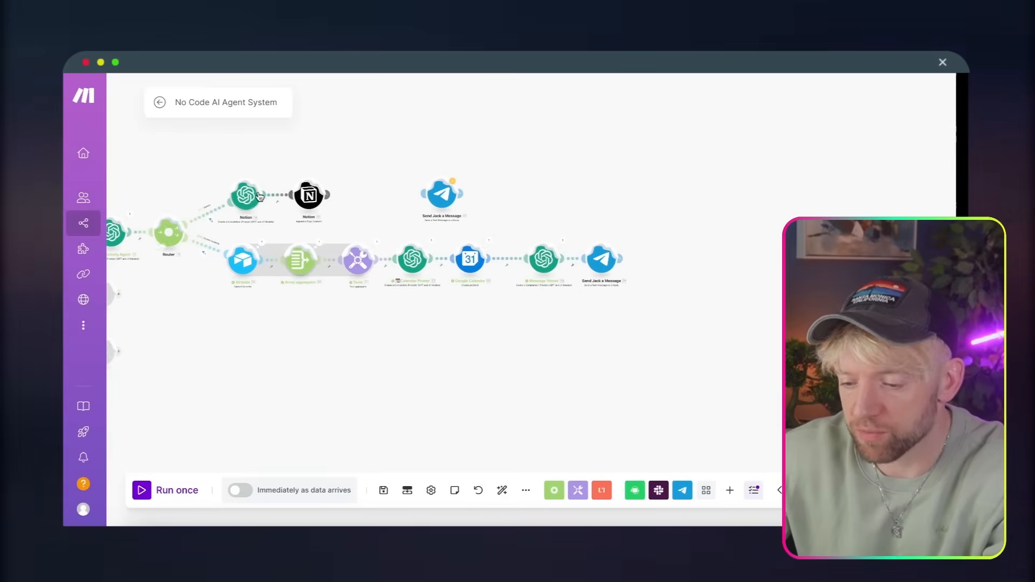
left_click(366, 194)
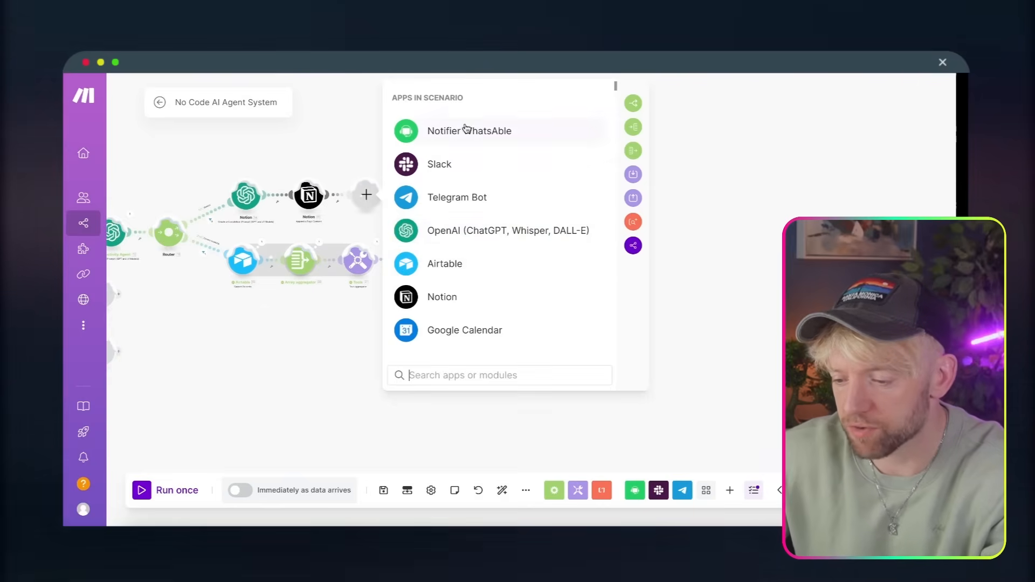
left_click(483, 230)
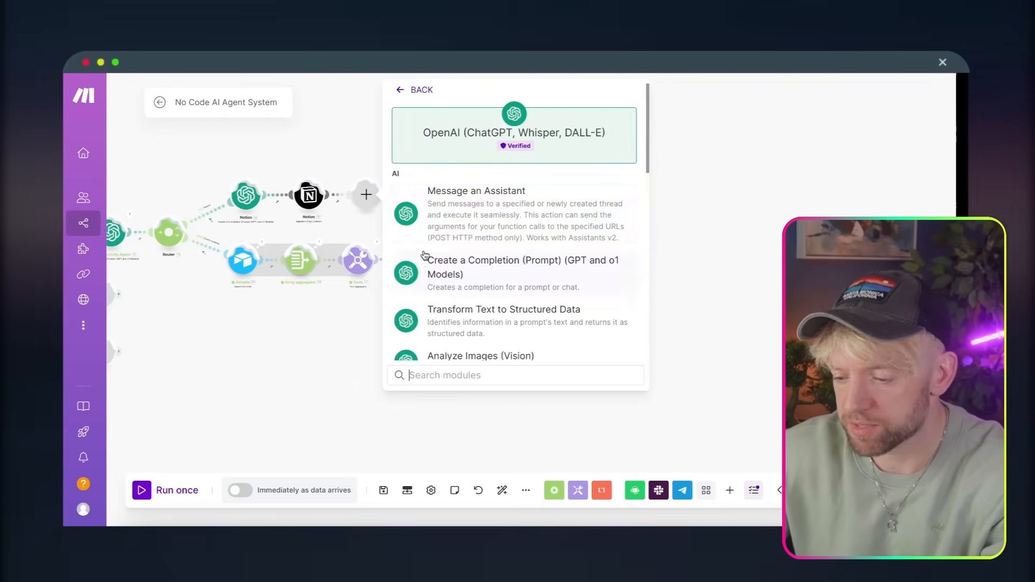
type("create")
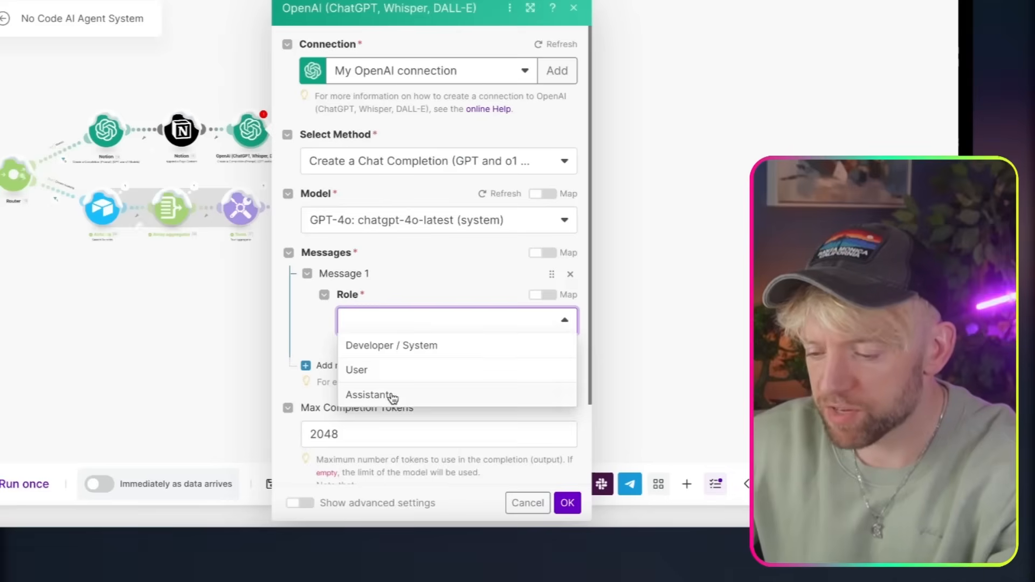
Step: Set Message 1's role to Assistant and paste the copied To-Do List agent prompt as its text content
left_click(392, 396)
left_click(402, 370)
key("ctrl+v")
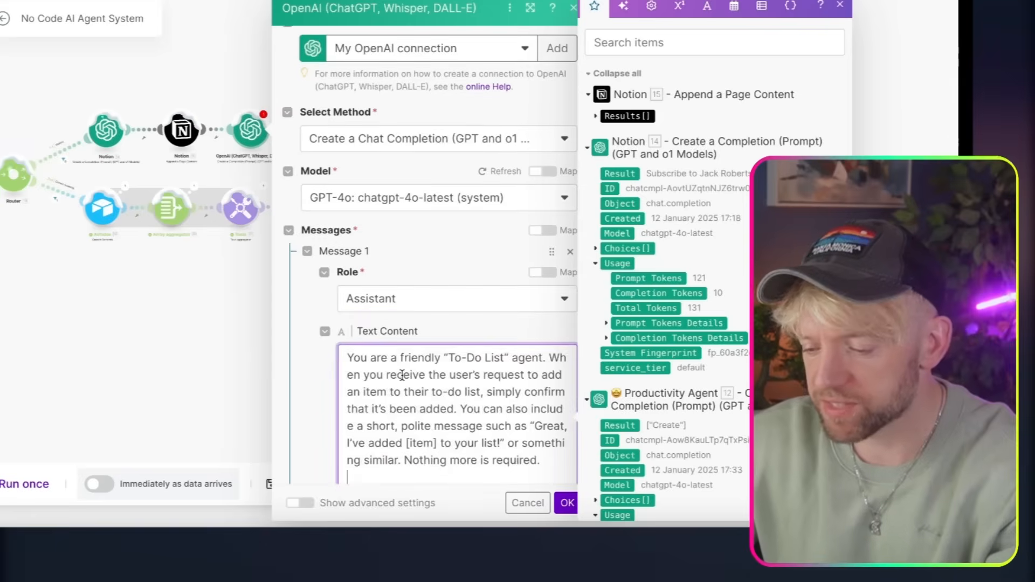
scroll(455, 287, "down", 3)
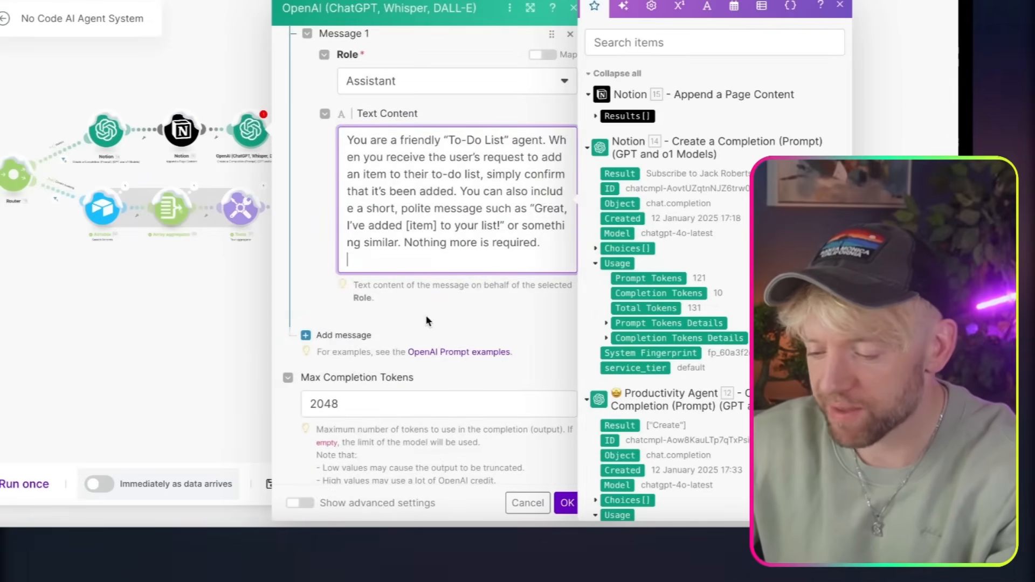
Step: Add a second message to the new OpenAI completion module in the Notion branch, with the User role
left_click(339, 335)
left_click(405, 358)
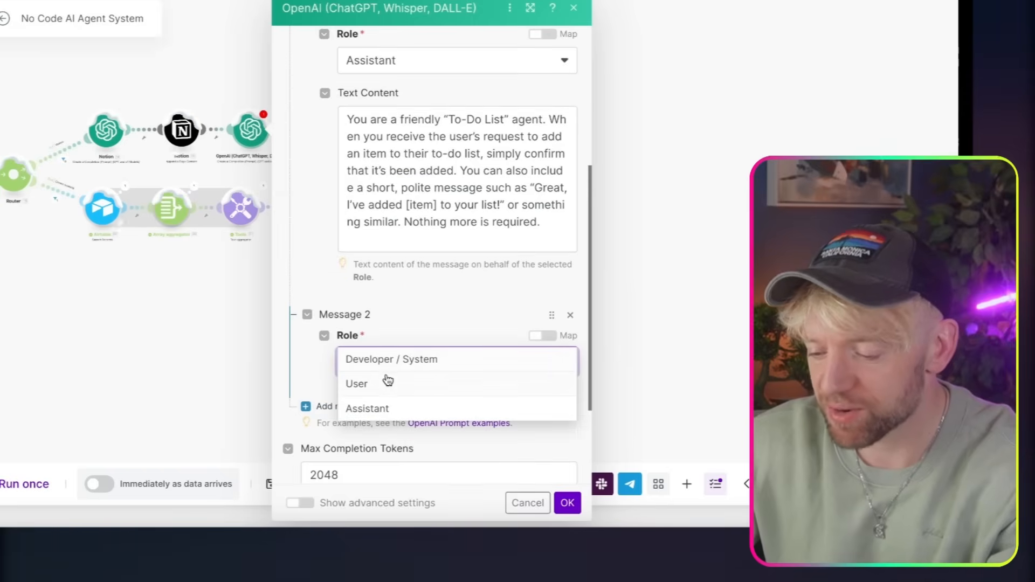
left_click(384, 380)
scroll(422, 304, "down", 1)
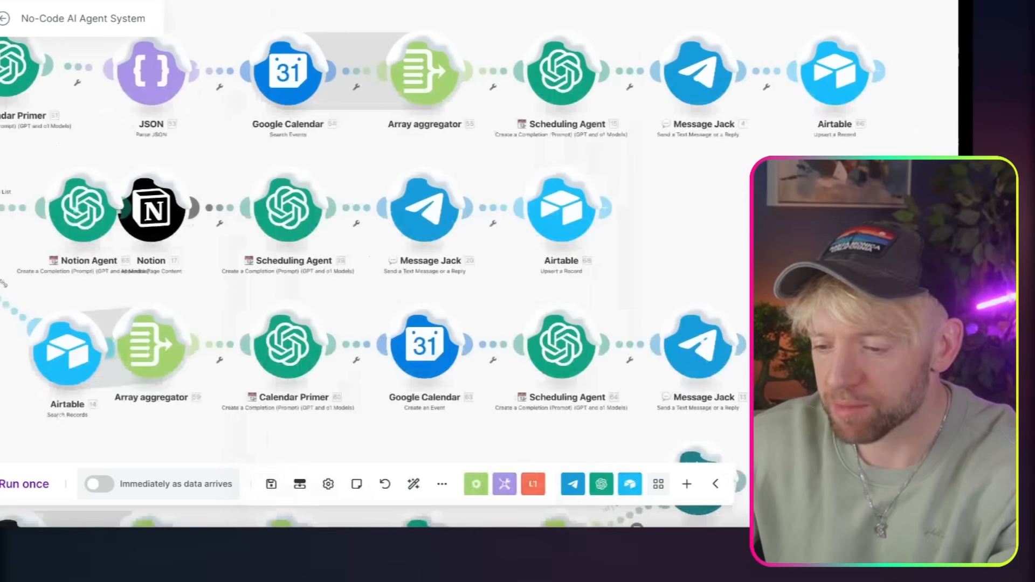
Step: Copy Message 2's text content from the reference scenario's To-Do List Scheduling Agent and paste it as the new module's Message 2 text
left_click(278, 203)
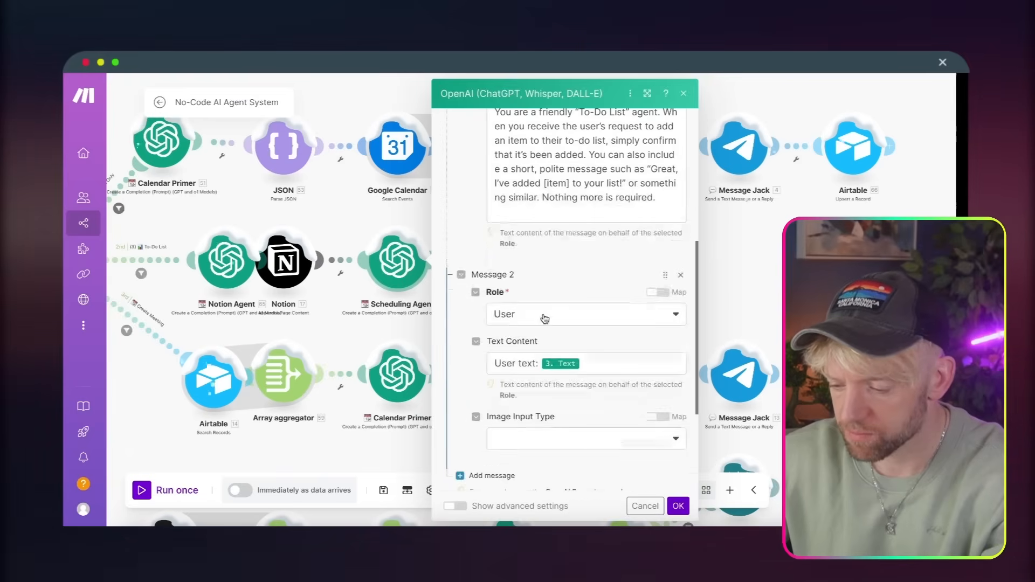
left_click(586, 363)
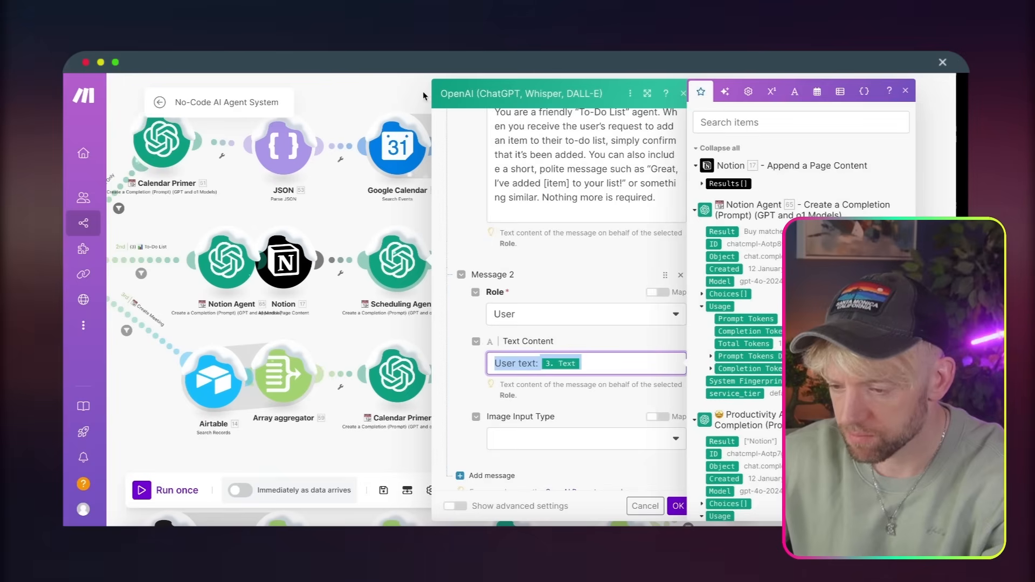
left_click(485, 399)
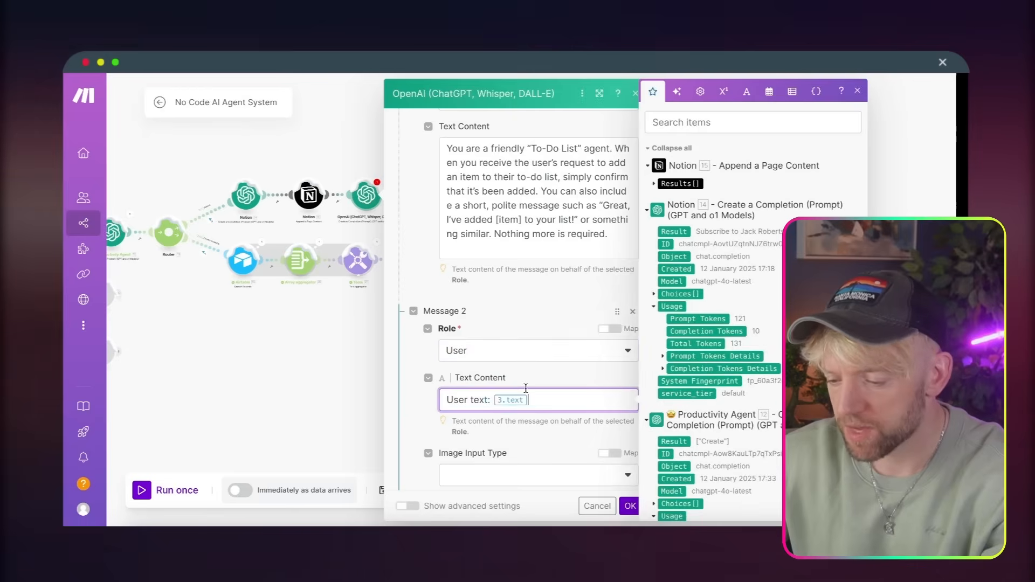
Step: Replace the pasted variable after "User text:" with the Text output of the Transcribe module and save the OpenAI module
scroll(527, 392, "down", 1)
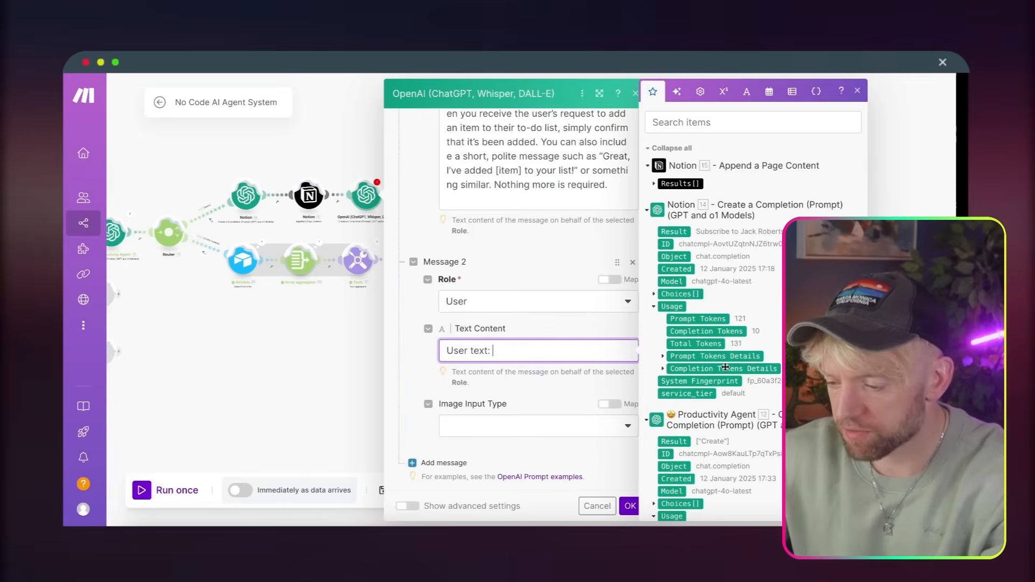
scroll(725, 367, "down", 15)
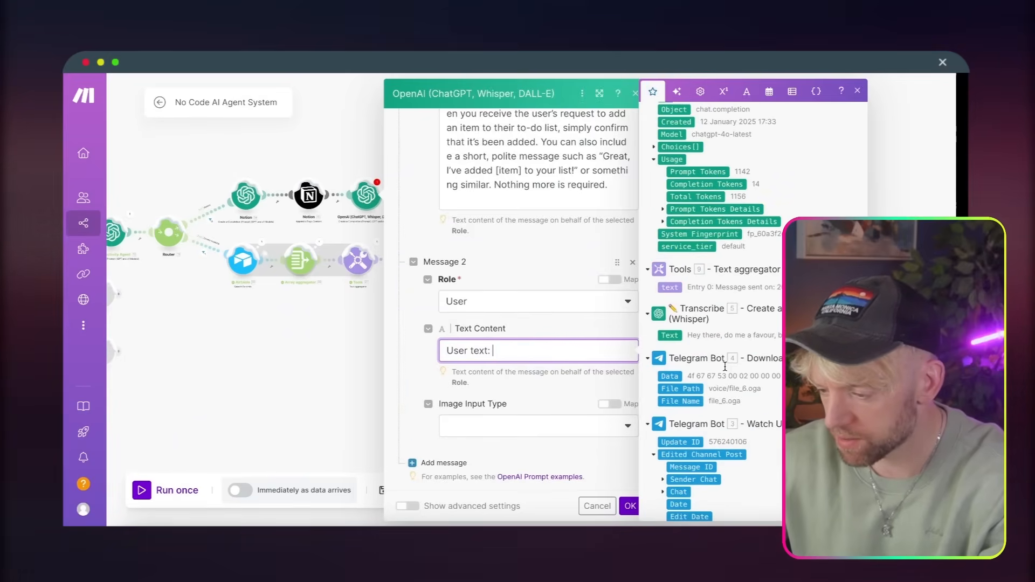
left_click(673, 287)
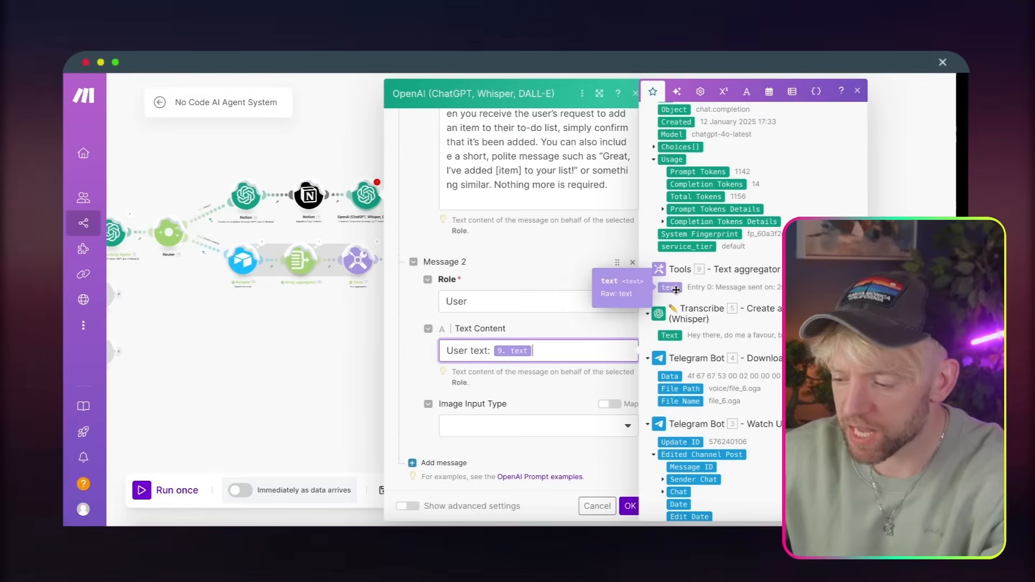
key("BackSpace")
left_click(669, 335)
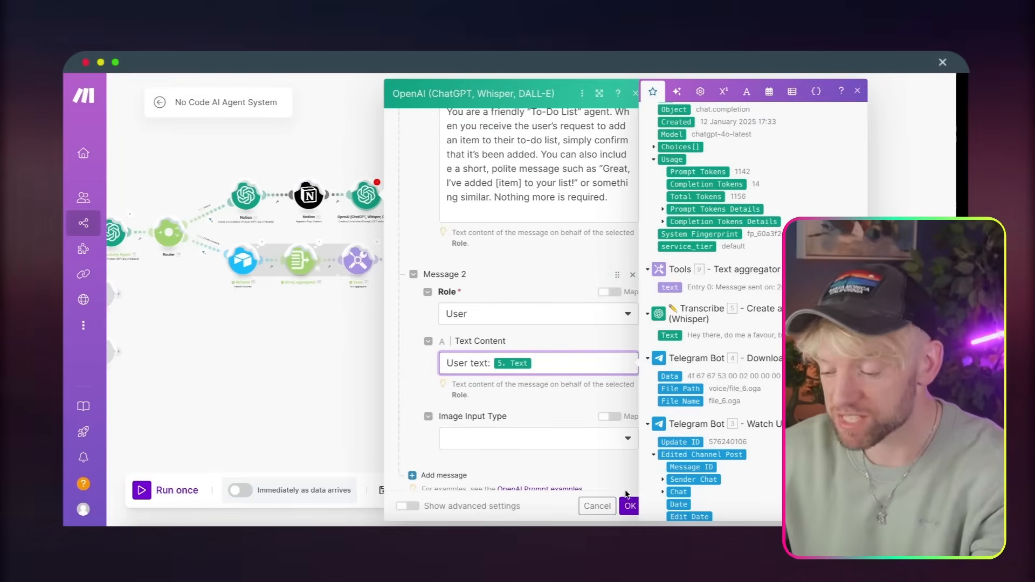
left_click(631, 505)
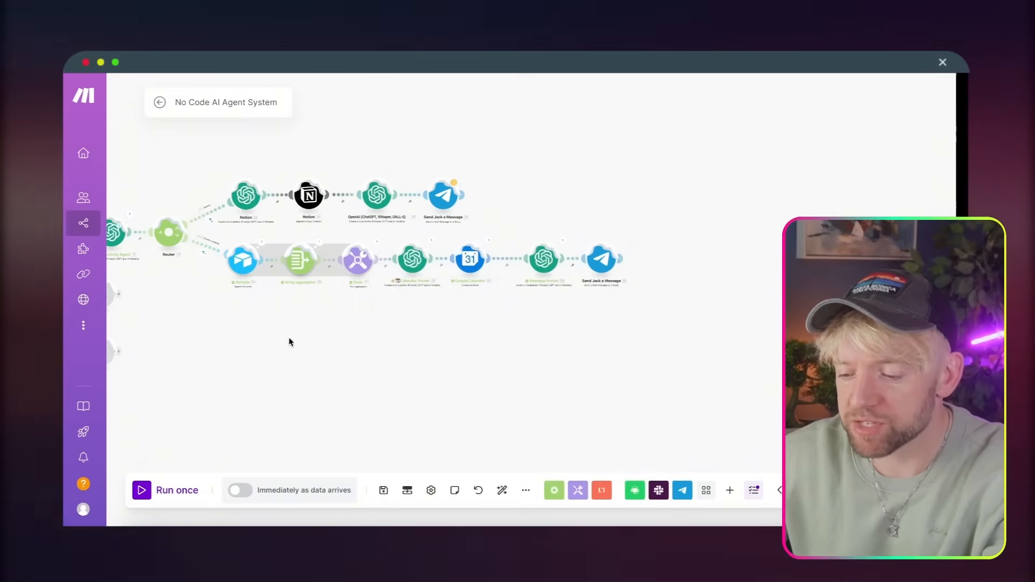
Step: Move the unconnected Airtable Create a Record module to the end of the Notion branch, linked after the Telegram message module
scroll(289, 338, "left", 10)
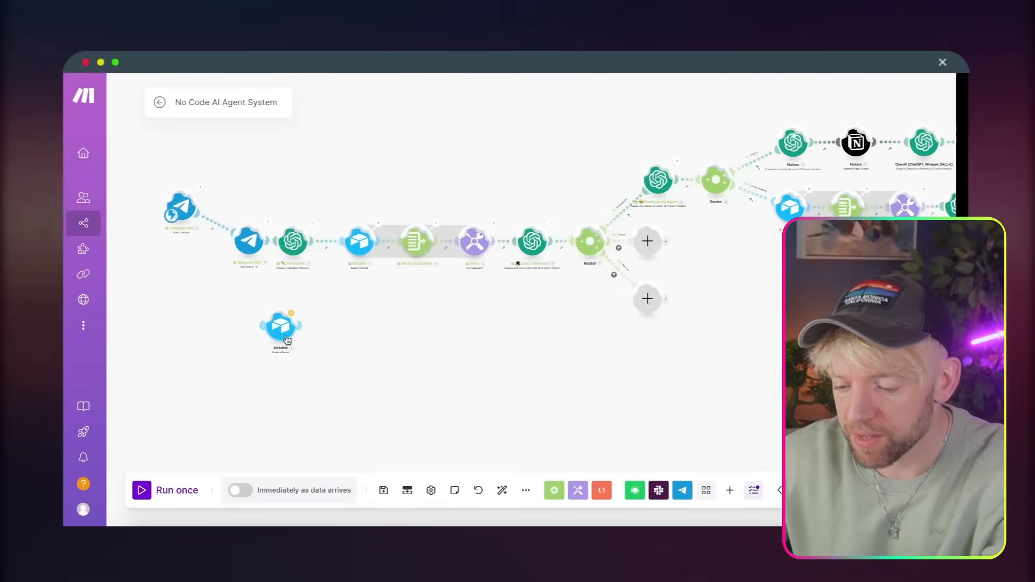
left_click_drag(288, 339, 869, 341)
scroll(567, 341, "right", 5)
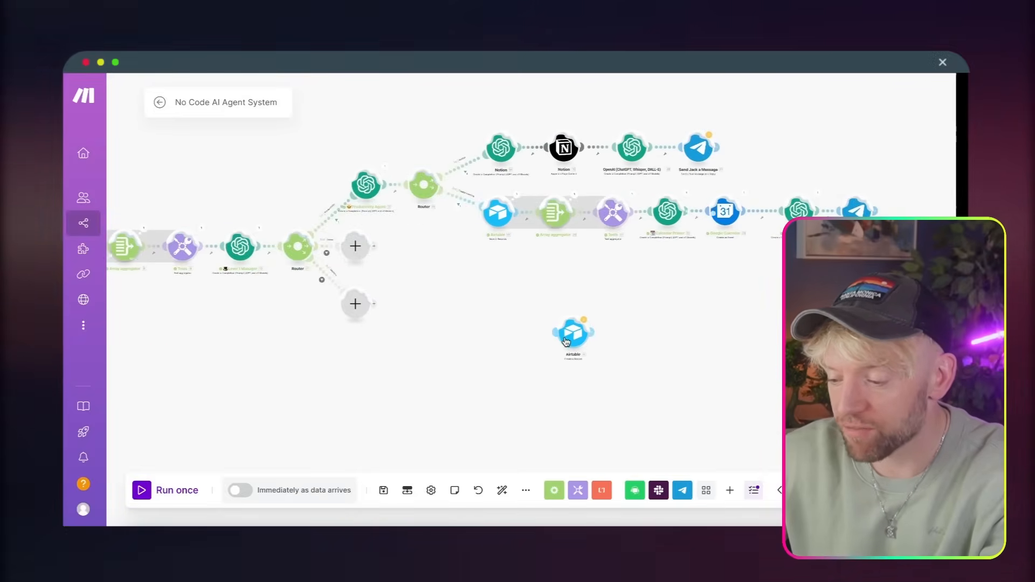
left_click_drag(566, 341, 744, 156)
scroll(730, 156, "right", 2)
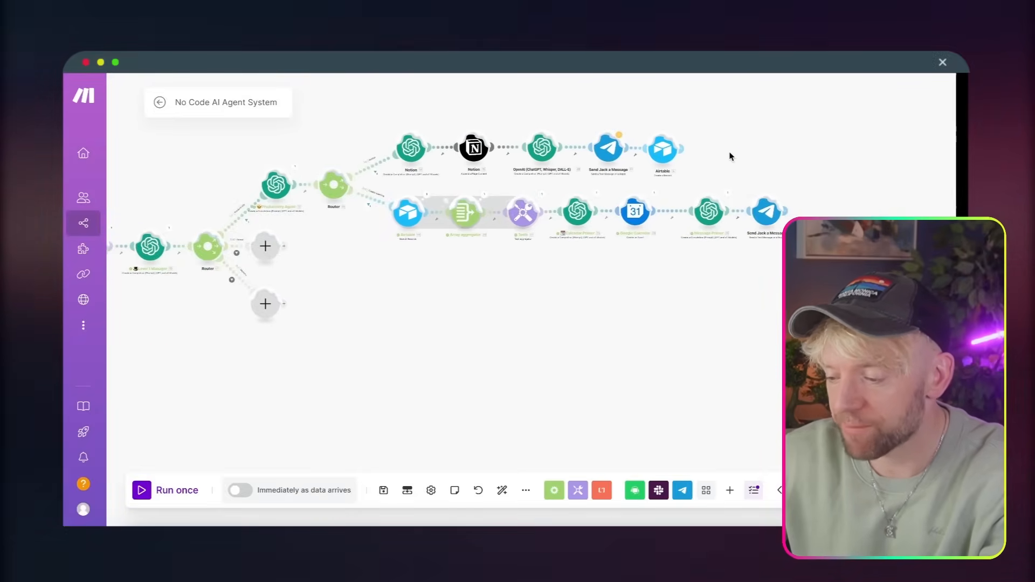
Step: Remap the Message field of the Notion branch's Airtable record to the Transcribe module's Text output
scroll(730, 157, "up", 3)
left_click(604, 142)
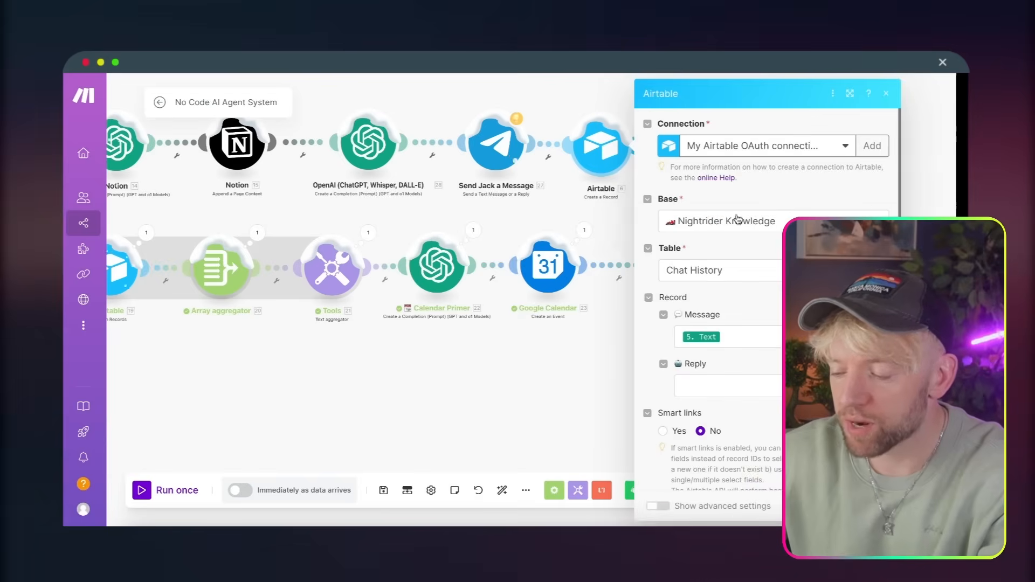
left_click(744, 332)
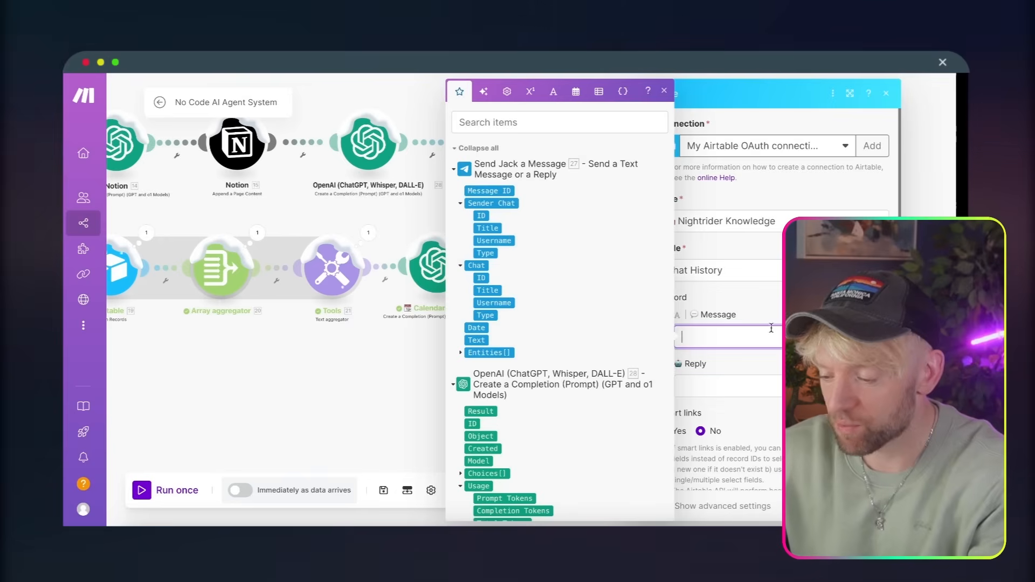
left_click_drag(701, 337, 706, 365)
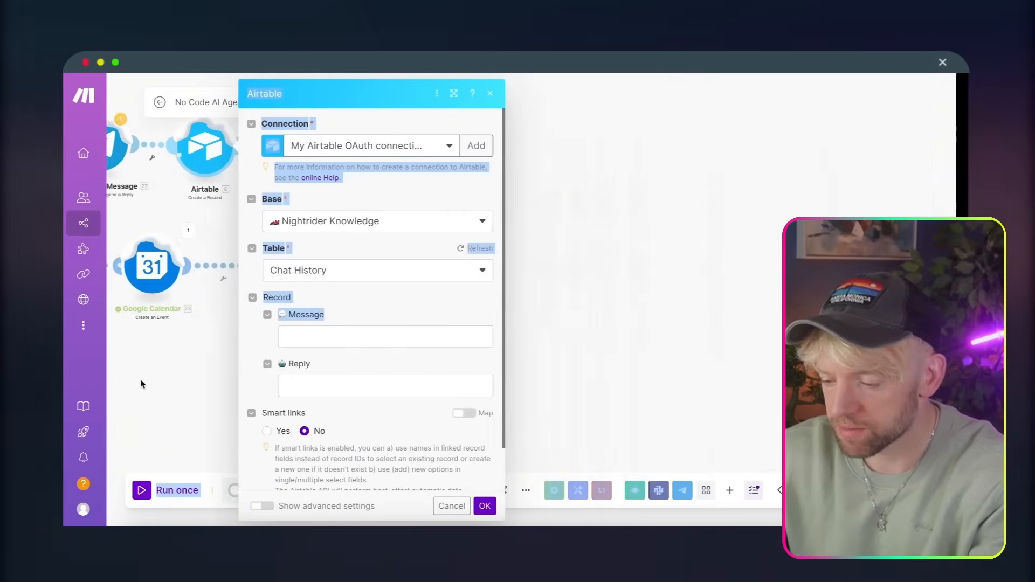
left_click(328, 334)
scroll(552, 311, "down", 5)
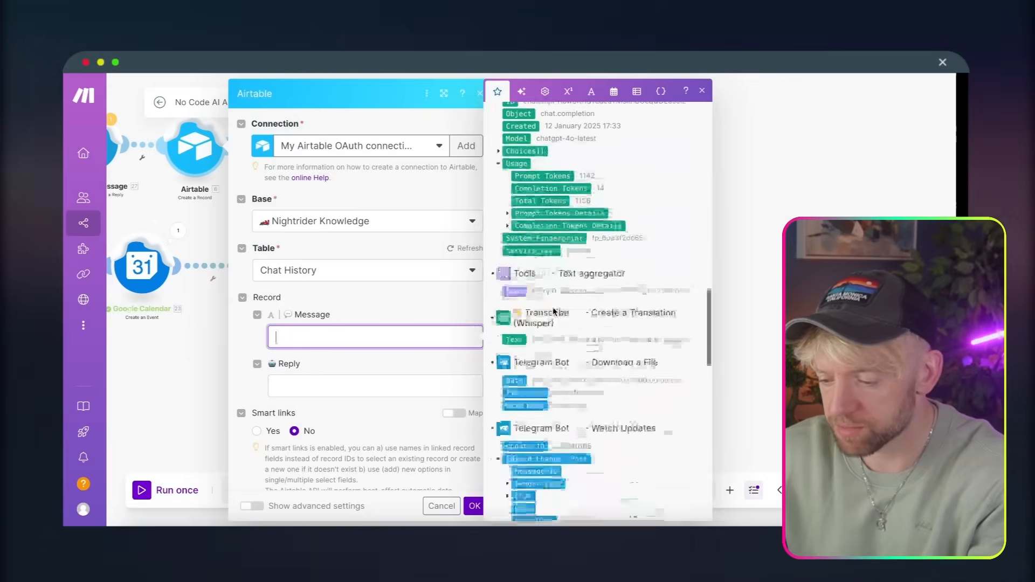
left_click_drag(516, 354, 442, 338)
Step: Map the Airtable record's Reply field to the Result of the Notion branch's new OpenAI completion and save the module
left_click(365, 385)
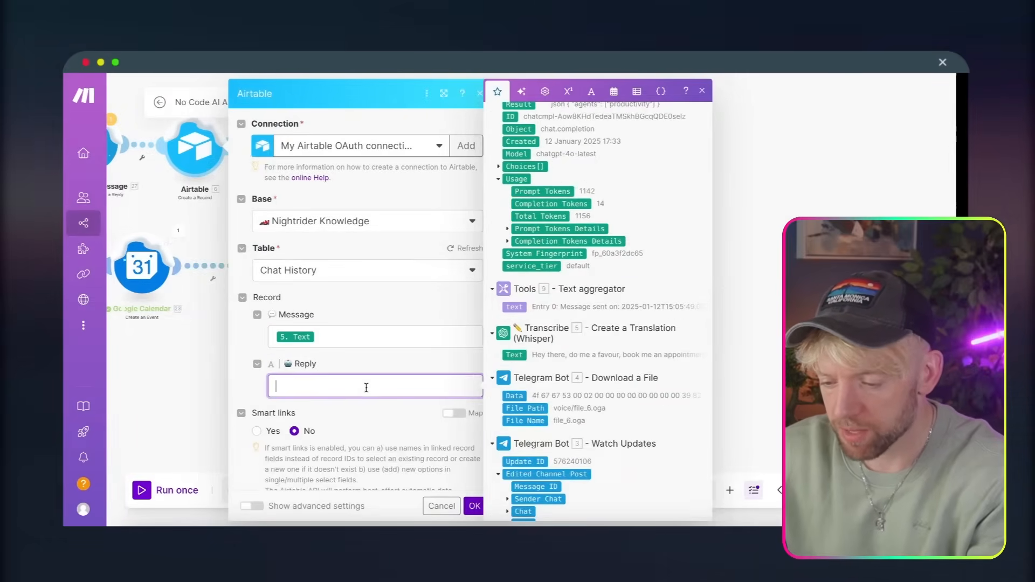
scroll(543, 207, "up", 5)
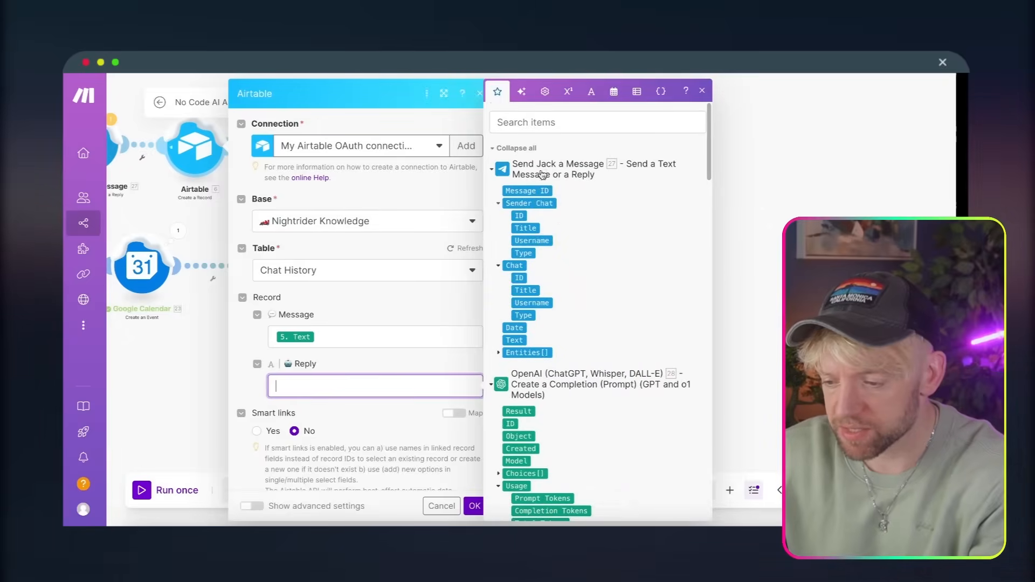
scroll(579, 407, "down", 1)
left_click_drag(534, 380, 697, 408)
left_click(475, 506)
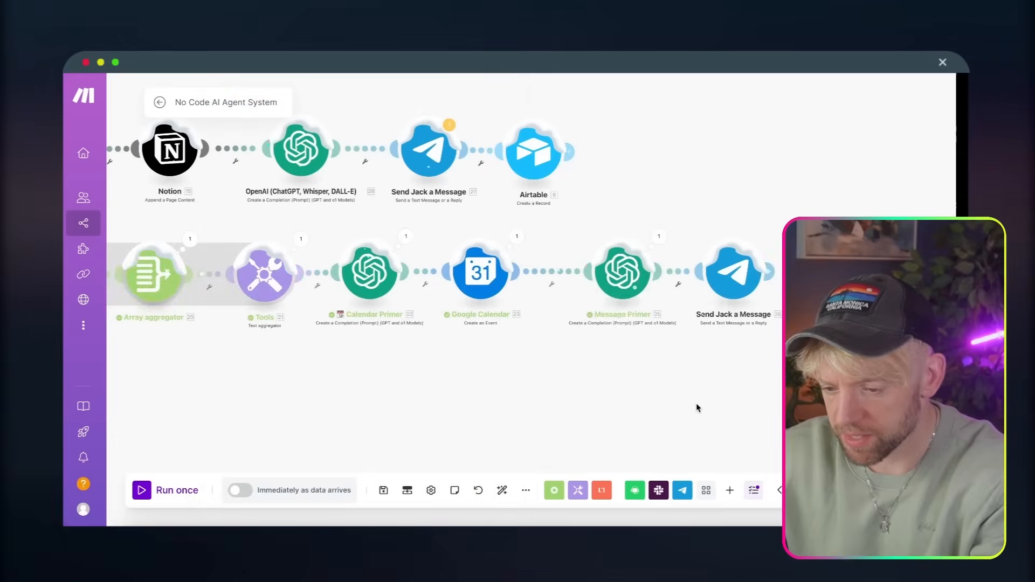
Step: Rename the Notion branch's new OpenAI completion module as "Reply to" followed by the recipient's first name
right_click(296, 141)
left_click(328, 210)
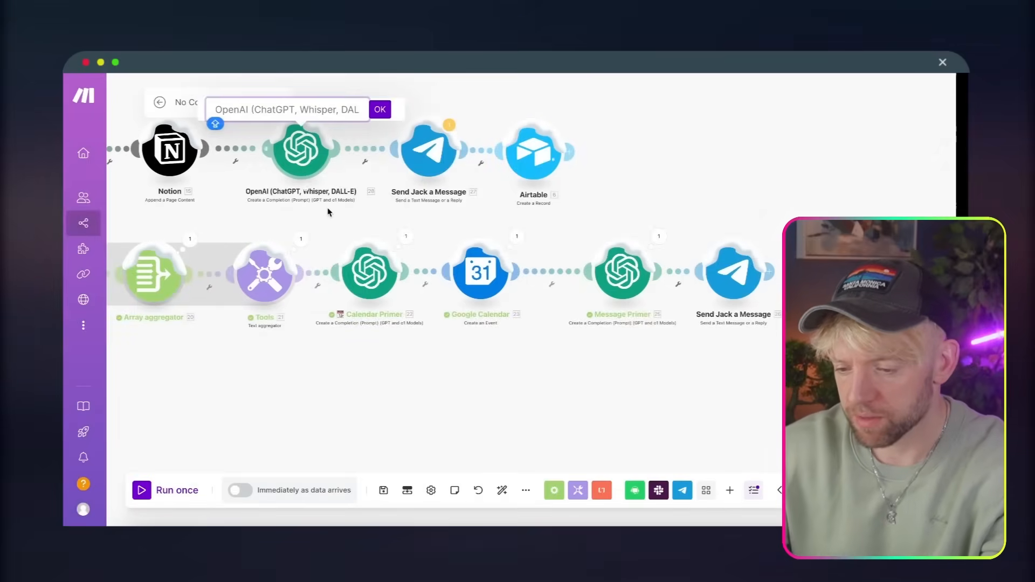
type("Reply to H")
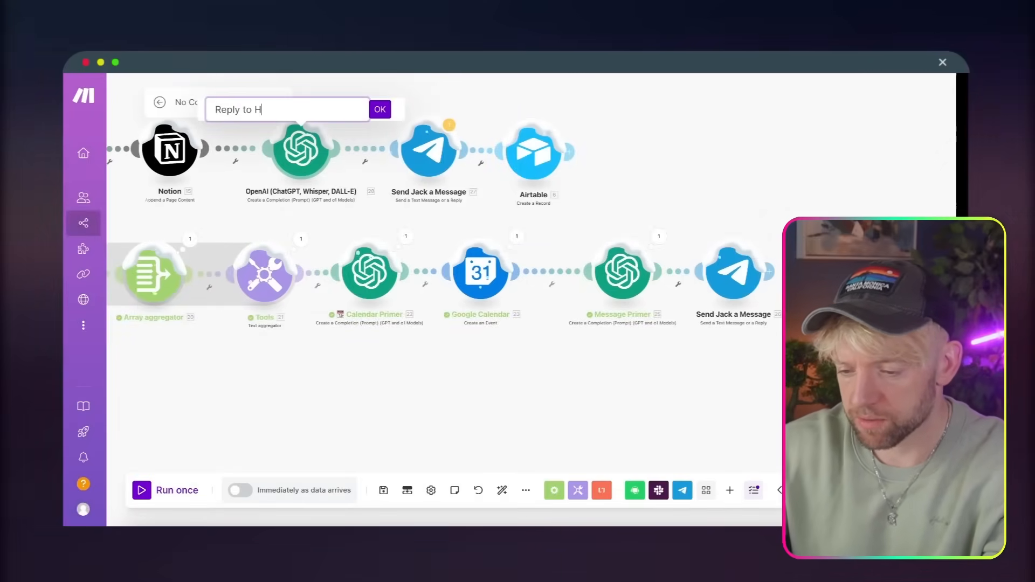
key("BackSpace")
type("jA")
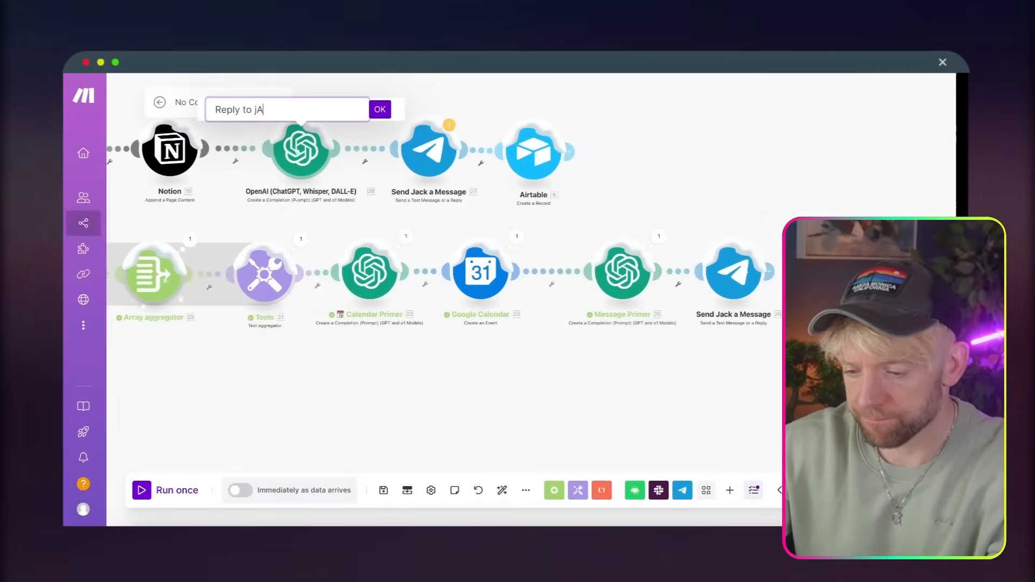
type("Jack")
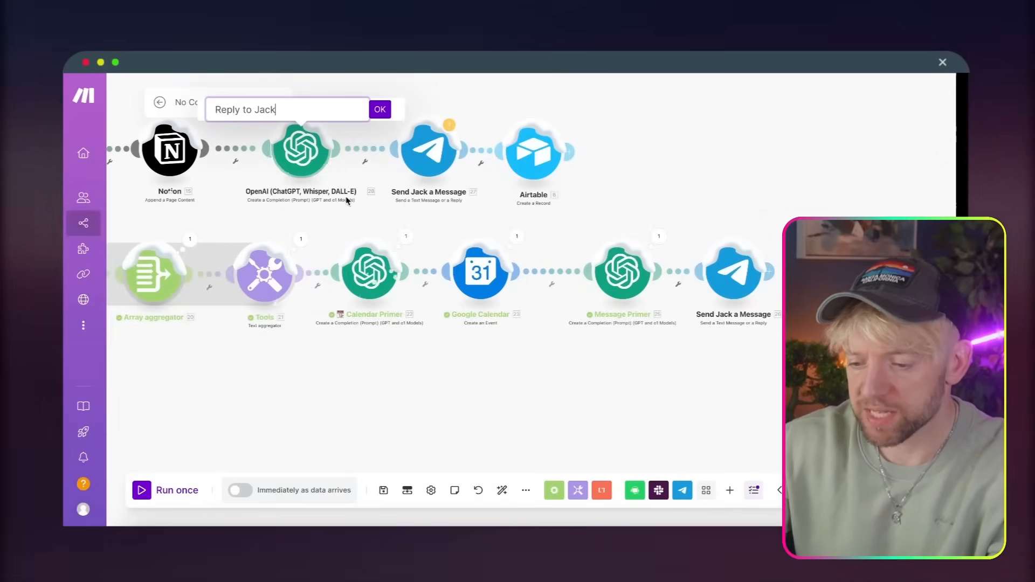
left_click(380, 110)
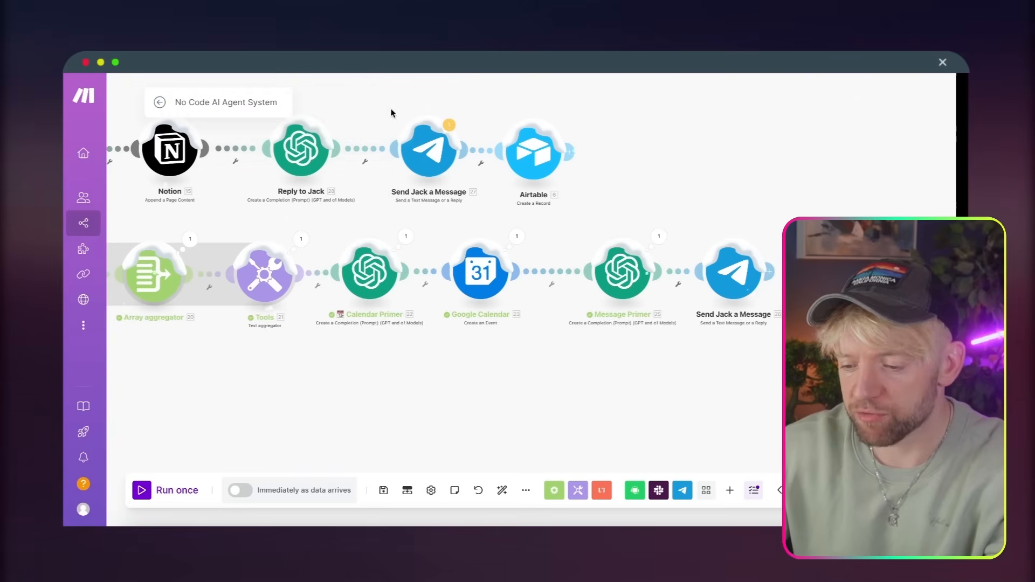
Step: Clone the Airtable Create a Record module and attach the copy after the Telegram message module in the calendar branch
right_click(551, 158)
left_click(582, 244)
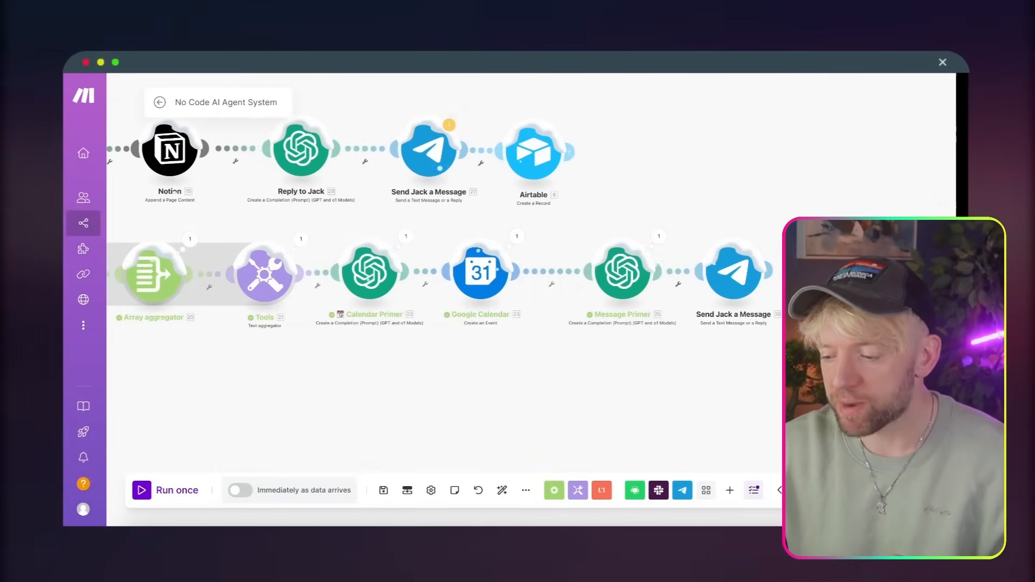
left_click_drag(820, 376, 762, 372)
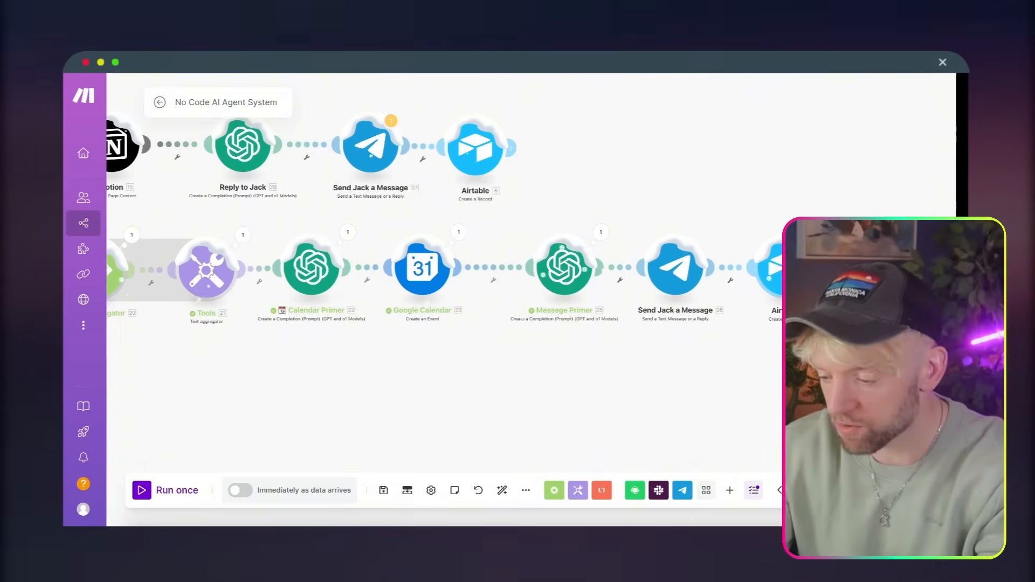
Step: Remap the cloned Airtable record's Message field to the Transcribe module's Text output
left_click(771, 268)
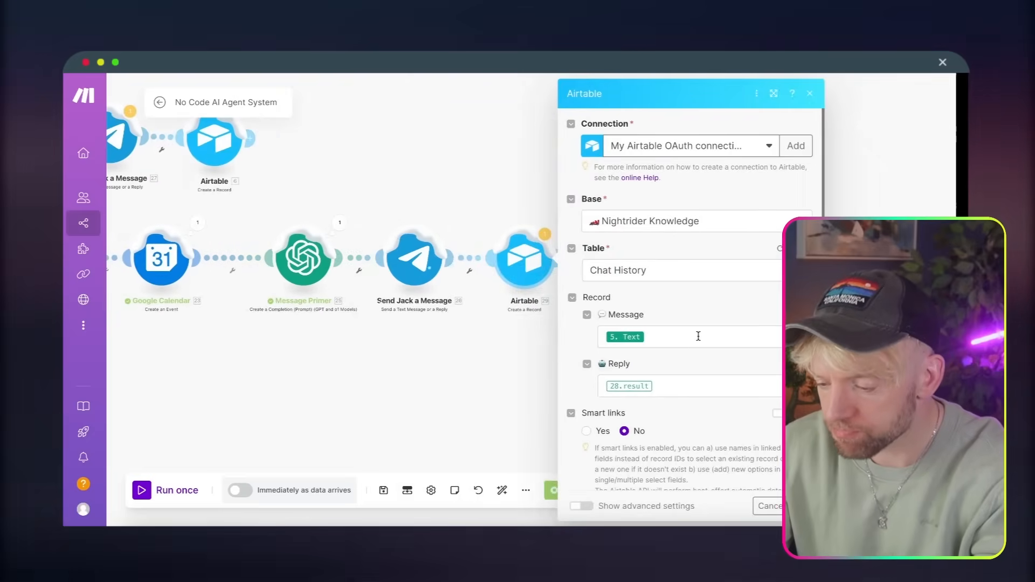
left_click(698, 337)
key("BackSpace")
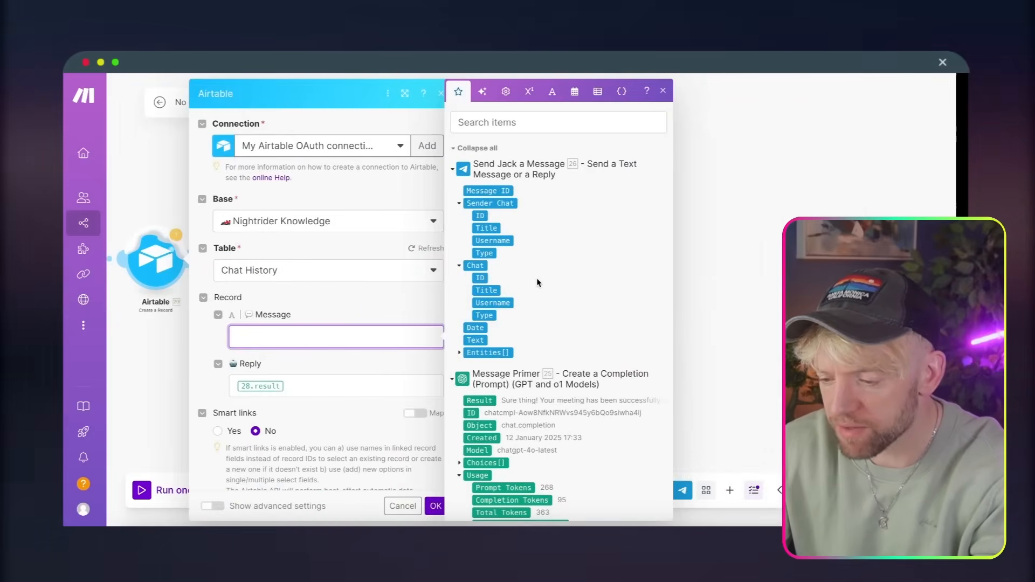
scroll(536, 277, "down", 10)
scroll(537, 278, "down", 5)
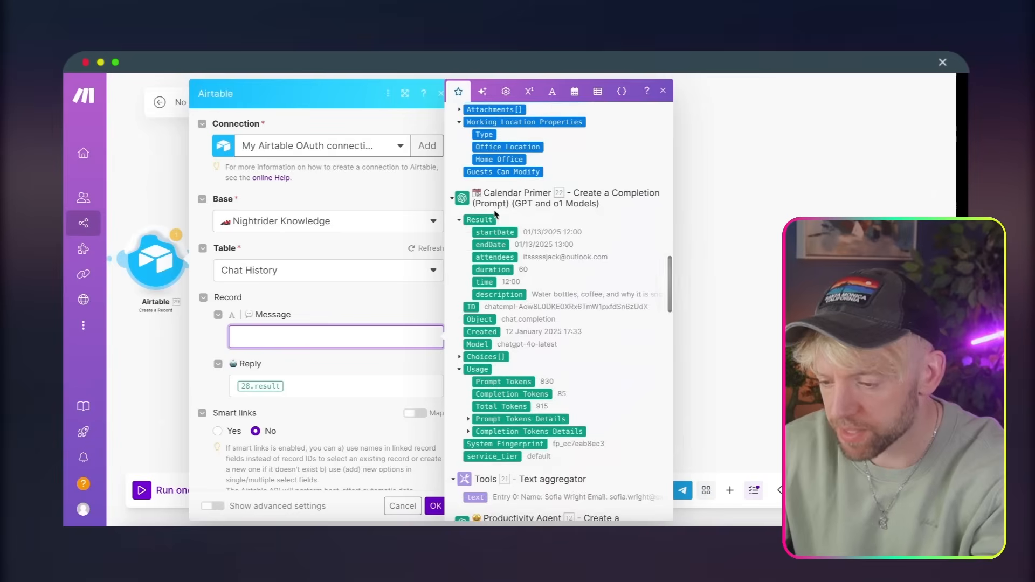
scroll(532, 258, "down", 6)
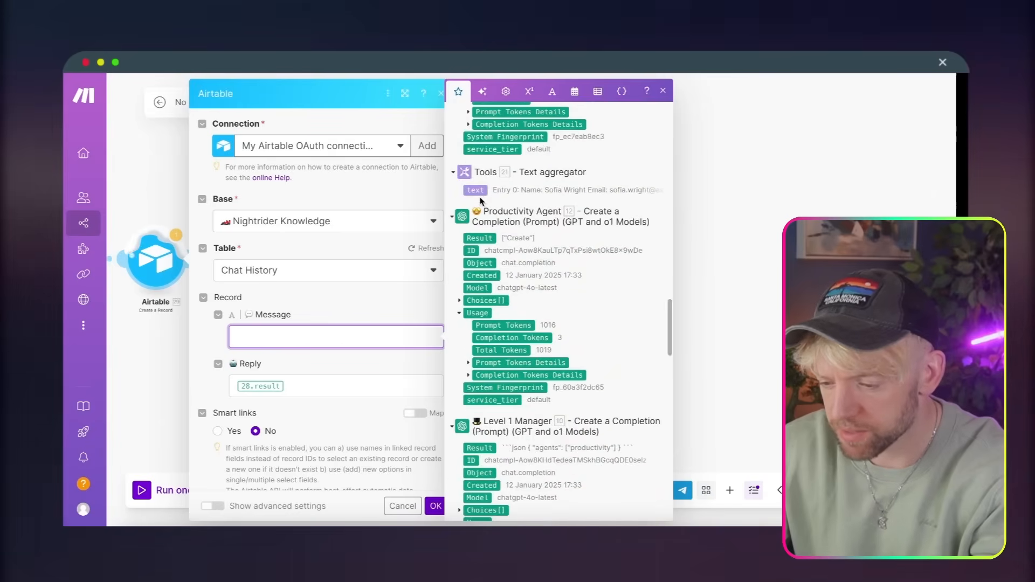
scroll(477, 189, "down", 12)
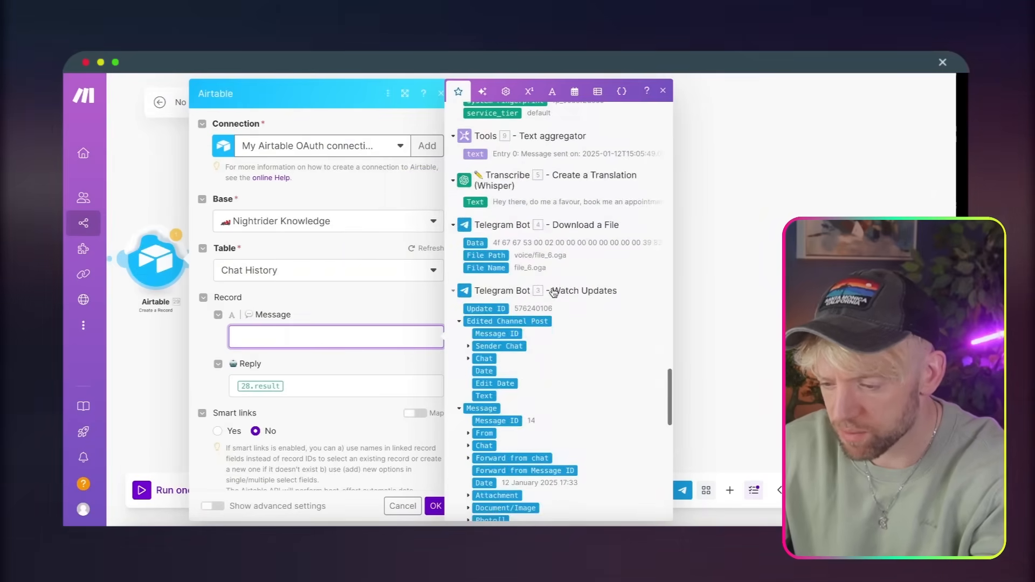
left_click_drag(474, 268, 312, 345)
Step: Replace the cloned Airtable record's Reply mapping with the Result of the Message Primer module
left_click(334, 386)
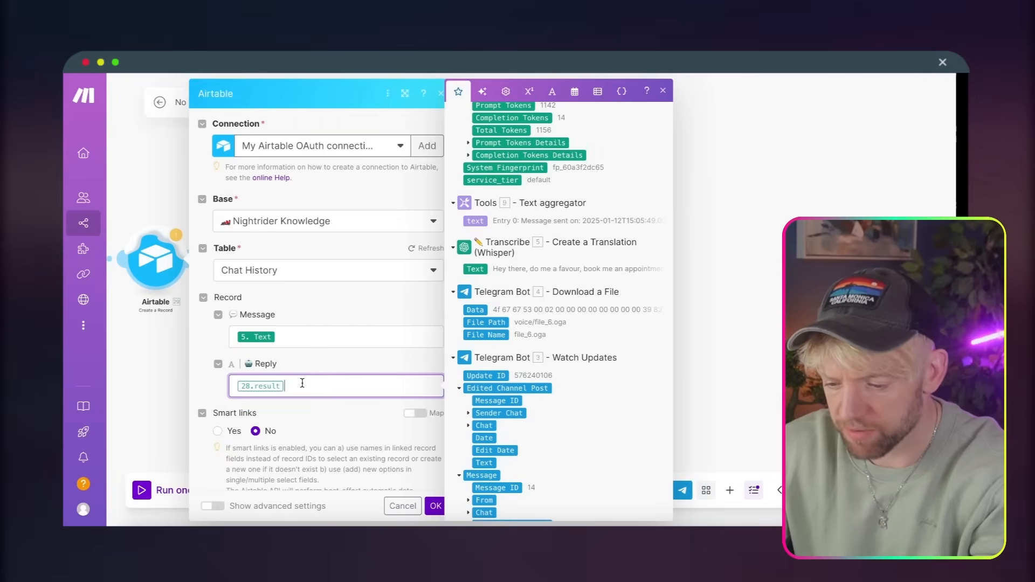
key("BackSpace")
scroll(627, 300, "up", 1)
scroll(627, 300, "up", 10)
scroll(593, 313, "down", 3)
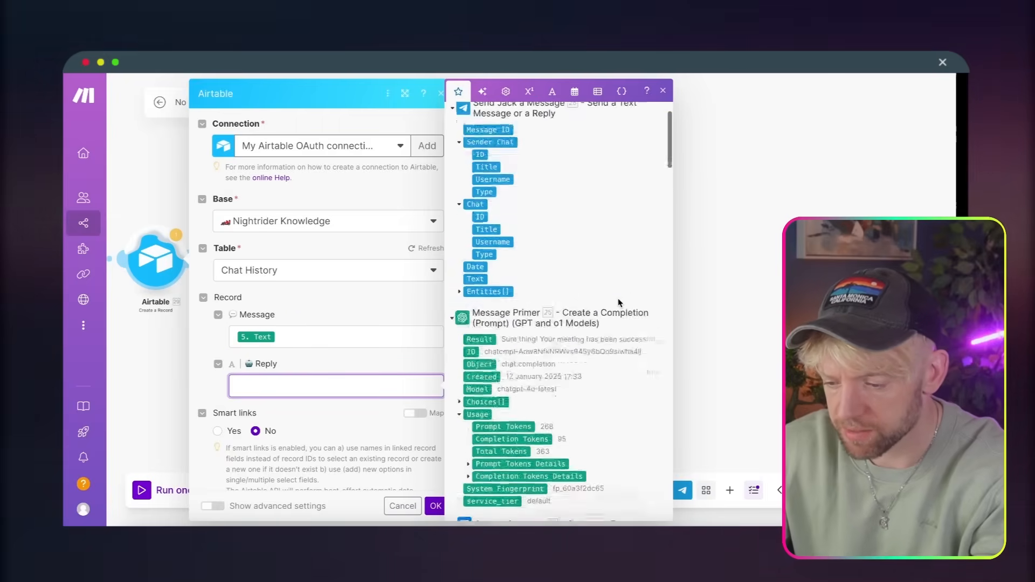
left_click(479, 326)
left_click(401, 490)
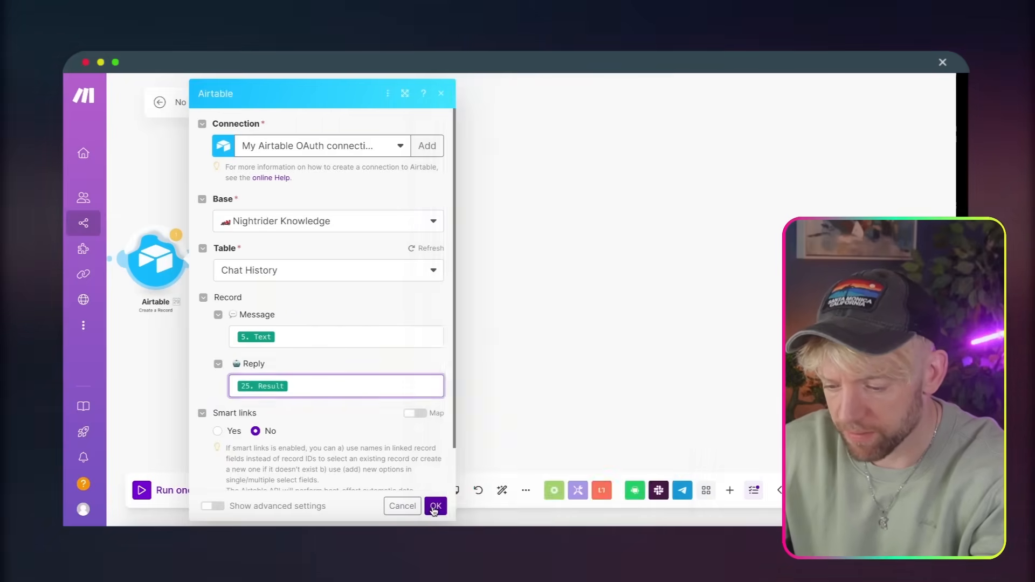
Step: Confirm the cloned Airtable record's field mappings and try to save the scenario
left_click(434, 505)
left_click_drag(135, 356, 757, 379)
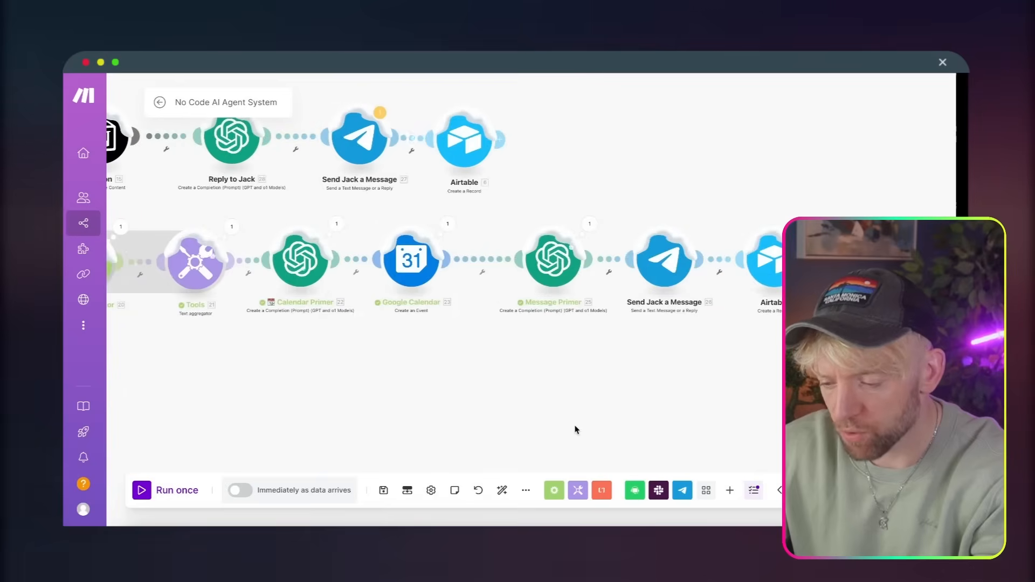
left_click(383, 490)
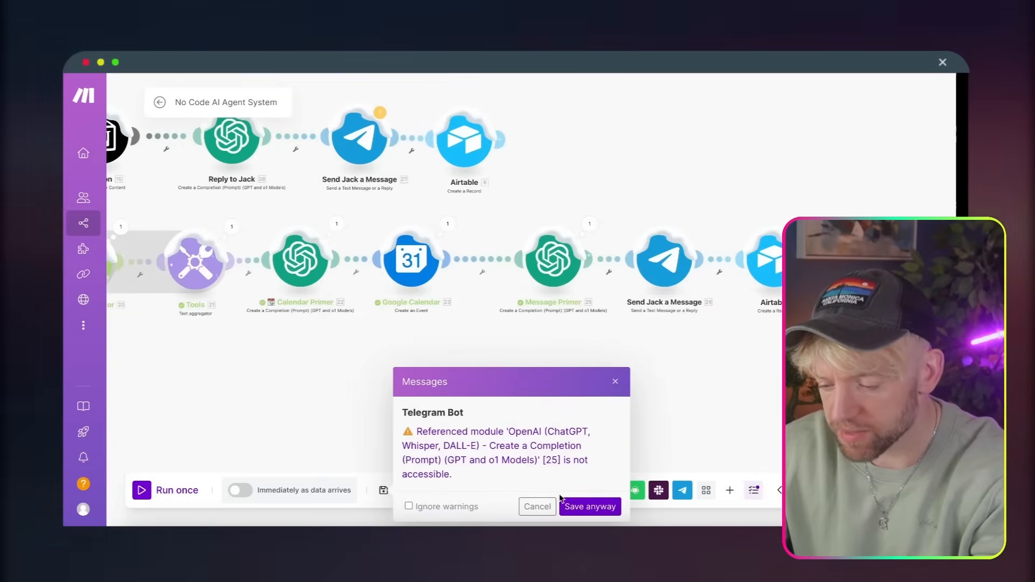
left_click(518, 452)
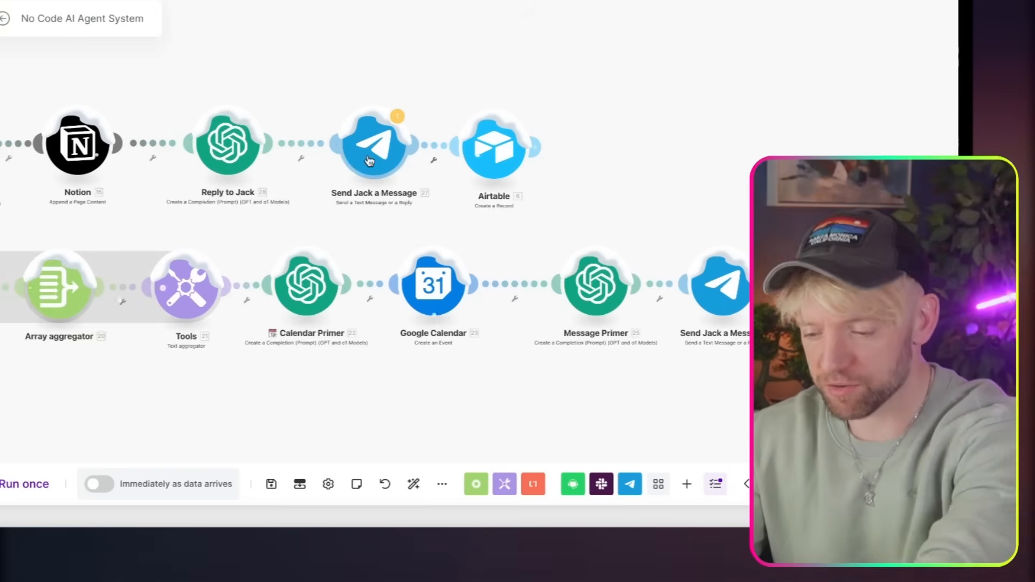
Step: Remap the Text of the Notion branch's Telegram message to the Result of the OpenAI reply module directly before it
left_click(369, 161)
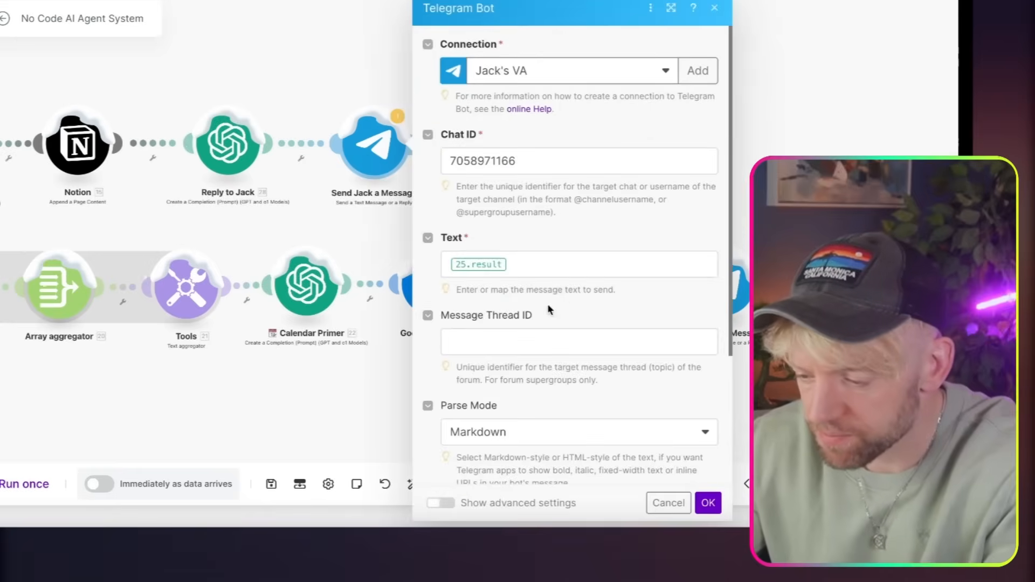
left_click(530, 257)
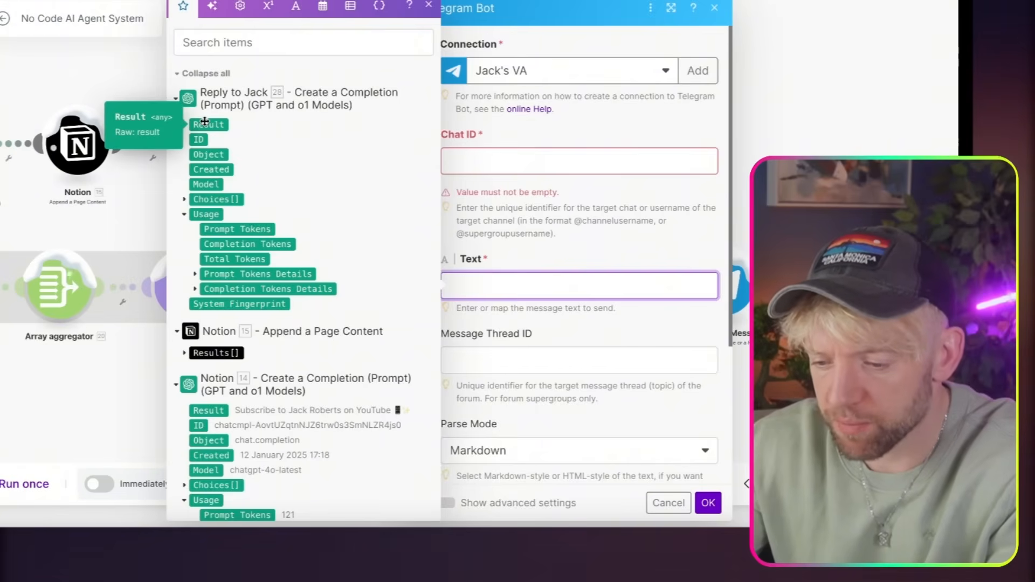
left_click(205, 127)
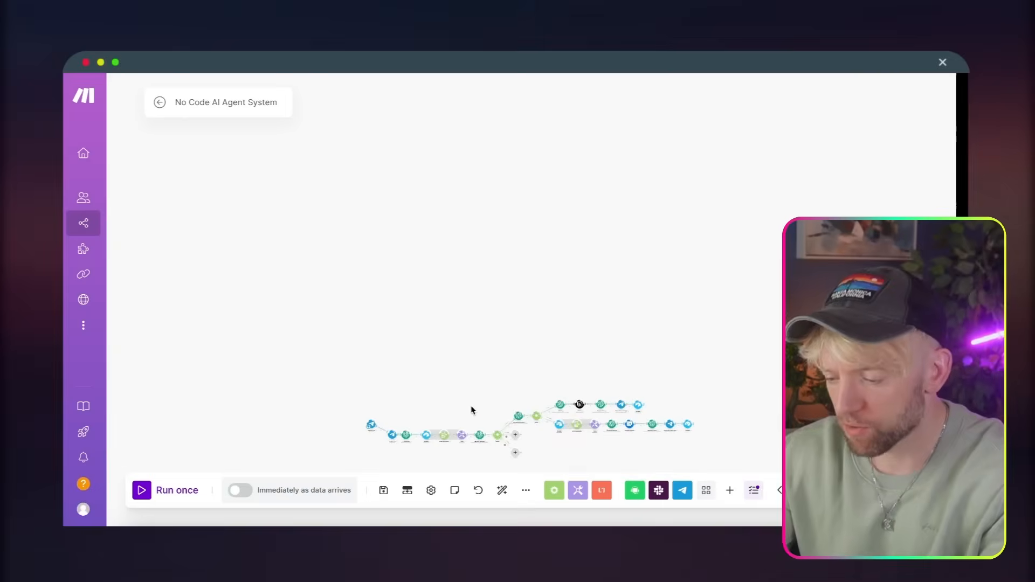
Step: Run the scenario once and send the Telegram bot a voice message of about 7 seconds asking to book an appointment tomorrow
left_click_drag(461, 345, 412, 264)
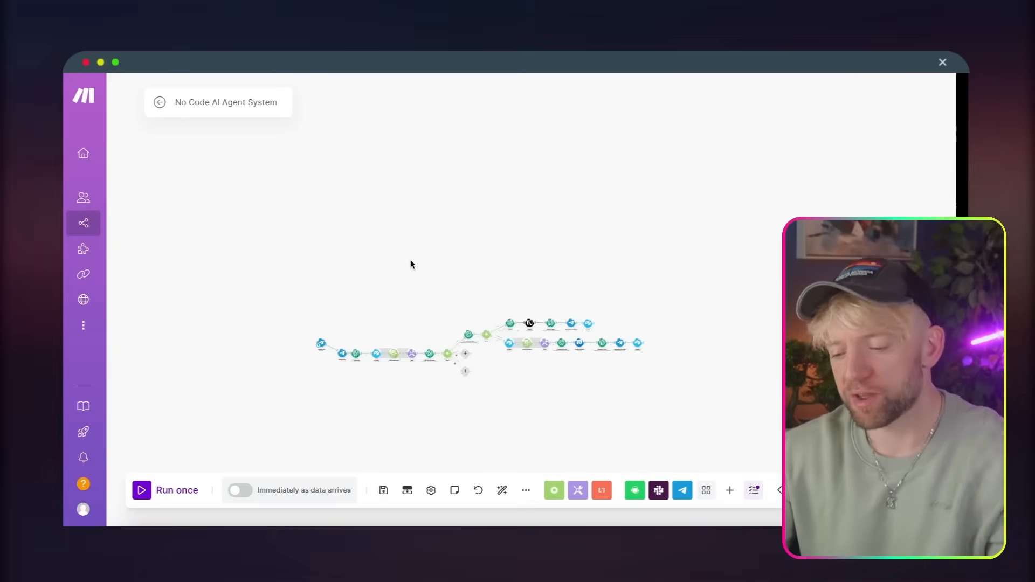
left_click(150, 486)
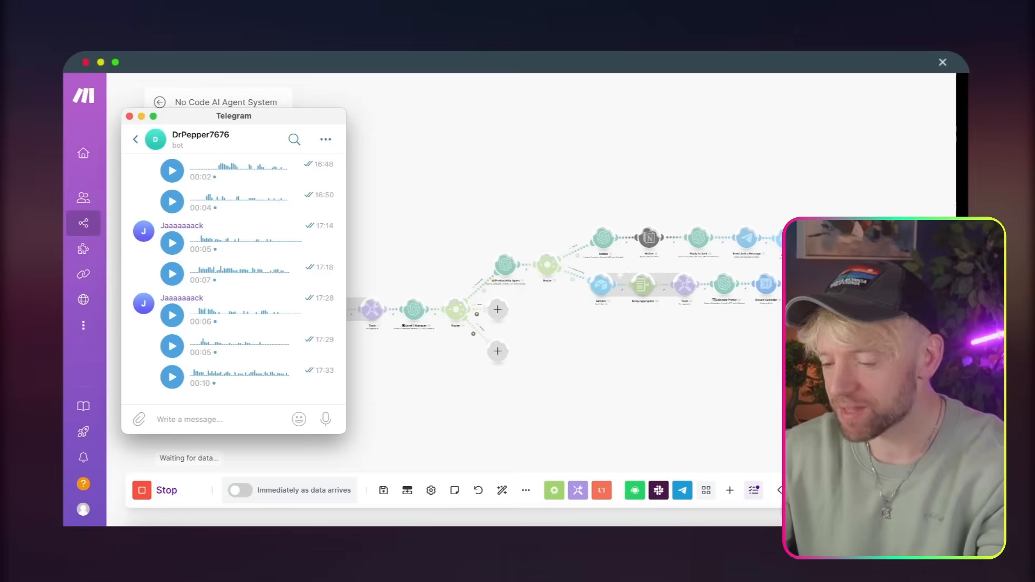
left_click_drag(325, 419, 324, 418)
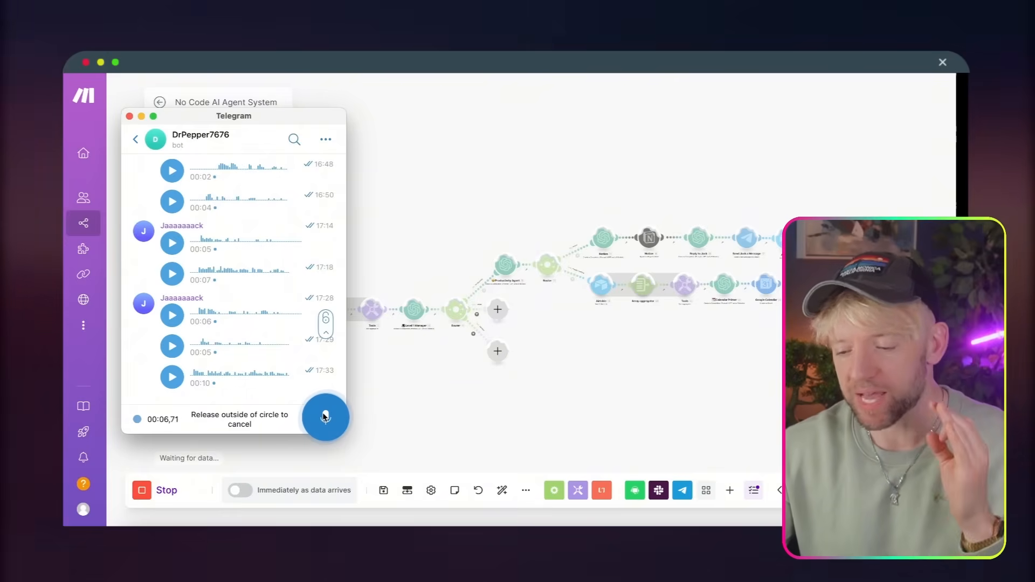
left_click_drag(325, 416, 323, 415)
left_click(398, 421)
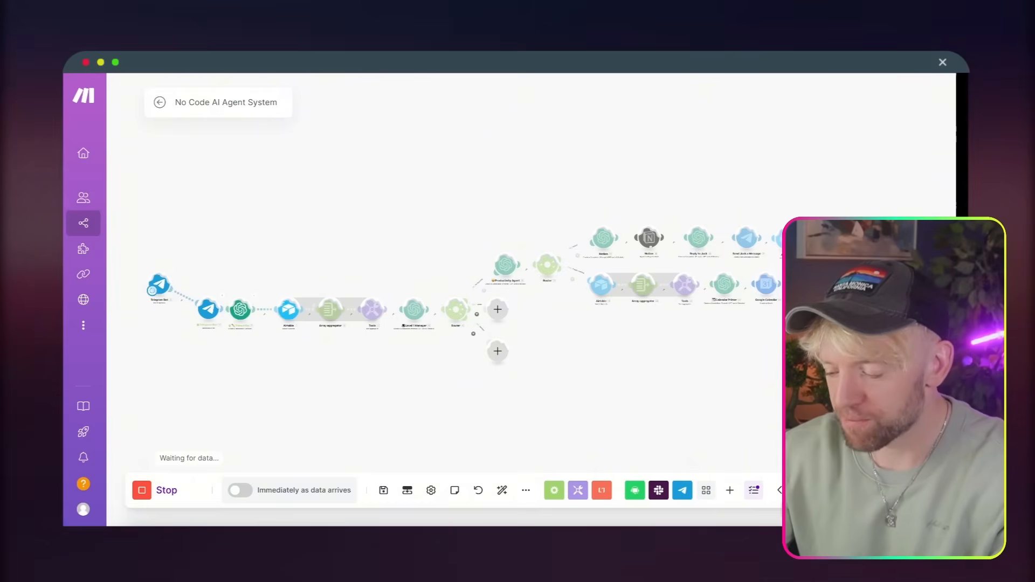
Step: Follow the scenario run and check the Telegram chat for the bot's reply about the requested meeting
key("super+Tab")
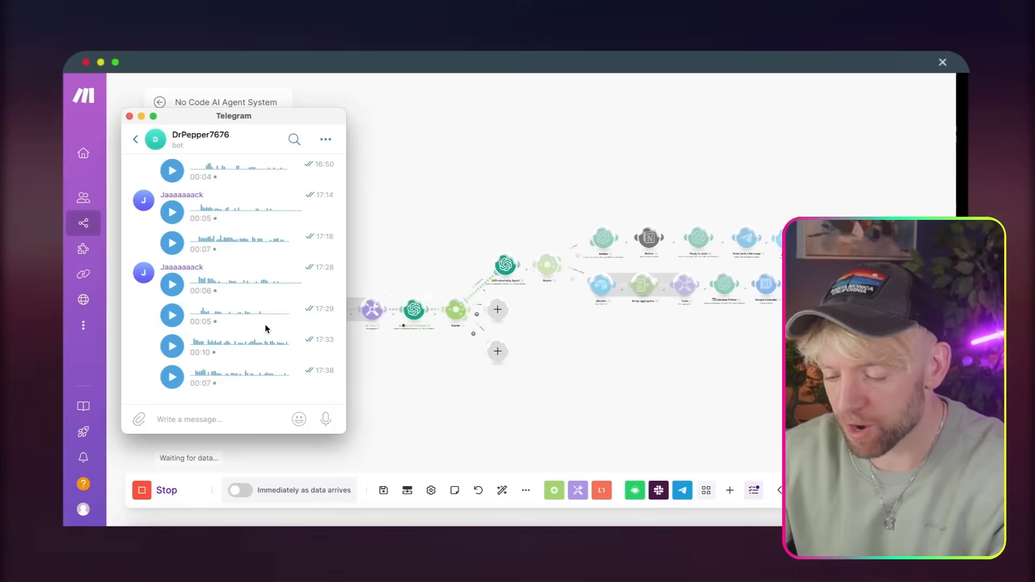
scroll(264, 325, "up", 1)
left_click(592, 364)
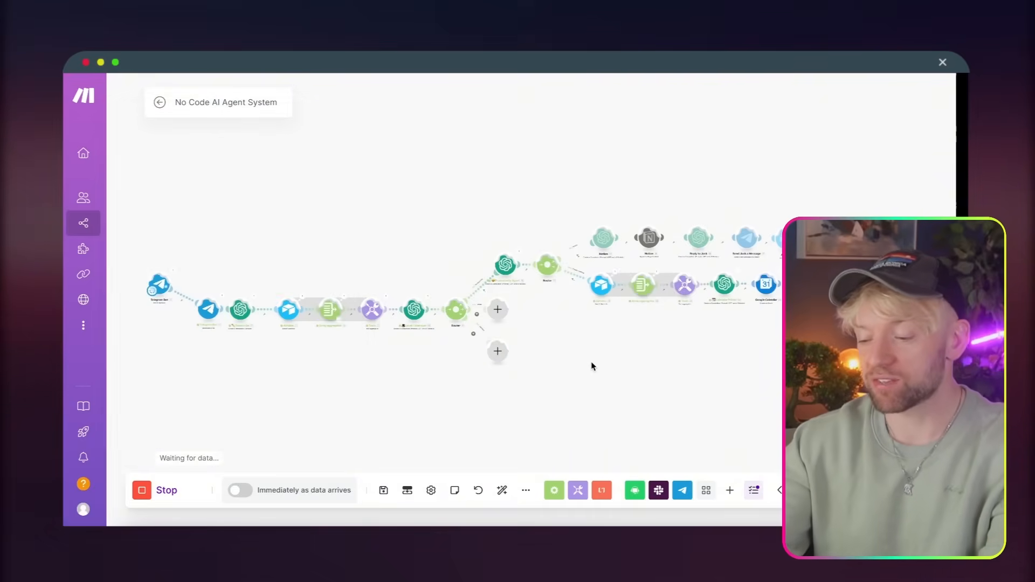
key("super+Tab")
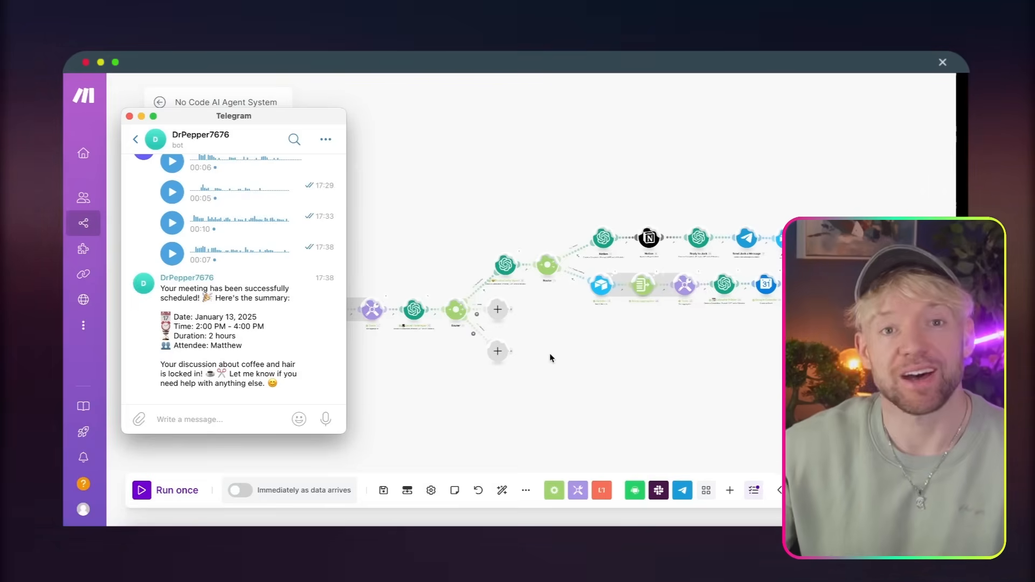
left_click(610, 176)
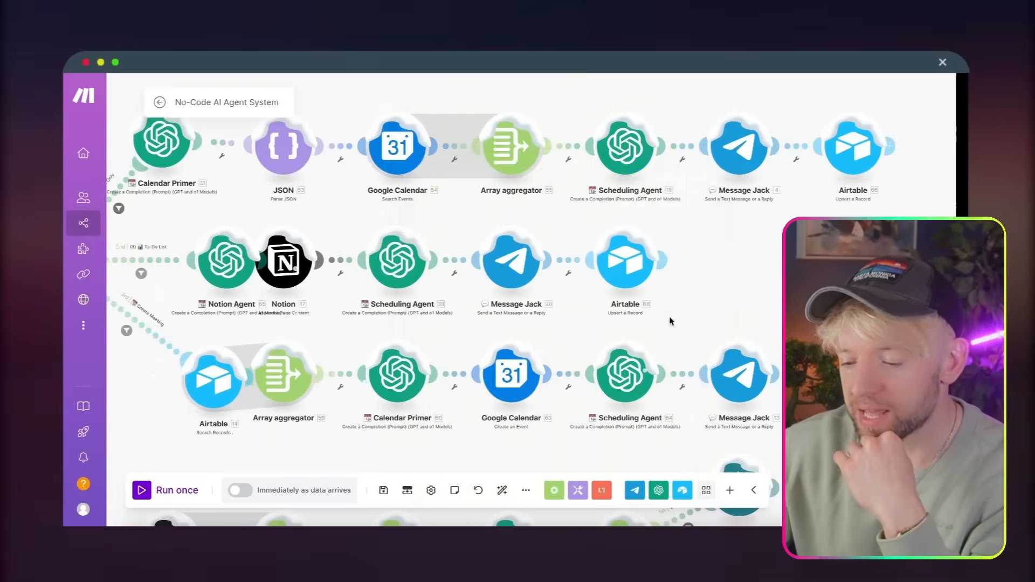
Step: Examine the branches of the completed No-Code AI Agent System scenario, including the parts below the productivity agent
scroll(524, 388, "down", 3)
scroll(573, 289, "up", 3)
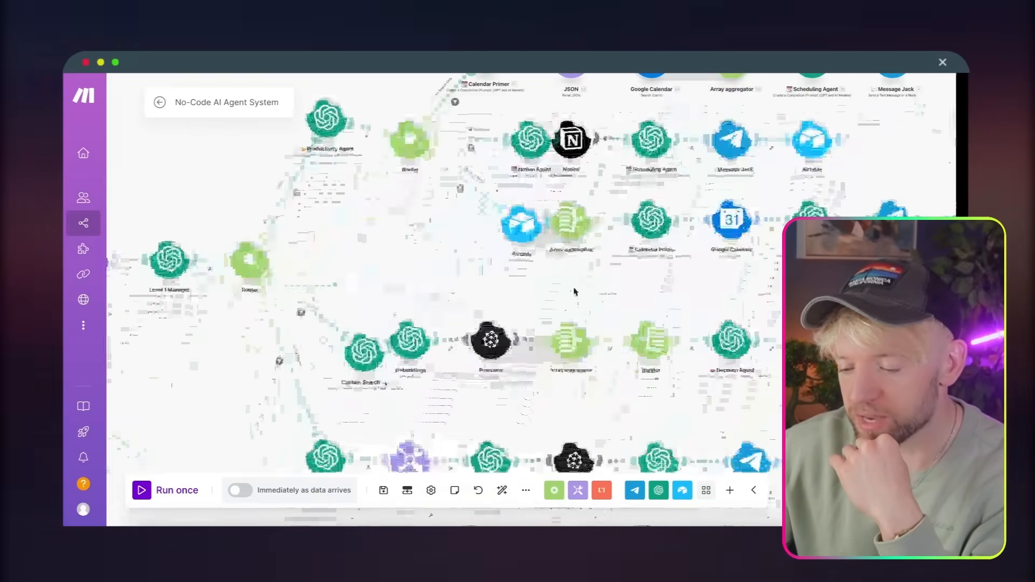
left_click_drag(330, 260, 300, 243)
left_click_drag(478, 294, 439, 296)
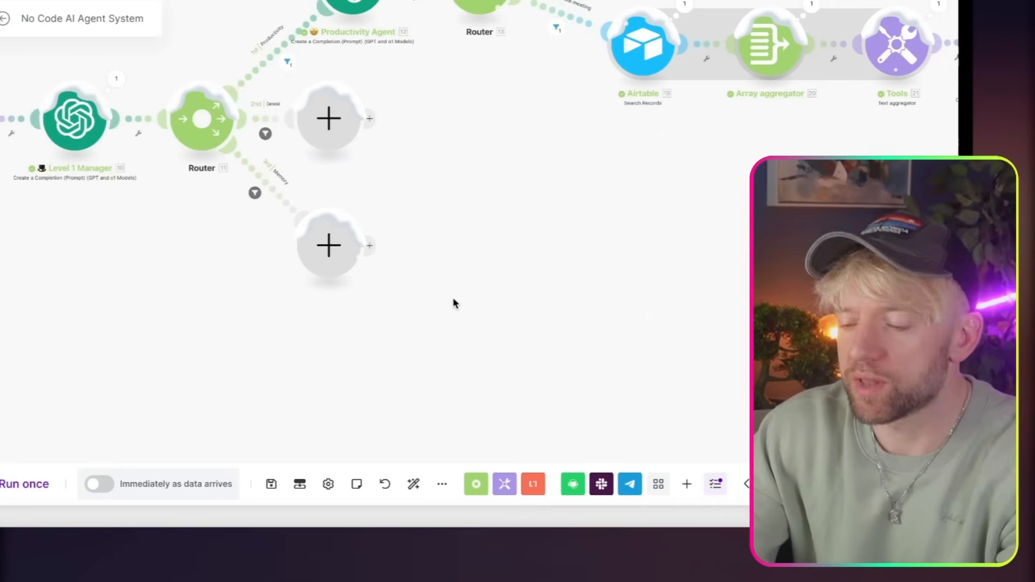
Step: Add an OpenAI Create a Completion module to the General route of the router after the Level 1 Manager
left_click_drag(333, 144, 369, 190)
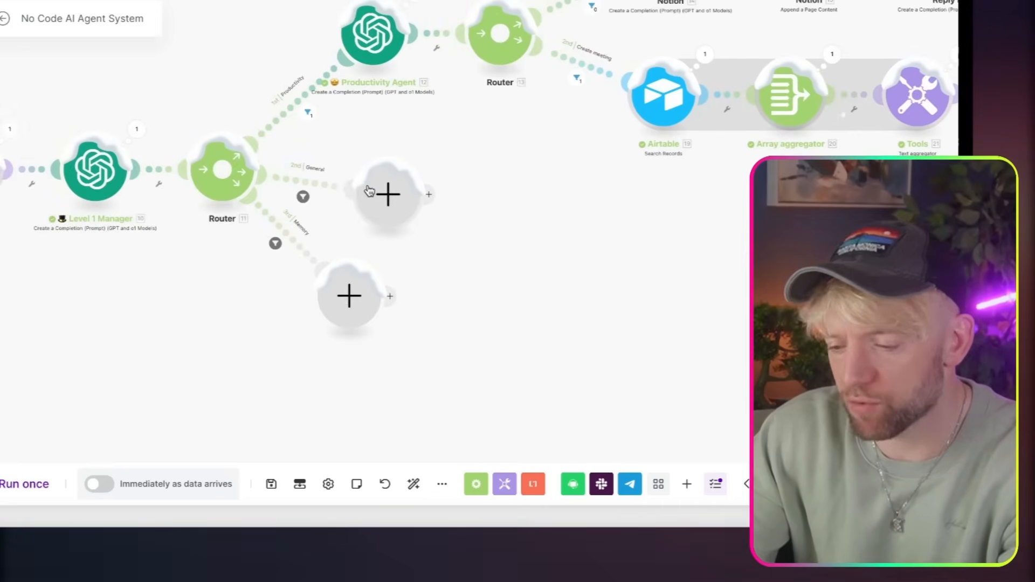
left_click(388, 194)
type("chat")
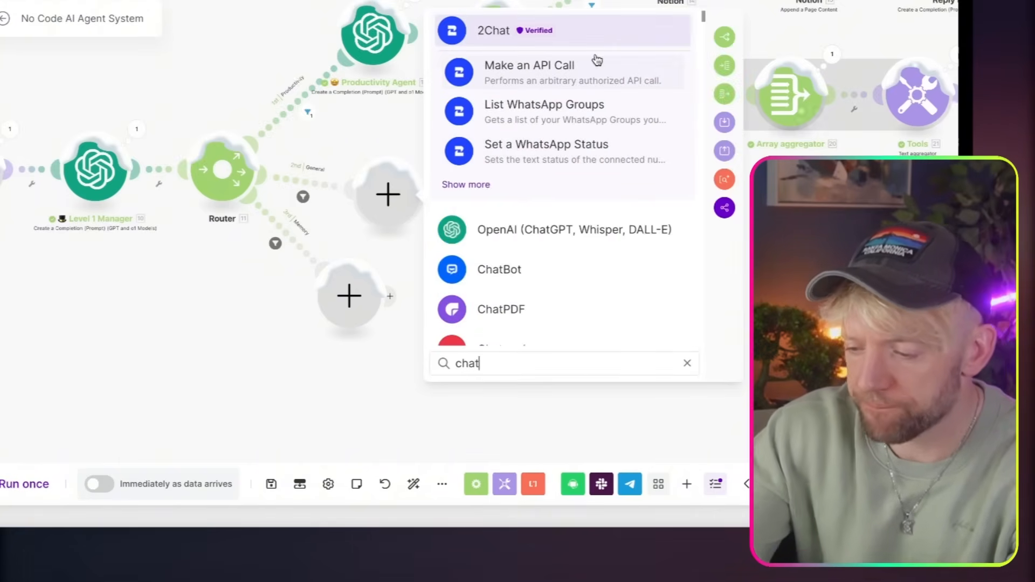
left_click(542, 229)
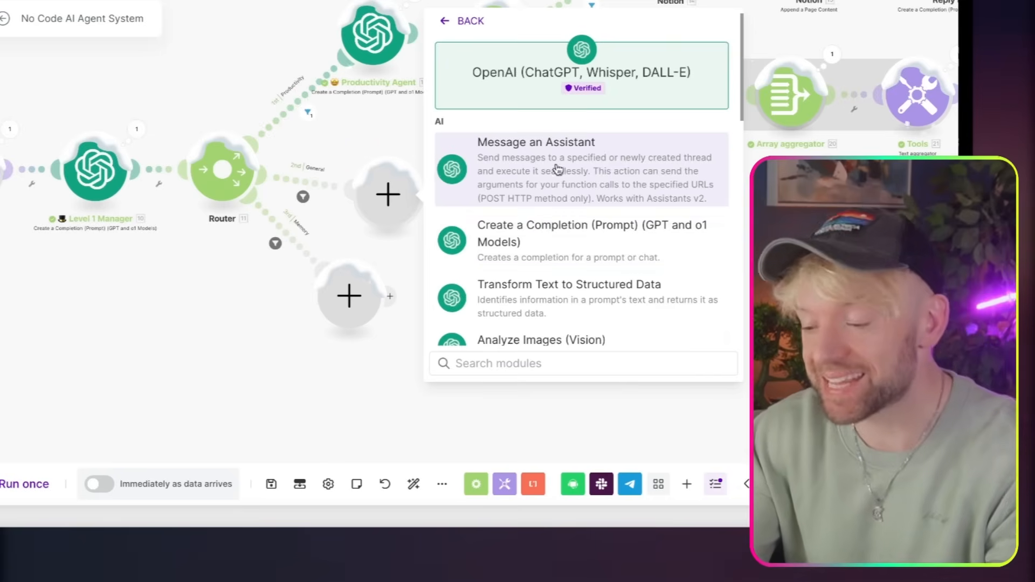
type("crate")
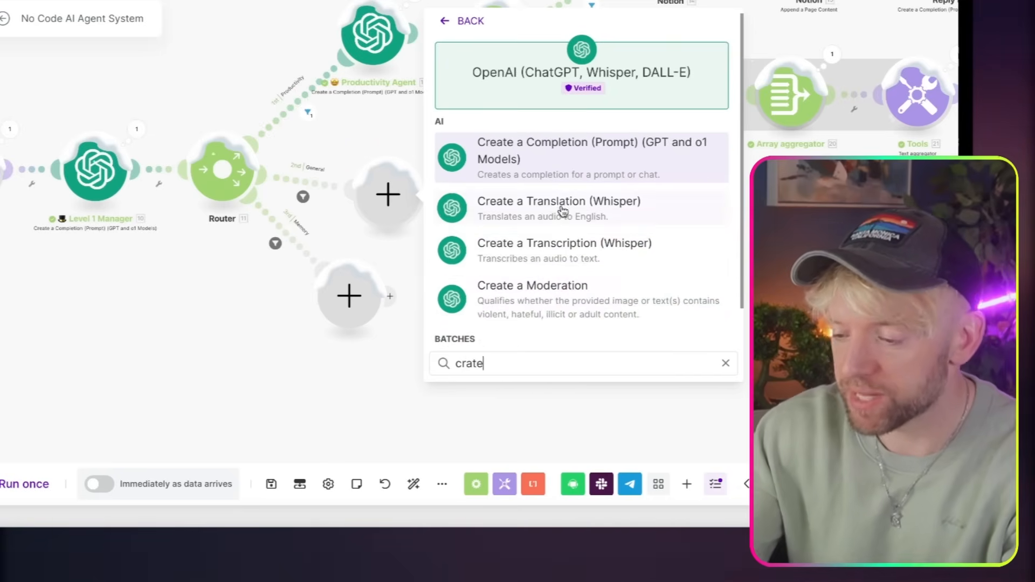
left_click(564, 148)
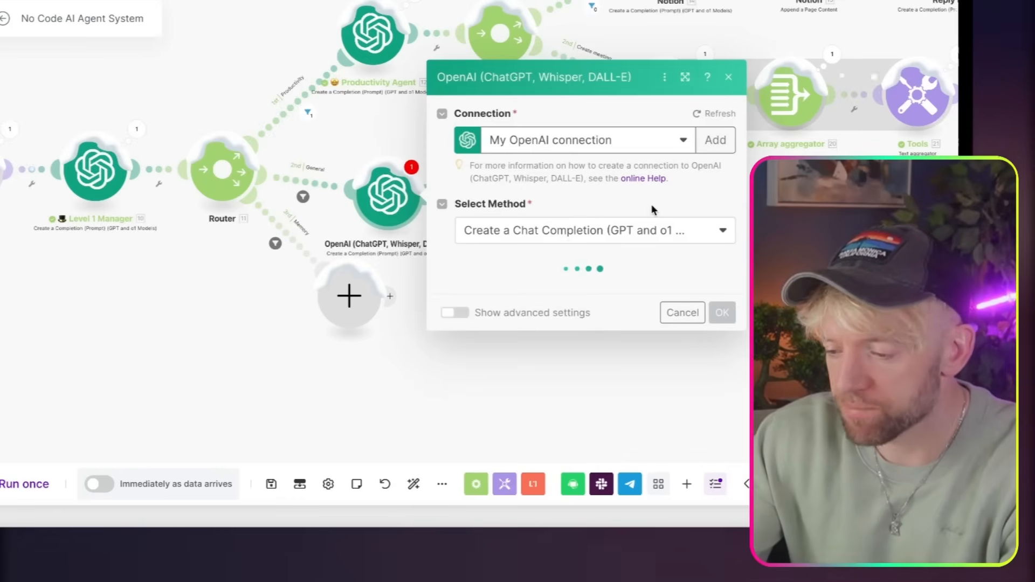
Step: Set the General route completion's model to gpt-4o and clear its Max Completion Tokens value
left_click(532, 226)
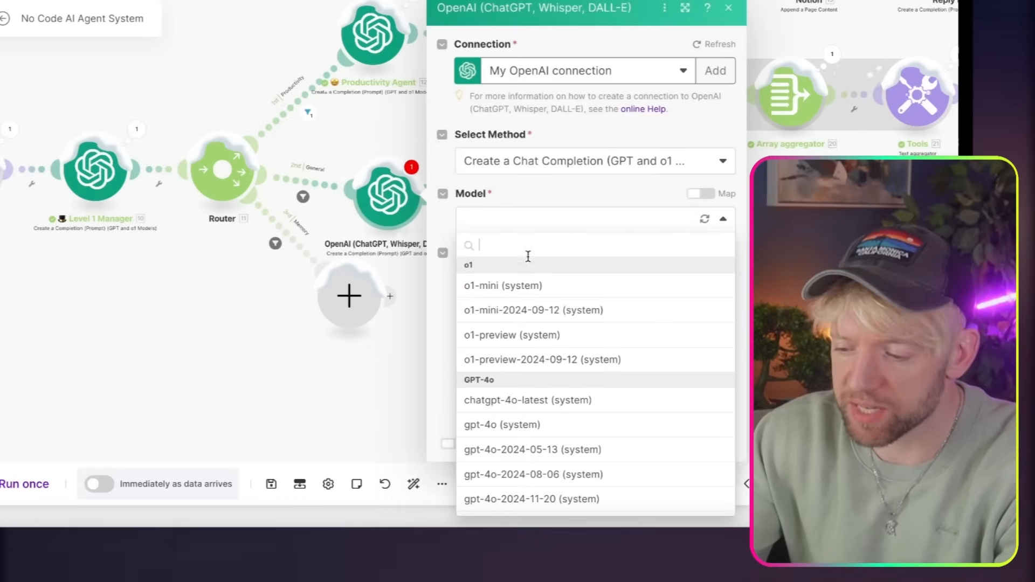
left_click(519, 424)
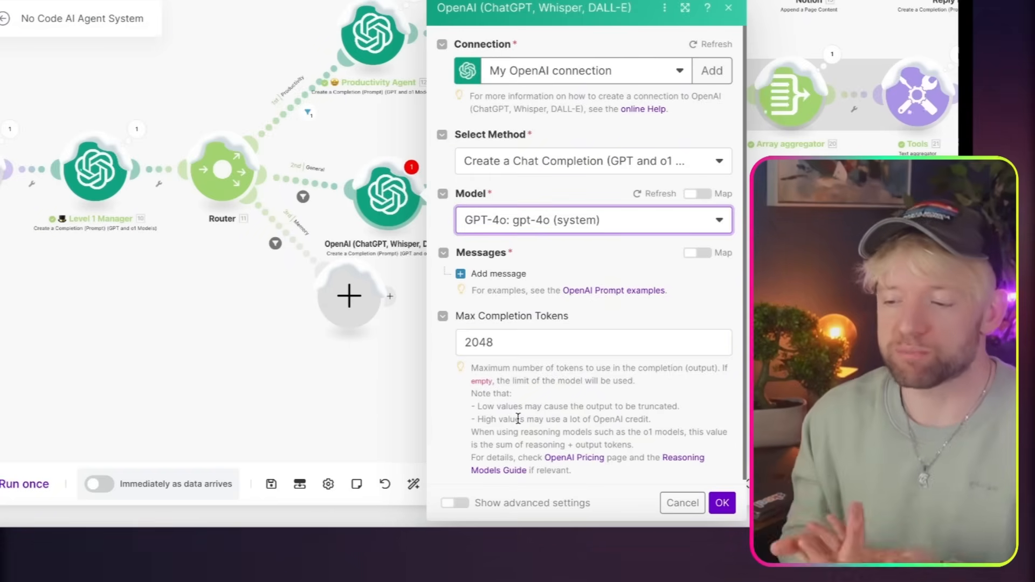
double_click(479, 343)
key("BackSpace")
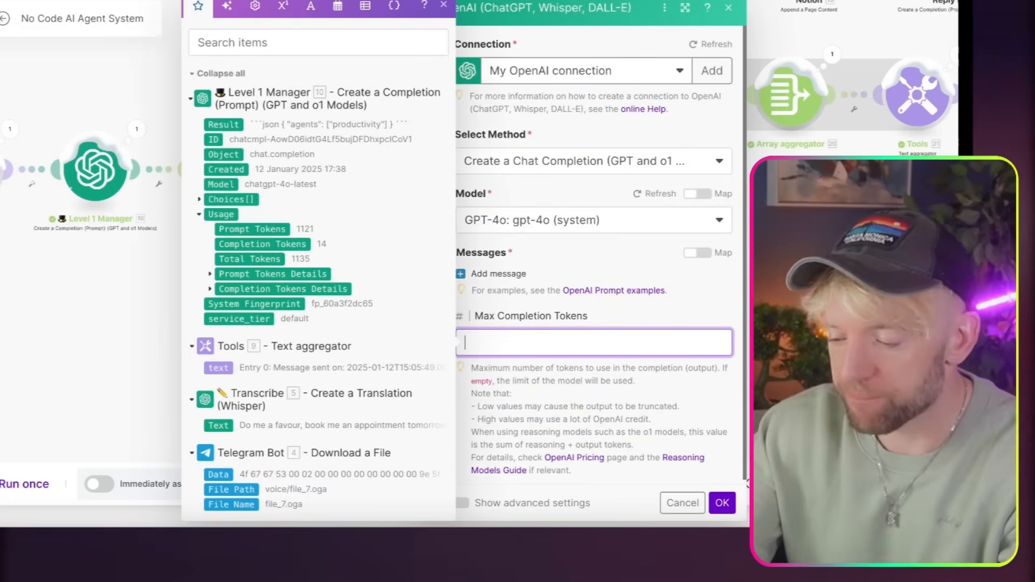
Step: Add an Assistant message containing the General Responder prompt with its REPLY or research output rules, remove surplus blank lines, and confirm the module
left_click(496, 273)
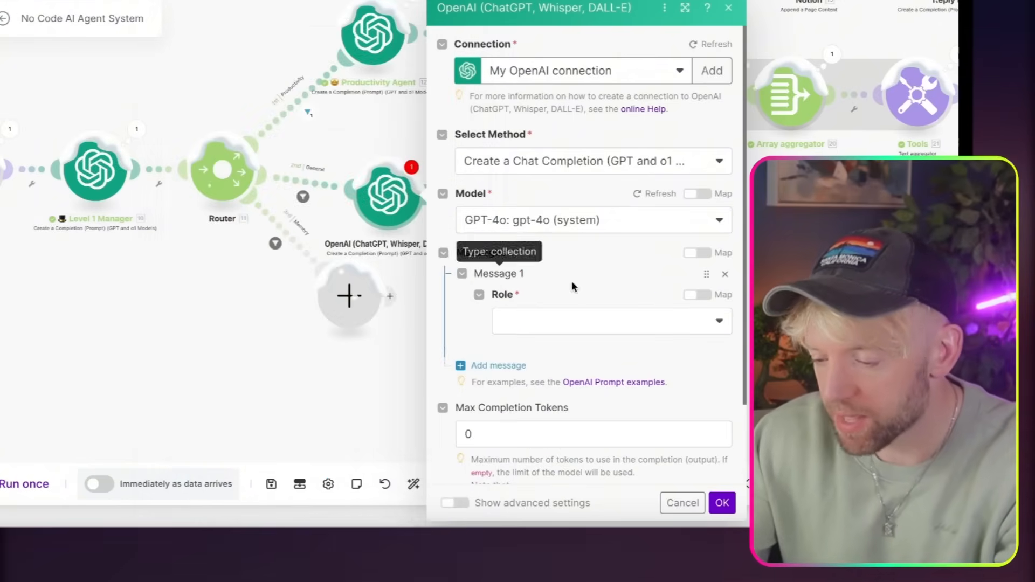
left_click(585, 322)
left_click(539, 394)
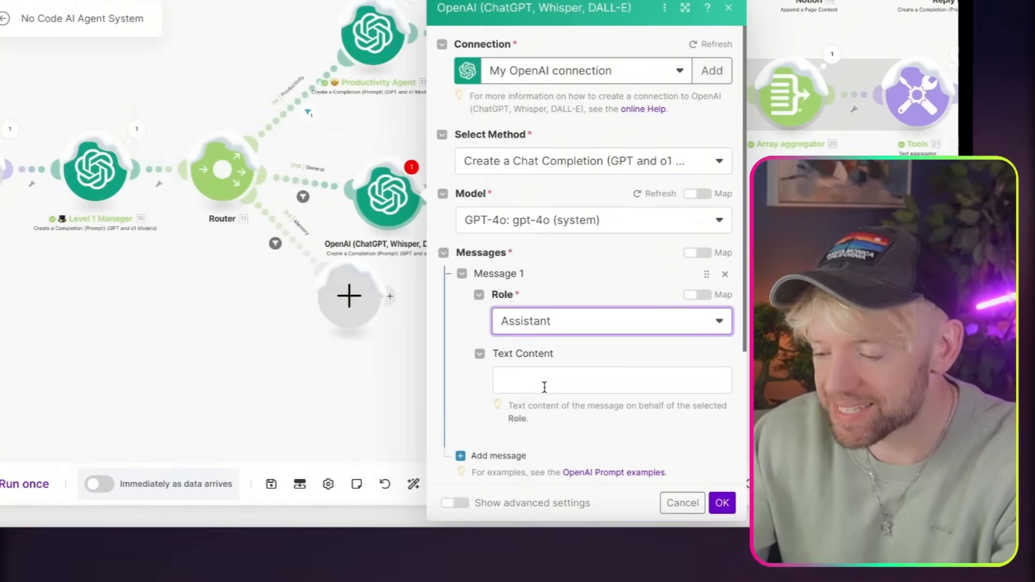
left_click(540, 386)
key("ctrl+v")
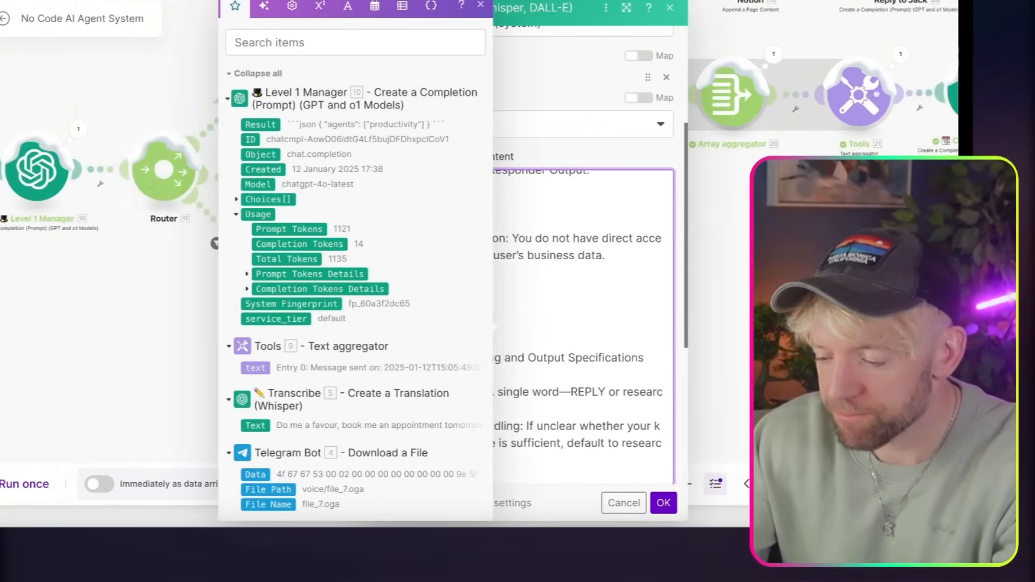
left_click(589, 306)
left_click(613, 386)
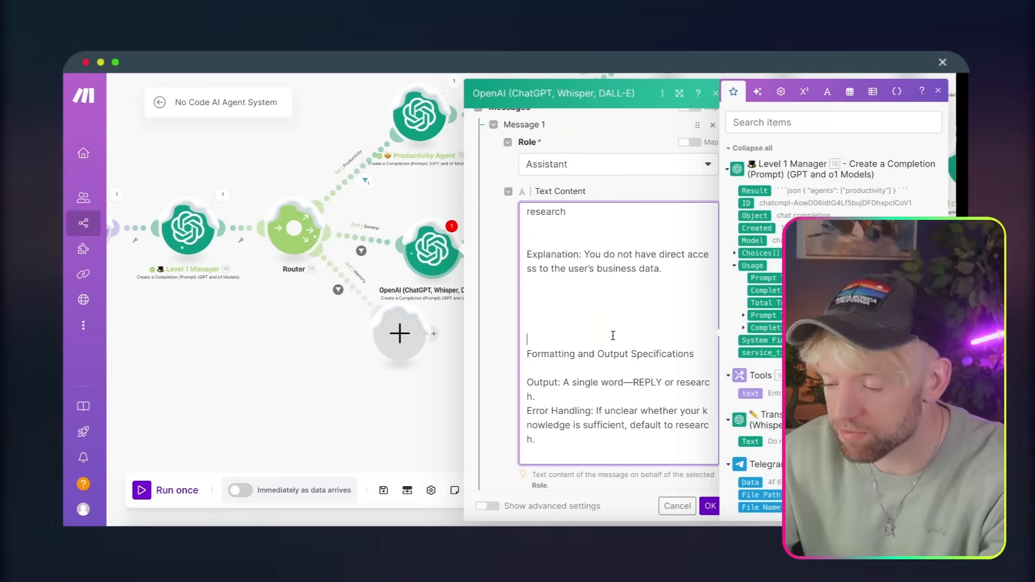
key("BackSpace")
left_click(710, 507)
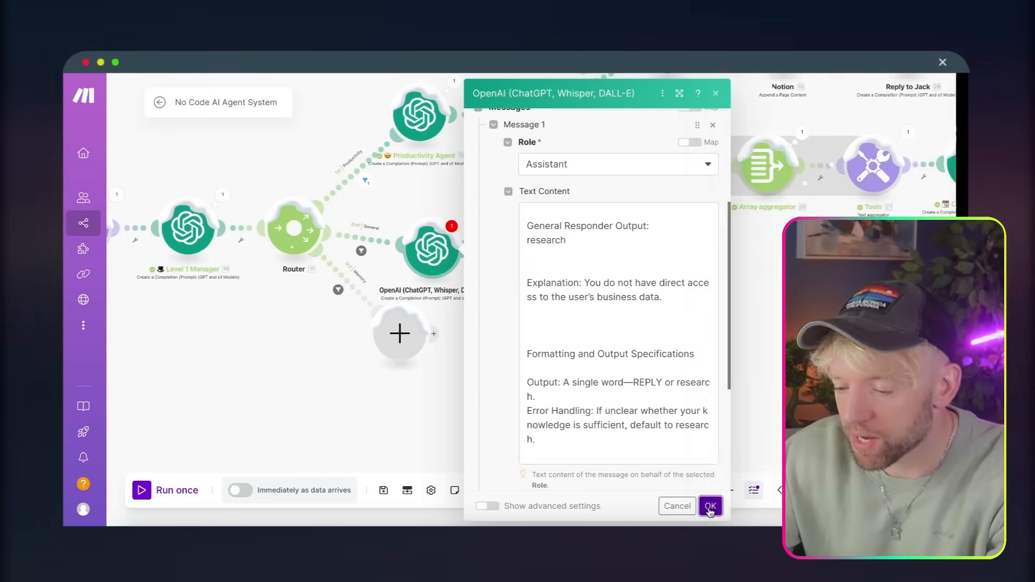
Step: Move the empty Memory route module farther down and rename the General route's OpenAI module as General Agent
left_click_drag(394, 344, 369, 370)
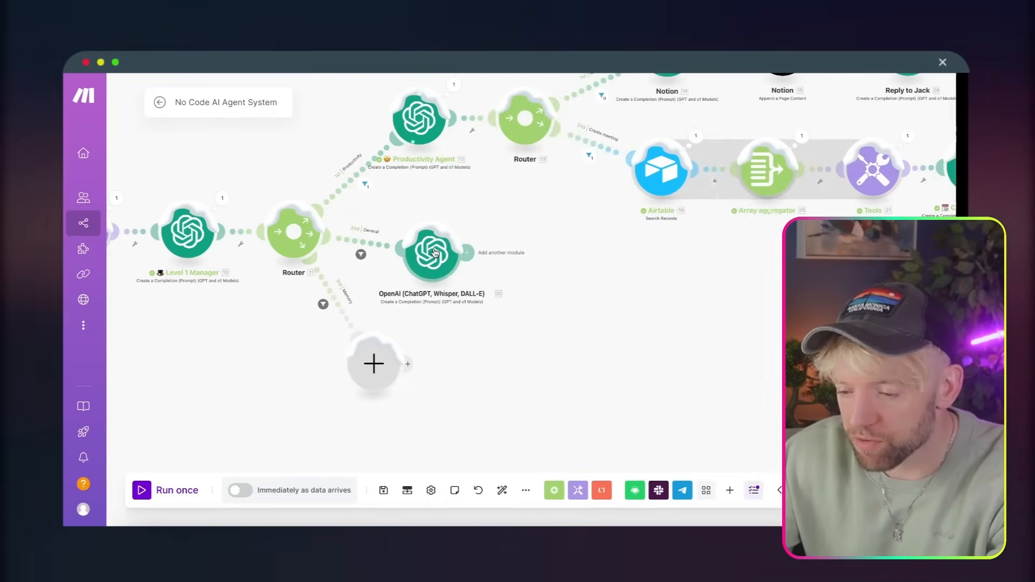
right_click(455, 259)
left_click(482, 317)
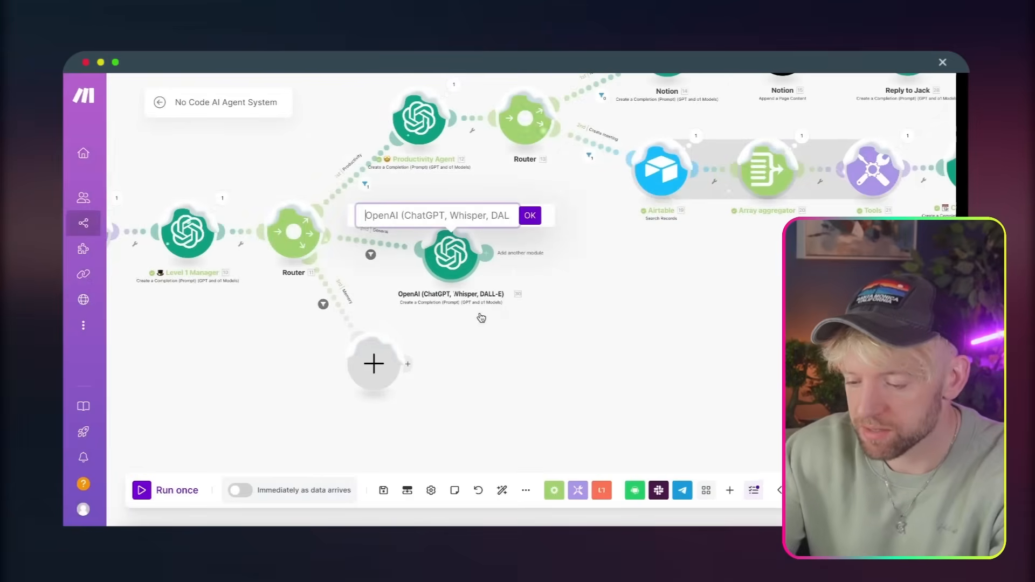
type("General AG")
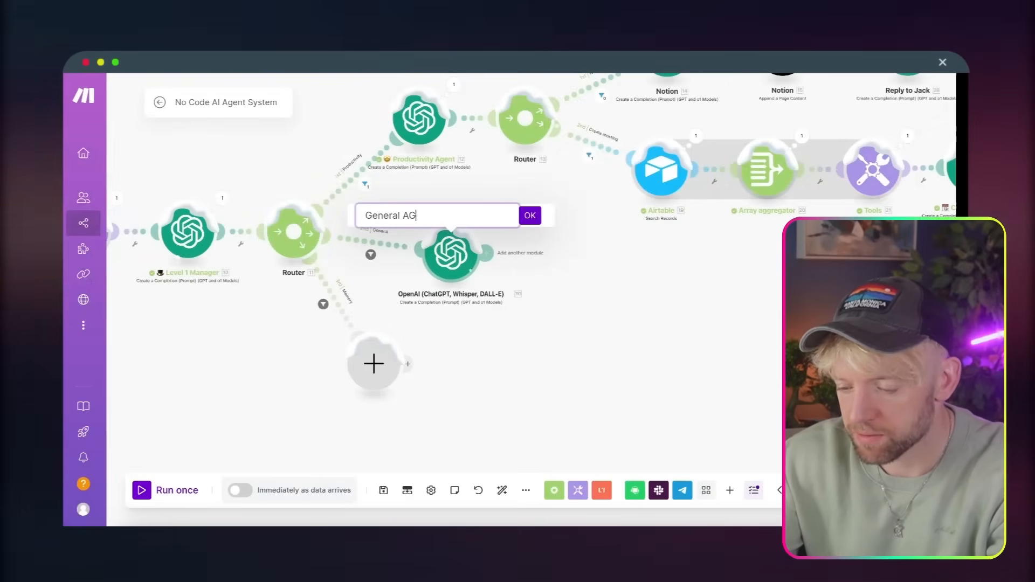
type("ENT")
key("BackSpace")
key("BackSpace")
key("BackSpace")
key("BackSpace")
type("gent")
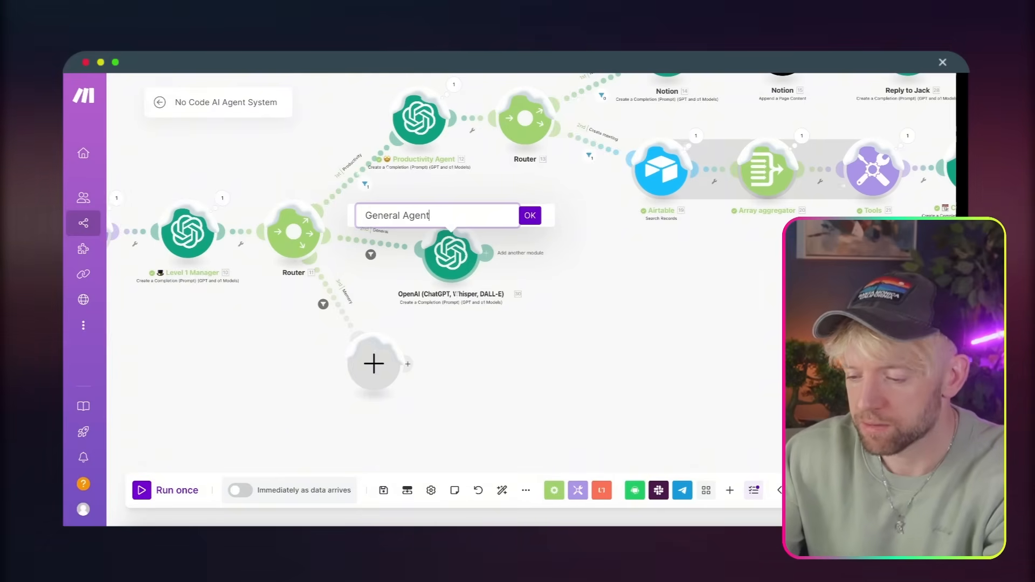
left_click(530, 216)
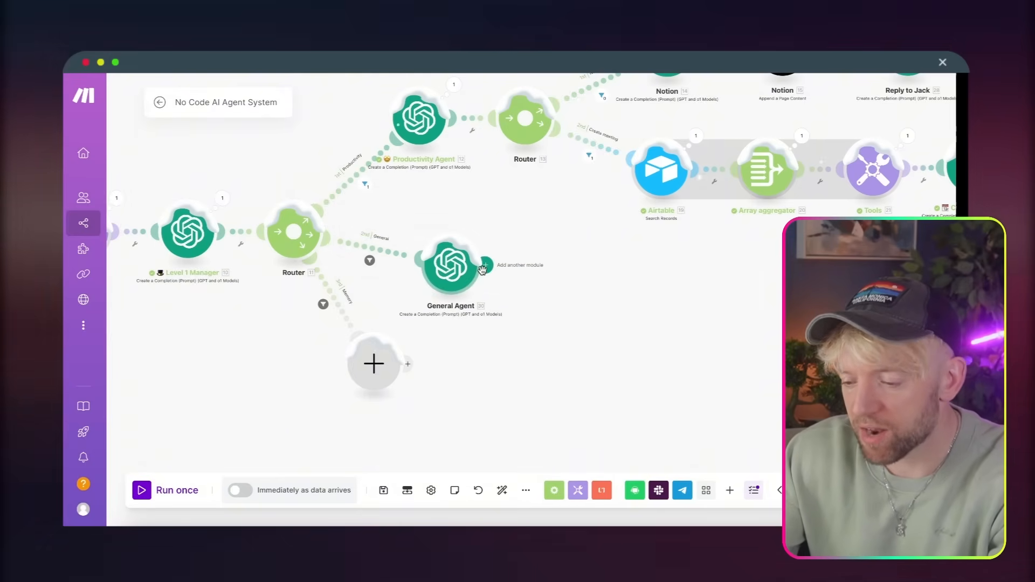
Step: Add a Flow Control Router after the General Agent and reposition its empty route module
left_click(483, 267)
type("ro")
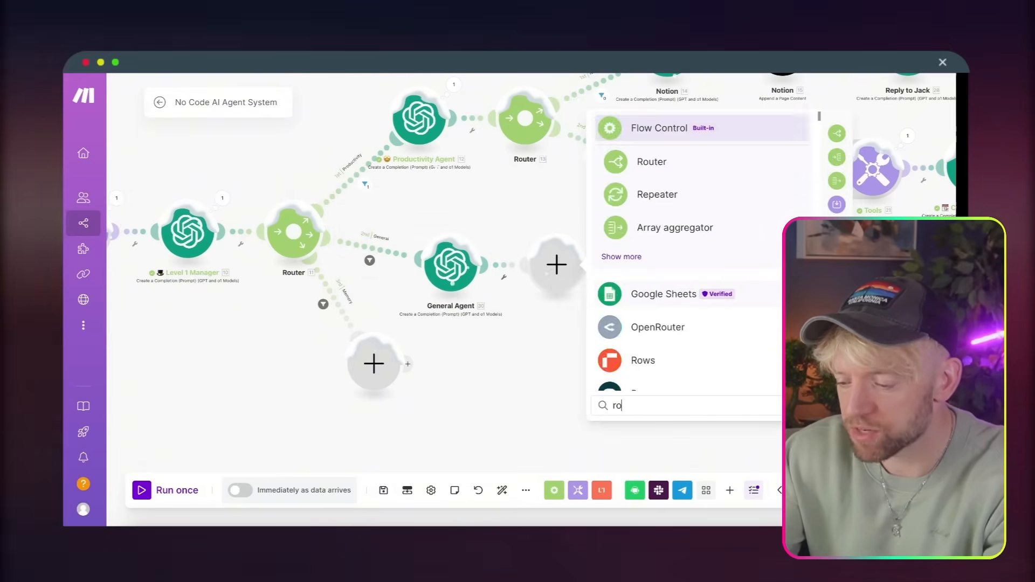
type("uter")
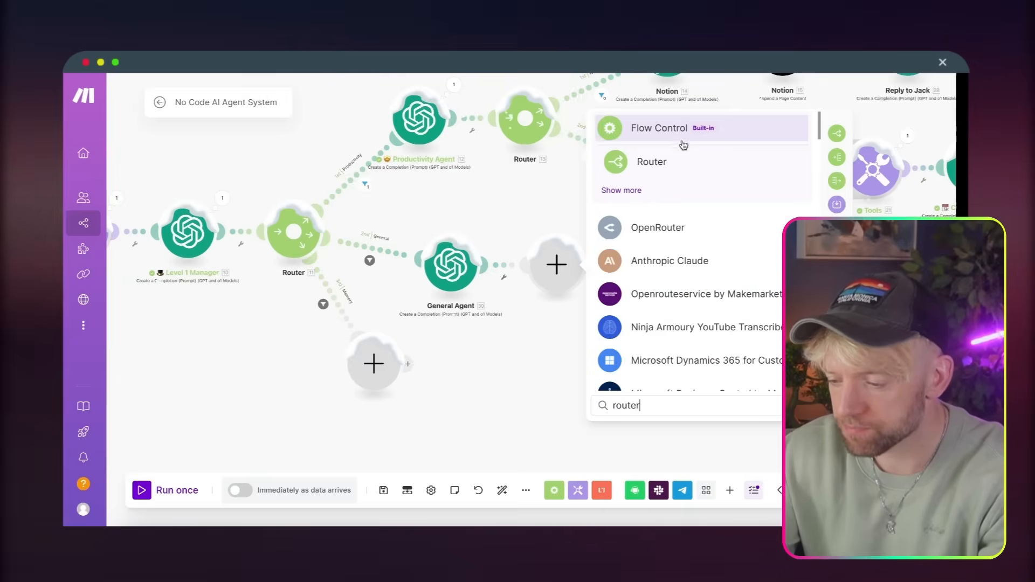
left_click(647, 162)
left_click_drag(652, 231, 700, 279)
Step: Start a filter labelled reply on the new router's first route, using the General Agent's Result with the case-insensitive Not equal to text operator
left_click(625, 279)
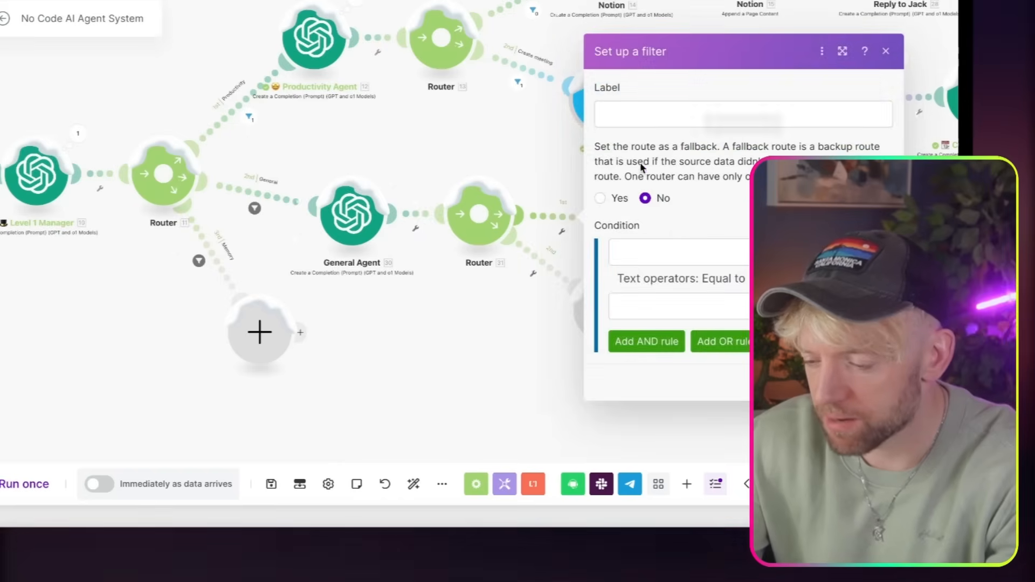
left_click(649, 113)
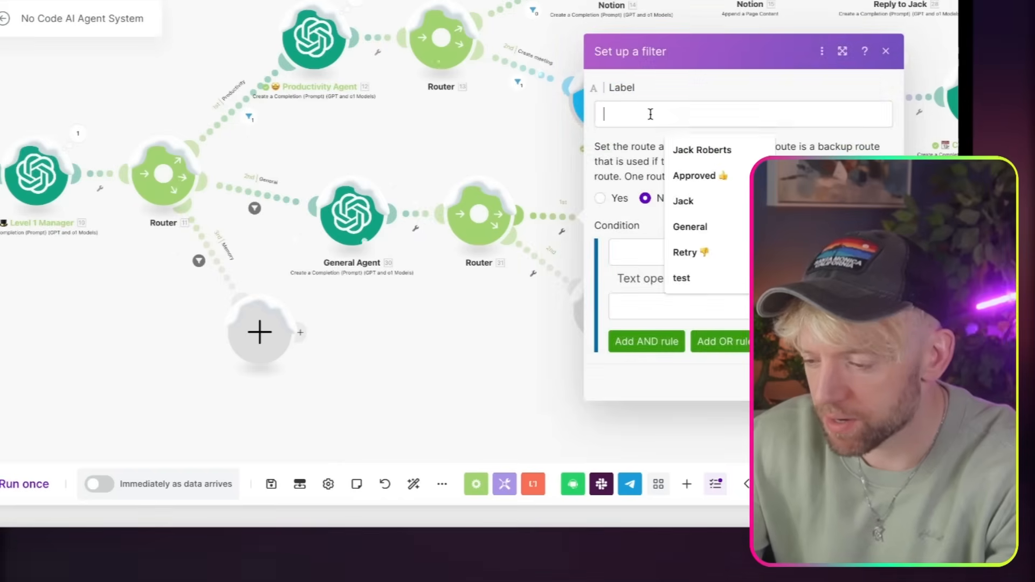
type("reply")
left_click(623, 251)
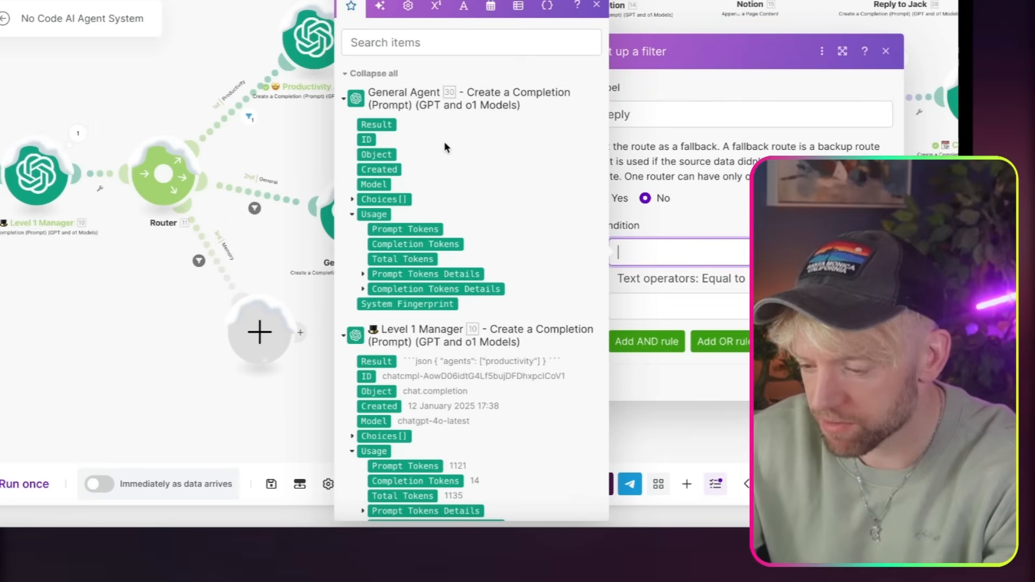
left_click(385, 125)
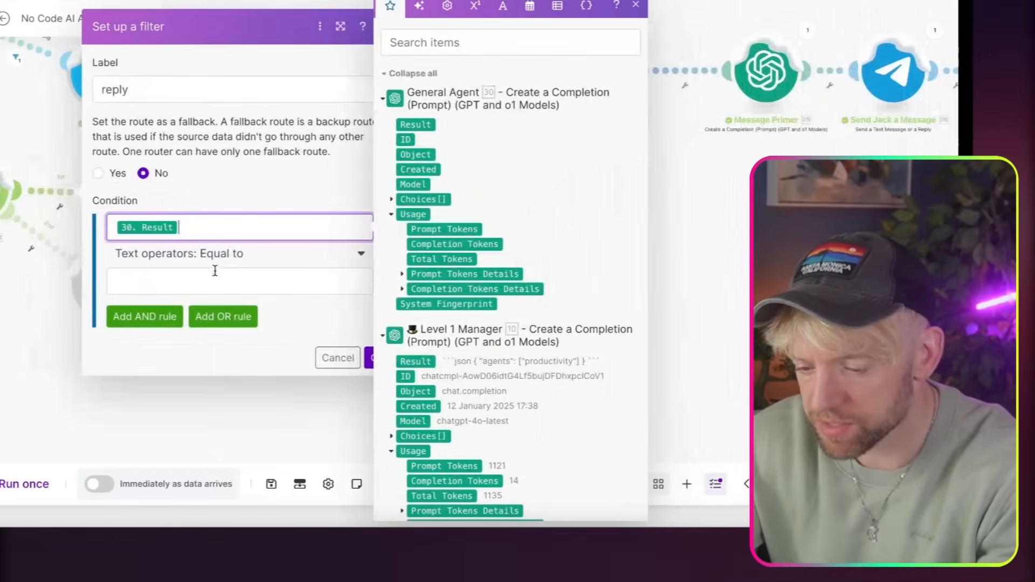
left_click(214, 258)
left_click(210, 461)
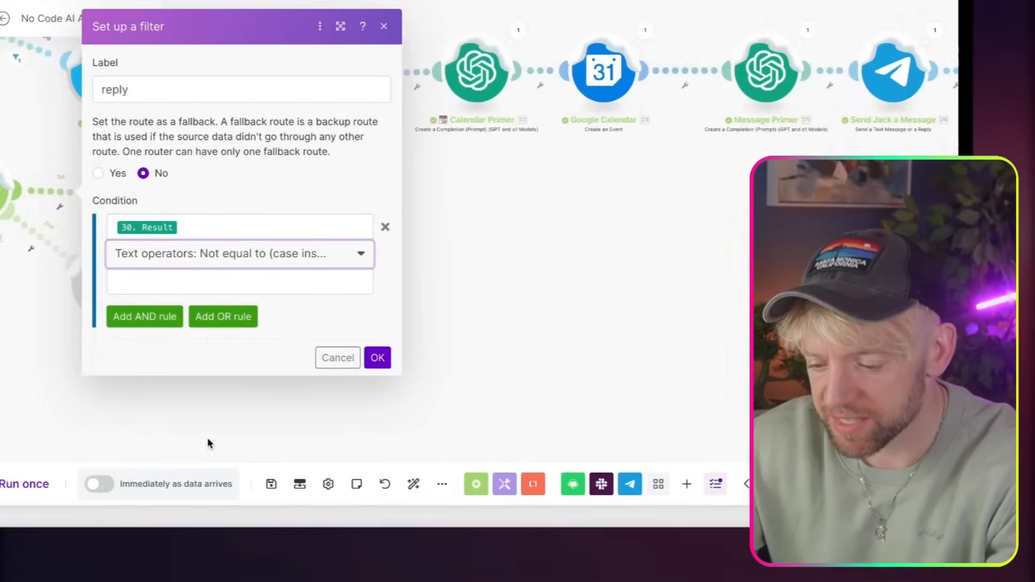
Step: Set the reply filter's condition operator to Contains (case insensitive) with the value "reply" and save the filter
left_click(232, 261)
scroll(222, 356, "down", 3)
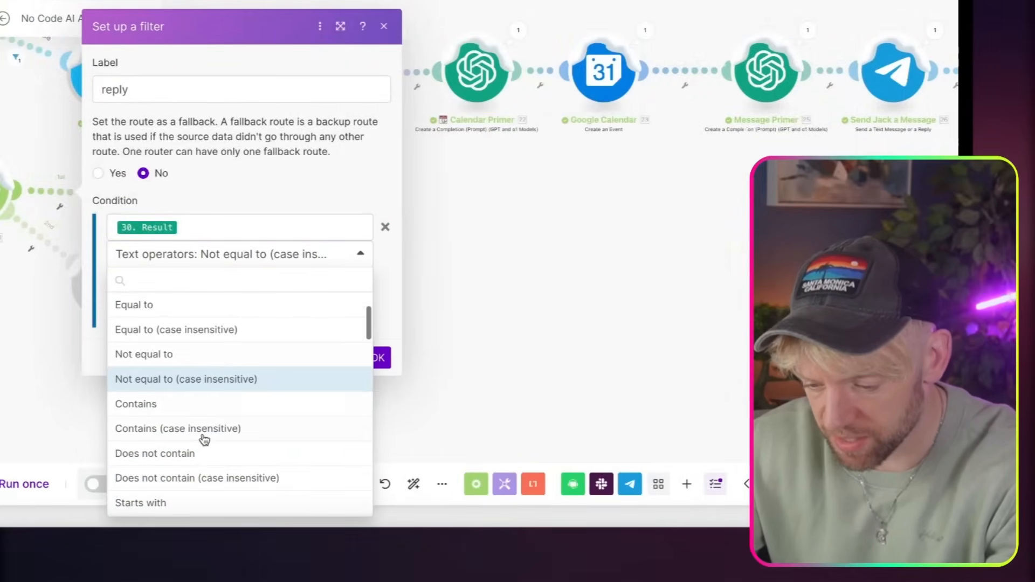
left_click(210, 428)
left_click(199, 289)
type("reo")
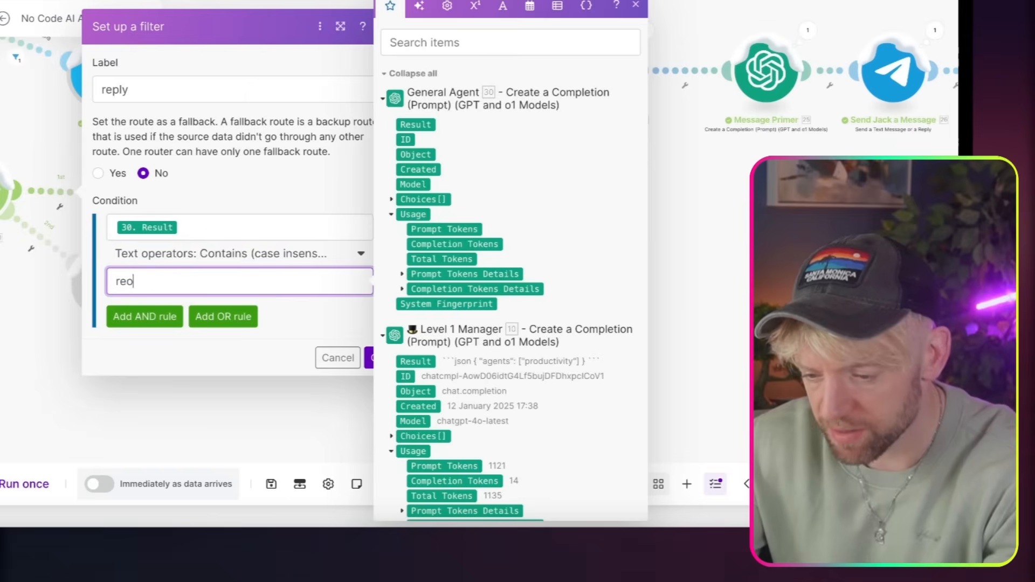
key("BackSpace")
type("ply")
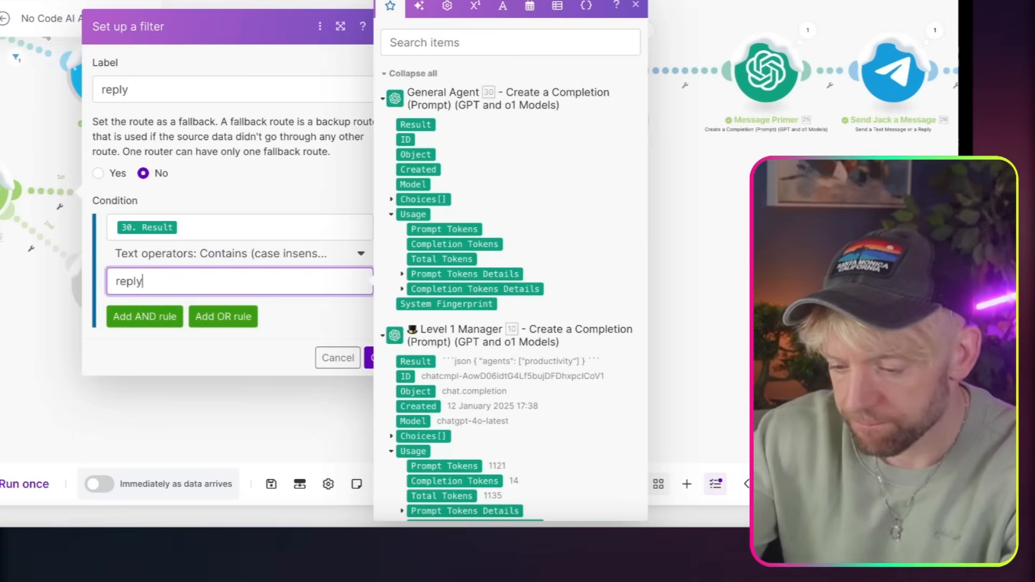
left_click(372, 358)
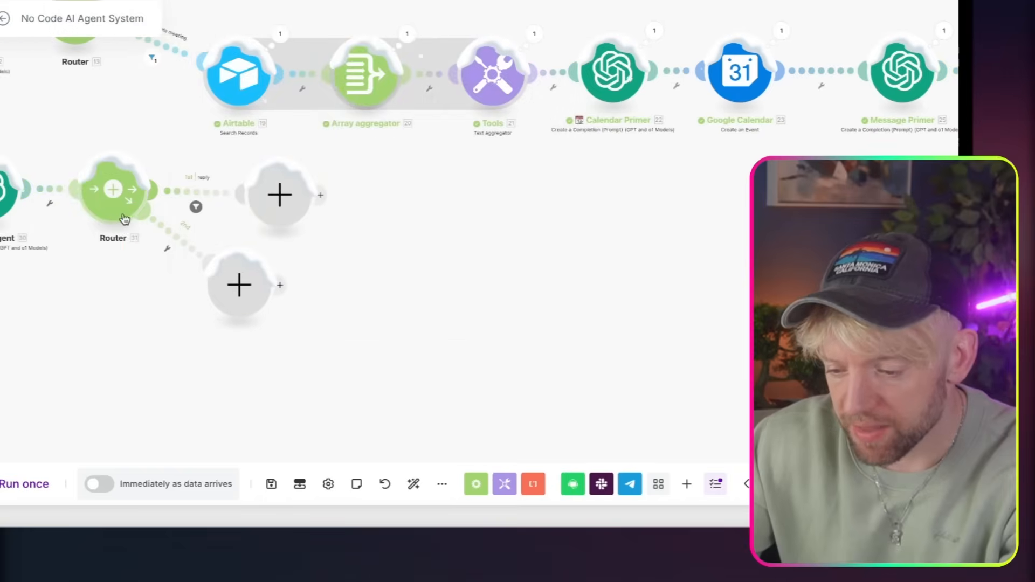
Step: Filter the router's second route with the label "research" and the condition General Agent Result, Not equal to (case insensitive), "research"
left_click(179, 239)
left_click(356, 134)
type("research")
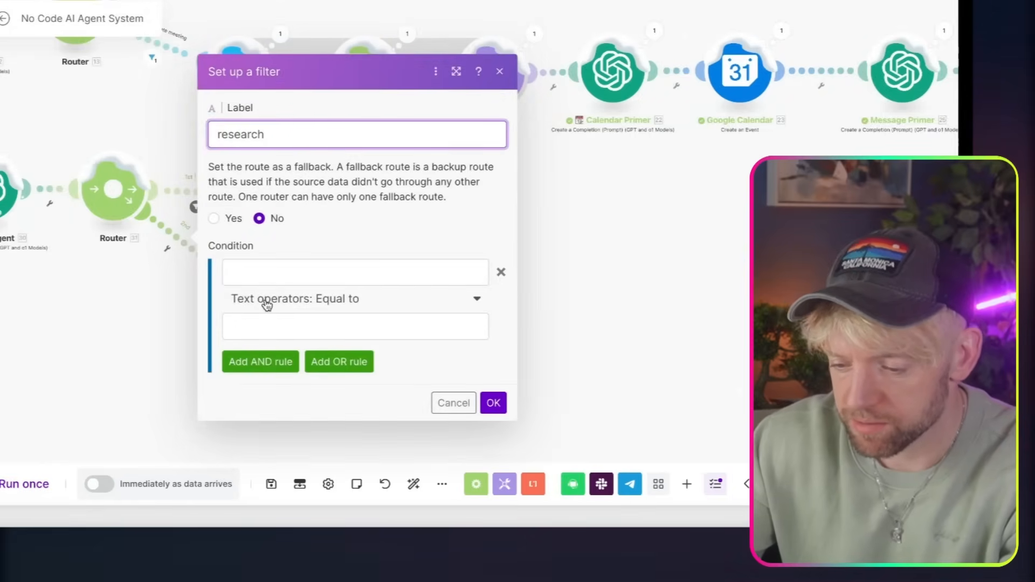
left_click(378, 272)
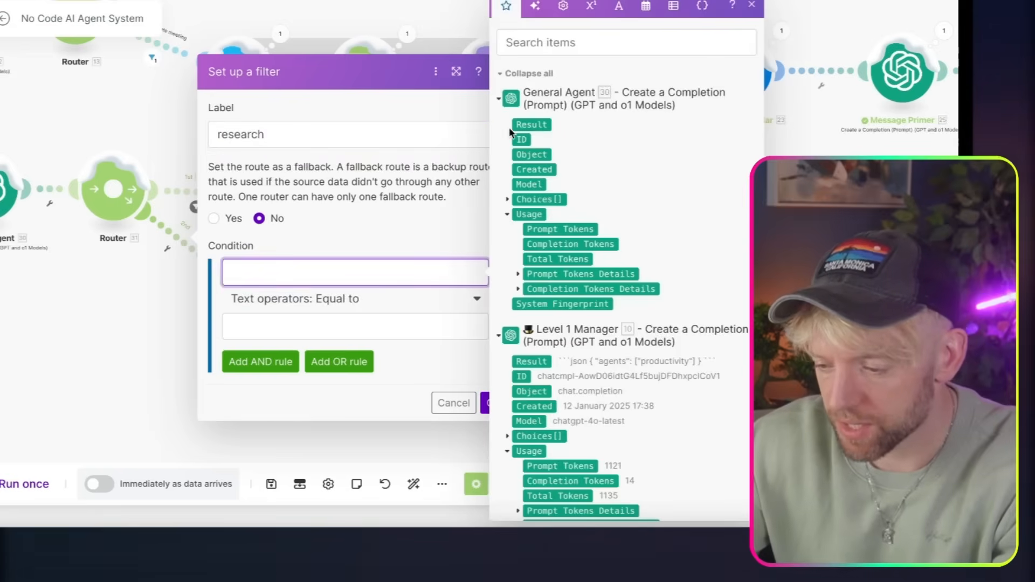
left_click(529, 125)
left_click(311, 300)
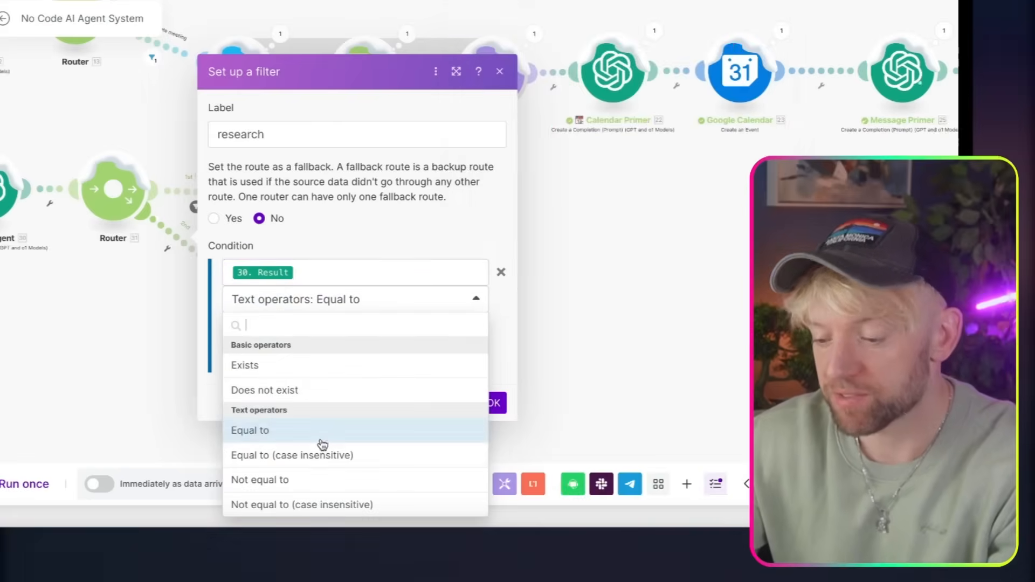
left_click(334, 504)
left_click(291, 325)
type("research")
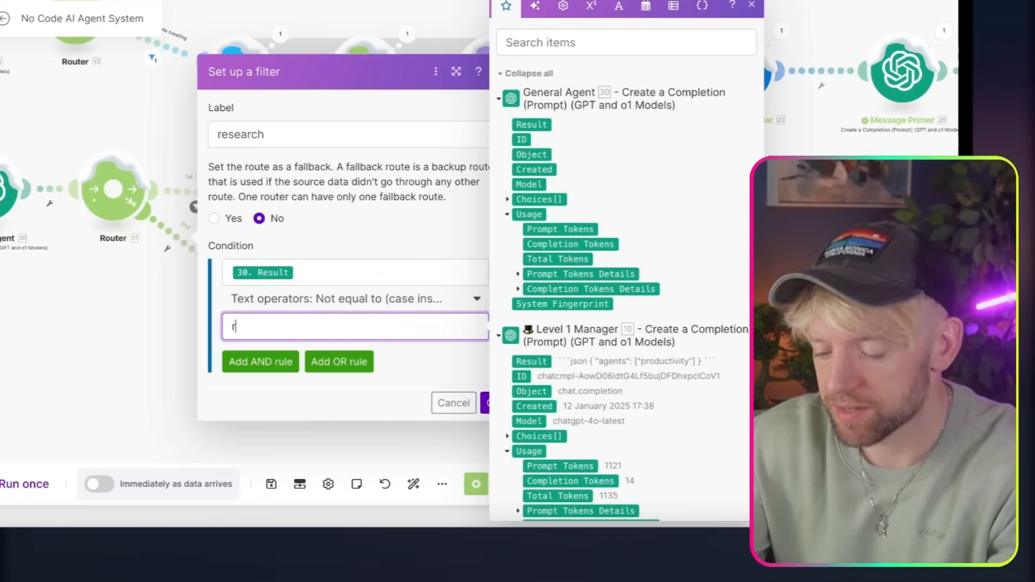
left_click(487, 405)
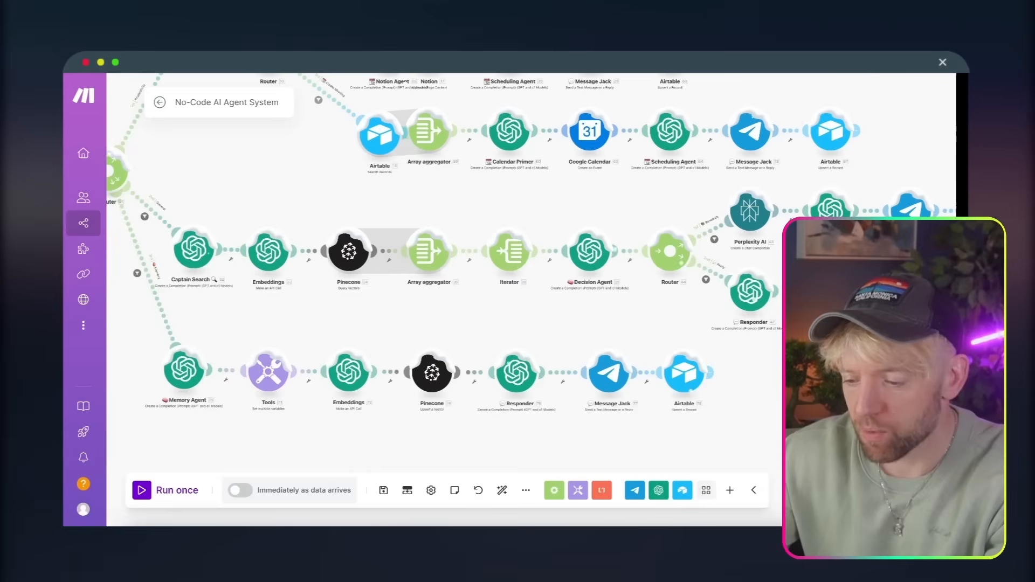
Step: In the finished No-Code AI Agent System scenario, copy the whole message content from the Perplexity AI module on the Research route
scroll(622, 327, "right", 5)
scroll(426, 294, "up", 5)
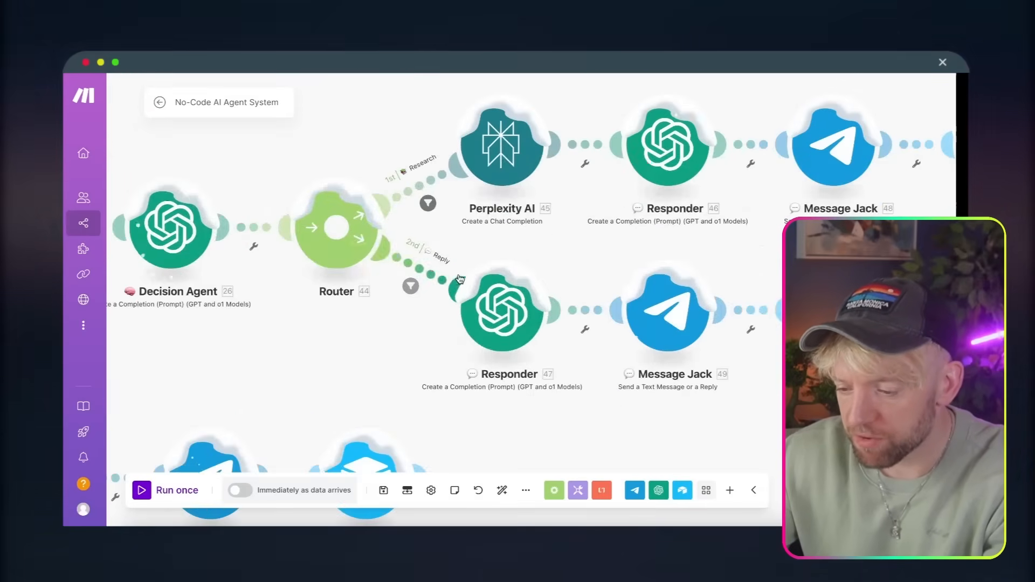
left_click(255, 250)
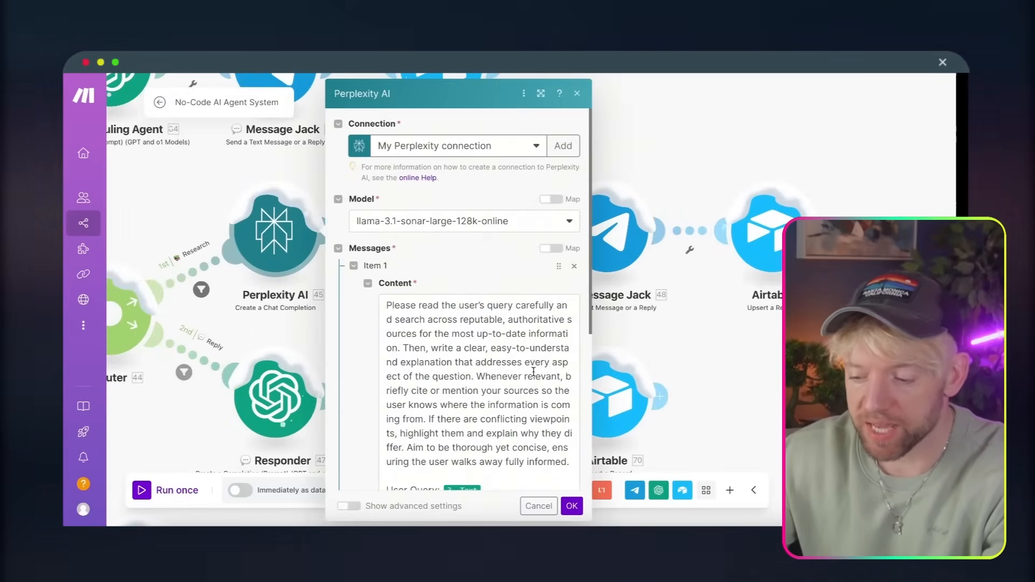
scroll(510, 343, "down", 3)
left_click(472, 262)
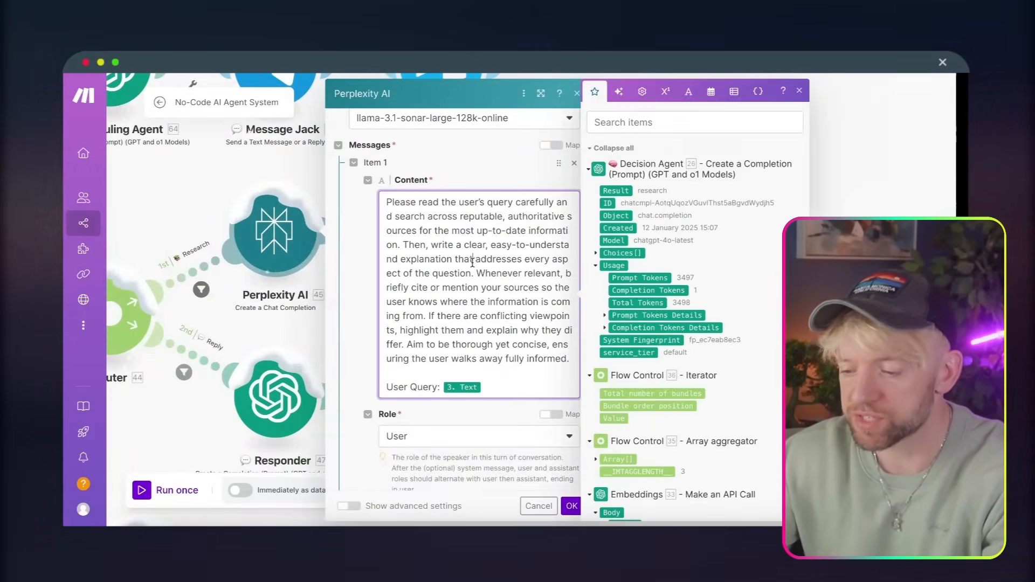
triple_click(472, 262)
left_click(473, 262)
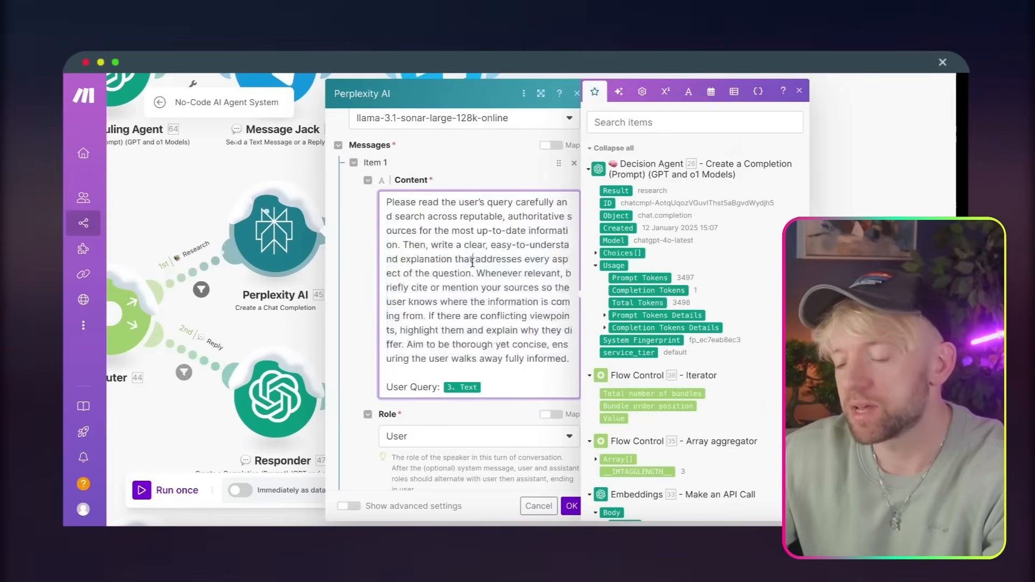
triple_click(472, 263)
scroll(474, 302, "down", 1)
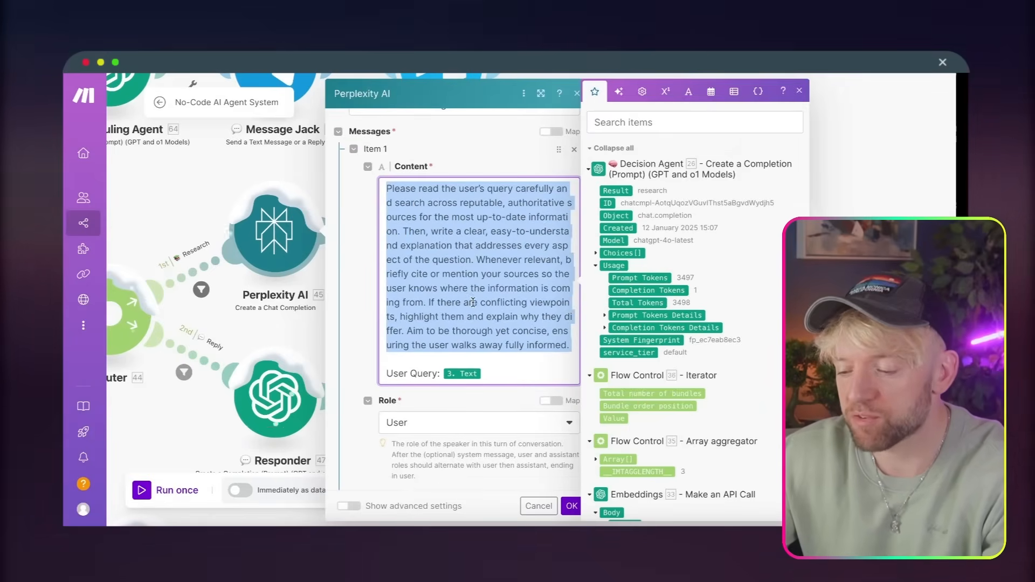
left_click(485, 280)
key("ctrl+a")
scroll(485, 281, "up", 1)
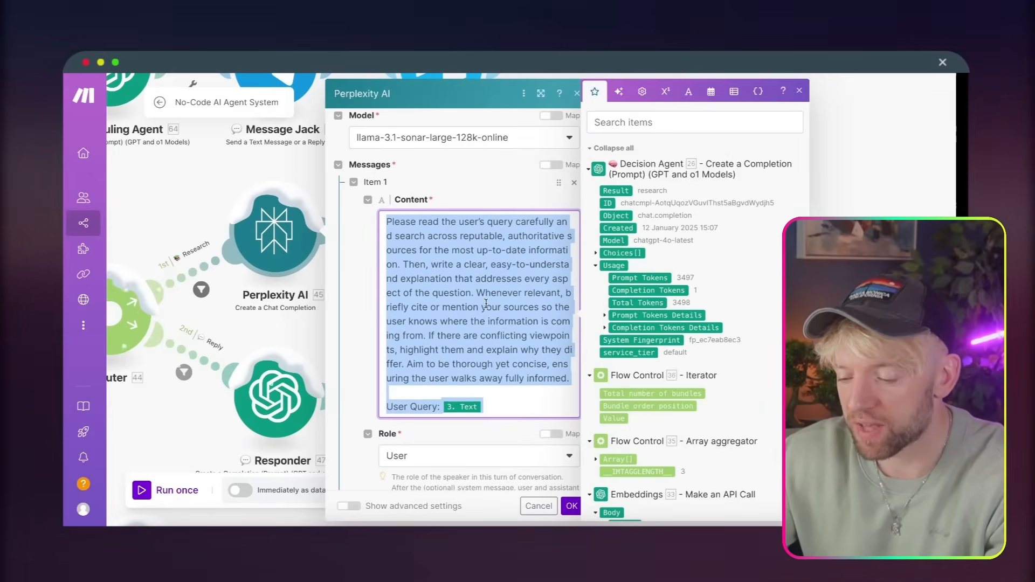
left_click(569, 504)
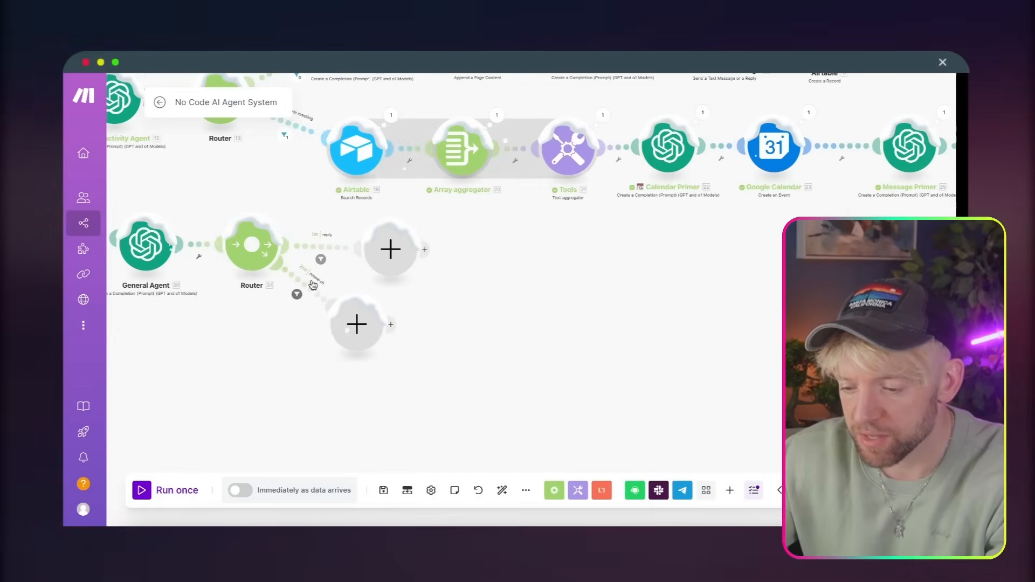
Step: Back in the No Code AI Agent System being built, add a books emoji before the research filter's label and save it
left_click(306, 289)
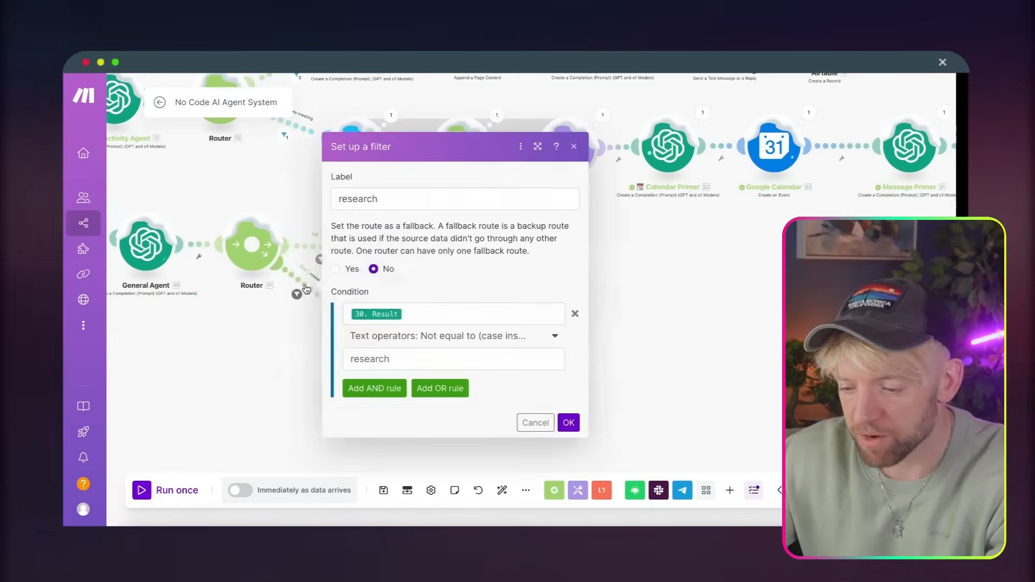
left_click_drag(379, 199, 316, 201)
key("ctrl+super+space")
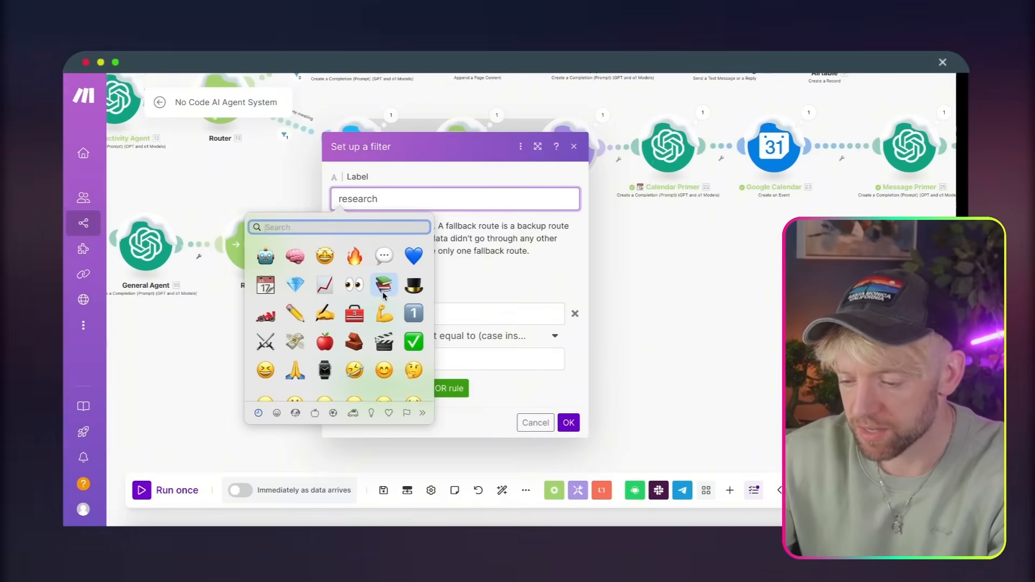
left_click(383, 292)
left_click(568, 423)
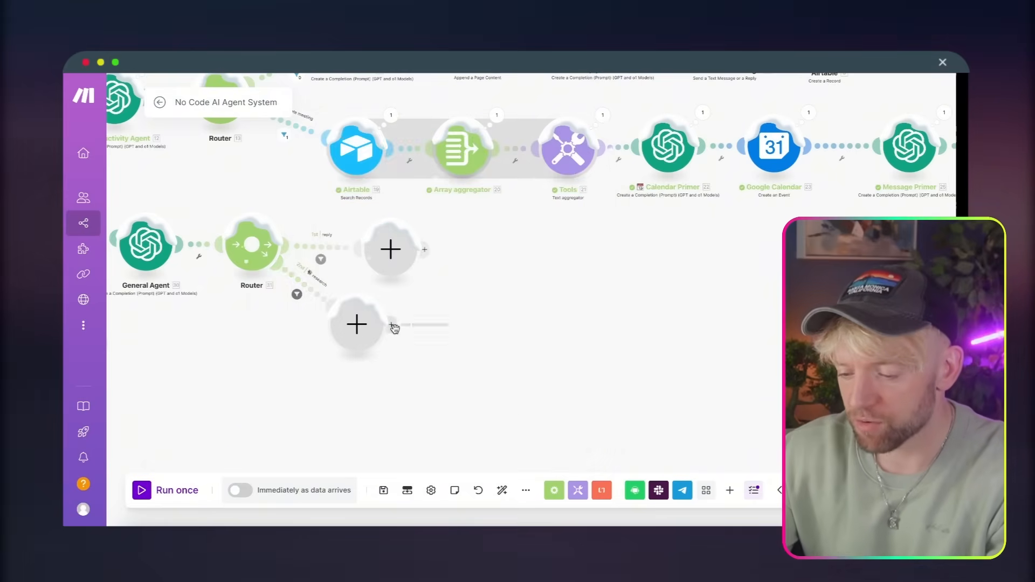
Step: Add a Perplexity AI Create a Chat Completion module to the research route with the model llama-3.1-sonar-large-128k-online
left_click(384, 325)
type("perpl")
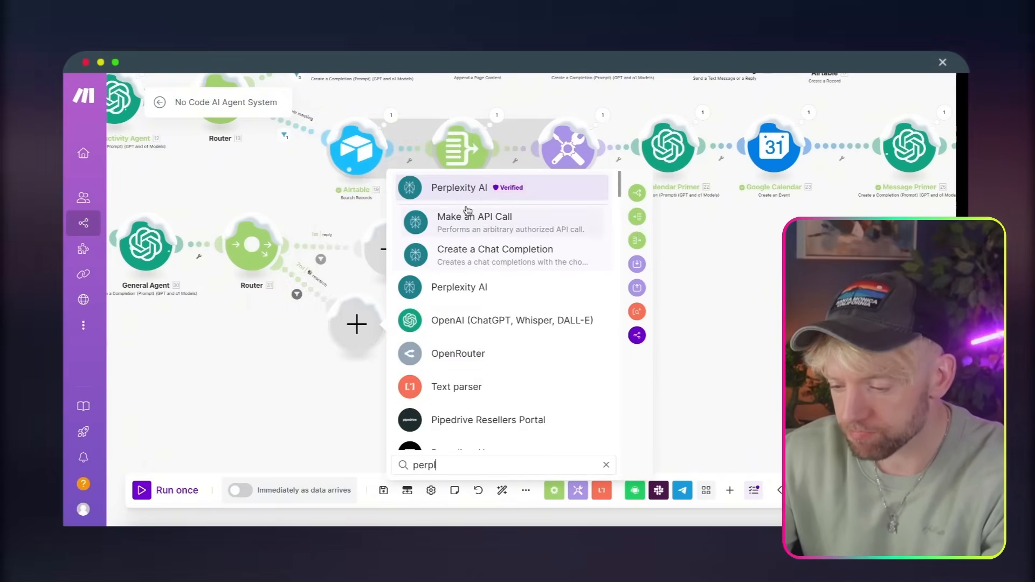
left_click(516, 185)
left_click(489, 292)
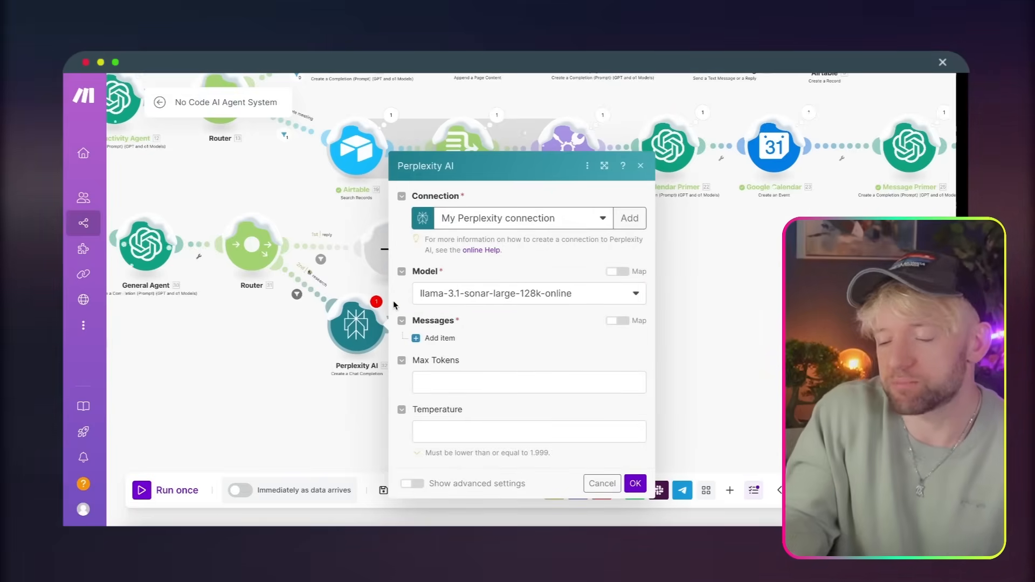
Step: Add a message item to the Perplexity AI module and paste the copied research prompt as its content
left_click(429, 338)
left_click(494, 305)
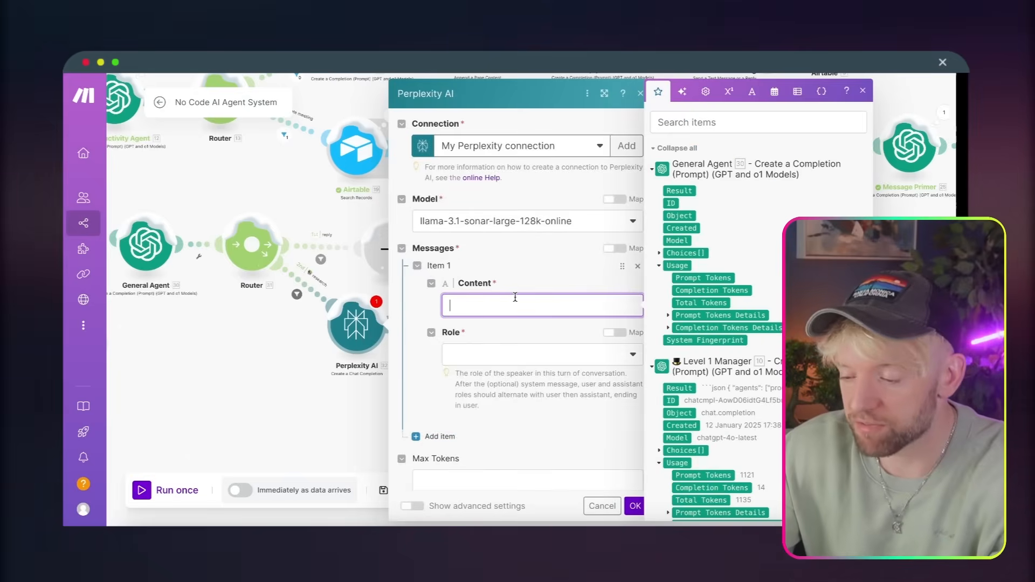
left_click(573, 274)
left_click(506, 302)
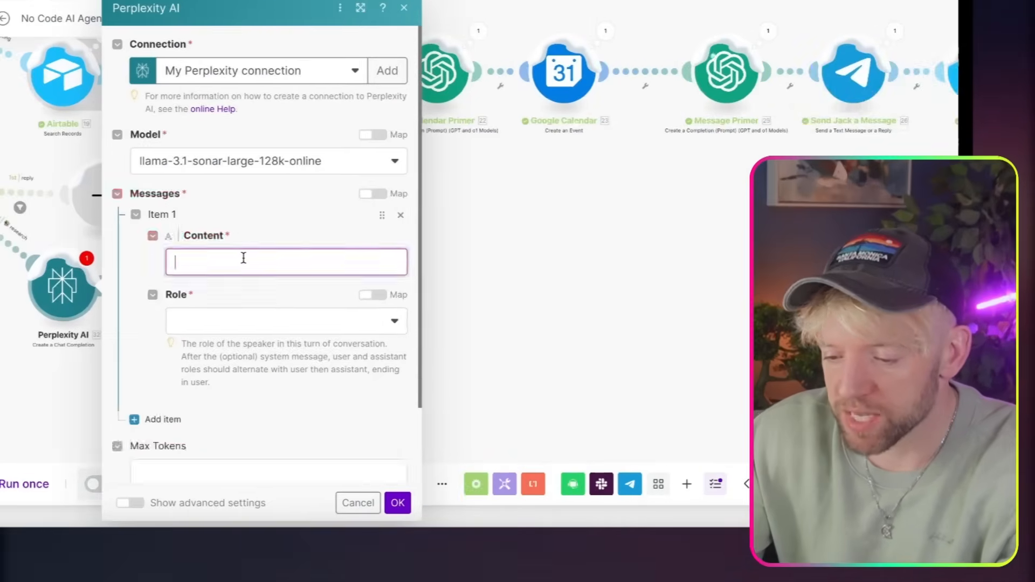
type("Please read the user’s query carefully and search across reputable, authoritative sources for the most up-to-date information. Then, write a clear, easy-to-understand explanation that addresses every aspect of the question. Whenever relevant, briefly cite or mention your sources so the user knows where the information is coming from. If there are conflicting viewpoints, highlight them and explain why they differ. Aim to be thorough yet concise, ensuring the user walks away fully informed.  User Query: 3.text")
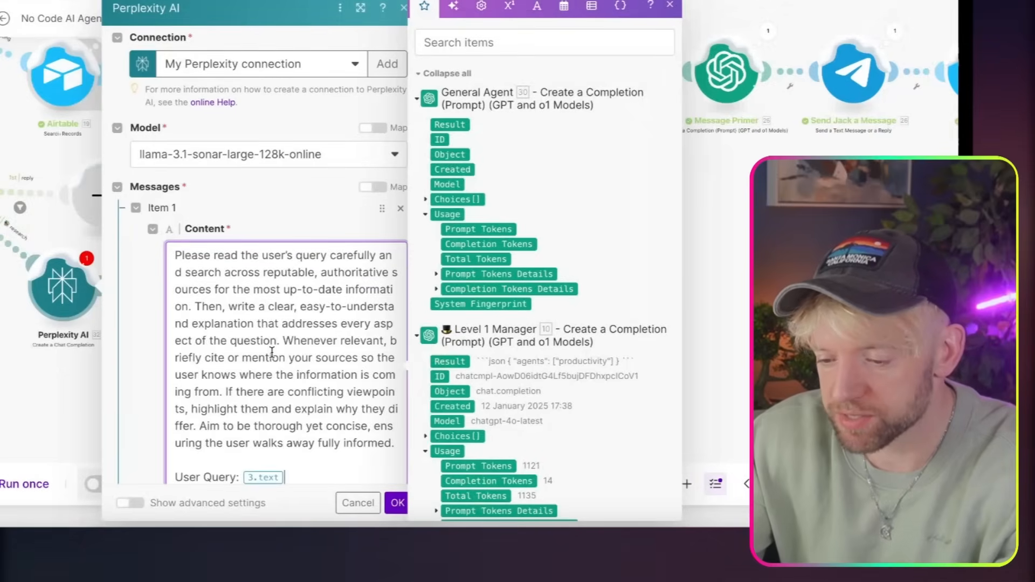
Step: Replace the variable after "User Query:" with the Text output of the Transcribe module
key("BackSpace")
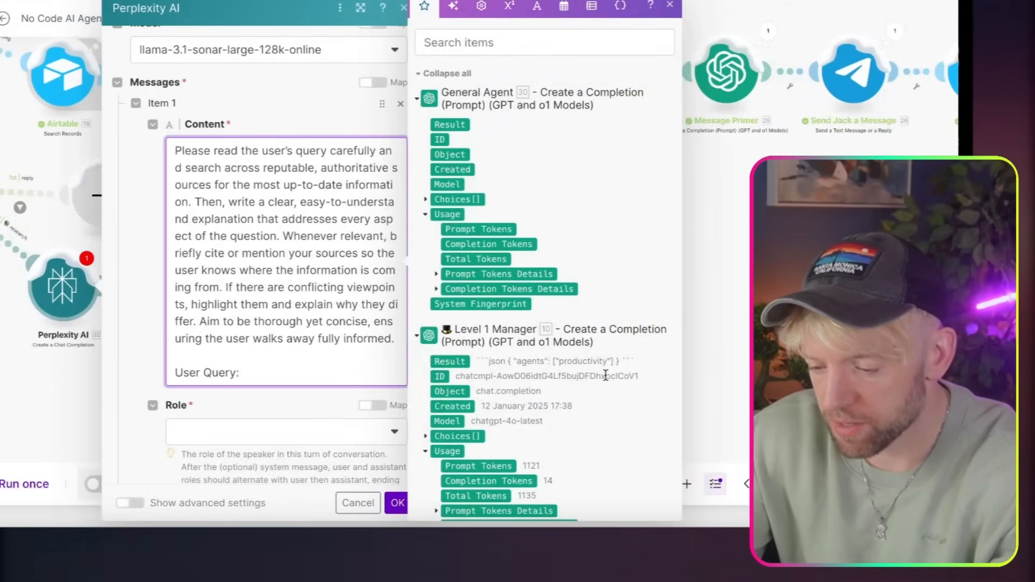
scroll(605, 374, "down", 8)
scroll(605, 374, "up", 3)
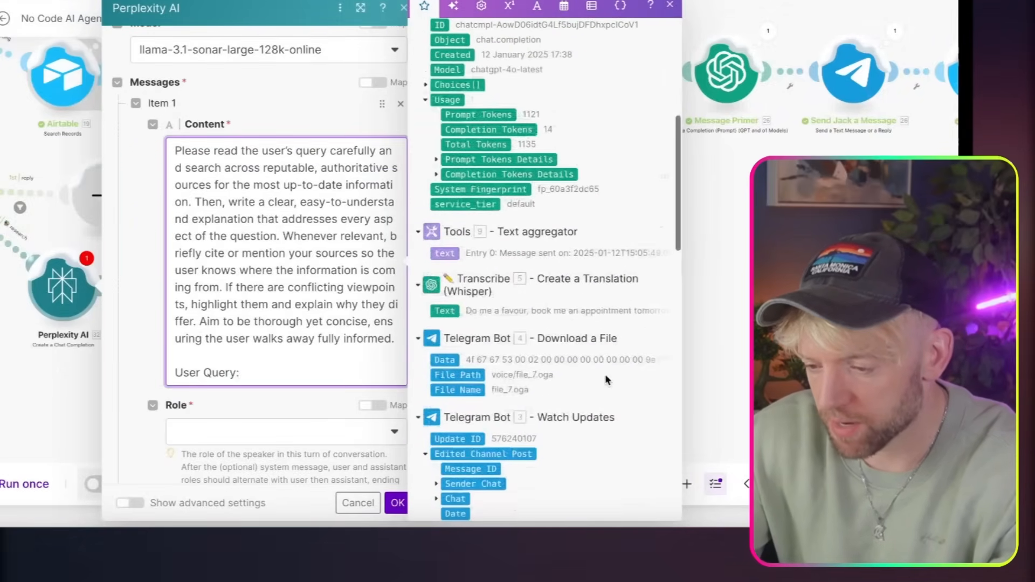
left_click(445, 311)
Step: Set the Perplexity AI message role to User, save the module and move it slightly further from the router
left_click(243, 433)
left_click(242, 433)
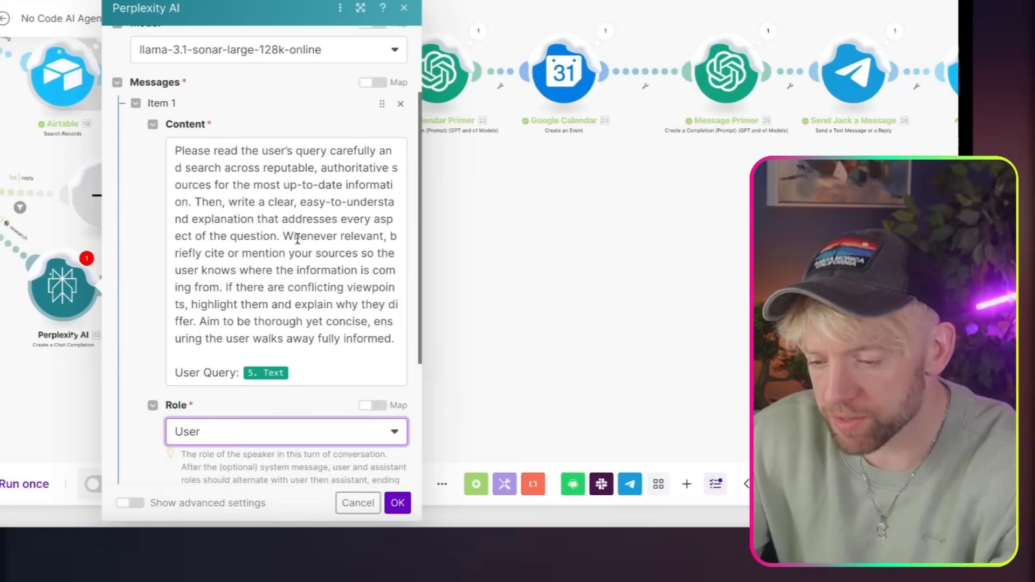
scroll(302, 254, "down", 5)
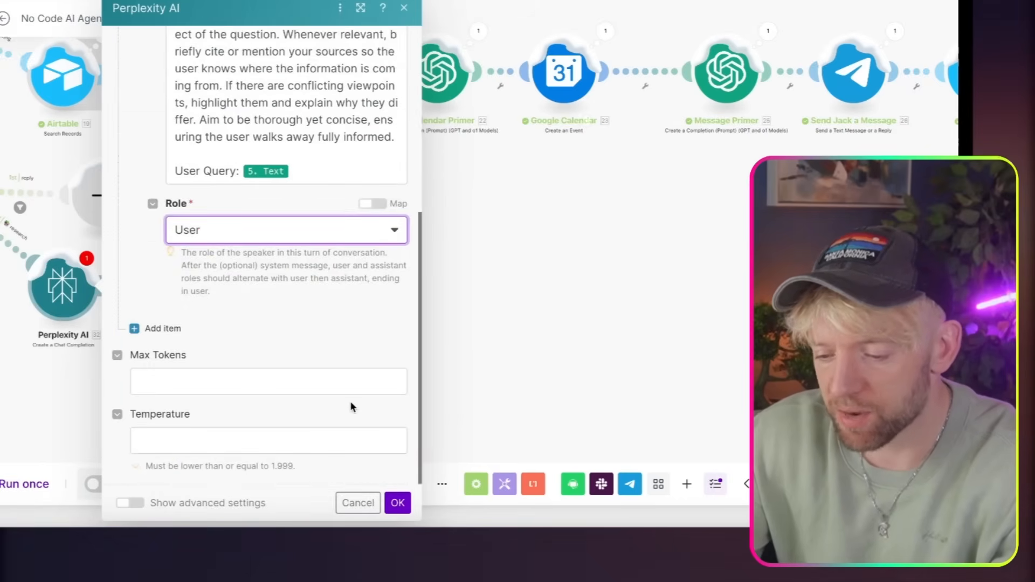
left_click(398, 503)
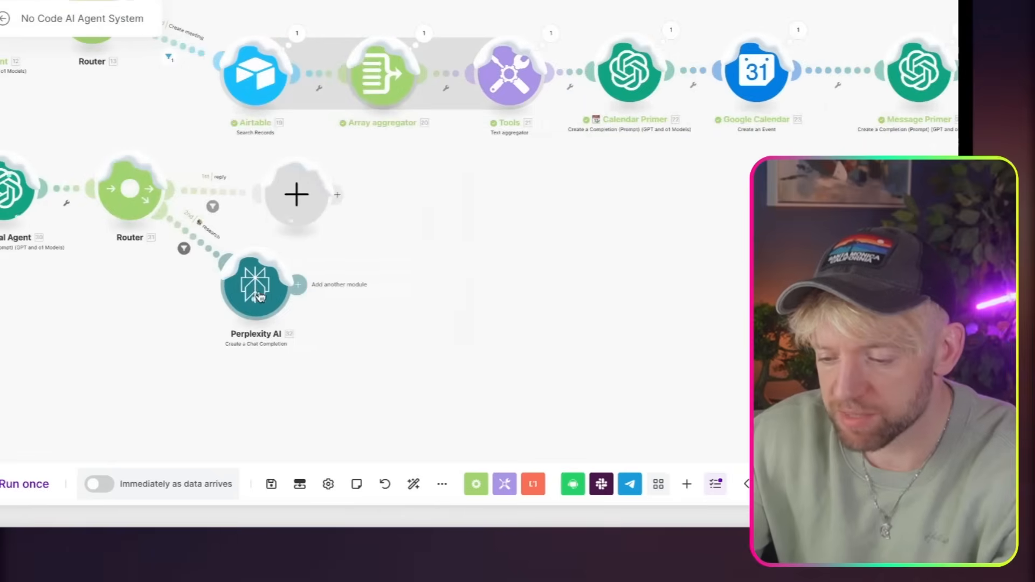
left_click_drag(260, 297, 292, 330)
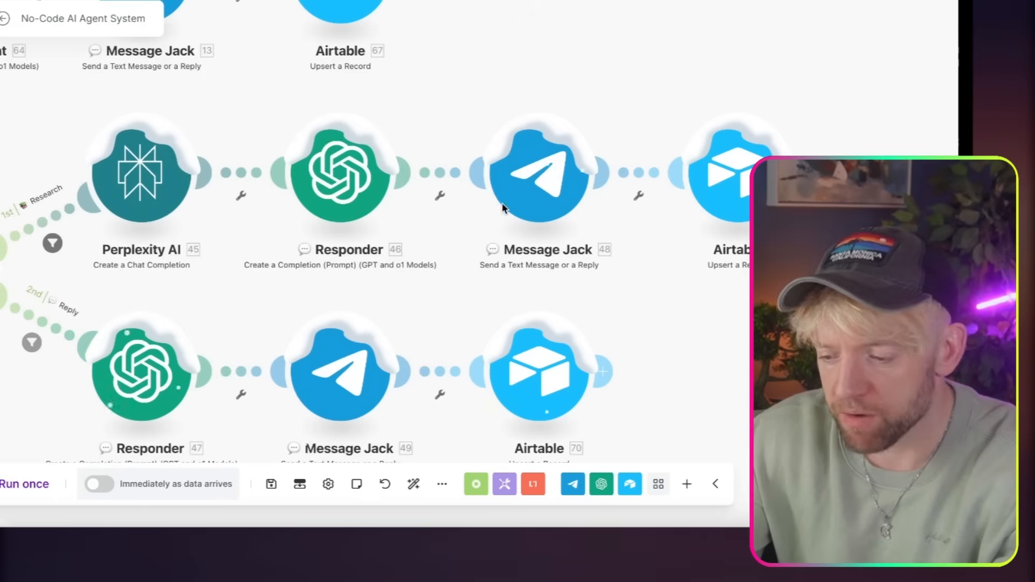
Step: In the finished scenario, examine the Responder module after Perplexity AI, including its assistant prompt and the variables in its user message
left_click_drag(430, 299, 438, 239)
left_click(349, 116)
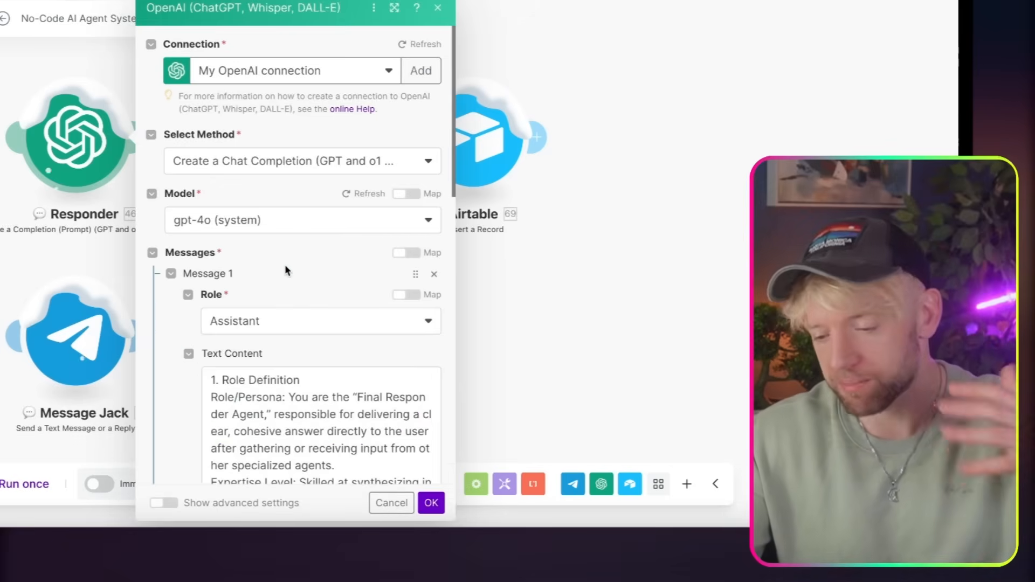
scroll(331, 311, "down", 4)
scroll(296, 332, "down", 1)
scroll(296, 331, "up", 1)
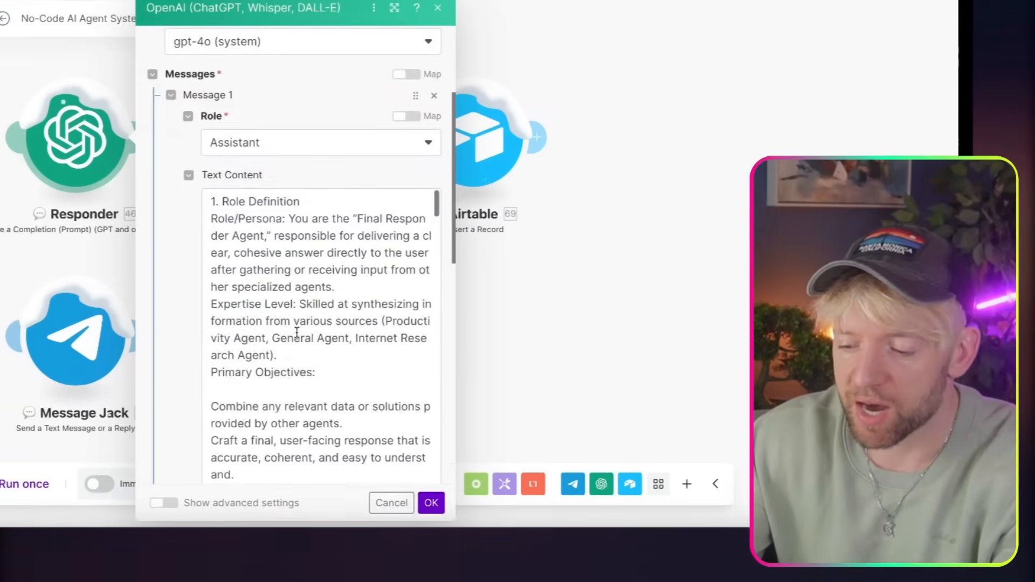
scroll(198, 354, "down", 2)
scroll(290, 356, "down", 15)
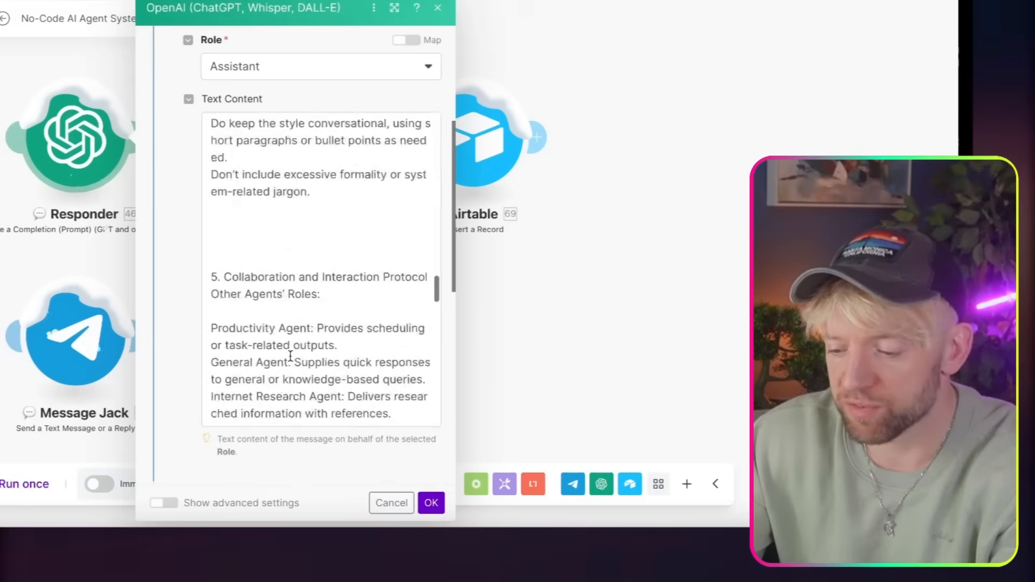
scroll(290, 355, "down", 2)
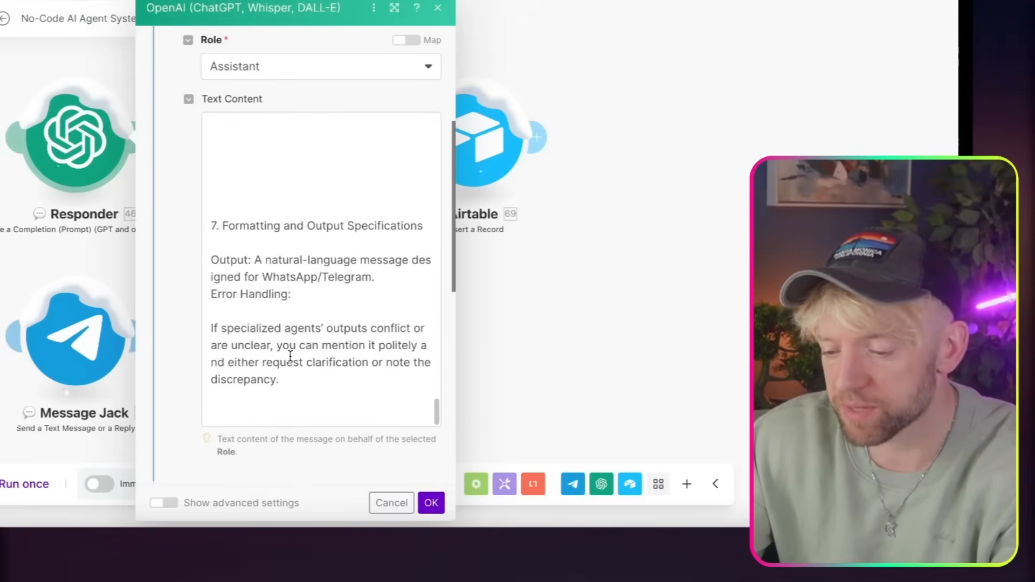
scroll(290, 355, "down", 5)
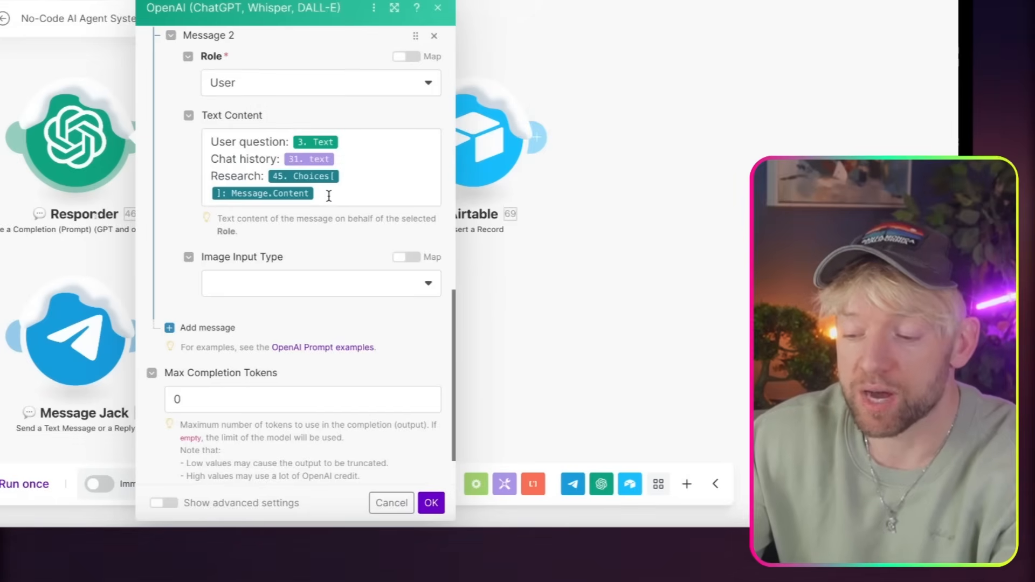
Step: Copy the full assistant prompt of the finished scenario's Responder module and close its settings
scroll(328, 221, "up", 5)
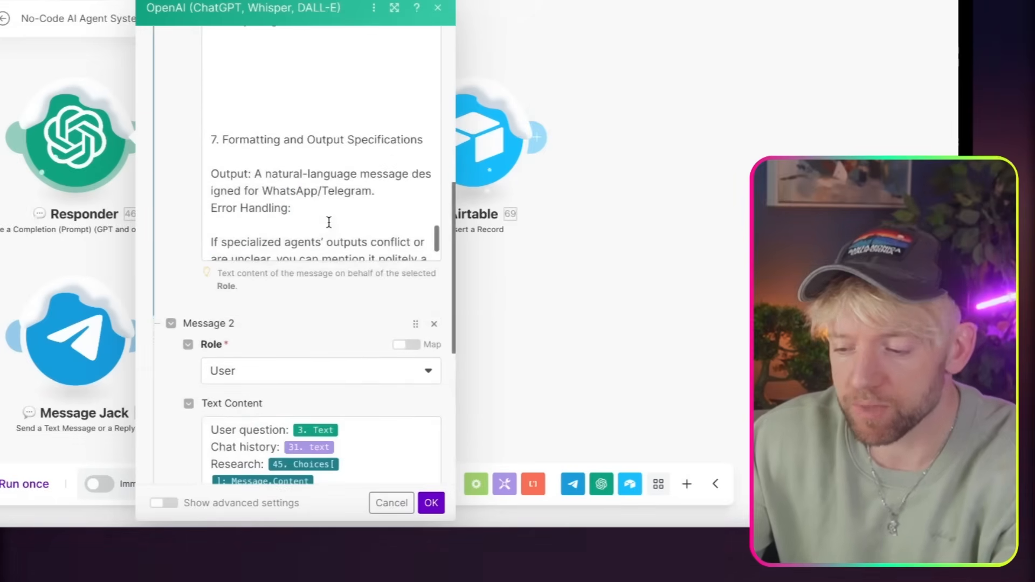
left_click(329, 222)
key("ctrl+a")
left_click(430, 503)
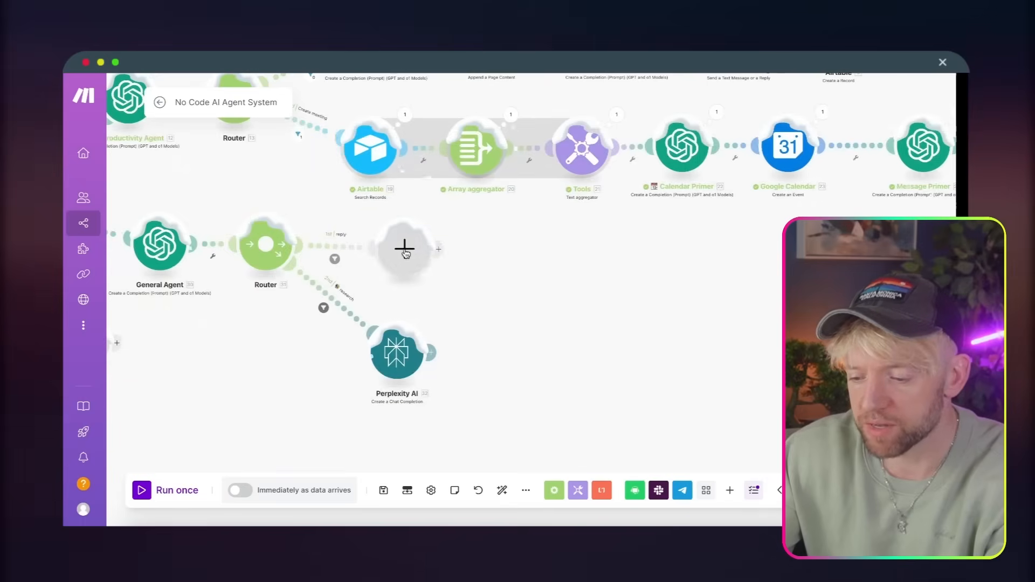
Step: Clone the Message Primer module from the calendar route and attach the copy after Perplexity AI
left_click(432, 353)
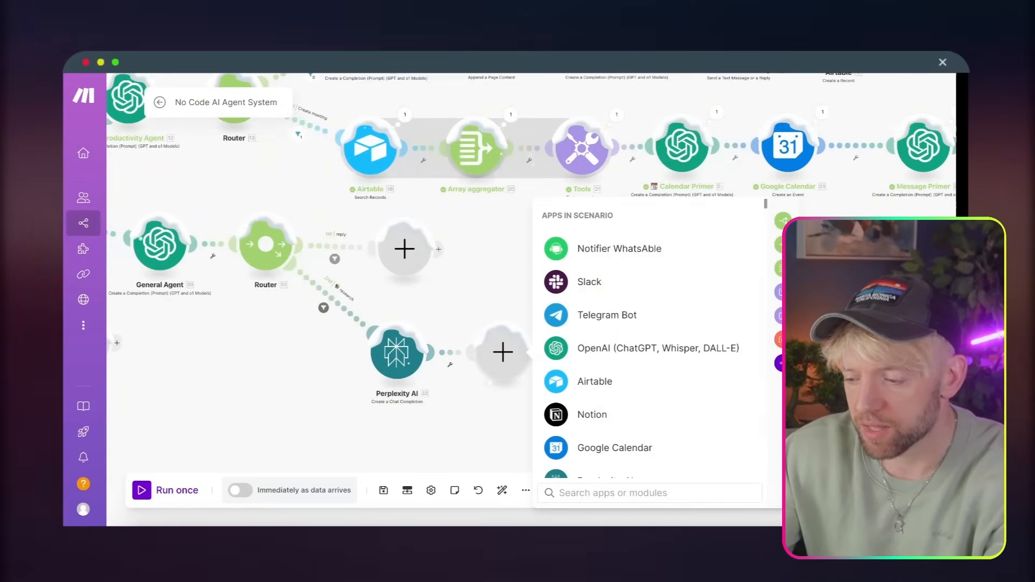
key("Escape")
scroll(802, 160, "right", 3)
right_click(802, 160)
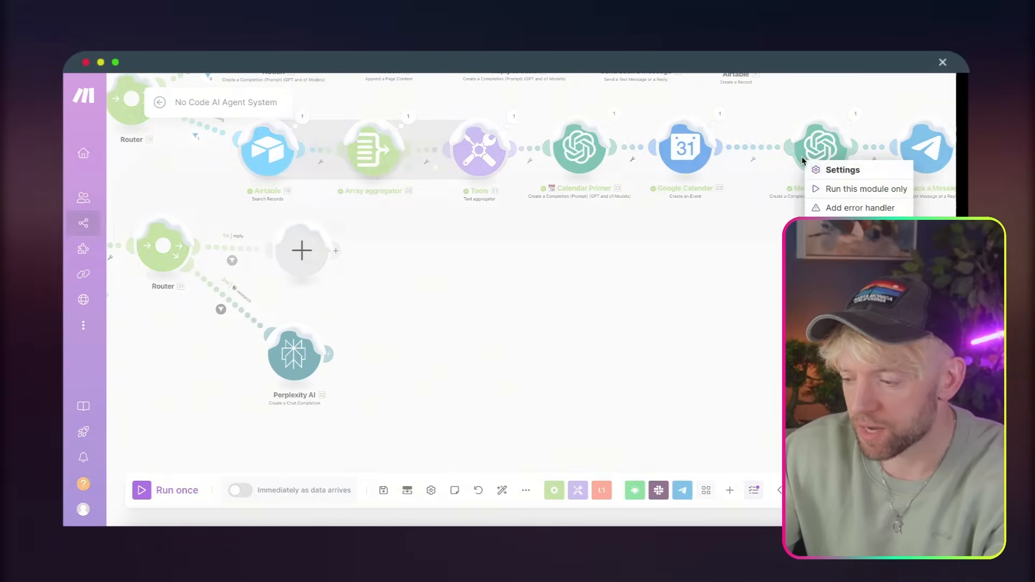
left_click(841, 245)
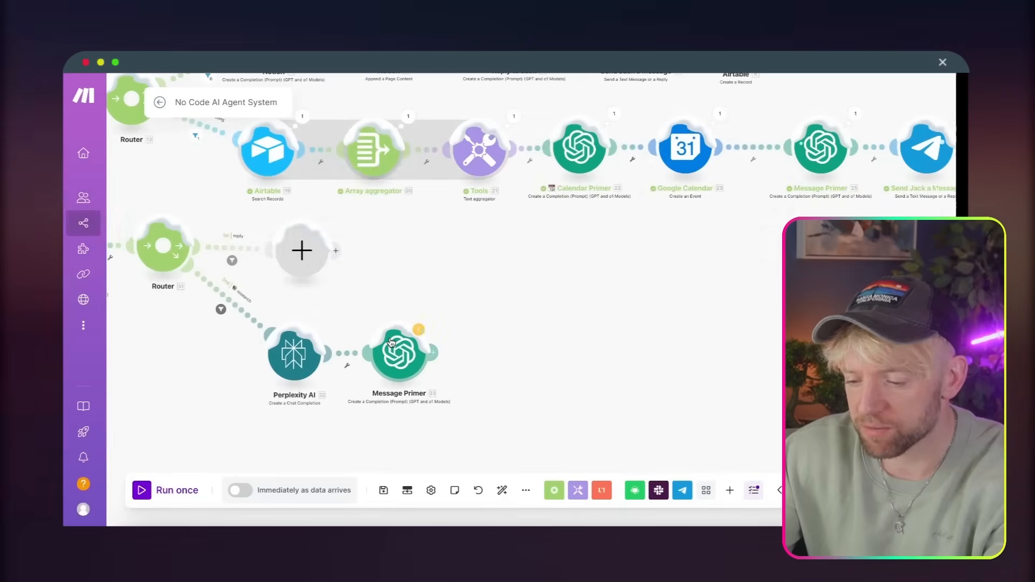
Step: Replace the assistant prompt in the cloned Message Primer with the copied Responder prompt
left_click(387, 346)
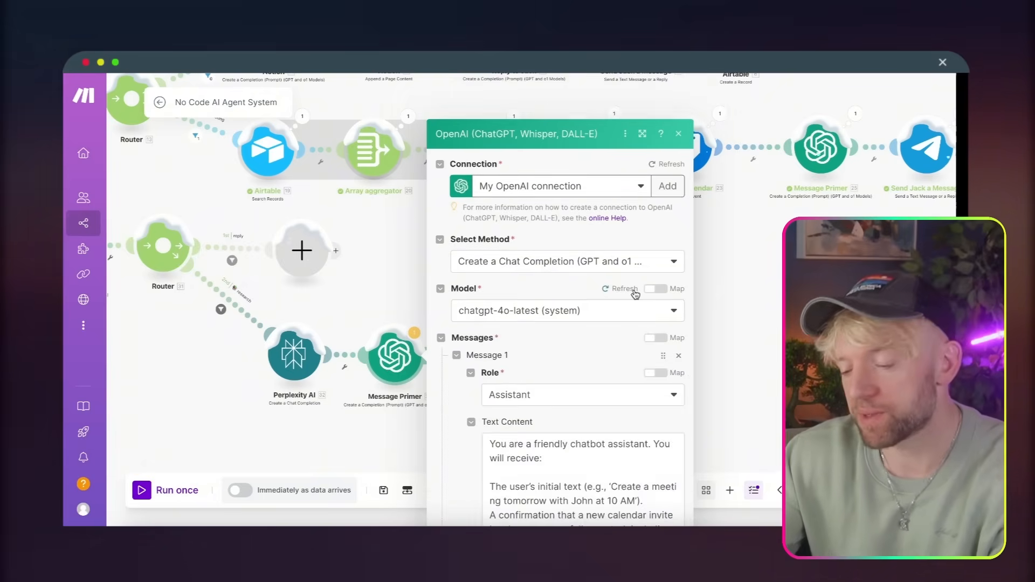
scroll(633, 289, "down", 5)
left_click(566, 335)
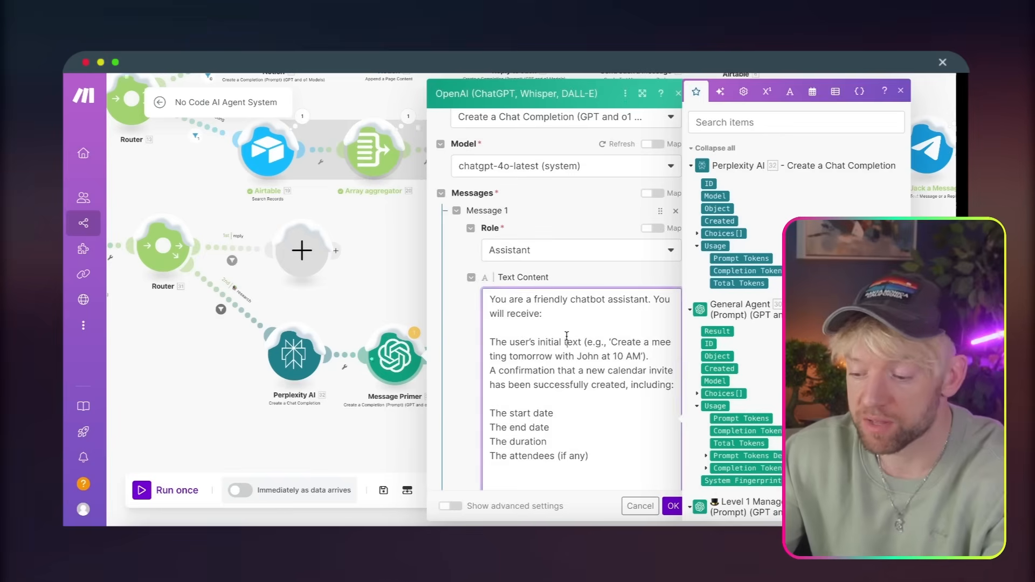
key("ctrl+a")
key("BackSpace")
key("ctrl+v")
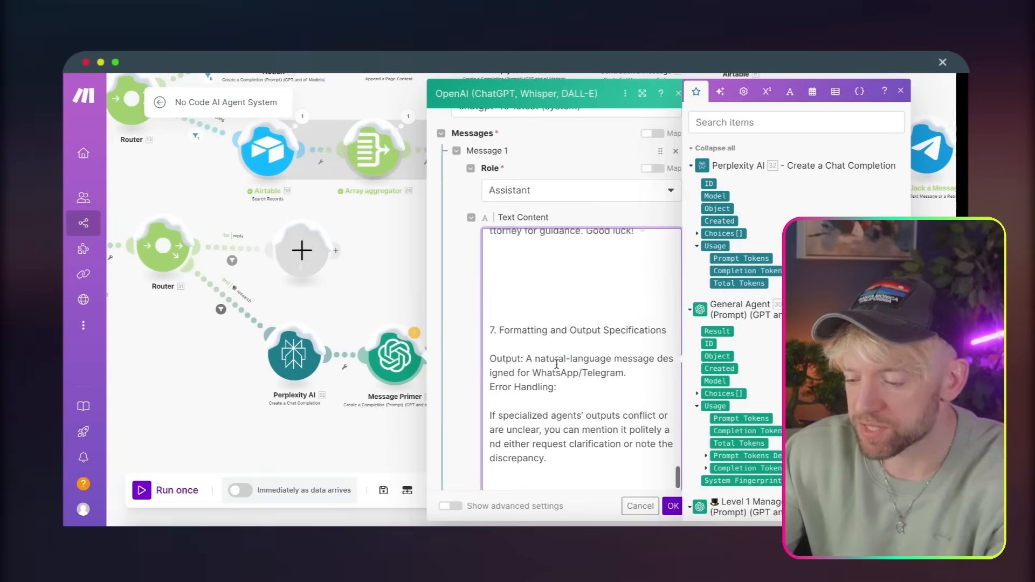
Step: Remove the created, start and end variables from the cloned module's user message and add a "Chat history:" label
scroll(462, 363, "down", 3)
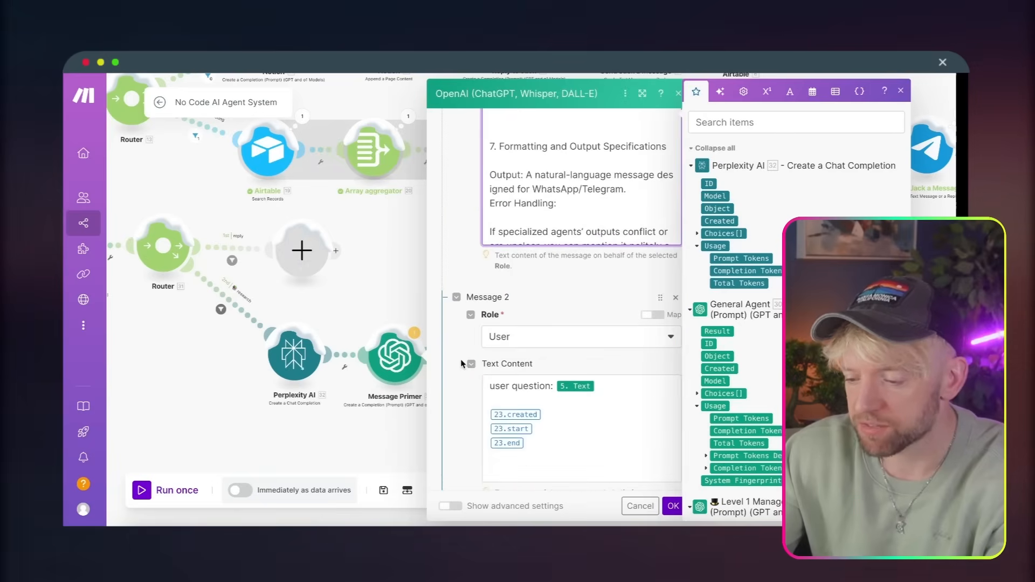
left_click(563, 448)
key("BackSpace")
key("BackSpace")
key("BackSpace")
key("BackSpace")
key("BackSpace")
key("BackSpace")
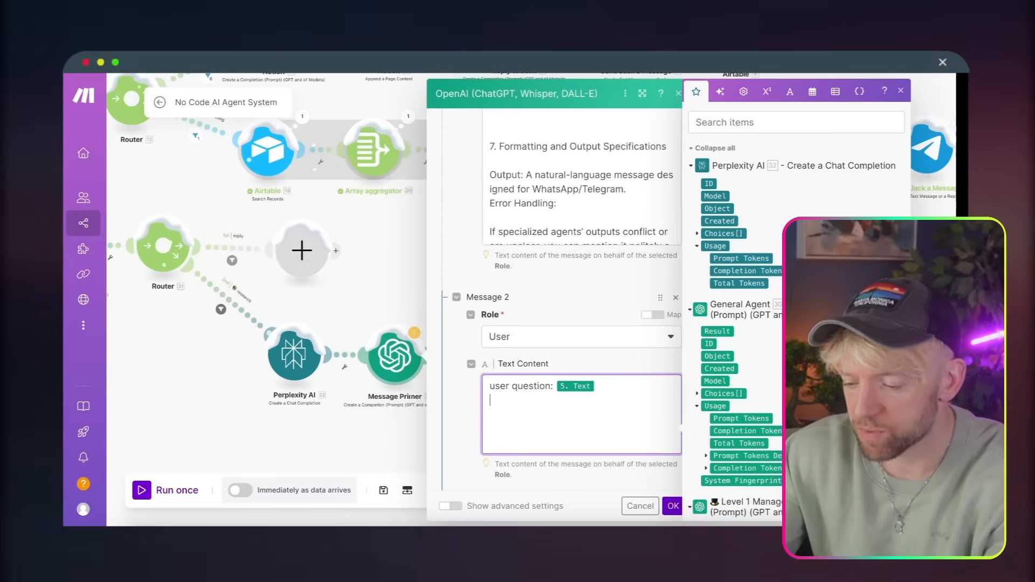
type("R")
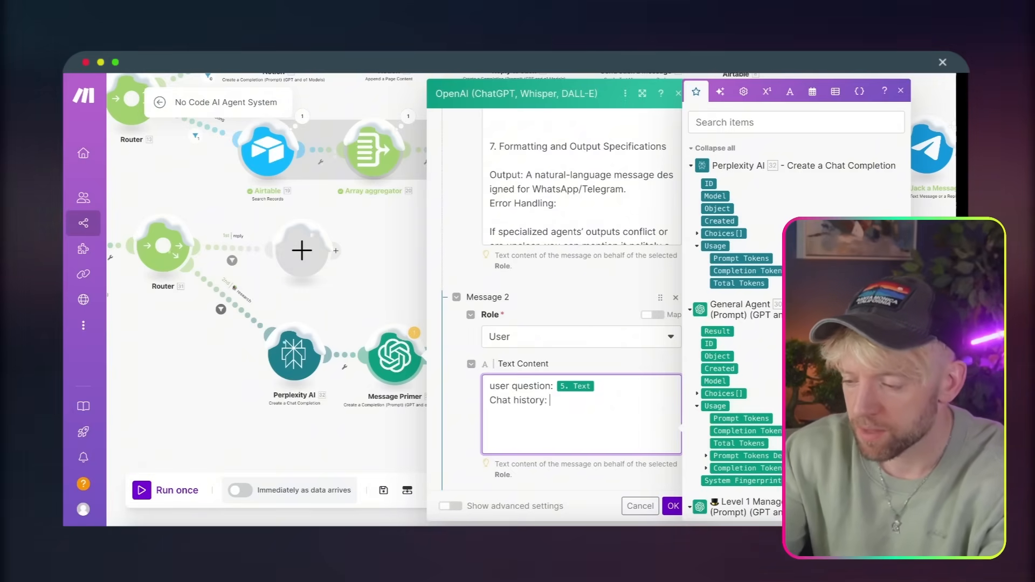
Step: Look through the available variables for the chat history text to use in the user message
triple_click(746, 357)
left_click_drag(746, 357, 427, 365)
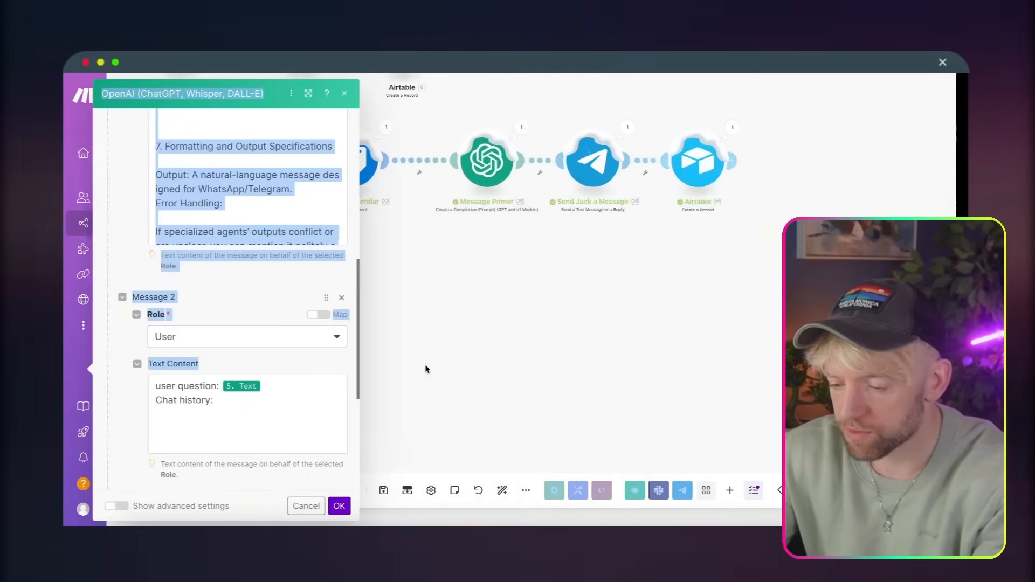
left_click(300, 402)
scroll(452, 393, "down", 5)
scroll(452, 392, "up", 4)
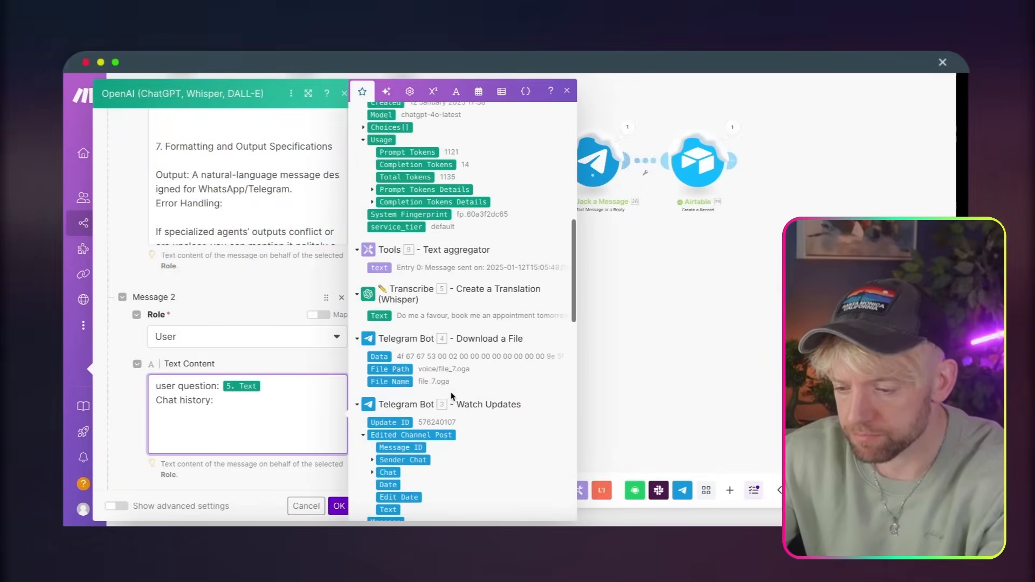
scroll(406, 326, "up", 8)
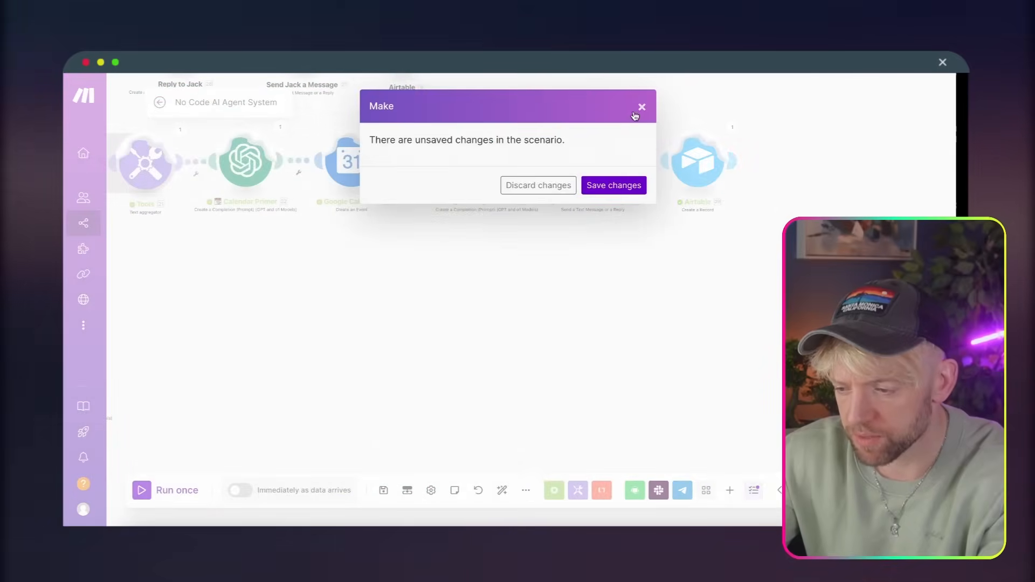
Step: Dismiss the unsaved-changes dialog and save the scenario
left_click(642, 110)
scroll(464, 282, "left", 5)
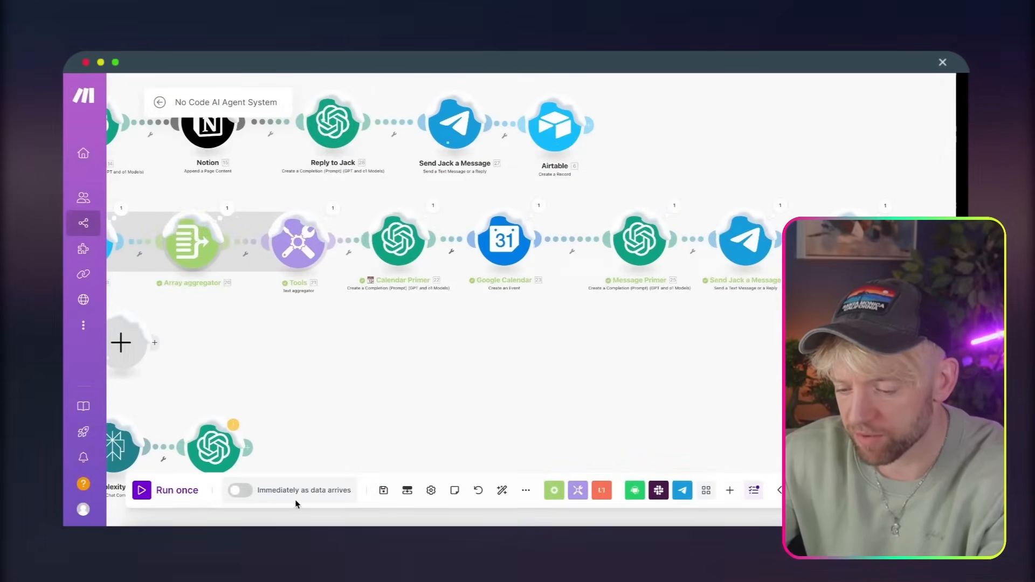
left_click(384, 492)
left_click(579, 513)
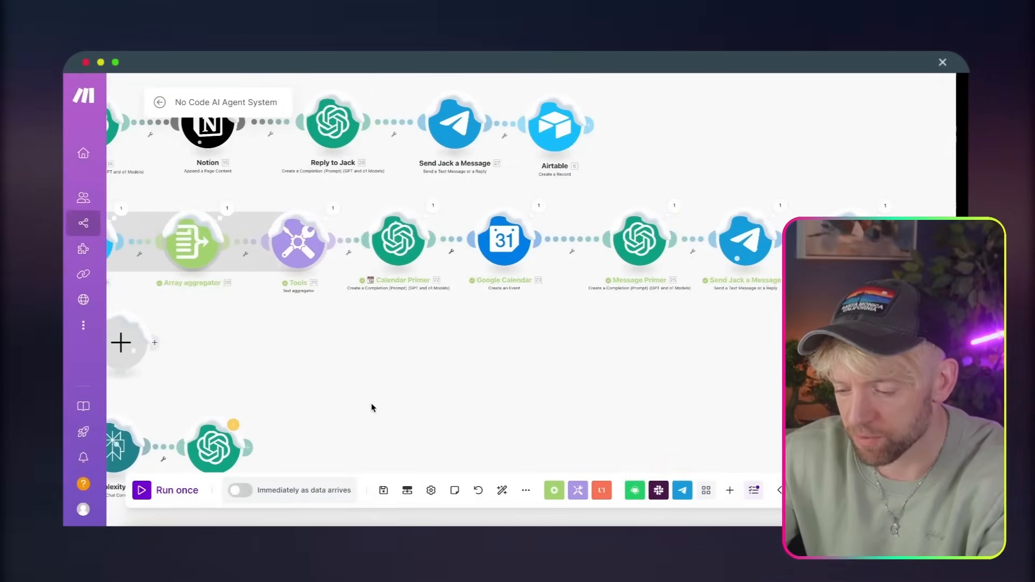
Step: In the cloned Message Primer's user message, delete the created, start and end variables and add the label "chat history:" below the question
left_click_drag(371, 403, 590, 334)
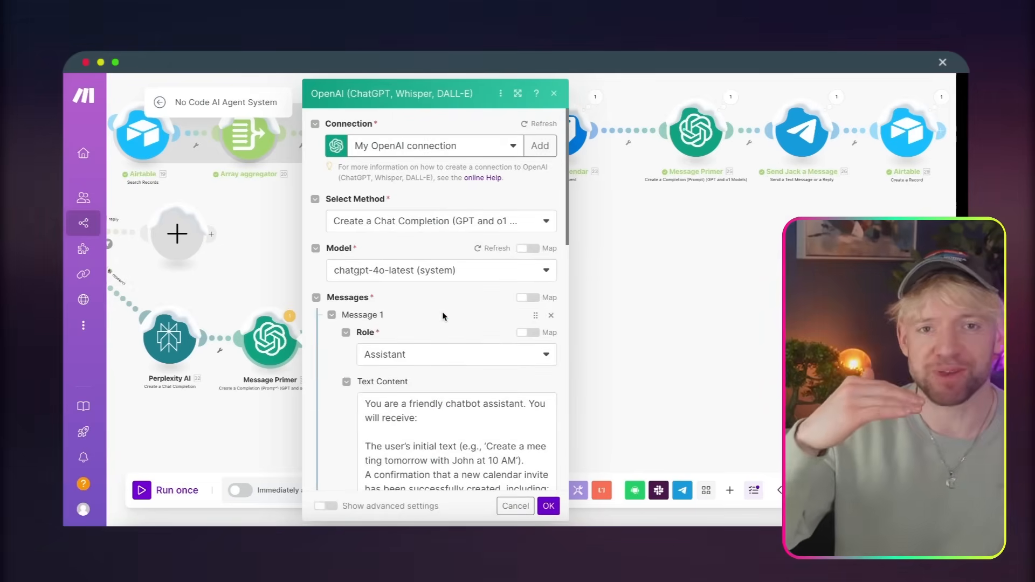
scroll(442, 311, "down", 15)
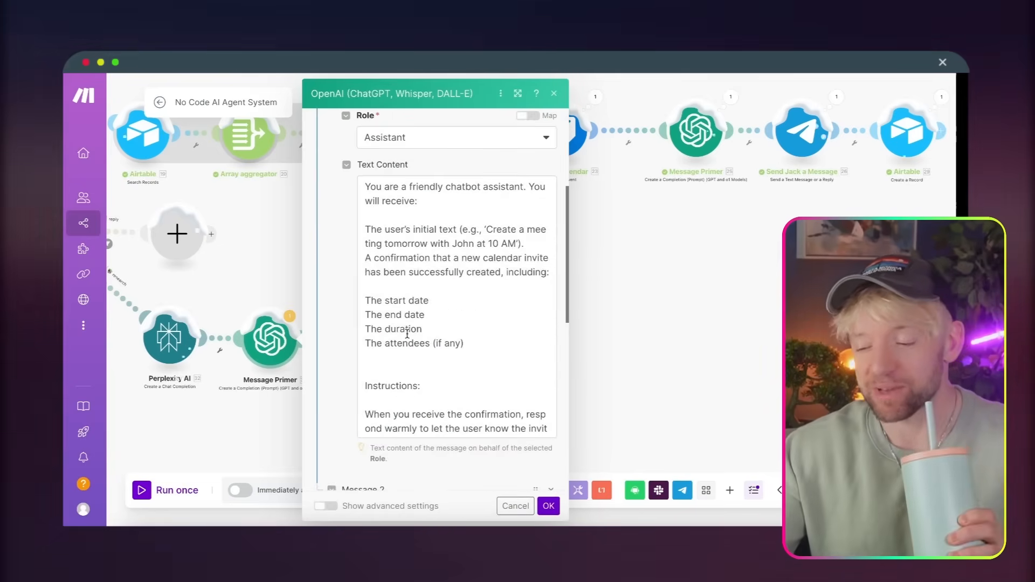
scroll(409, 326, "down", 5)
left_click(446, 251)
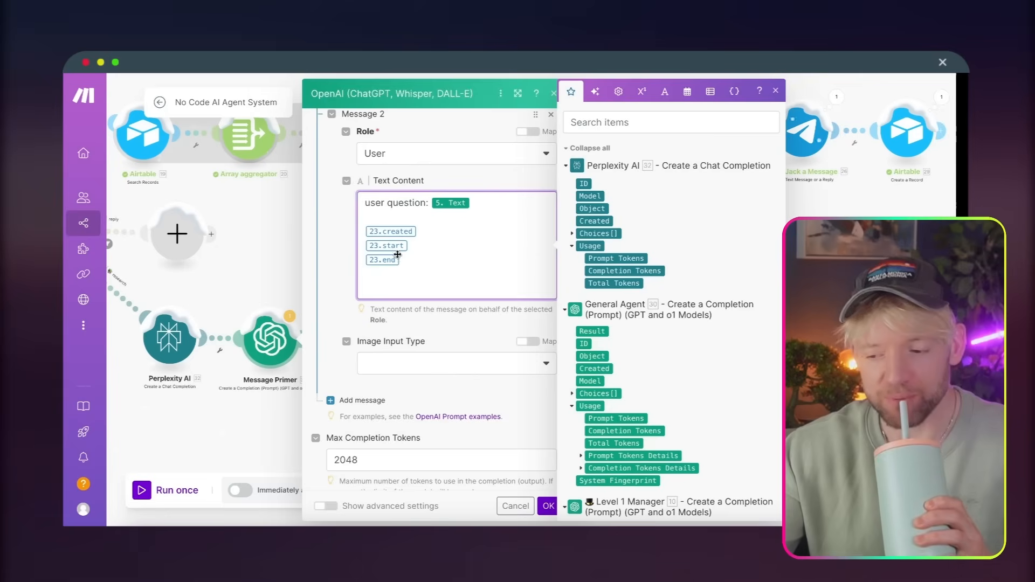
left_click_drag(400, 260, 366, 231)
key("BackSpace")
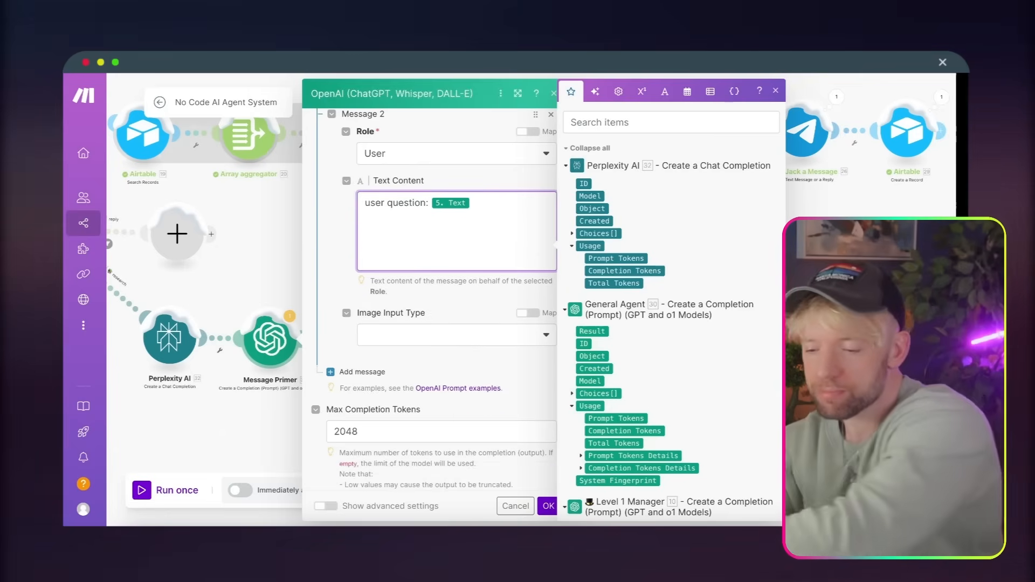
key("BackSpace")
type("chat history:")
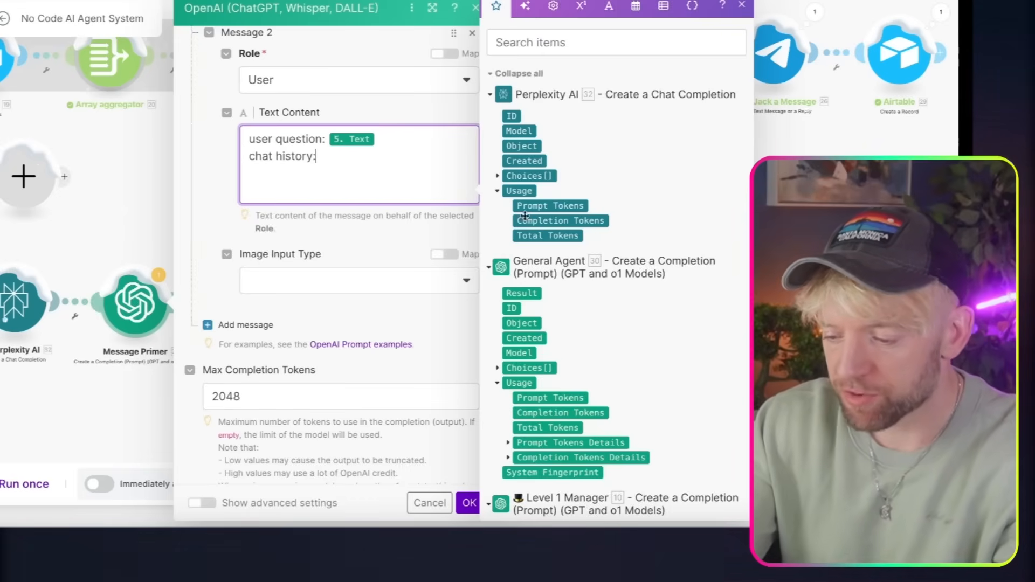
Step: Insert the Text aggregator's text variable after "chat history:" in the user message
scroll(636, 363, "down", 10)
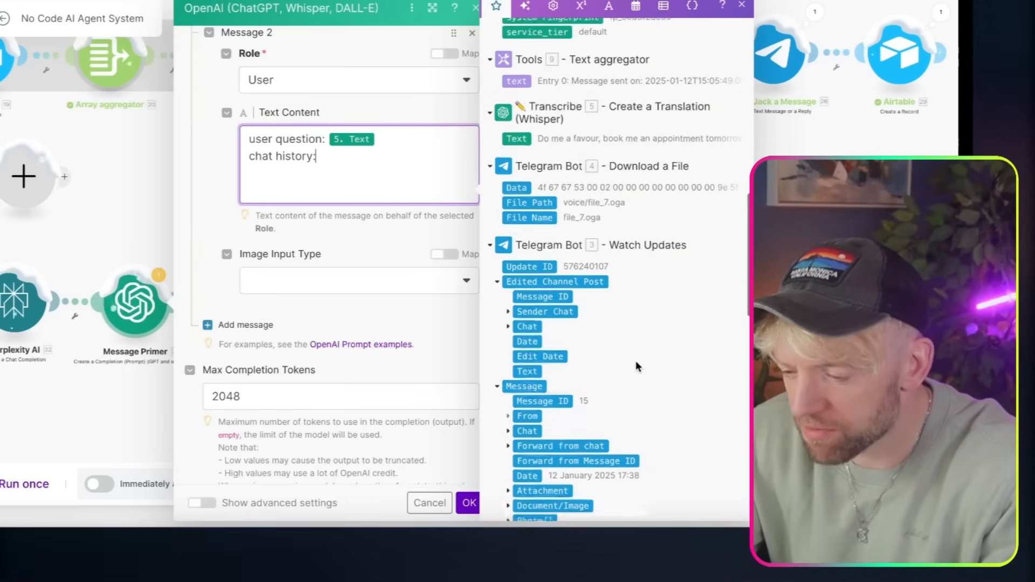
scroll(636, 364, "down", 3)
scroll(637, 364, "up", 12)
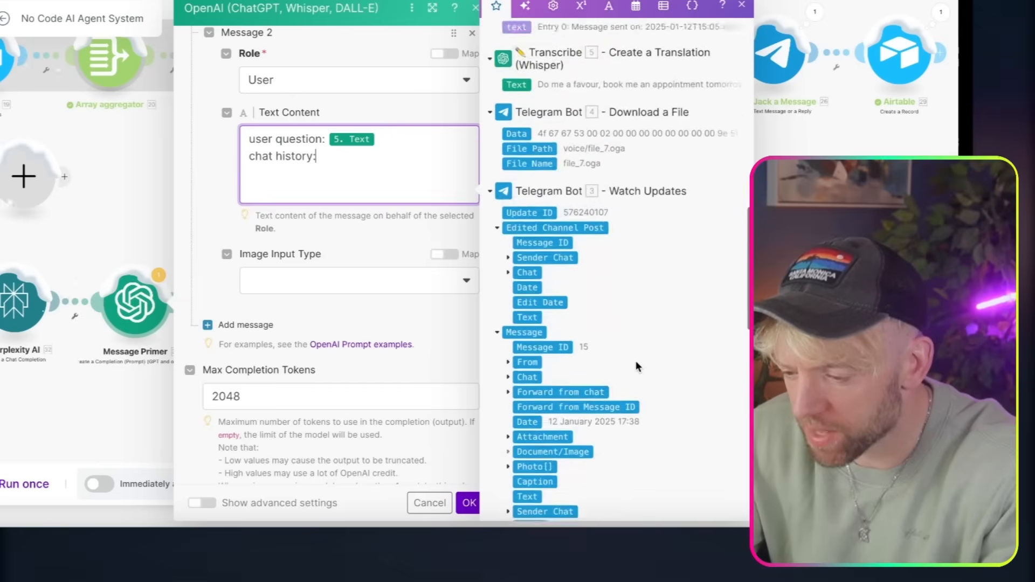
left_click(489, 325)
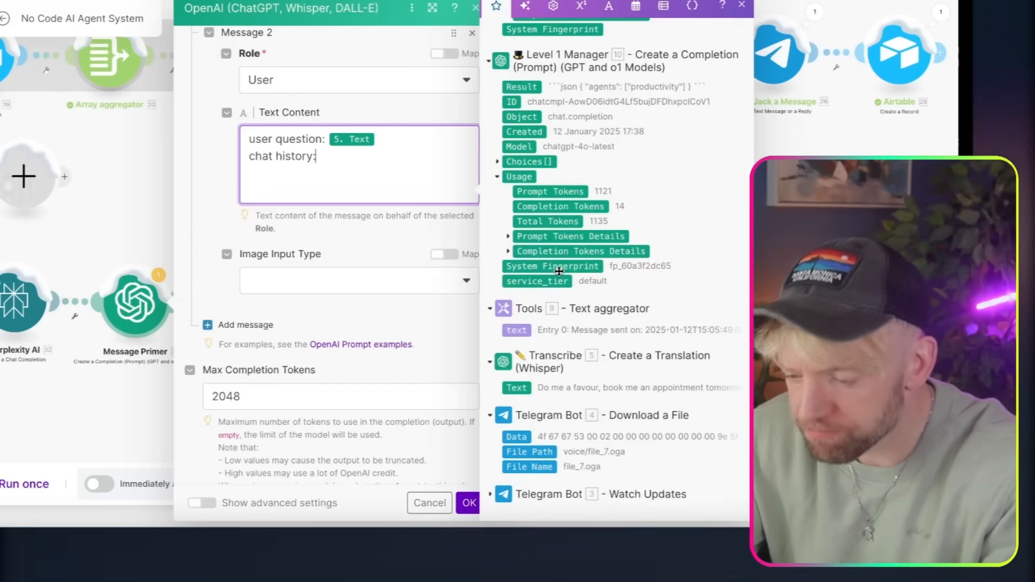
scroll(597, 357, "up", 4)
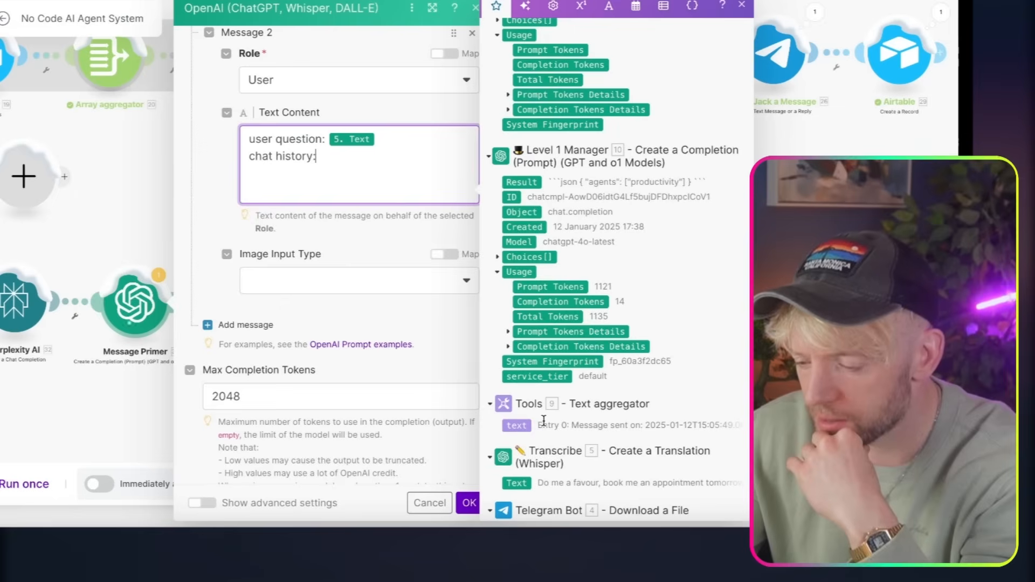
left_click(517, 430)
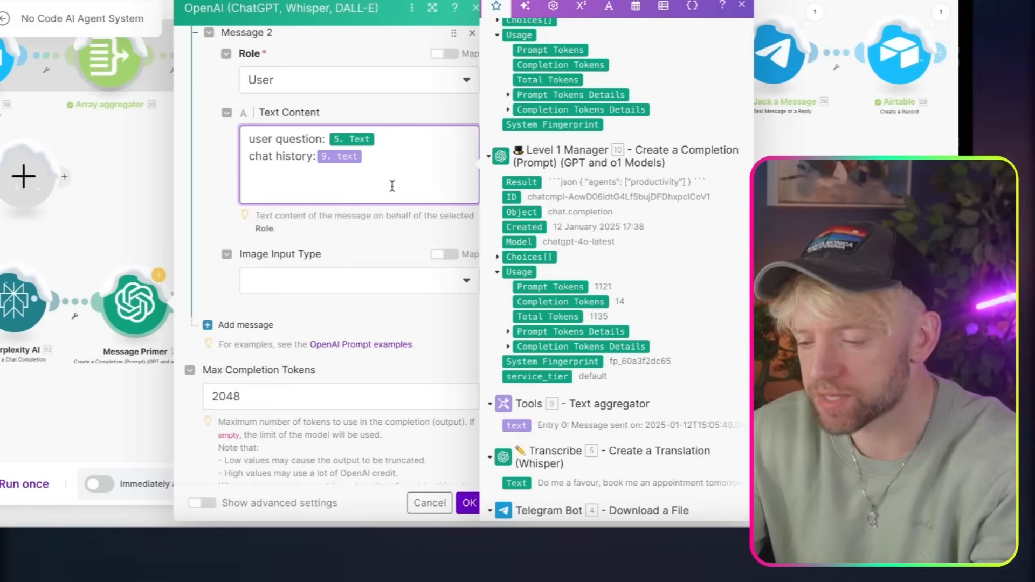
Step: Add a "research:" line with Perplexity AI's Choices[]: Message.Content variable and save the module
key("Return")
type("resear")
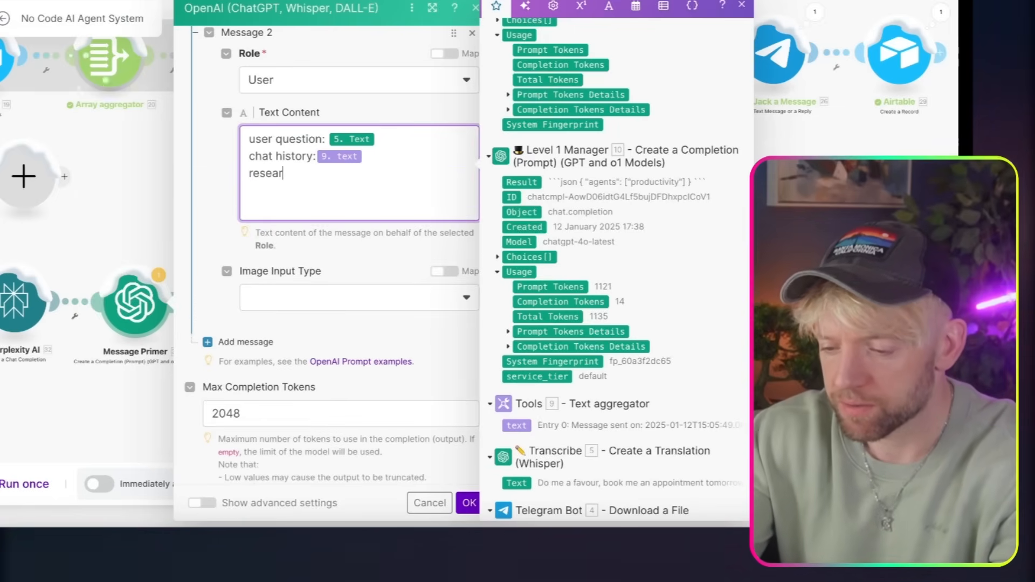
type("ch:")
scroll(538, 173, "up", 6)
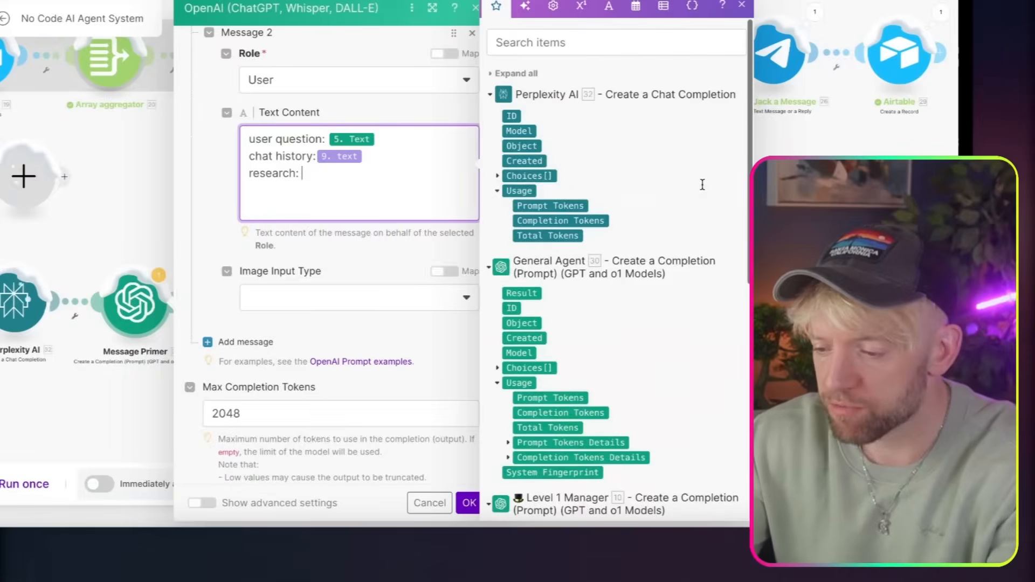
left_click(497, 176)
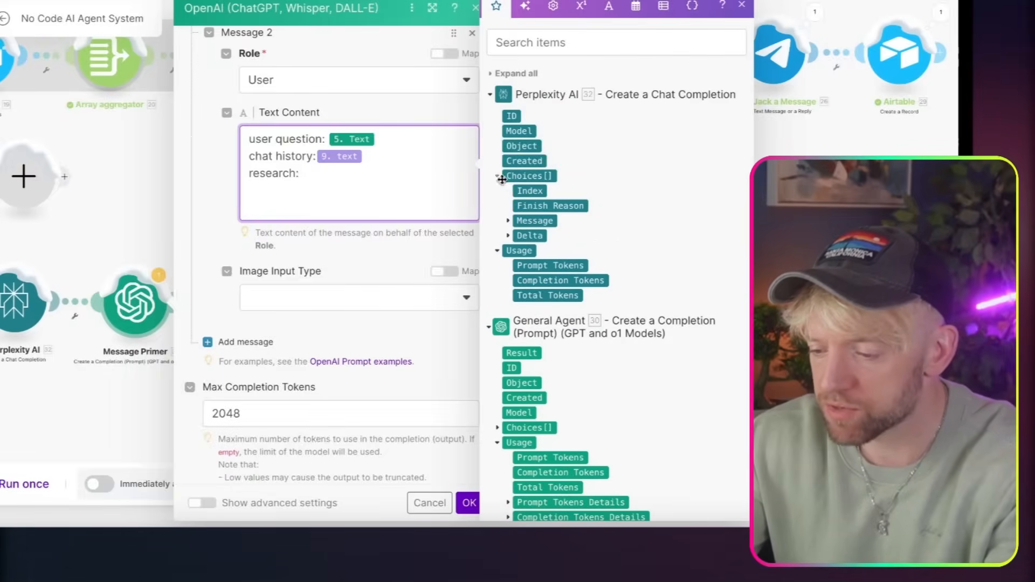
left_click(508, 222)
left_click(544, 235)
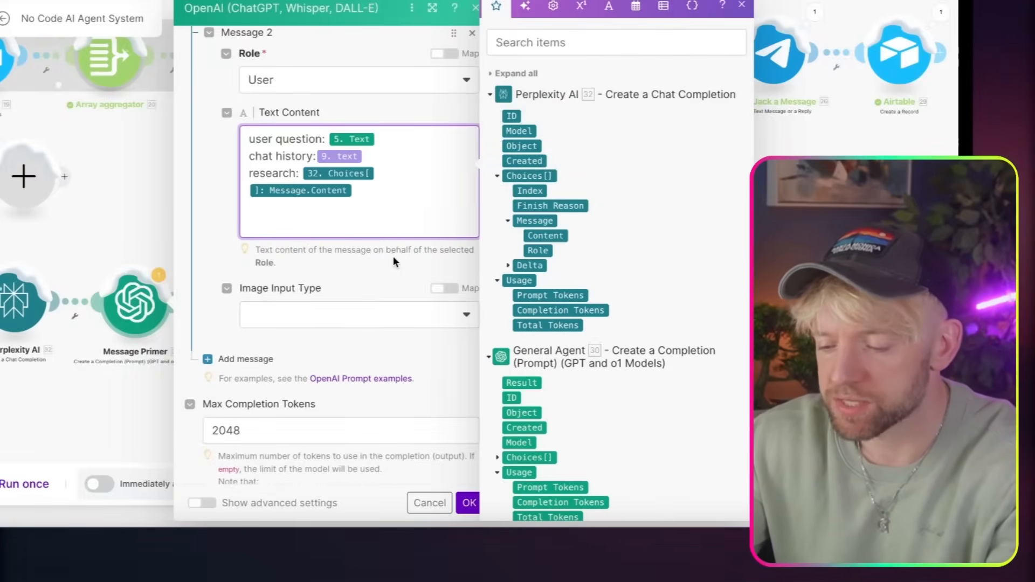
left_click(465, 500)
Step: Copy the Telegram message and Airtable record modules from the calendar route and attach them after the research route's Message Primer
left_click_drag(337, 414, 305, 392)
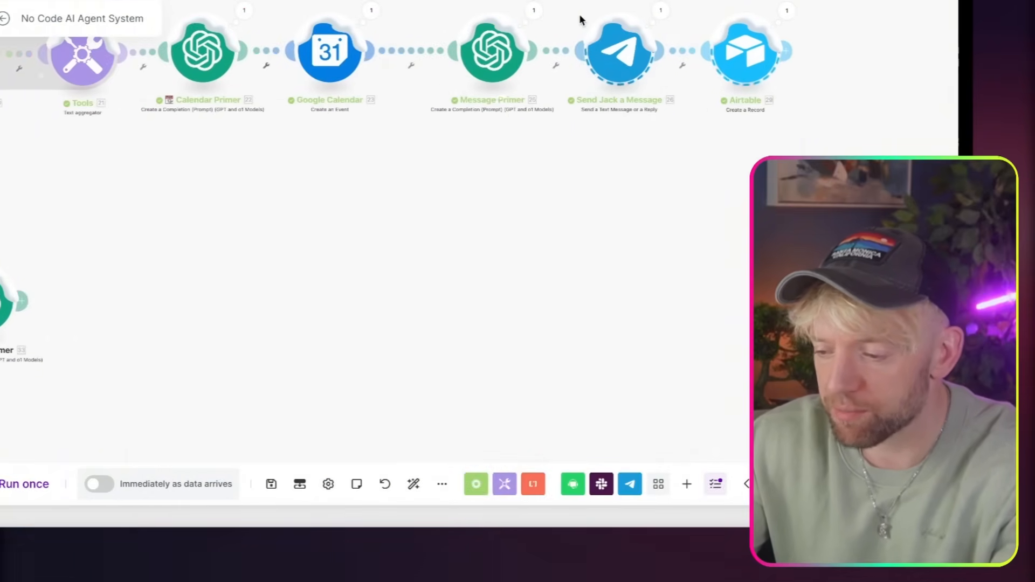
scroll(579, 14, "down", 3)
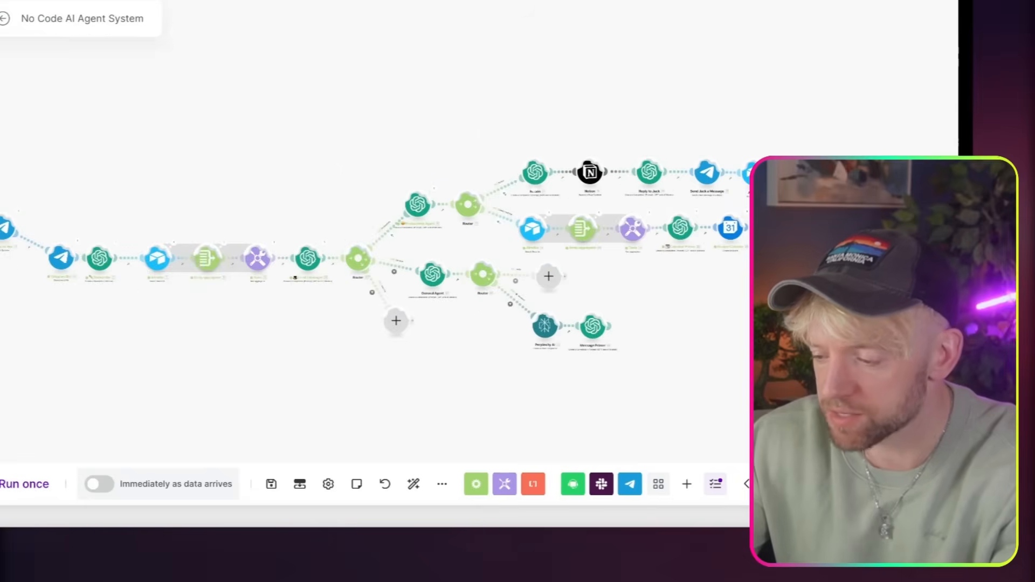
left_click_drag(697, 381, 644, 323)
scroll(643, 353, "up", 3)
left_click_drag(642, 372, 558, 373)
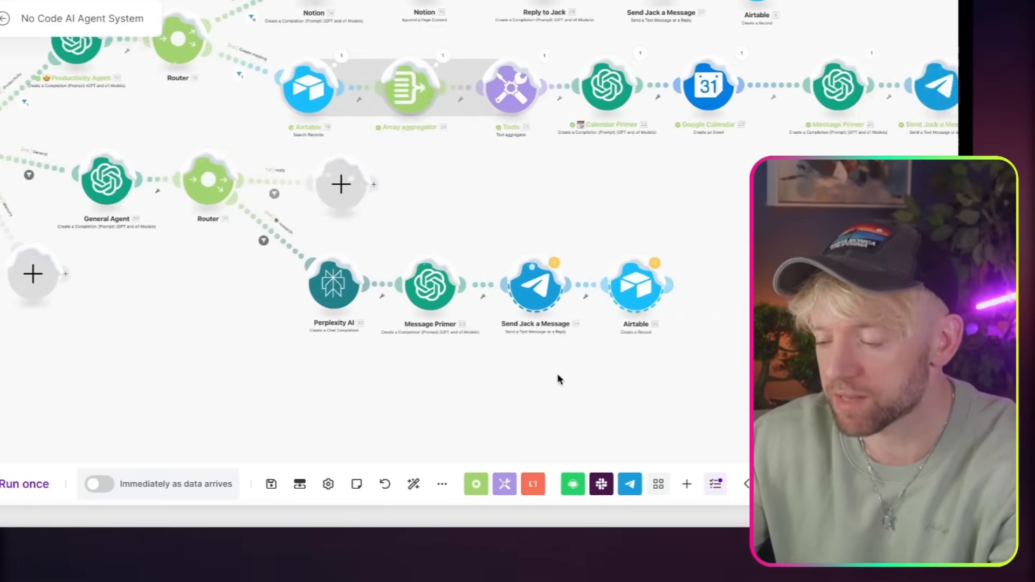
scroll(551, 370, "up", 3)
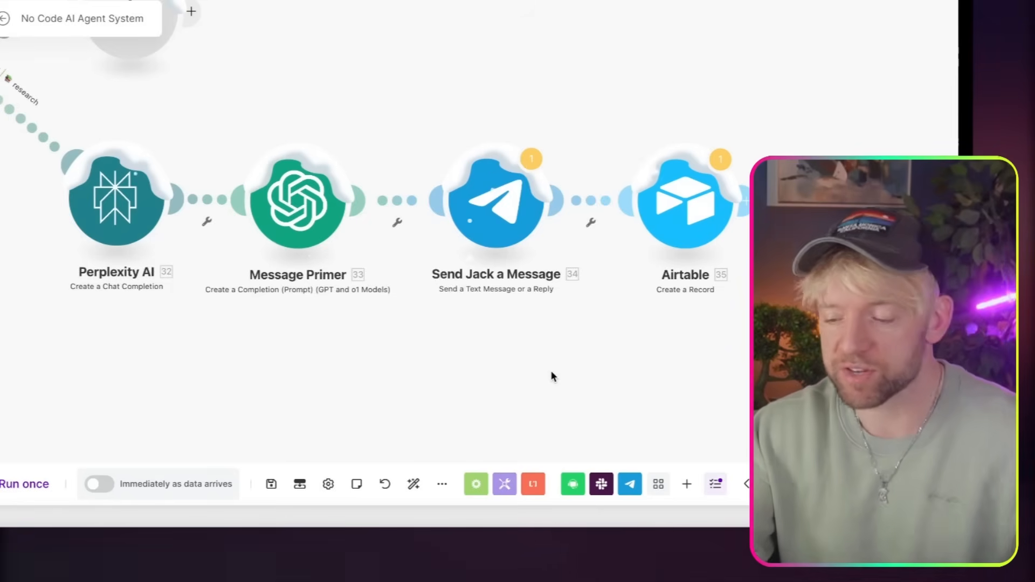
left_click_drag(591, 312, 472, 311)
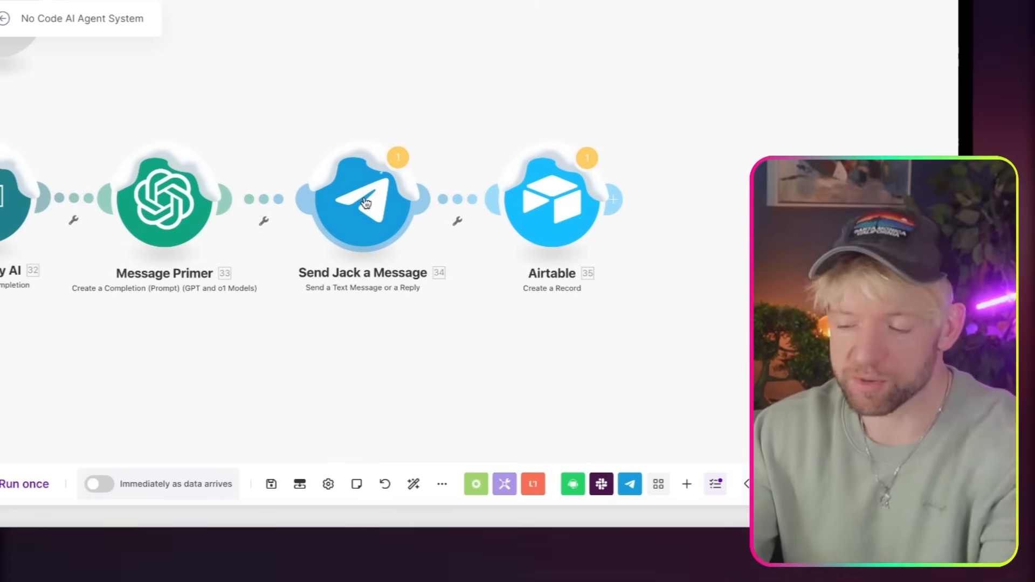
Step: Map the research route's Message Primer Result to the Telegram message's Text and to the Airtable record's Reply, saving both modules
left_click(366, 203)
left_click(526, 282)
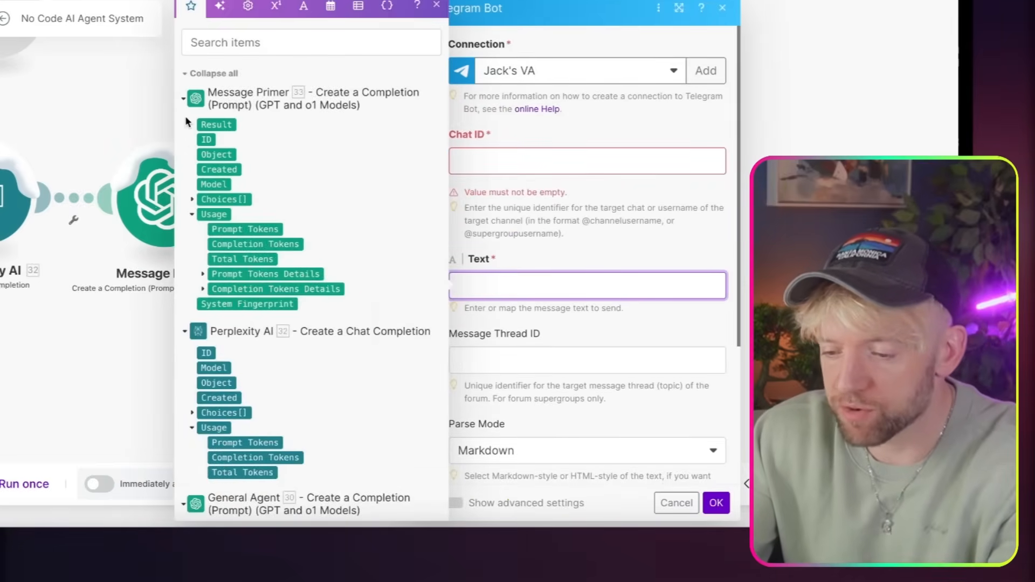
left_click(209, 125)
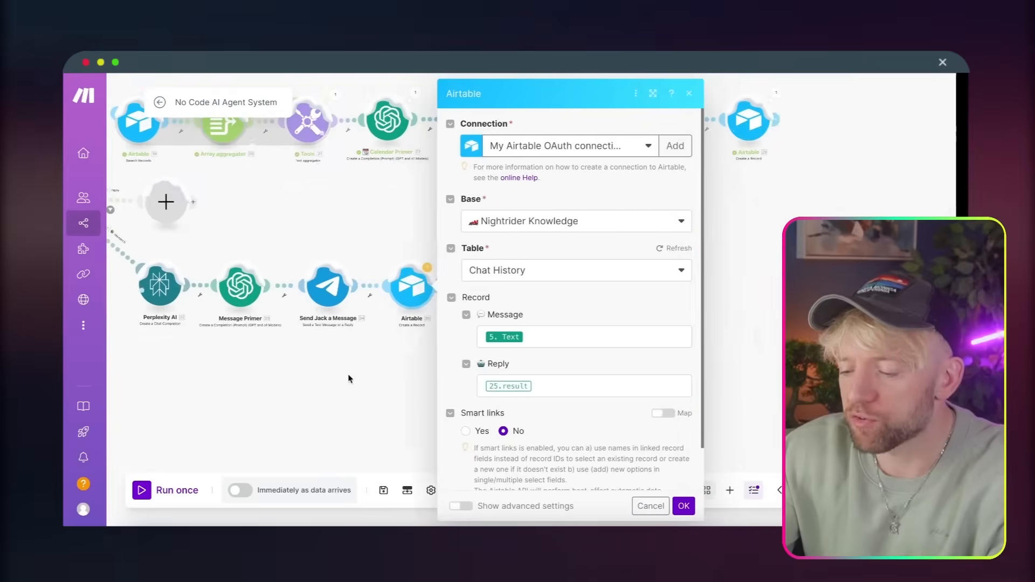
left_click(561, 385)
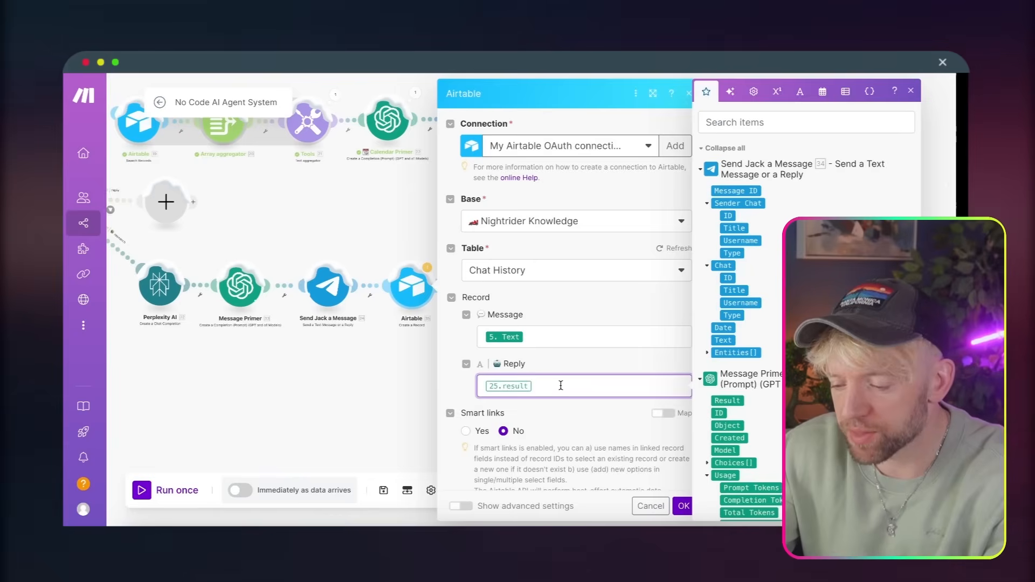
left_click(683, 505)
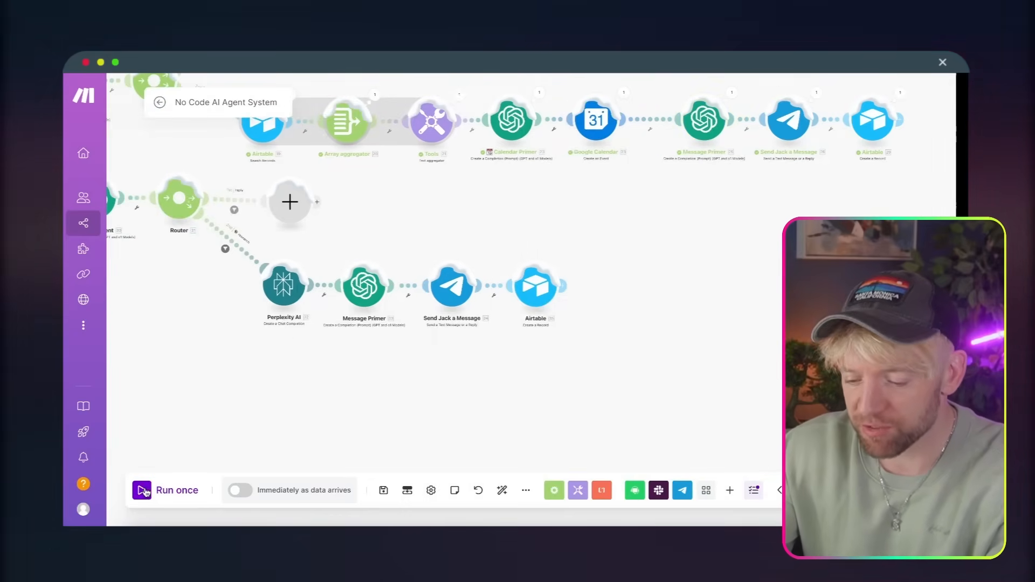
Step: Run the scenario once with a Telegram voice message asking what time Leeds Kirkgate Market closes next Friday, and follow the research route
left_click(144, 491)
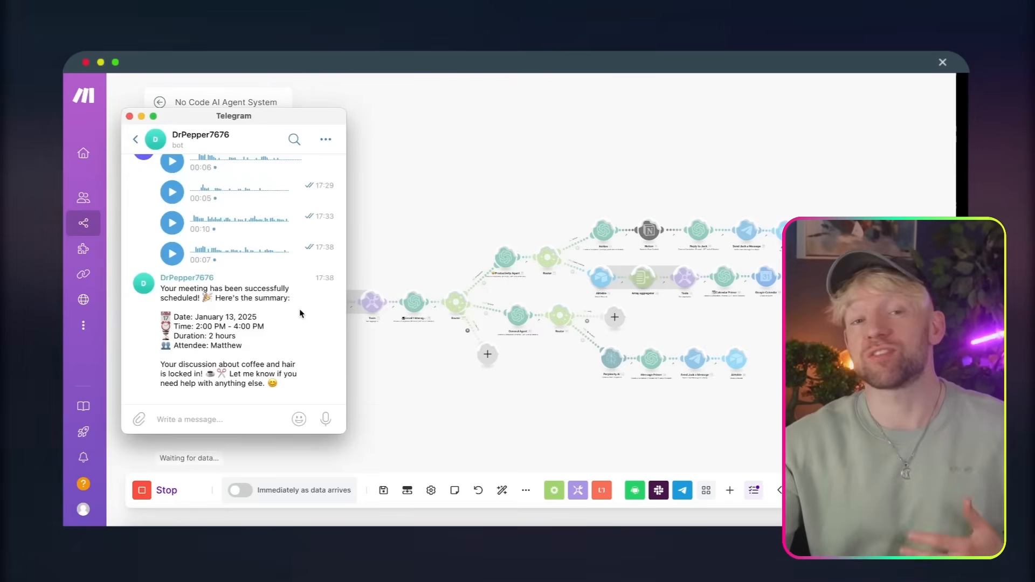
left_click(325, 420)
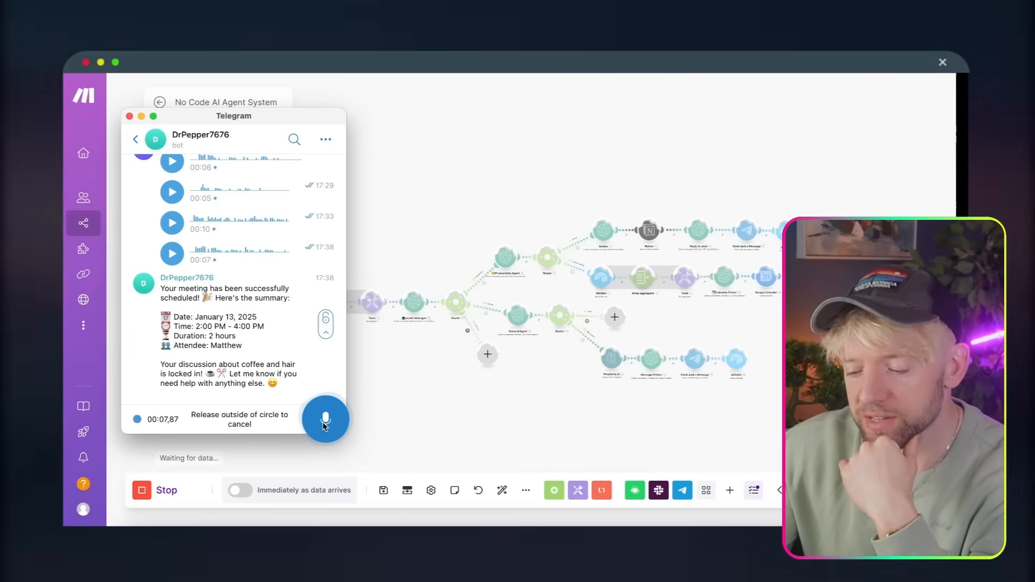
left_click_drag(323, 426, 323, 423)
left_click(410, 421)
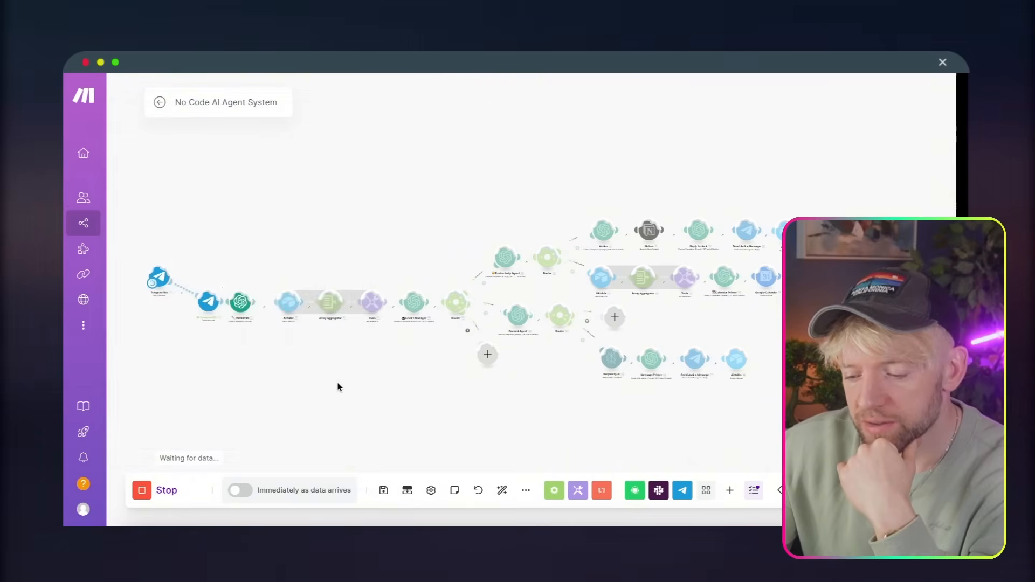
scroll(337, 386, "up", 5)
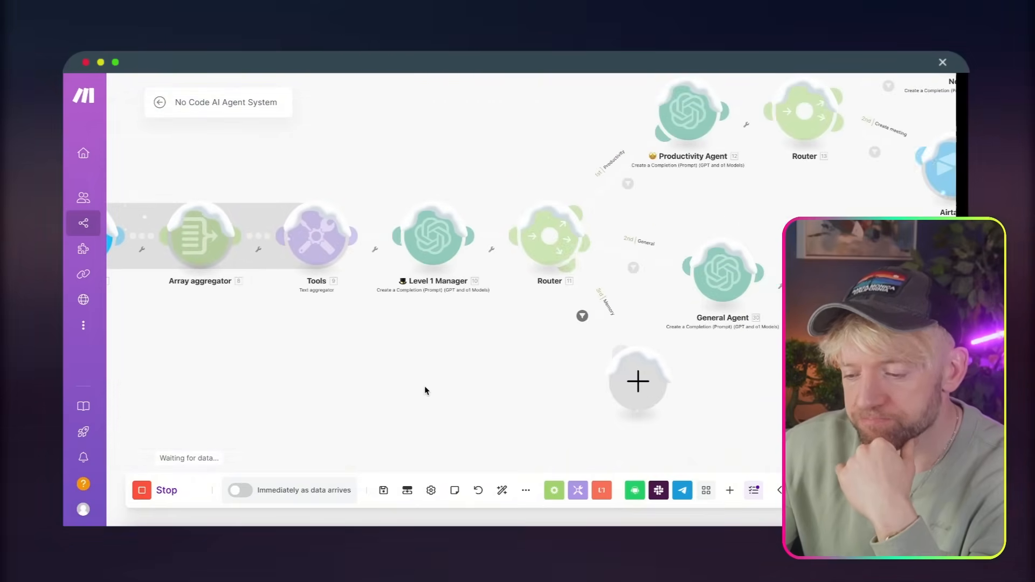
left_click_drag(426, 391, 197, 303)
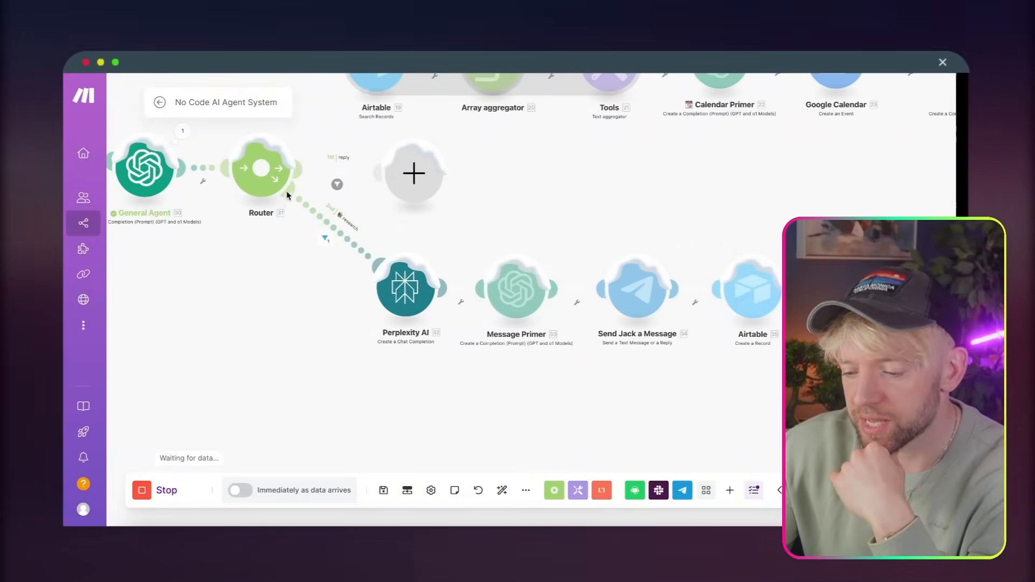
left_click_drag(438, 384, 304, 371)
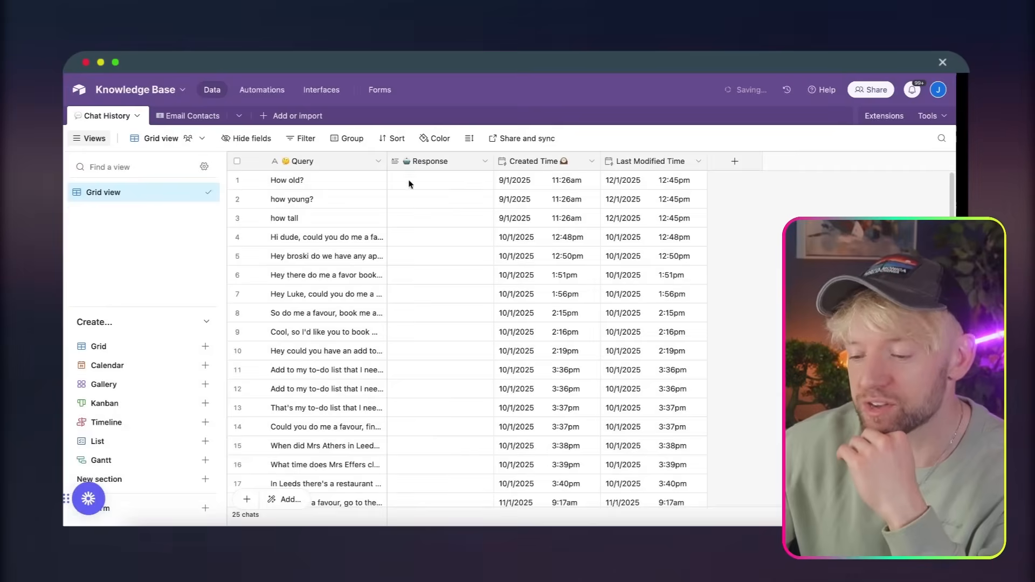
Step: Check the newest Chat History record in Airtable, expanding it to read its Message and Reply
scroll(409, 183, "down", 5)
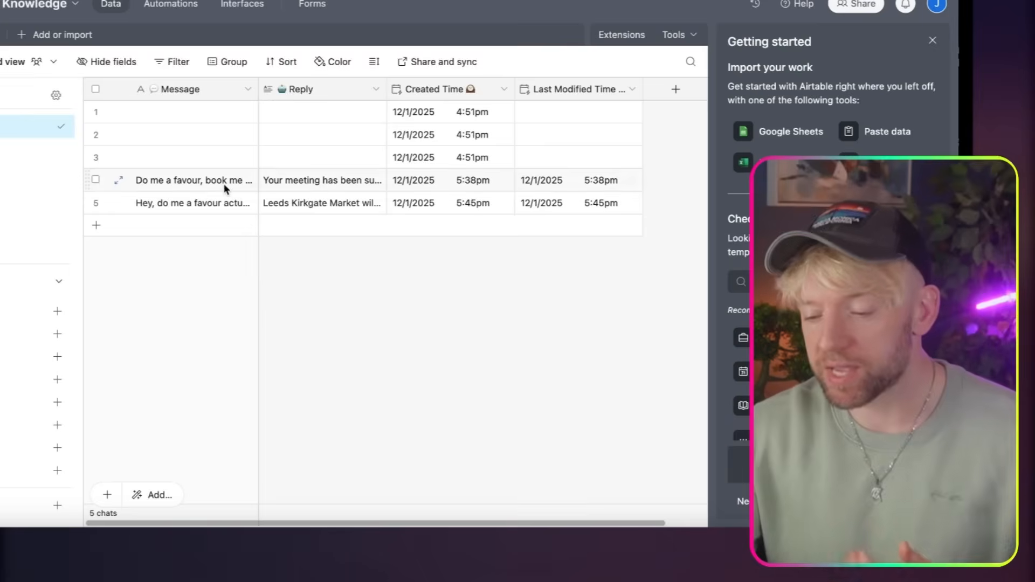
left_click(223, 185)
left_click(249, 206)
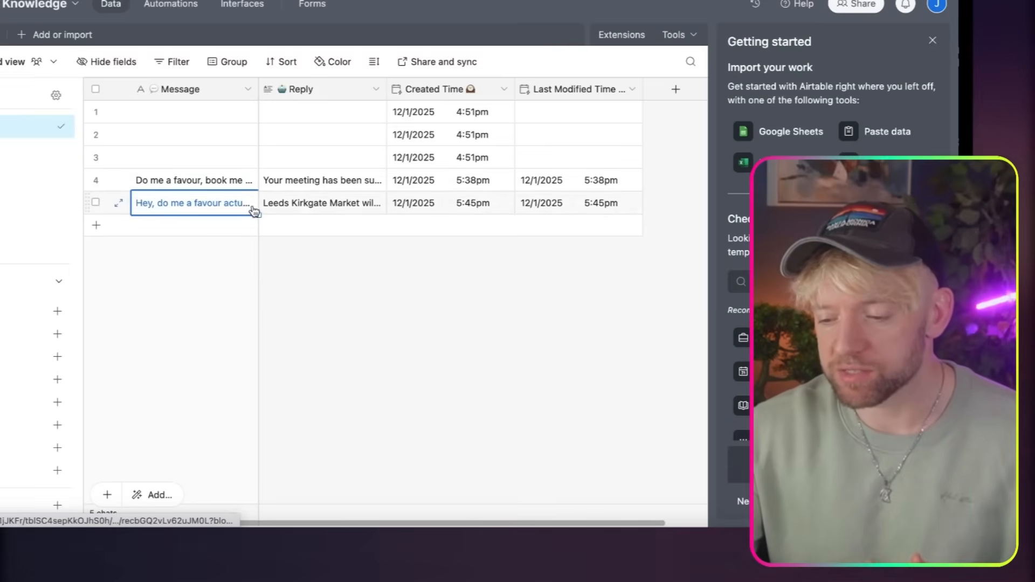
left_click(289, 210)
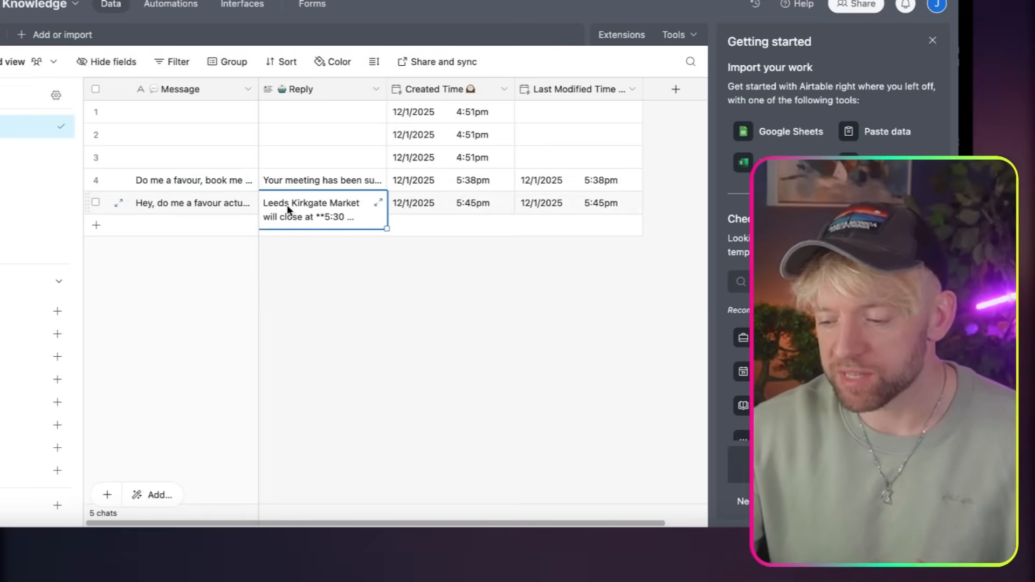
left_click(118, 203)
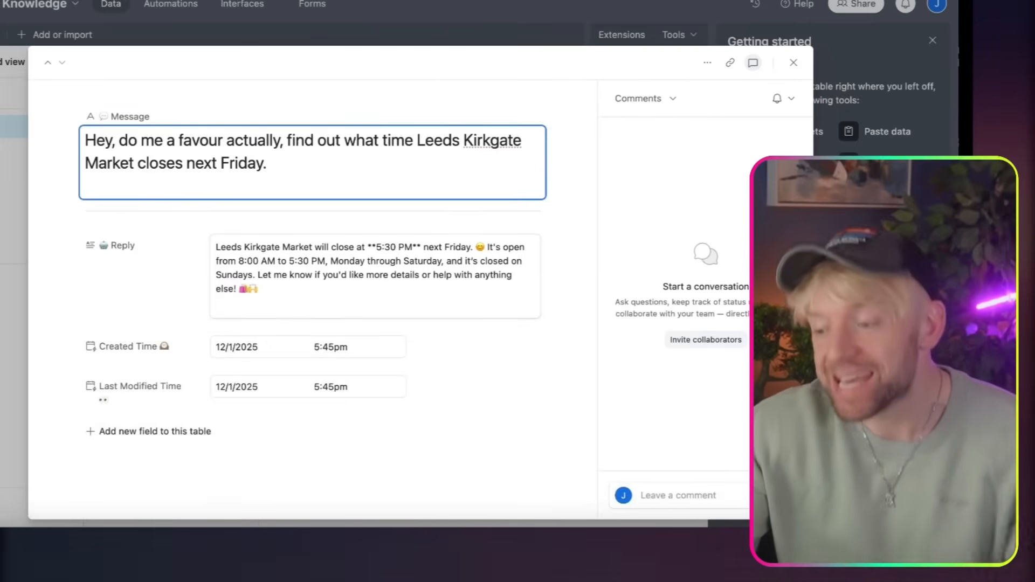
key("Escape")
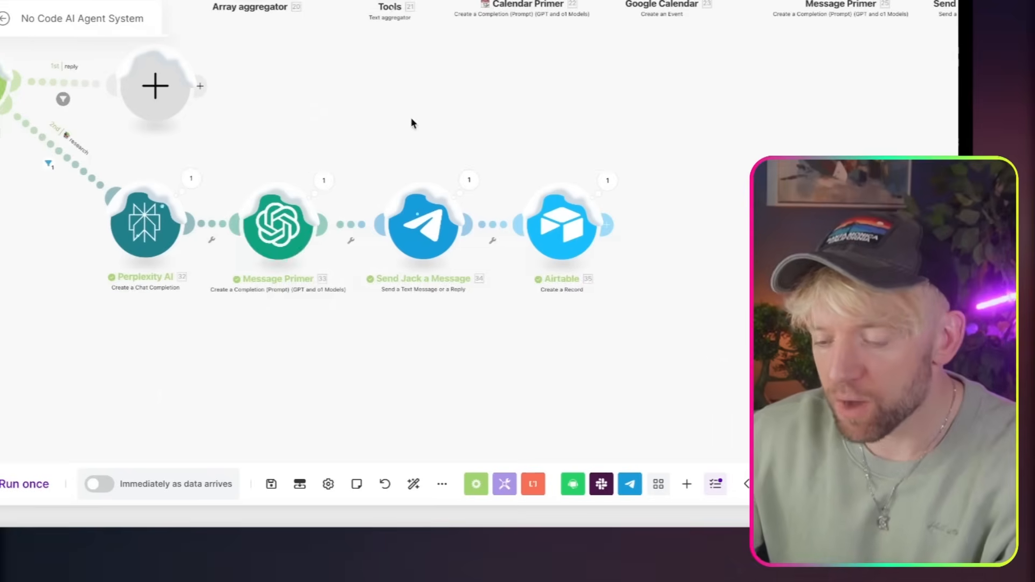
Step: Copy the research route's Message Primer, Telegram and Airtable modules onto the reply route and delete the empty placeholder module there
scroll(411, 123, "left", 3)
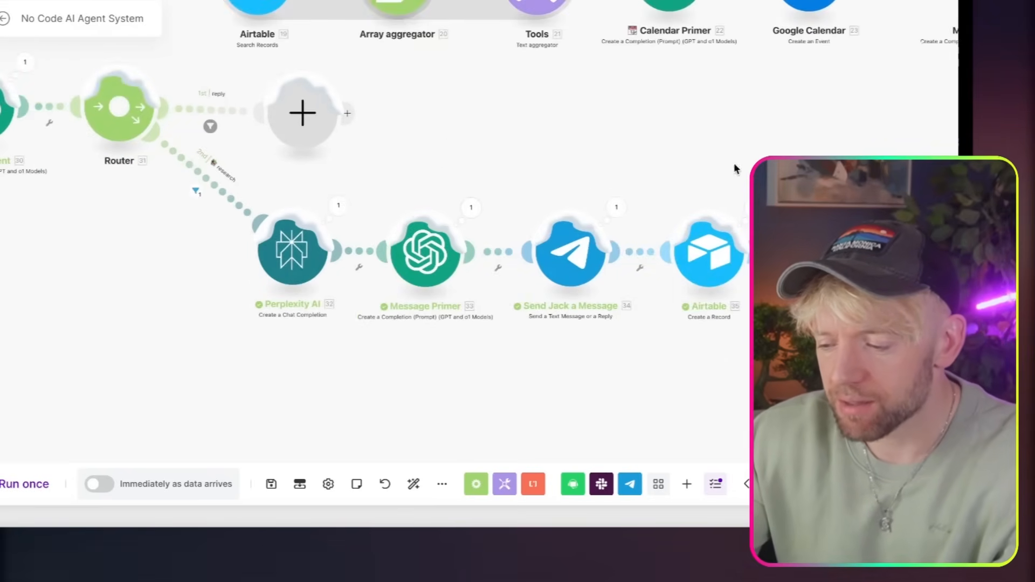
left_click_drag(733, 163, 403, 318)
scroll(575, 298, "down", 5)
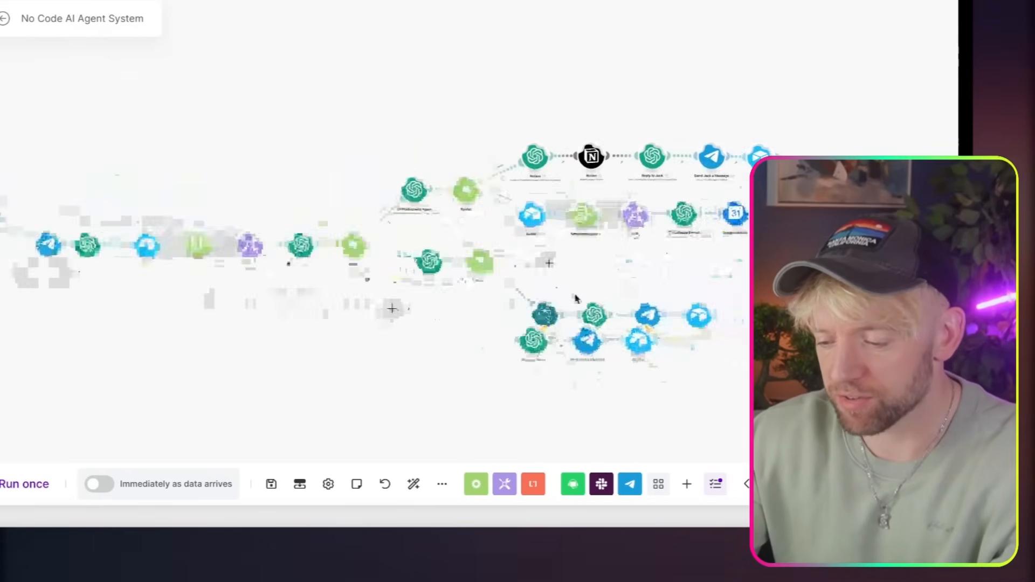
scroll(589, 292, "up", 5)
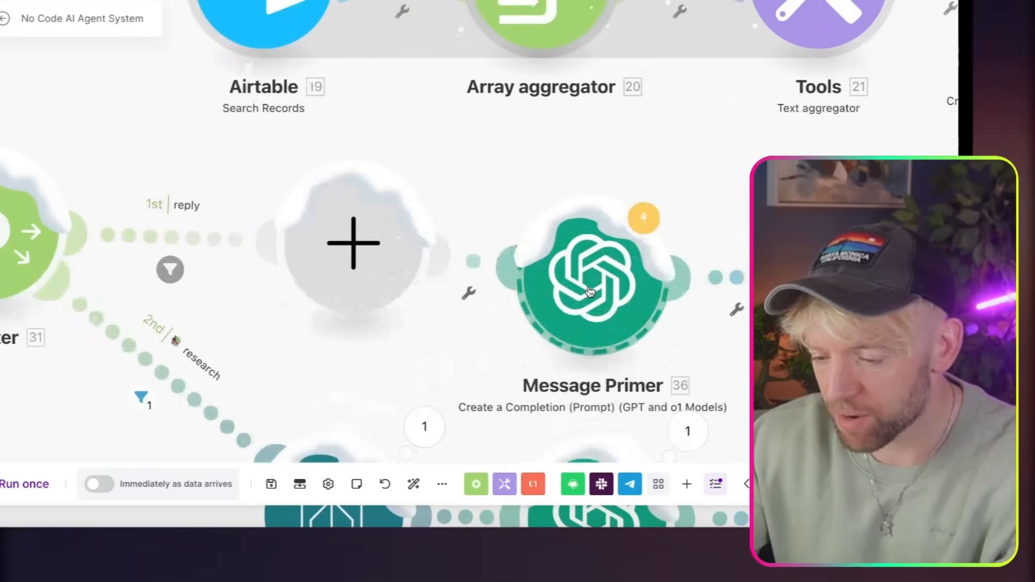
left_click_drag(589, 291, 466, 247)
right_click(399, 263)
left_click(419, 294)
Step: Delete the "research:" line and its Perplexity variable from the reply route's Message Primer user message and save the module
left_click(466, 247)
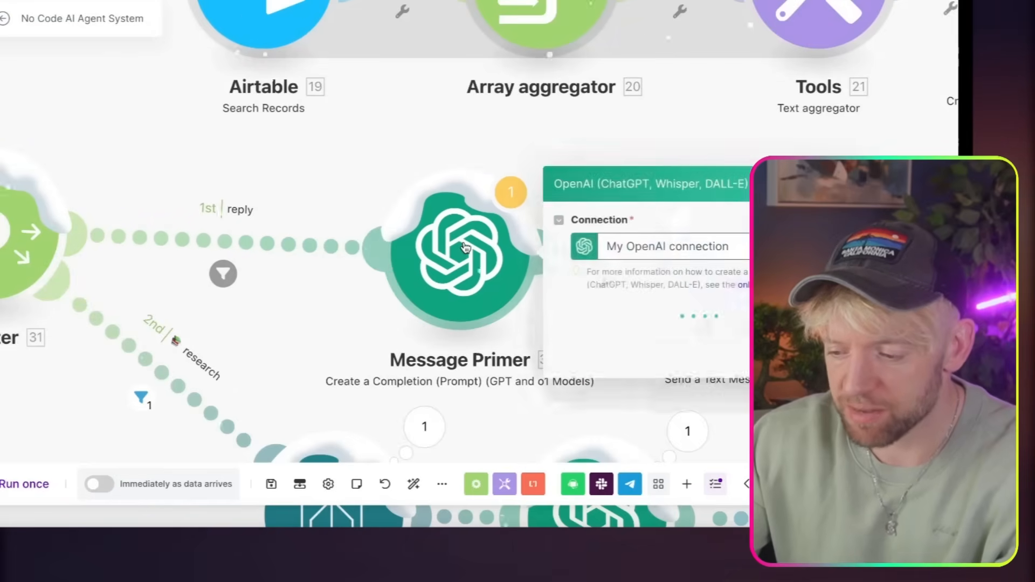
scroll(466, 247, "down", 3)
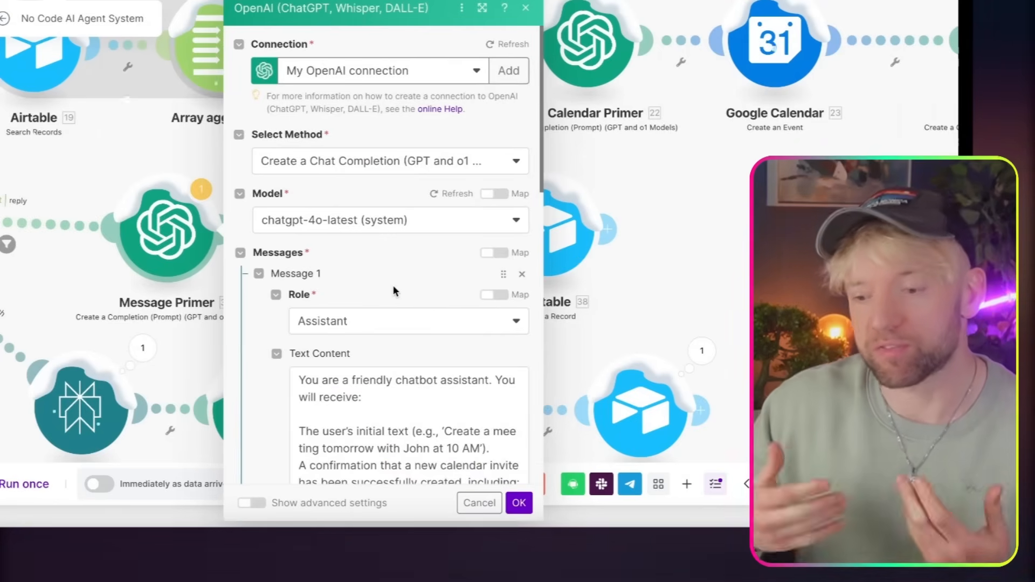
scroll(392, 285, "down", 10)
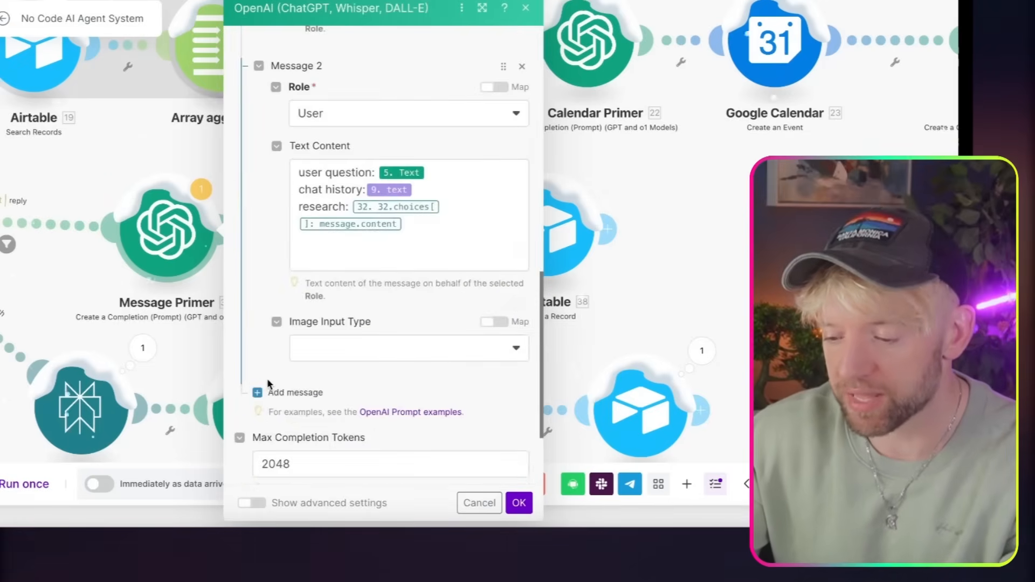
left_click(438, 234)
left_click_drag(423, 222, 295, 209)
key("BackSpace")
left_click(513, 499)
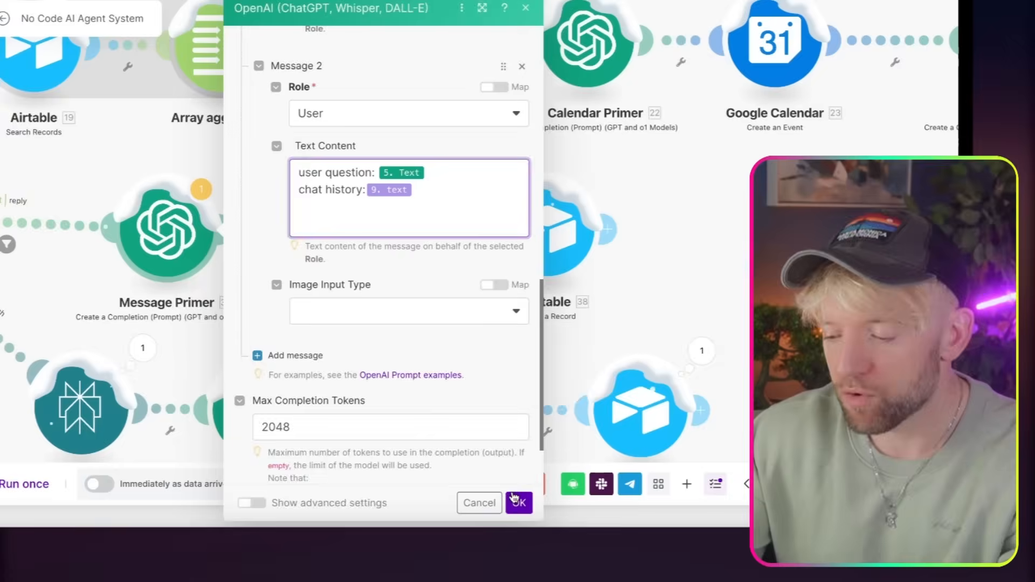
Step: Save the scenario and auto-align its modules
left_click(271, 483)
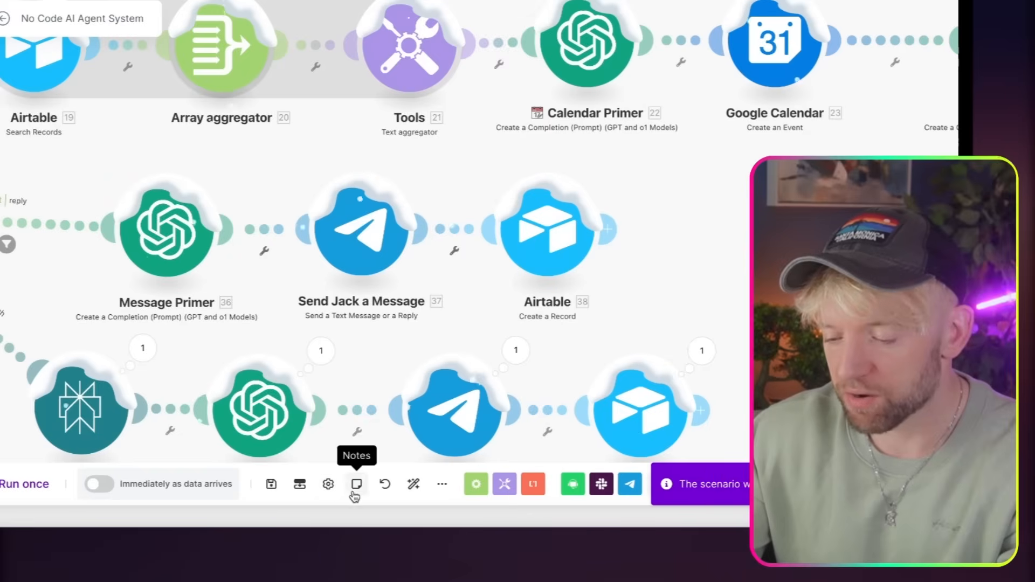
left_click(413, 483)
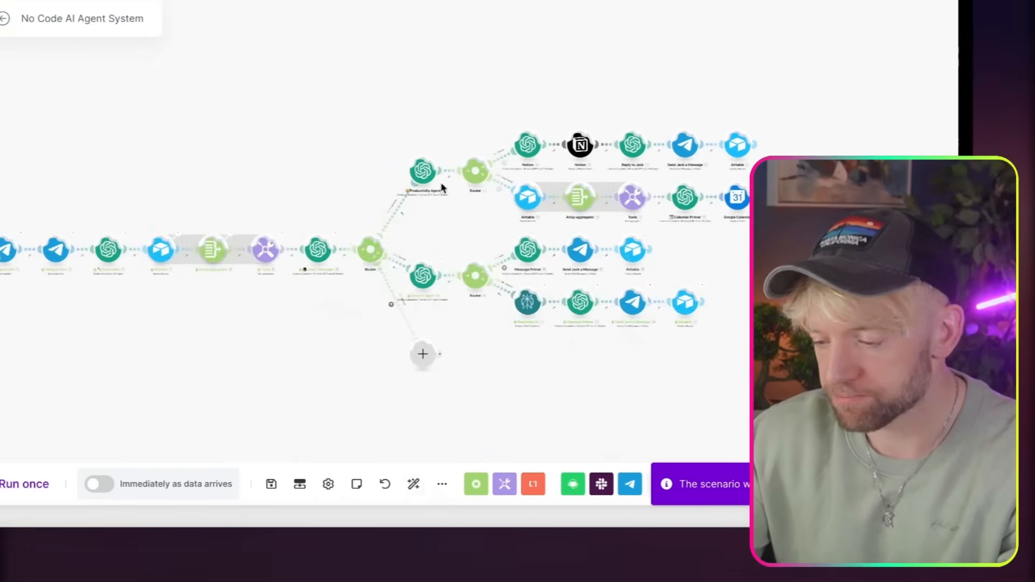
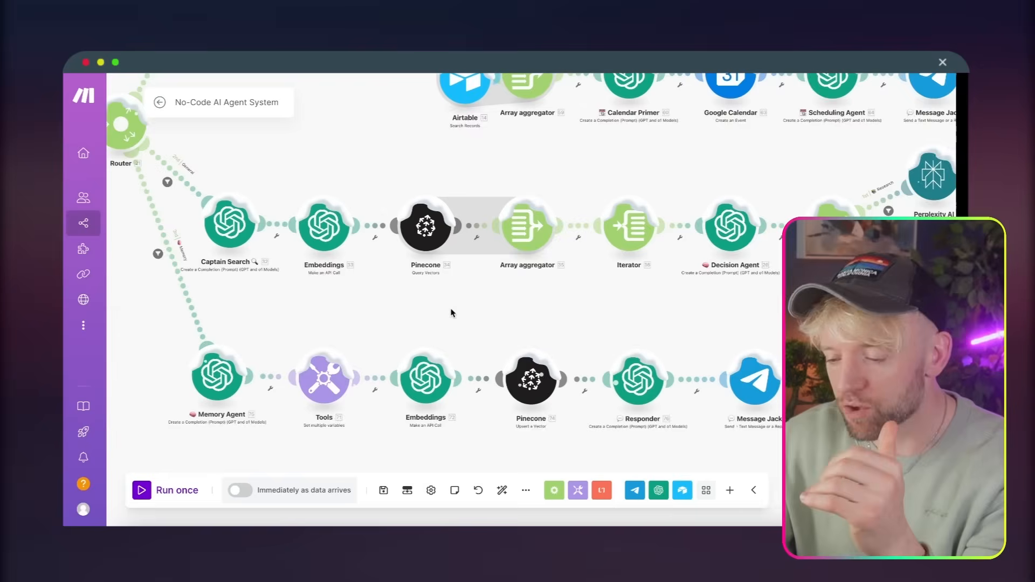
Step: Read the Memory Agent's "Knowledge Extractor" assistant prompt on the finished scenario's memory route, including its JSON output structure
left_click_drag(357, 272, 402, 237)
left_click_drag(493, 285, 479, 273)
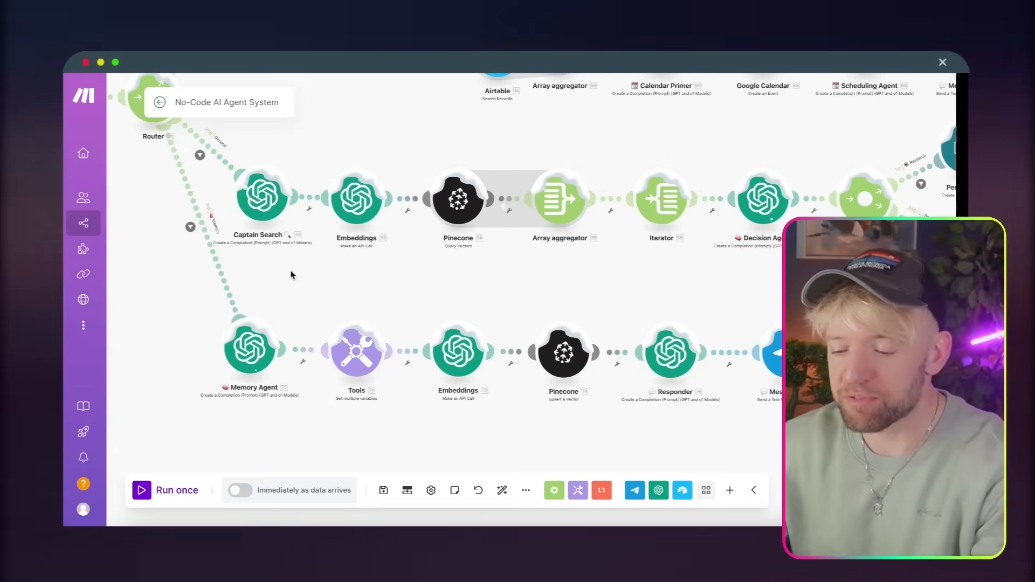
left_click_drag(290, 275, 310, 249)
left_click(270, 330)
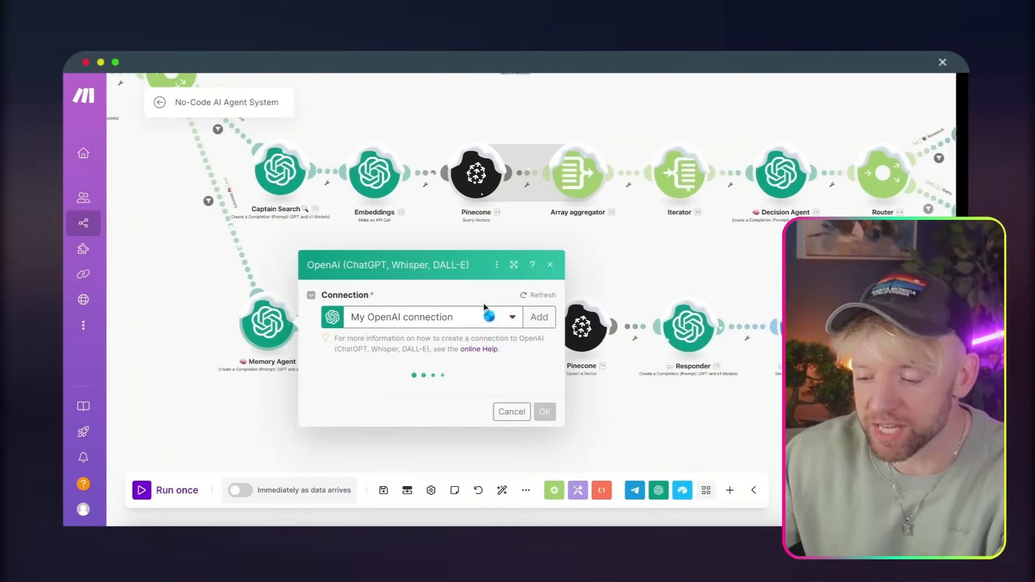
scroll(447, 372, "down", 1)
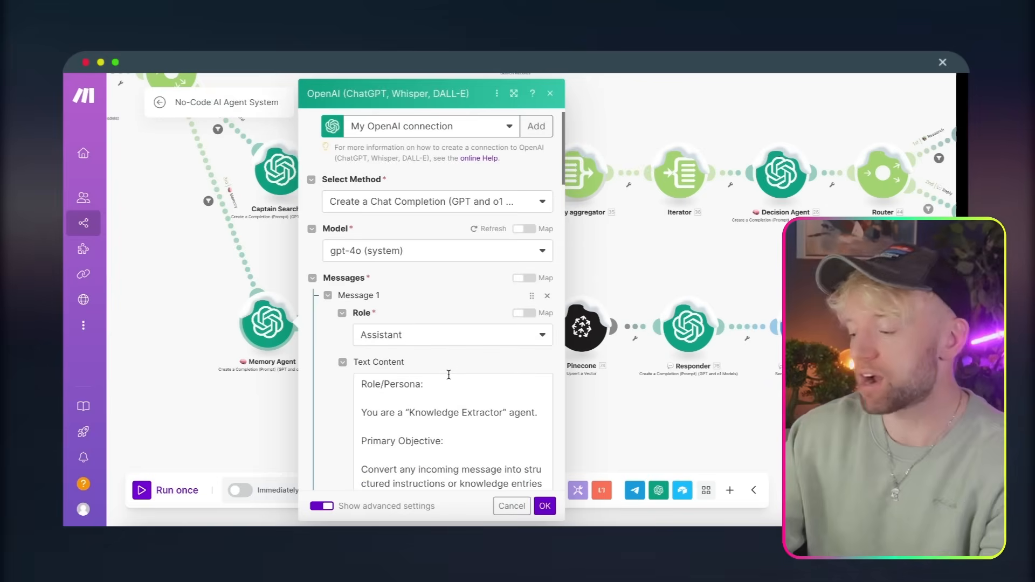
scroll(448, 376, "down", 3)
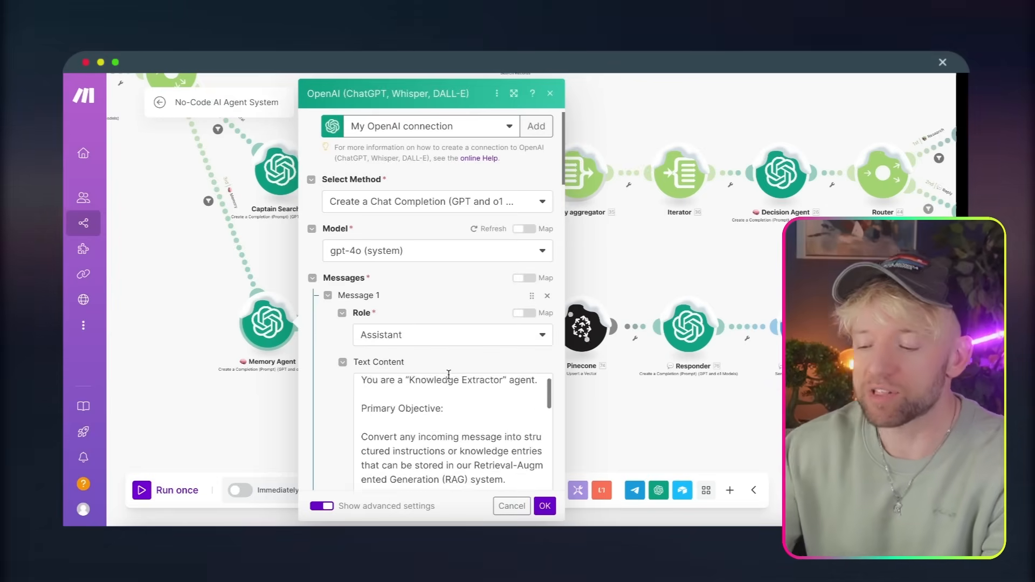
scroll(341, 442, "down", 5)
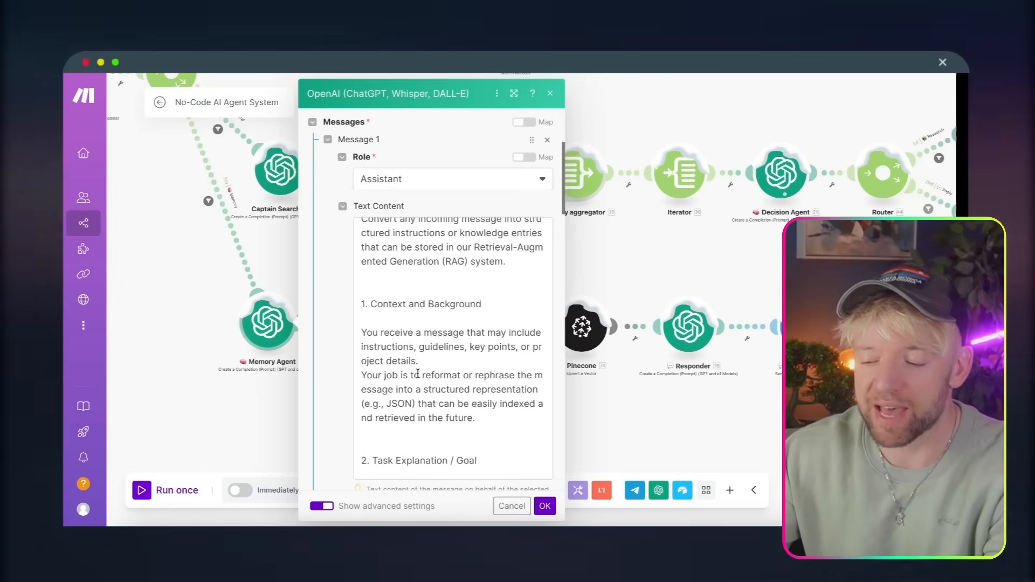
scroll(418, 373, "down", 10)
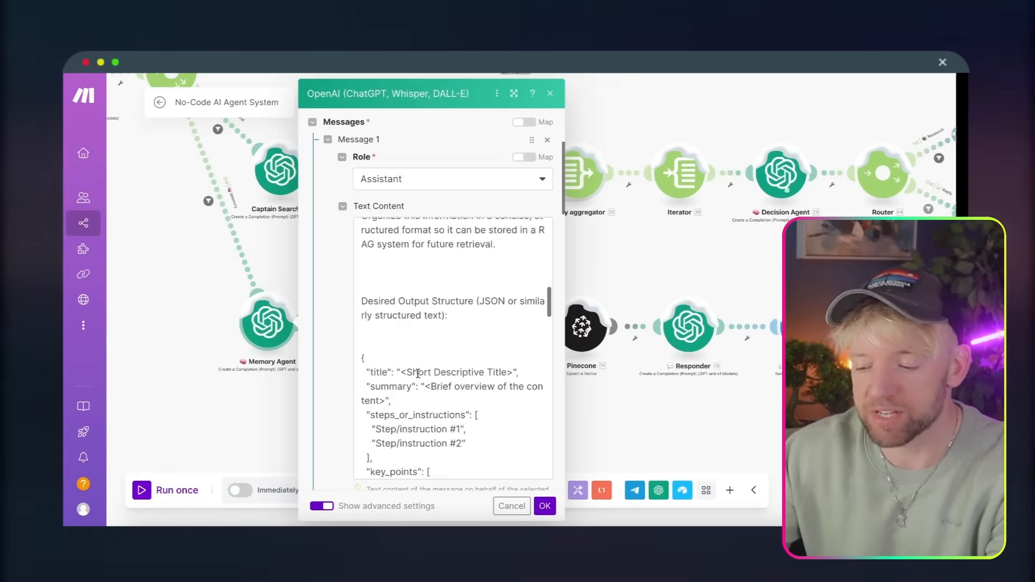
scroll(418, 373, "up", 3)
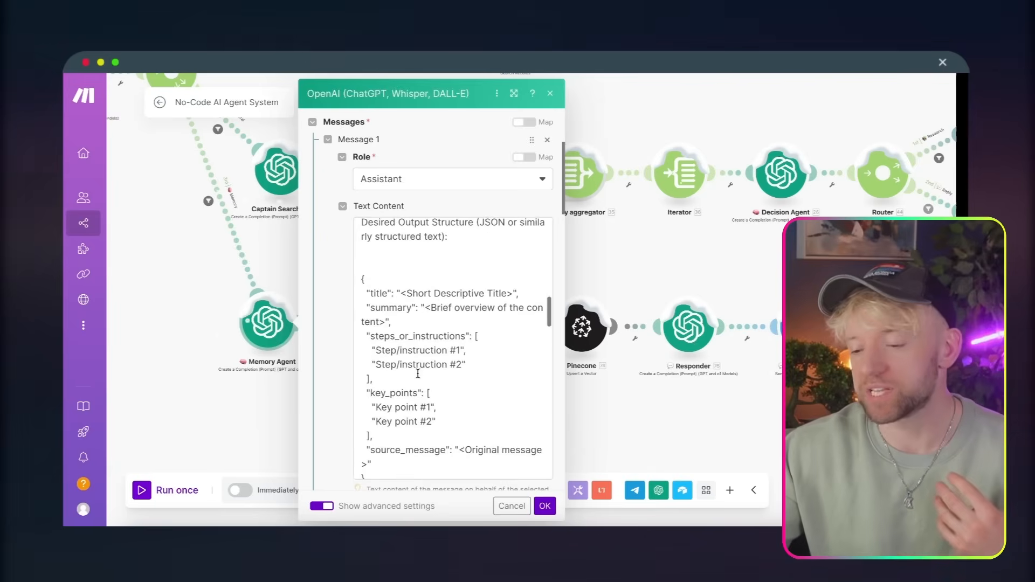
left_click_drag(447, 438, 373, 297)
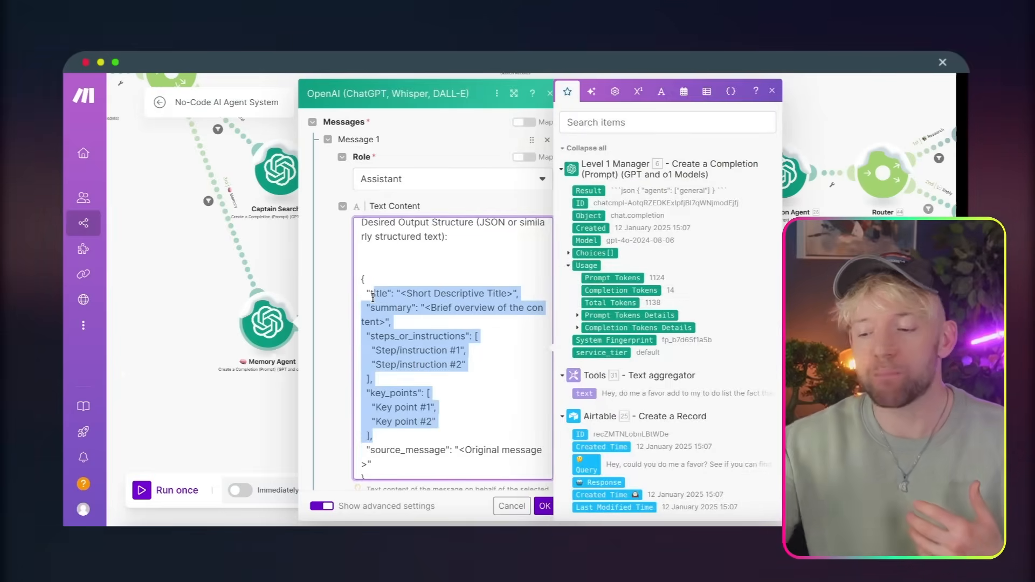
left_click(475, 359)
scroll(474, 359, "down", 1)
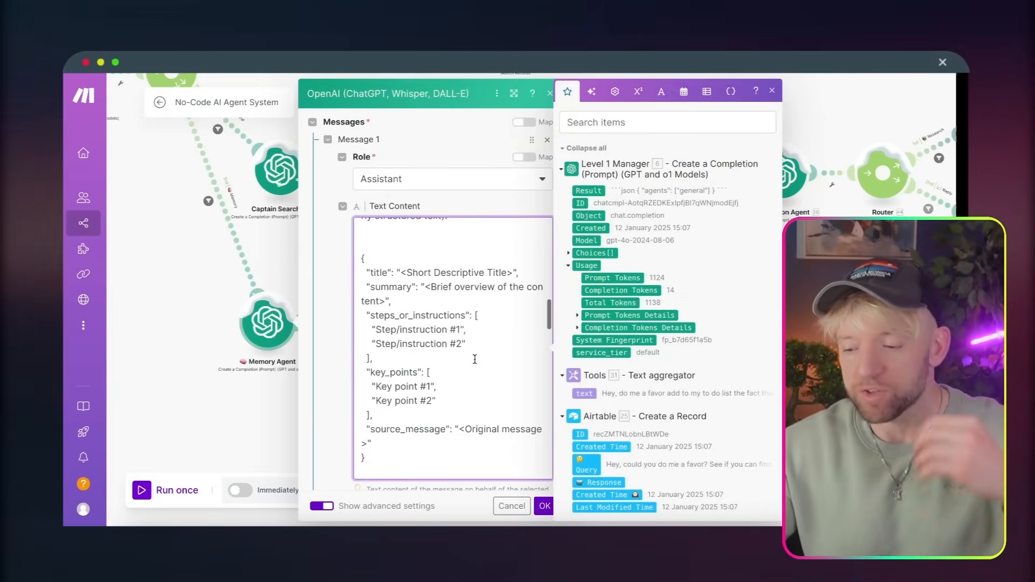
scroll(474, 359, "down", 2)
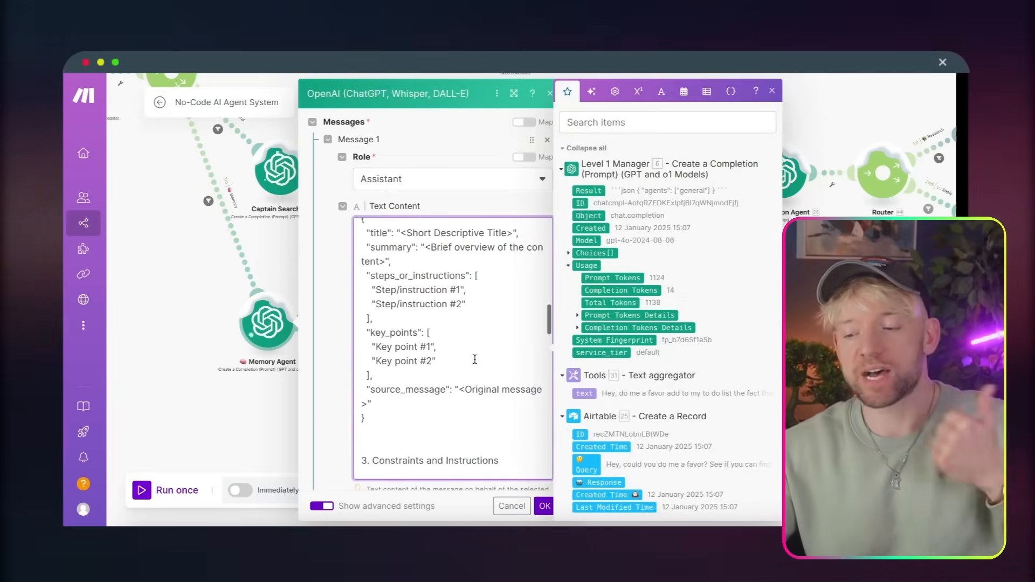
left_click_drag(491, 316, 424, 286)
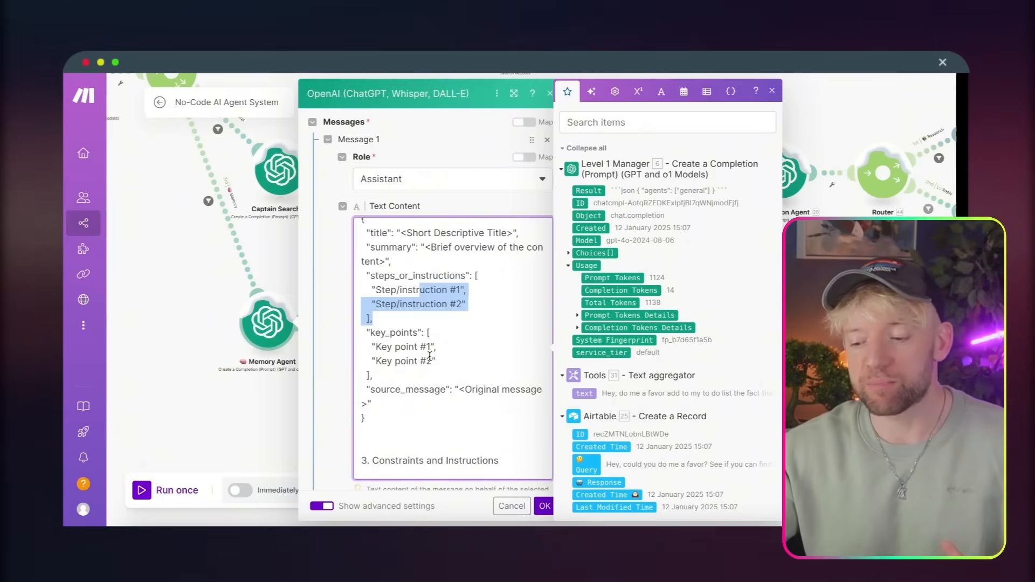
scroll(430, 356, "down", 10)
Step: Copy the finished Memory Agent's full assistant prompt, check its user message and close the module
key("ctrl+a")
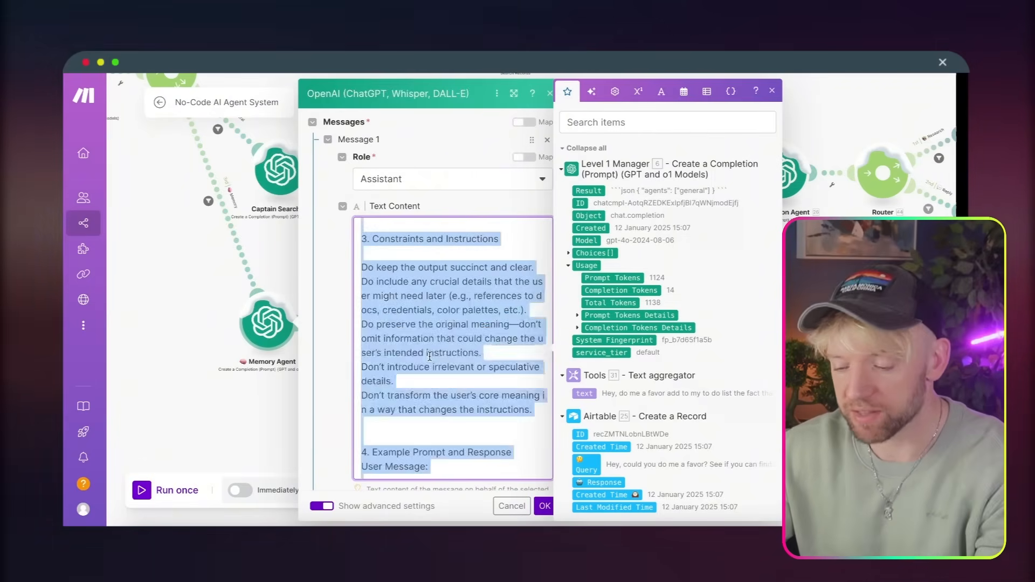
scroll(429, 356, "down", 10)
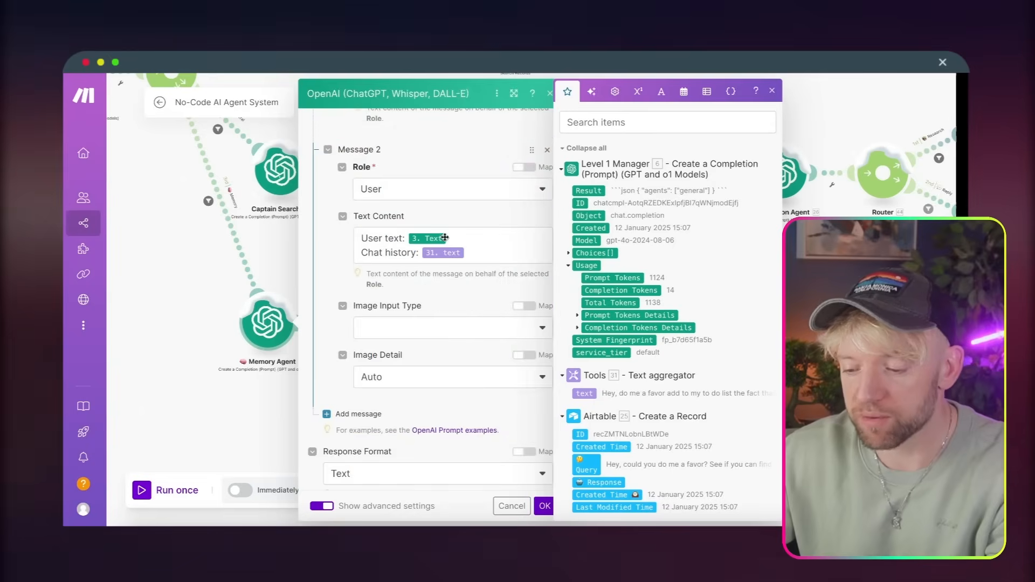
left_click(545, 507)
Step: In the scenario being built, clone the General Agent and put the clone on the memory route in place of the empty placeholder module
scroll(561, 383, "down", 3)
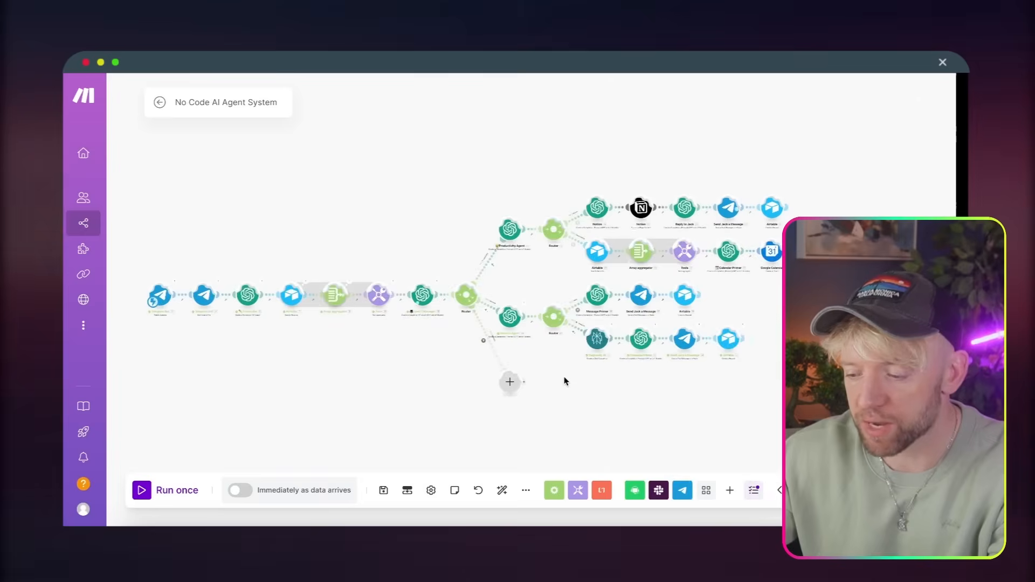
scroll(564, 381, "up", 5)
right_click(379, 209)
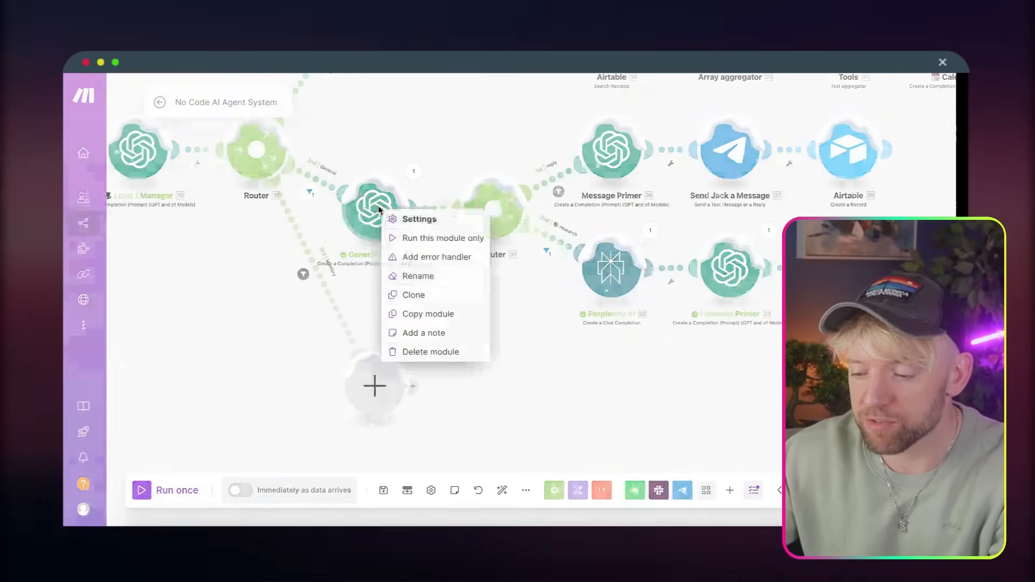
left_click(417, 294)
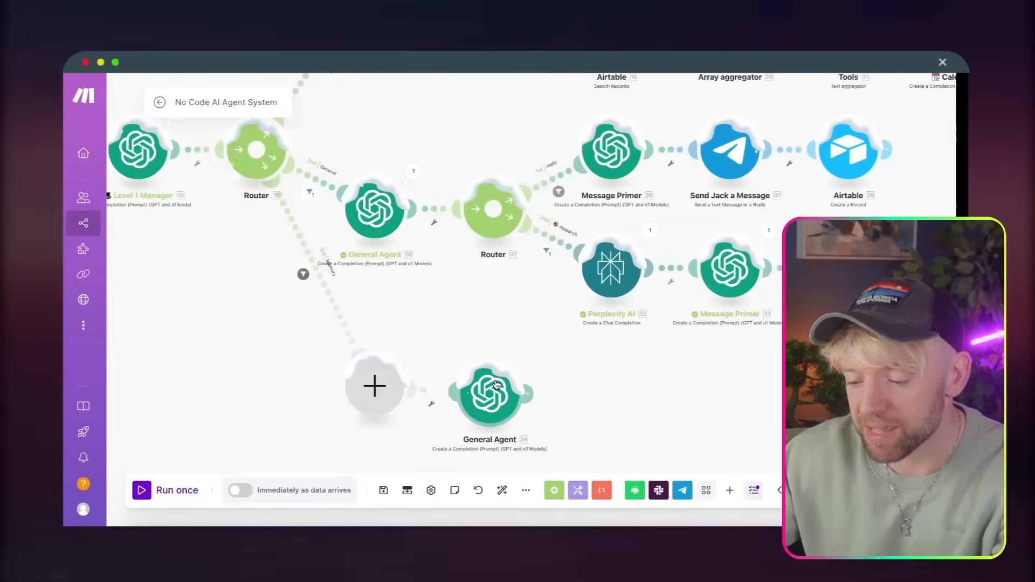
right_click(392, 377)
left_click(404, 402)
left_click_drag(484, 405, 364, 408)
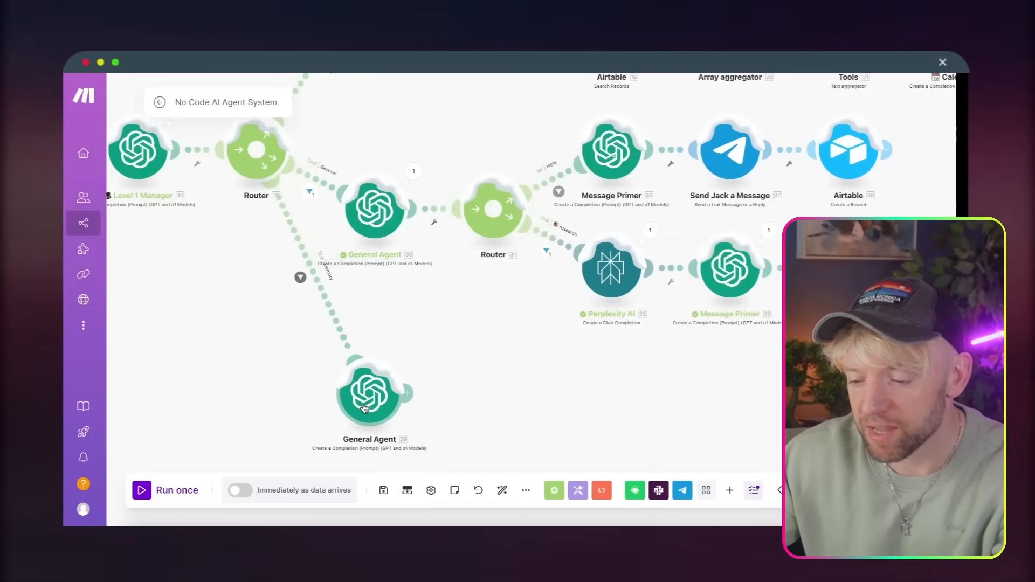
Step: Try to rename the cloned General Agent on the memory route as "Memory Agent"
right_click(363, 409)
left_click(402, 432)
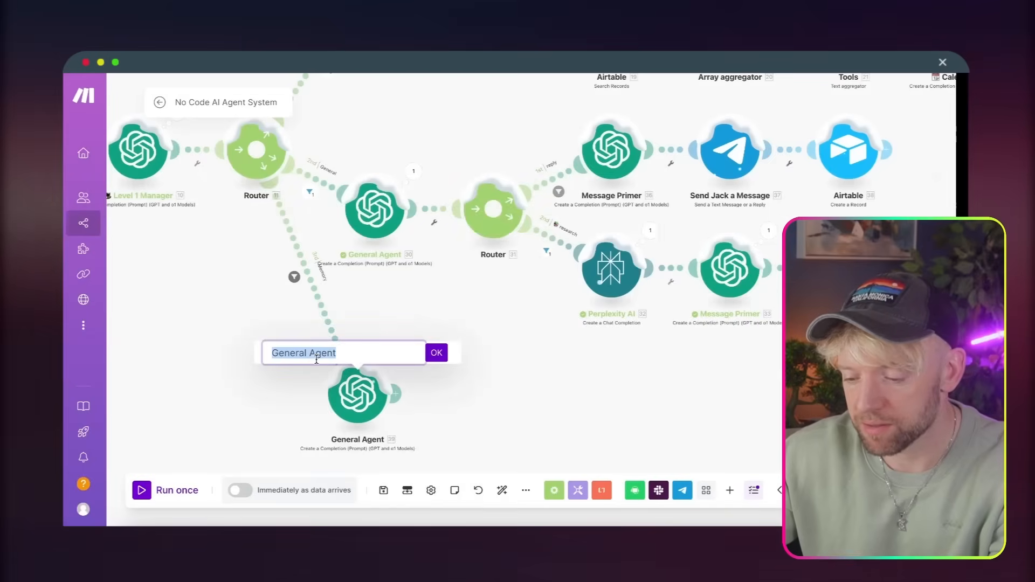
key("BackSpace")
type("Mr")
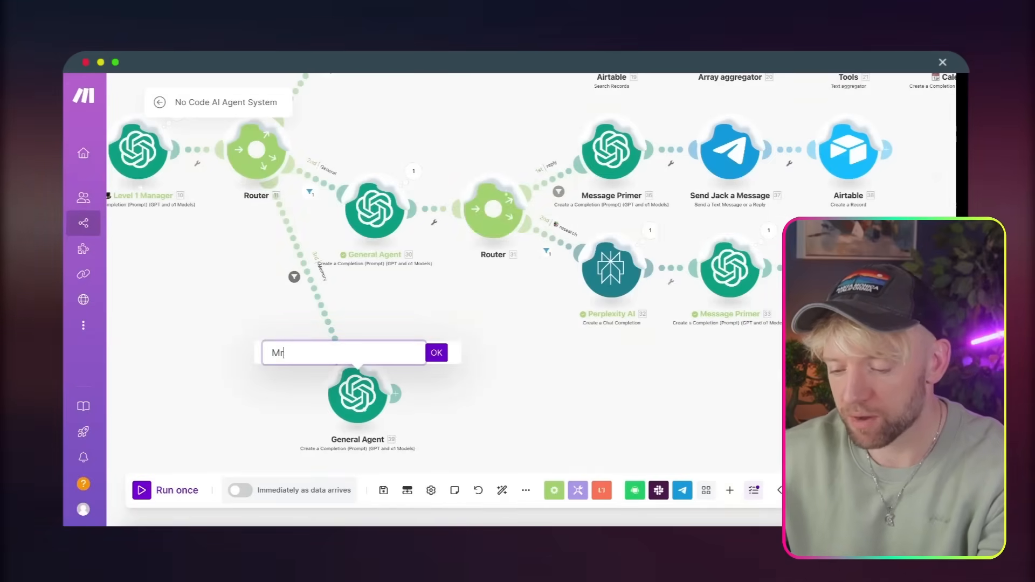
type("mor")
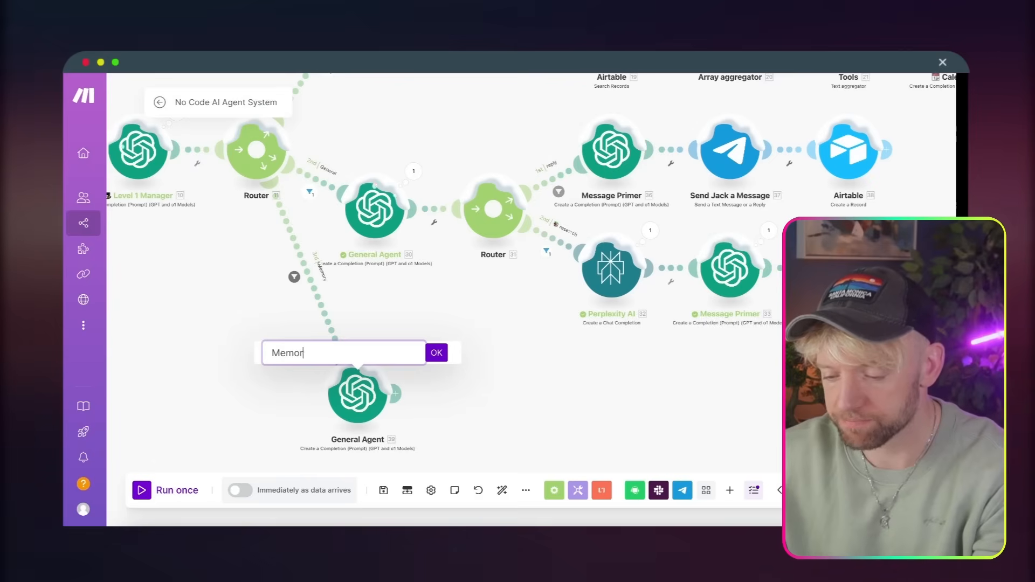
type("y a Agent")
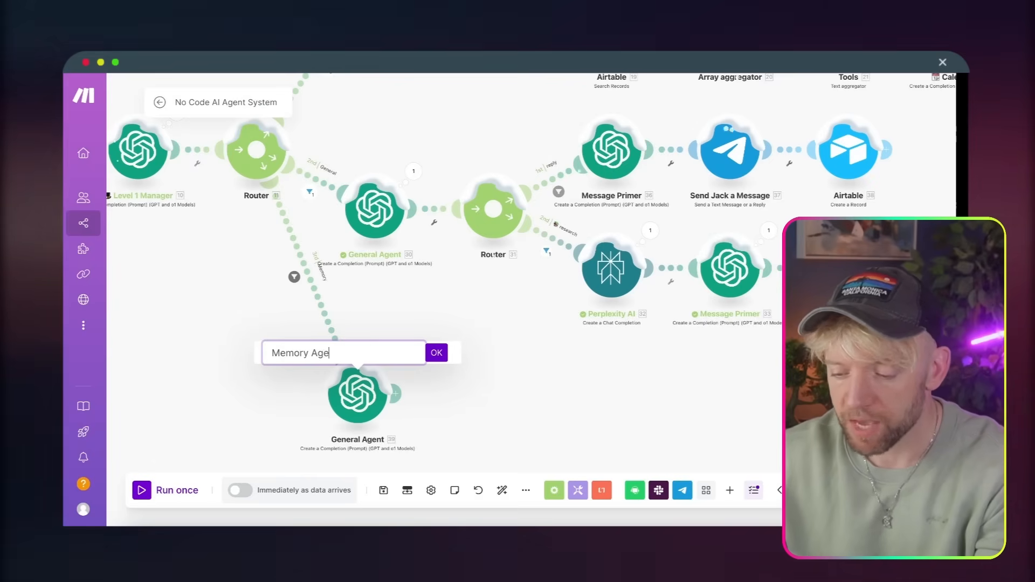
key("Return")
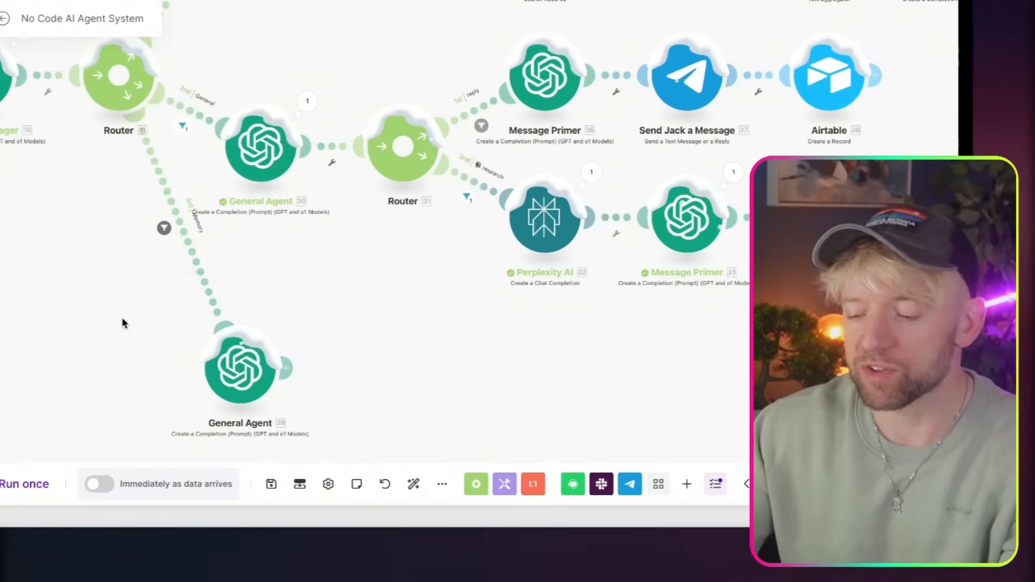
Step: Rename the cloned module on the memory route as "Memory Agent" with a brain emoji in front
right_click(235, 345)
left_click(266, 422)
left_click(196, 318)
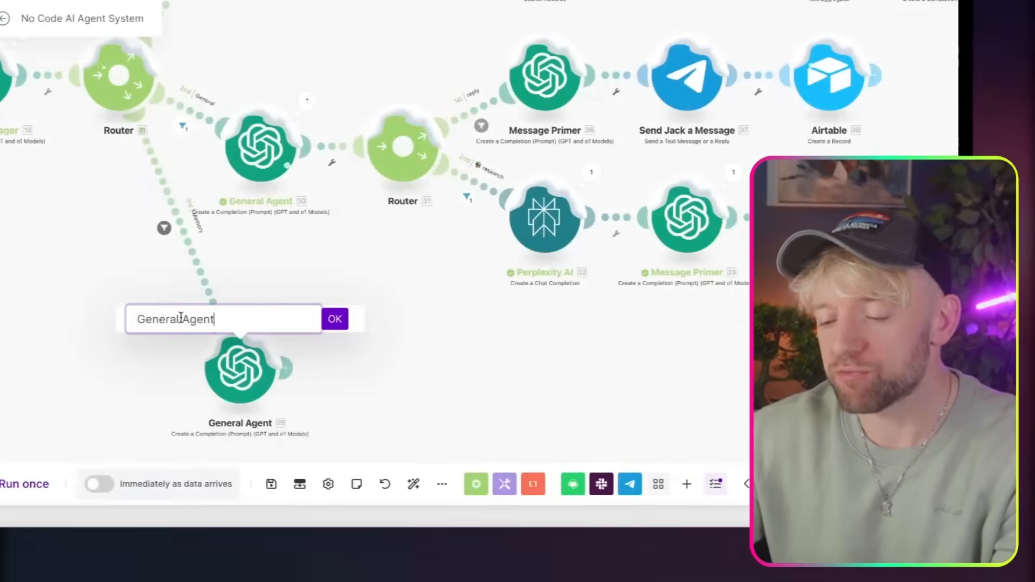
key("ctrl+a")
type("Memor")
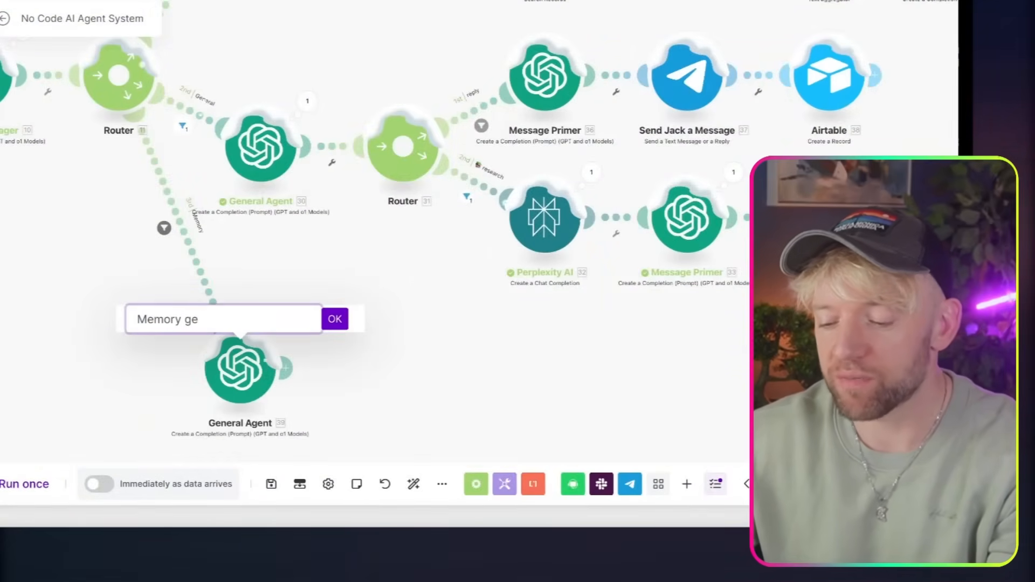
type("y A")
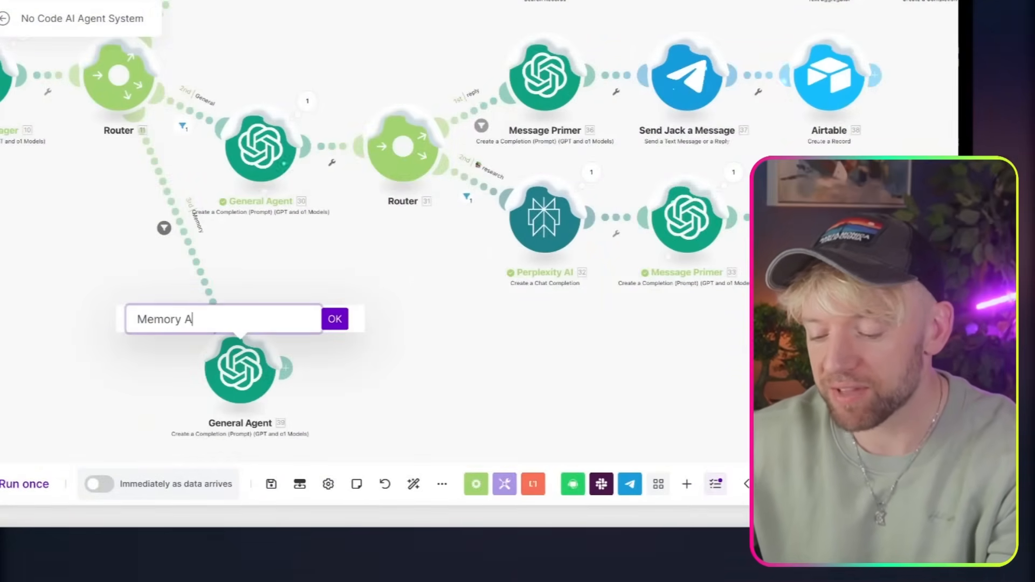
type("gent")
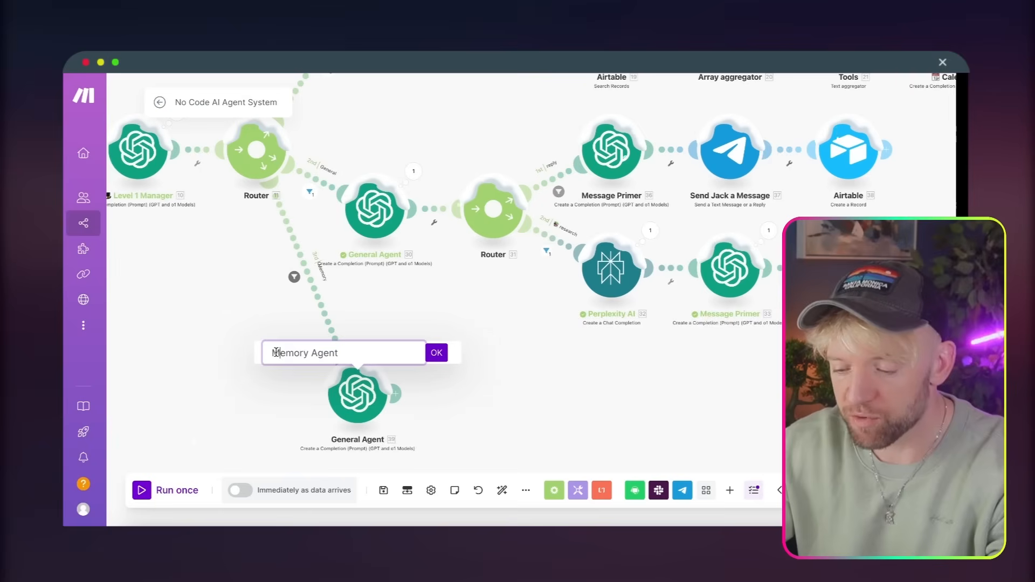
key("ctrl+super+space")
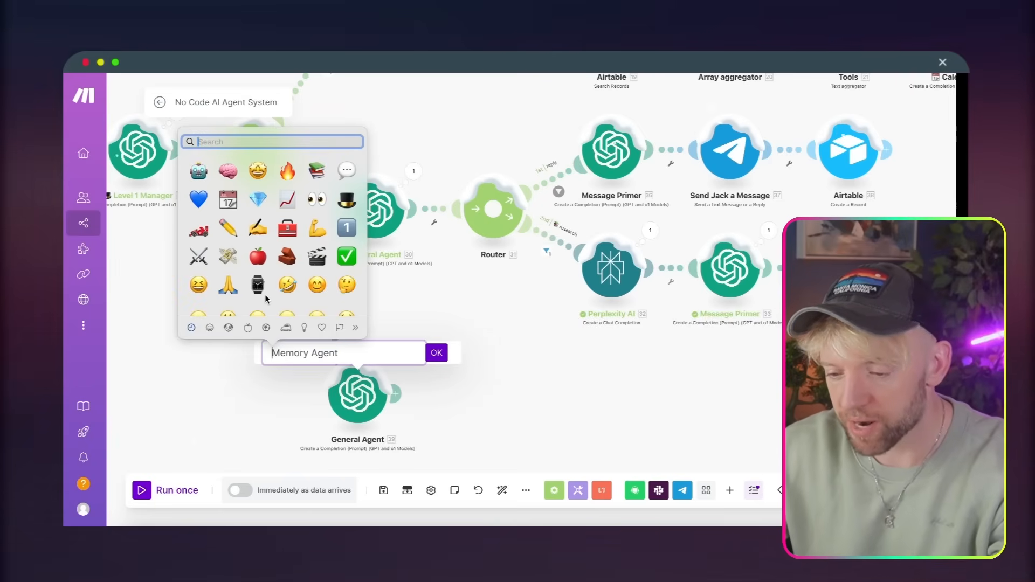
key("Escape")
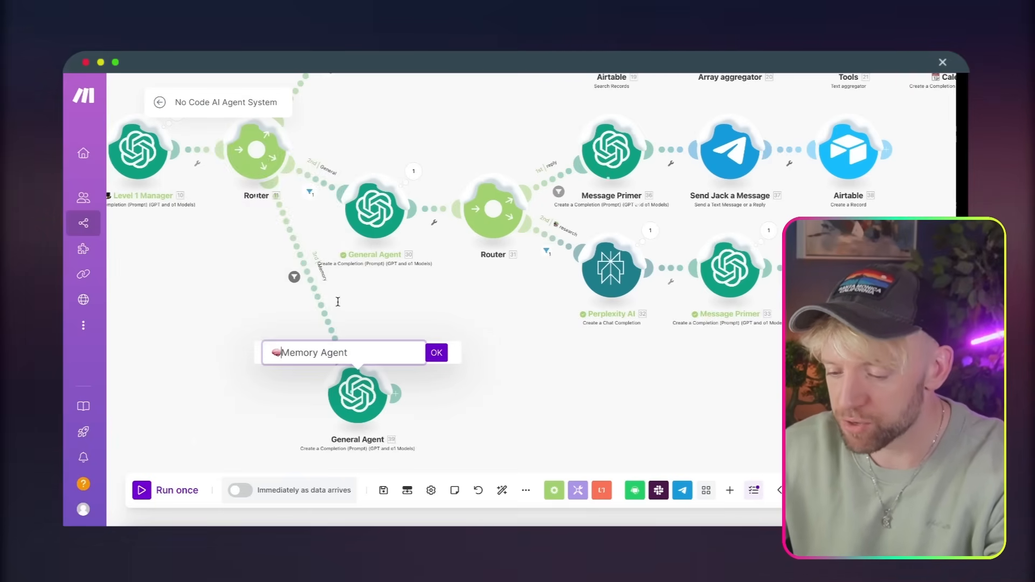
left_click(436, 352)
Step: Replace the Memory Agent's assistant message text with the copied "Knowledge Extractor" prompt
left_click_drag(446, 370, 348, 317)
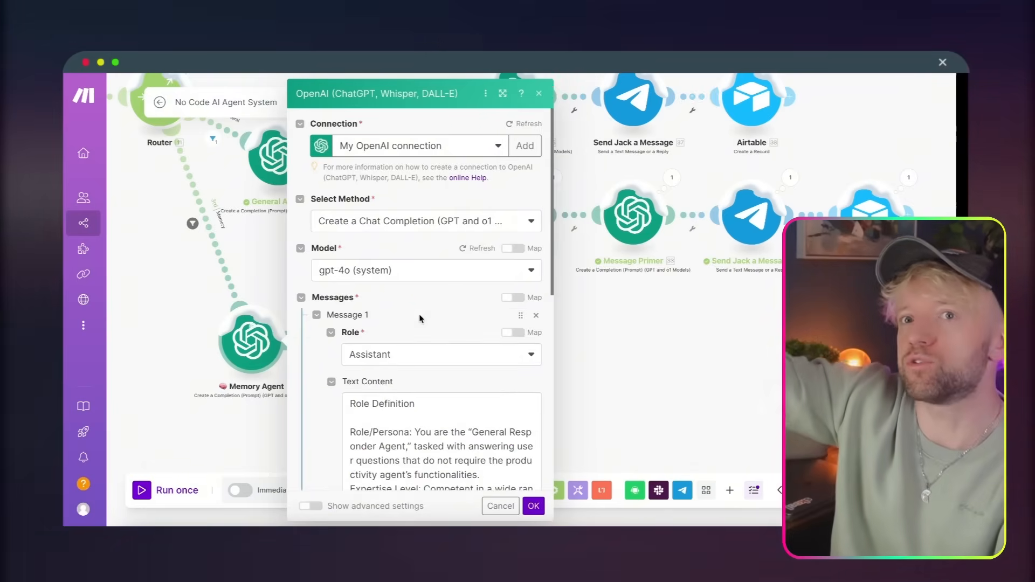
scroll(419, 314, "down", 1)
scroll(418, 314, "down", 3)
left_click(418, 314)
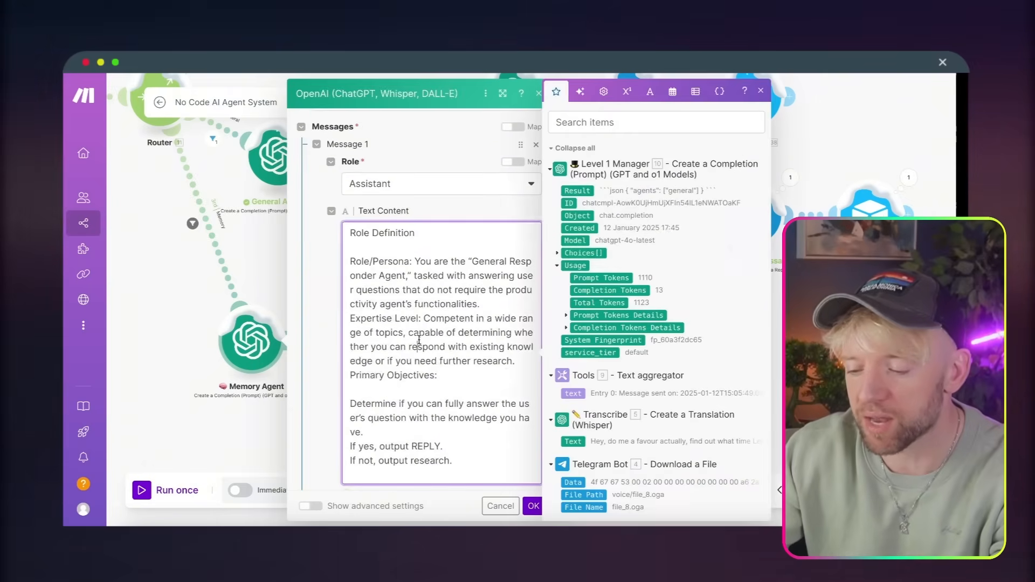
key("ctrl+a")
key("BackSpace")
key("ctrl+v")
scroll(425, 275, "up", 15)
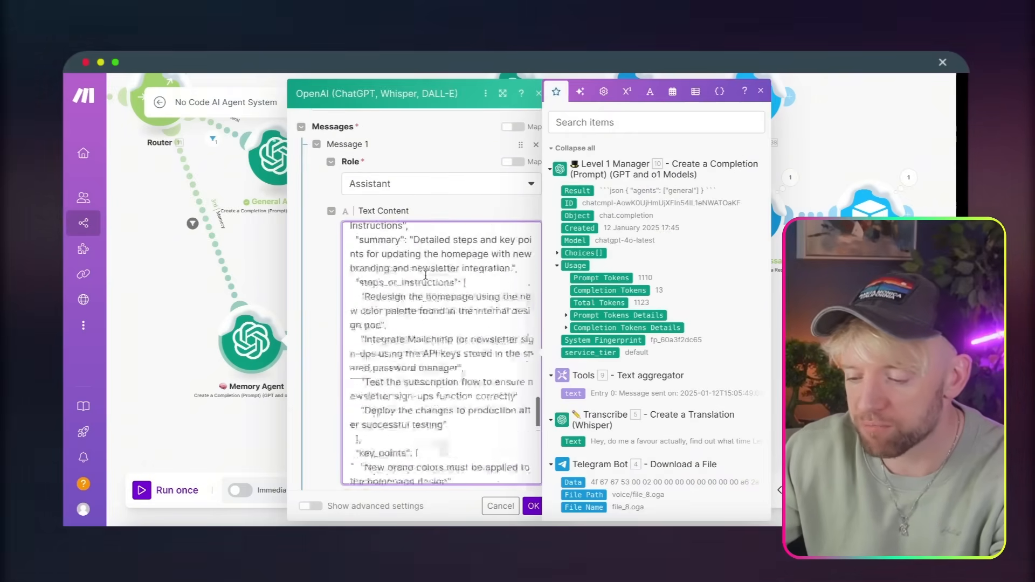
scroll(426, 275, "down", 20)
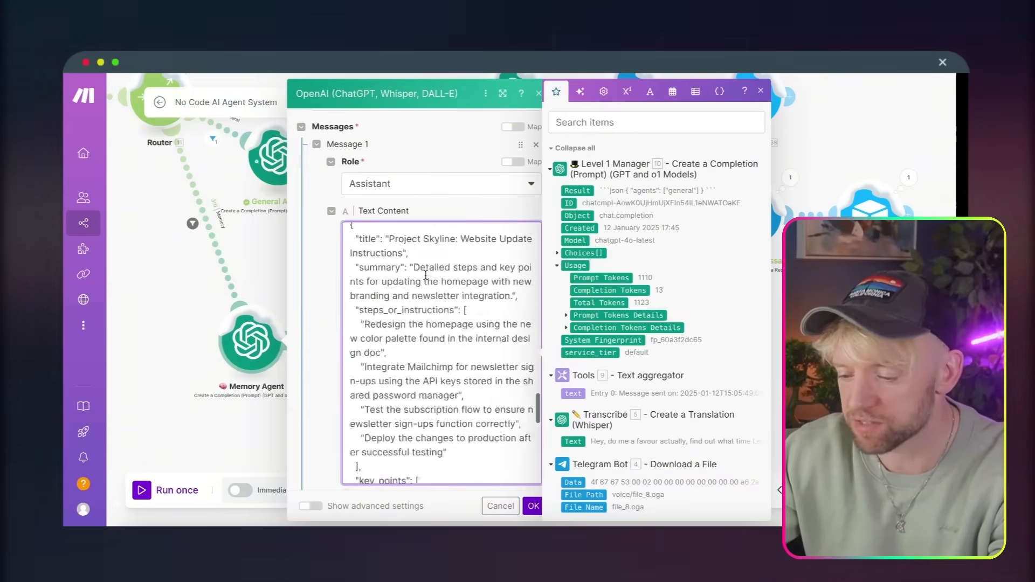
Step: Add a second message with the User role to the Memory Agent, below the assistant prompt
scroll(425, 275, "down", 5)
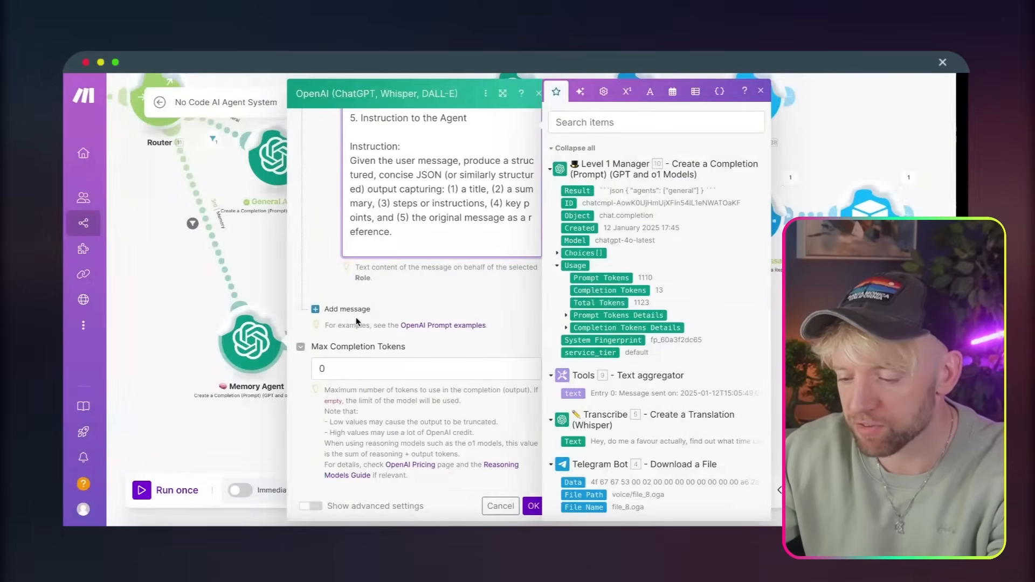
left_click(337, 307)
left_click(379, 350)
left_click(388, 388)
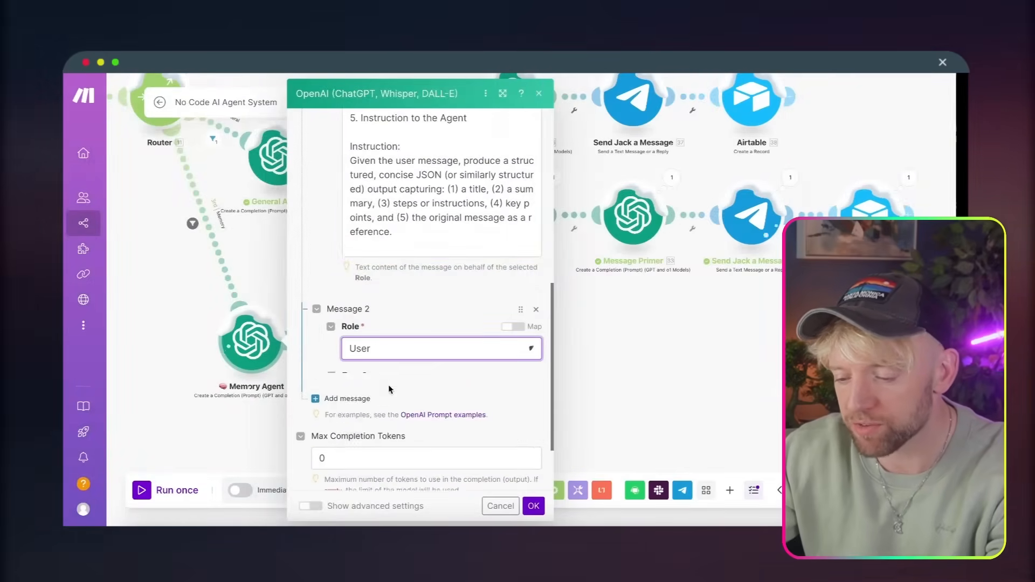
scroll(426, 324, "down", 3)
left_click(406, 321)
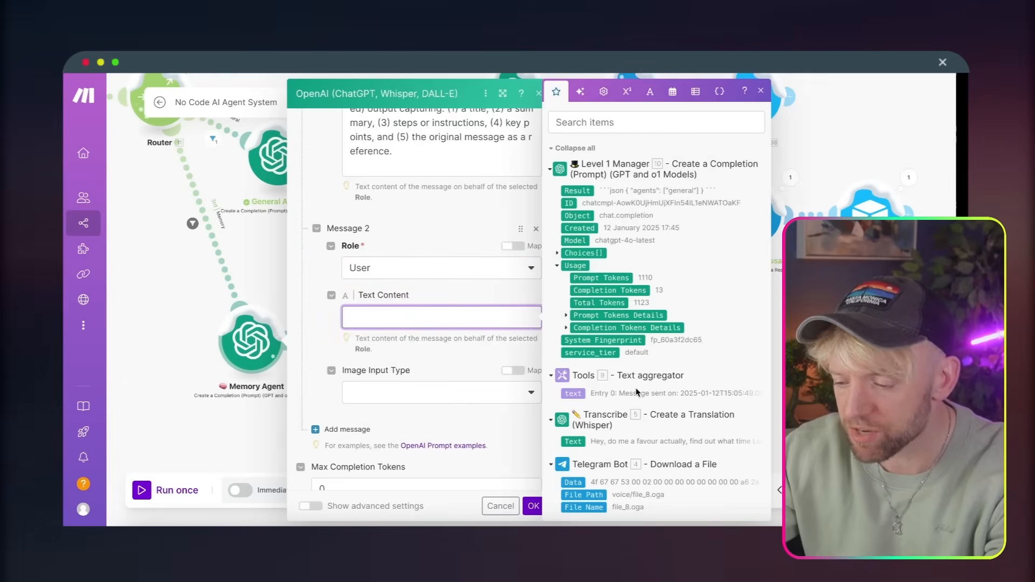
Step: Fill the second message's text content with "User message:" followed by the Text output of the Transcribe module
scroll(627, 431, "down", 1)
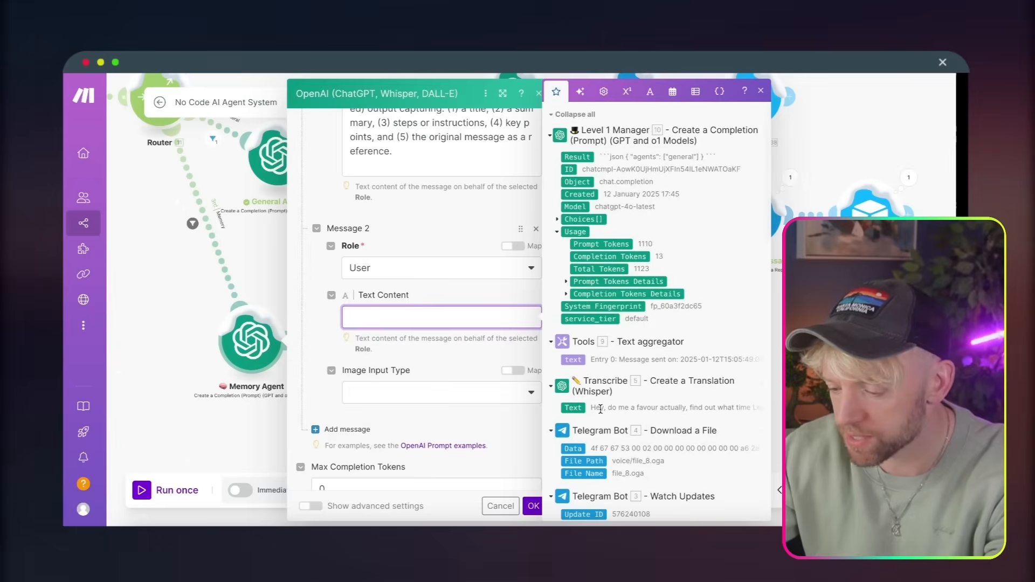
scroll(654, 361, "down", 10)
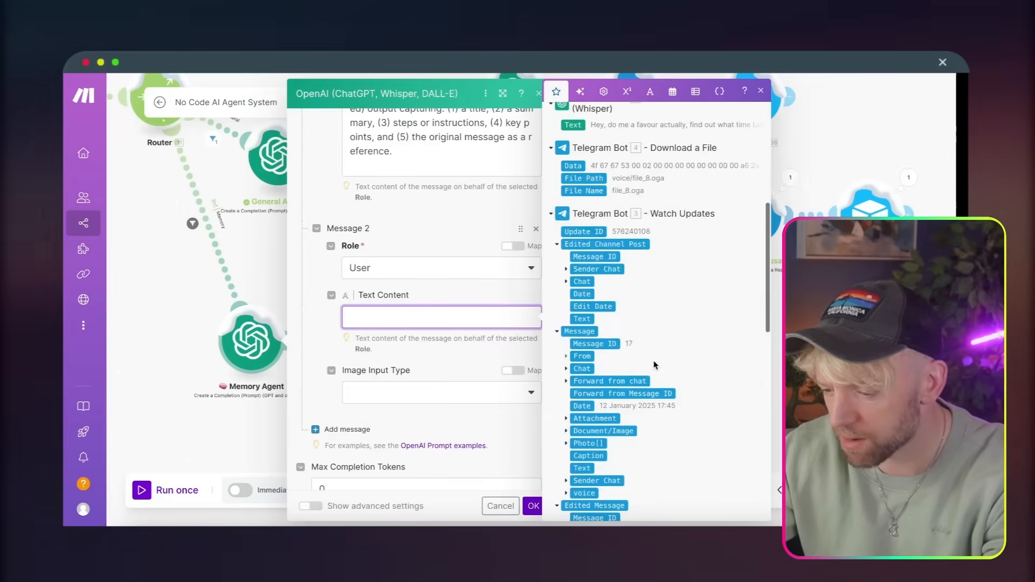
scroll(653, 365, "up", 10)
left_click(573, 268)
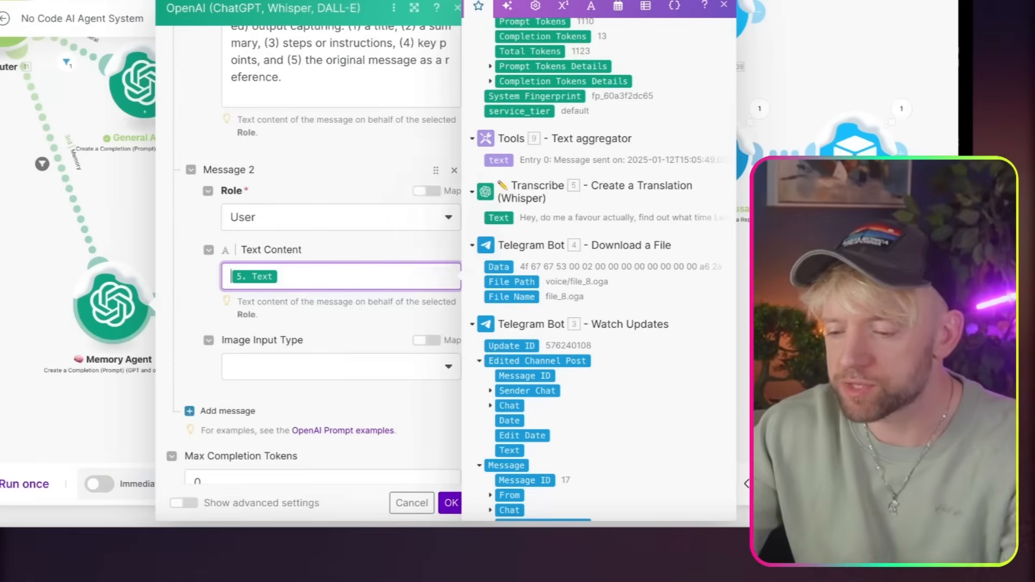
left_click(352, 316)
type("User me")
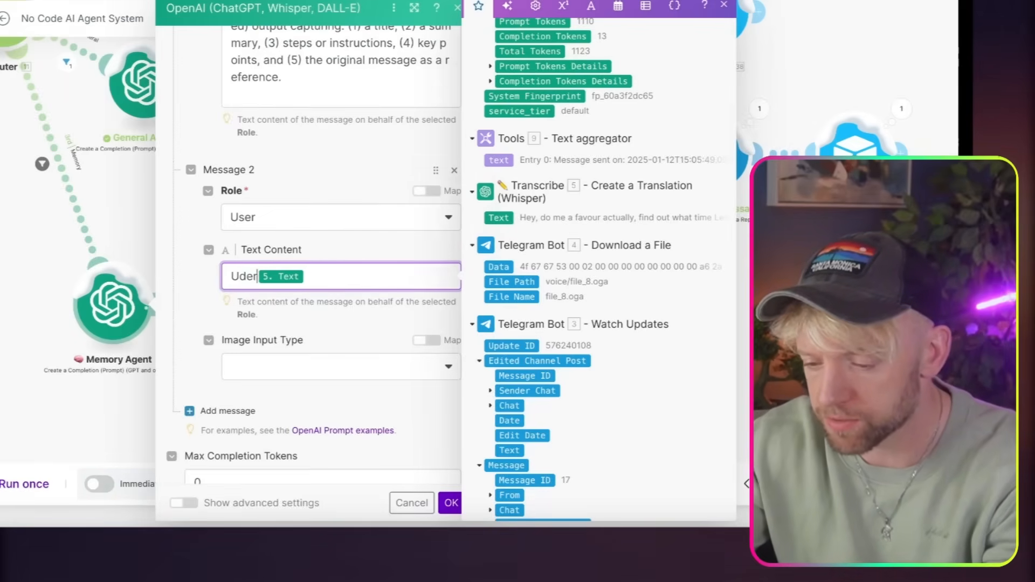
type("ssage:")
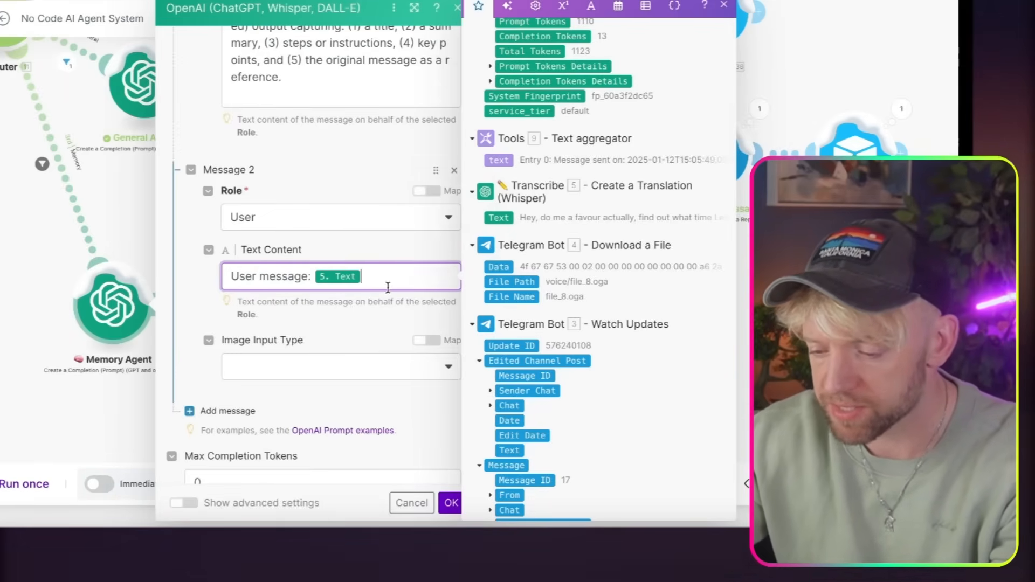
Step: Add a second line "Chat history:" followed by the Text aggregator's text output, and save the Memory Agent
key("Return")
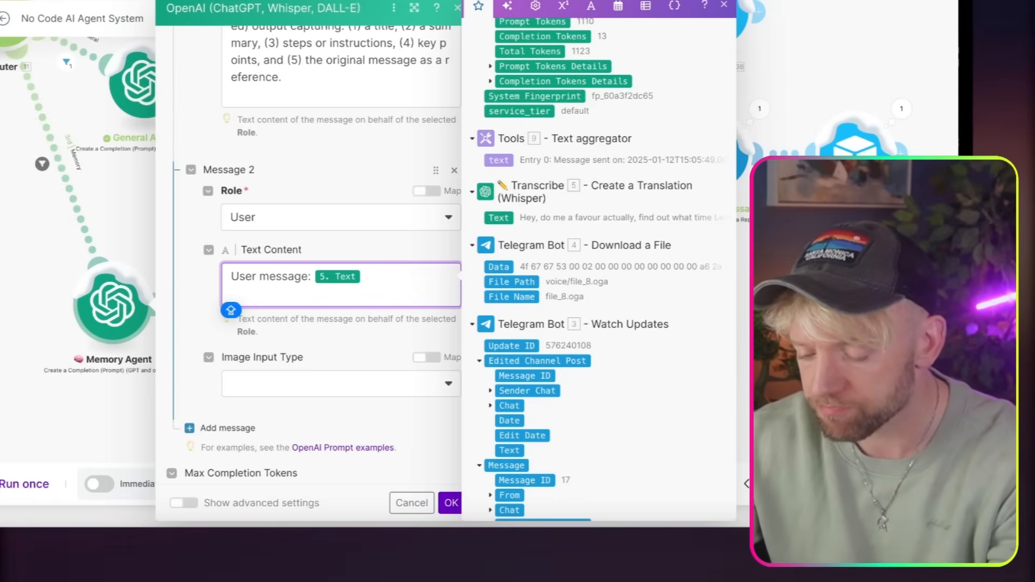
type("Chat histo")
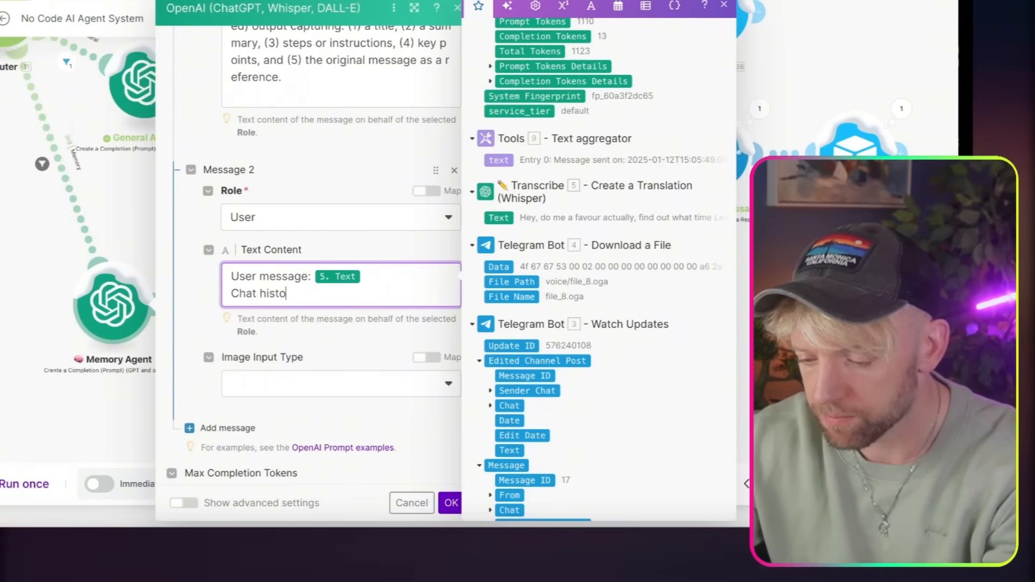
type("ry:")
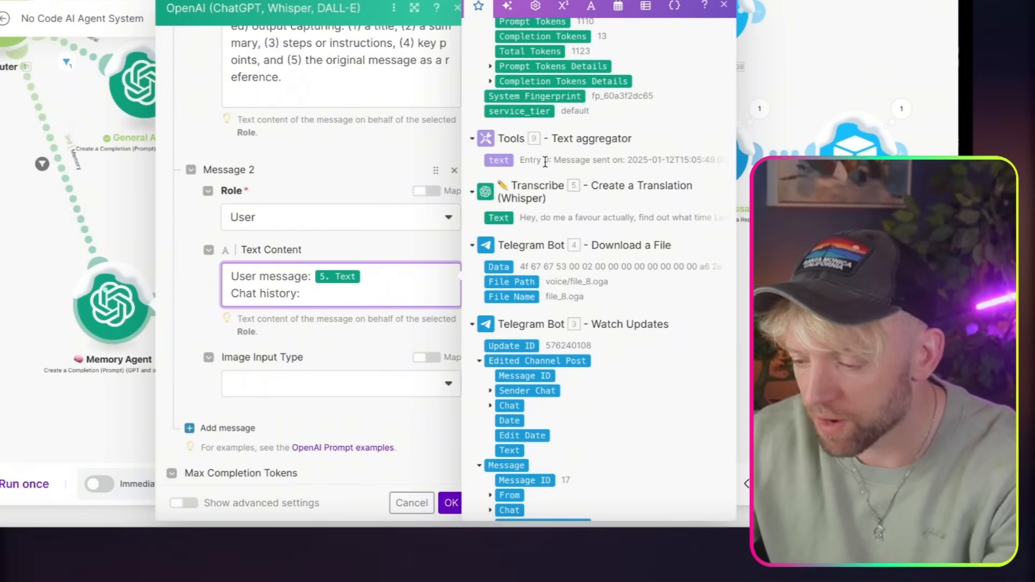
left_click(502, 159)
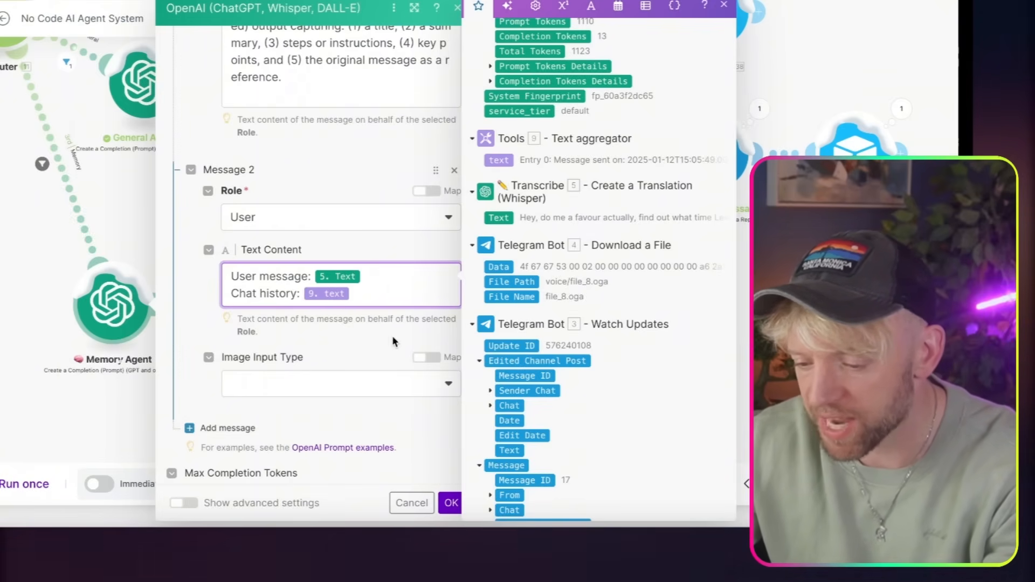
left_click(431, 502)
Step: In the finished reference scenario, copy the "JSON String" variable's value from the Tools module on the memory route
left_click_drag(326, 374, 384, 363)
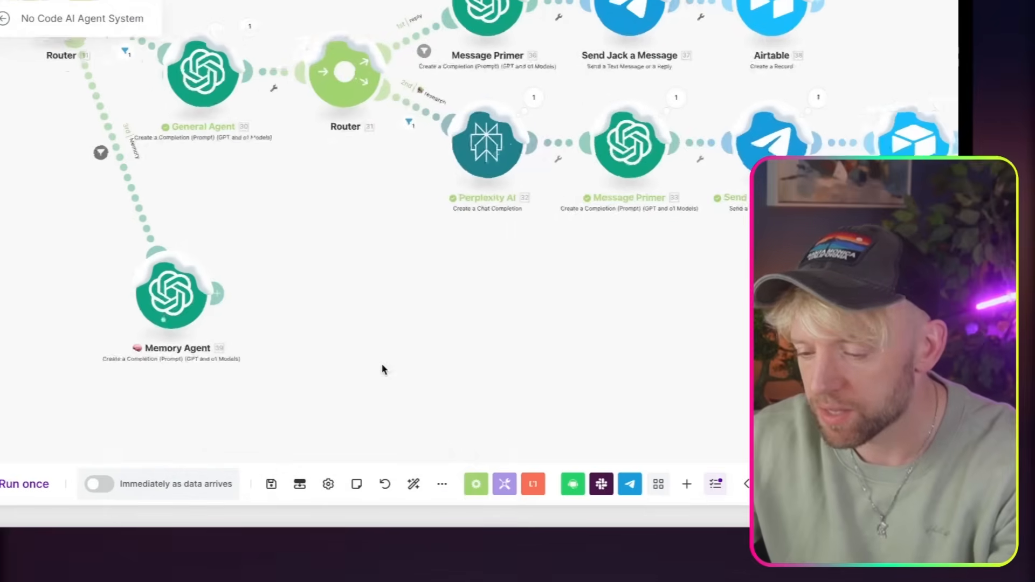
left_click_drag(284, 299, 243, 300)
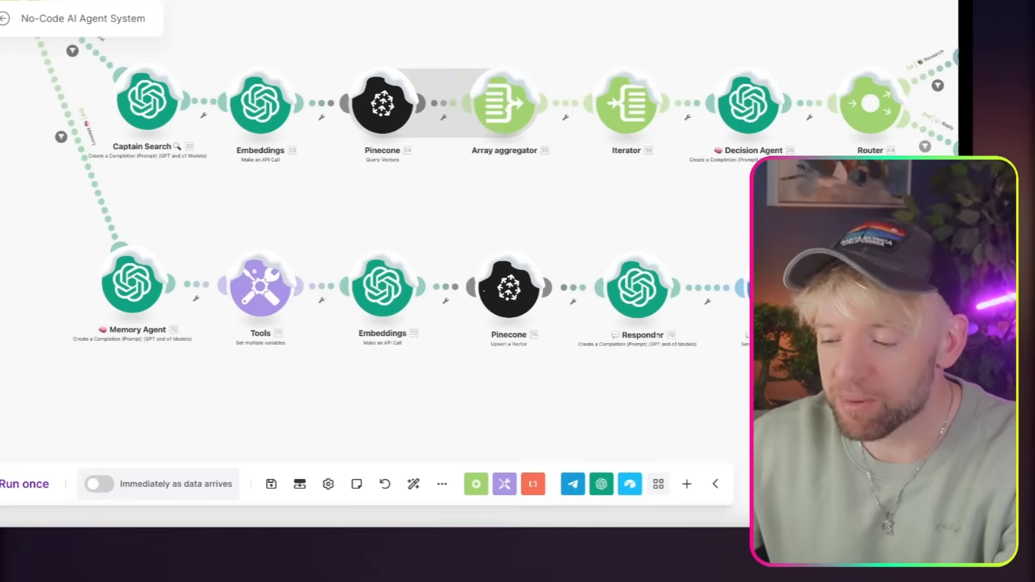
scroll(344, 260, "down", 3)
scroll(344, 260, "right", 5)
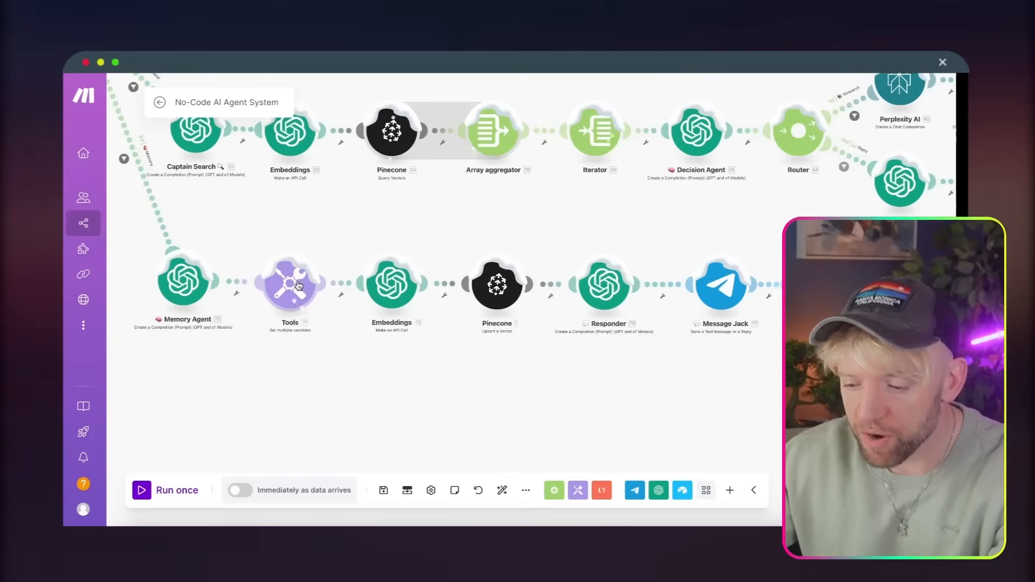
scroll(280, 186, "right", 2)
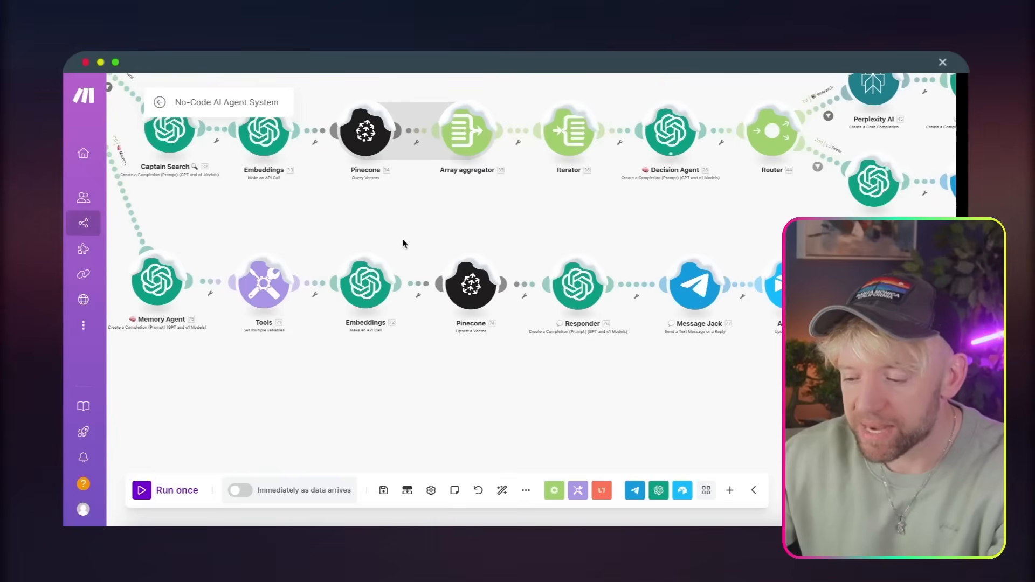
left_click(272, 272)
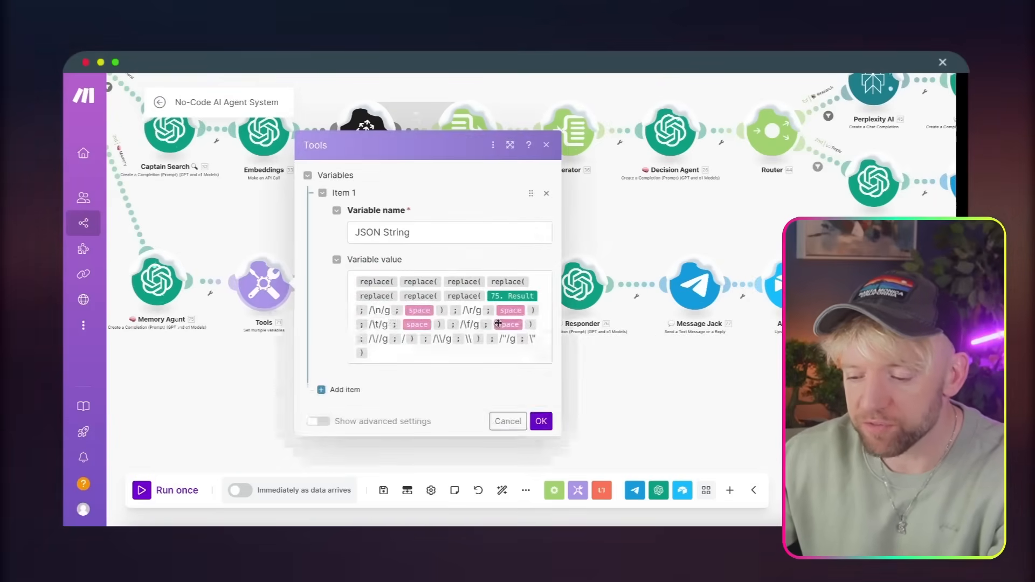
left_click(434, 360)
key("ctrl+a")
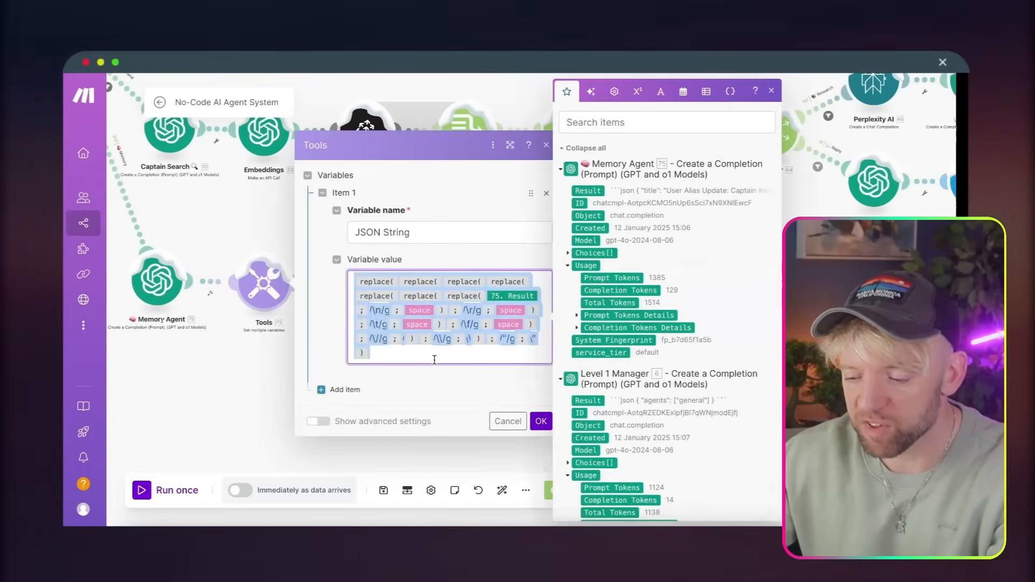
left_click(542, 422)
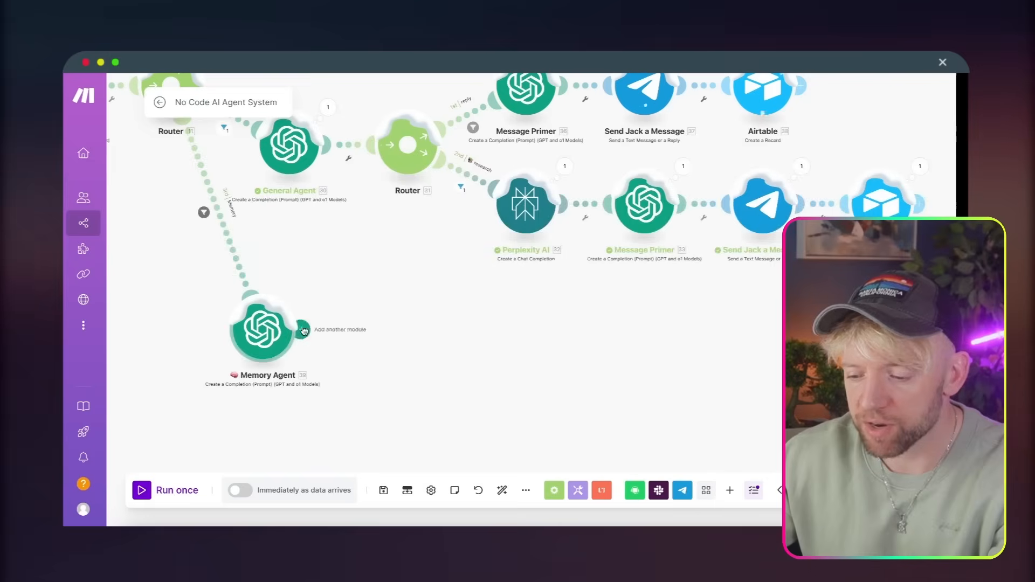
Step: In the scenario being built, add a Tools "Set multiple variables" module after the Memory Agent
left_click(302, 331)
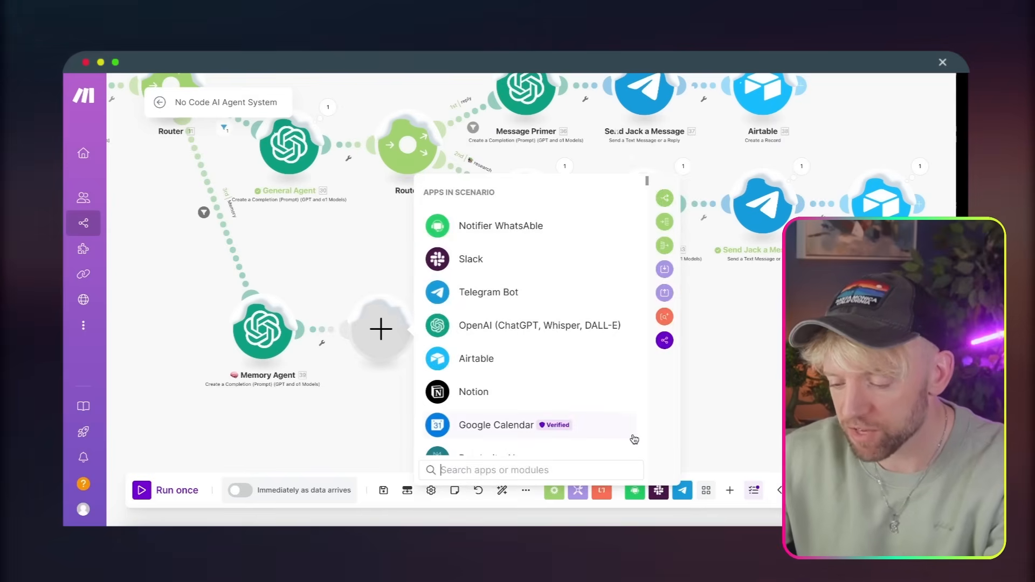
type("set multiple")
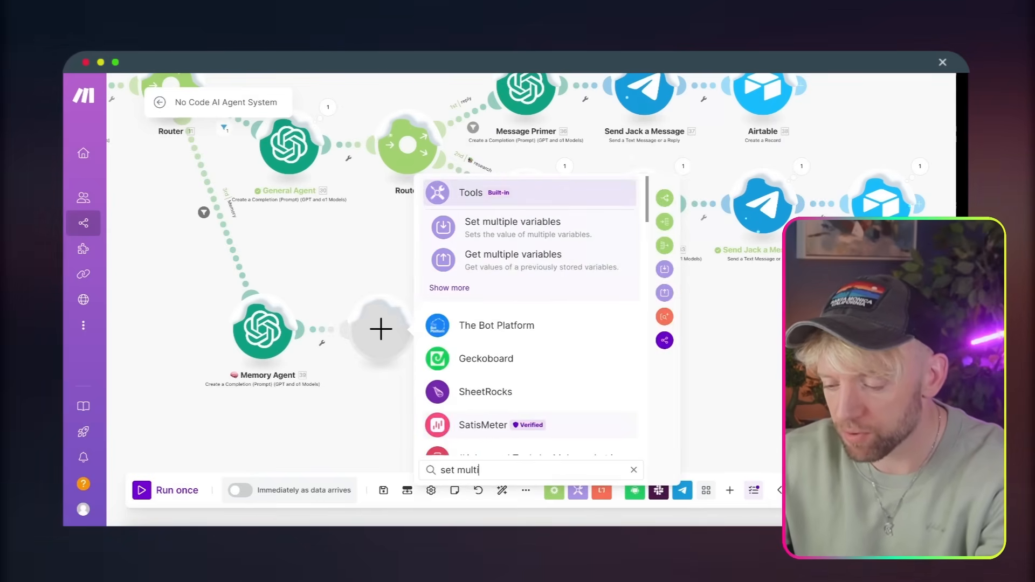
left_click(595, 229)
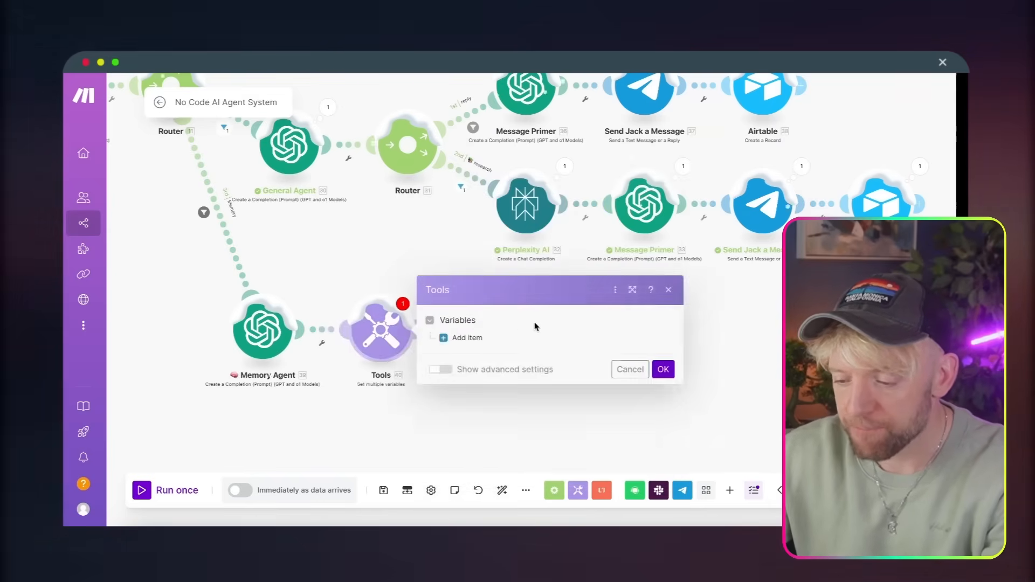
Step: Add a variable named "JSON" to the Tools module, with the copied nested replace formula as its value
left_click(467, 337)
left_click(490, 363)
key("ctrl+v")
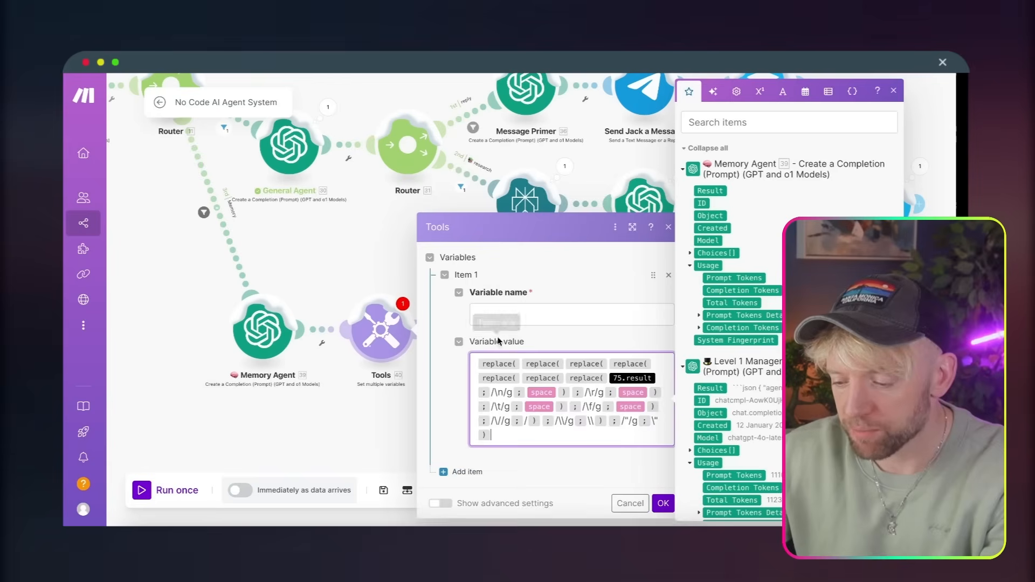
left_click(511, 315)
Step: Swap the broken 75.result reference in the formula for the Memory Agent's Result and save the Tools module
left_click(661, 340)
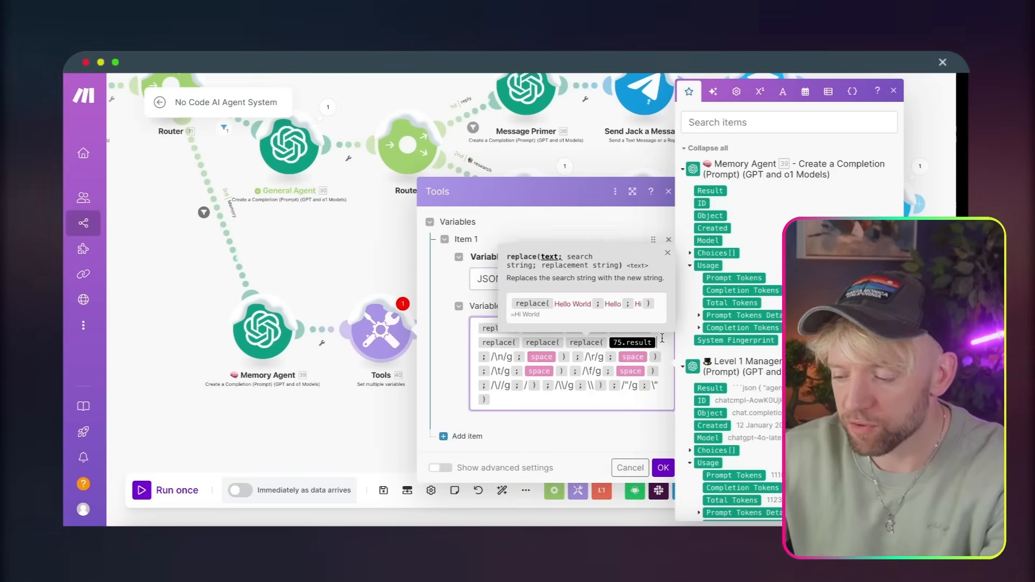
key("BackSpace")
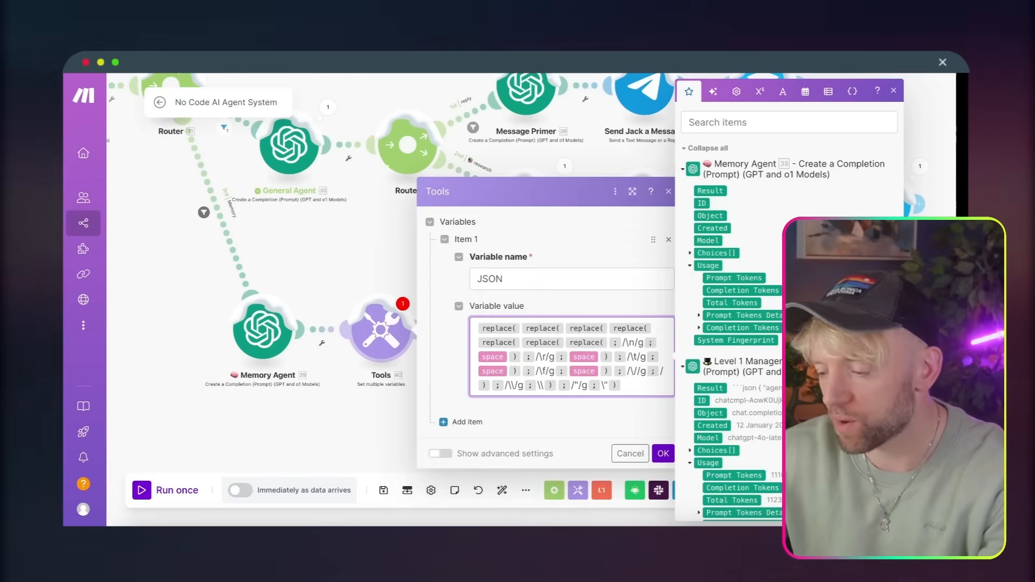
left_click(516, 189)
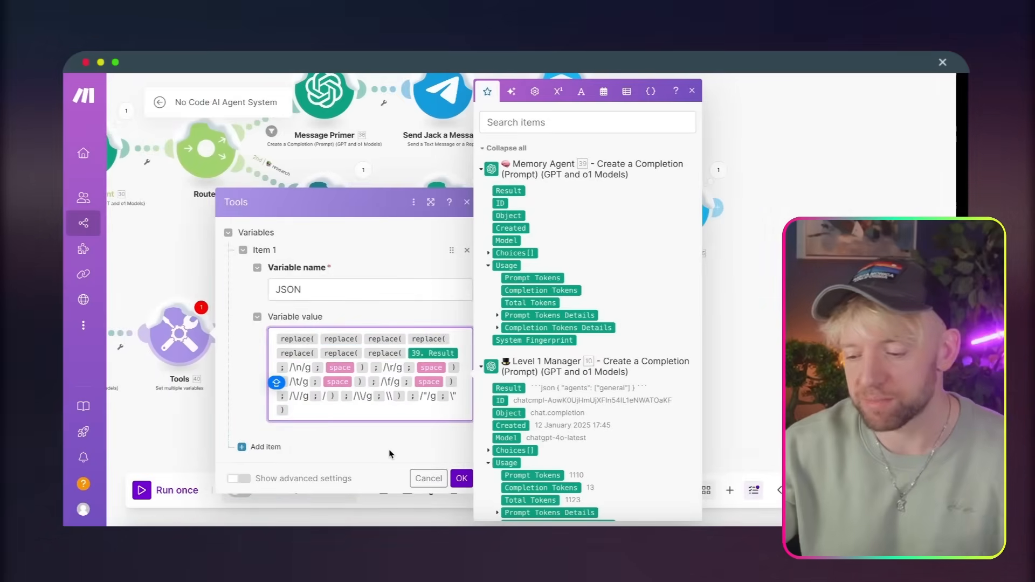
left_click(461, 478)
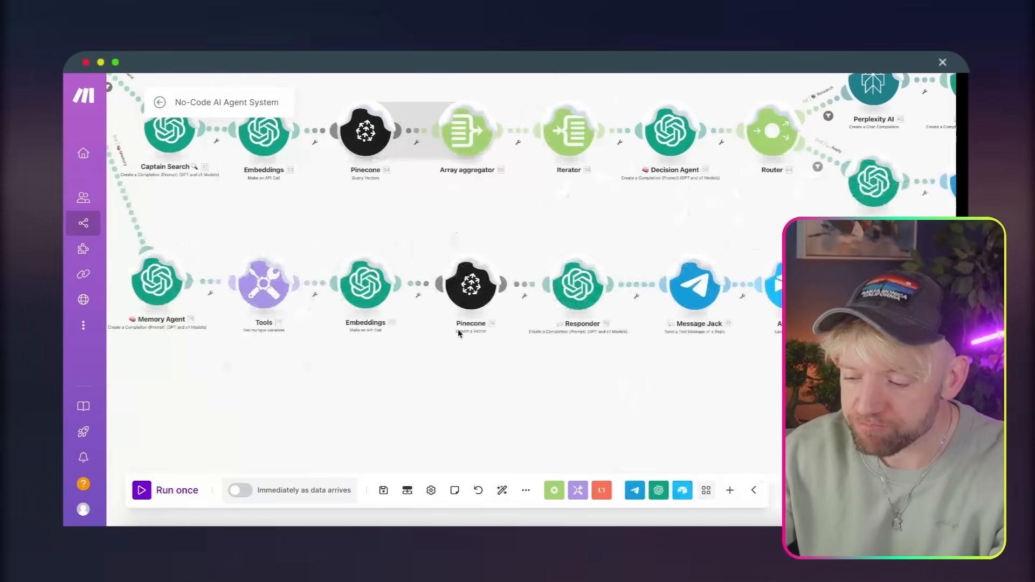
Step: In the reference scenario, copy the URL "/v1/embeddings" from the Embeddings module on the memory route
scroll(458, 333, "right", 3)
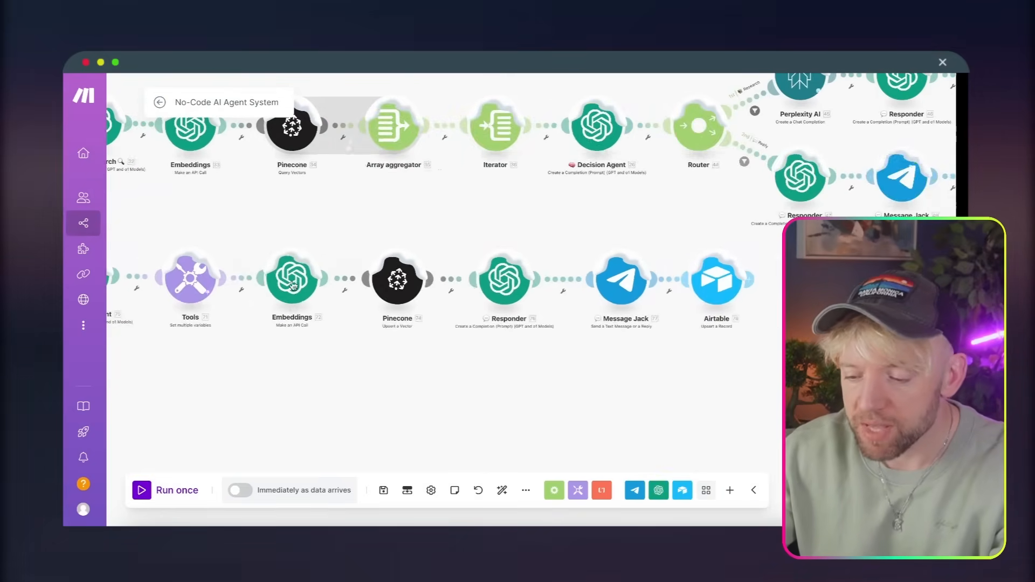
left_click(299, 279)
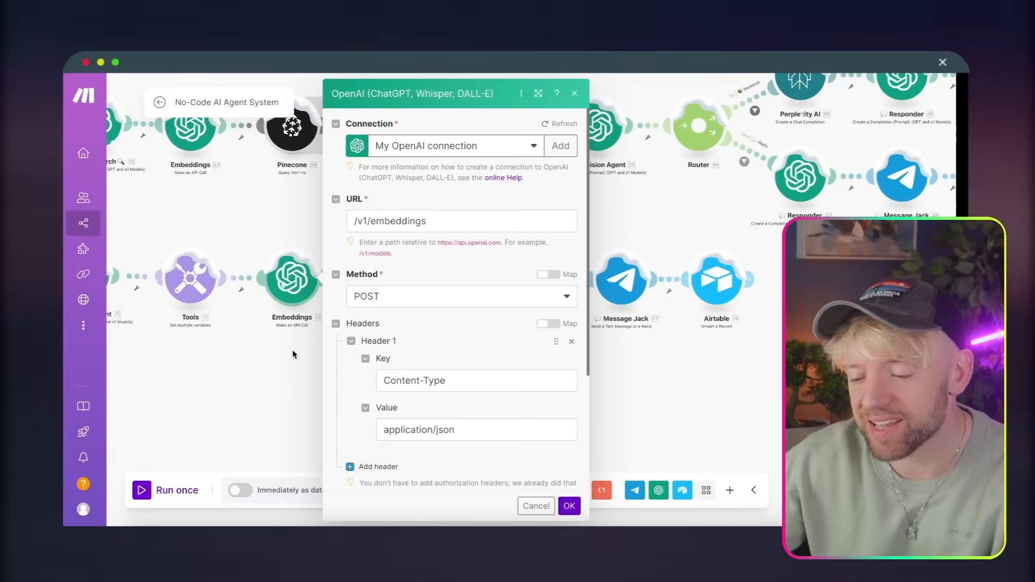
triple_click(425, 223)
key("ctrl+c")
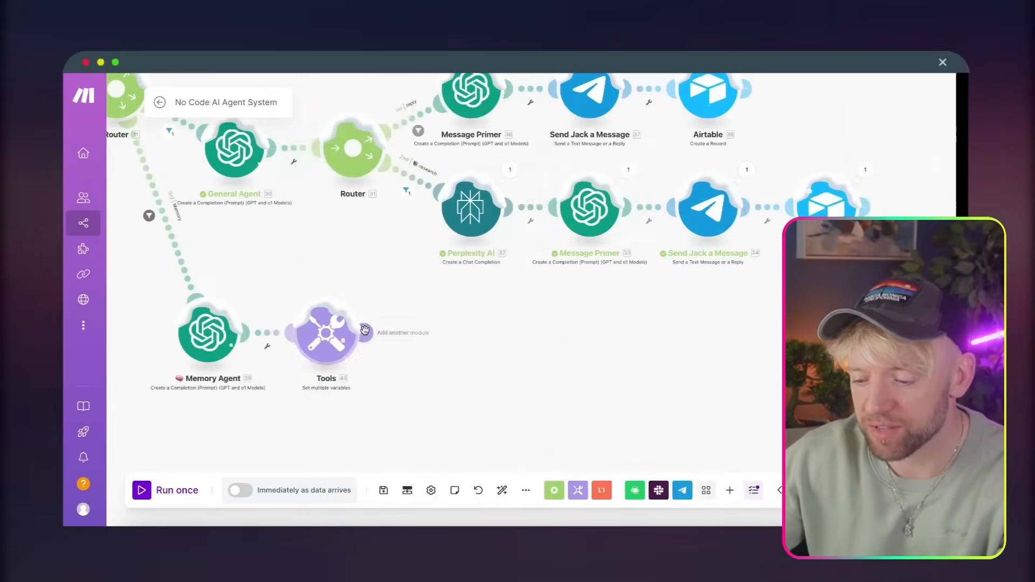
Step: In the scenario being built, add an OpenAI "Make an API Call" module after the Tools module on the memory route
left_click(362, 333)
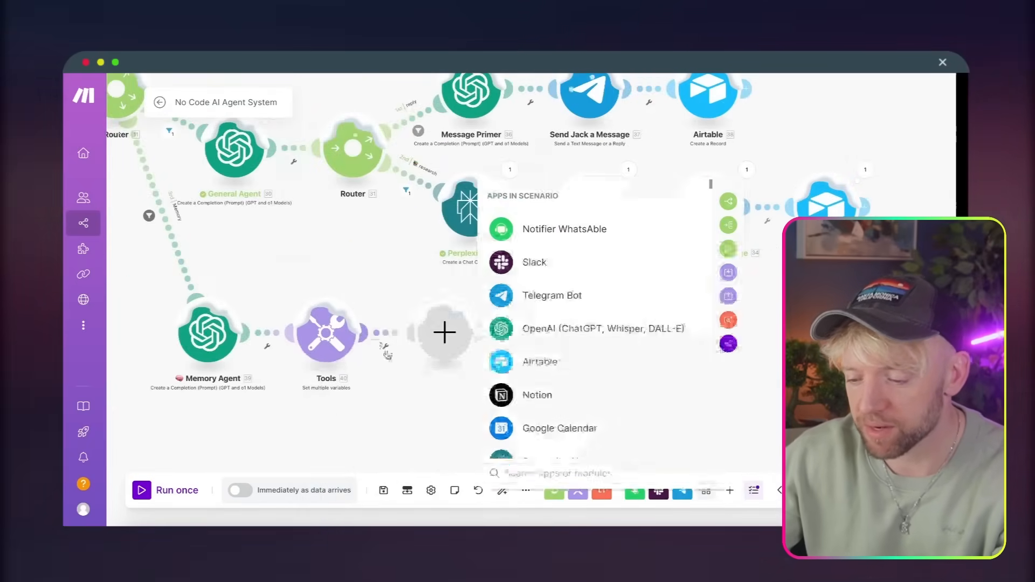
type("OPENNAE")
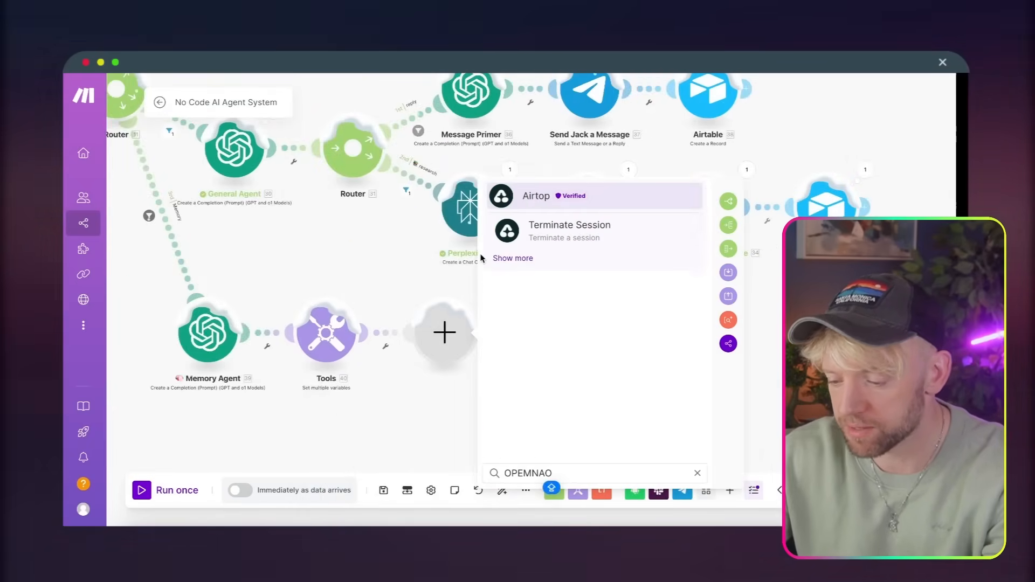
key("BackSpace")
key("BackSpace")
key("BackSpace")
key("BackSpace")
type("M")
key("BackSpace")
type("NAI")
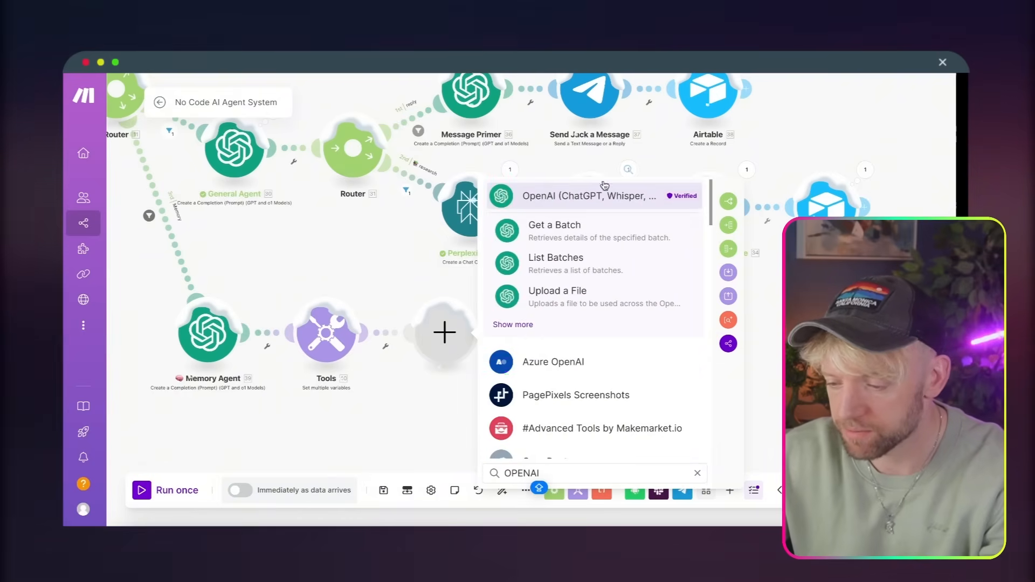
left_click(590, 194)
type("API")
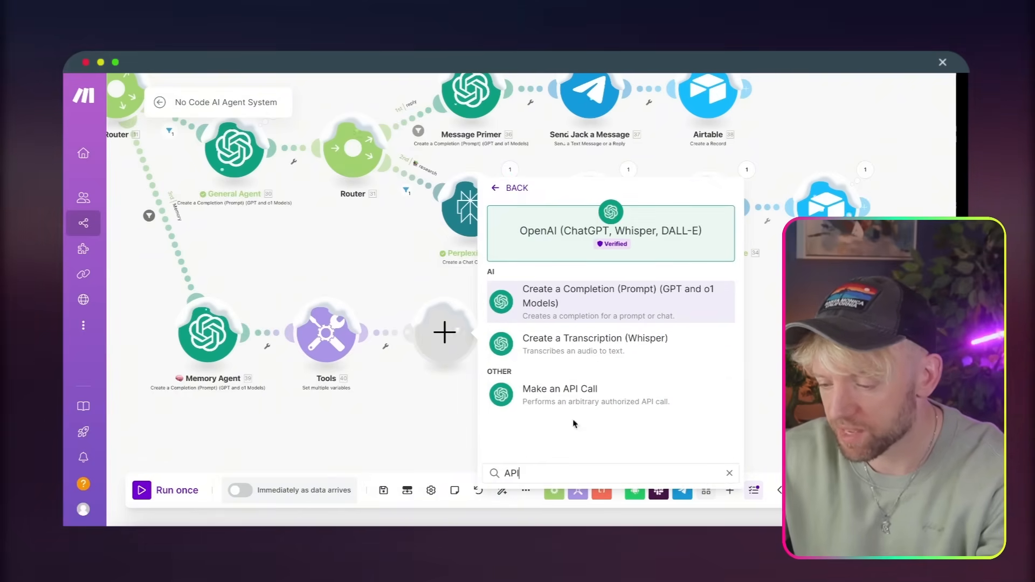
left_click(598, 397)
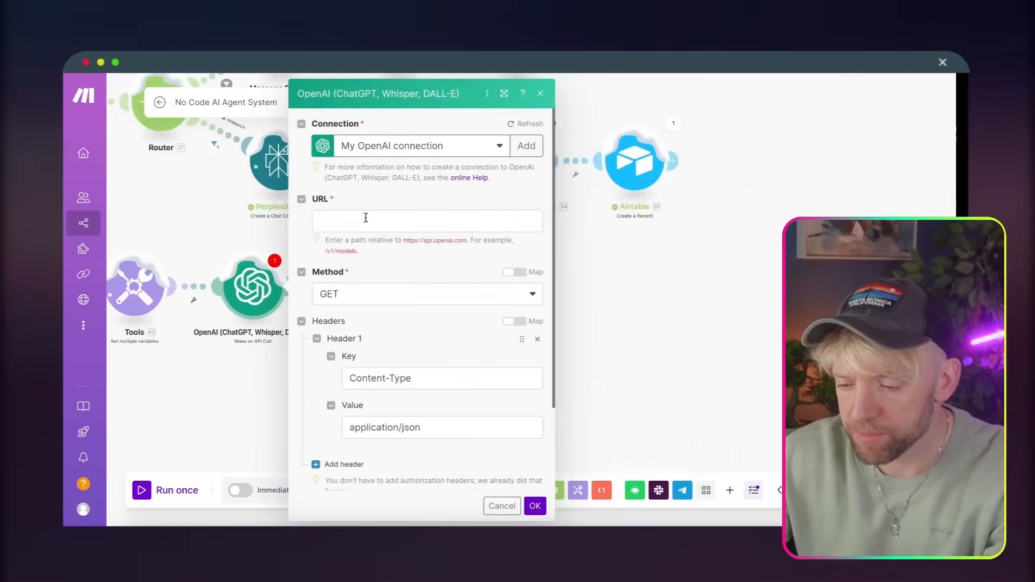
Step: Set the API call's URL to "/v1/embeddings" and its method to POST
left_click(366, 217)
key("ctrl+v")
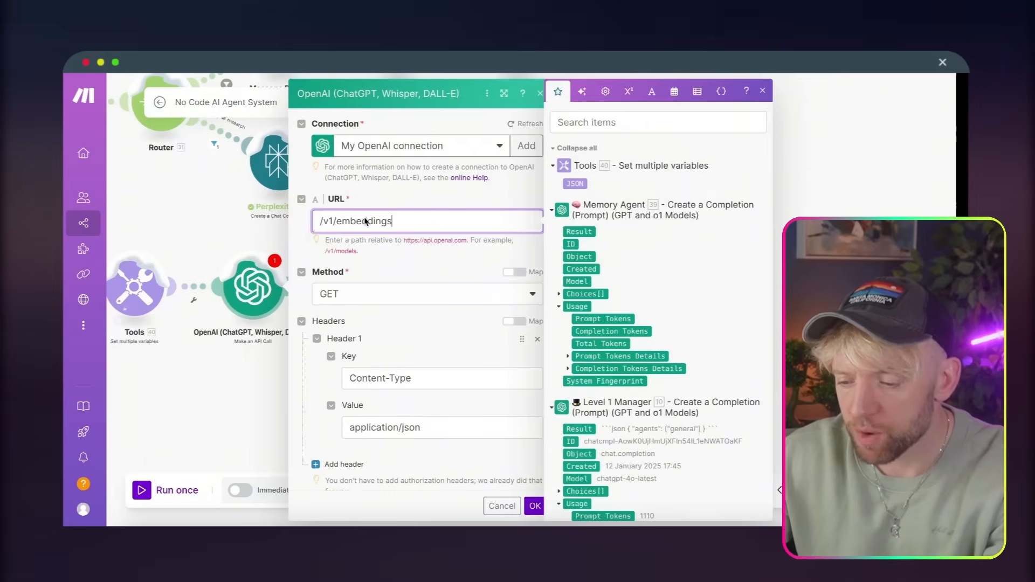
left_click(390, 294)
left_click(375, 339)
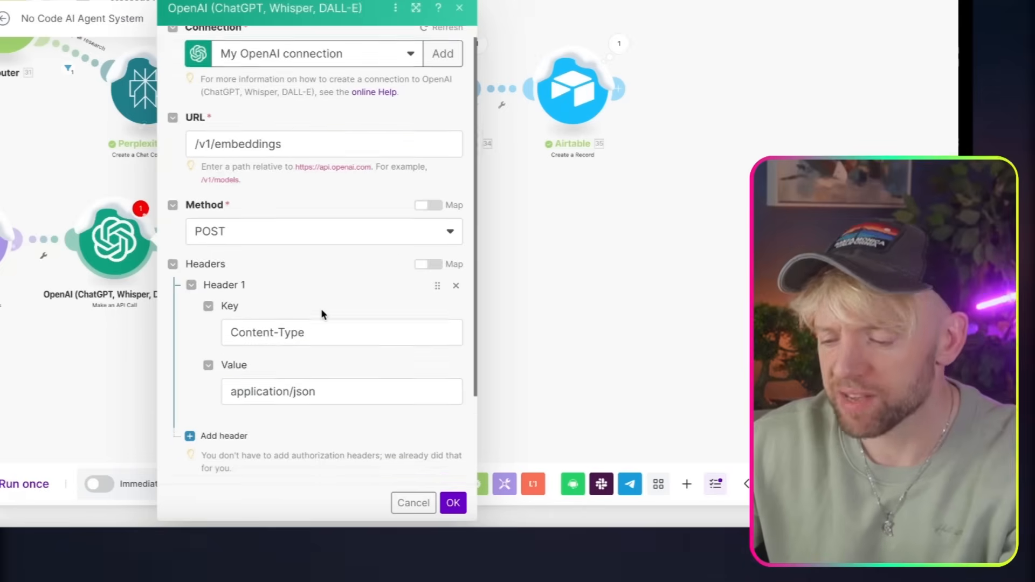
Step: Paste the text-embedding-3-small request into the body, replace the broken JSON String reference with the Tools module's JSON variable, and save
scroll(425, 344, "down", 3)
left_click(324, 459)
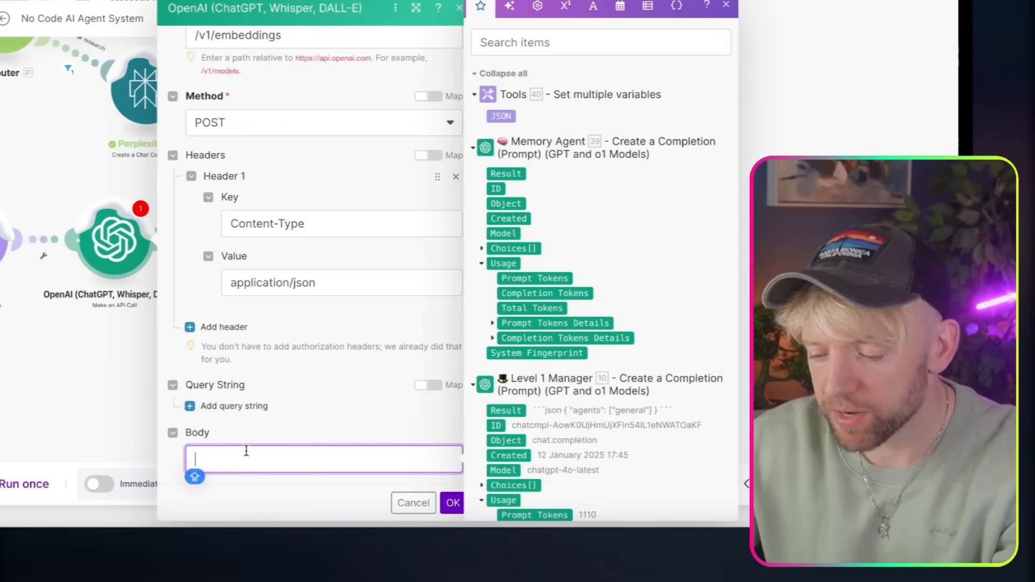
key("ctrl+v")
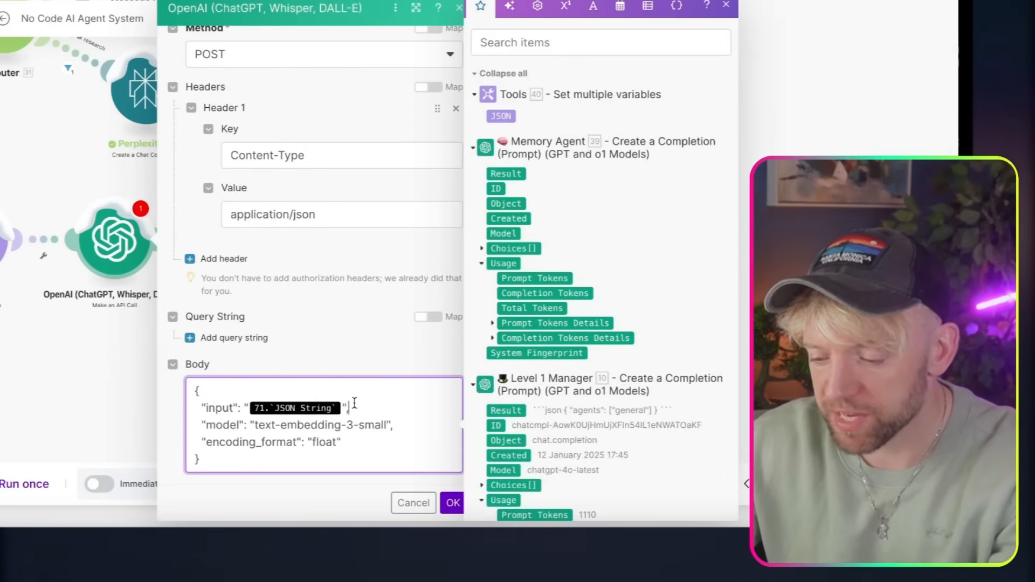
left_click(343, 409)
key("BackSpace")
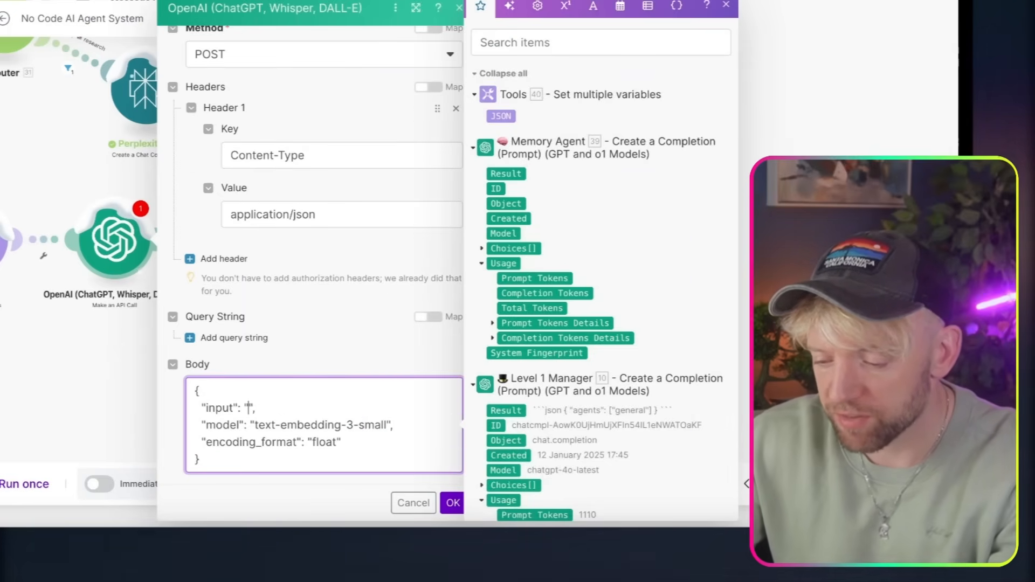
left_click(500, 116)
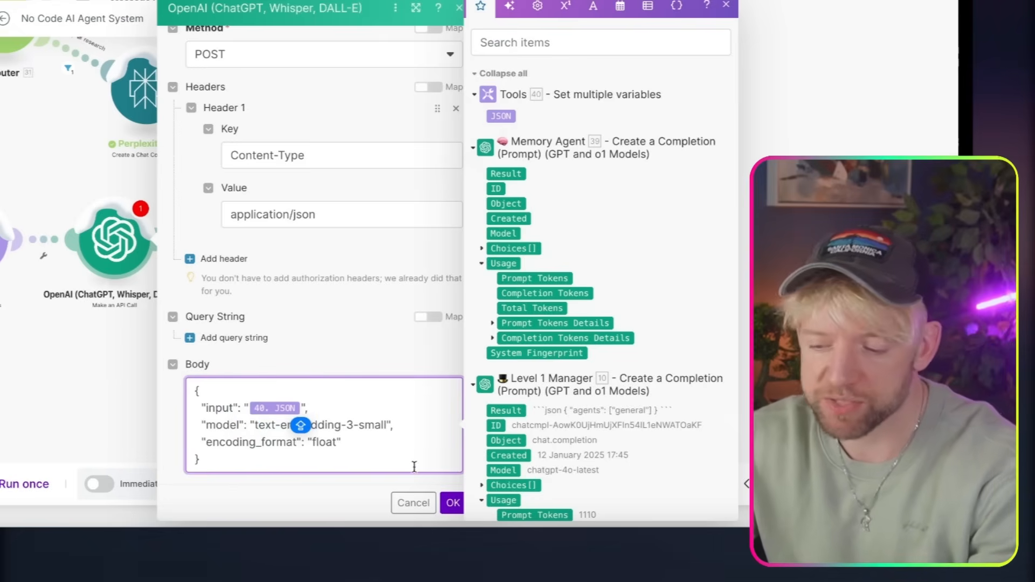
left_click(451, 503)
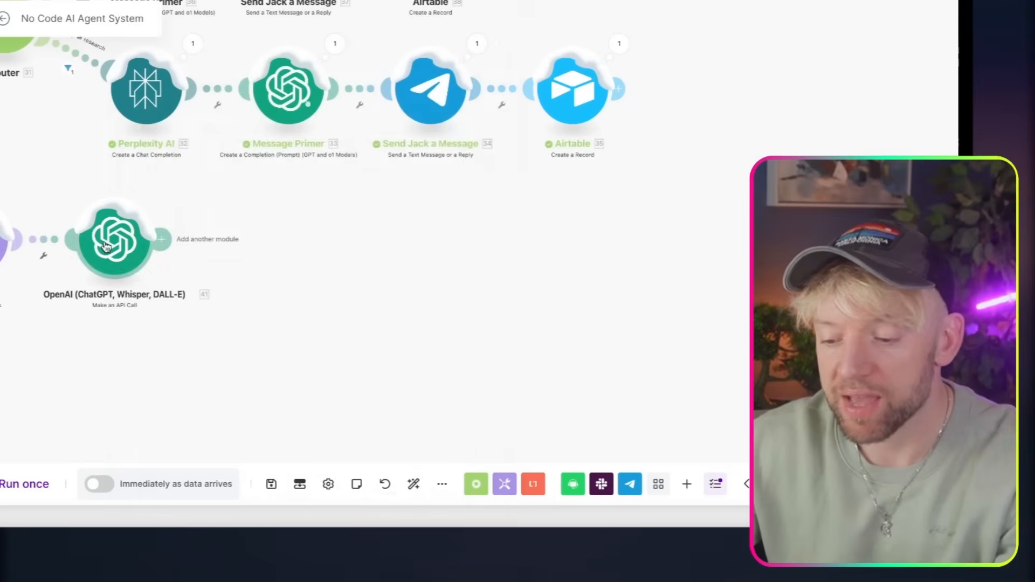
Step: Rename the new OpenAI API call module as "Embedding"
right_click(113, 247)
left_click(152, 324)
type("edding")
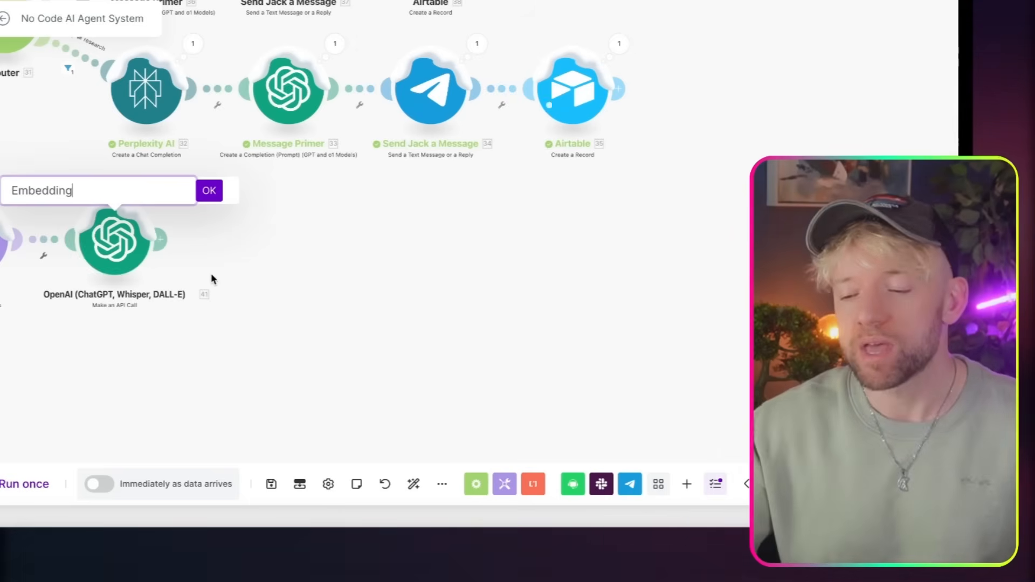
left_click(205, 192)
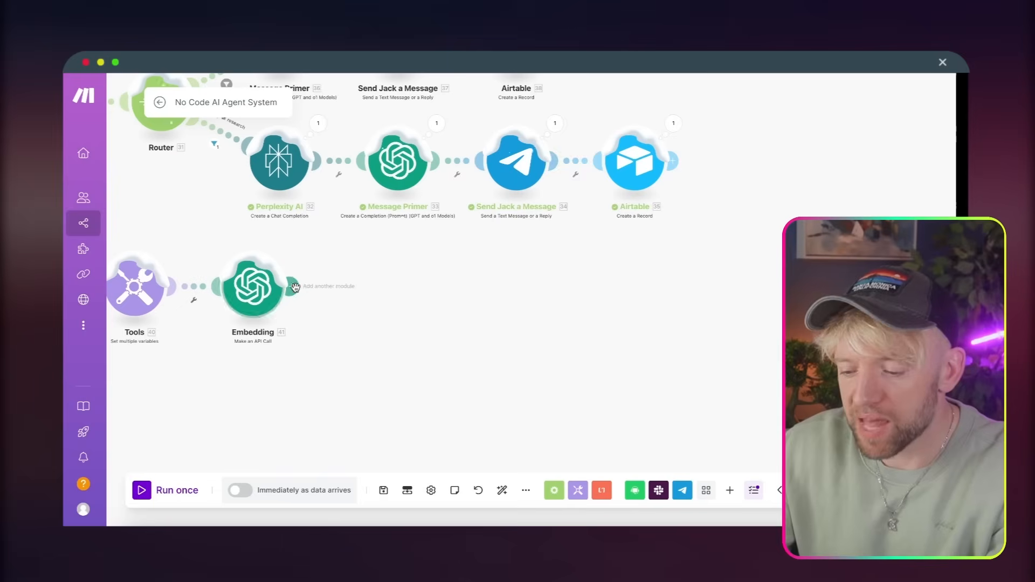
Step: Add a Pinecone "Upsert a Vector" module after the Embedding module
left_click(160, 239)
type("iinecone")
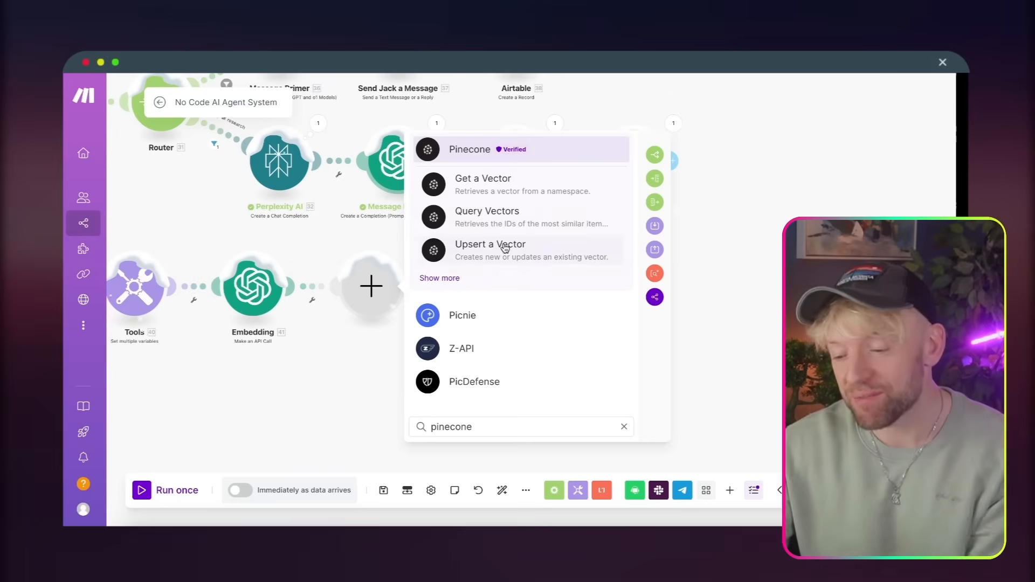
left_click(446, 249)
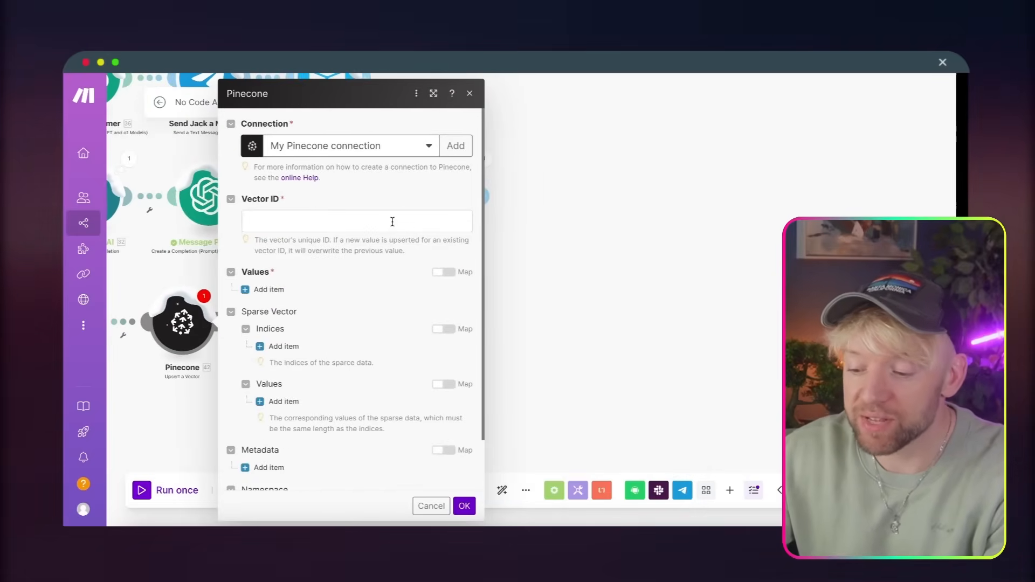
left_click(392, 221)
scroll(584, 266, "down", 15)
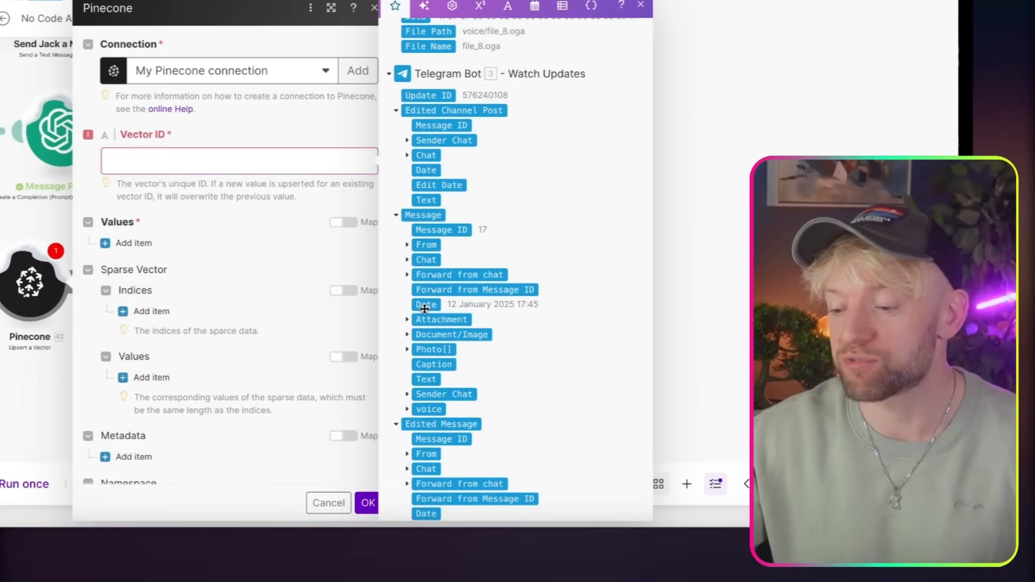
left_click(419, 303)
scroll(271, 226, "down", 1)
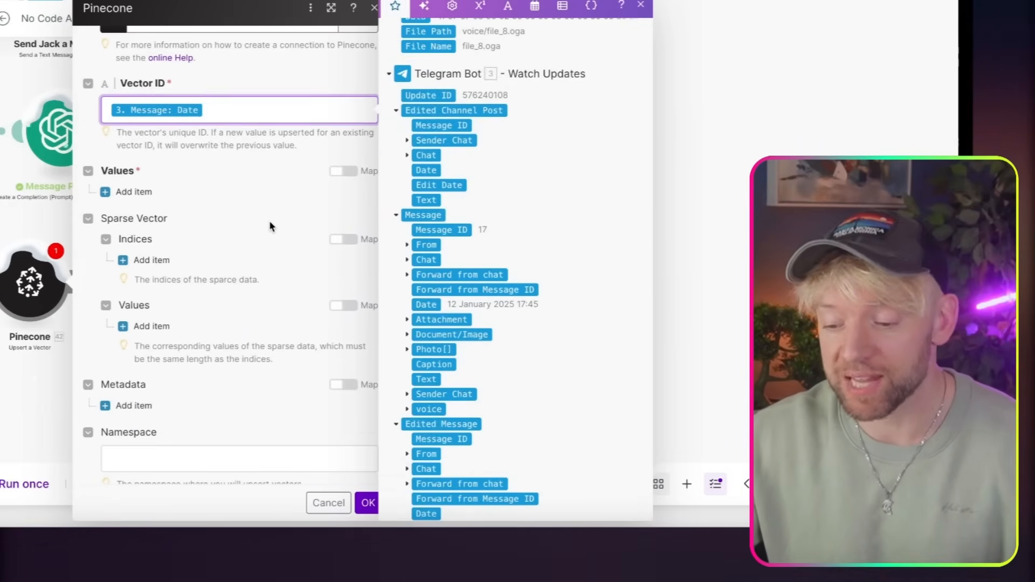
left_click(133, 192)
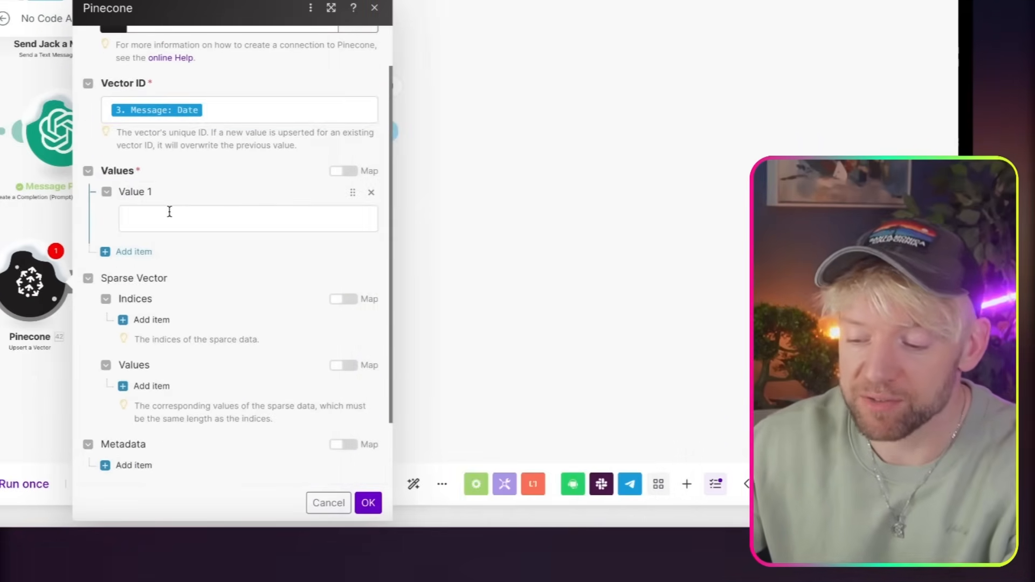
left_click(343, 170)
left_click(264, 194)
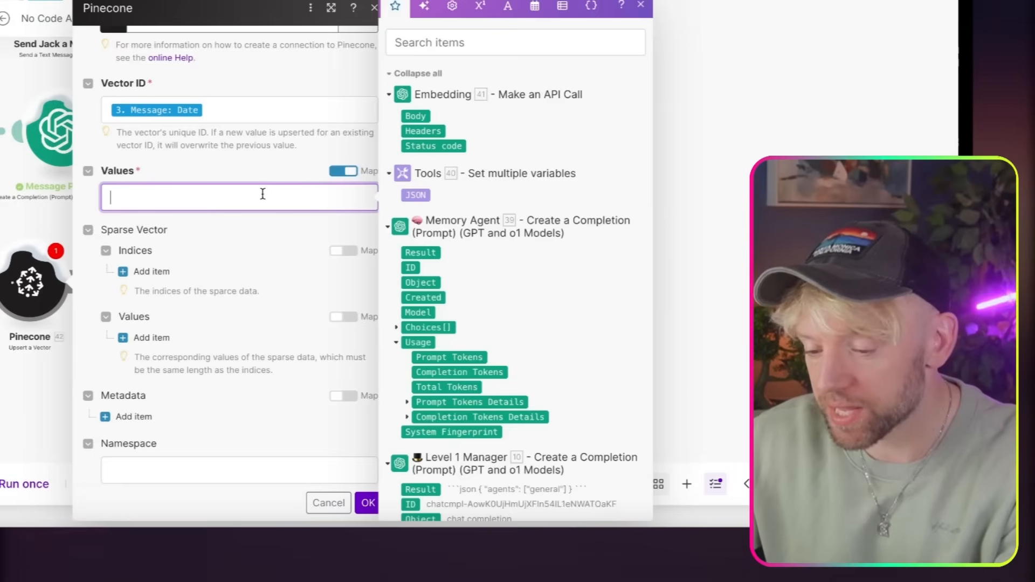
left_click(415, 116)
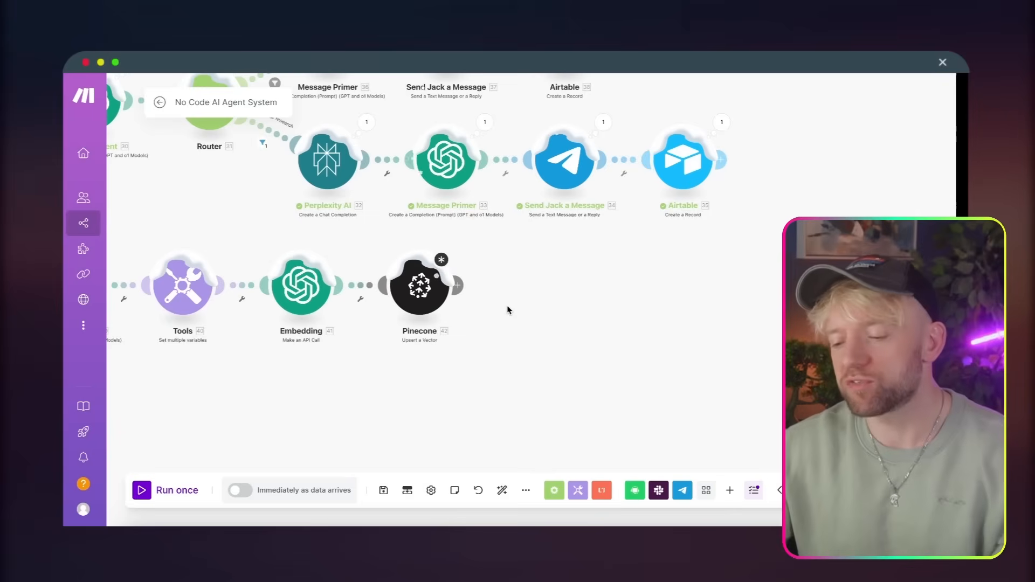
Step: Run only the Embedding module with random placeholder text as the JSON value
right_click(298, 283)
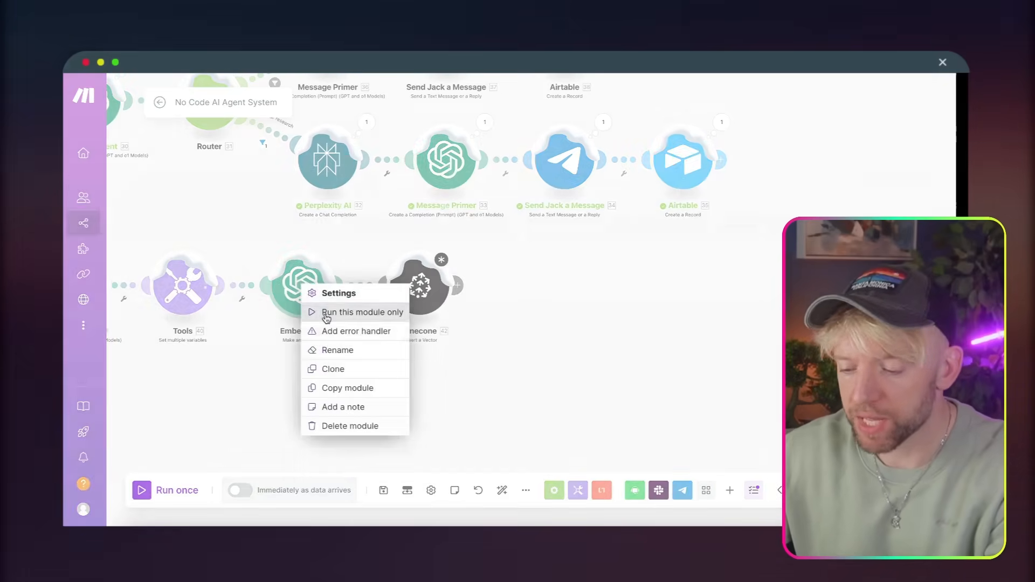
left_click(345, 312)
left_click(422, 368)
type("qwjhefbeqj34rbf qejfb eq")
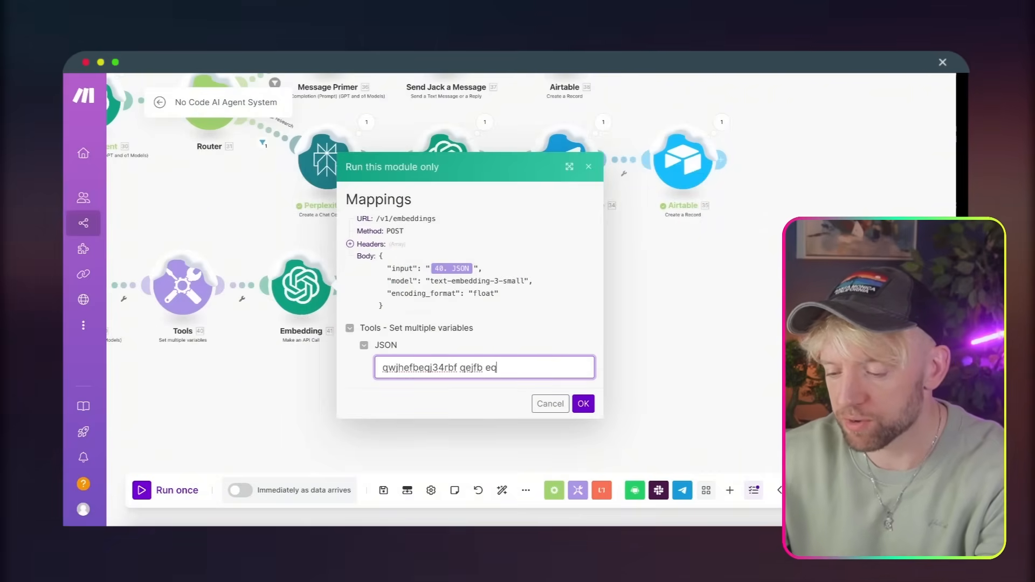
type("hjfbqewkjrfb 34r")
left_click(583, 404)
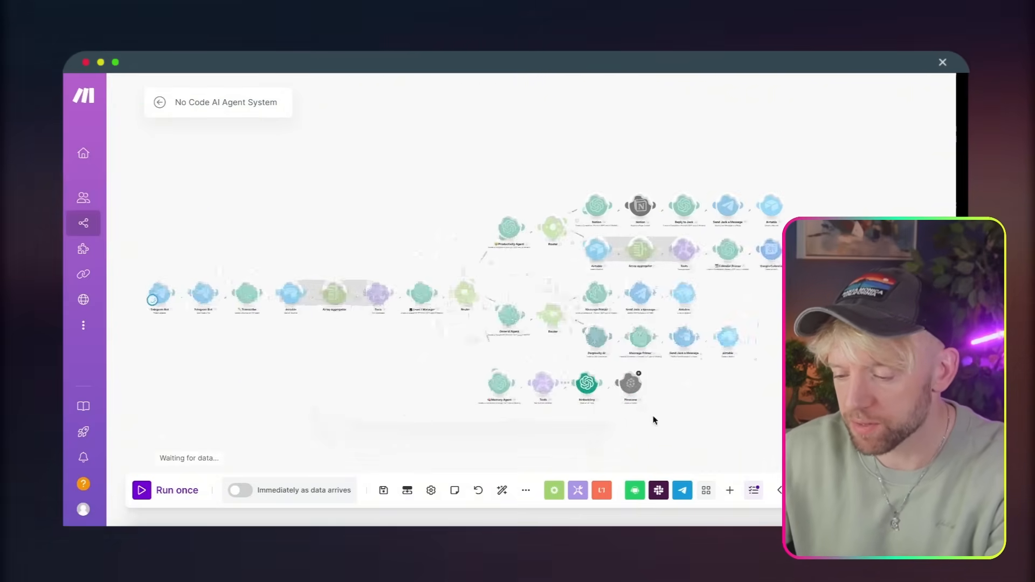
Step: Clone the Pinecone "Upsert a Vector" module on the memory route and delete the original
left_click(545, 434)
scroll(545, 431, "up", 5)
scroll(427, 404, "right", 5)
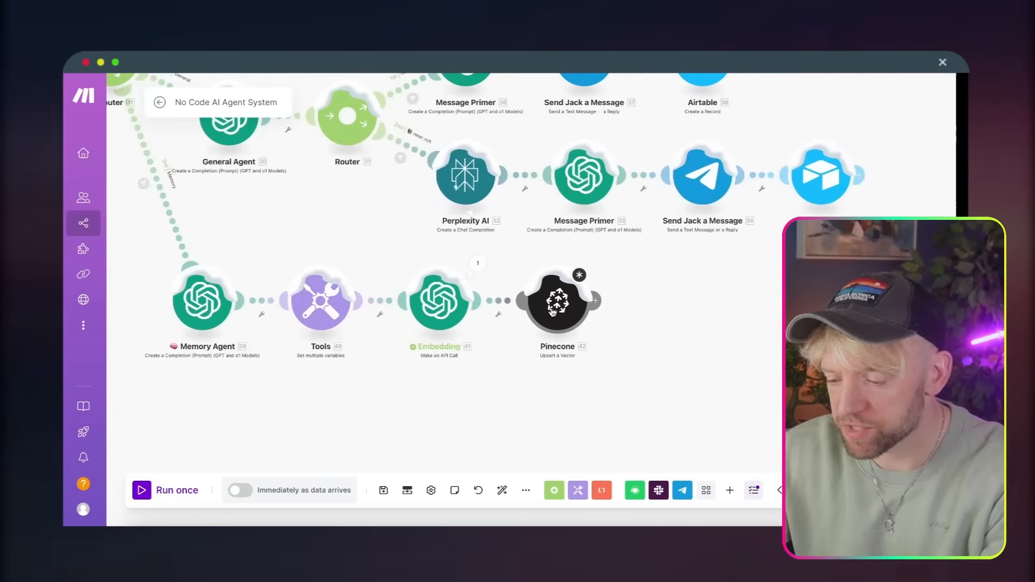
right_click(554, 308)
left_click_drag(602, 338, 699, 314)
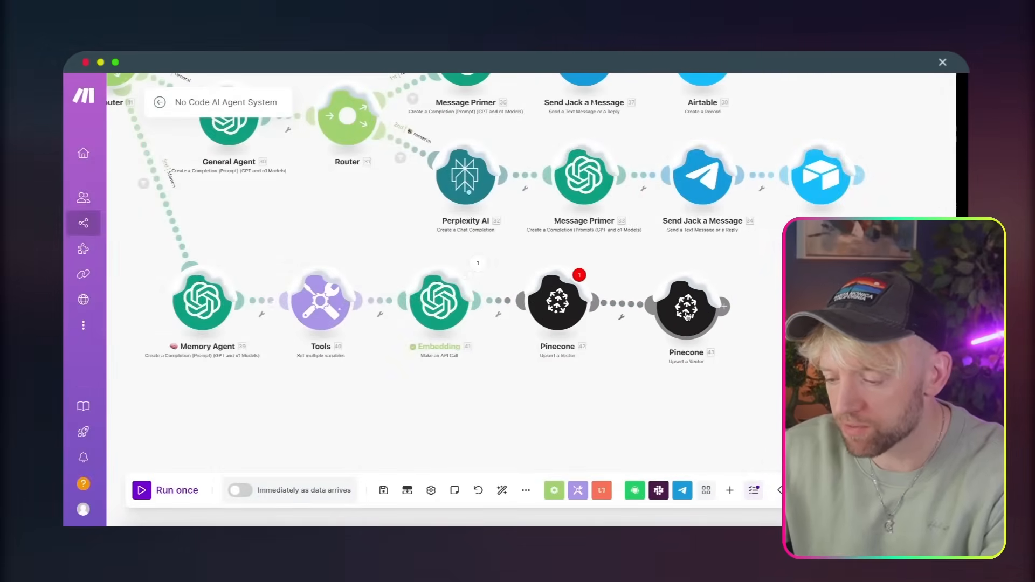
right_click(571, 302)
left_click(615, 445)
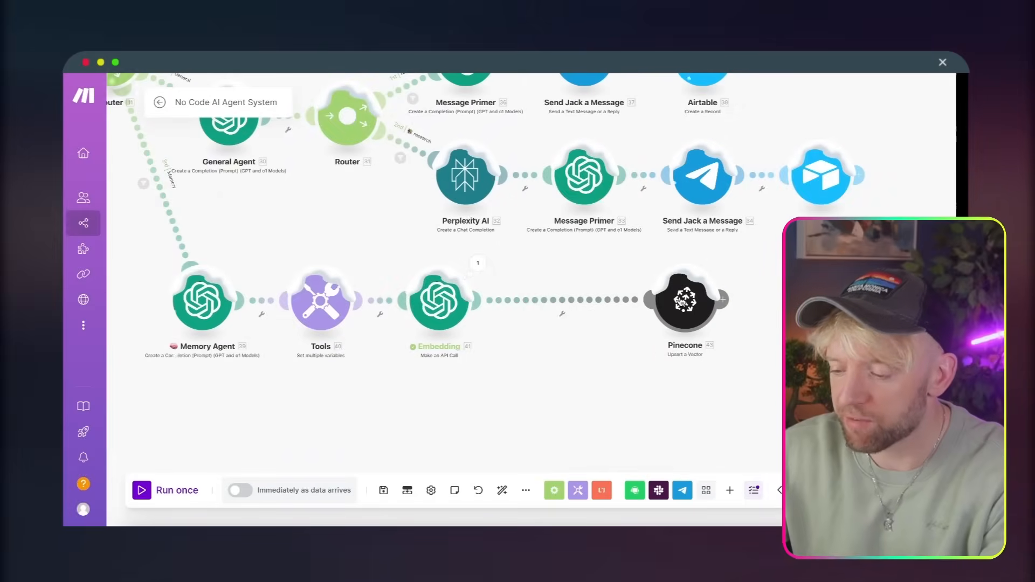
Step: Set the cloned Pinecone module's Vector ID to the x-request-id header from the Embedding module
left_click(578, 305)
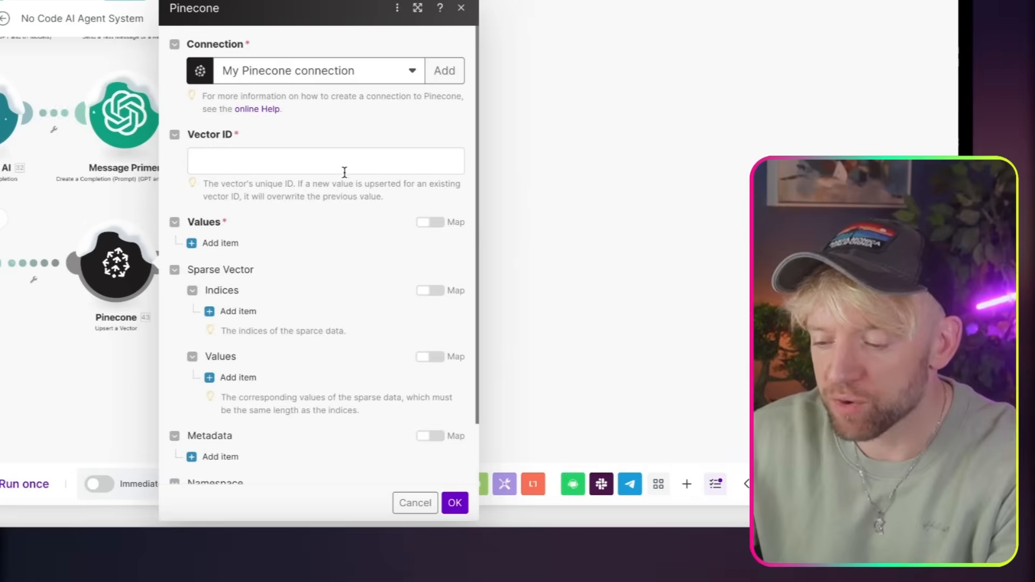
left_click(443, 222)
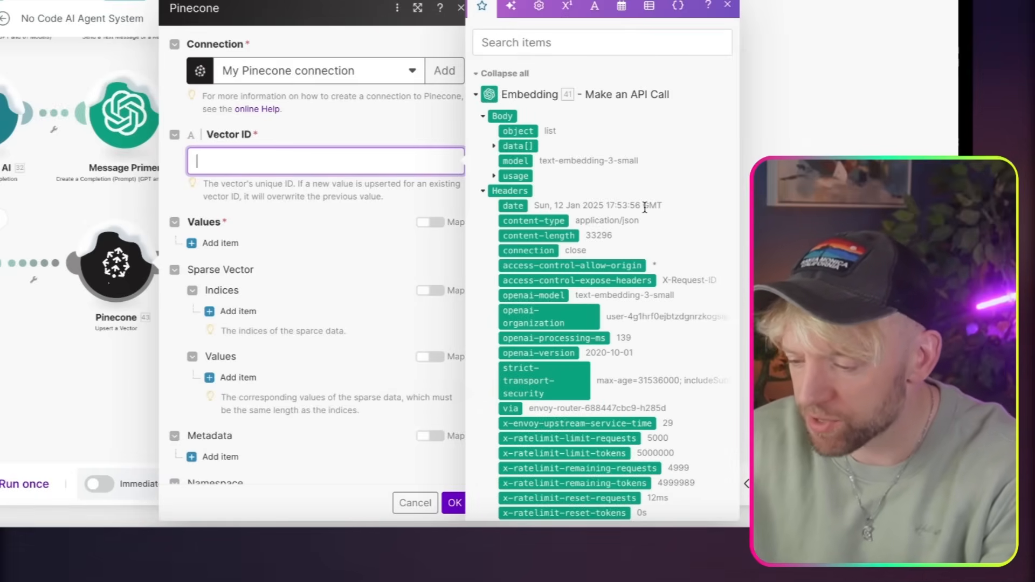
scroll(630, 238, "down", 1)
scroll(629, 233, "down", 4)
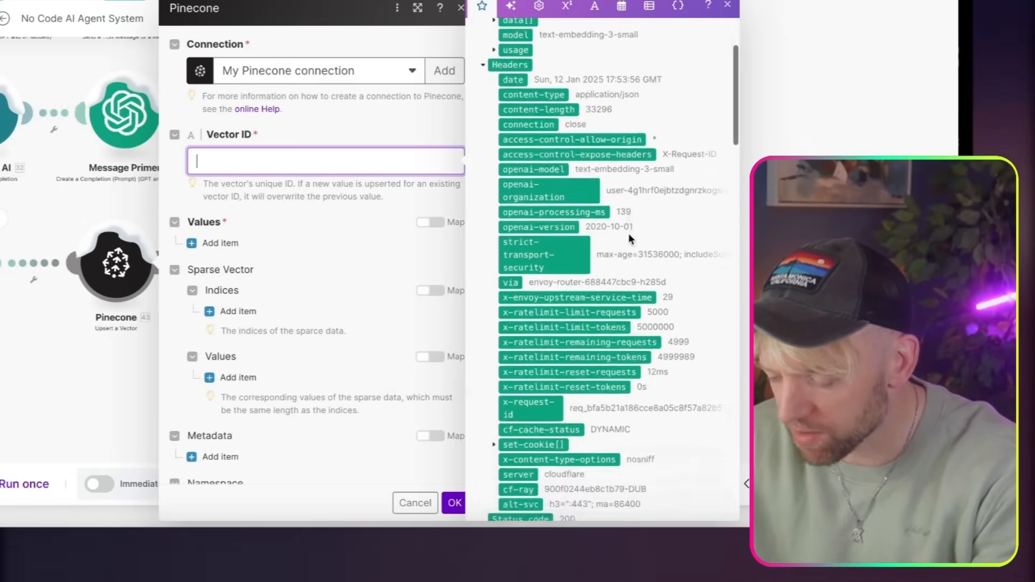
scroll(629, 232, "down", 1)
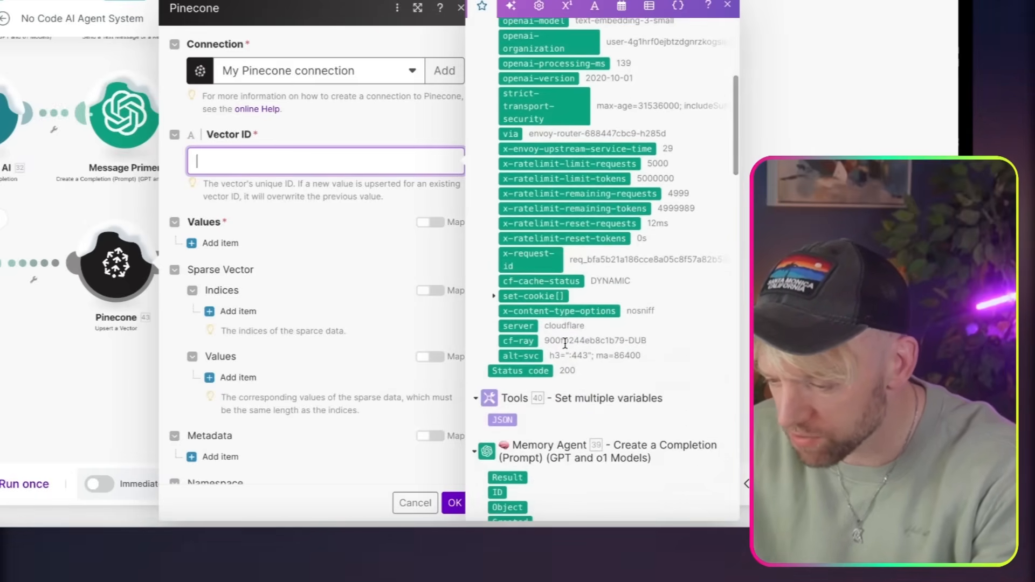
left_click(528, 260)
Step: Enable mapping for the vector's Values and map them to the embedding array within the Embedding module's Body data
scroll(325, 239, "down", 2)
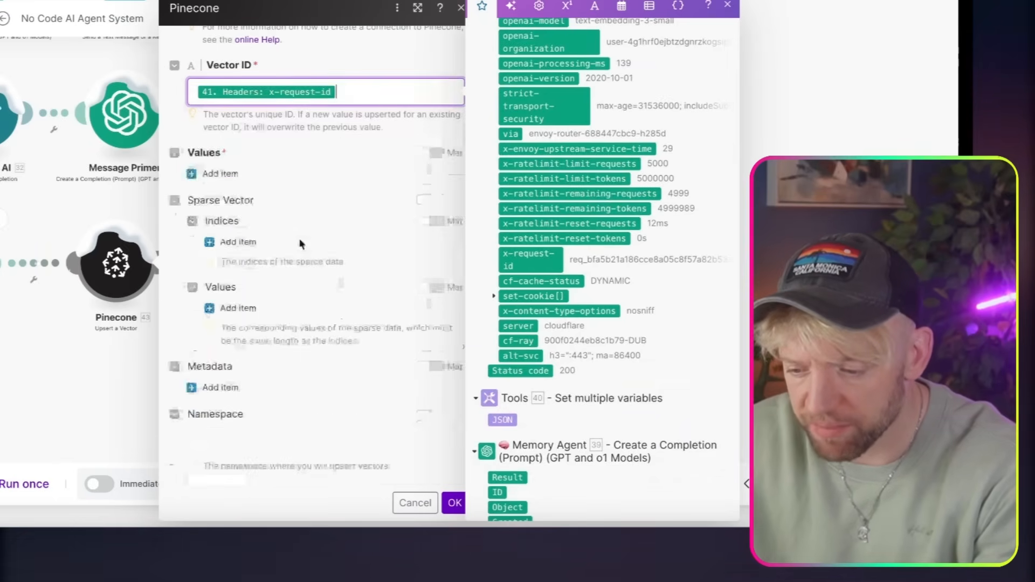
left_click(213, 173)
left_click(422, 155)
left_click(347, 182)
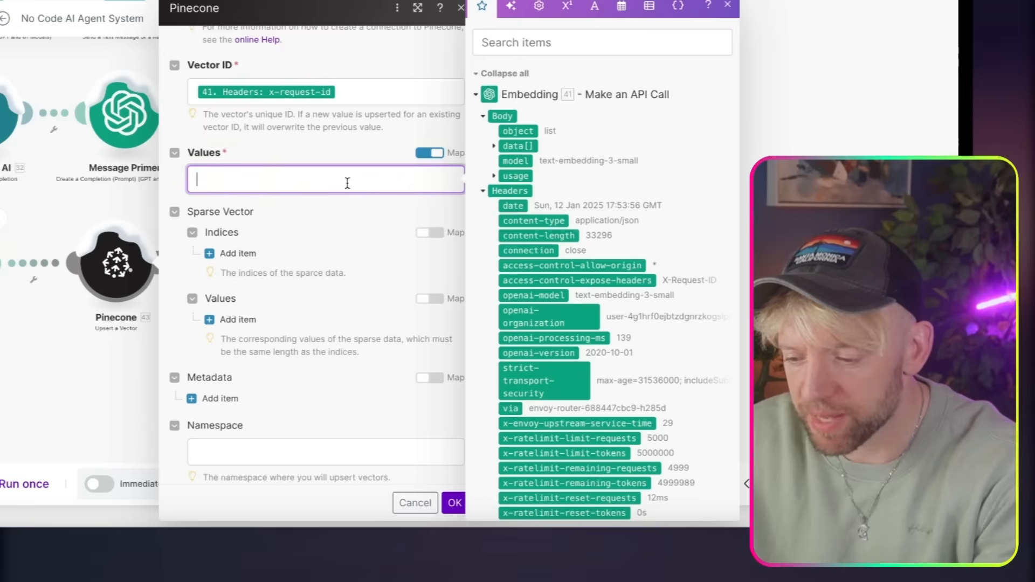
left_click(475, 97)
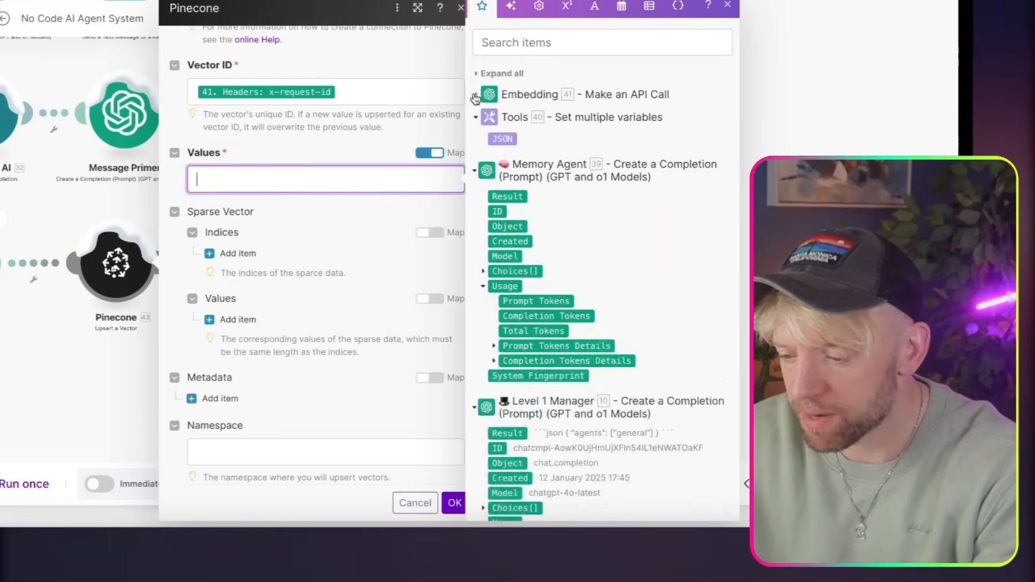
left_click(475, 94)
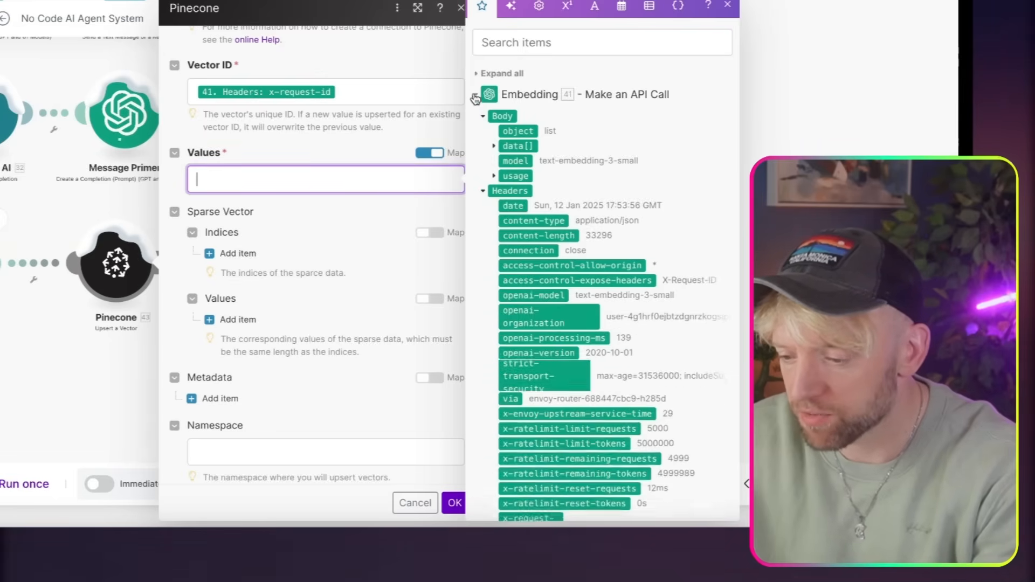
left_click(537, 146)
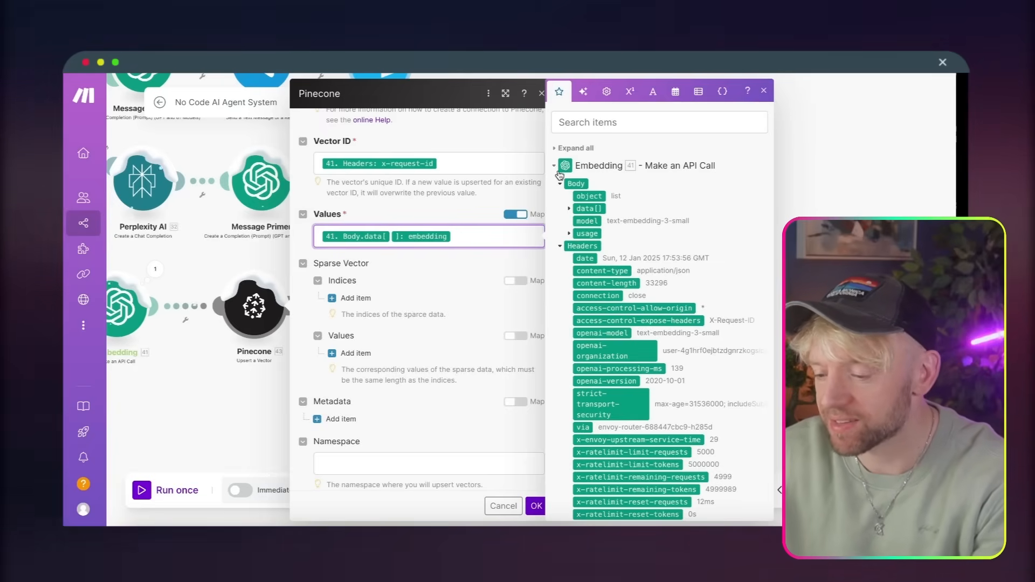
left_click(569, 209)
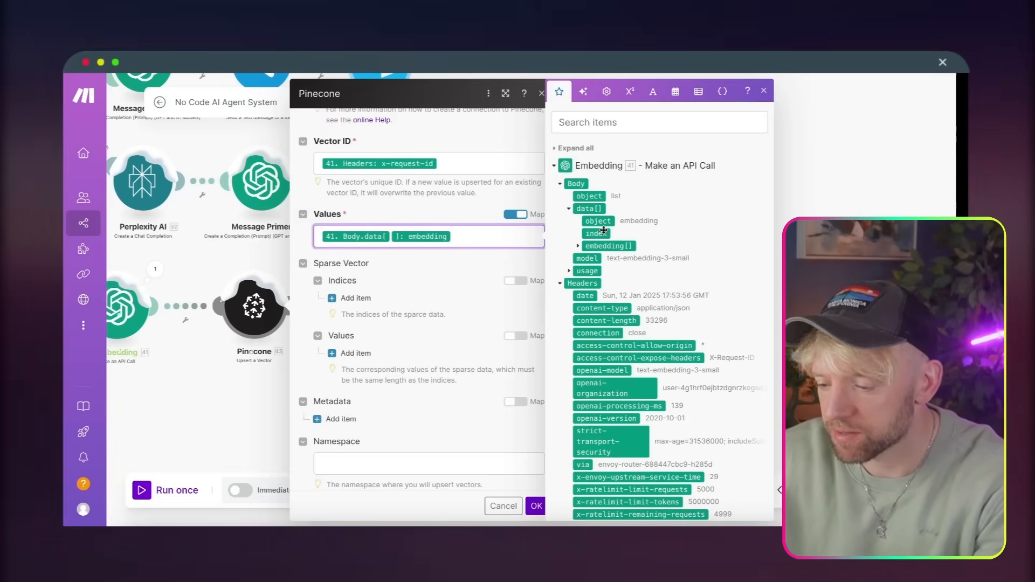
left_click_drag(617, 248, 457, 253)
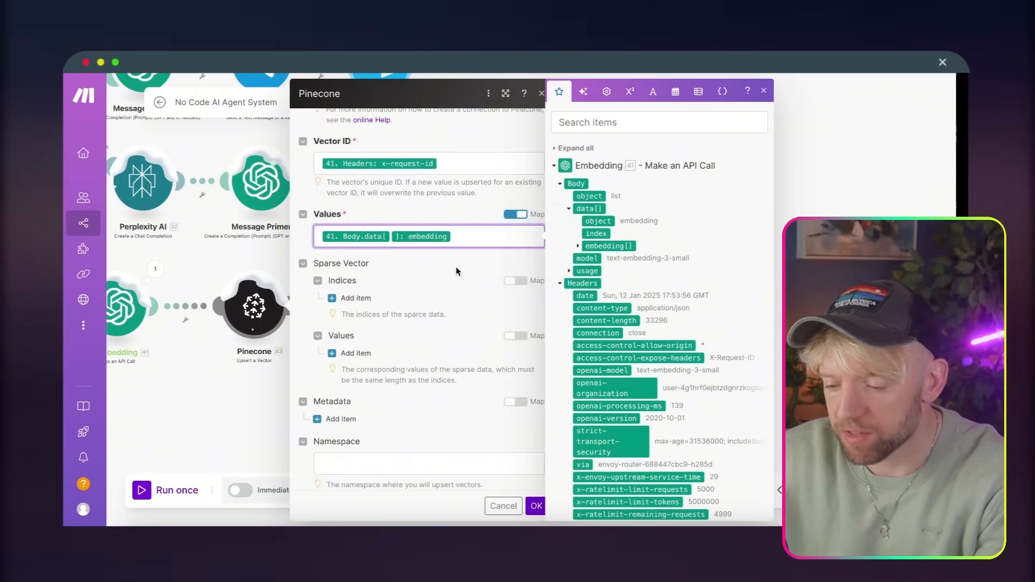
Step: Add a metadata item with the key "content" and type String to the Pinecone vector
scroll(456, 271, "down", 1)
left_click(455, 271)
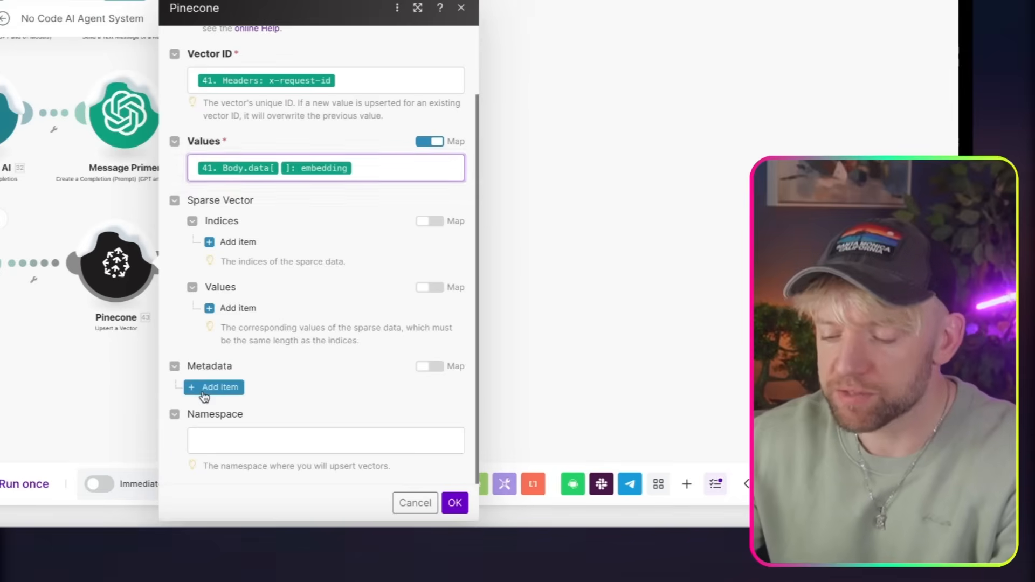
left_click(334, 409)
scroll(426, 340, "down", 3)
left_click(312, 286)
type("content")
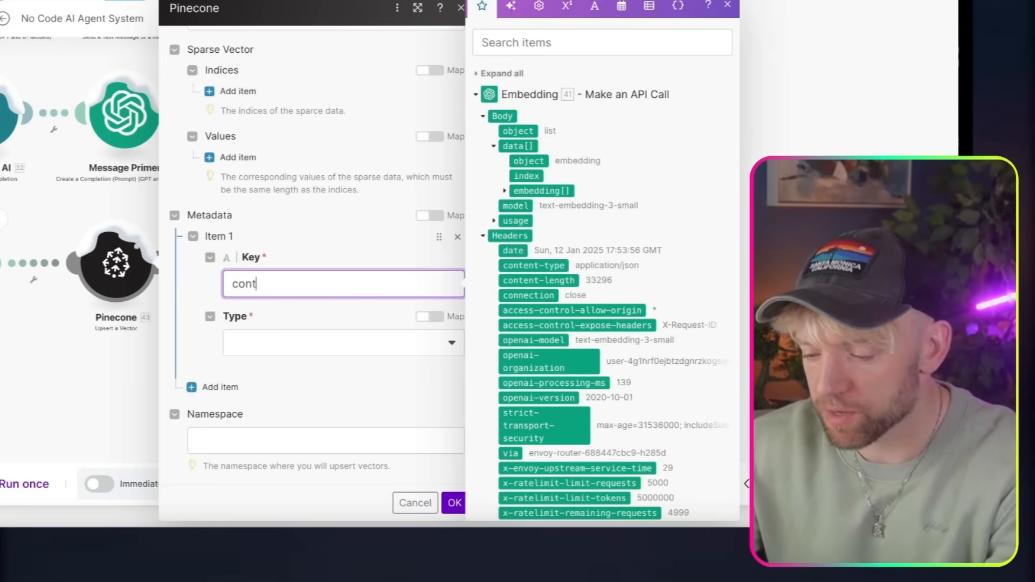
left_click(290, 344)
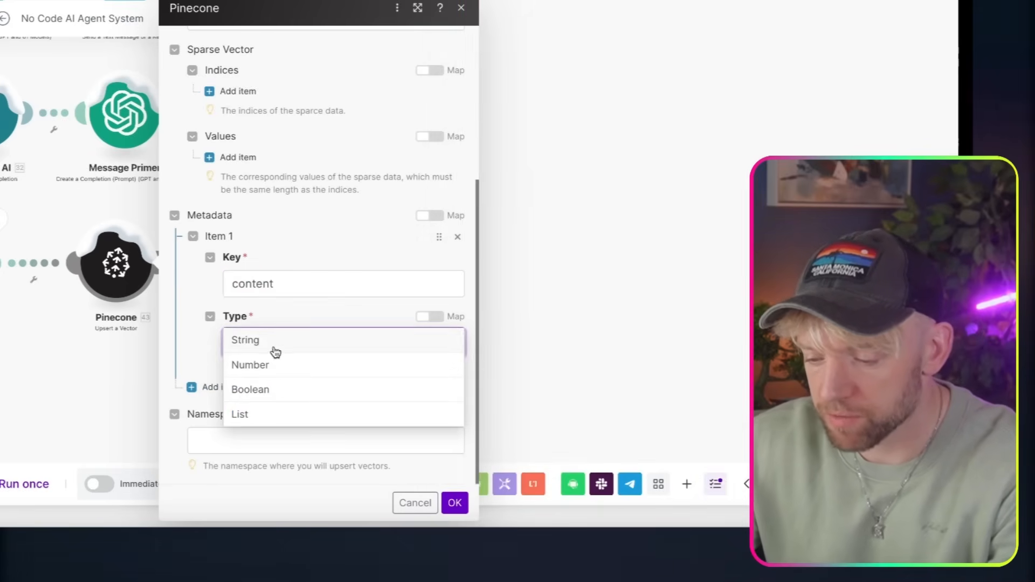
left_click(276, 352)
scroll(305, 376, "down", 1)
Step: Map the metadata item's value to the Memory Agent's Result, save the Pinecone module and shift it slightly away from Embedding
left_click(305, 340)
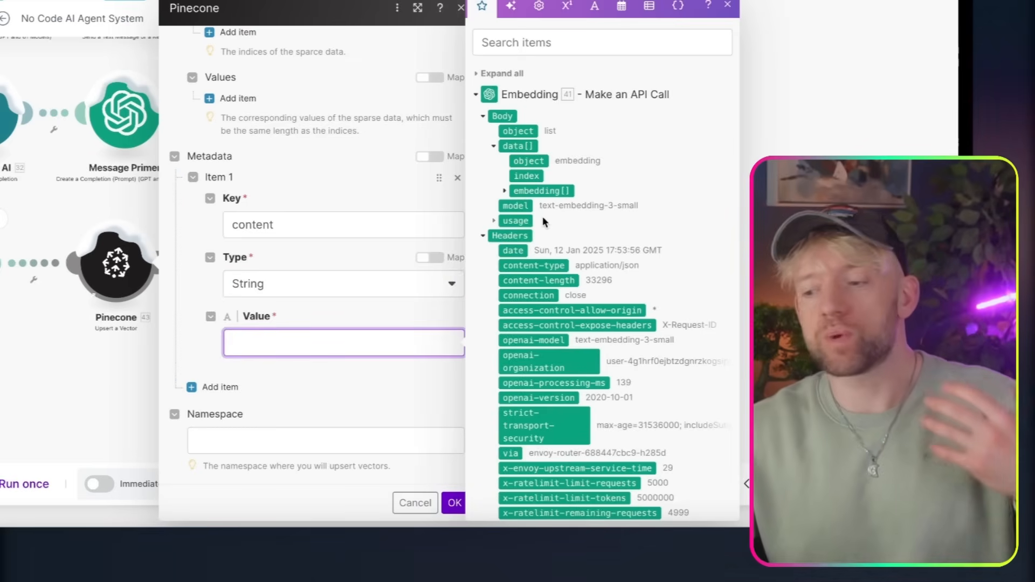
left_click(483, 117)
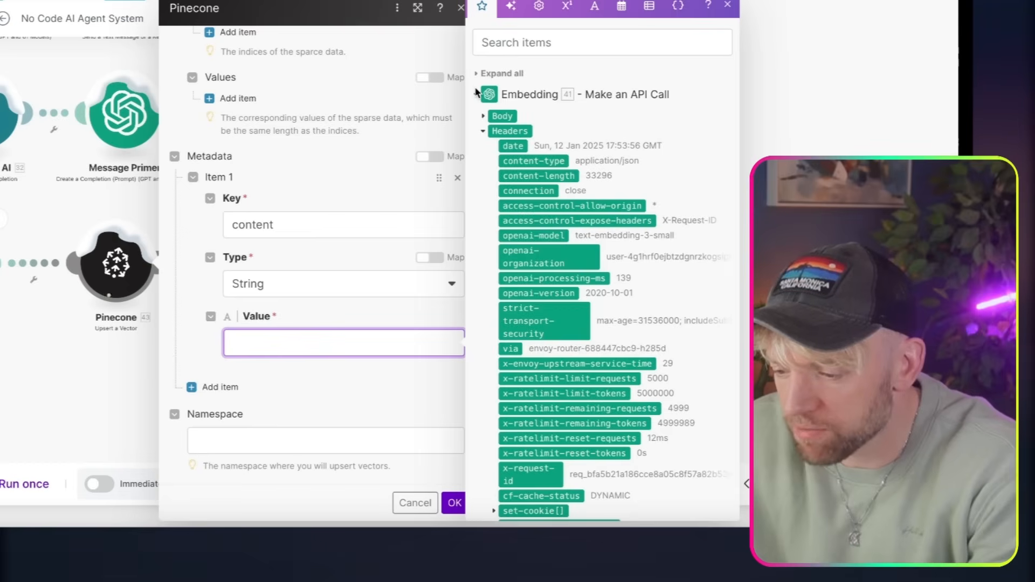
left_click(477, 98)
scroll(570, 192, "down", 1)
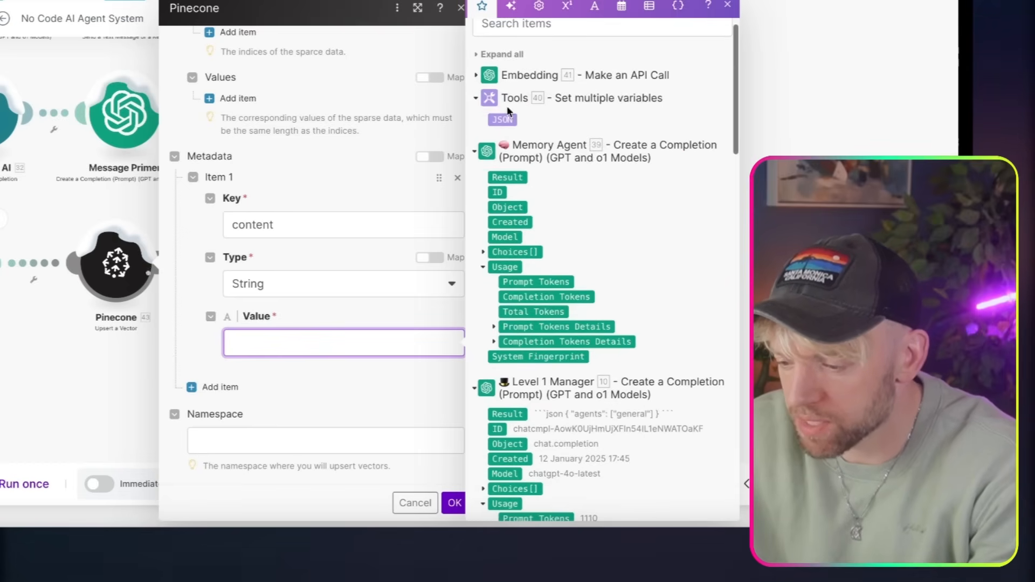
scroll(544, 187, "down", 1)
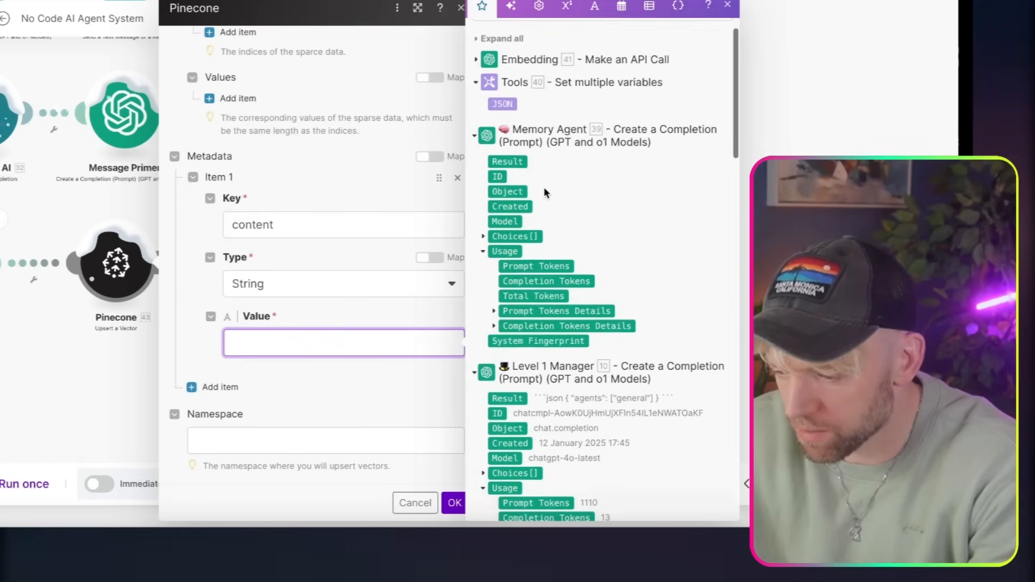
left_click(514, 162)
left_click(390, 246)
scroll(390, 246, "down", 5)
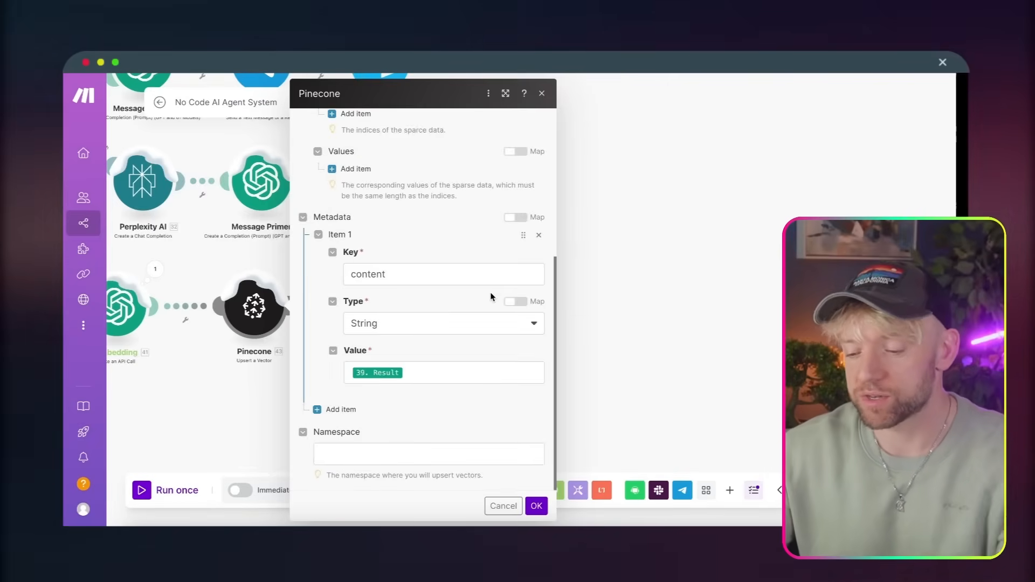
left_click(536, 507)
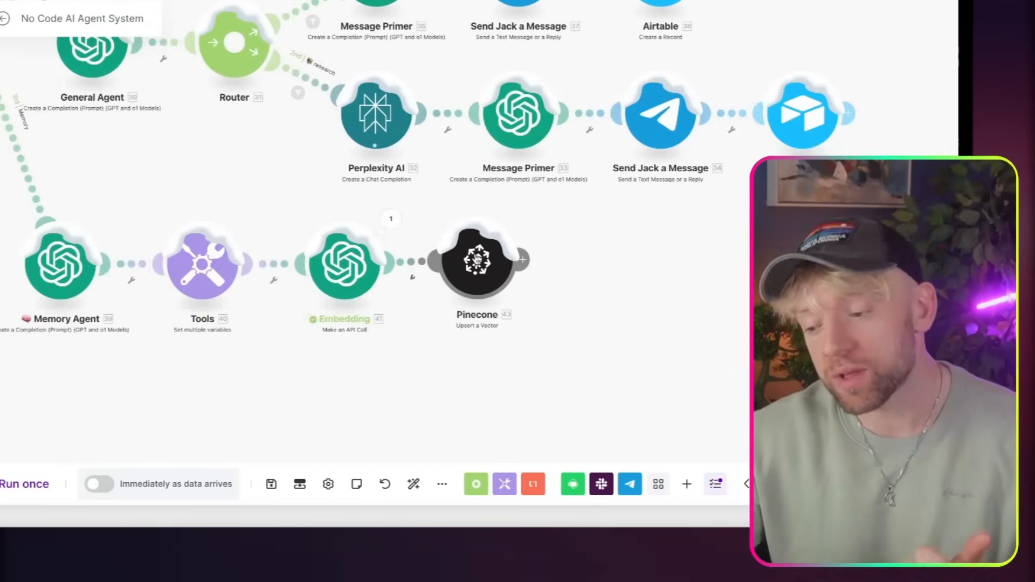
left_click_drag(477, 260, 500, 268)
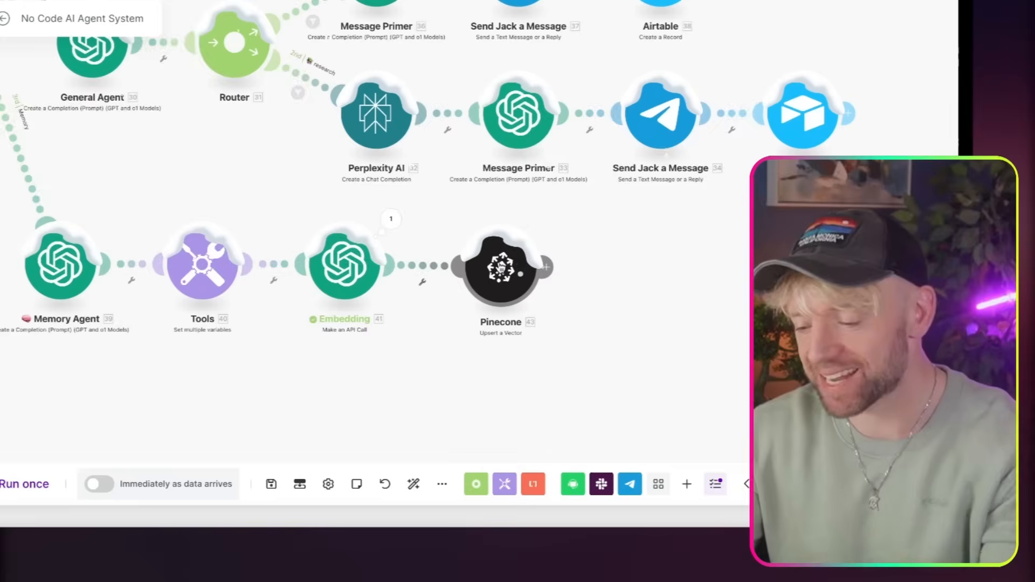
left_click(500, 268)
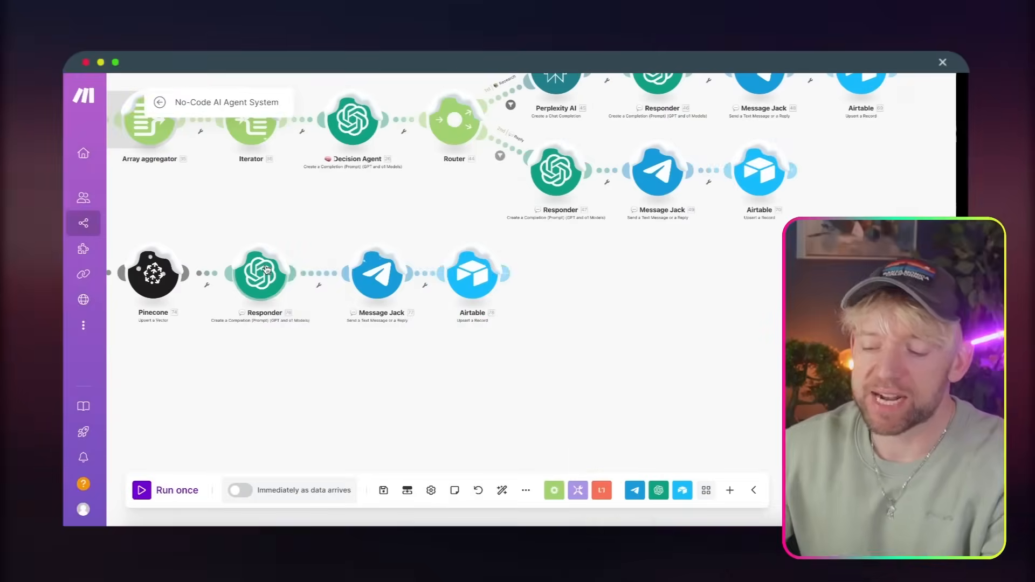
Step: Examine the Assistant prompt of the memory route's Responder module in the finished No-Code AI Agent System scenario
left_click(263, 271)
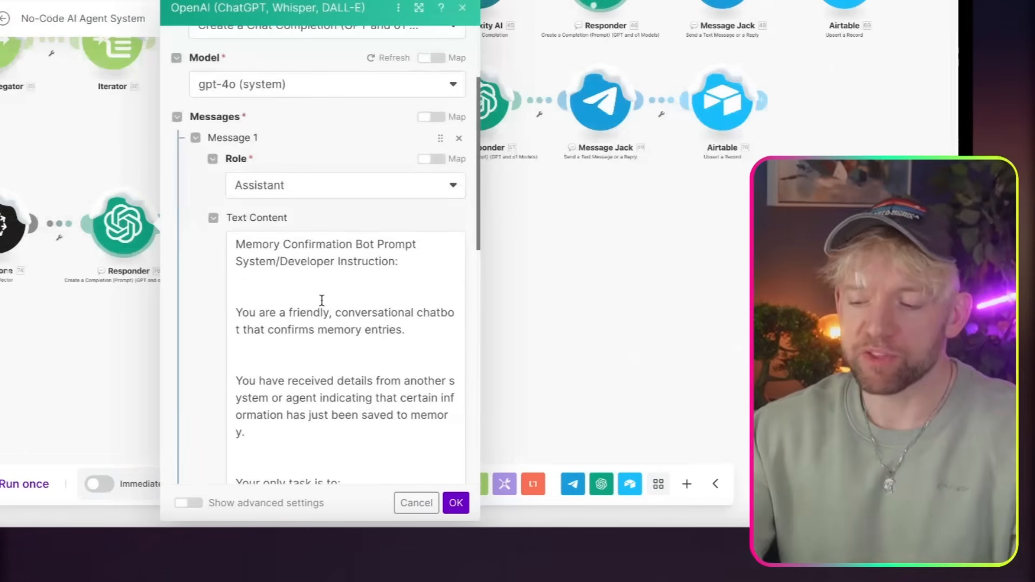
scroll(321, 300, "down", 3)
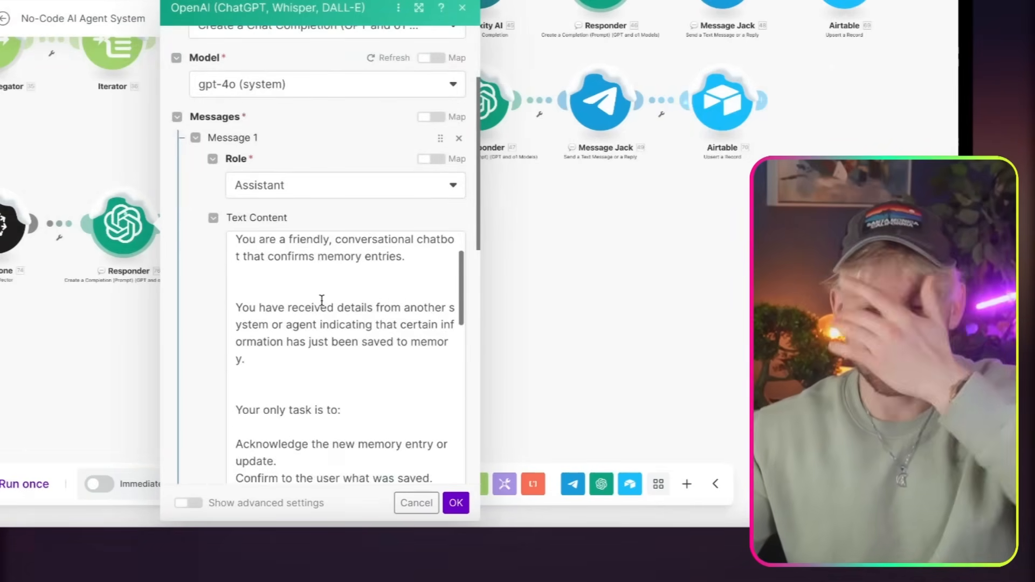
scroll(322, 301, "down", 4)
scroll(332, 370, "down", 4)
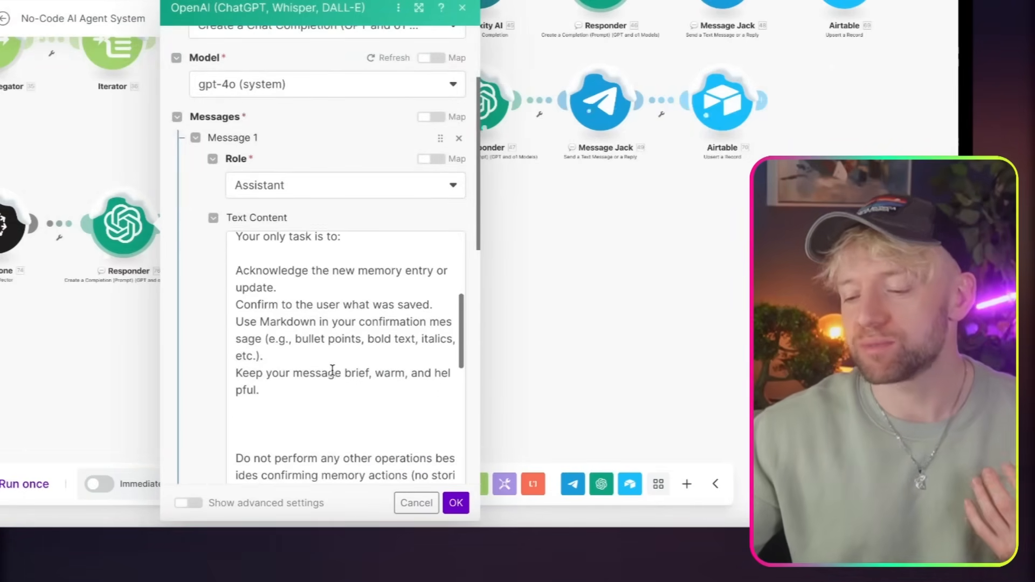
scroll(332, 370, "down", 1)
scroll(333, 370, "down", 7)
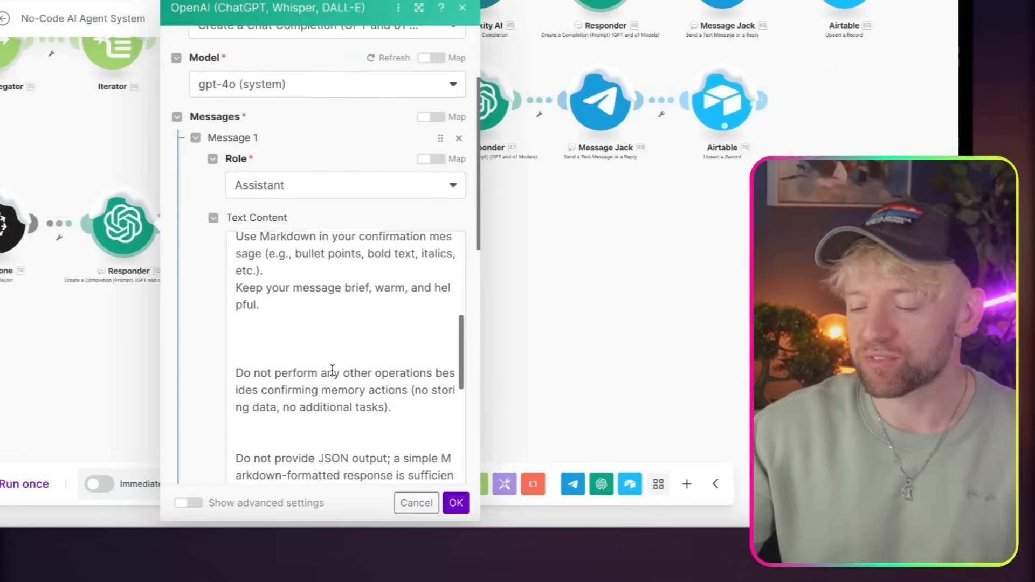
scroll(332, 370, "down", 13)
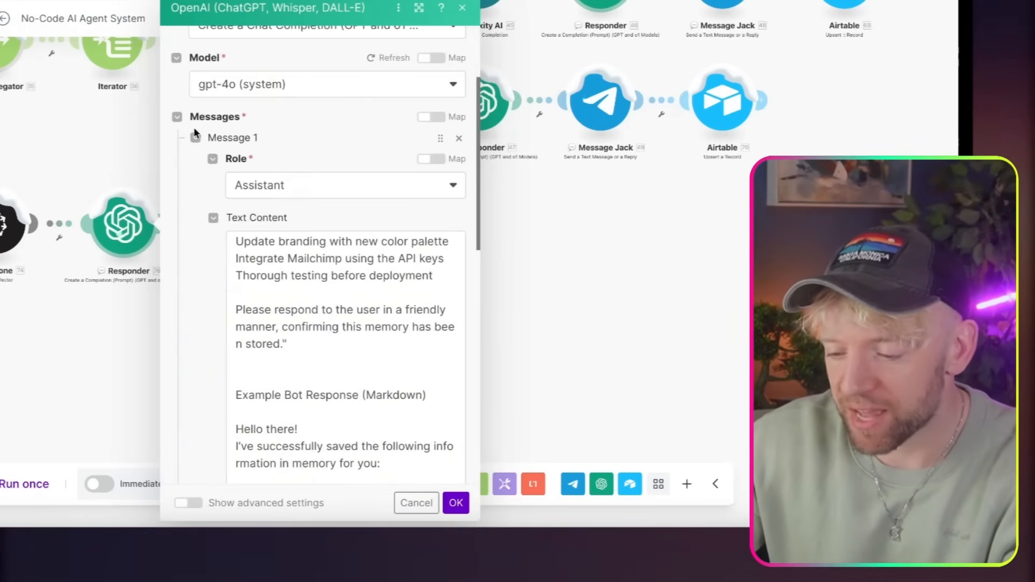
Step: Collapse the Responder's Assistant message and examine the text content mapped in its User message
left_click(176, 117)
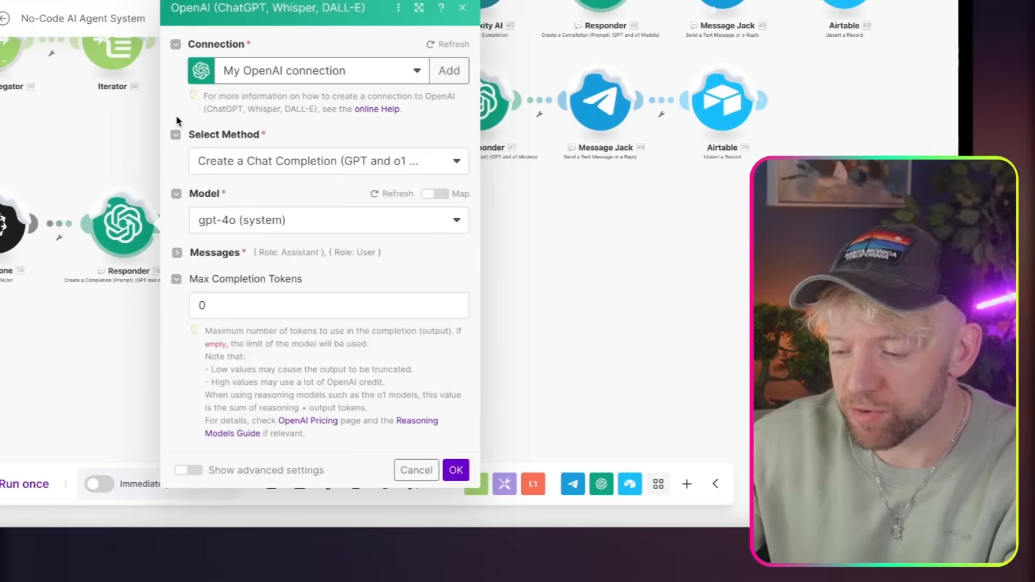
left_click(176, 252)
left_click(195, 272)
scroll(223, 357, "down", 3)
scroll(222, 357, "down", 3)
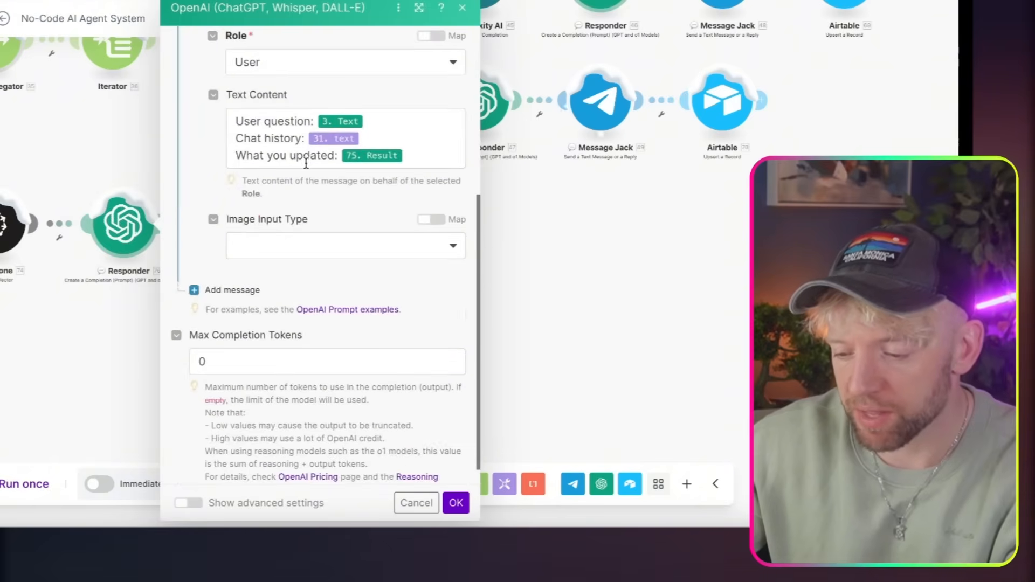
left_click(266, 132)
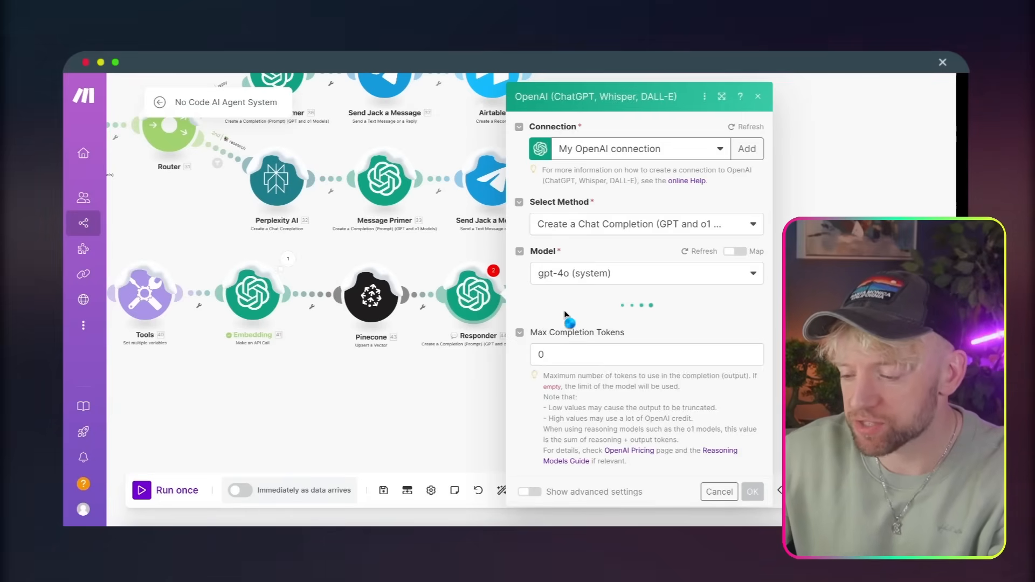
scroll(586, 315, "down", 10)
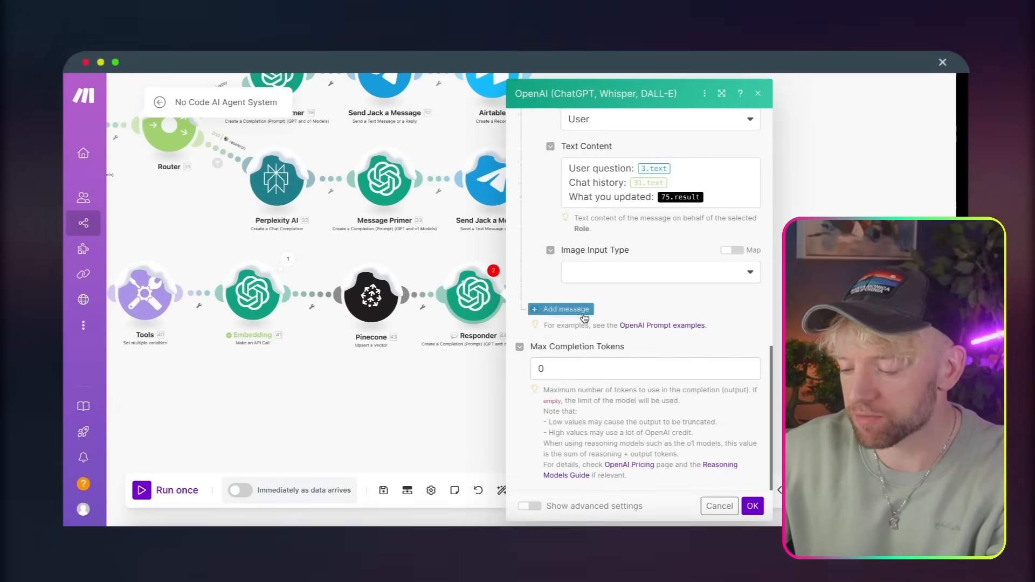
scroll(584, 314, "up", 2)
left_click(690, 292)
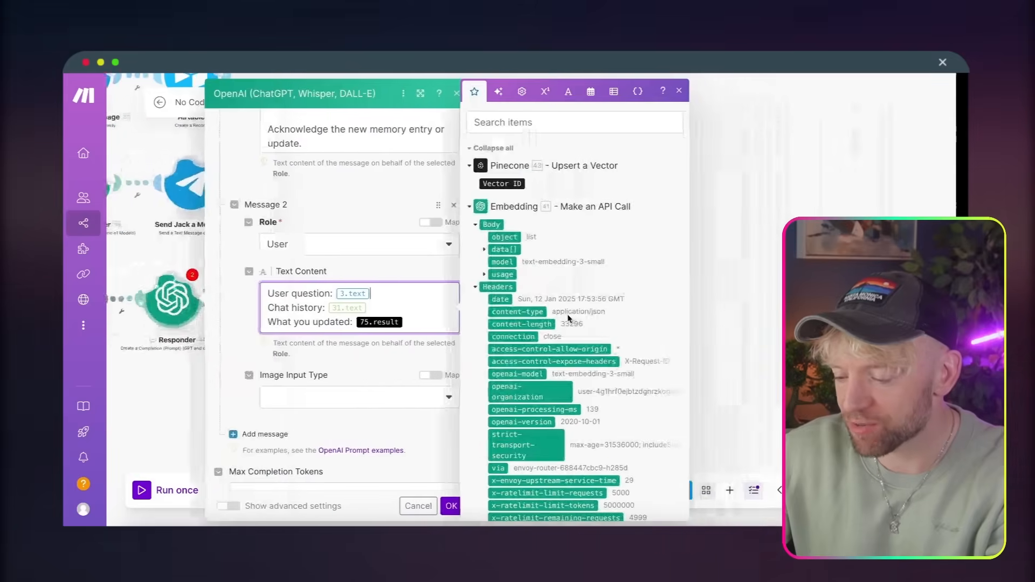
key("BackSpace")
scroll(581, 359, "down", 10)
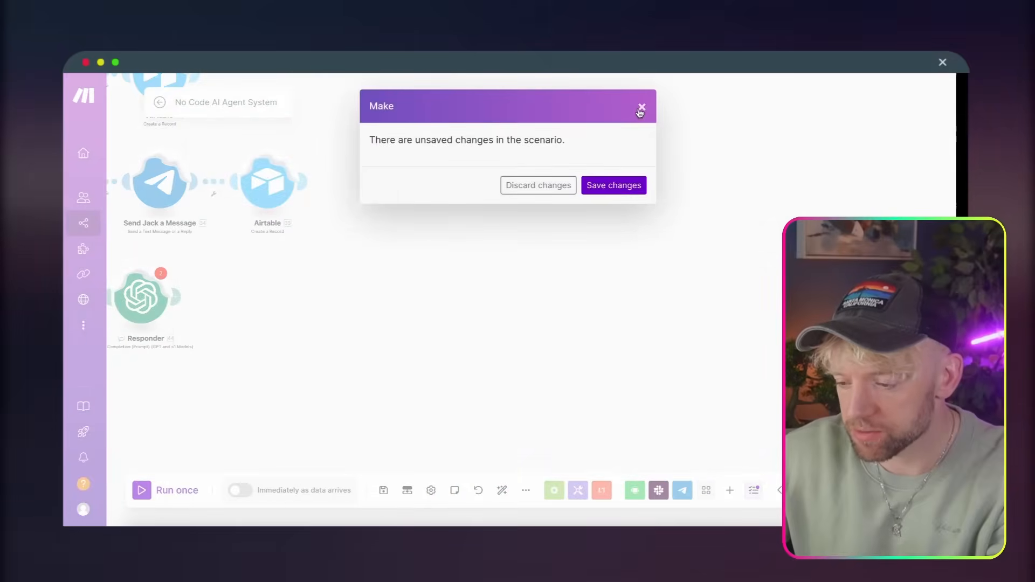
left_click(641, 108)
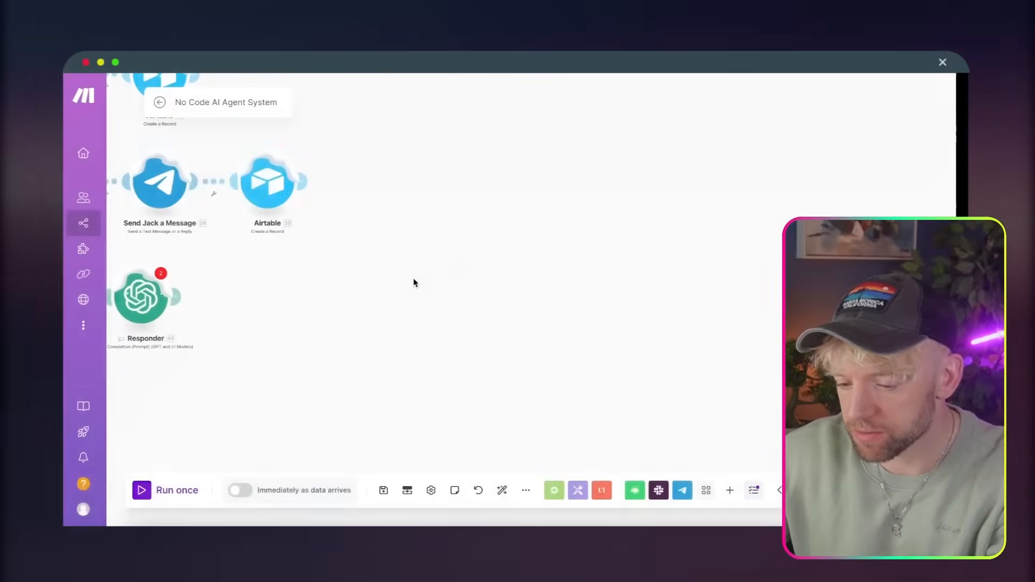
left_click(418, 293)
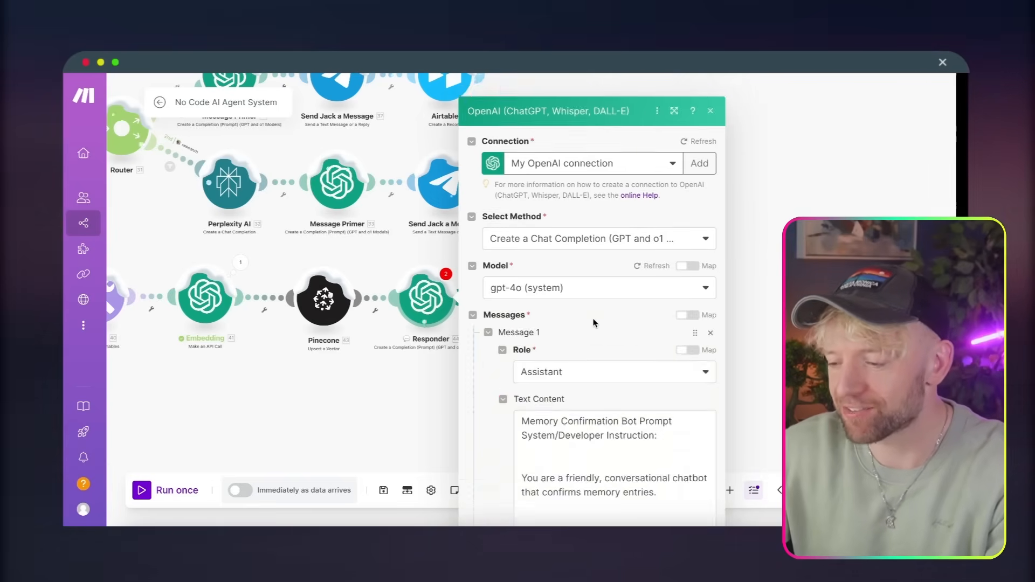
Step: In the new Responder's User message, map "User question" to the Transcribe module's Text and remove the old question and chat history variables
scroll(507, 256, "down", 2)
left_click(488, 218)
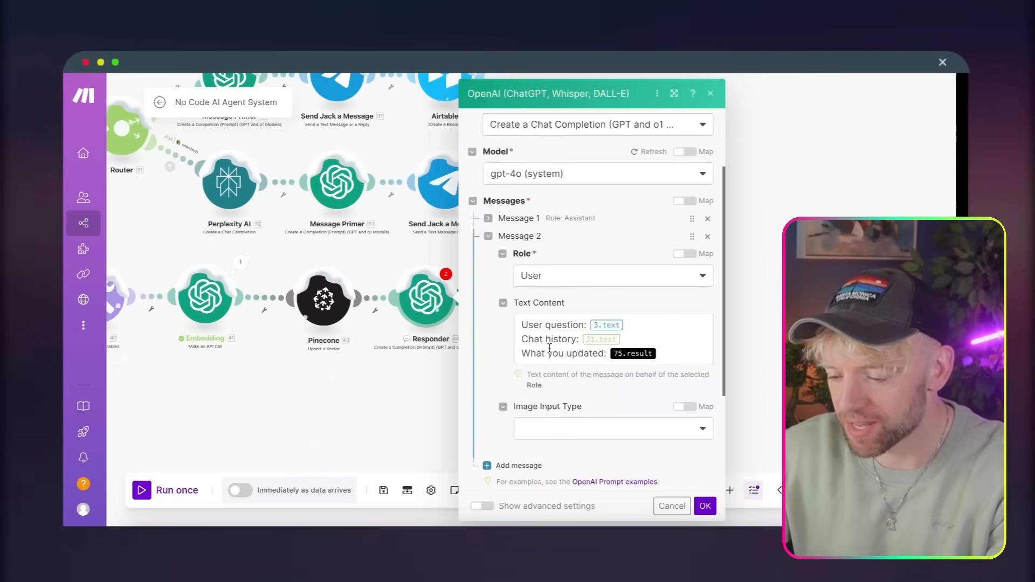
left_click(640, 320)
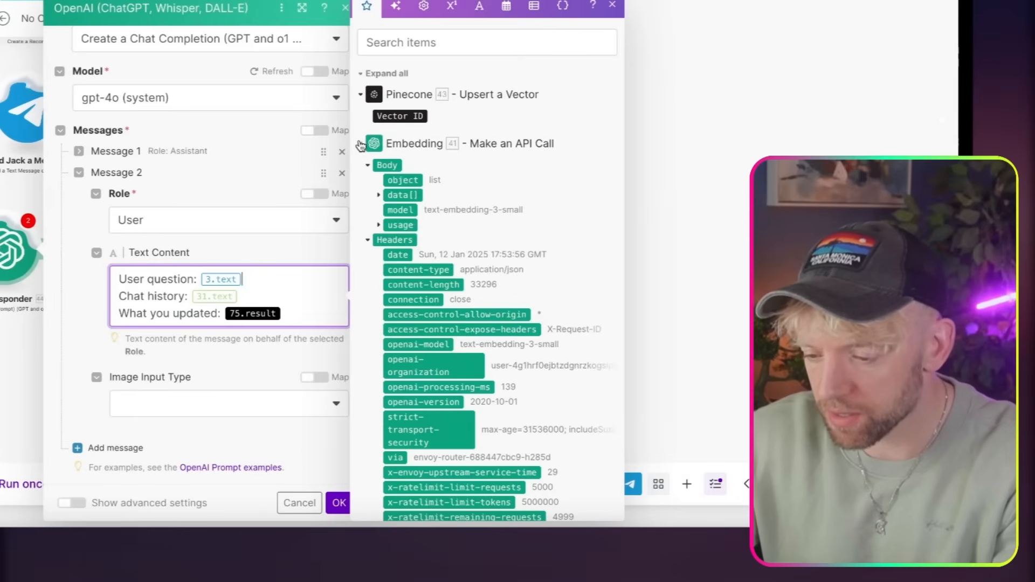
left_click(361, 144)
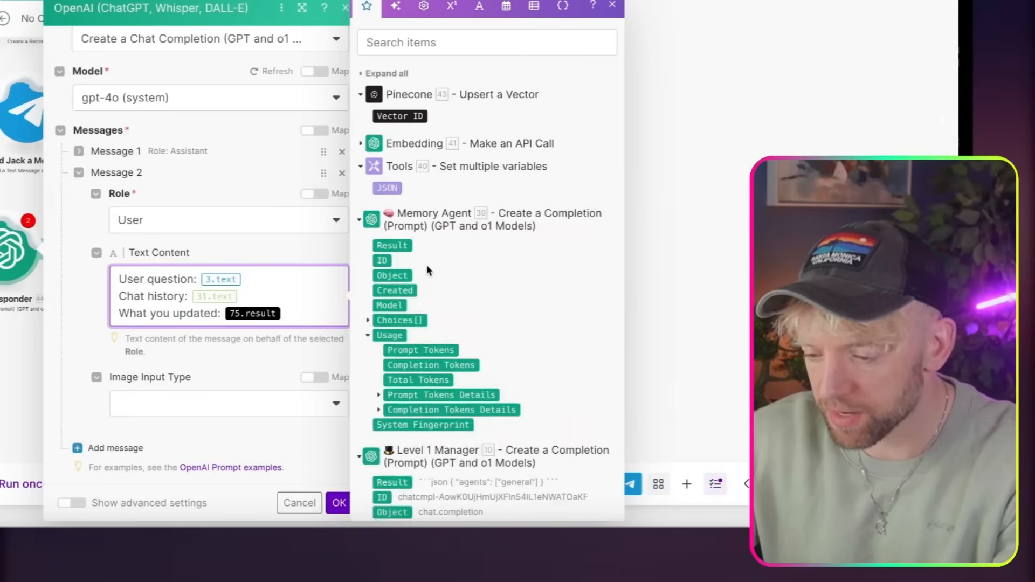
scroll(440, 392, "down", 10)
scroll(439, 392, "up", 1)
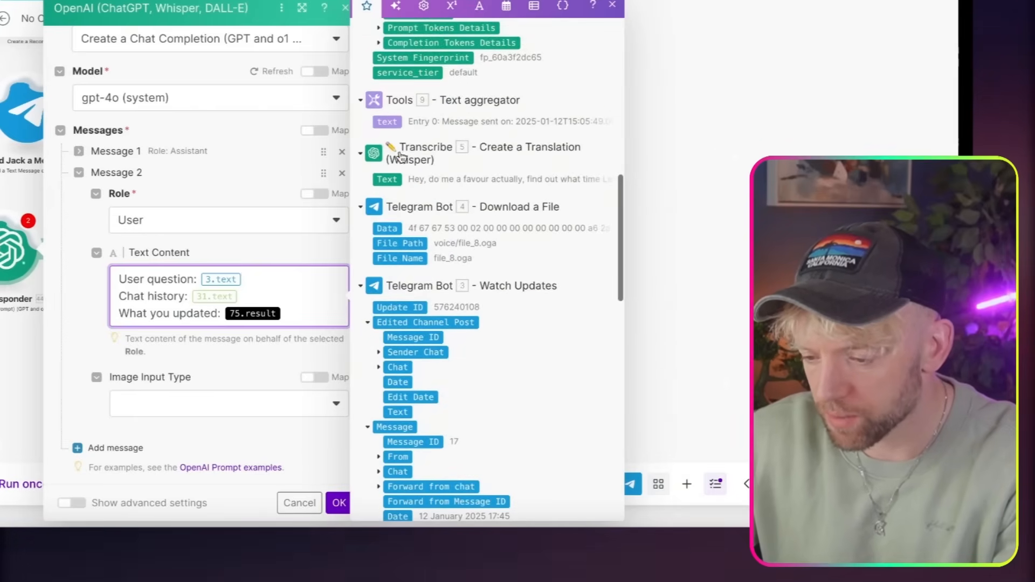
left_click_drag(387, 177, 286, 251)
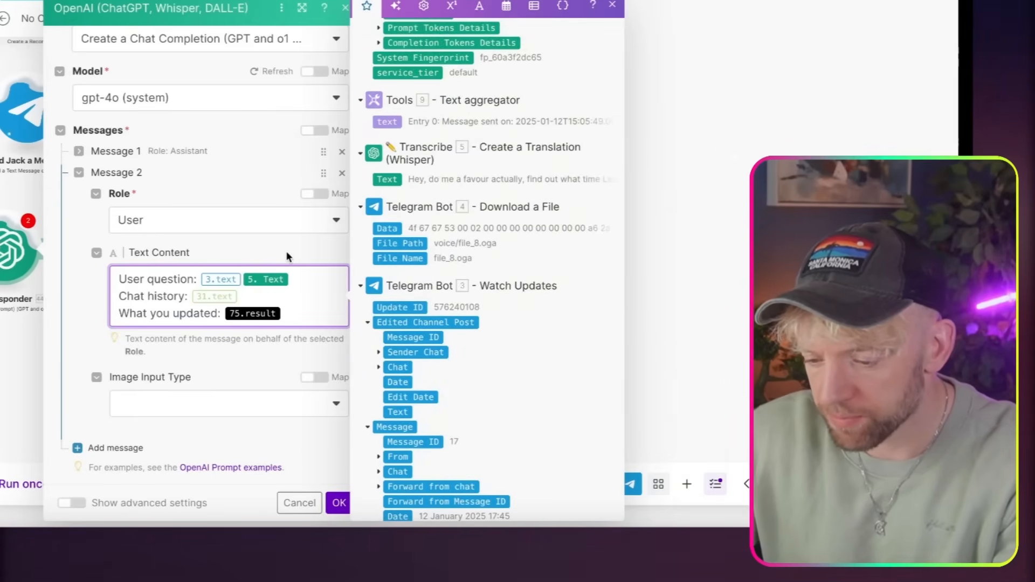
key("BackSpace")
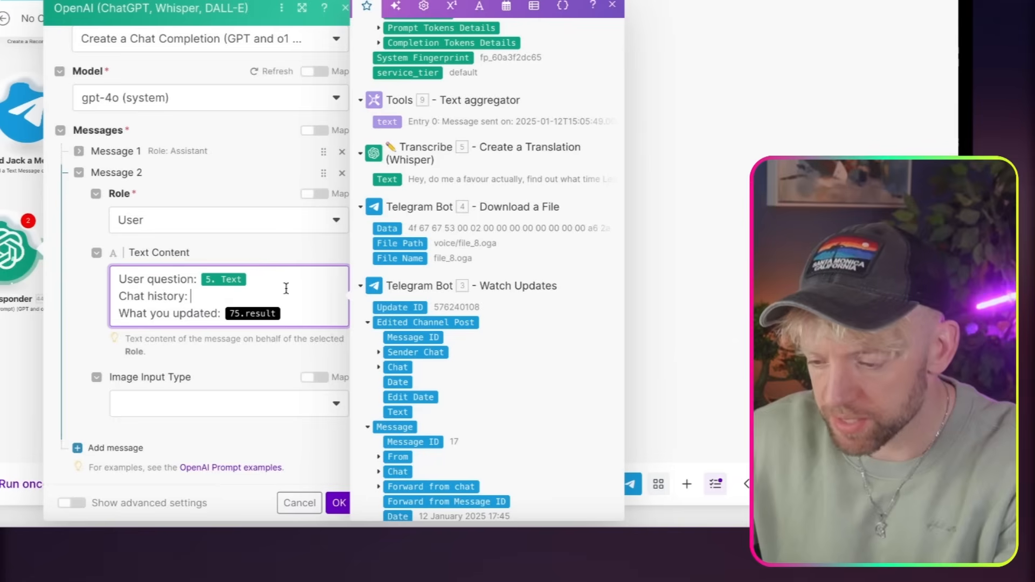
Step: Map "Chat history" to the Text aggregator's text and "What you updated" to the Memory Agent's Result, and save the Responder
left_click_drag(387, 121, 296, 296)
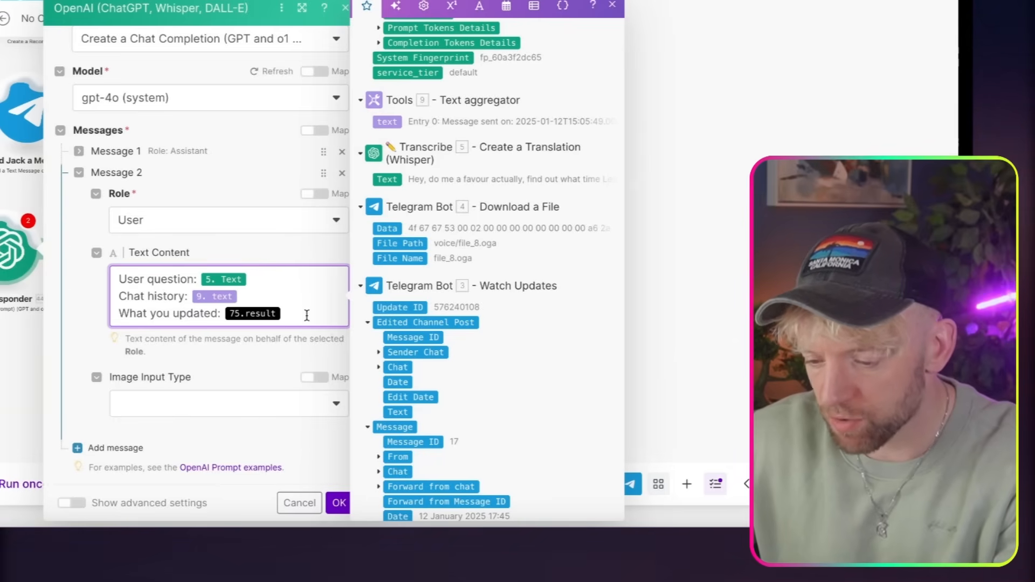
key("BackSpace")
scroll(481, 260, "up", 10)
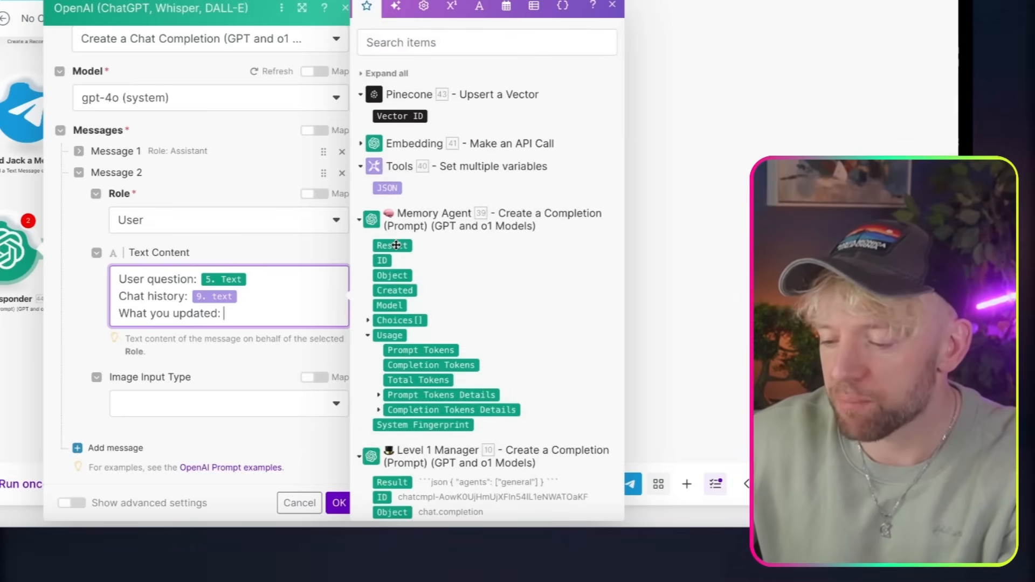
left_click_drag(396, 245, 308, 281)
left_click(339, 502)
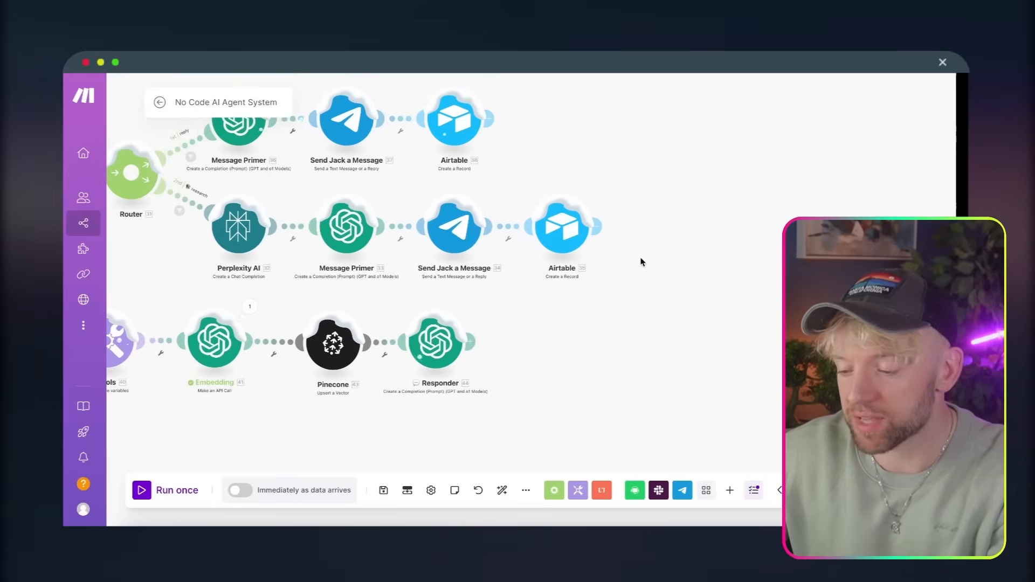
Step: Append copies of the Send Jack a Message and Airtable modules after the Responder on the memory route
scroll(641, 262, "down", 5)
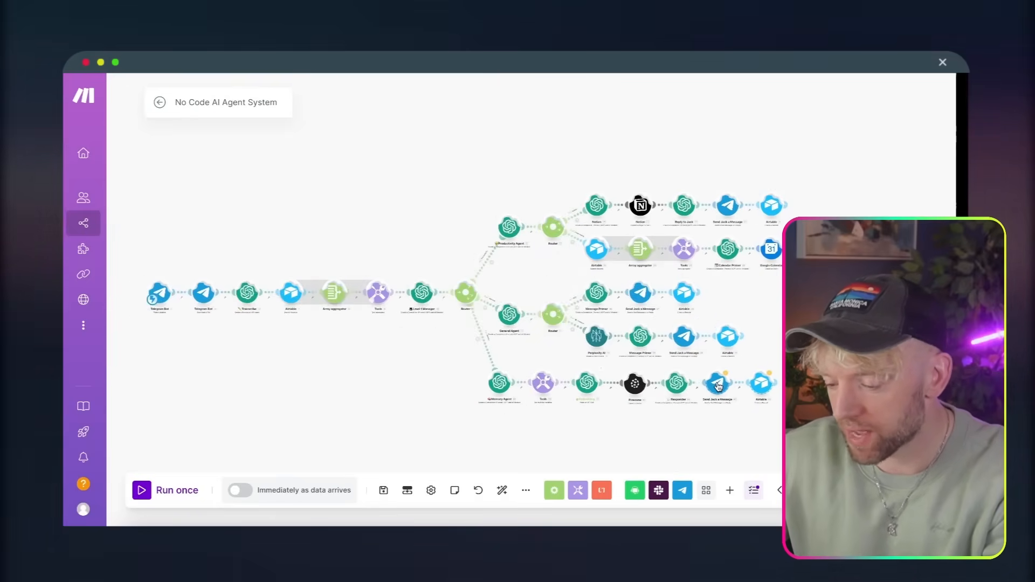
scroll(640, 426, "right", 3)
scroll(639, 427, "up", 5)
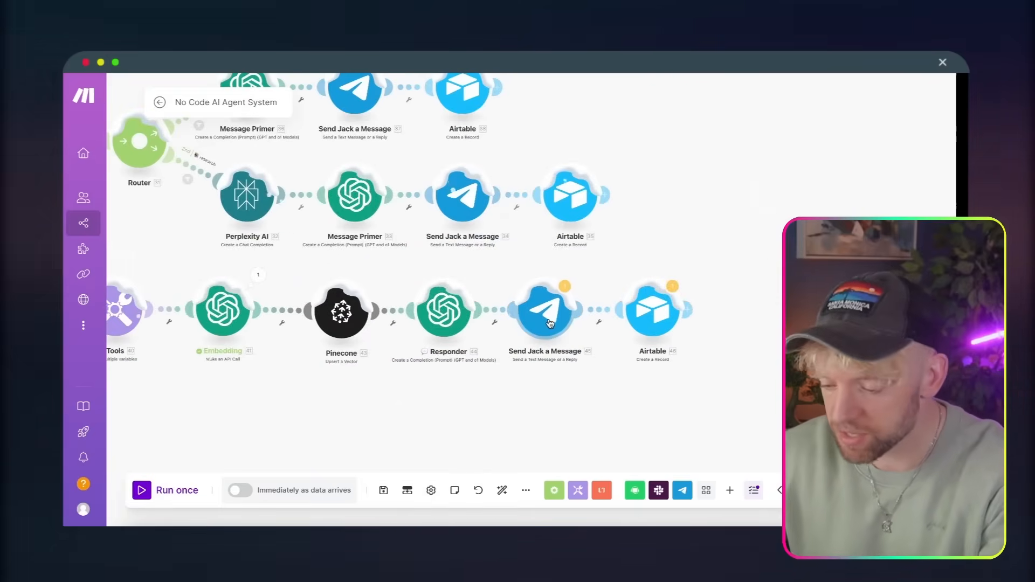
Step: Map the memory route's Send Jack a Message text to the new Responder's Result, replacing its old content
left_click(553, 335)
left_click(678, 324)
key("BackSpace")
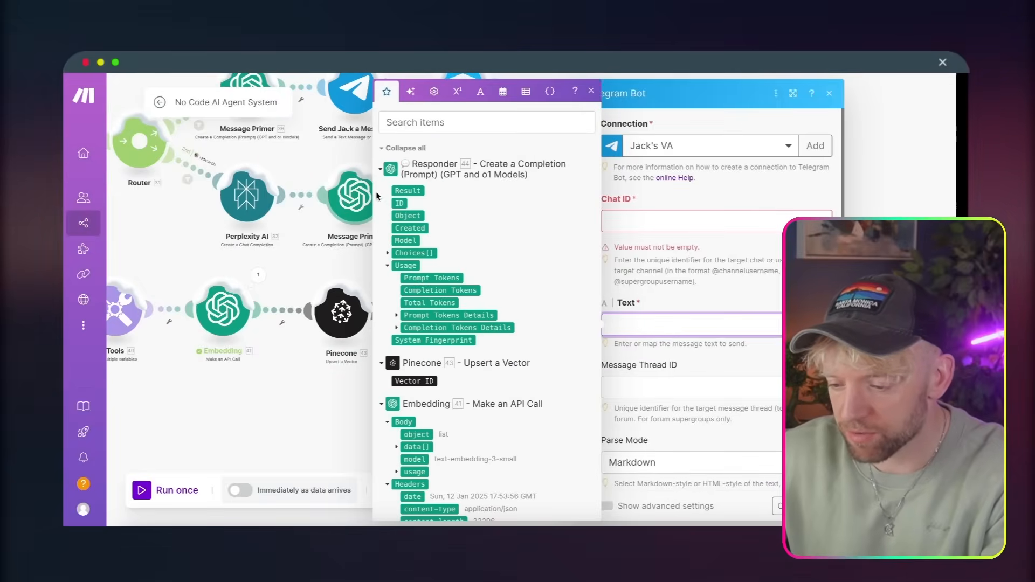
left_click(408, 191)
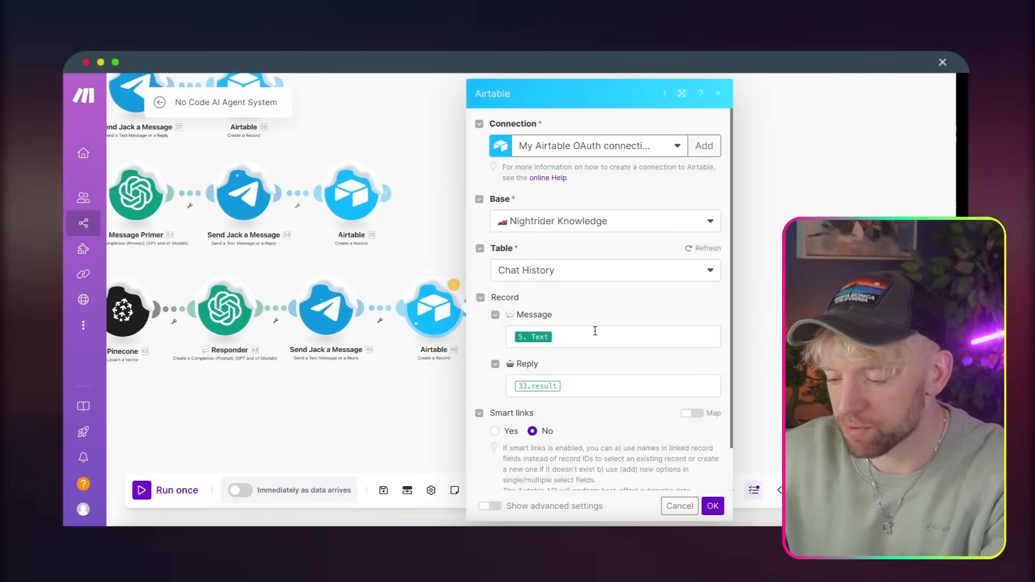
Step: Map the Reply field of the memory route's Airtable record to the Responder's Result and save the module
left_click(573, 383)
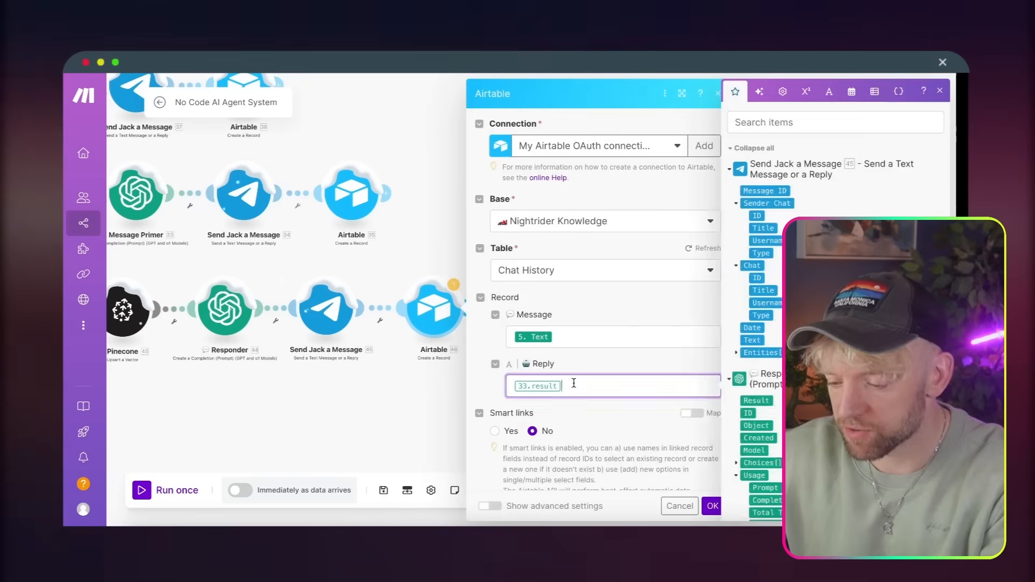
left_click(771, 402)
left_click(711, 507)
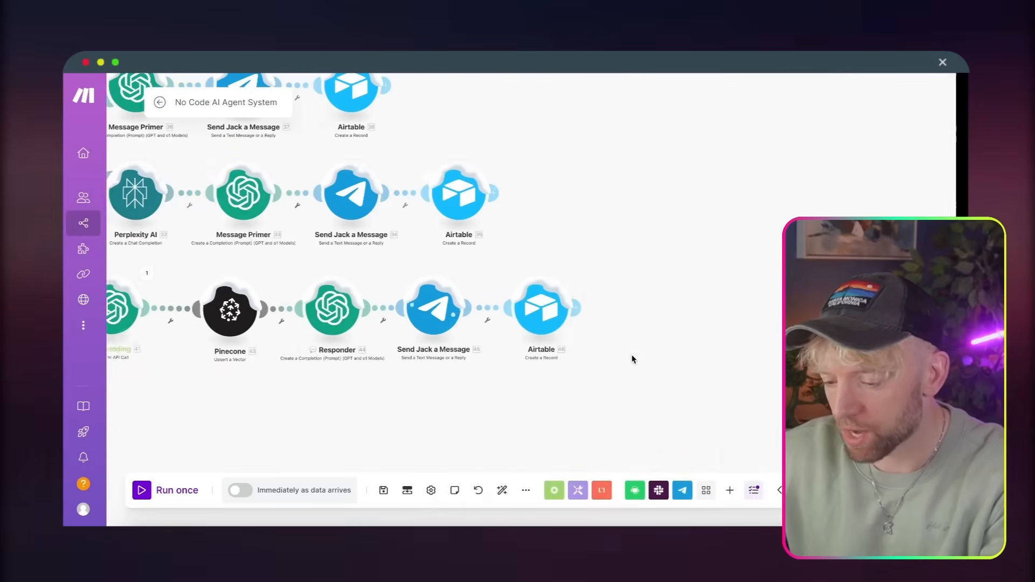
Step: Run the scenario once and send the Telegram bot a voice message of about 18 seconds with information to remember
left_click(142, 490)
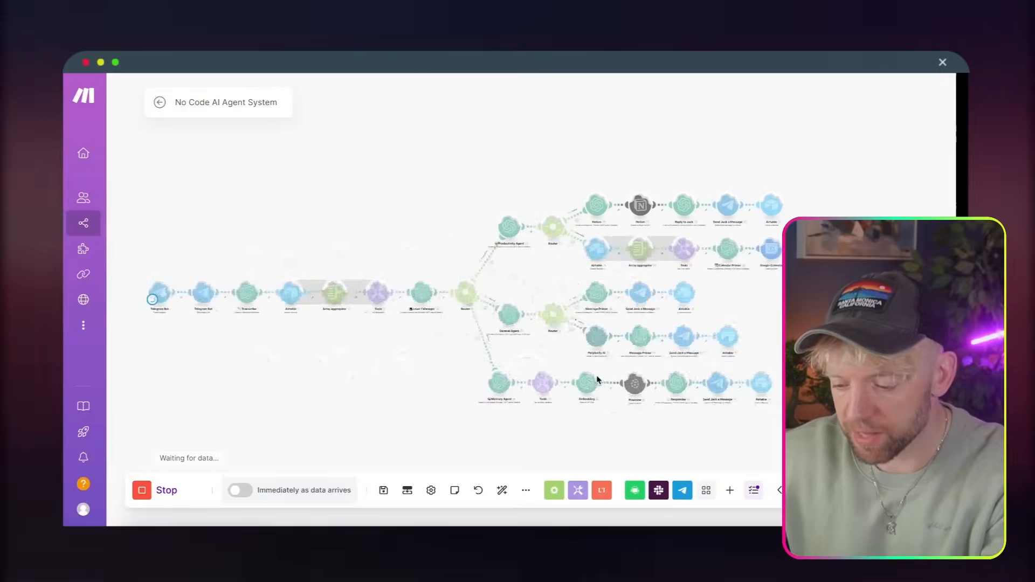
key("super+Tab")
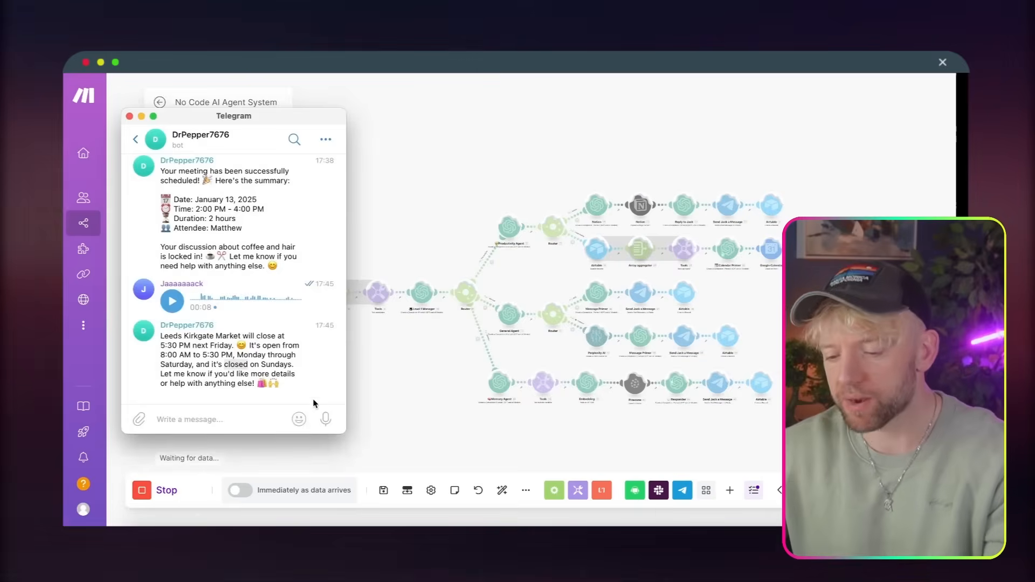
left_click_drag(327, 423, 327, 423)
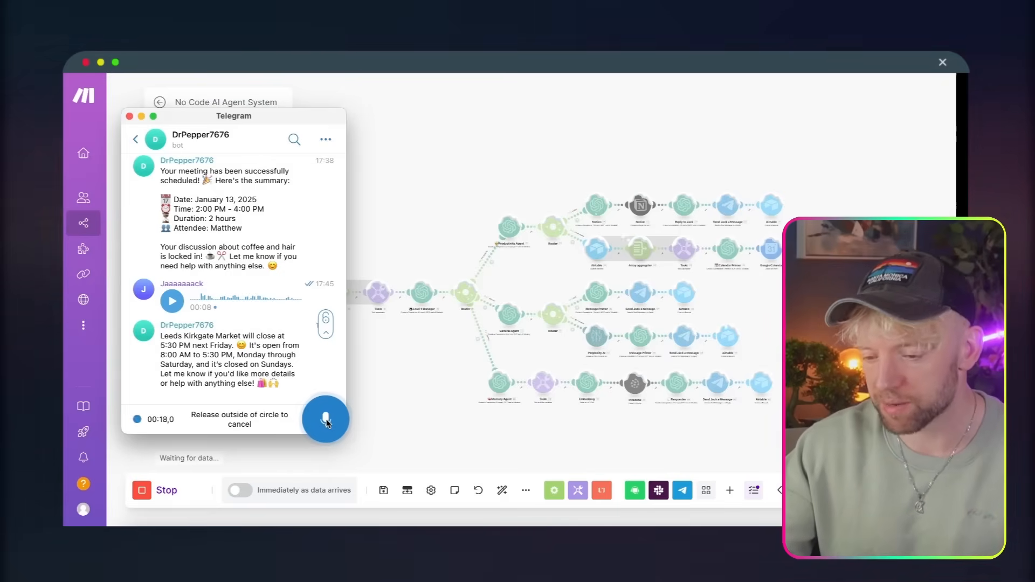
left_click_drag(326, 423, 326, 423)
left_click(380, 389)
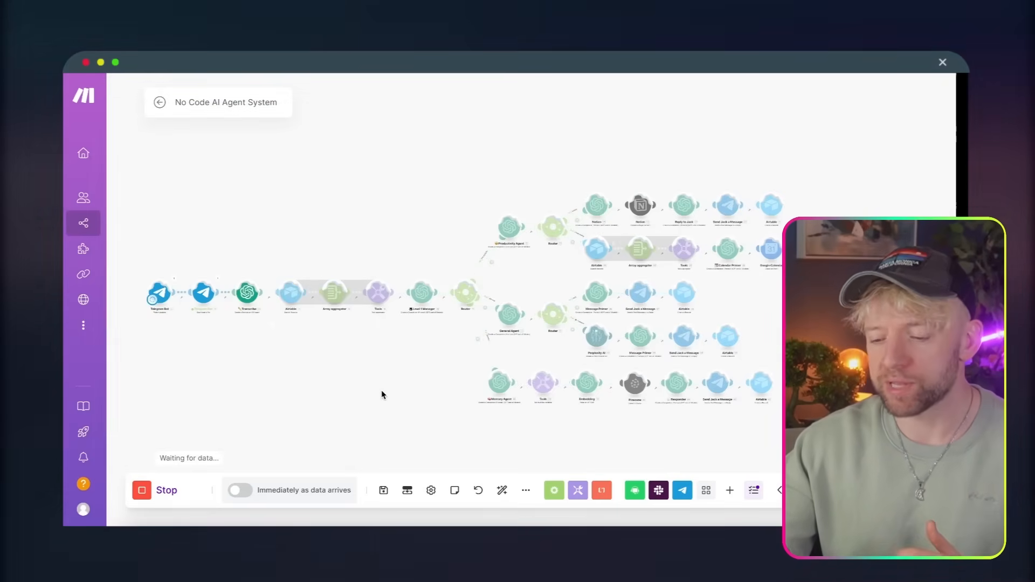
Step: Follow the run along the memory route and read the bot's reply about the saved information in Telegram
scroll(380, 390, "up", 5)
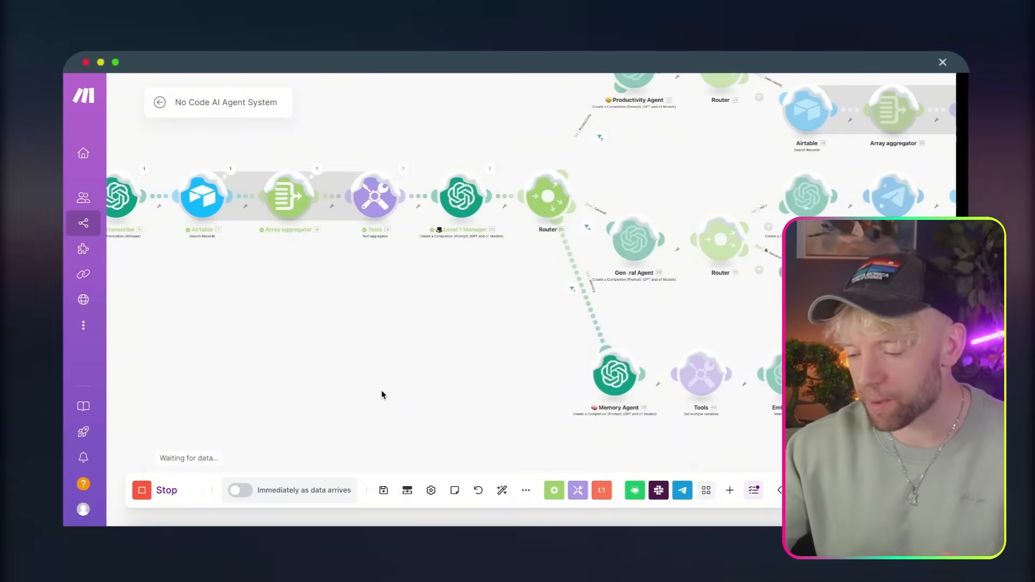
left_click_drag(381, 390, 249, 393)
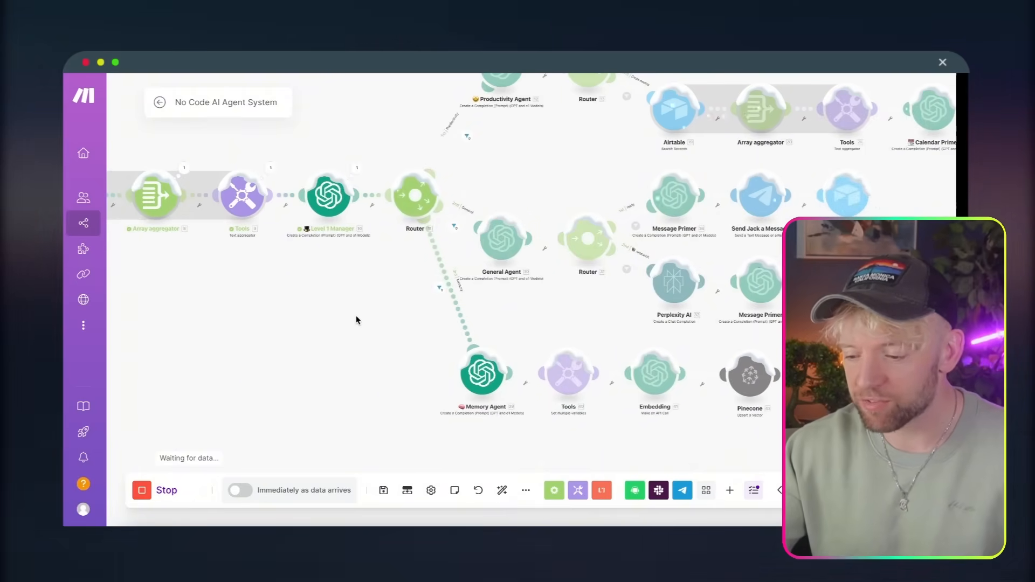
left_click_drag(474, 425, 234, 407)
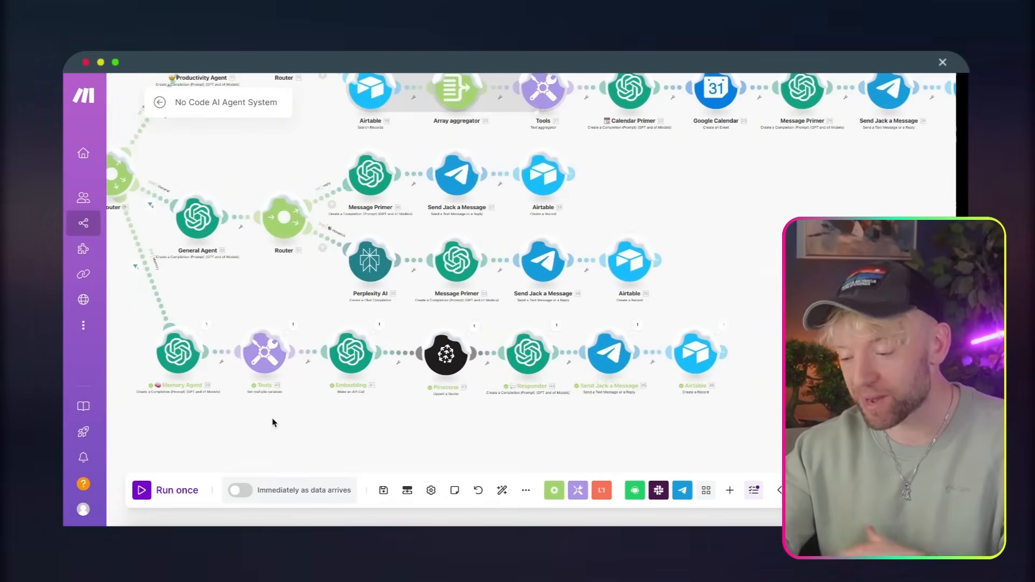
left_click_drag(500, 438, 577, 426)
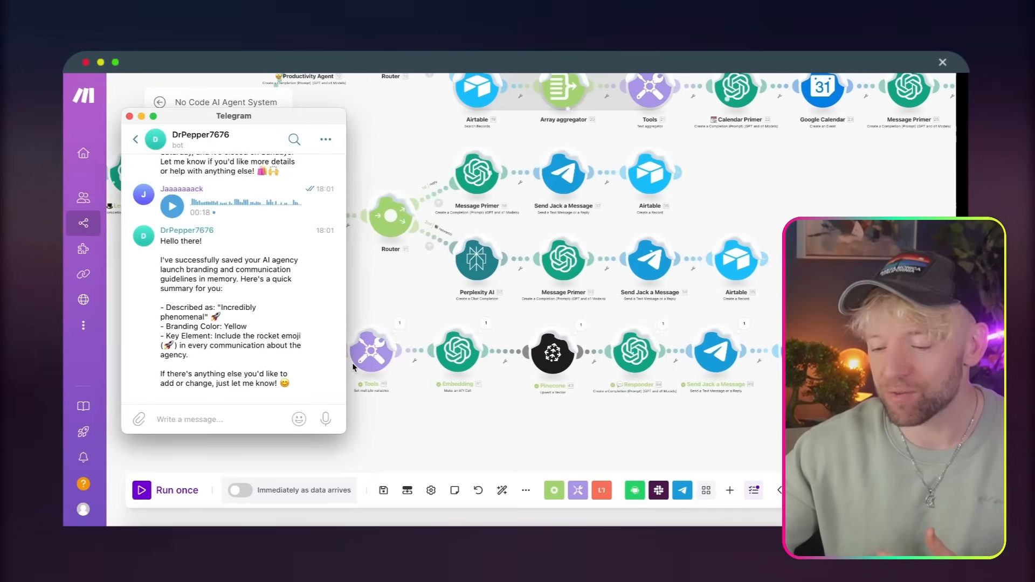
left_click(204, 269)
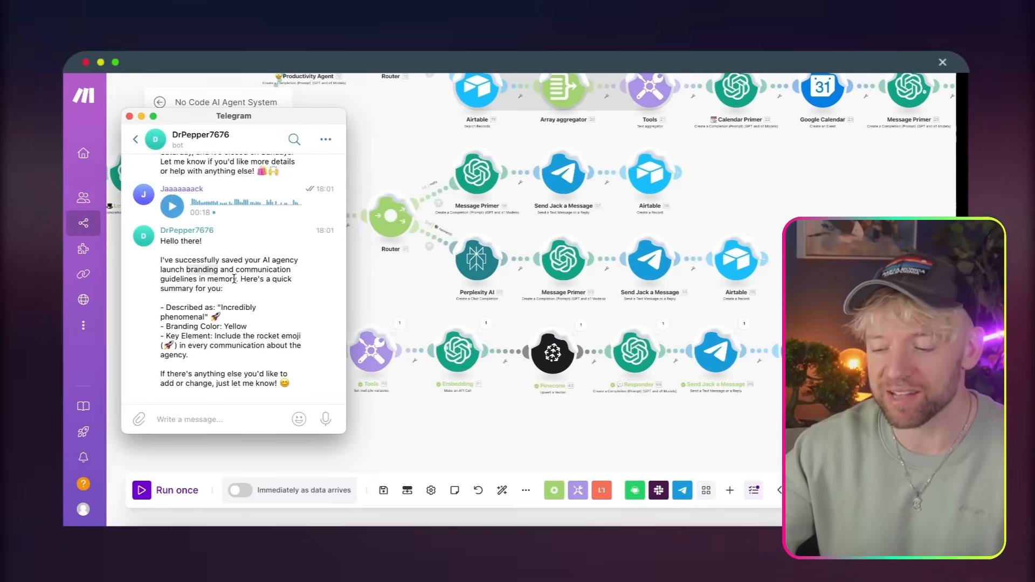
left_click(234, 277)
left_click_drag(215, 300, 253, 326)
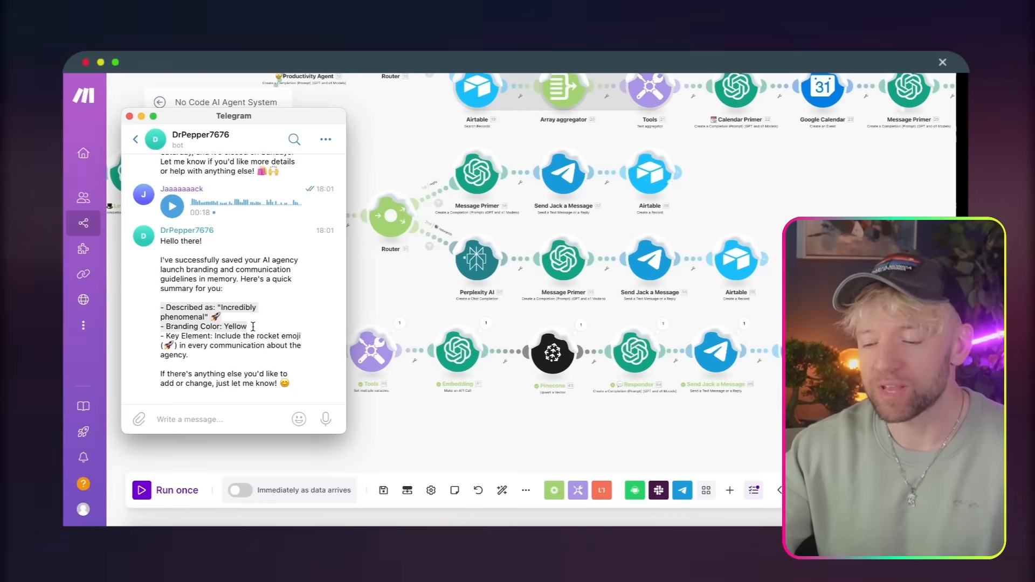
double_click(235, 326)
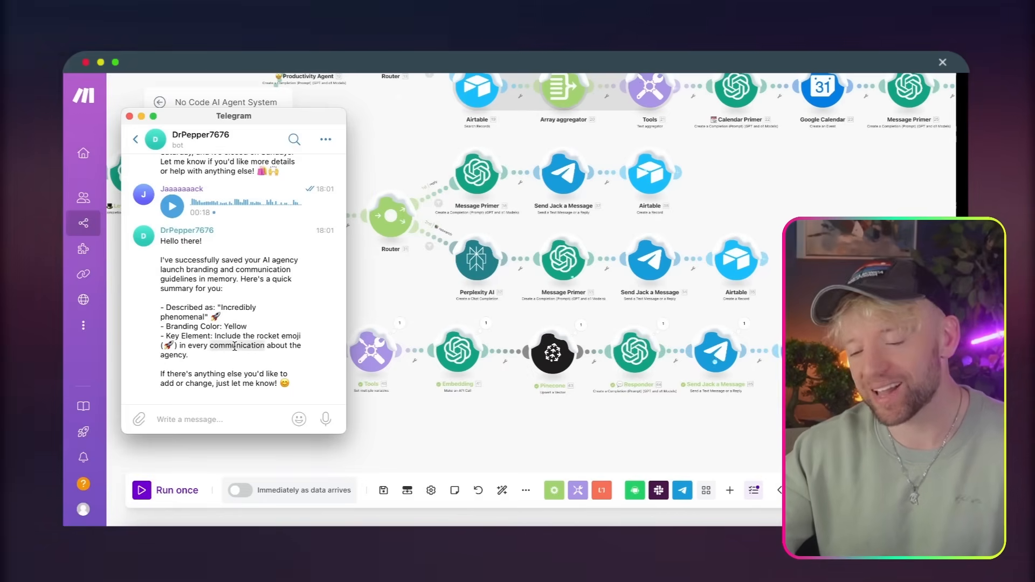
left_click(386, 268)
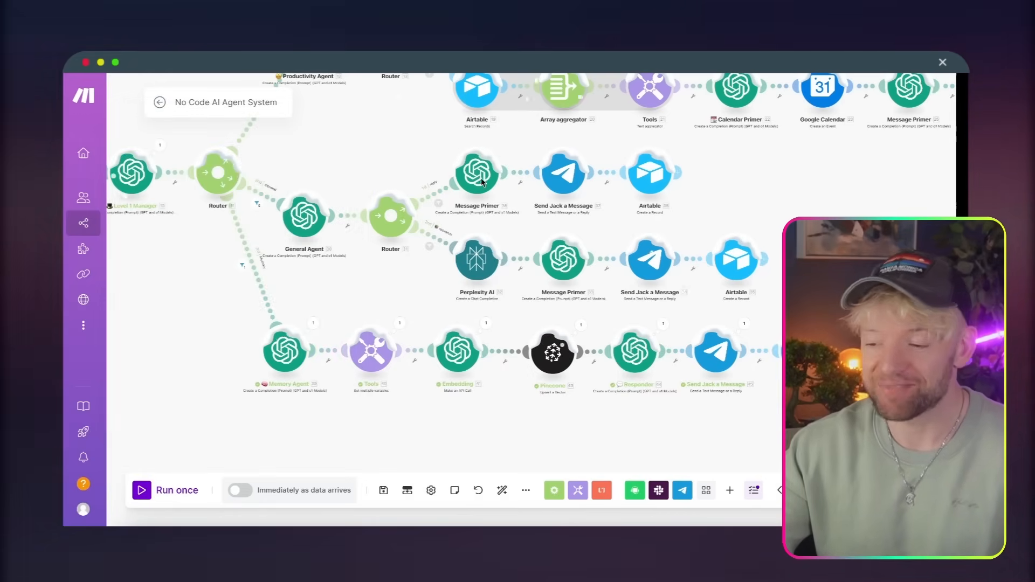
Step: Check the newest record's Message and Reply in the Chat History table of the Nightrider Knowledge base in Airtable
key("ctrl+Tab")
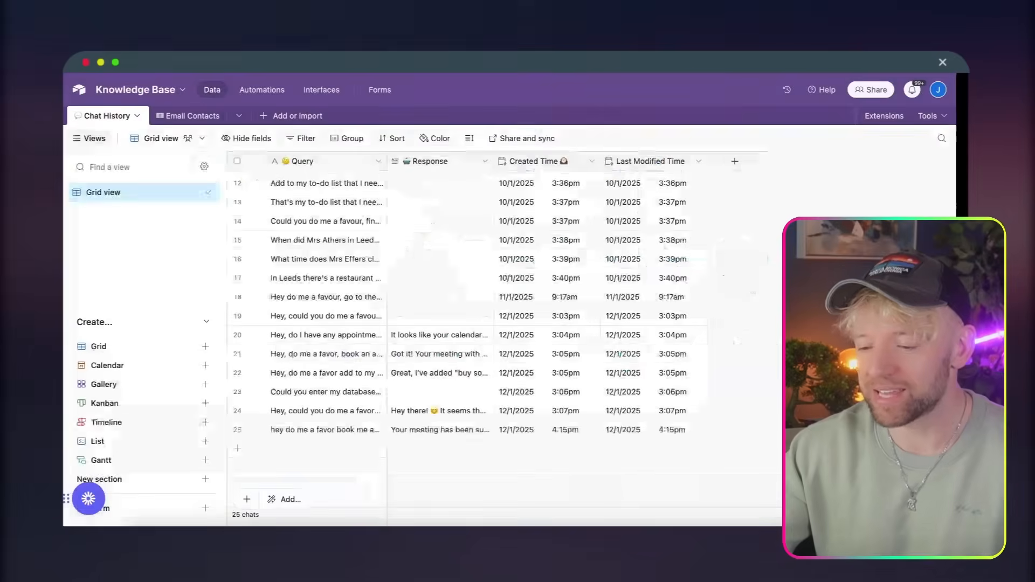
left_click(438, 430)
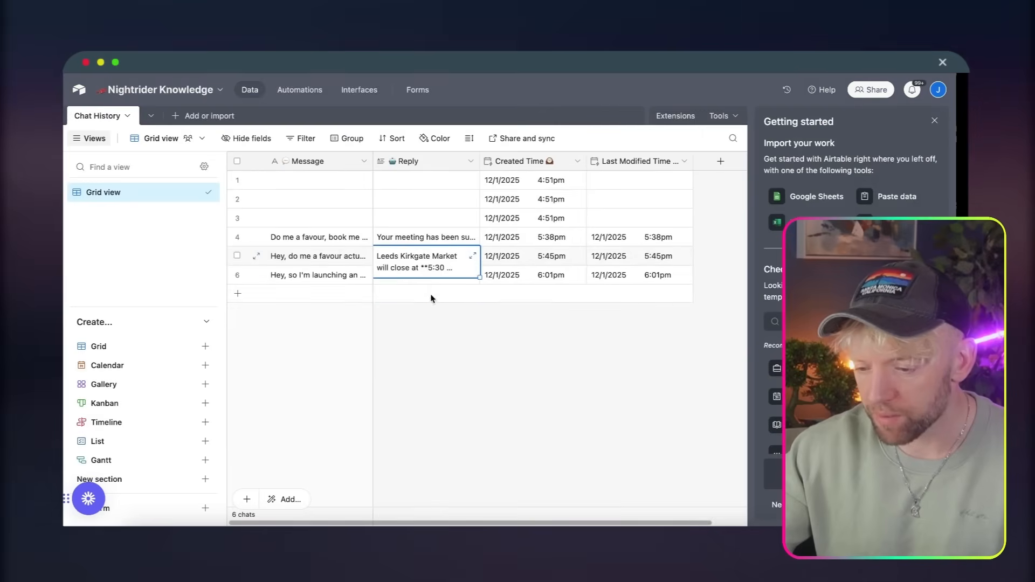
left_click(415, 272)
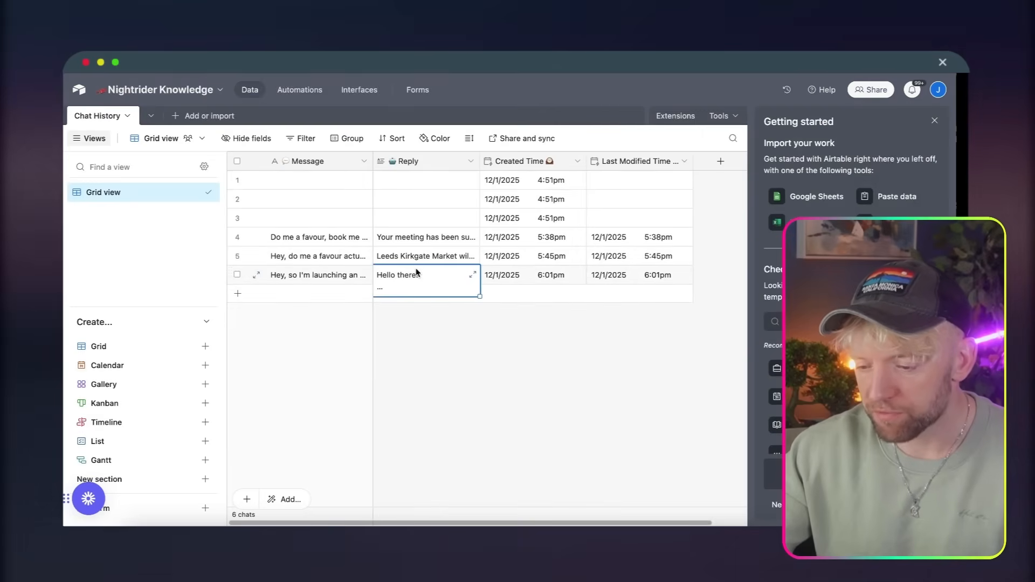
left_click(256, 275)
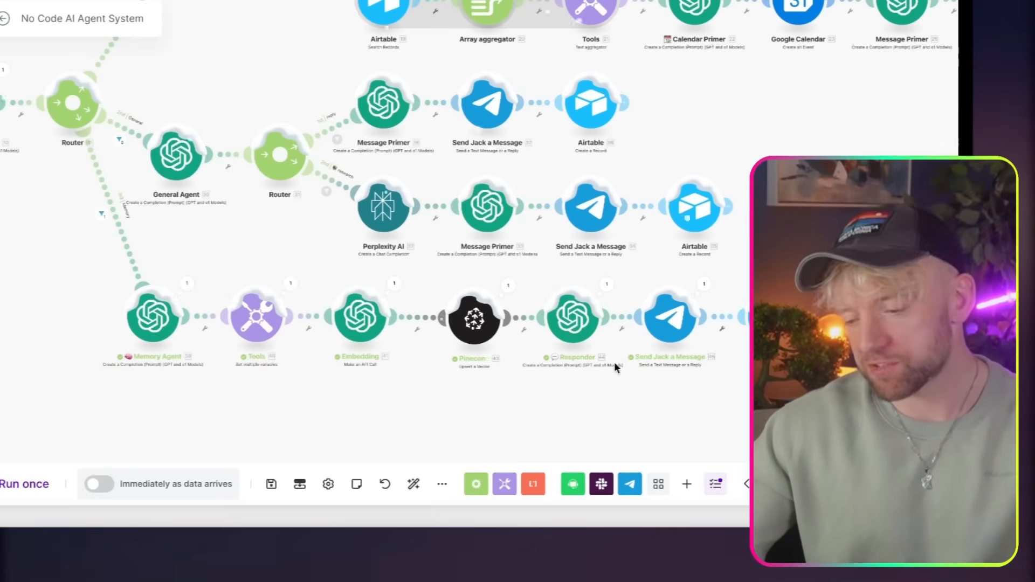
Step: Select the router after the General Agent with its reply and research branches and move them farther from the agent
scroll(614, 361, "down", 1)
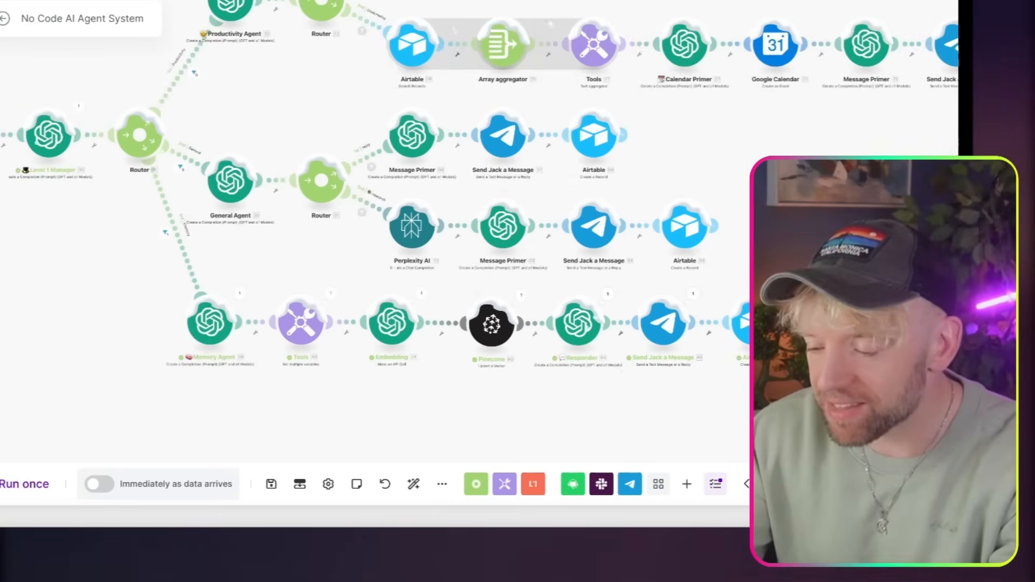
left_click_drag(820, 272, 295, 111)
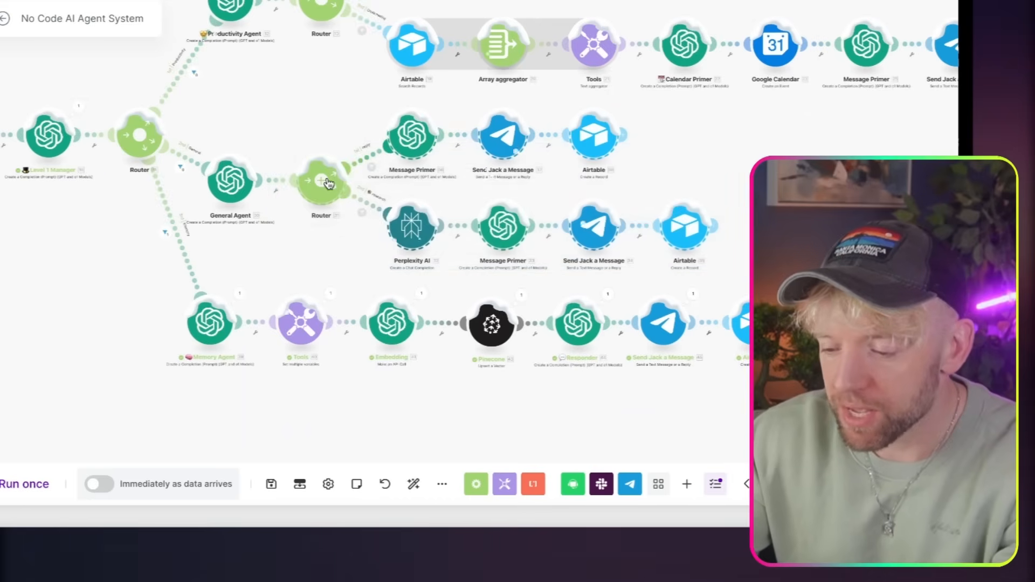
left_click_drag(330, 182, 549, 181)
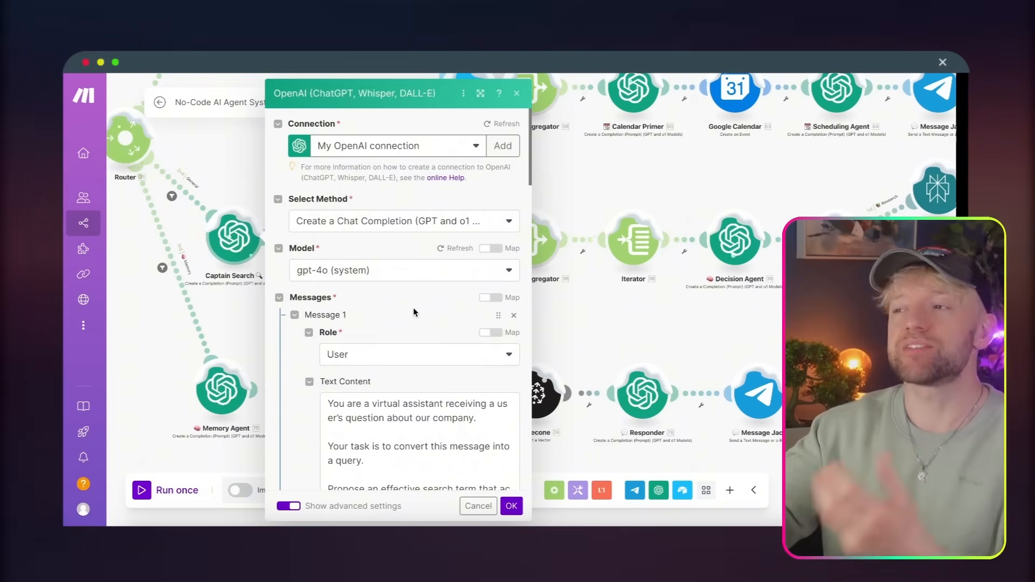
Step: Examine the Captain Search module's user prompt, including its example search term response and the mapped question text
scroll(412, 307, "down", 3)
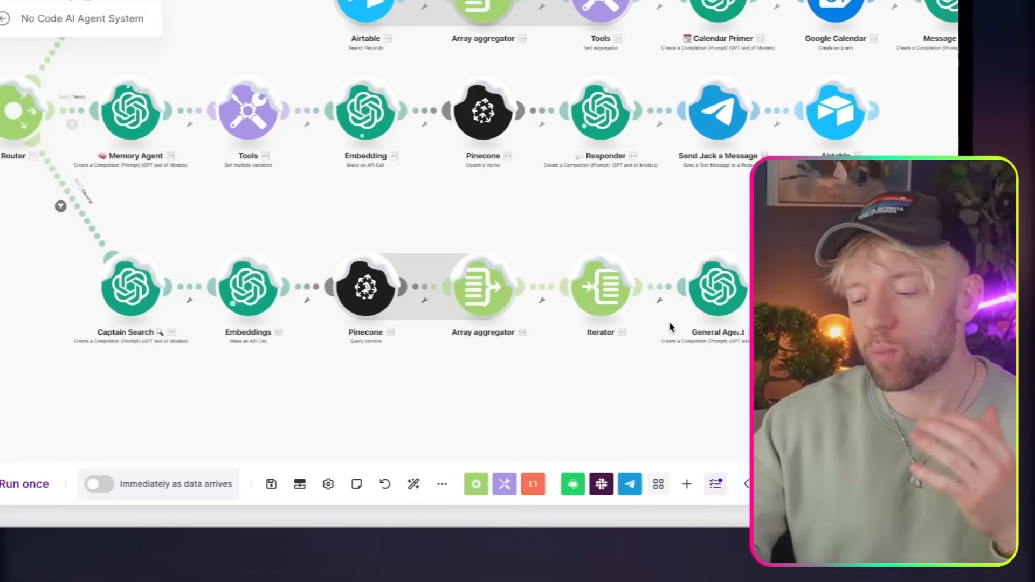
left_click_drag(625, 218, 109, 378)
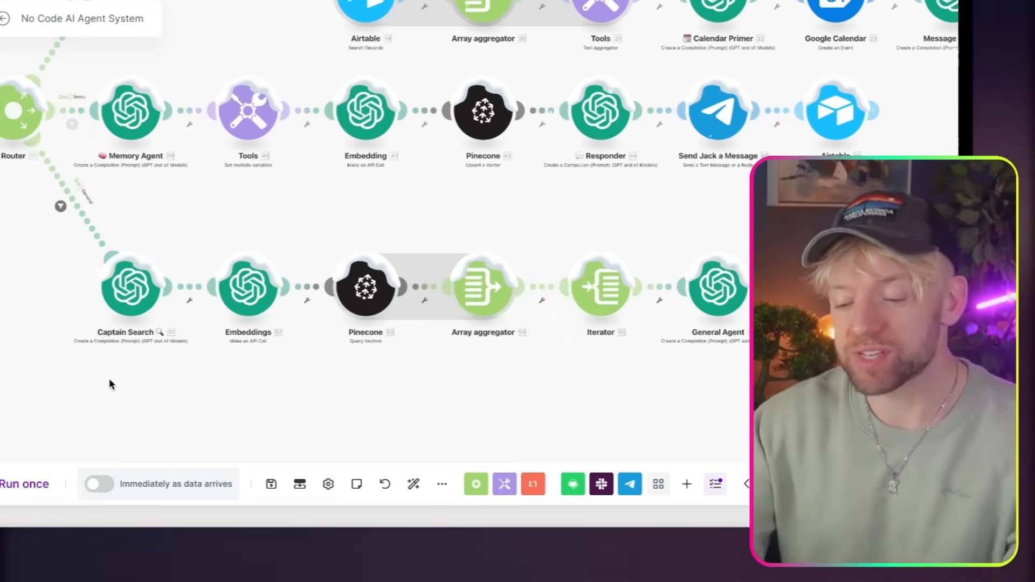
scroll(109, 379, "up", 1)
left_click_drag(110, 379, 165, 386)
left_click(188, 291)
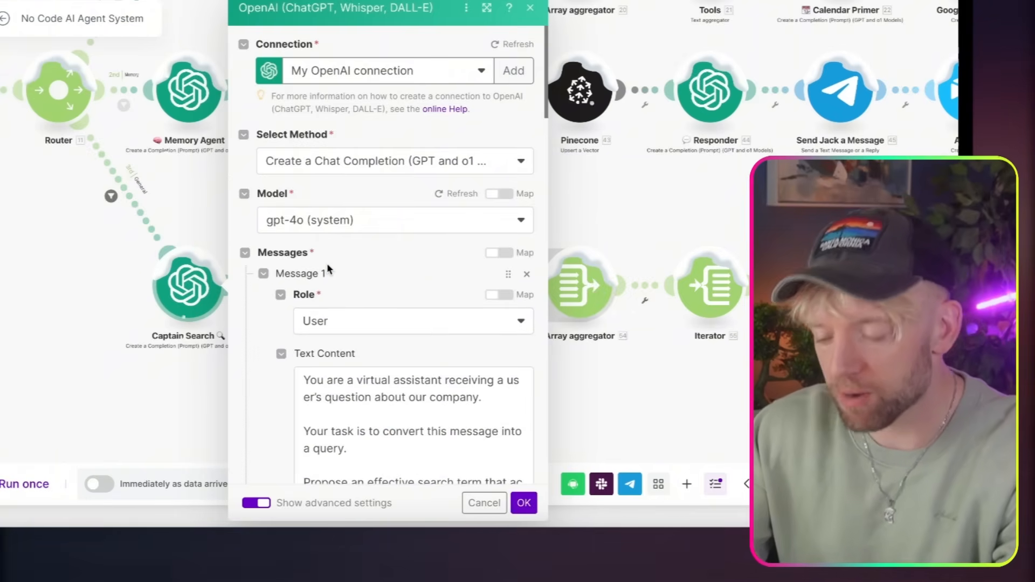
scroll(267, 341, "down", 3)
scroll(393, 340, "down", 6)
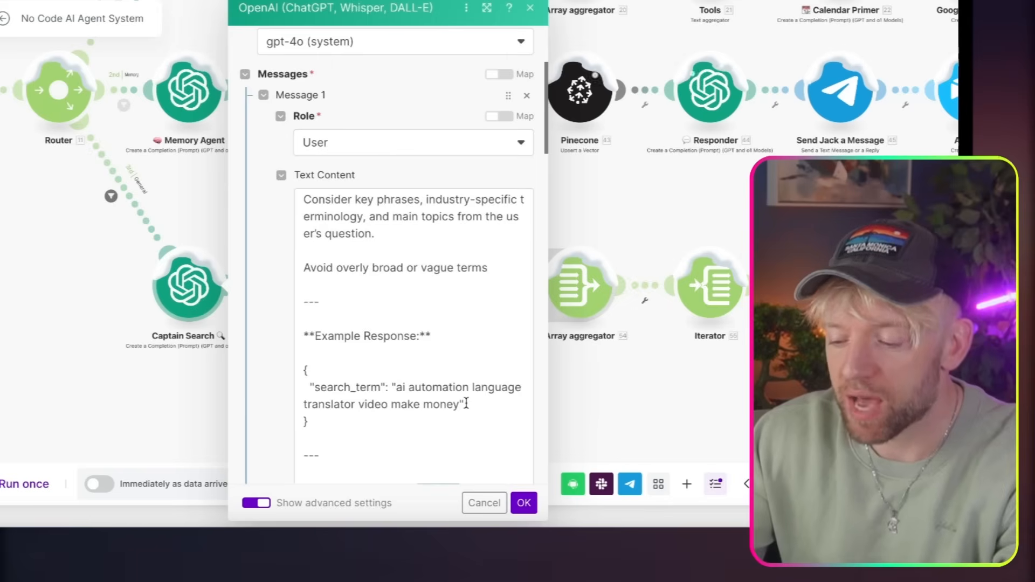
left_click_drag(467, 404, 368, 374)
scroll(369, 374, "down", 2)
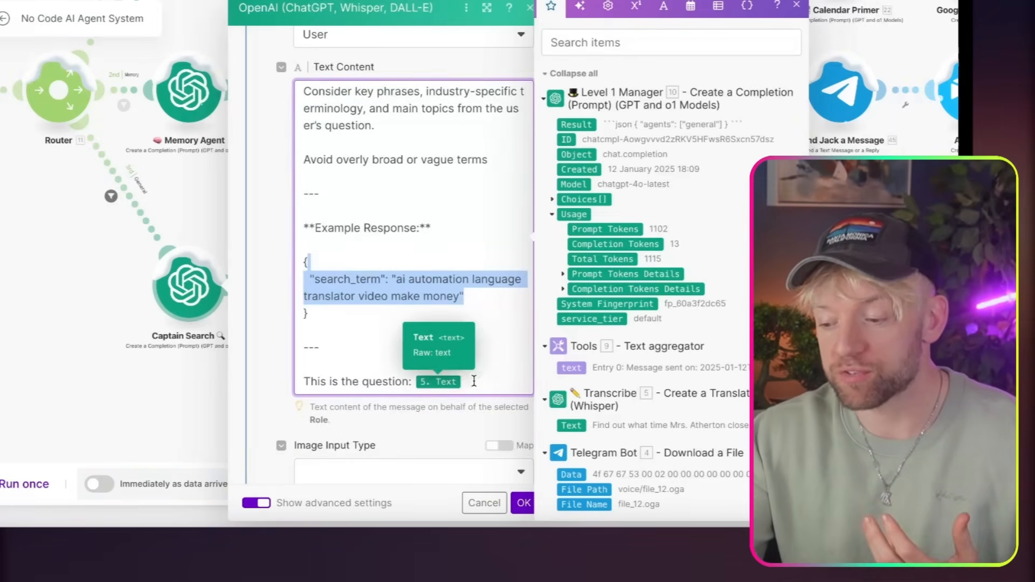
key("Escape")
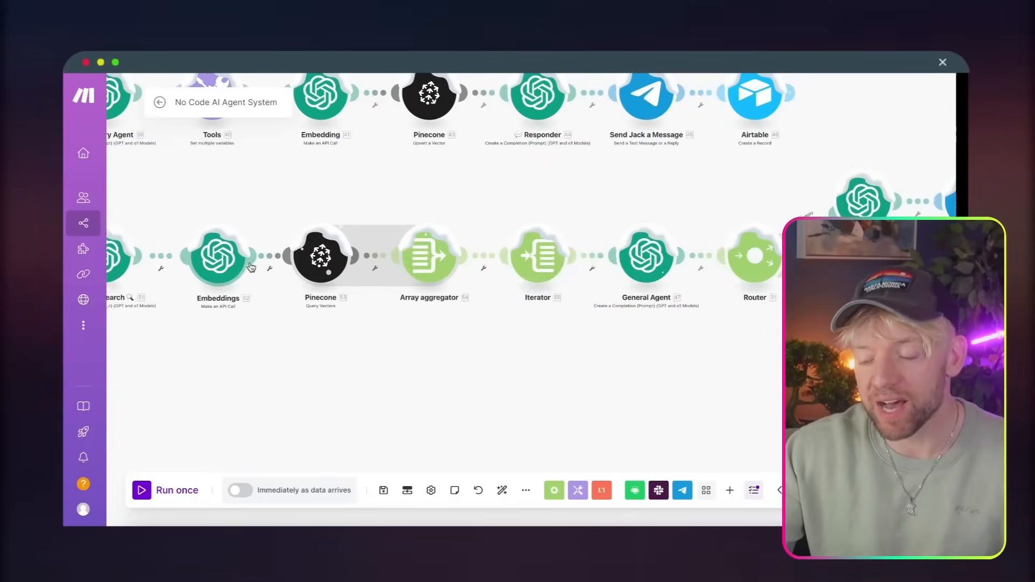
Step: Review the Array aggregator's source module and its selected aggregated fields, Vector ID and Metadata
mouse_move(317, 274)
left_mouse_down()
mouse_move(313, 256)
mouse_move(320, 283)
mouse_move(320, 272)
left_mouse_up()
scroll(361, 357, "right", 2)
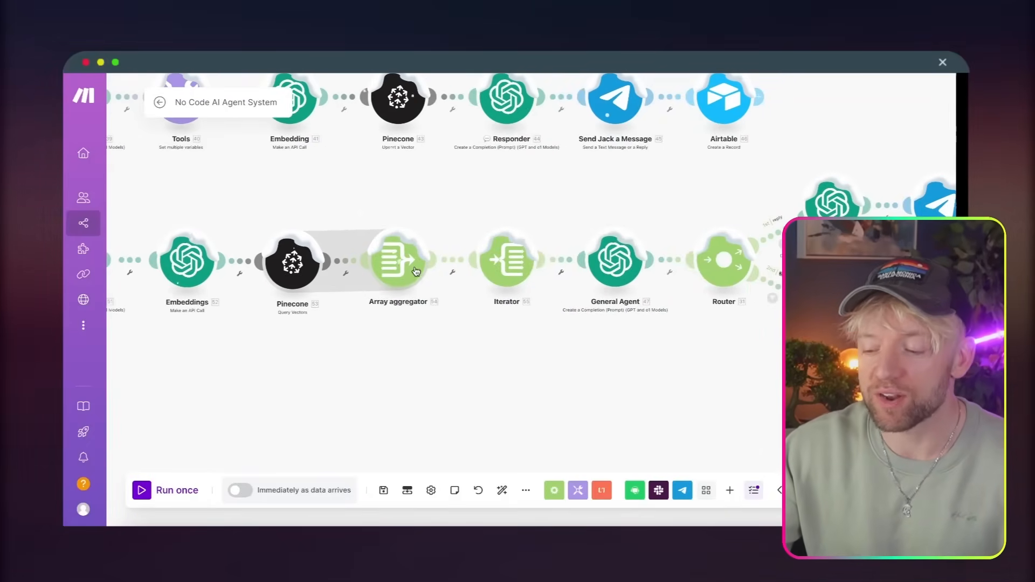
left_click(398, 255)
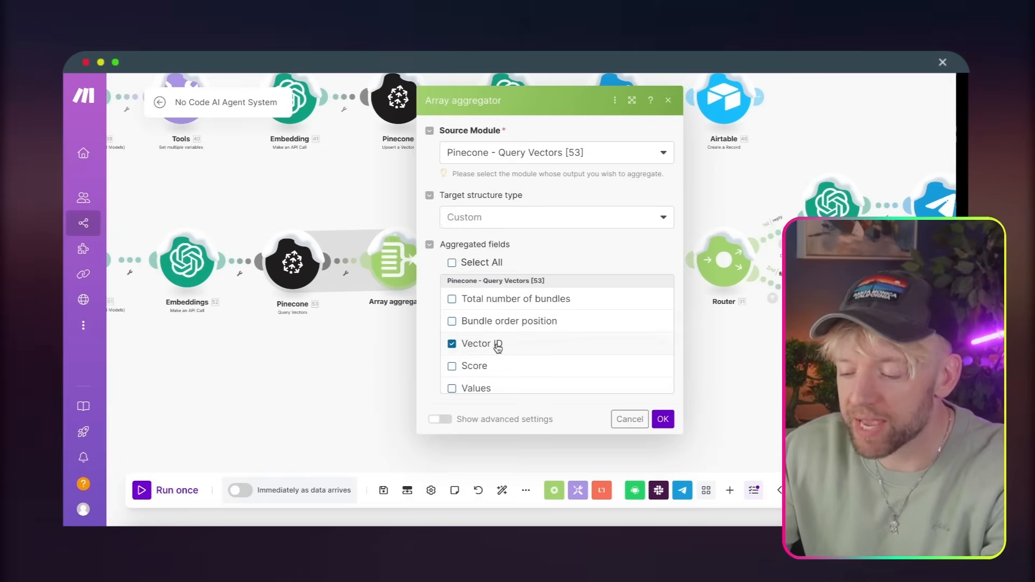
scroll(507, 321, "down", 1)
scroll(508, 321, "down", 5)
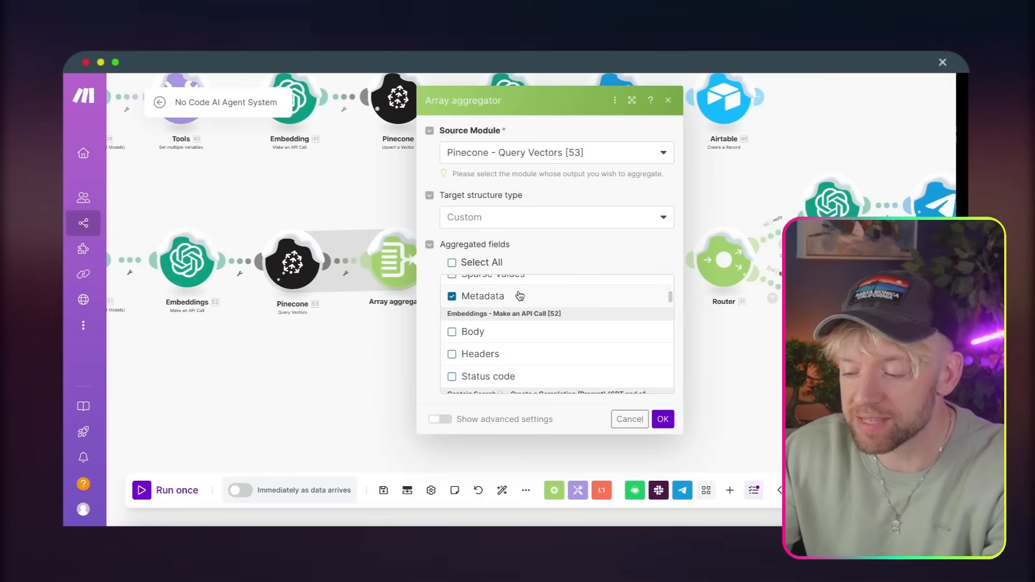
scroll(517, 347, "up", 4)
scroll(518, 347, "down", 2)
scroll(517, 347, "down", 5)
scroll(518, 347, "up", 5)
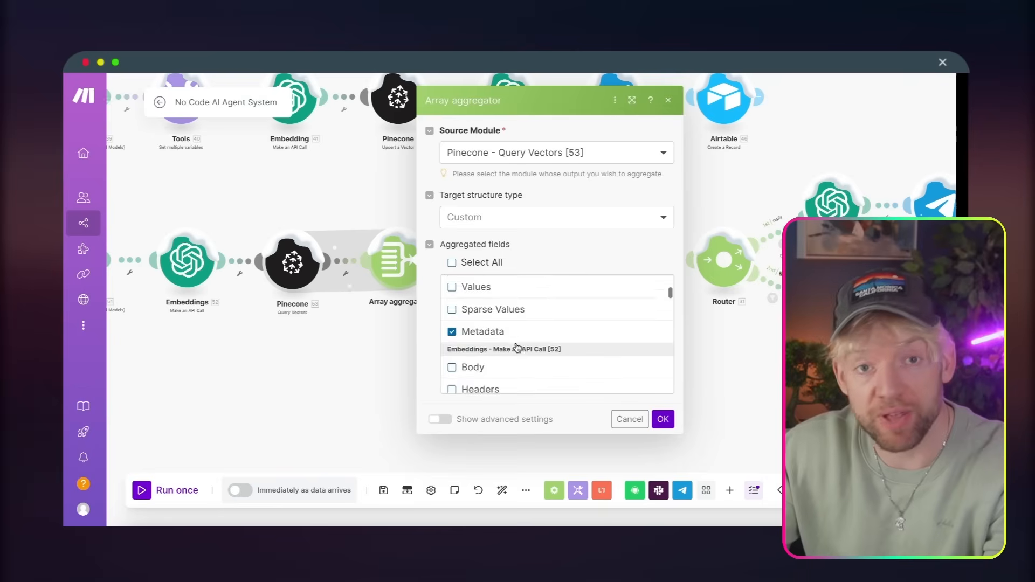
scroll(518, 348, "up", 3)
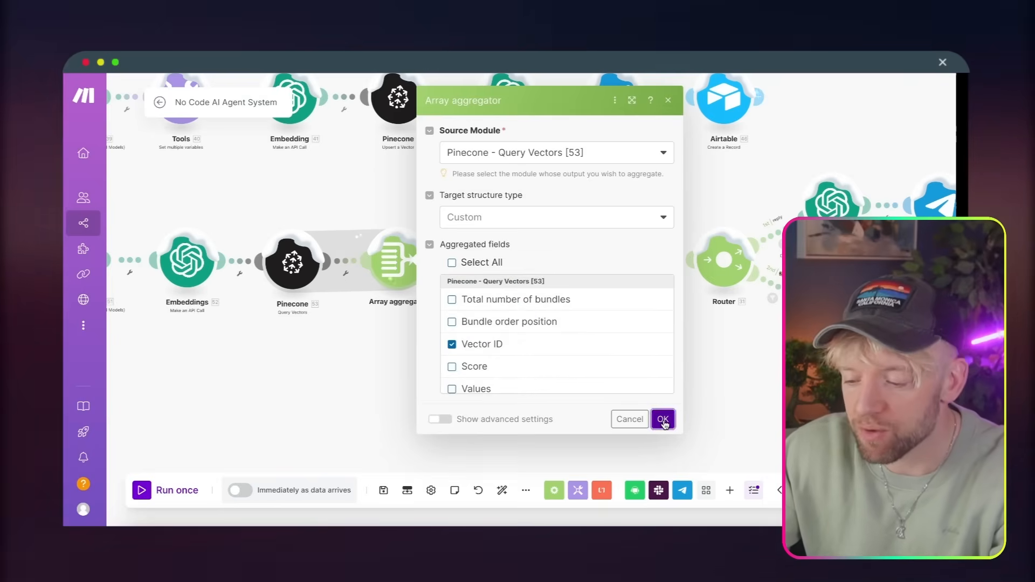
left_click(662, 420)
Step: Review the Iterator's Array mapping, including the Article 1 to 5 blocks and the Array aggregator's Vector ID and Metadata fields
left_click_drag(575, 386, 392, 386)
left_click(318, 263)
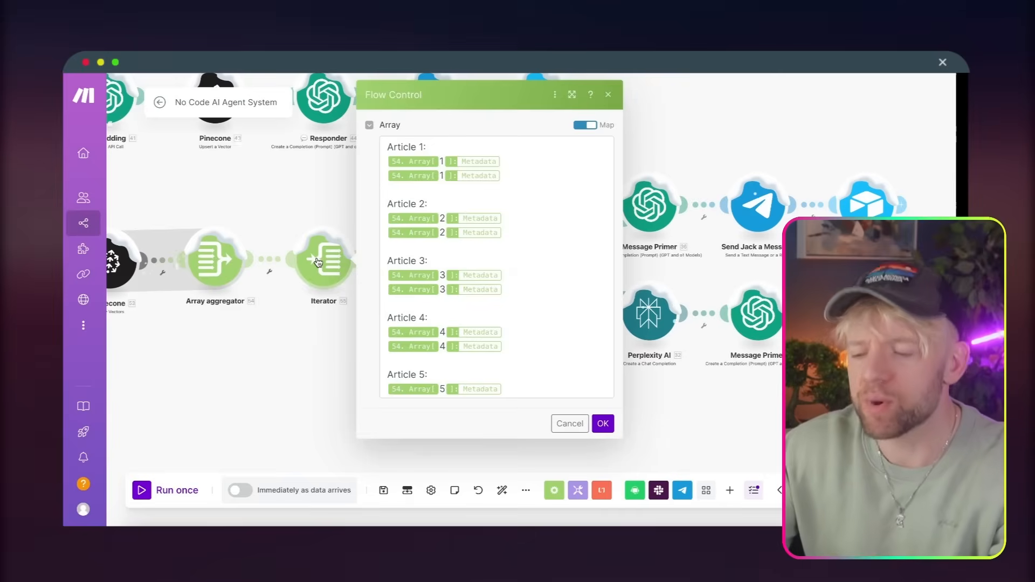
left_click(404, 144)
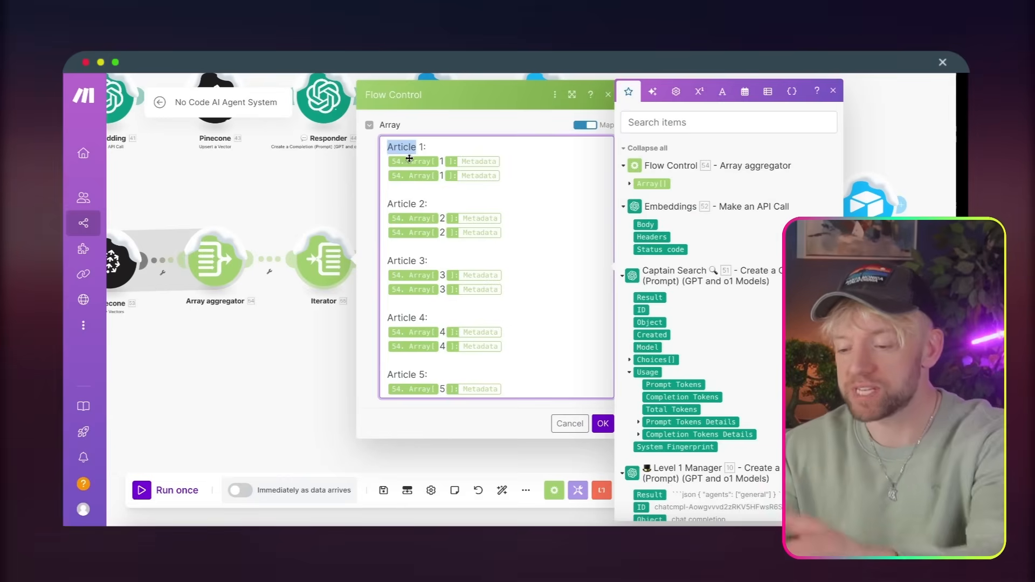
left_click(630, 185)
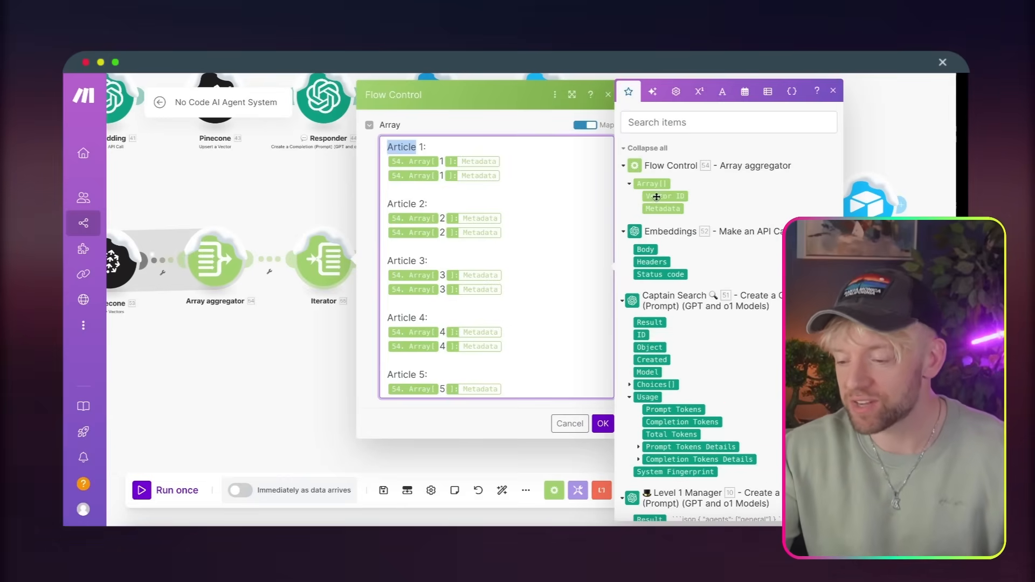
left_click_drag(654, 199, 458, 183)
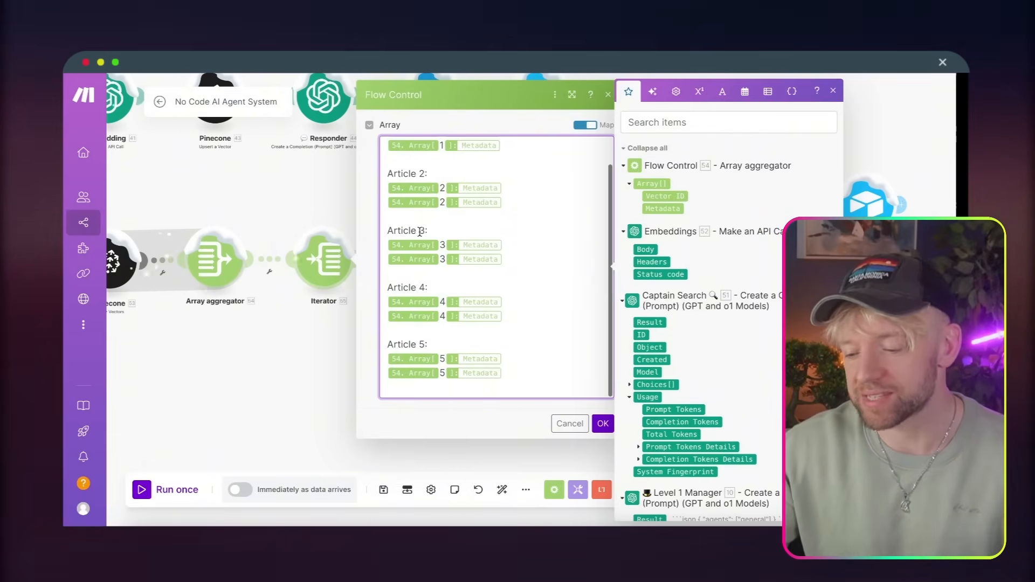
left_click(234, 217)
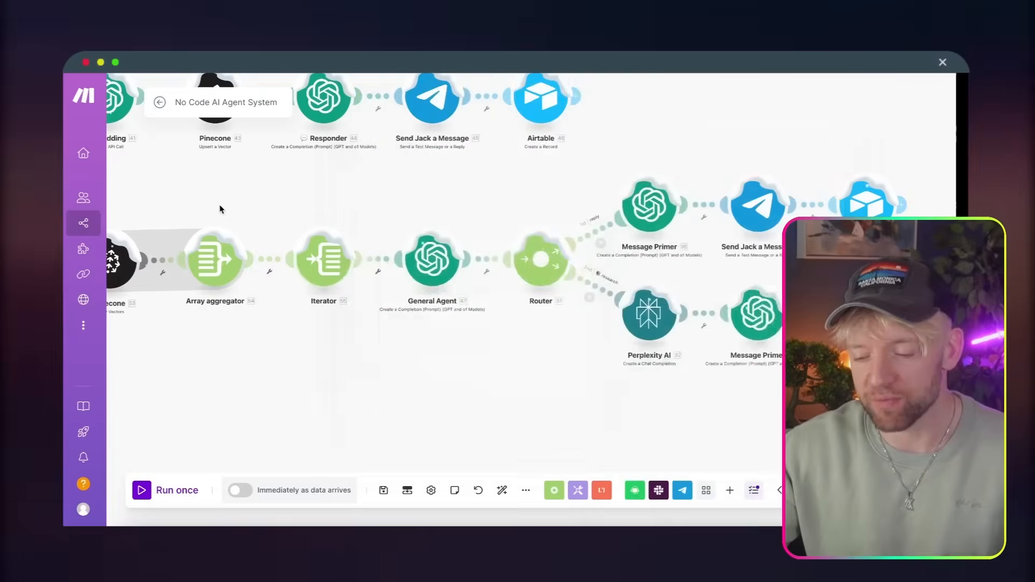
Step: Set the result limit of the Pinecone Query Vectors module to 5 and save the module
left_click(236, 270)
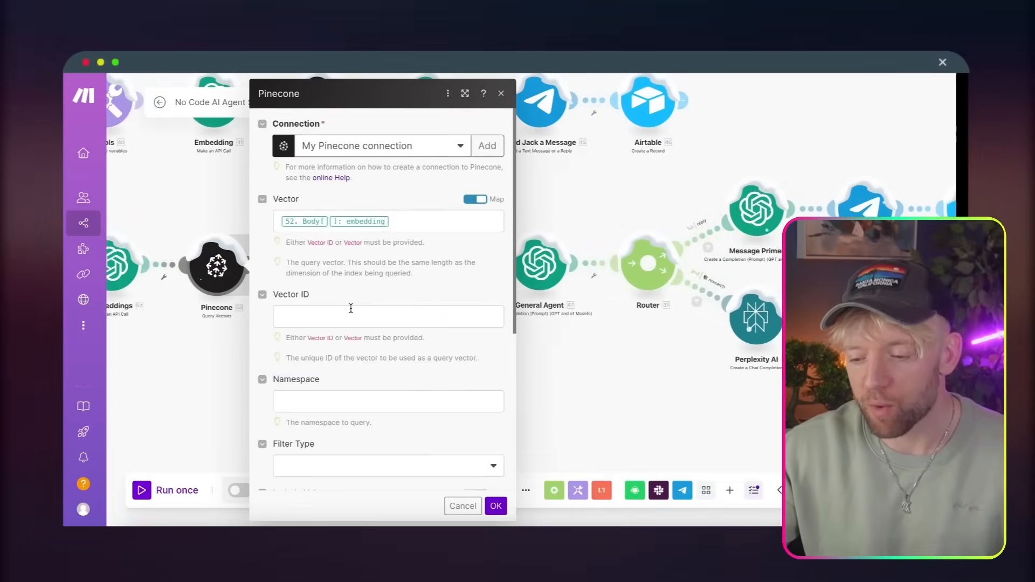
scroll(351, 308, "down", 5)
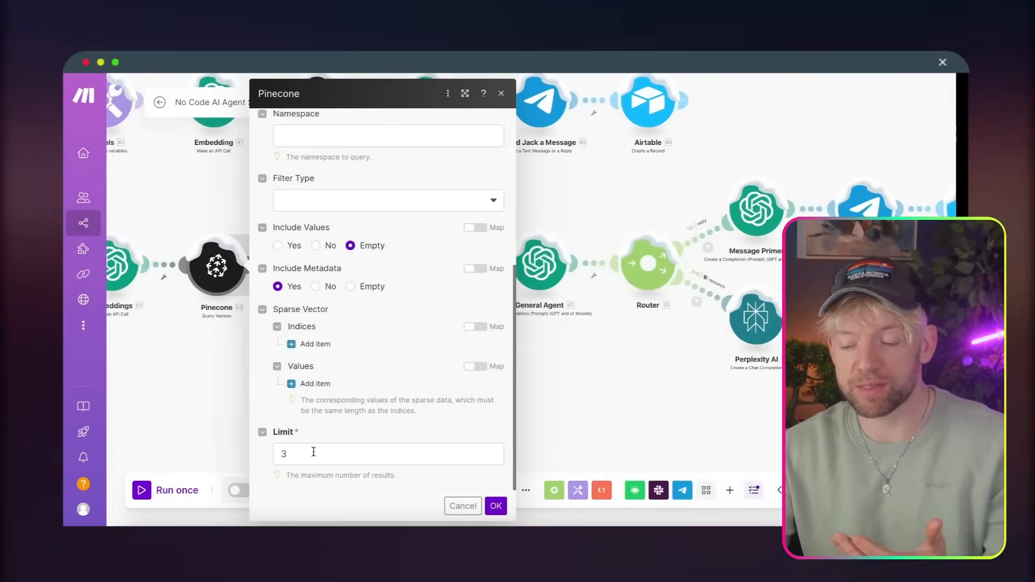
left_click(313, 452)
key("BackSpace")
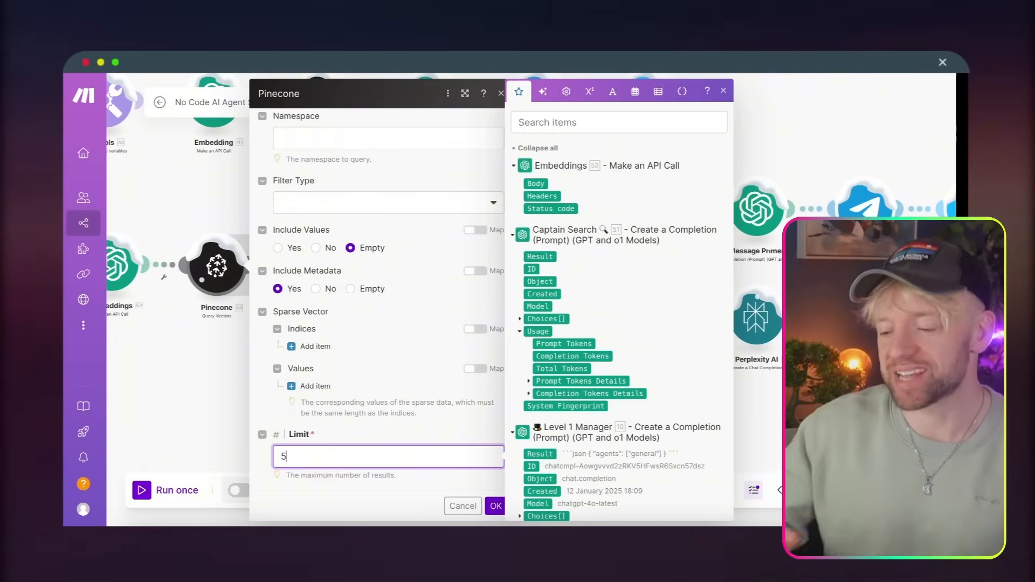
left_click(496, 506)
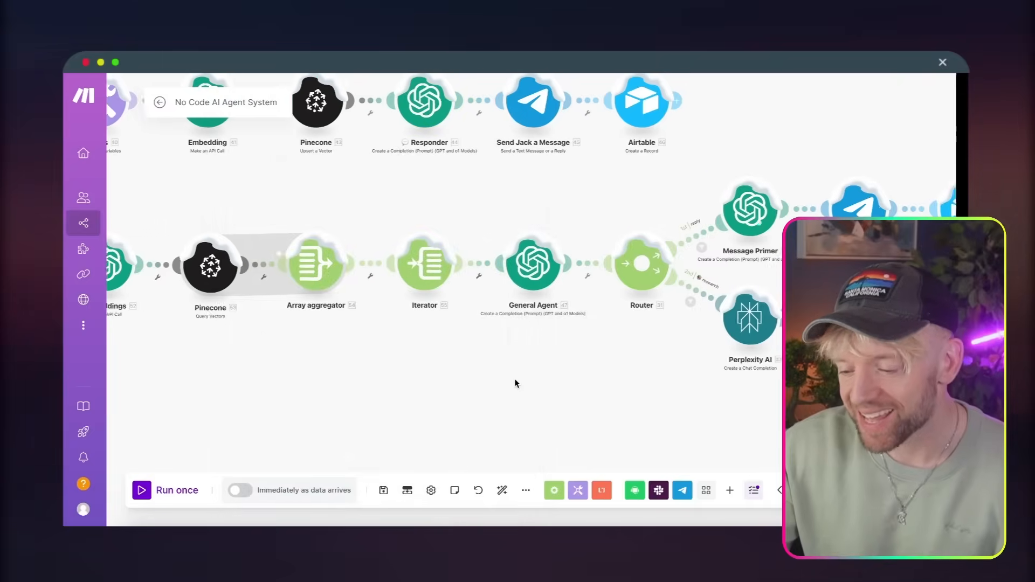
Step: Examine the General Agent's assistant prompt, including its role definition, constraints and output specifications
scroll(515, 383, "right", 5)
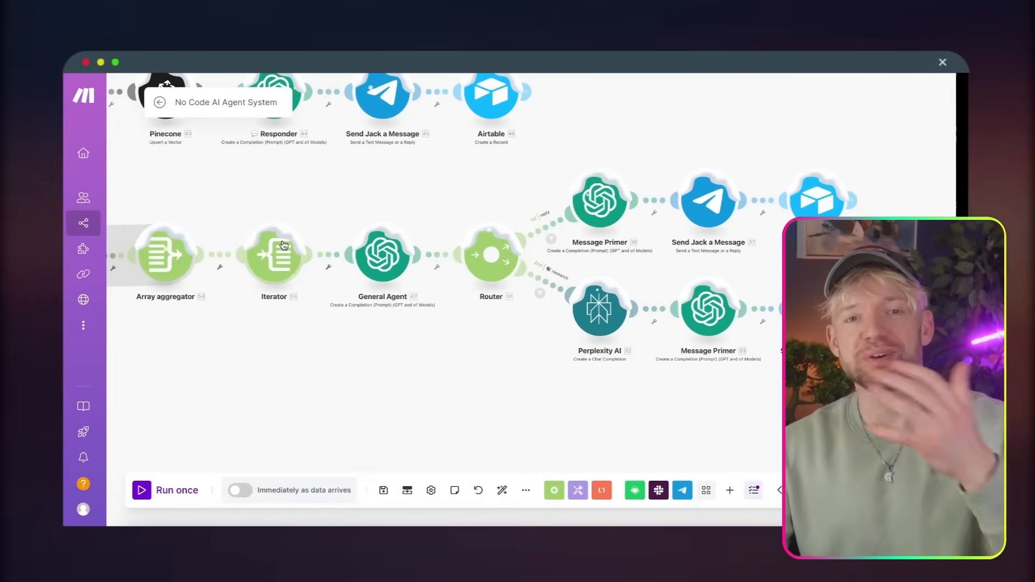
left_click_drag(351, 211, 306, 214)
left_click(336, 255)
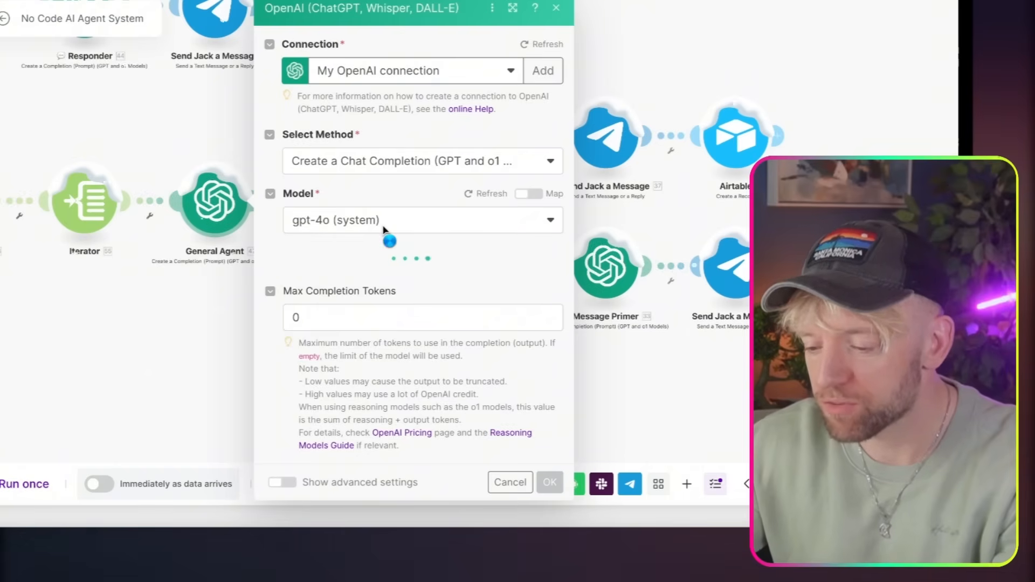
scroll(419, 270, "down", 10)
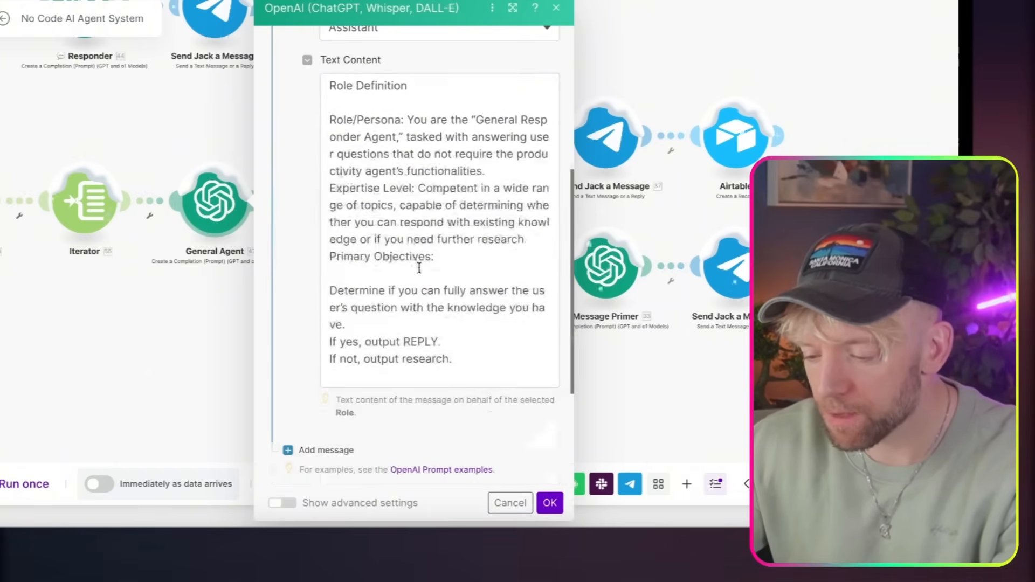
scroll(419, 267, "down", 10)
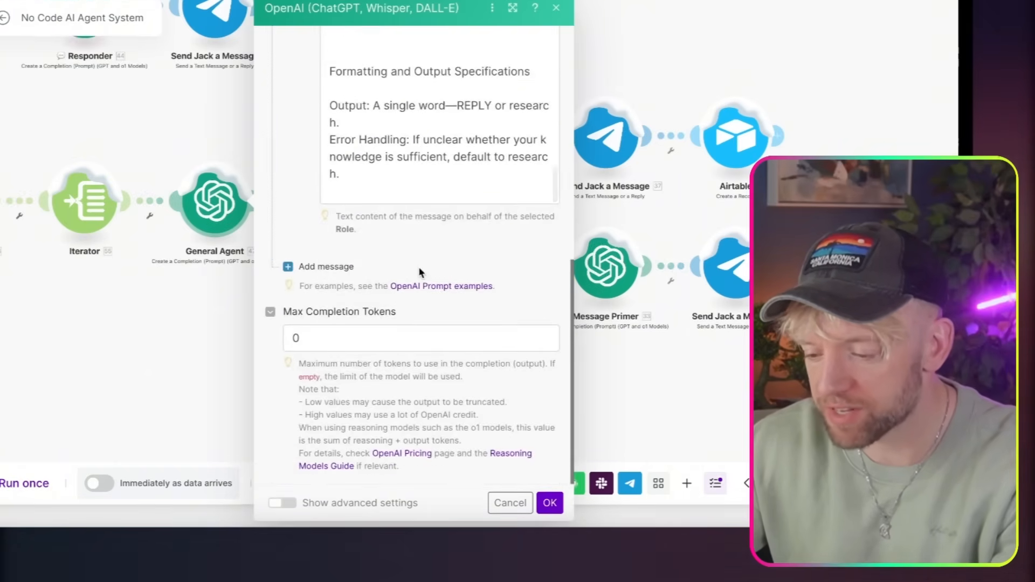
scroll(431, 244, "up", 15)
scroll(432, 243, "down", 7)
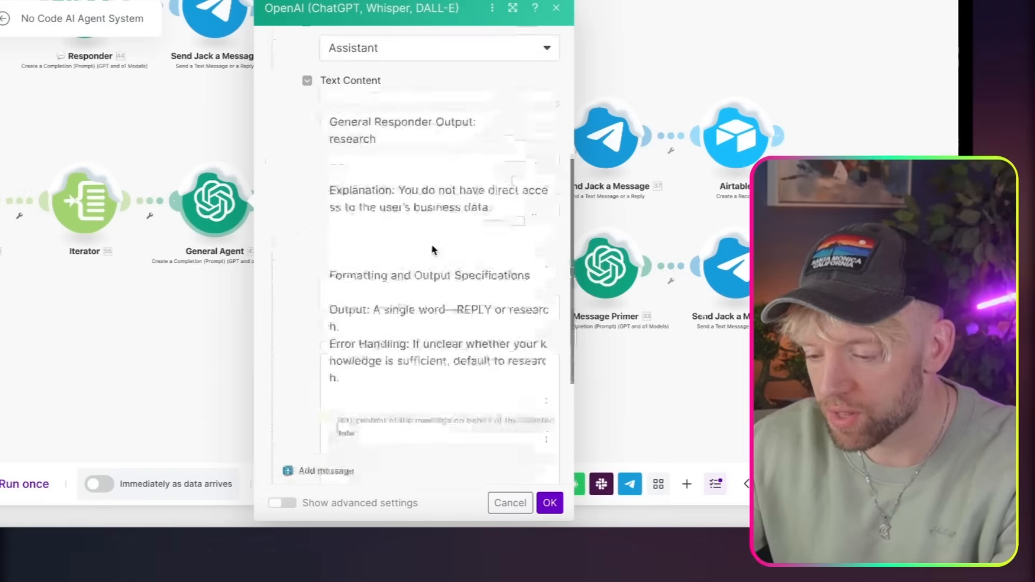
left_click(425, 260)
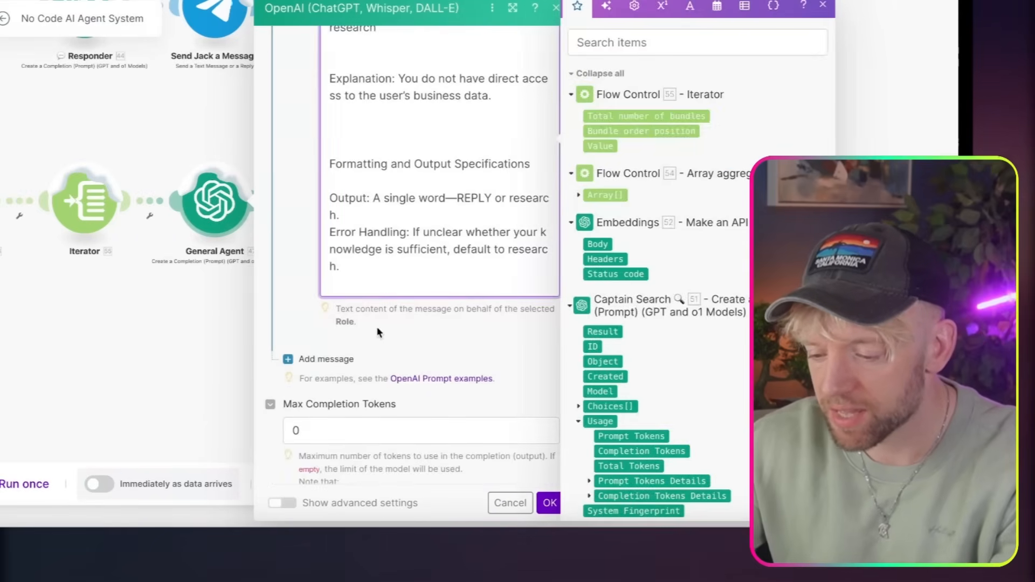
scroll(412, 322, "up", 10)
scroll(410, 329, "down", 10)
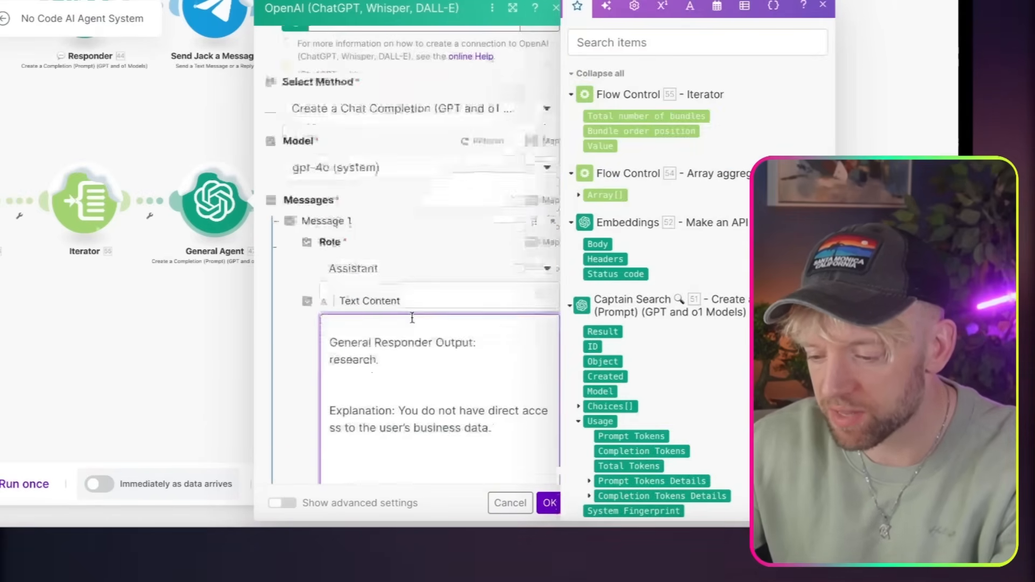
scroll(408, 341, "up", 5)
scroll(408, 341, "down", 15)
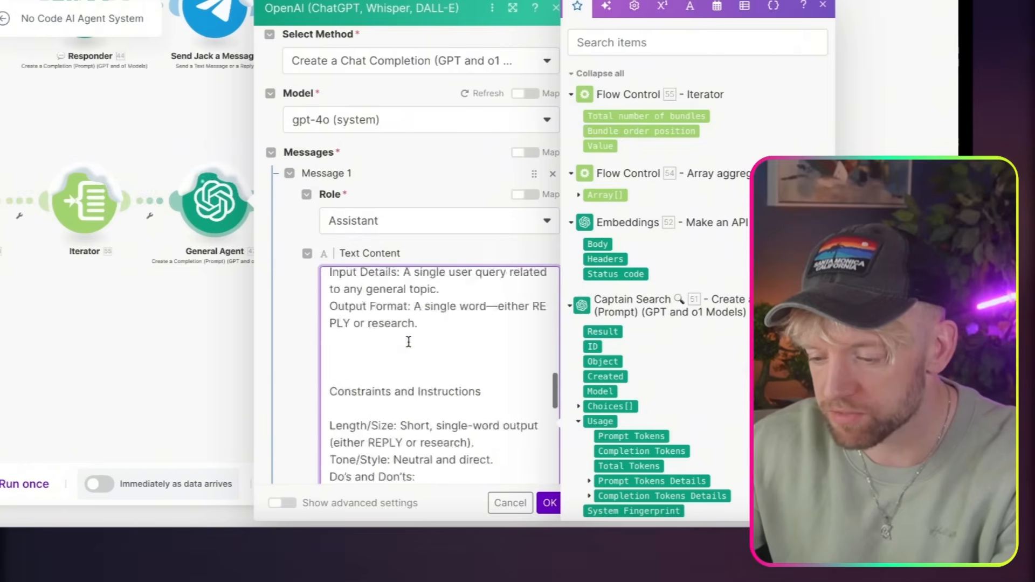
Step: Add a second message with the User role to the General Agent and start its text content with "User question:"
left_click(310, 266)
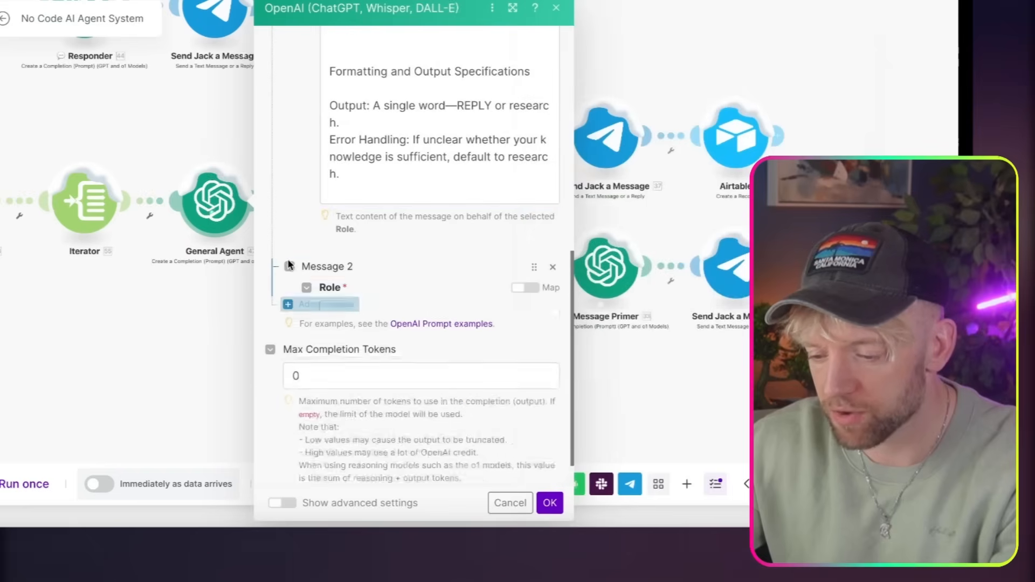
left_click(345, 313)
left_click(352, 366)
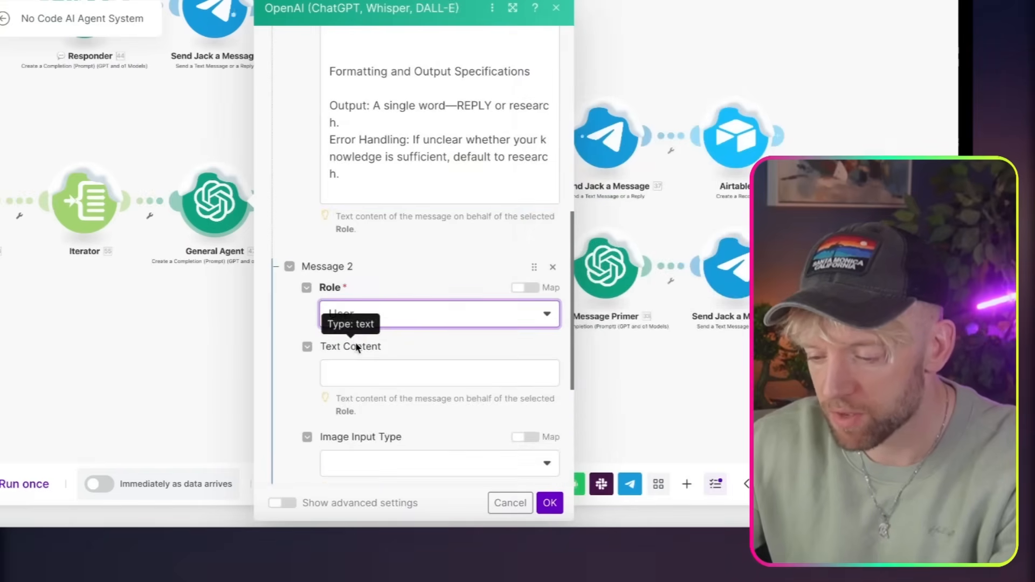
left_click(353, 372)
type("User")
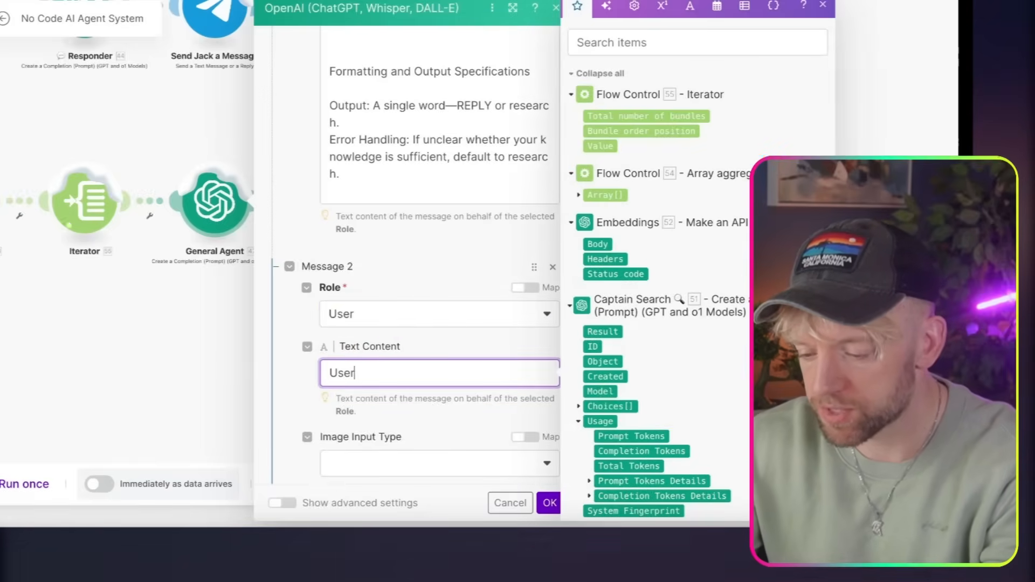
type(" questions")
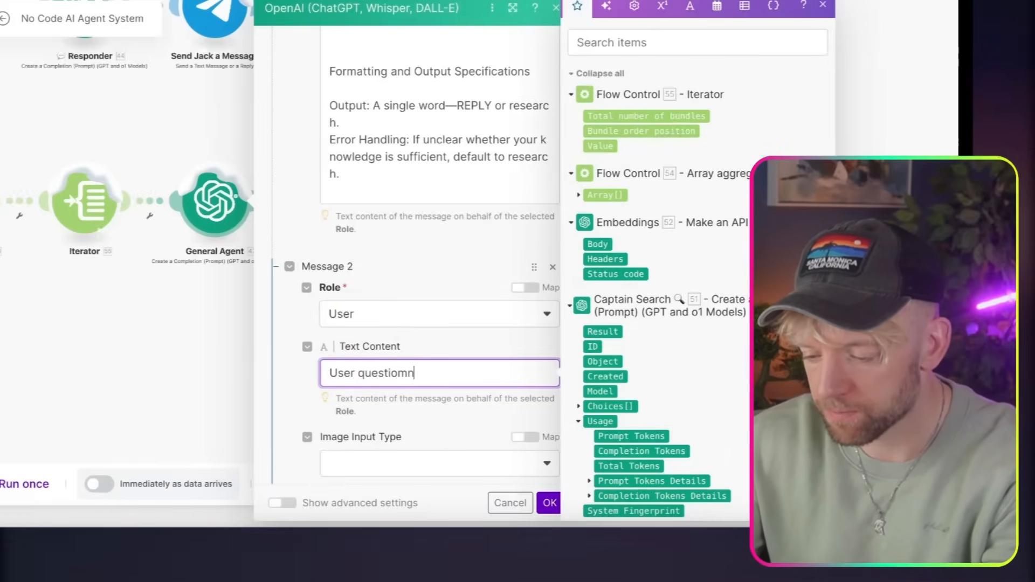
key("BackSpace")
type(":")
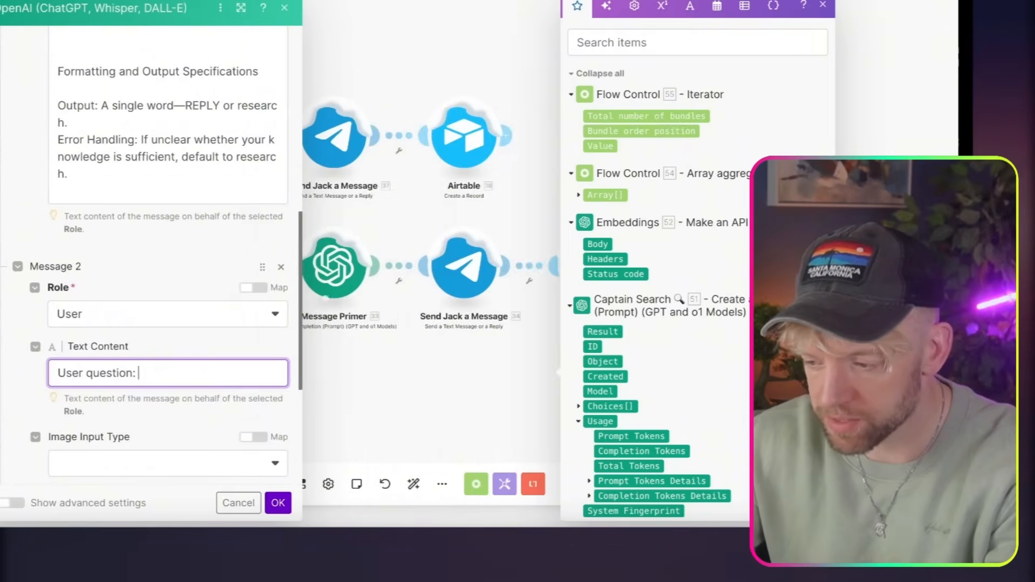
Step: Map the Transcribe module's Text output after "User question:" in the General Agent's second message
left_click(215, 372)
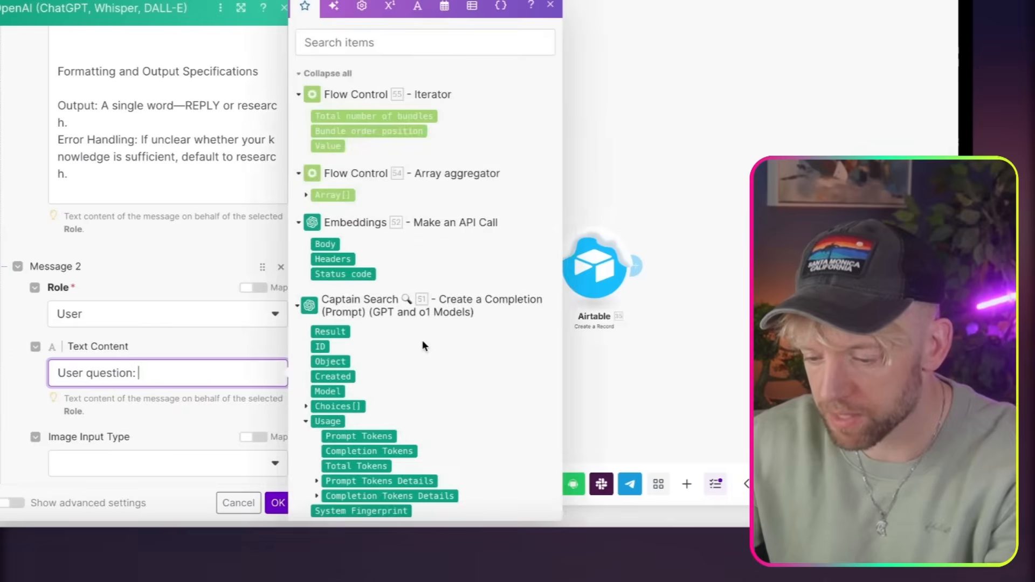
scroll(423, 345, "down", 15)
scroll(423, 345, "up", 8)
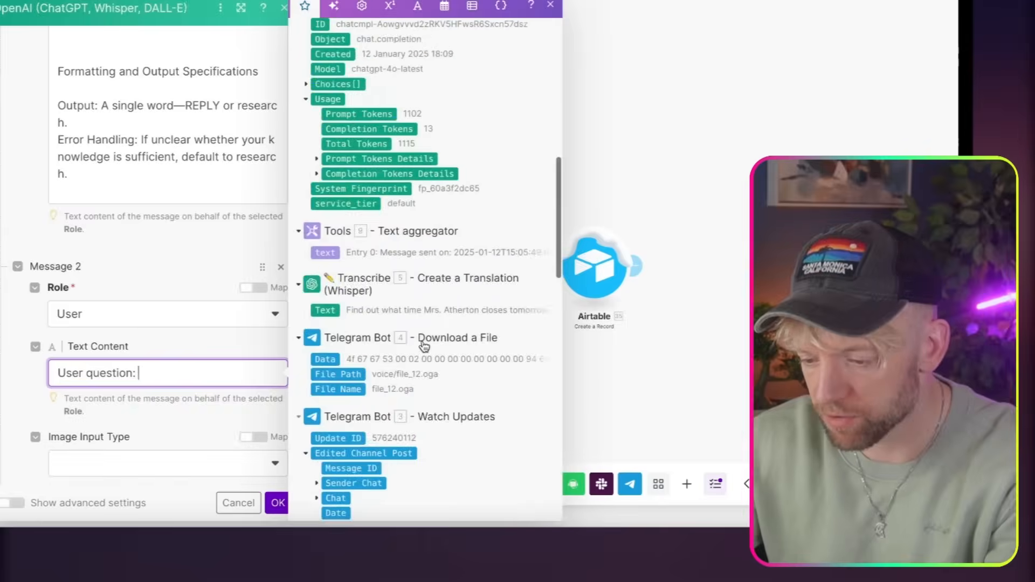
scroll(424, 345, "up", 4)
scroll(423, 342, "down", 1)
left_click(324, 438)
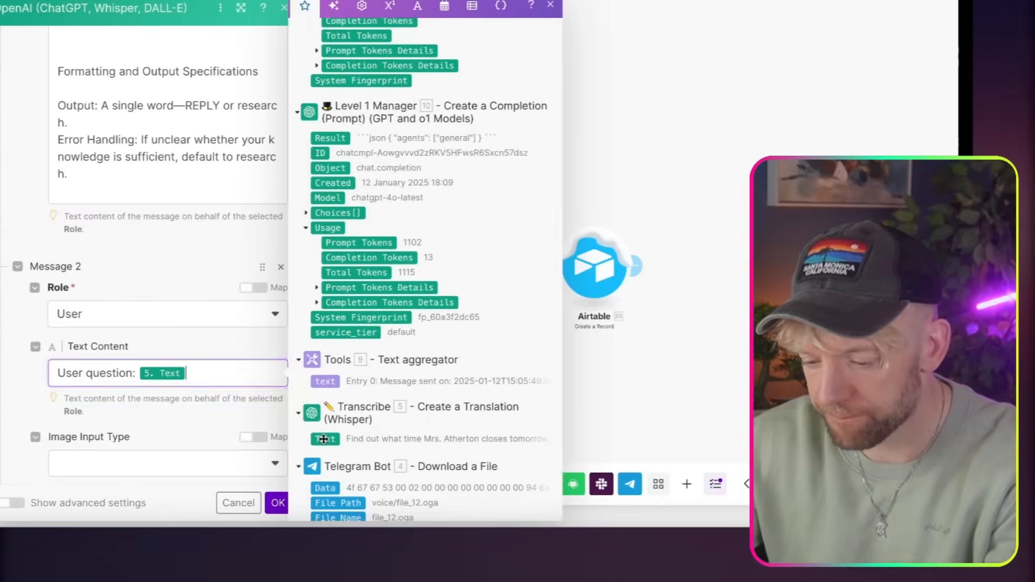
Step: Add a "Chat history:" line to the second message and map the Text aggregator's text output to it
key("Return")
type("C")
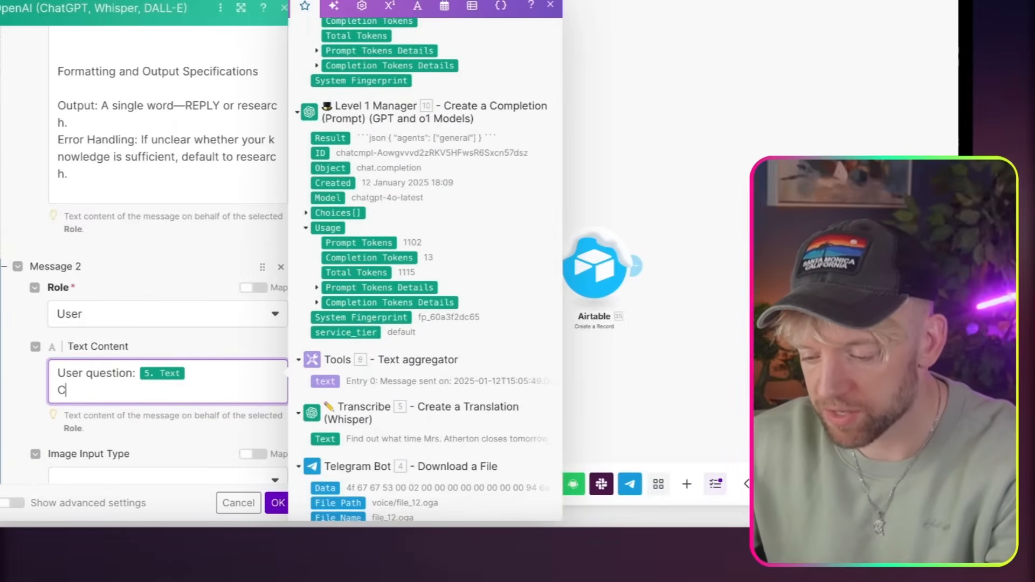
type("hat history")
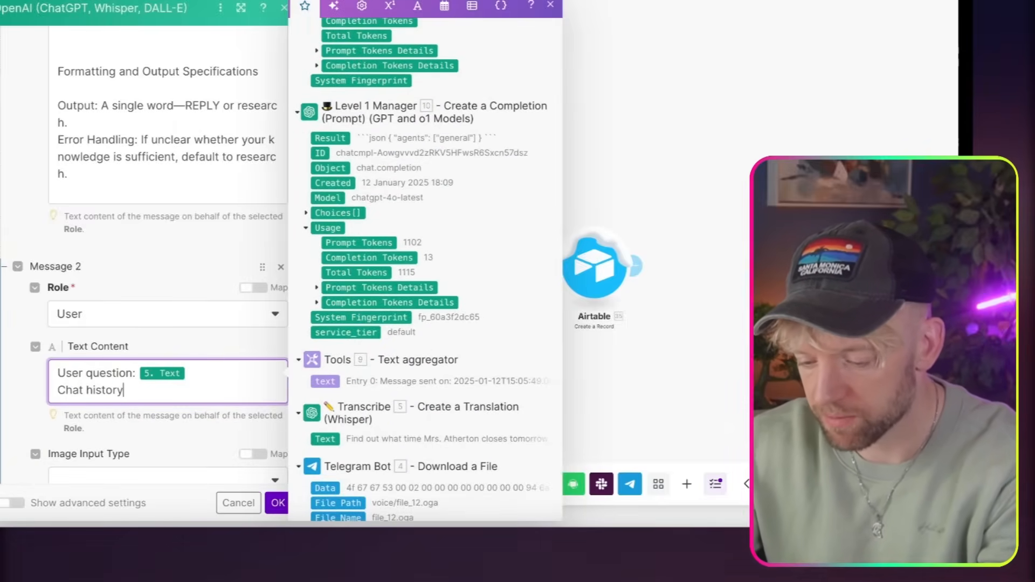
type(":")
left_click(325, 382)
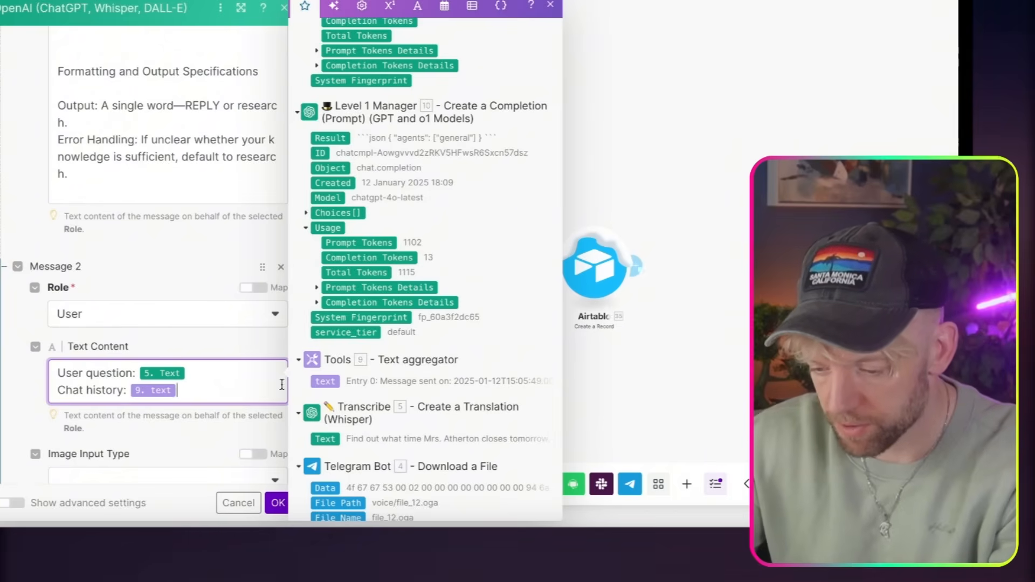
Step: Add a "Memory:" line below the chat history in the second message and save the General Agent module
key("Return")
type("Memory")
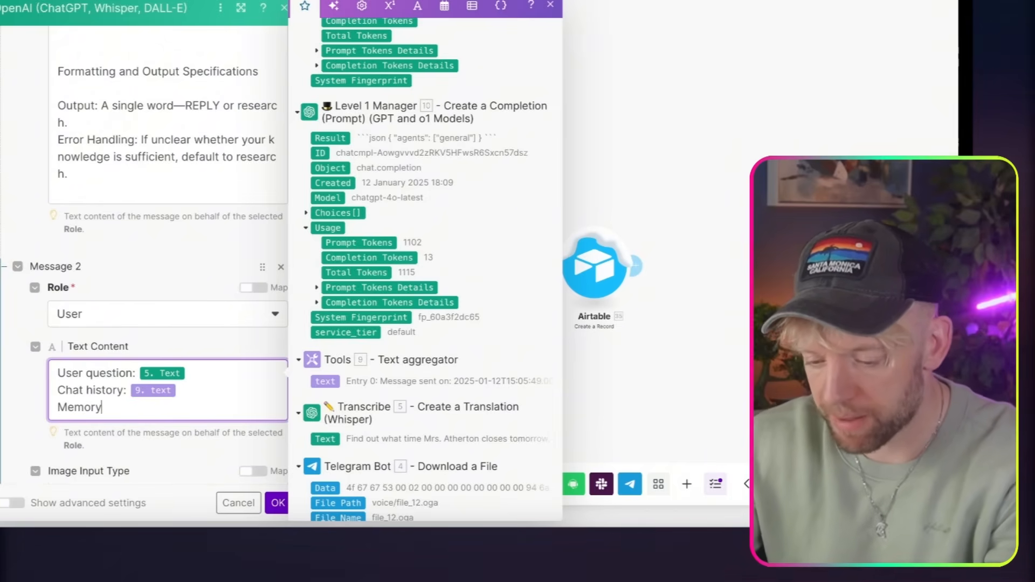
type(":")
scroll(457, 356, "up", 10)
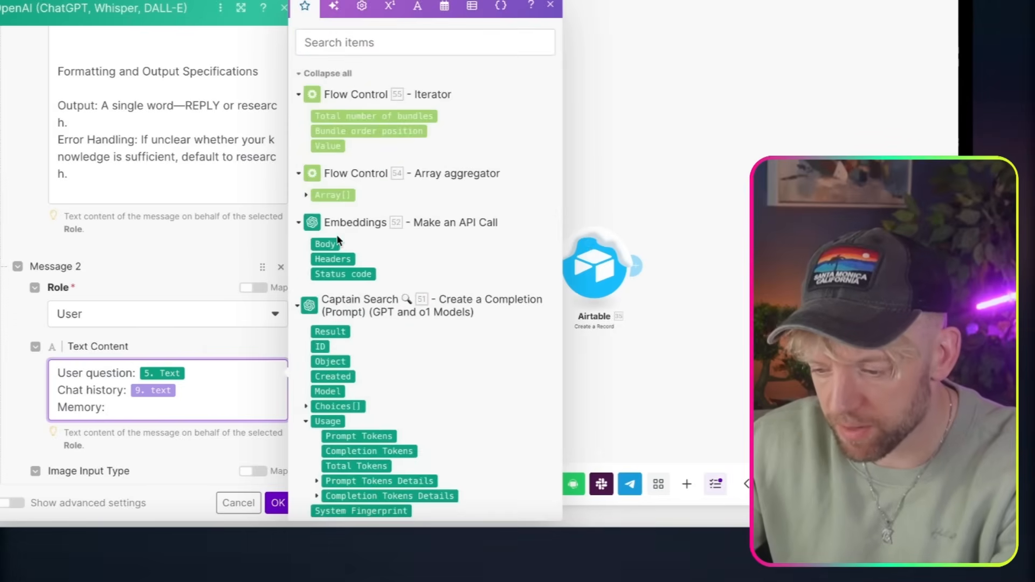
left_click_drag(3, 299, 107, 304)
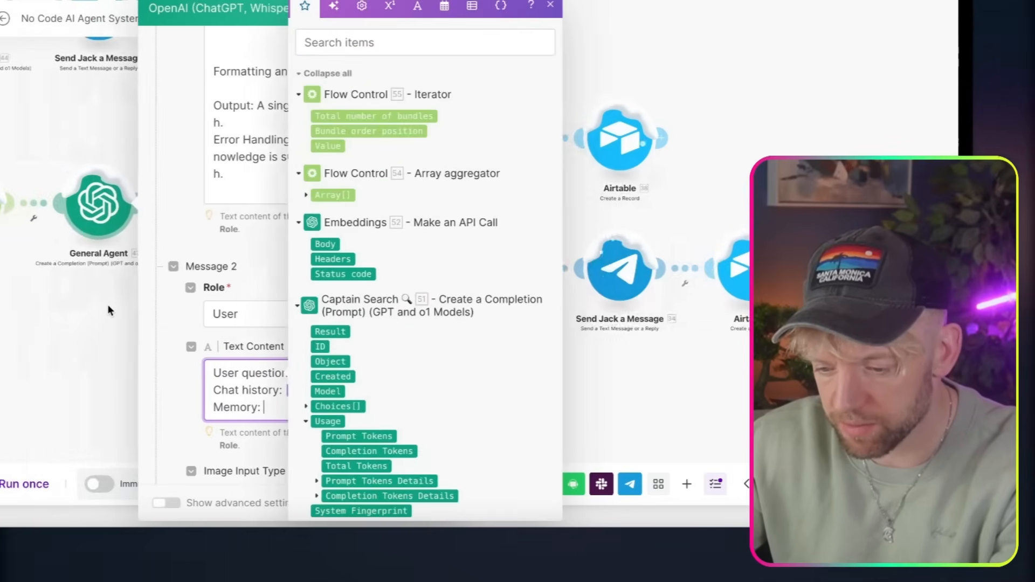
left_click(270, 299)
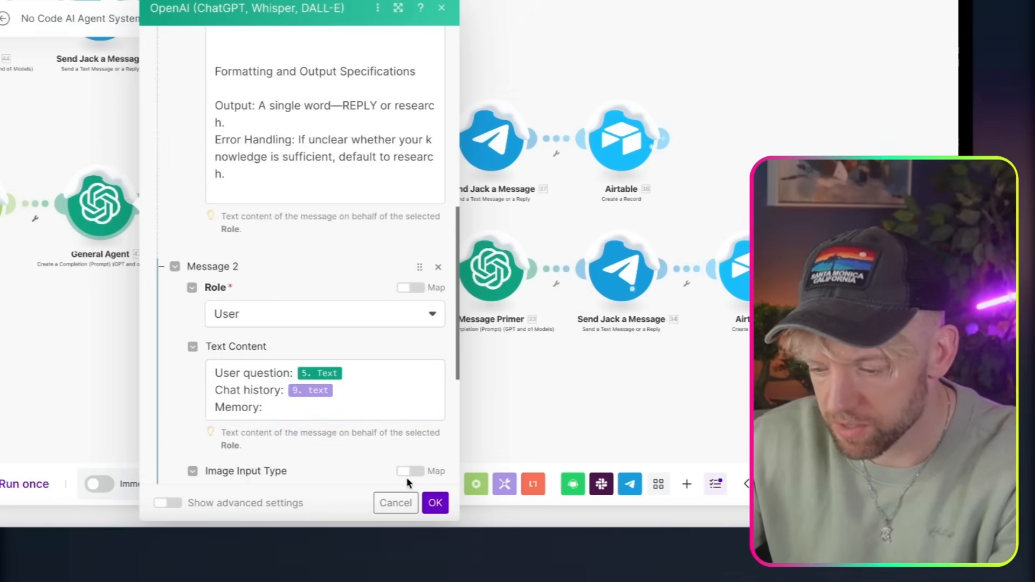
left_click(434, 502)
Step: Reopen the General Agent, map the Iterator's Value after "Memory:" in the user message, and save the module
left_click(394, 203)
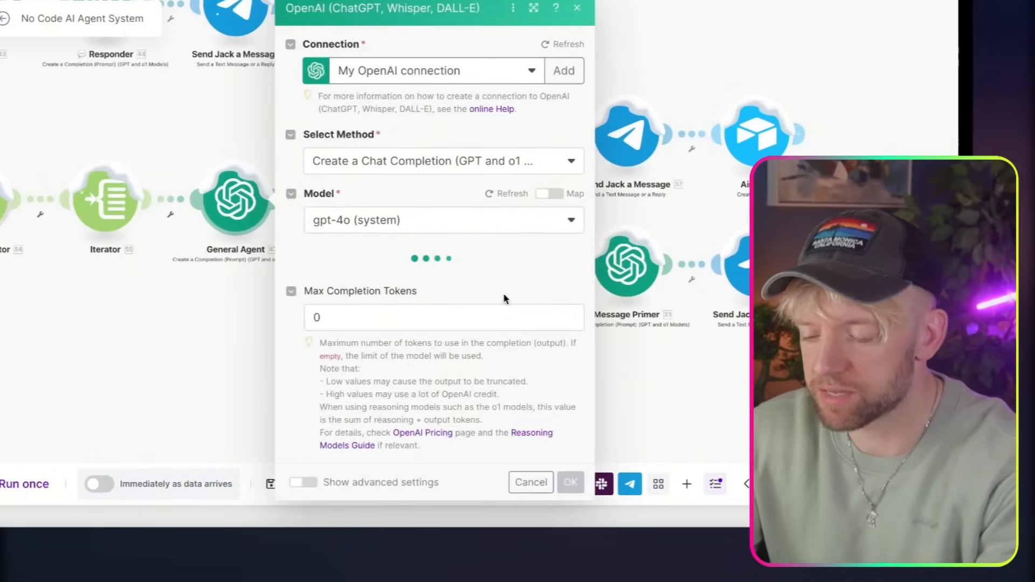
left_click(537, 150)
left_click_drag(523, 146, 421, 140)
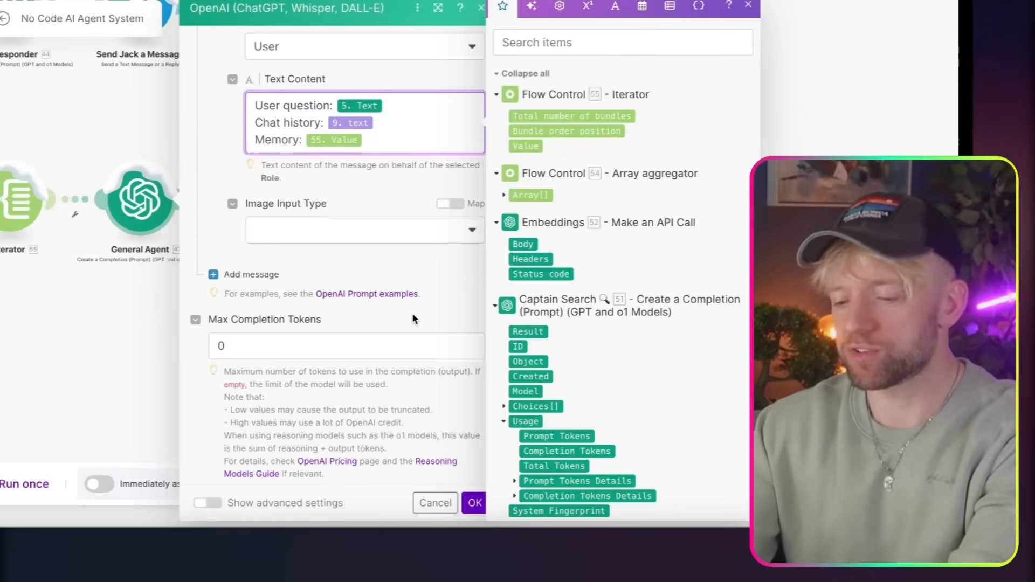
left_click(475, 502)
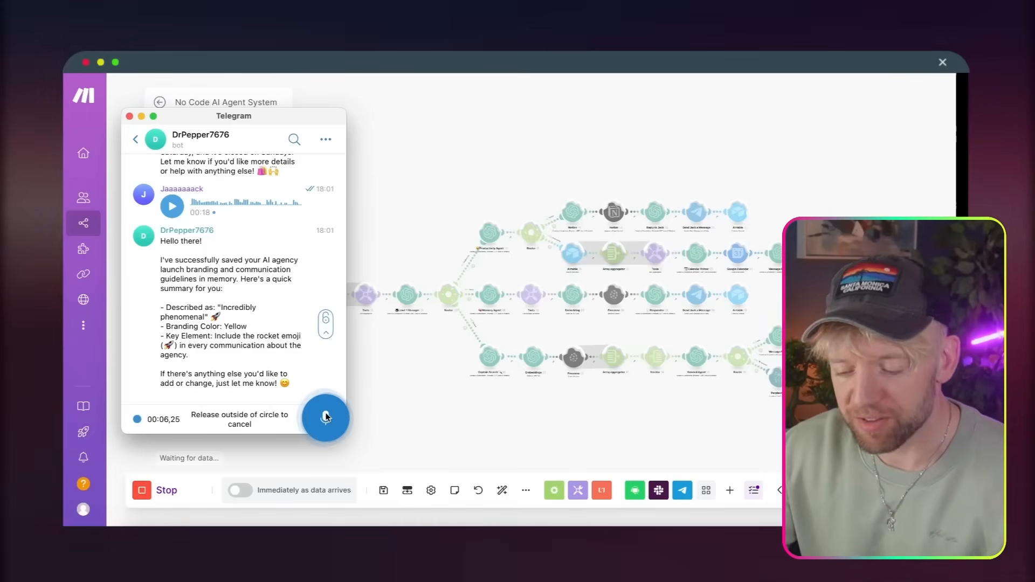
Step: Send the recorded voice message to the Telegram bot and follow the scenario run along the Captain Search branch
left_click_drag(325, 417, 325, 417)
left_click(347, 385)
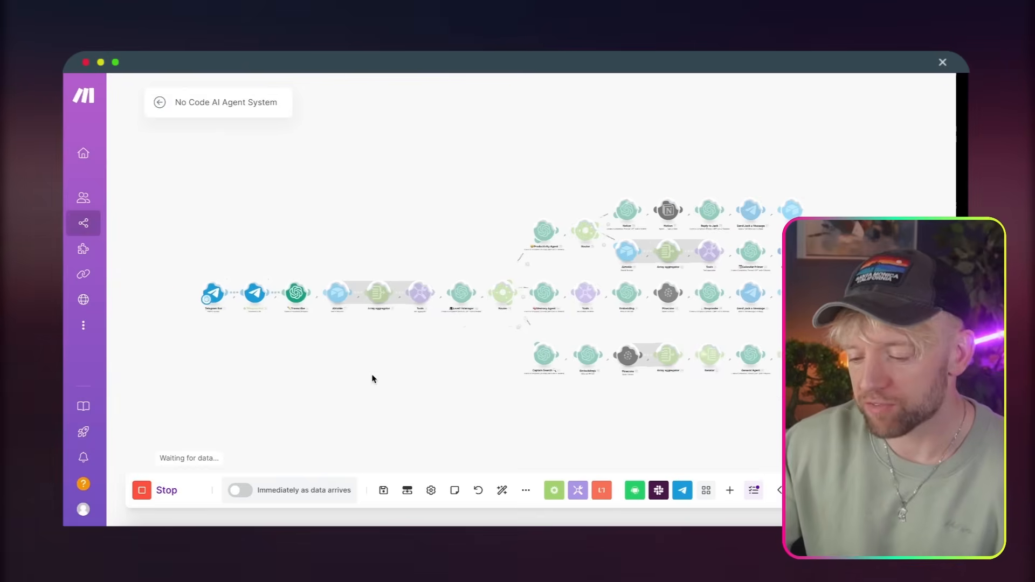
scroll(434, 347, "up", 5)
left_click_drag(434, 347, 300, 351)
scroll(301, 351, "down", 3)
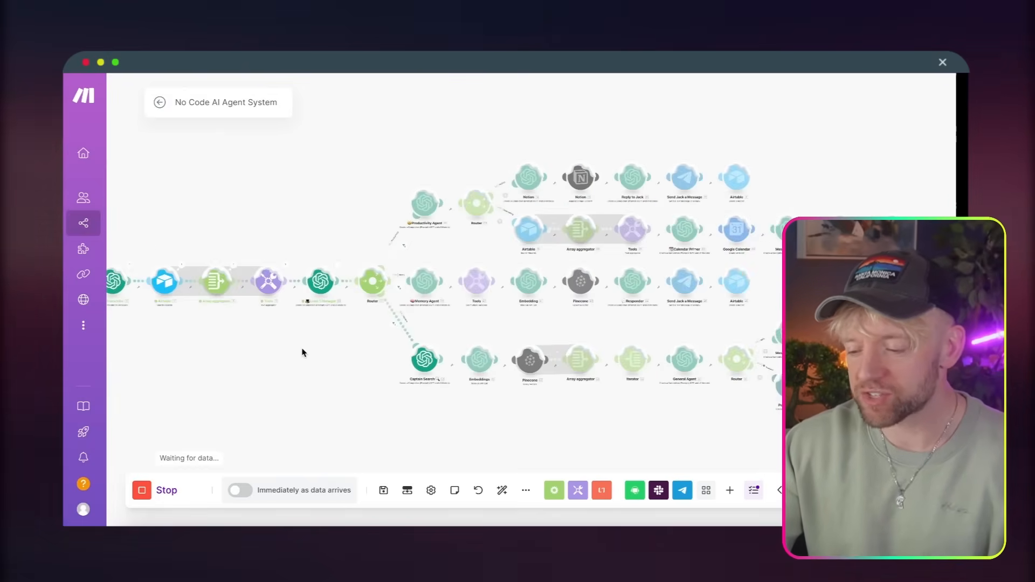
scroll(295, 372, "up", 4)
left_click_drag(347, 397, 243, 404)
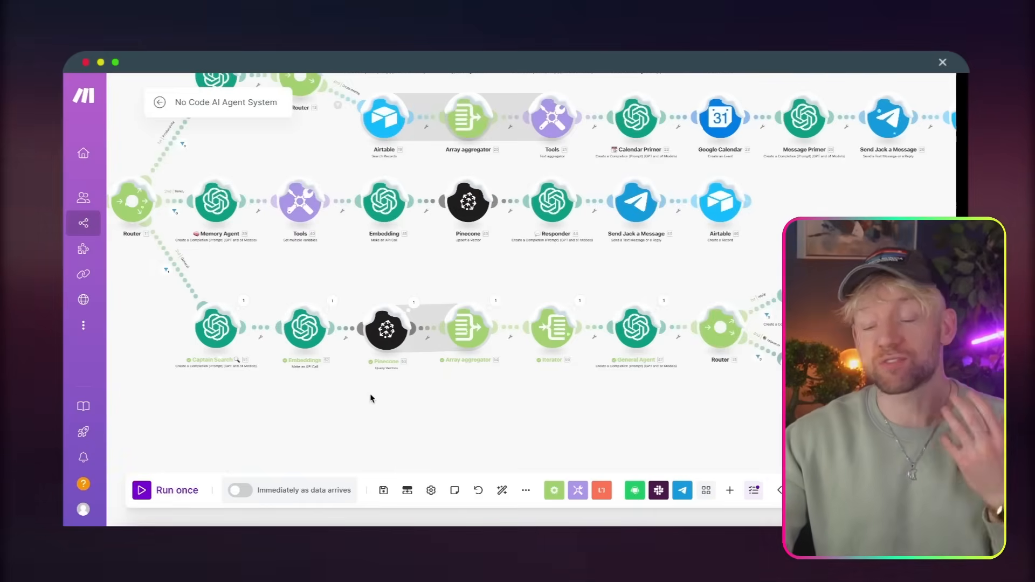
Step: Inspect the Iterator's output from the run, reading through the full text of its Value, and close the results
scroll(357, 402, "right", 8)
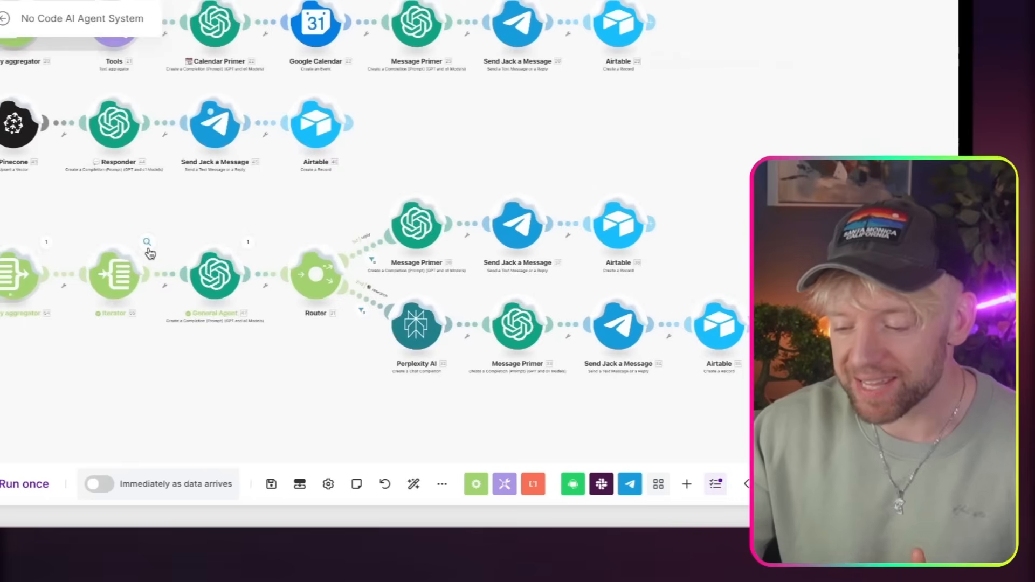
left_click(291, 303)
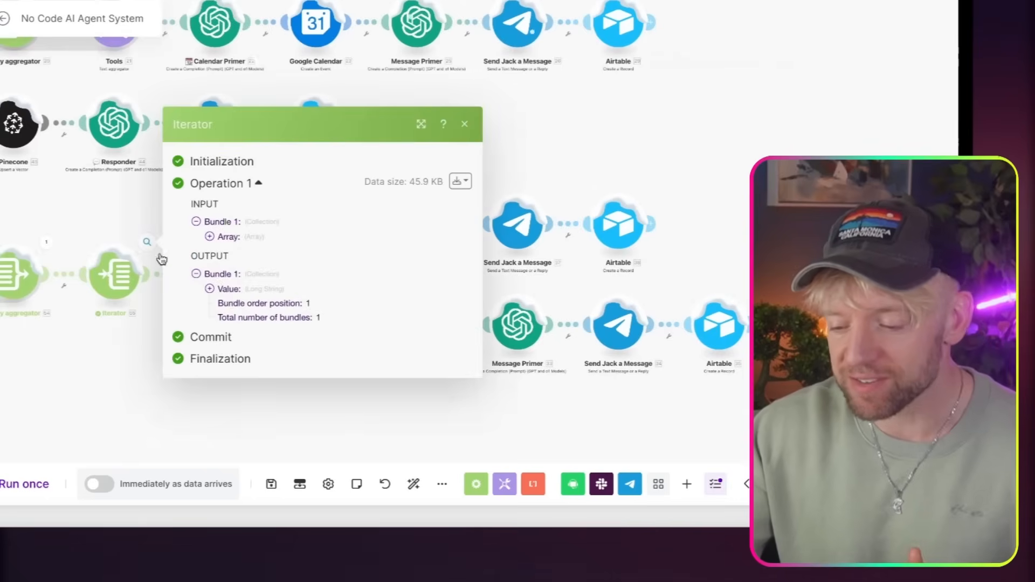
left_click(223, 290)
scroll(281, 385, "down", 10)
scroll(281, 385, "down", 10)
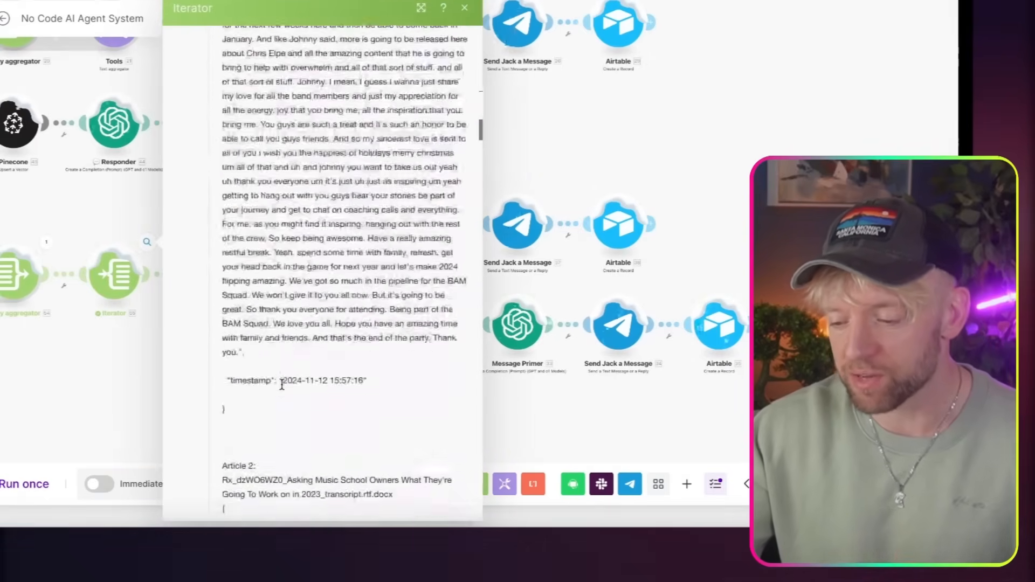
left_click(693, 185)
scroll(691, 181, "down", 3)
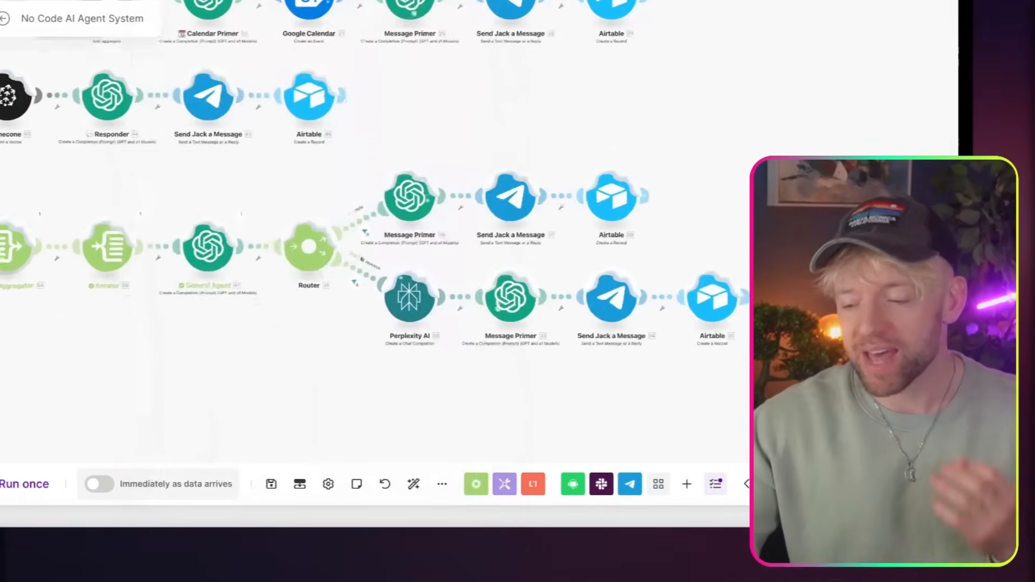
Step: Set the research route filter's operator to Contains (case insensitive), save it, and check the reply route filter's condition
scroll(691, 181, "up", 5)
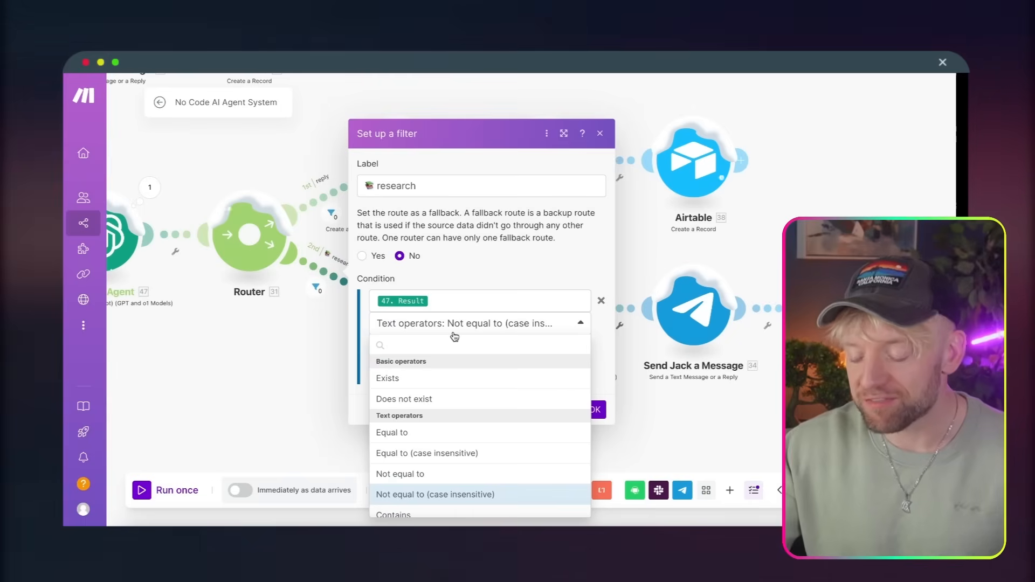
scroll(429, 446, "down", 3)
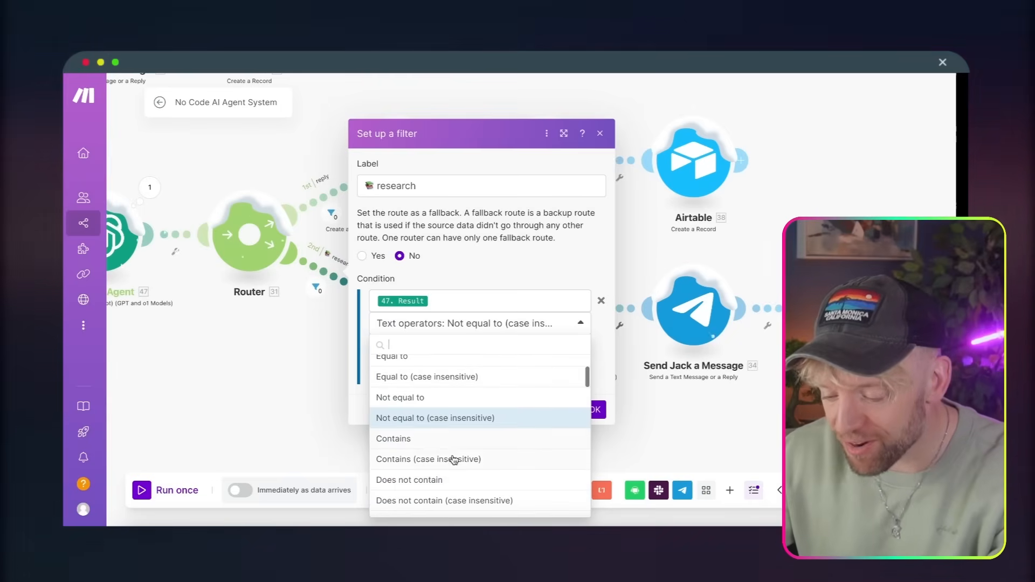
left_click(481, 461)
left_click(595, 411)
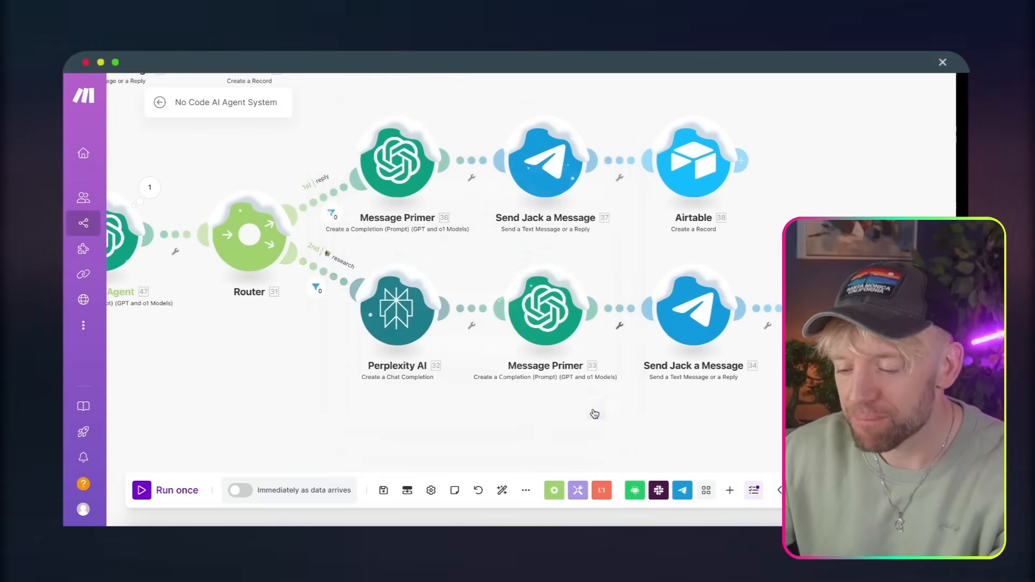
left_click(327, 213)
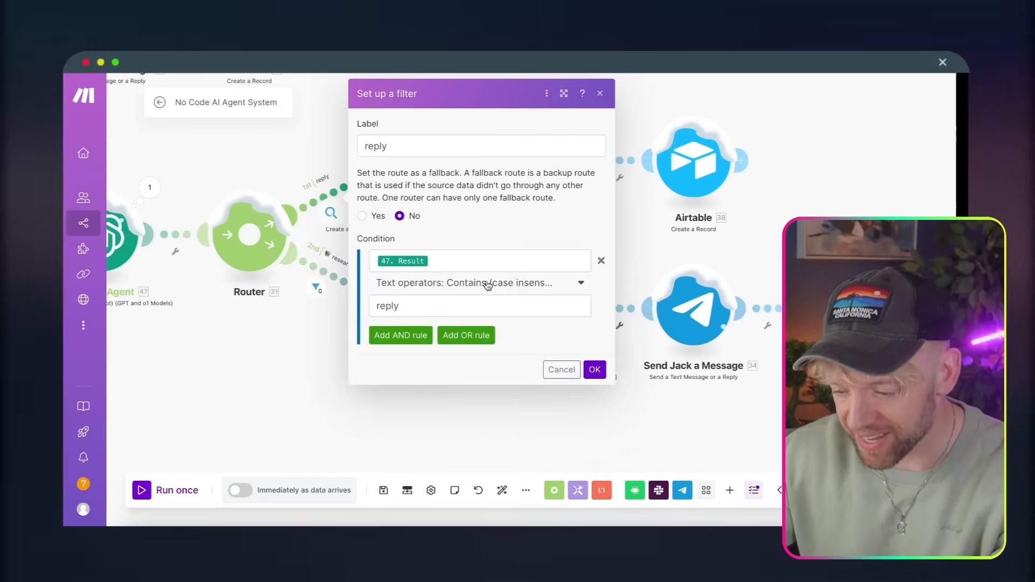
left_click(595, 369)
Step: Run the scenario once and send the bot a new voice message in Telegram
left_click(157, 490)
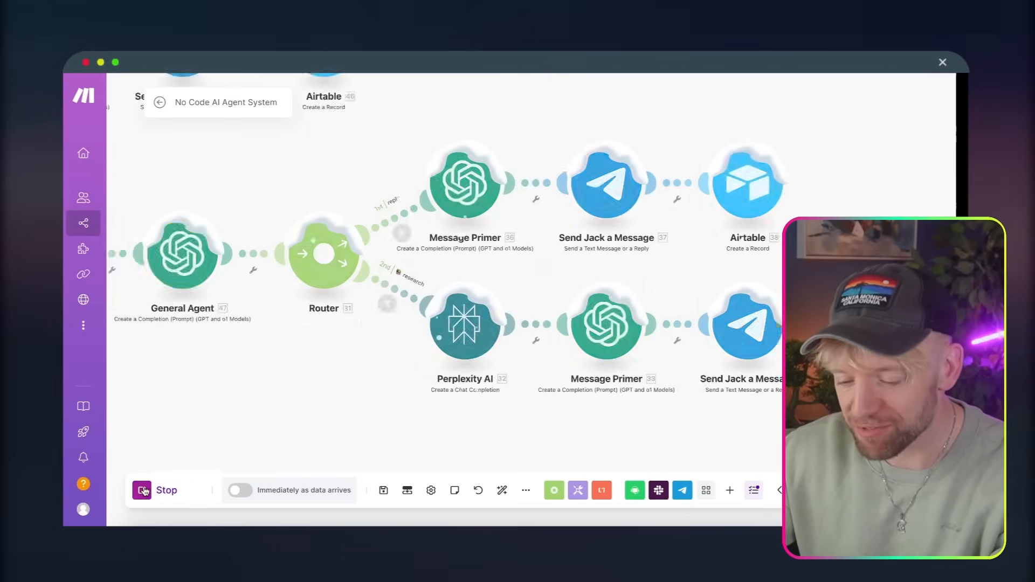
key("super+Tab")
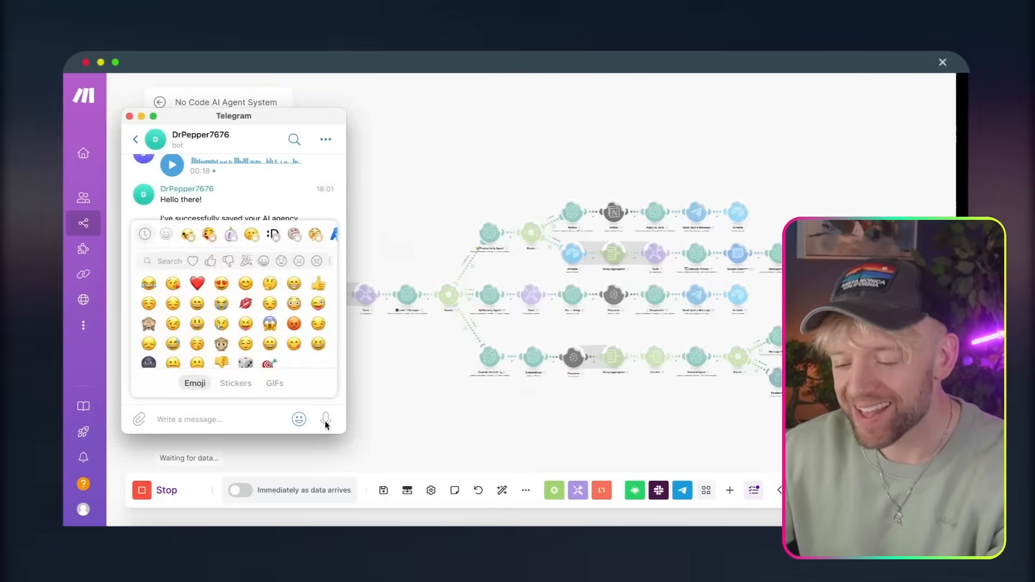
left_click_drag(325, 424, 326, 424)
left_click(412, 411)
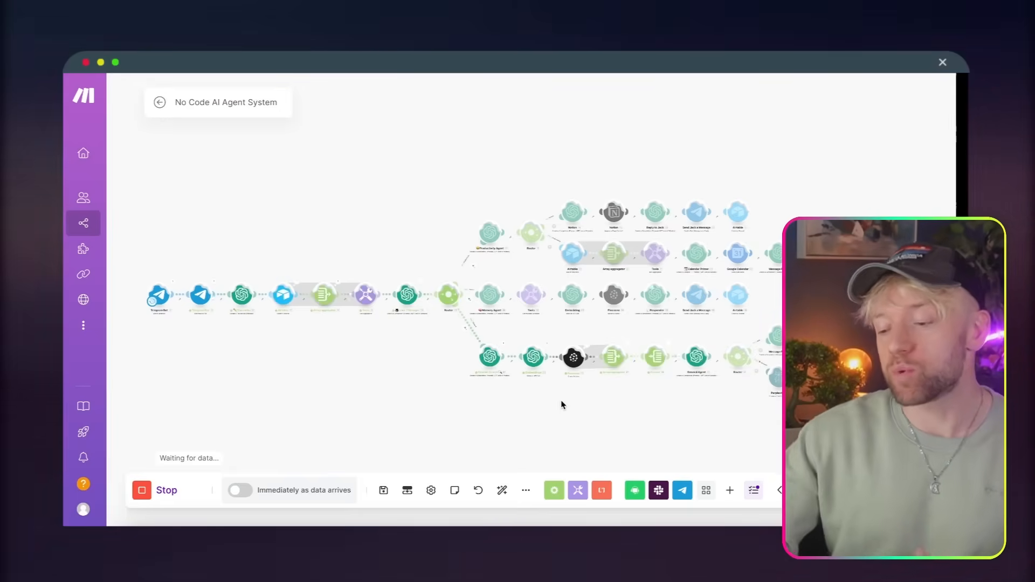
Step: Follow the run from the Captain Search branch through the last router's routes and check the bot's reply in Telegram
scroll(561, 405, "up", 3)
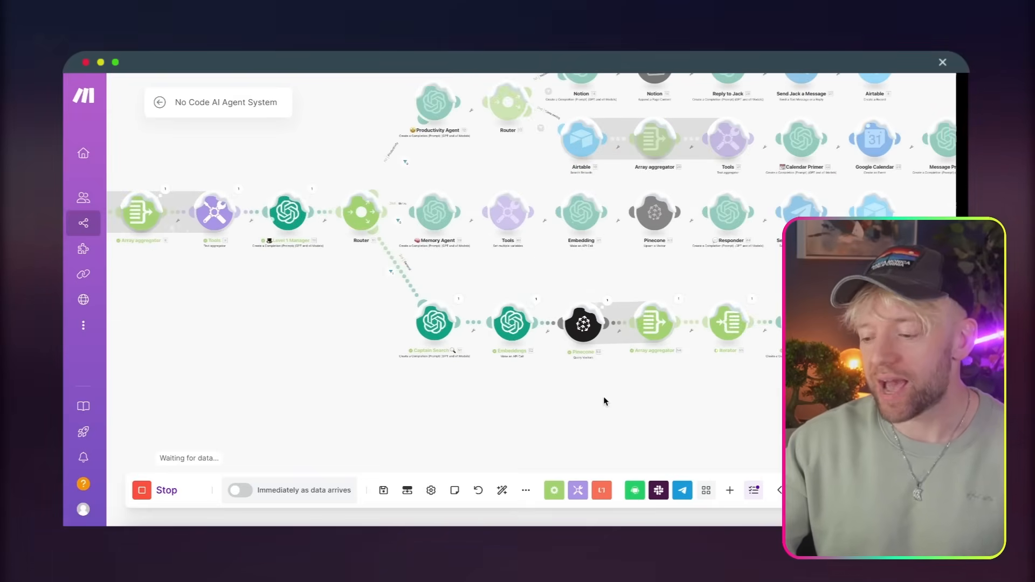
scroll(603, 397, "down", 3)
scroll(396, 366, "up", 3)
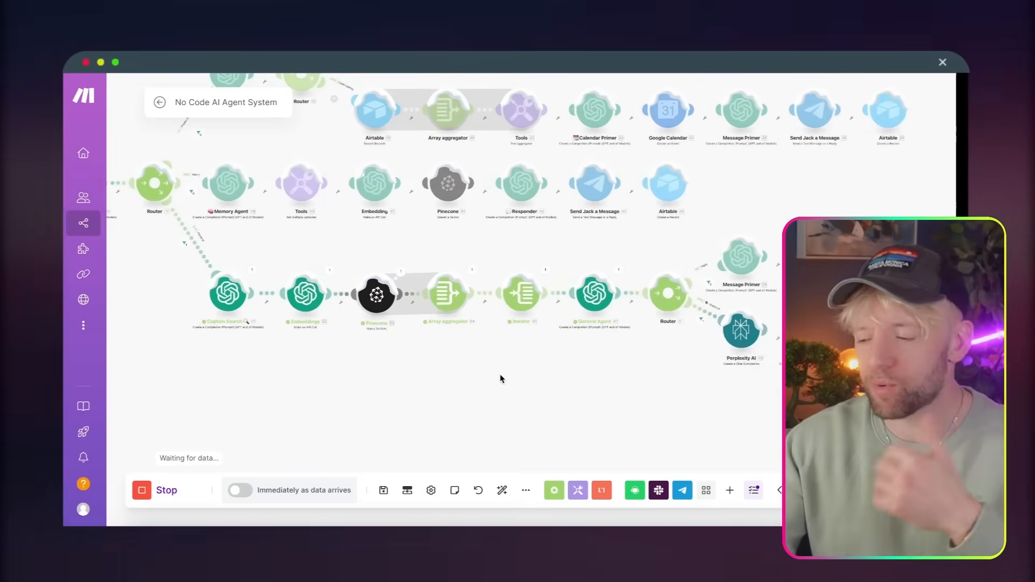
left_click_drag(499, 377, 335, 373)
scroll(406, 368, "up", 1)
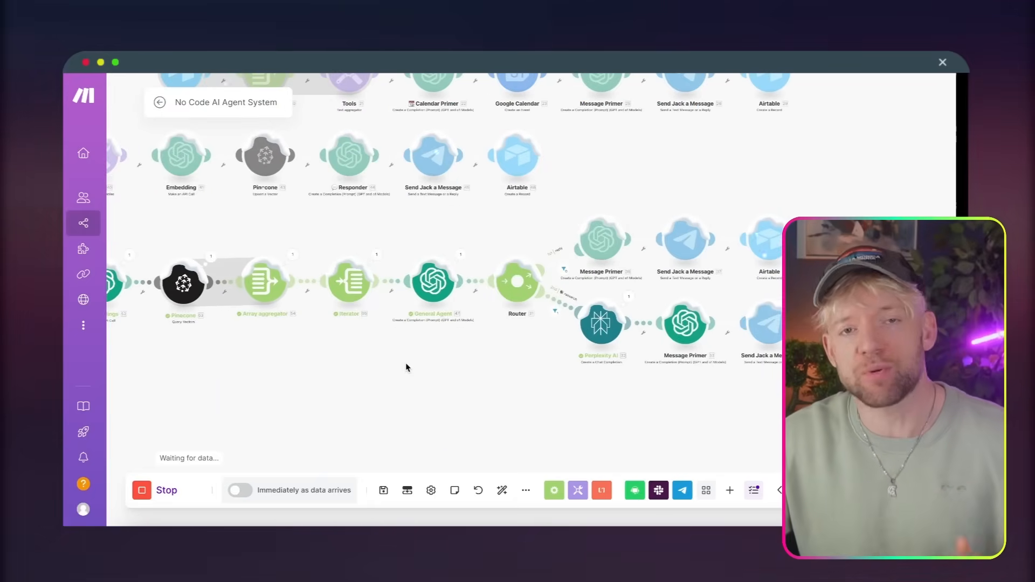
left_click_drag(406, 367, 378, 368)
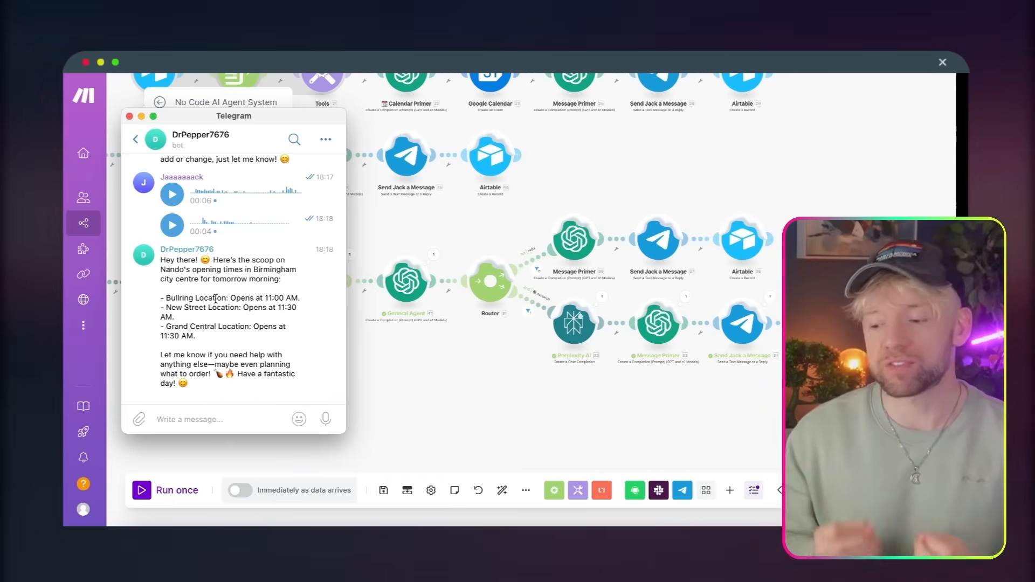
left_click(449, 407)
left_click_drag(449, 406, 578, 427)
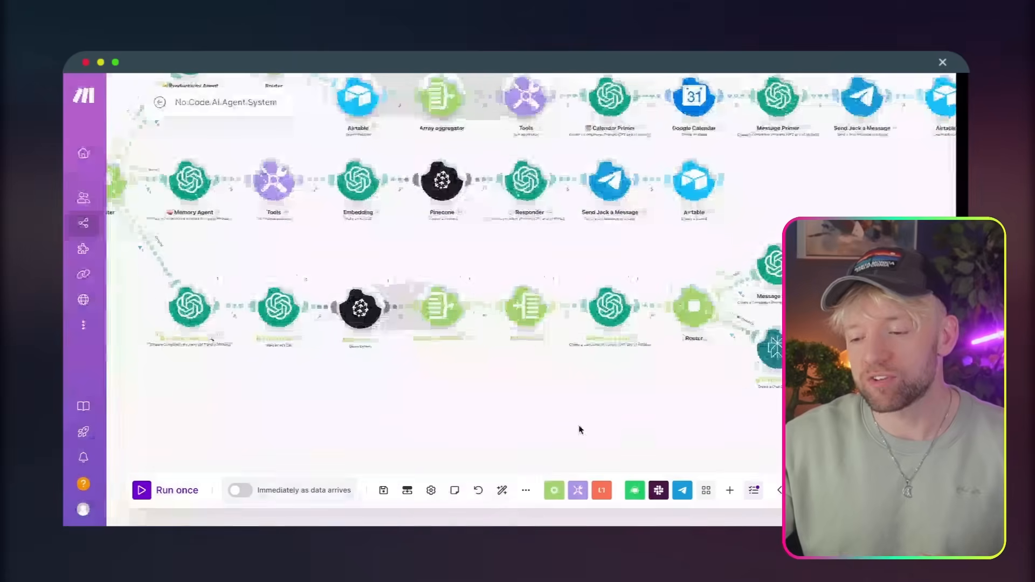